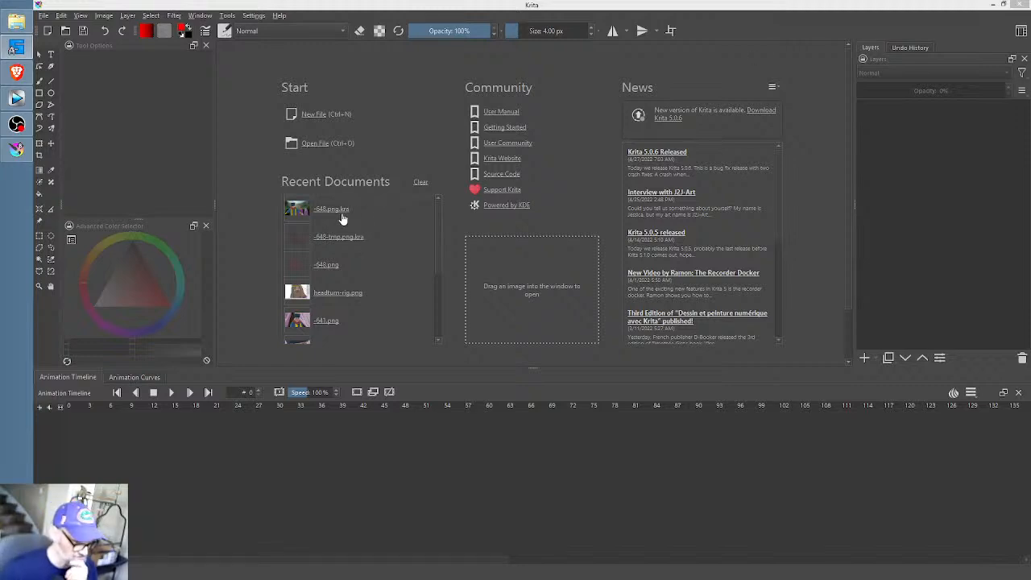
- Open the recent document -648.png.kra and shrink the animation timeline area to give the canvas more room
left_click(341, 214)
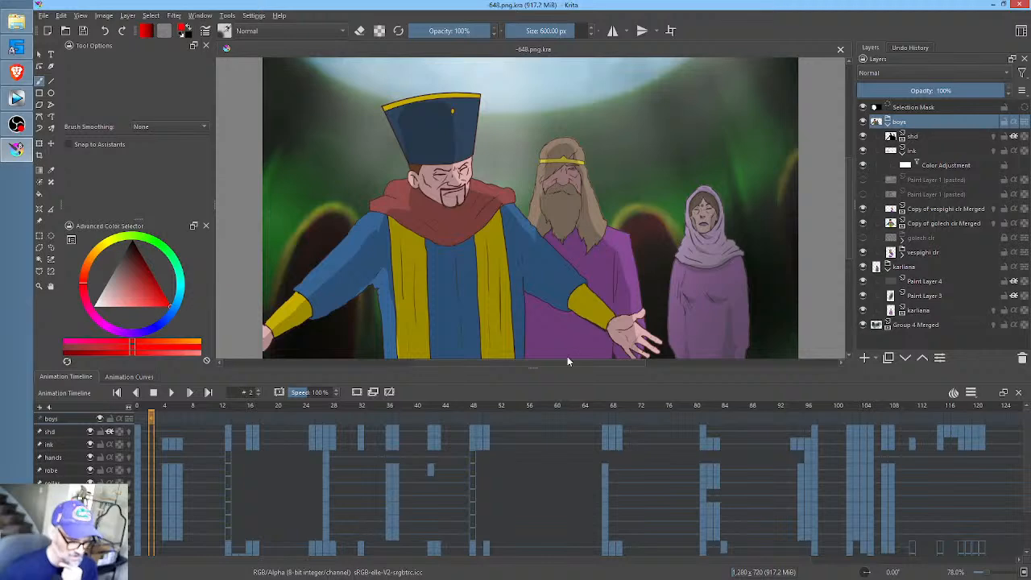
left_click_drag(537, 366, 553, 467)
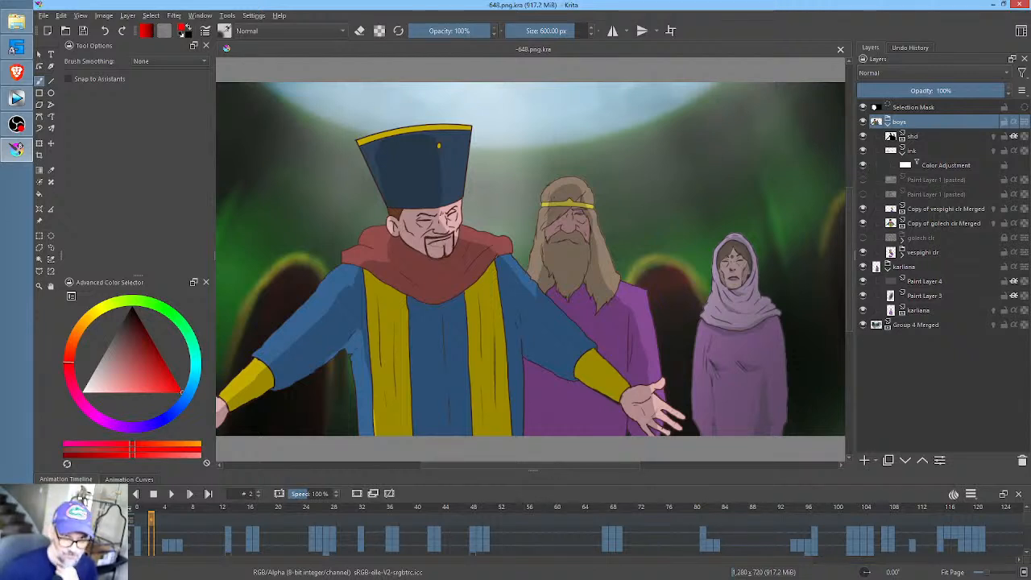
key("alt+Tab")
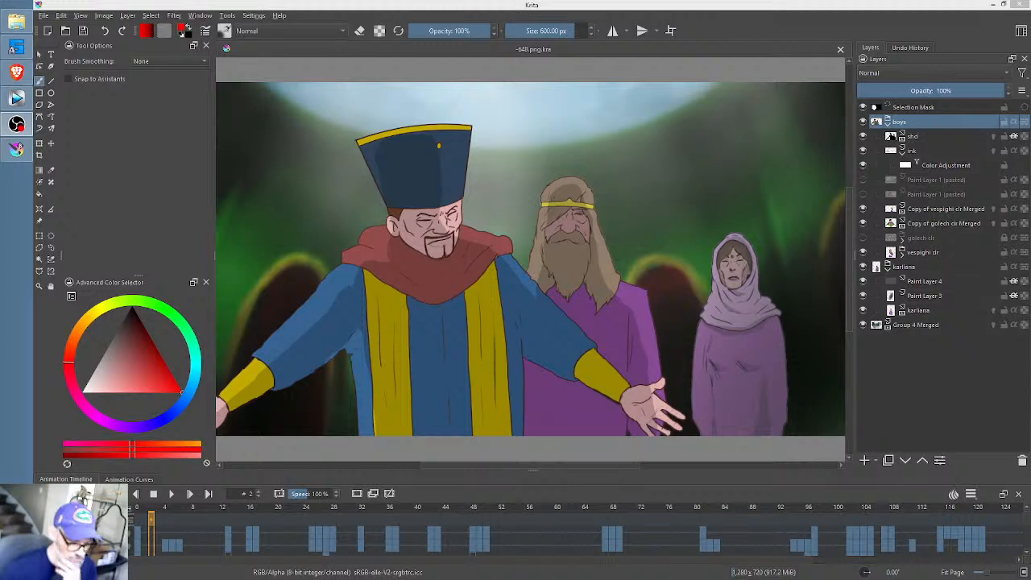
- Switch to the 4 px brush preset, and make the ink layer active with its sublayers collapsed
right_click(464, 218)
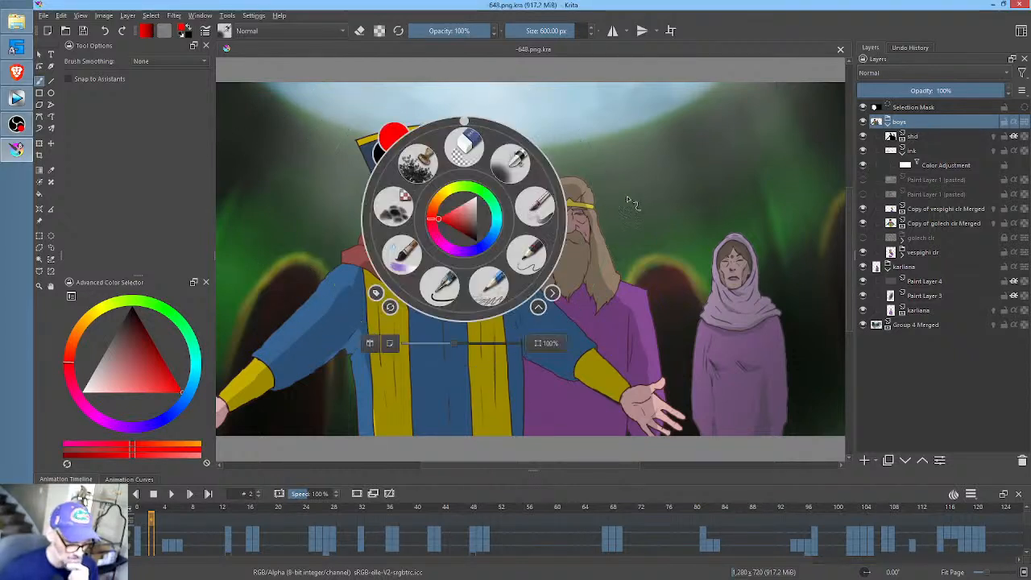
left_click(529, 256)
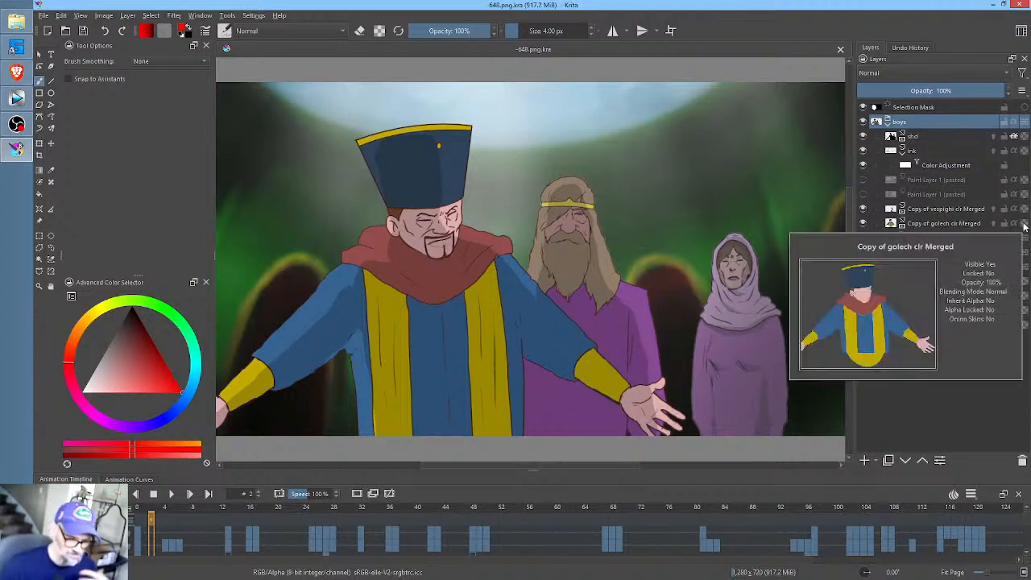
left_click(907, 155)
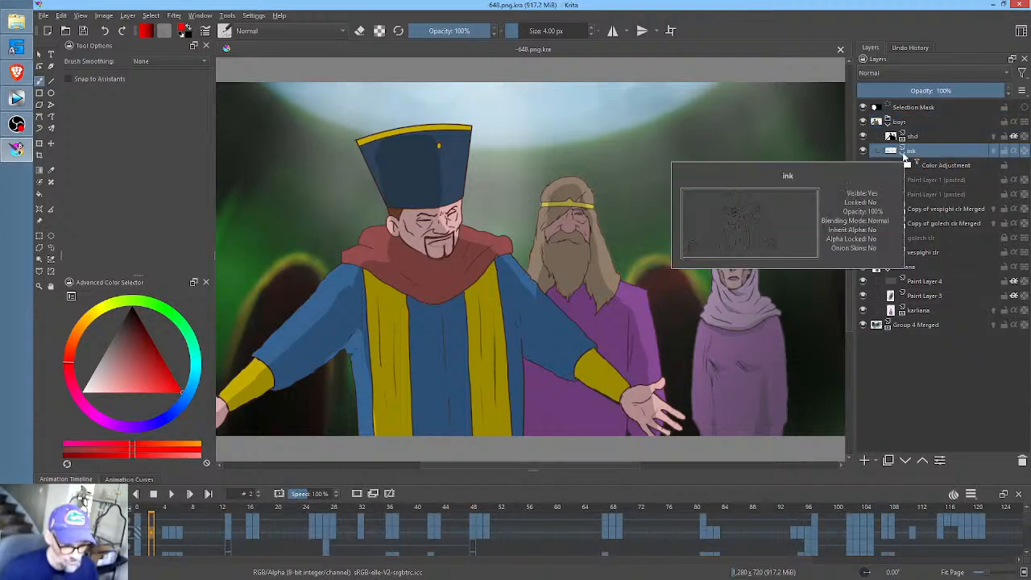
left_click(902, 151)
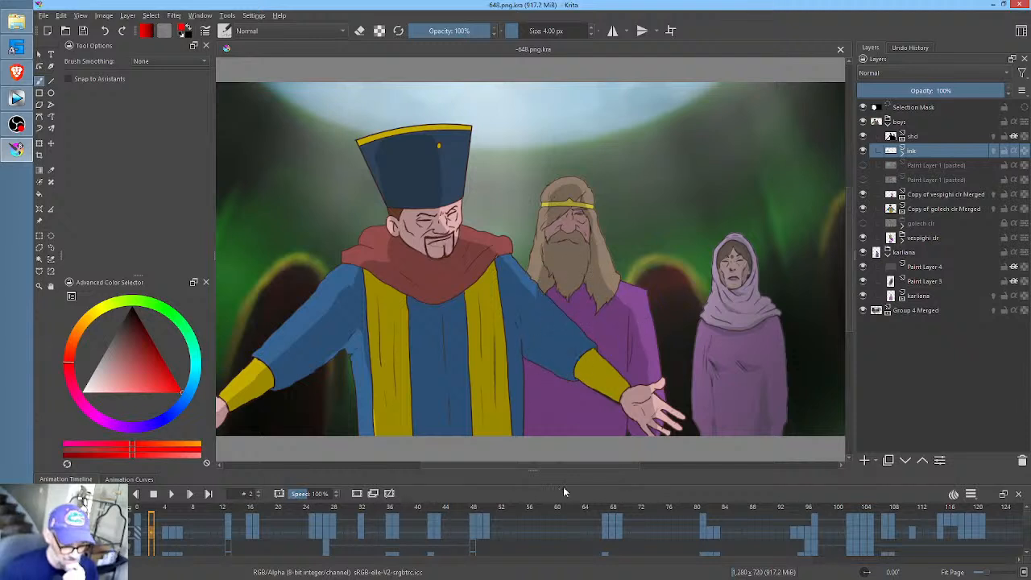
- Scrub the animation back to its opening frames, return to frame 0 and save the document
left_click_drag(528, 506, 402, 507)
left_click_drag(310, 494, 168, 491)
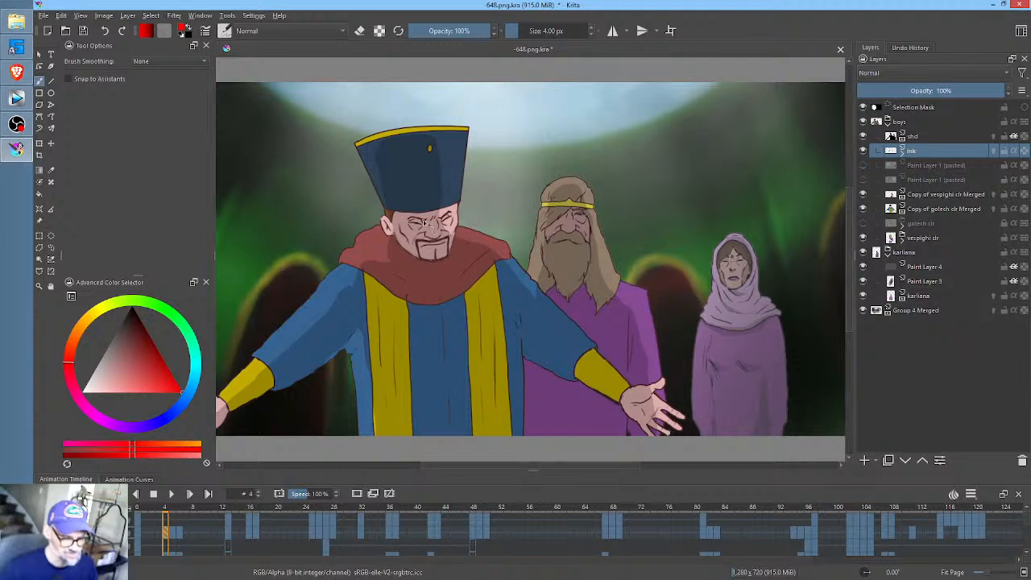
mouse_move(425, 223)
left_mouse_down()
mouse_move(442, 216)
mouse_move(451, 230)
left_mouse_up()
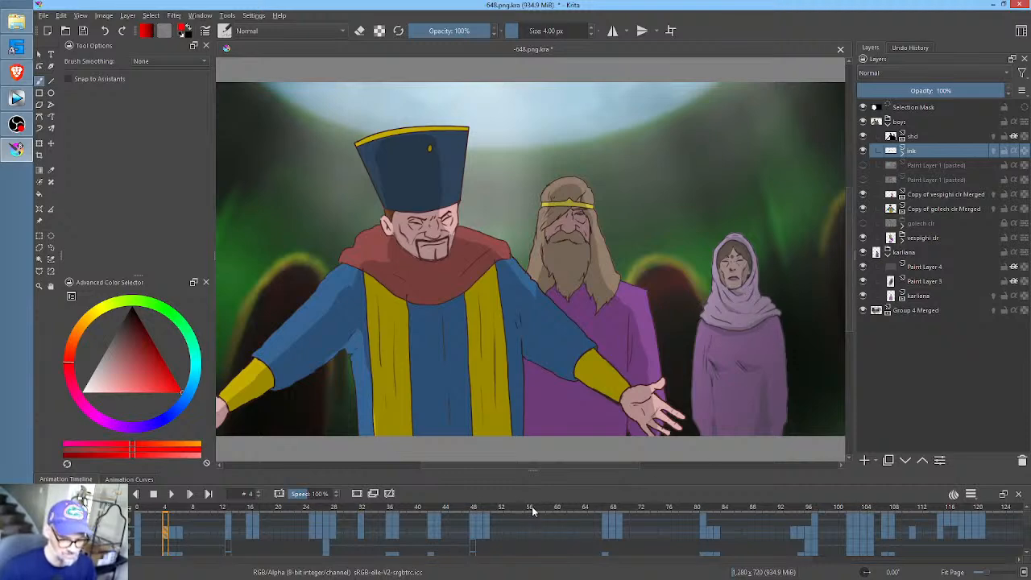
left_click_drag(534, 510, 137, 509)
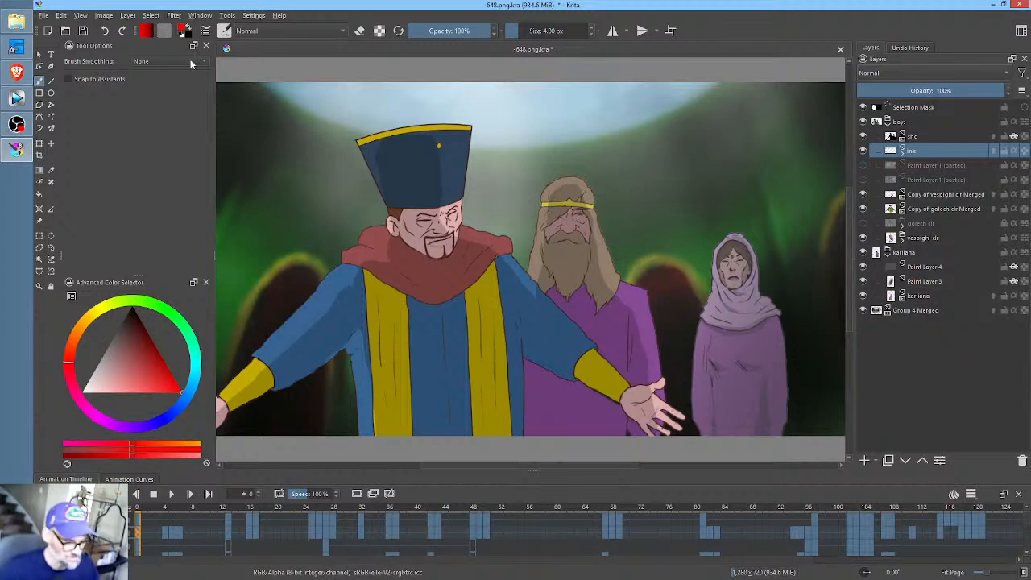
left_click(86, 30)
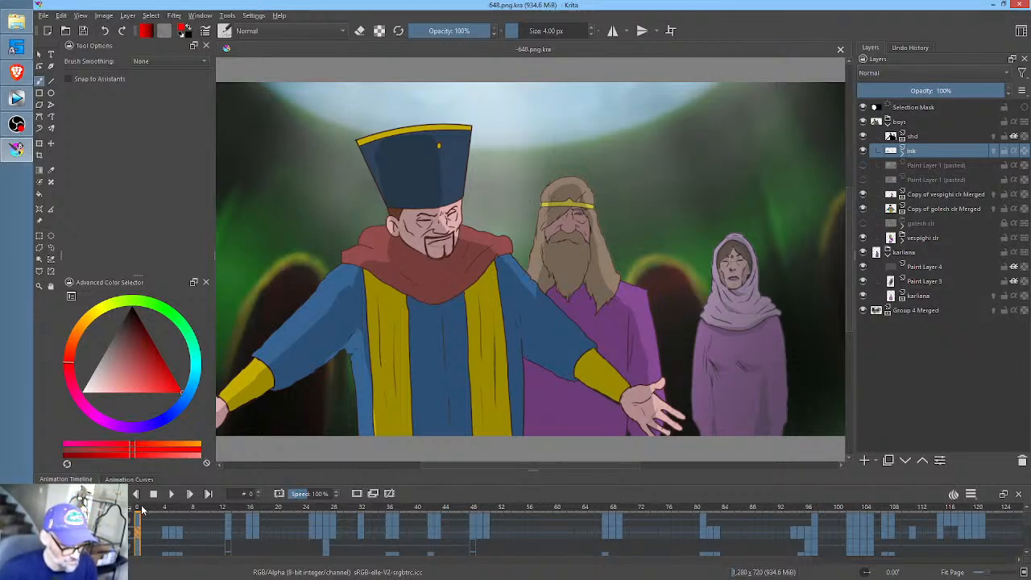
- Scrub through the animation to the raised-fist poses near the end, return to frame 0 and save again
left_click_drag(145, 512, 656, 514)
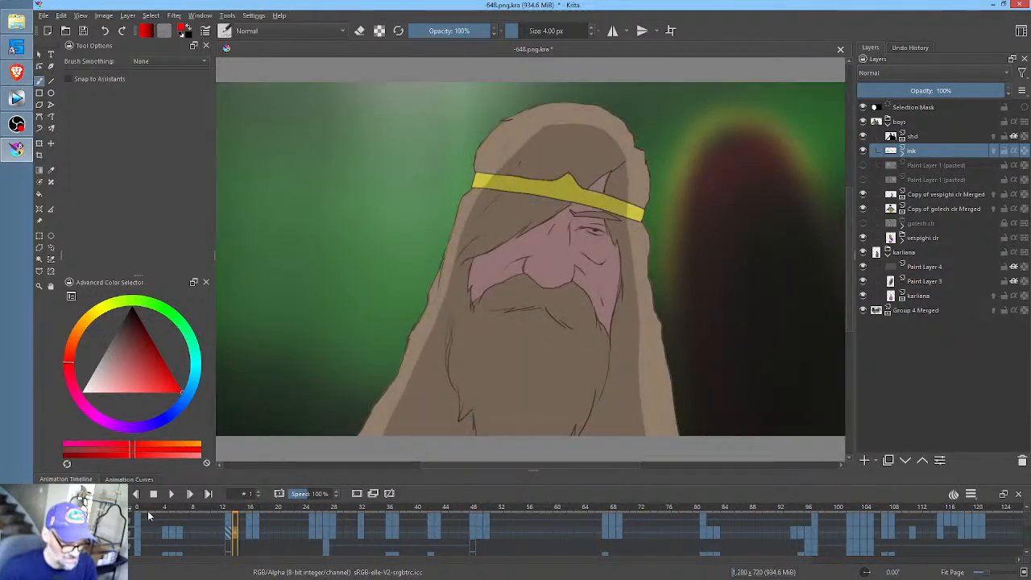
left_click_drag(148, 513, 136, 513)
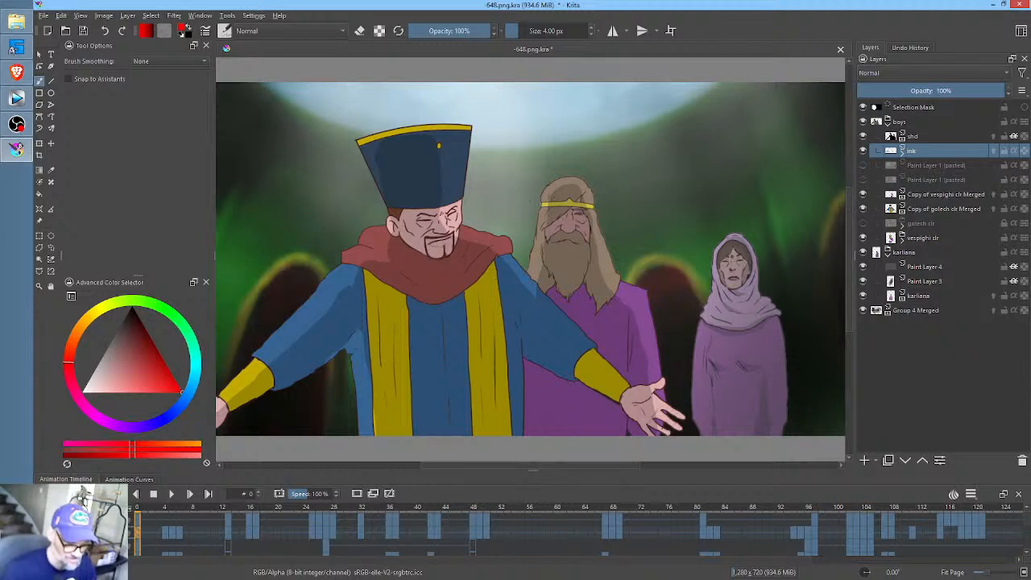
key("alt+Tab")
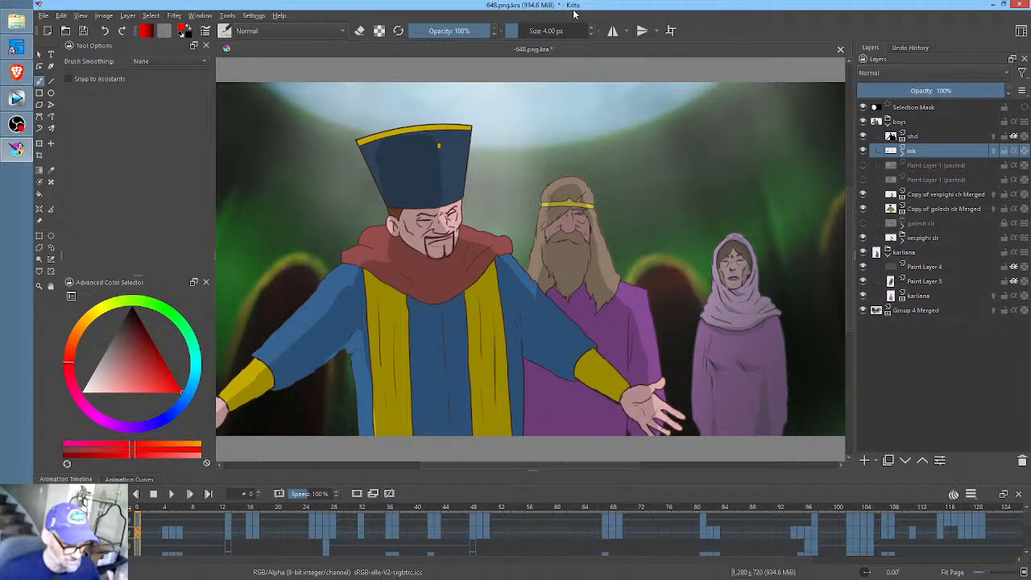
left_click(86, 32)
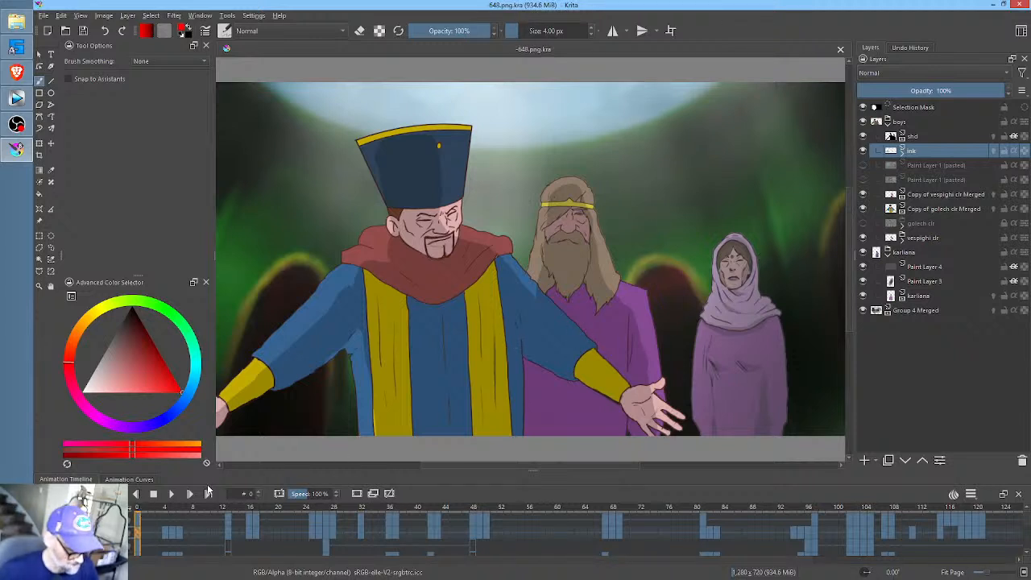
- Play the animation through its last drawn frames and stop playback
key("space")
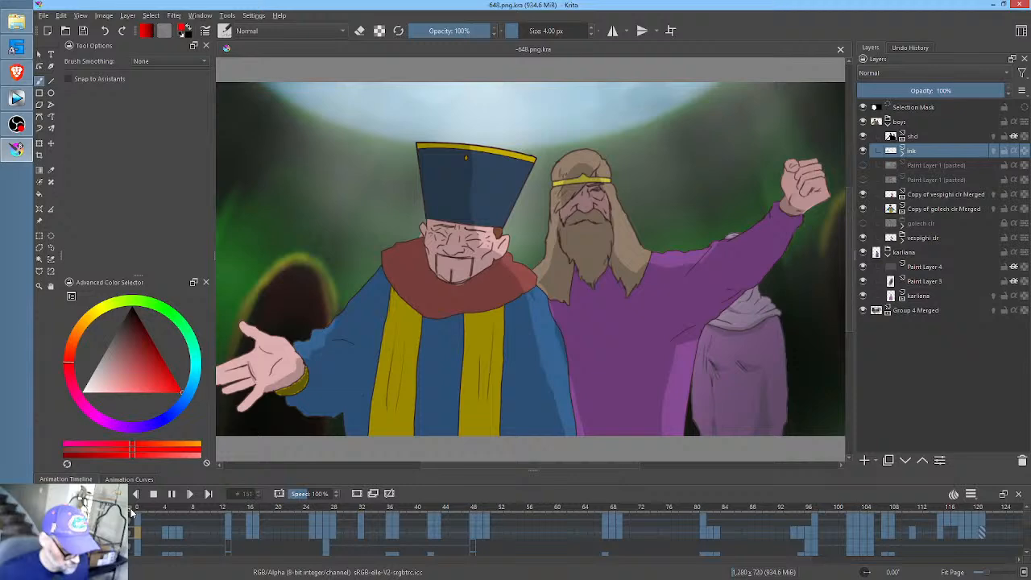
mouse_move(133, 513)
left_mouse_down()
mouse_move(120, 488)
mouse_move(133, 513)
left_mouse_up()
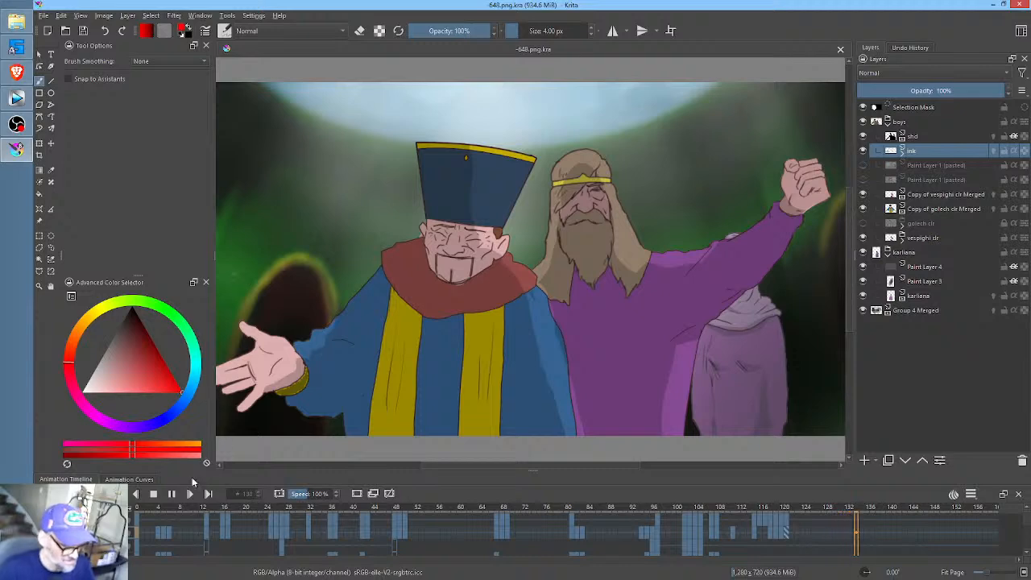
left_click(153, 493)
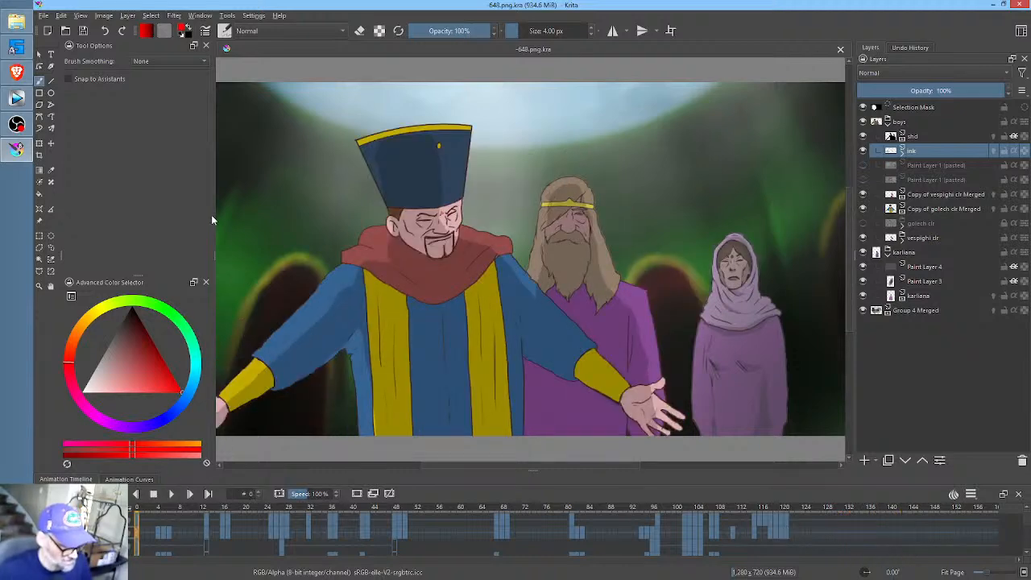
- Minimize Krita to check the XP-Pen PenTablet settings, close that window and return to Krita
left_click(989, 7)
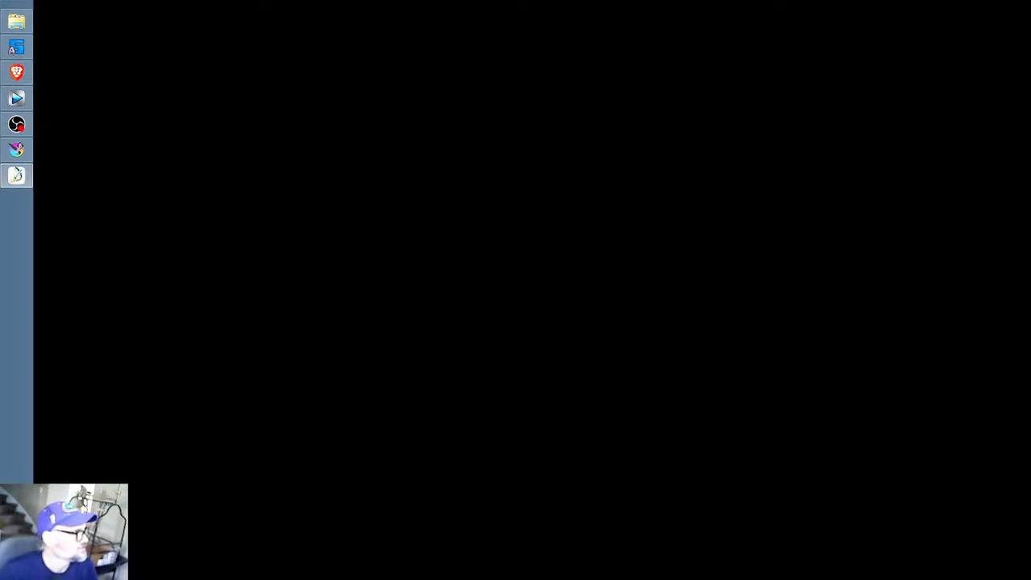
key("alt+Tab")
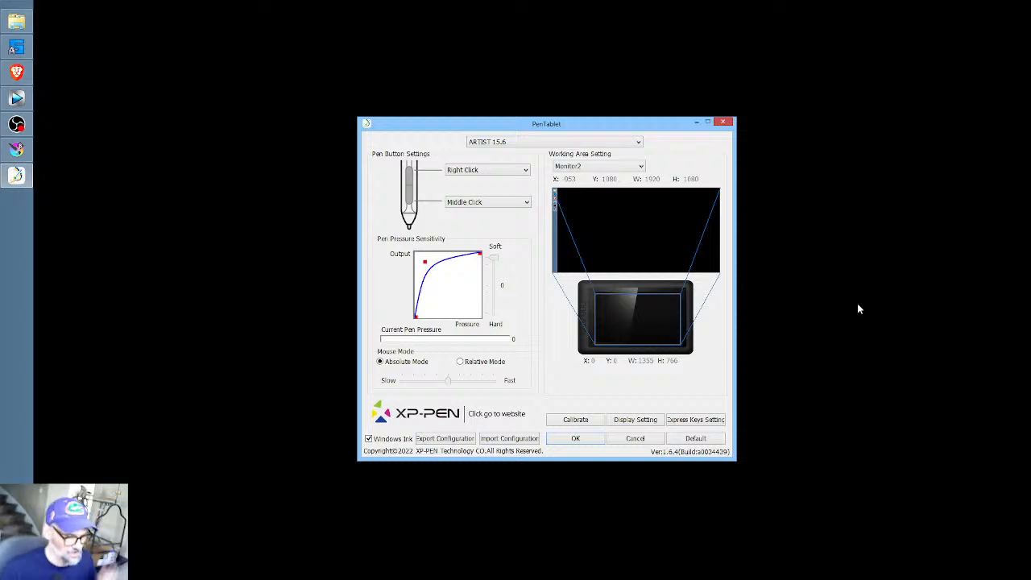
left_click(723, 124)
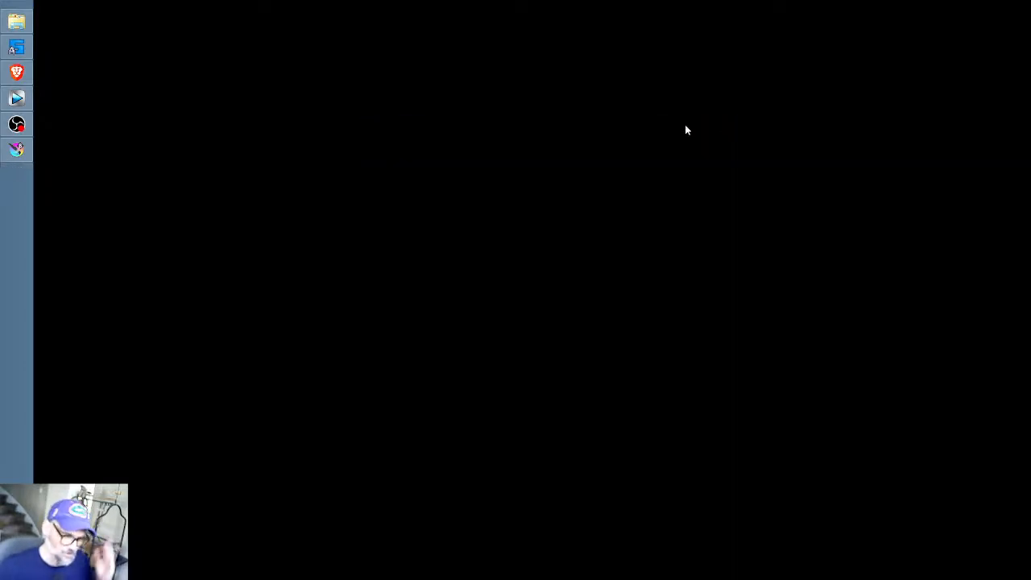
key("alt+Tab")
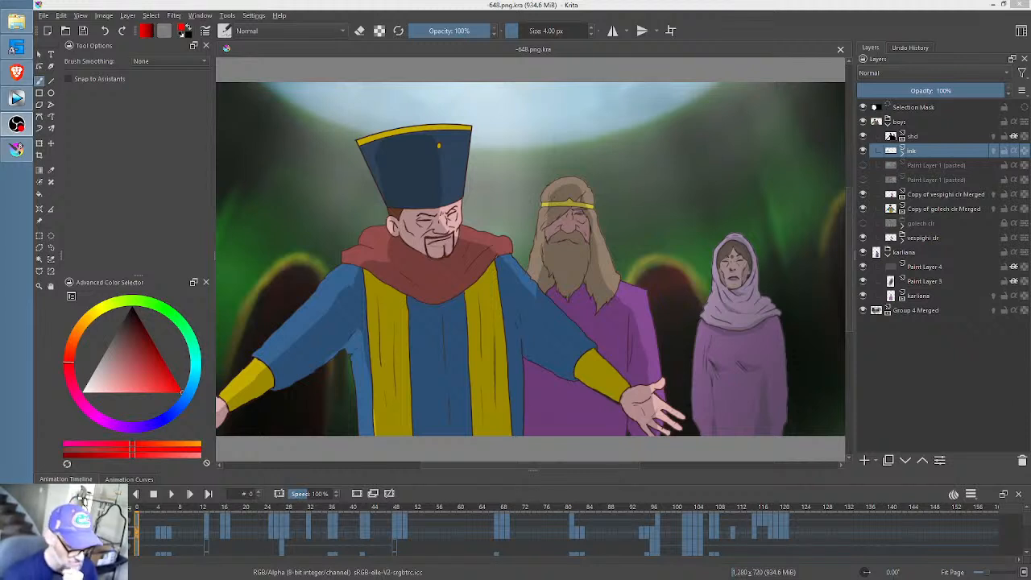
- Scrub through frames 0 to 52 to examine the bearded man's close-ups and the group shots, stopping at frame 32
left_click_drag(125, 510, 153, 510)
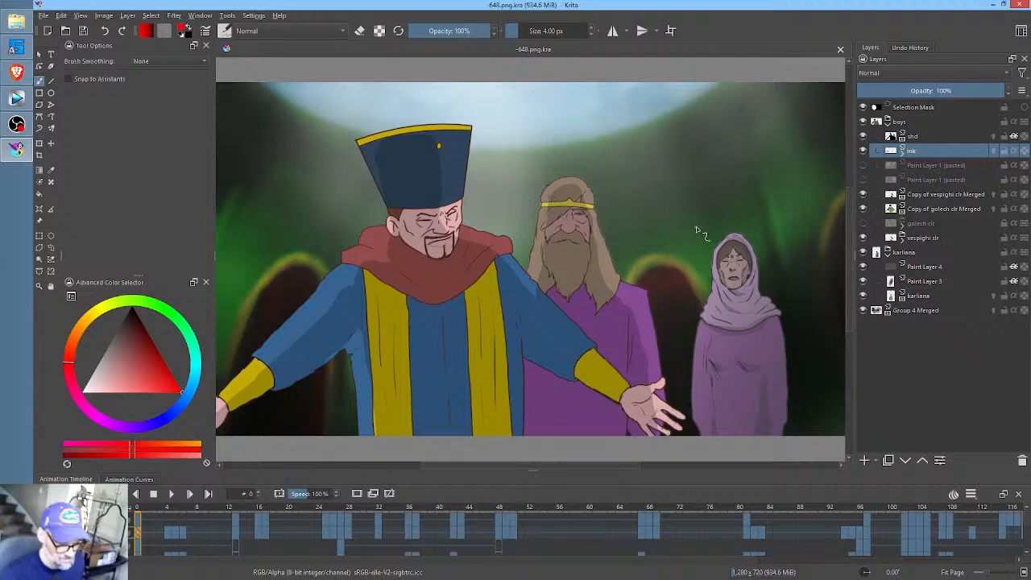
mouse_move(693, 231)
left_mouse_down()
mouse_move(685, 242)
mouse_move(688, 235)
left_mouse_up()
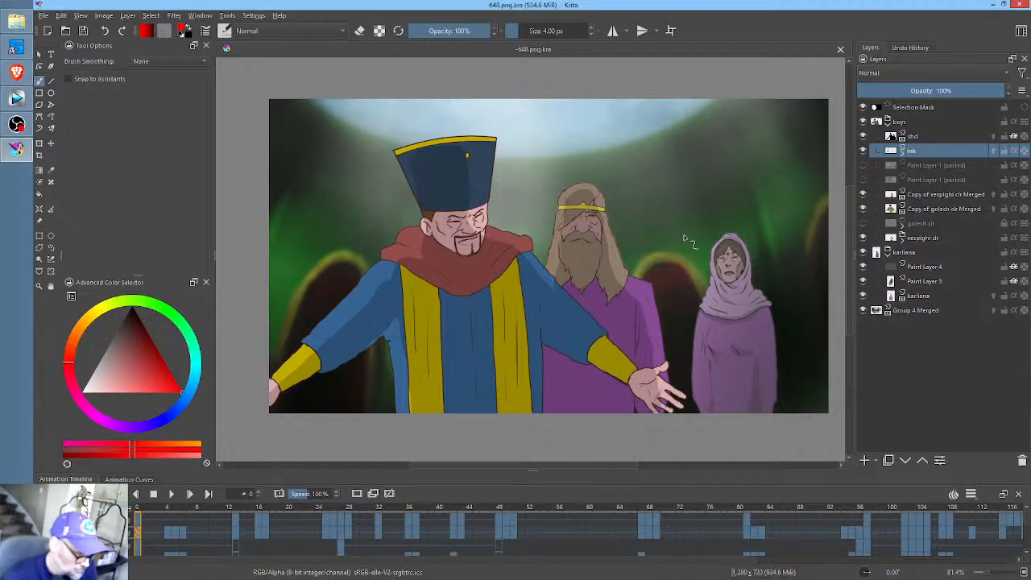
left_click(237, 507)
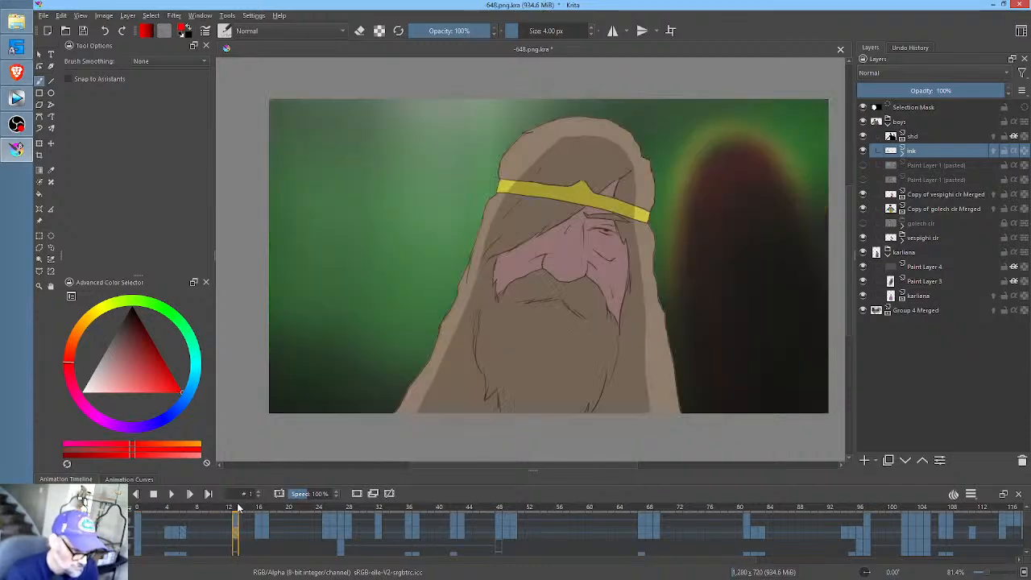
left_click_drag(237, 508, 529, 520)
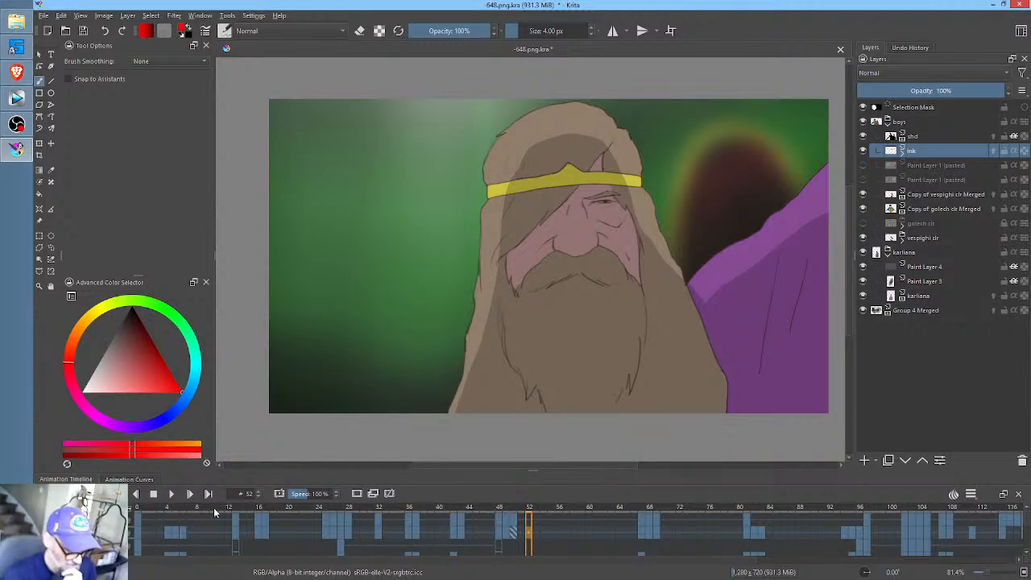
left_click(235, 522)
left_click(255, 520)
mouse_move(254, 521)
left_mouse_down()
mouse_move(540, 524)
mouse_move(377, 525)
left_mouse_up()
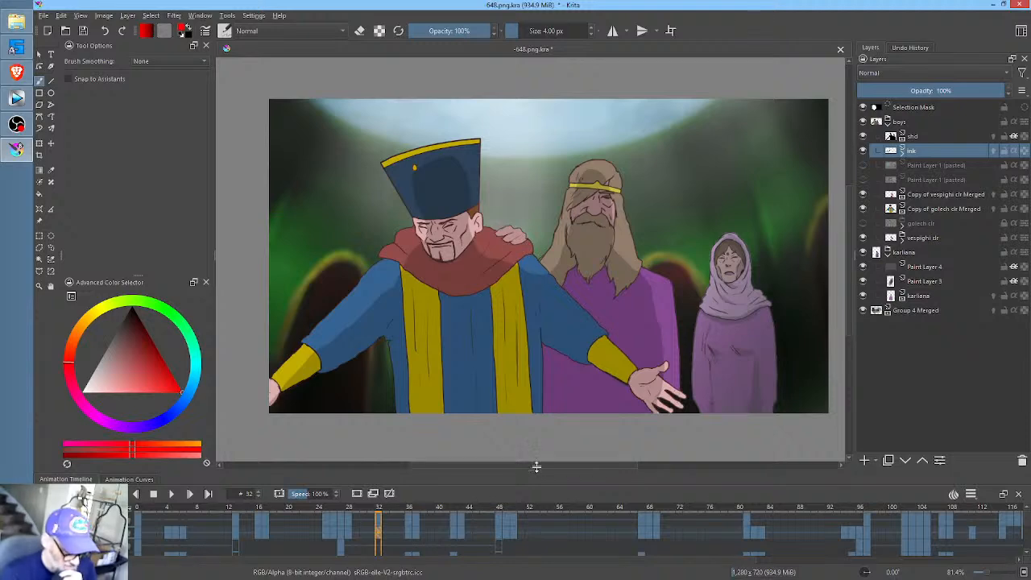
- Enlarge the animation timeline area slightly so more layer tracks show, and go back to frame 0
mouse_move(537, 465)
left_mouse_down()
mouse_move(536, 437)
mouse_move(540, 449)
left_mouse_up()
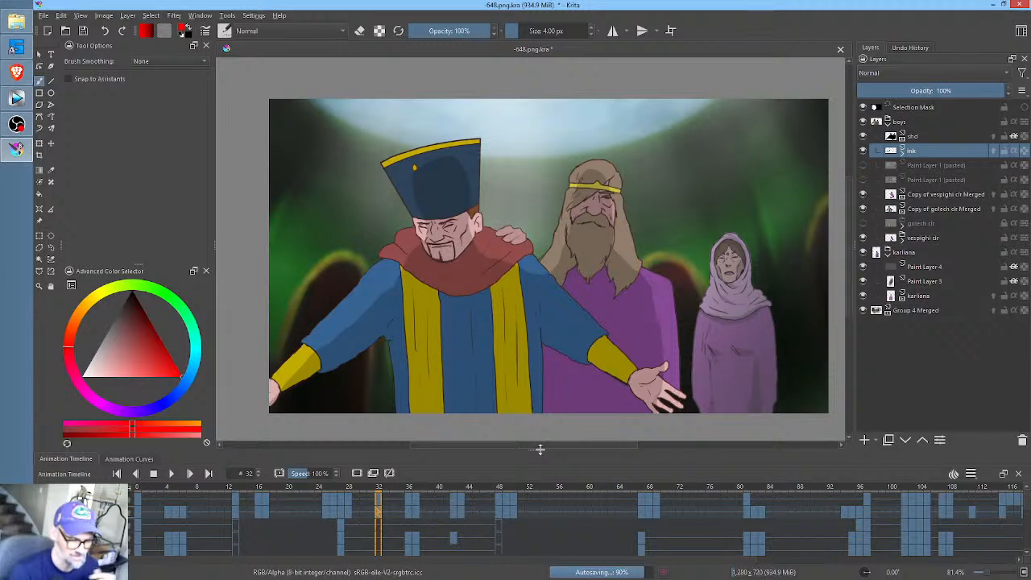
middle_click(723, 219)
left_click_drag(724, 219, 698, 203)
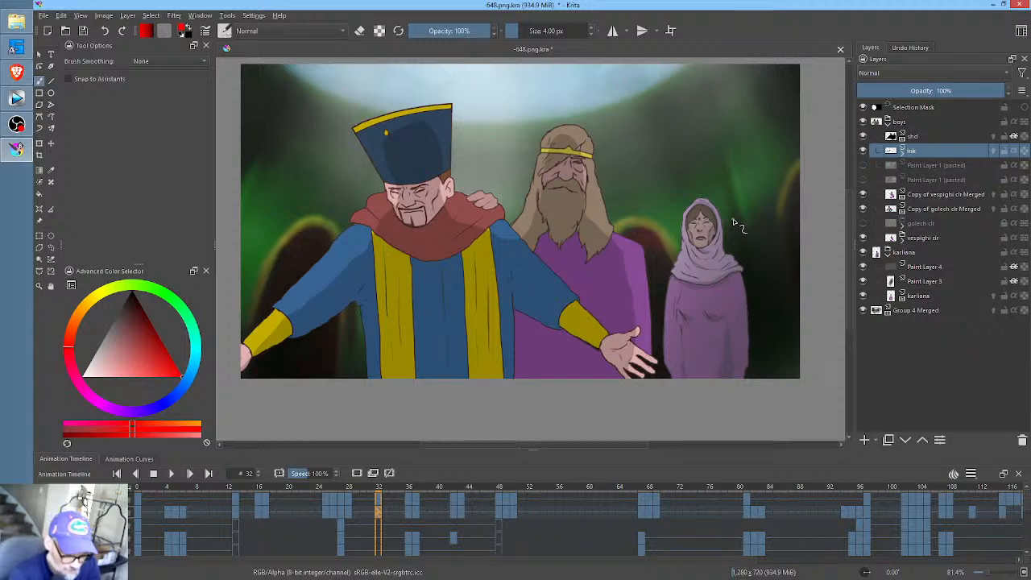
left_click(138, 489)
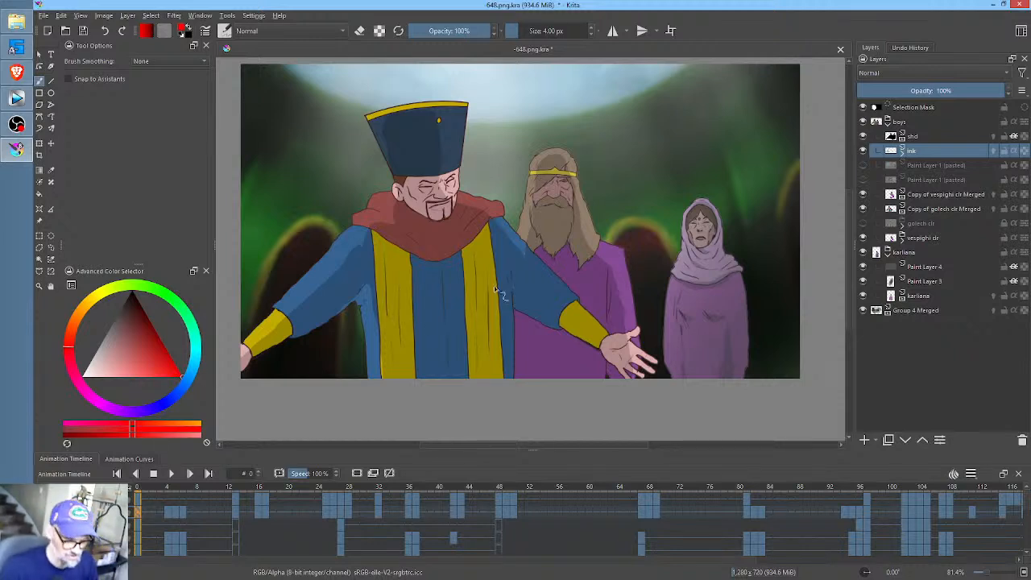
- Collapse the boys and karliana layer groups
left_click(888, 123)
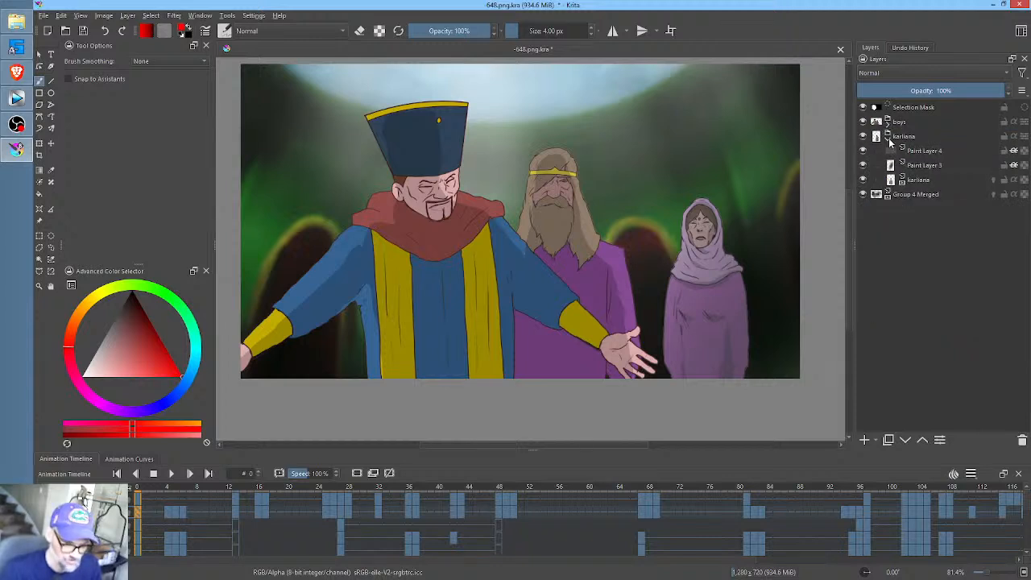
left_click(889, 138)
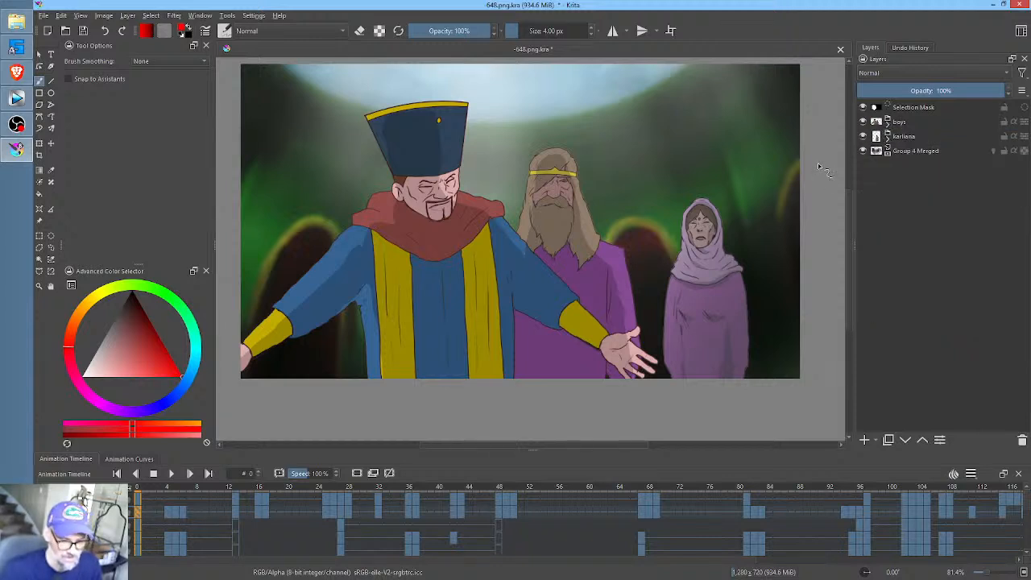
left_click_drag(780, 155, 790, 174)
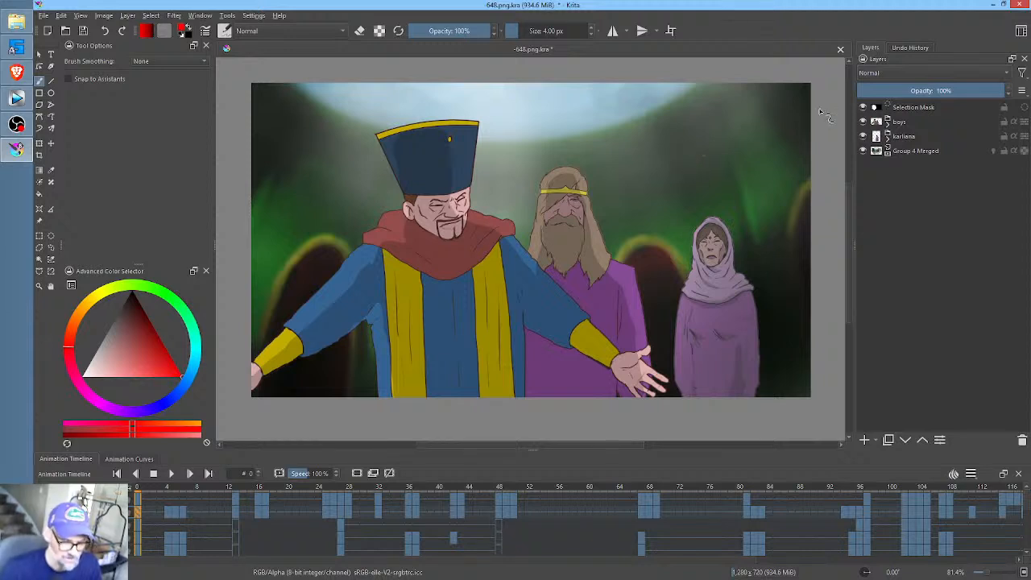
mouse_move(890, 129)
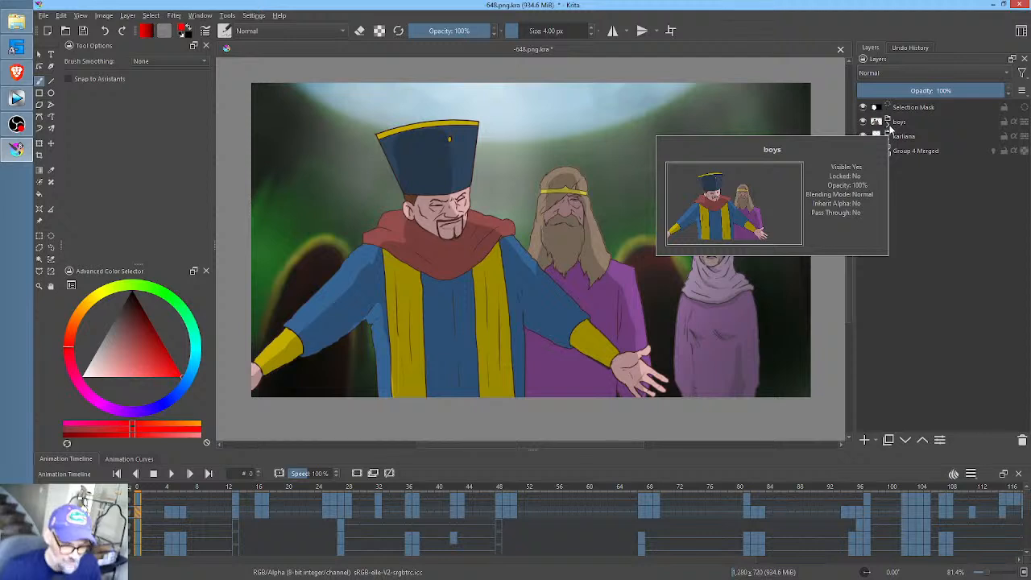
left_click_drag(637, 156, 624, 156)
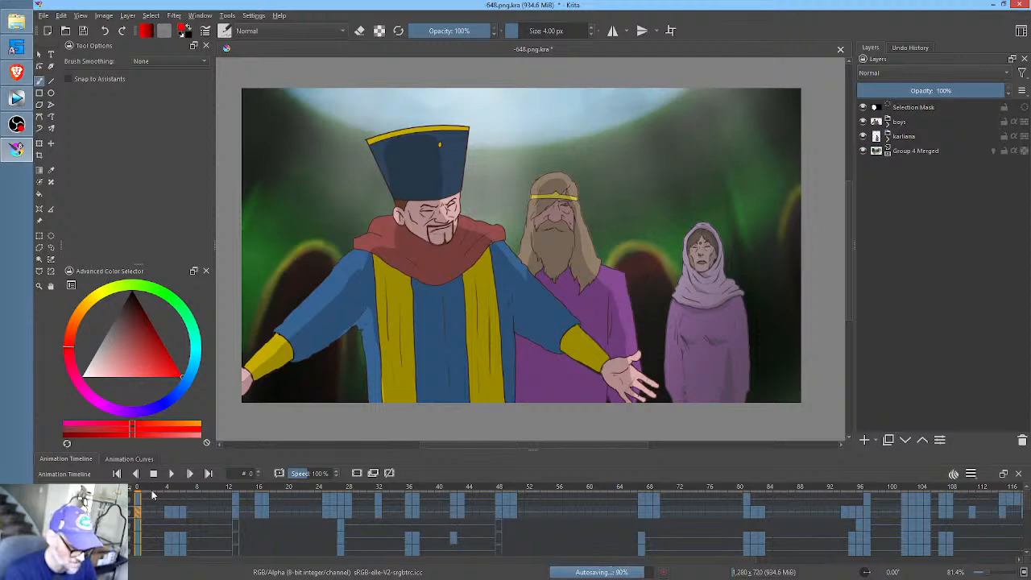
- Scrub the timeline from the group shot to the bearded man's close-up and back to frame 2, and save the document
left_click_drag(151, 494, 313, 502)
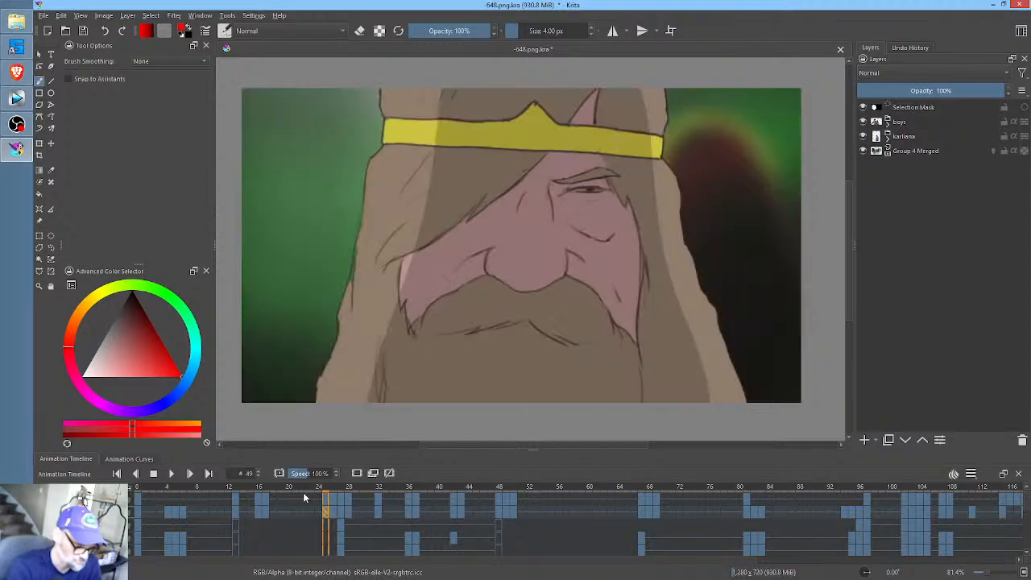
left_click_drag(305, 498, 145, 532)
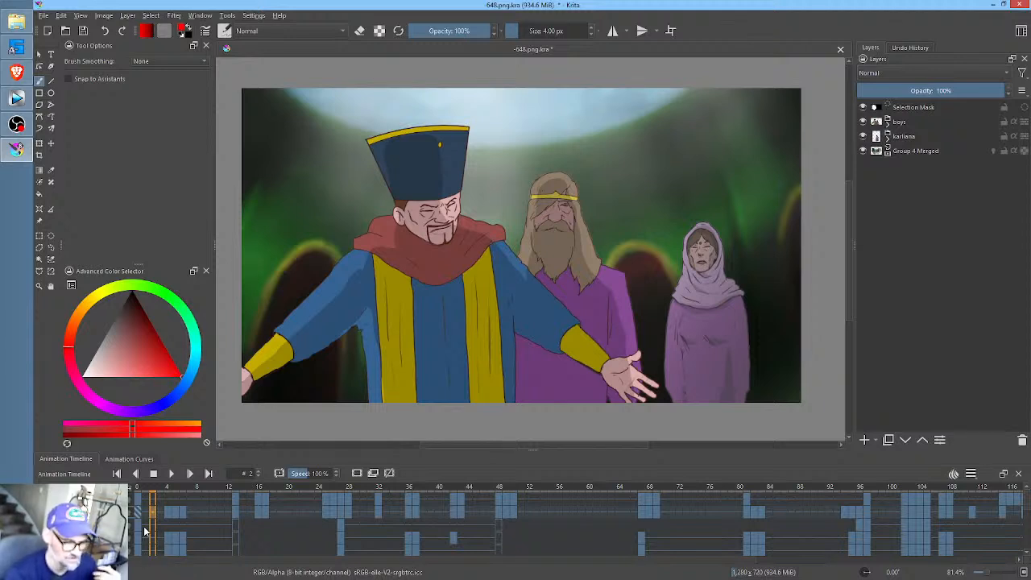
left_click(83, 31)
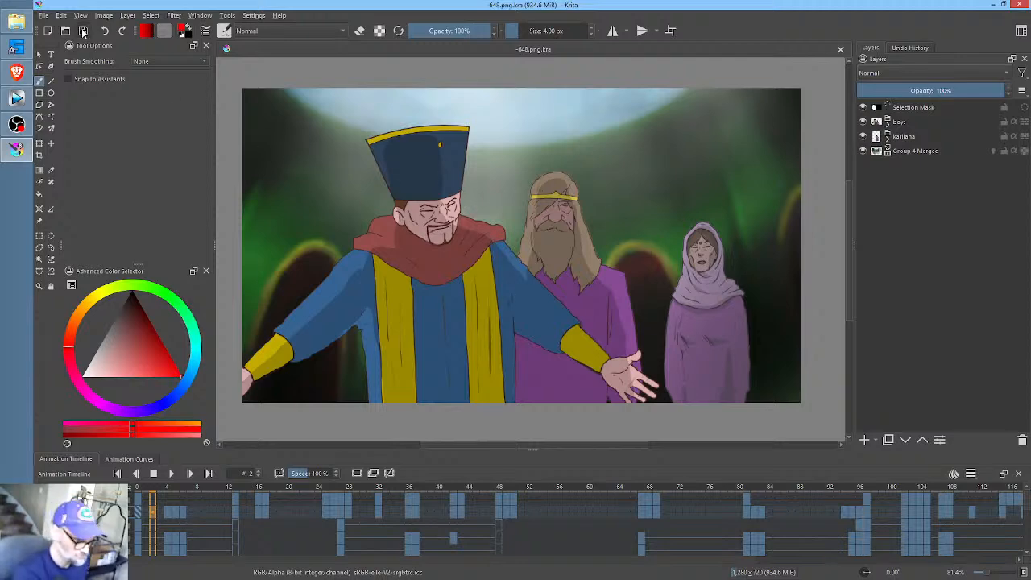
- Scrub to frame 6 to check the hatted man's turned head, and save the document again
left_click_drag(153, 485, 158, 436)
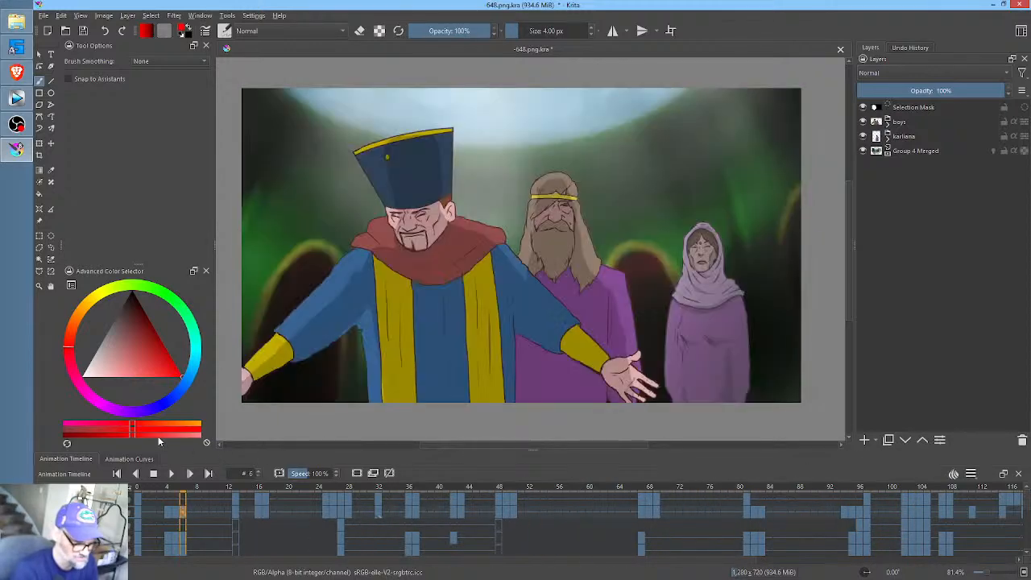
left_click(85, 33)
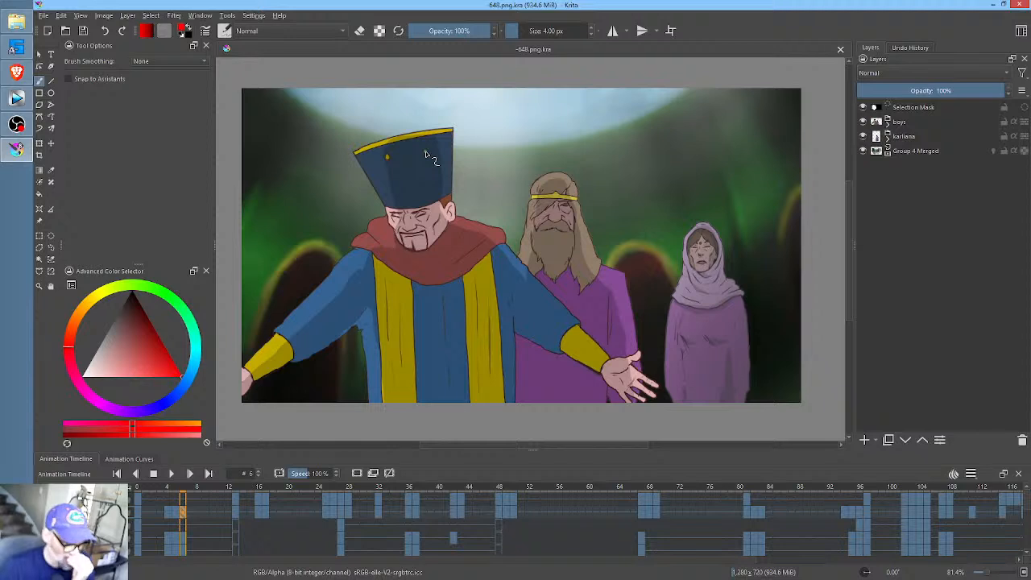
- Return to frame 0, combine the boys, karliana and Group 4 Merged layers into one new group, and select that group
mouse_move(949, 117)
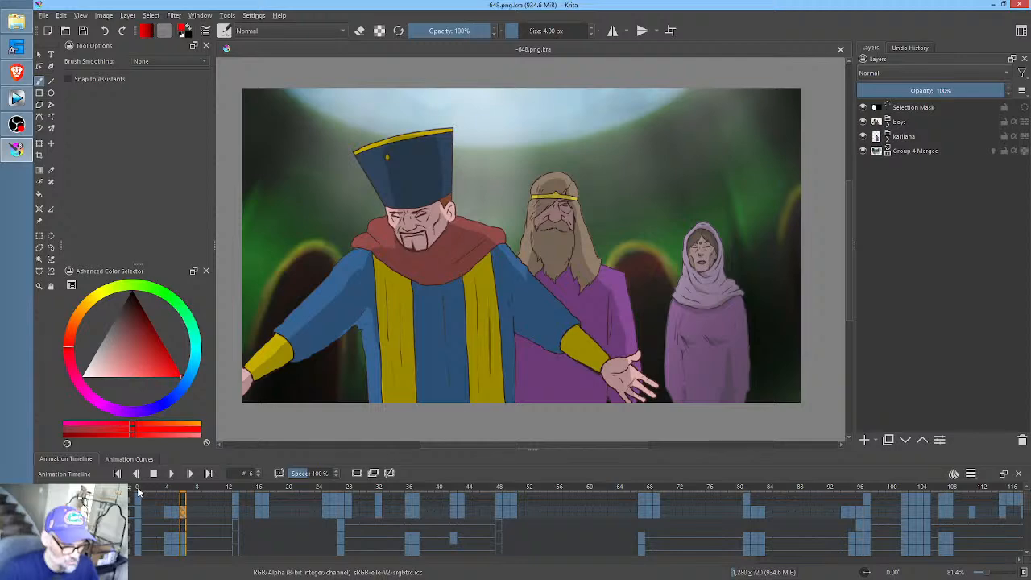
mouse_move(139, 490)
left_mouse_down()
mouse_move(654, 485)
mouse_move(831, 460)
mouse_move(151, 487)
left_mouse_up()
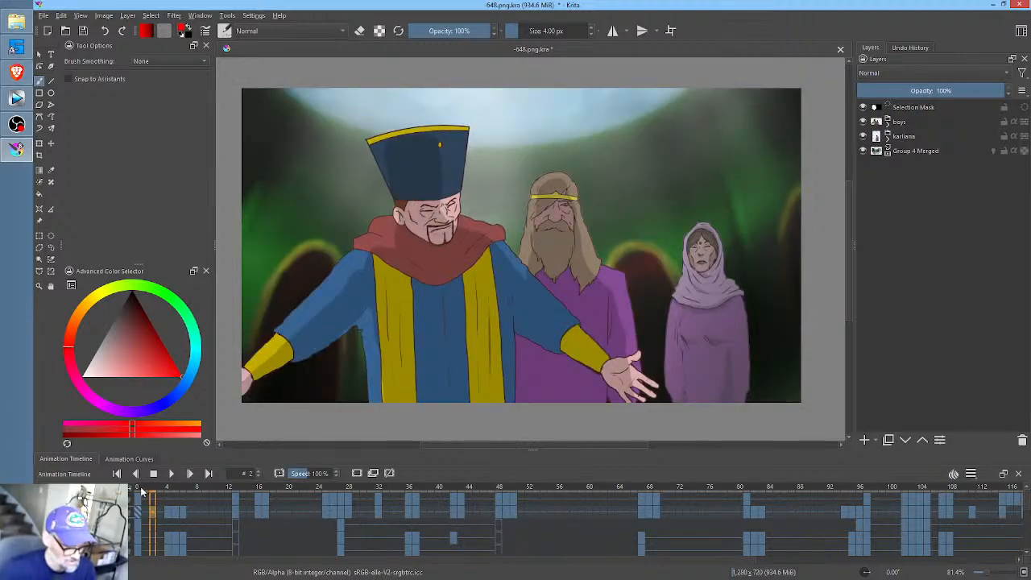
left_click(139, 490)
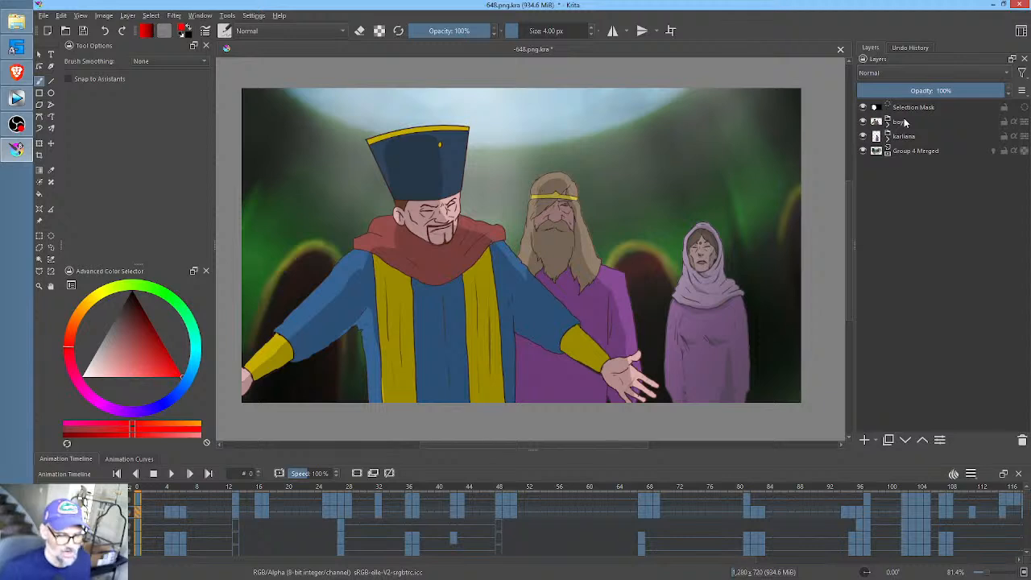
mouse_move(904, 121)
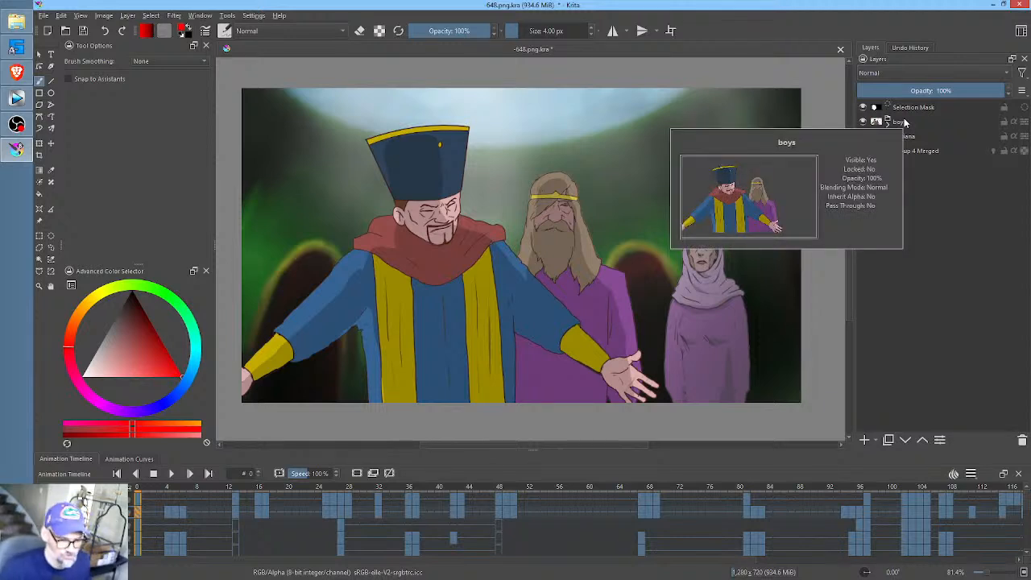
left_click(902, 121)
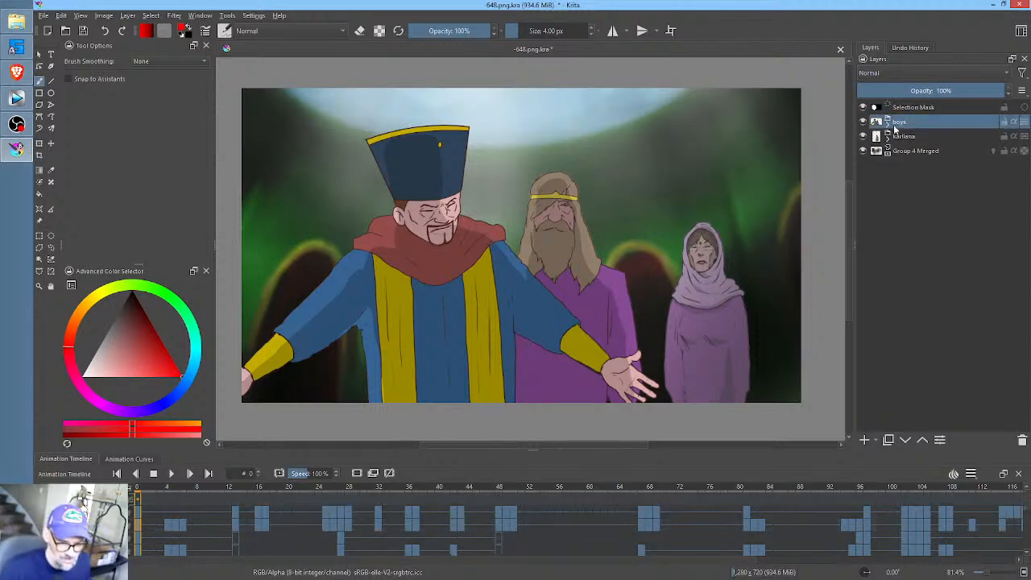
left_click(904, 152, "shift")
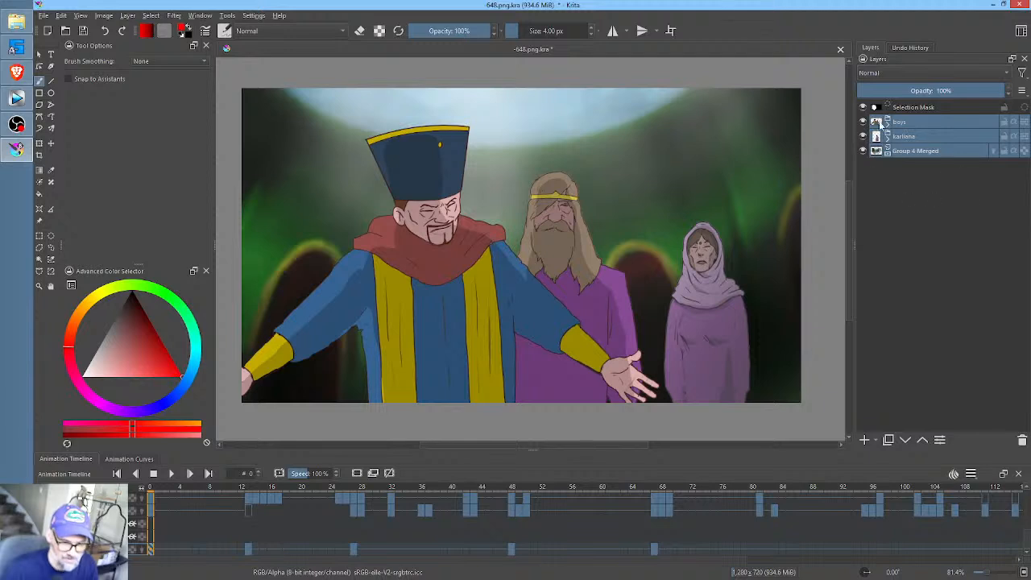
key("ctrl+g")
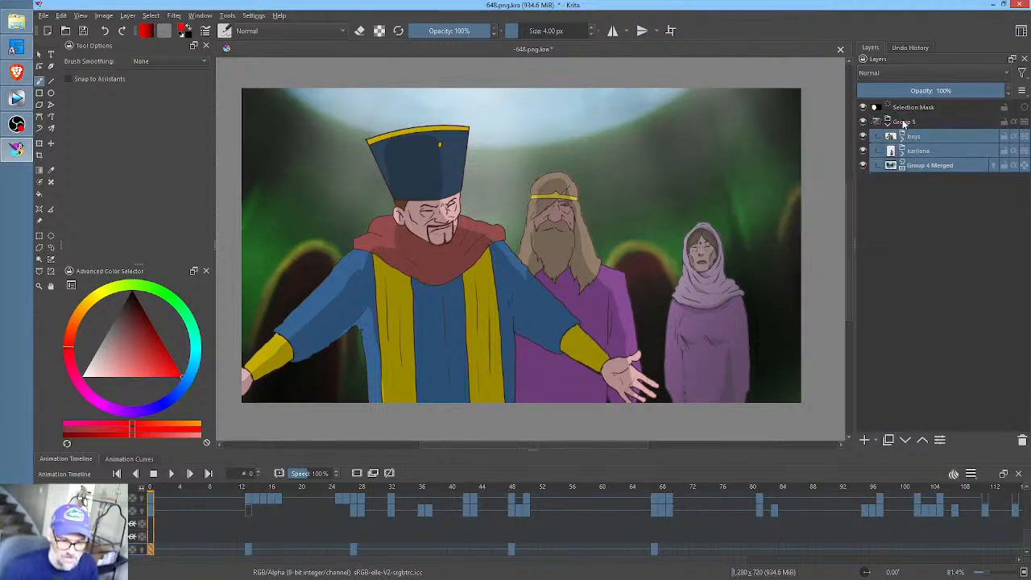
left_click(911, 123)
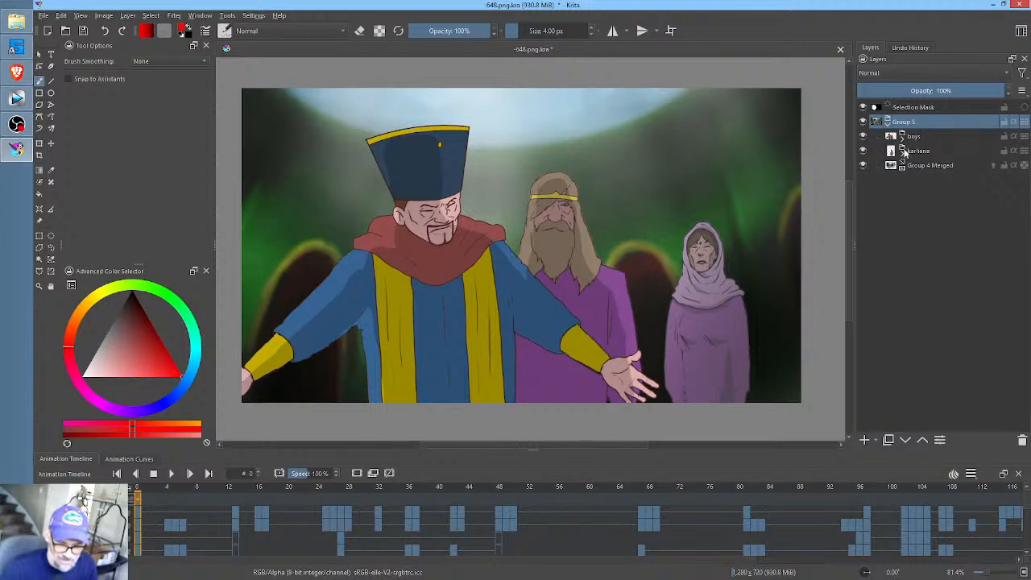
- Expand the boys and karliana groups inside Group 5, and fold and unfold Group 5 to examine its layer structure
left_click(903, 137)
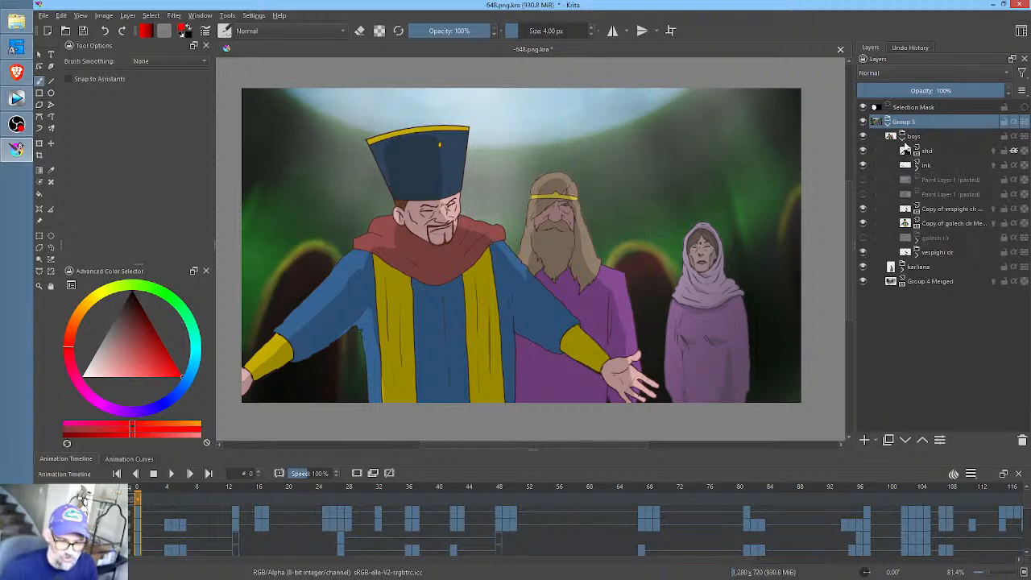
left_click(903, 268)
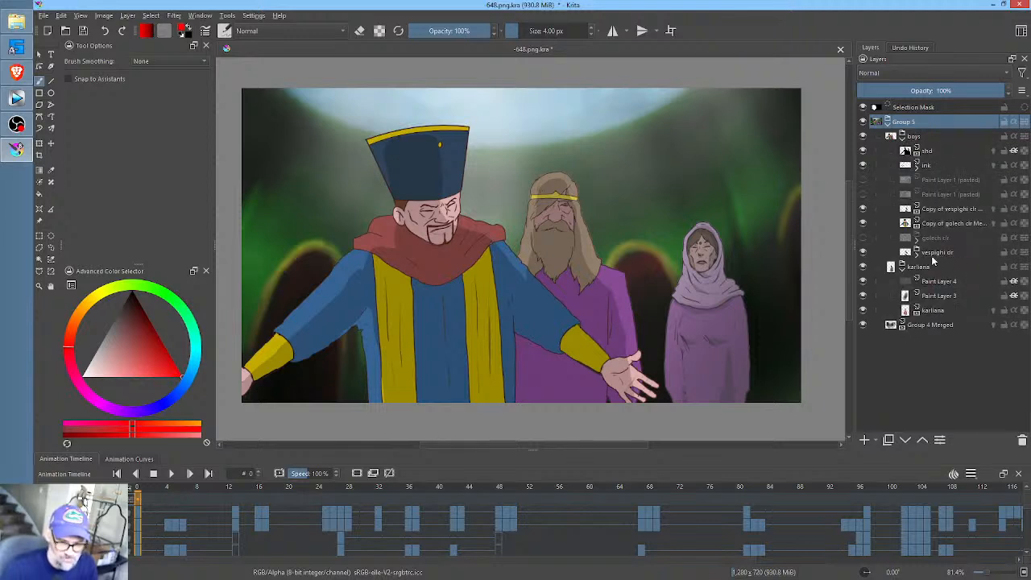
mouse_move(901, 142)
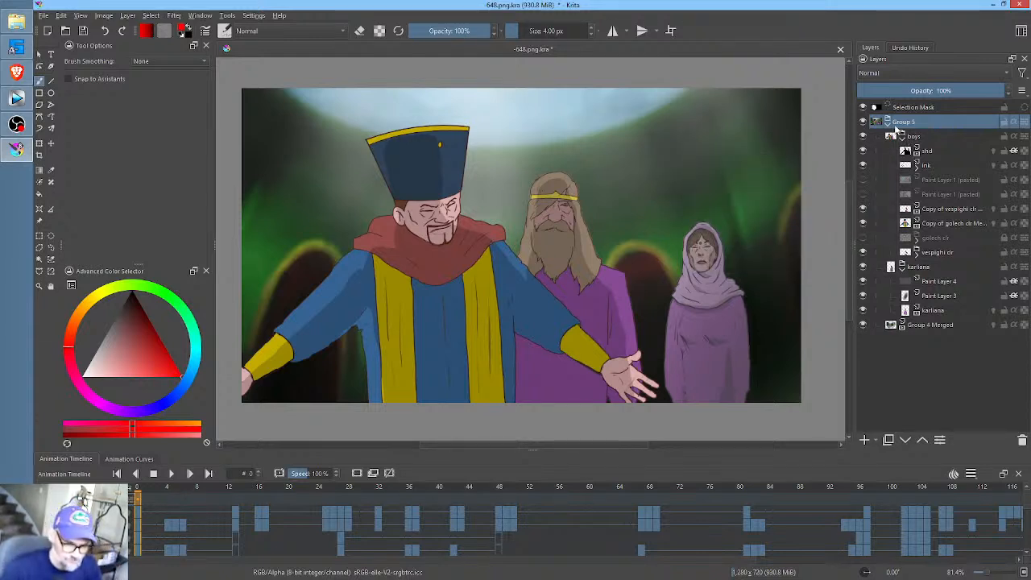
left_click(888, 122)
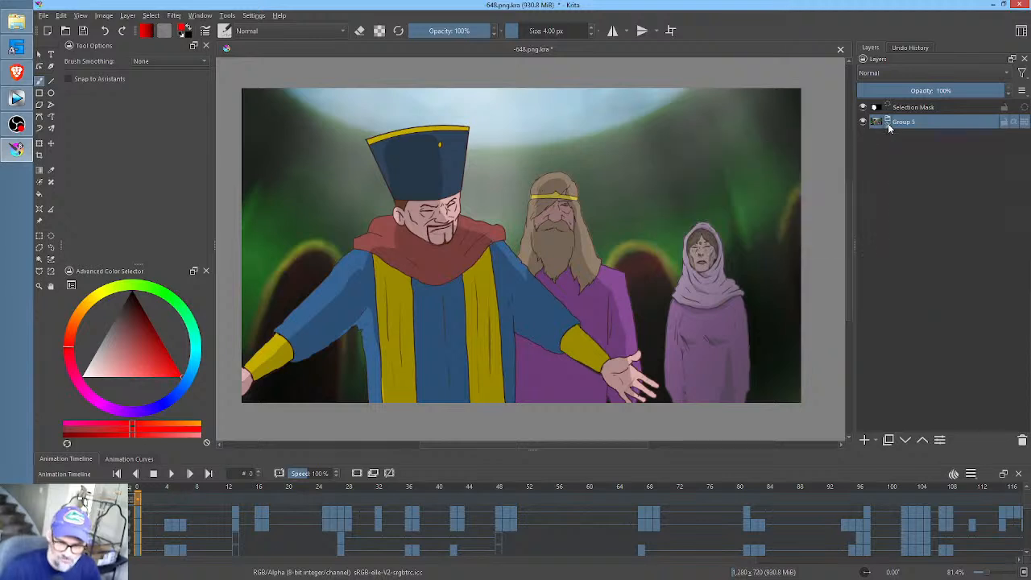
left_click(888, 122)
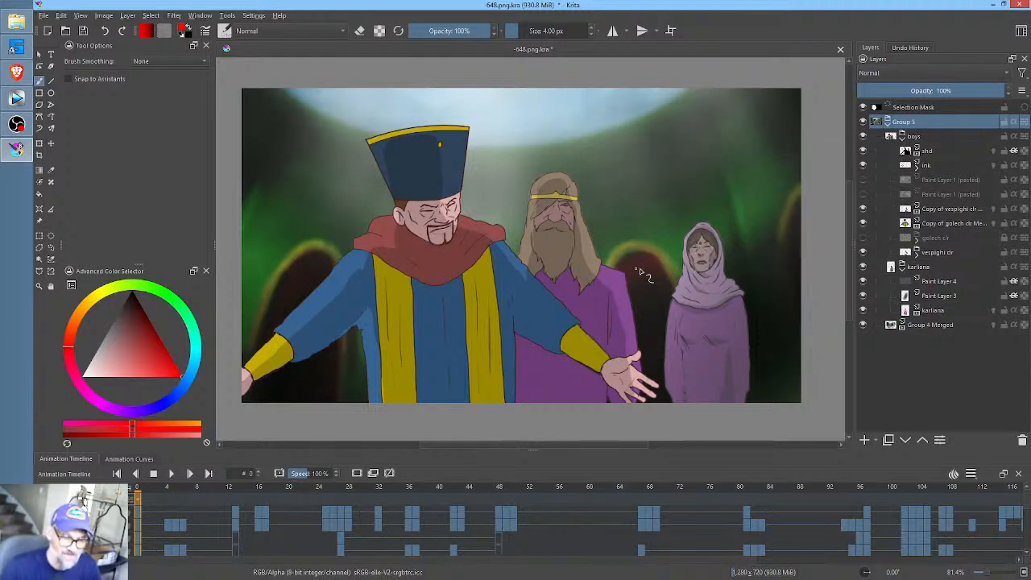
- Create a new 1280 x 720 px document in RGB/Alpha with 8-bit depth and 72 ppi resolution
left_click(48, 30)
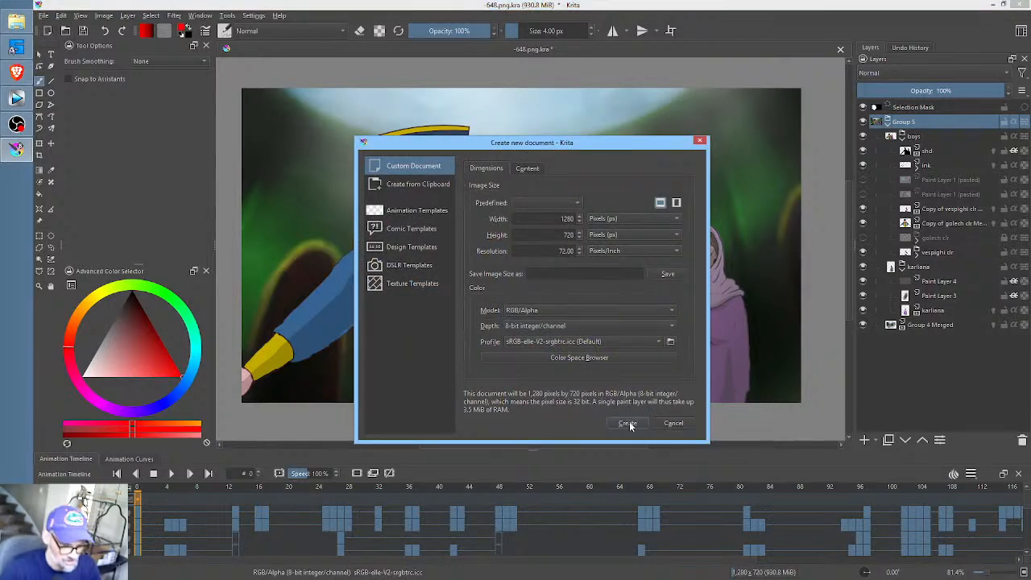
left_click(627, 423)
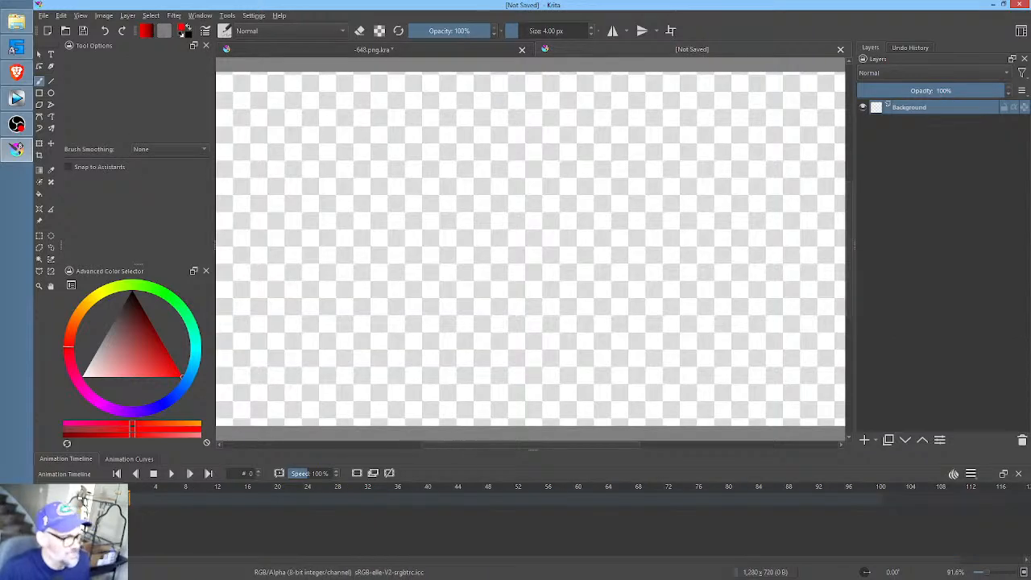
- Start an animation frame import and browse the scenes folder to the RENDER folder inside scene 648
left_click(44, 16)
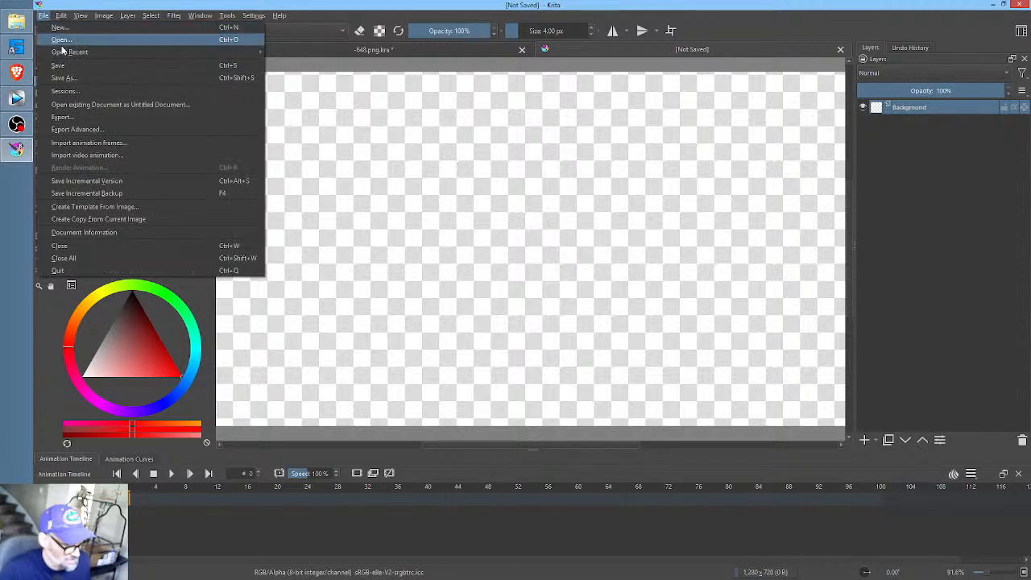
left_click(89, 143)
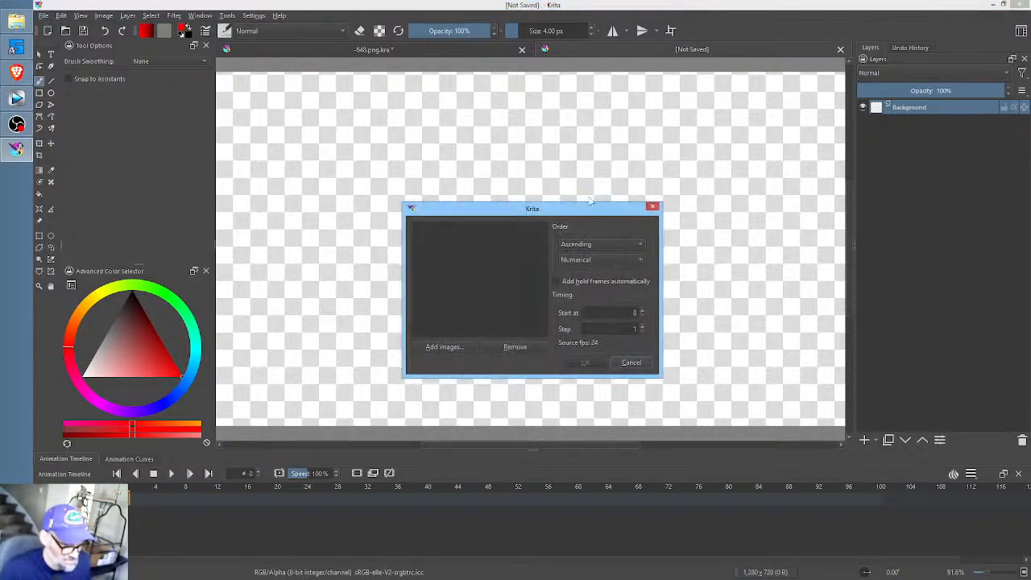
left_click(456, 347)
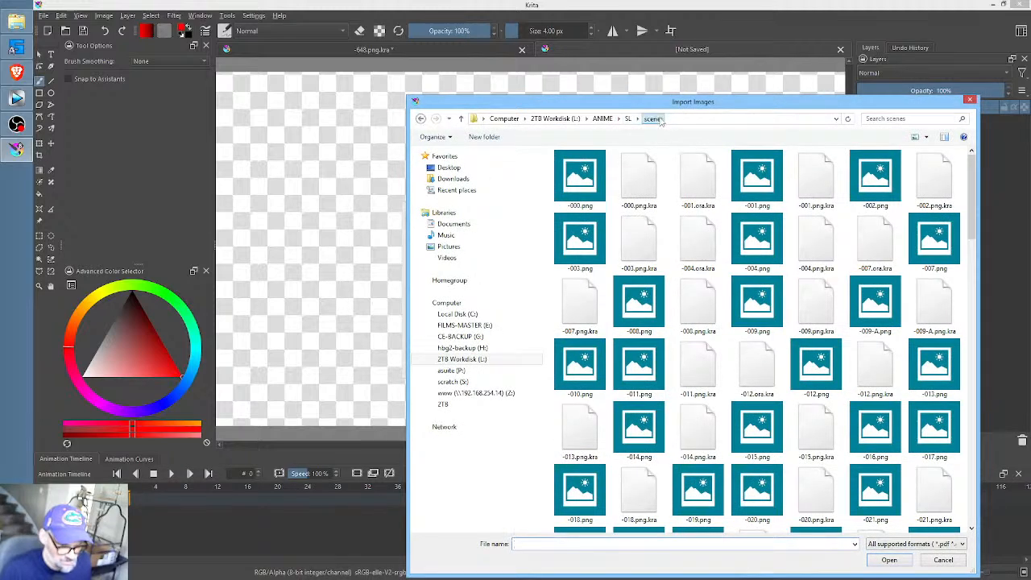
left_click_drag(973, 189, 983, 548)
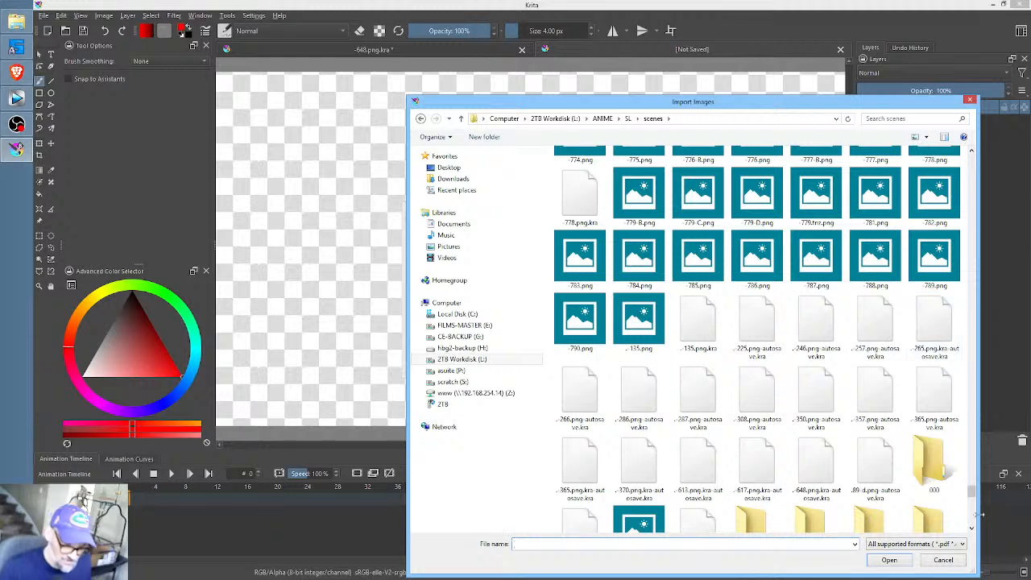
left_click(972, 497)
scroll(971, 483, "down", 1)
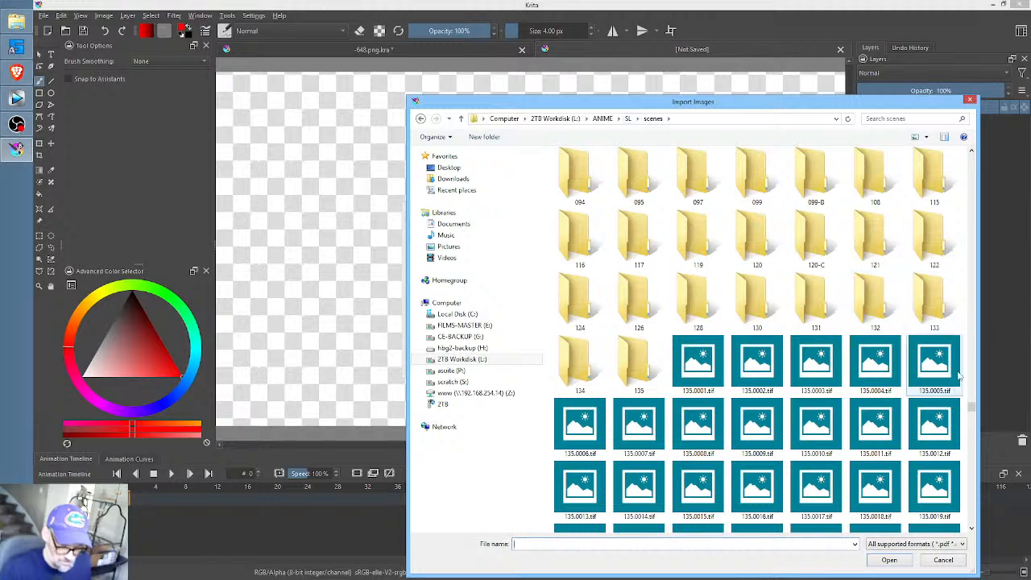
scroll(950, 354, "up", 10)
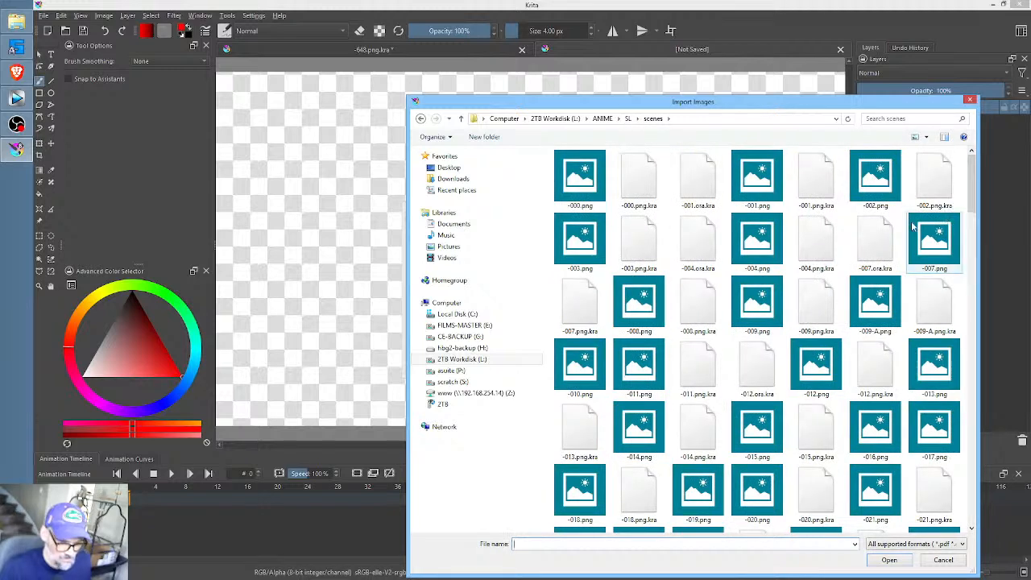
left_click_drag(750, 101, 678, 66)
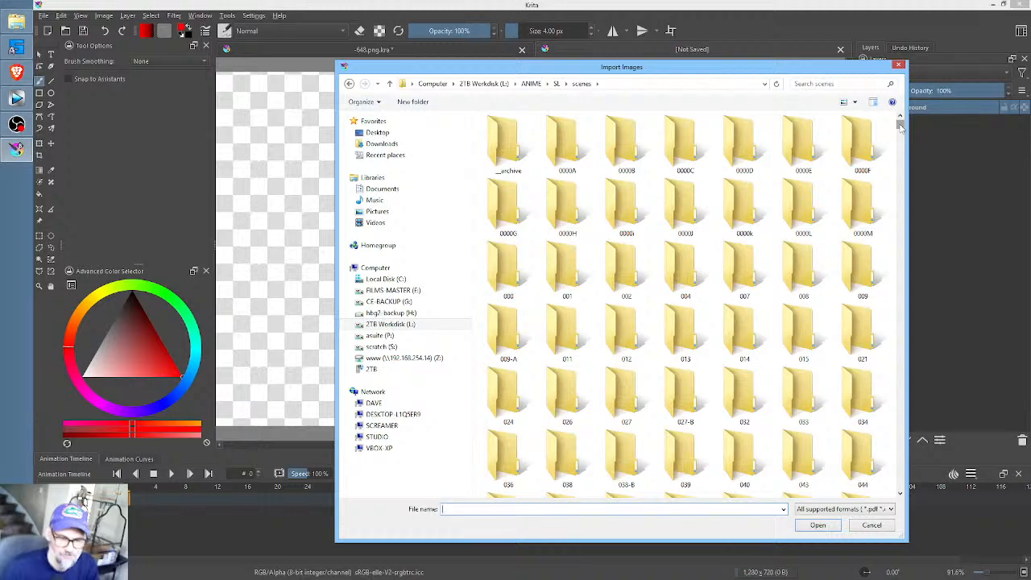
left_click_drag(900, 124, 903, 228)
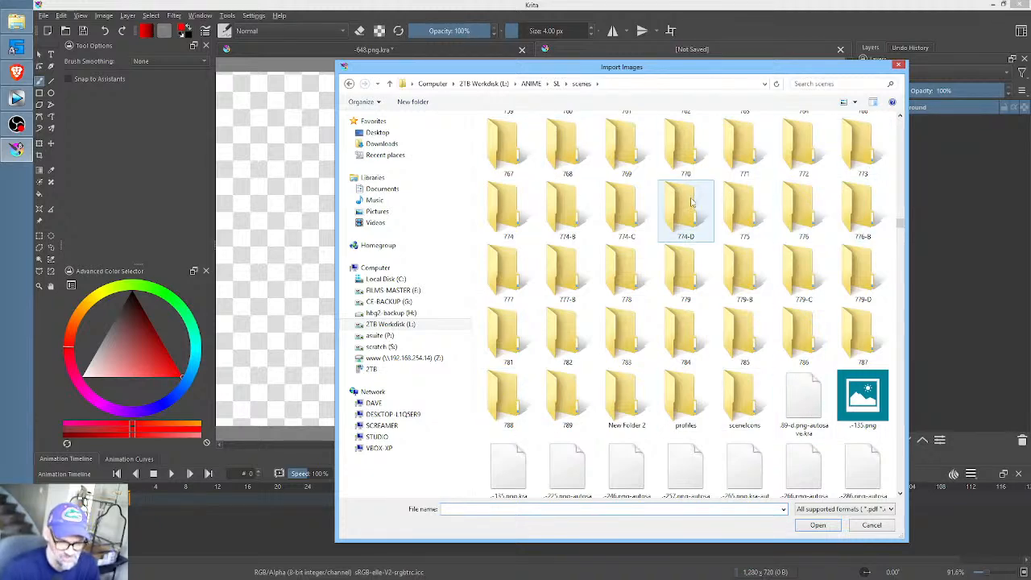
left_click_drag(904, 227, 900, 209)
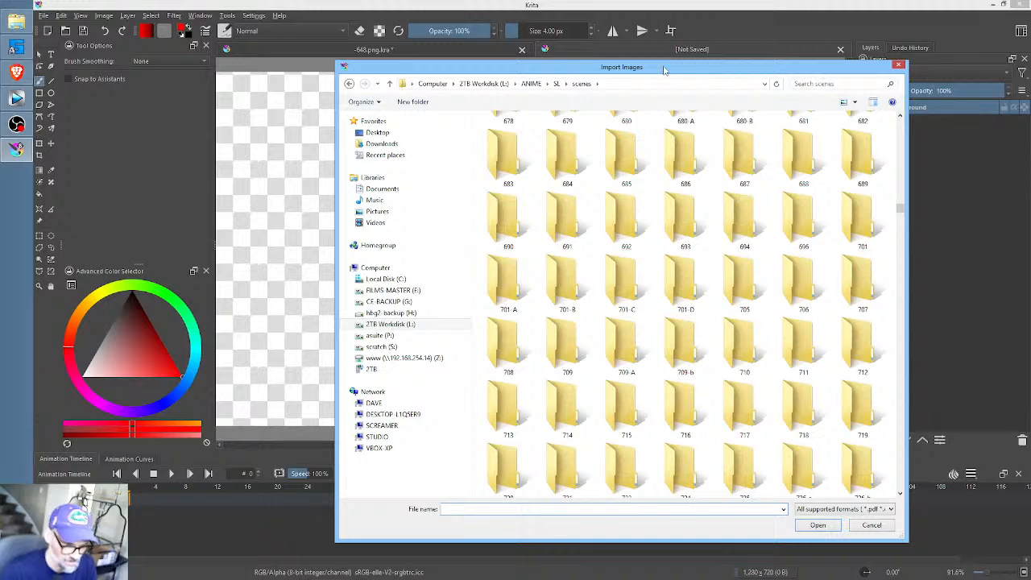
mouse_move(665, 71)
left_mouse_down()
mouse_move(666, 97)
mouse_move(667, 84)
left_mouse_up()
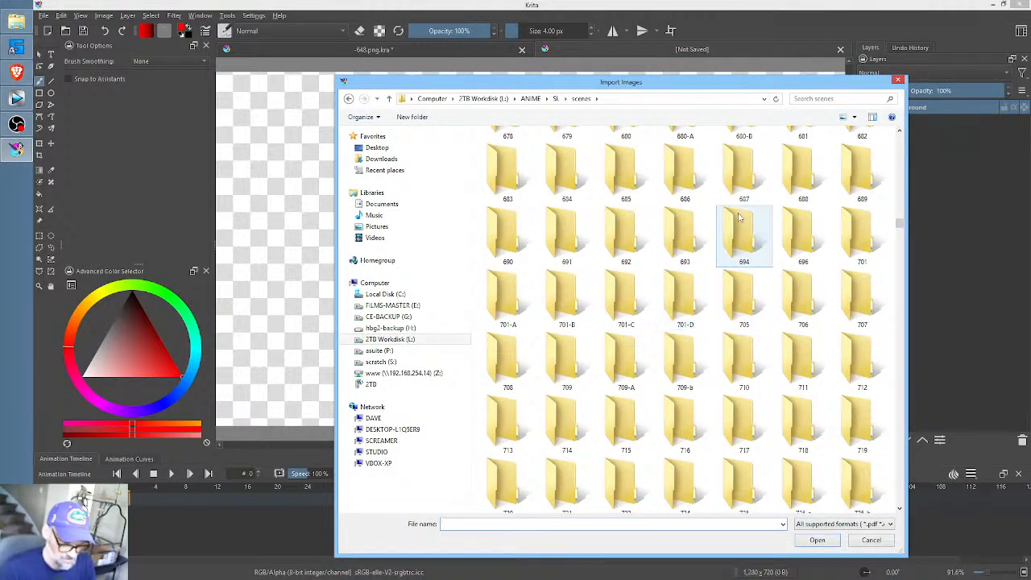
left_click_drag(900, 223, 901, 217)
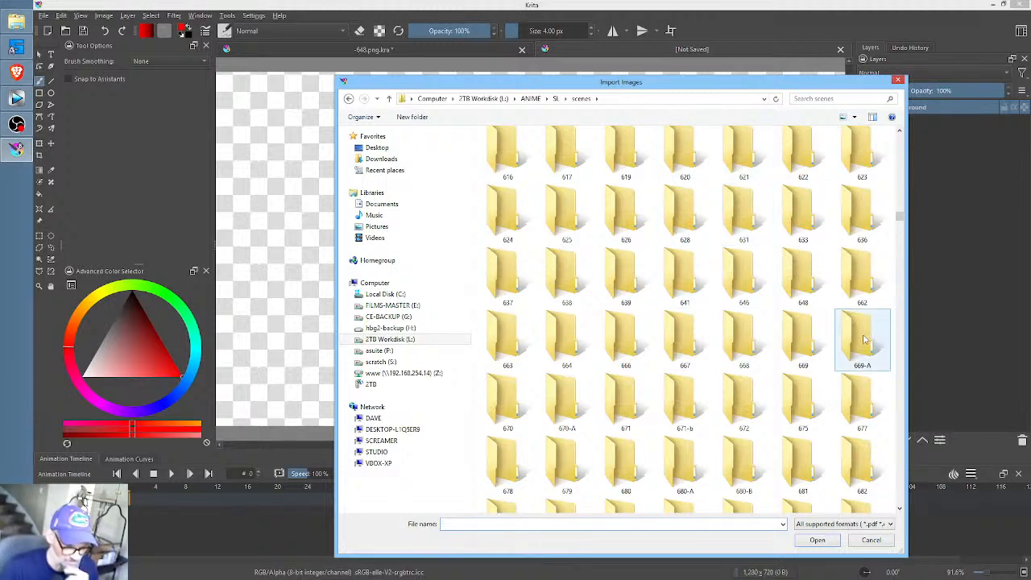
double_click(800, 276)
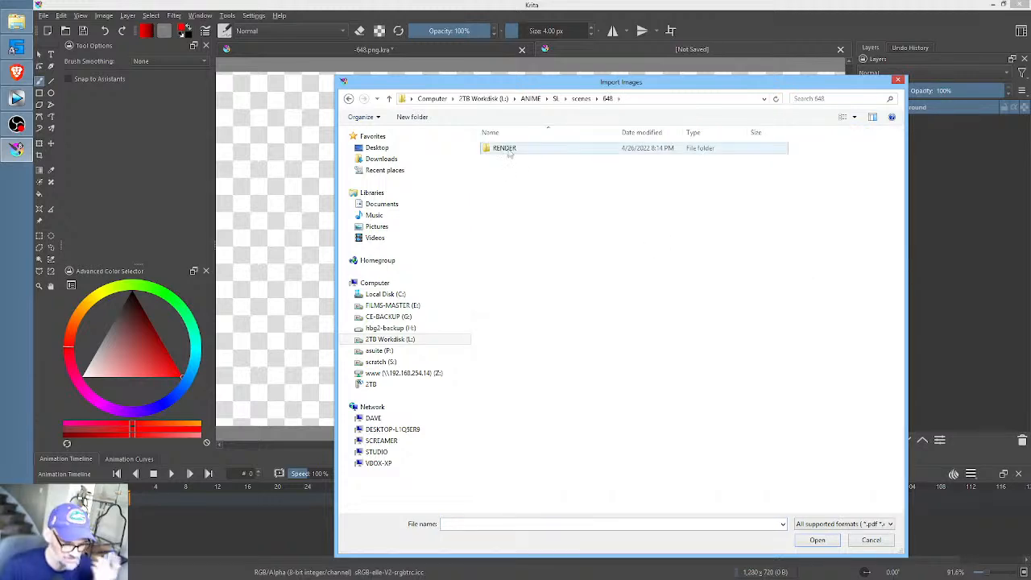
double_click(510, 152)
- Import all the 648 PNG images in the RENDER folder as animation frames, starting at frame 0 with step 1
left_click(519, 161)
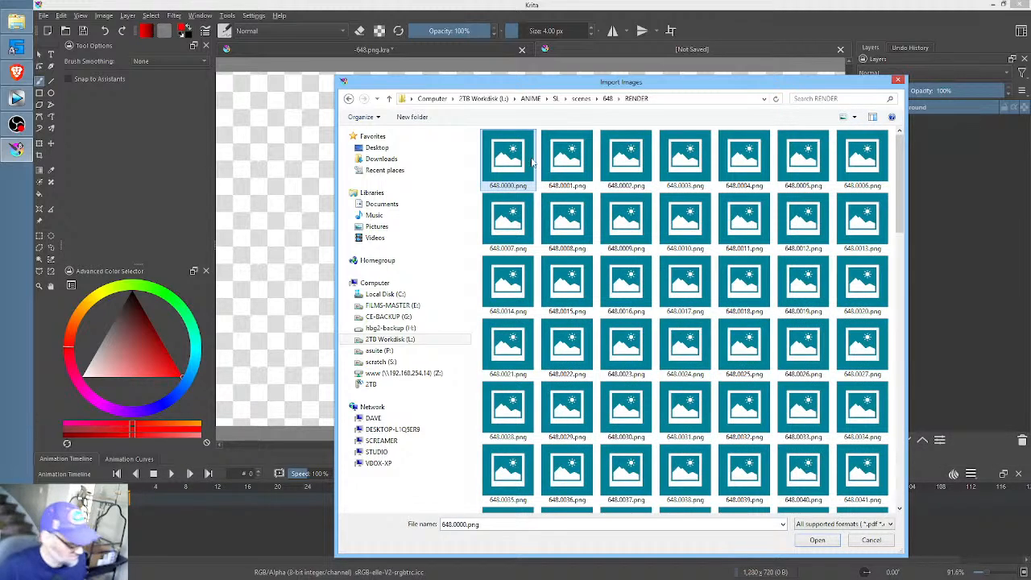
key("ctrl+a")
left_click(817, 540)
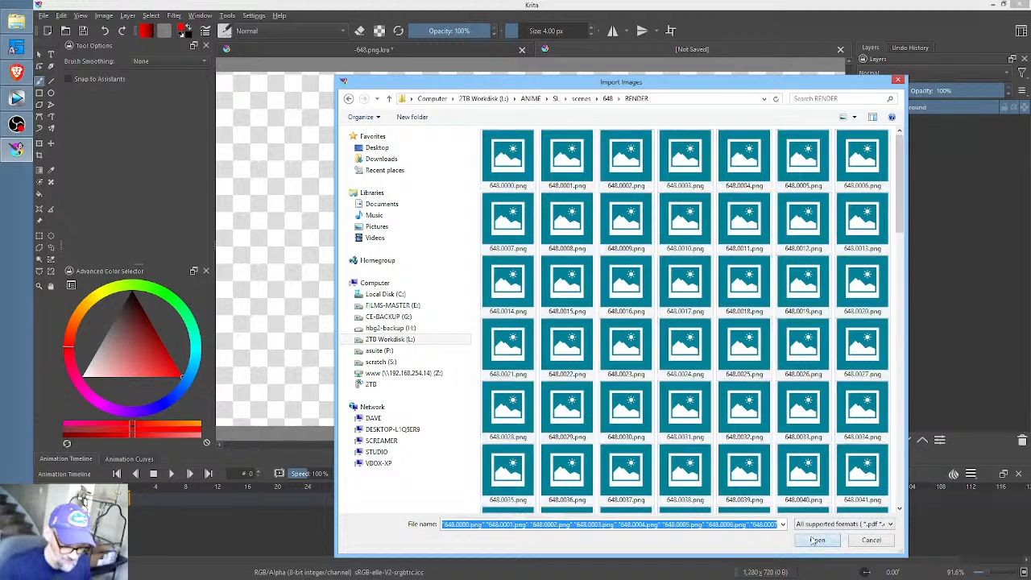
left_click(587, 363)
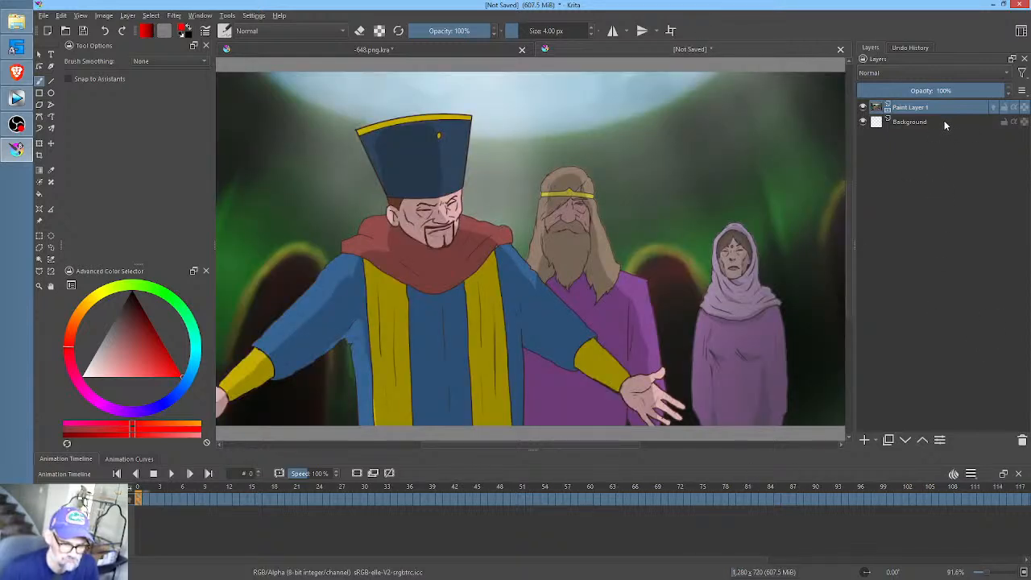
- Delete the Background layer and add a transform mask to Paint Layer 1
left_click(906, 123)
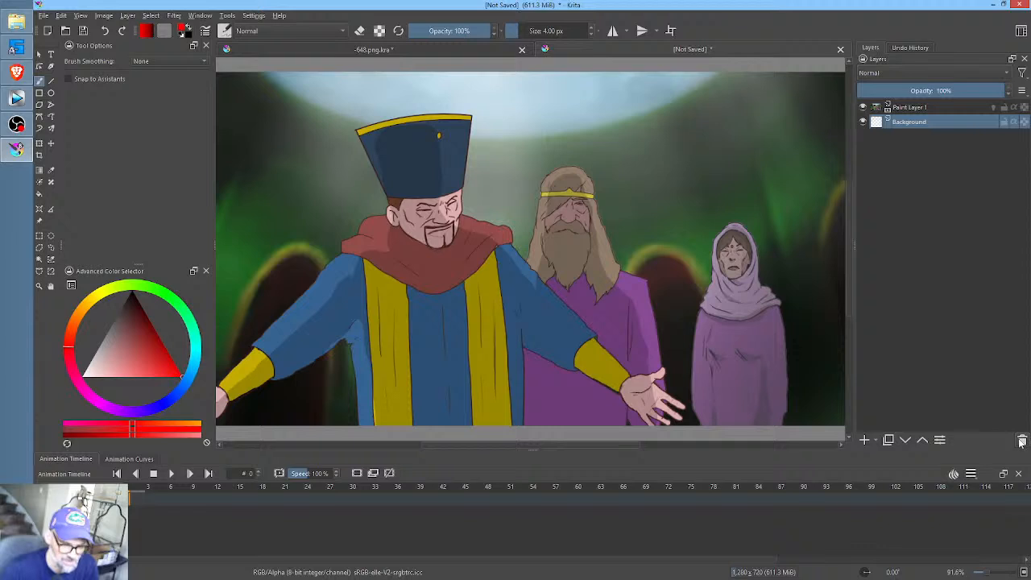
key("shift+Delete")
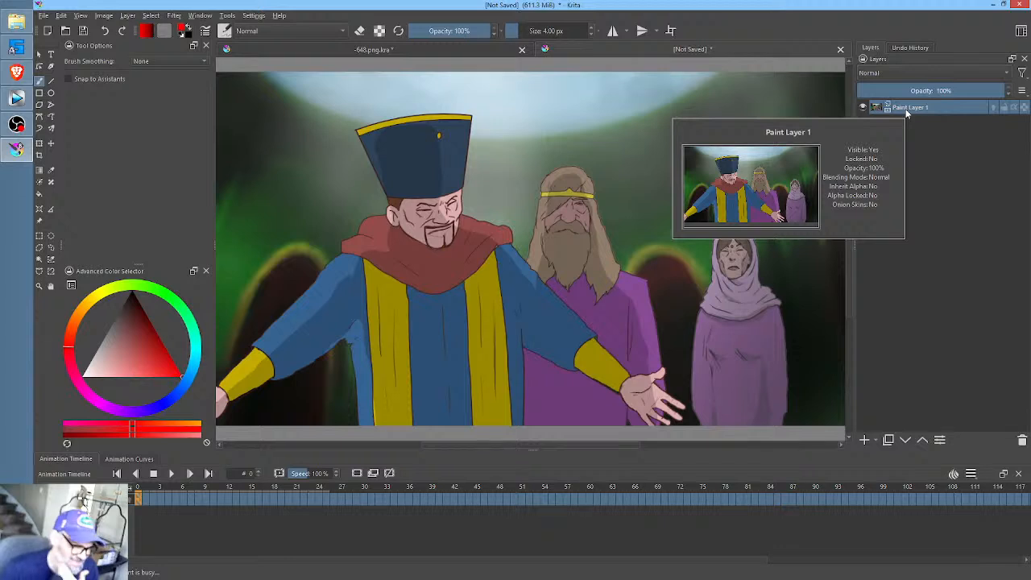
right_click(907, 113)
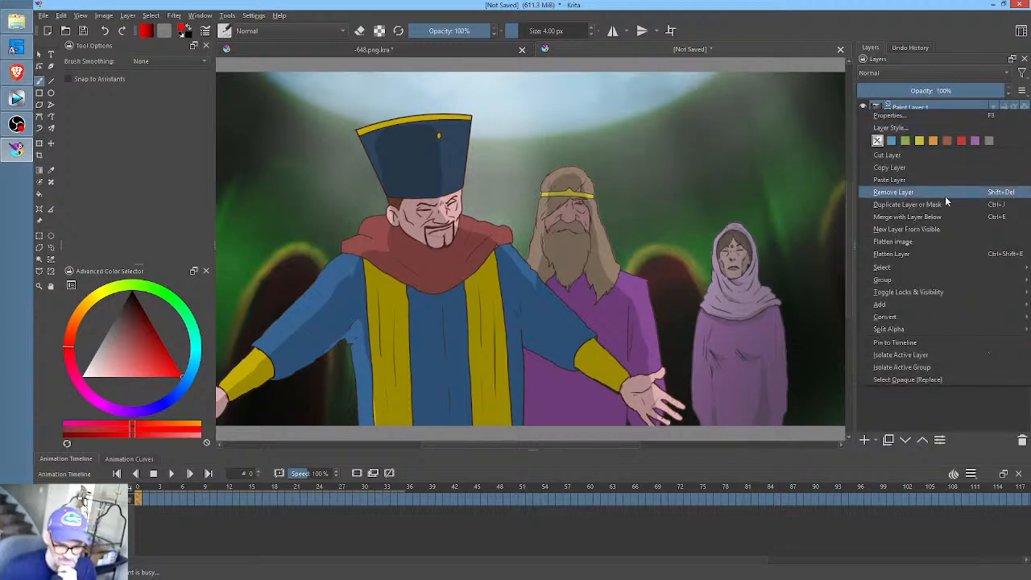
mouse_move(908, 307)
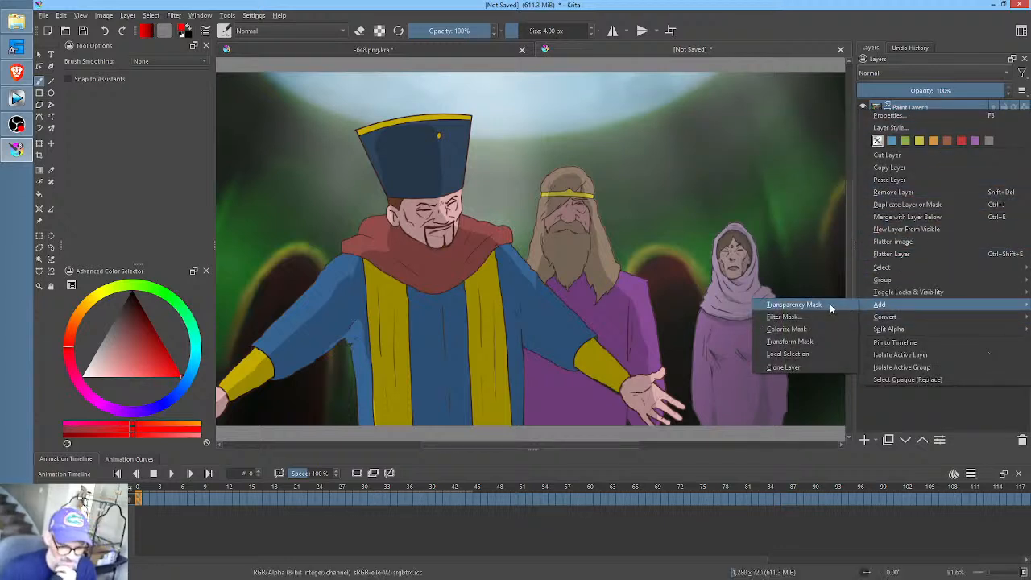
left_click(805, 344)
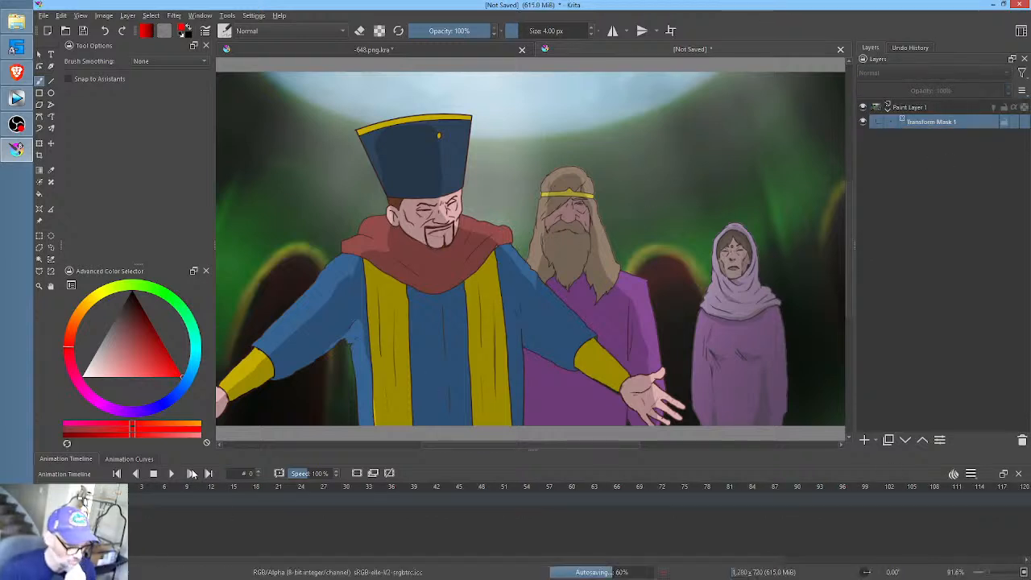
- At frame 0, enlarge the transform mask with Free transform and move it to about 489, 415 px, framing the bearded man
left_click(129, 459)
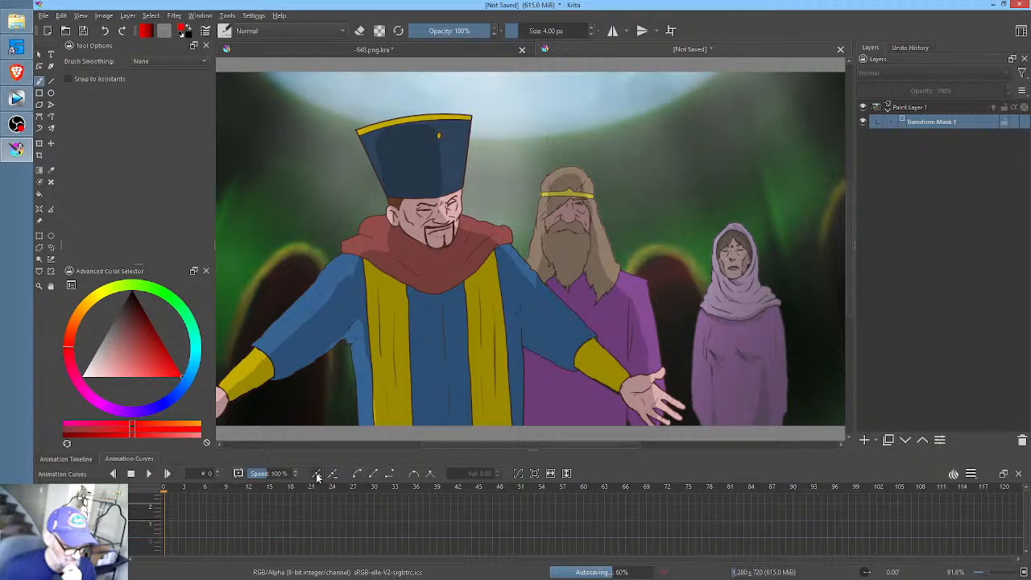
left_click(87, 461)
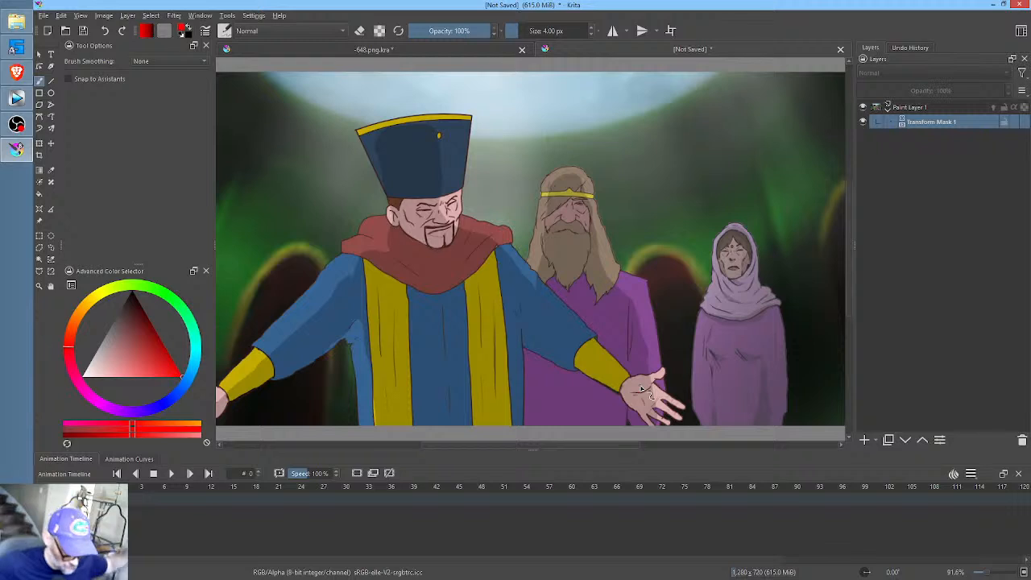
left_click(173, 500)
left_click(120, 500)
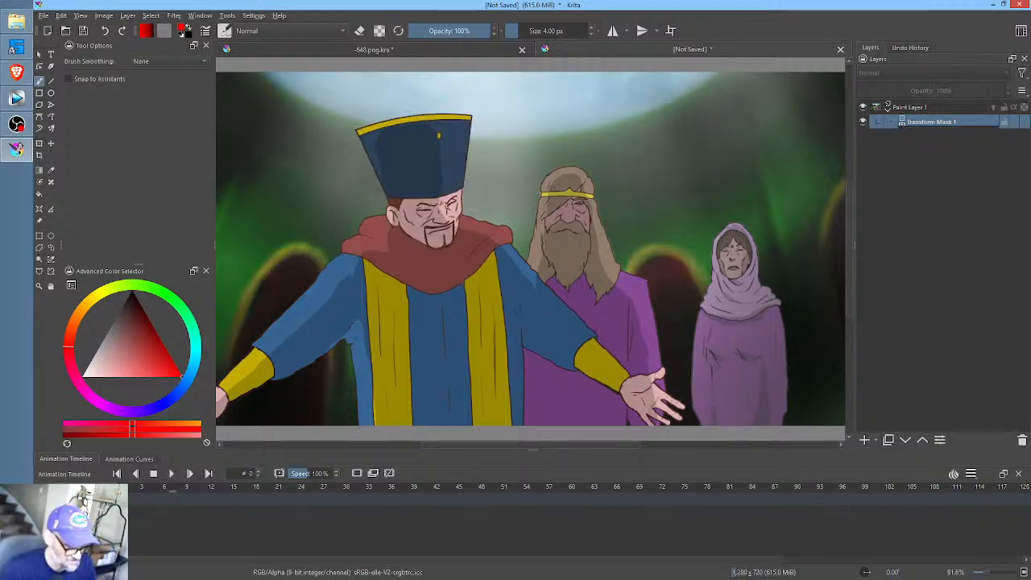
scroll(630, 242, "down", 3, "ctrl")
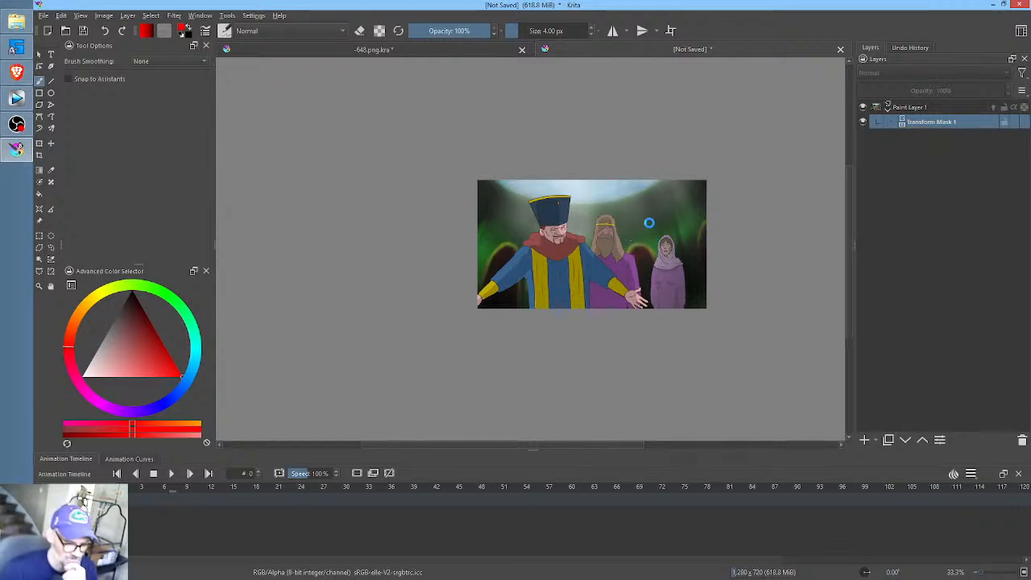
key("ctrl+t")
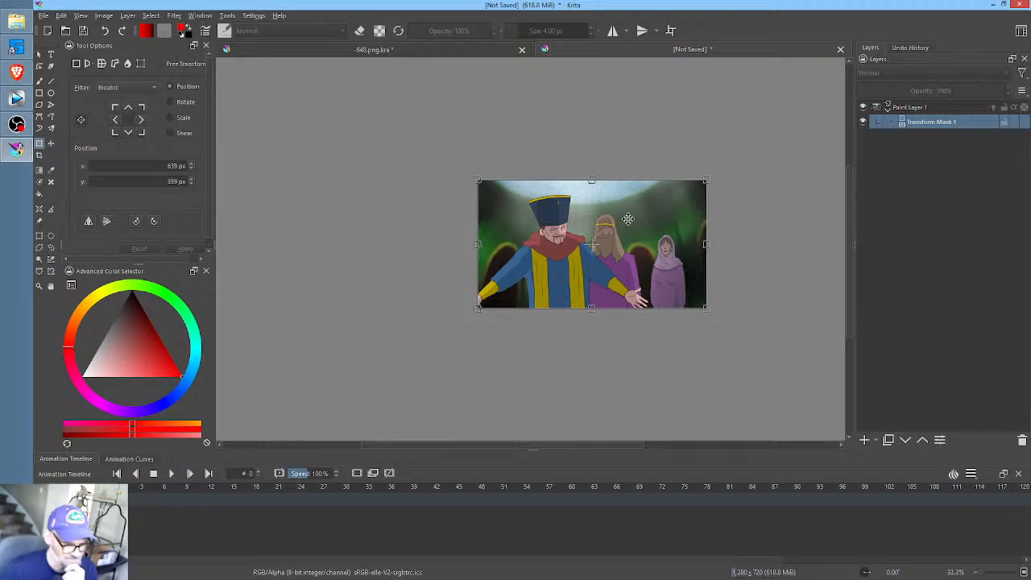
right_click(548, 228)
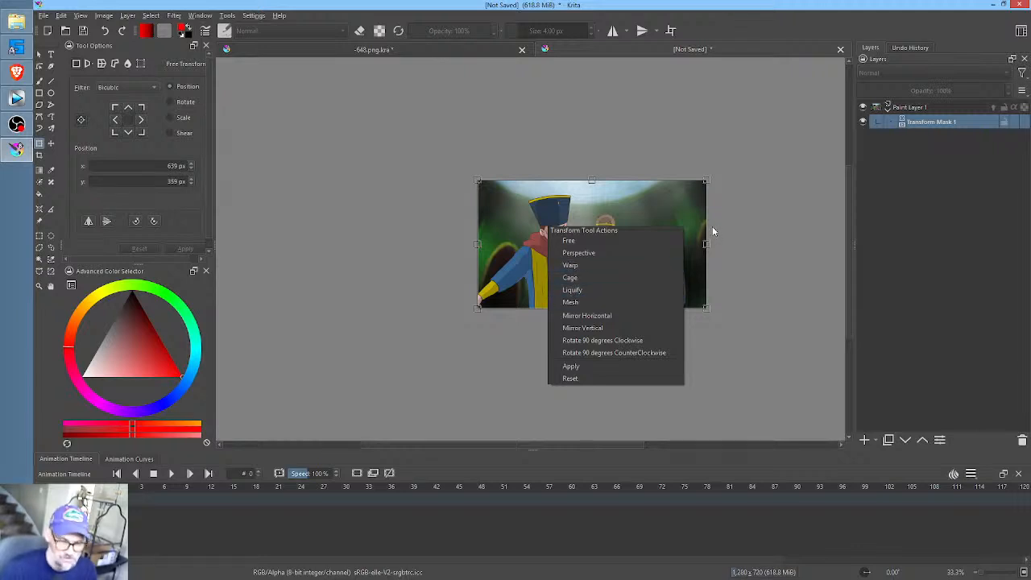
left_click(608, 239)
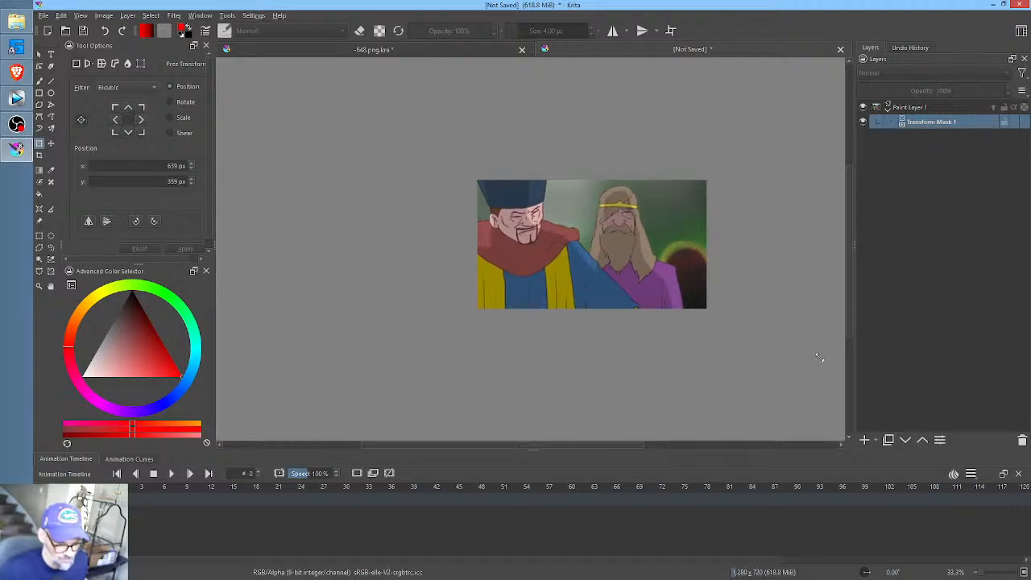
left_click_drag(615, 247, 592, 261)
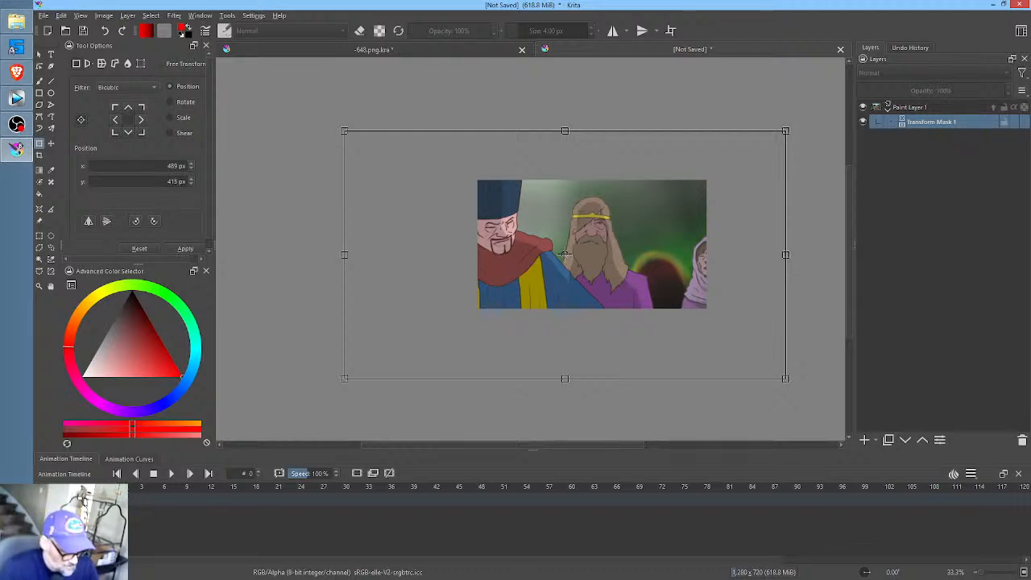
- Add a transform mask keyframe at frame 9 that holds the same zoomed framing, and compare it with frame 0
mouse_move(128, 492)
left_mouse_down()
mouse_move(210, 494)
mouse_move(149, 495)
mouse_move(189, 493)
left_mouse_up()
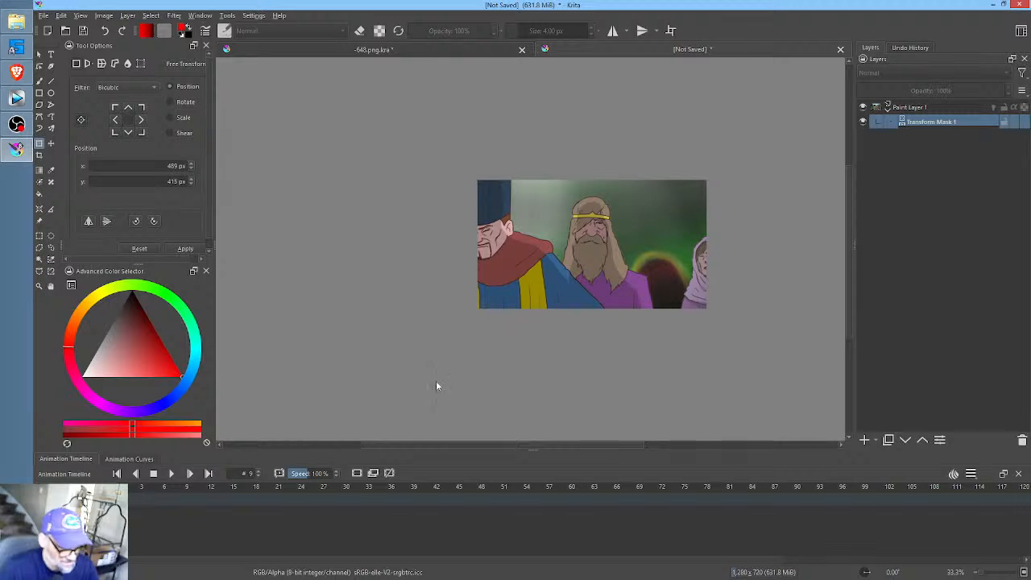
left_click(186, 499)
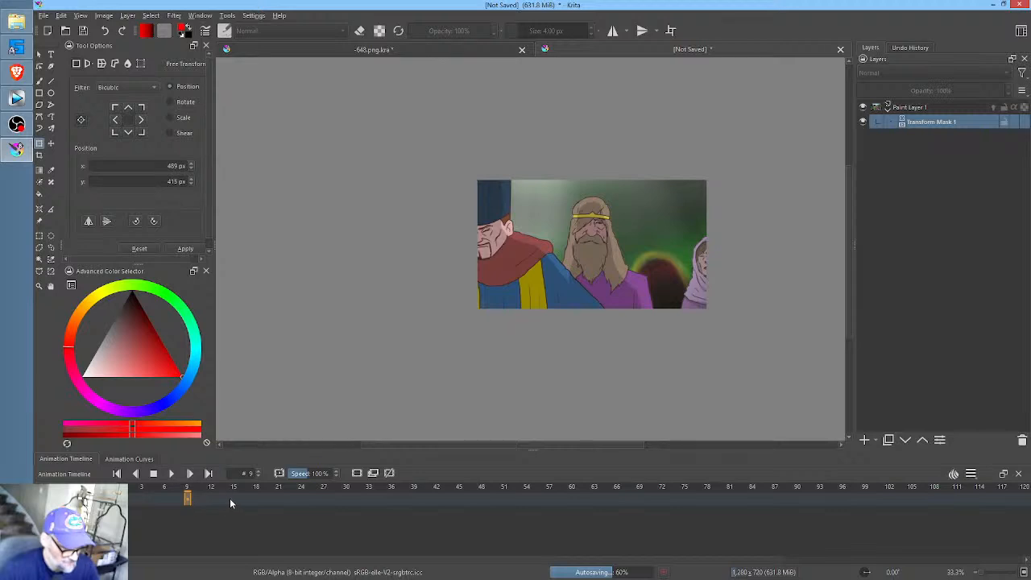
left_click(120, 499)
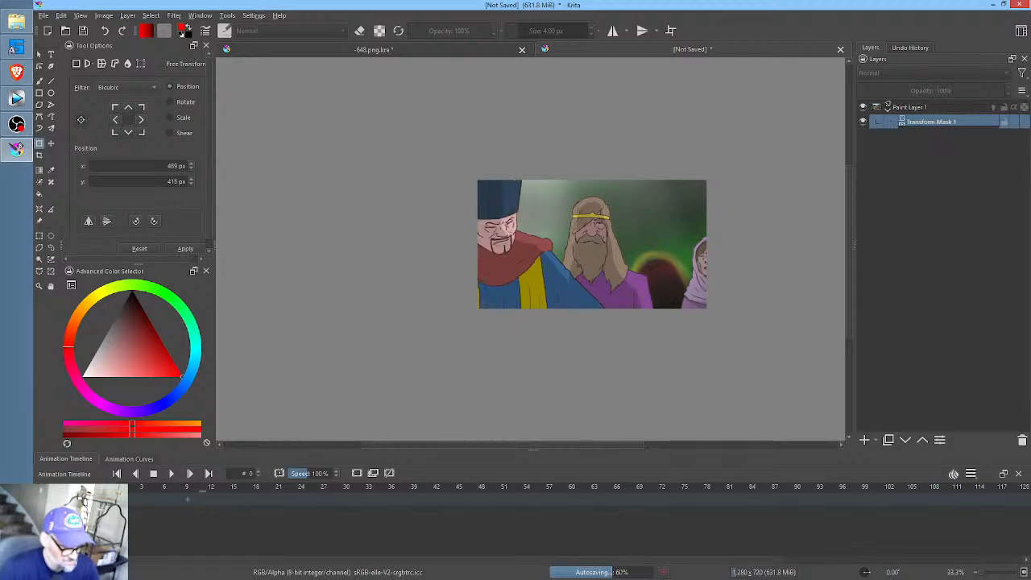
left_click(187, 500)
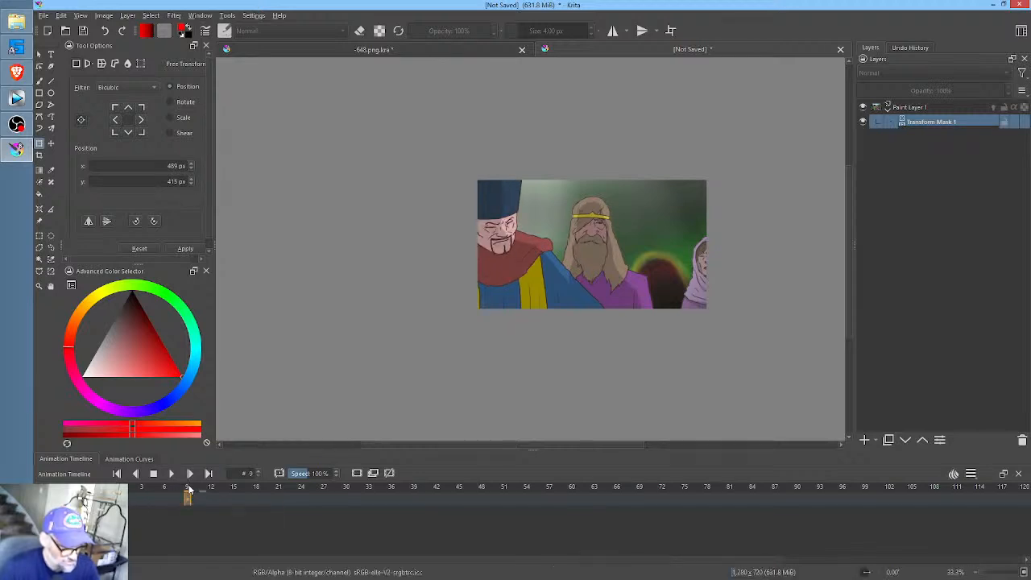
- Keyframe the transform mask at frame 17, enlarging the picture further and moving it to about 294, 457 px around the bearded man's face
left_click(248, 498)
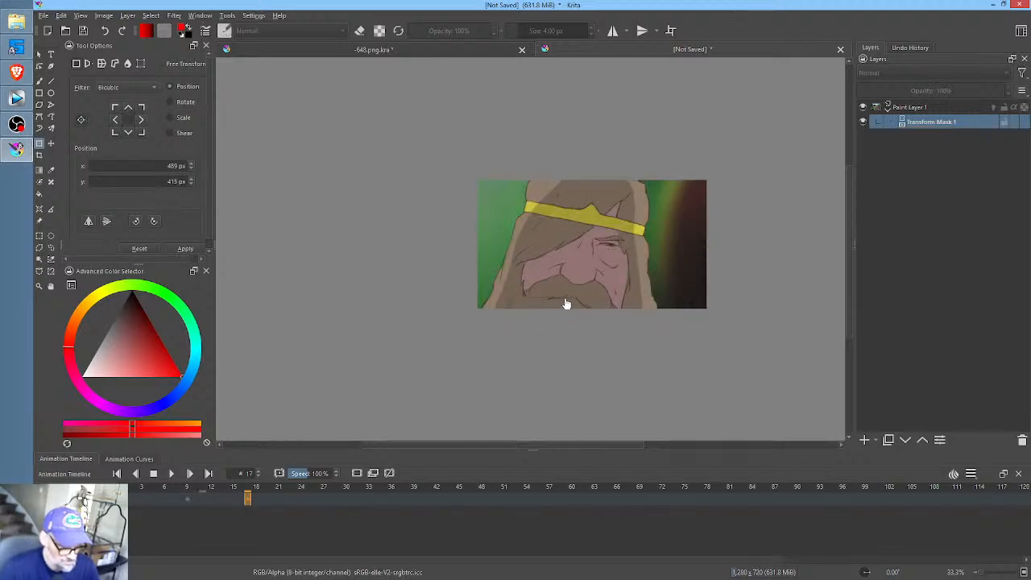
left_click(597, 246)
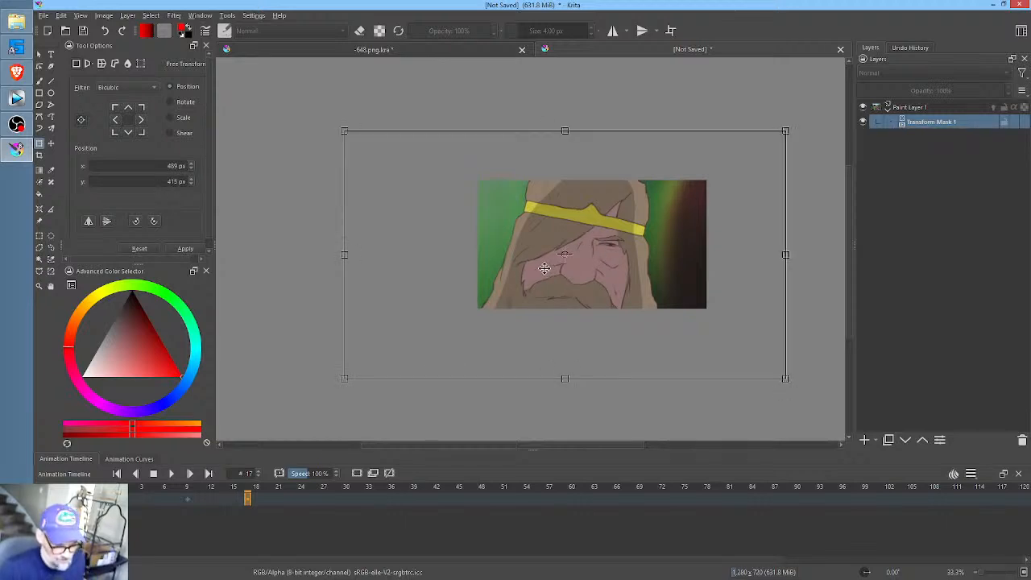
left_click_drag(787, 378, 886, 414)
left_click_drag(673, 263, 637, 270)
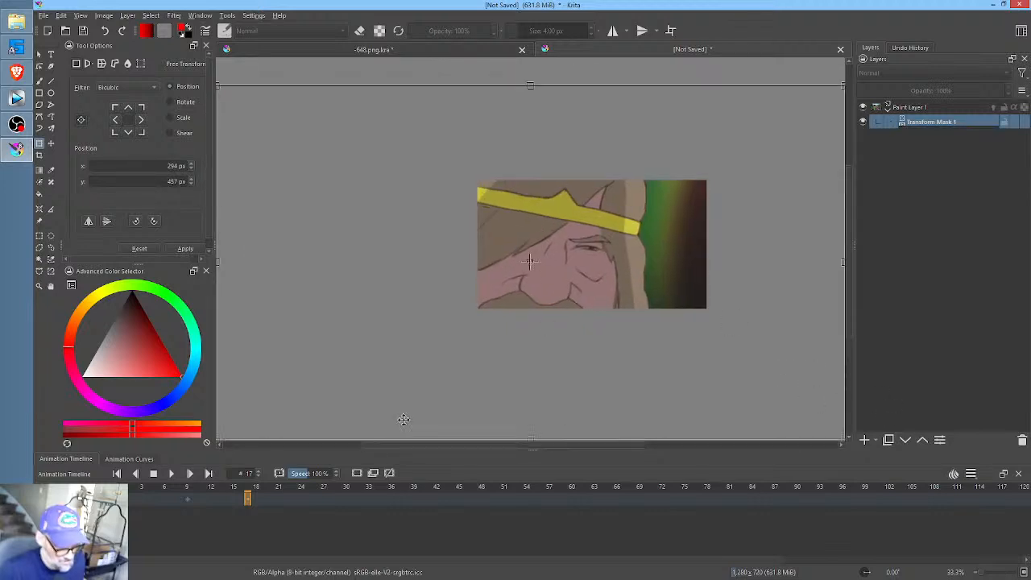
- Check the close-up at frames 25 and 17, and play the animation to review the camera move
left_click(311, 499)
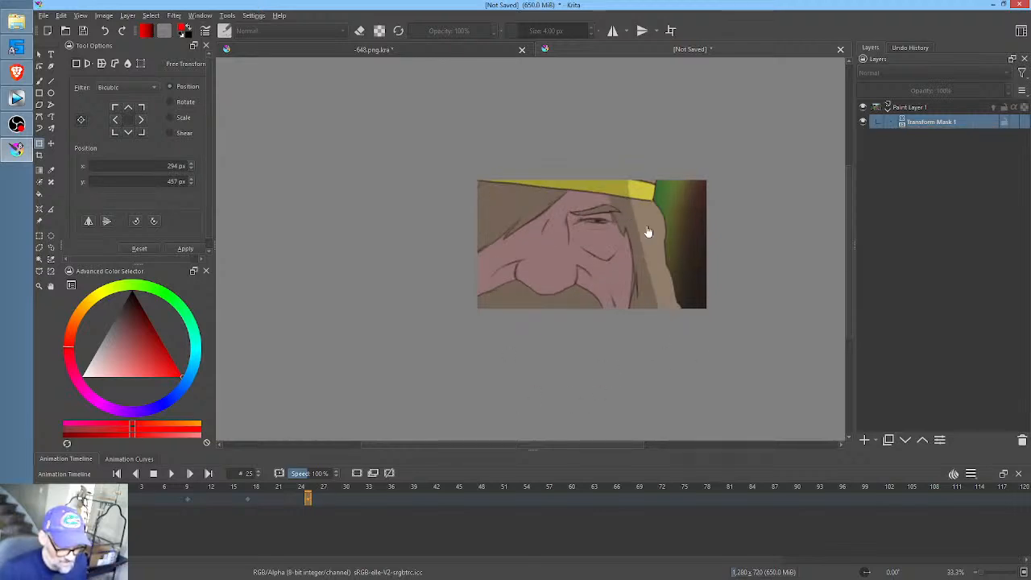
left_click(252, 492)
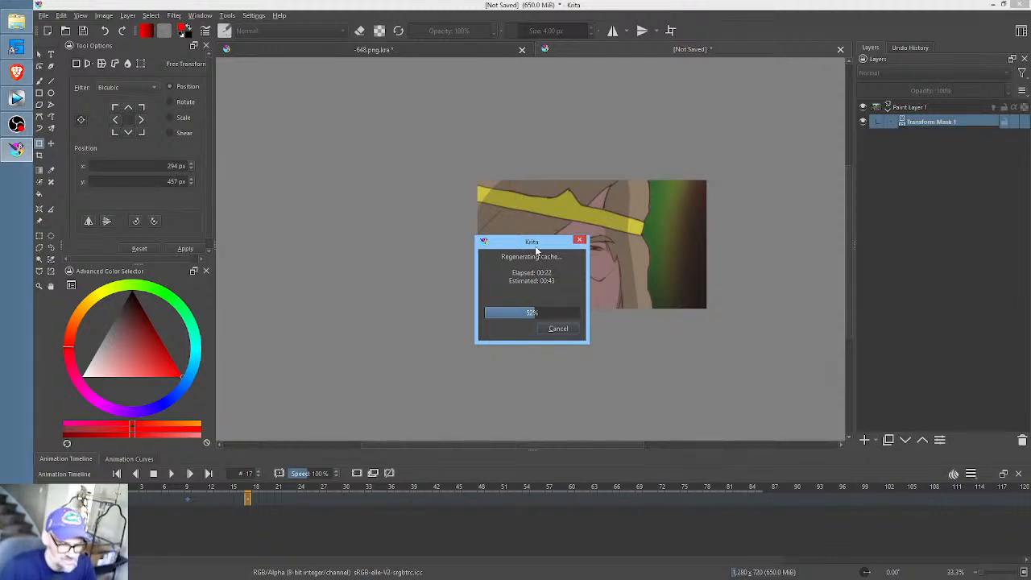
left_click_drag(534, 241, 429, 227)
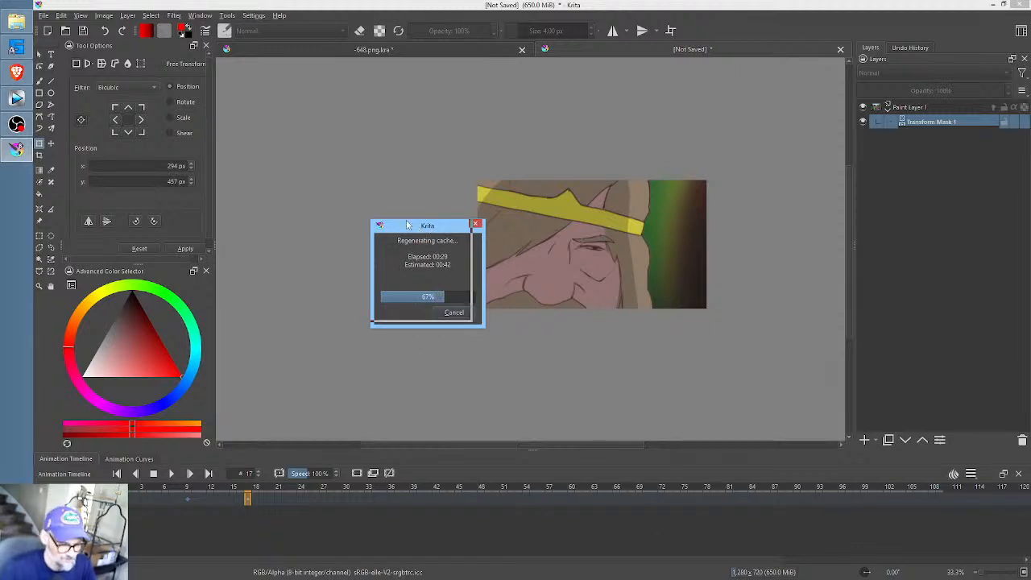
left_click_drag(419, 232, 404, 222)
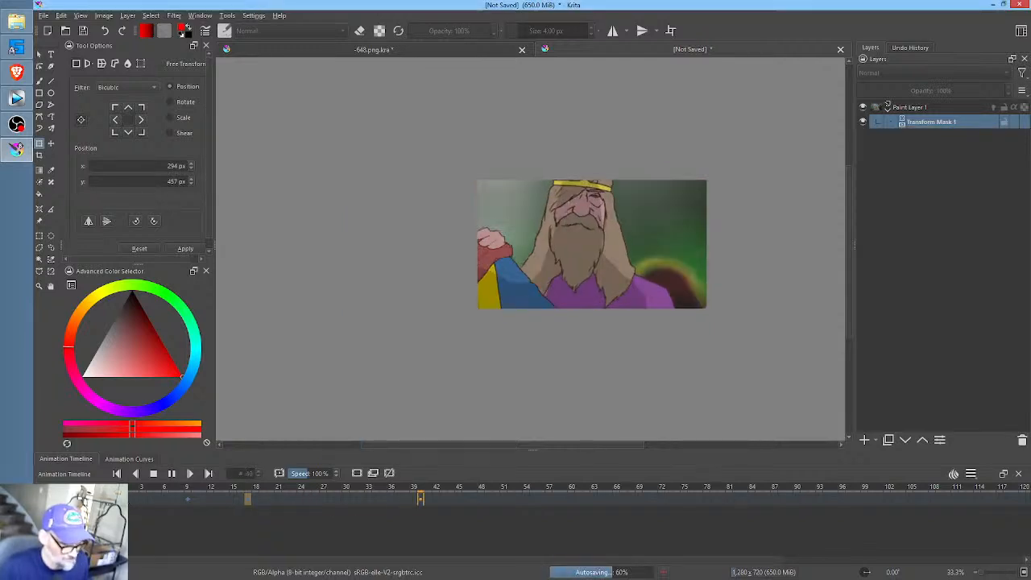
left_click(171, 474)
- Set the animation's frame rate to 8 and play it back to check the timing
left_click(973, 472)
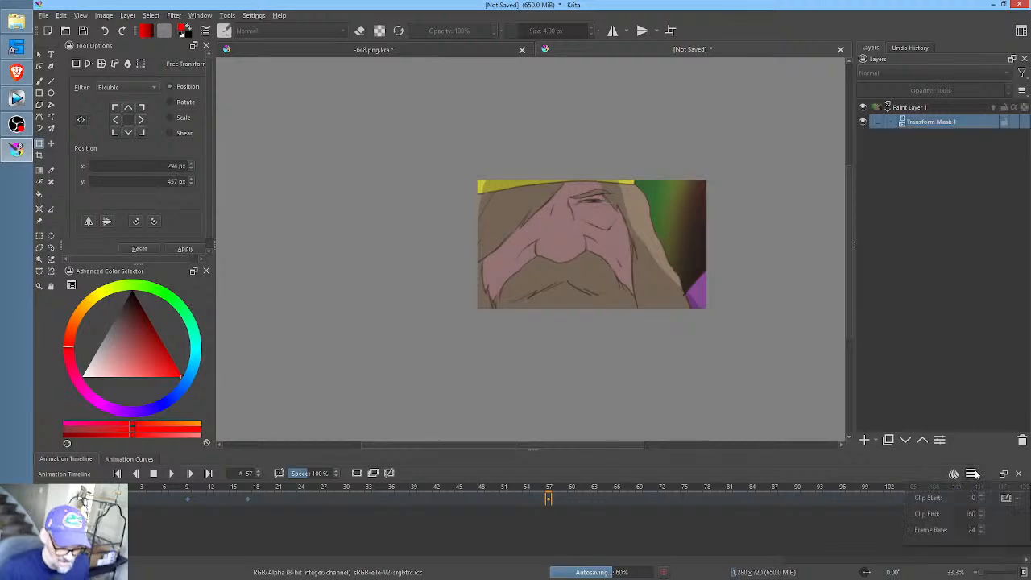
double_click(970, 529)
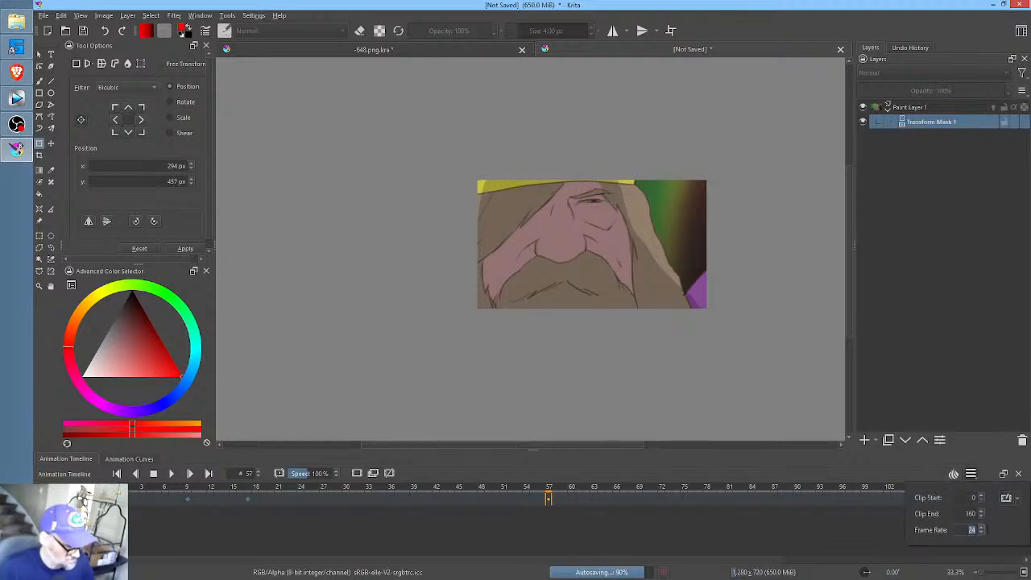
type("8")
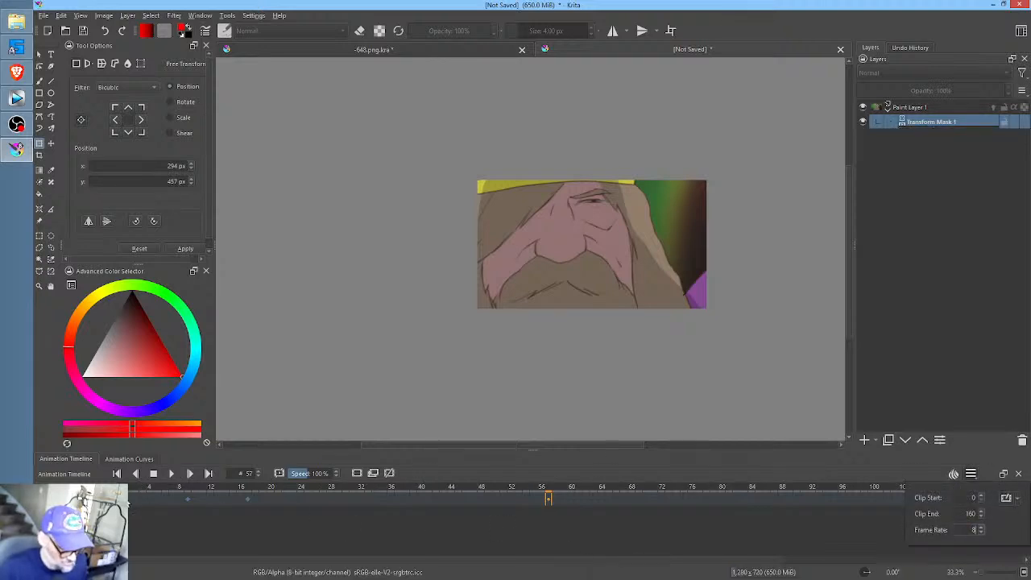
left_click(120, 488)
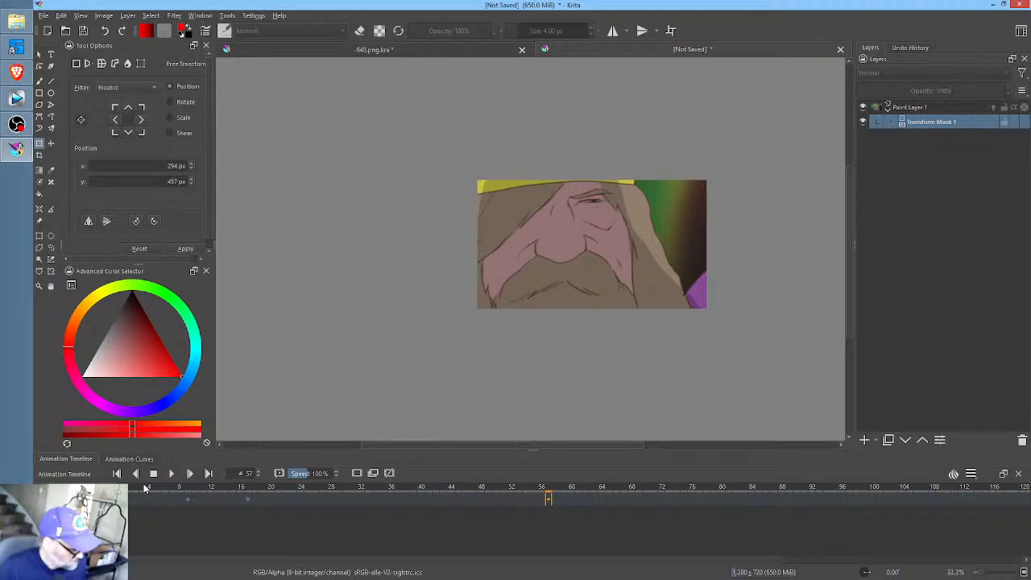
left_click(124, 488)
left_click(171, 474)
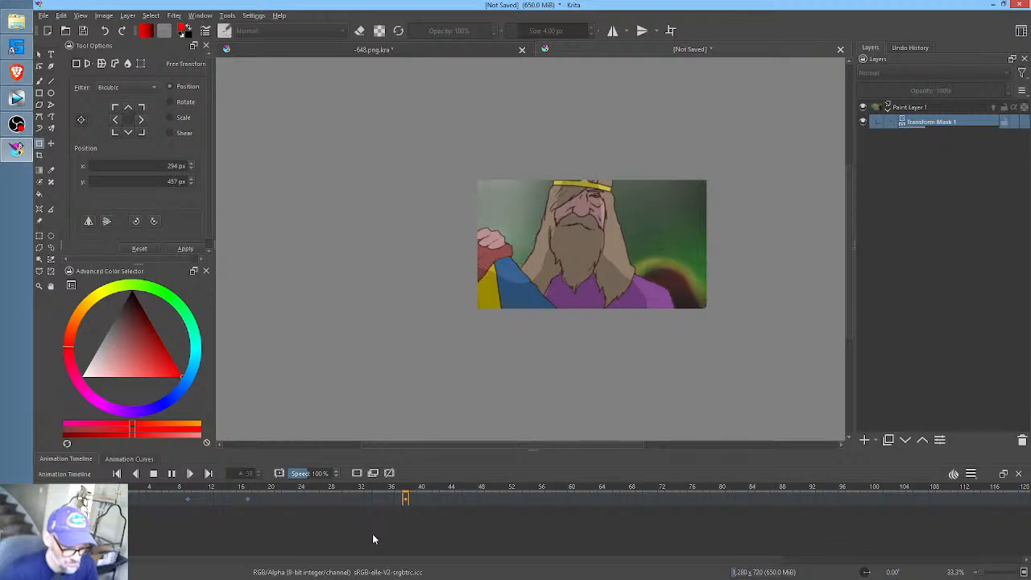
key("space")
- Keyframe the transform mask at frame 33, shrinking it to show the whole scene at about 654, 369 px, and return to frame 0
left_click(369, 499)
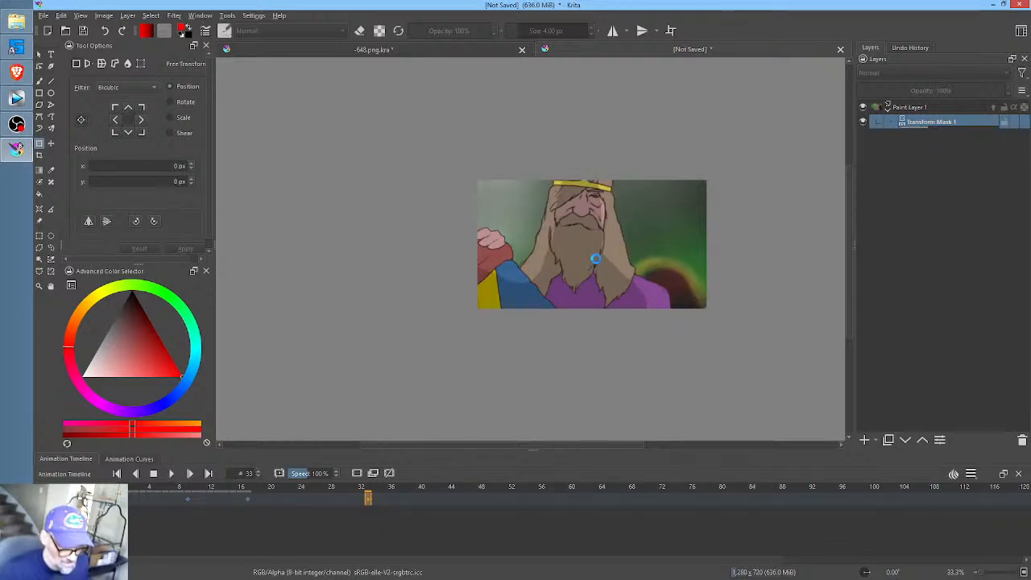
scroll(606, 254, "down", 3)
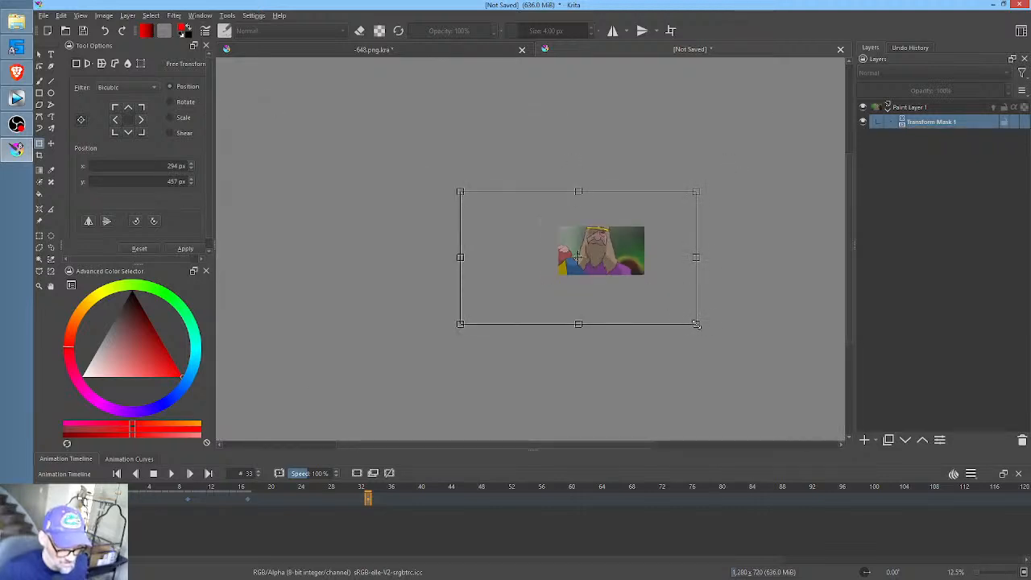
left_click_drag(699, 326, 616, 253)
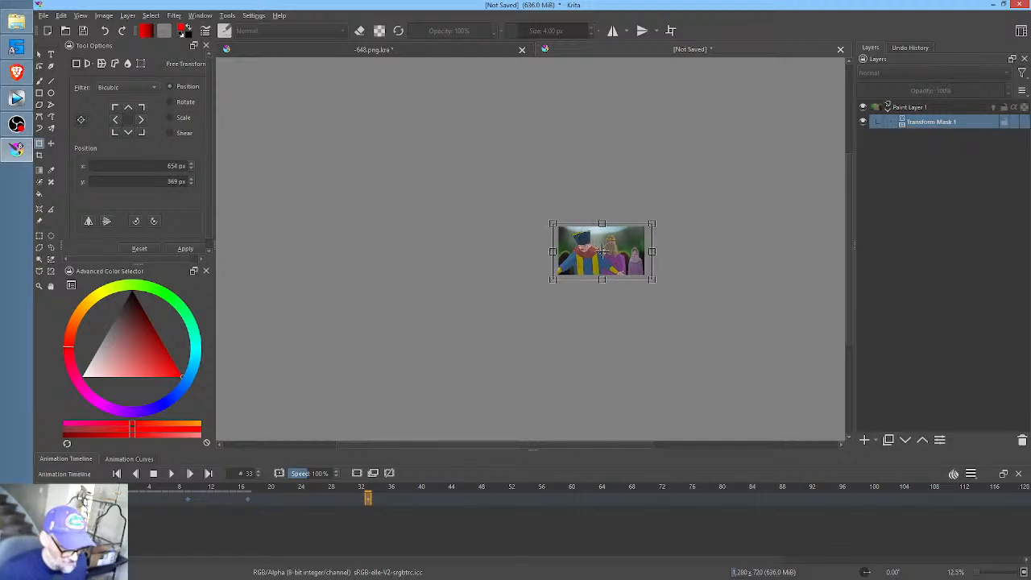
scroll(684, 277, "up", 4)
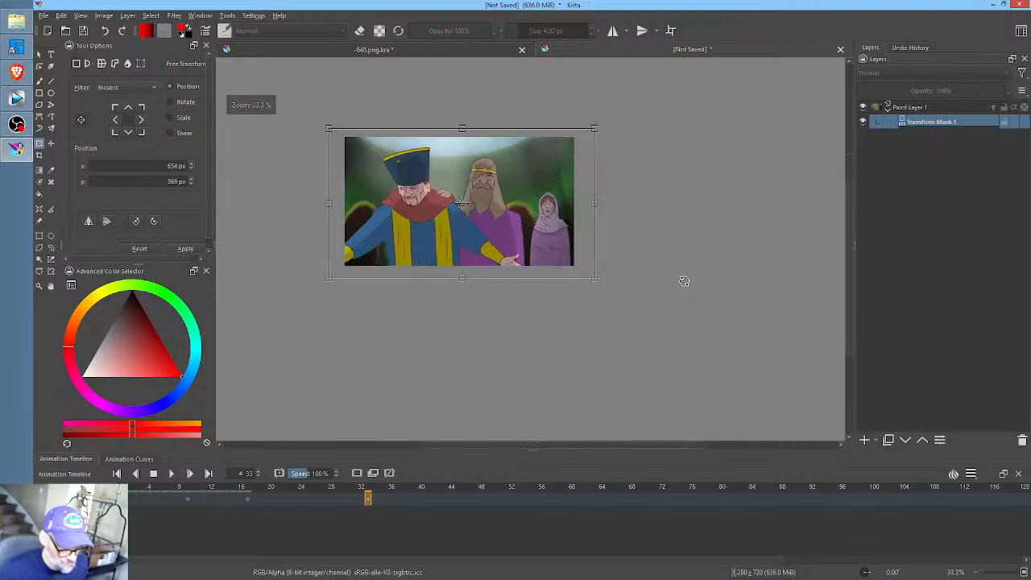
left_click_drag(684, 277, 818, 365)
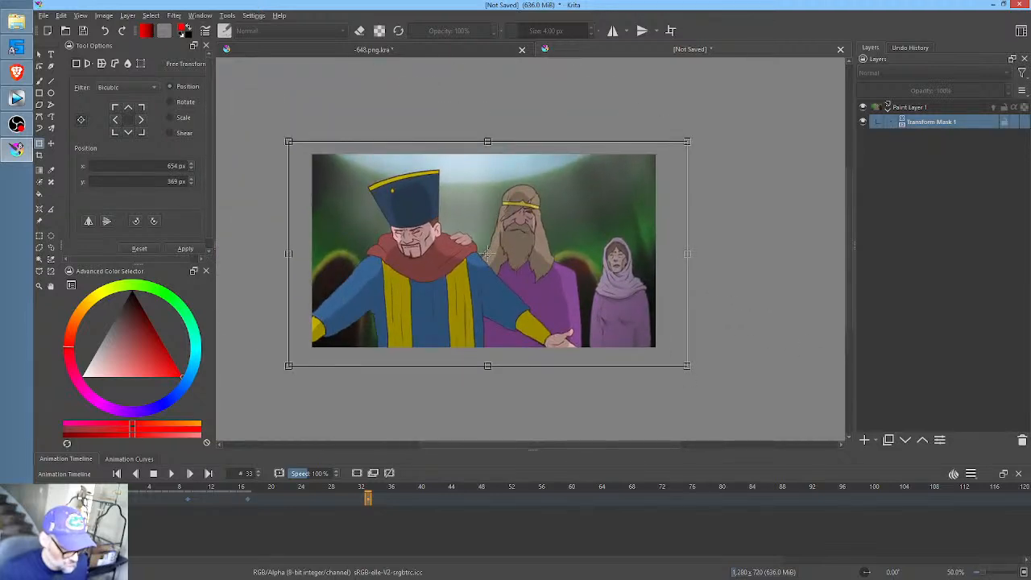
left_click(120, 499)
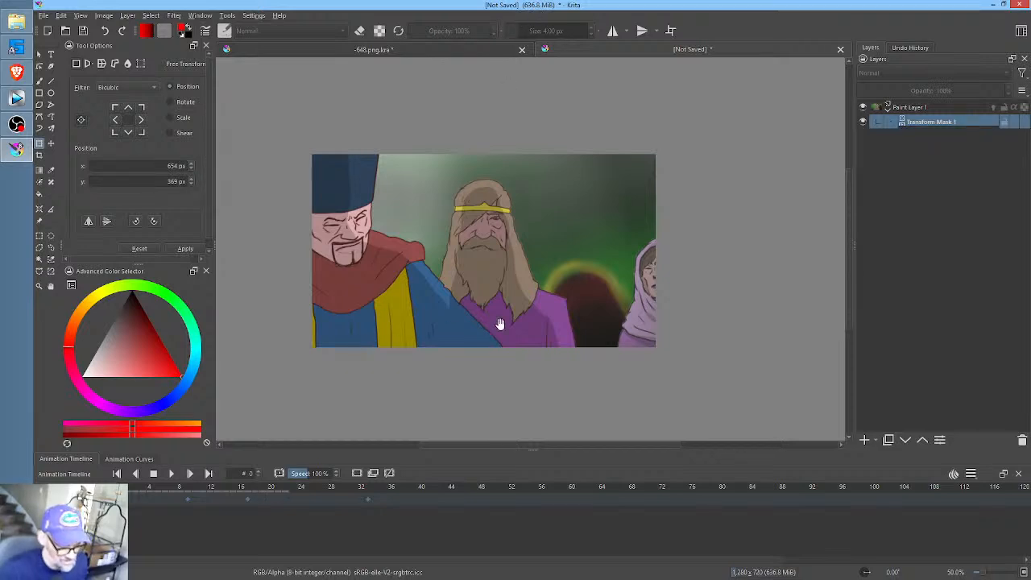
- Set the animation's end time to frame 53 on Paint Layer 1, playing the animation before and after to check the camera zooms
key("space")
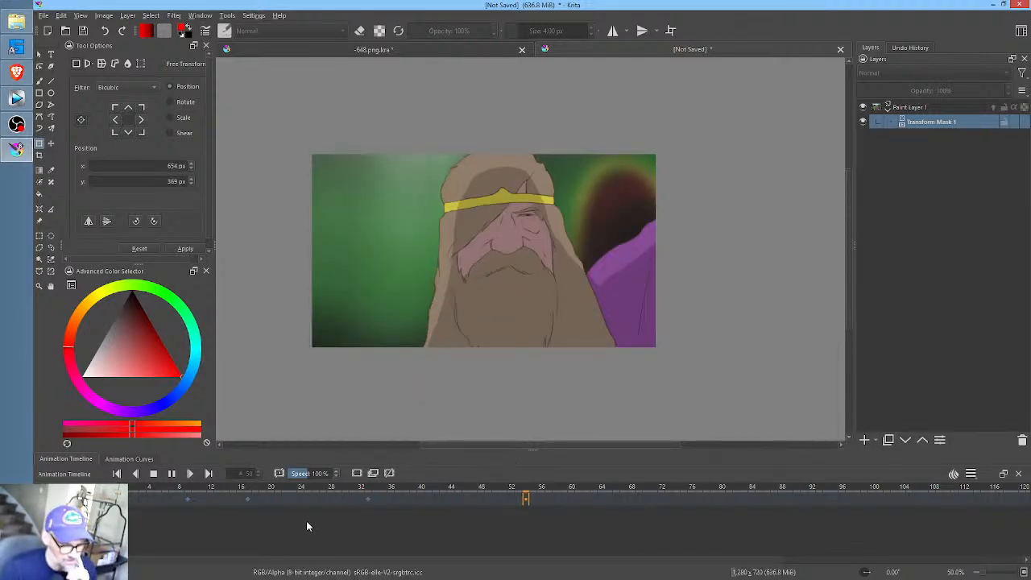
key("space")
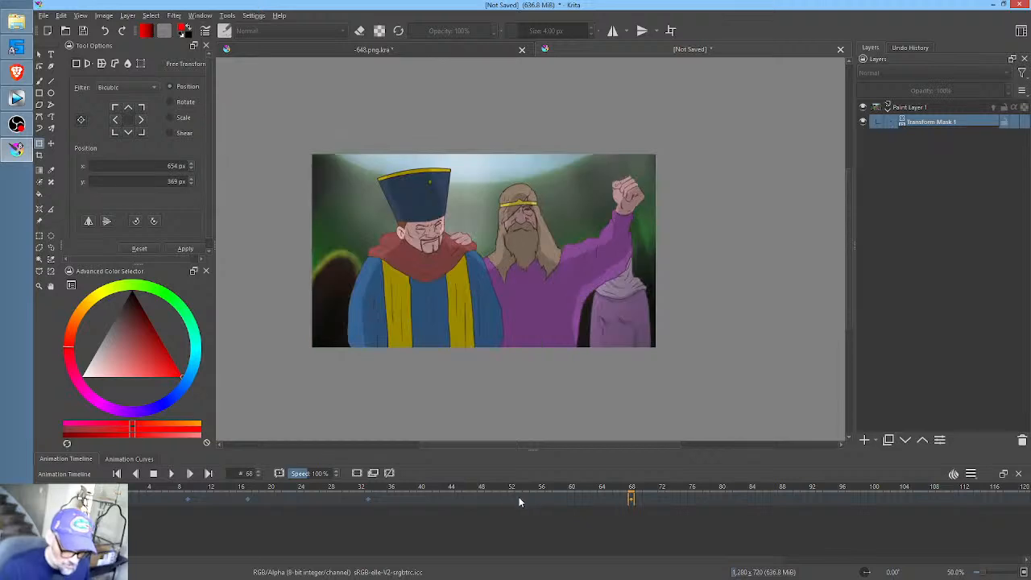
right_click(518, 498)
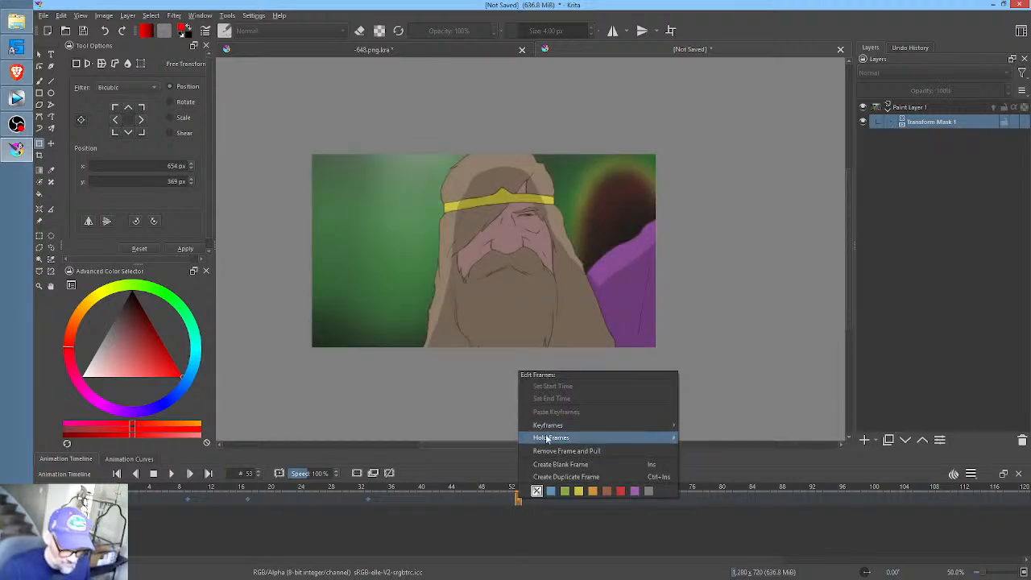
left_click(488, 496)
left_click(518, 497)
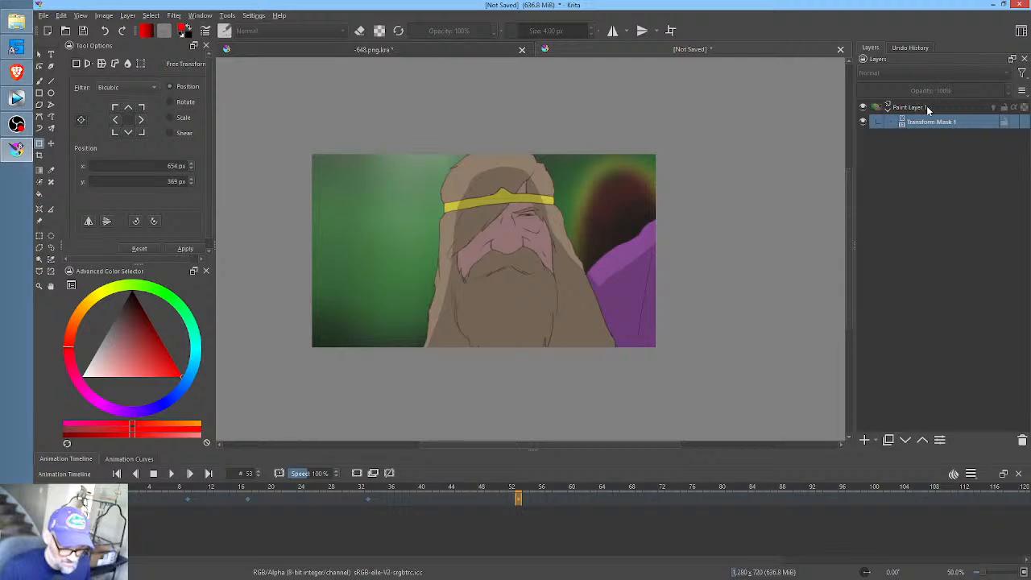
left_click(928, 108)
right_click(536, 498)
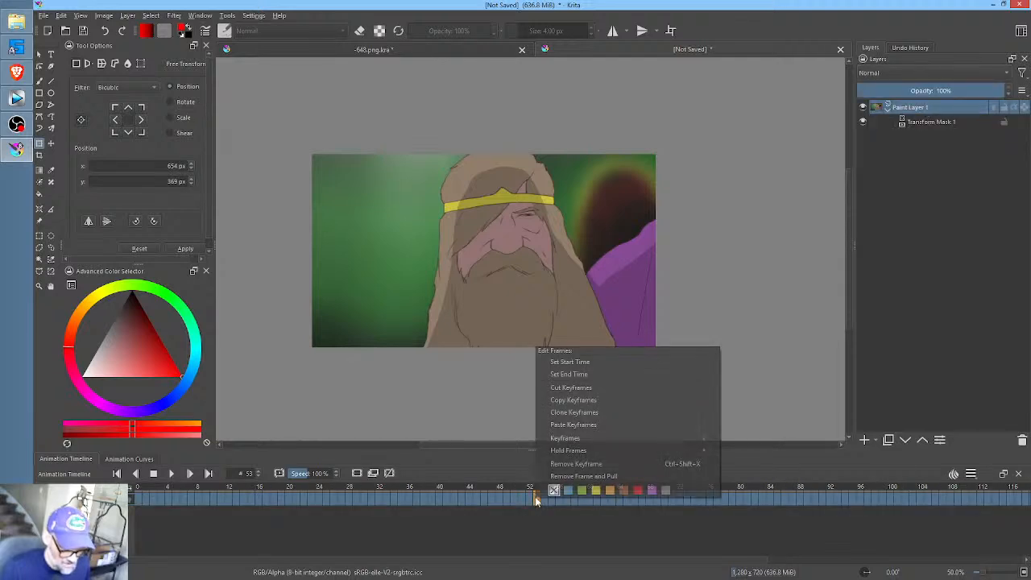
left_click(580, 374)
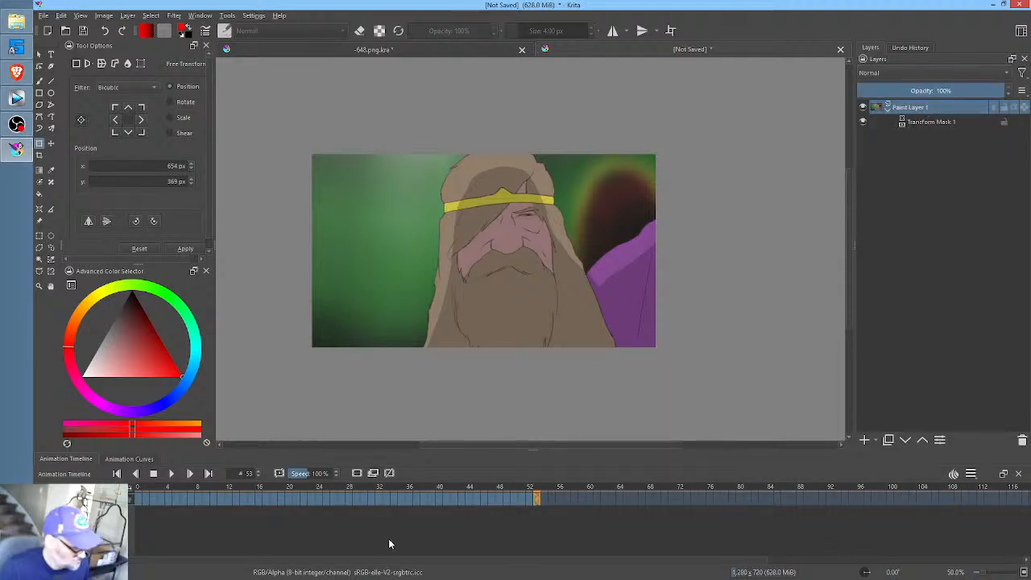
key("space")
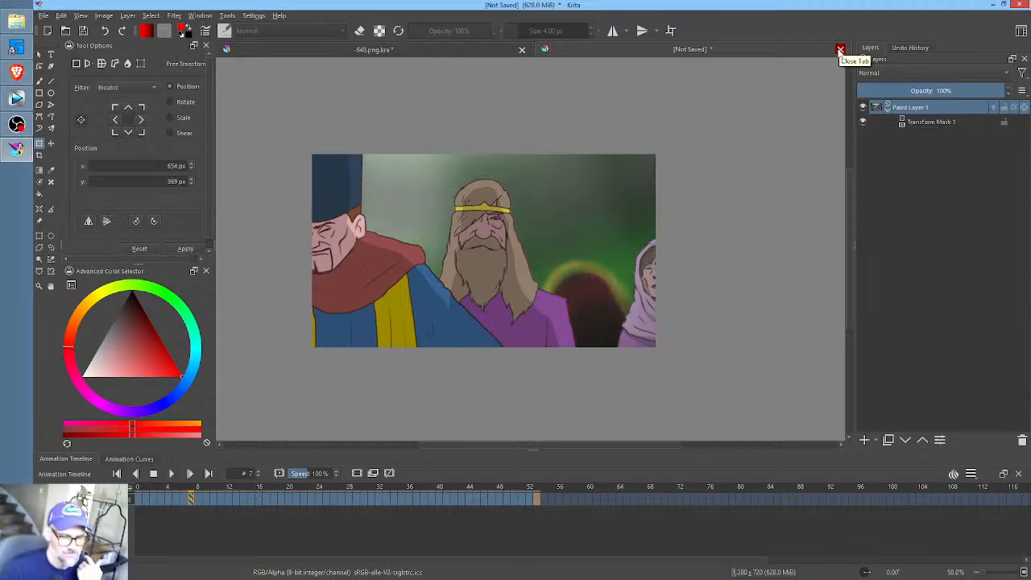
- Close the unsaved transform-mask document, discarding its changes
left_click(840, 50)
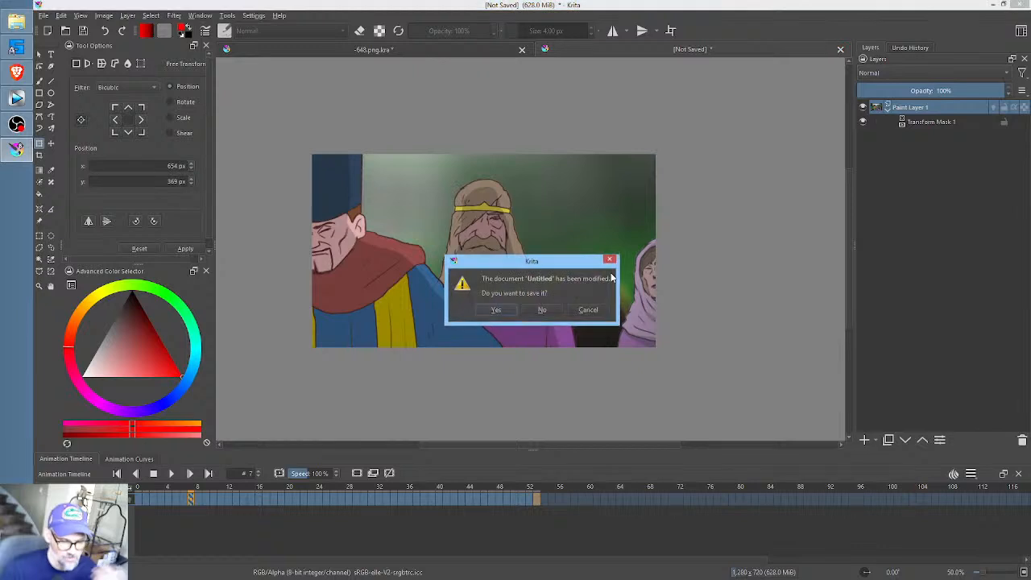
left_click(541, 311)
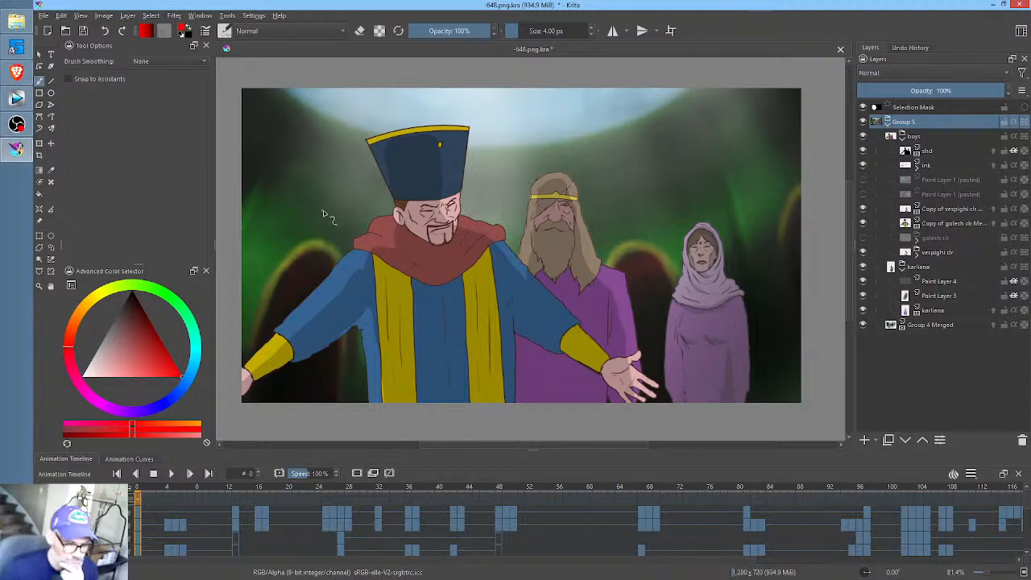
- Scrub through the -648.png.kra timeline to examine the original layered scene, including frames 17 and 47, and return to frame 0
left_click_drag(141, 487, 267, 496)
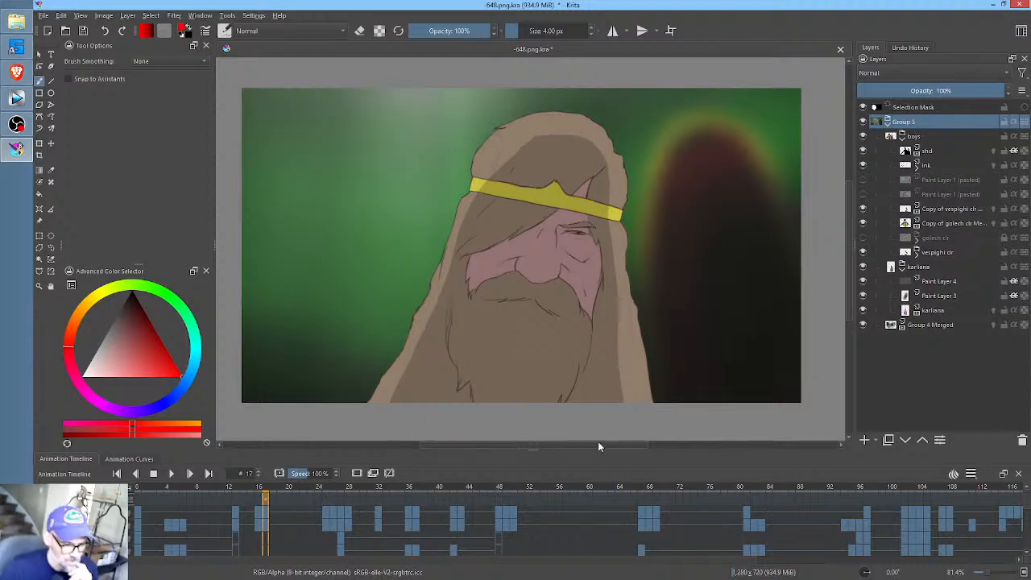
left_click_drag(721, 486, 494, 505)
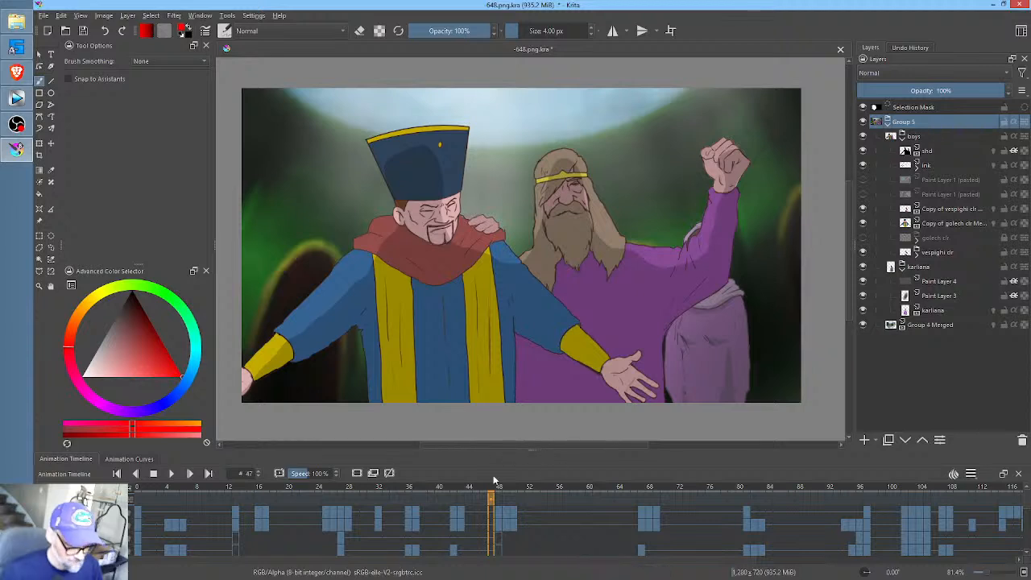
left_click(138, 491)
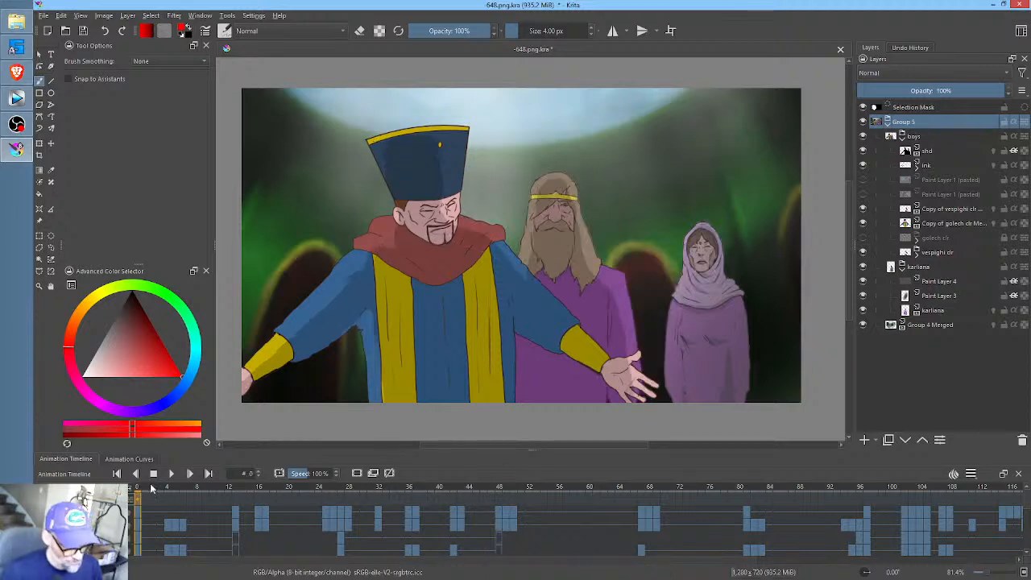
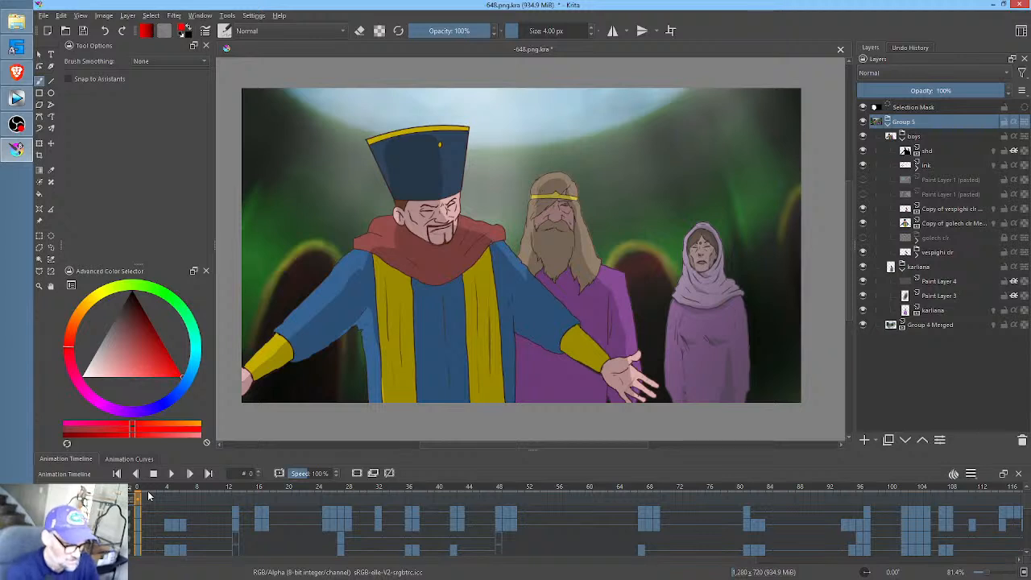
left_click(147, 489)
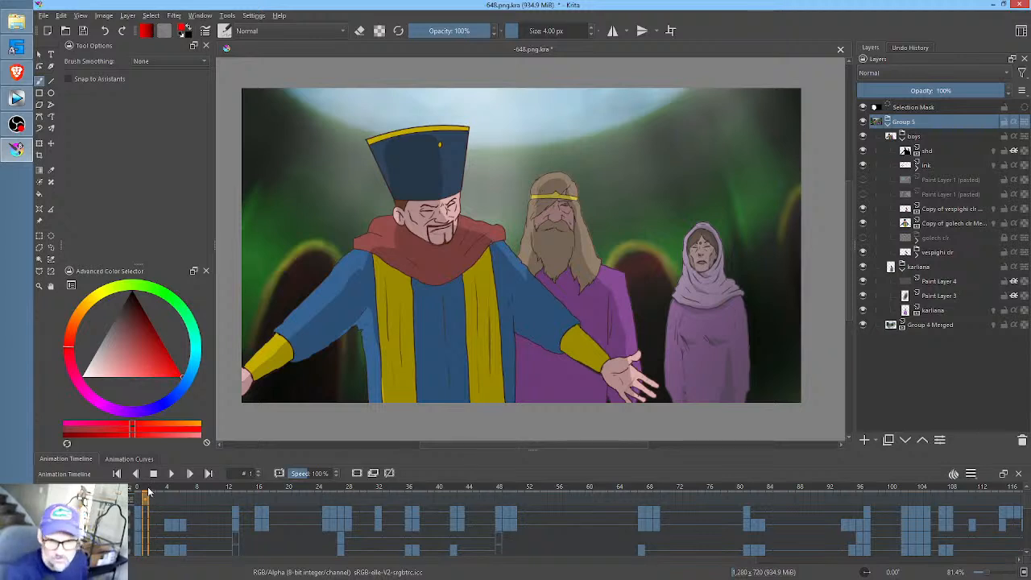
mouse_move(151, 493)
left_mouse_down()
mouse_move(168, 494)
mouse_move(150, 493)
left_mouse_up()
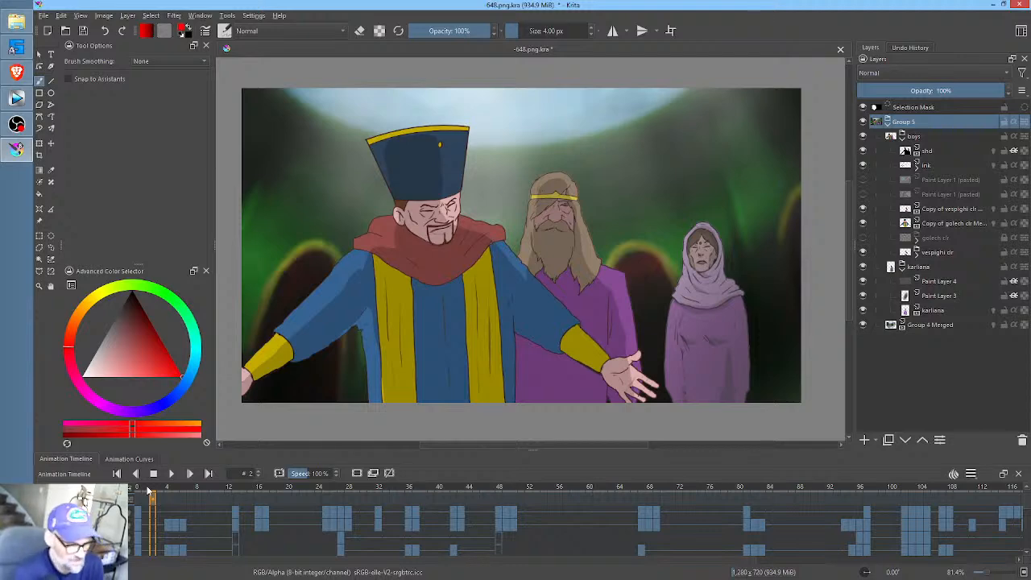
- Create a new 1280 × 720 px document, draw a freehand red circle near the centre and keyframe it at frame 0
left_click(47, 30)
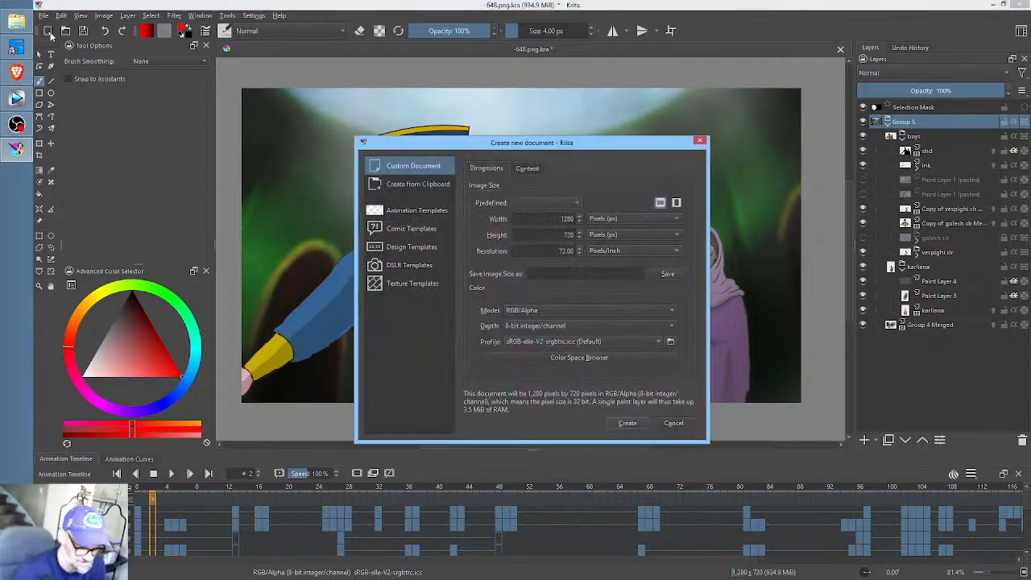
left_click(628, 423)
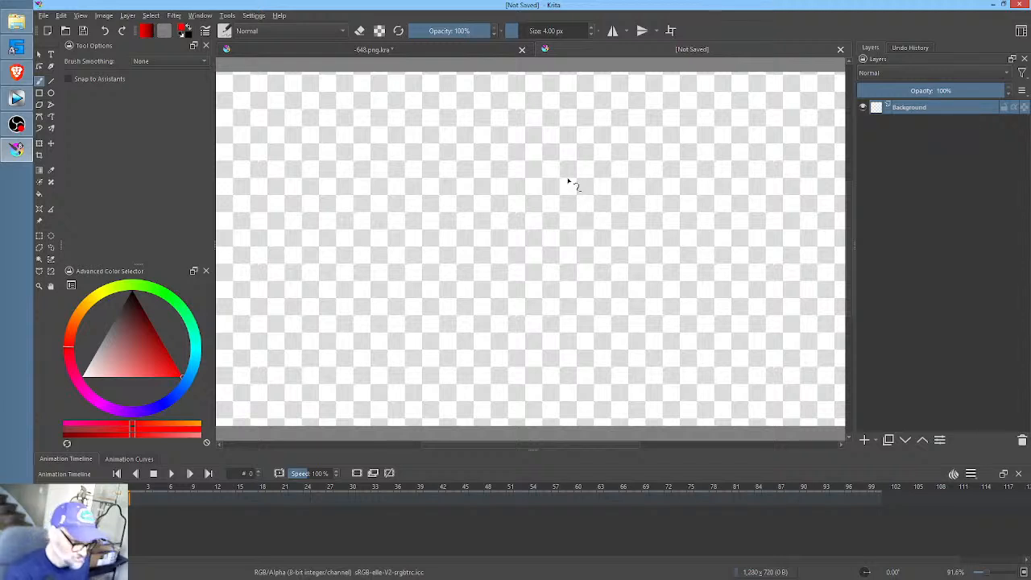
mouse_move(562, 159)
left_mouse_down()
mouse_move(466, 222)
mouse_move(482, 300)
mouse_move(583, 322)
mouse_move(643, 236)
mouse_move(615, 167)
mouse_move(556, 160)
left_mouse_up()
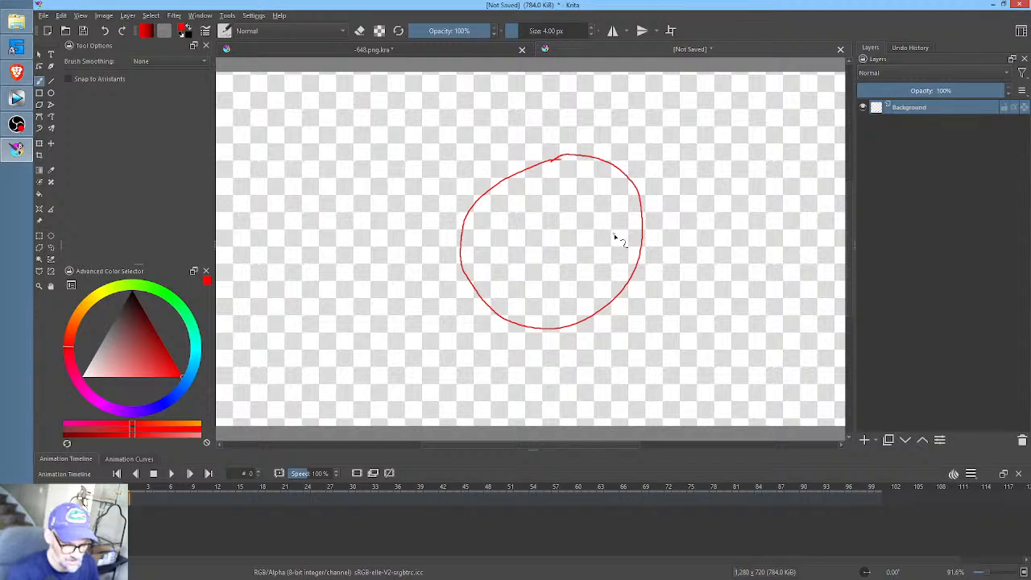
key("ctrl+t")
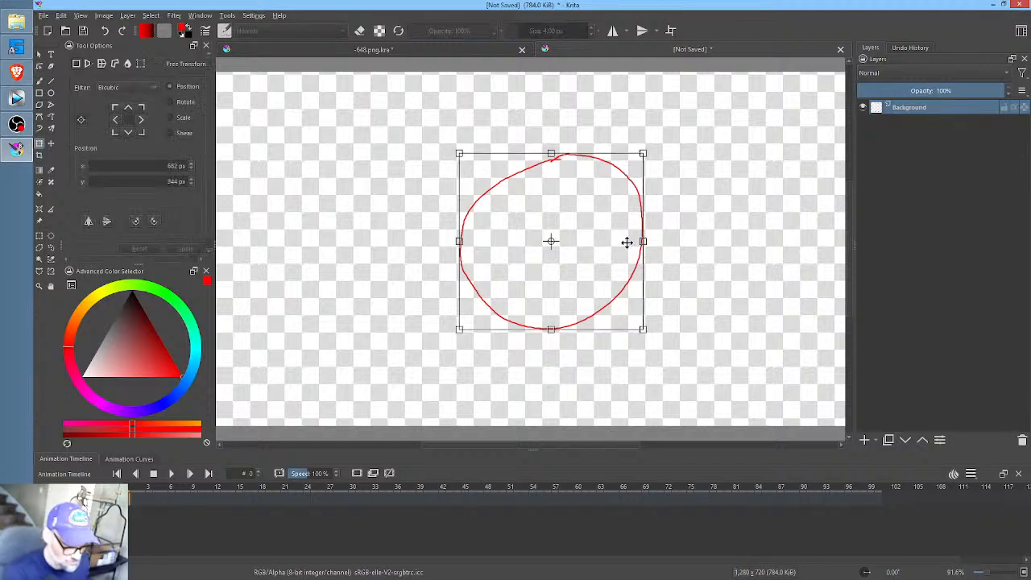
key("Return")
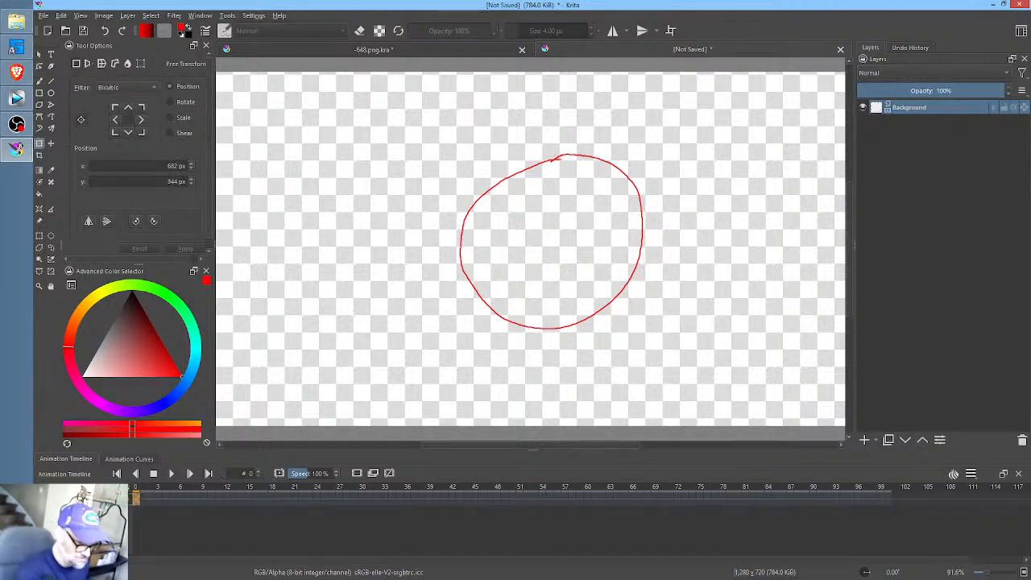
- On a copied keyframe at frame 1, push the circle's right side outward using a Liquify transform with a brush size of about 326
left_click(145, 500)
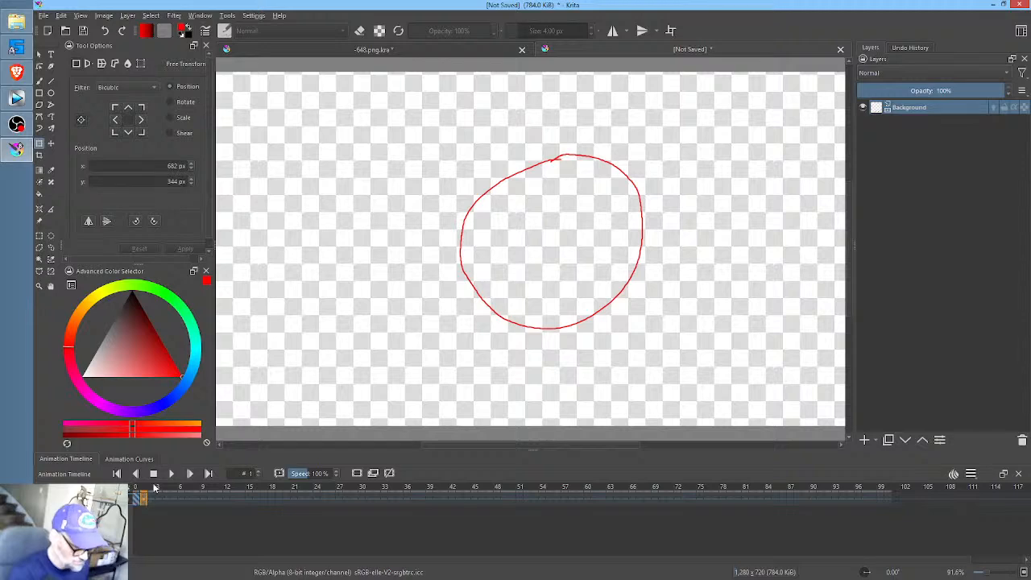
key("ctrl+t")
right_click(627, 241)
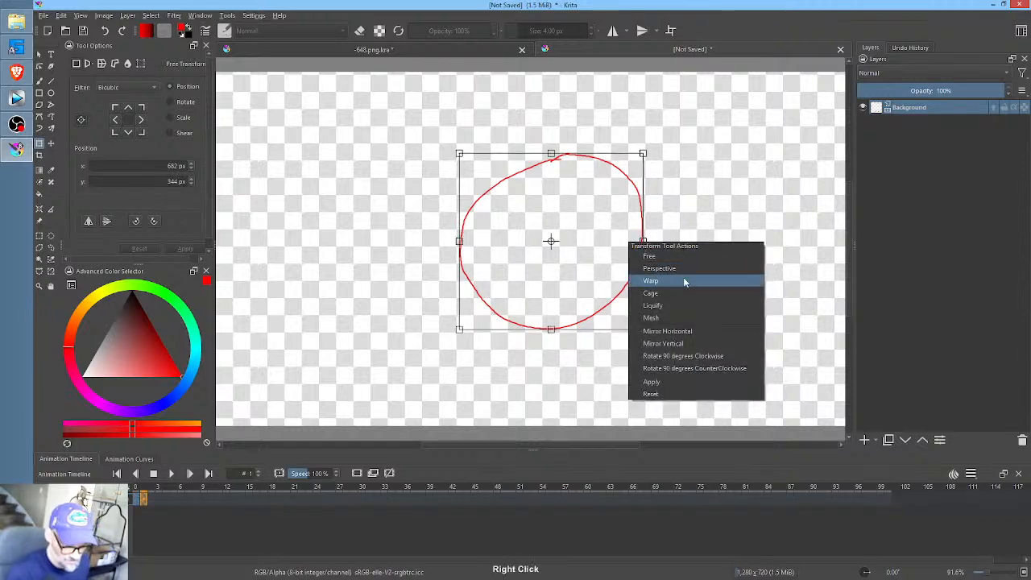
left_click(679, 303)
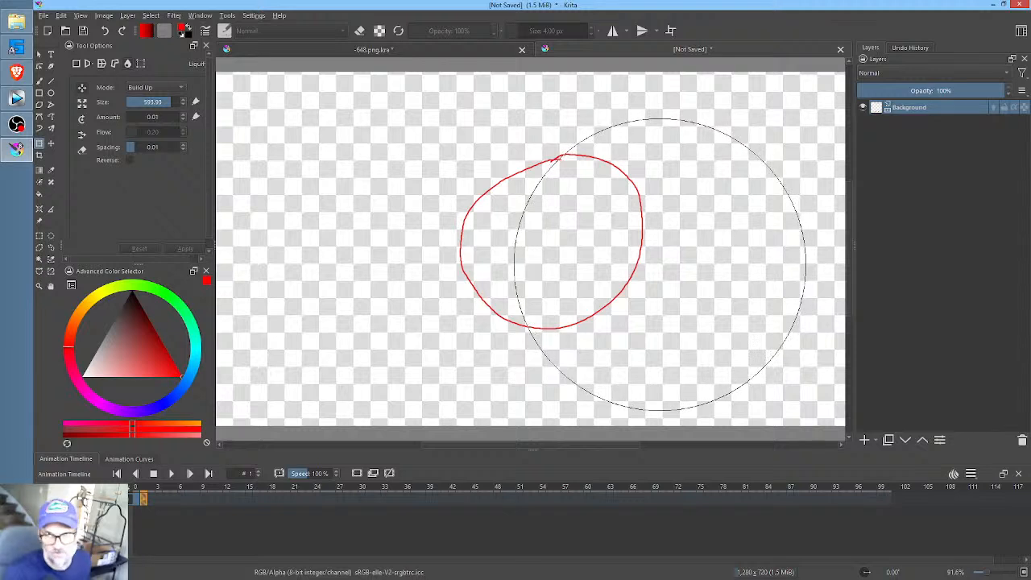
left_click_drag(659, 269, 523, 340, "shift")
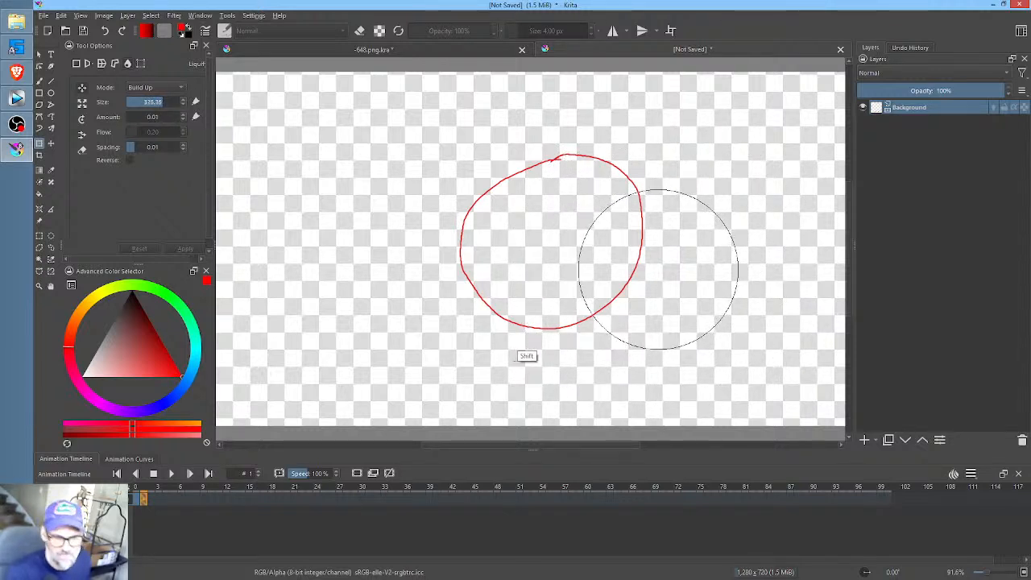
left_click_drag(639, 253, 656, 242)
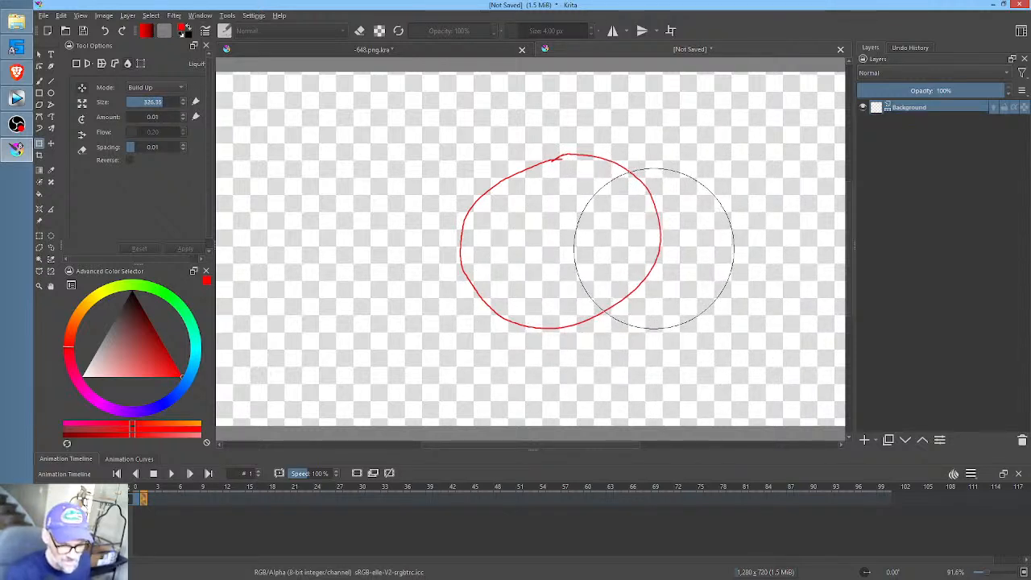
- At frame 2, push the underside of the circle upward with Liquify to flatten the shape
left_click(153, 503)
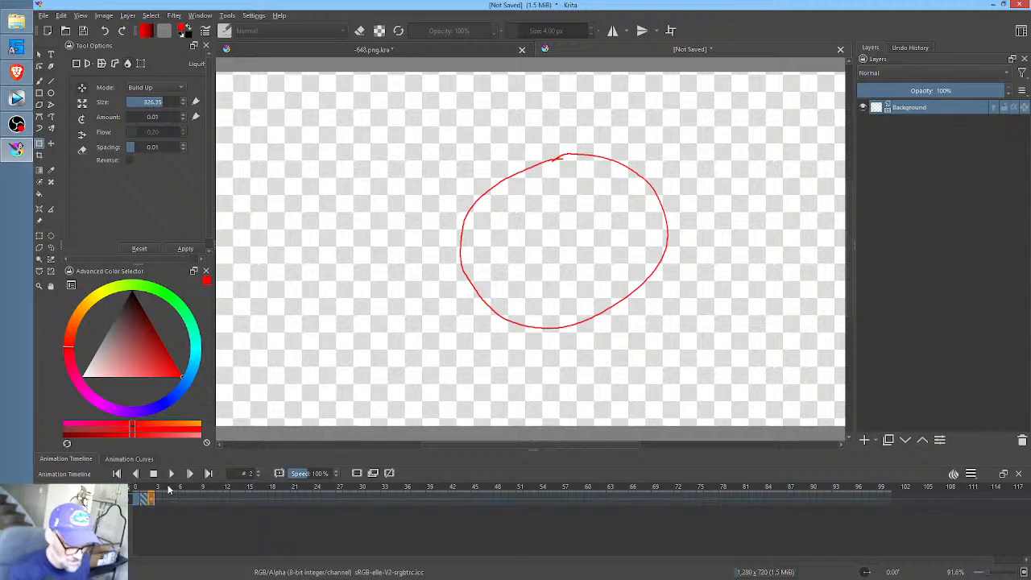
left_click(569, 340)
left_click_drag(548, 351, 552, 299)
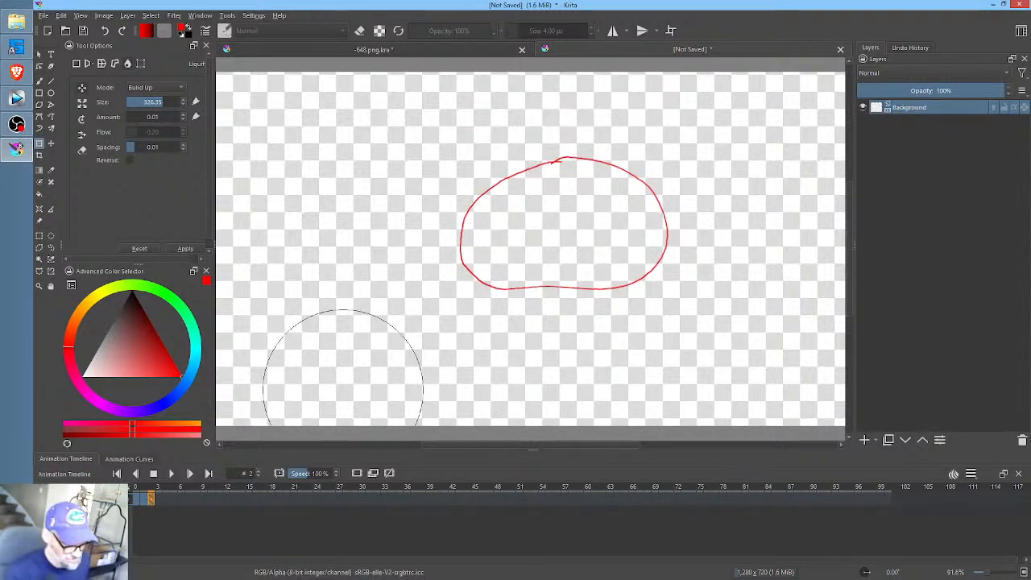
- At frame 3, stretch the left and right ends of the shape outward with Liquify into a wide oval
left_click(159, 498)
mouse_move(489, 233)
left_mouse_down()
mouse_move(492, 220)
mouse_move(434, 203)
left_mouse_up()
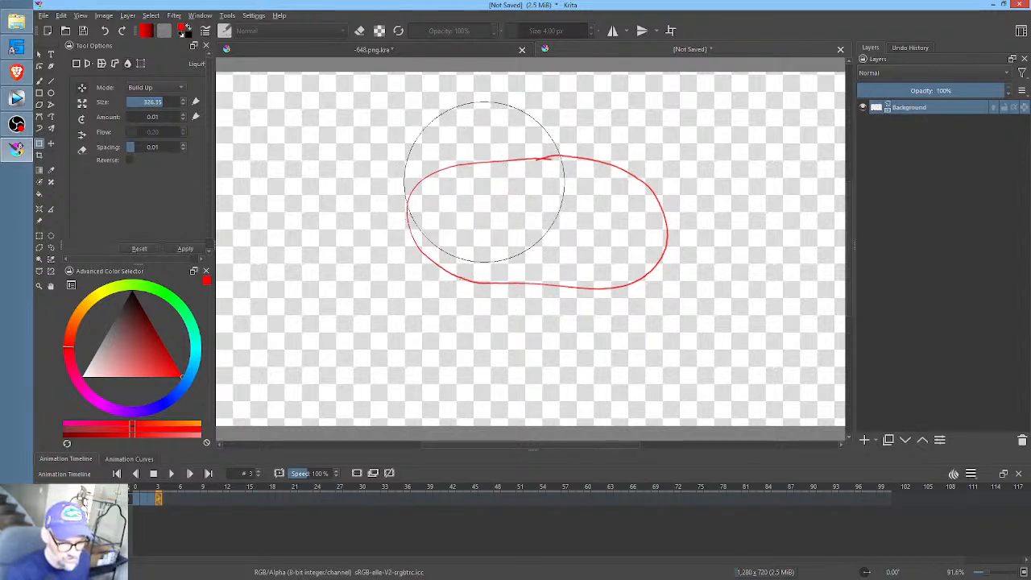
left_click_drag(675, 218, 698, 225)
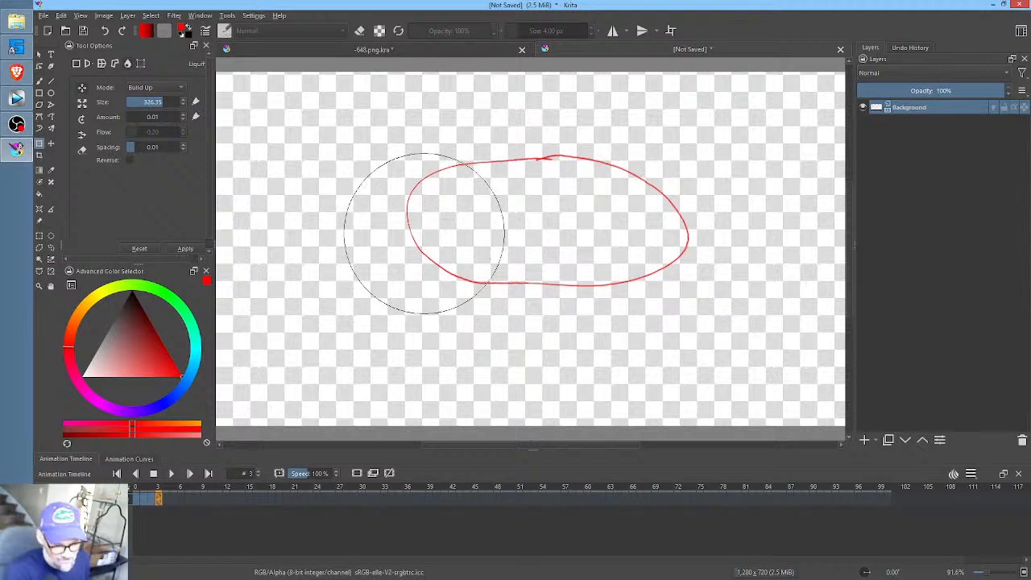
left_click_drag(384, 235, 350, 248)
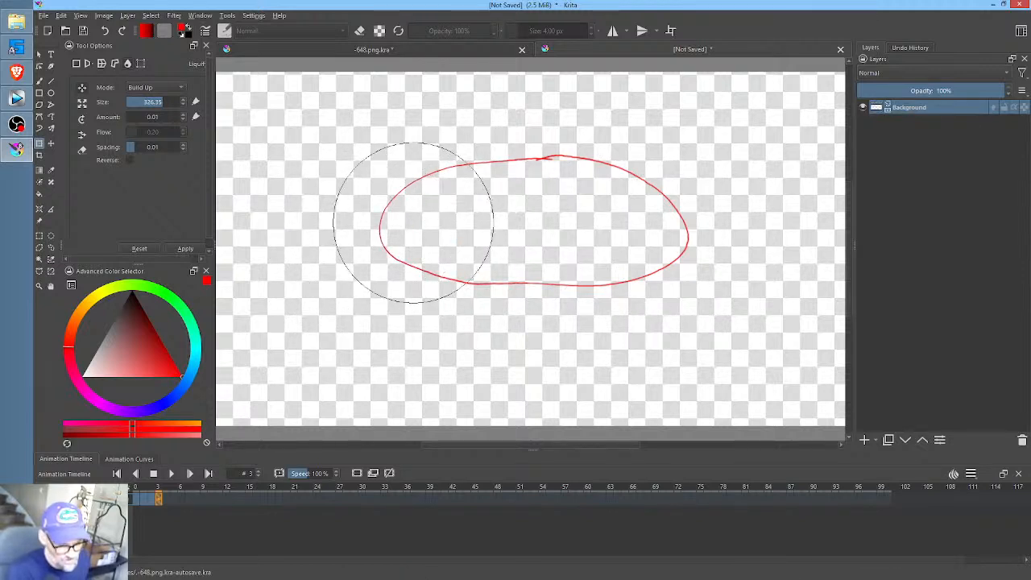
- Reduce the Liquify brush size to about 137 and push the oval's left end inward, rounding it off
mouse_move(413, 239)
left_mouse_down("shift")
mouse_move(277, 324)
mouse_move(321, 313)
left_mouse_up("shift")
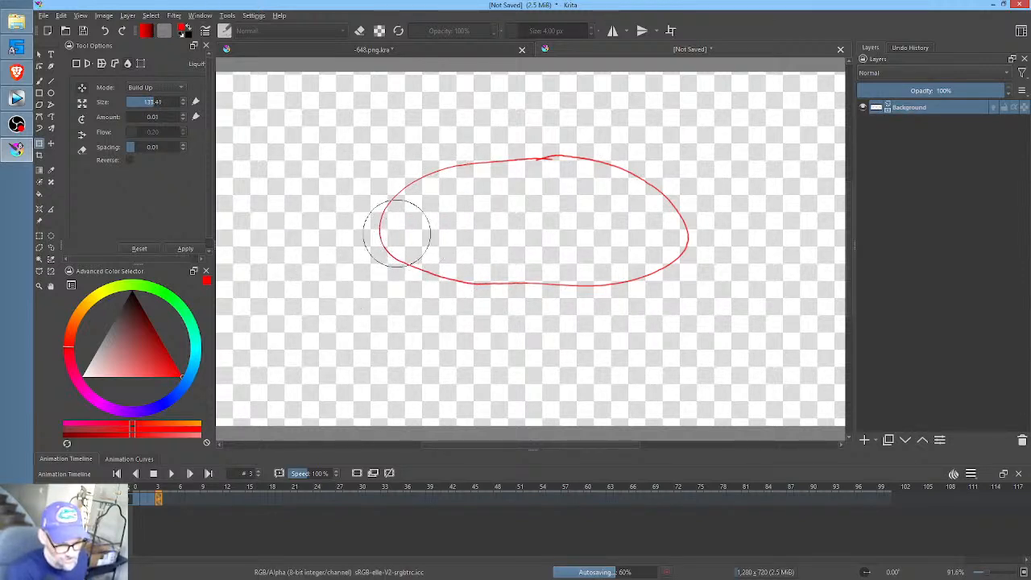
mouse_move(397, 235)
left_mouse_down()
mouse_move(419, 225)
mouse_move(419, 195)
mouse_move(448, 207)
left_mouse_up()
left_click_drag(411, 262, 422, 255)
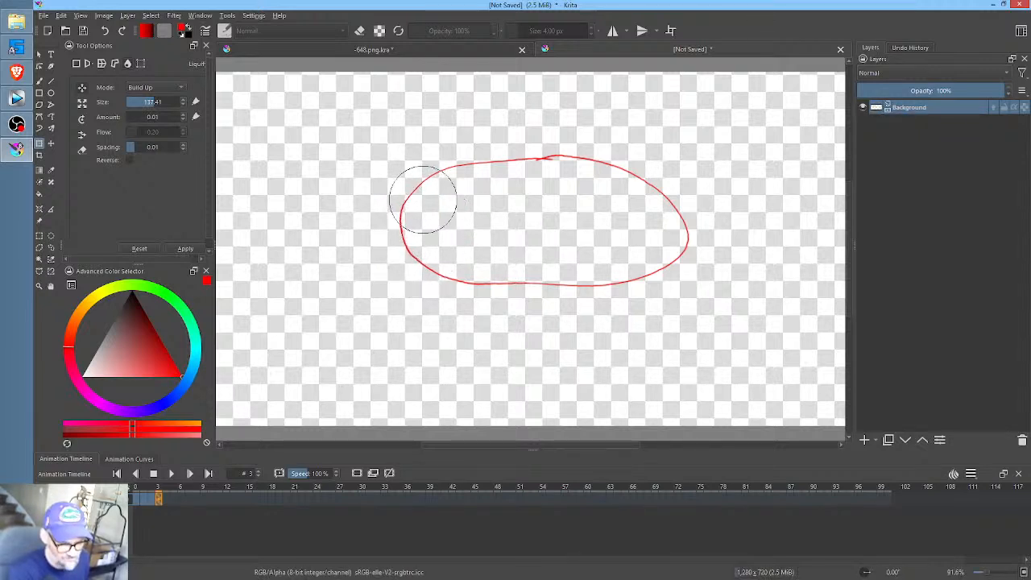
mouse_move(423, 200)
left_mouse_down()
mouse_move(438, 202)
mouse_move(415, 181)
left_mouse_up()
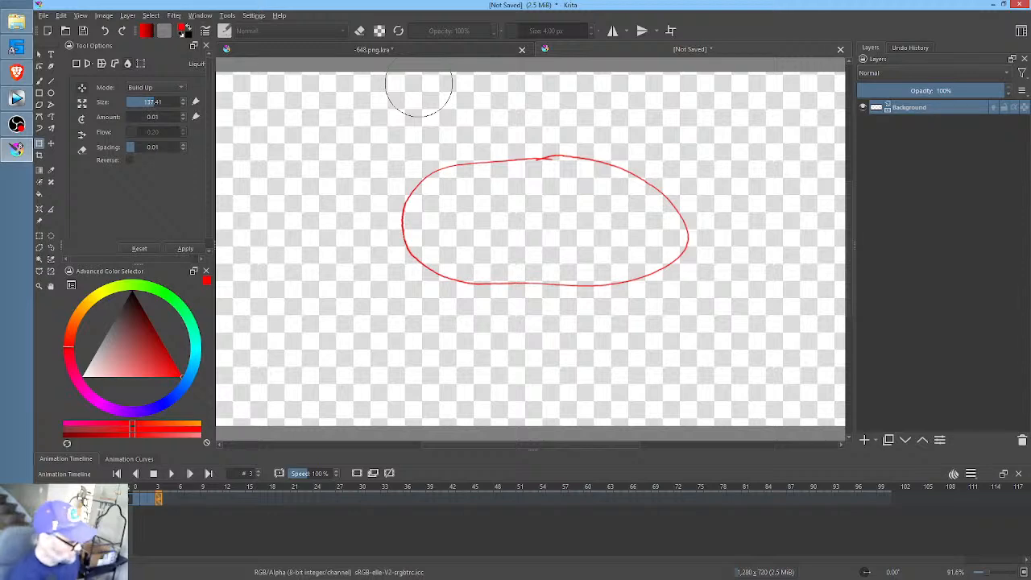
- Sharpen the frame 3 outline with a Color Adjustment Alpha curve, moving both endpoints inward, the upper to input 210, and the midpoint to 151/103
key("ctrl+m")
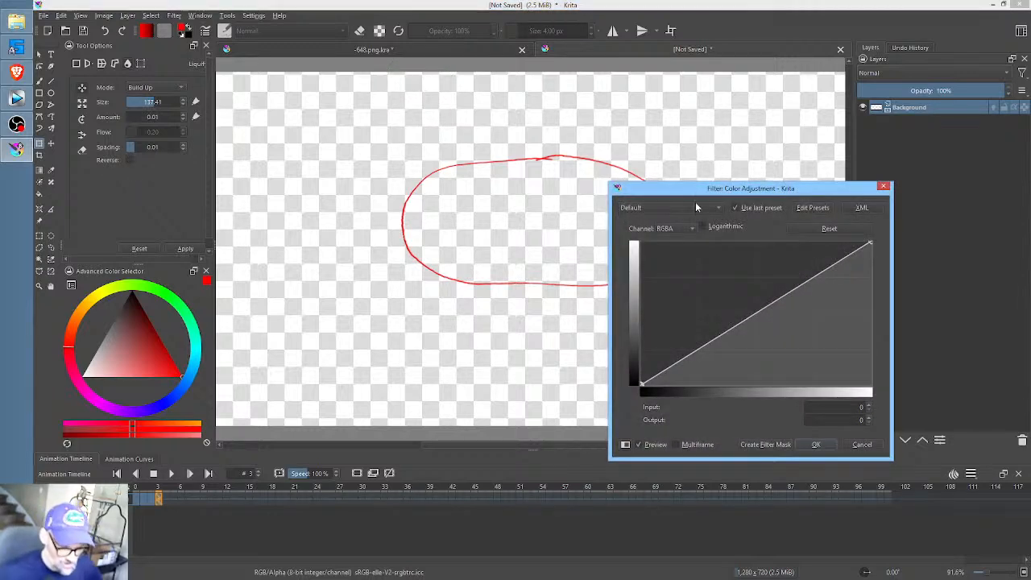
left_click(685, 231)
left_click(684, 279)
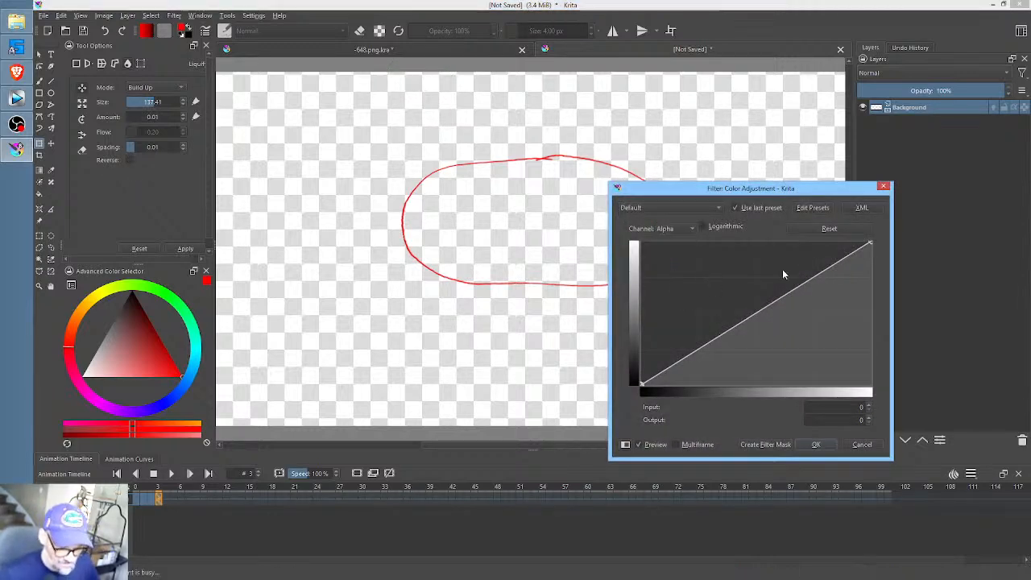
left_click_drag(738, 336, 735, 328)
scroll(455, 253, "up", 5)
scroll(439, 249, "down", 3)
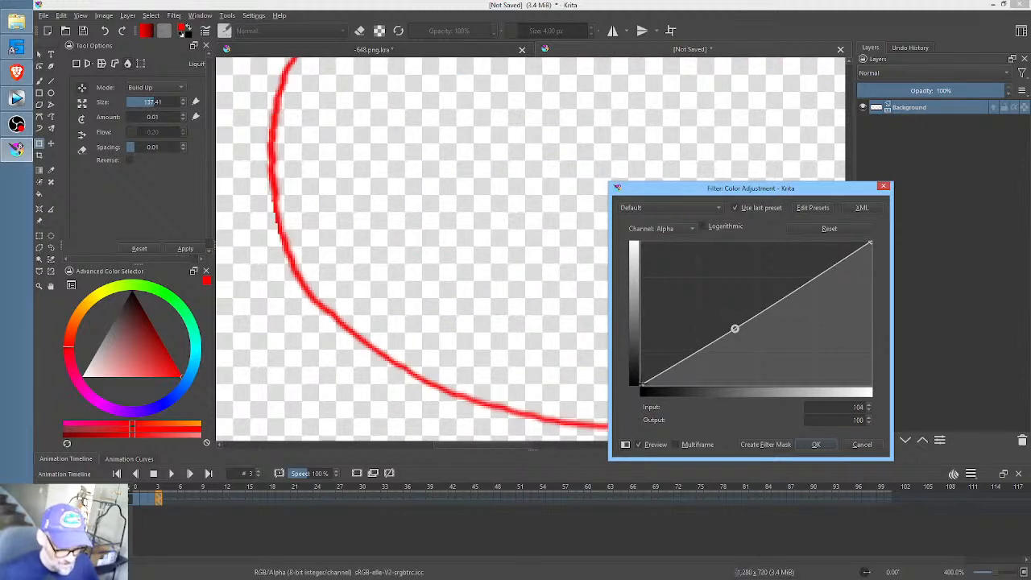
left_click(831, 228)
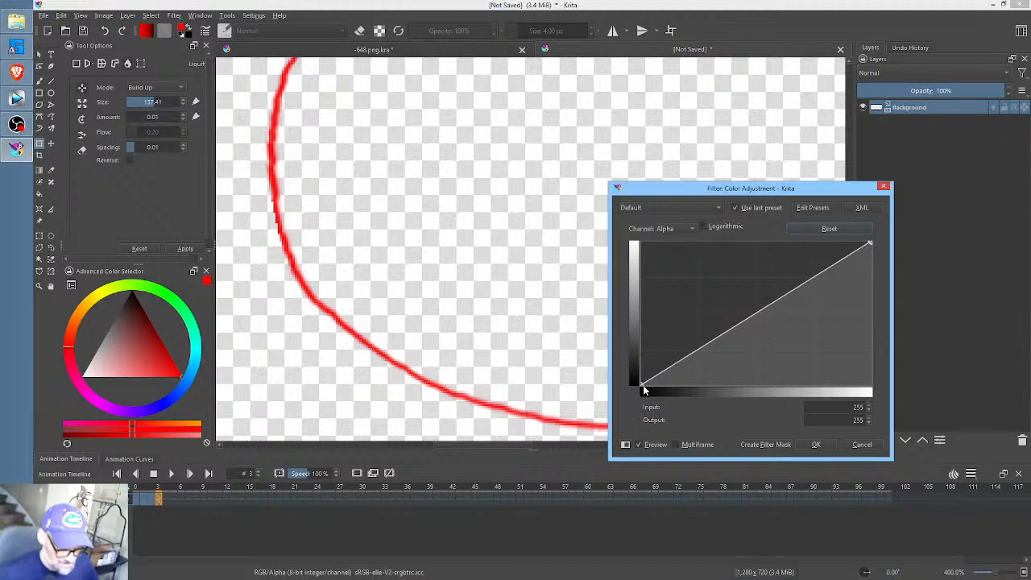
left_click_drag(642, 384, 698, 405)
left_click_drag(870, 243, 831, 240)
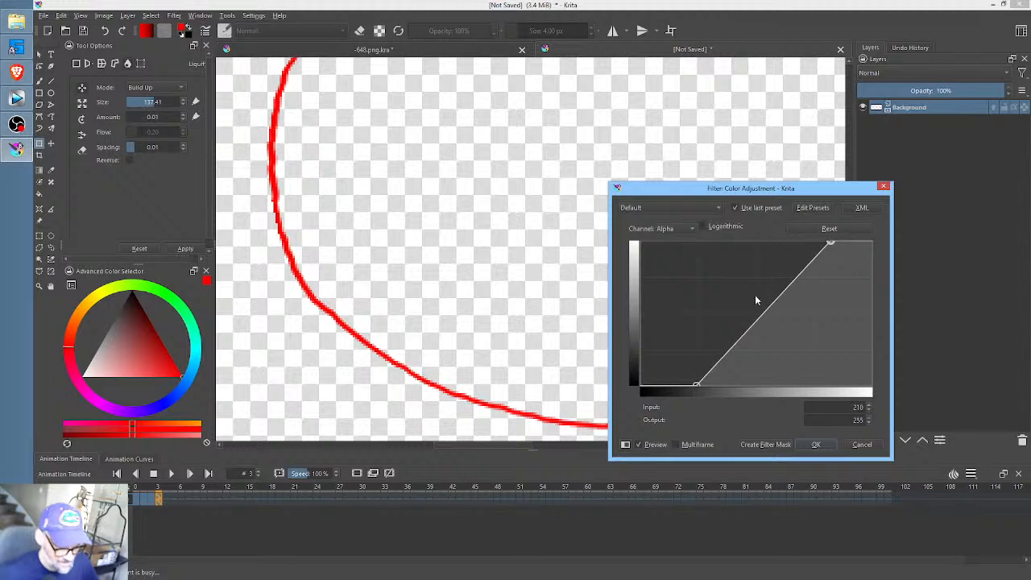
mouse_move(770, 308)
left_mouse_down()
mouse_move(778, 299)
mouse_move(801, 357)
mouse_move(771, 306)
mouse_move(777, 326)
left_mouse_up()
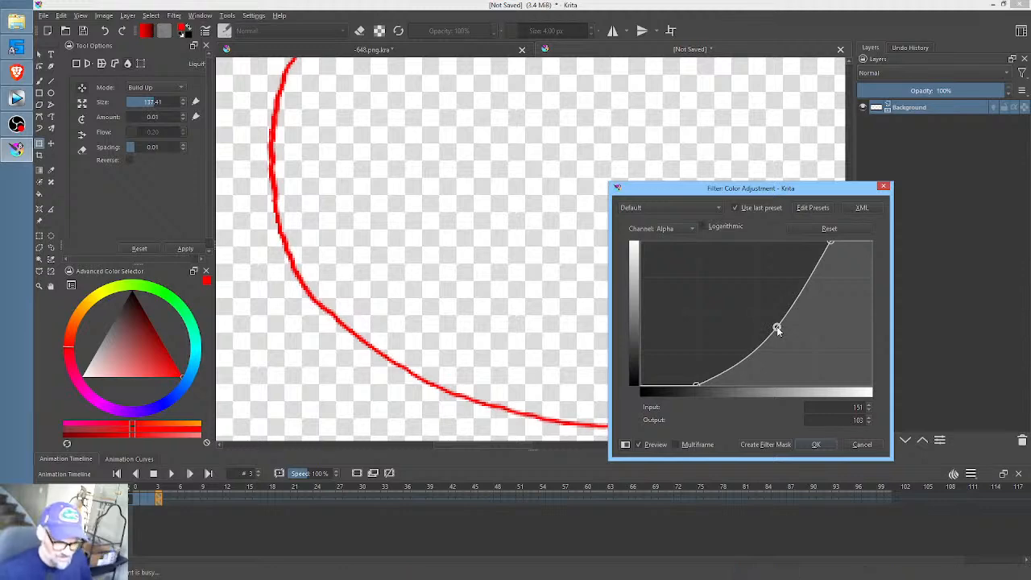
left_click(815, 444)
- Return the test animation to frame 0 and close the unsaved document, discarding its changes
scroll(605, 269, "down", 4)
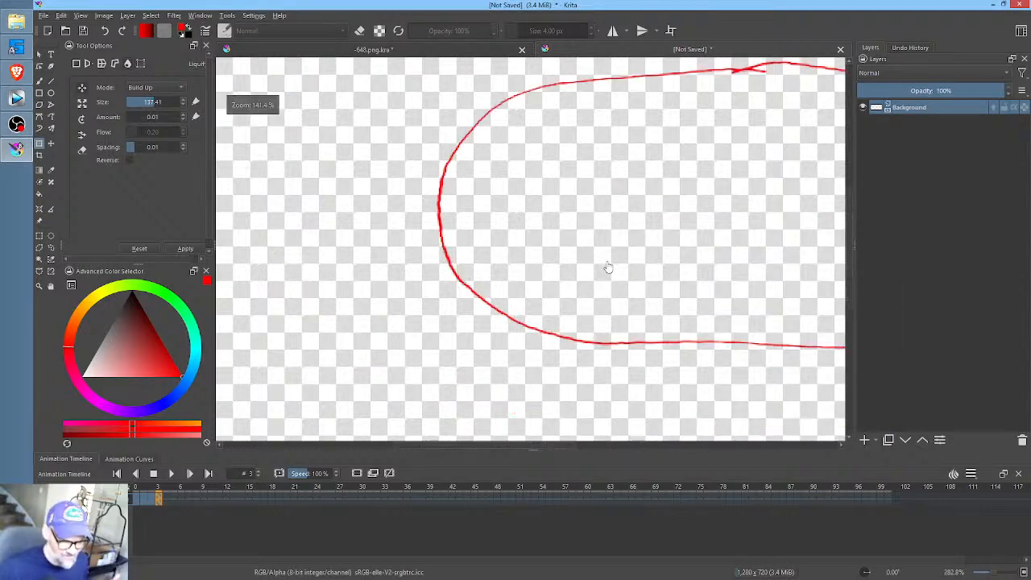
left_click_drag(661, 252, 619, 247)
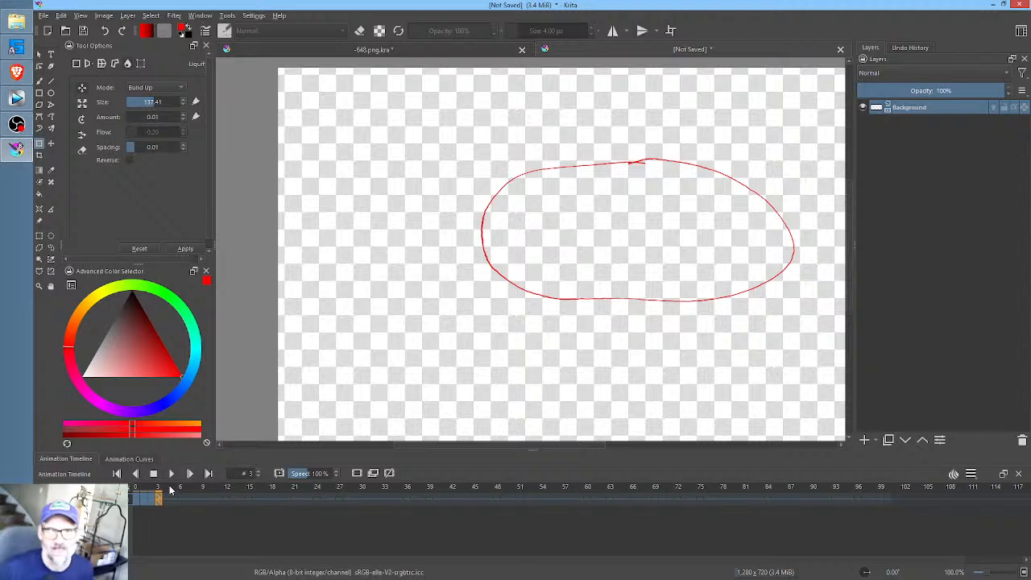
key("space")
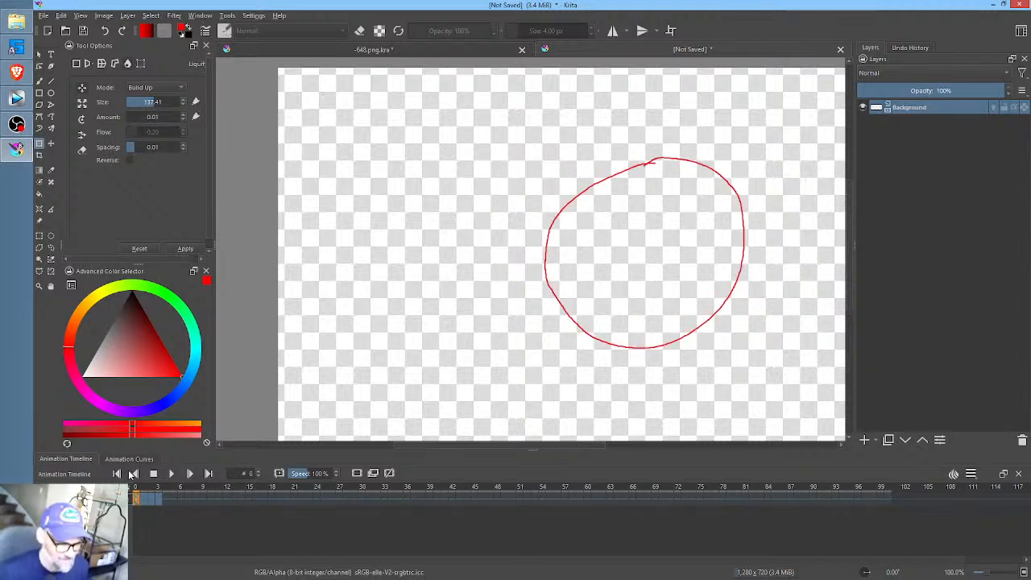
left_click(841, 49)
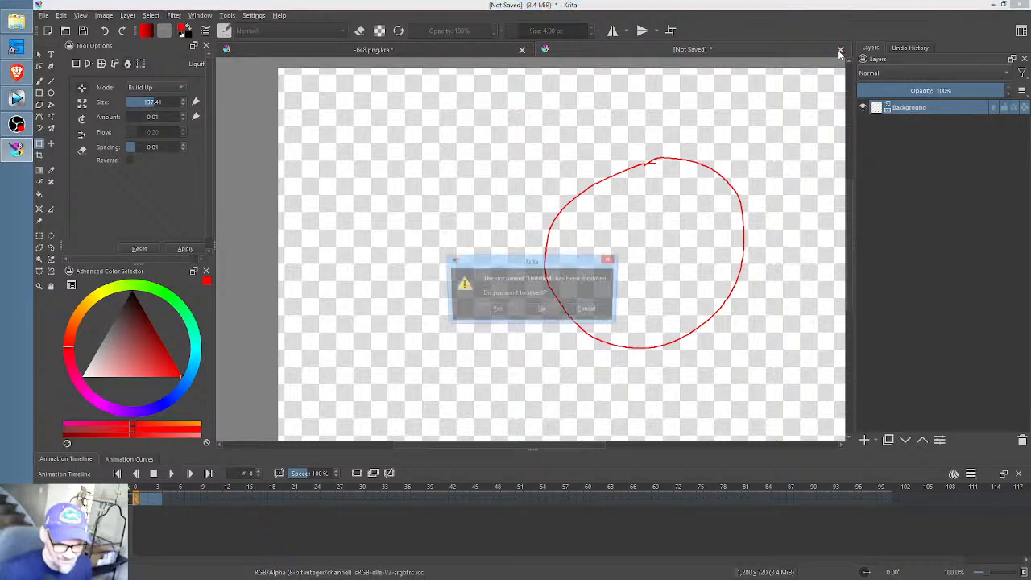
left_click(541, 313)
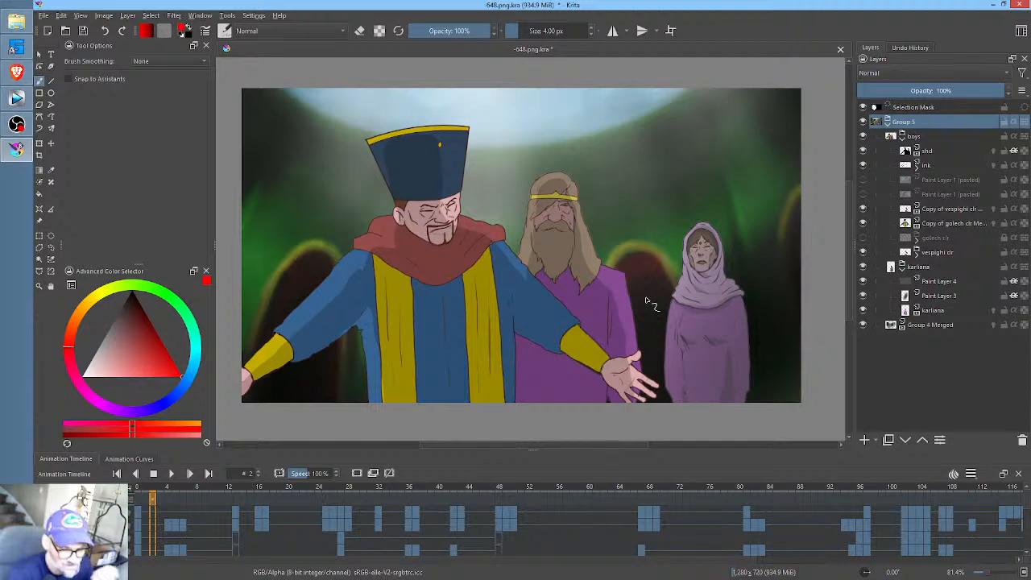
- Scrub through the -648.png.kra timeline, return to frame 0 and save the document
left_click(139, 490)
mouse_move(139, 489)
left_mouse_down()
mouse_move(779, 500)
mouse_move(138, 495)
left_mouse_up()
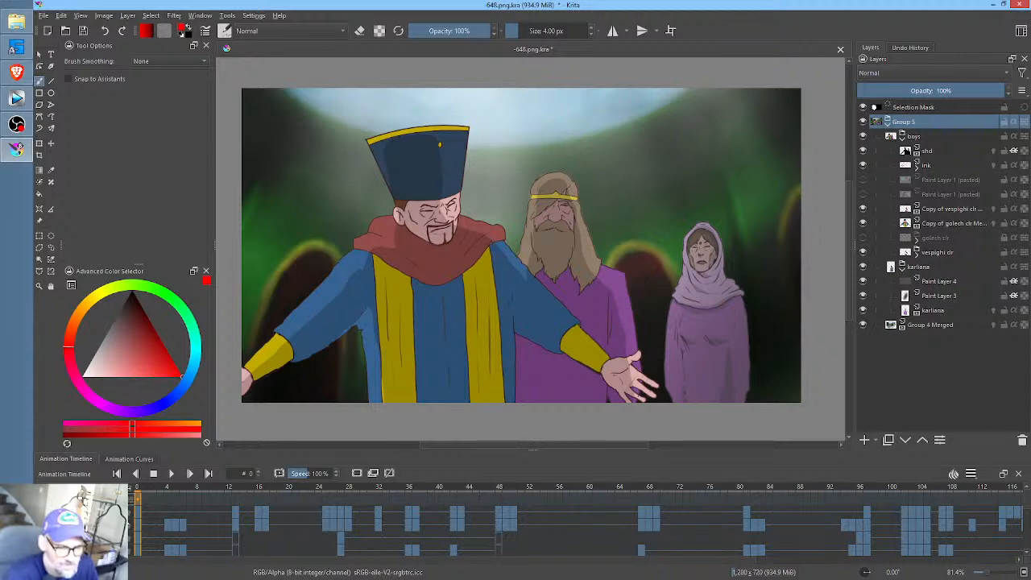
key("space")
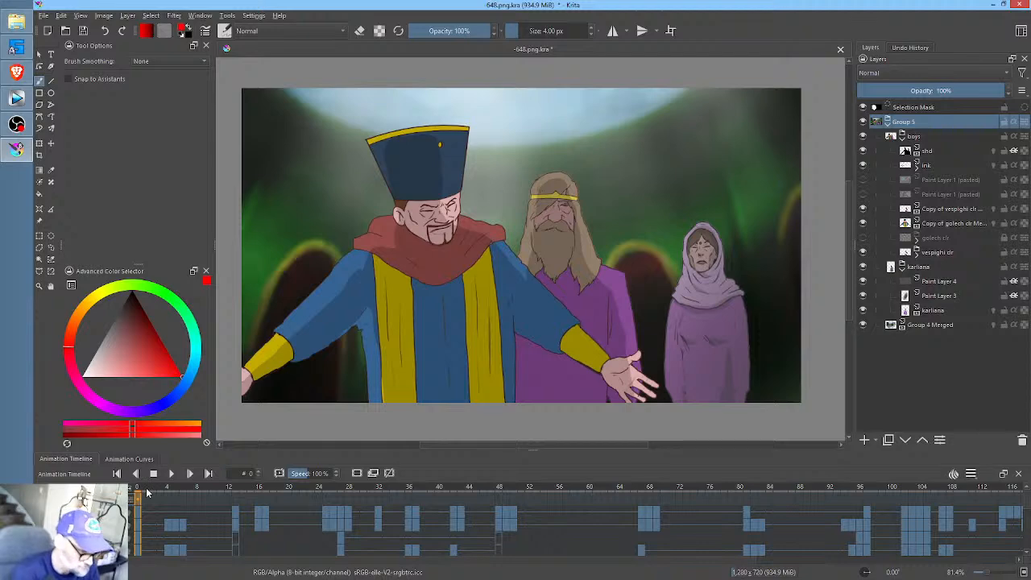
left_click_drag(367, 501, 131, 507)
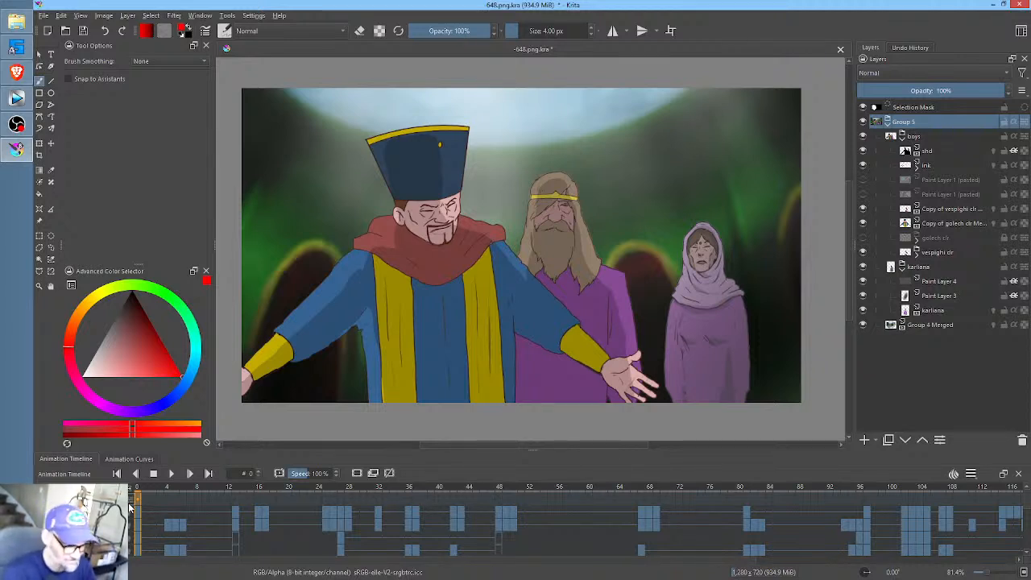
left_click(85, 31)
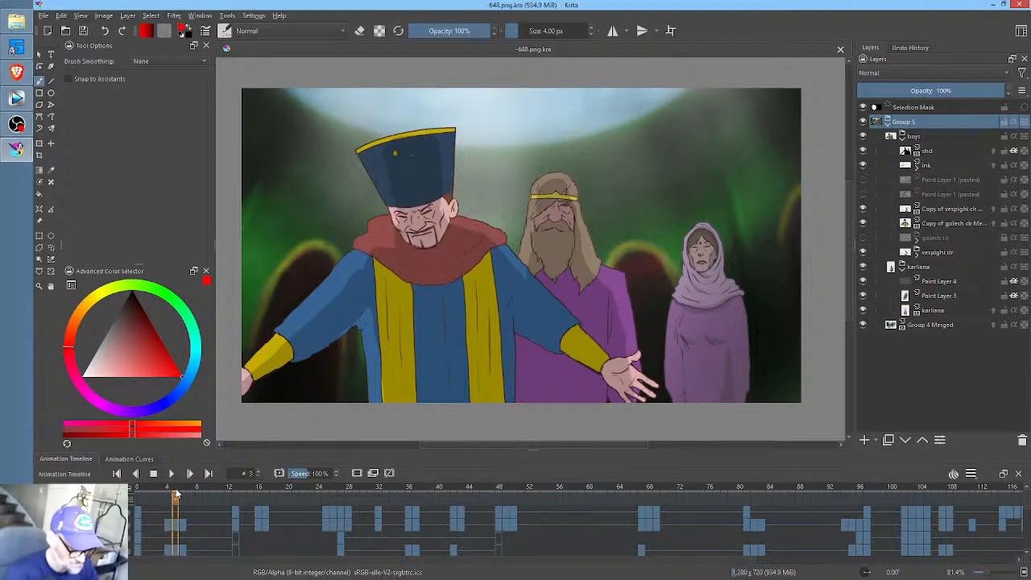
- Scrub back to frame 0 and toggle the boys group, karliana group and ink layer off and on to inspect their contents
left_click(342, 509)
left_click_drag(341, 509, 141, 501)
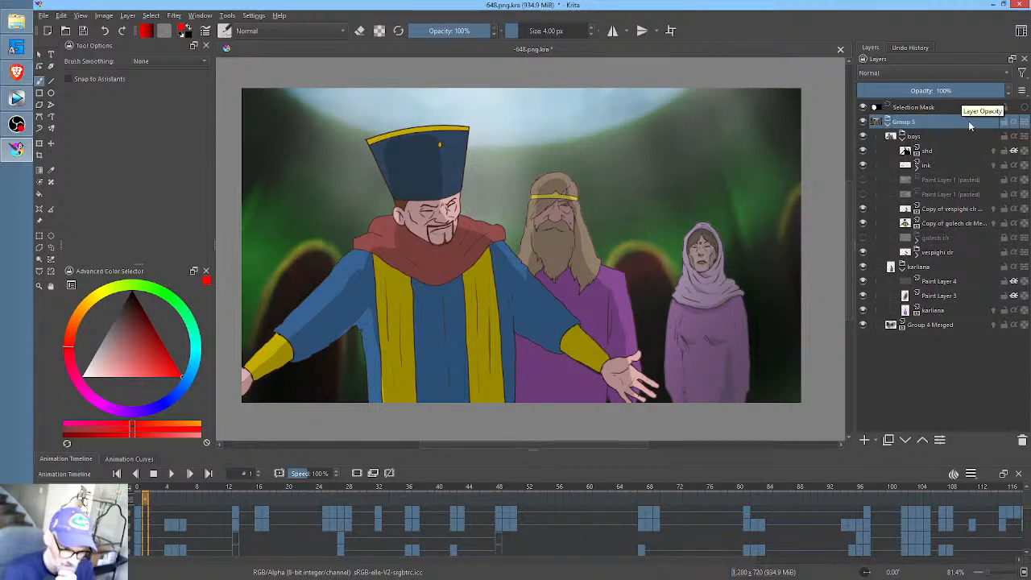
left_click(865, 137)
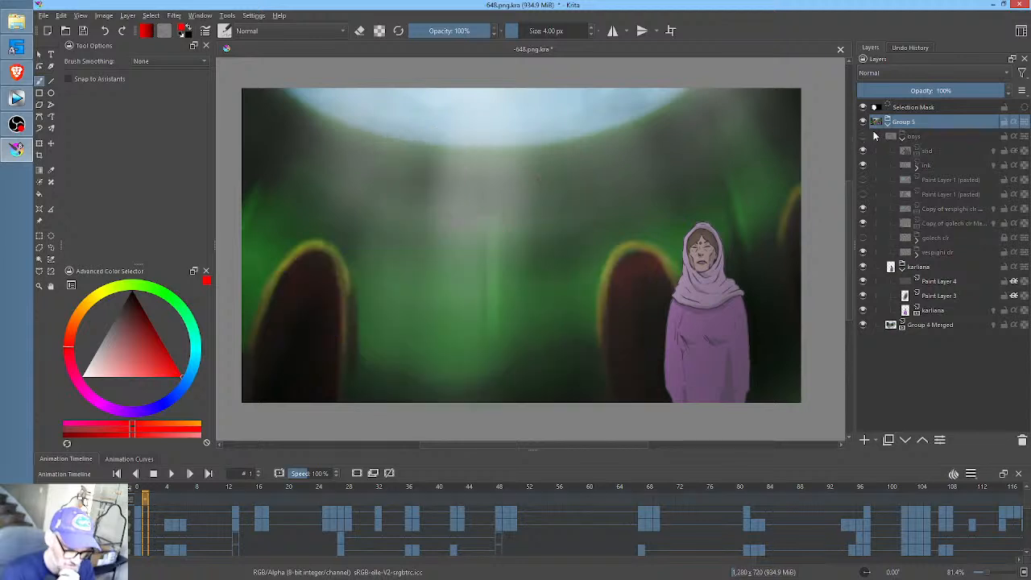
left_click(864, 138)
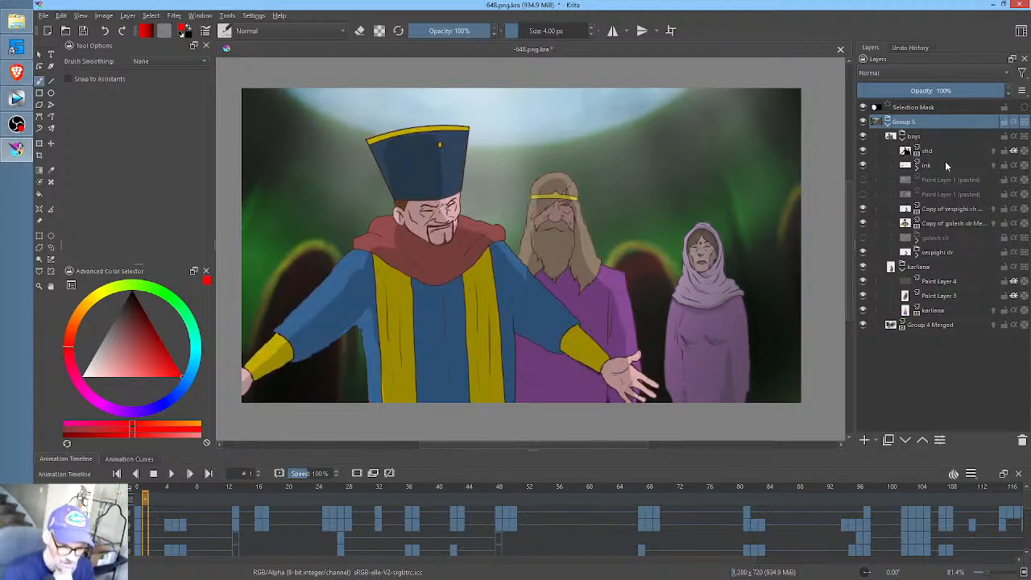
left_click(863, 269)
left_click(863, 269)
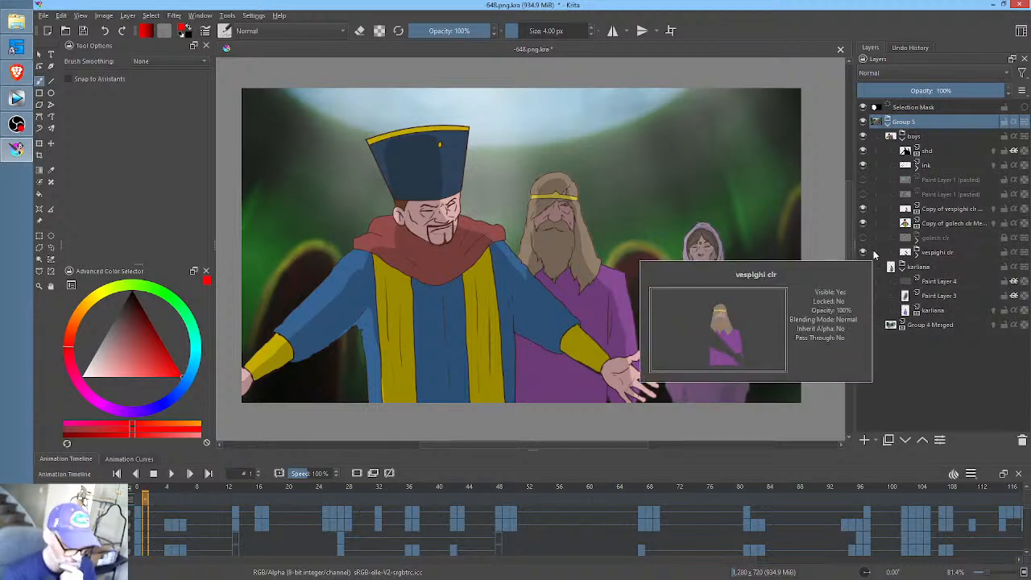
left_click(139, 503)
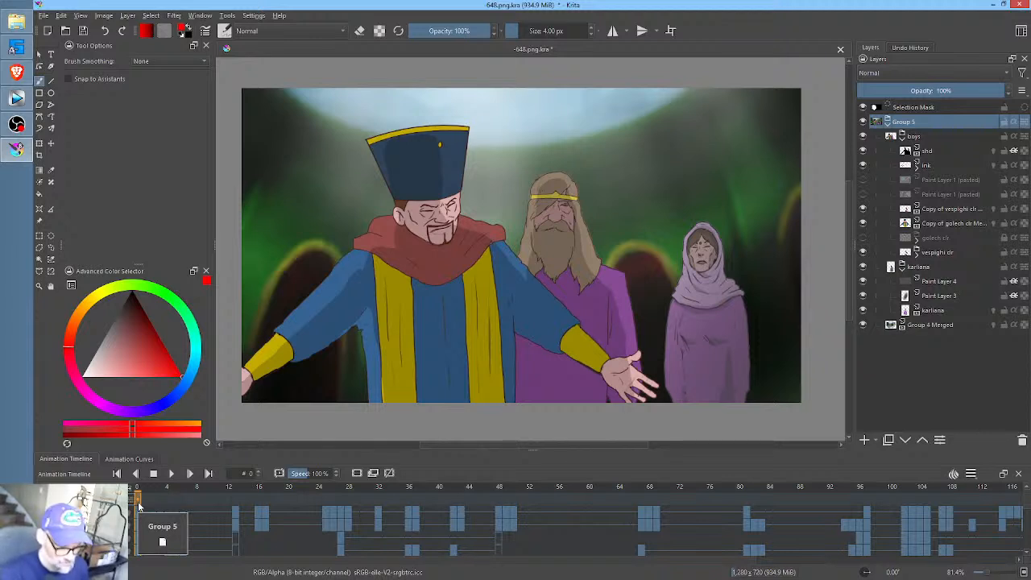
left_click(863, 165)
left_click(863, 165)
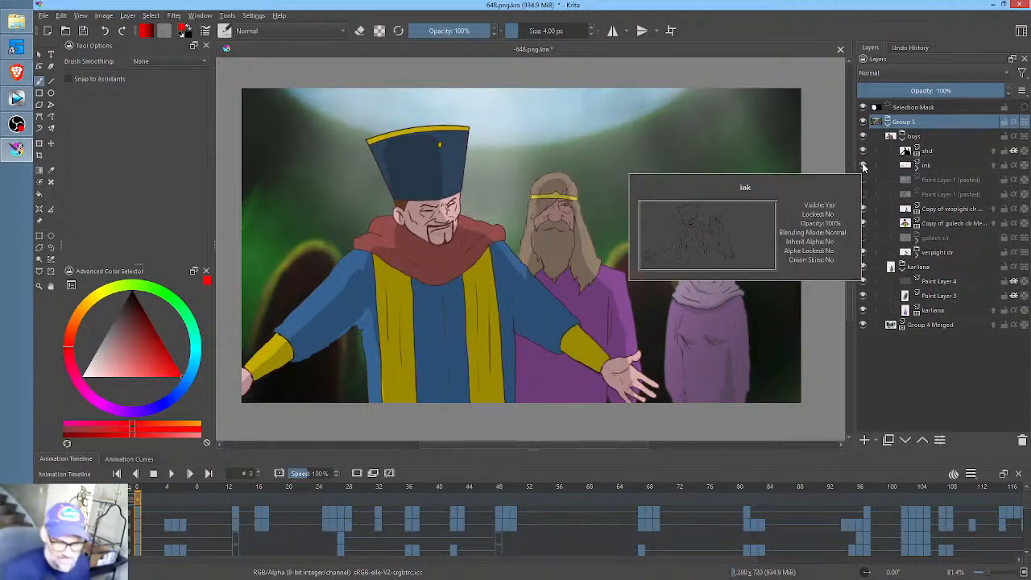
- Add a new paint layer above the existing shd layer and name it shd
left_click(932, 153)
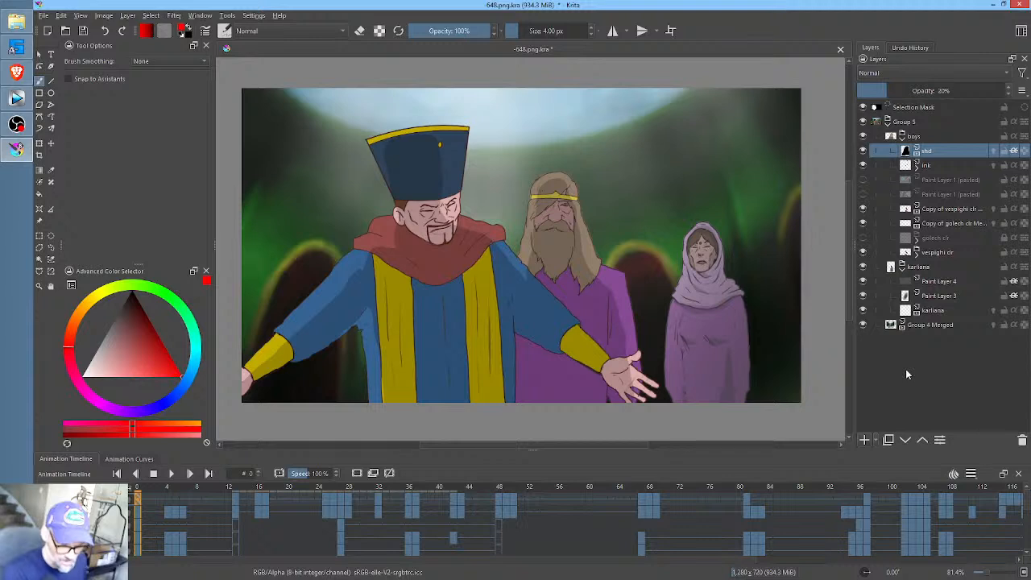
key("Insert")
double_click(927, 151)
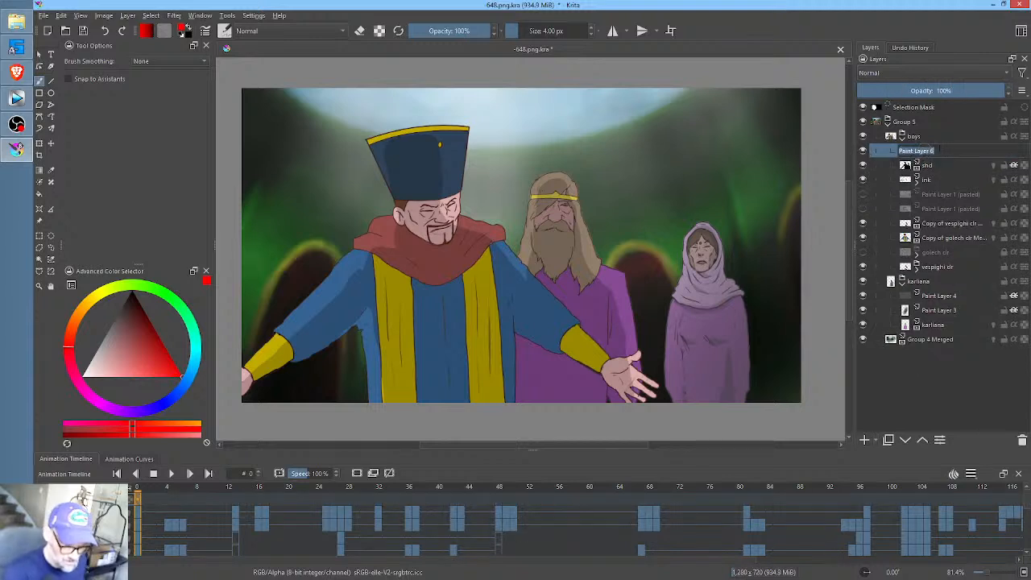
type("shd")
key("Return")
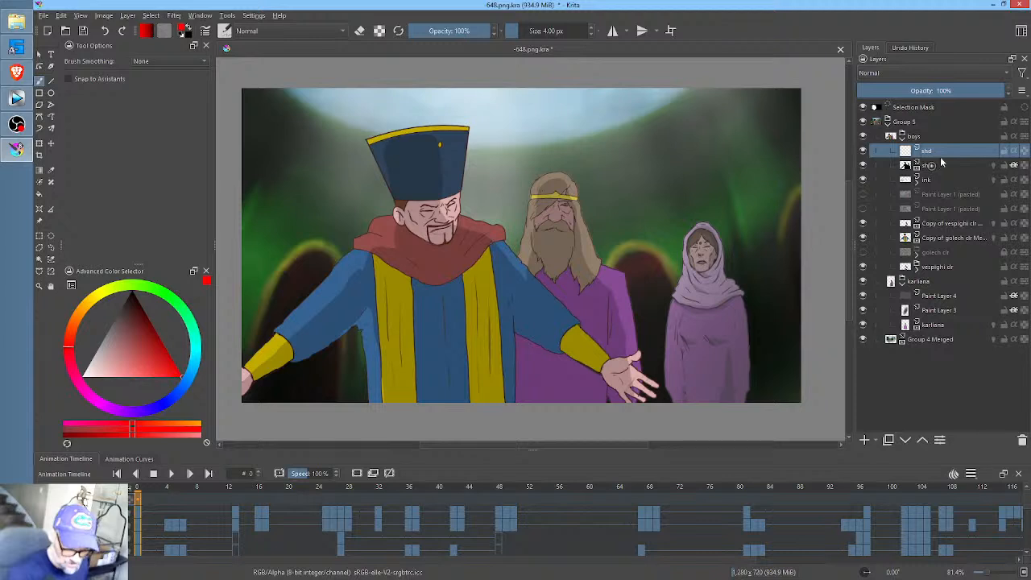
- Rename the original 20% opacity shading layer as shd2 and move it above the new shd layer
left_click(939, 165)
double_click(940, 165)
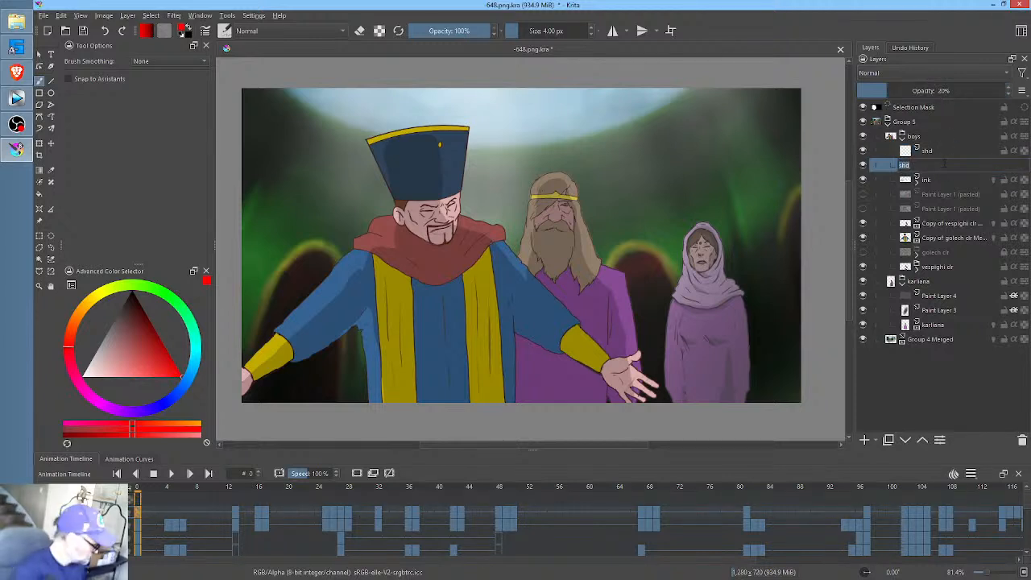
type("shd2")
key("Return")
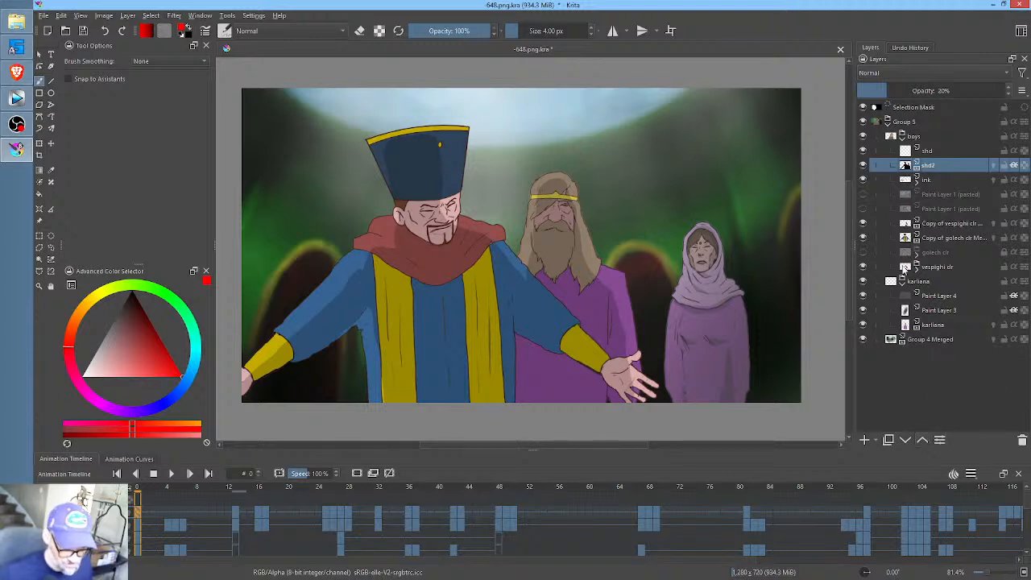
key("ctrl+Page_Up")
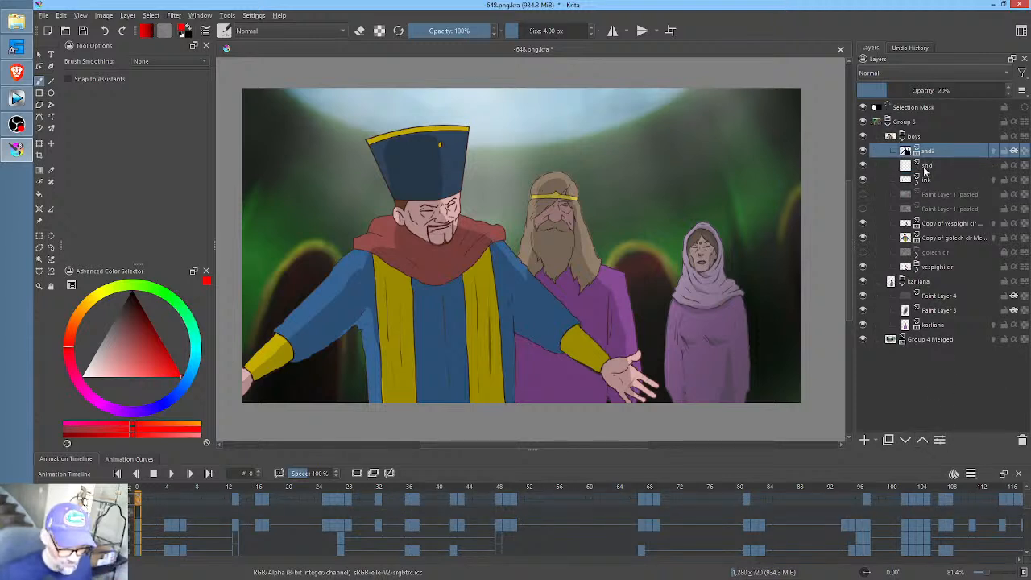
- Select the new shd layer, save the document and scrub through the opening frames back to frame 0
left_click(926, 166)
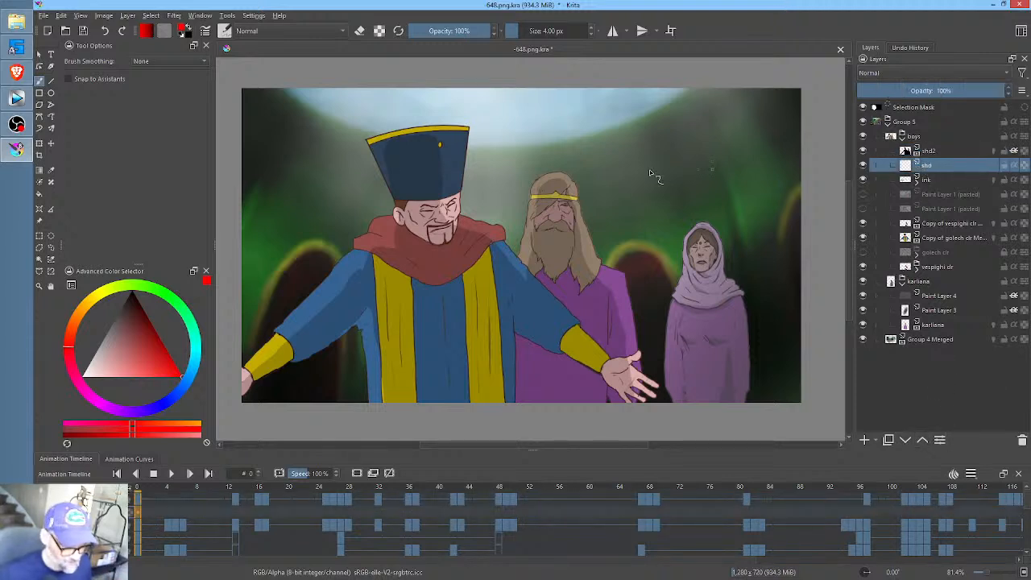
left_click(83, 30)
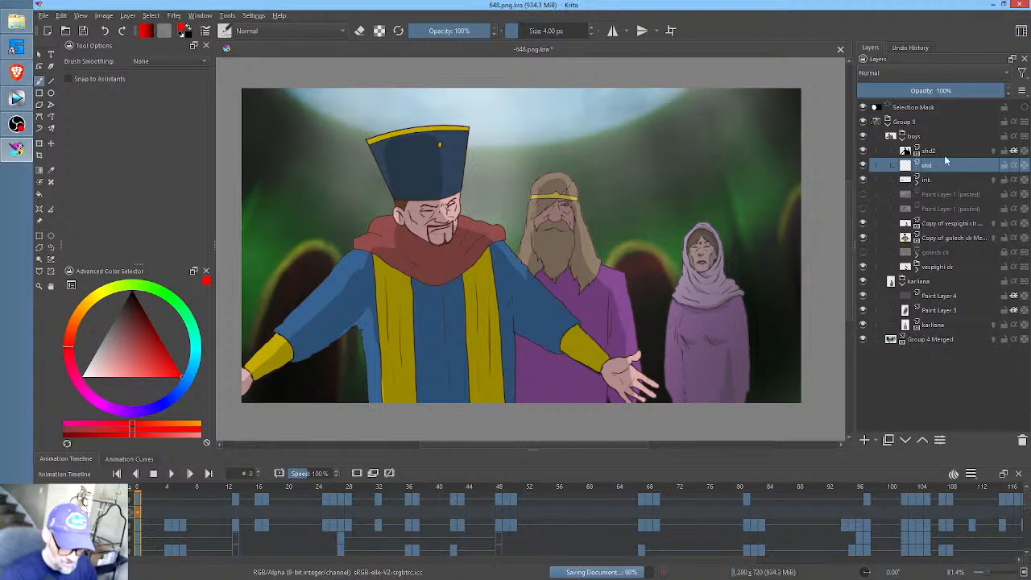
mouse_move(935, 165)
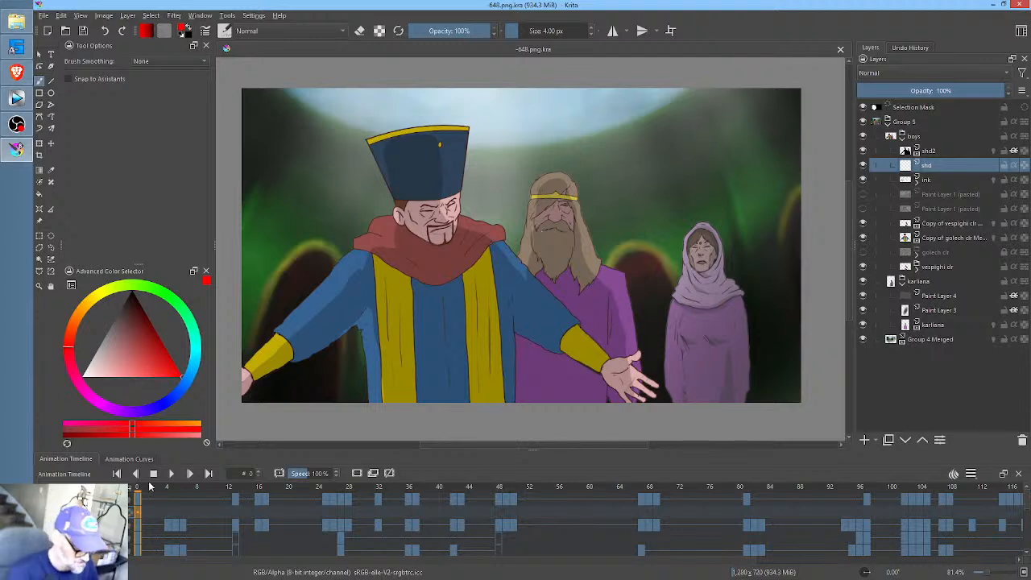
left_click_drag(145, 489, 191, 493)
left_click_drag(240, 501, 137, 504)
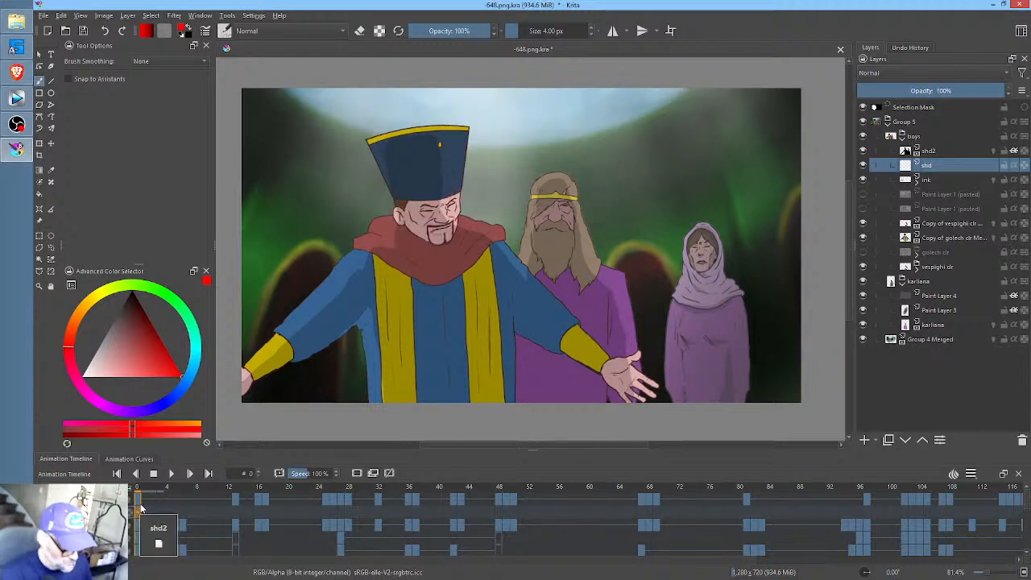
- Reset the foreground color to black and activate the Freehand Path tool for drawing filled shapes
key("d")
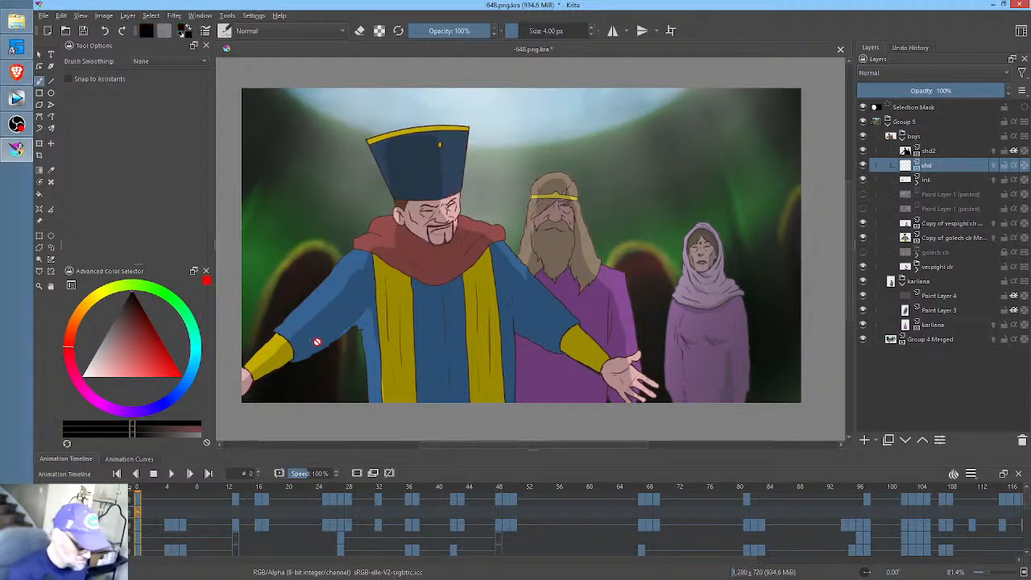
key("p")
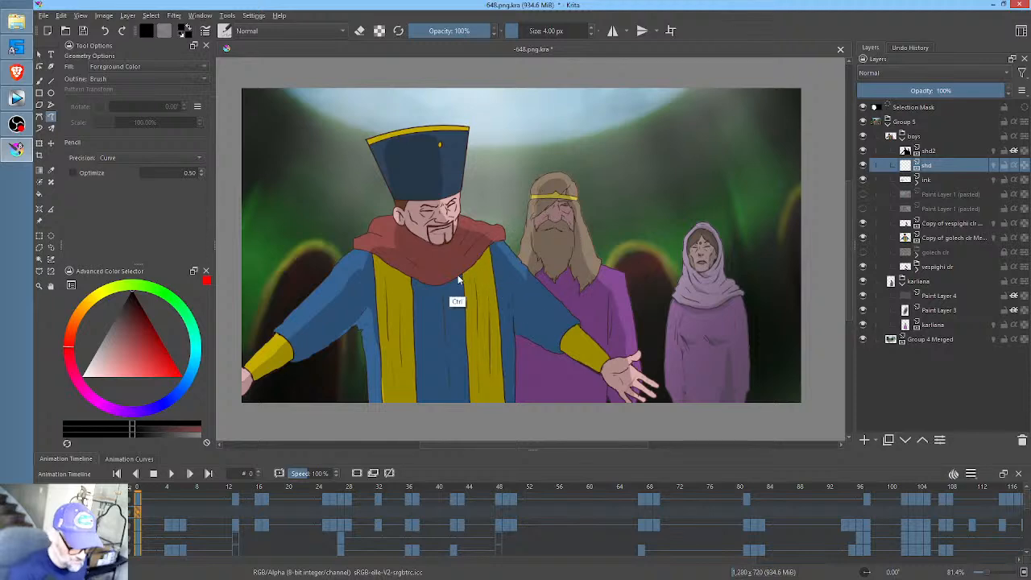
left_click_drag(459, 279, 506, 233)
left_click_drag(495, 270, 536, 270)
- Rename the new empty shading layer as g shd
double_click(938, 166)
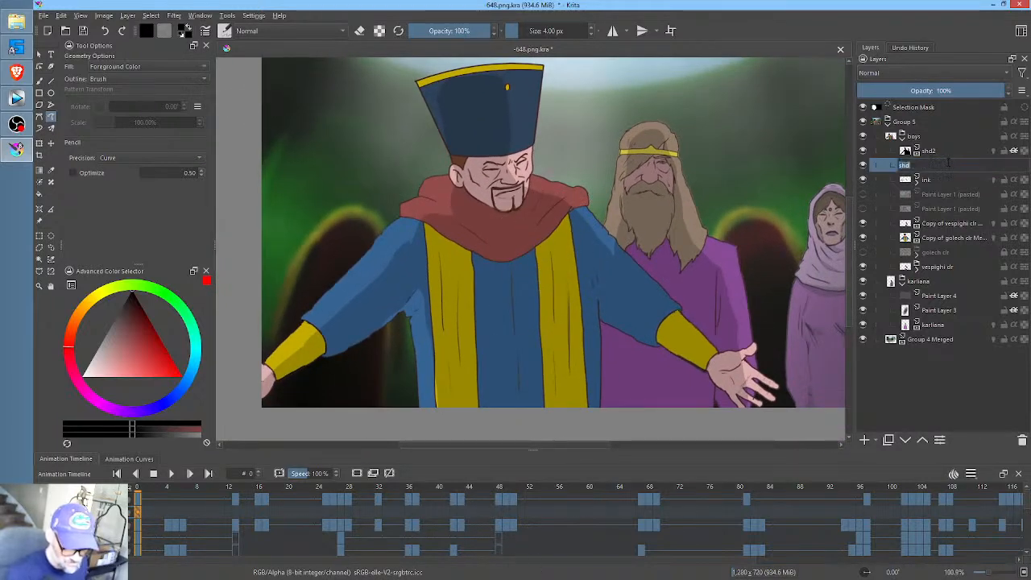
right_click(950, 162)
left_click(949, 163)
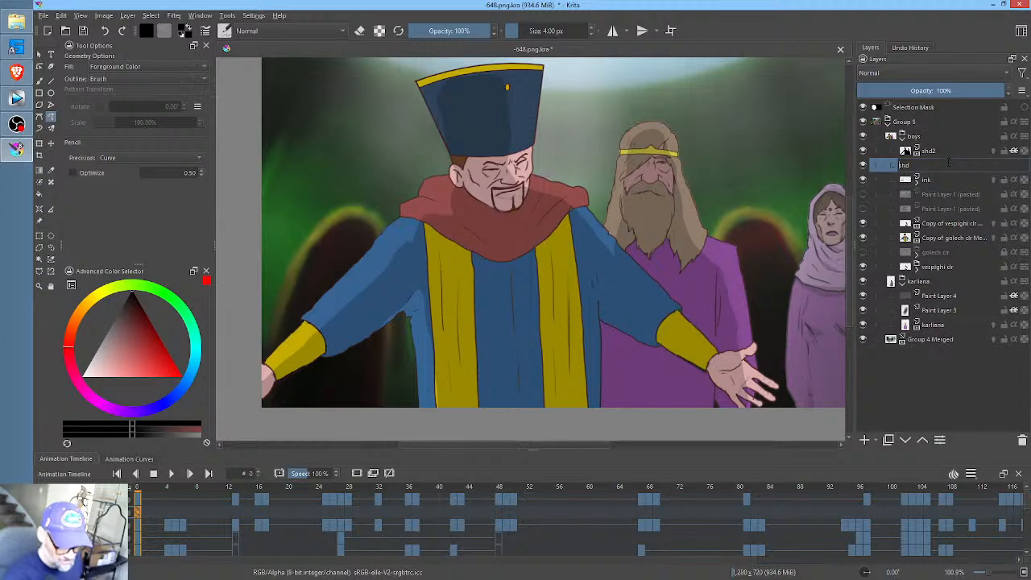
type("g")
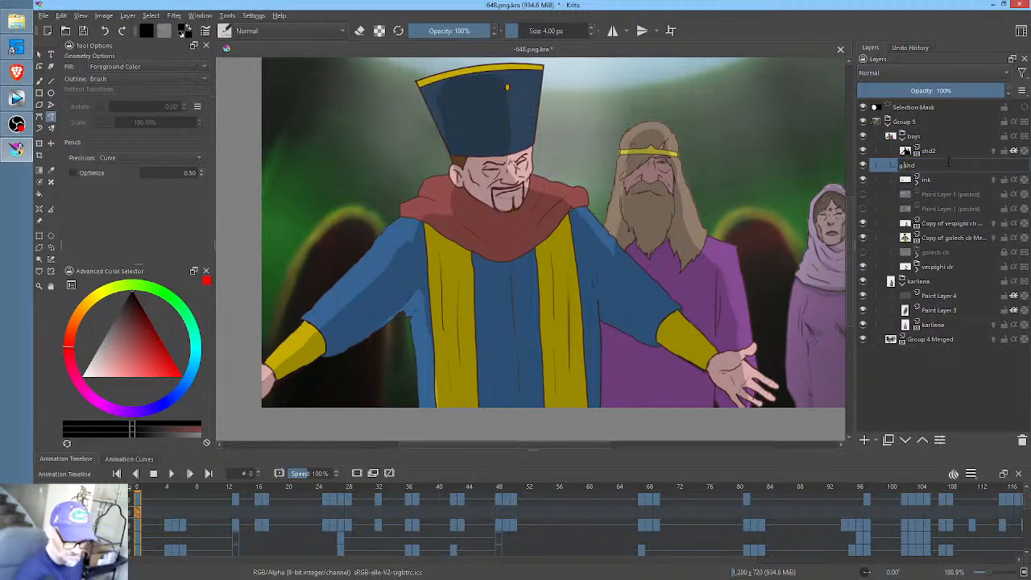
key("Return")
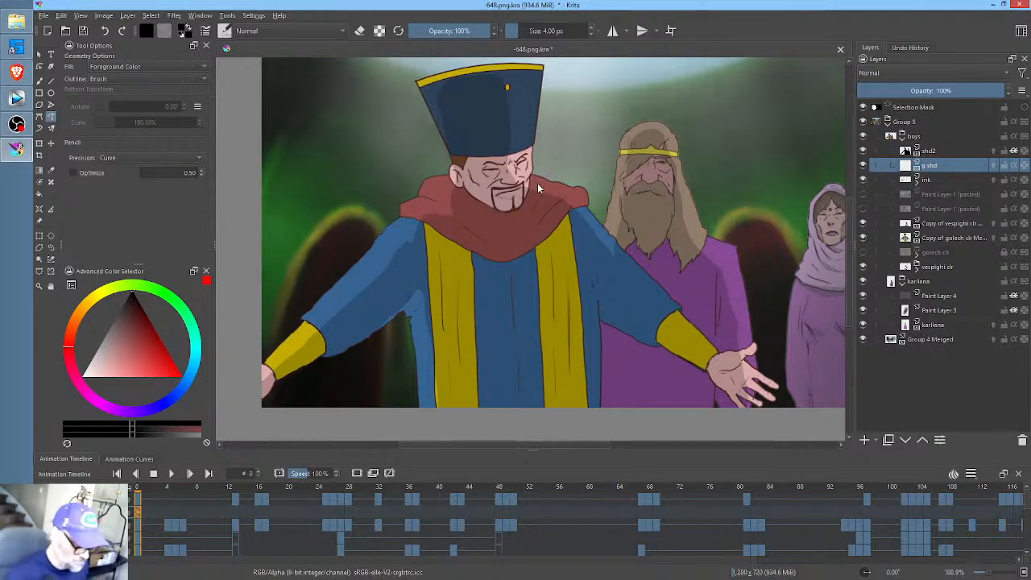
- Draw filled black shadows over the hatted man's eye sockets, and with Raw pencil precision also beneath his nose and on his cheek
left_click_drag(474, 242, 546, 285)
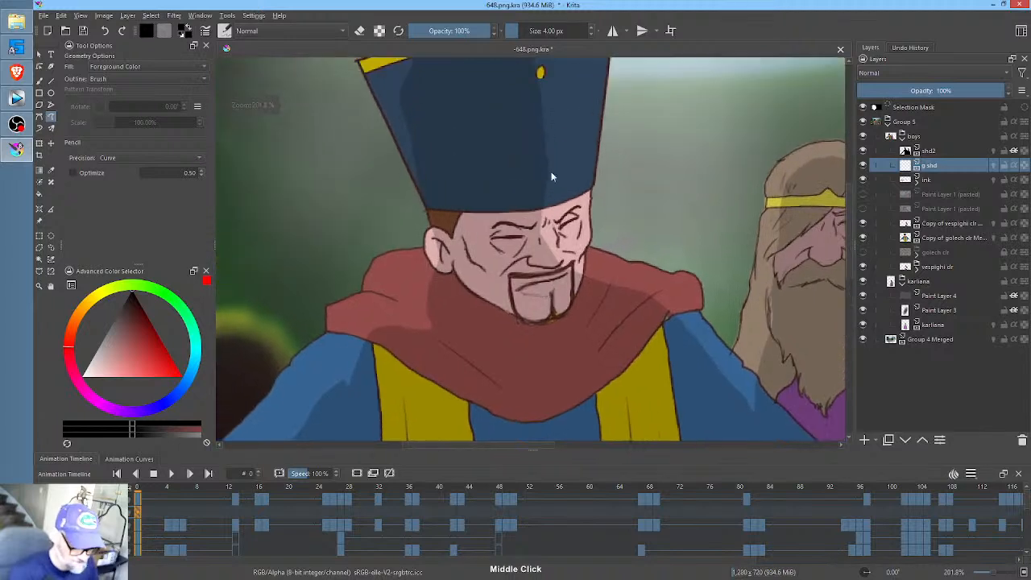
mouse_move(543, 229)
left_mouse_down()
mouse_move(498, 228)
mouse_move(490, 249)
mouse_move(524, 257)
mouse_move(538, 230)
mouse_move(568, 241)
mouse_move(582, 208)
mouse_move(557, 233)
left_mouse_up()
left_click(134, 158)
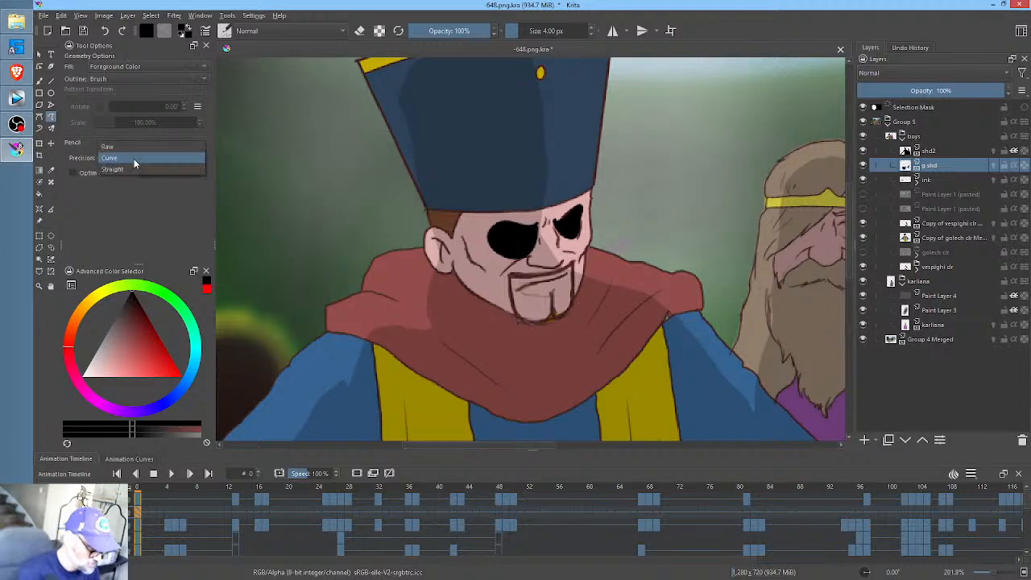
left_click(134, 147)
mouse_move(581, 211)
left_mouse_down()
mouse_move(564, 268)
mouse_move(528, 266)
mouse_move(534, 277)
mouse_move(554, 282)
mouse_move(569, 256)
left_mouse_up()
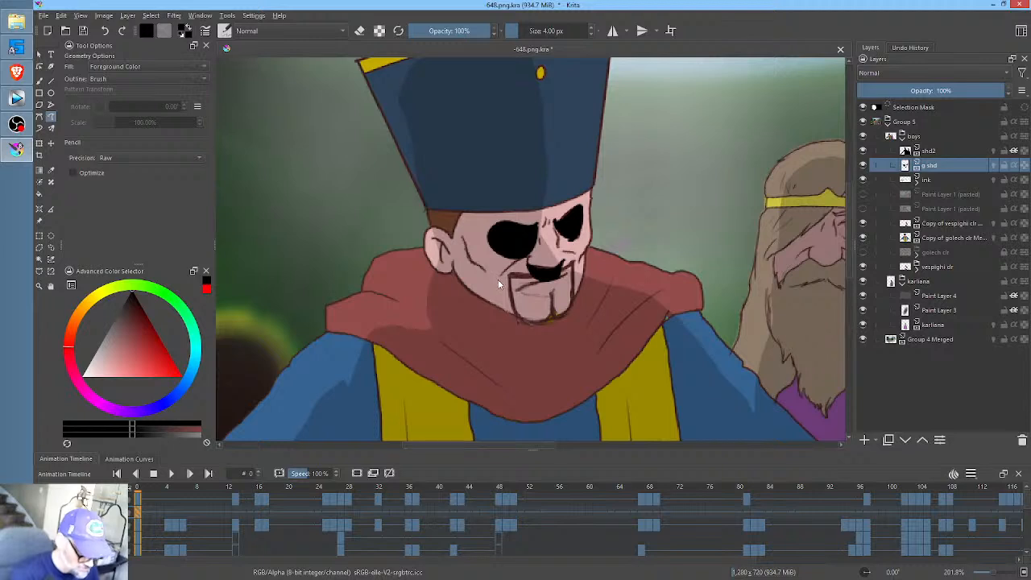
mouse_move(496, 280)
left_mouse_down()
mouse_move(470, 266)
mouse_move(497, 285)
left_mouse_up()
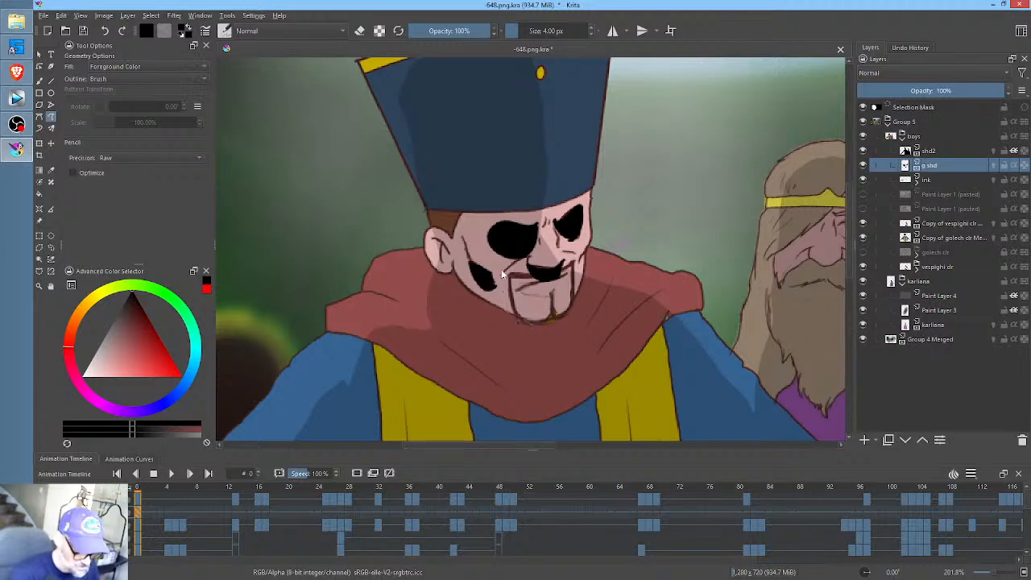
- Draw a filled black shadow inside the hatted man's ear and a wide one beneath his jaw, from the ear around the chin
left_click_drag(446, 250, 441, 250)
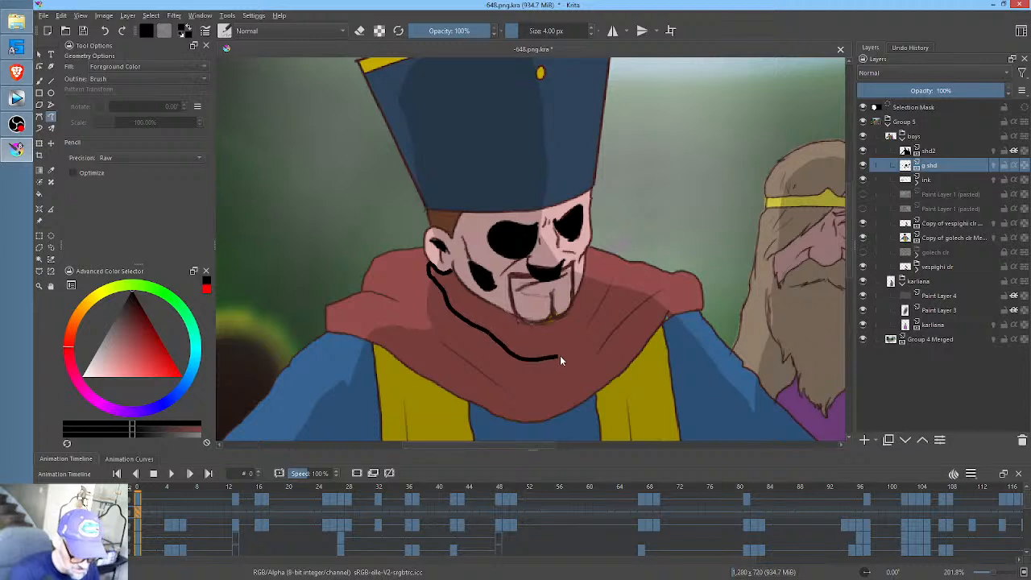
left_click_drag(587, 256, 580, 292)
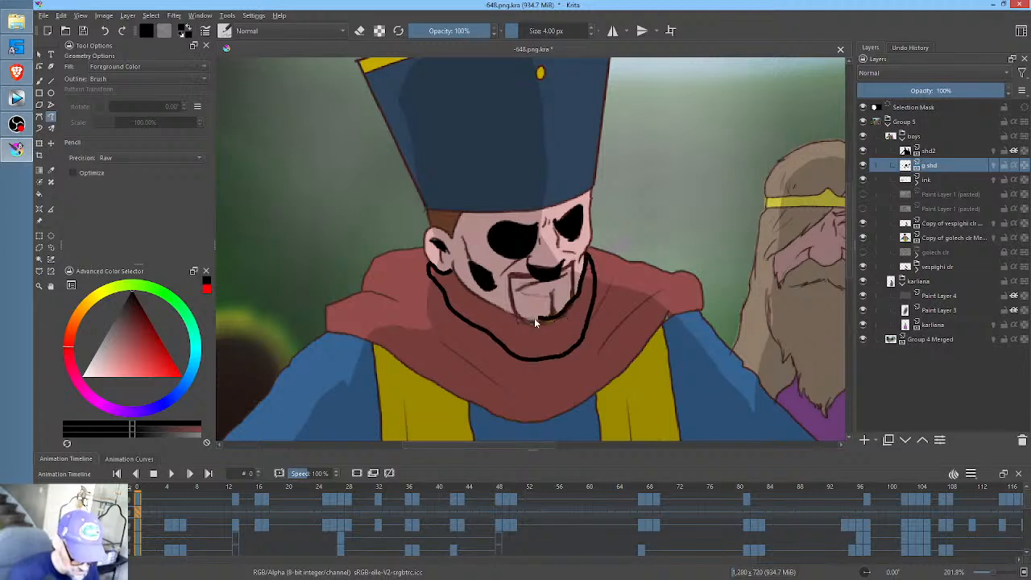
left_click_drag(448, 269, 458, 263)
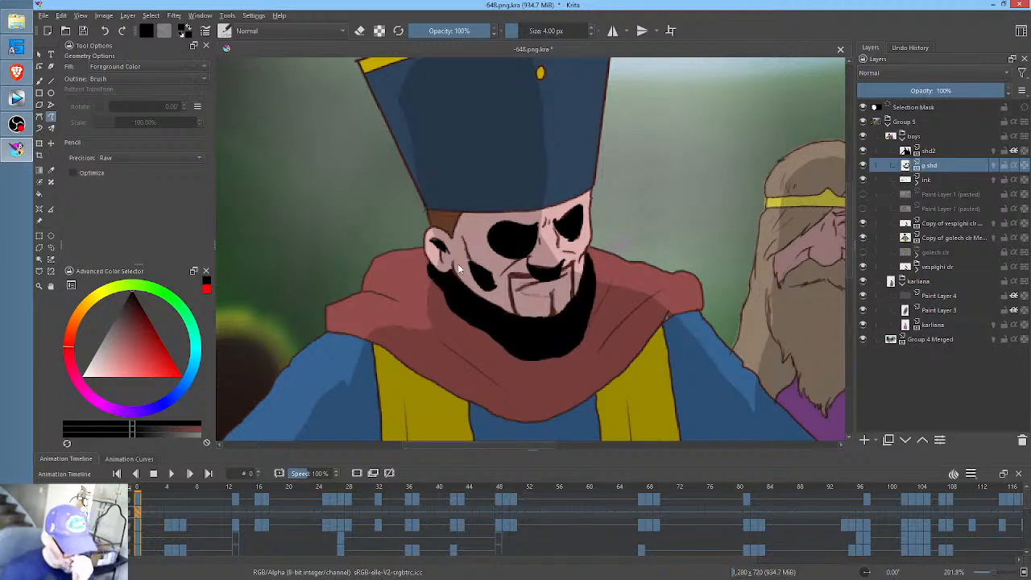
- Draw a filled black shadow band along the lower edge of the red collar, from shoulder to shoulder
mouse_move(701, 308)
left_mouse_down()
mouse_move(715, 233)
mouse_move(611, 305)
left_mouse_up()
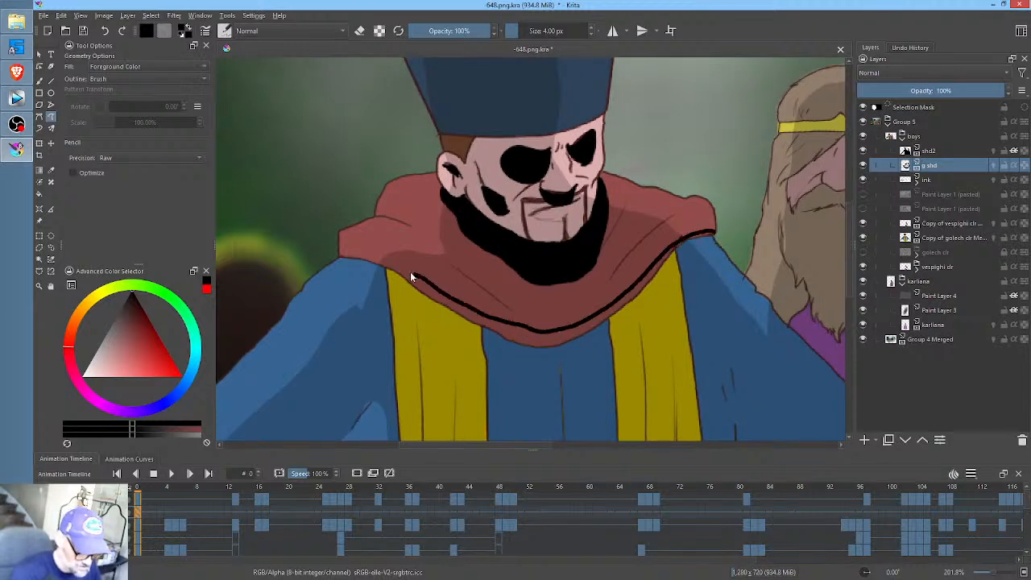
mouse_move(410, 271)
left_mouse_down()
mouse_move(349, 256)
mouse_move(420, 297)
left_mouse_up()
mouse_move(532, 368)
left_mouse_down()
mouse_move(592, 356)
mouse_move(645, 303)
left_mouse_up()
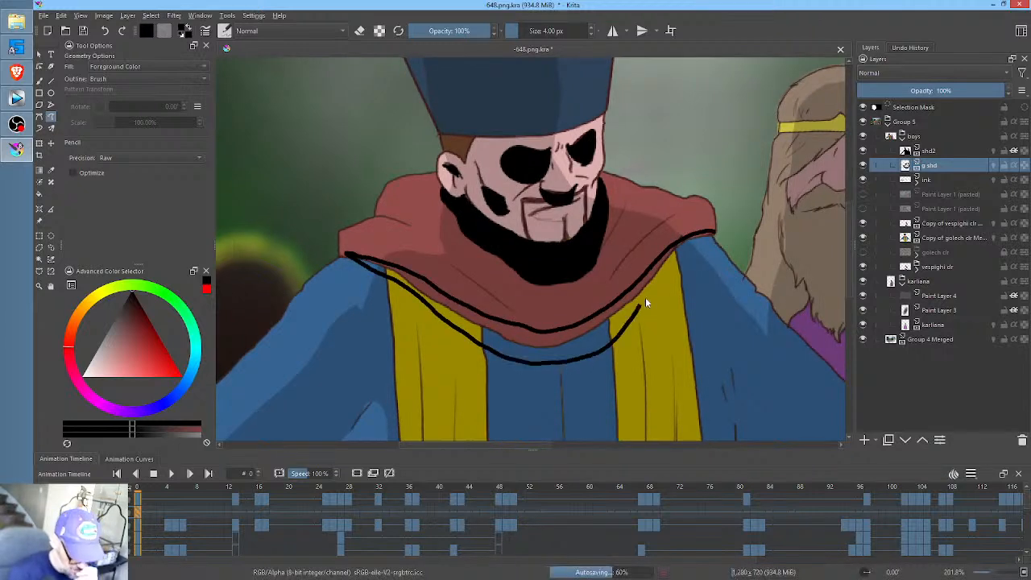
left_click_drag(703, 239, 713, 221)
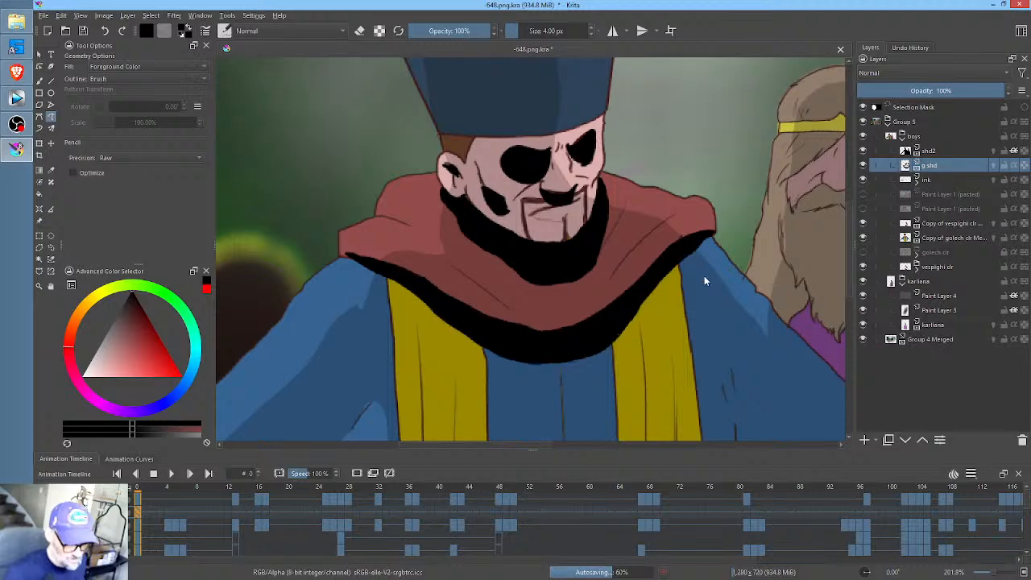
- Draw filled black fold shadows at the bottom of the left yellow robe stripe and along the inner edge of the right stripe
mouse_move(700, 295)
left_mouse_down()
mouse_move(685, 328)
mouse_move(689, 241)
mouse_move(675, 173)
left_mouse_up()
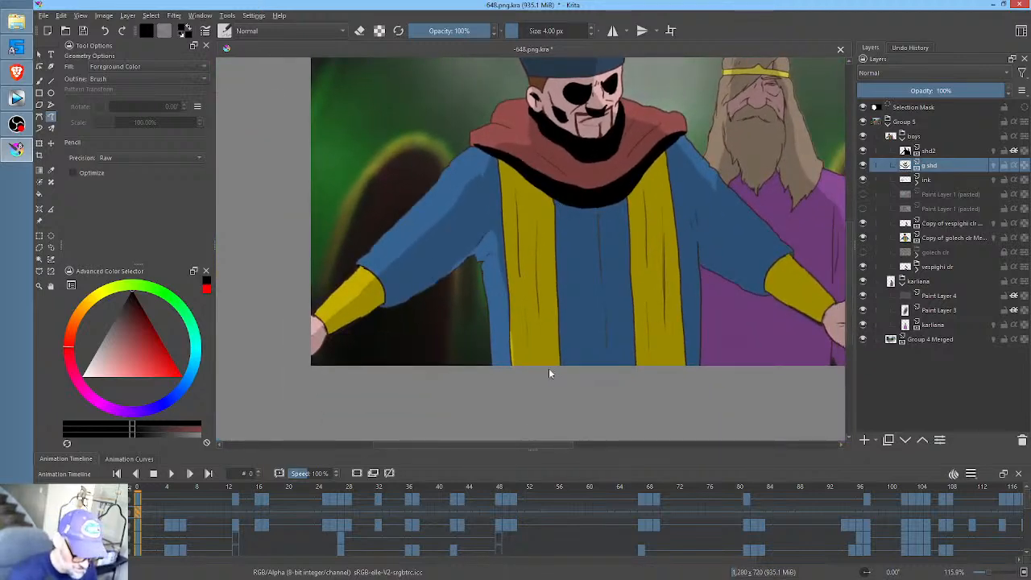
mouse_move(541, 299)
left_mouse_down()
mouse_move(558, 396)
mouse_move(525, 375)
left_mouse_up()
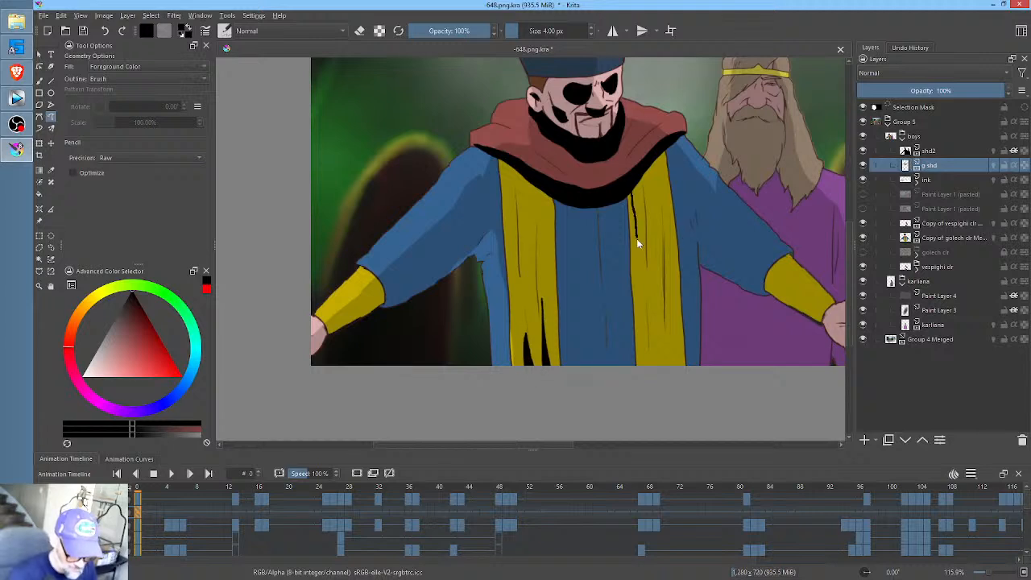
mouse_move(638, 345)
left_mouse_down()
mouse_move(627, 341)
mouse_move(632, 190)
left_mouse_up()
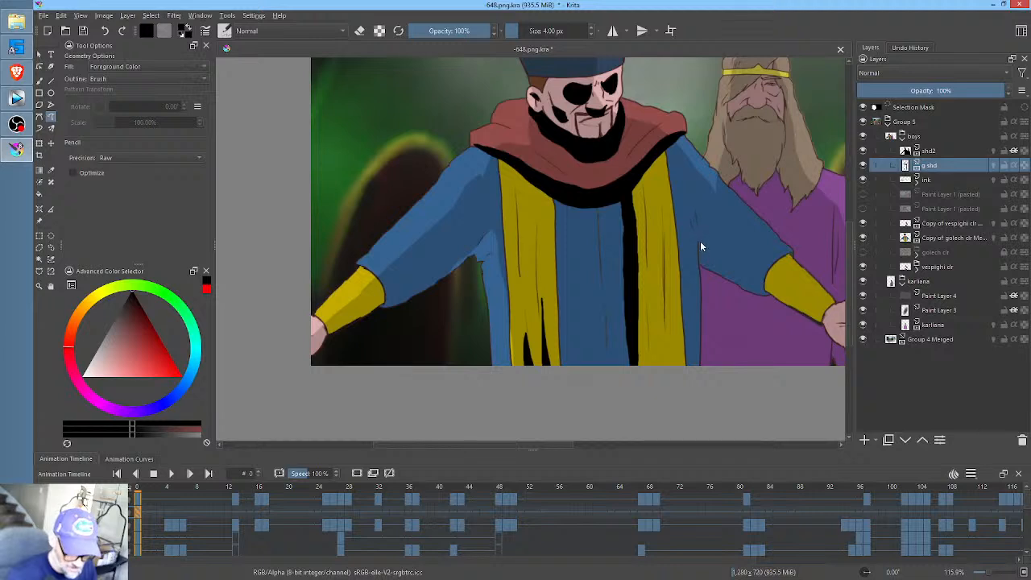
- Draw a filled black shadow along the underside of the hatted man's right-hand blue sleeve and yellow cuff, starting at the armpit
left_click_drag(699, 230, 700, 263)
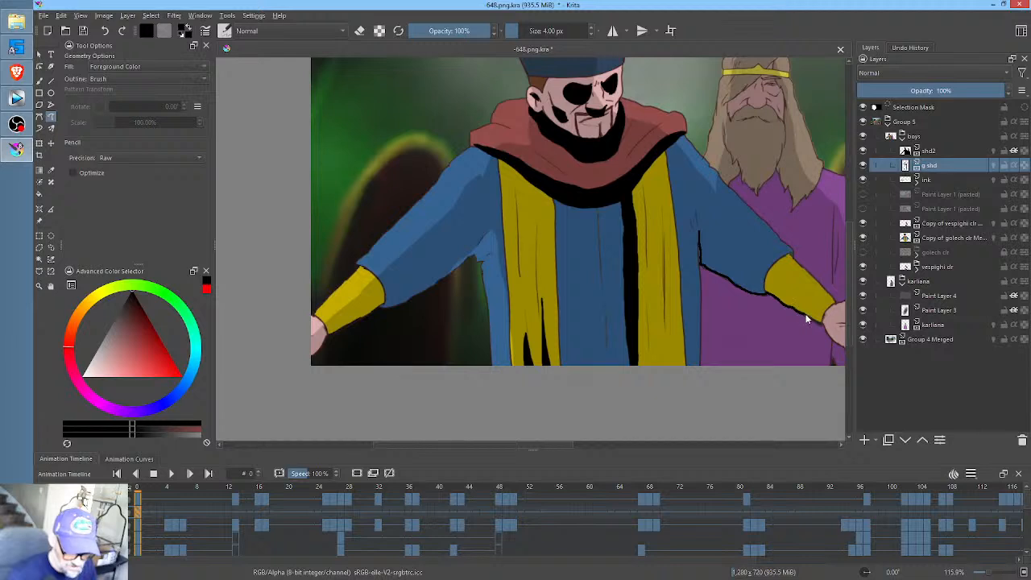
left_click_drag(806, 316, 772, 262)
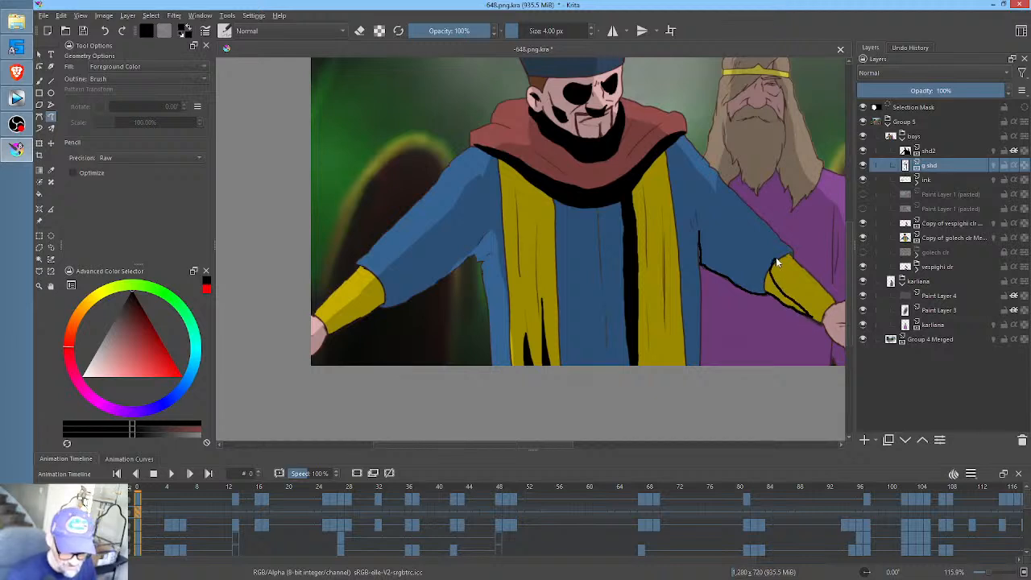
left_click_drag(712, 248, 701, 225)
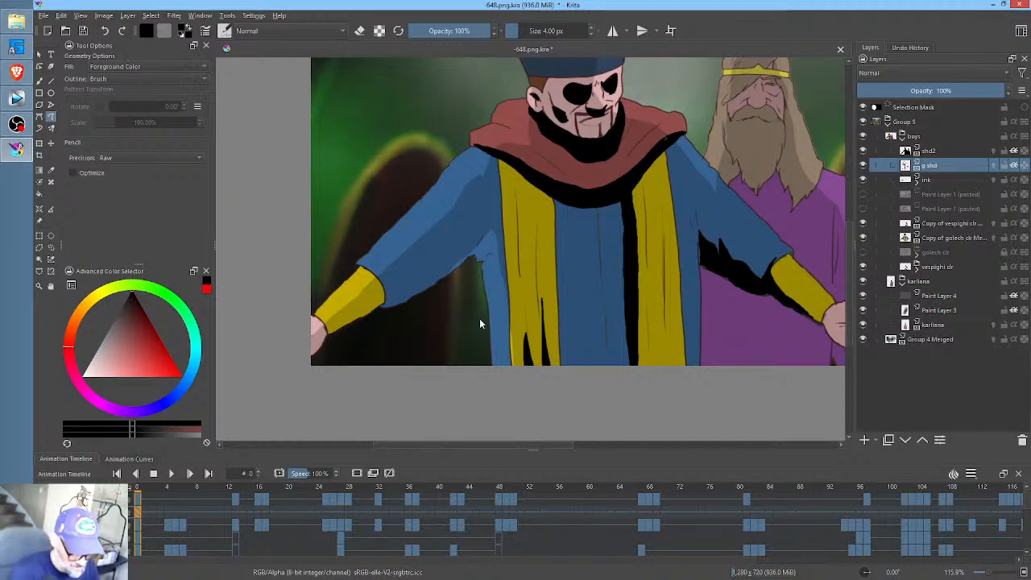
- Draw a filled black shadow beneath the hatted man's left-hand sleeve and cuff, continuing through the armpit and down the robe's side
left_click_drag(491, 264, 490, 234)
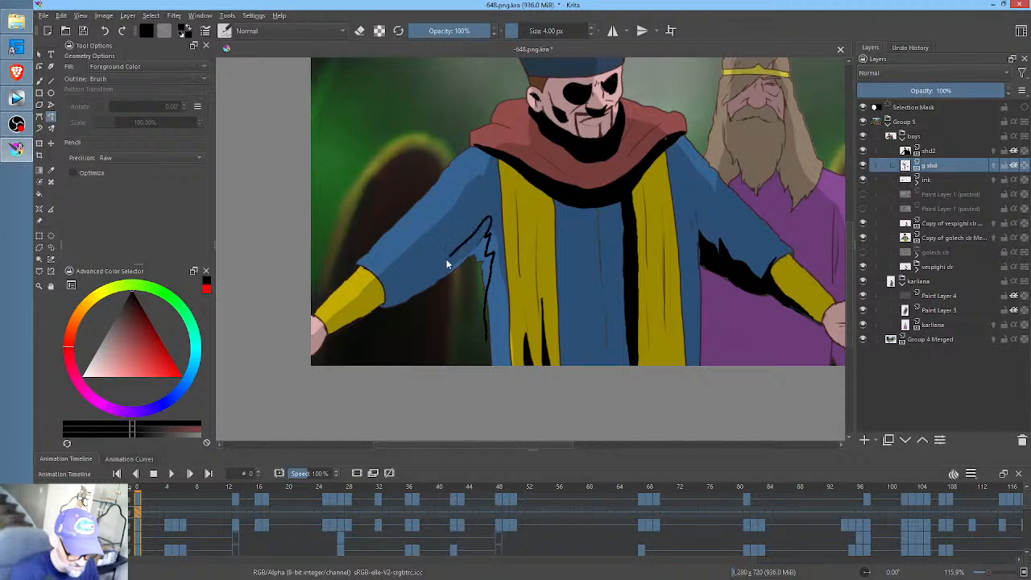
mouse_move(408, 290)
left_mouse_down()
mouse_move(373, 297)
mouse_move(322, 335)
left_mouse_up()
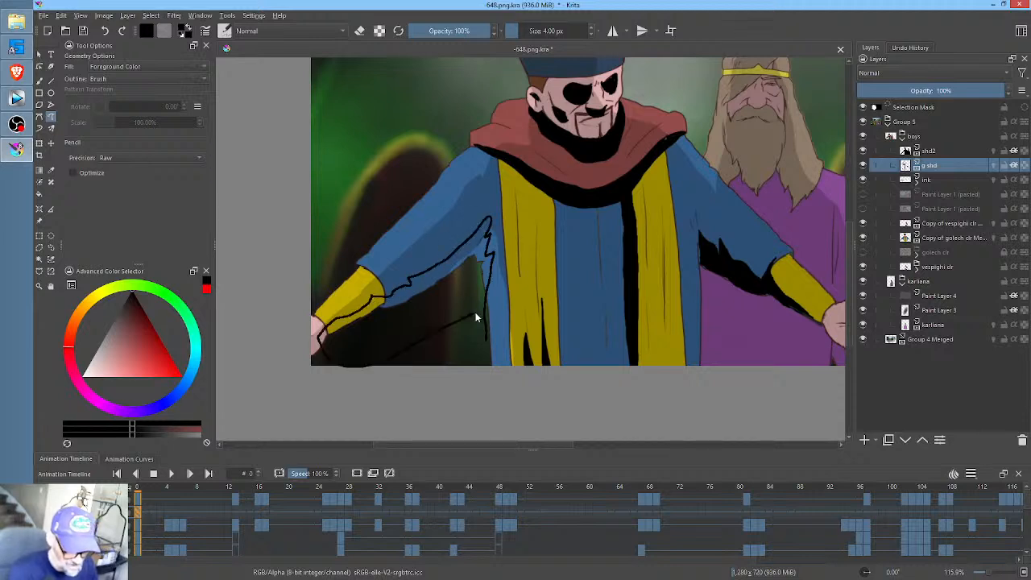
left_click_drag(475, 312, 473, 314)
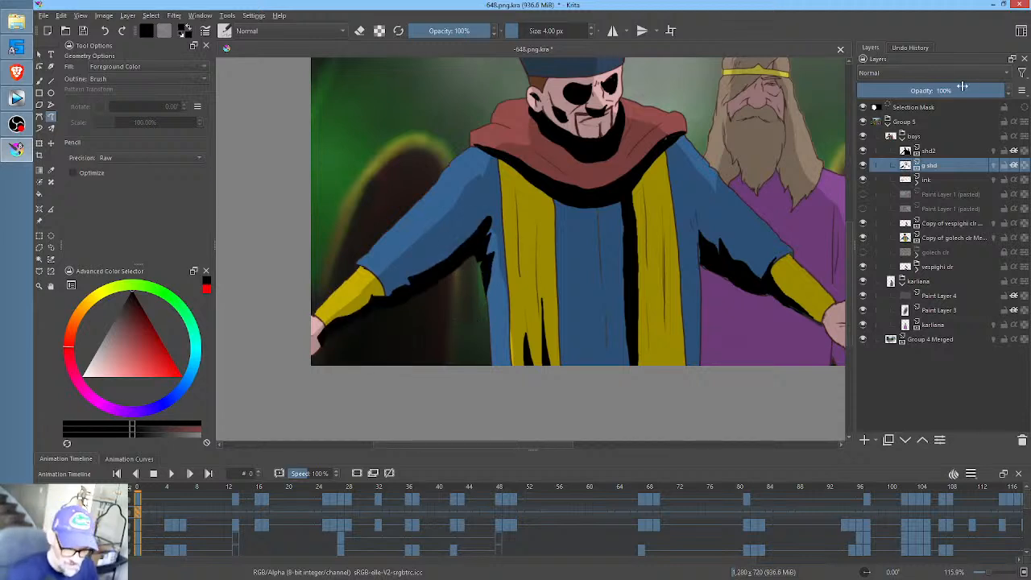
- Reduce the g shd layer's opacity to 15%
left_click_drag(929, 90, 875, 91)
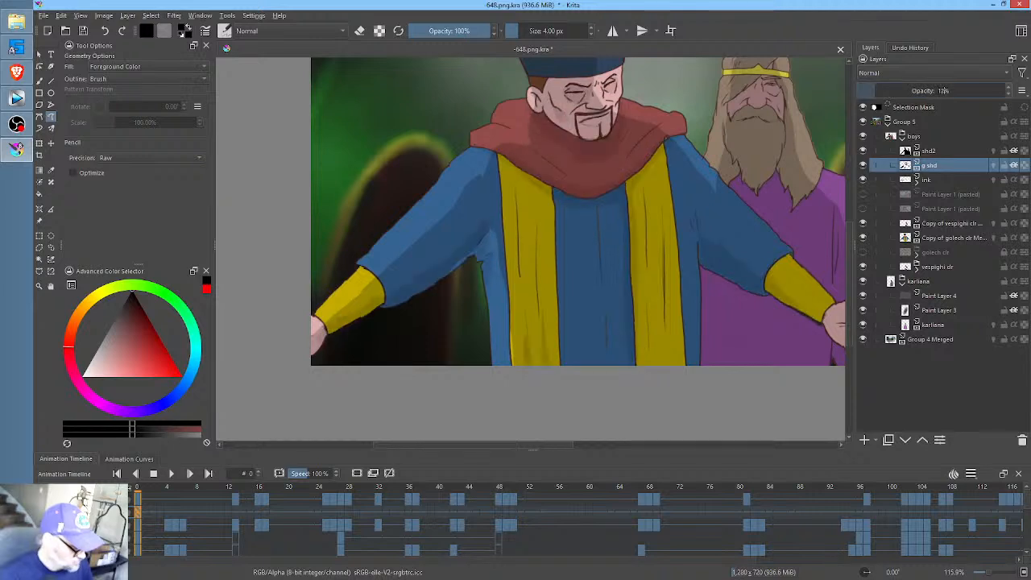
left_click(1011, 91)
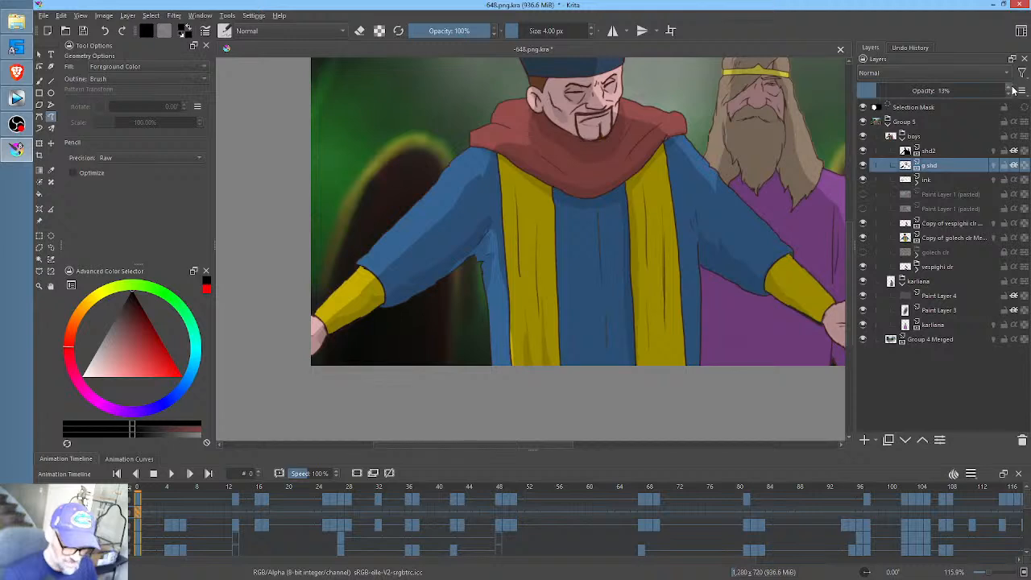
left_click(1011, 90)
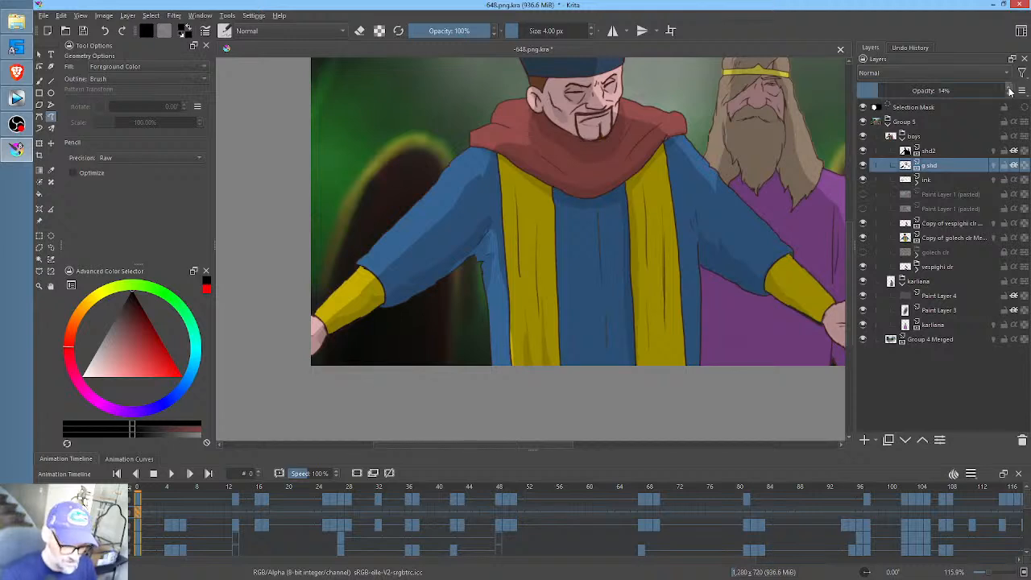
left_click(1011, 91)
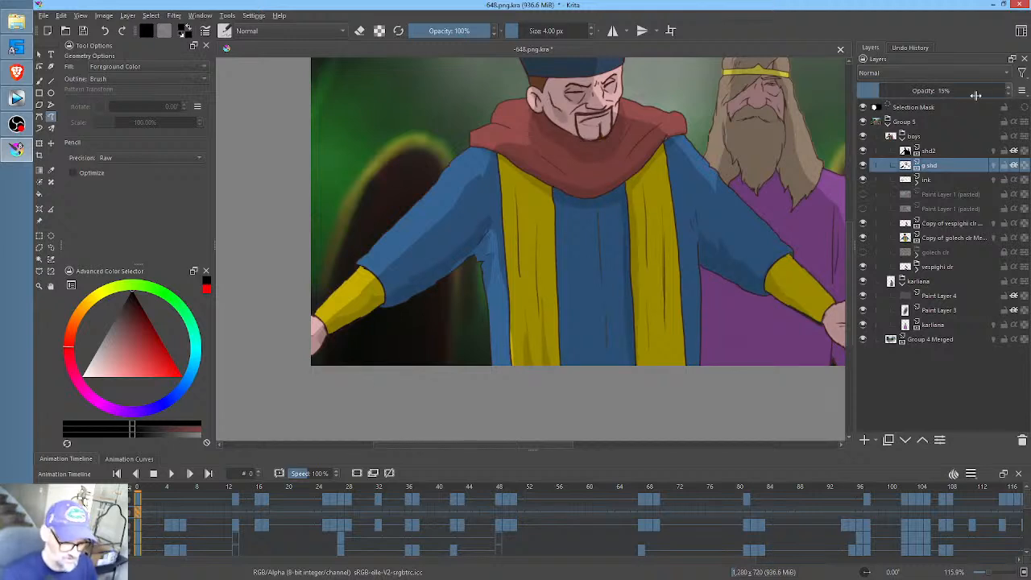
left_click_drag(707, 182, 646, 239)
scroll(645, 239, "down", 2)
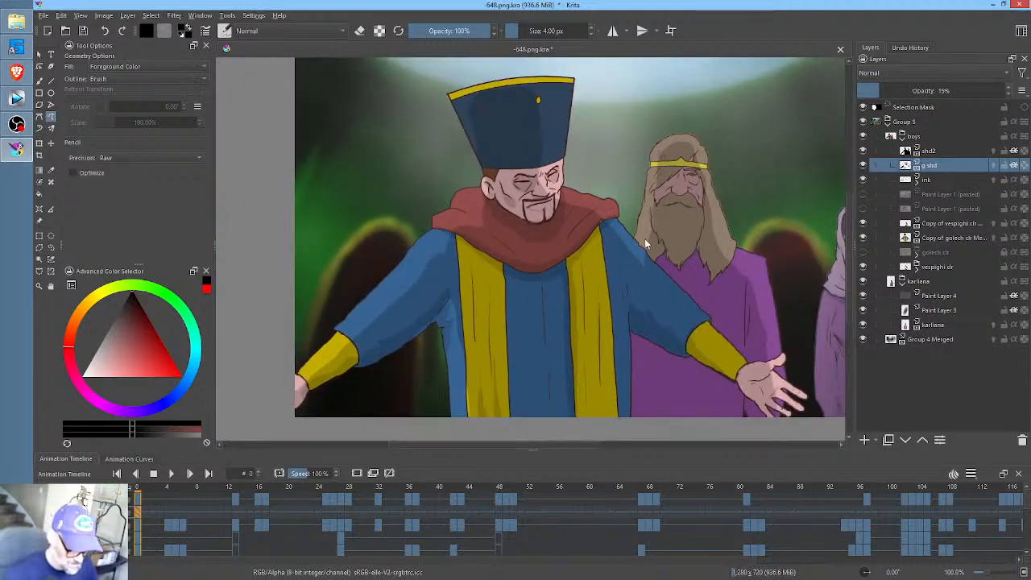
mouse_move(500, 264)
left_mouse_down()
mouse_move(512, 427)
mouse_move(511, 268)
left_mouse_up()
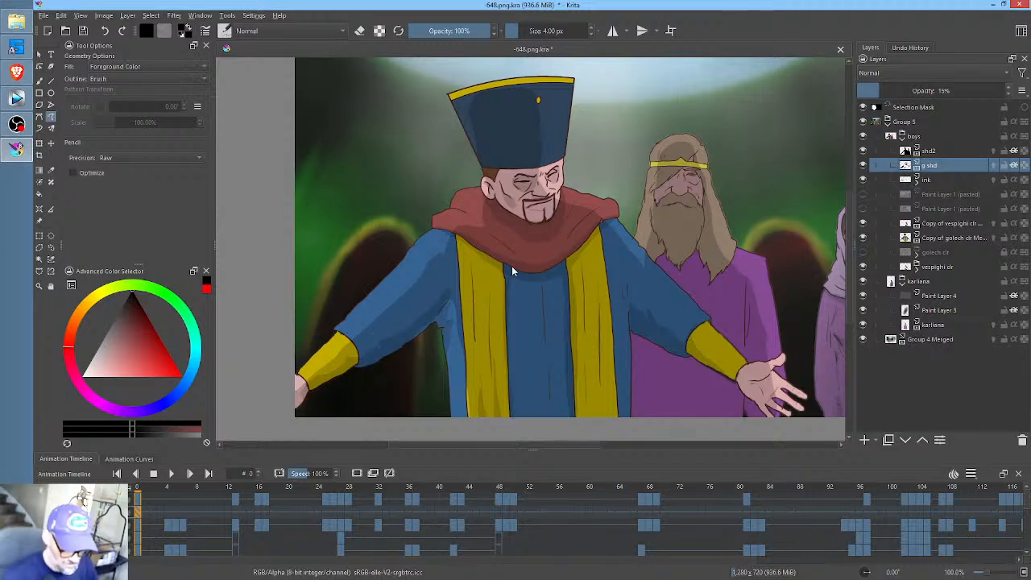
- On frame 4 of the g shd layer, erase the shading around the hatted man's head and neck with a freehand shape
left_click(160, 489)
mouse_move(171, 486)
left_mouse_down()
mouse_move(198, 486)
mouse_move(157, 486)
mouse_move(169, 484)
left_mouse_up()
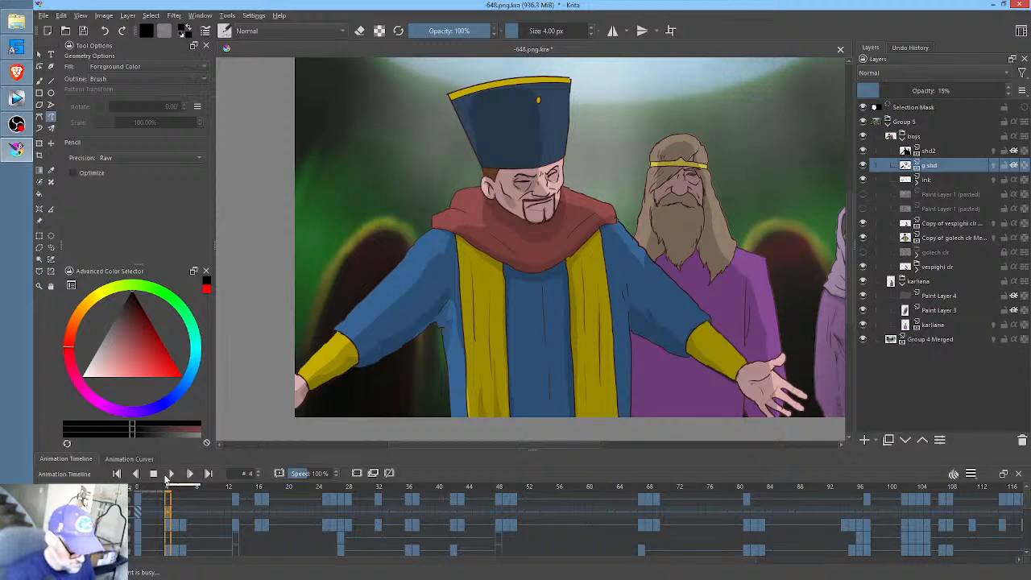
key("Left")
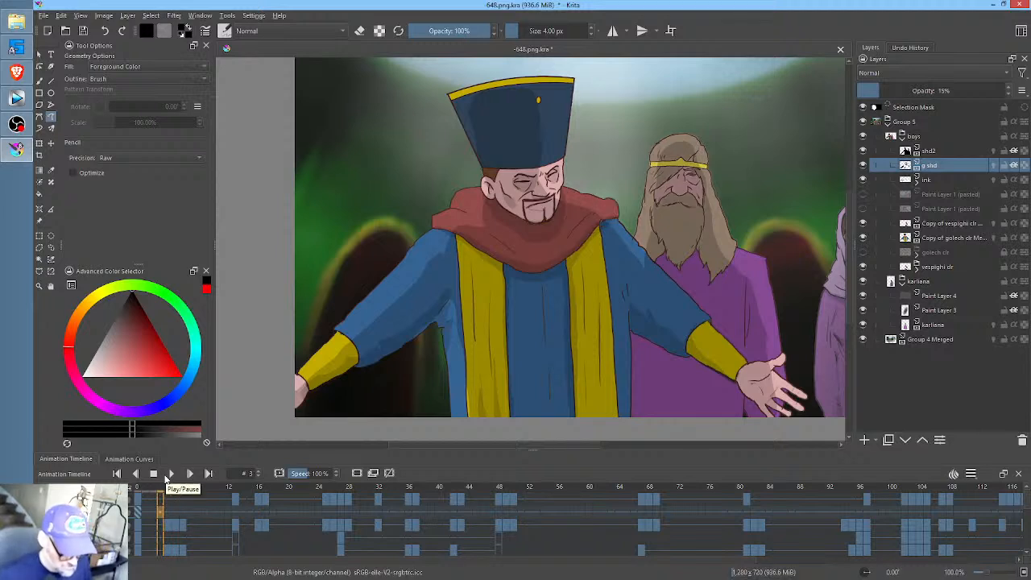
key("Right")
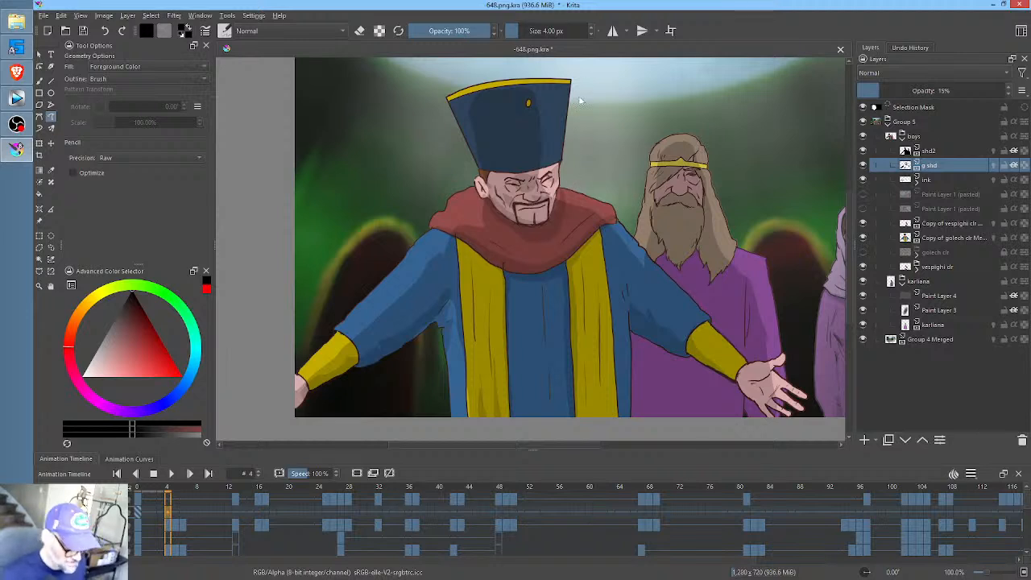
key("e")
mouse_move(590, 82)
left_mouse_down()
mouse_move(553, 69)
mouse_move(484, 93)
mouse_move(454, 143)
left_mouse_up()
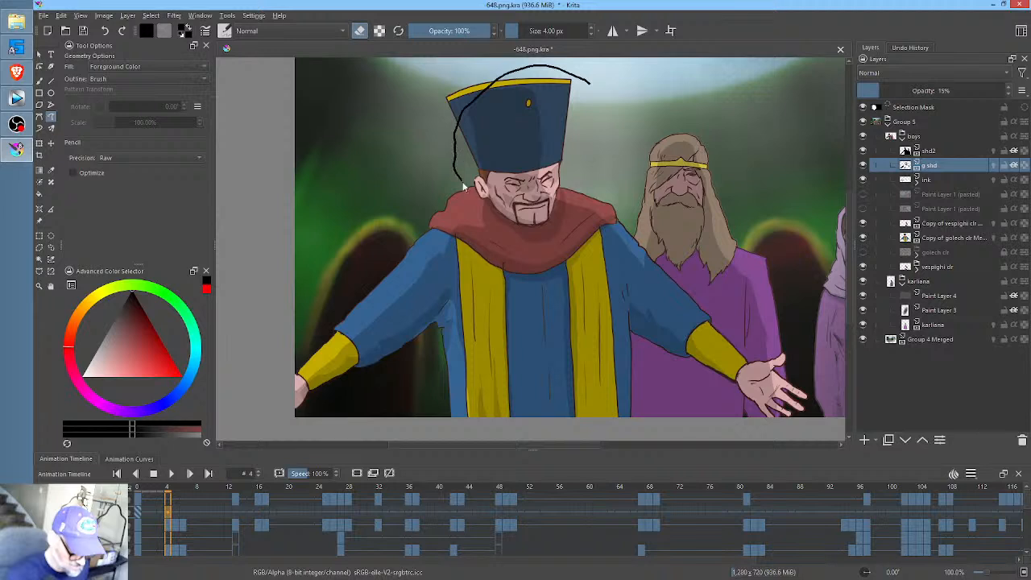
left_click_drag(572, 214, 574, 211)
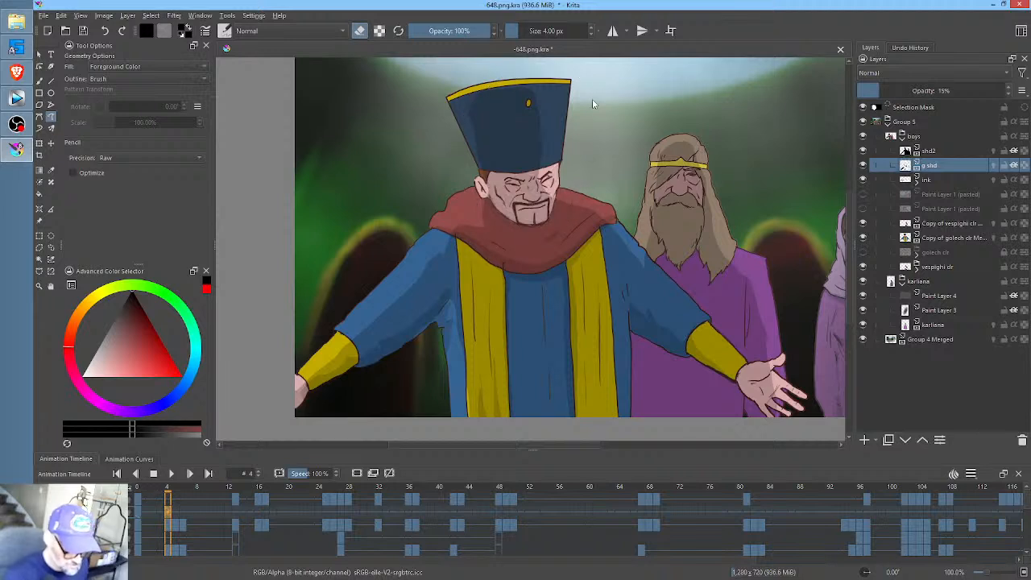
- Copy the g shd layer's frame 4 keyframe to frames 5 and 6, and scrub through the opening frames
left_click(174, 509)
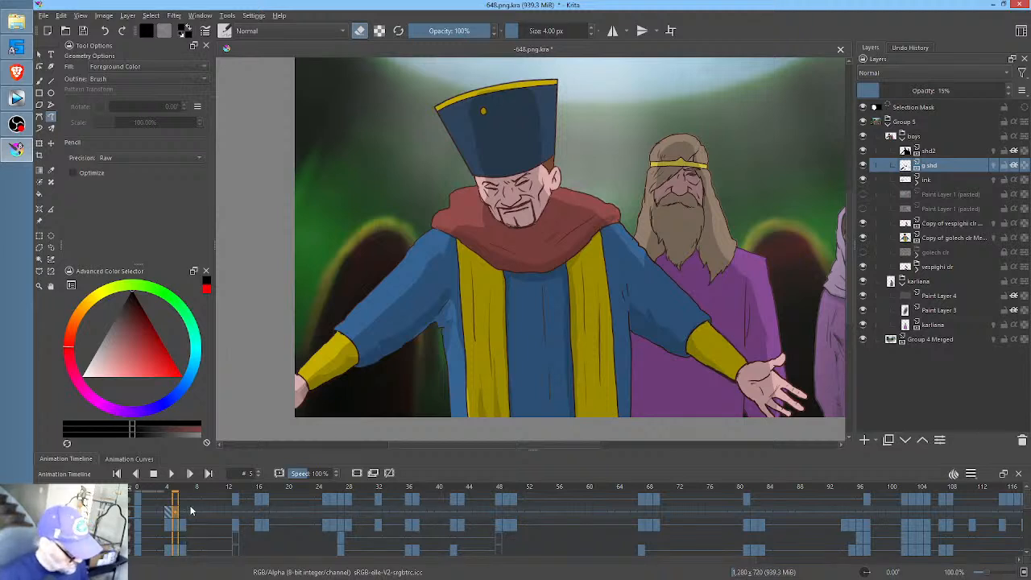
left_click(171, 512)
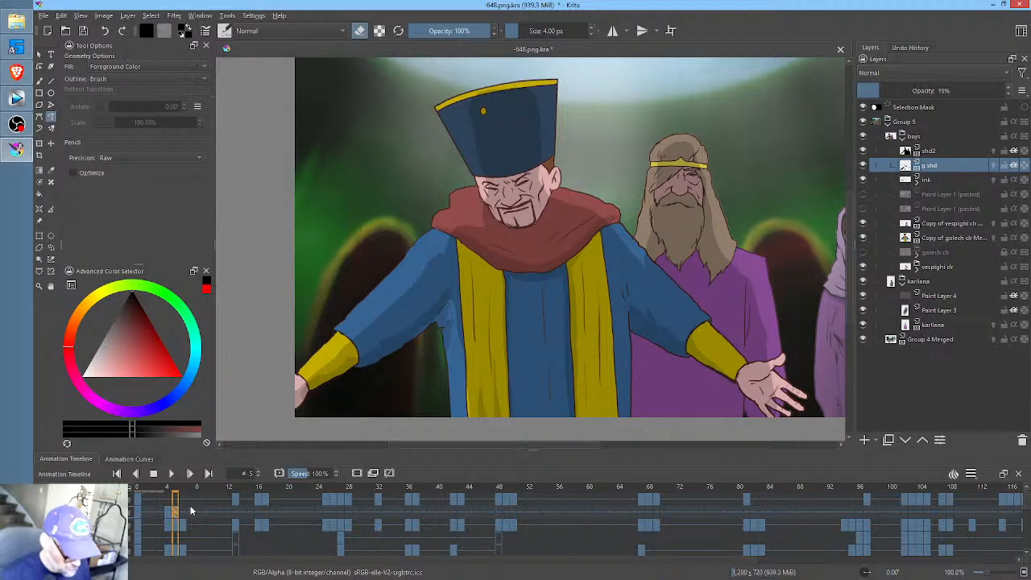
left_click(182, 514)
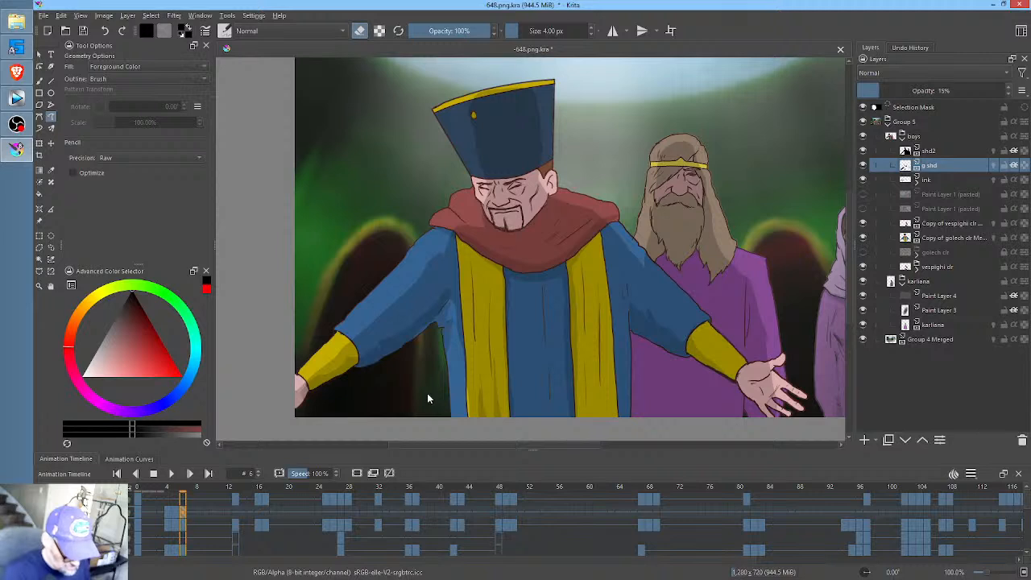
left_click_drag(143, 486, 173, 478)
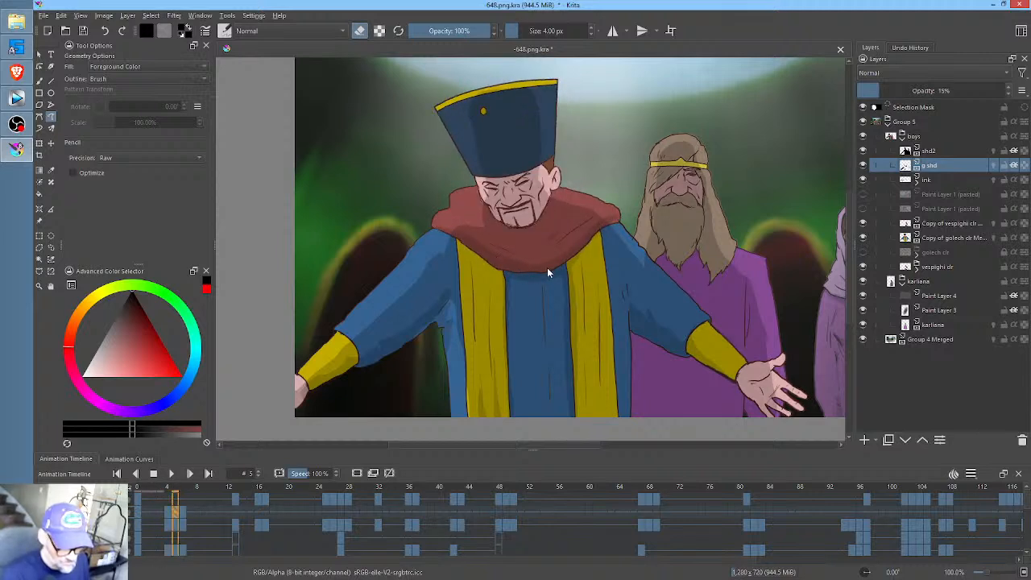
- Clear the hatted man's shading from the g shd layer at frame 13, over the bearded man's close-up
left_click_drag(174, 490, 237, 497)
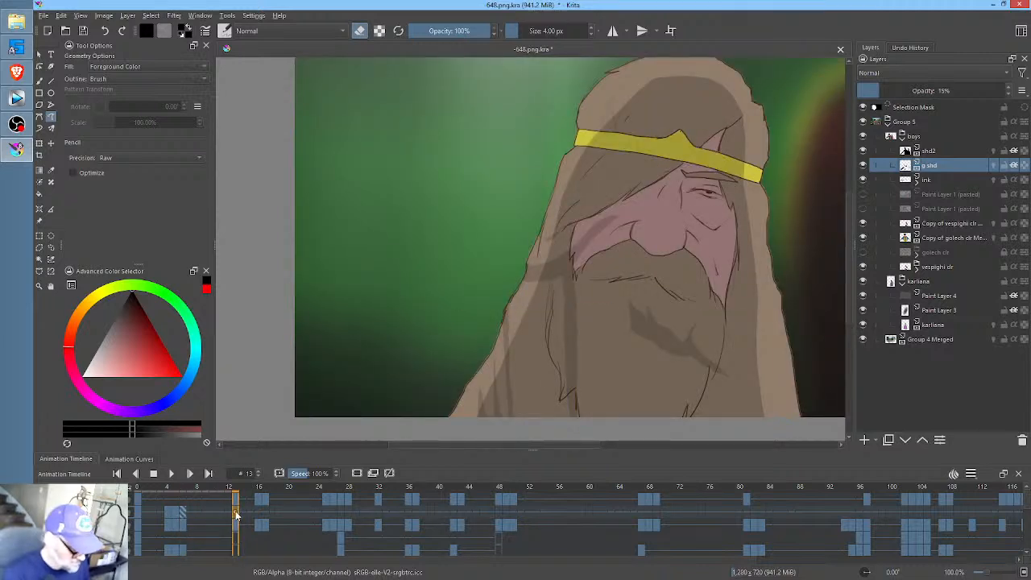
key("Delete")
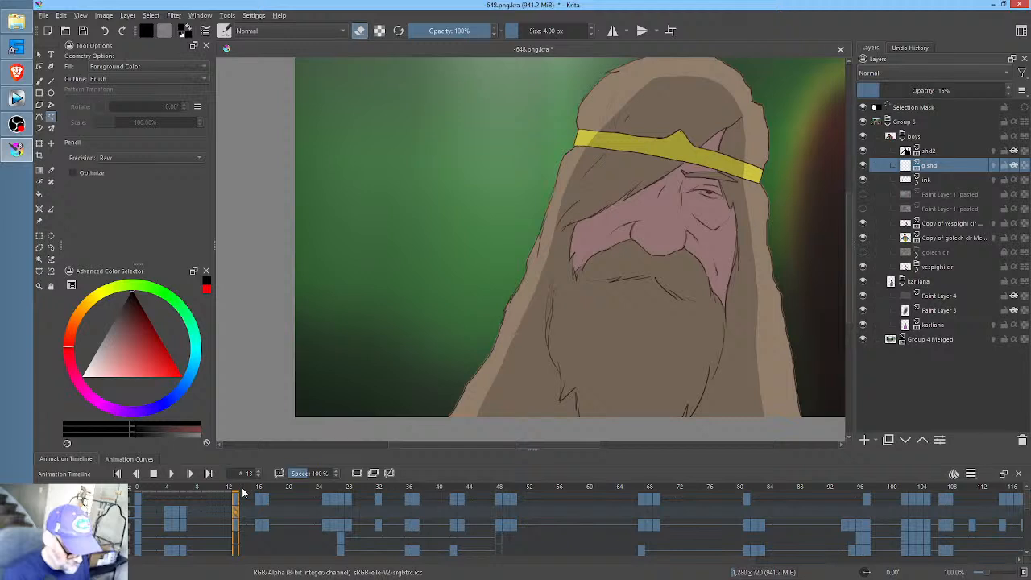
- Copy the g shd layer's frame 0 keyframe to frame 27
mouse_move(242, 493)
left_mouse_down()
mouse_move(380, 491)
mouse_move(330, 498)
mouse_move(343, 497)
left_mouse_up()
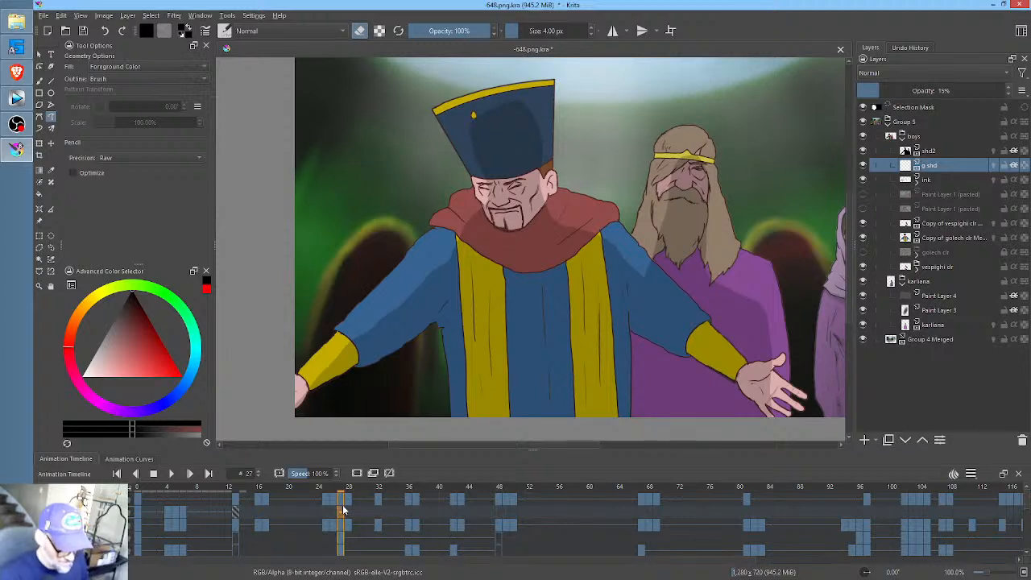
left_click(342, 508)
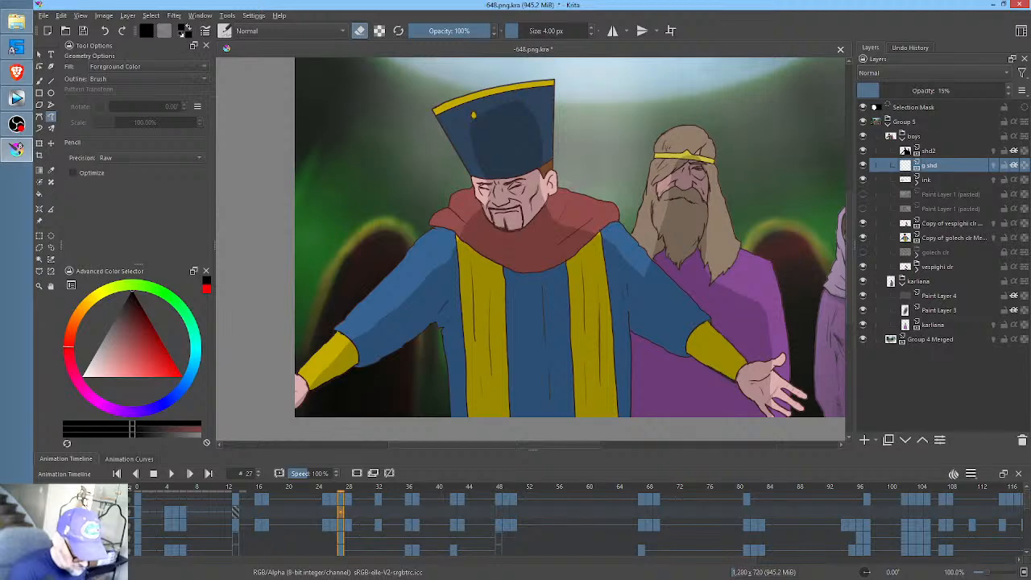
left_click(139, 511)
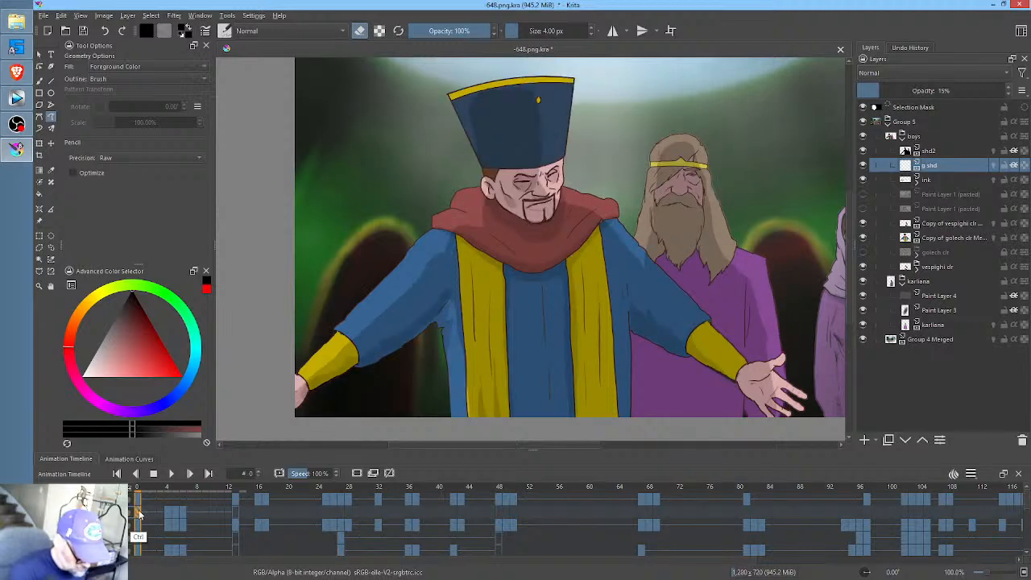
left_click_drag(142, 512, 348, 514)
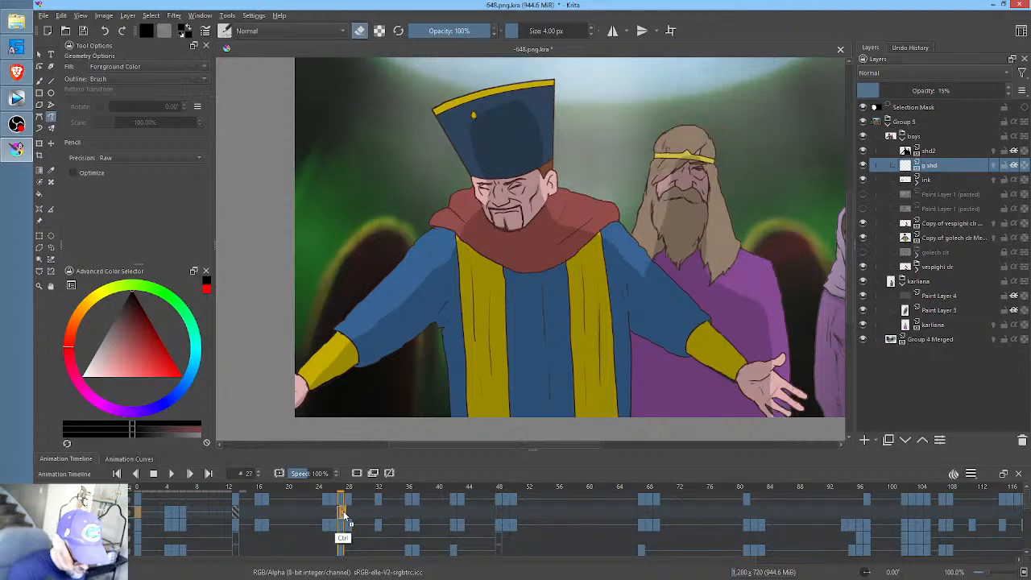
left_click(343, 511)
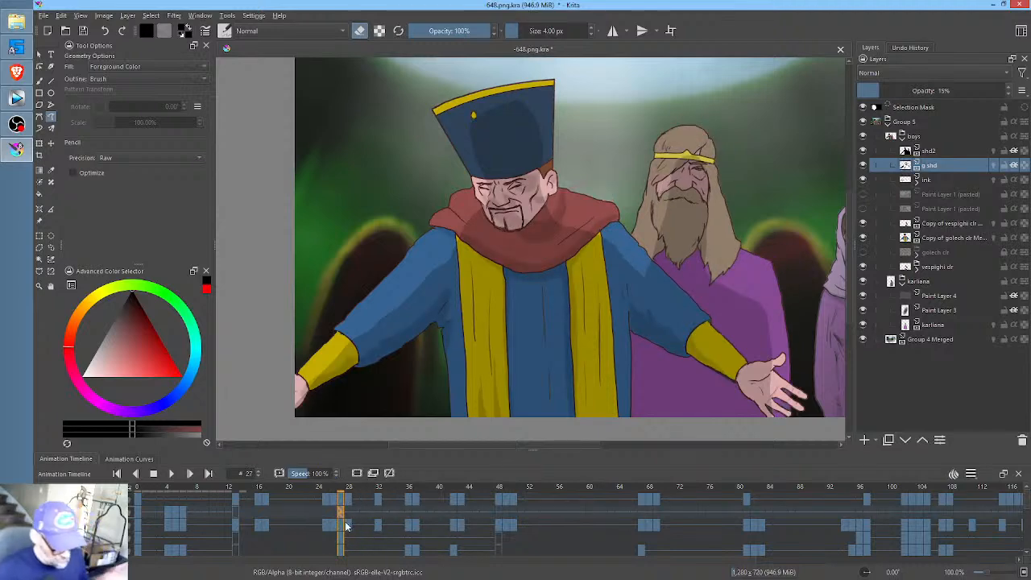
- Compare the hatted man's face and collar shading across frames 0, 4 and 5 at closer zoom
left_click(171, 512)
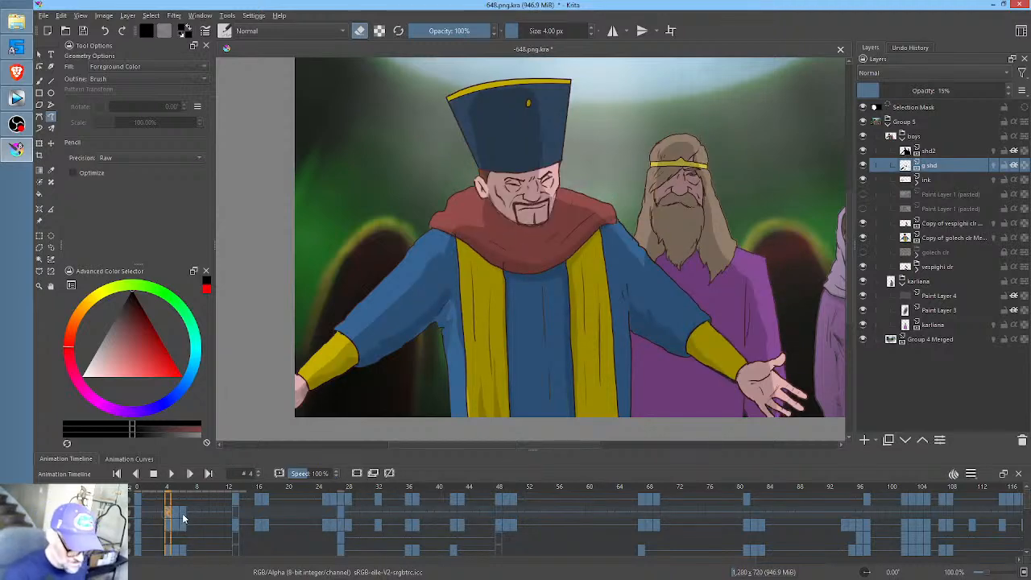
left_click_drag(561, 243, 649, 215)
left_click(139, 511)
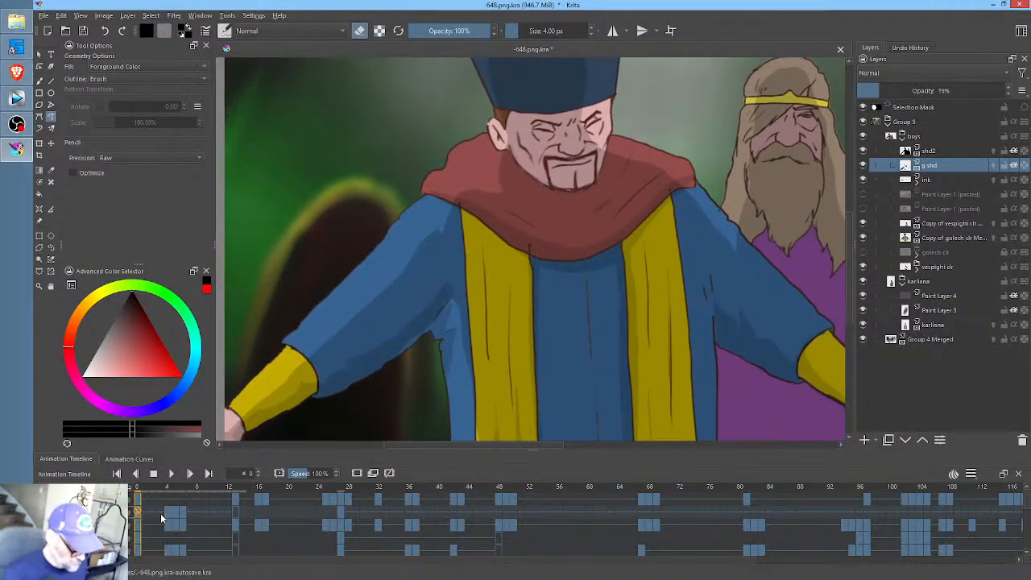
left_click(168, 513)
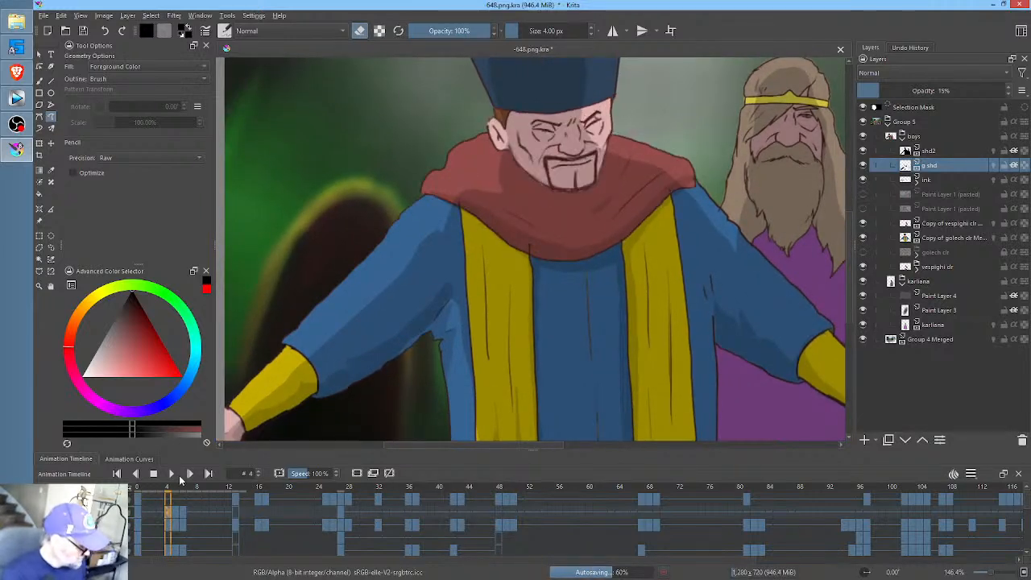
left_click(138, 511)
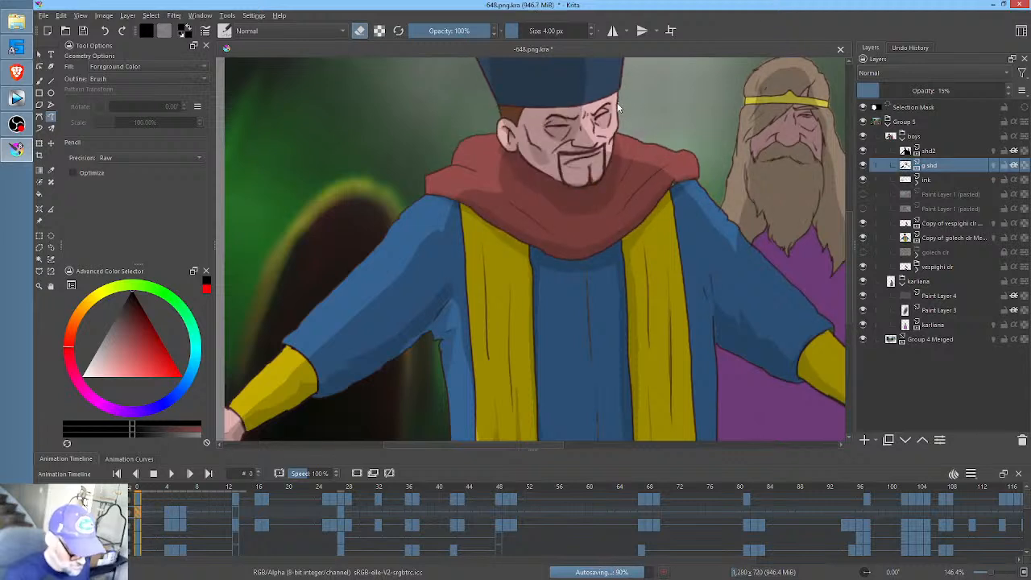
key("Right")
key("Right")
key("Right")
key("Right")
key("Right")
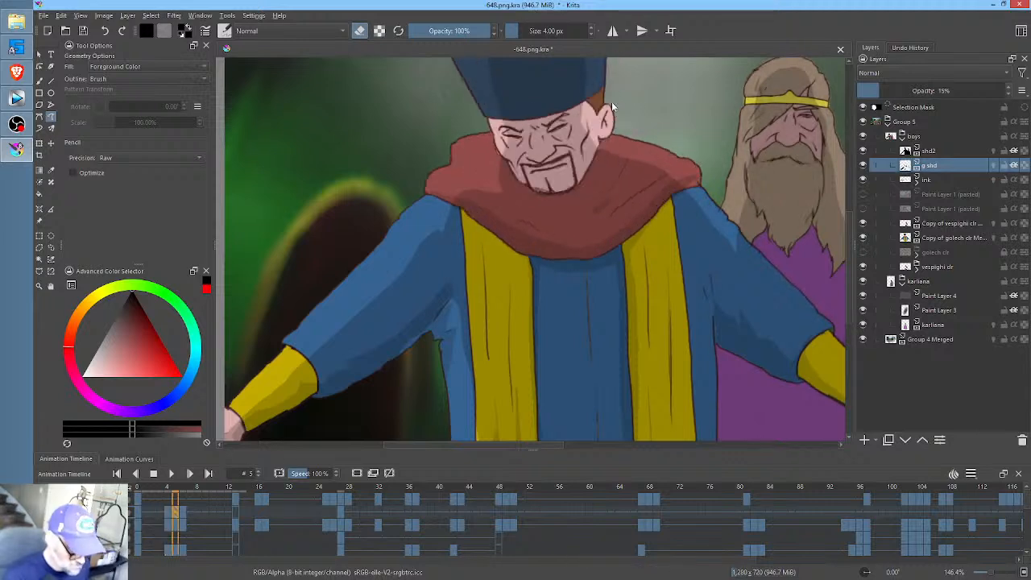
- Rework the hatted man's face shading around the brow, eyes, nose and cheek at frame 4 of the g shd layer
key("Left")
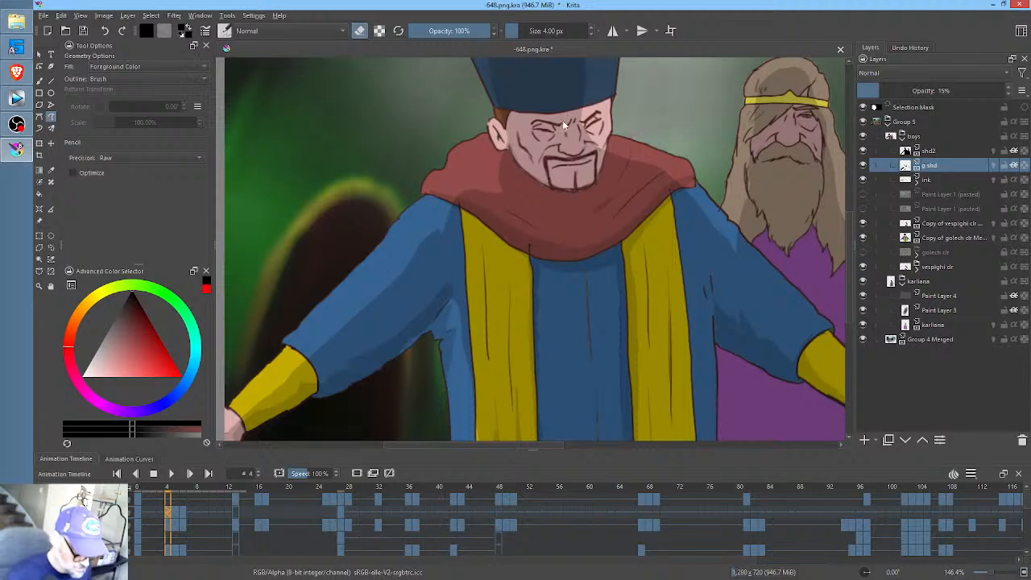
mouse_move(546, 123)
left_mouse_down()
mouse_move(539, 147)
mouse_move(564, 122)
left_mouse_up()
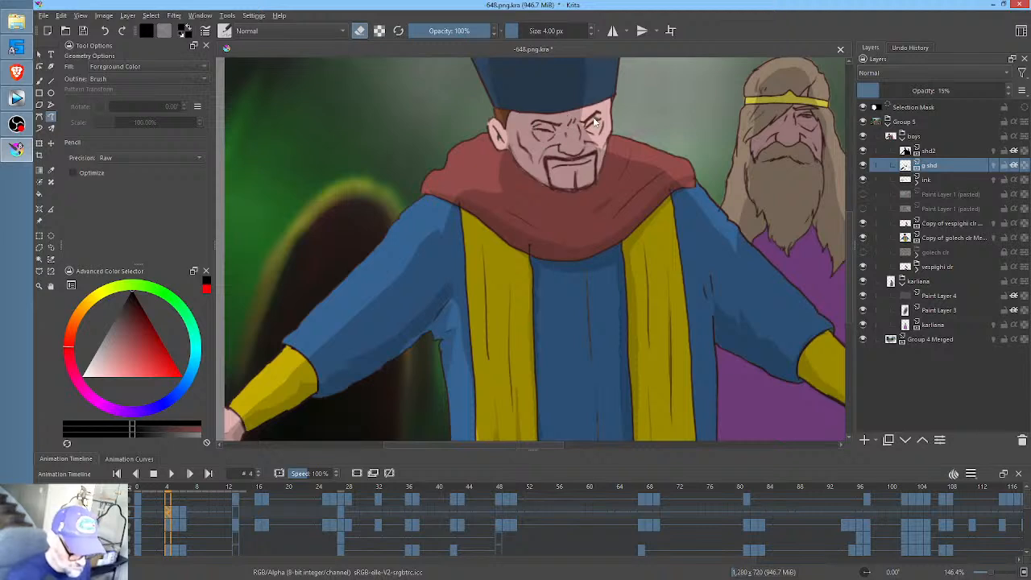
key("e")
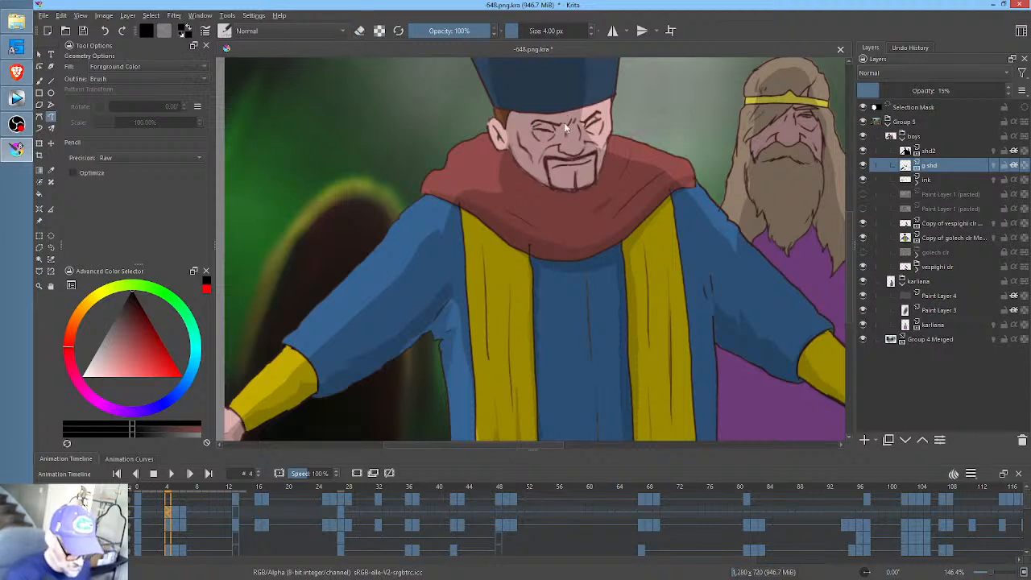
mouse_move(554, 125)
left_mouse_down()
mouse_move(533, 139)
mouse_move(556, 149)
mouse_move(564, 122)
mouse_move(590, 119)
mouse_move(596, 144)
mouse_move(608, 117)
mouse_move(586, 119)
mouse_move(576, 154)
mouse_move(558, 155)
mouse_move(565, 165)
mouse_move(587, 148)
left_mouse_up()
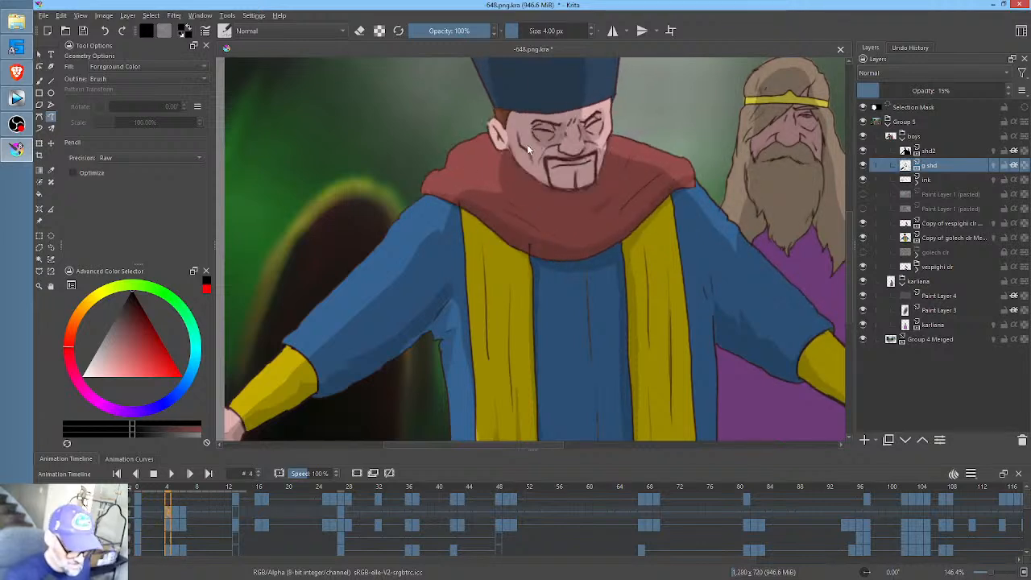
mouse_move(519, 149)
left_mouse_down()
mouse_move(534, 165)
mouse_move(521, 150)
left_mouse_up()
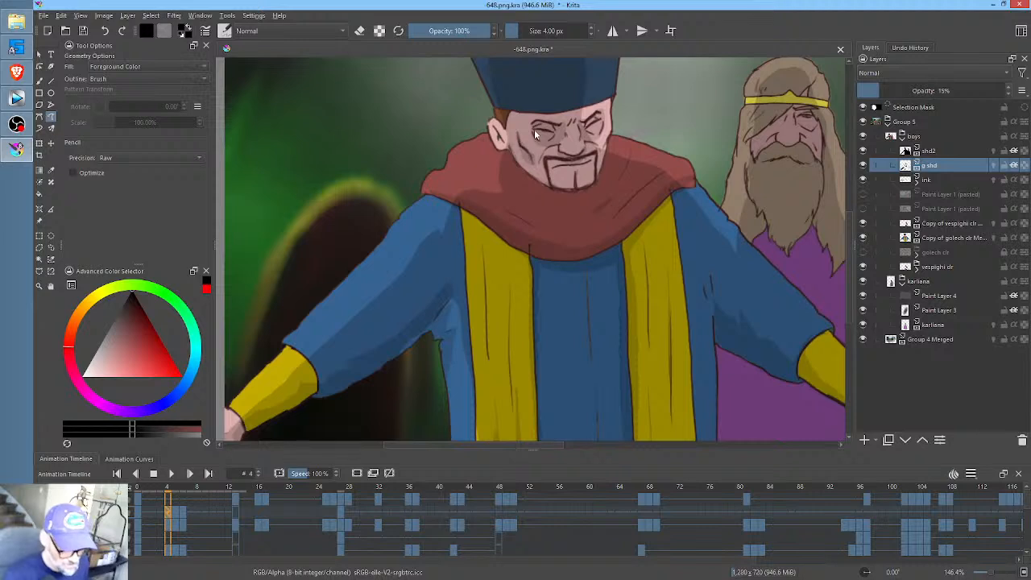
- Paint the shadow the hatted man's jaw casts on the red collar at frame 4, using frame 0 as reference
key("Down")
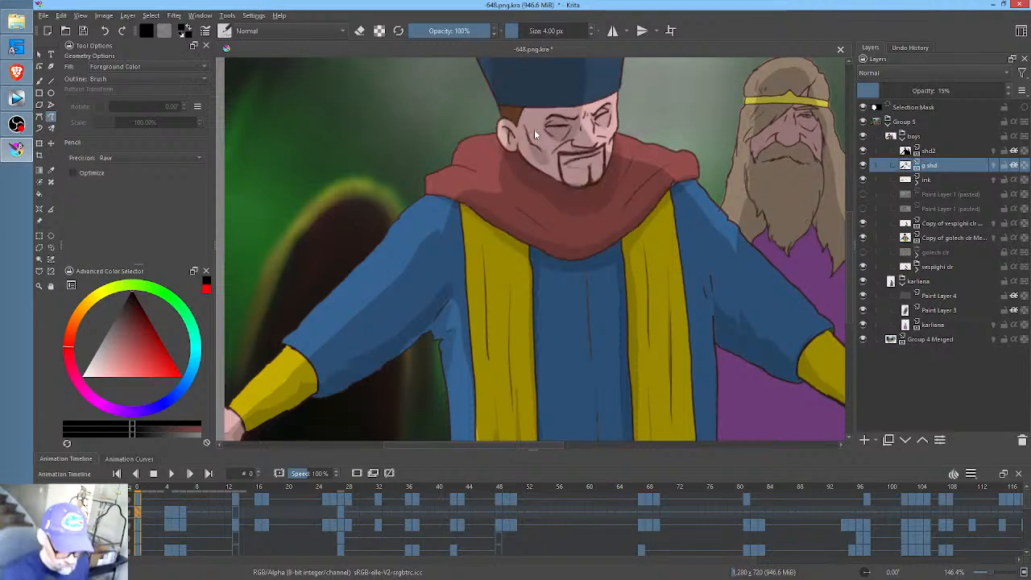
key("Up")
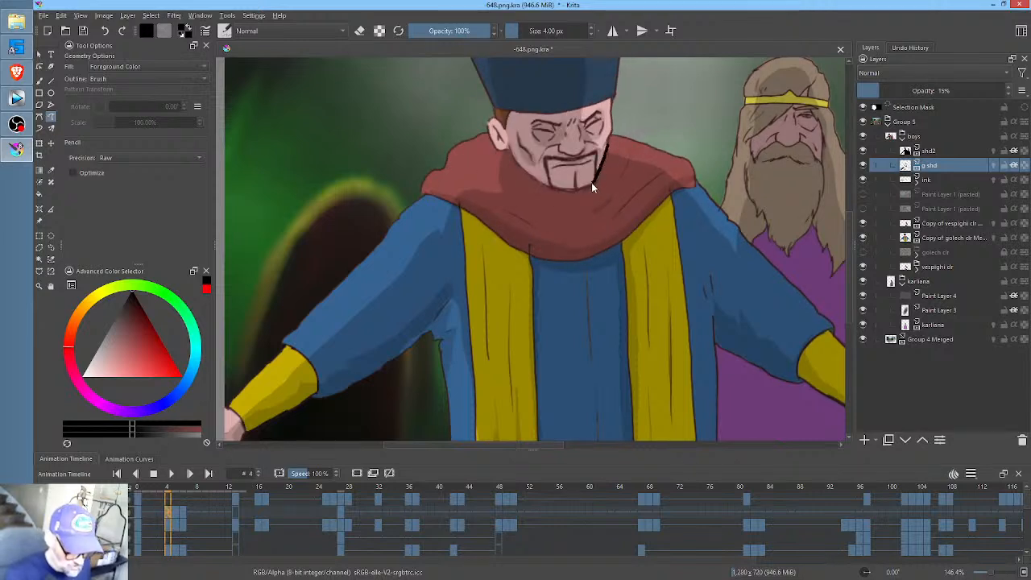
left_click_drag(522, 163, 506, 145)
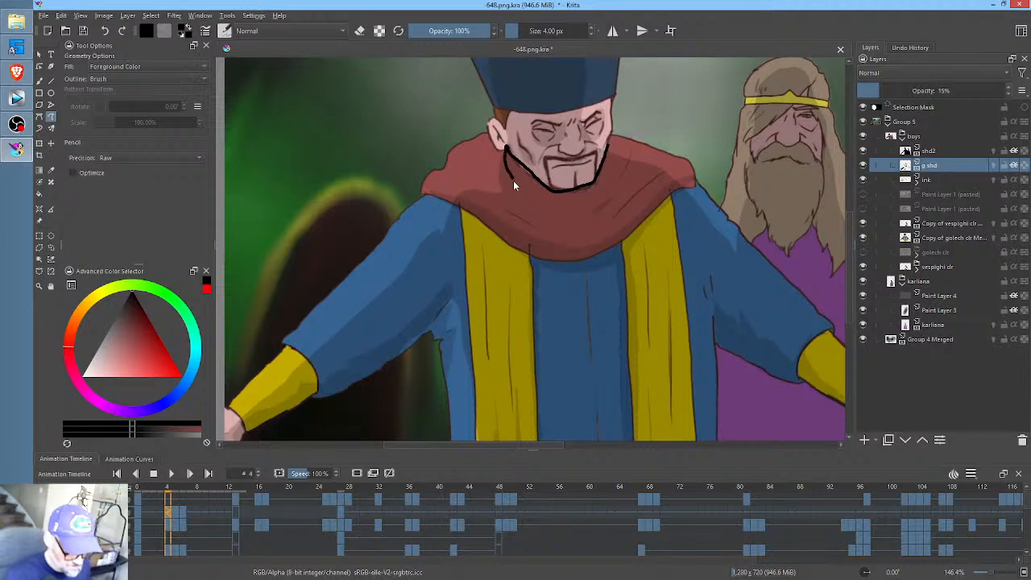
key("ctrl+z")
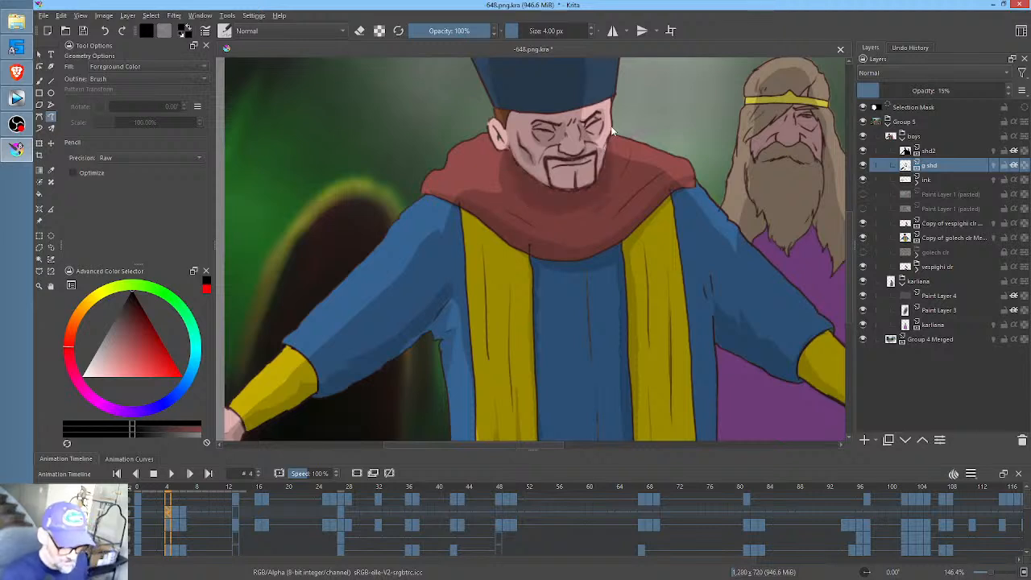
key("Down")
key("Up")
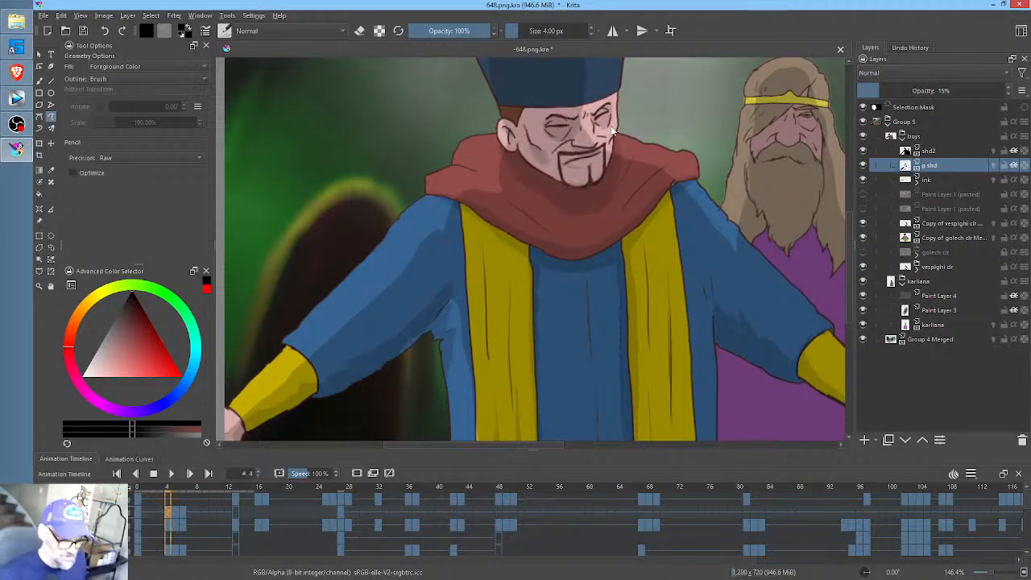
- Shade the lower edge of the red collar from shoulder to shoulder at frame 4, checking it against frame 0
key("Down")
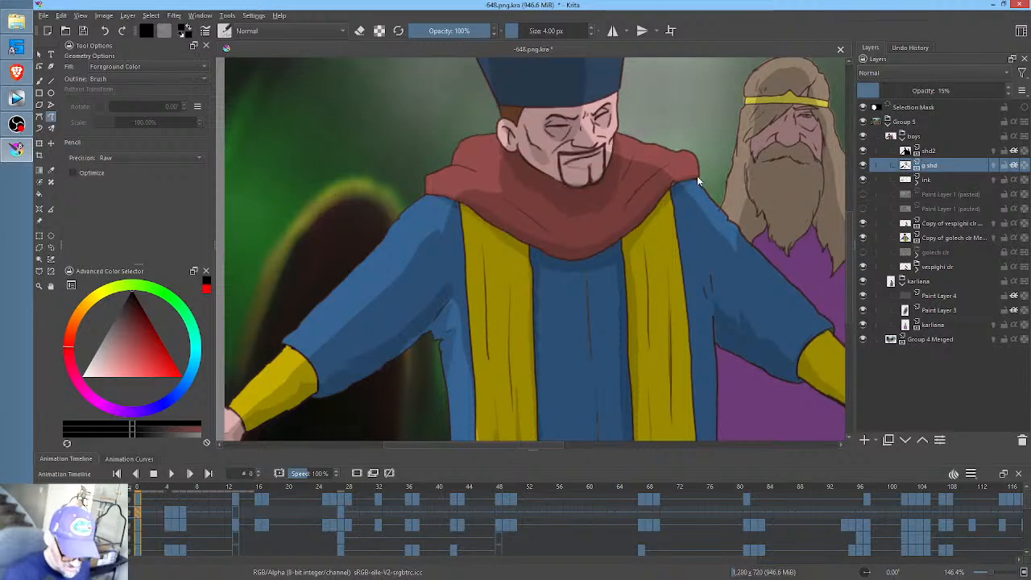
key("Up")
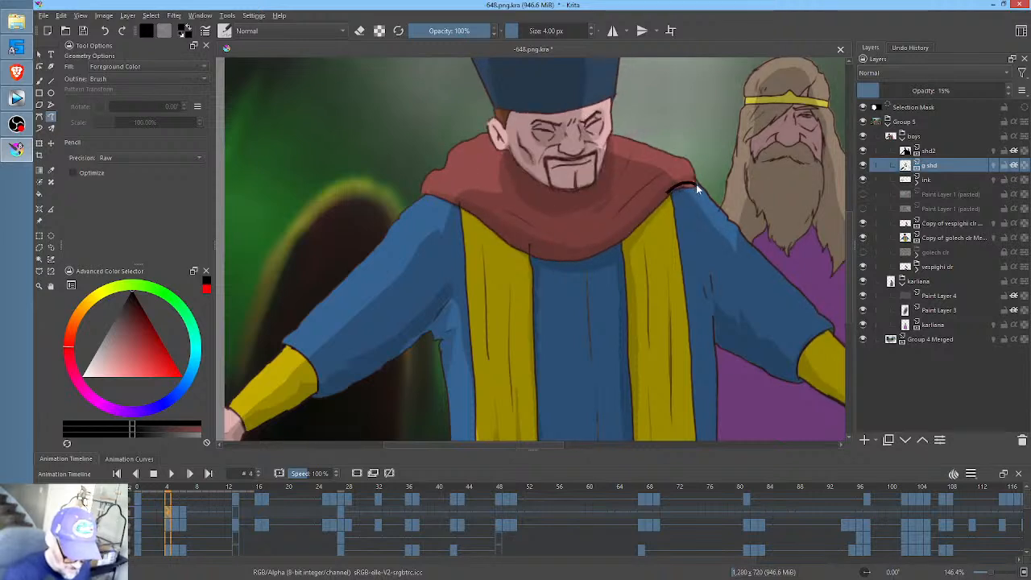
left_click_drag(696, 183, 640, 241)
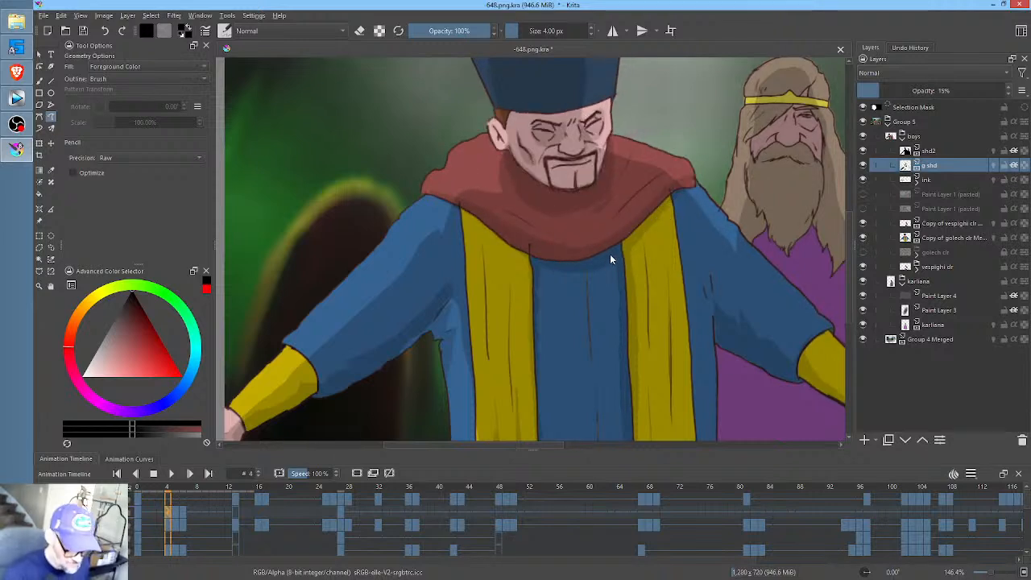
left_click_drag(526, 256, 479, 231)
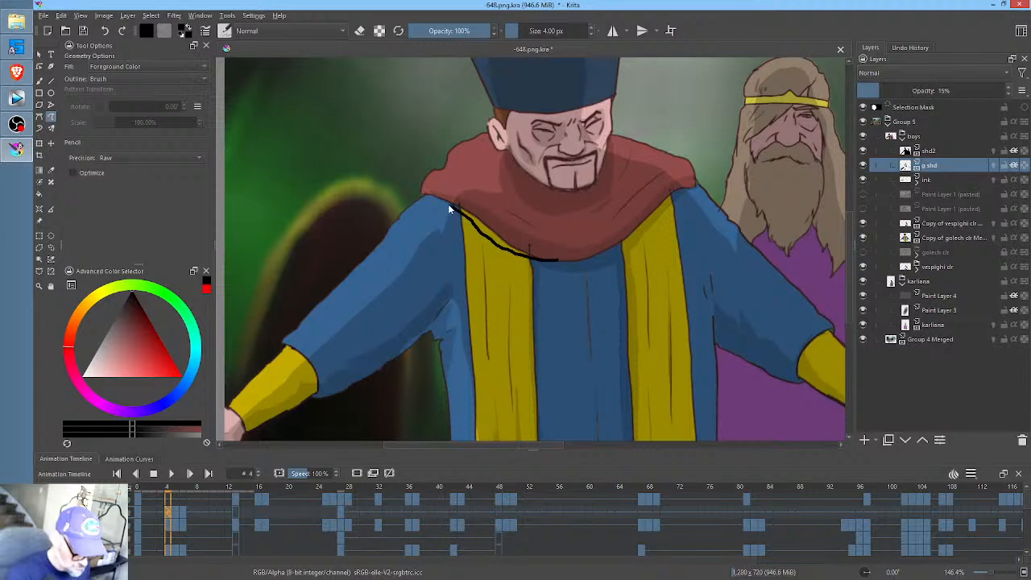
left_click_drag(445, 195, 519, 227)
key("alt+Left")
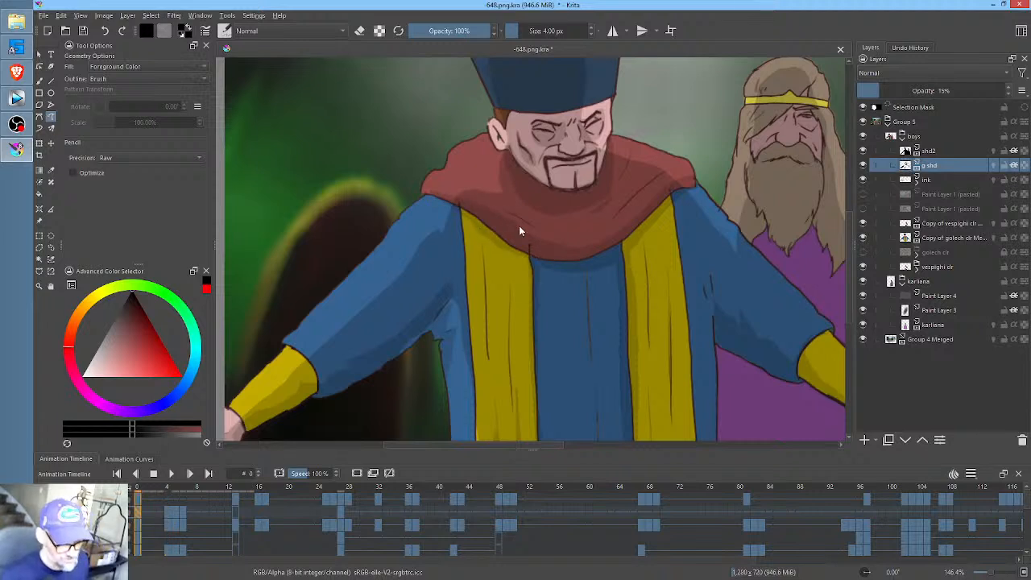
key("alt+Right")
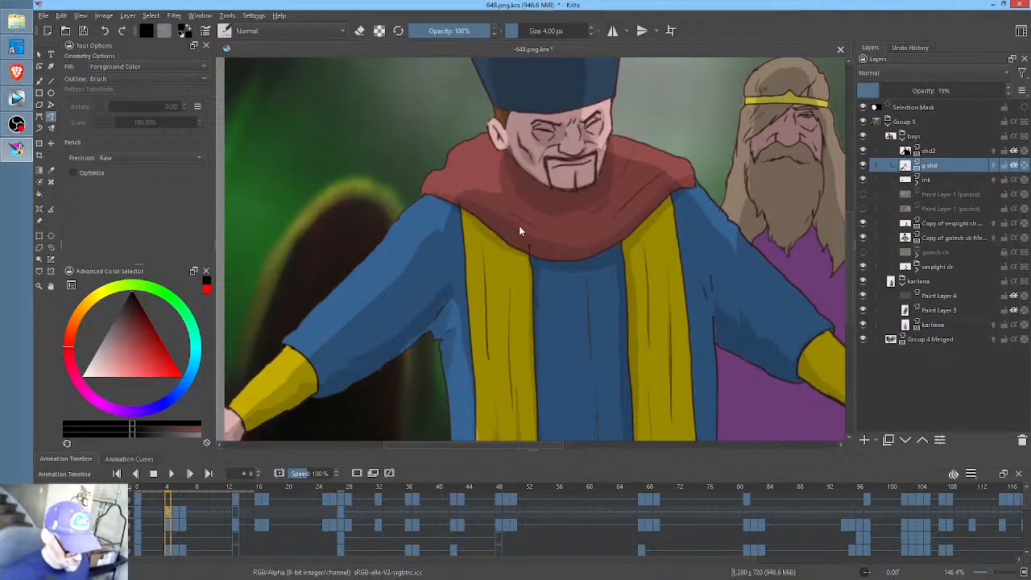
- Shade the lower edge of the red collar near the shoulder beside the bearded man at frame 5
key("alt+Right")
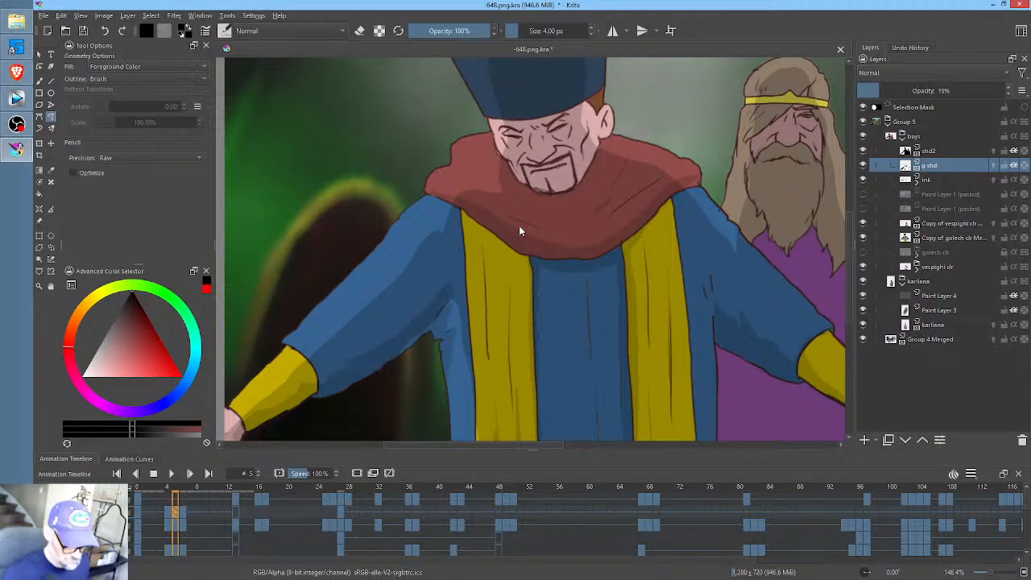
left_click_drag(594, 217, 623, 240)
key("alt+Left")
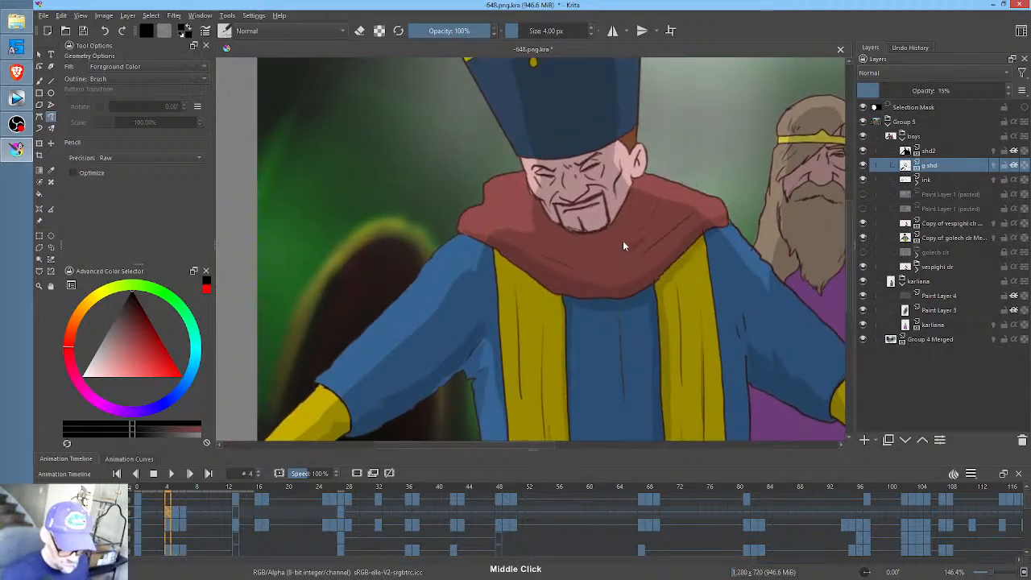
key("alt+Right")
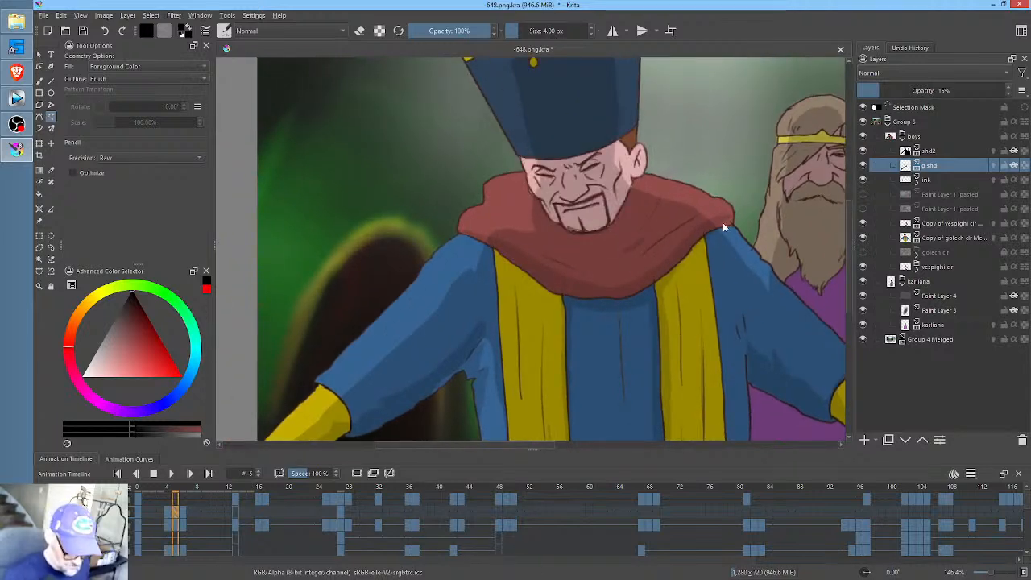
left_click_drag(735, 222, 727, 230)
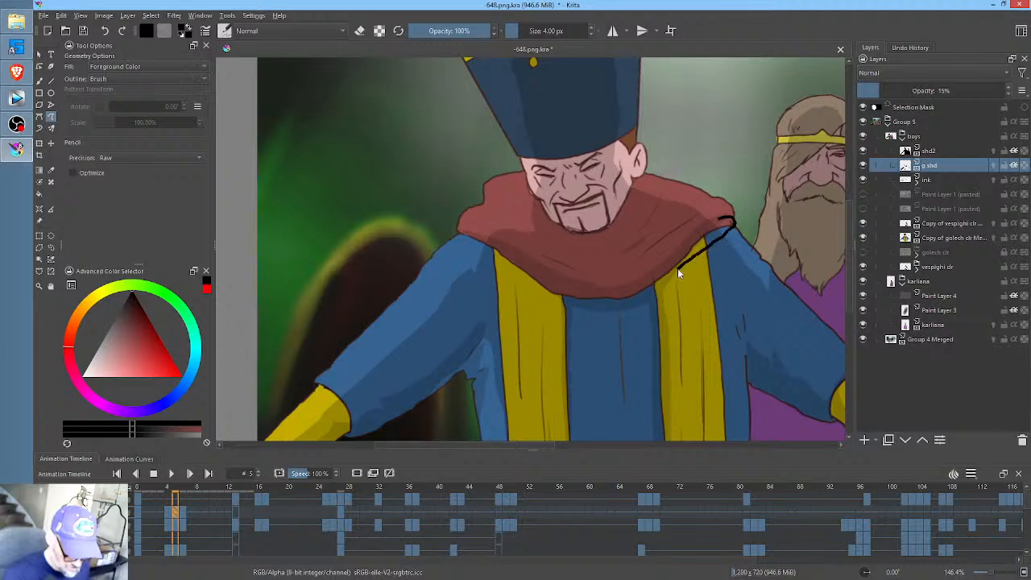
key("ctrl+z")
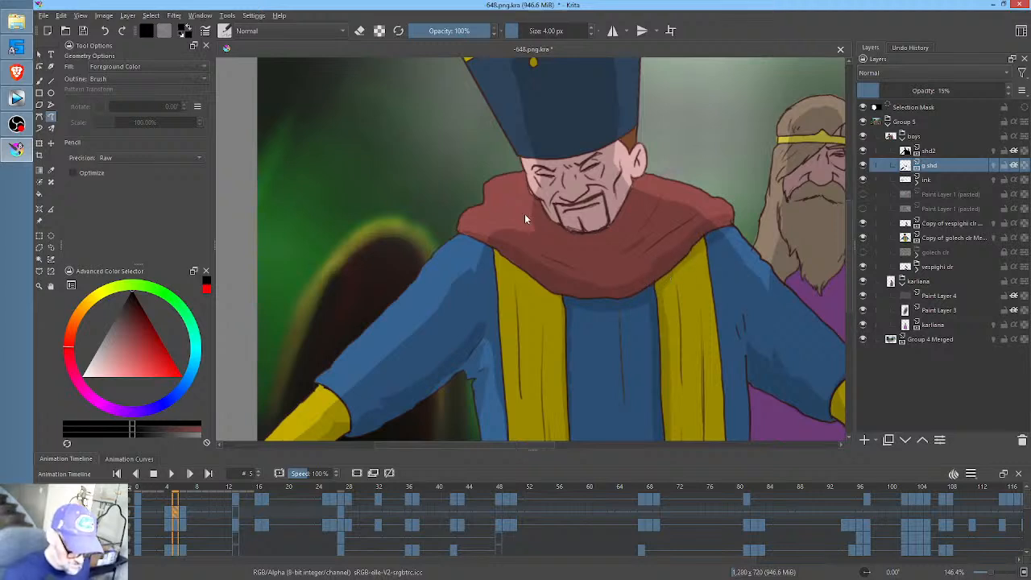
key("ctrl+z")
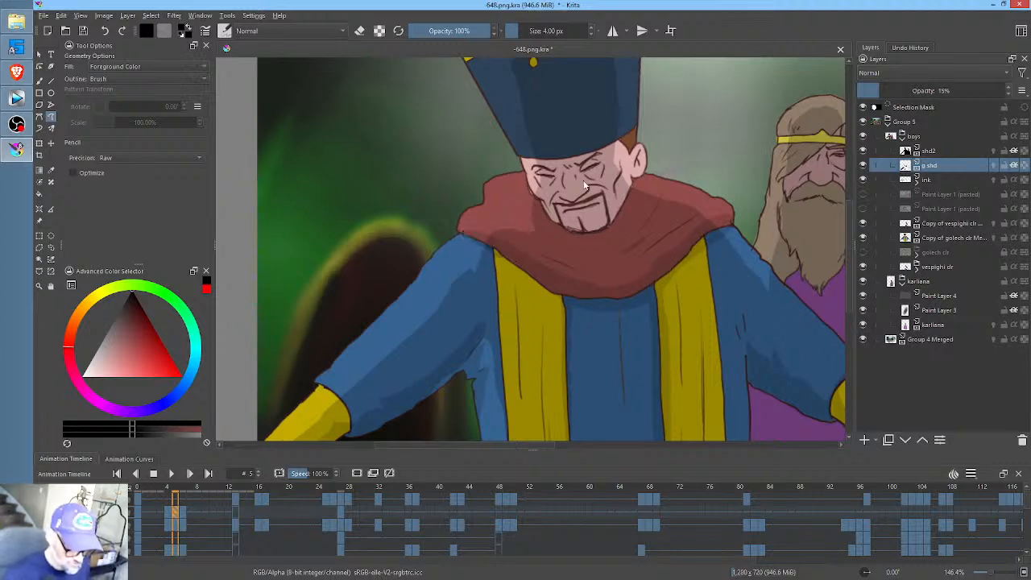
- Paint shading around the hatted man's eyes, nose and cheeks at frame 5
left_click_drag(560, 198, 577, 209)
key("ctrl+z")
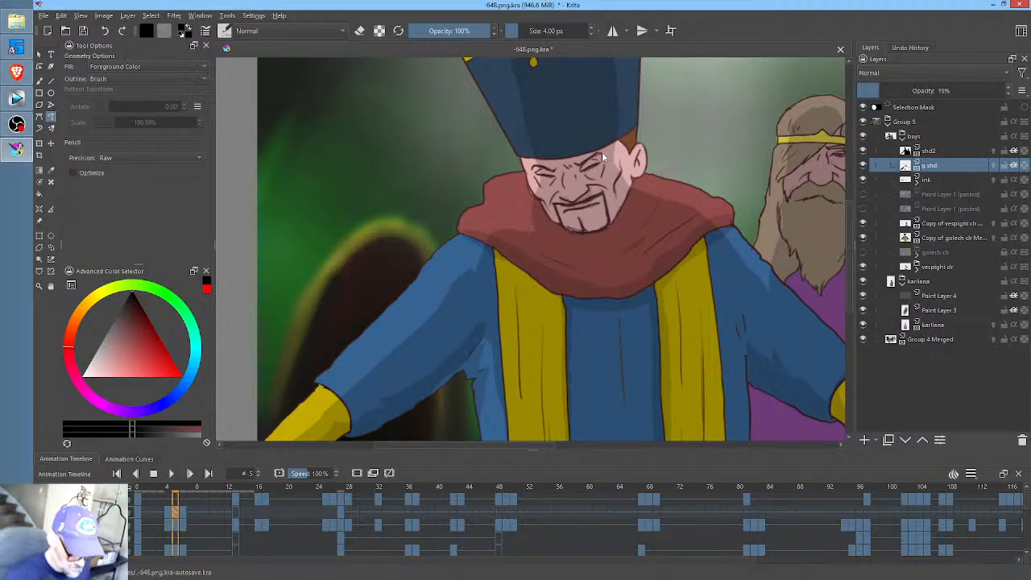
mouse_move(602, 152)
left_mouse_down()
mouse_move(581, 179)
mouse_move(607, 182)
mouse_move(611, 174)
mouse_move(539, 193)
left_mouse_up()
key("ctrl+z")
key("ctrl+z")
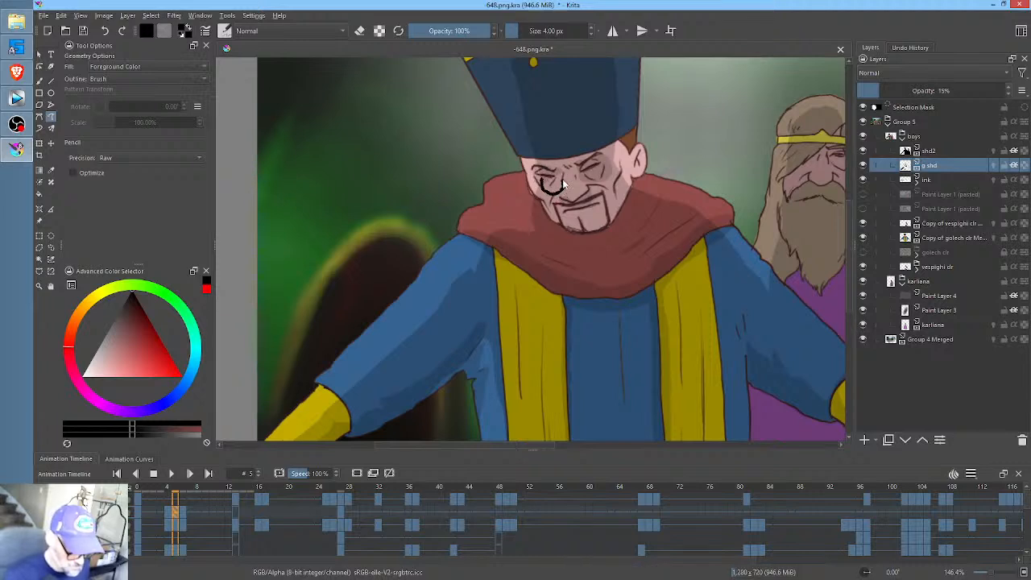
key("ctrl+z")
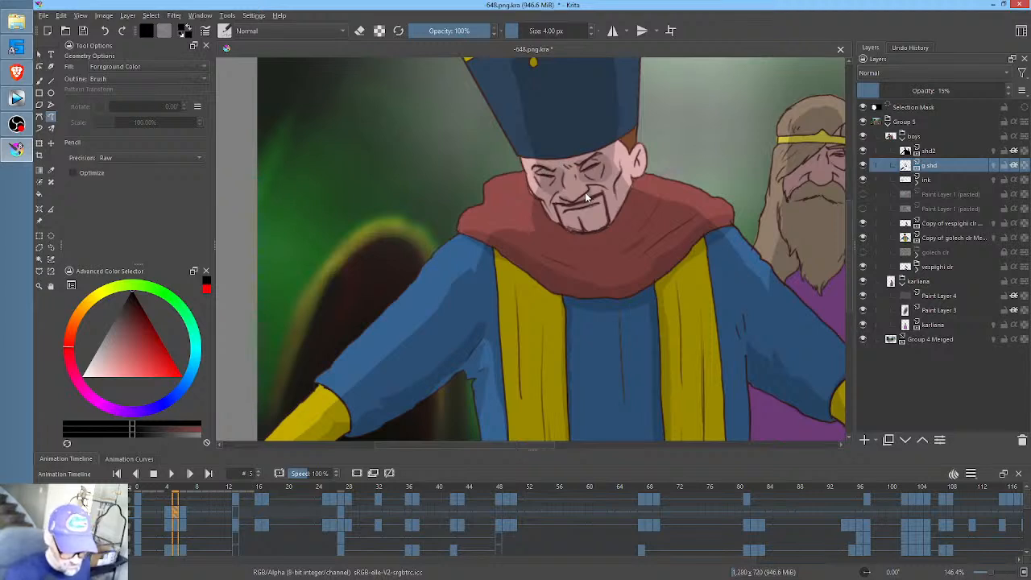
- Shade the hatted man's moustache area and paint the jaw's curved shadow on the collar at frame 5
left_click_drag(579, 200, 565, 207)
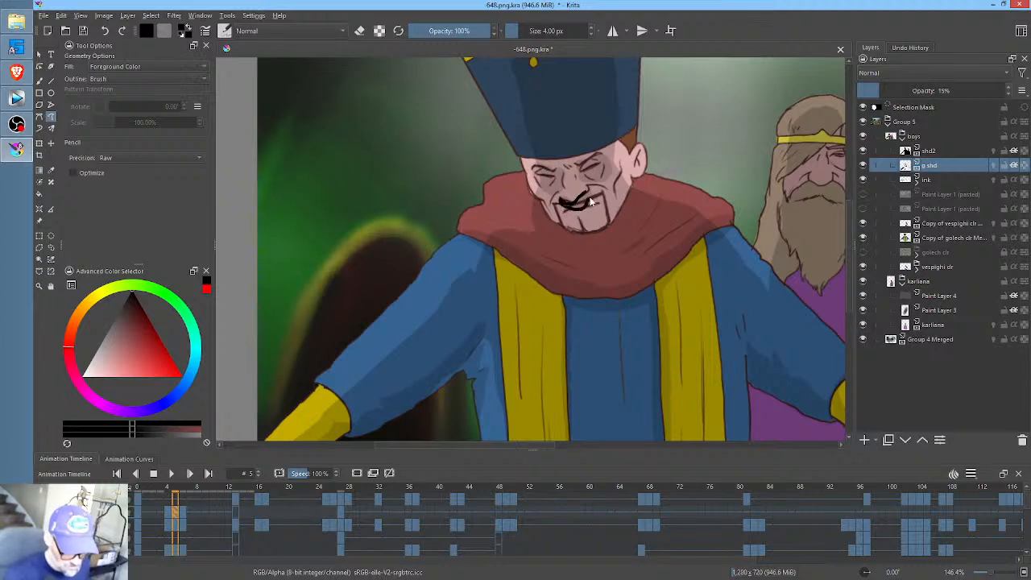
key("ctrl+z")
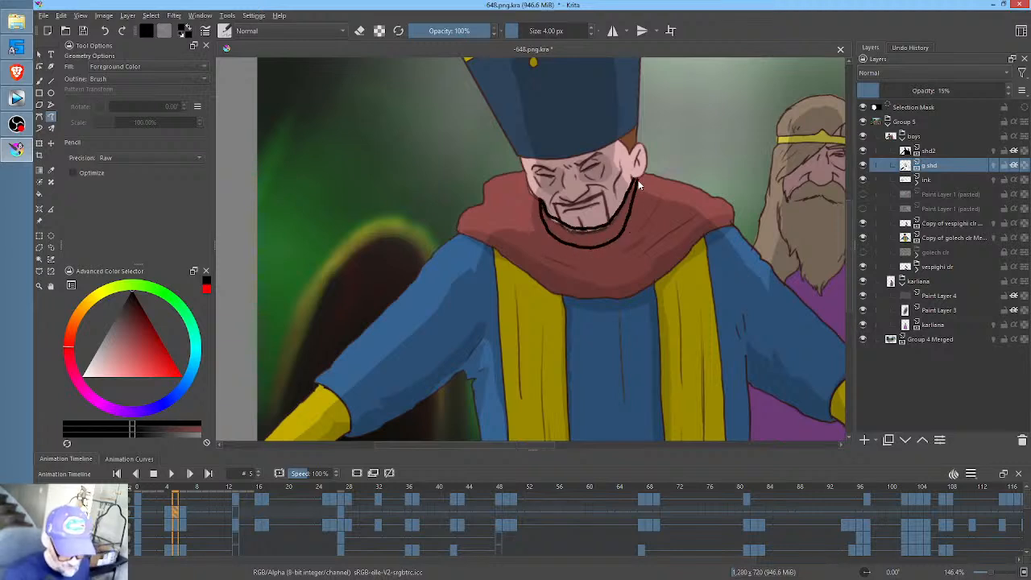
key("ctrl+z")
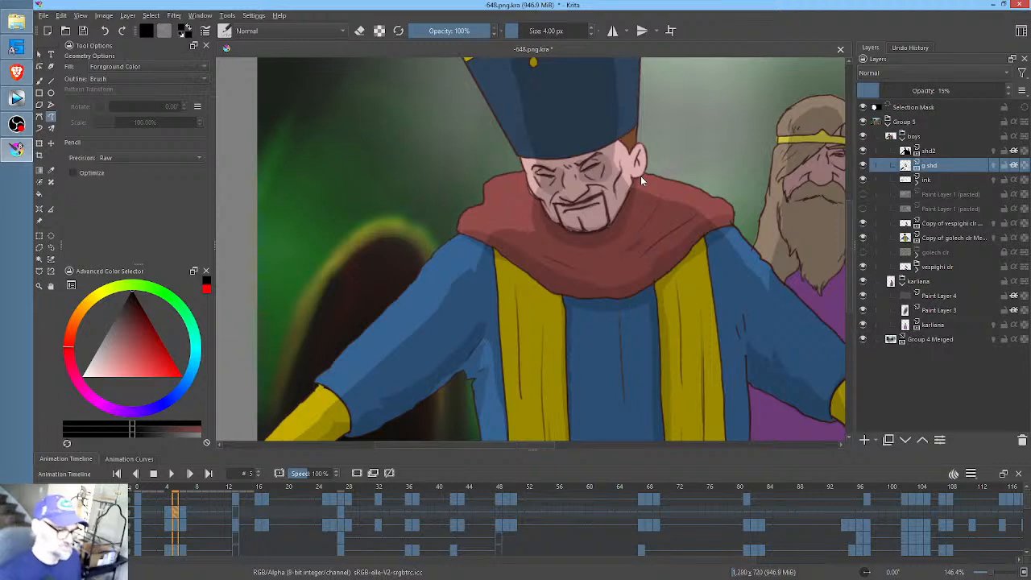
- Add small fold shadows to the red collar beside the chin at frames 5, 4 and 0, comparing the frames
left_click_drag(497, 202, 527, 228)
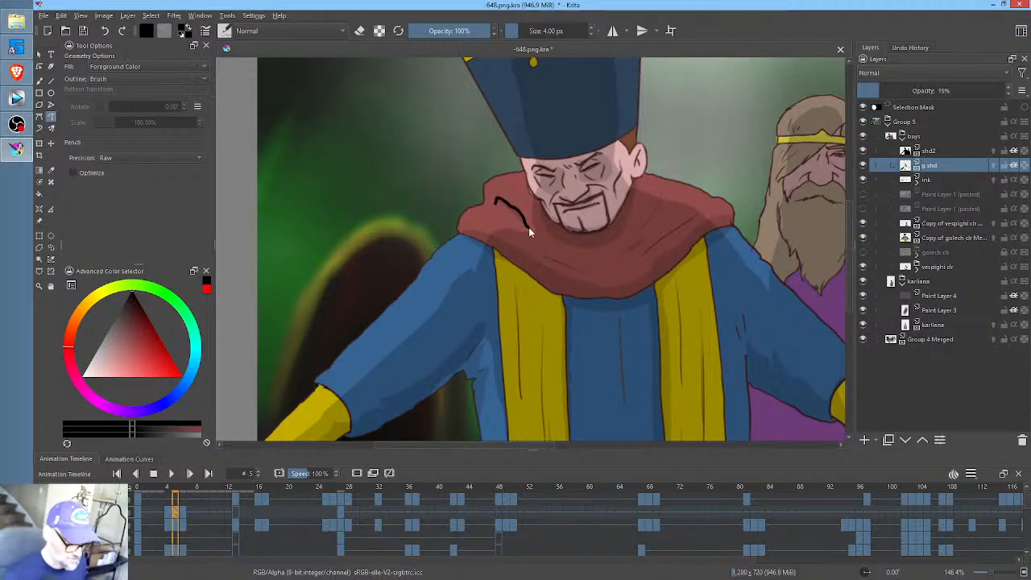
key("Left")
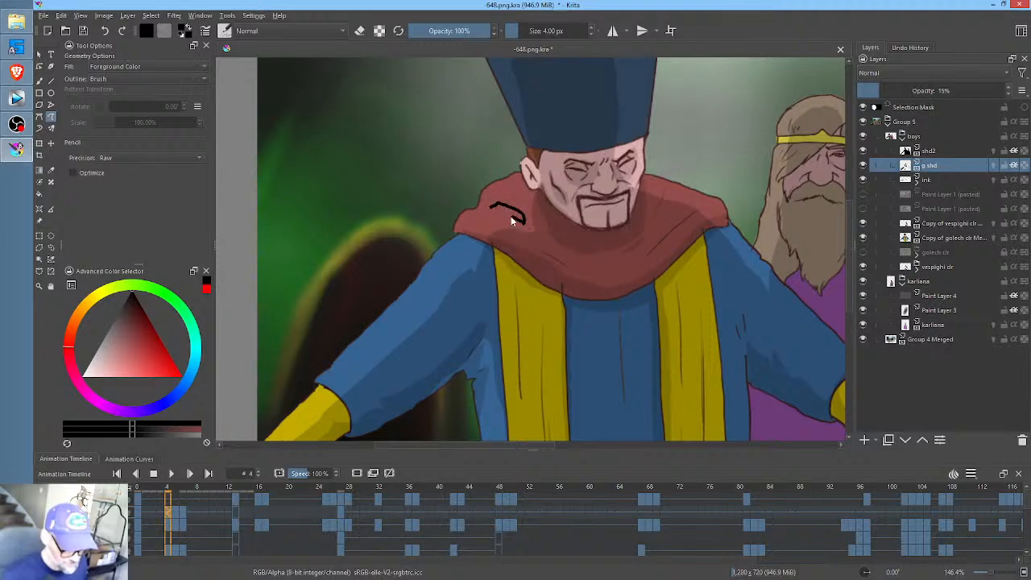
key("Left")
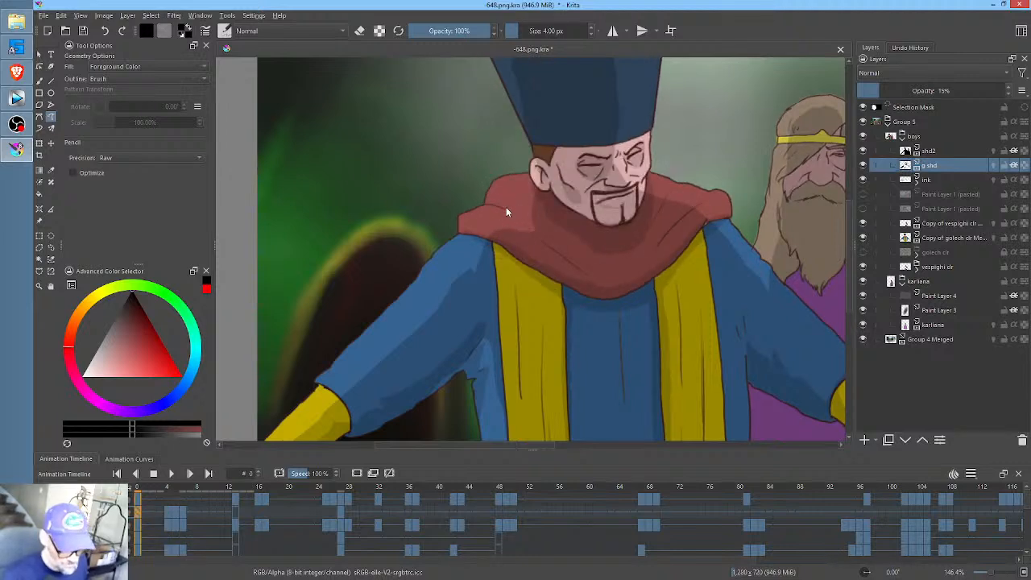
left_click_drag(529, 221, 552, 224)
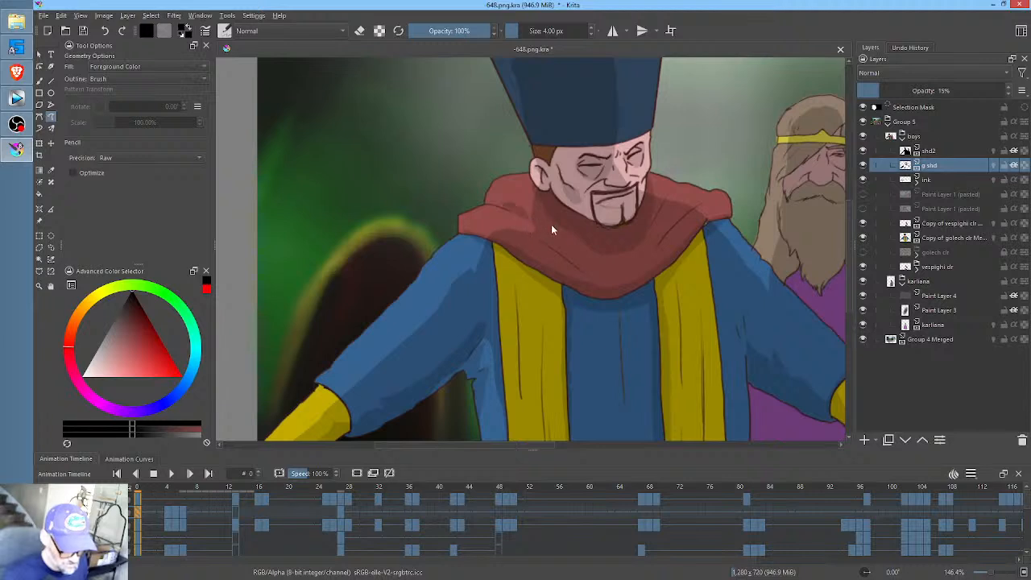
key("Right")
key("Left")
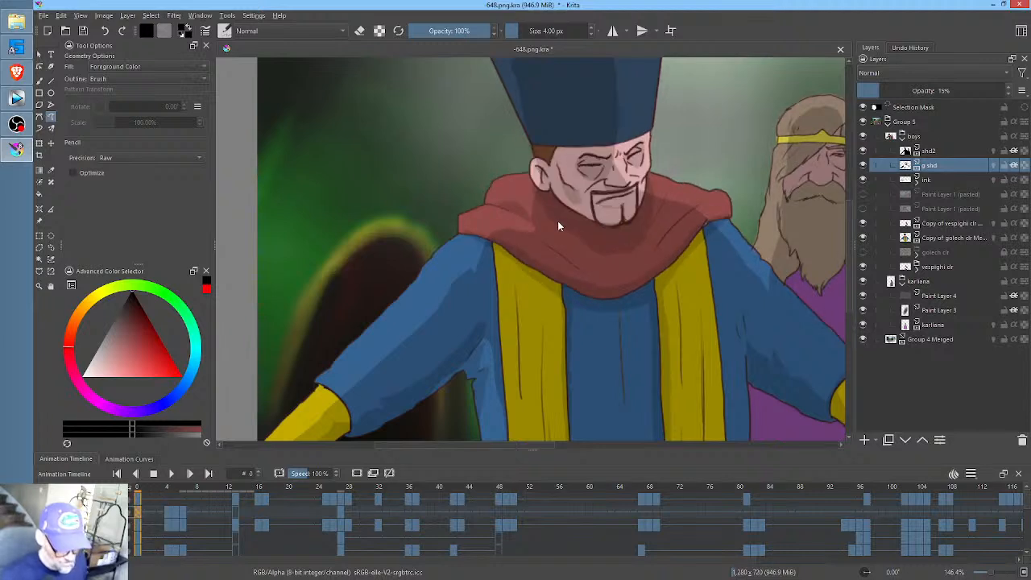
key("Right")
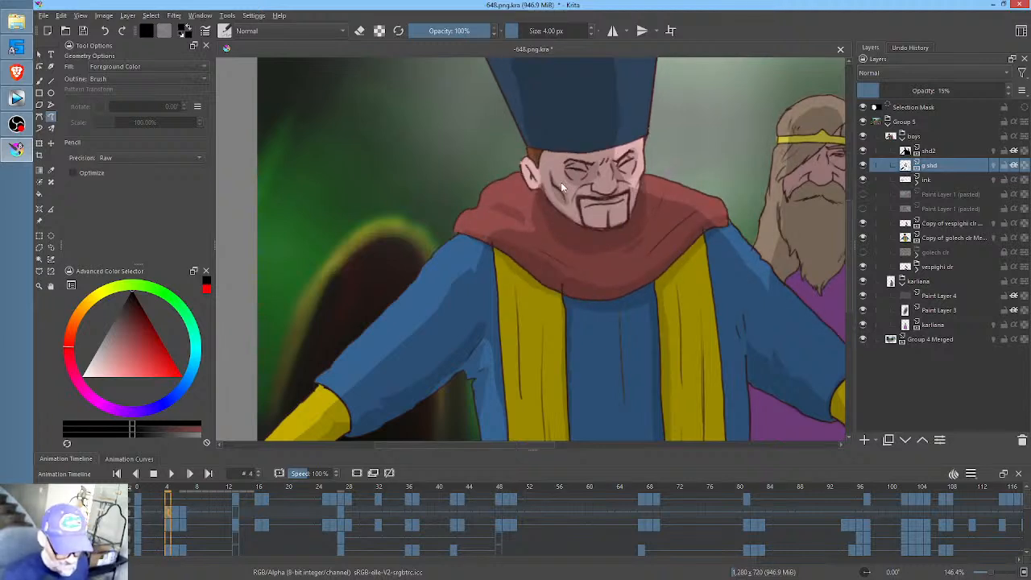
key("Right")
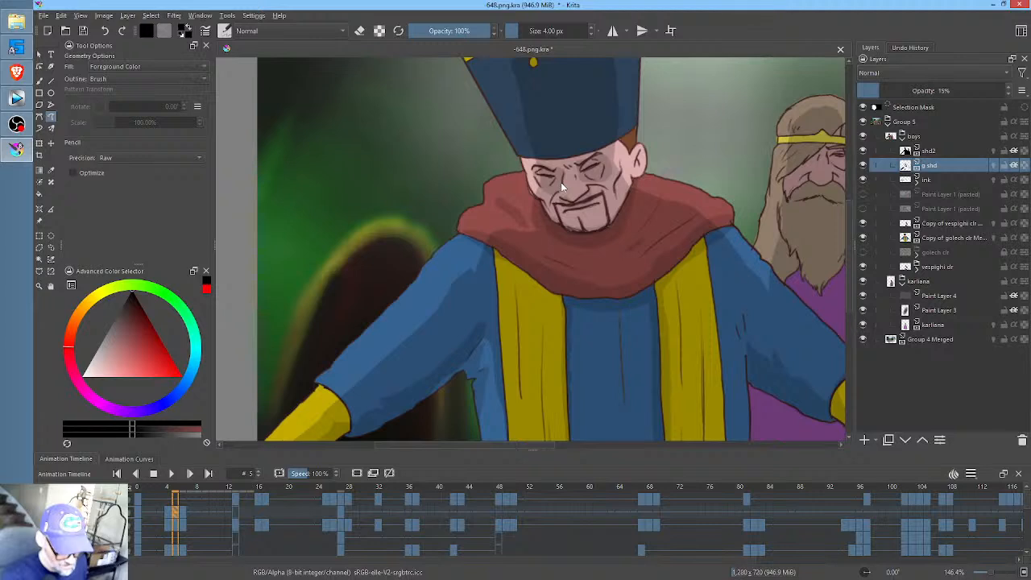
- At frame 6, paint fold shadows on the red collar and shading on the hatted man's cheek and around his eye
key("Right")
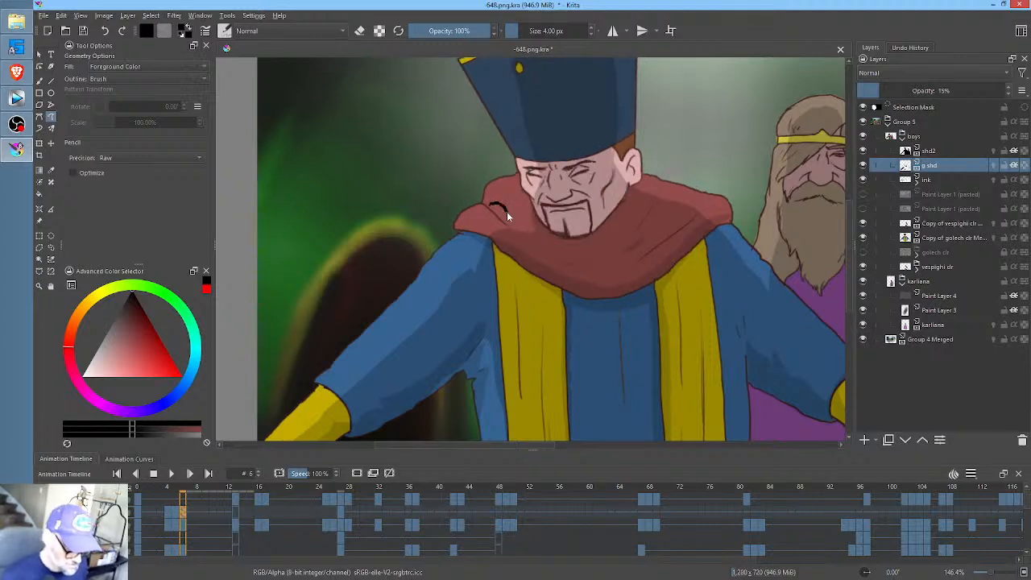
key("ctrl+z")
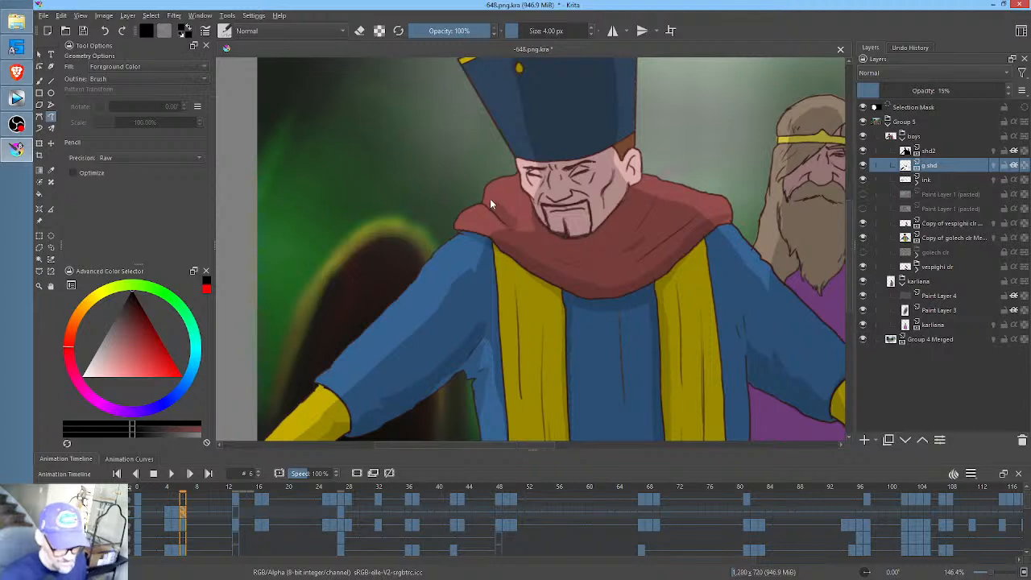
key("ctrl+z")
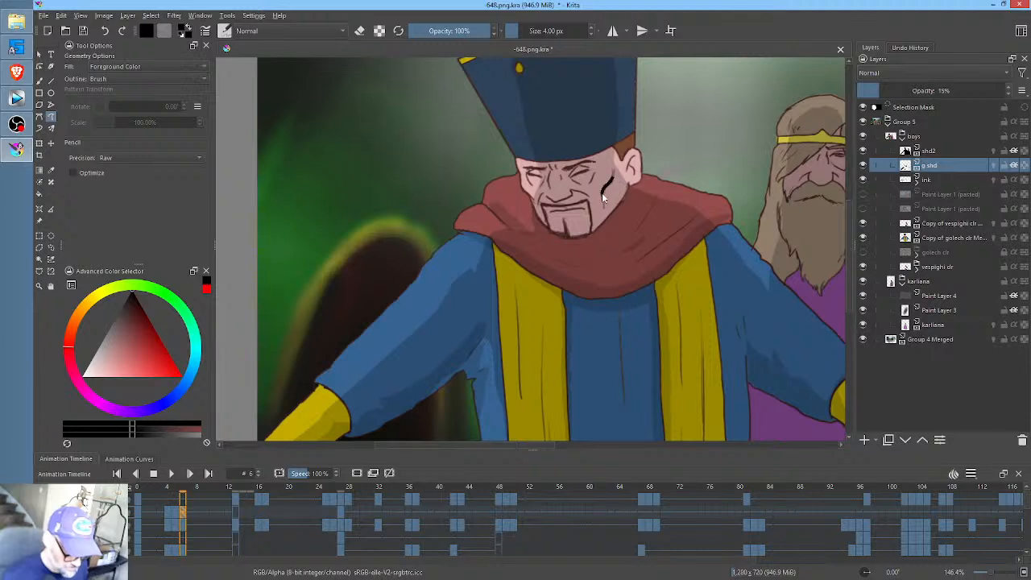
key("ctrl+z")
left_click_drag(585, 161, 562, 176)
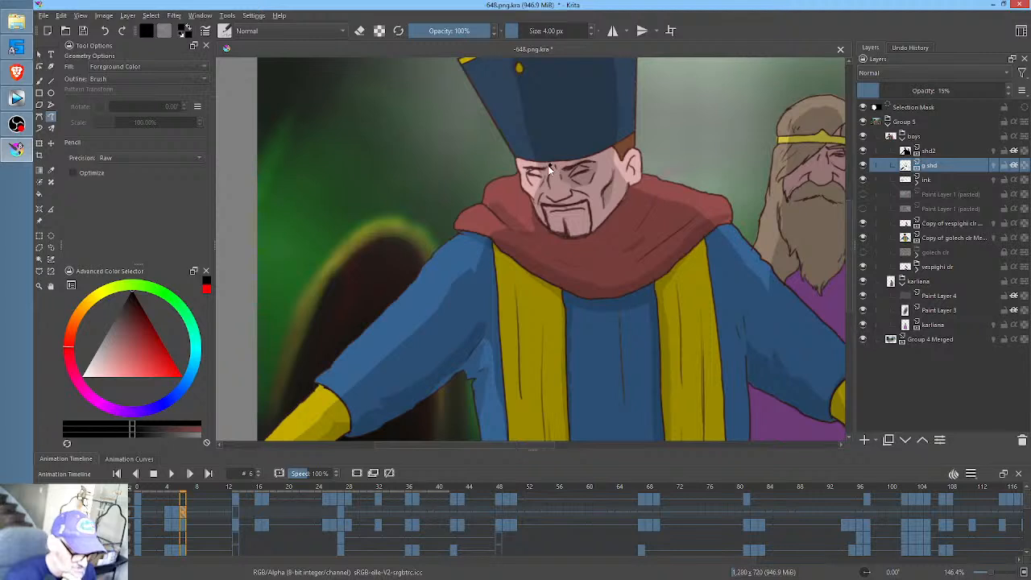
- Shade the hatted man's brow and moustache area and paint the jaw's curved shadow on the collar at frame 6
mouse_move(548, 165)
left_mouse_down()
mouse_move(528, 170)
mouse_move(538, 195)
mouse_move(551, 165)
left_mouse_up()
left_click_drag(558, 205, 551, 209)
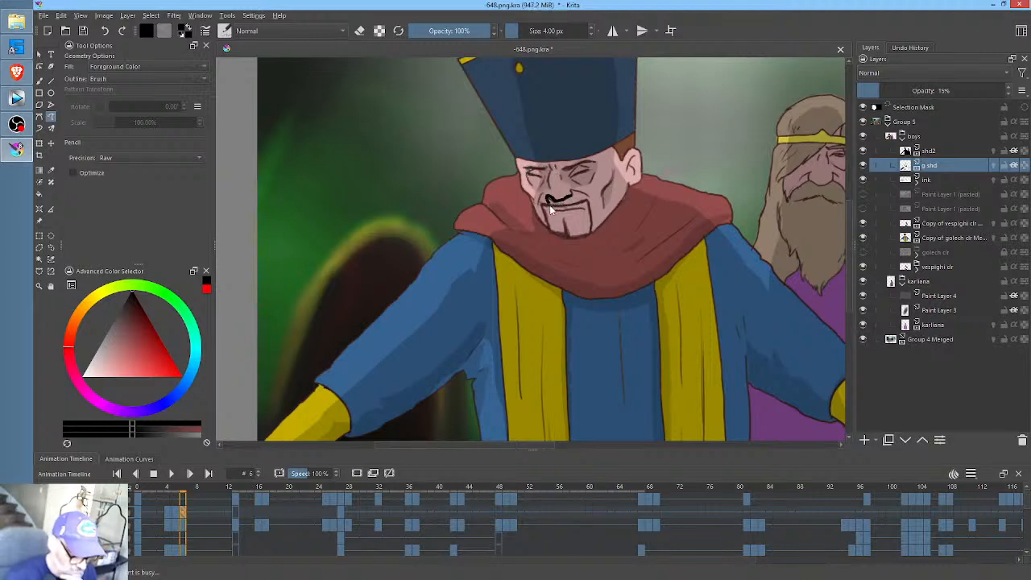
mouse_move(615, 157)
left_mouse_down()
mouse_move(641, 163)
mouse_move(590, 233)
mouse_move(535, 215)
left_mouse_up()
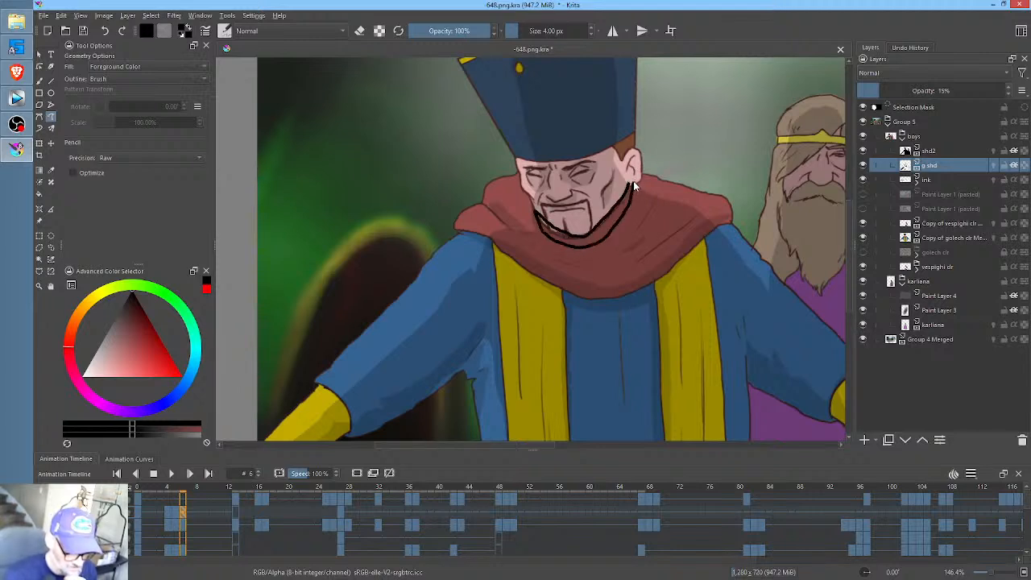
key("ctrl+z")
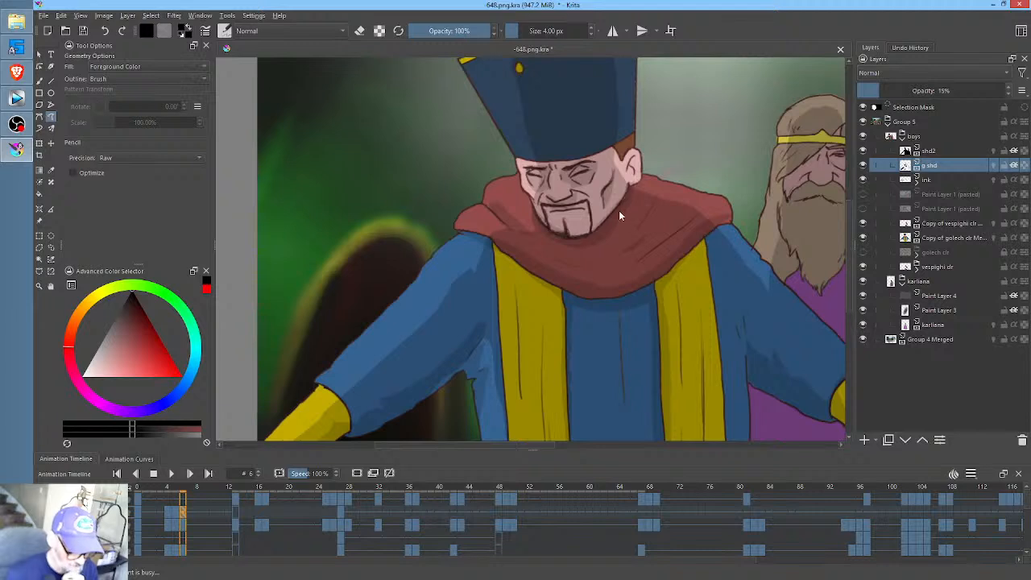
middle_click(619, 211)
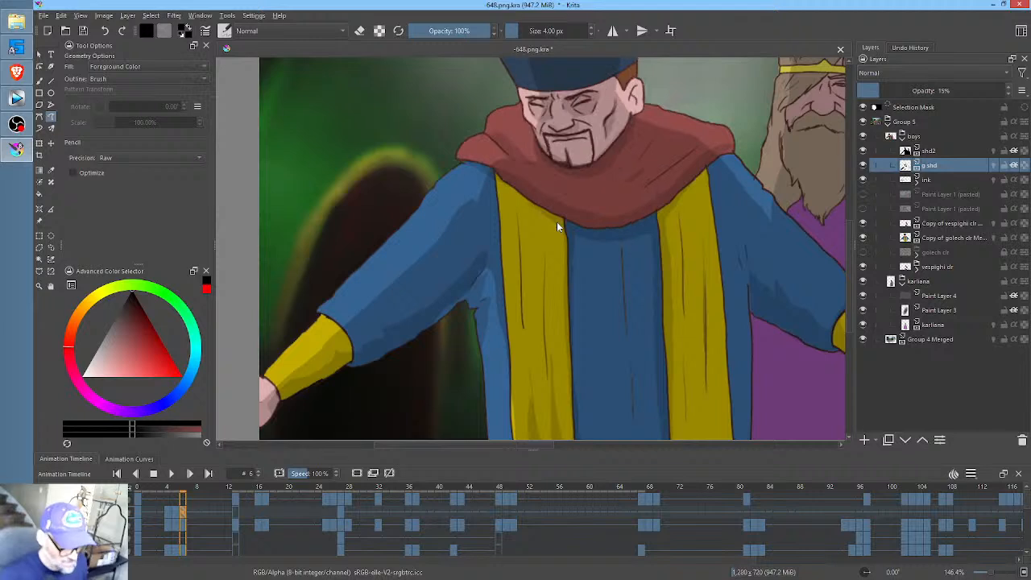
- Paint eye-socket shading on both sides of the bearded man's nose at frame 13
left_click(235, 510)
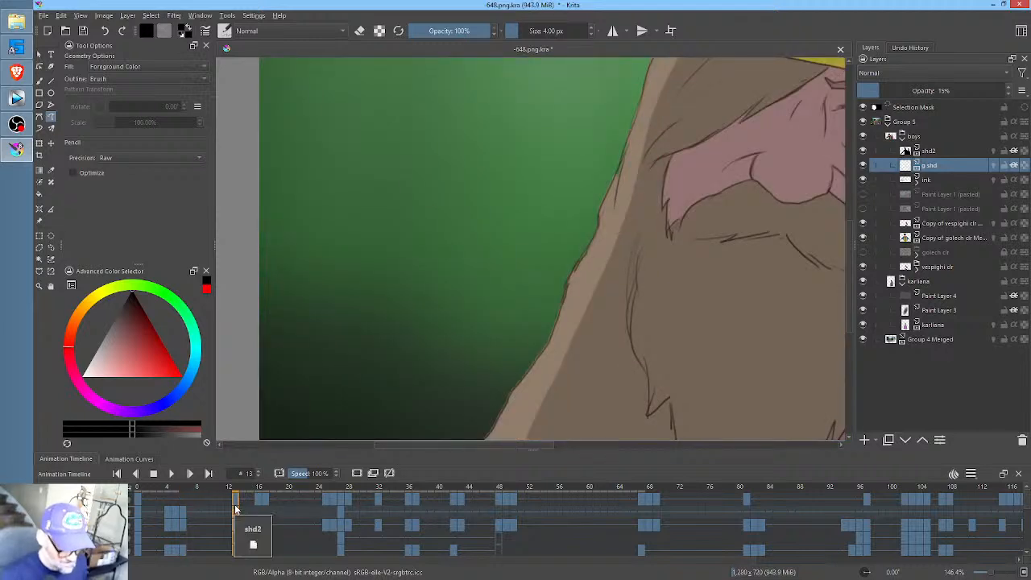
scroll(663, 246, "down", 3)
left_click_drag(663, 246, 520, 339)
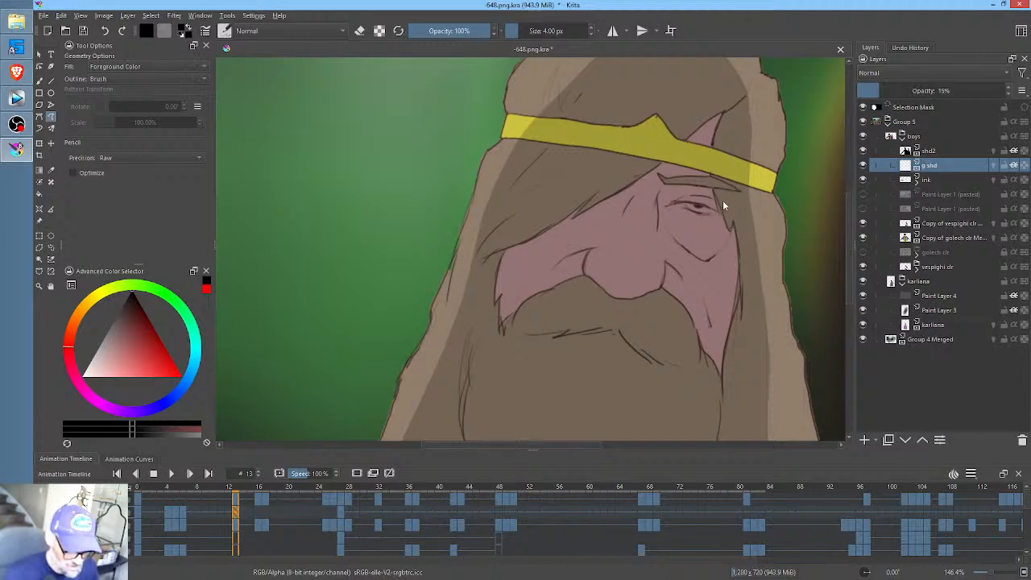
mouse_move(678, 190)
left_mouse_down()
mouse_move(657, 215)
mouse_move(693, 261)
mouse_move(716, 262)
mouse_move(735, 238)
mouse_move(738, 181)
left_mouse_up()
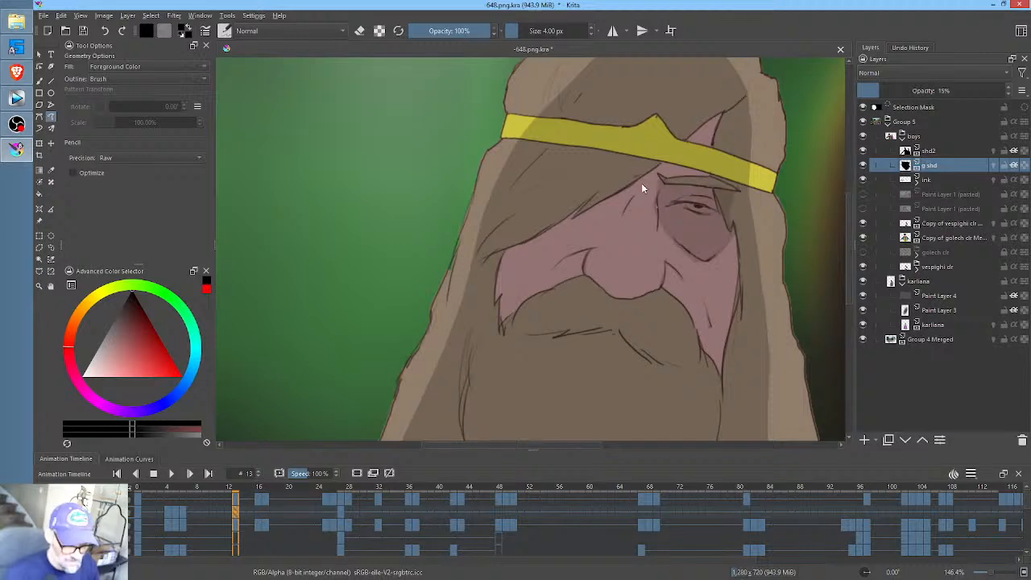
mouse_move(610, 193)
left_mouse_down()
mouse_move(562, 226)
mouse_move(608, 232)
mouse_move(642, 171)
left_mouse_up()
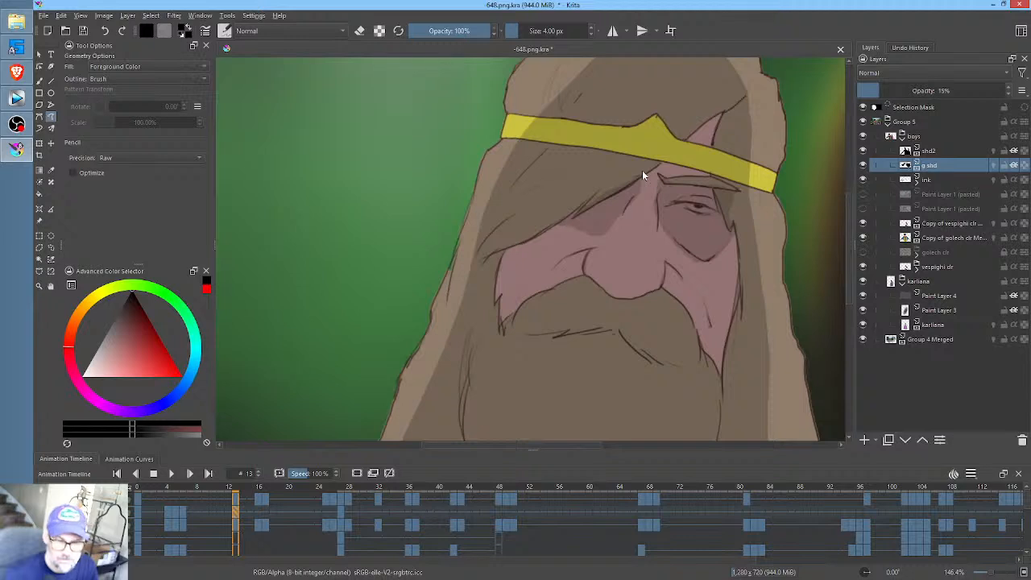
- Paint the nose's shadow on the moustache and shade beneath the moustache line at frame 13
left_click_drag(661, 288, 647, 293)
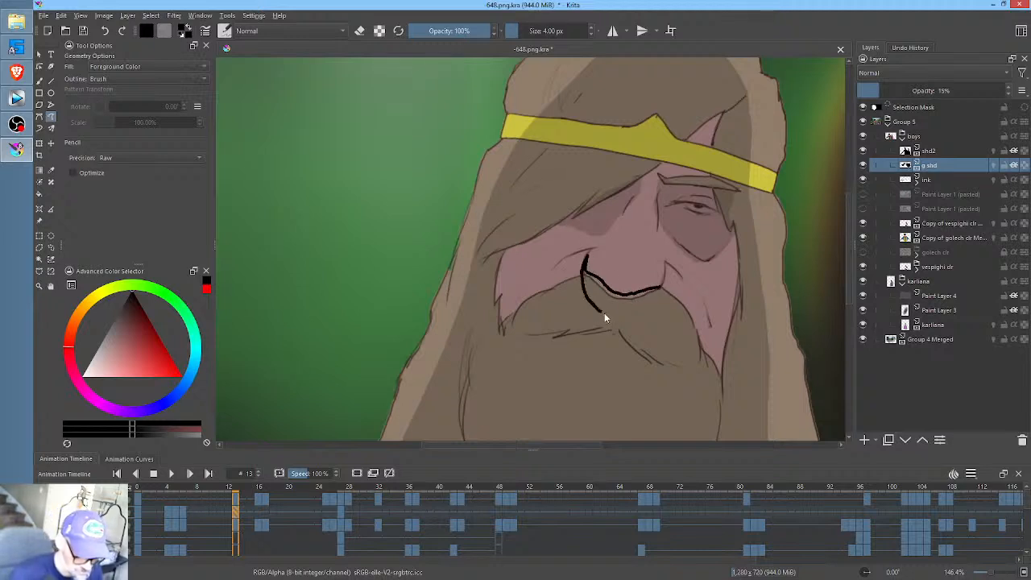
left_click_drag(665, 268, 666, 270)
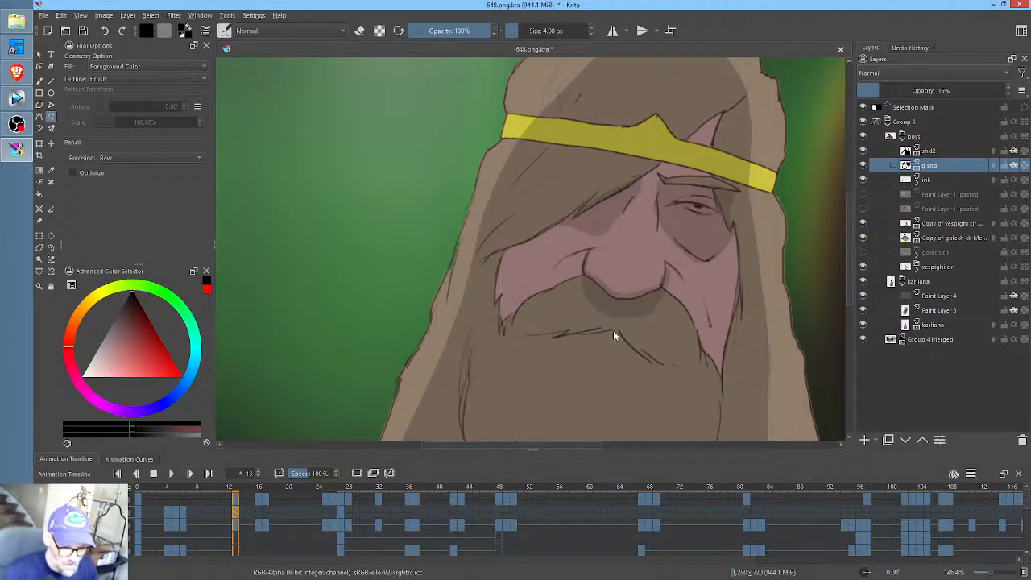
left_click_drag(577, 334, 555, 336)
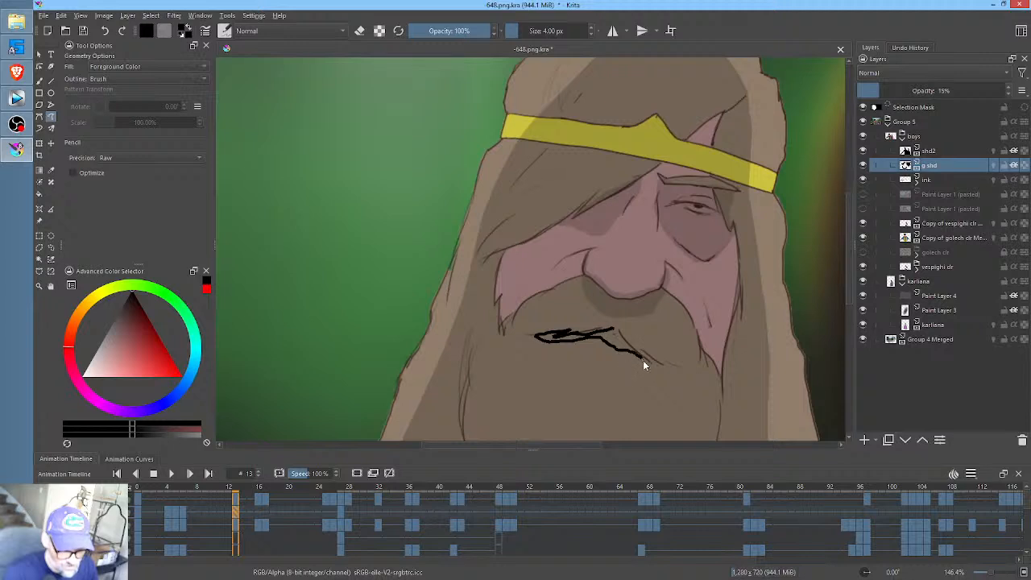
key("ctrl+z")
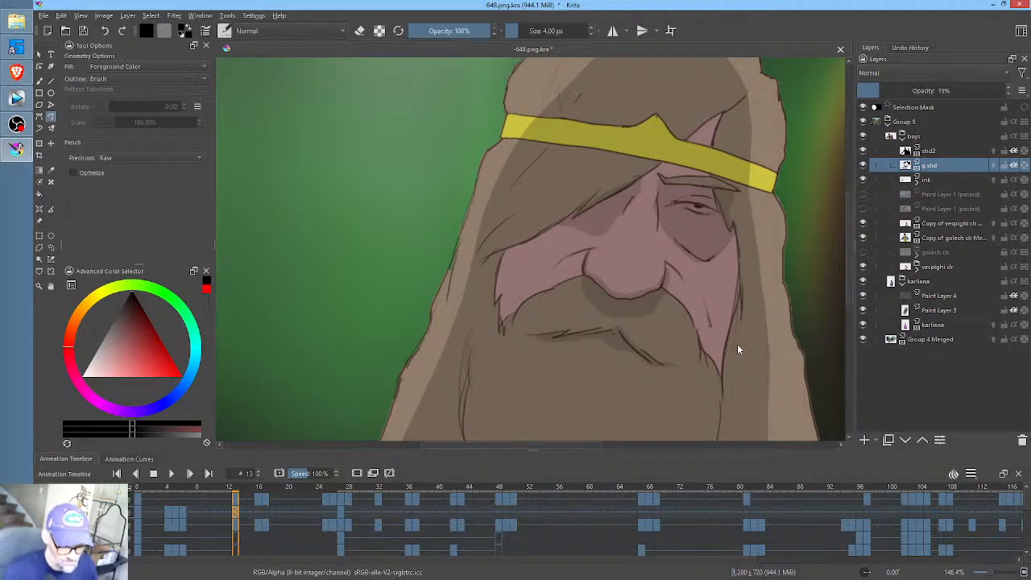
- Shade the outer edges of the bearded man's cheeks and the creases beside his nose at frame 13
mouse_move(737, 344)
left_mouse_down()
mouse_move(743, 182)
mouse_move(715, 234)
mouse_move(735, 269)
mouse_move(754, 149)
left_mouse_up()
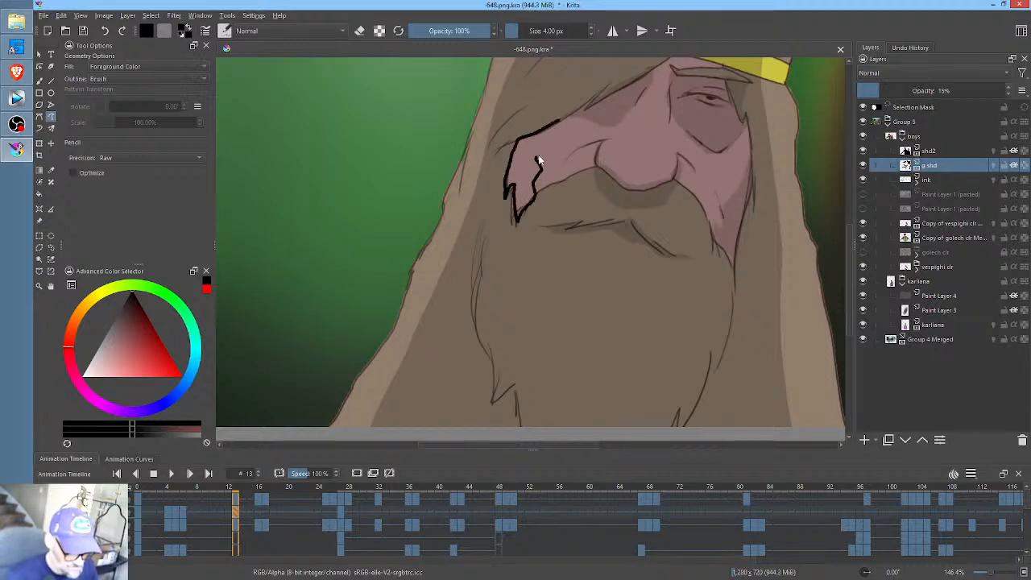
left_click_drag(538, 159, 560, 113)
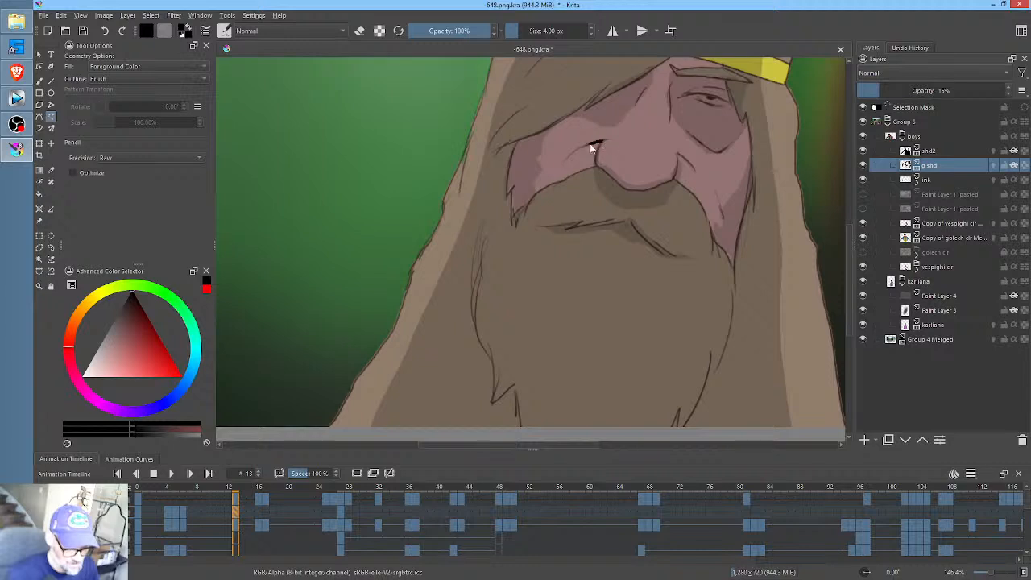
left_click_drag(599, 153, 597, 155)
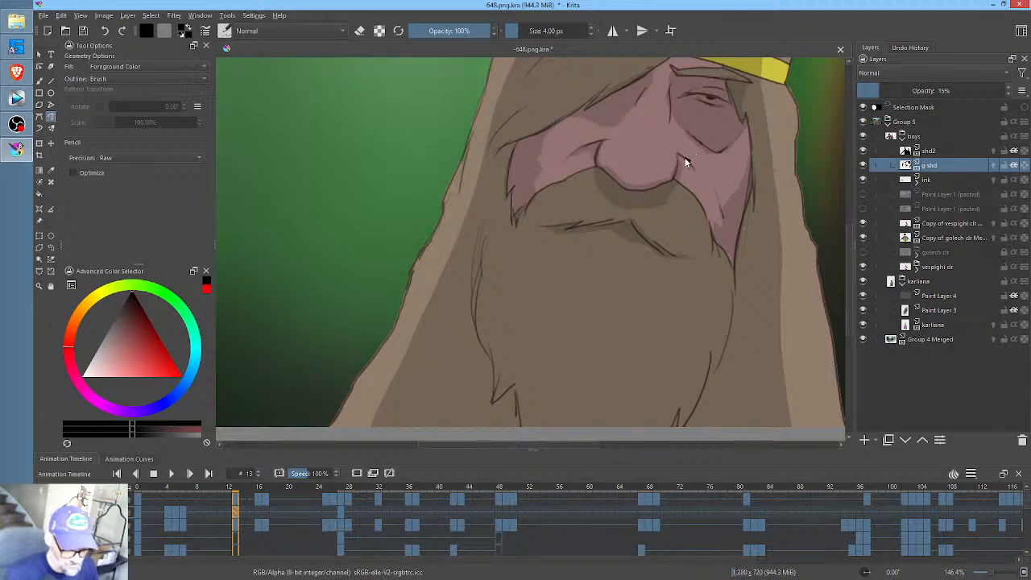
left_click_drag(679, 156, 690, 170)
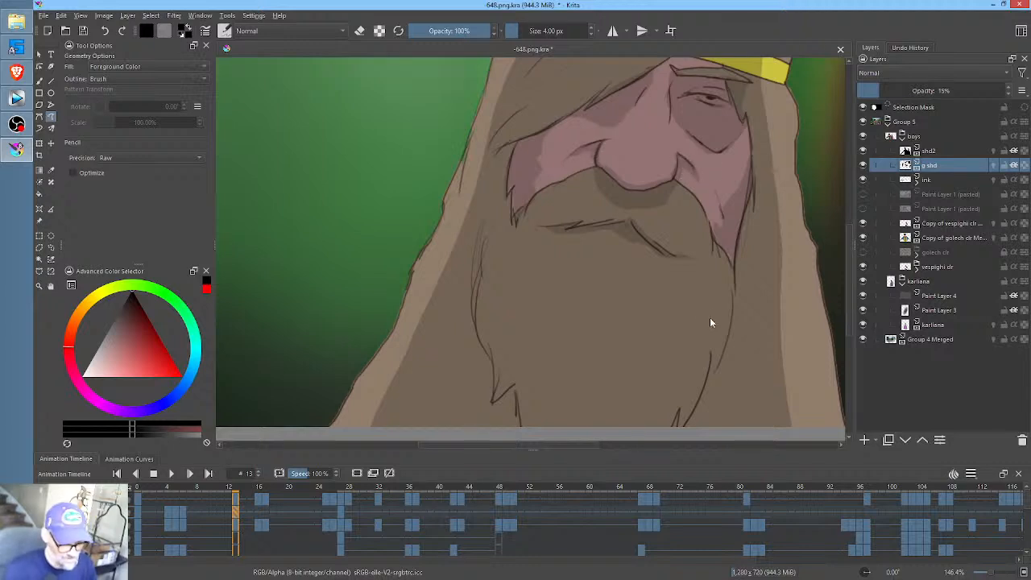
- Paint the beard's jagged shadows on the hair along both sides of the beard at frame 13
mouse_move(707, 310)
left_mouse_down()
mouse_move(694, 227)
mouse_move(683, 260)
mouse_move(698, 307)
left_mouse_up()
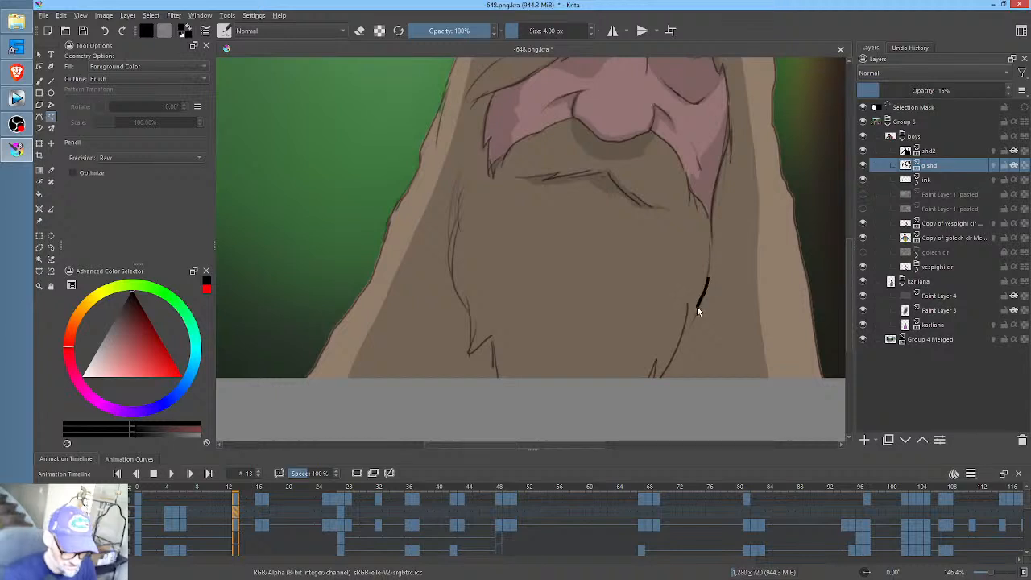
mouse_move(676, 352)
left_mouse_down()
mouse_move(651, 373)
mouse_move(651, 397)
mouse_move(664, 406)
mouse_move(698, 337)
left_mouse_up()
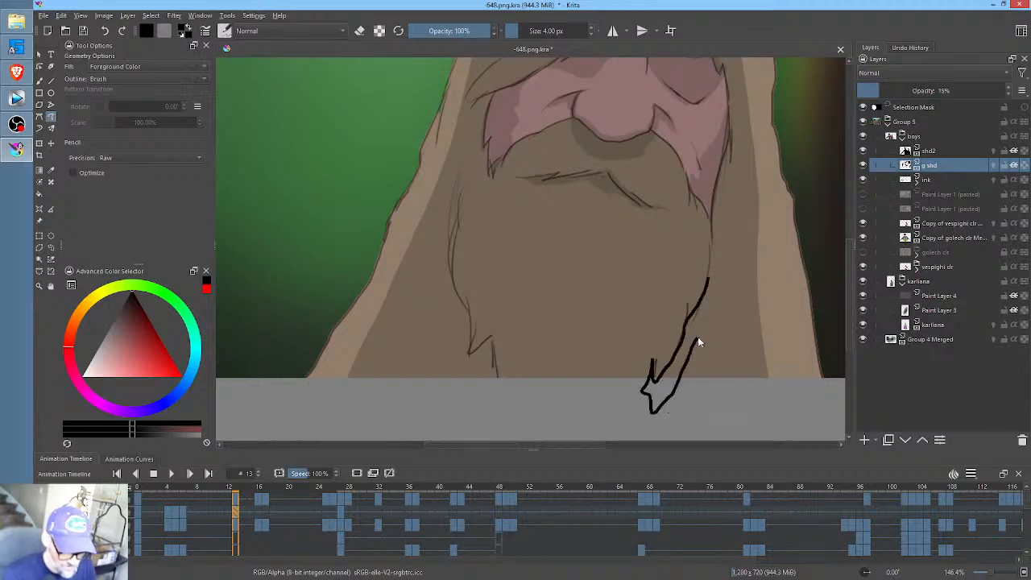
left_click_drag(709, 278, 710, 273)
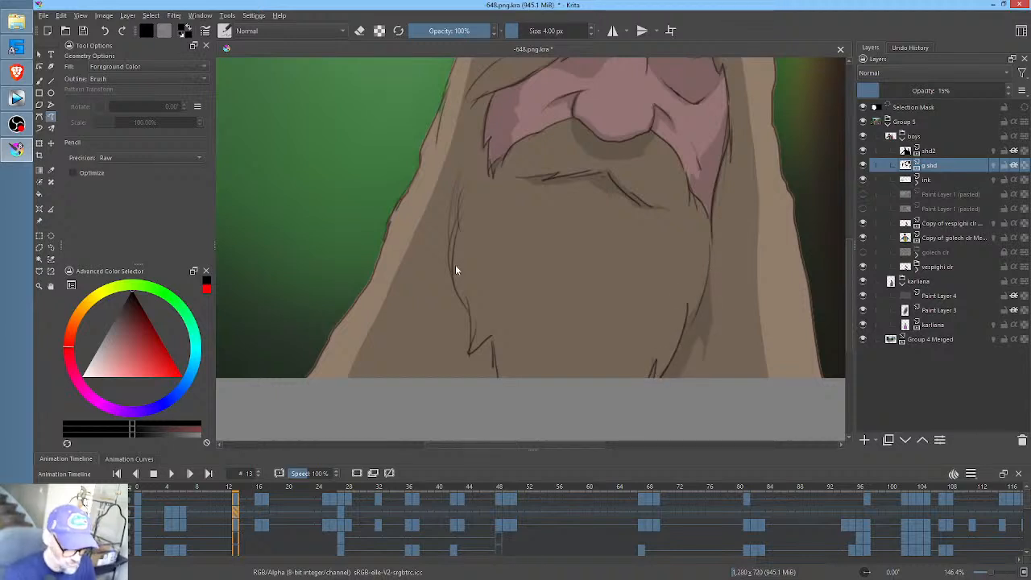
mouse_move(449, 248)
left_mouse_down()
mouse_move(450, 364)
mouse_move(458, 335)
mouse_move(464, 392)
mouse_move(475, 383)
mouse_move(480, 400)
mouse_move(493, 375)
mouse_move(490, 343)
mouse_move(471, 354)
mouse_move(449, 242)
left_mouse_up()
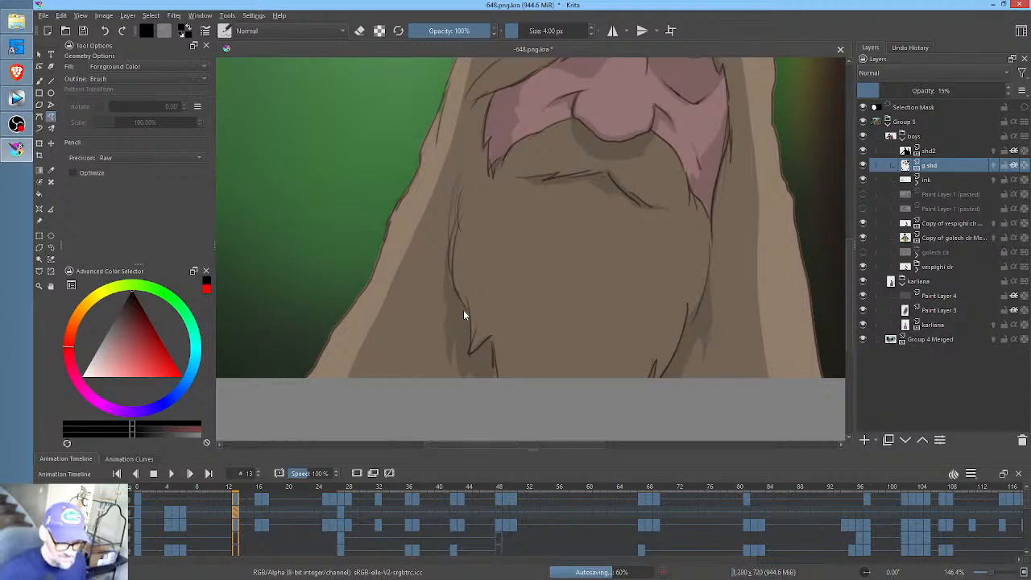
left_click_drag(443, 272, 431, 328)
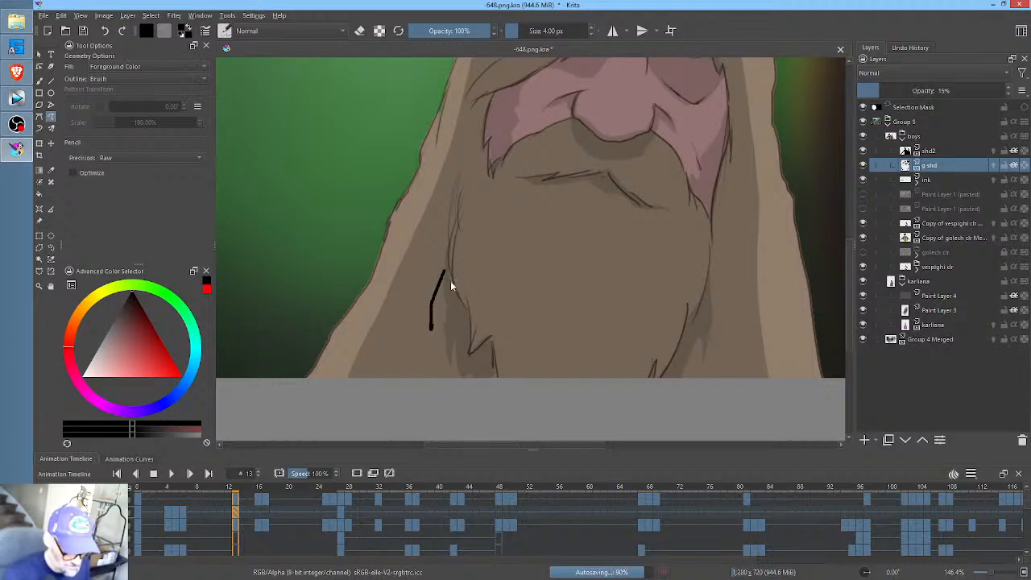
mouse_move(441, 283)
left_mouse_down()
mouse_move(456, 215)
mouse_move(450, 287)
left_mouse_up()
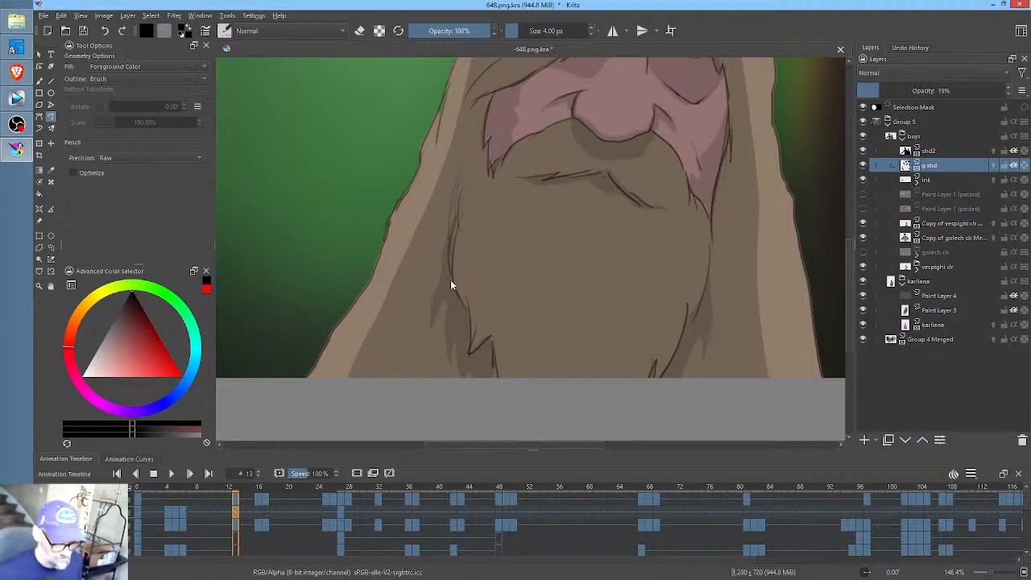
- At frame 16, warp the bearded man's g shd shading with the Liquify transform at brush size 557.23 to follow the face
left_click(246, 516)
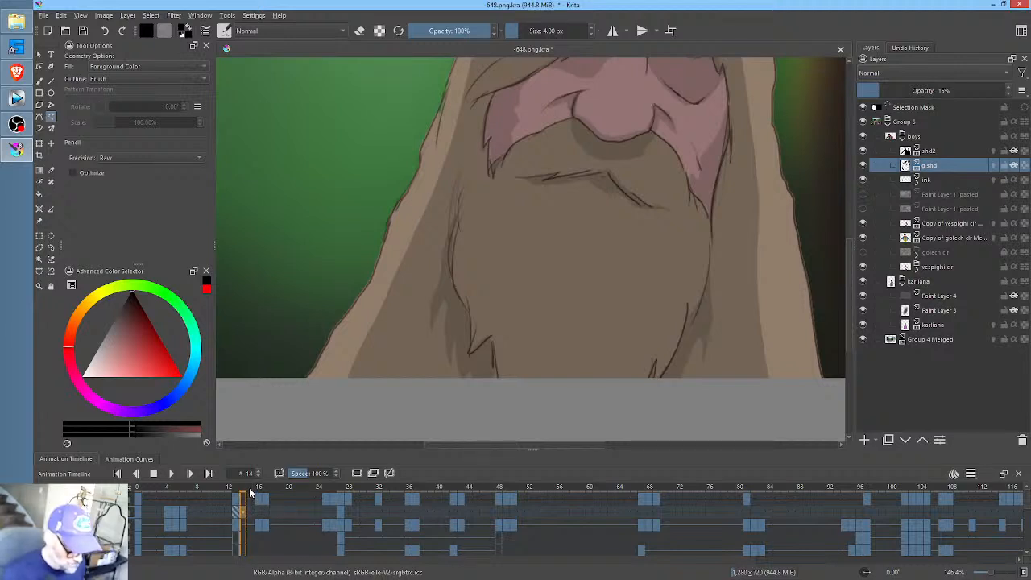
mouse_move(247, 489)
left_mouse_down()
mouse_move(271, 489)
mouse_move(257, 492)
left_mouse_up()
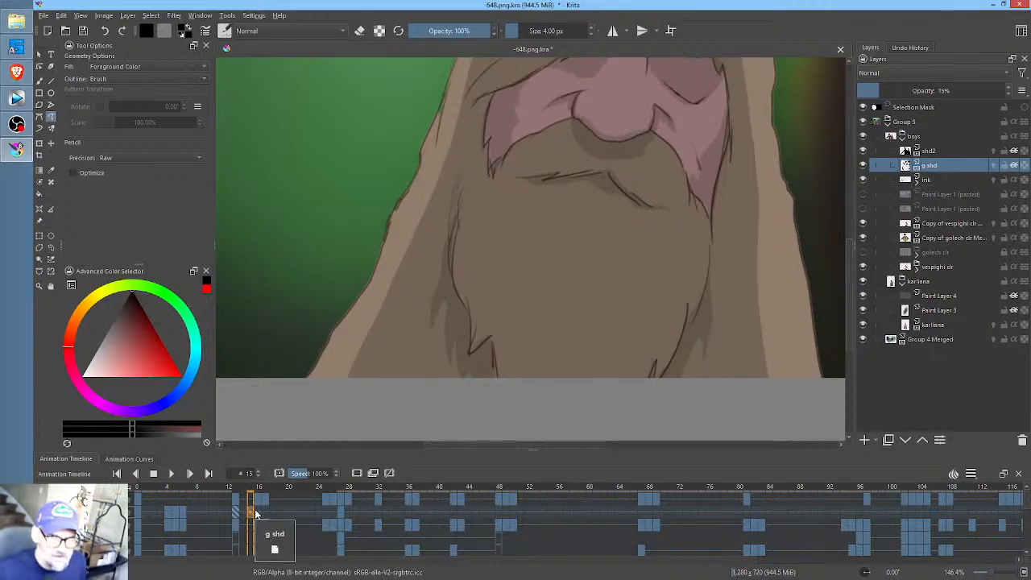
left_click(259, 513)
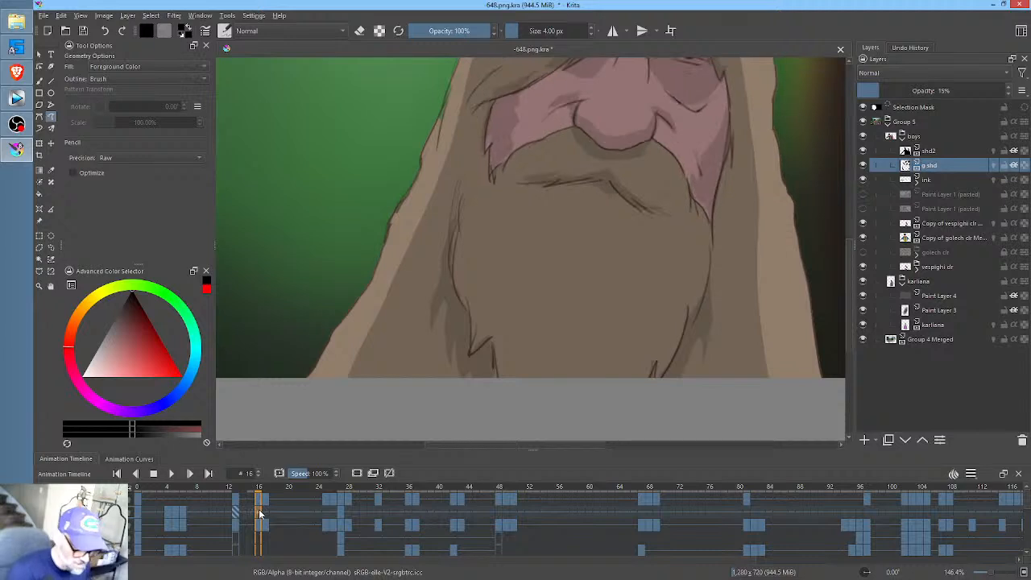
left_click_drag(688, 211, 689, 236)
scroll(696, 215, "down", 3)
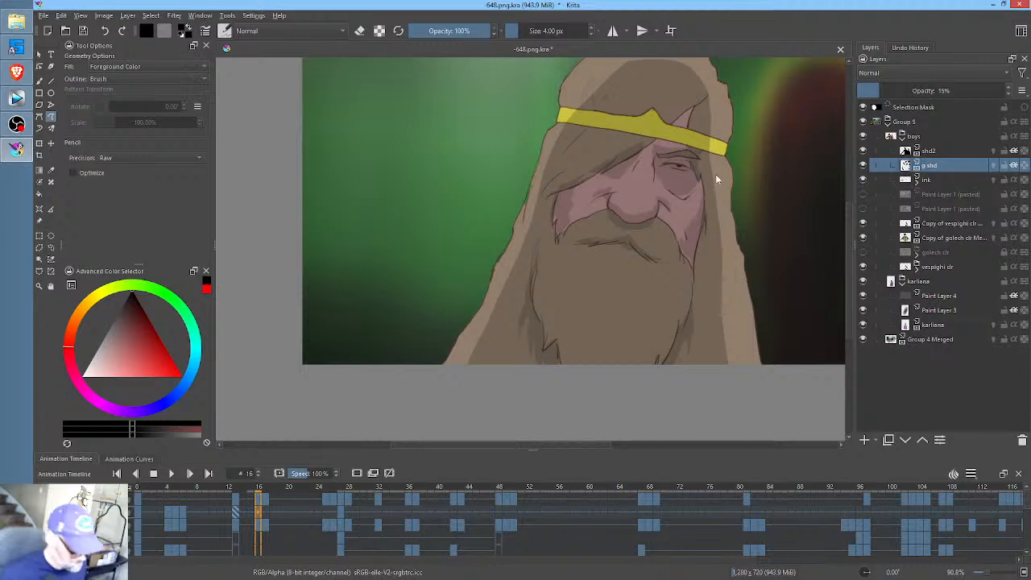
key("ctrl+t")
right_click(685, 187)
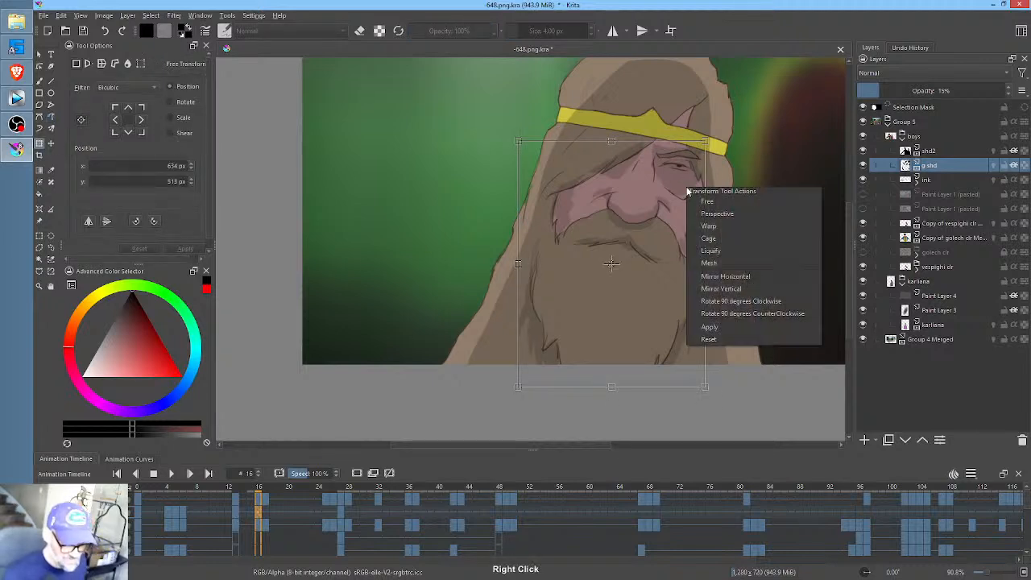
left_click(729, 250)
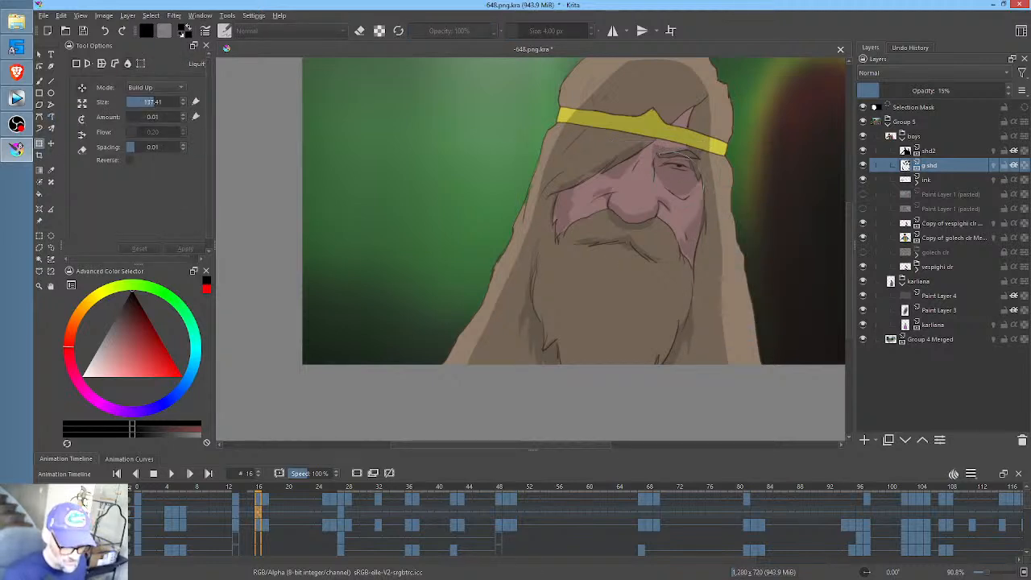
left_click_drag(695, 184, 856, 150)
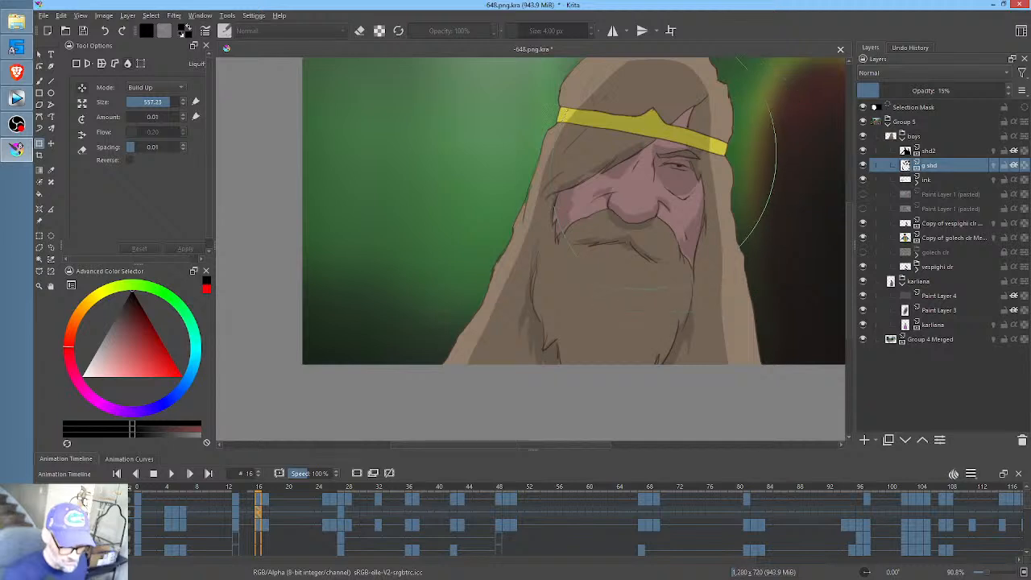
mouse_move(642, 160)
left_mouse_down()
mouse_move(658, 254)
mouse_move(674, 282)
left_mouse_up()
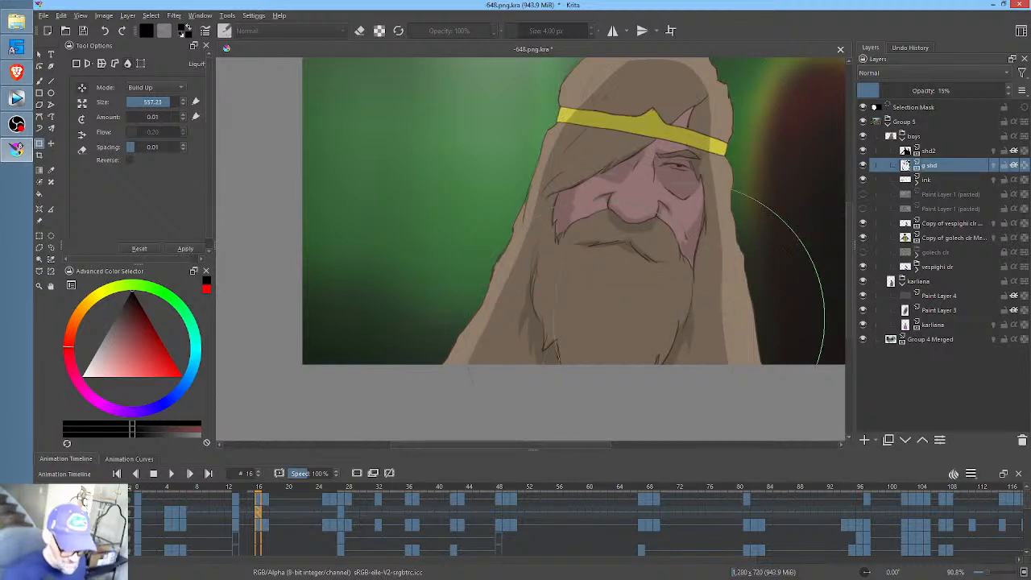
- At frame 17, warp the g shd shading to fit the face and beard with the Liquify transform at brush sizes 891.11 and 160.55
left_click(269, 503)
left_click(642, 235)
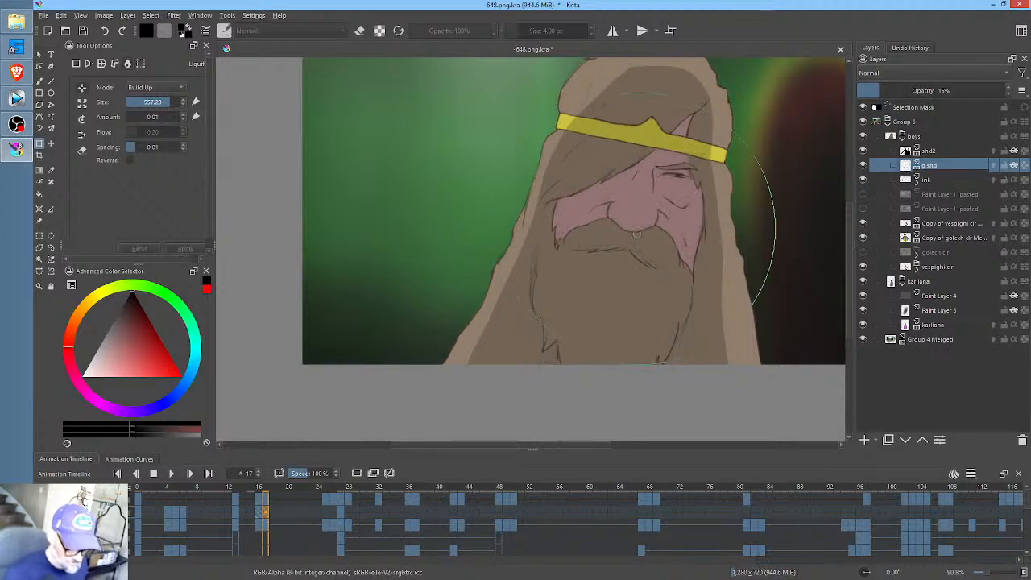
left_click_drag(602, 244, 764, 180, "shift")
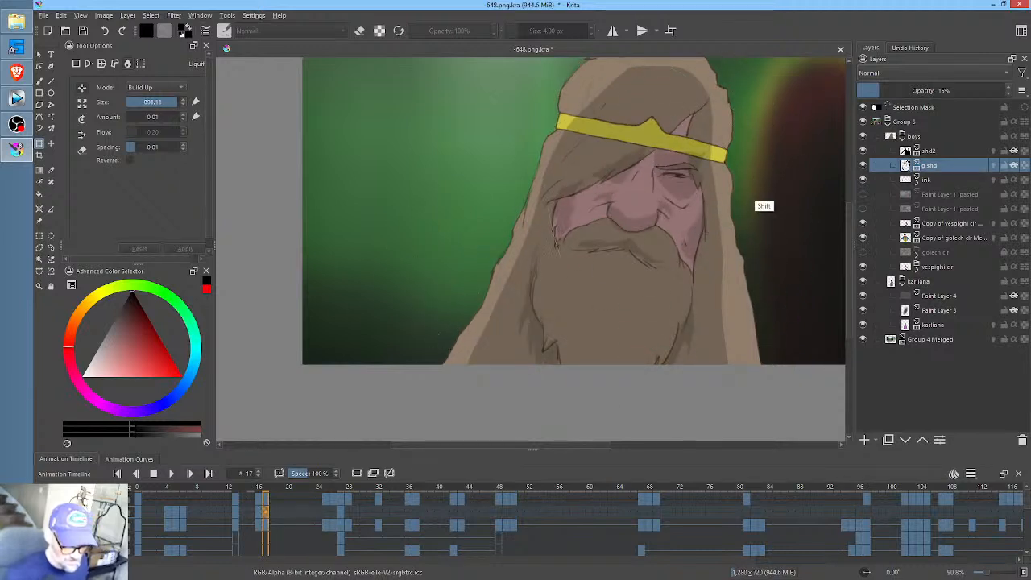
left_click_drag(636, 215, 634, 223)
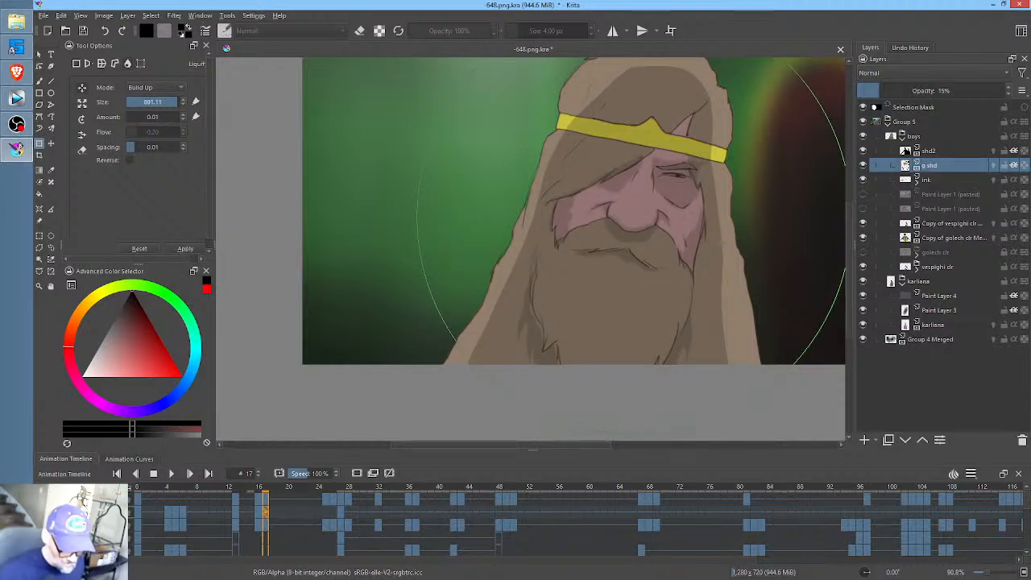
mouse_move(569, 288)
left_mouse_down()
mouse_move(330, 448)
mouse_move(213, 490)
left_mouse_up()
left_click_drag(546, 324, 539, 319)
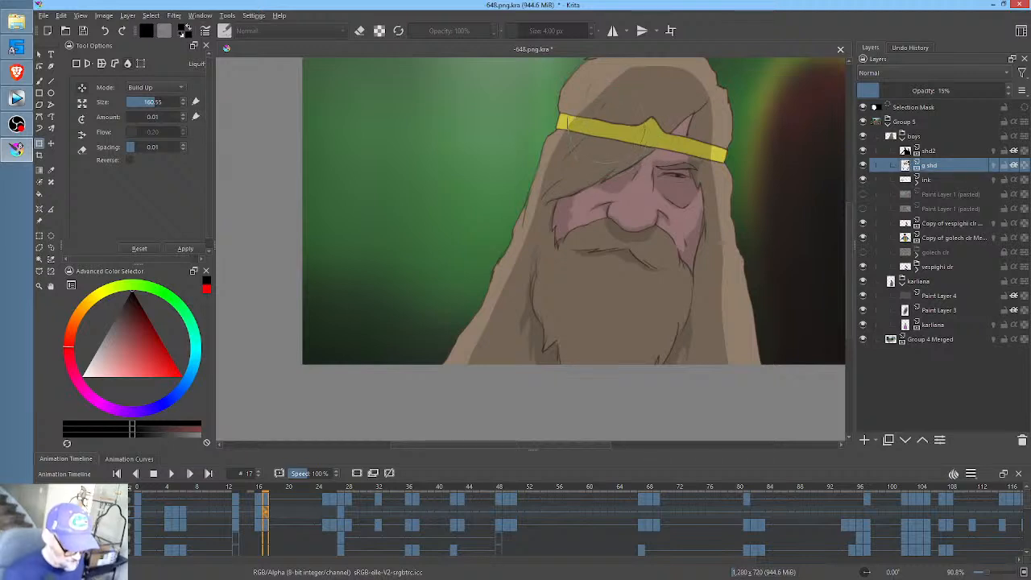
- At frame 25, start fresh g shd shading by filling the bearded man's eye socket and the shadow beside his nose bridge
left_click(323, 511)
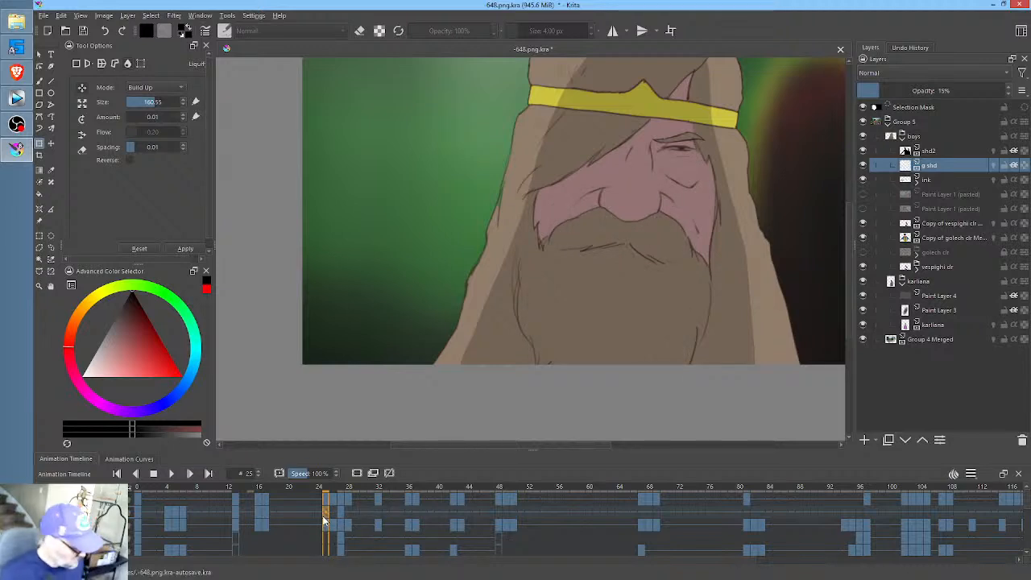
key("p")
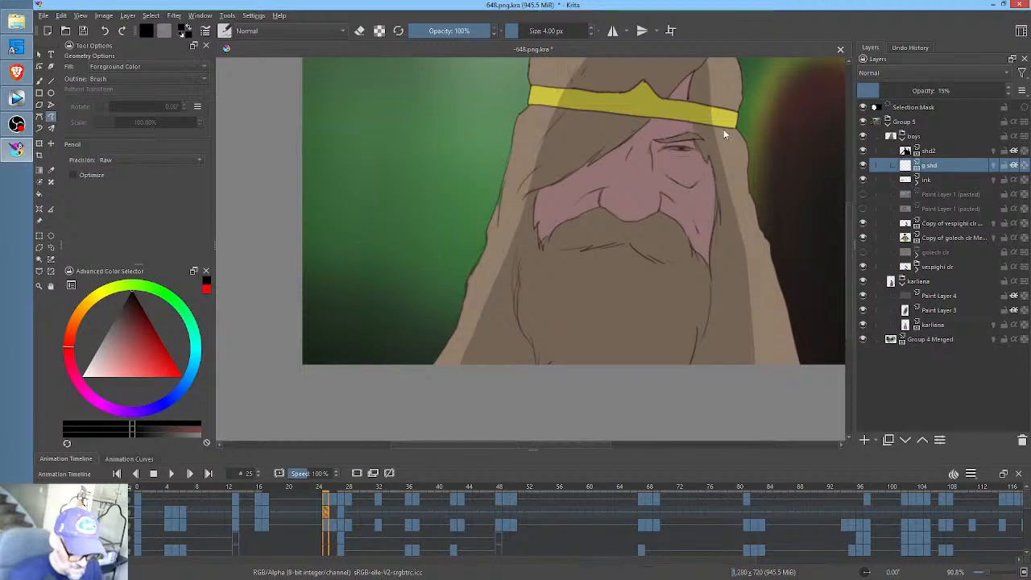
mouse_move(669, 146)
left_mouse_down()
mouse_move(662, 178)
mouse_move(688, 189)
mouse_move(707, 143)
left_mouse_up()
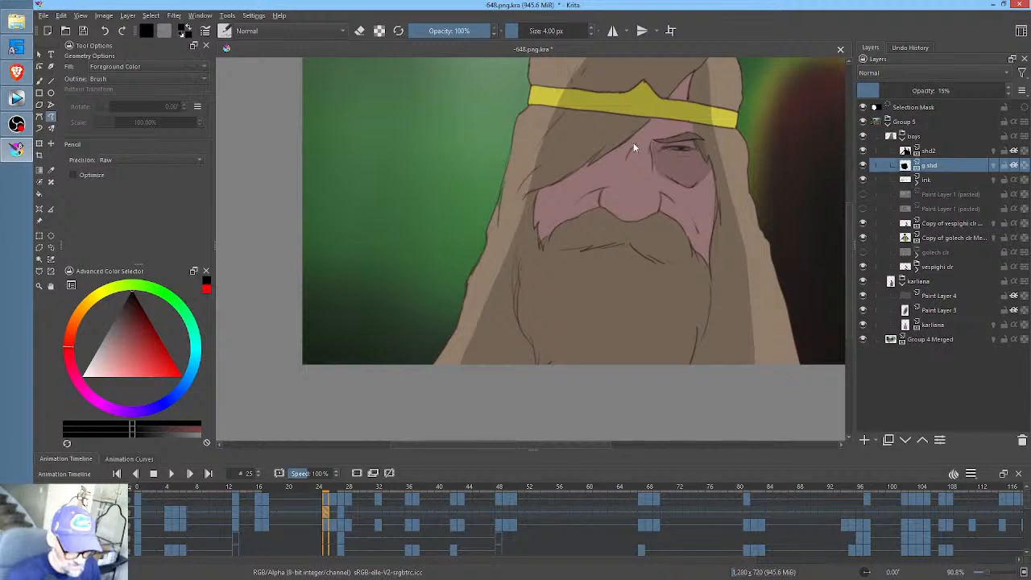
mouse_move(590, 167)
left_mouse_down()
mouse_move(581, 166)
mouse_move(599, 180)
mouse_move(639, 125)
left_mouse_up()
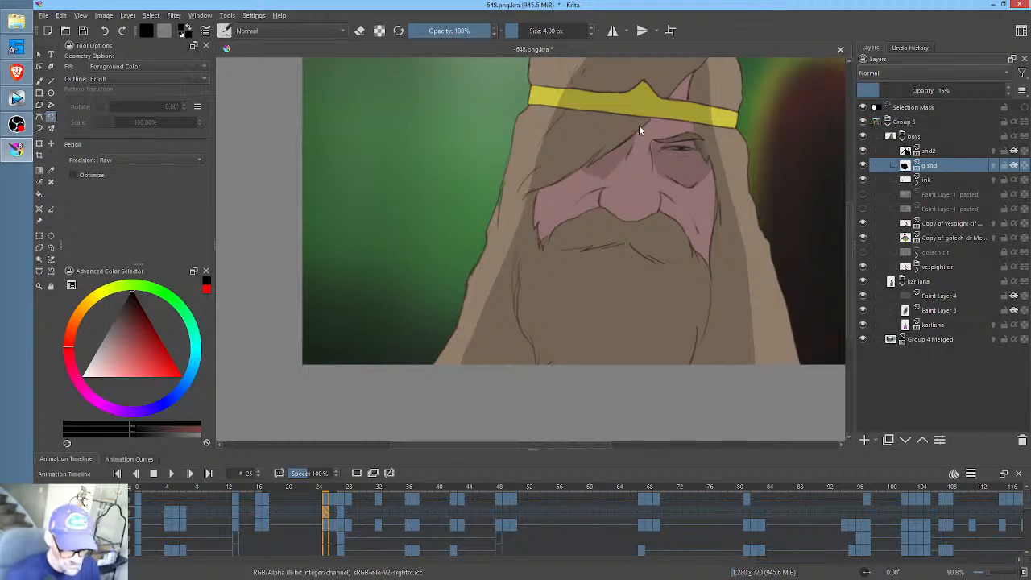
- Paint the nose's shadow on the moustache and the creases beside the nose at frame 25, using frame 17 as reference
key("alt+Left")
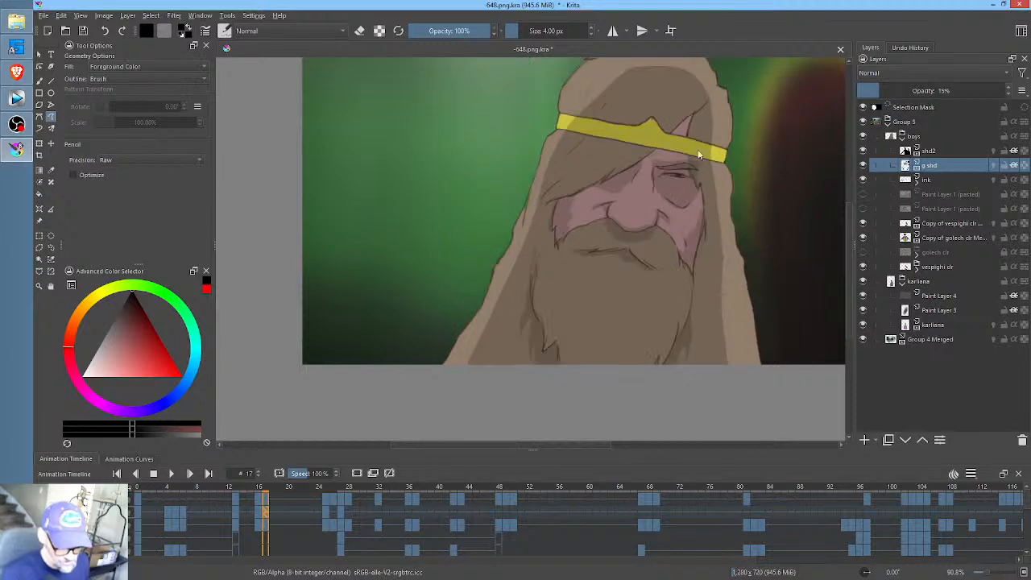
key("alt+Right")
mouse_move(658, 208)
left_mouse_down()
mouse_move(617, 215)
mouse_move(597, 205)
left_mouse_up()
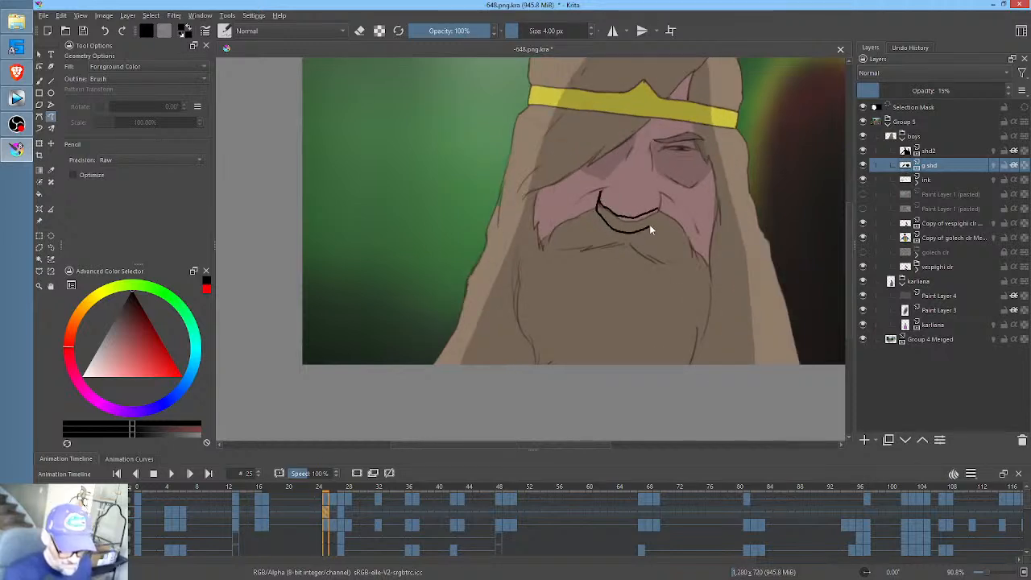
key("alt+Left")
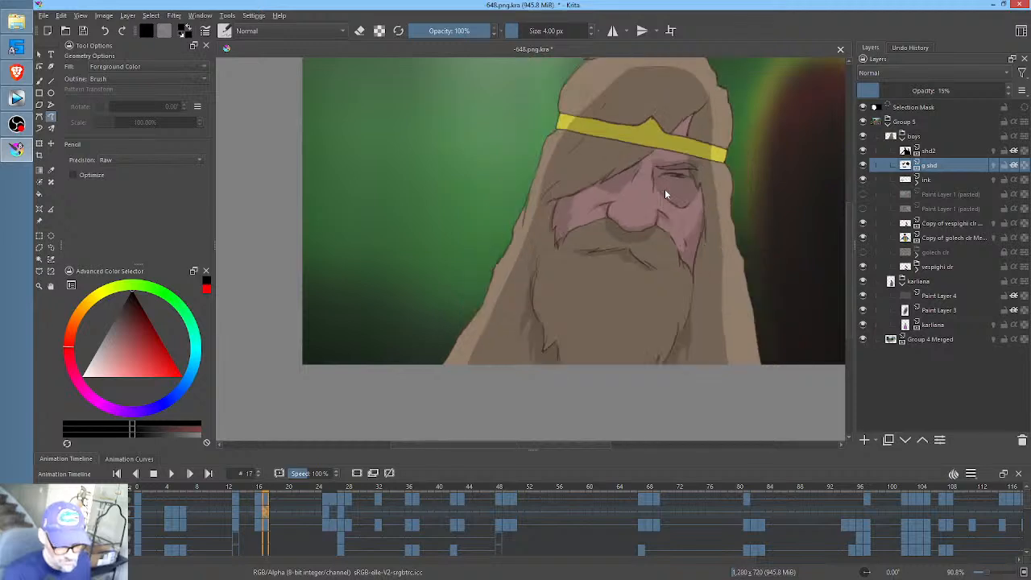
key("alt+Right")
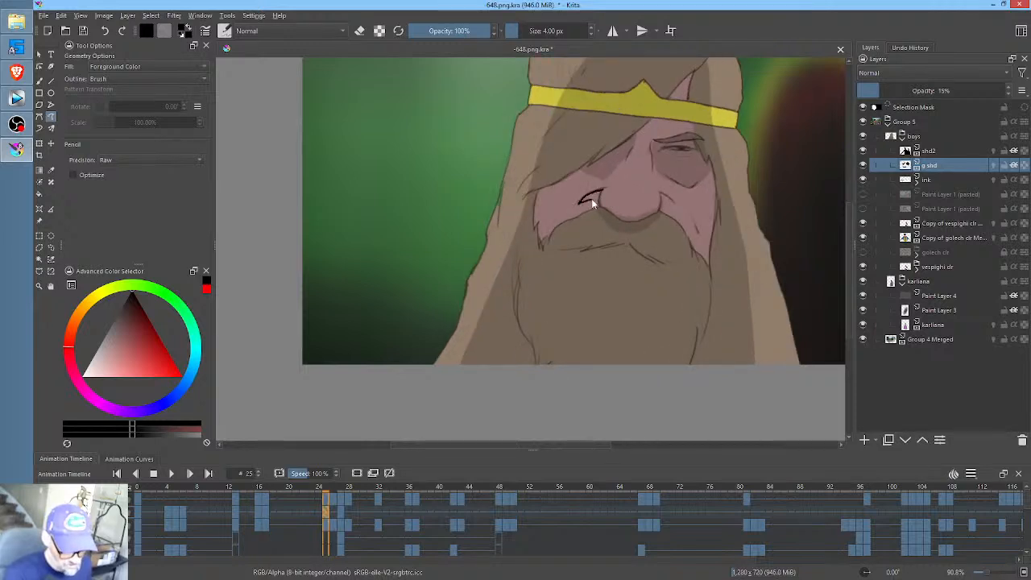
left_click_drag(667, 198, 664, 204)
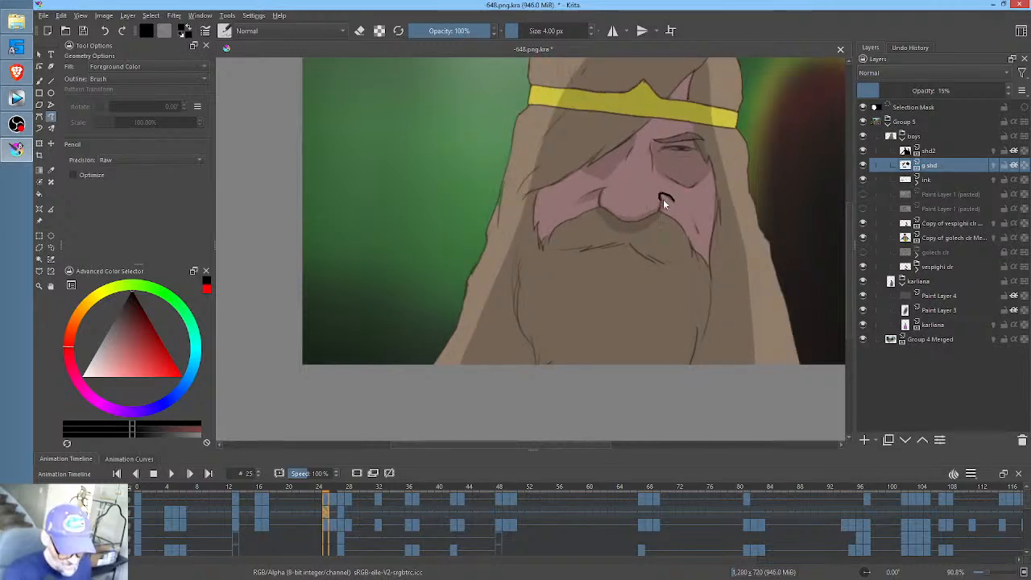
- Shade the outer edges of both cheeks at frame 25, comparing against the shading at frame 17
key("alt+Left")
key("alt+Right")
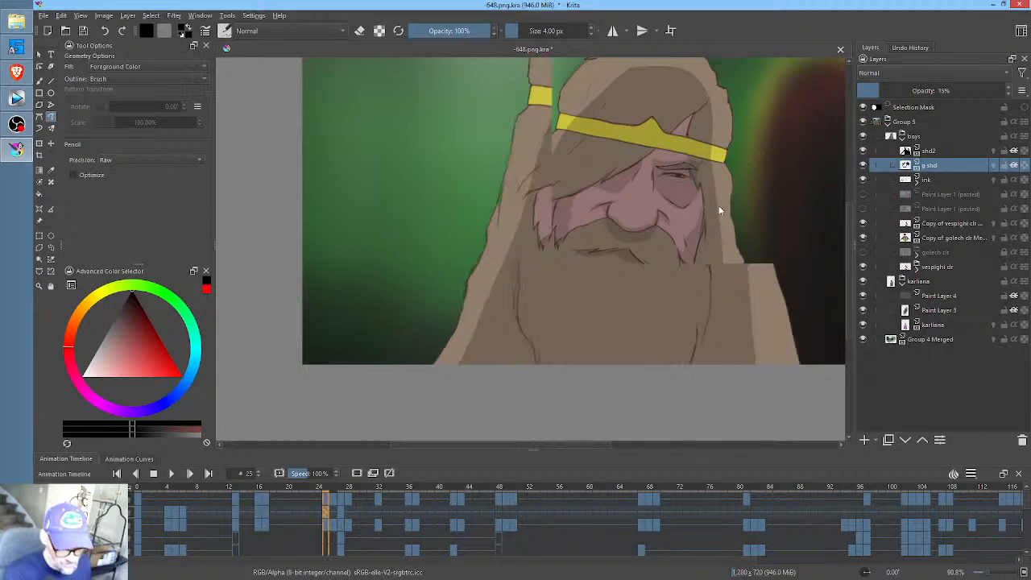
mouse_move(717, 189)
left_mouse_down()
mouse_move(699, 233)
mouse_move(704, 261)
left_mouse_up()
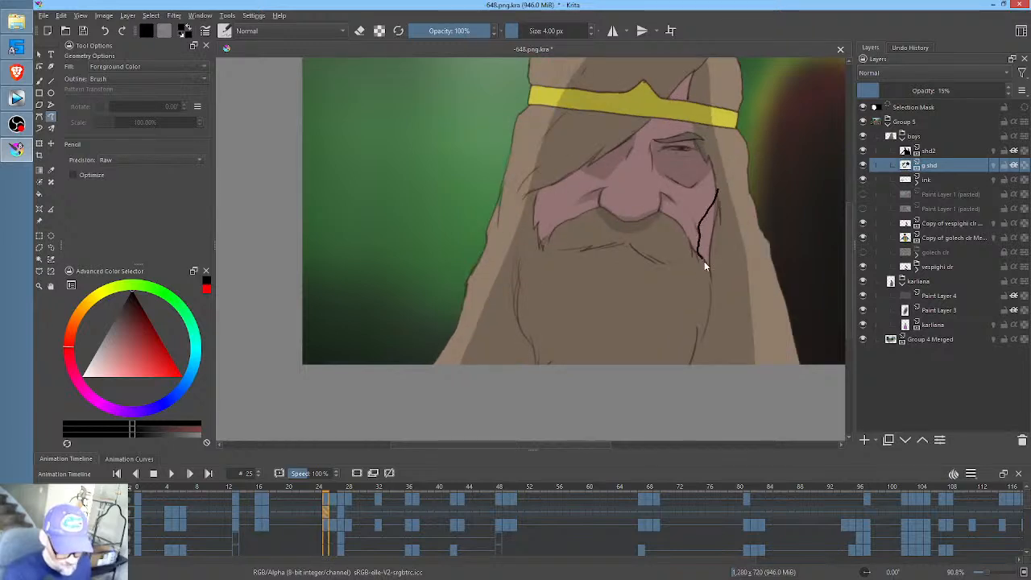
left_click_drag(715, 208, 722, 186)
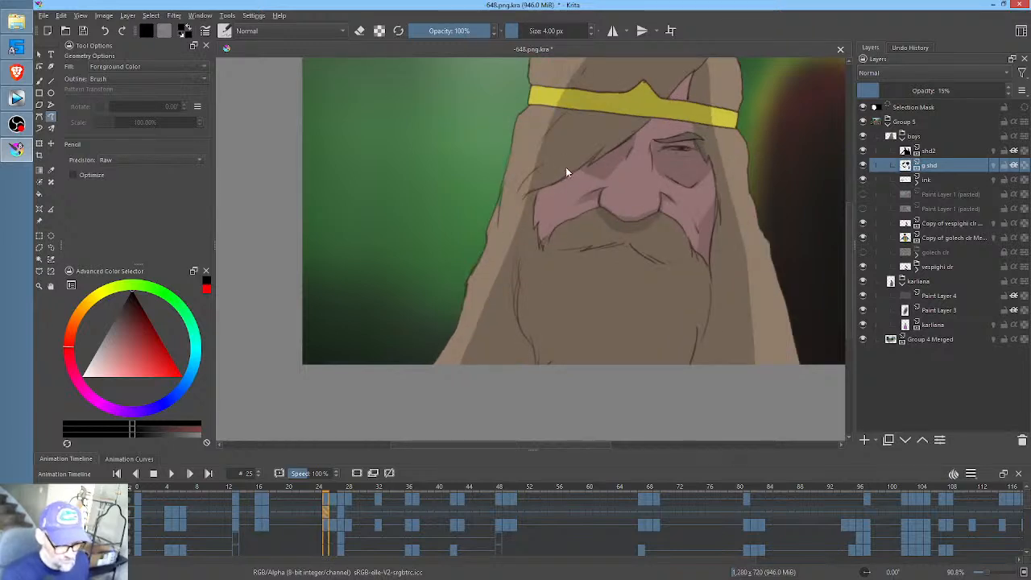
key("alt+Left")
key("alt+Right")
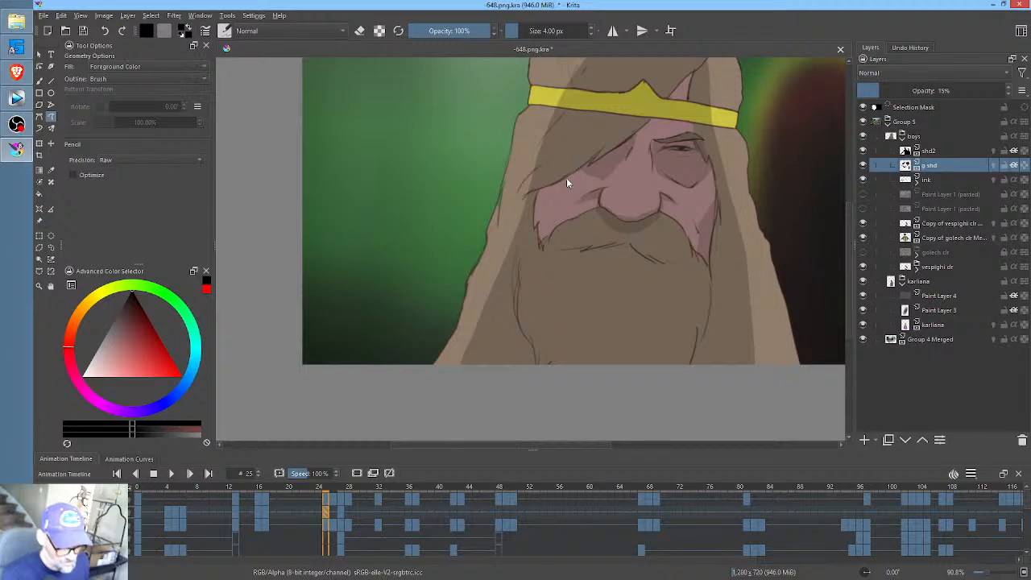
mouse_move(538, 221)
left_mouse_down()
mouse_move(538, 236)
mouse_move(556, 228)
mouse_move(564, 175)
left_mouse_up()
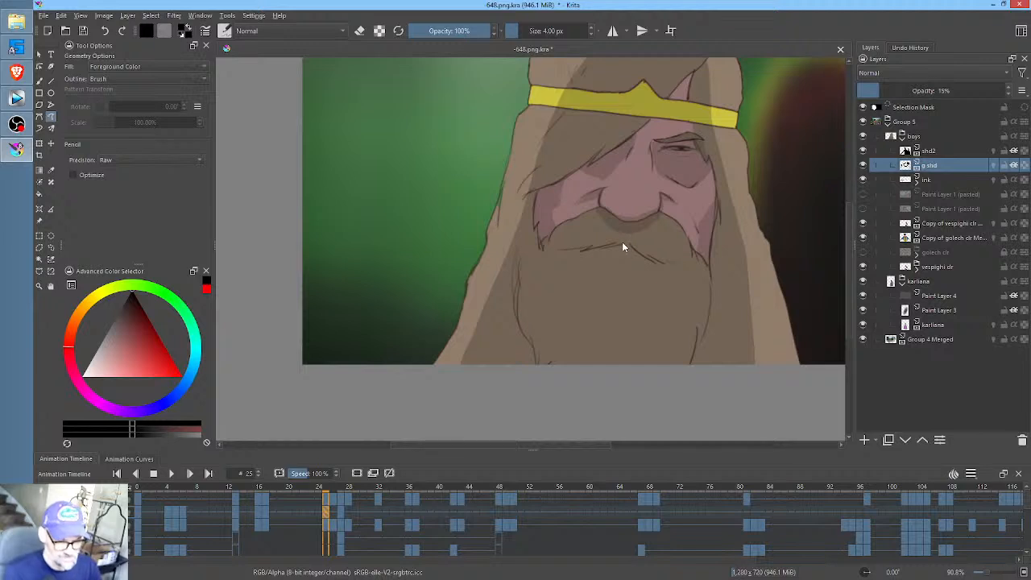
- Shade beneath the moustache line and paint the jagged shadows along both sides of the beard at frame 25
mouse_move(581, 252)
left_mouse_down()
mouse_move(571, 249)
mouse_move(614, 248)
left_mouse_up()
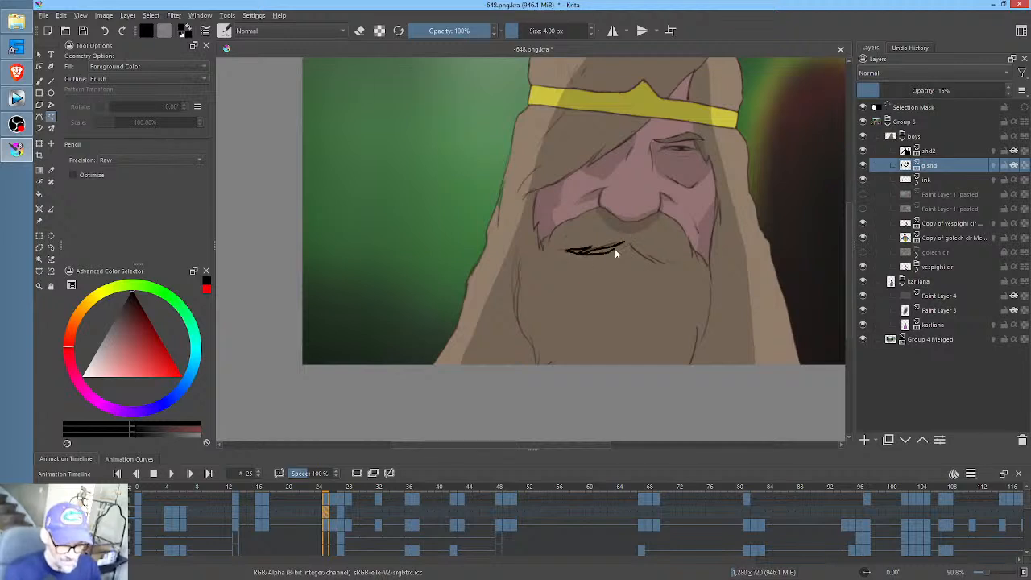
left_click_drag(667, 271, 650, 258)
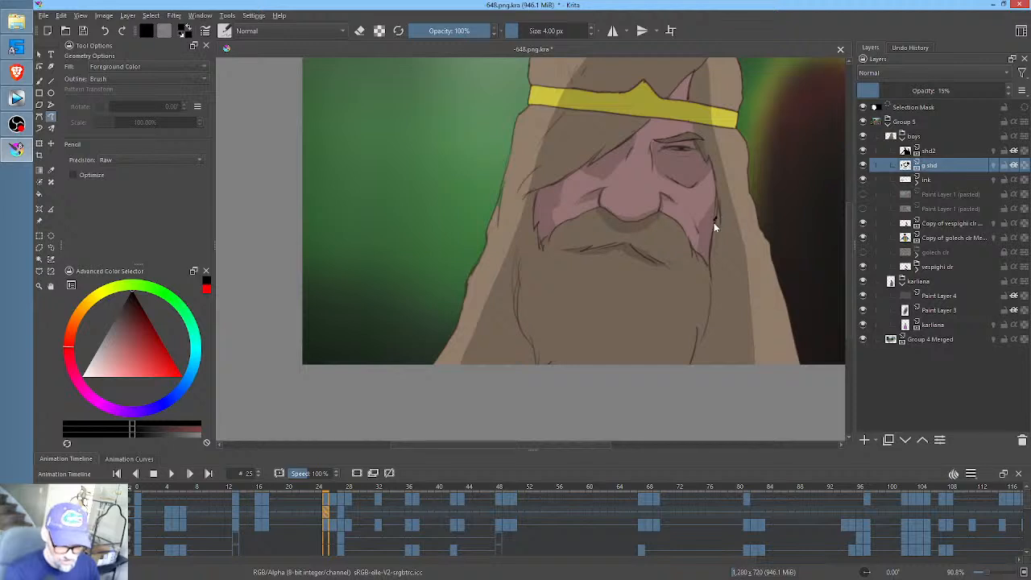
left_click_drag(711, 300, 685, 374)
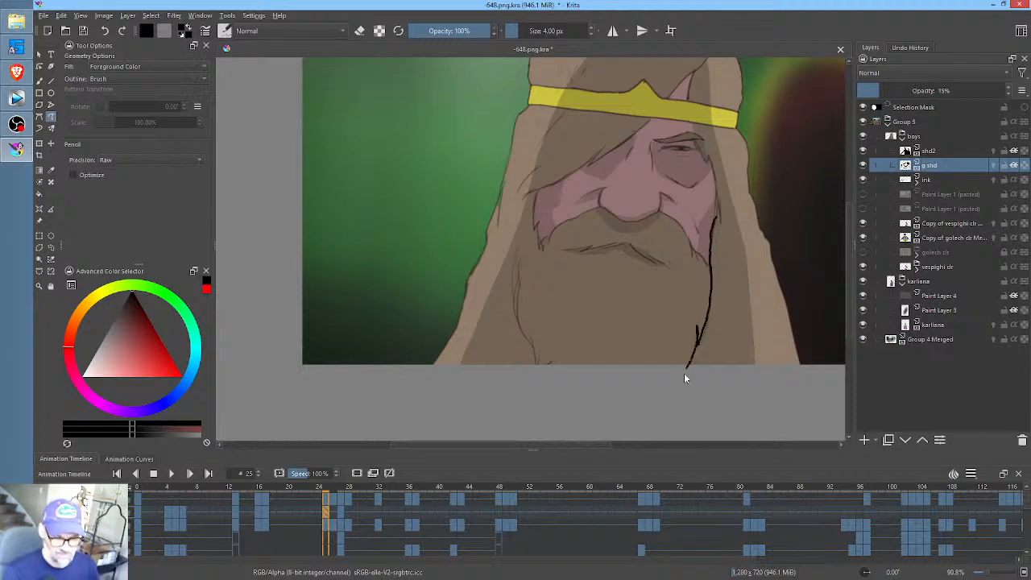
left_click_drag(718, 326, 711, 225)
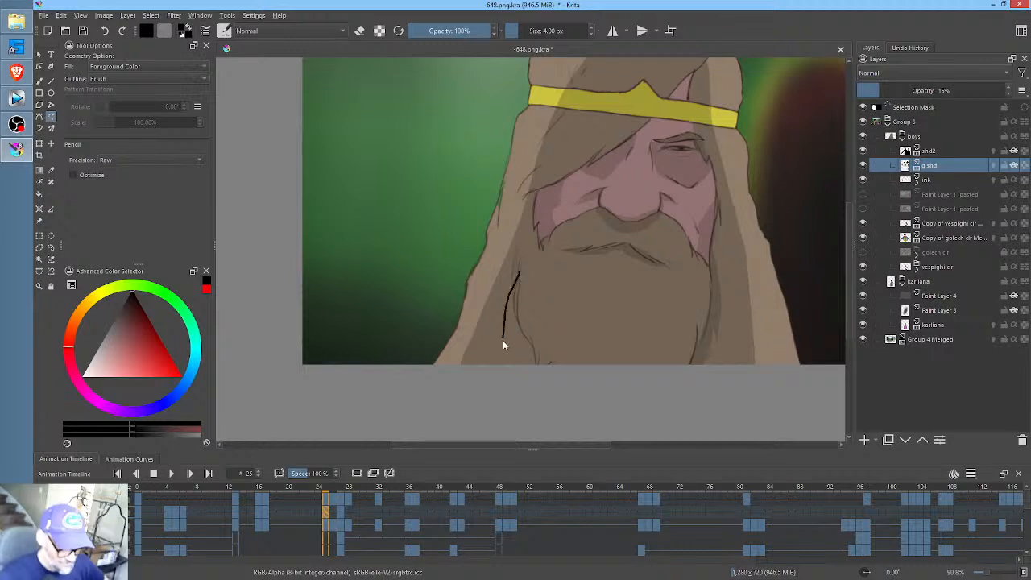
mouse_move(515, 364)
left_mouse_down()
mouse_move(530, 384)
mouse_move(536, 350)
left_mouse_up()
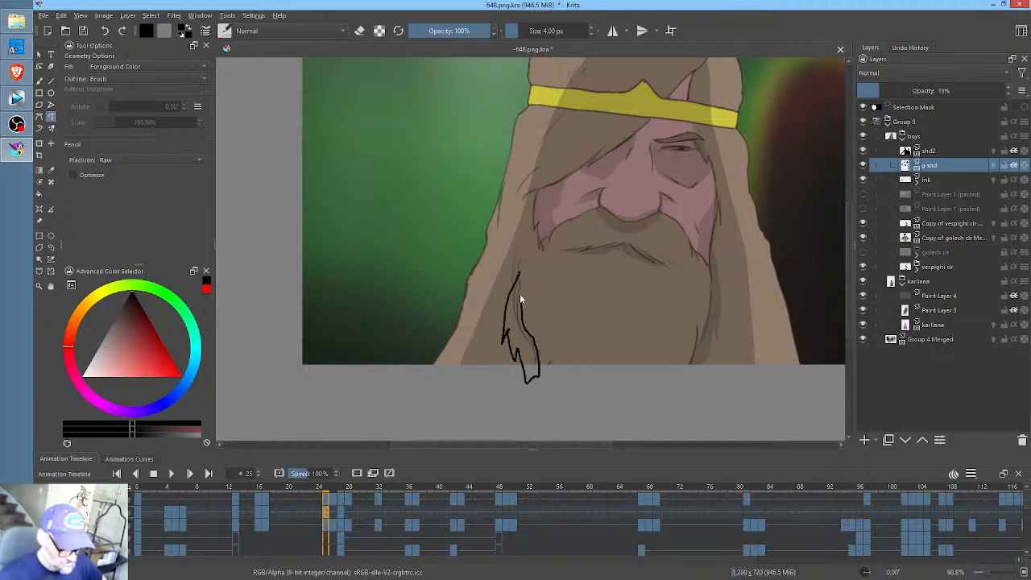
left_click_drag(520, 299, 519, 277)
- Shade the bare forehead patch above the headband on the g shd keyframes at frames 13, 16, 17 and 25
left_click_drag(688, 203, 657, 300)
key("comma")
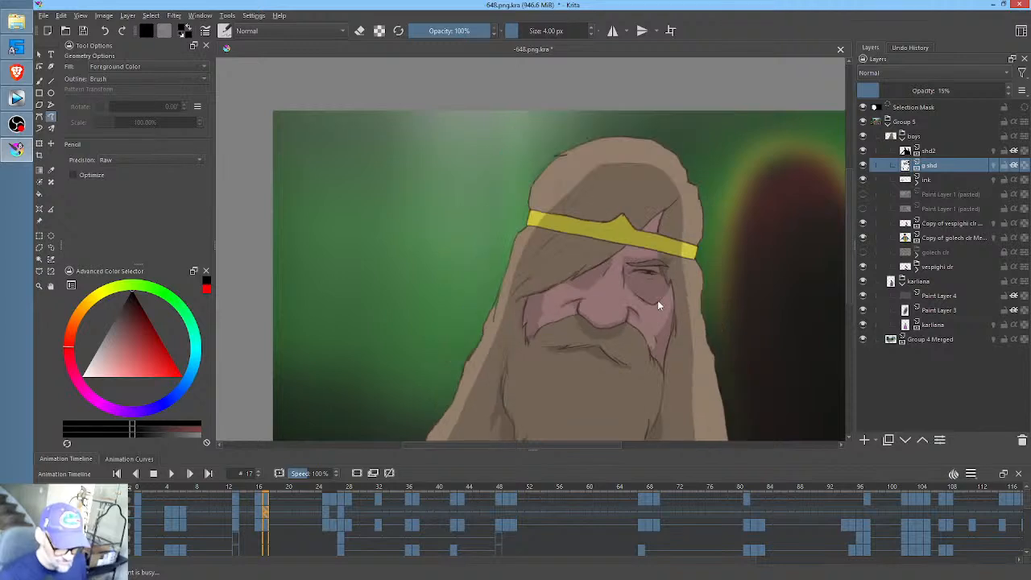
key("comma")
key("comma")
key("comma")
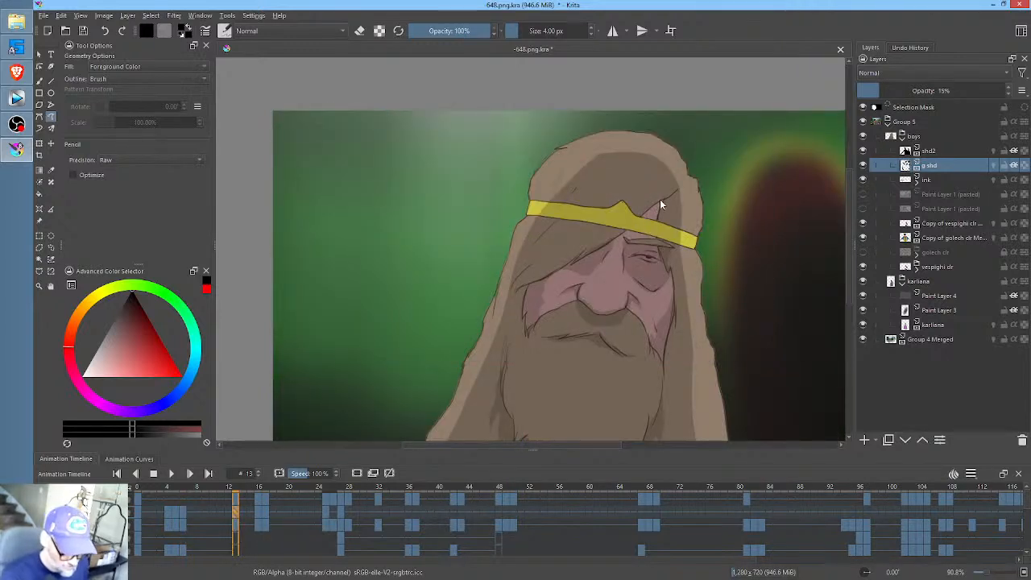
left_click_drag(661, 200, 643, 214)
key("period")
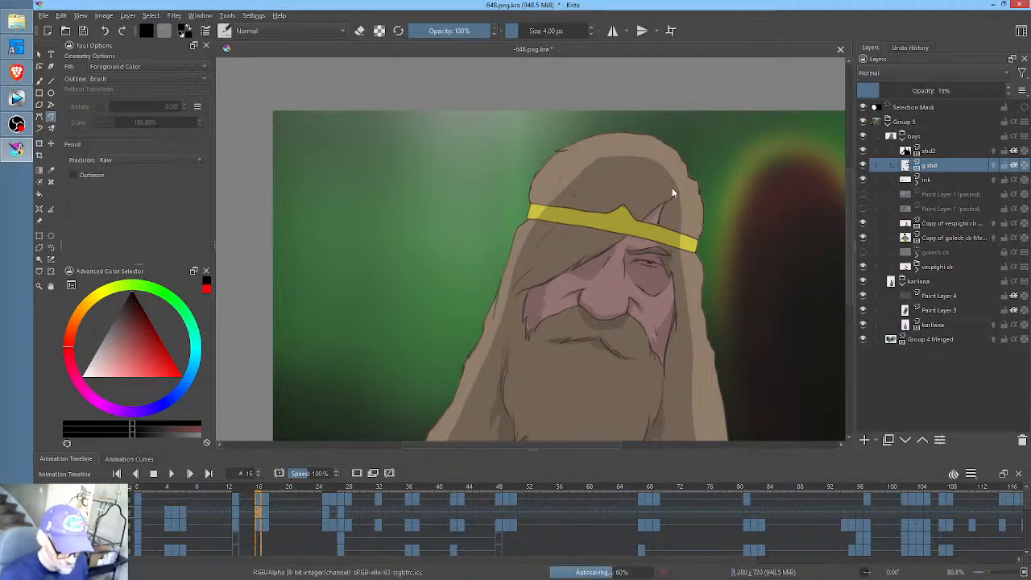
key("period")
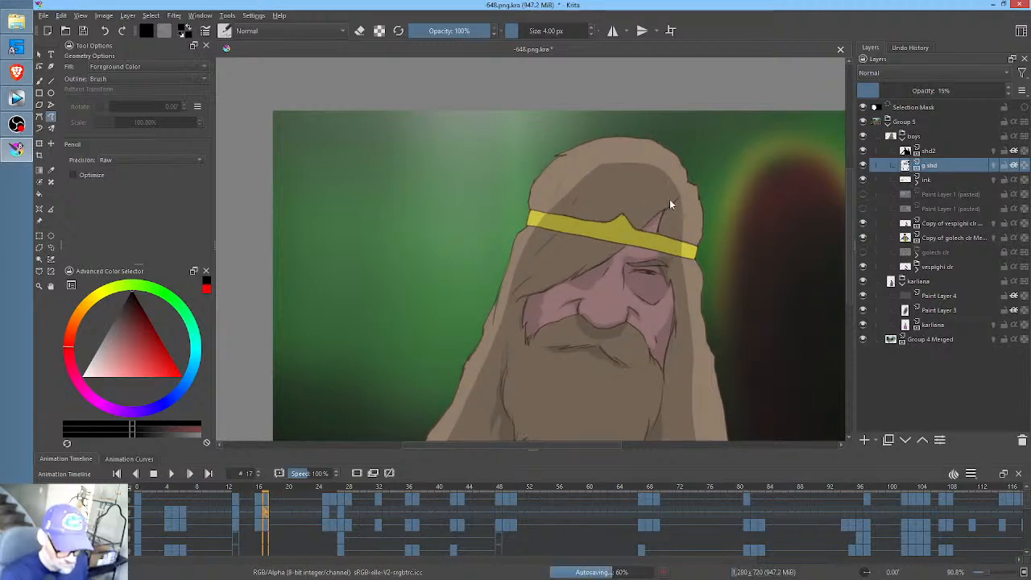
key("period")
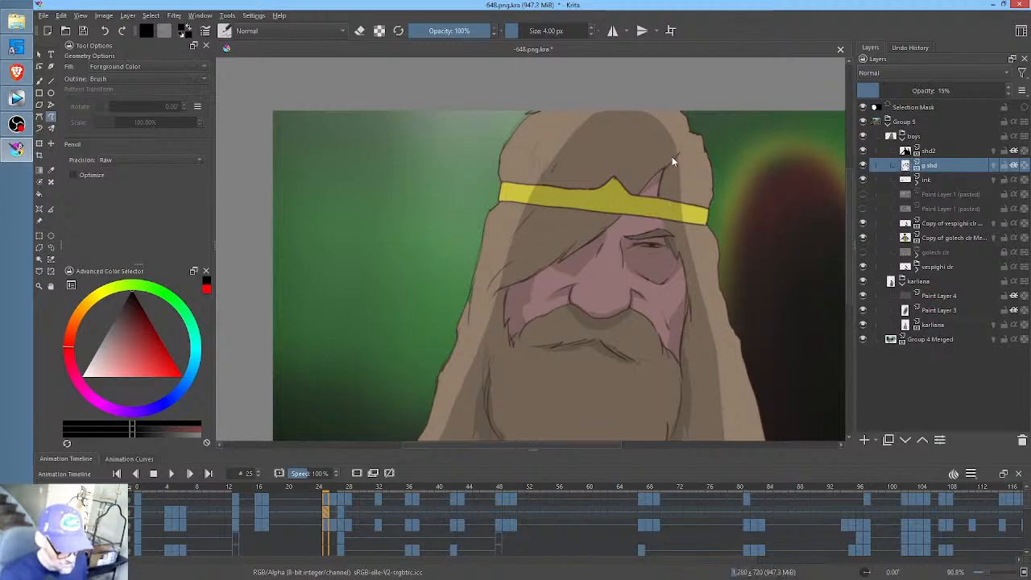
key("period")
key("comma")
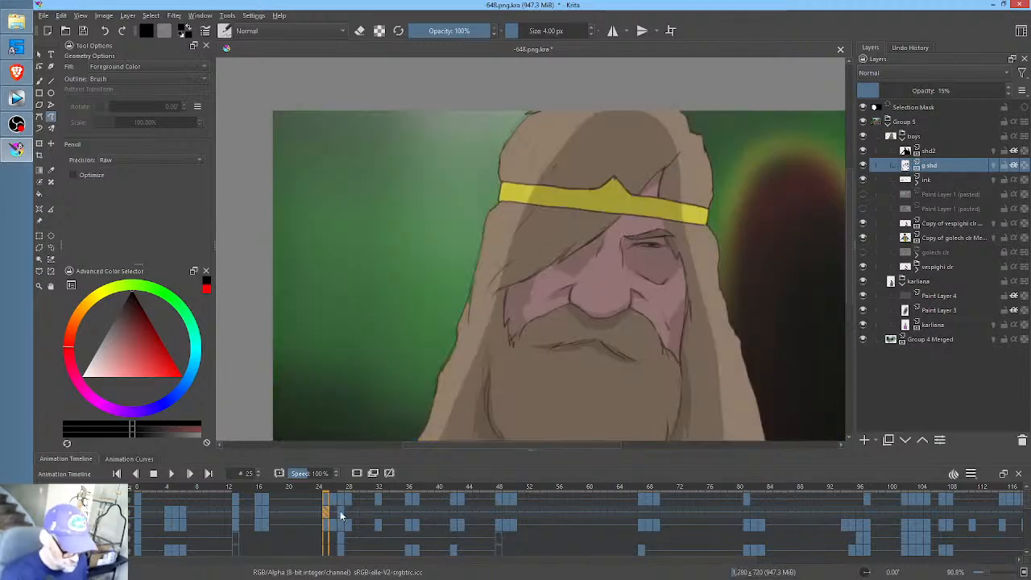
- At frame 26, clear the carried-over g shd shading and shade beneath the bearded man's moustache line
left_click(333, 511)
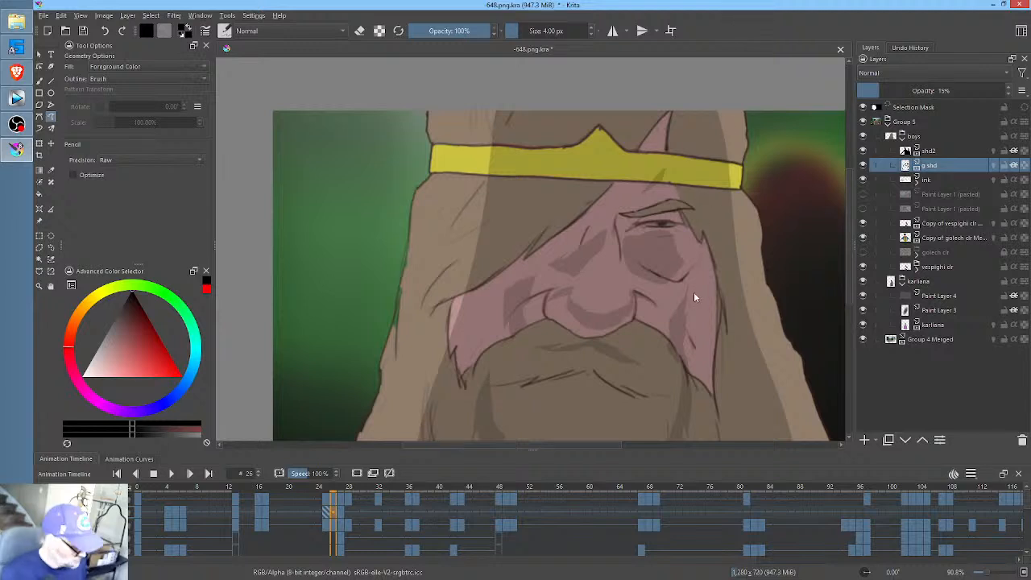
key("Delete")
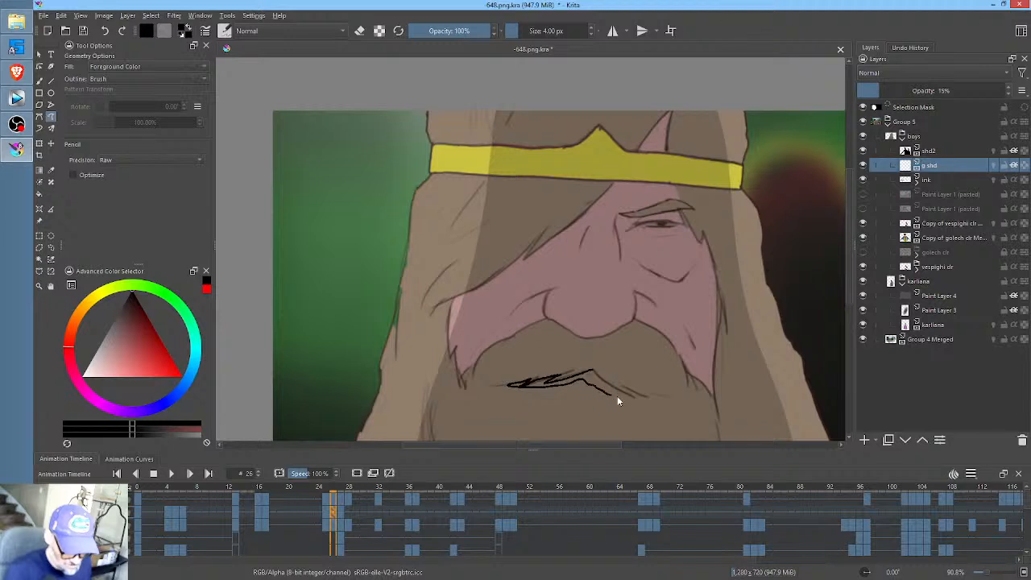
left_click_drag(644, 401, 593, 366)
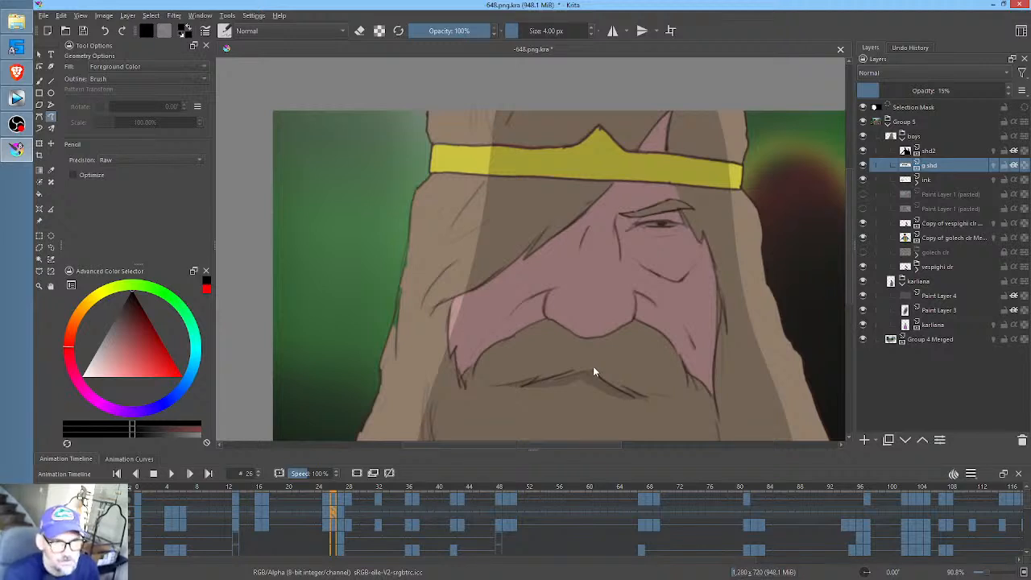
- Fill the shadow over the bearded man's visible eye socket at frame 26
left_click_drag(676, 277, 720, 281)
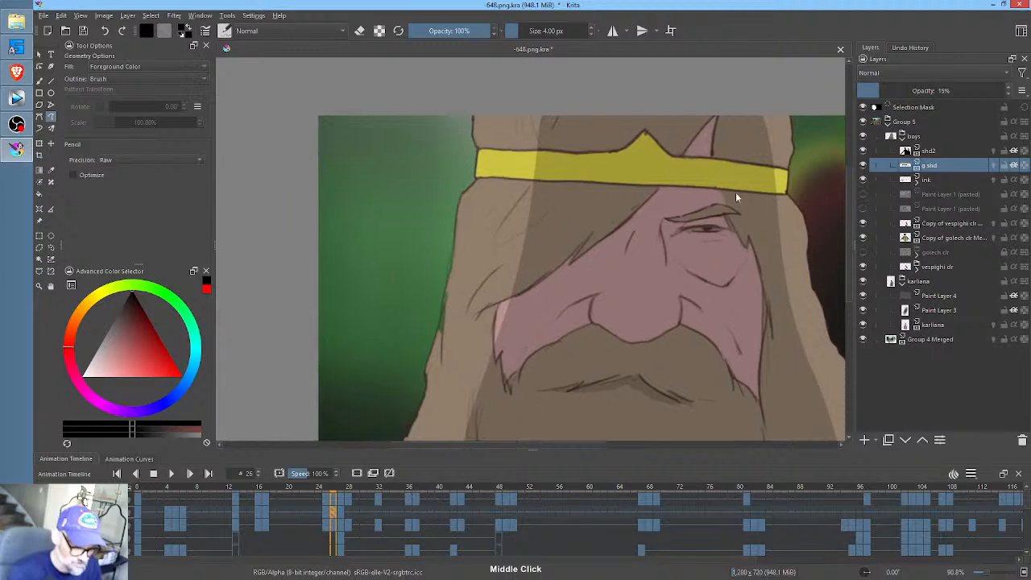
left_click_drag(738, 216, 662, 224)
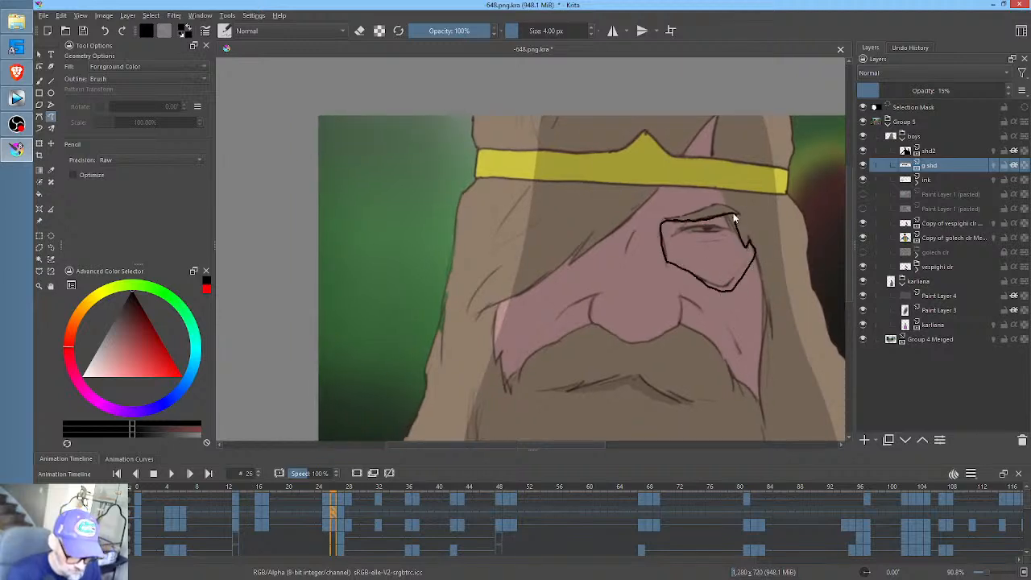
left_click_drag(733, 217, 742, 204)
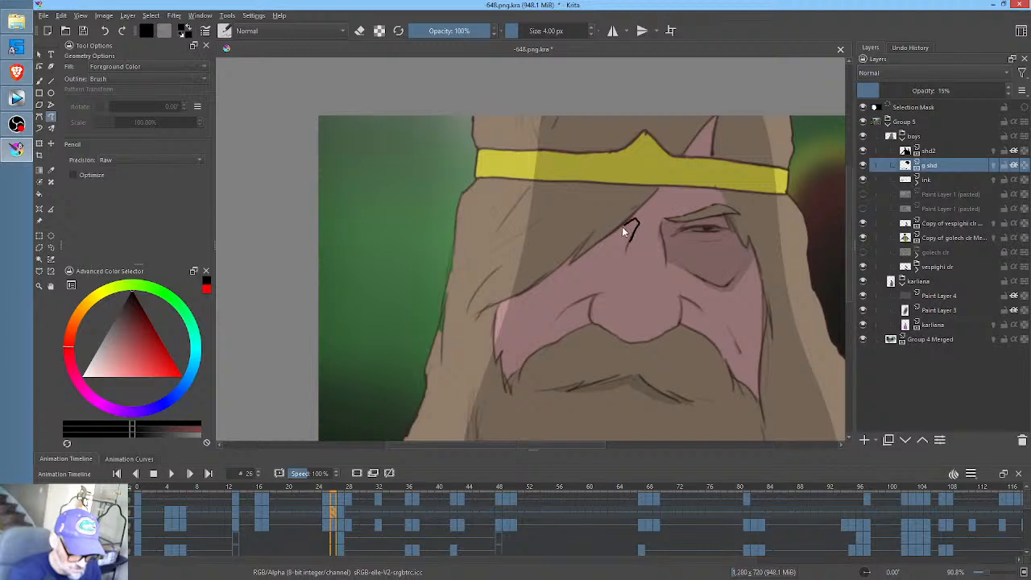
- Shade the skin below the bearded man's hair fringe and the area beneath his nose at frame 26
mouse_move(622, 228)
left_mouse_down()
mouse_move(552, 273)
mouse_move(584, 292)
mouse_move(616, 278)
mouse_move(637, 231)
left_mouse_up()
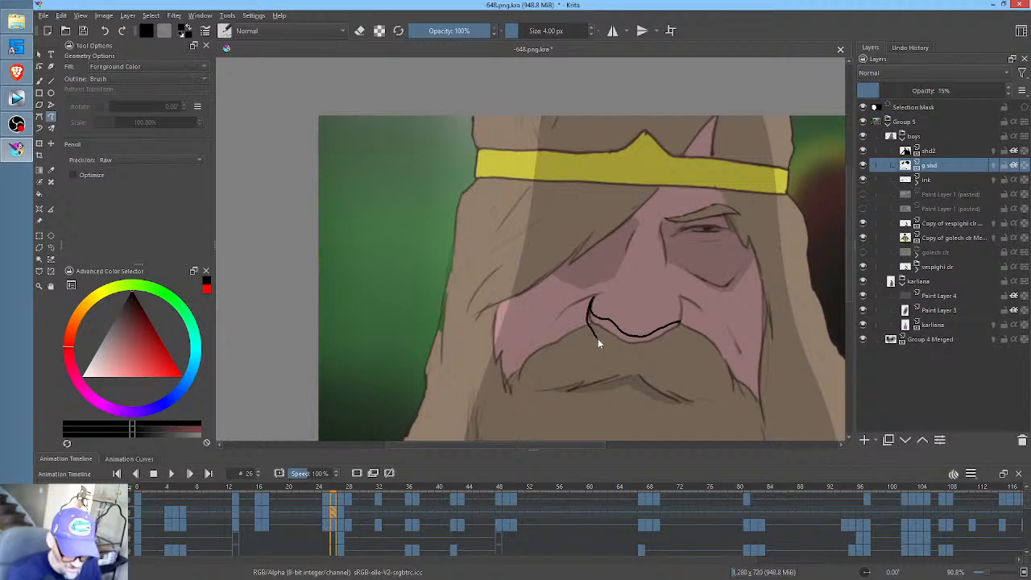
left_click_drag(684, 332, 683, 305)
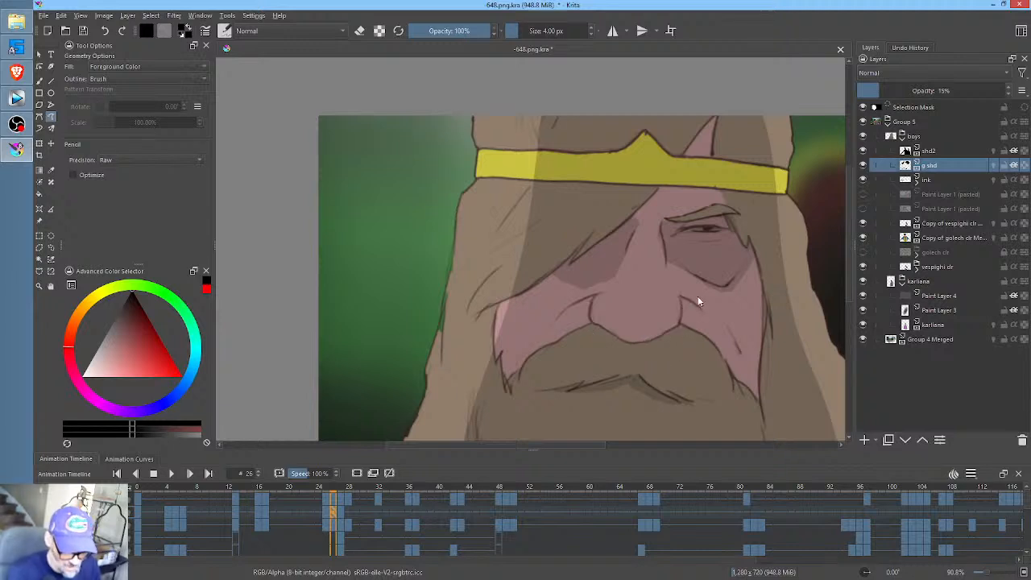
- Fill shadows along the outer edges of both of the bearded man's cheeks at frame 26
left_click_drag(763, 292, 760, 316)
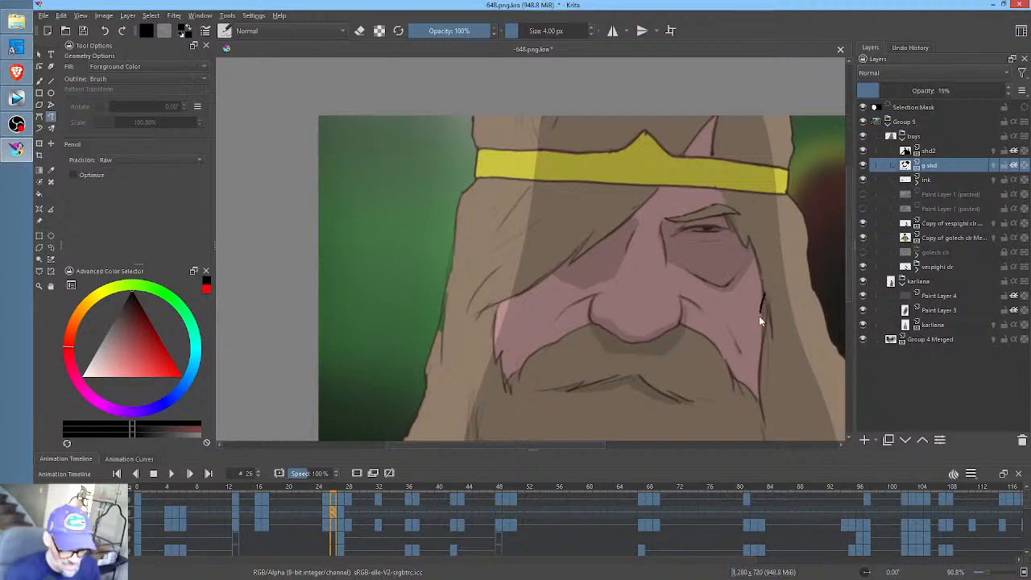
mouse_move(734, 365)
left_mouse_down()
mouse_move(758, 399)
mouse_move(764, 330)
left_mouse_up()
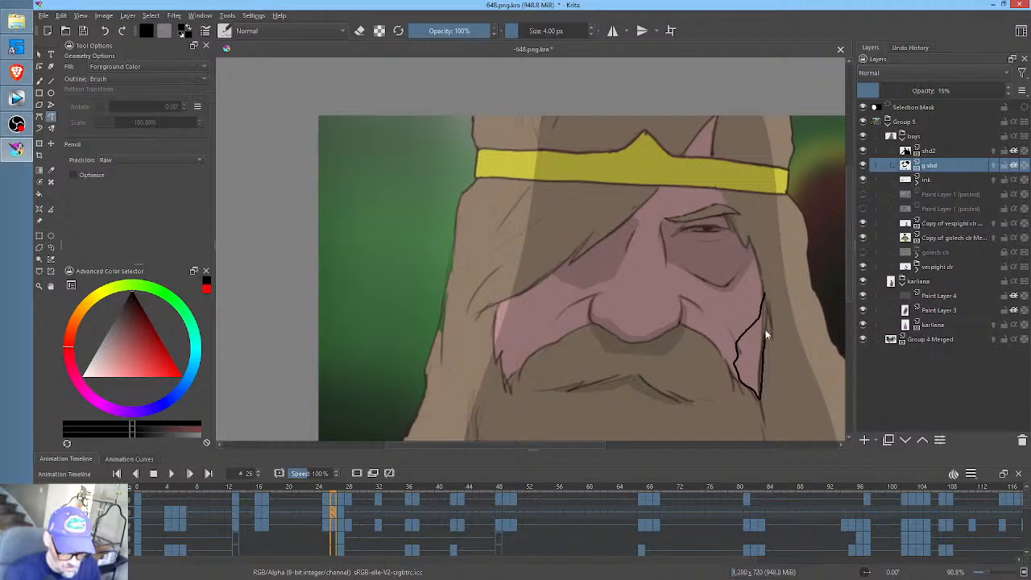
mouse_move(538, 282)
left_mouse_down()
mouse_move(499, 304)
mouse_move(503, 376)
left_mouse_up()
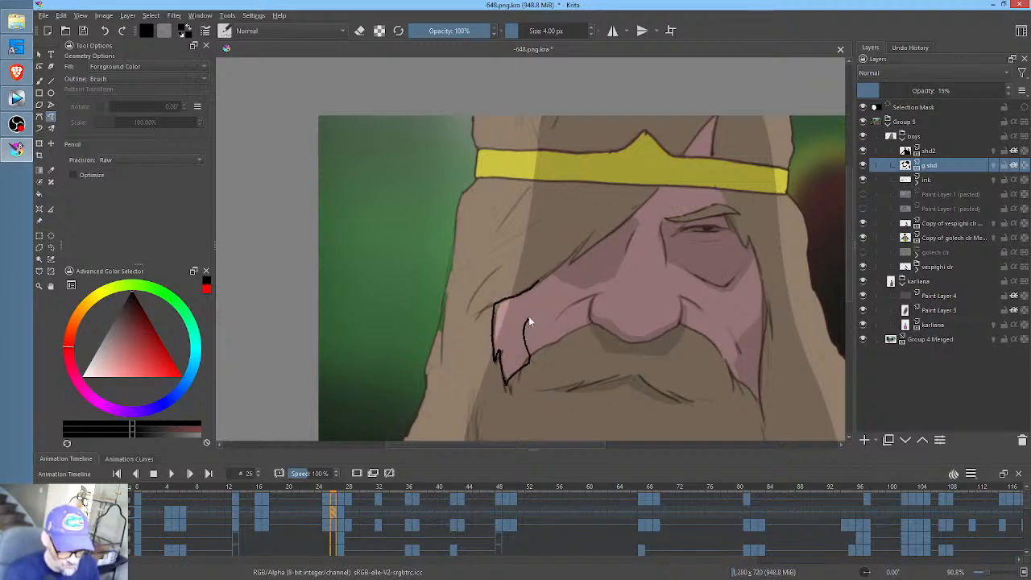
left_click_drag(528, 320, 534, 288)
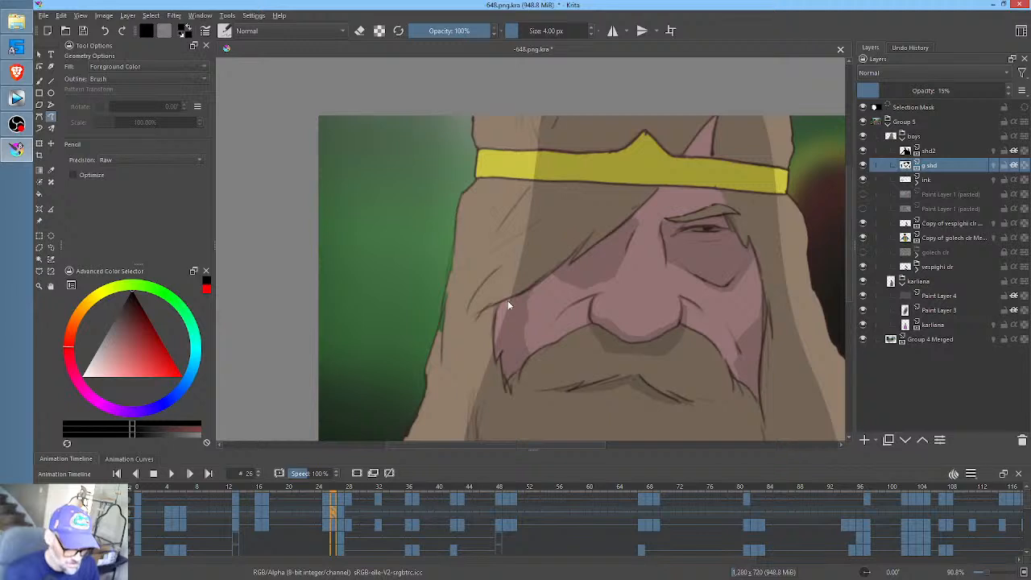
left_click_drag(499, 346, 509, 315)
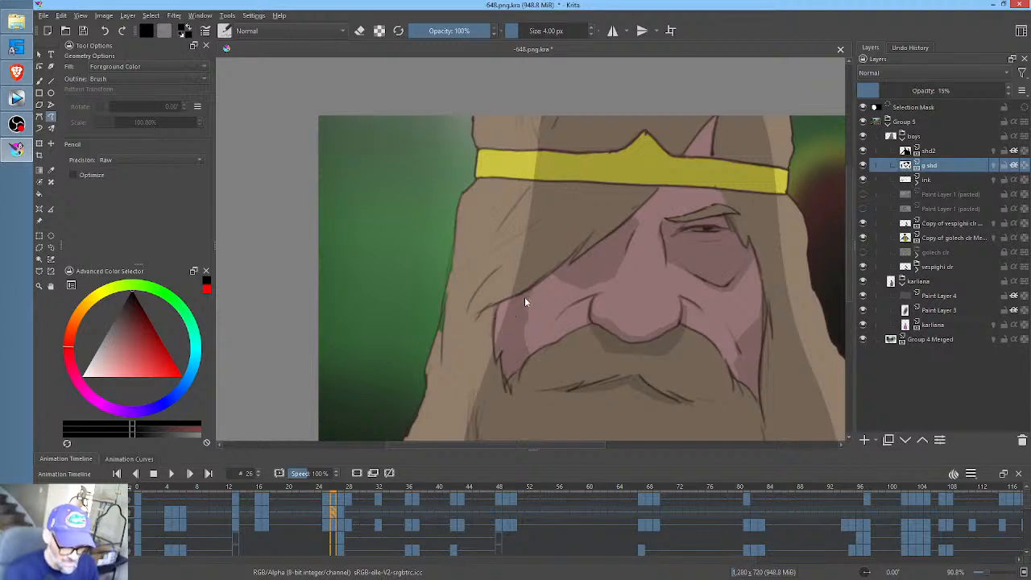
- Compare with frame 25 and paint the shadows along both sides of the beard at frame 26
left_click_drag(689, 331, 713, 252)
left_click_drag(720, 312, 712, 302)
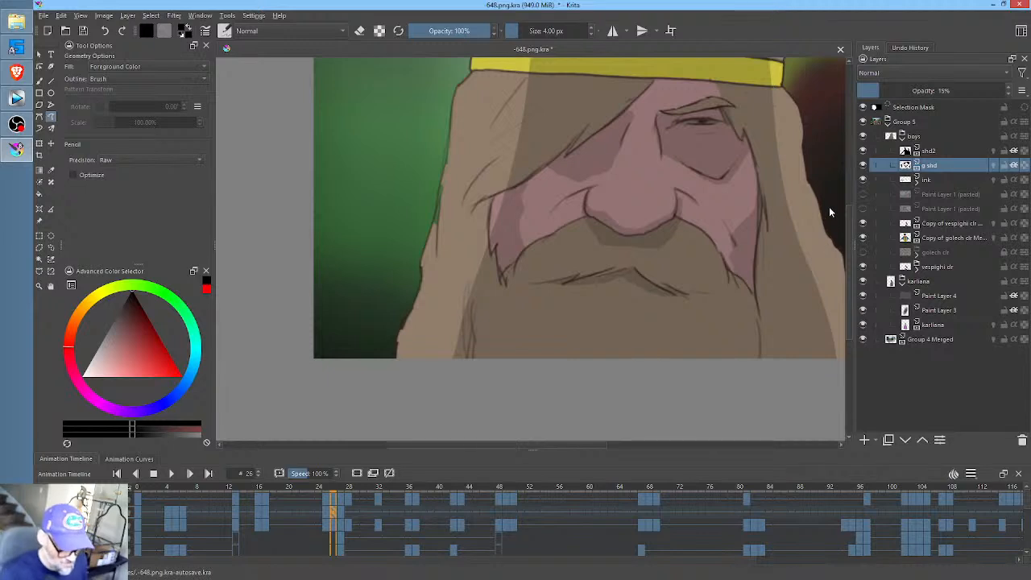
key("Left")
key("Right")
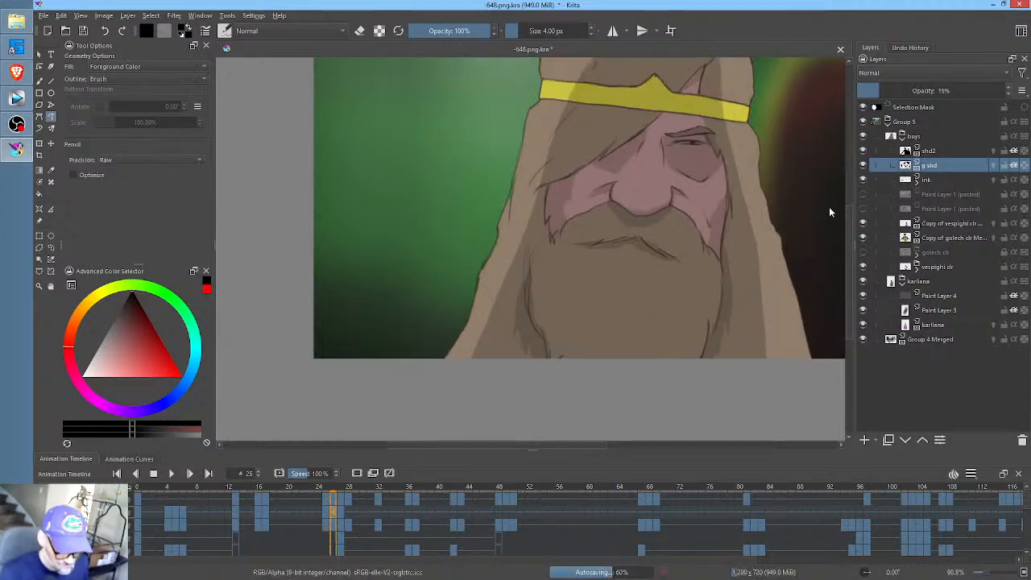
key("Right")
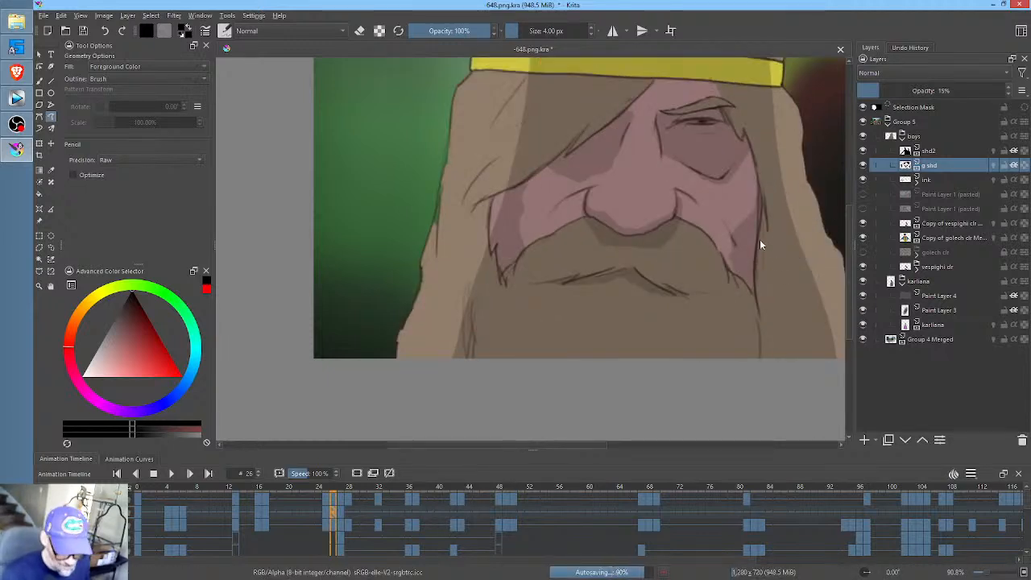
mouse_move(758, 377)
left_mouse_down()
mouse_move(784, 346)
mouse_move(763, 245)
left_mouse_up()
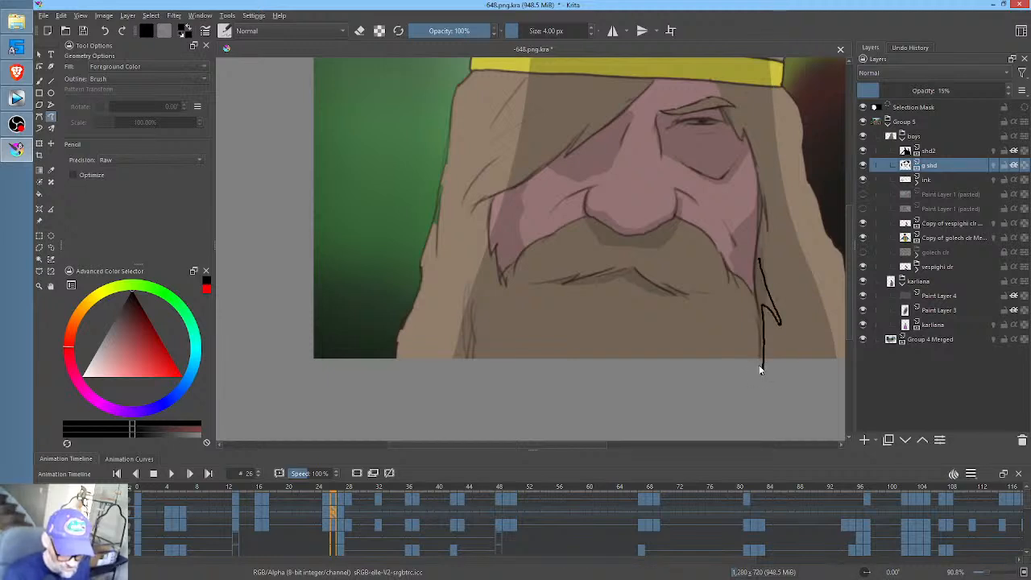
left_click_drag(760, 370, 760, 370)
left_click_drag(486, 266, 473, 326)
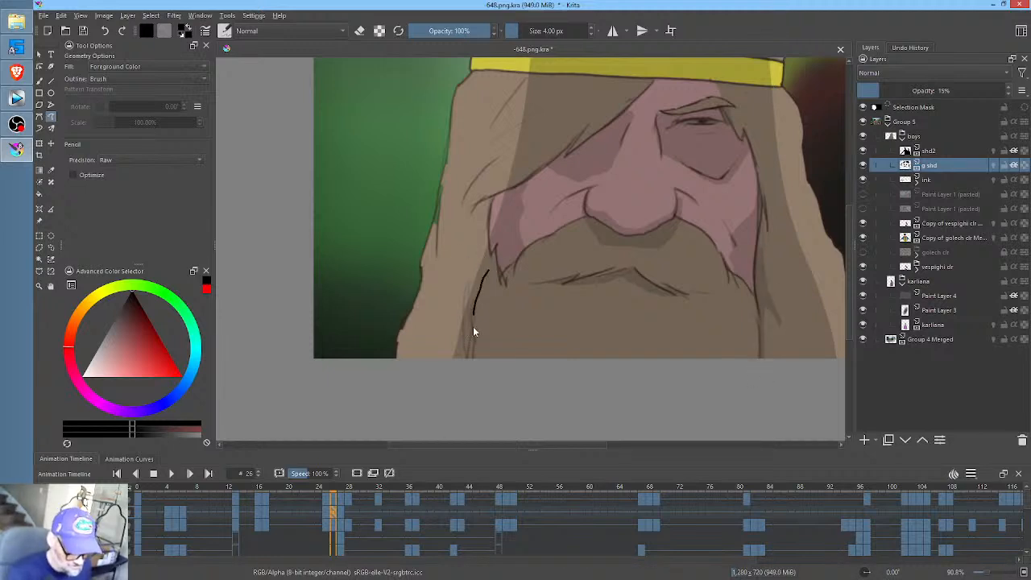
mouse_move(484, 239)
left_mouse_down()
mouse_move(487, 261)
mouse_move(490, 237)
left_mouse_up()
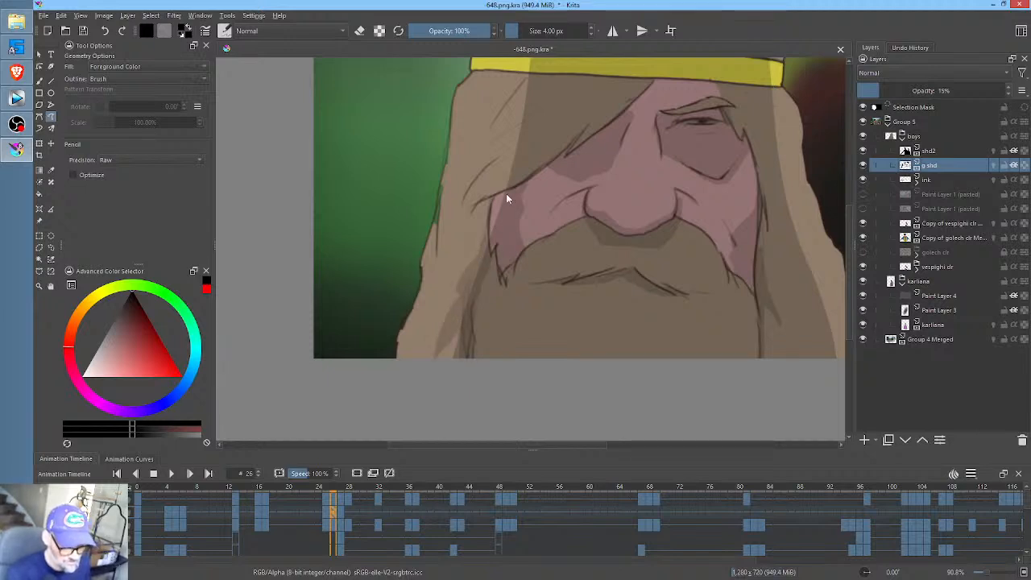
- Shade the bare forehead patch above the bearded man's headband at frame 26
left_click_drag(706, 260, 684, 322)
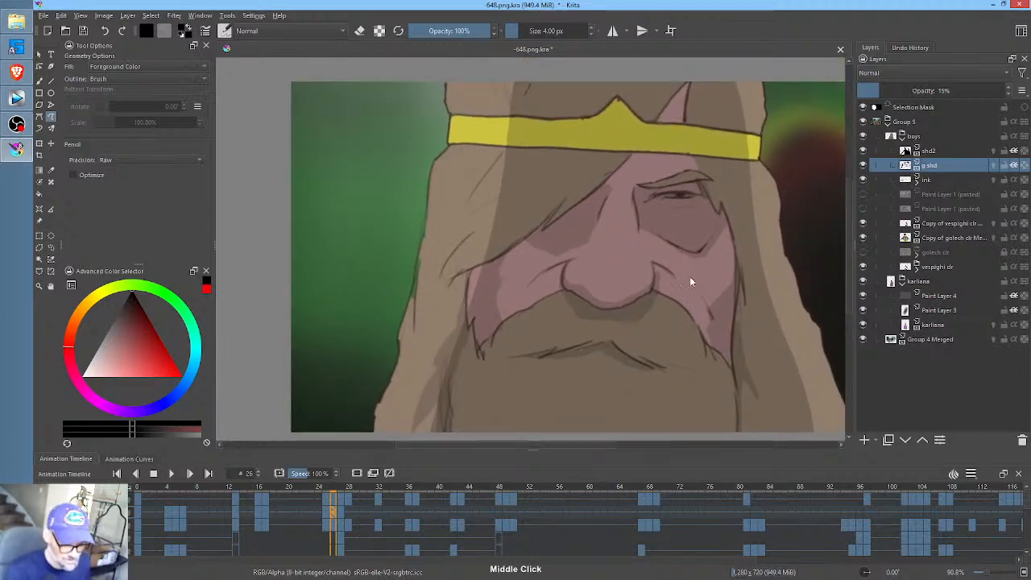
left_click_drag(689, 276, 650, 361)
mouse_move(663, 161)
left_mouse_down()
mouse_move(628, 199)
mouse_move(653, 187)
left_mouse_up()
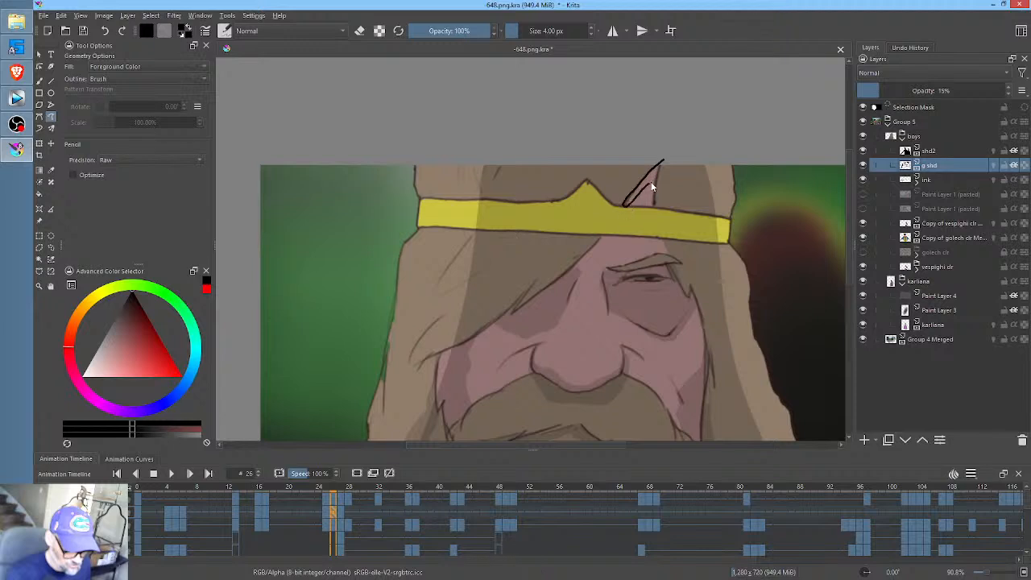
- At frame 27, erase the carried-over g shd shading around the hatted man's head and scarf
key("period")
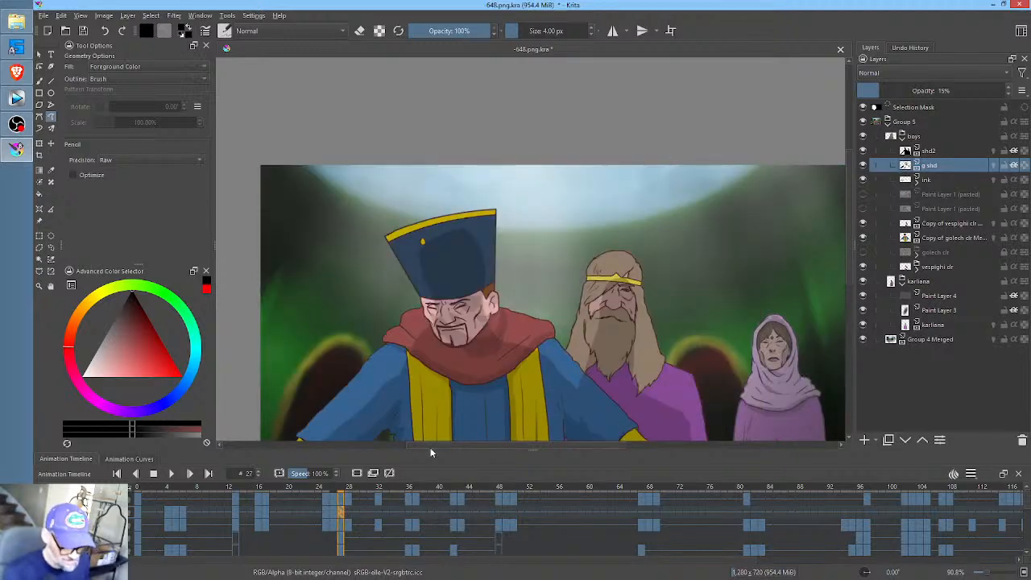
left_click_drag(653, 328, 683, 218)
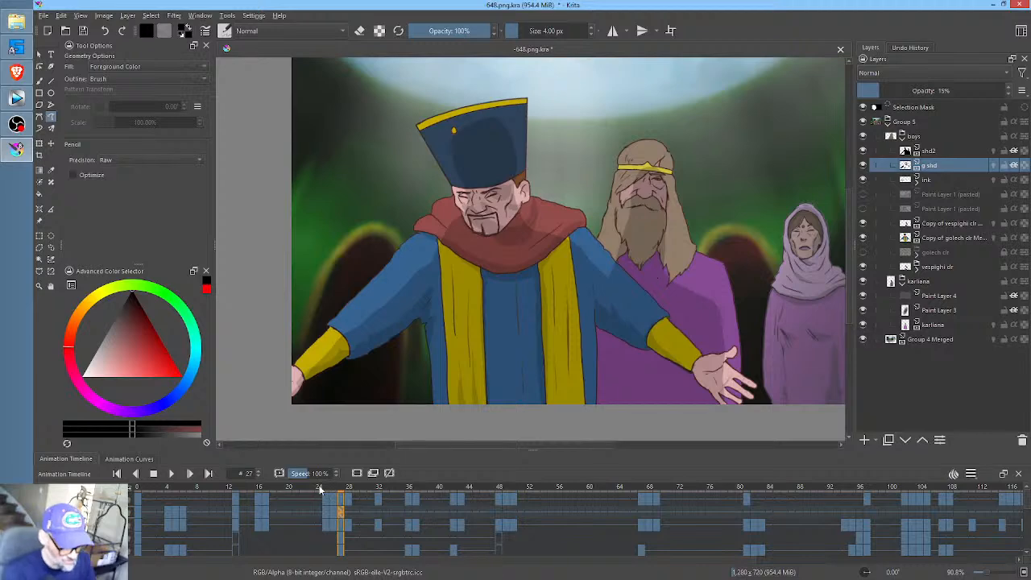
mouse_move(320, 489)
left_mouse_down()
mouse_move(207, 499)
mouse_move(283, 509)
mouse_move(141, 512)
mouse_move(216, 508)
mouse_move(276, 519)
mouse_move(231, 523)
mouse_move(341, 537)
mouse_move(295, 547)
mouse_move(363, 545)
mouse_move(341, 544)
left_mouse_up()
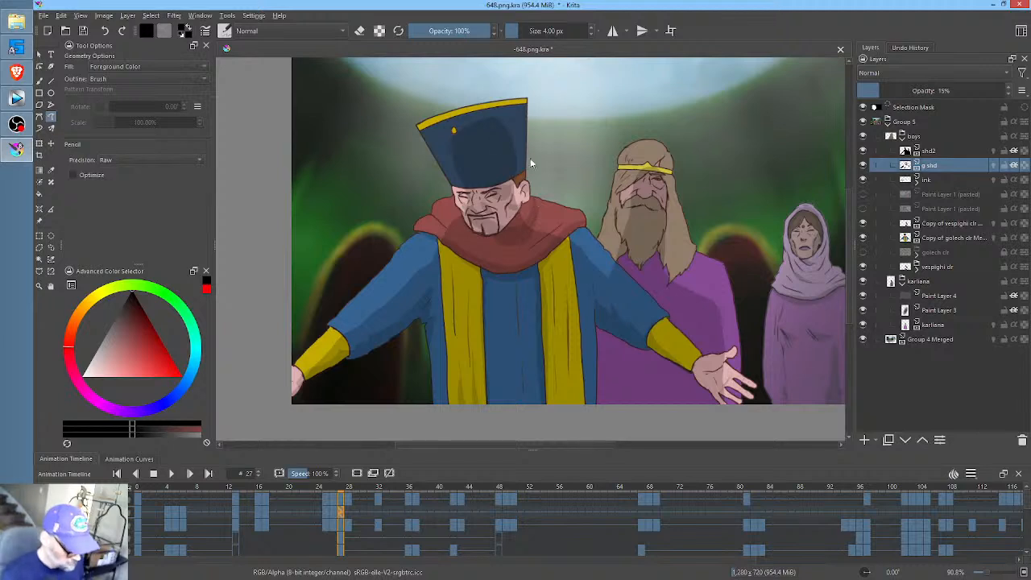
key("e")
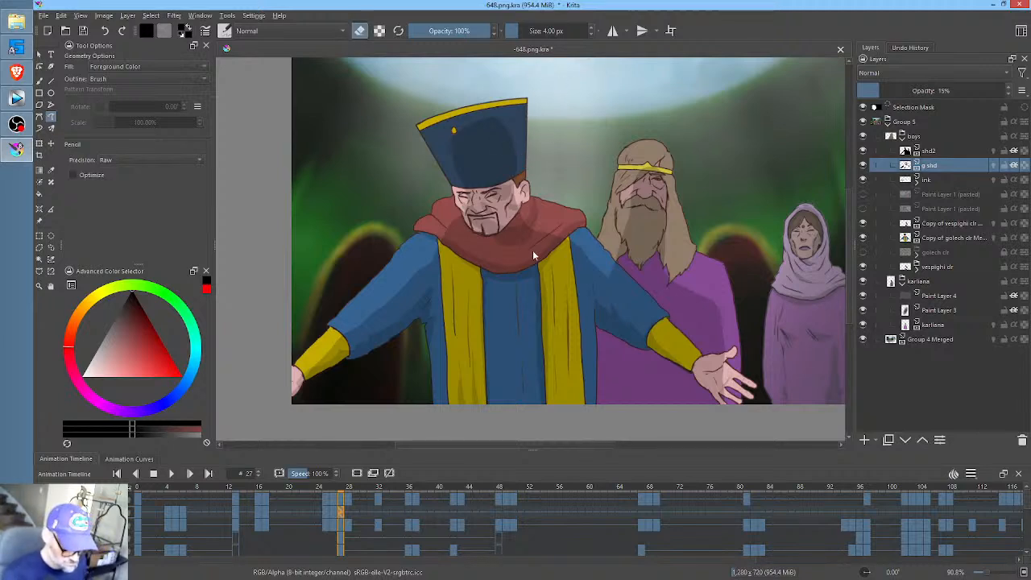
mouse_move(550, 109)
left_mouse_down()
mouse_move(391, 175)
mouse_move(458, 253)
mouse_move(531, 233)
left_mouse_up()
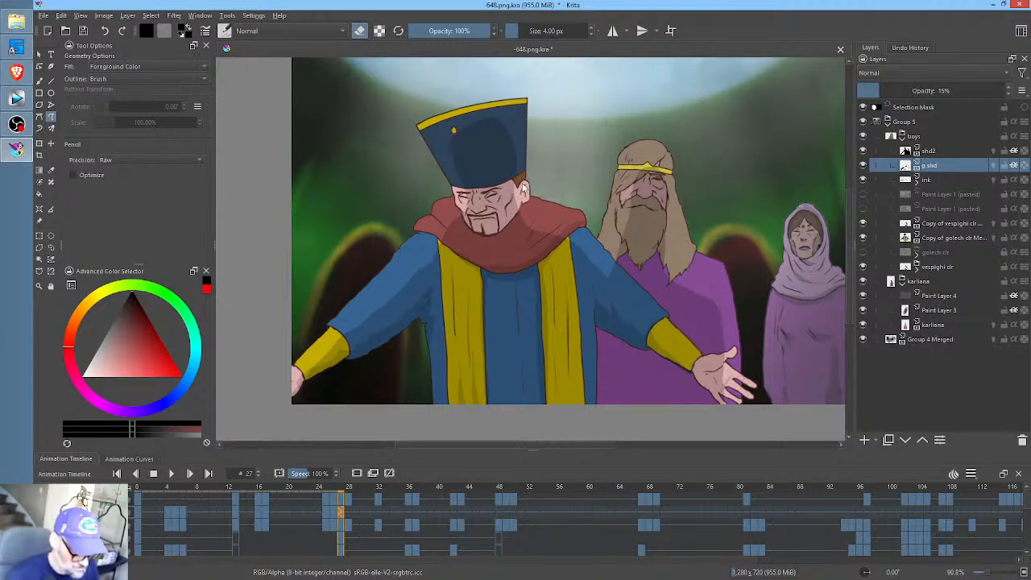
key("e")
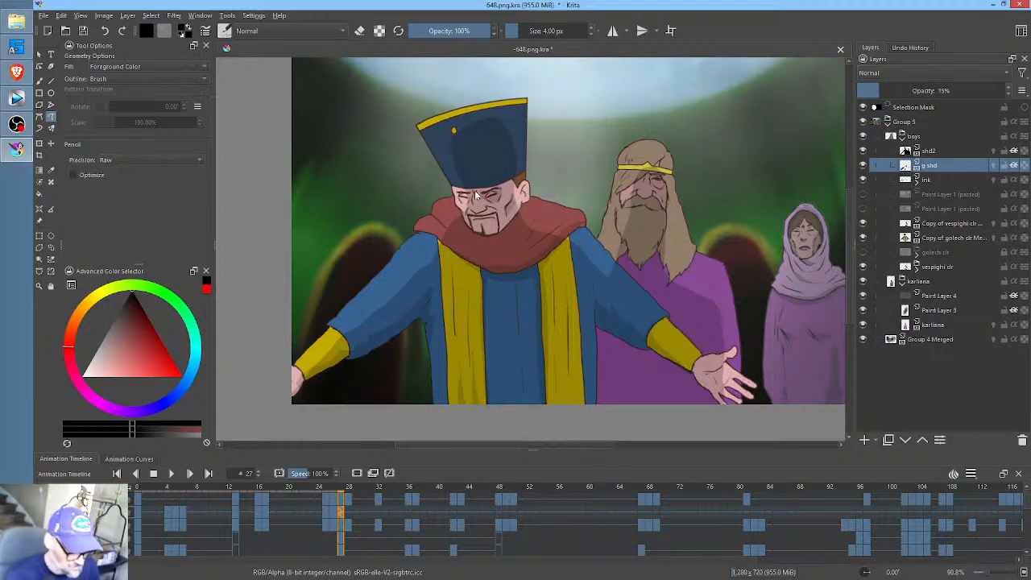
- Shade the hatted man's eye sockets, jawline and lower scarf edge at frame 27, undoing unwanted strokes
mouse_move(475, 195)
left_mouse_down()
mouse_move(469, 213)
mouse_move(455, 194)
mouse_move(476, 193)
left_mouse_up()
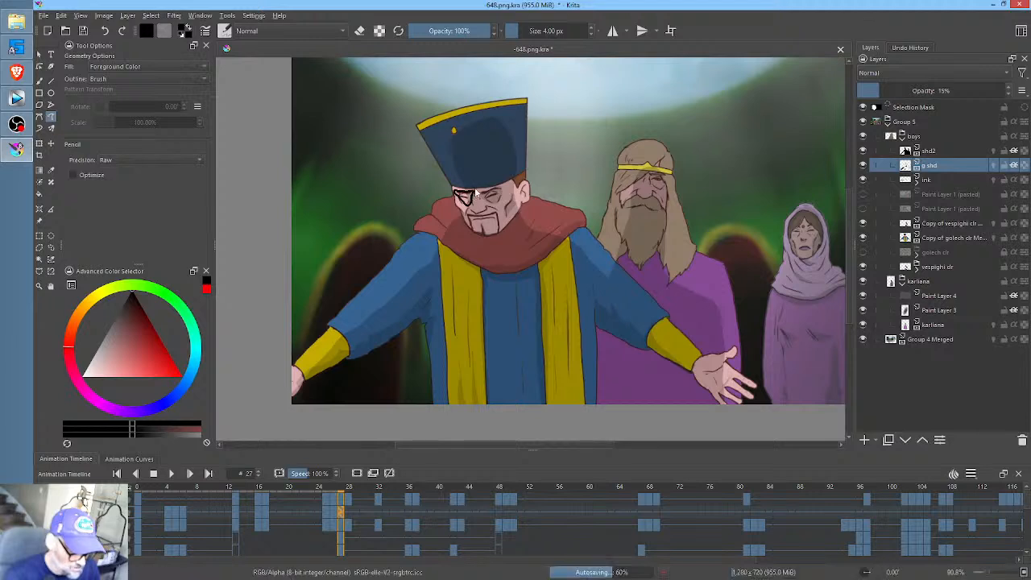
key("ctrl+z")
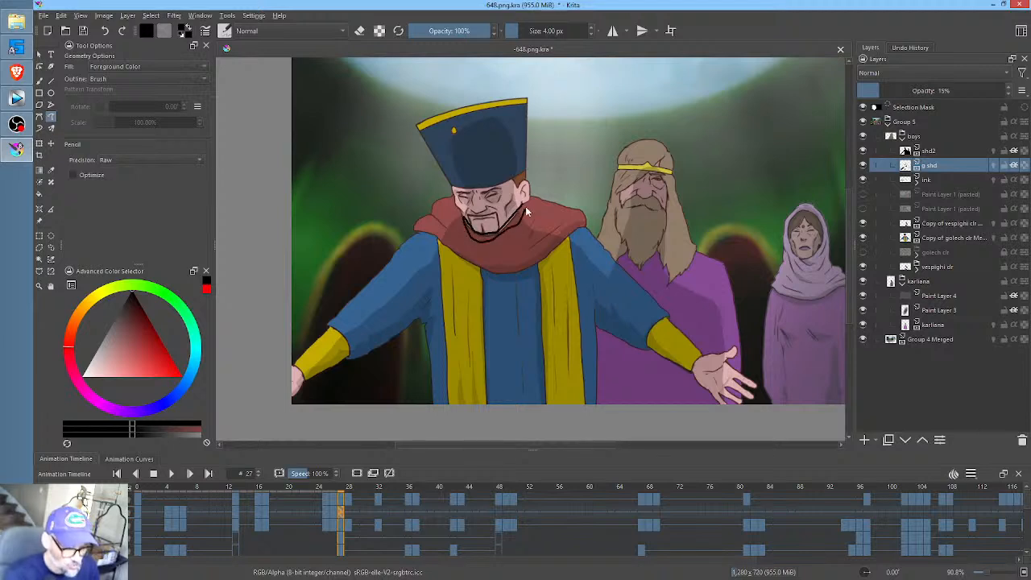
key("ctrl+z")
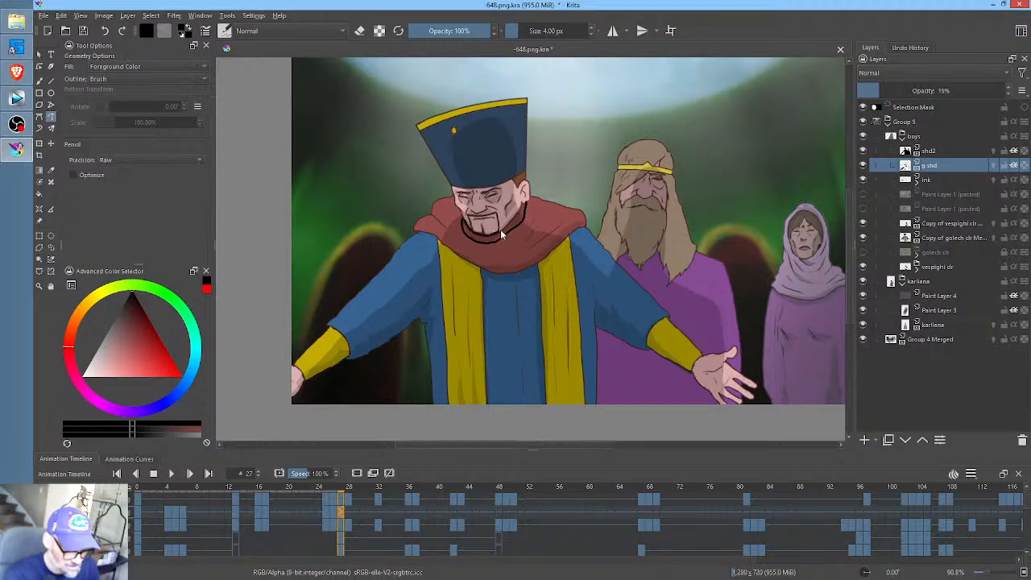
key("ctrl+z")
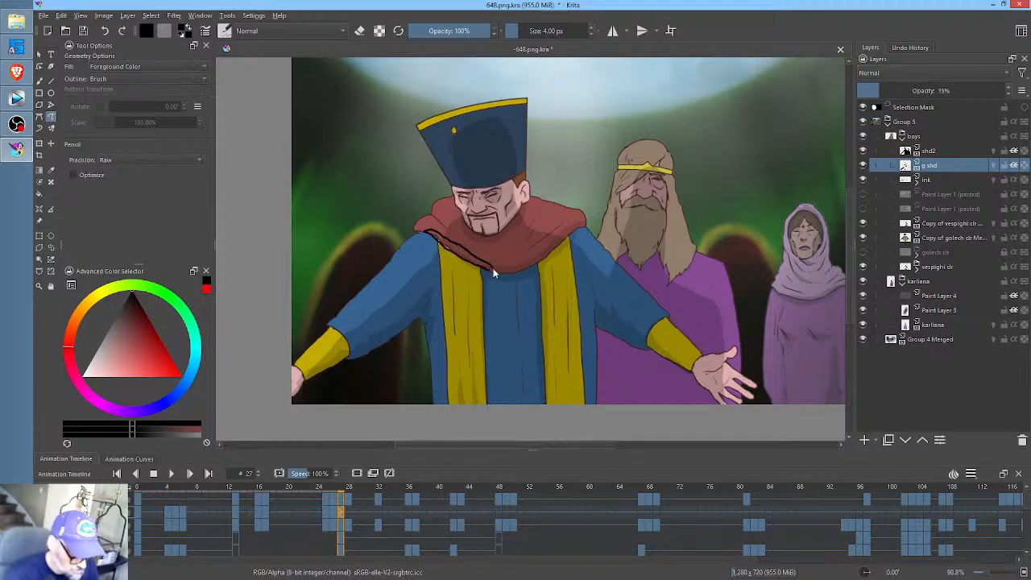
key("ctrl+z")
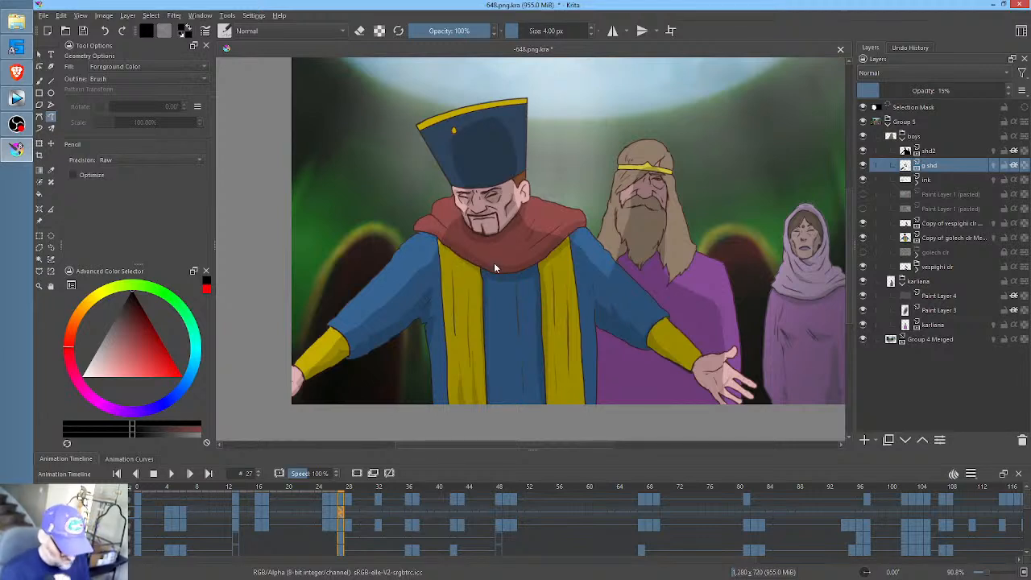
- At frame 36, erase the carried-over g shd shading around the hatted man's head and reshade his face
left_click(349, 515)
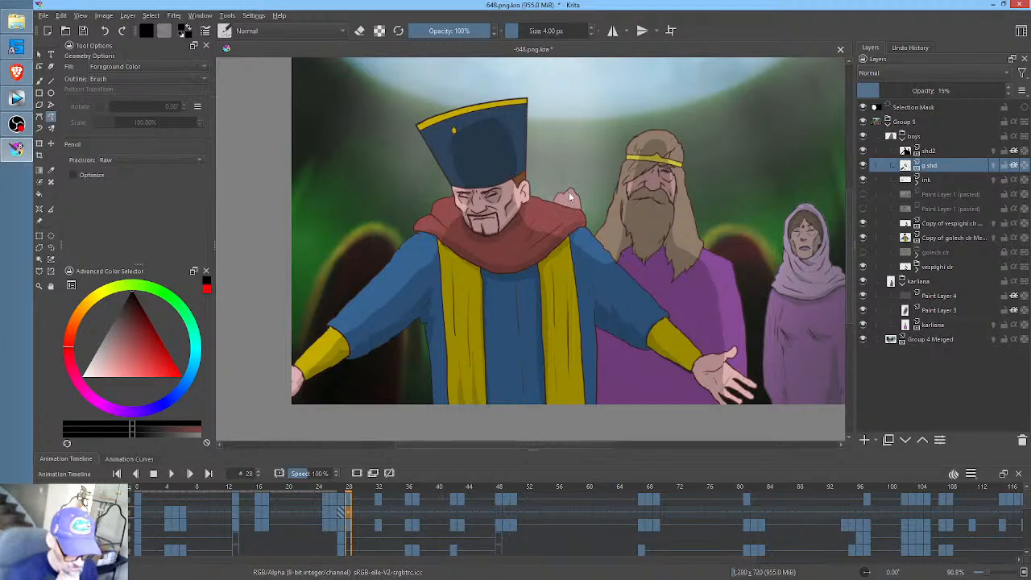
left_click(381, 514)
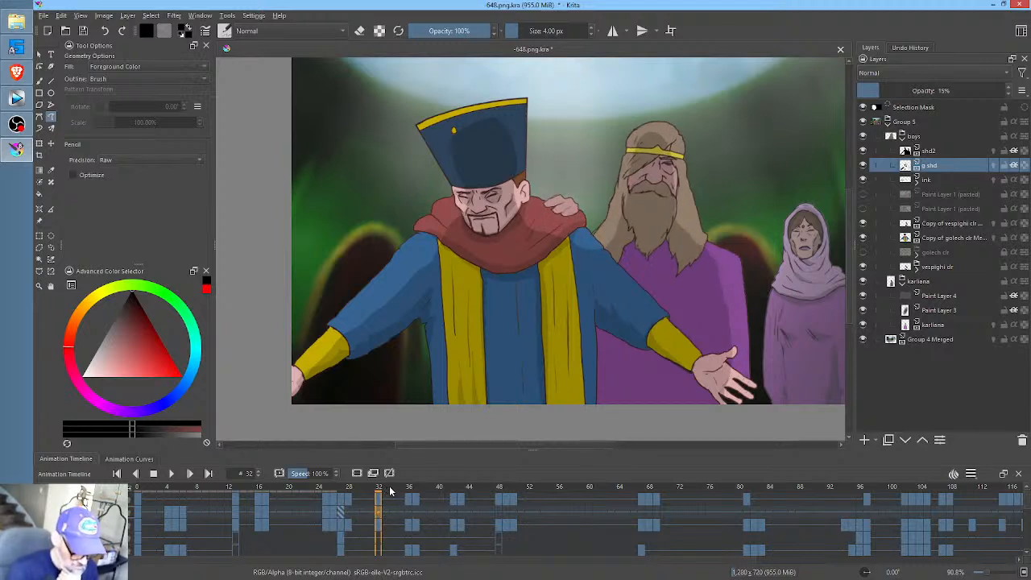
left_click_drag(387, 489, 411, 507)
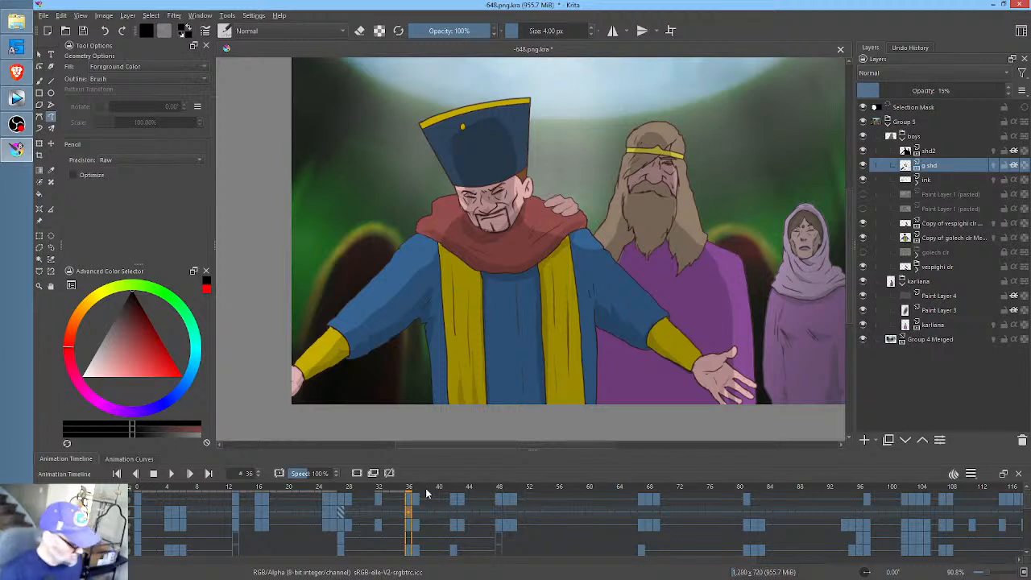
key("e")
mouse_move(533, 58)
left_mouse_down()
mouse_move(411, 109)
mouse_move(436, 213)
left_mouse_up()
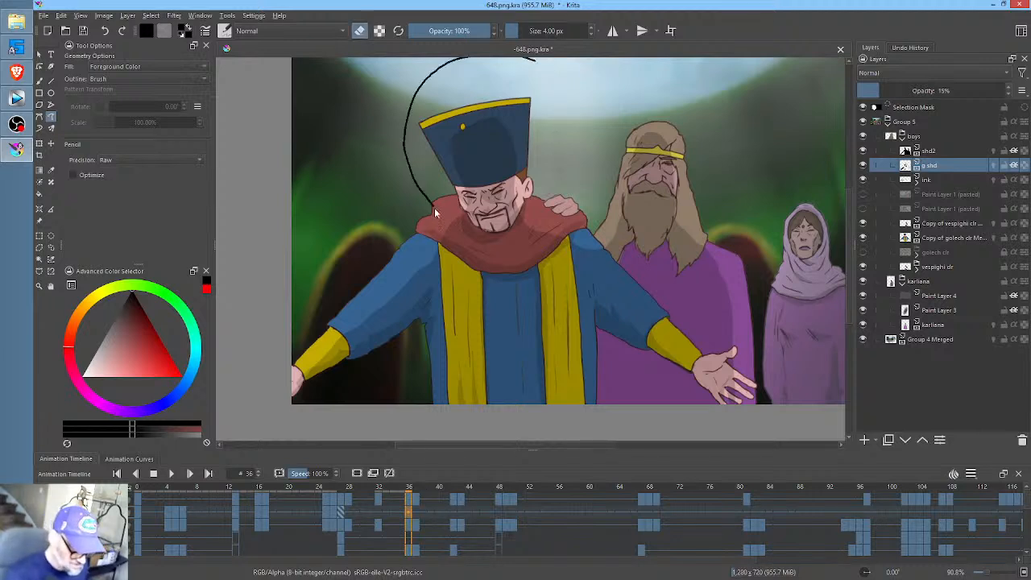
left_click_drag(501, 242, 508, 240)
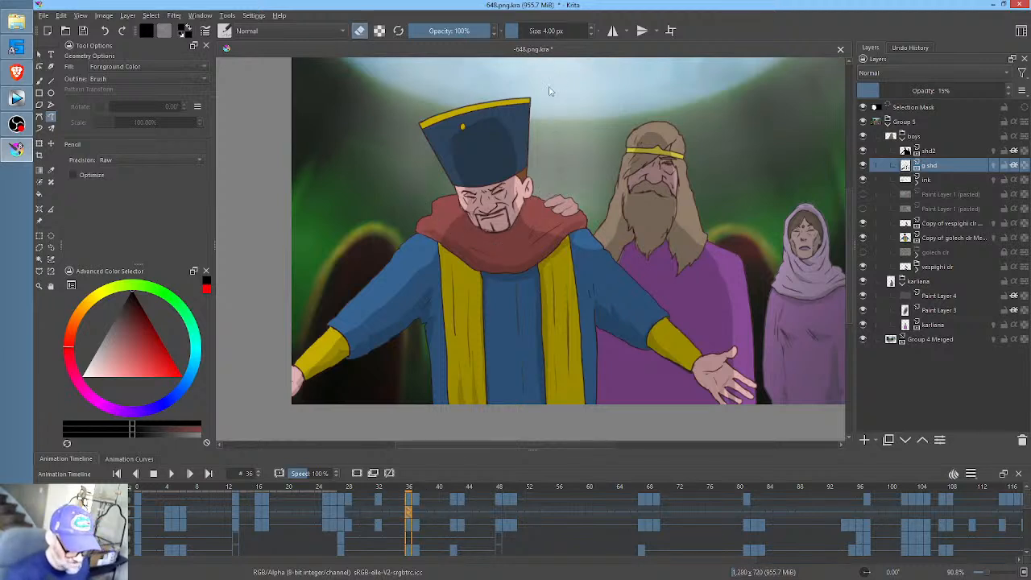
key("e")
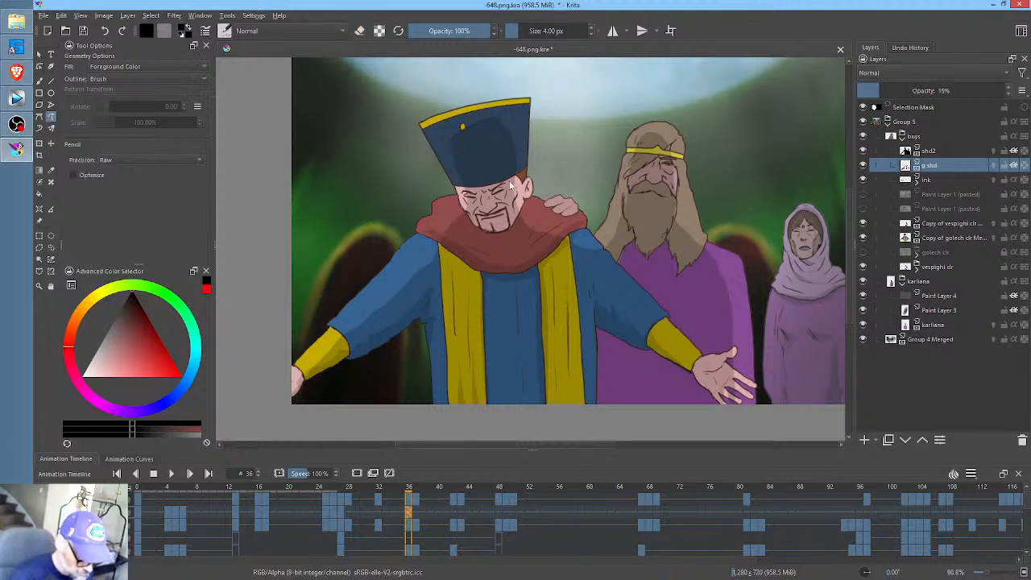
mouse_move(505, 185)
left_mouse_down()
mouse_move(468, 195)
mouse_move(471, 210)
mouse_move(478, 196)
mouse_move(494, 212)
mouse_move(481, 212)
mouse_move(507, 231)
mouse_move(468, 216)
mouse_move(485, 238)
mouse_move(511, 236)
left_mouse_up()
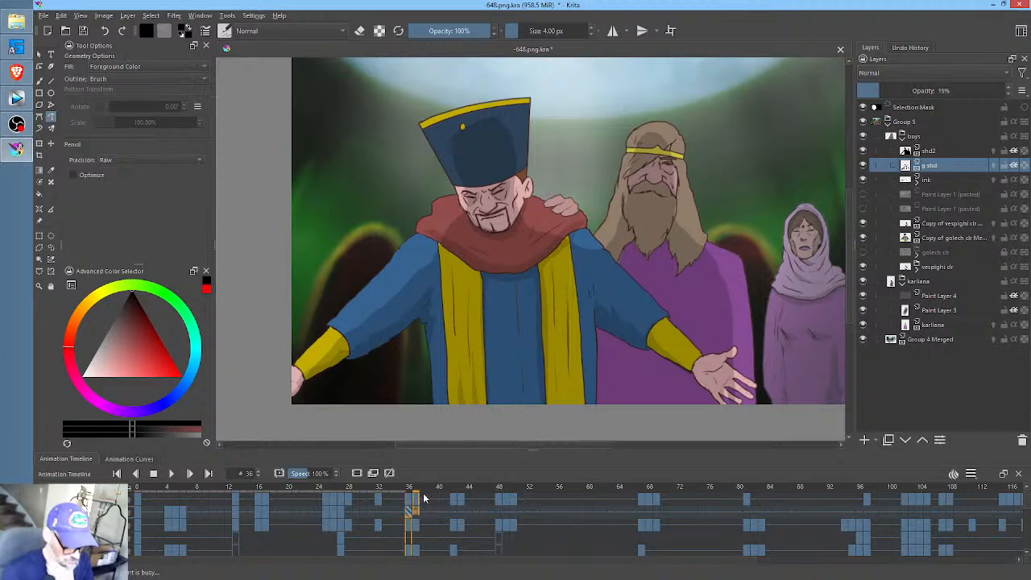
- At frame 37, erase the carried-over g shd shading around the hatted man's head
key("Right")
key("e")
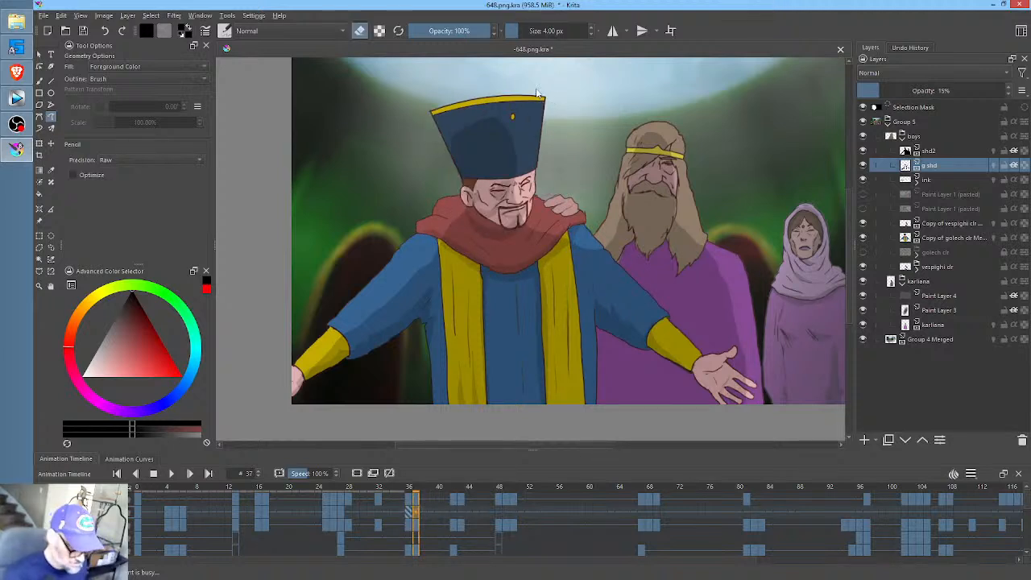
mouse_move(538, 94)
left_mouse_down()
mouse_move(440, 230)
mouse_move(572, 144)
left_mouse_up()
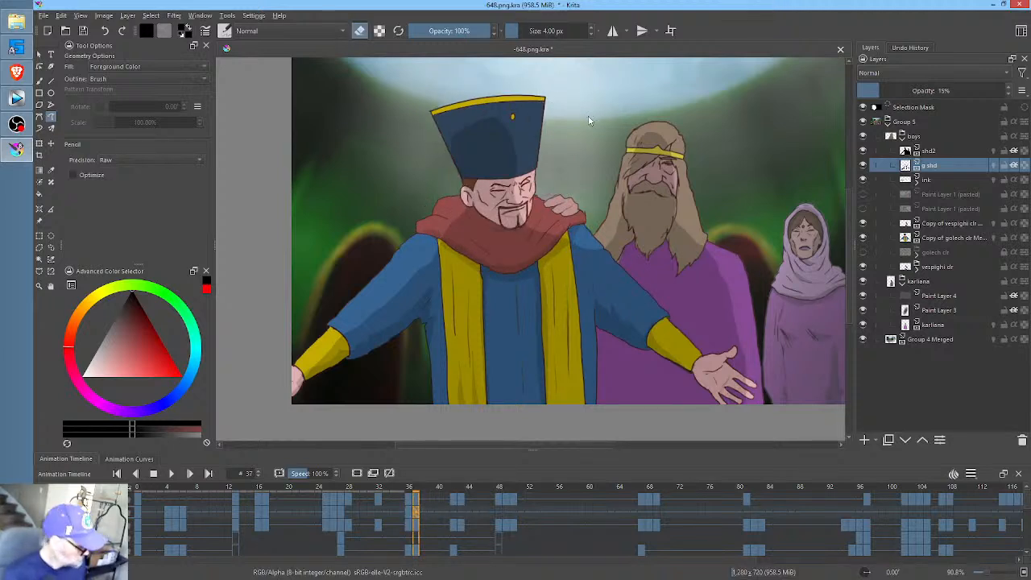
- At frame 37, reshade the hatted man's eye area, jawline and lower scarf edge
key("e")
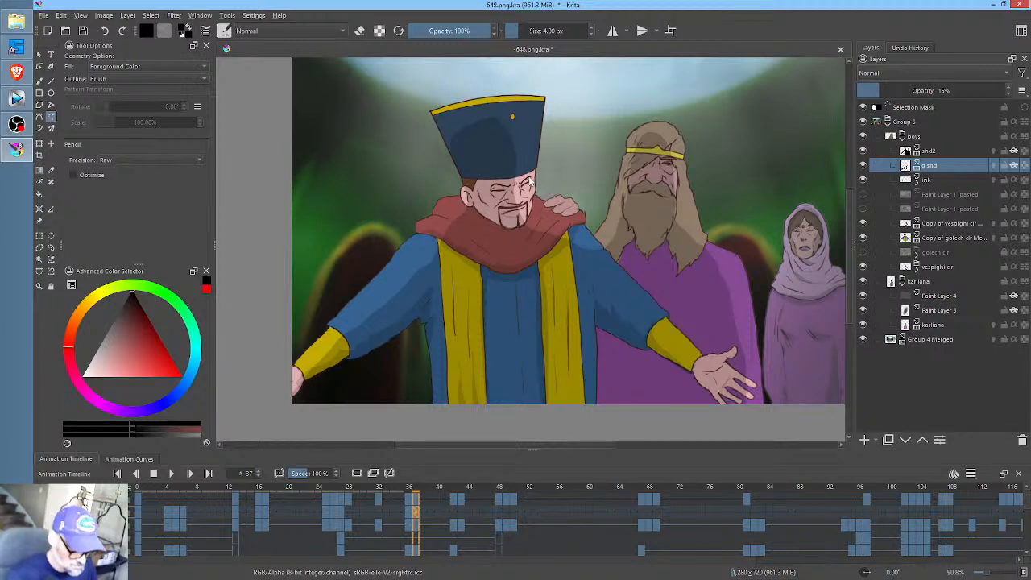
mouse_move(531, 184)
left_mouse_down()
mouse_move(534, 200)
mouse_move(540, 178)
mouse_move(495, 185)
mouse_move(503, 202)
mouse_move(512, 186)
left_mouse_up()
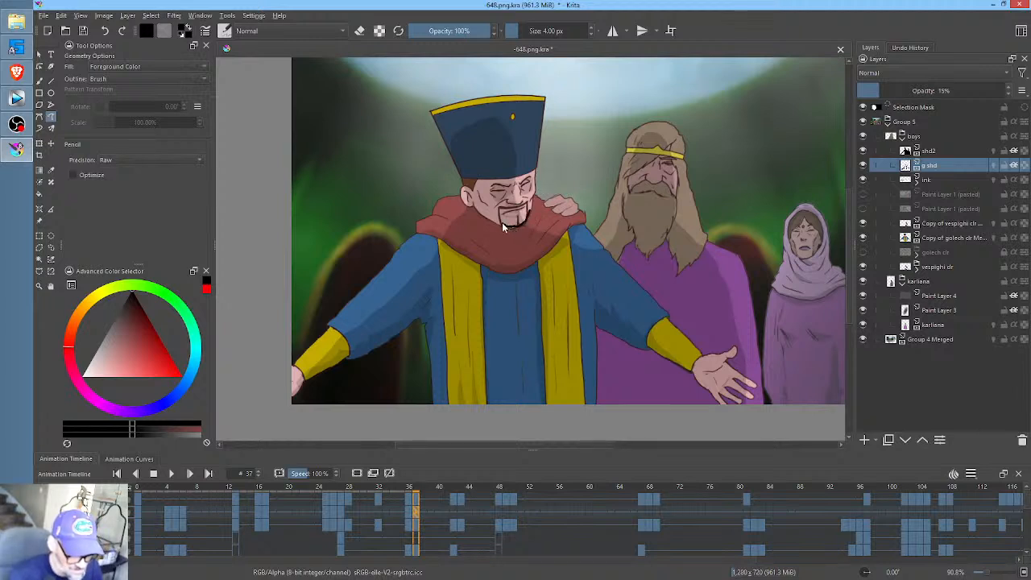
mouse_move(480, 220)
left_mouse_down()
mouse_move(526, 233)
mouse_move(542, 200)
left_mouse_up()
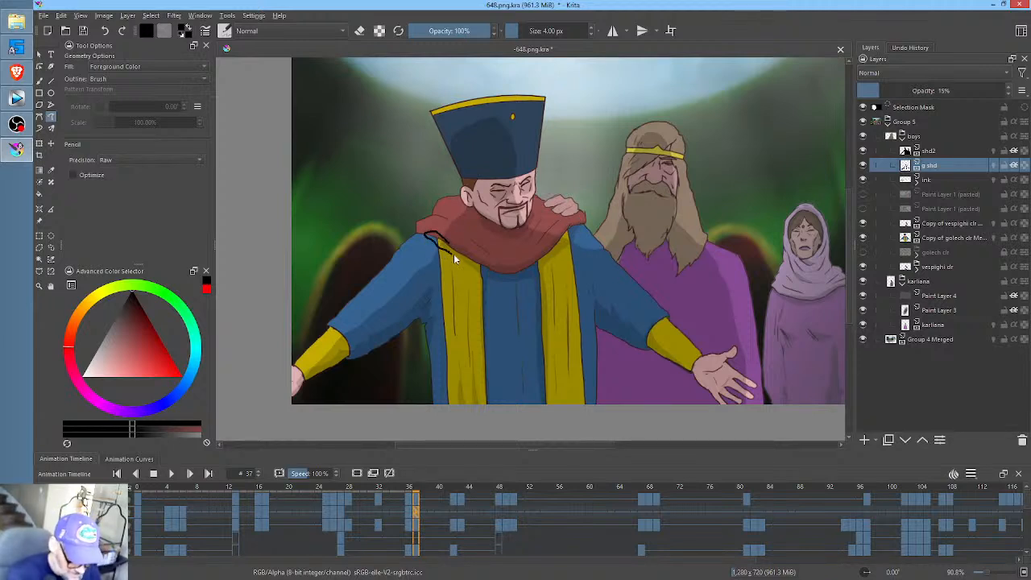
left_click_drag(501, 272, 458, 237)
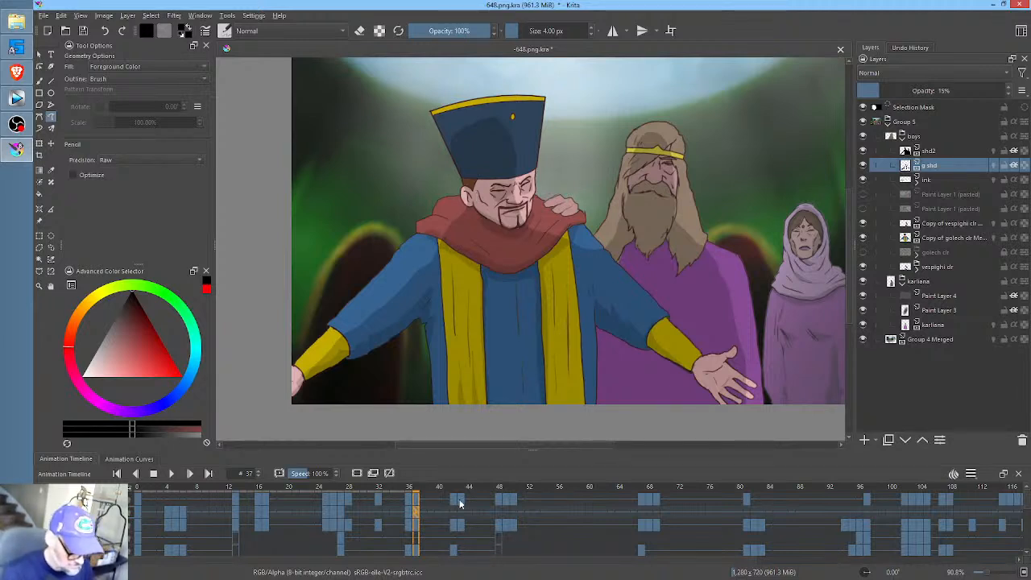
- At frame 48, shade the bearded man's face along the edge of his swept hair and outer cheek
left_click_drag(423, 488, 498, 499)
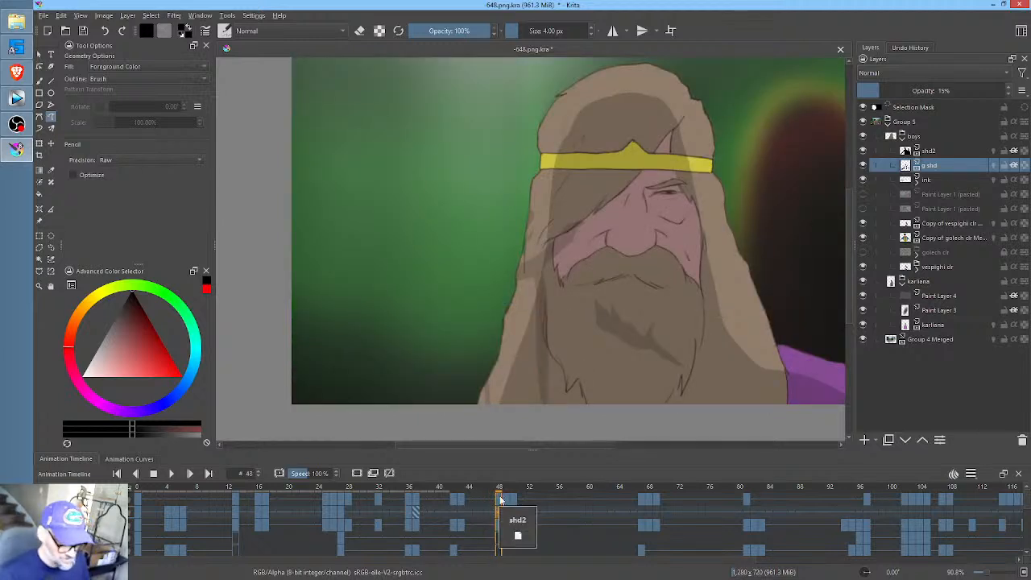
left_click_drag(672, 127, 652, 154)
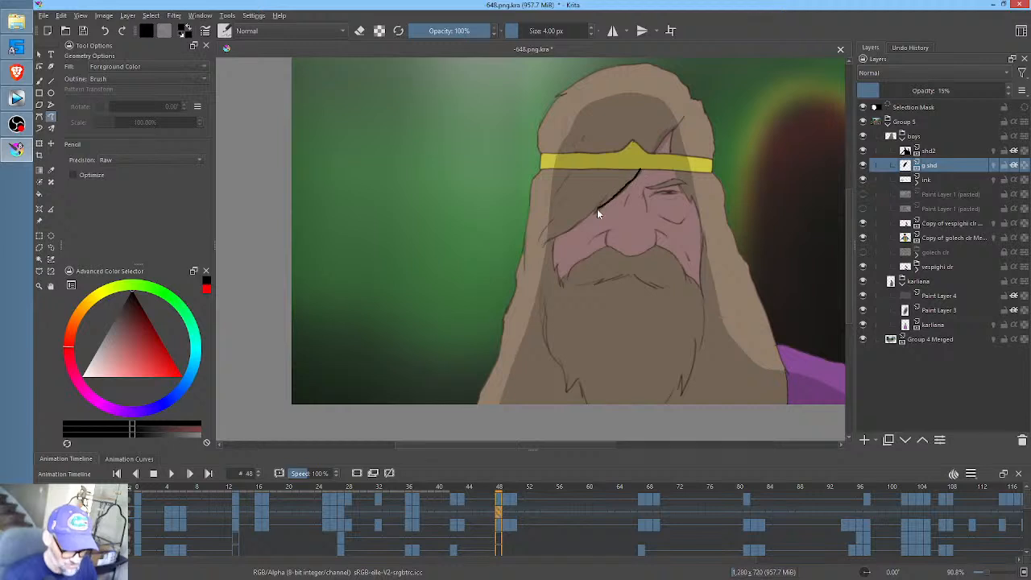
left_click_drag(556, 240, 556, 277)
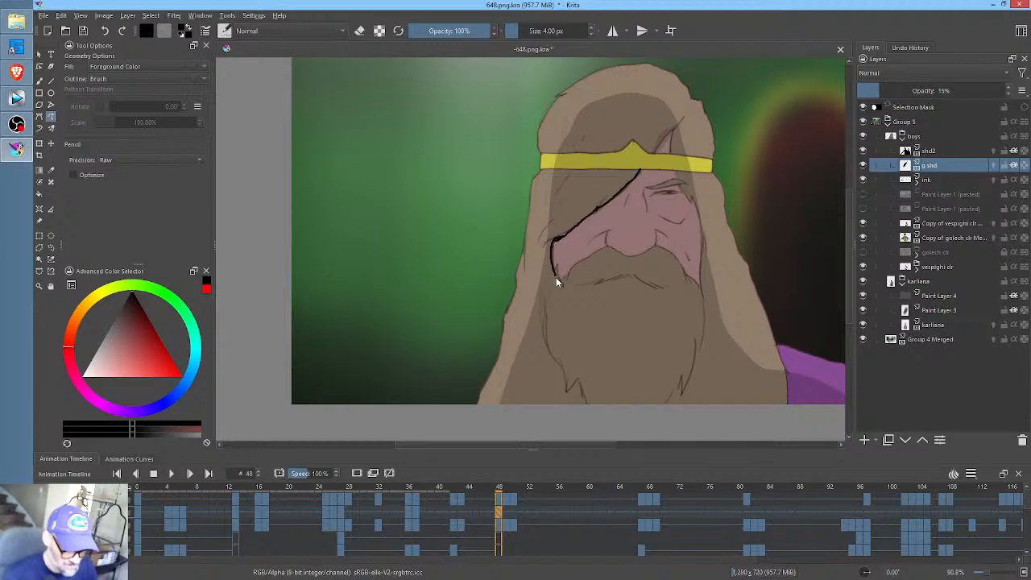
left_click_drag(637, 180, 637, 168)
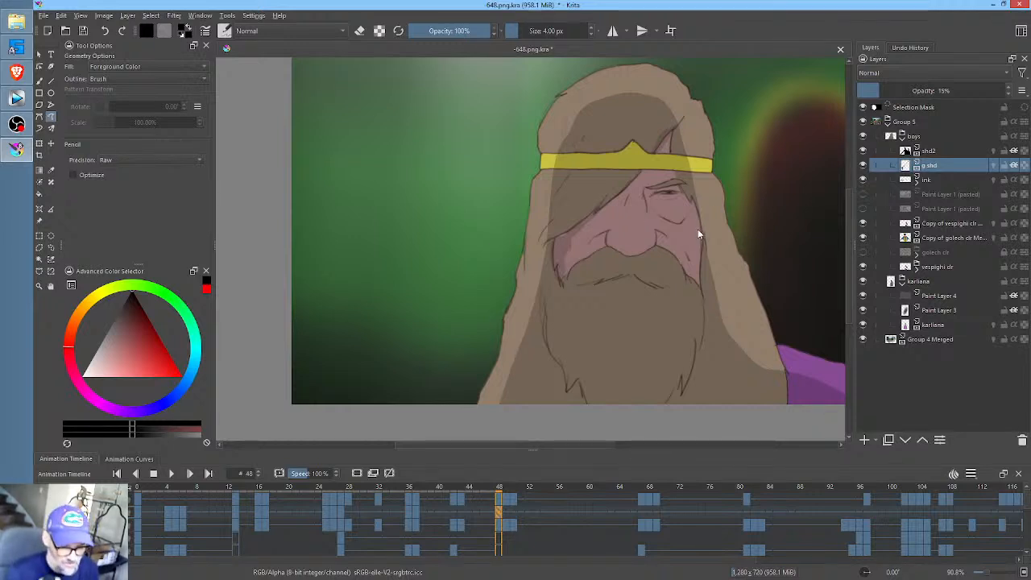
- Shade the bearded man's other cheek, the moustache under his nose and his eye socket at frame 48, undoing unwanted strokes
left_click_drag(699, 219, 689, 245)
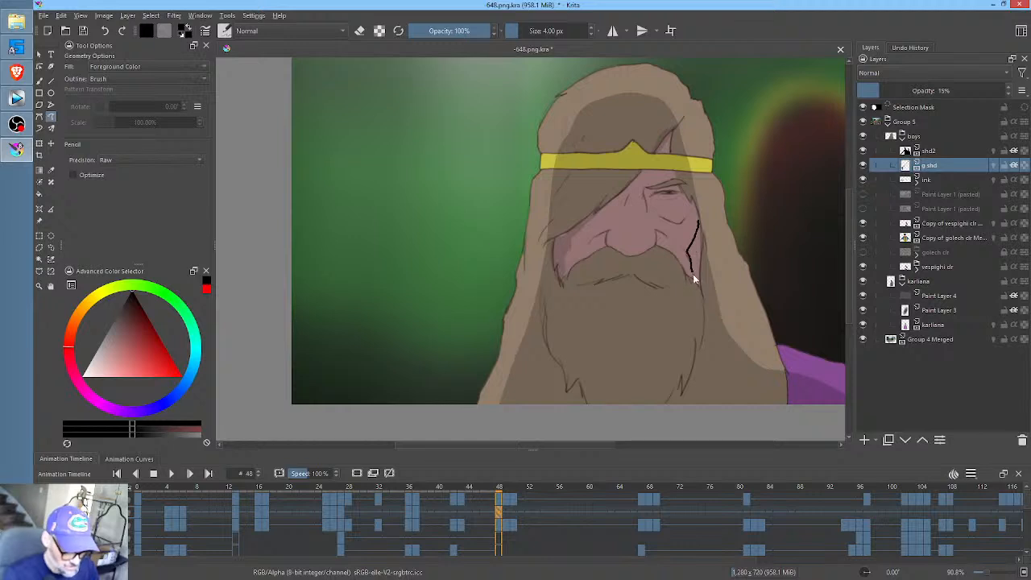
key("ctrl+z")
key("ctrl+z")
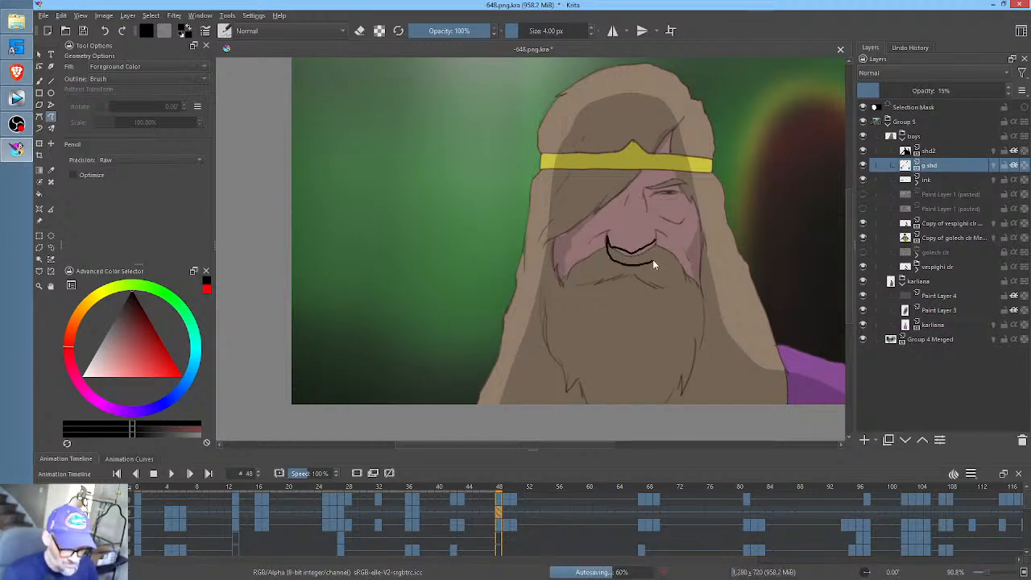
key("ctrl+z")
key("ctrl+z")
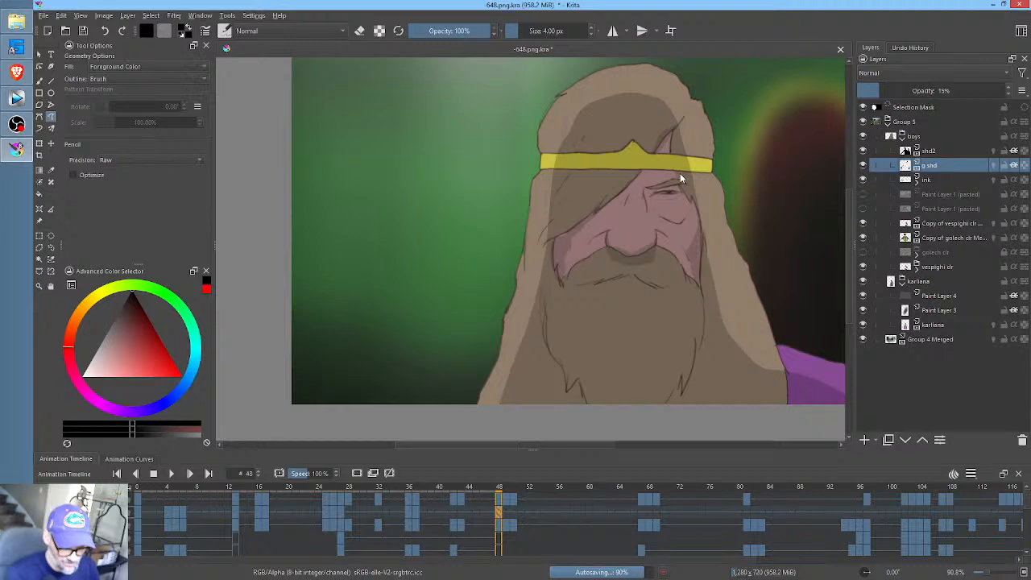
mouse_move(684, 186)
left_mouse_down()
mouse_move(648, 188)
mouse_move(646, 203)
left_mouse_up()
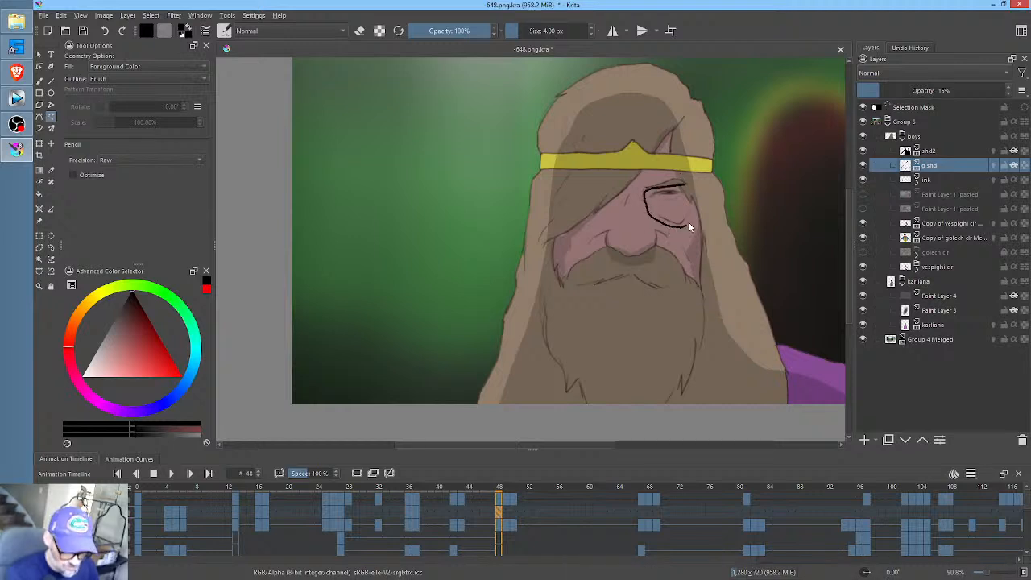
key("ctrl+z")
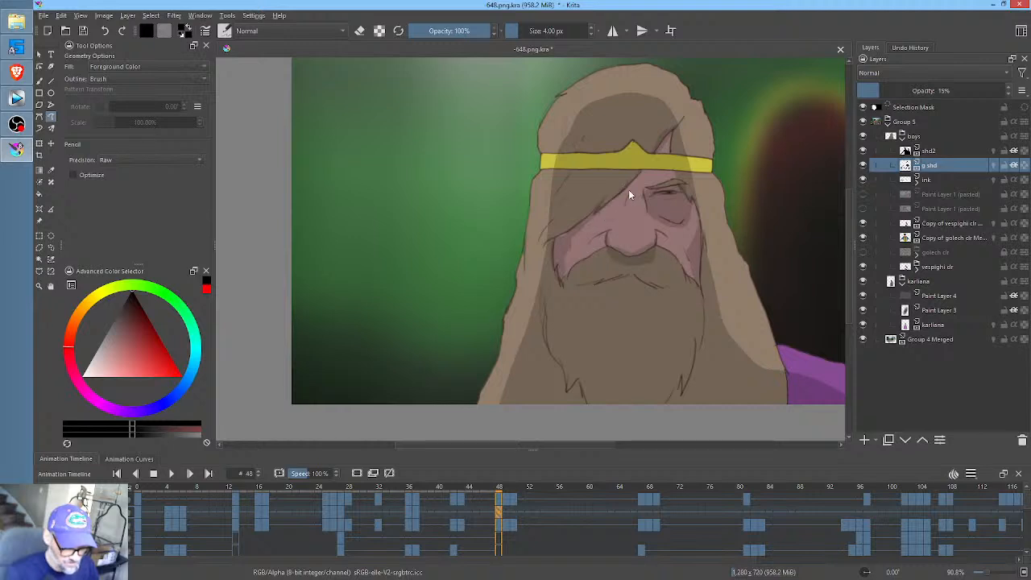
- Shade the sides of the bearded man's beard and the area beneath his moustache at frame 48
mouse_move(747, 316)
left_mouse_down()
mouse_move(743, 249)
mouse_move(710, 258)
mouse_move(709, 309)
mouse_move(702, 302)
mouse_move(694, 349)
mouse_move(673, 358)
mouse_move(705, 285)
mouse_move(707, 240)
left_mouse_up()
mouse_move(550, 255)
left_mouse_down()
mouse_move(547, 333)
mouse_move(561, 339)
mouse_move(571, 329)
mouse_move(550, 258)
left_mouse_up()
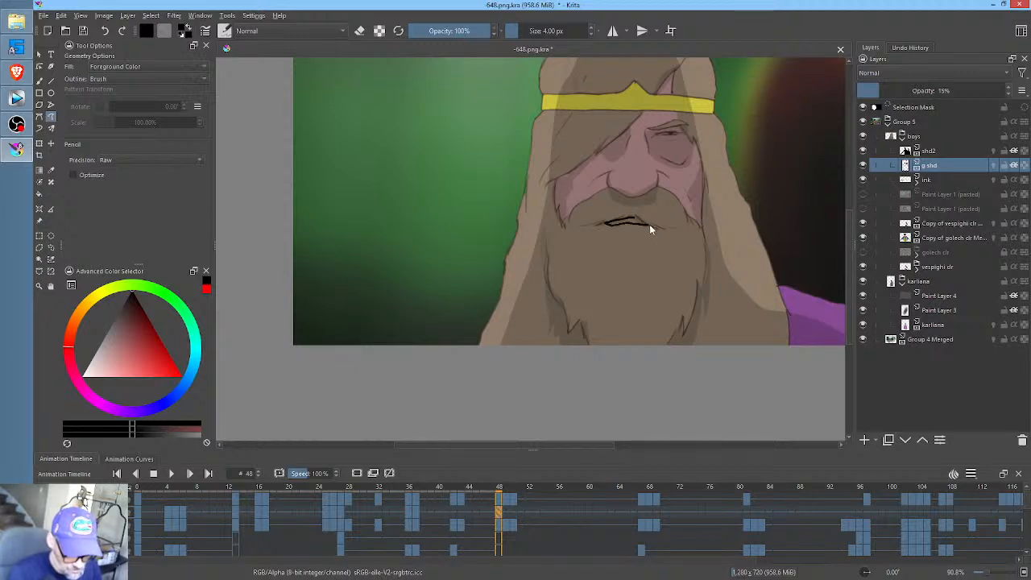
left_click_drag(684, 221, 670, 248)
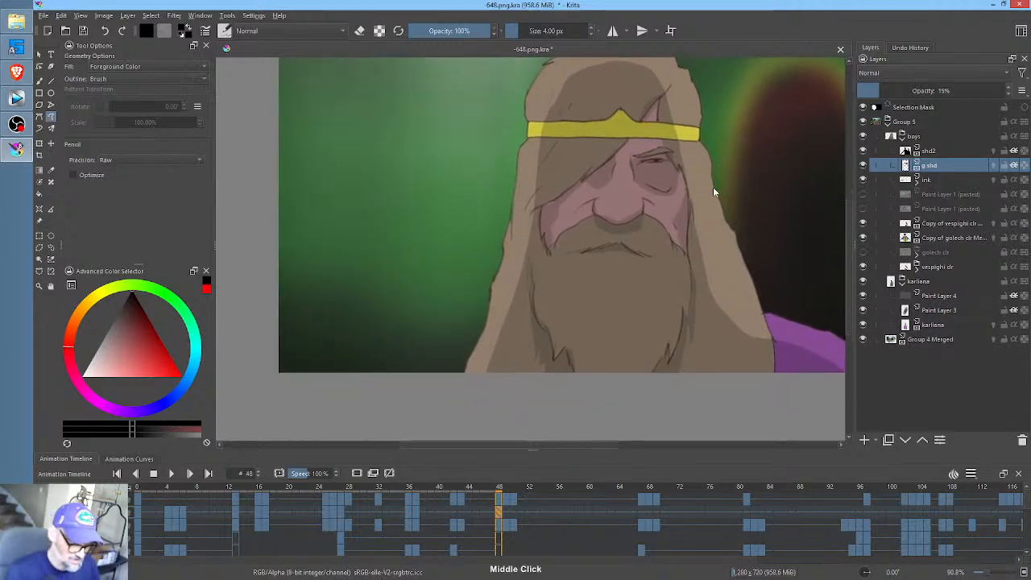
- Shade the folds of the bearded man's purple robe at frames 49 and 50
left_click(508, 507)
left_click_drag(756, 294, 651, 295)
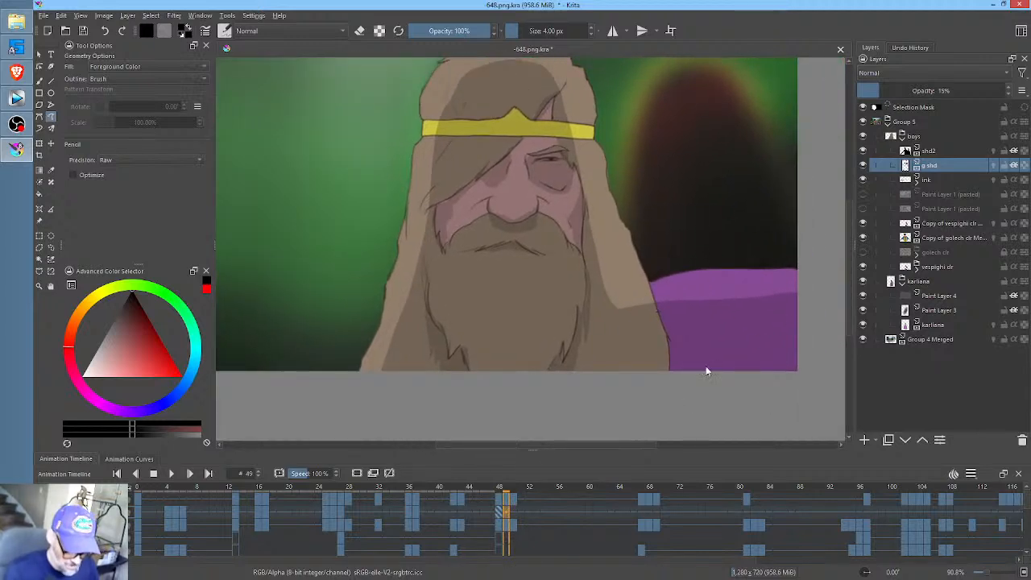
mouse_move(660, 395)
left_mouse_down()
mouse_move(723, 356)
mouse_move(722, 370)
mouse_move(735, 374)
mouse_move(813, 348)
mouse_move(766, 400)
left_mouse_up()
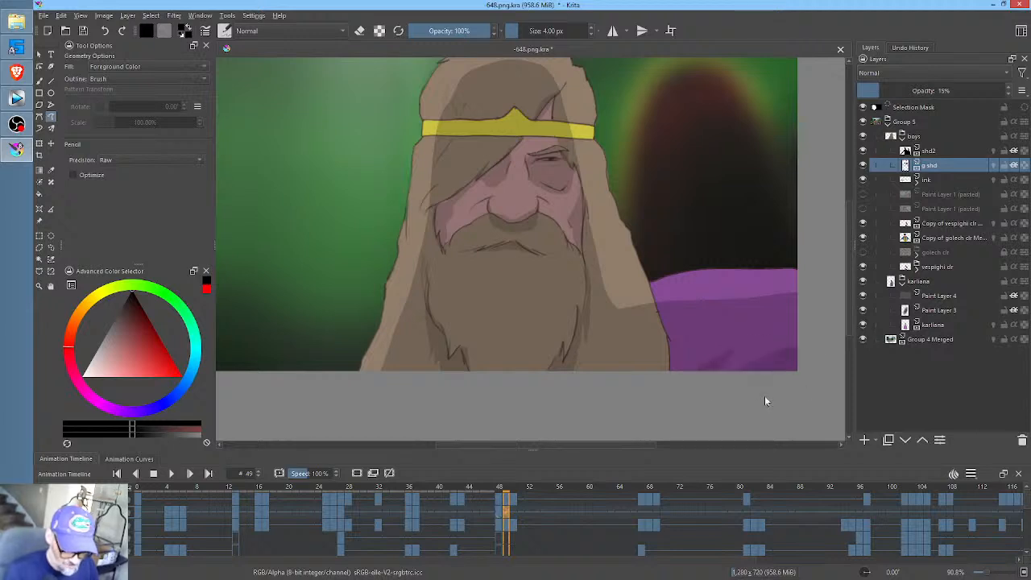
left_click(517, 510)
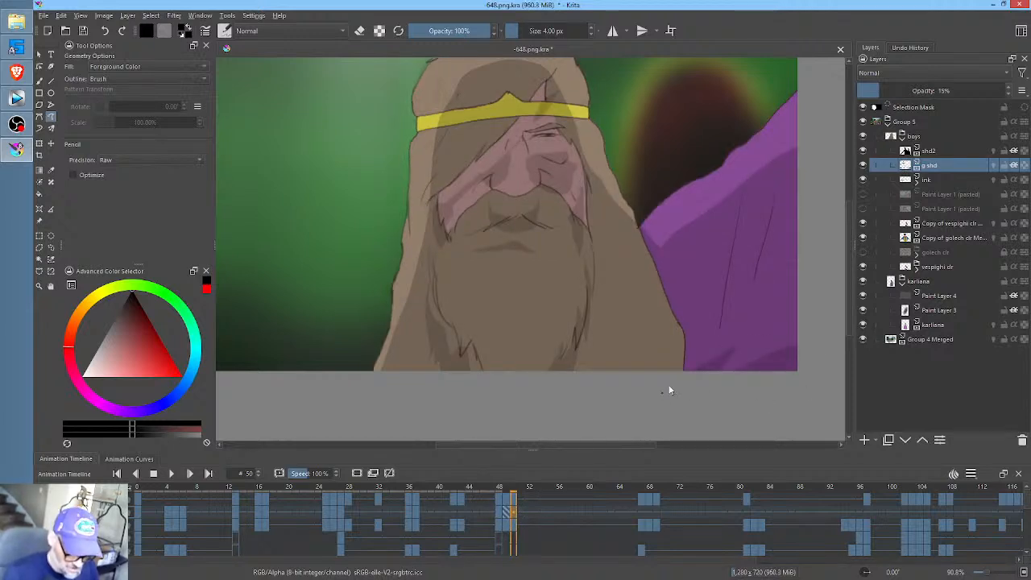
left_click_drag(663, 393, 751, 326)
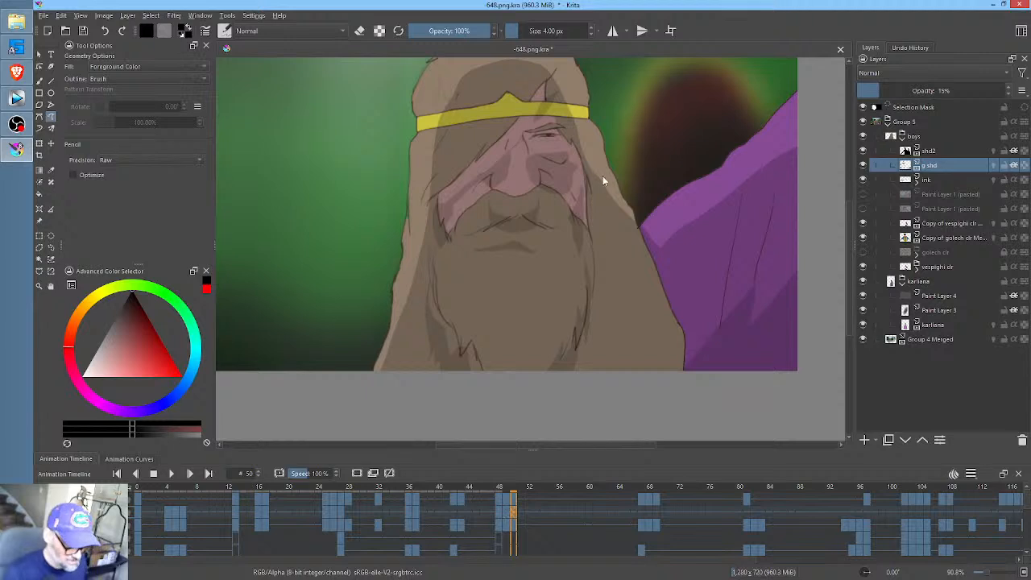
- At frame 50, use the Liquify transform with large and smaller brush sizes to fit the carried-over shading to the beard's edges
key("ctrl+t")
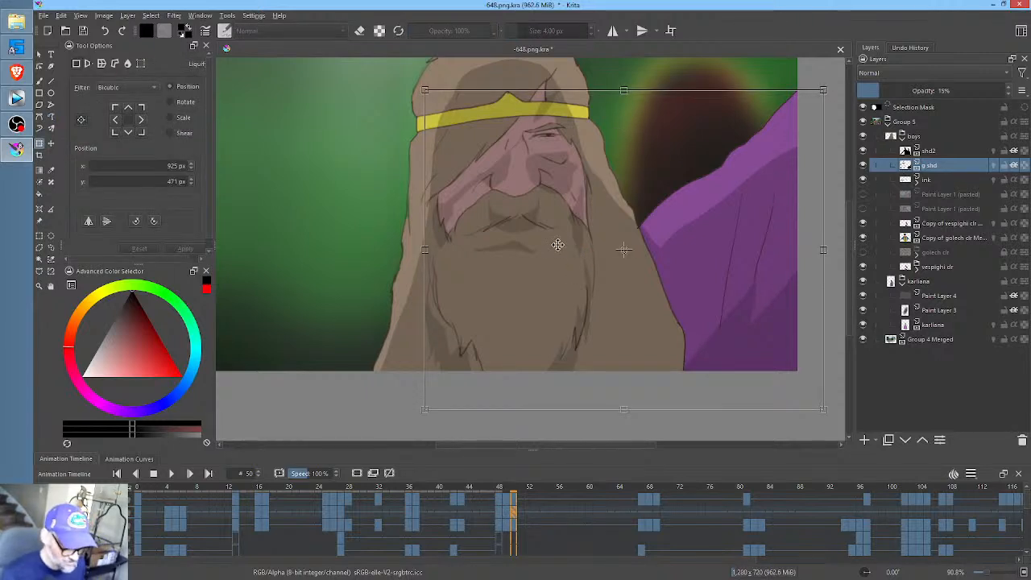
right_click(571, 255)
left_click(633, 321)
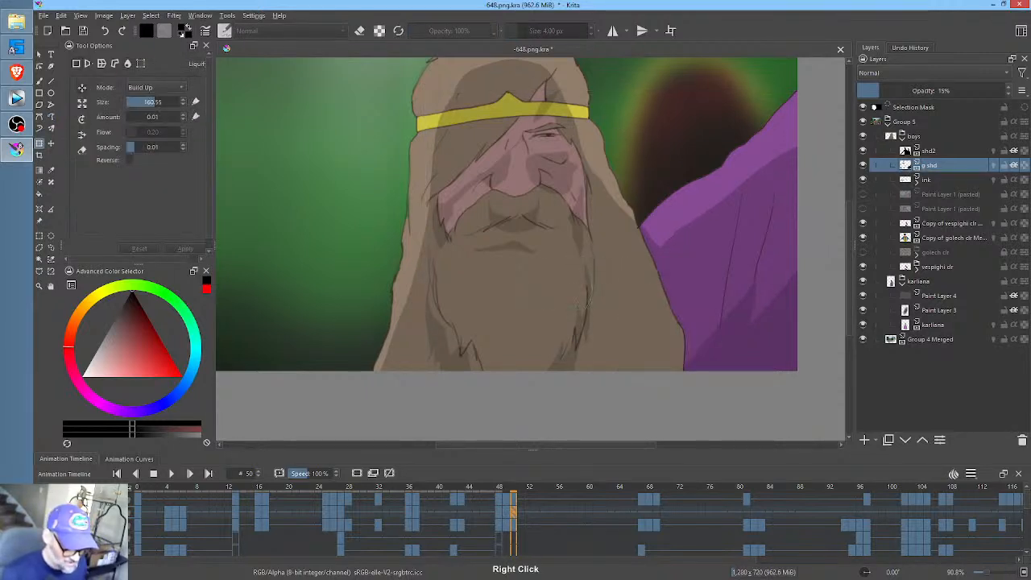
left_click_drag(456, 394, 602, 333, "shift")
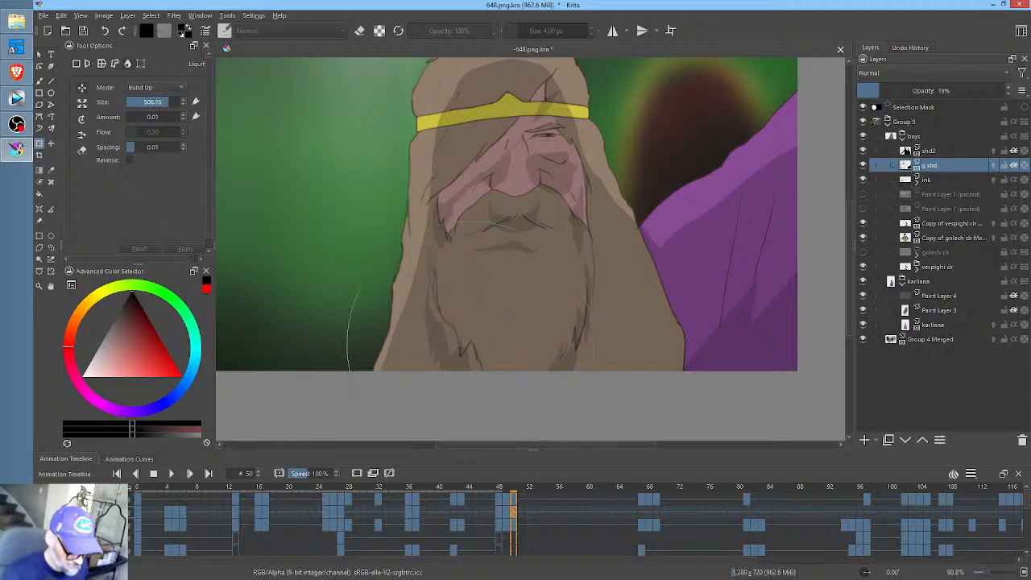
left_click_drag(469, 346, 479, 345)
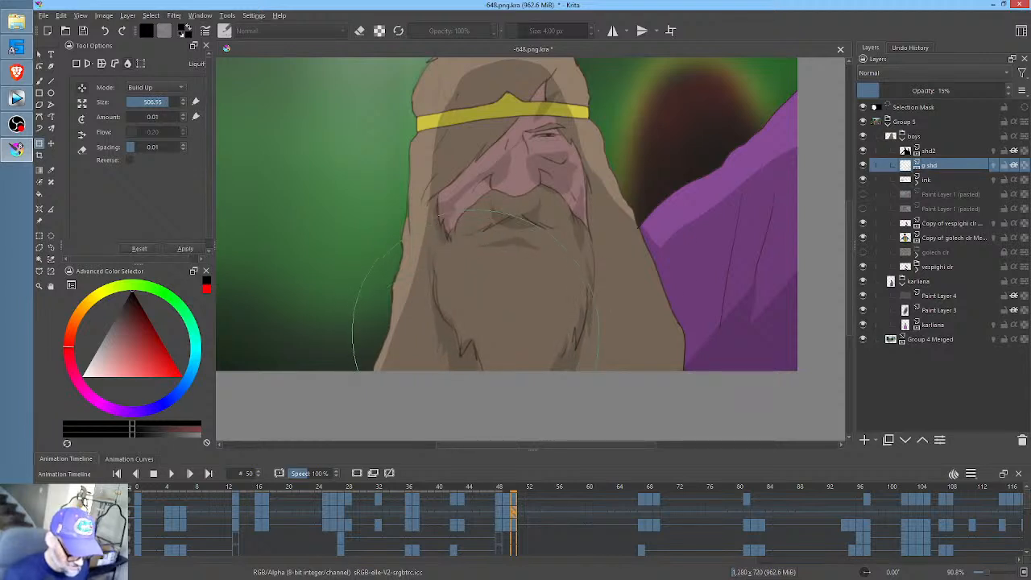
left_click_drag(595, 347, 451, 423)
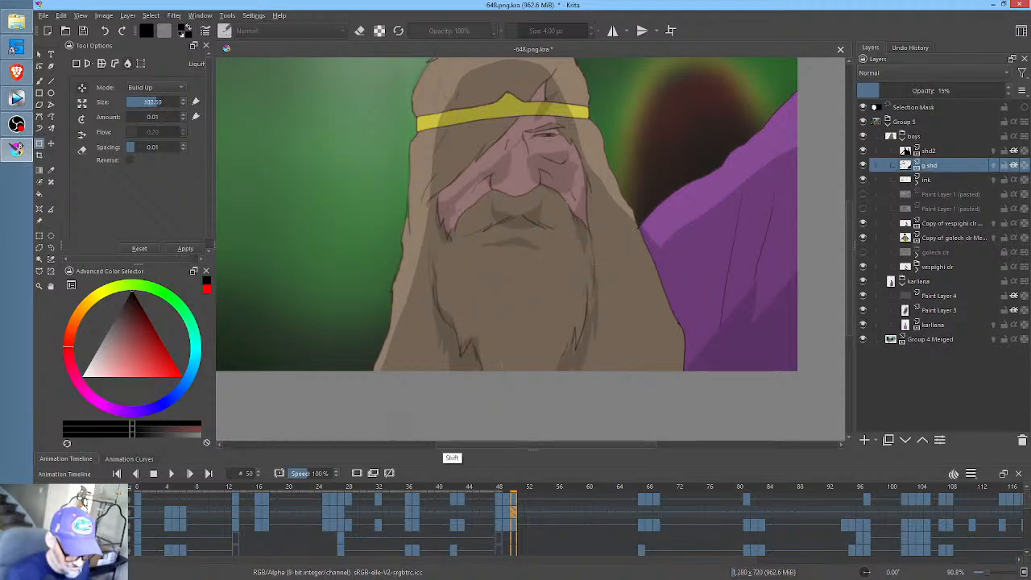
left_click_drag(583, 350, 589, 326)
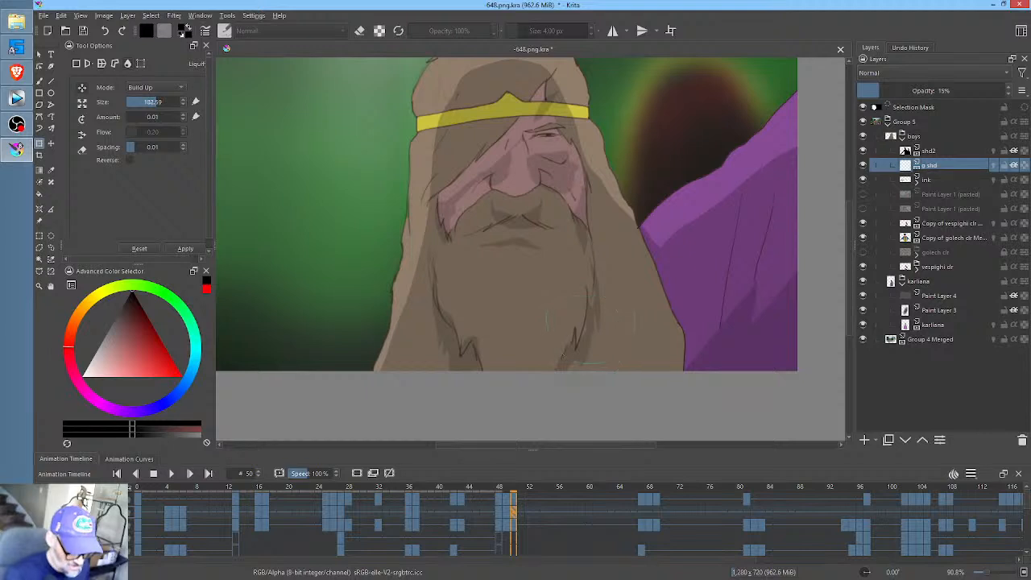
- At frame 50, erase the carried-over g shd shading from the bearded man's face and upper beard
left_click_drag(568, 172, 523, 237)
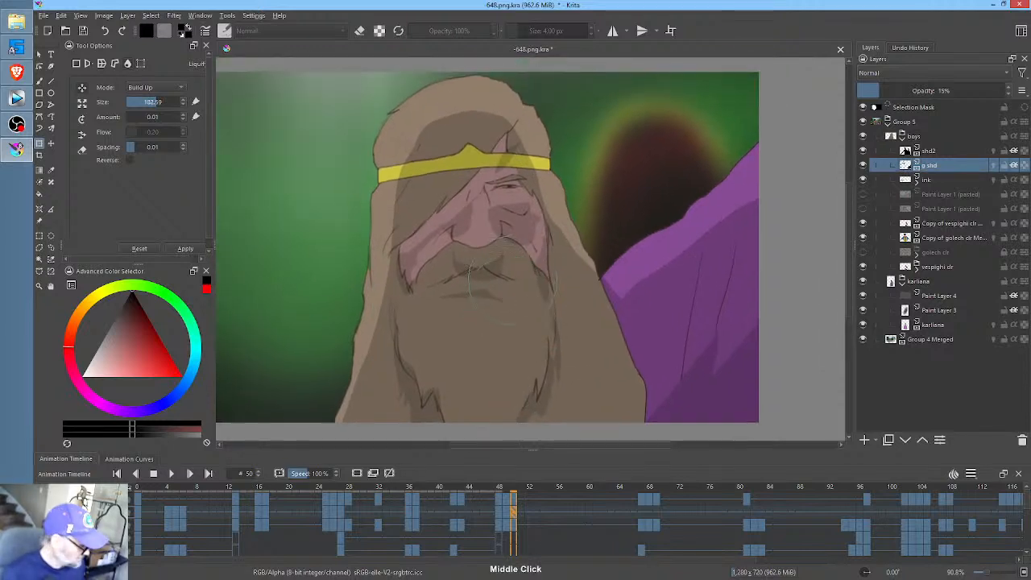
key("p")
key("e")
mouse_move(555, 114)
left_mouse_down()
mouse_move(406, 143)
mouse_move(347, 319)
mouse_move(362, 378)
left_mouse_up()
left_click_drag(428, 364, 429, 388)
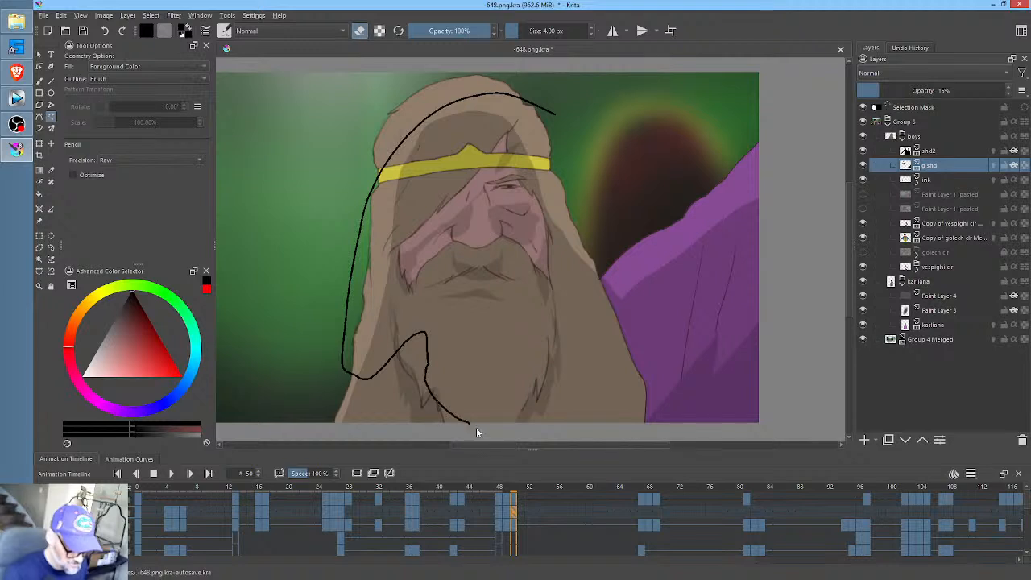
mouse_move(476, 433)
left_mouse_down()
mouse_move(529, 373)
mouse_move(564, 283)
mouse_move(572, 118)
left_mouse_up()
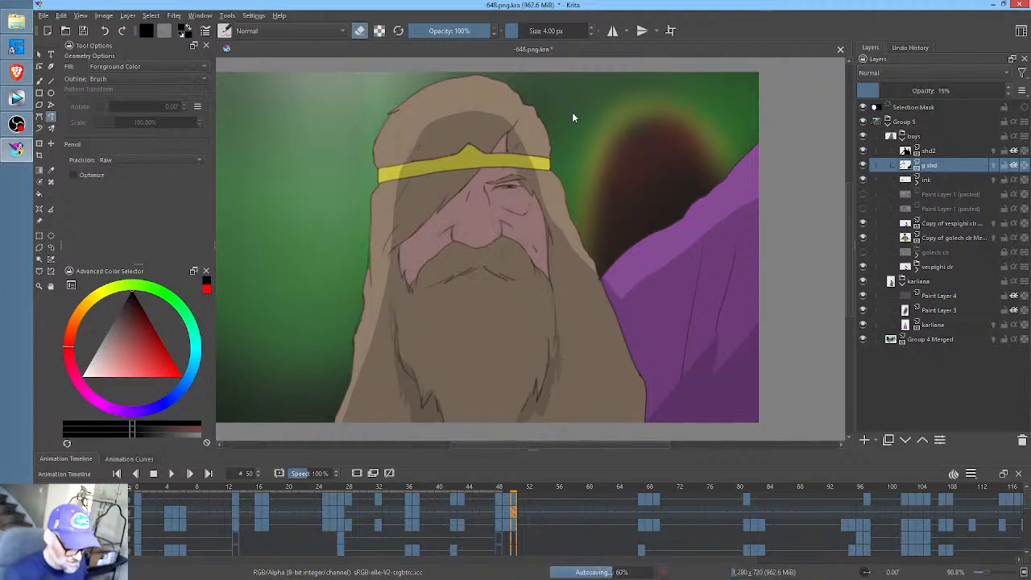
- Reshade the bearded man's hair edge, cheeks, eye socket and the area under his nose at frame 50
key("e")
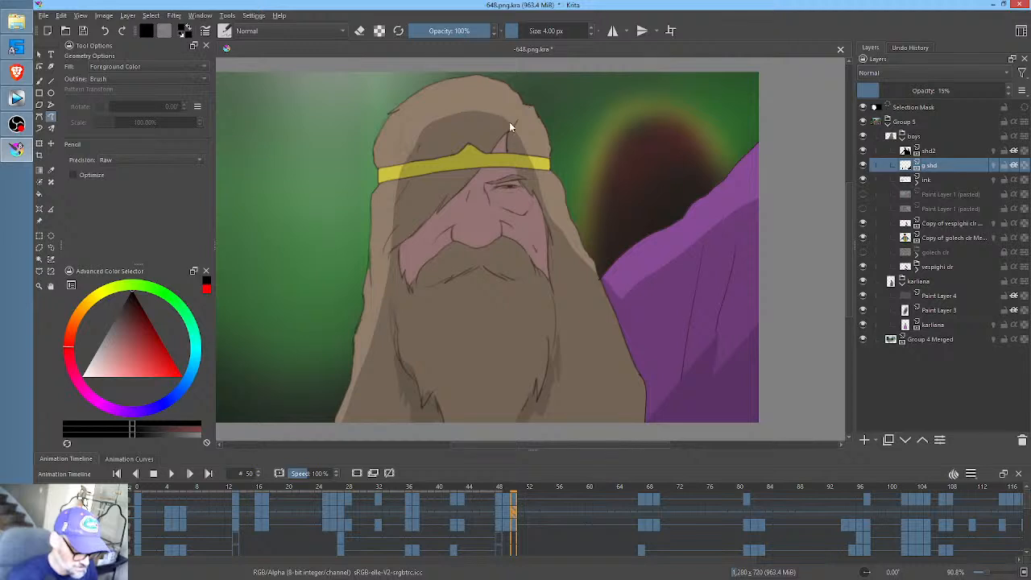
left_click_drag(506, 145, 507, 142)
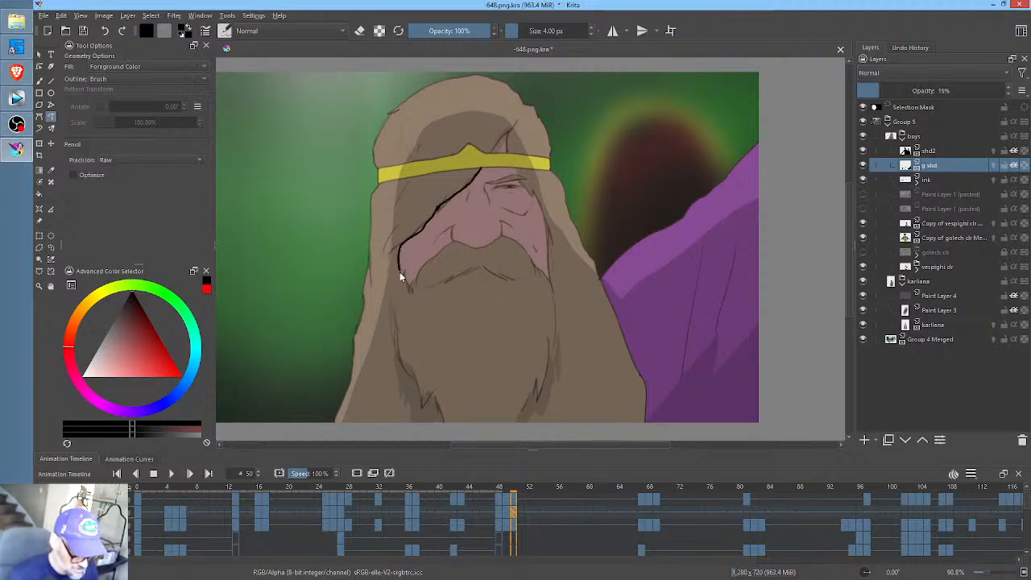
mouse_move(400, 277)
left_mouse_down()
mouse_move(407, 287)
mouse_move(484, 161)
left_mouse_up()
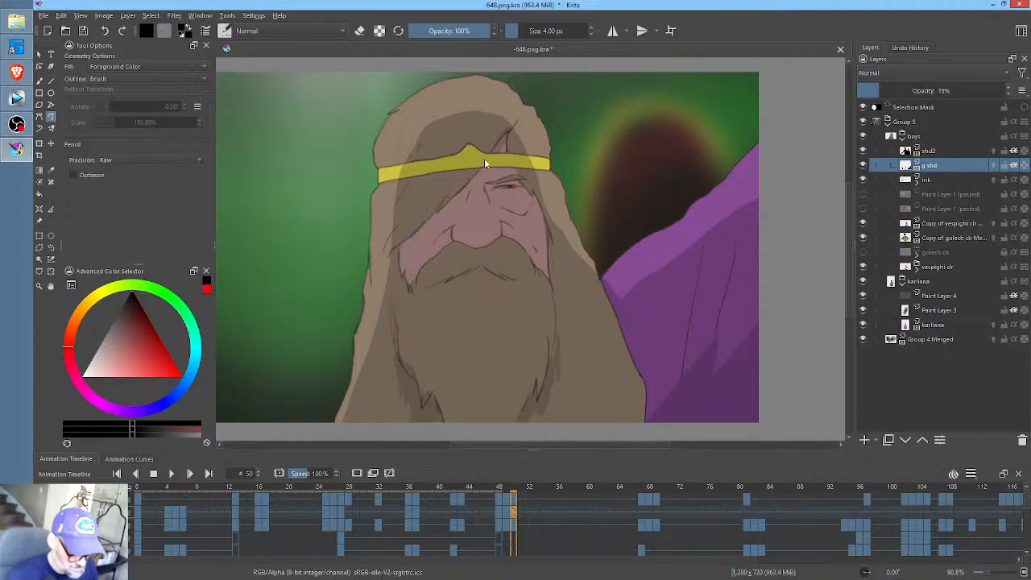
mouse_move(476, 244)
left_mouse_down()
mouse_move(466, 257)
mouse_move(497, 256)
mouse_move(501, 228)
left_mouse_up()
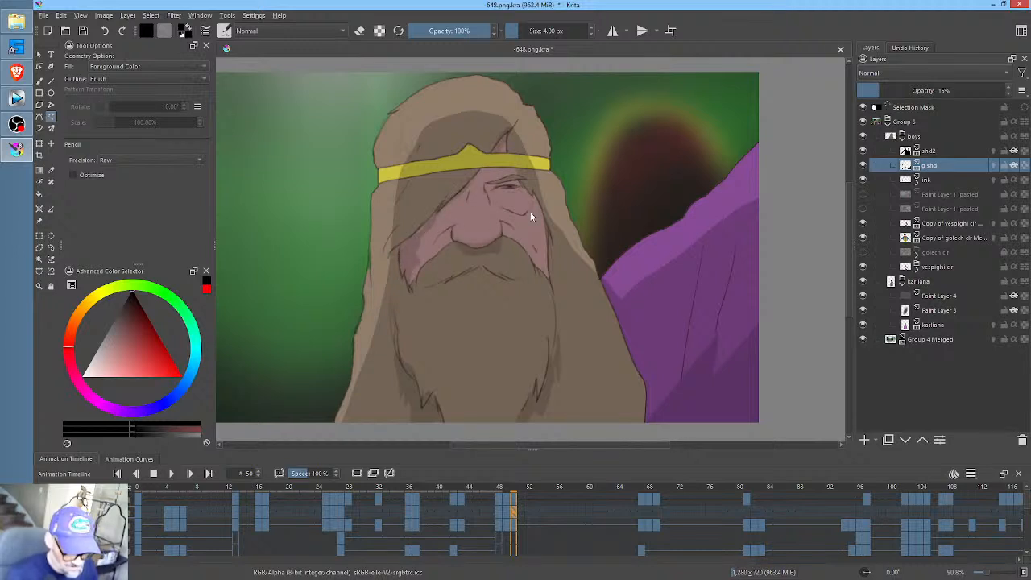
mouse_move(518, 177)
left_mouse_down()
mouse_move(486, 189)
mouse_move(494, 204)
mouse_move(543, 186)
left_mouse_up()
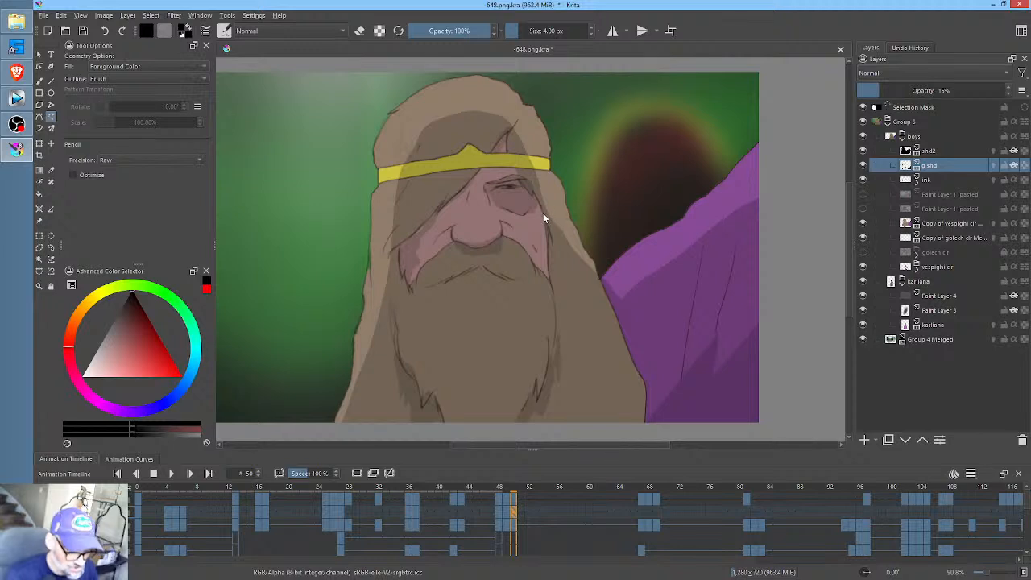
left_click_drag(546, 279, 549, 214)
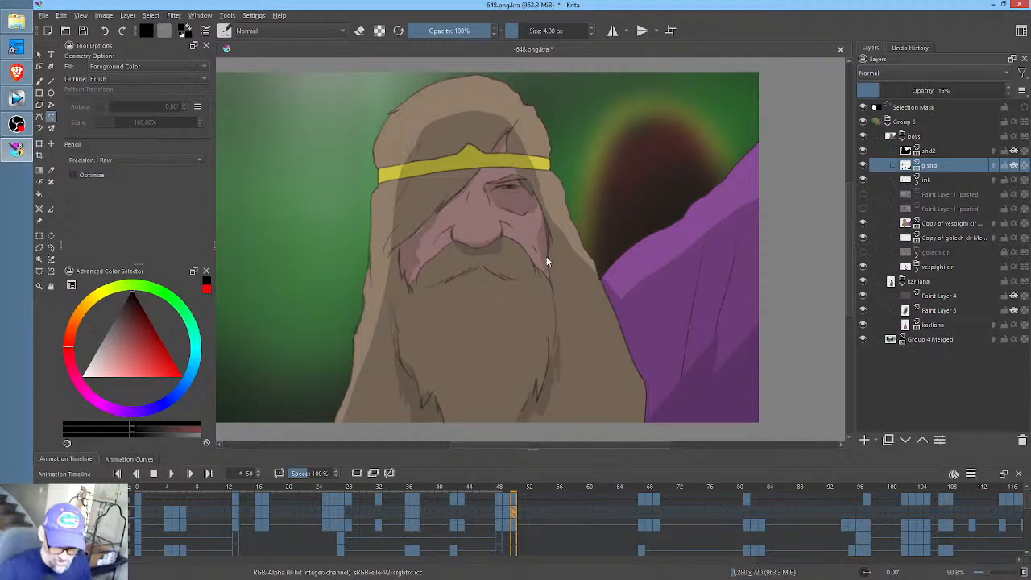
- Hide the Group 4 Merged background layer
left_click(864, 340)
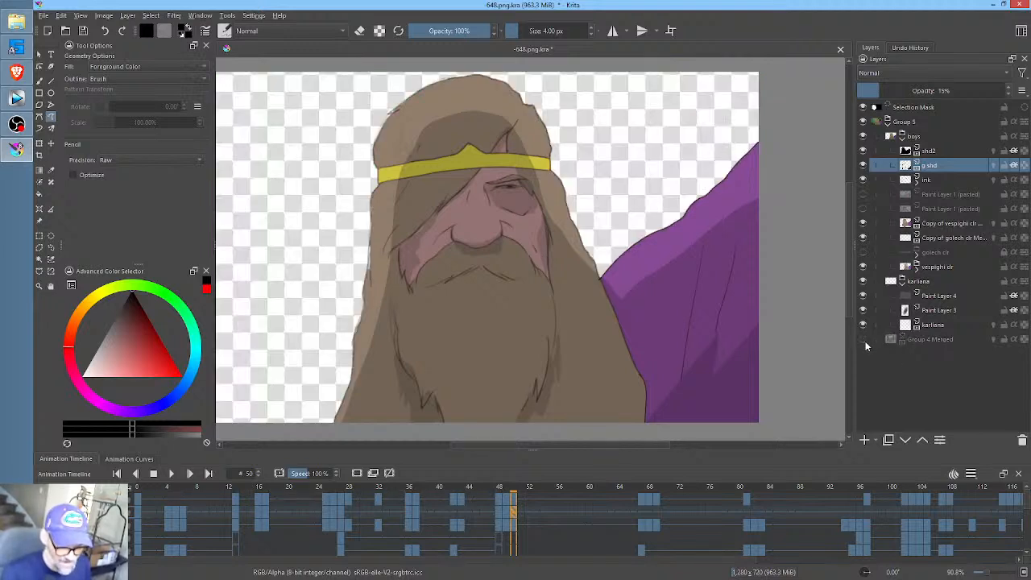
- Save the document and advance the animation to frame 67
left_click(83, 30)
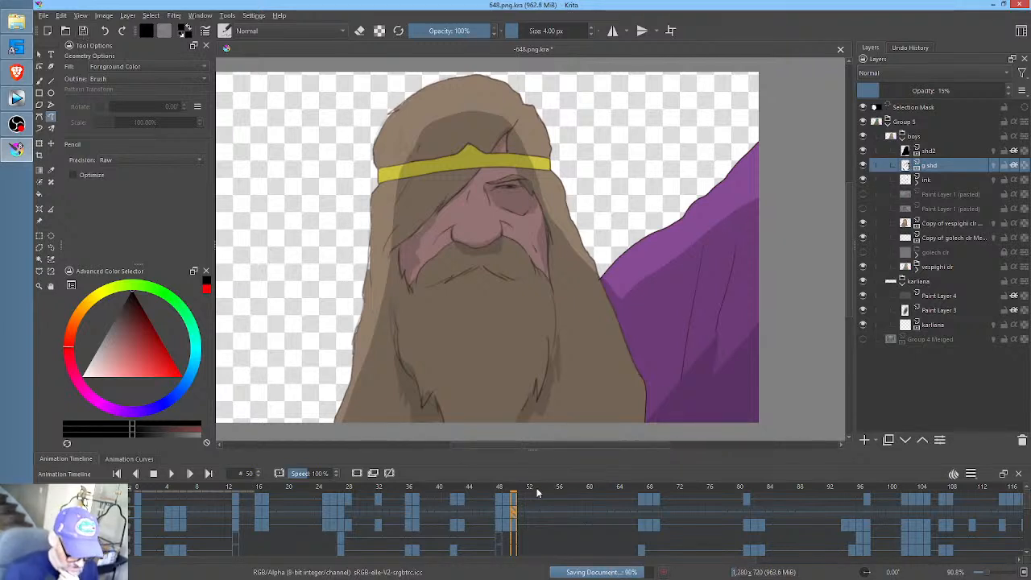
left_click(573, 489)
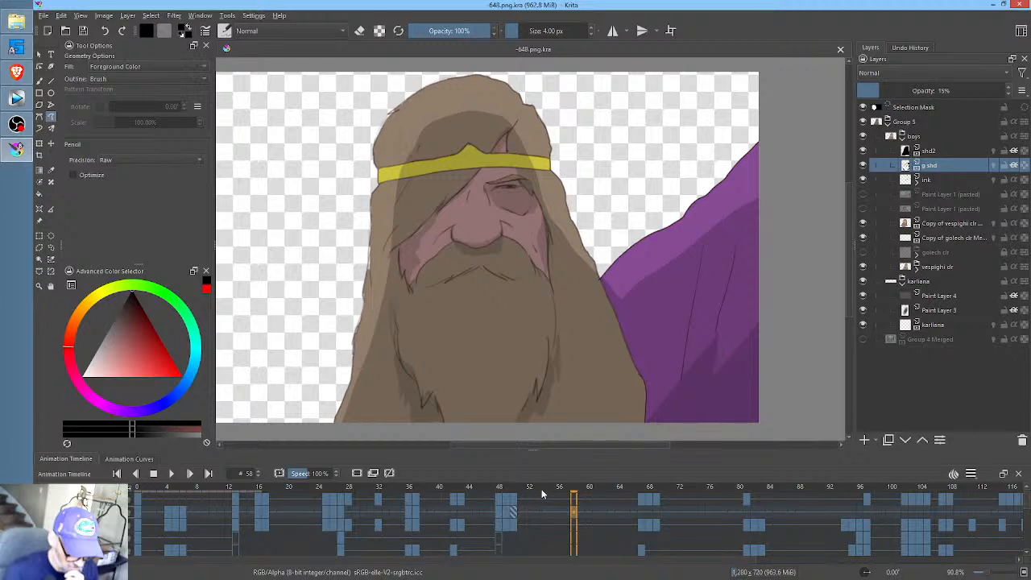
left_click(592, 490)
left_click_drag(592, 491, 641, 489)
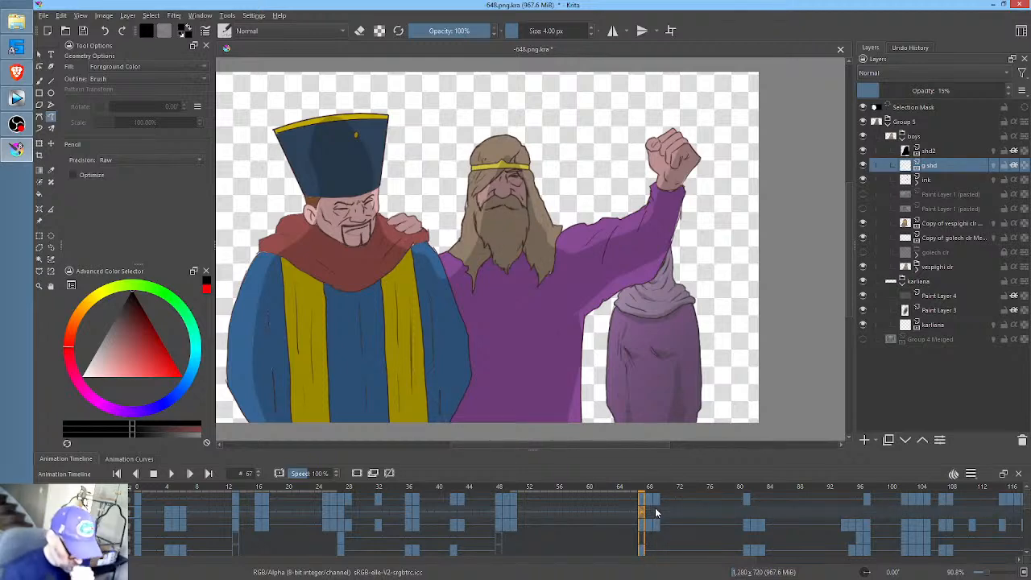
- On the g shd layer at frame 67, shade the hatted man's face and his red scarf
left_click_drag(428, 243, 588, 251)
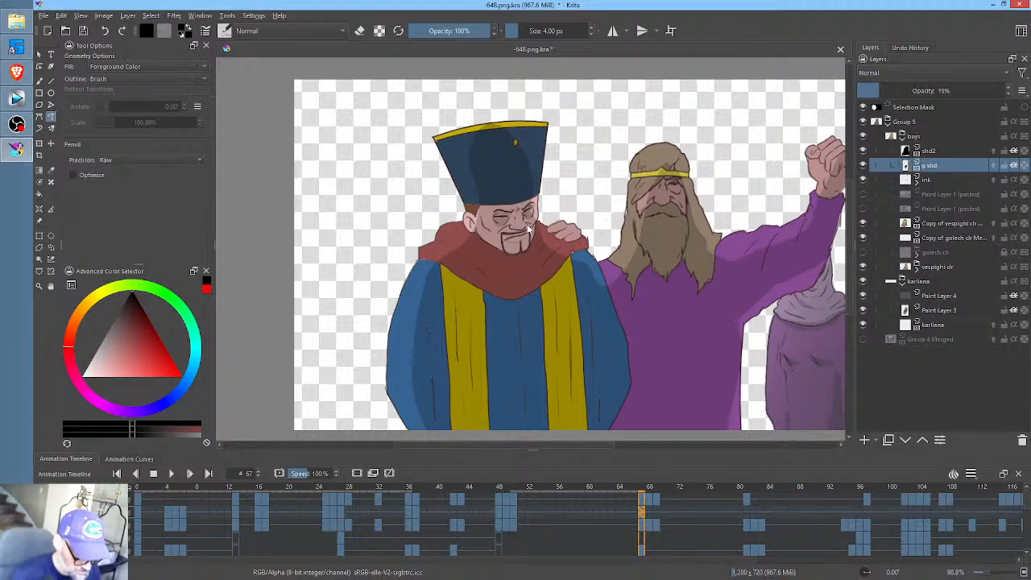
mouse_move(529, 227)
left_mouse_down()
mouse_move(519, 228)
mouse_move(526, 232)
left_mouse_up()
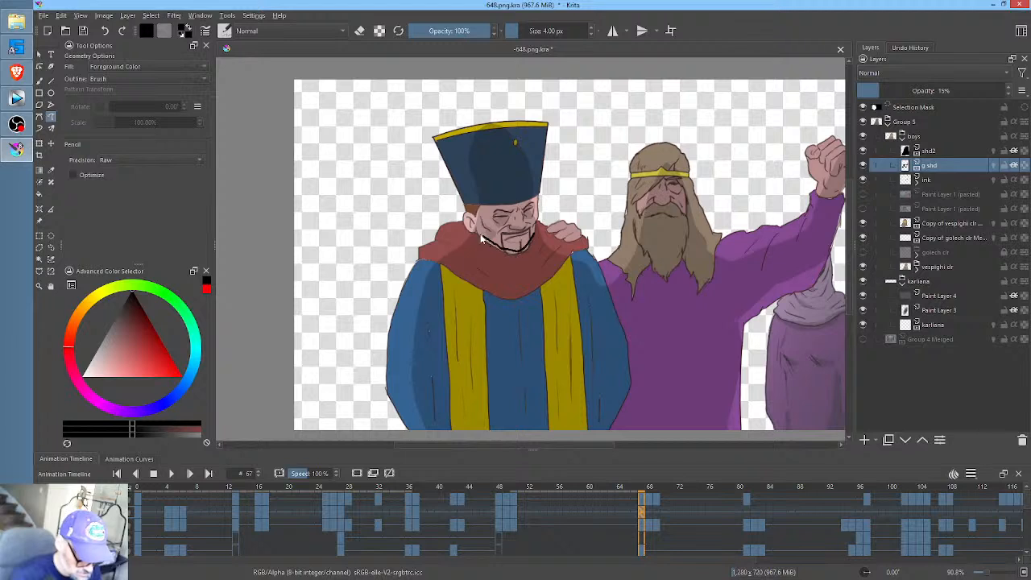
mouse_move(574, 255)
left_mouse_down()
mouse_move(505, 290)
mouse_move(439, 261)
mouse_move(506, 306)
left_mouse_up()
left_click_drag(578, 254, 577, 256)
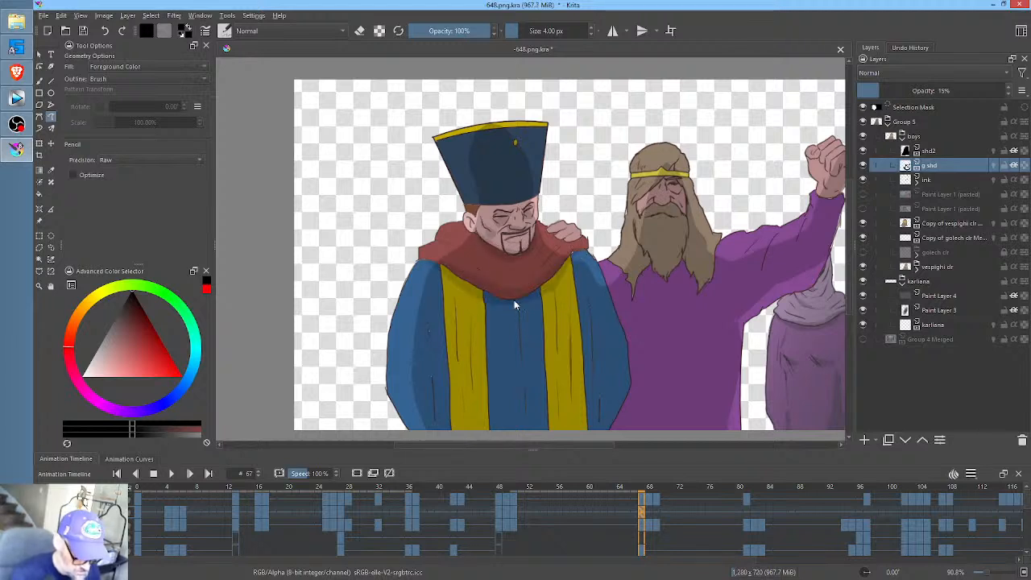
- Shade the hatted man's robe below the scarf and the folds of both blue sleeves at frame 67
mouse_move(482, 293)
left_mouse_down()
mouse_move(489, 442)
mouse_move(541, 369)
mouse_move(548, 437)
mouse_move(545, 300)
left_mouse_up()
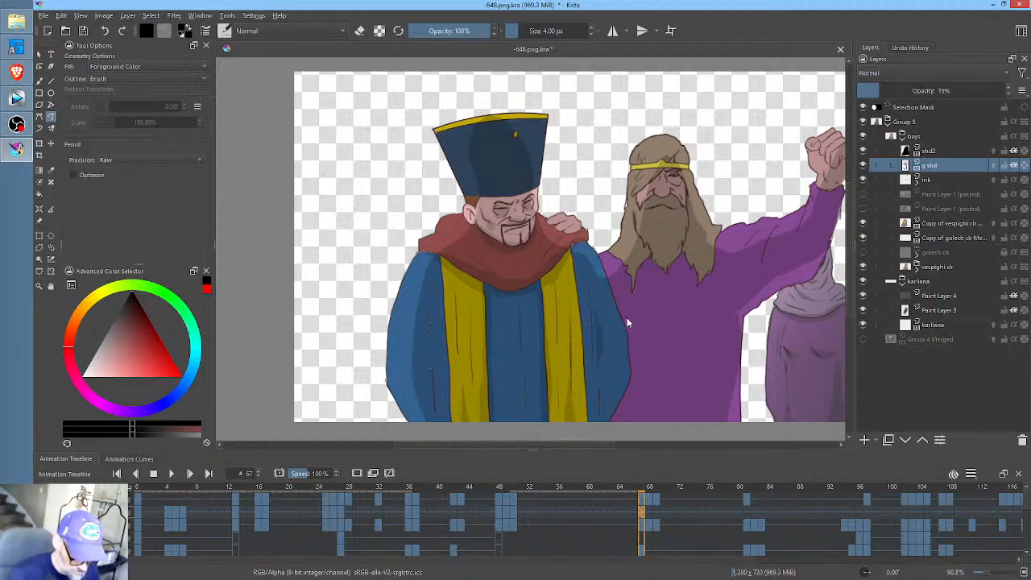
left_click_drag(594, 368, 595, 323)
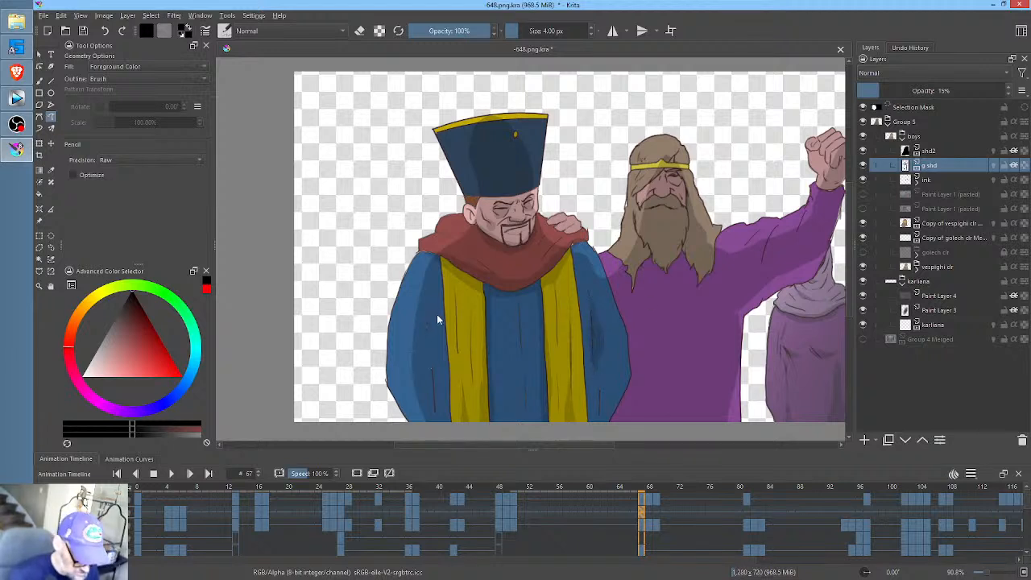
left_click_drag(434, 377, 434, 359)
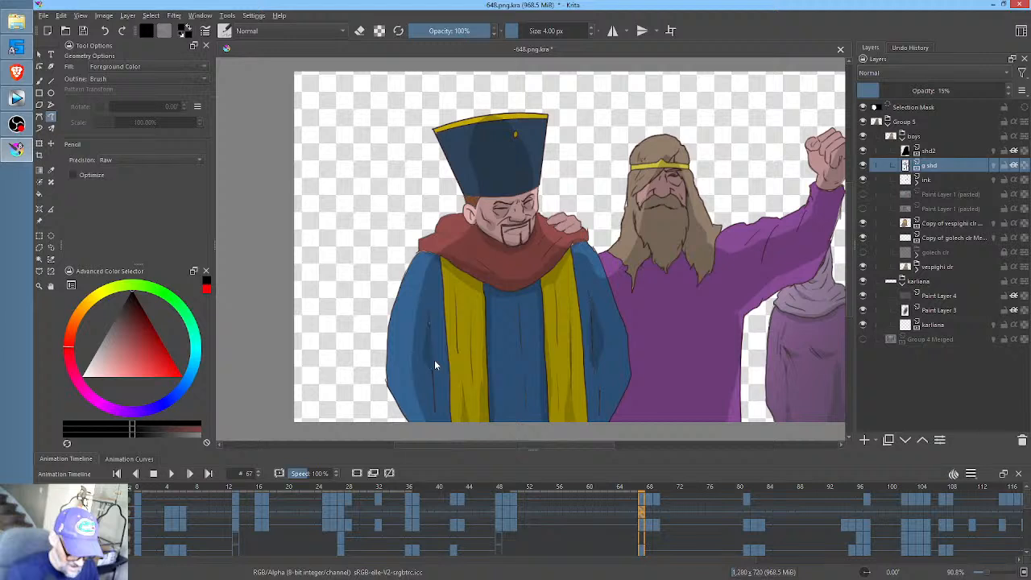
- Compare the hatted man's shading across frames 67, 68 and 69, and scrub through the frames that follow
left_click(649, 510)
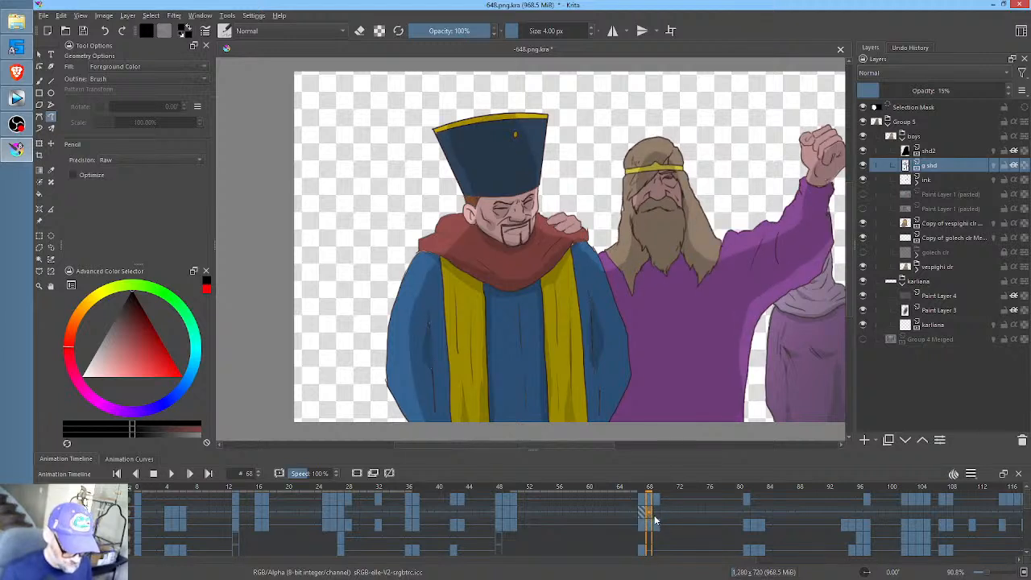
left_click(642, 511)
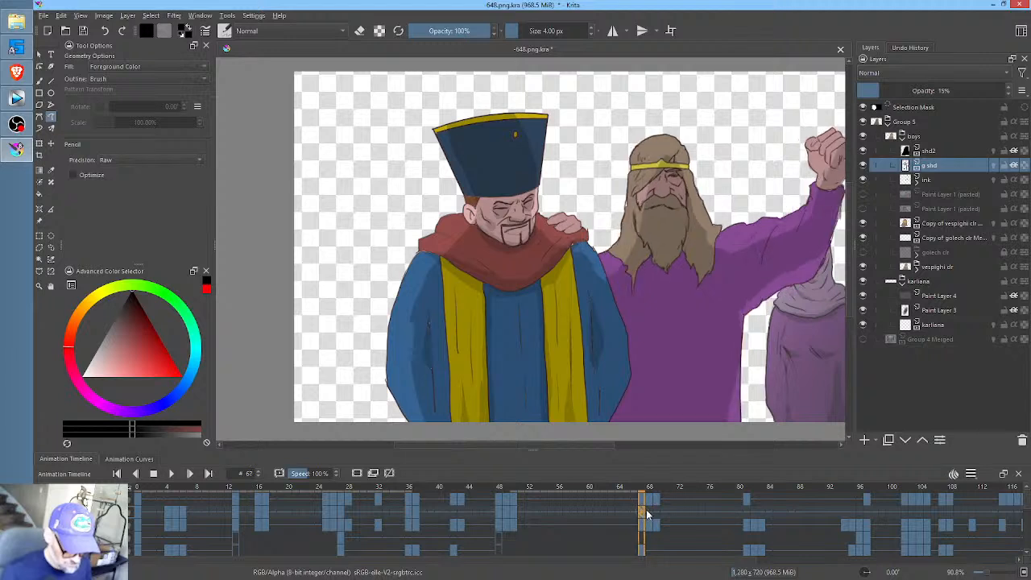
left_click(650, 510)
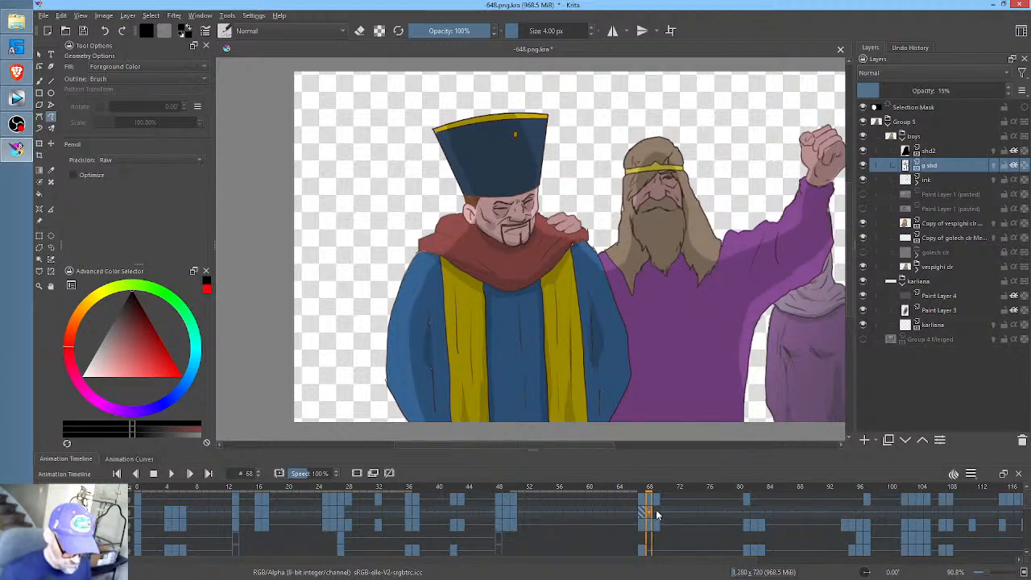
left_click(657, 511)
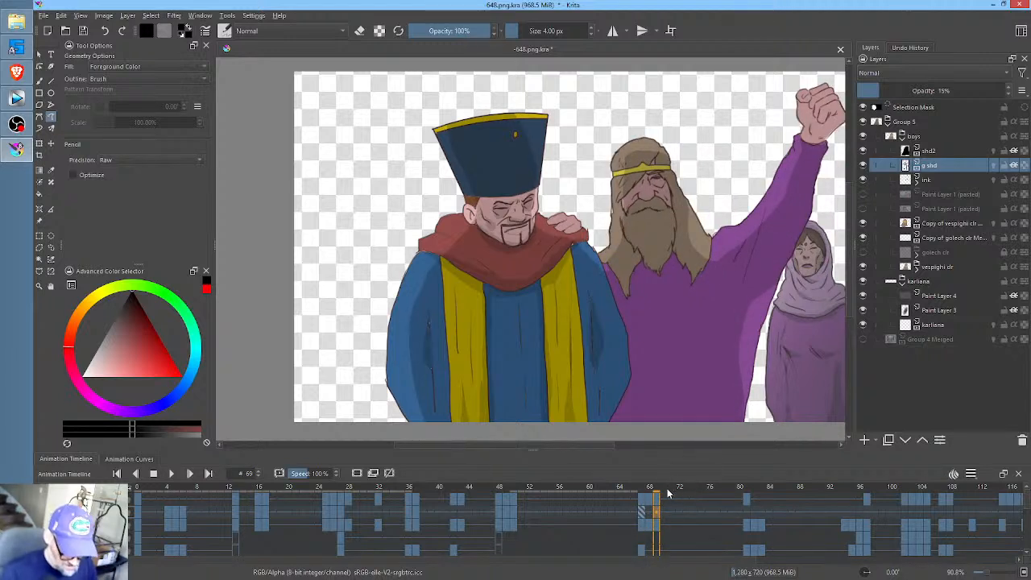
left_click_drag(670, 491, 760, 490)
left_click_drag(755, 491, 725, 489)
left_click(704, 490)
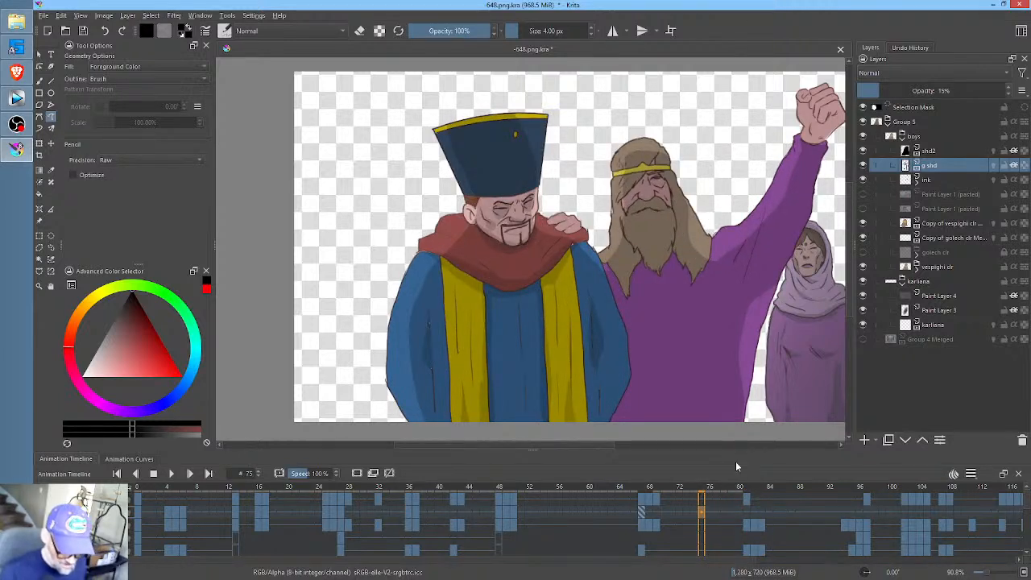
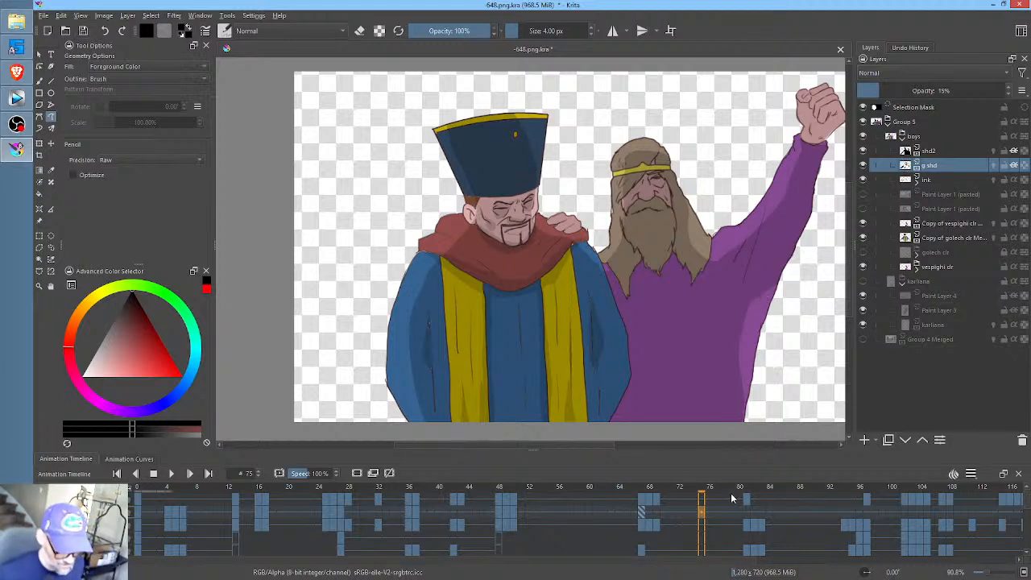
- Cancel the cache regeneration and set the animation's start time to frame 67
left_click(624, 487)
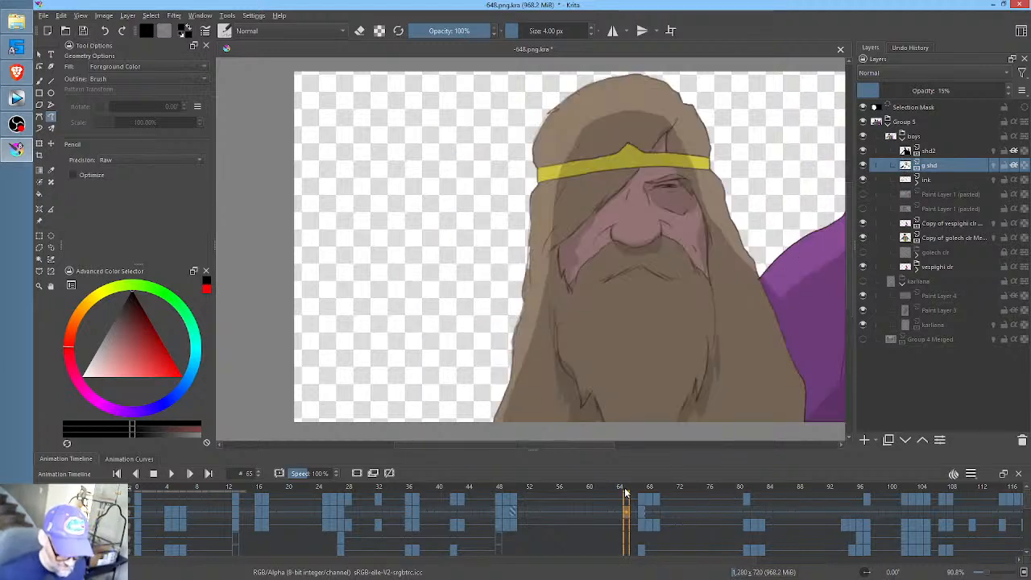
left_click(642, 489)
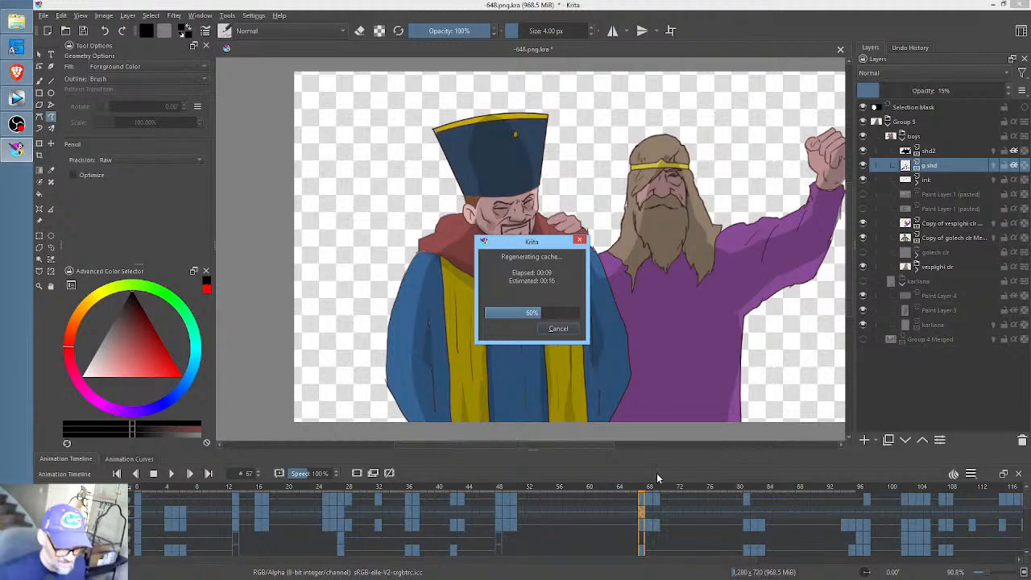
left_click(558, 329)
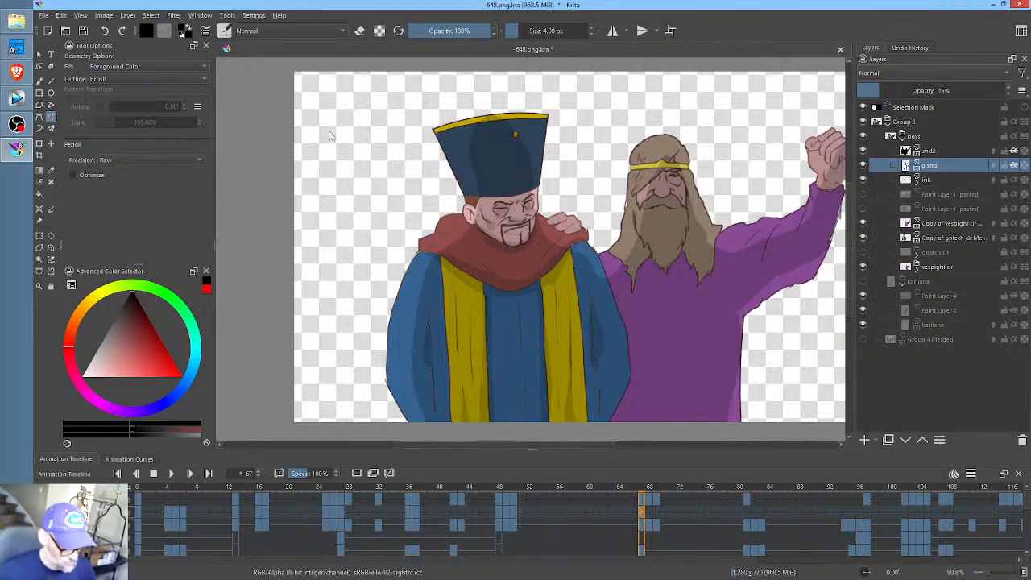
right_click(641, 499)
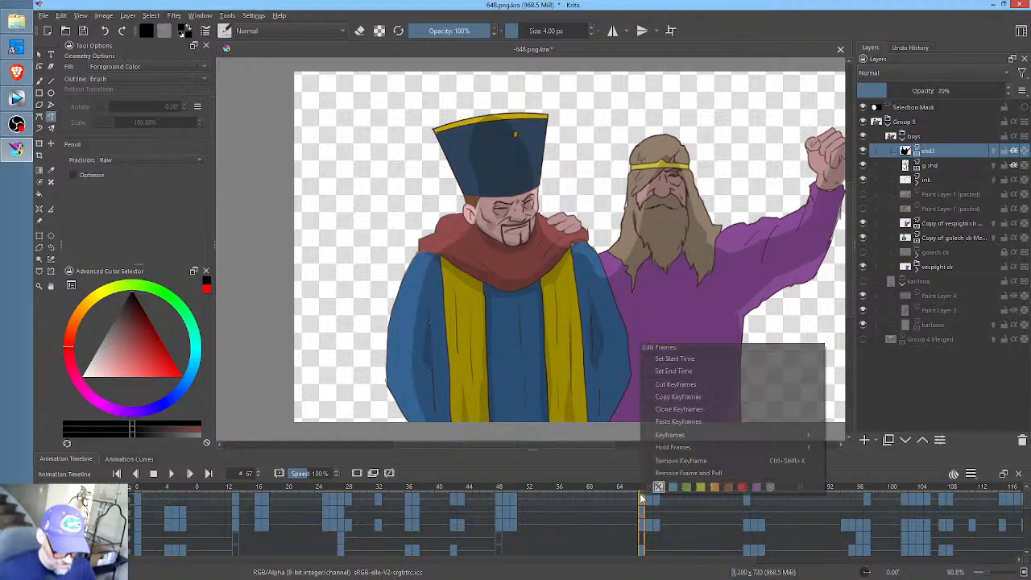
left_click(677, 360)
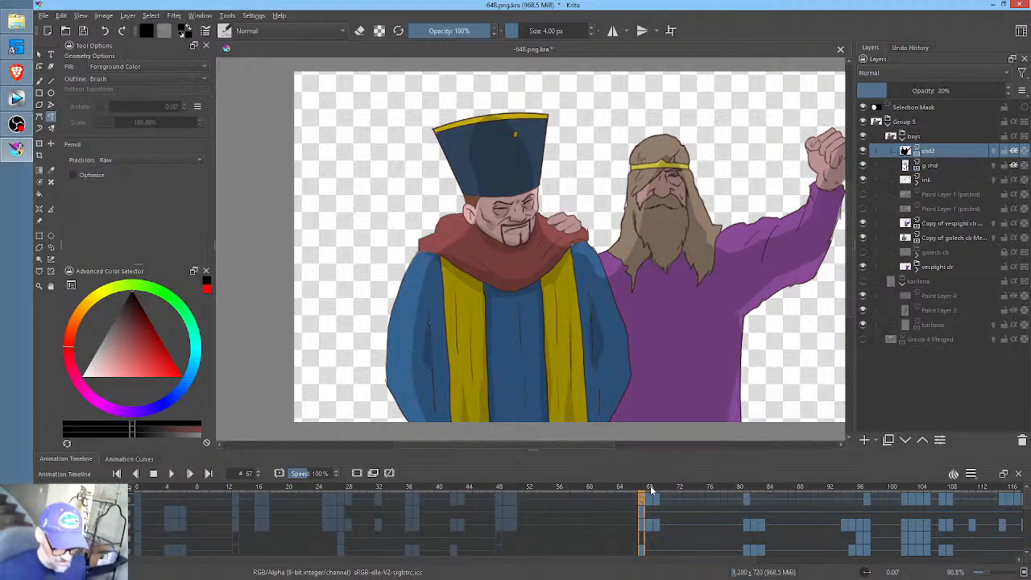
- Set the animation's end time to frame 122 and play back the range
left_click_drag(650, 488, 951, 497)
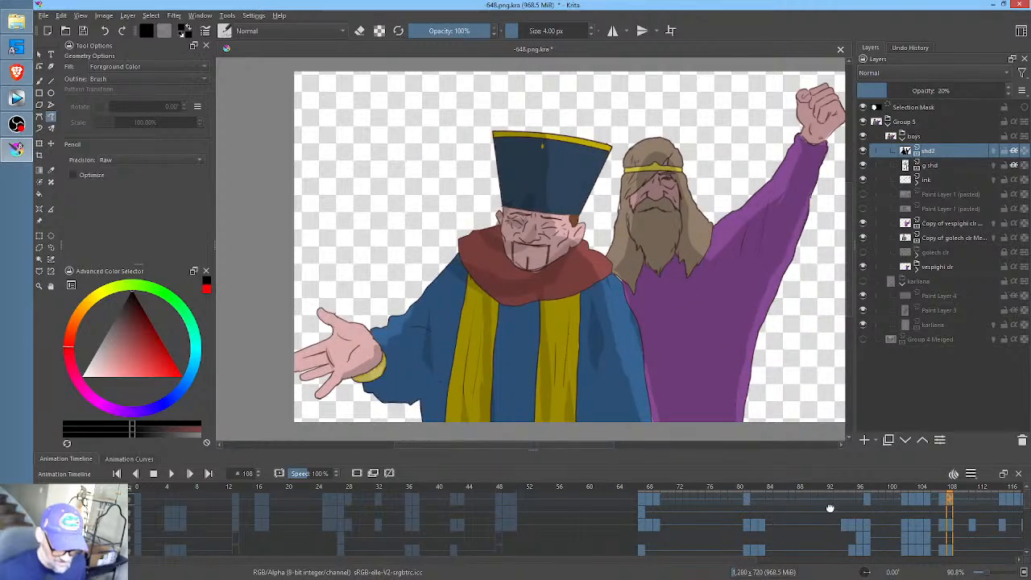
scroll(890, 500, "right", 5)
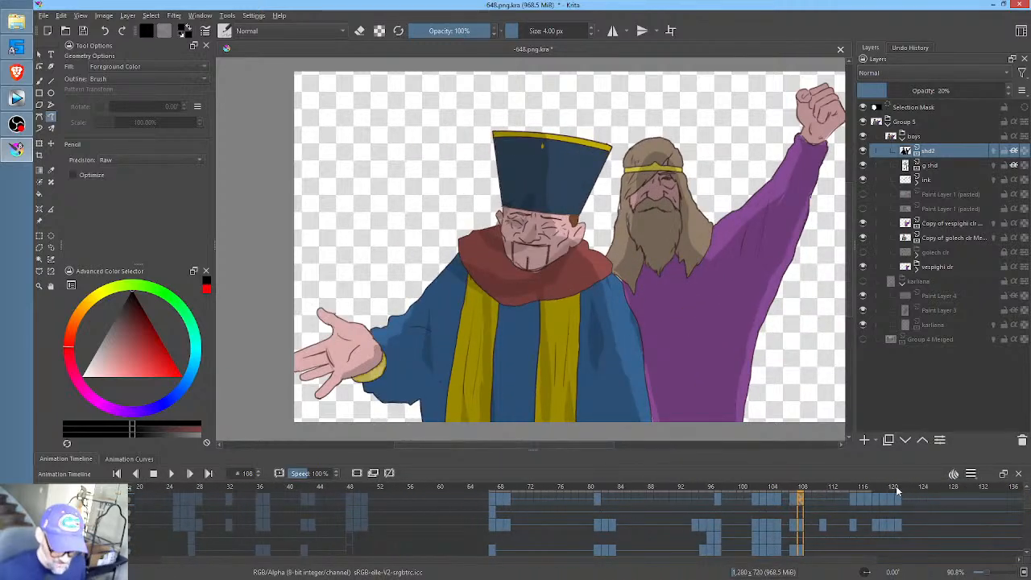
left_click(903, 492)
left_click(905, 495)
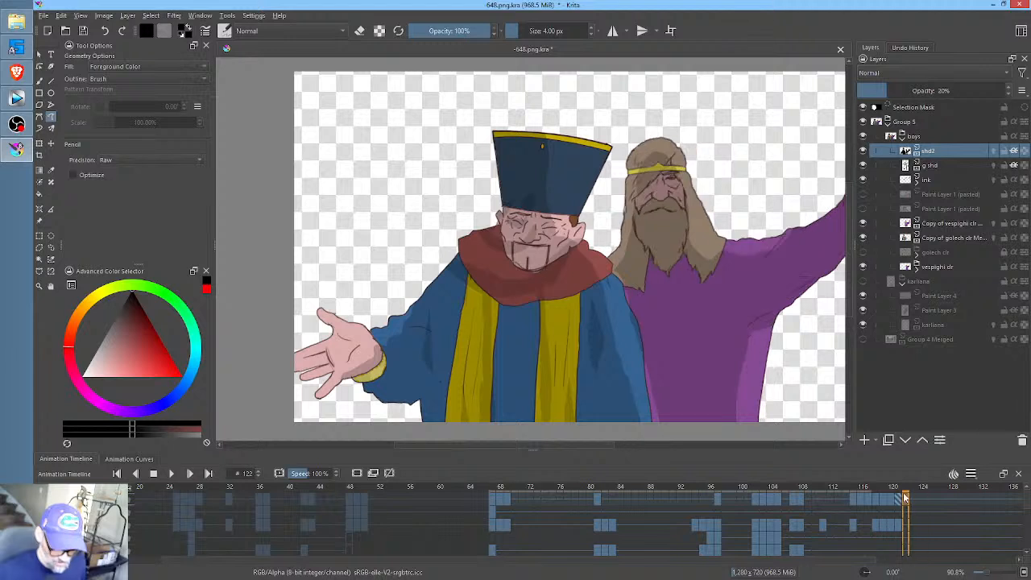
right_click(907, 499)
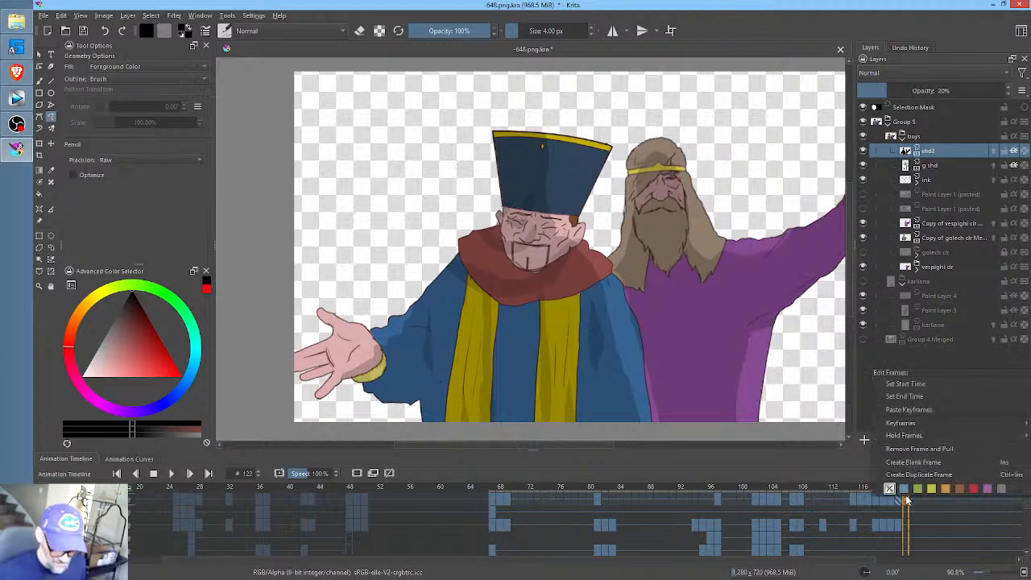
left_click(915, 396)
key("space")
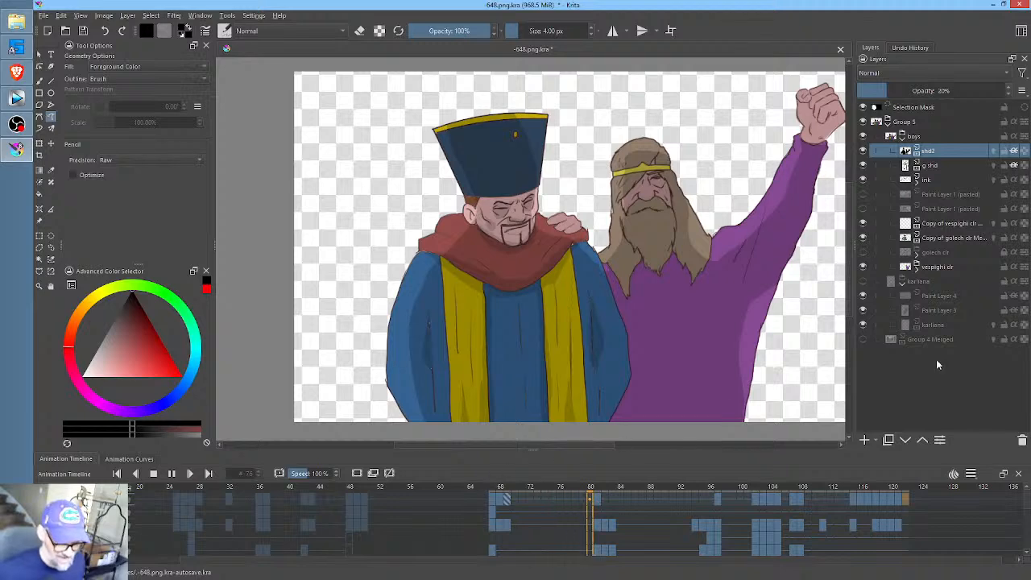
- Inspect the drawing at frames 68 and 81, comparing frame 81 with the g shd layer hidden and shown
left_click(495, 509)
left_click(500, 512)
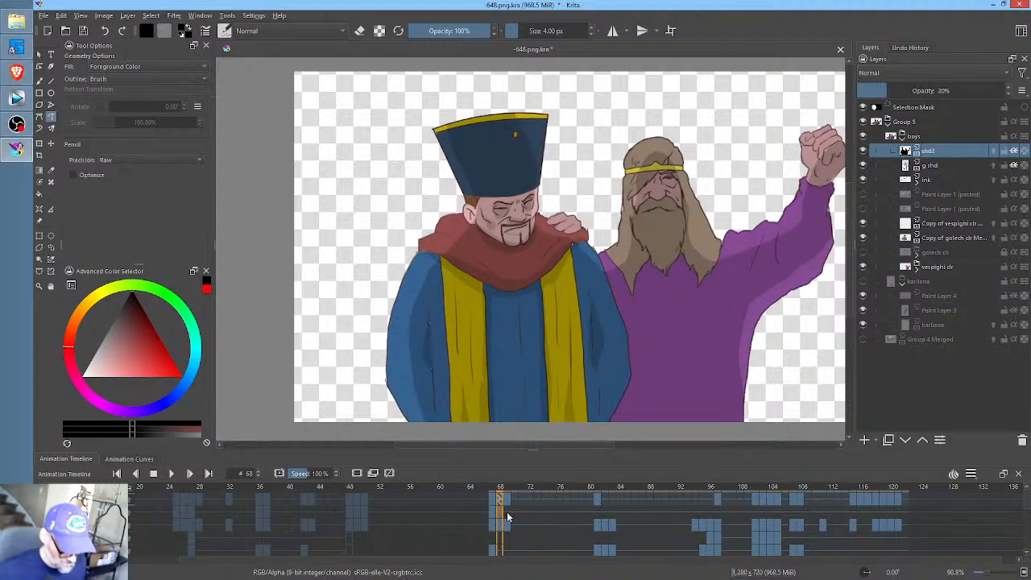
left_click(597, 509)
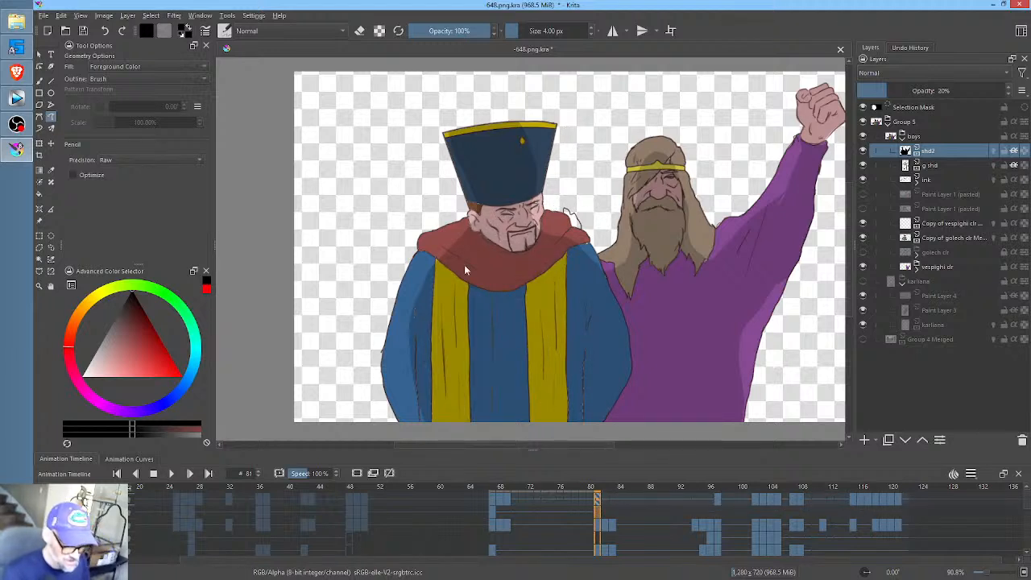
middle_click(533, 219)
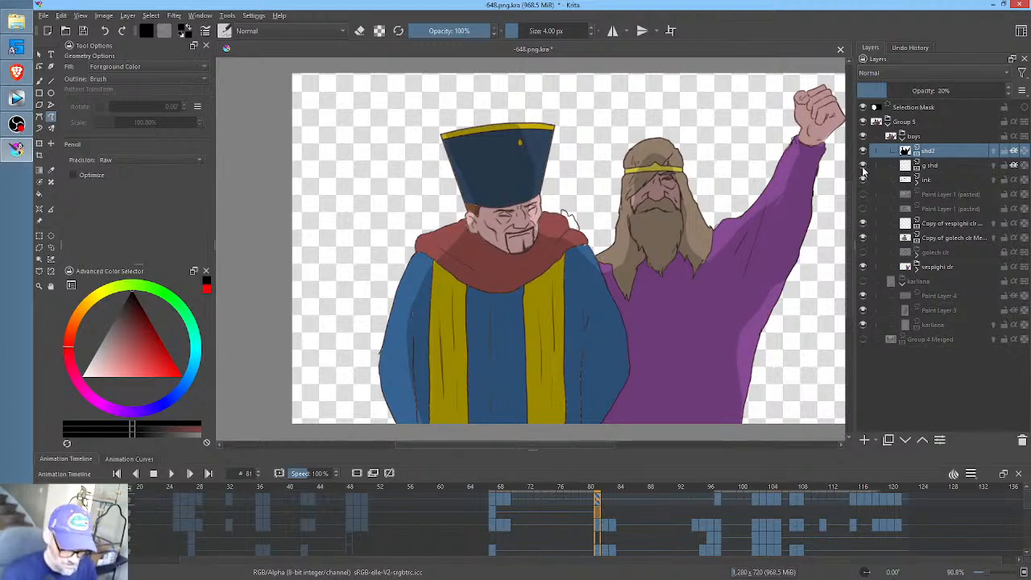
left_click(864, 166)
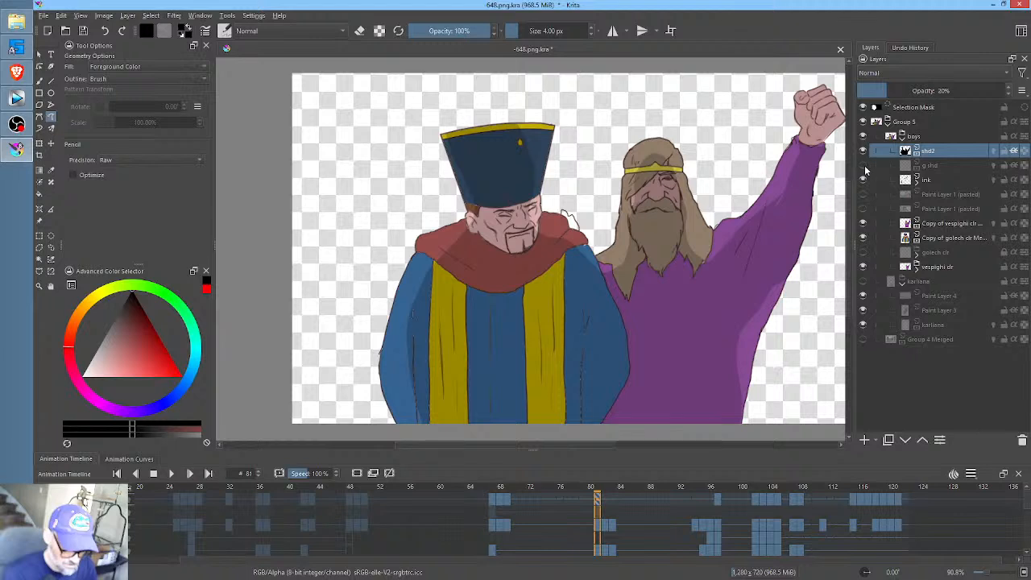
left_click(863, 166)
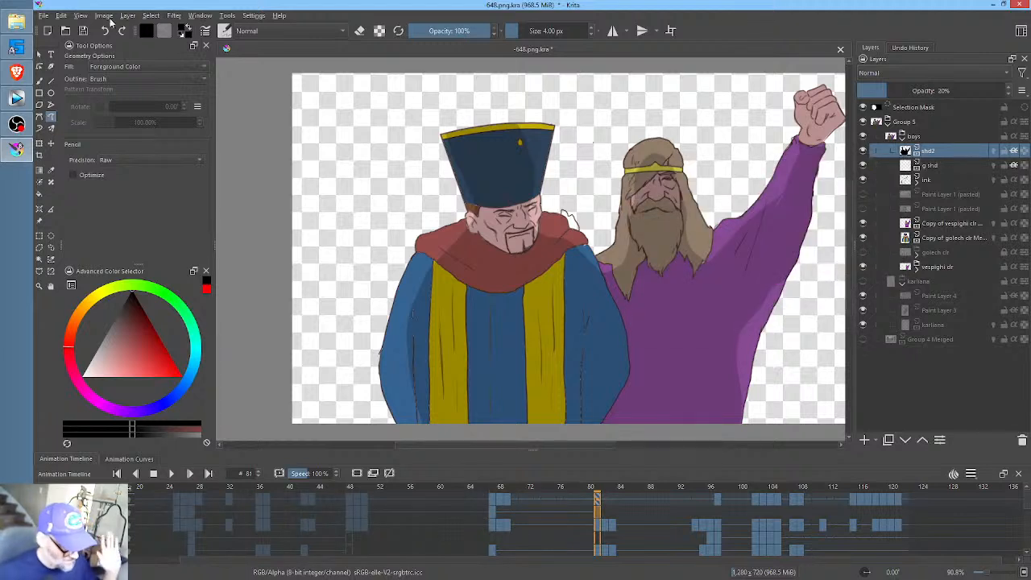
- Save the document and compare frame 67 with the shd2 layer hidden and shown
left_click(83, 31)
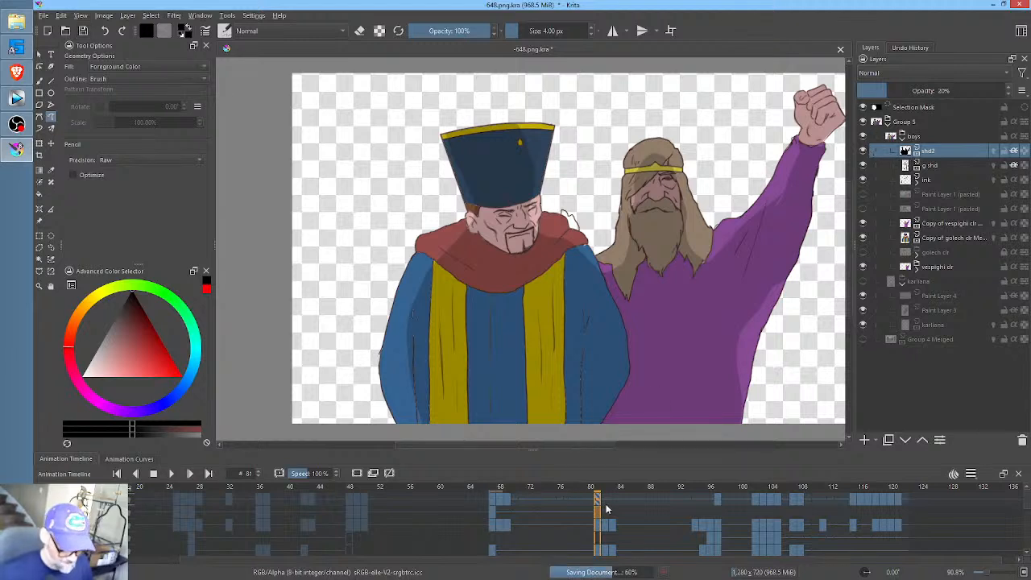
left_click(493, 511)
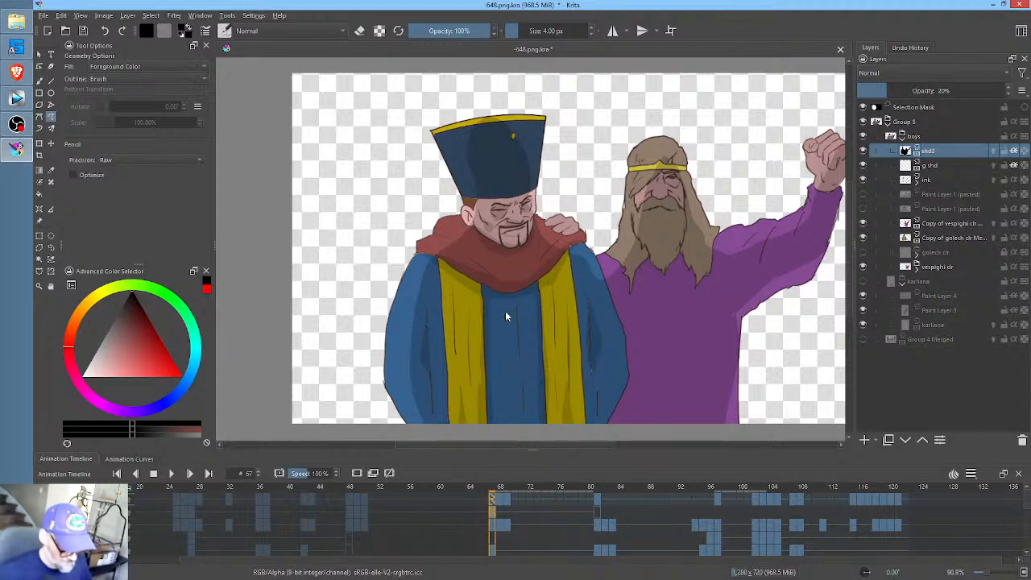
left_click(863, 151)
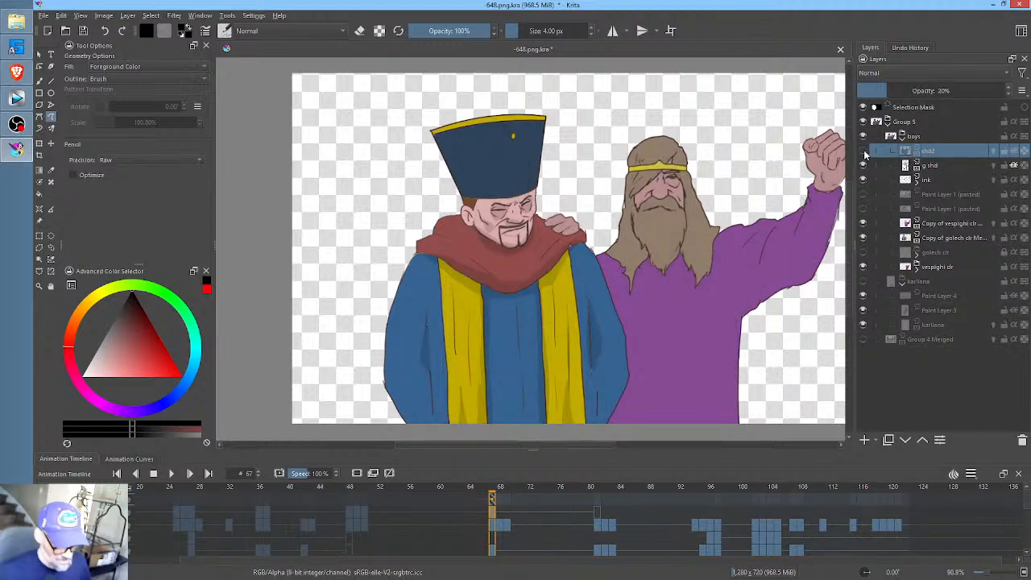
left_click(864, 152)
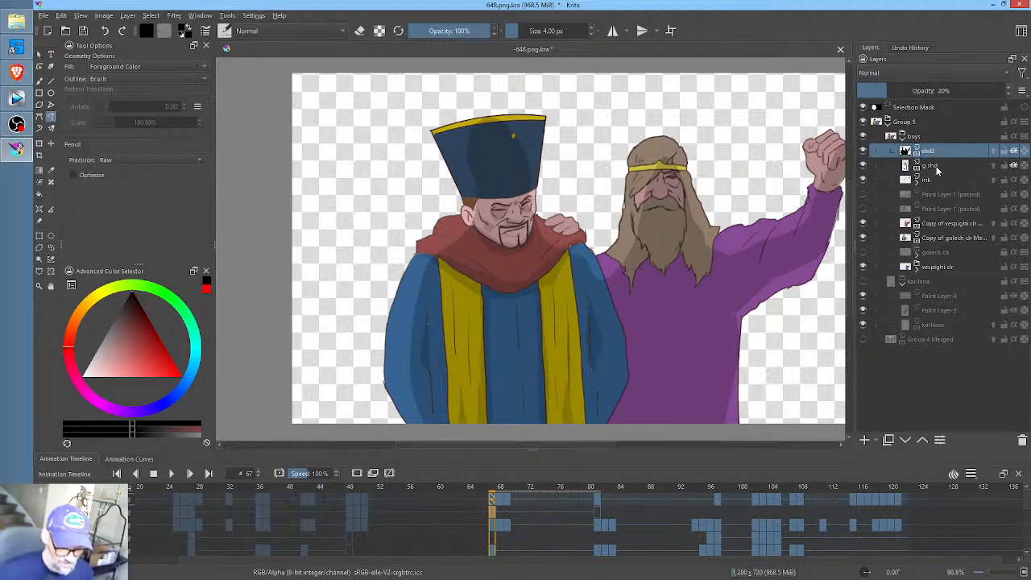
- On the g shd layer at frame 81, shade the hatted man's face and the underside of his red scarf
left_click(937, 167)
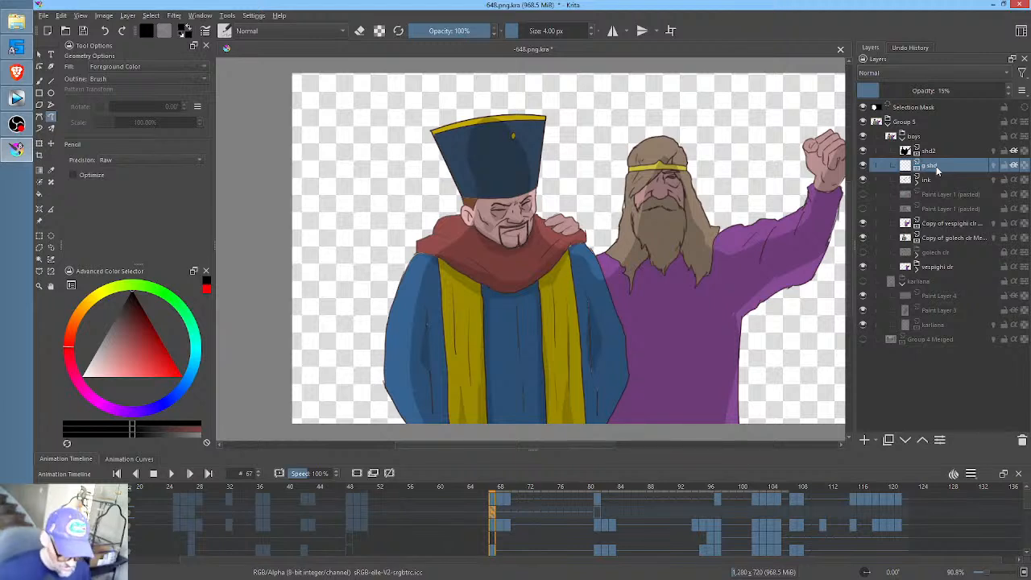
left_click(501, 514)
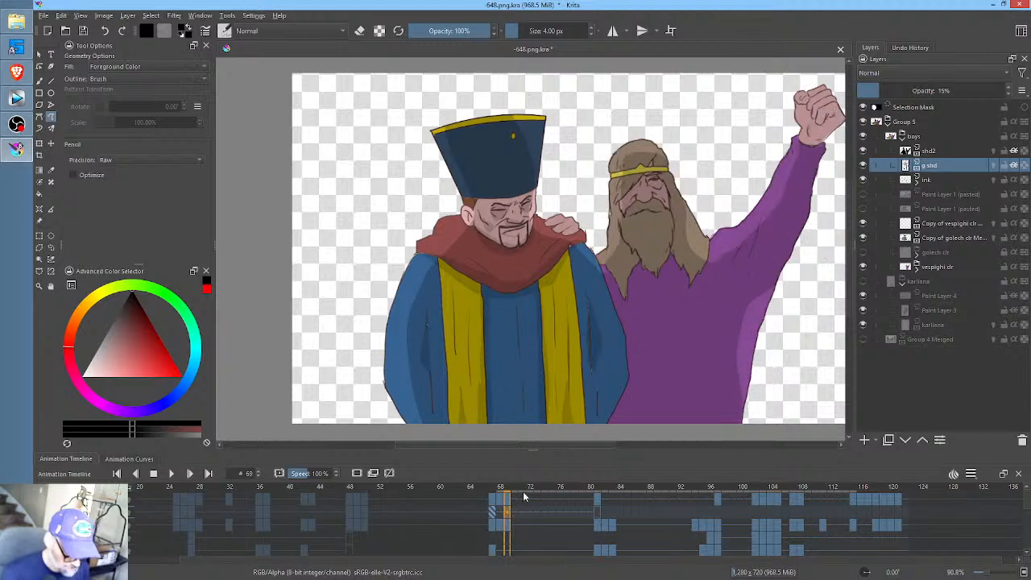
left_click(598, 509)
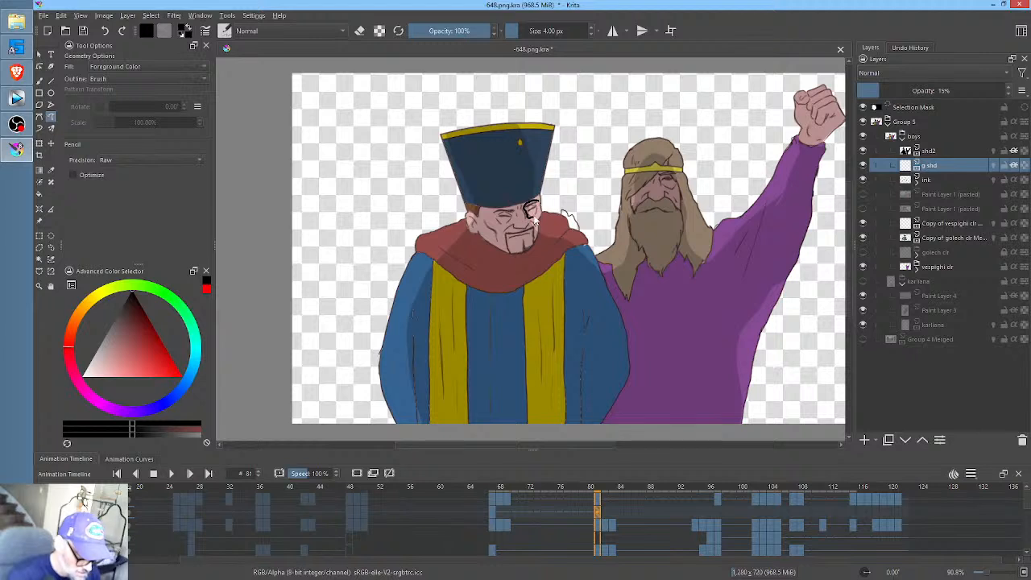
mouse_move(510, 212)
left_mouse_down()
mouse_move(498, 221)
mouse_move(516, 213)
mouse_move(529, 227)
mouse_move(517, 228)
left_mouse_up()
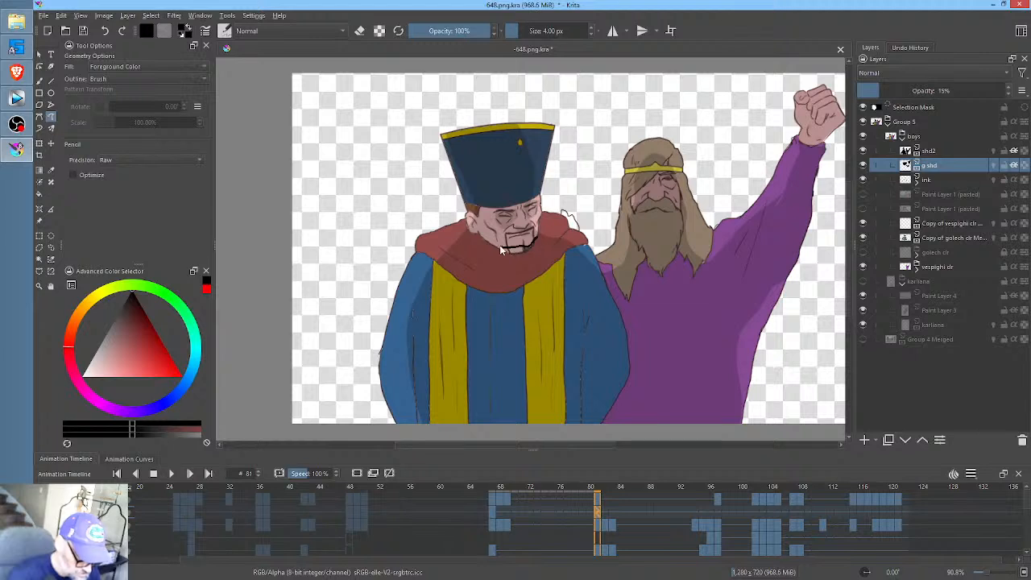
mouse_move(537, 249)
left_mouse_down()
mouse_move(577, 251)
mouse_move(522, 286)
mouse_move(415, 248)
mouse_move(470, 294)
left_mouse_up()
left_click_drag(540, 287, 542, 287)
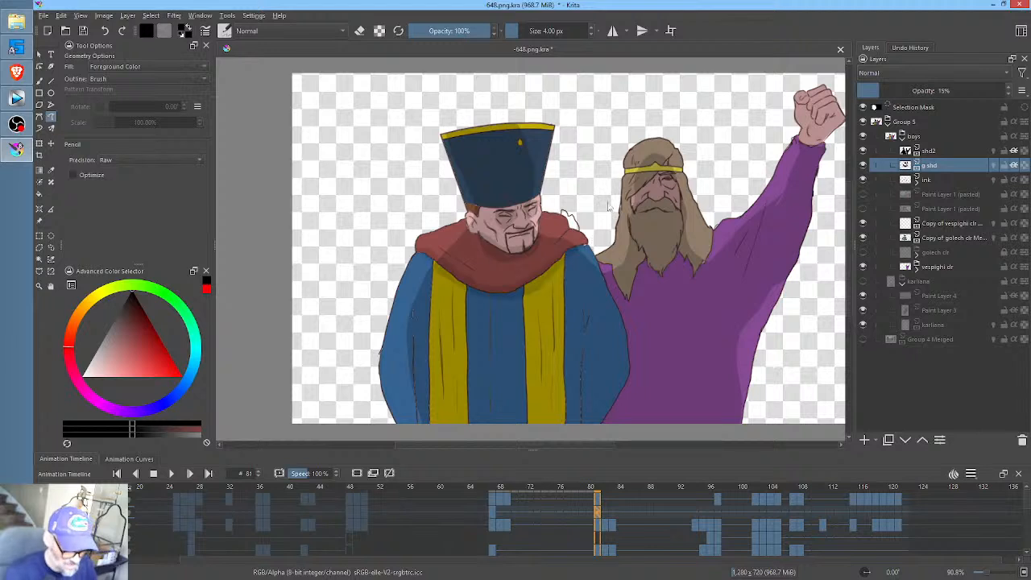
- Shade the folds of the hatted man's blue sleeves at frame 81, using frame 67 as reference
key("comma")
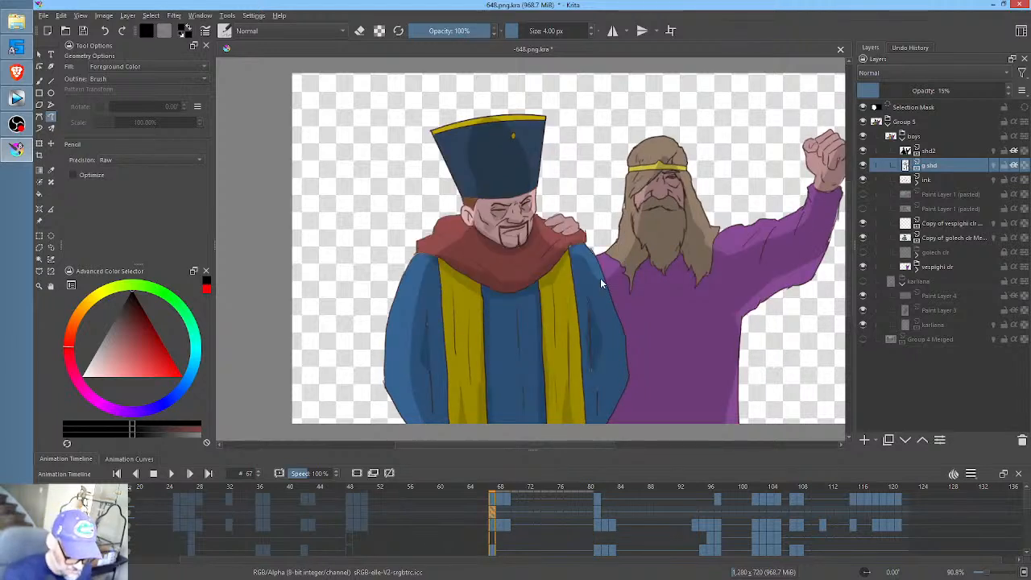
key("period")
left_click_drag(585, 314, 585, 324)
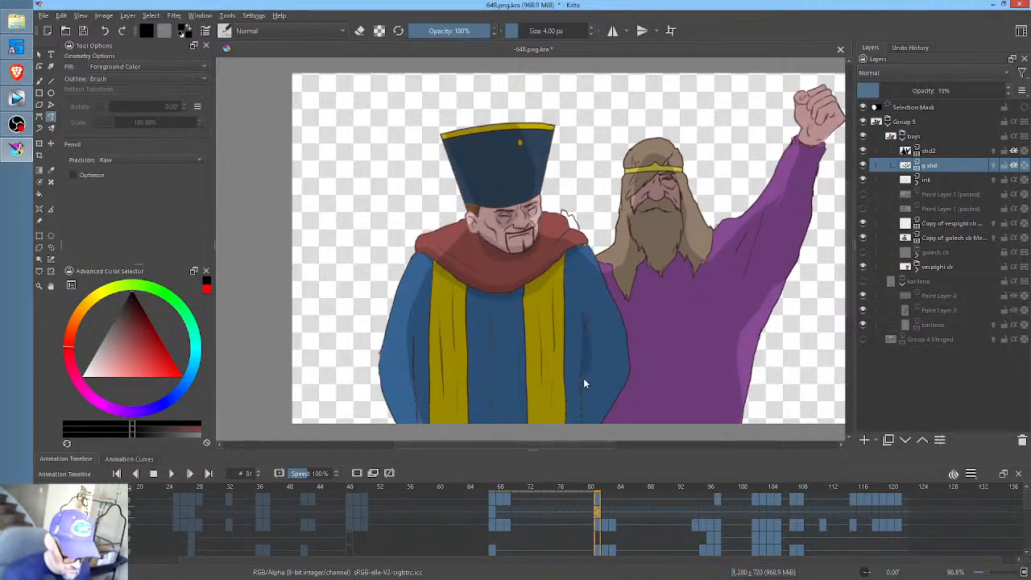
key("comma")
key("period")
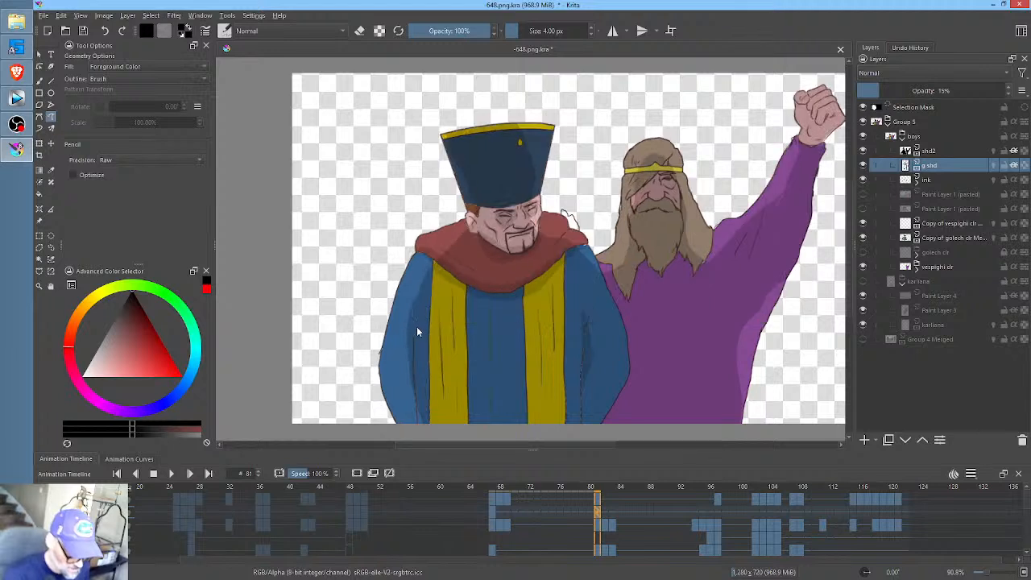
key("ctrl+z")
key("comma")
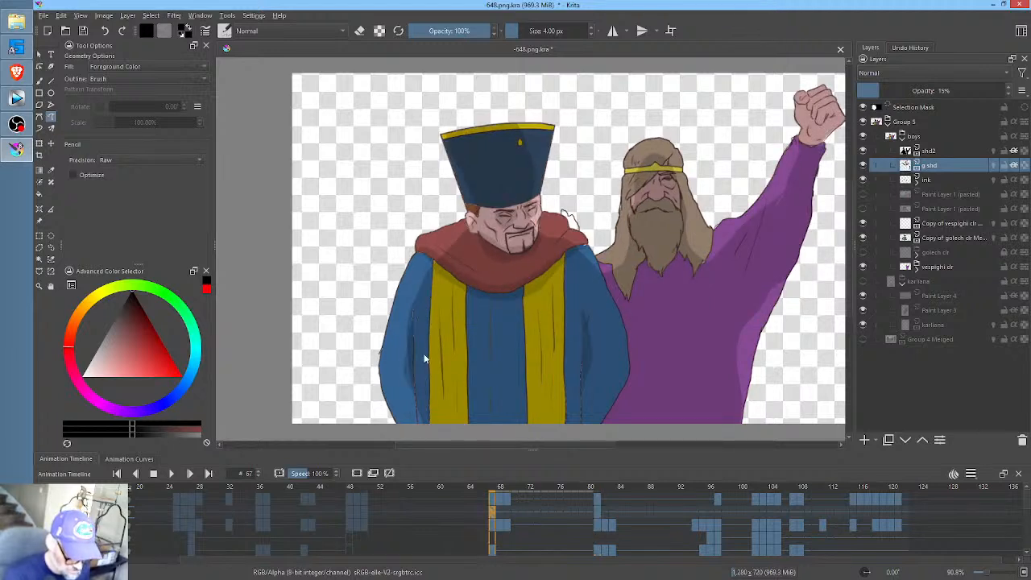
- Shade the folds and edges of the hatted man's two yellow robe panels at frame 81, using frame 67 as reference
key("period")
left_click_drag(463, 283, 466, 397)
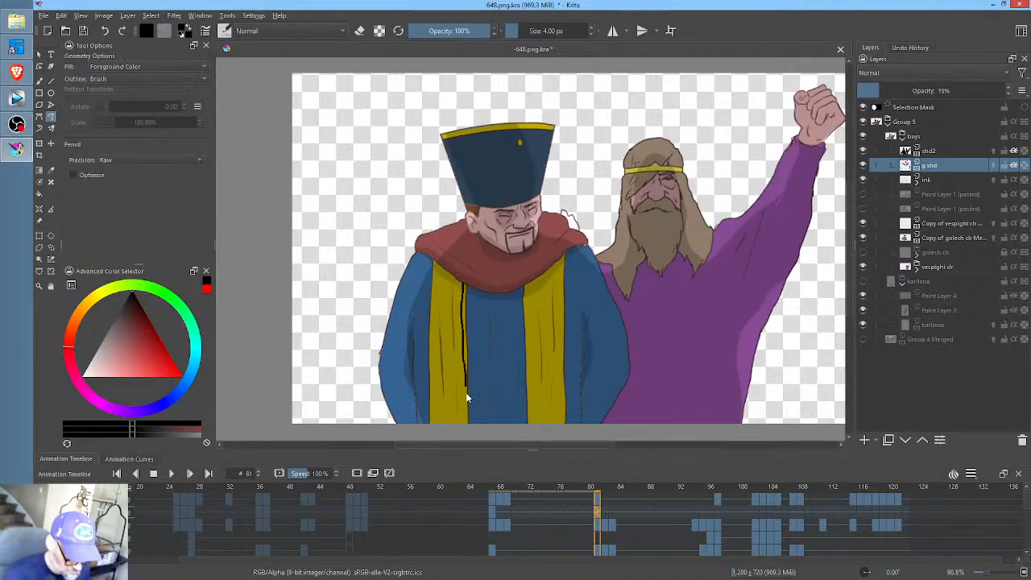
key("ctrl+z")
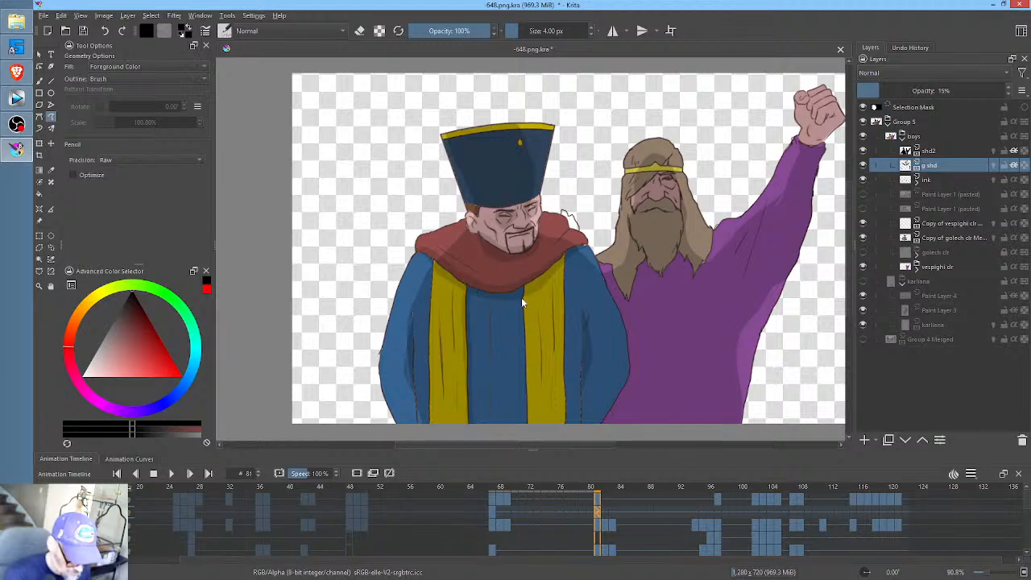
left_click_drag(522, 330, 531, 429)
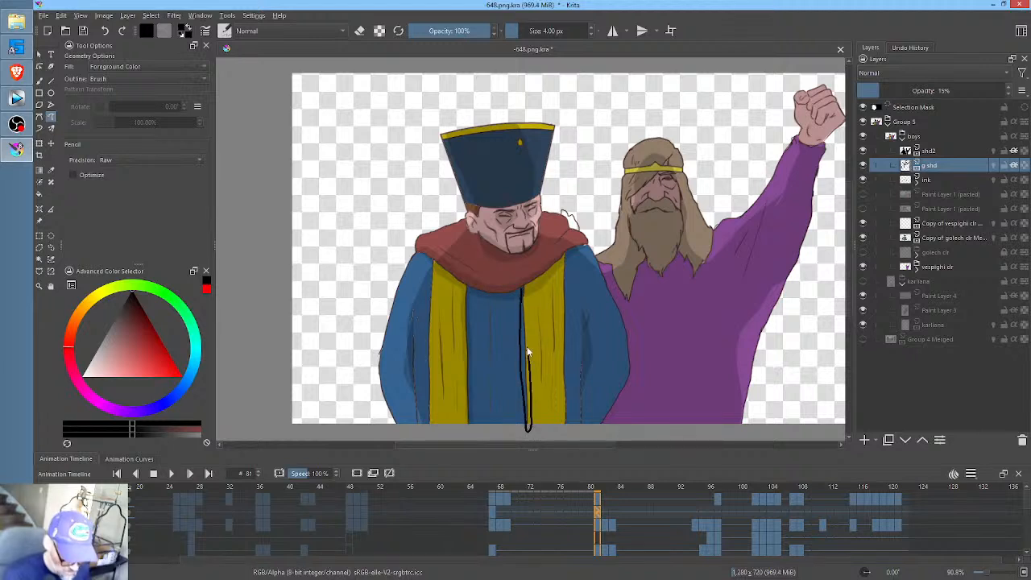
left_click_drag(525, 275, 528, 269)
key("Left")
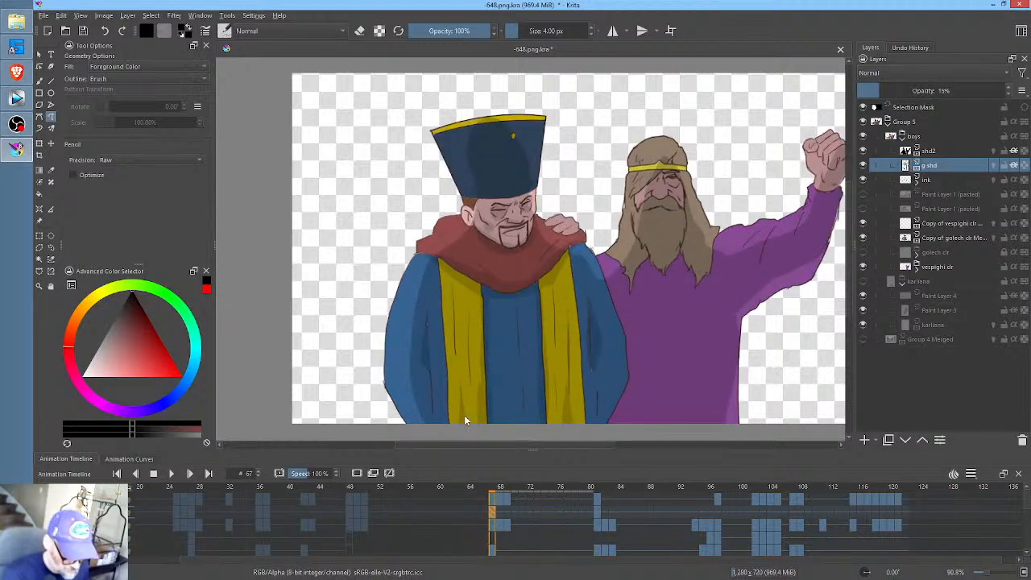
key("Right")
mouse_move(441, 425)
left_mouse_down()
mouse_move(441, 396)
mouse_move(446, 425)
mouse_move(455, 373)
mouse_move(463, 439)
left_mouse_up()
key("ctrl+z")
- Create a duplicate keyframe of the g shd shading at frame 82
key("space")
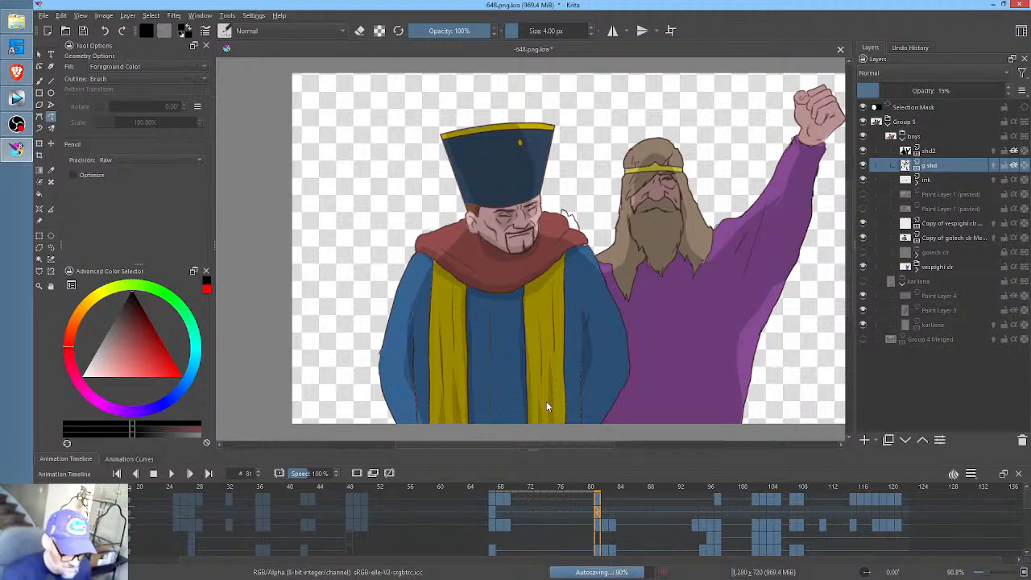
left_click(605, 509)
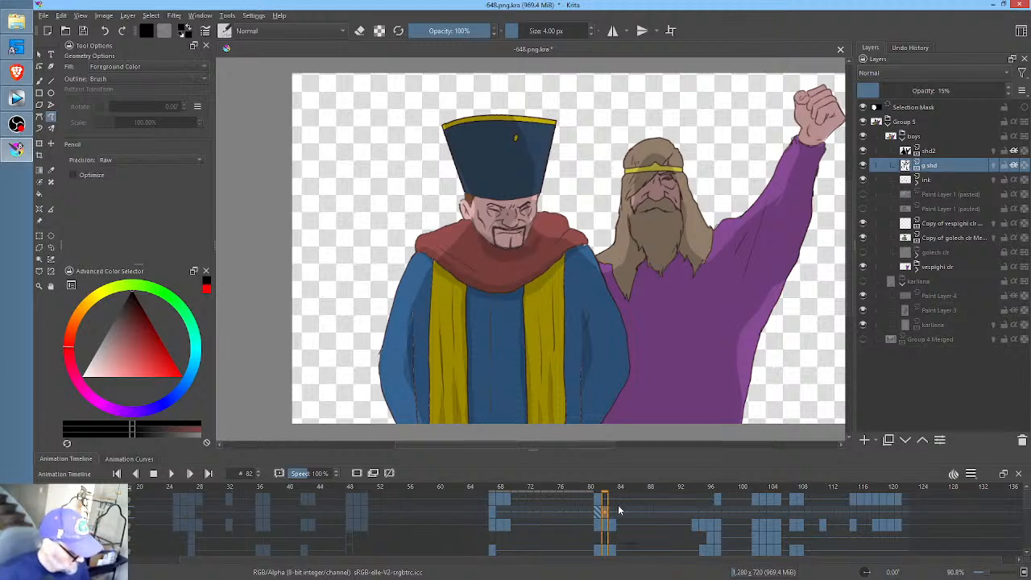
key("ctrl+z")
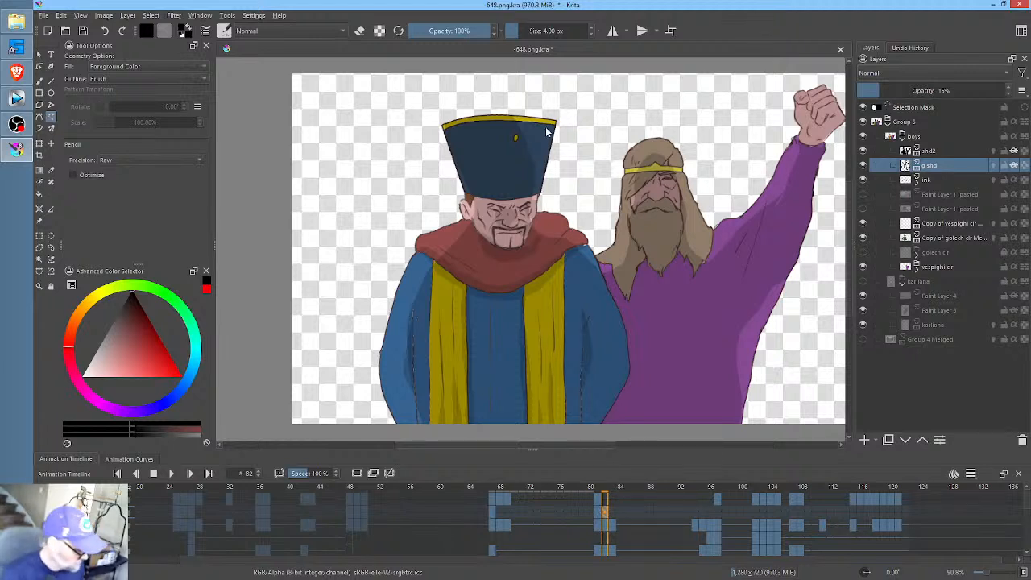
- At frame 82, erase the copied shading around the hatted man's face and under his chin
key("e")
mouse_move(559, 103)
left_mouse_down()
mouse_move(434, 133)
mouse_move(452, 247)
mouse_move(501, 256)
mouse_move(534, 238)
mouse_move(562, 111)
left_mouse_up()
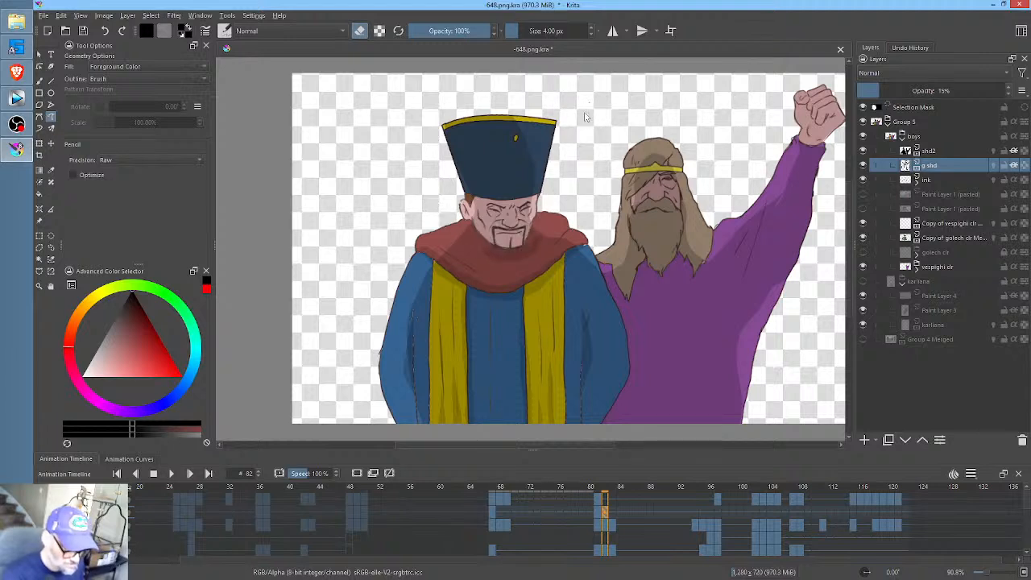
key("e")
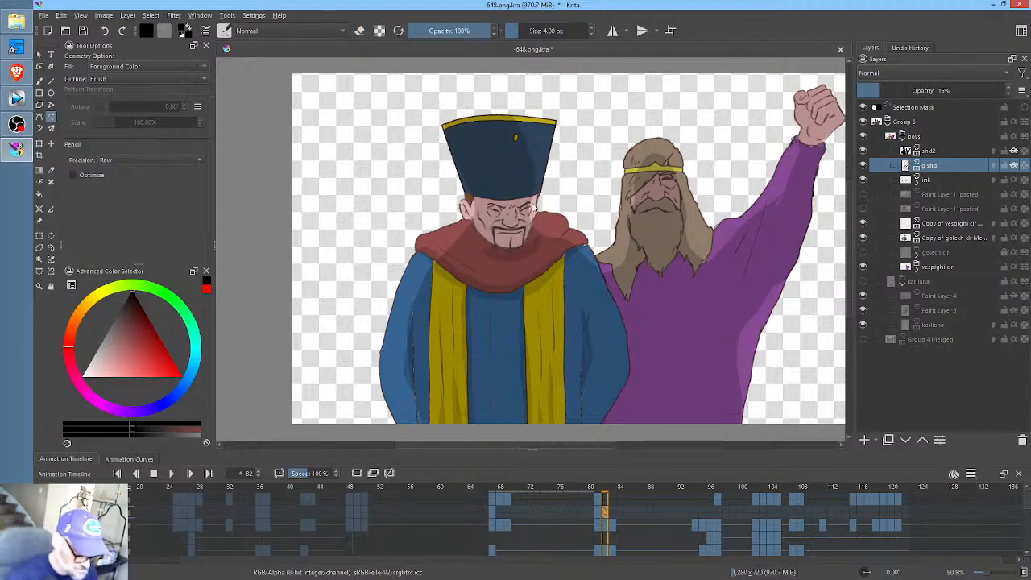
- Shade the hatted man's eyes, nose and cheek, plus the red scarf beneath his chin, at frame 82
left_click_drag(522, 218, 531, 200)
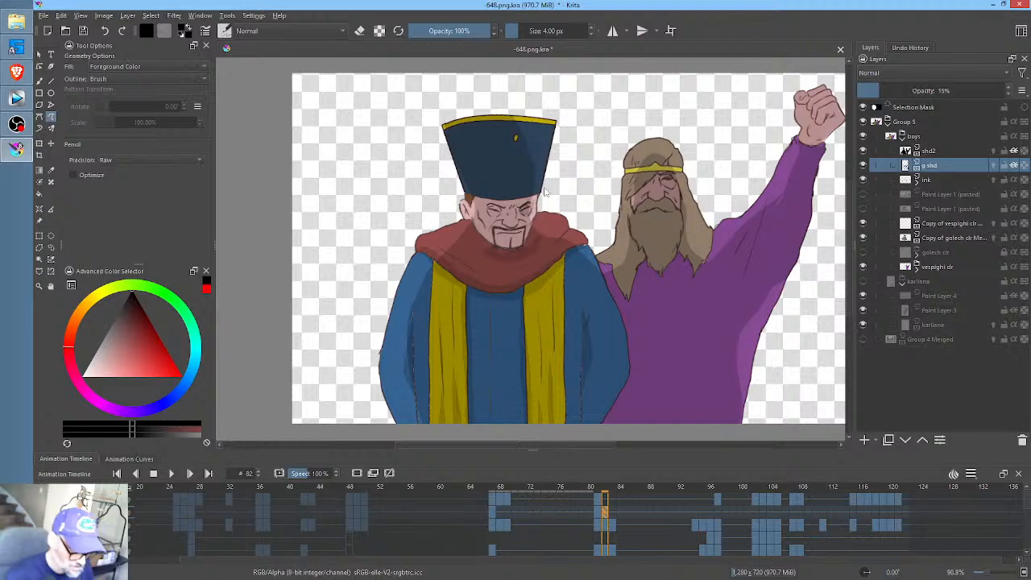
mouse_move(508, 286)
left_mouse_down()
mouse_move(592, 203)
mouse_move(607, 322)
left_mouse_up()
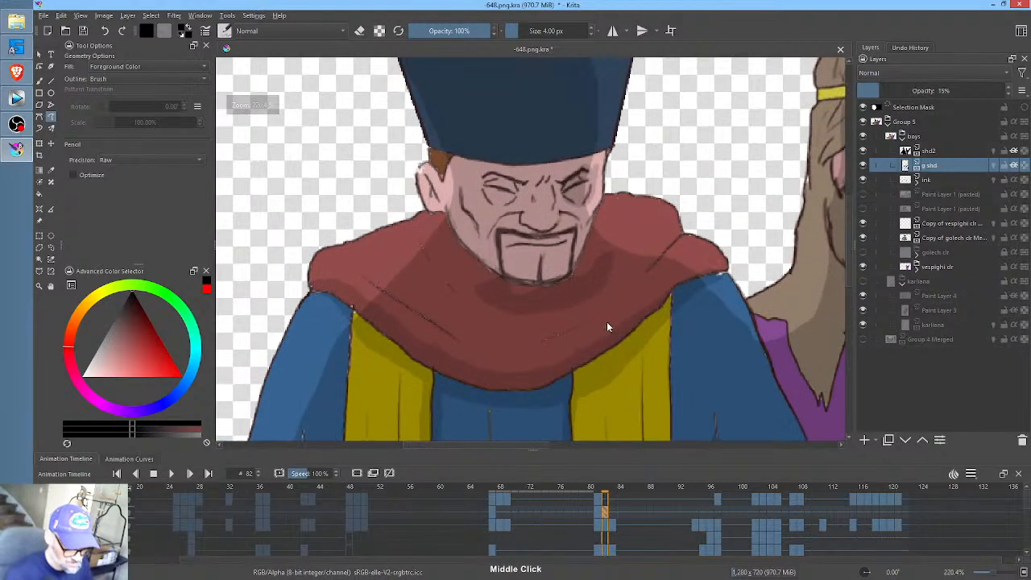
left_click_drag(526, 183, 484, 199)
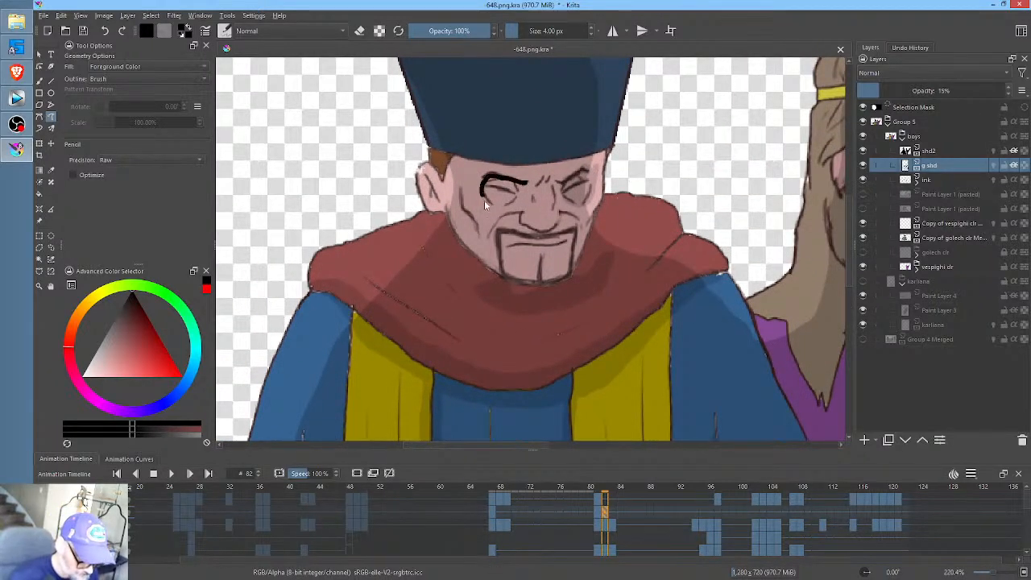
key("ctrl+z")
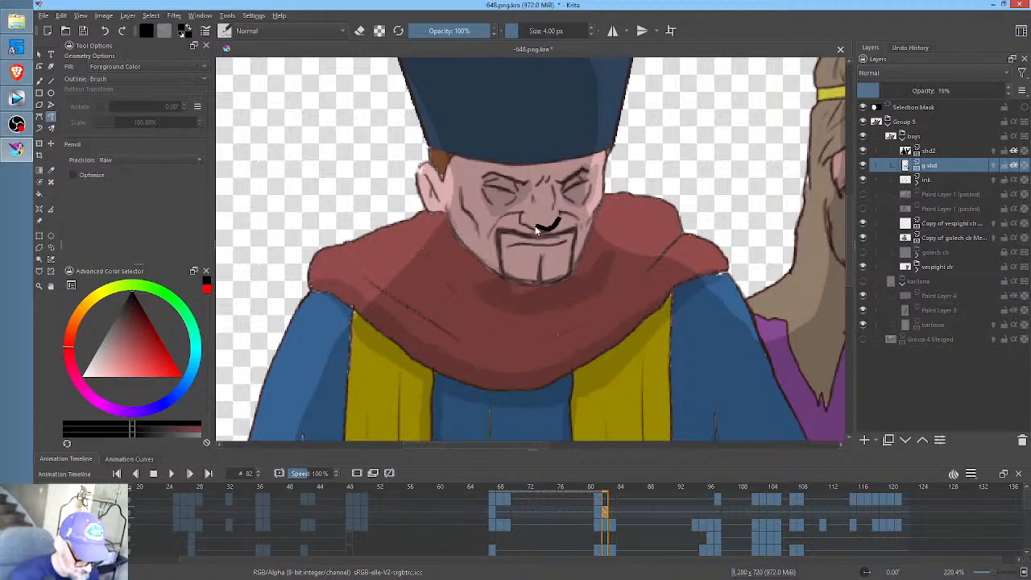
mouse_move(535, 227)
left_mouse_down()
mouse_move(521, 215)
mouse_move(558, 240)
mouse_move(564, 213)
left_mouse_up()
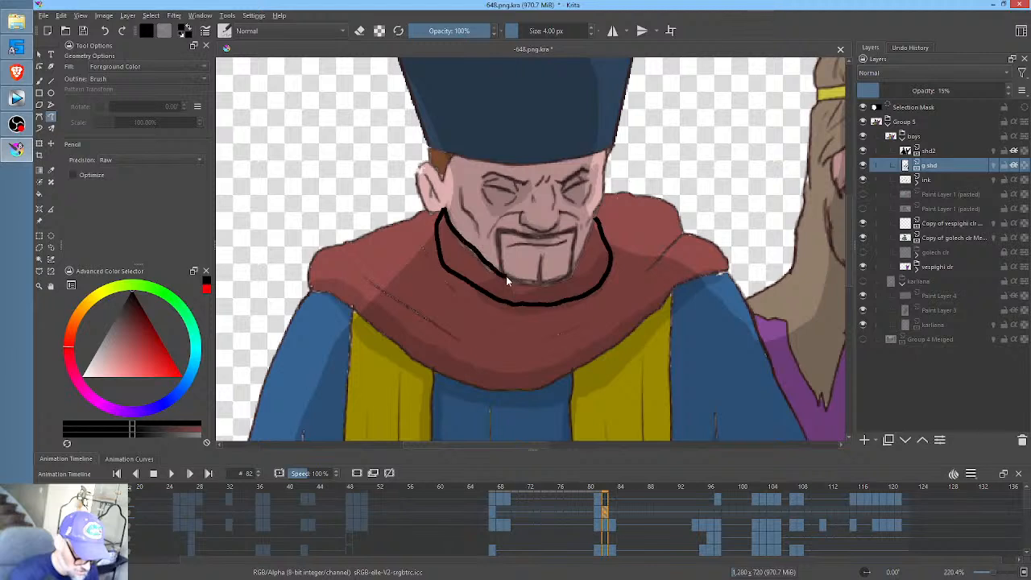
left_click_drag(572, 262, 599, 212)
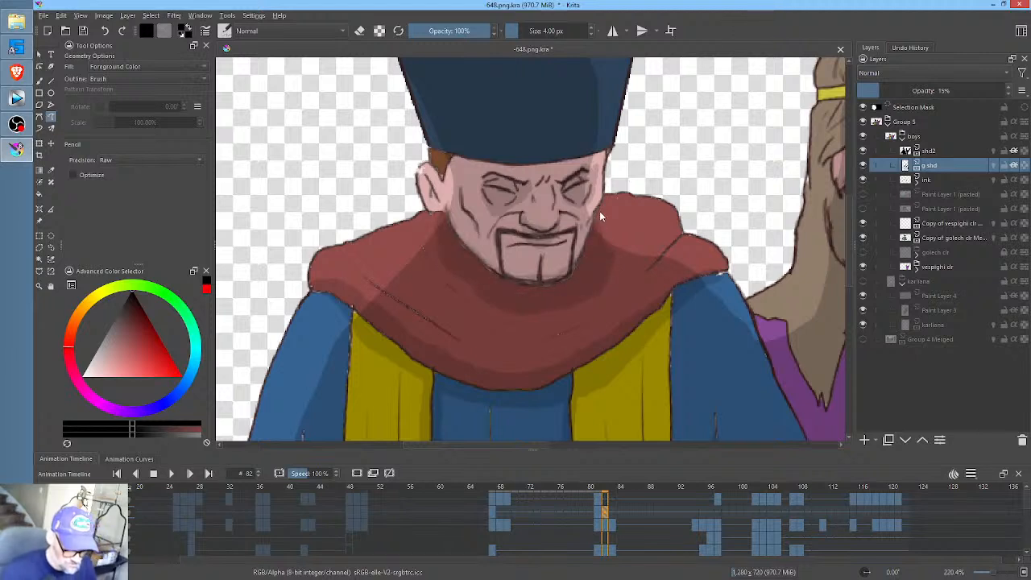
- At frame 83, erase the carried-over shading from the hatted man's face and the scarf under his chin
left_click(613, 517)
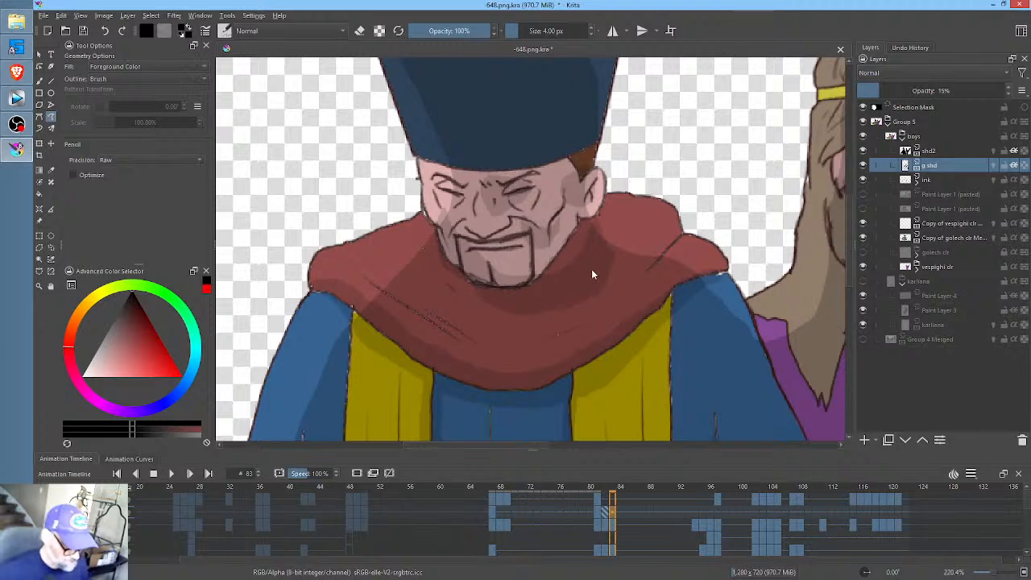
mouse_move(655, 122)
left_mouse_down()
mouse_move(586, 95)
mouse_move(404, 139)
mouse_move(400, 265)
mouse_move(516, 346)
left_mouse_up()
key("e")
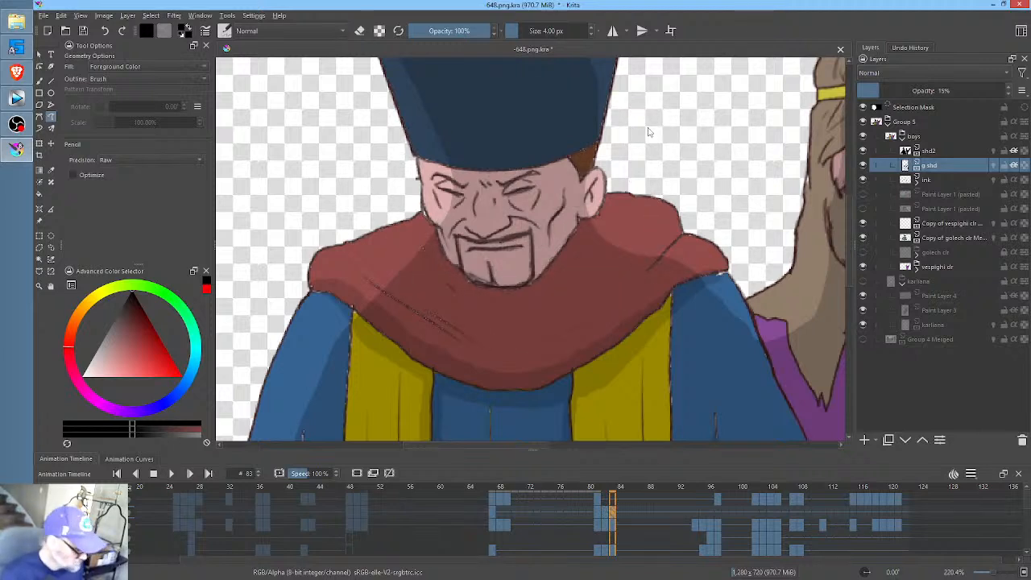
- Shade the hatted man's eye sockets, nose and mouth area, plus the scarf beneath his turned jaw, at frame 83
left_click_drag(541, 174, 499, 188)
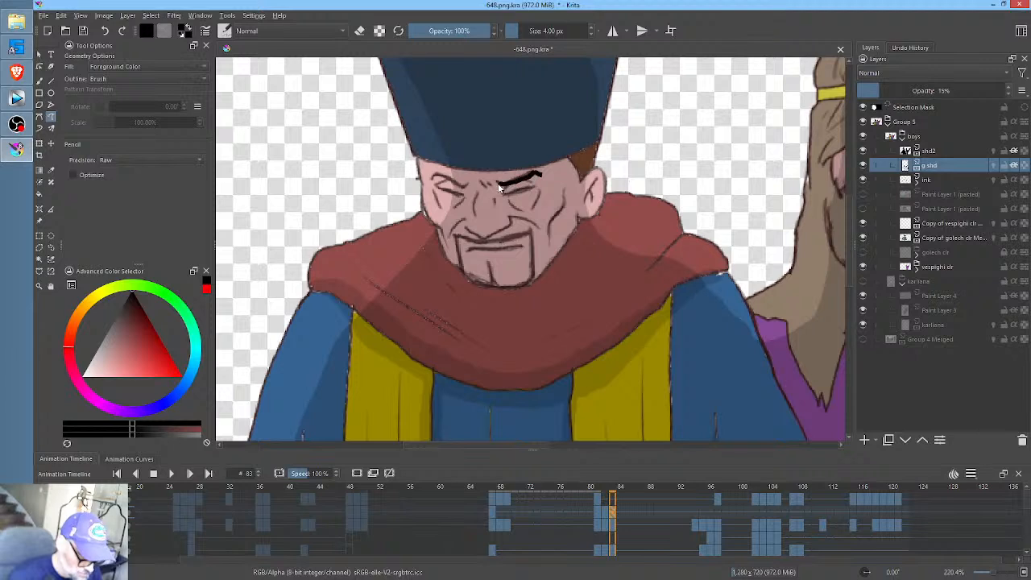
key("ctrl+z")
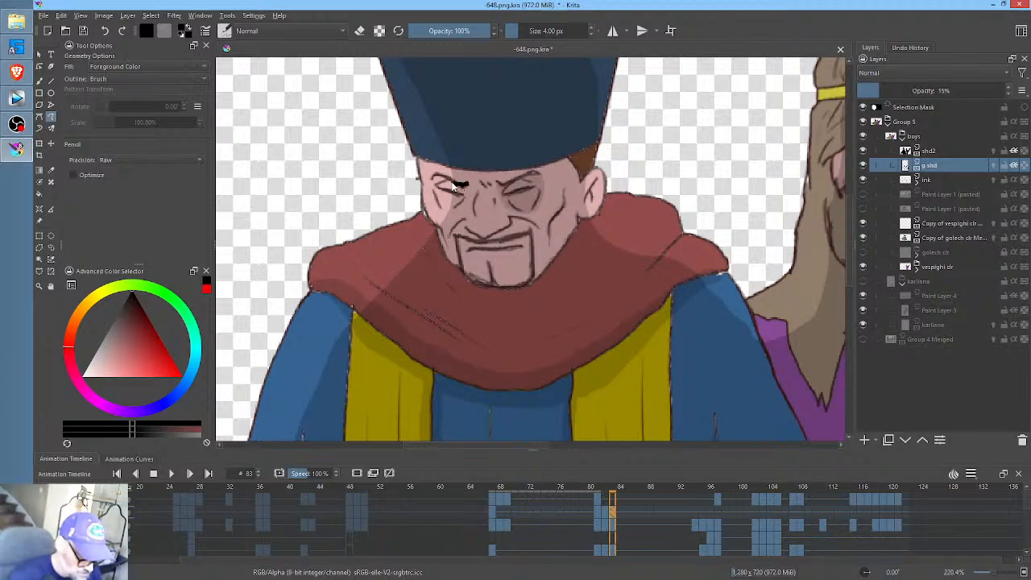
left_click_drag(473, 211, 474, 208)
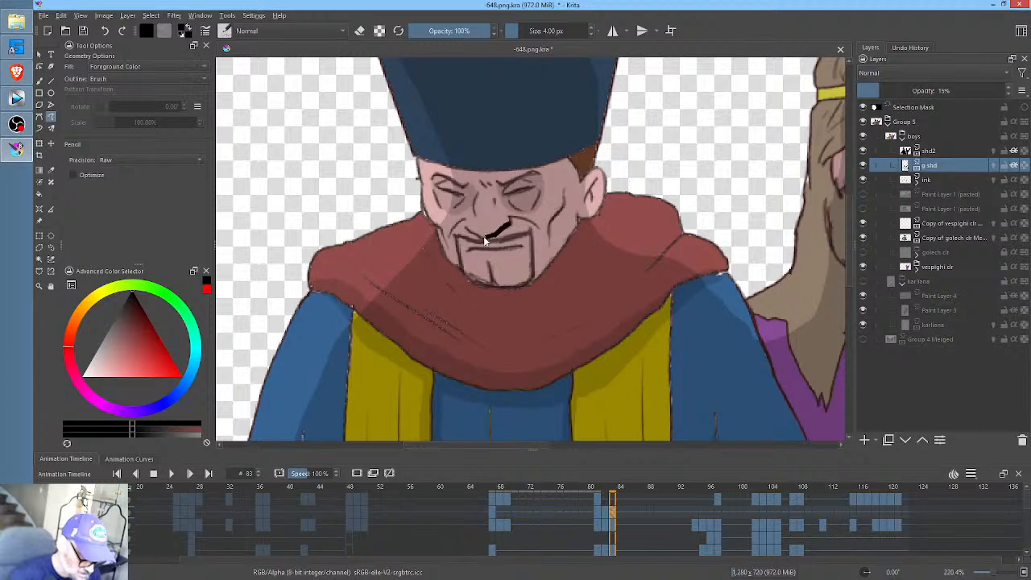
left_click_drag(481, 252, 484, 246)
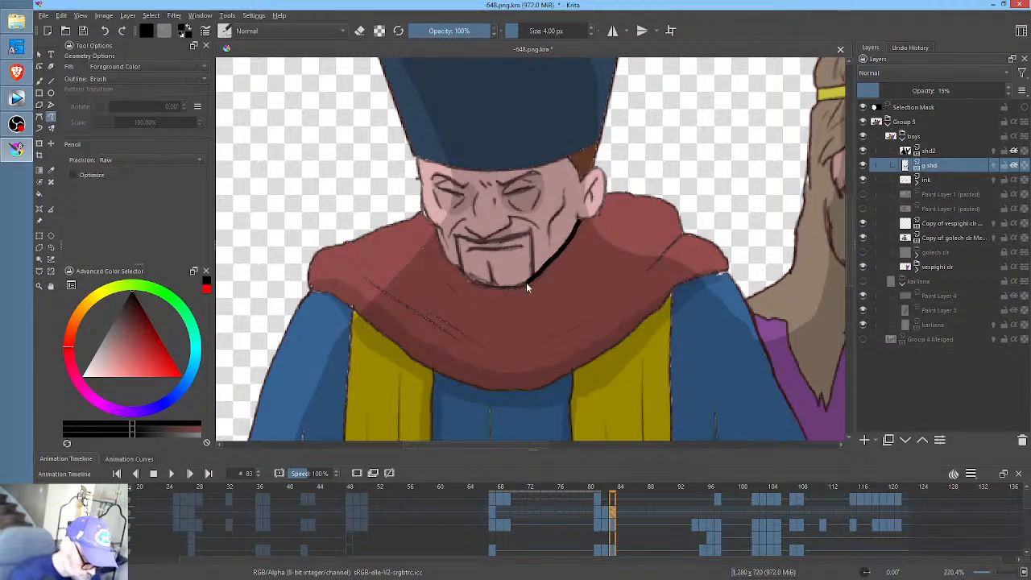
mouse_move(442, 254)
left_mouse_down()
mouse_move(456, 287)
mouse_move(497, 304)
mouse_move(555, 285)
mouse_move(579, 256)
mouse_move(592, 216)
left_mouse_up()
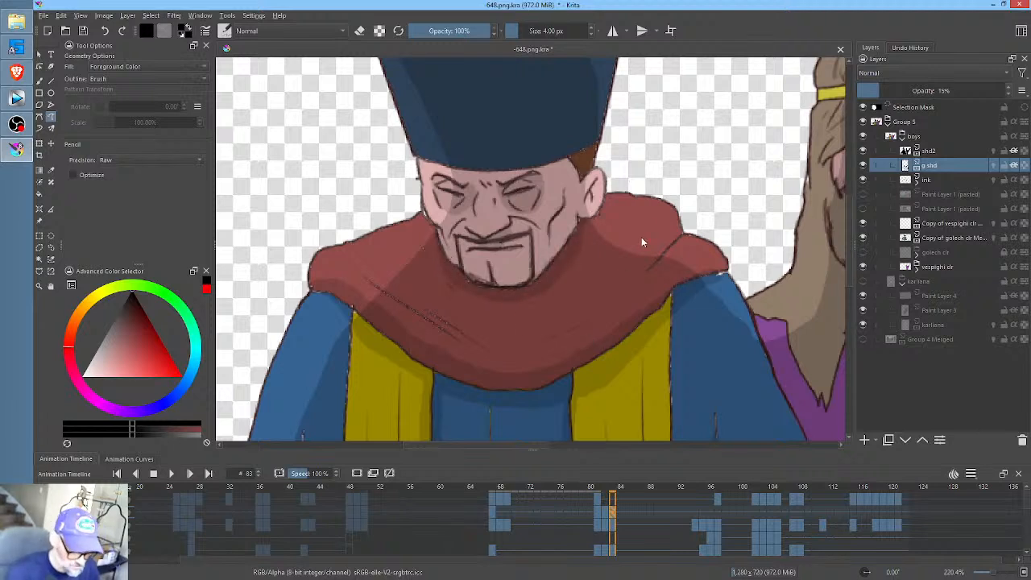
- Check the shading's motion across frames 77 to 94, comparing the hatted man's head poses at frames 82, 83 and 94
left_click_drag(631, 491, 696, 500)
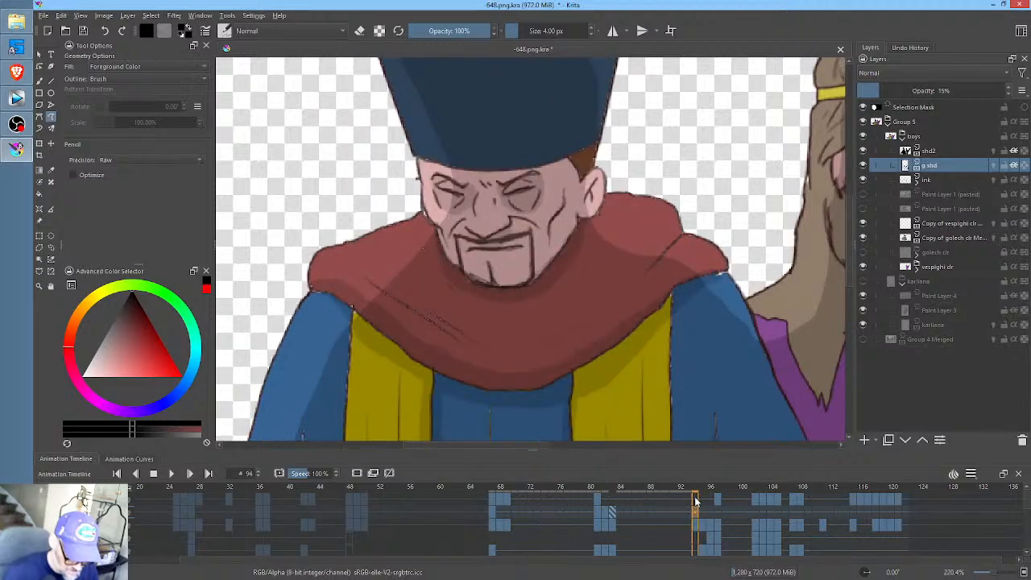
scroll(661, 309, "down", 2)
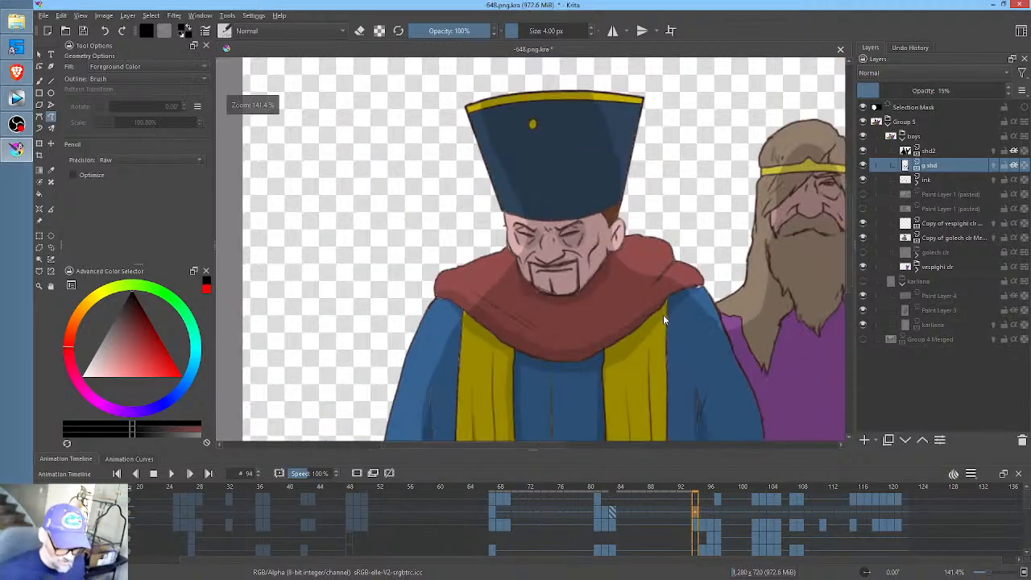
left_click(651, 488)
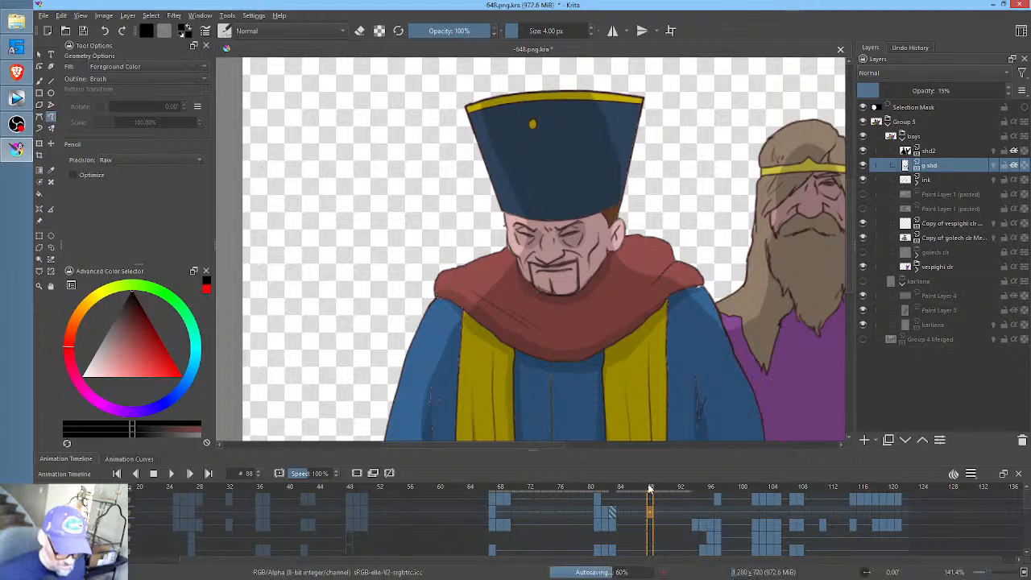
left_click(605, 488)
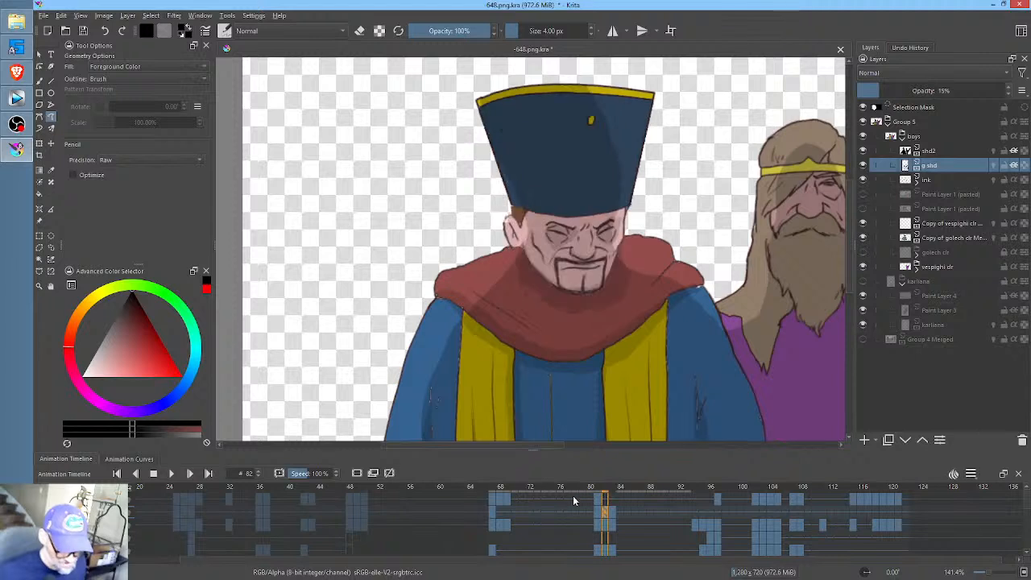
left_click(571, 487)
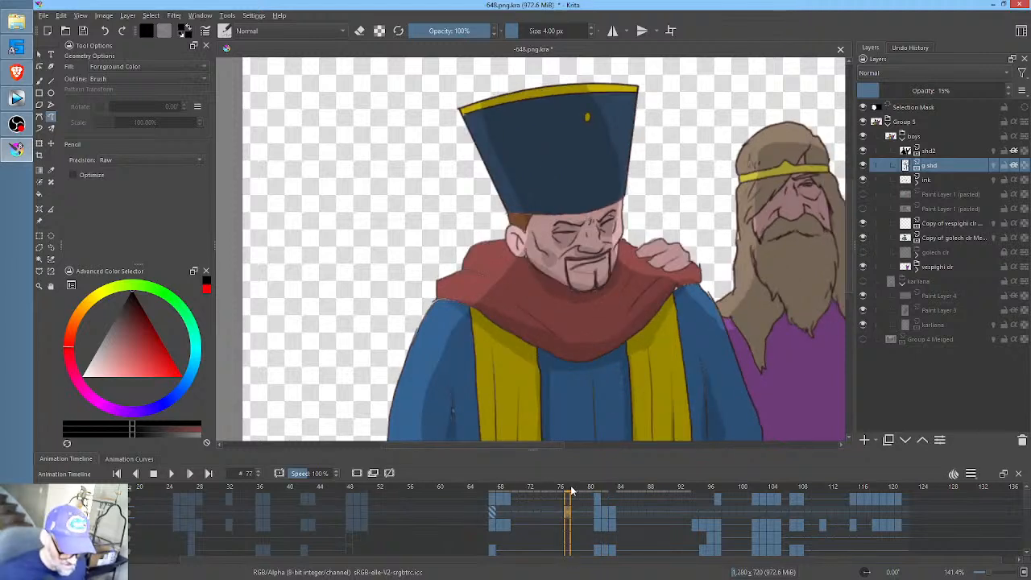
key("space")
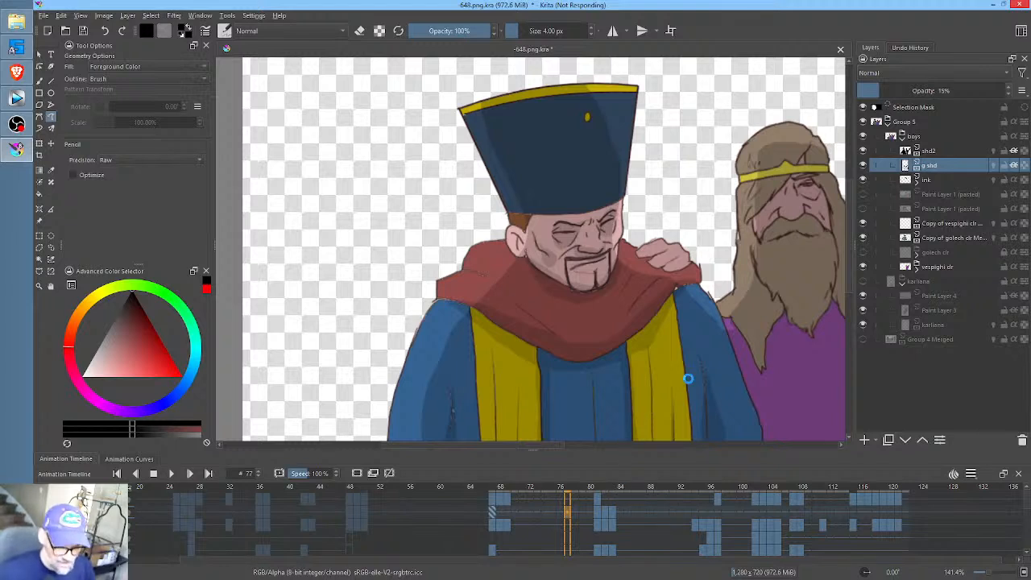
left_click(658, 486)
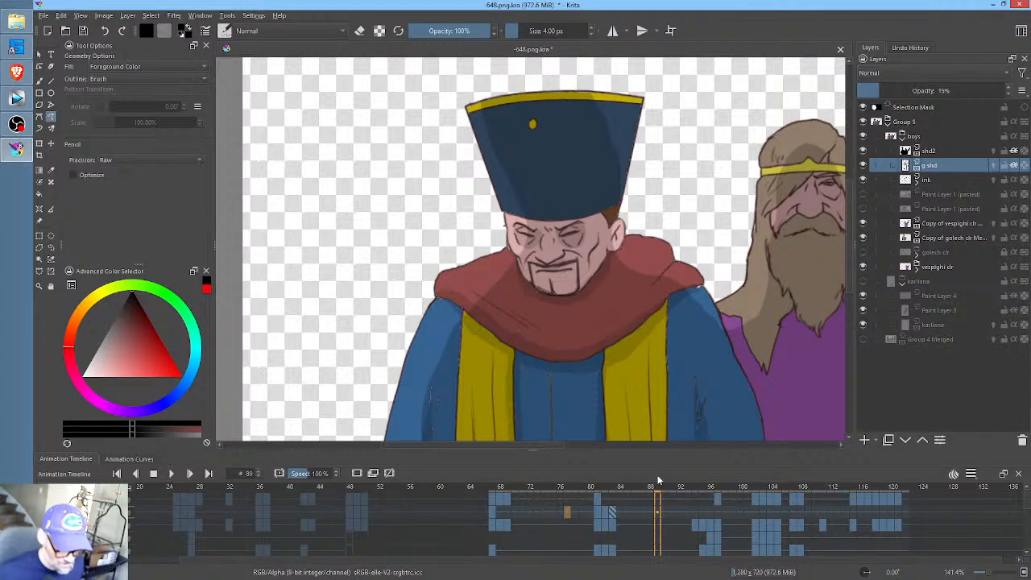
left_click(606, 503)
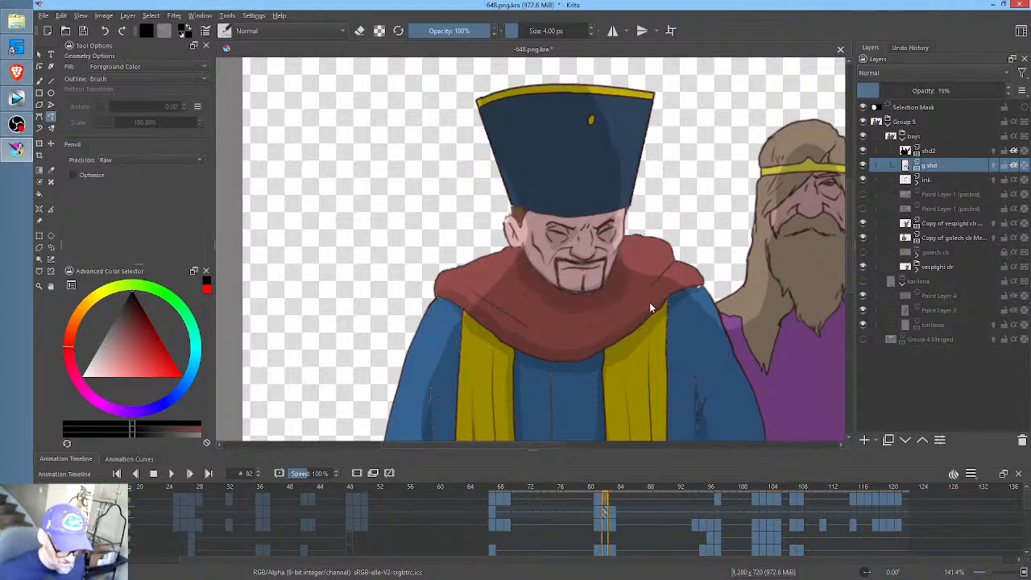
left_click(613, 505)
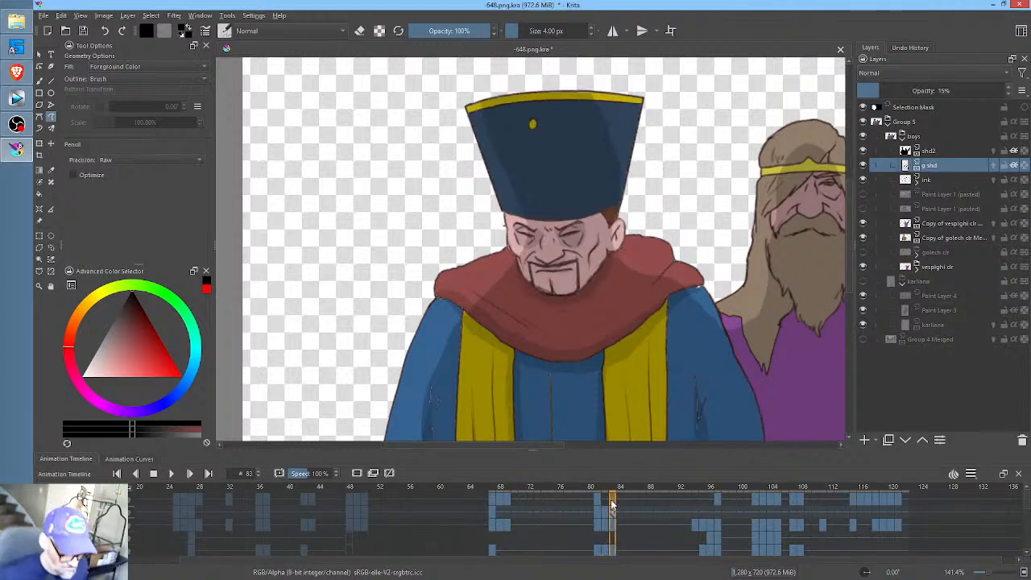
left_click(692, 501)
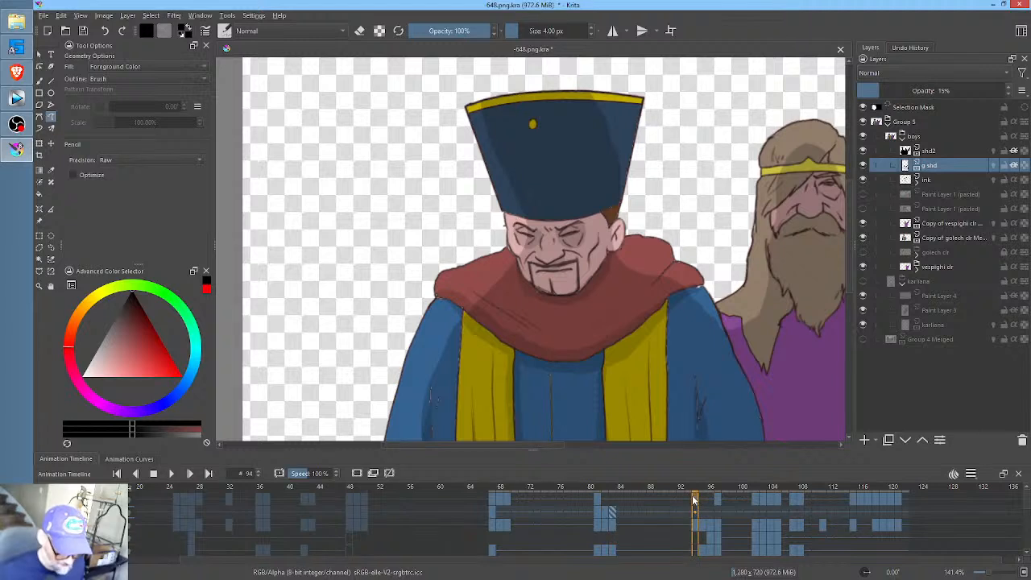
left_click(683, 500)
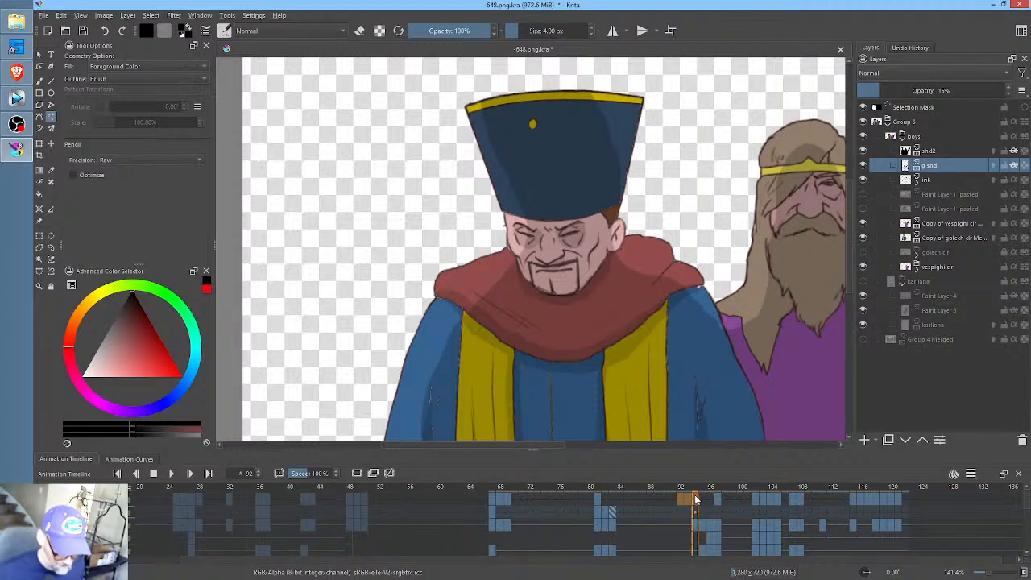
scroll(697, 353, "down", 2)
left_click_drag(698, 352, 601, 290)
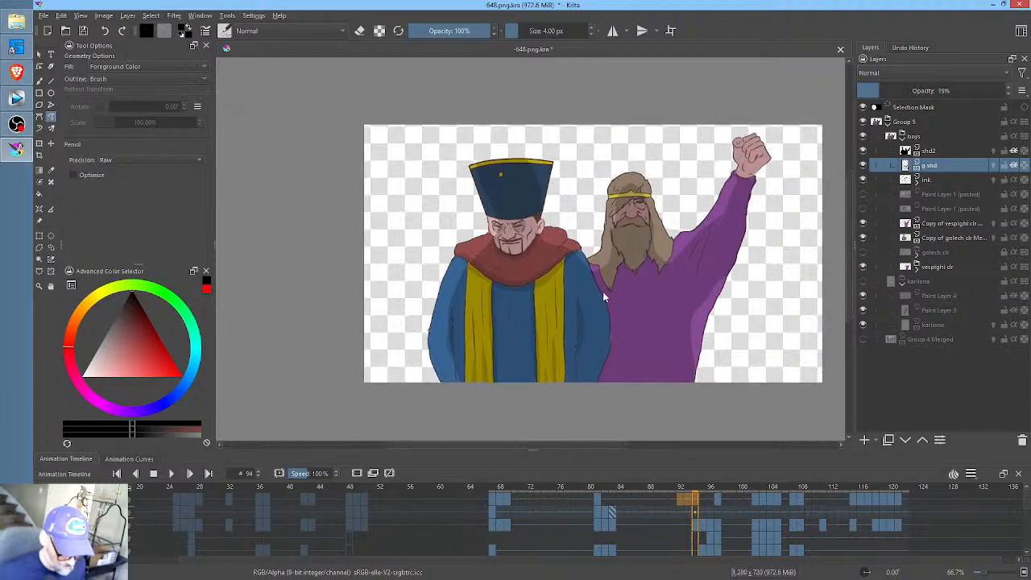
- At frame 95, erase the outdated shading around the hatted man's head and on his extended blue sleeve
left_click(704, 501)
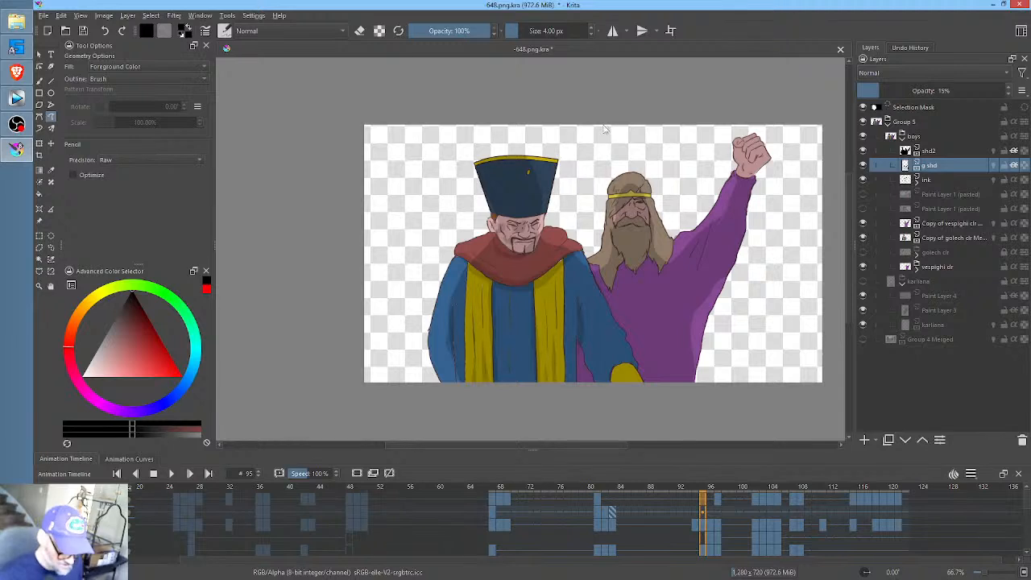
key("e")
mouse_move(561, 123)
left_mouse_down()
mouse_move(473, 165)
mouse_move(471, 219)
mouse_move(497, 271)
mouse_move(564, 229)
left_mouse_up()
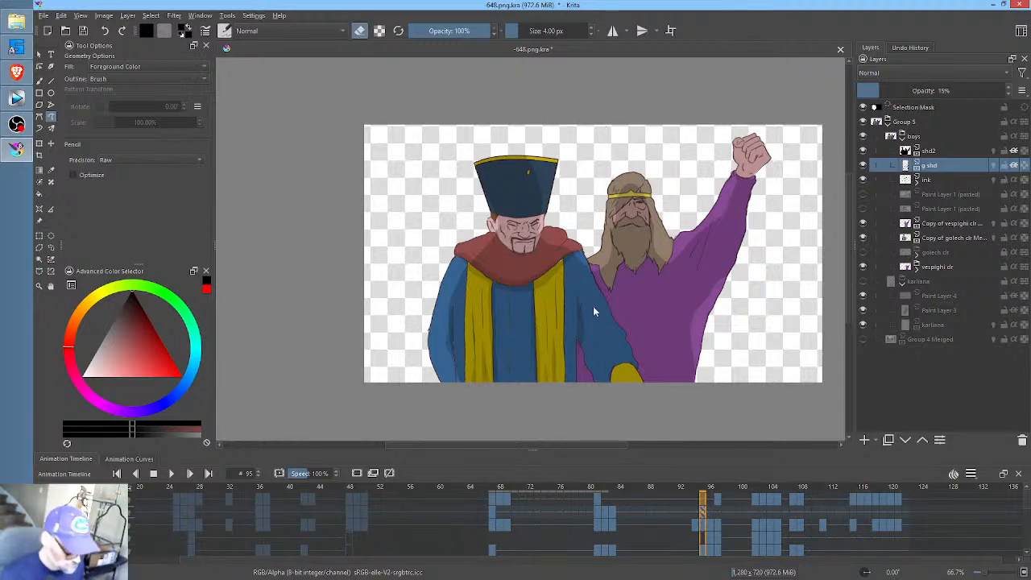
key("b")
mouse_move(600, 337)
left_mouse_down()
mouse_move(574, 299)
mouse_move(617, 219)
mouse_move(623, 239)
left_mouse_up()
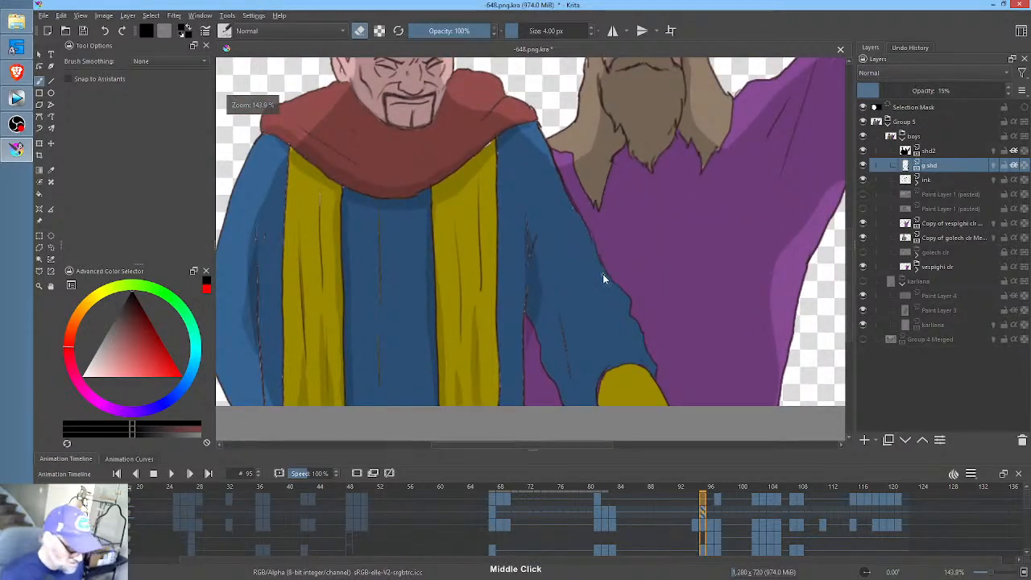
key("p")
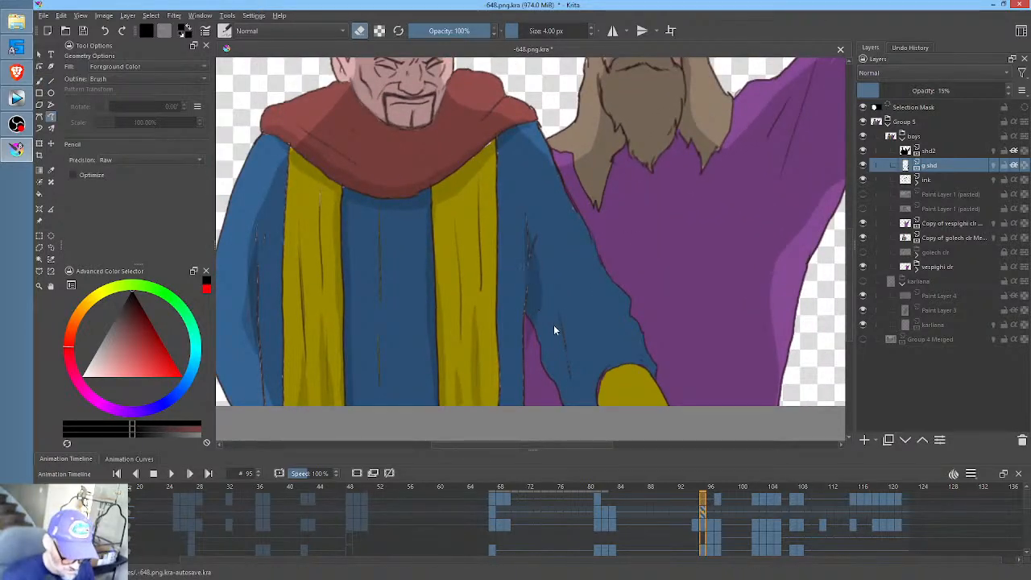
mouse_move(533, 264)
left_mouse_down()
mouse_move(576, 377)
mouse_move(559, 373)
mouse_move(574, 411)
left_mouse_up()
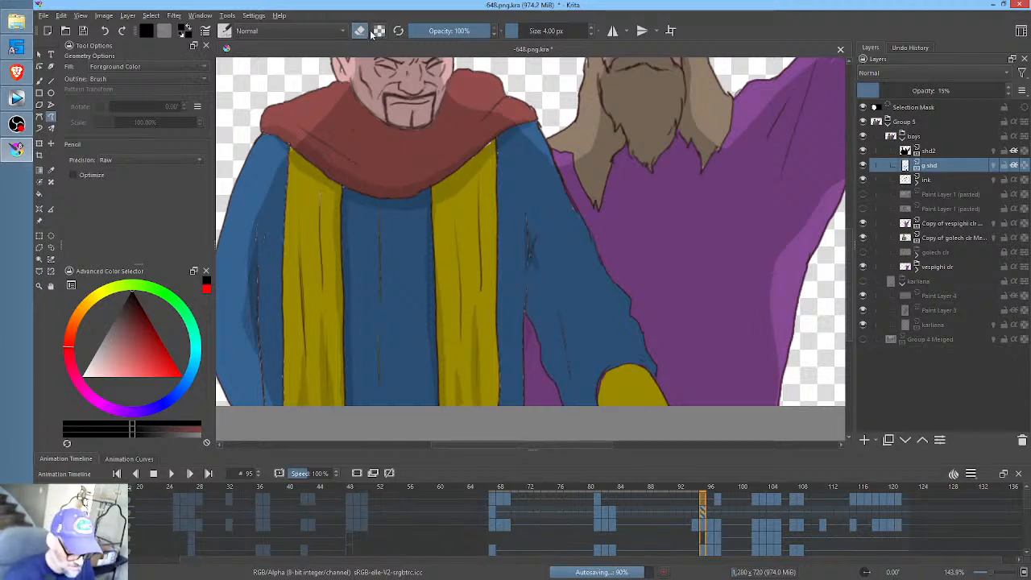
- Shade the underside and folds of the hatted man's extended blue sleeve down to the yellow cuff at frame 95
left_click_drag(529, 237, 526, 297)
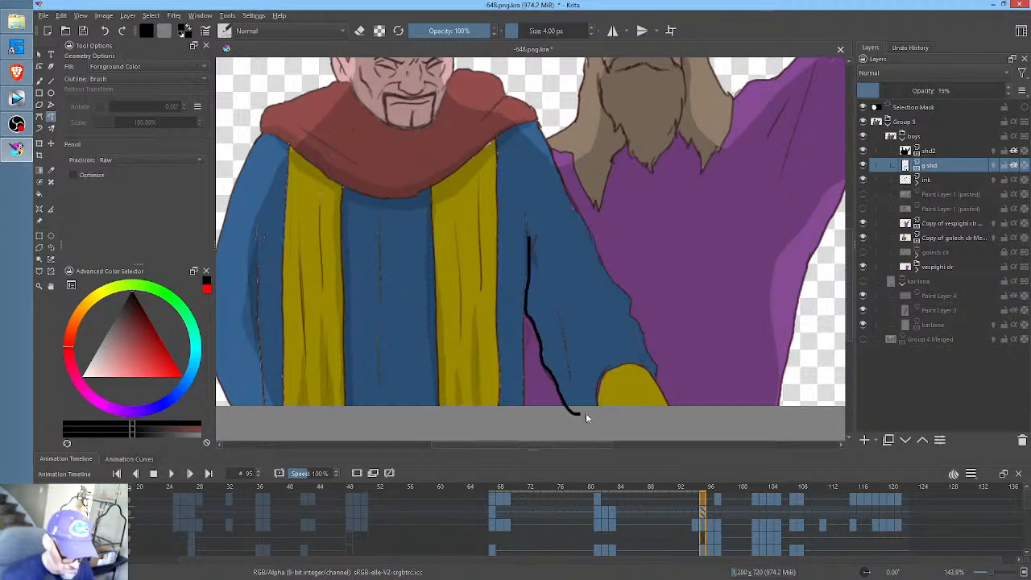
mouse_move(611, 417)
left_mouse_down()
mouse_move(607, 381)
mouse_move(597, 404)
mouse_move(556, 319)
left_mouse_up()
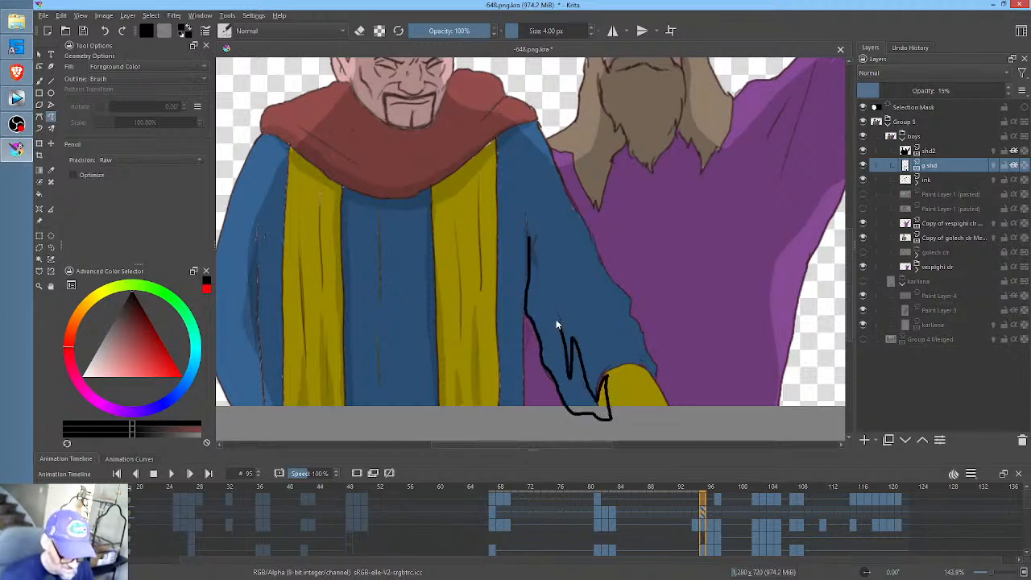
left_click_drag(530, 264, 531, 248)
middle_click(615, 274)
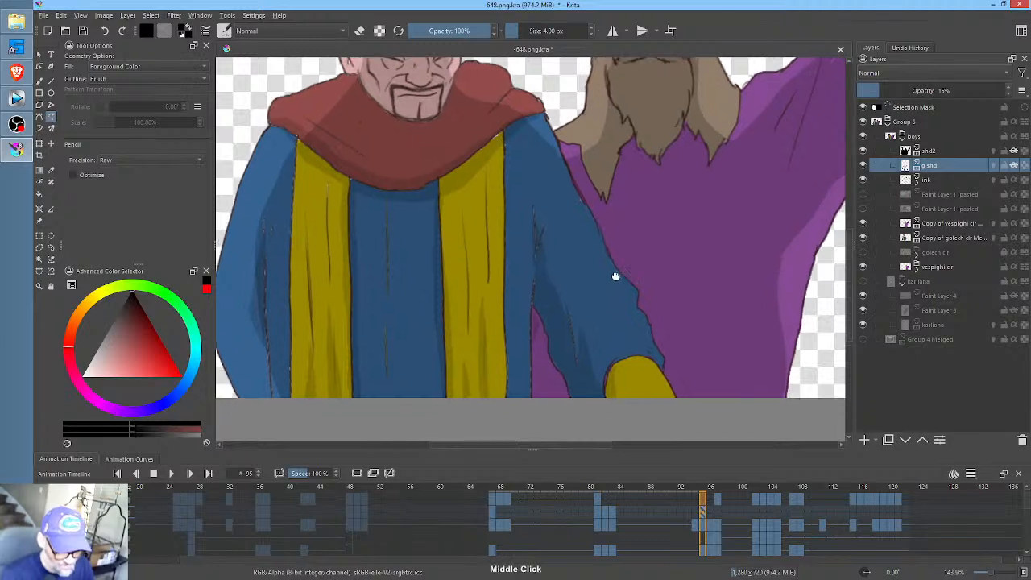
- Shade the hatted man's eye sockets, nose side and lower face at frame 95
middle_click(611, 289)
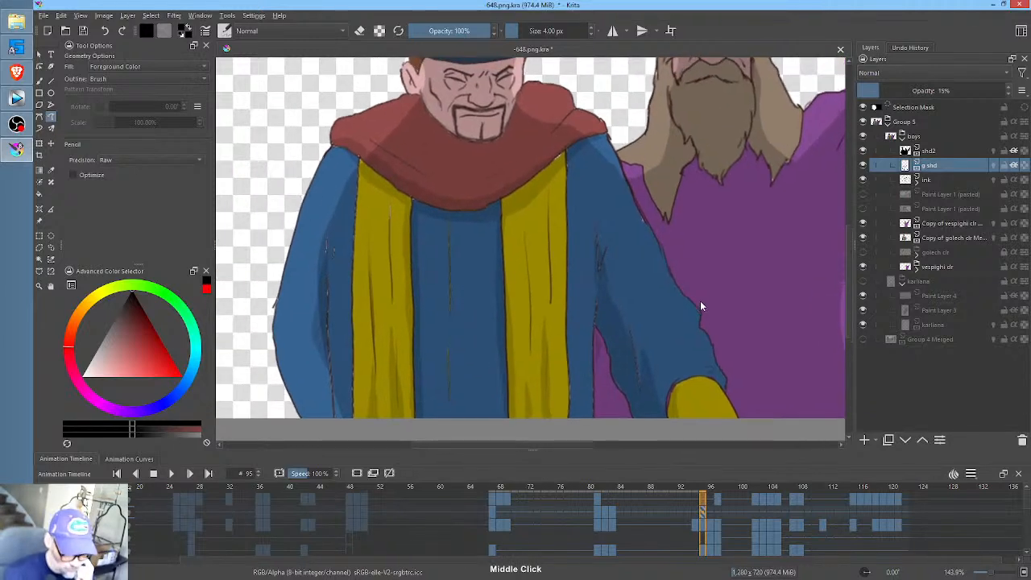
middle_click(543, 179)
middle_click(619, 234, "ctrl")
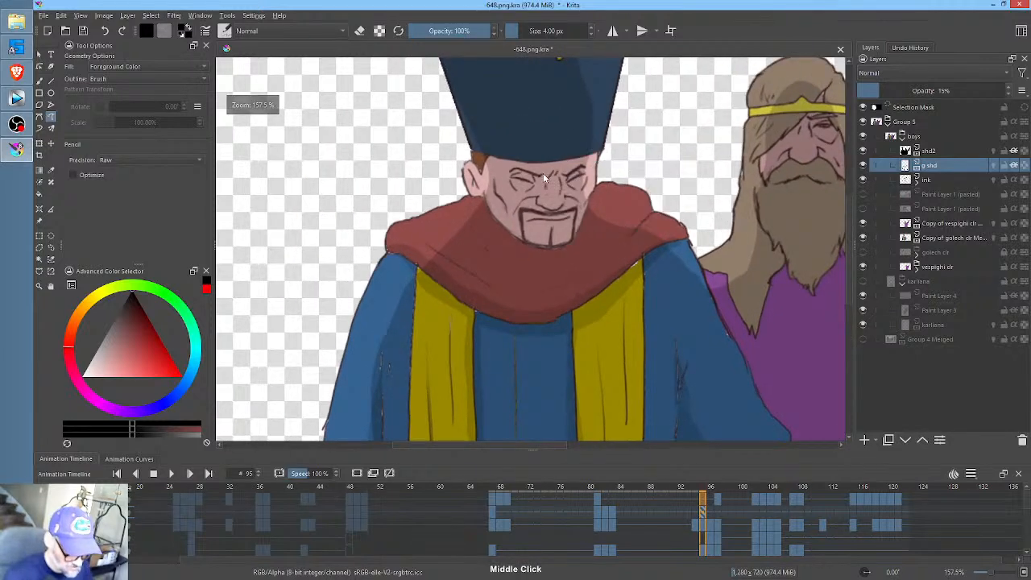
mouse_move(534, 176)
left_mouse_down()
mouse_move(518, 171)
mouse_move(517, 190)
mouse_move(574, 164)
mouse_move(563, 187)
mouse_move(590, 196)
mouse_move(586, 171)
left_mouse_up()
mouse_move(573, 207)
left_mouse_down()
mouse_move(541, 213)
mouse_move(567, 241)
mouse_move(535, 248)
mouse_move(496, 227)
mouse_move(519, 262)
mouse_move(574, 256)
mouse_move(594, 211)
left_mouse_up()
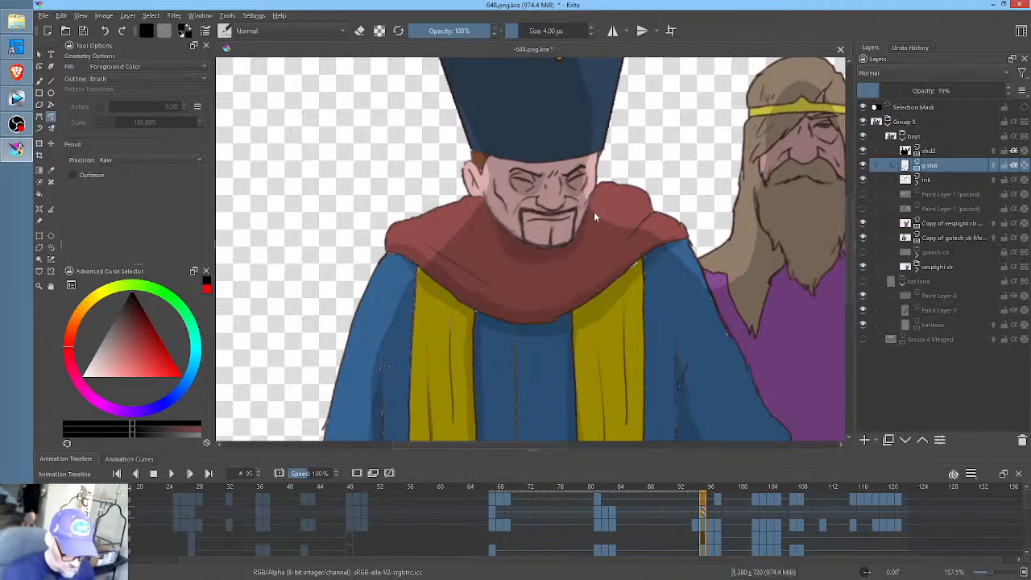
- At frame 96, shade the hatted man's eye sockets, the scarf beneath his jaw and the scarf's lower edge across the robe
left_click(712, 509)
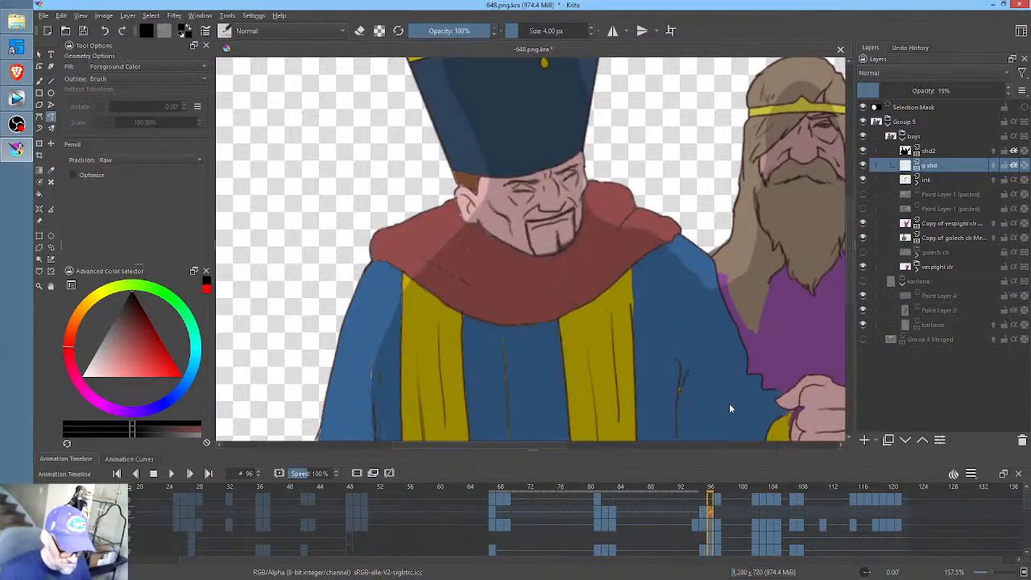
mouse_move(576, 166)
left_mouse_down()
mouse_move(571, 195)
mouse_move(581, 171)
mouse_move(508, 185)
mouse_move(513, 211)
mouse_move(556, 164)
left_mouse_up()
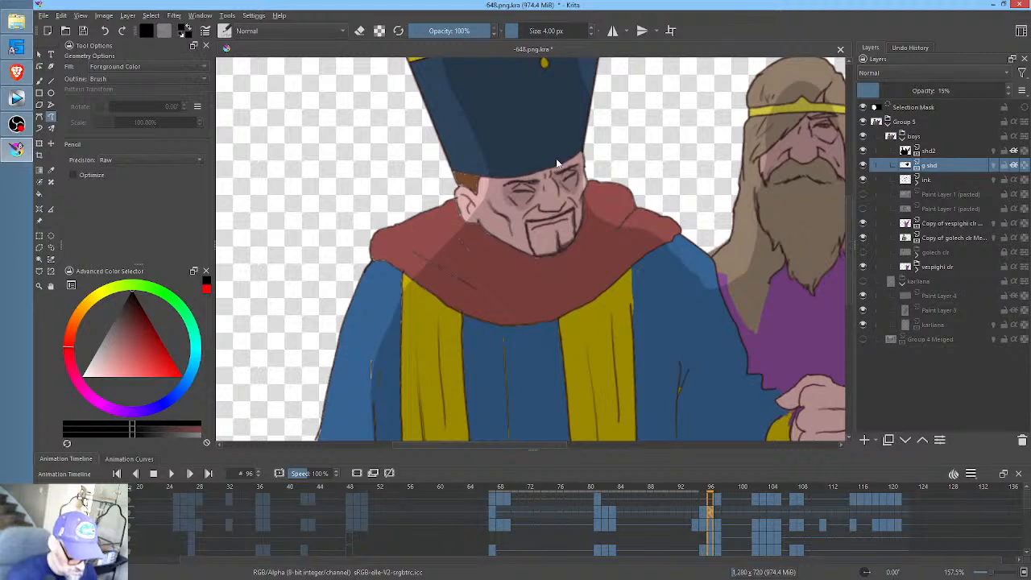
mouse_move(569, 206)
left_mouse_down()
mouse_move(543, 211)
mouse_move(549, 219)
mouse_move(568, 204)
mouse_move(575, 240)
mouse_move(536, 256)
mouse_move(482, 230)
mouse_move(486, 241)
mouse_move(539, 266)
mouse_move(581, 241)
mouse_move(584, 208)
left_mouse_up()
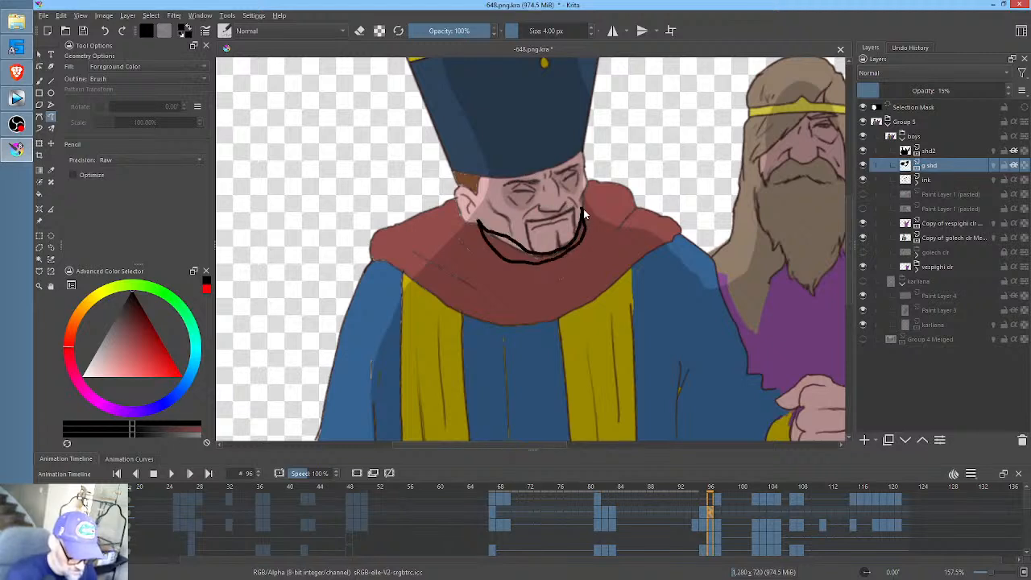
left_click_drag(675, 240, 640, 263)
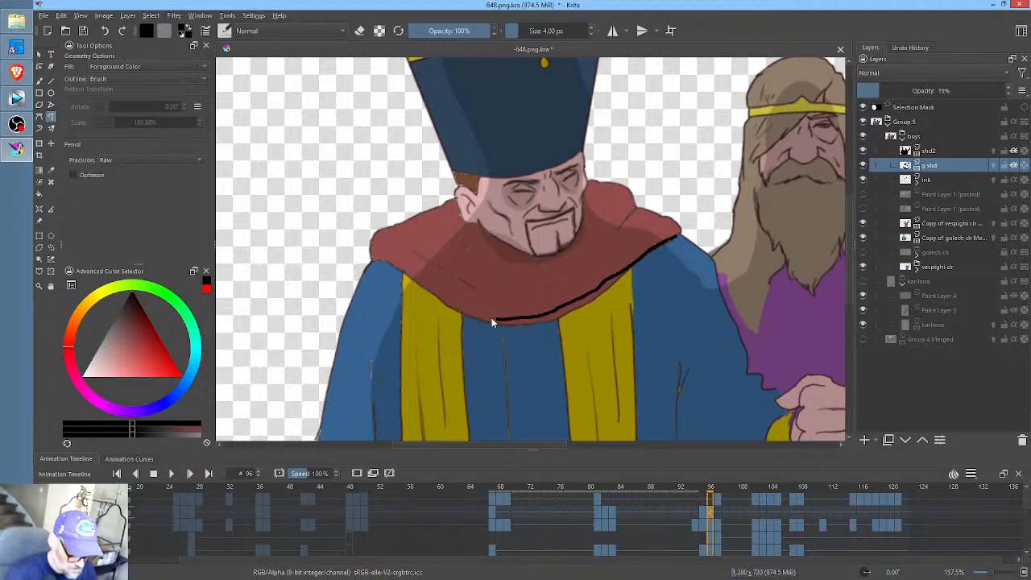
mouse_move(398, 263)
left_mouse_down()
mouse_move(417, 297)
mouse_move(475, 328)
mouse_move(544, 333)
mouse_move(578, 323)
mouse_move(668, 247)
left_mouse_up()
- Shade the underside and folds of the hatted man's bent blue sleeve, its yellow cuff and the lower fist at frame 96
mouse_move(717, 375)
left_mouse_down()
mouse_move(637, 206)
mouse_move(616, 316)
left_mouse_up()
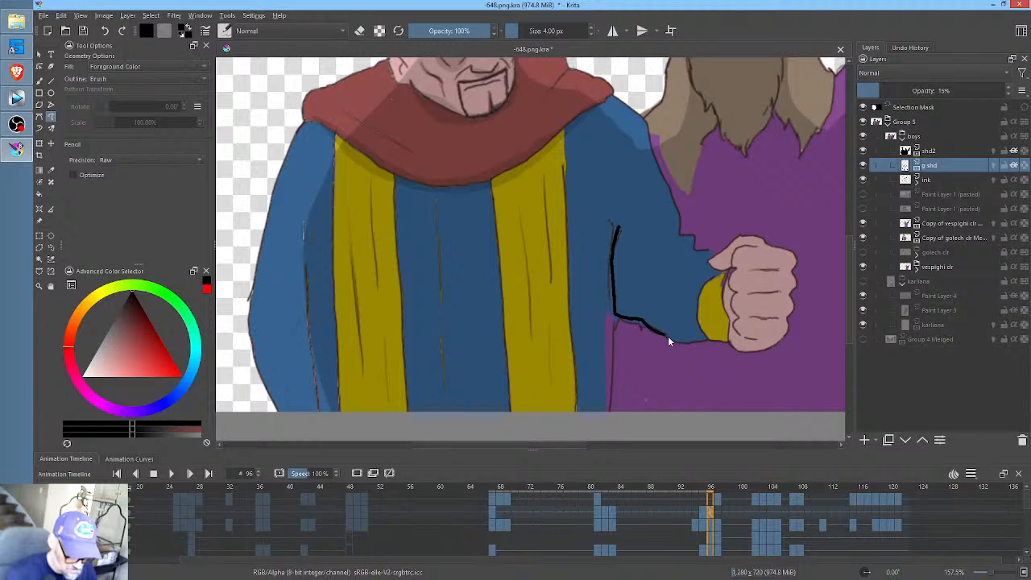
mouse_move(668, 340)
left_mouse_down()
mouse_move(782, 345)
mouse_move(742, 331)
mouse_move(748, 313)
mouse_move(733, 283)
mouse_move(717, 305)
mouse_move(710, 294)
mouse_move(701, 305)
mouse_move(644, 283)
left_mouse_up()
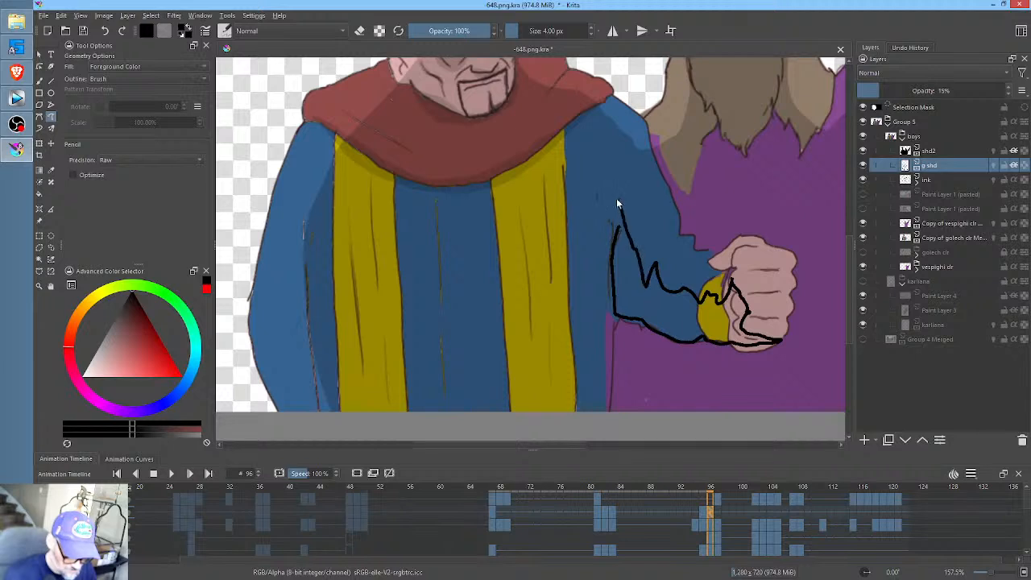
left_click_drag(618, 202, 617, 221)
- Add shading on the blue robe beside the bent arm and along the inner edges of both yellow bands at frame 96
left_click_drag(675, 304, 739, 282)
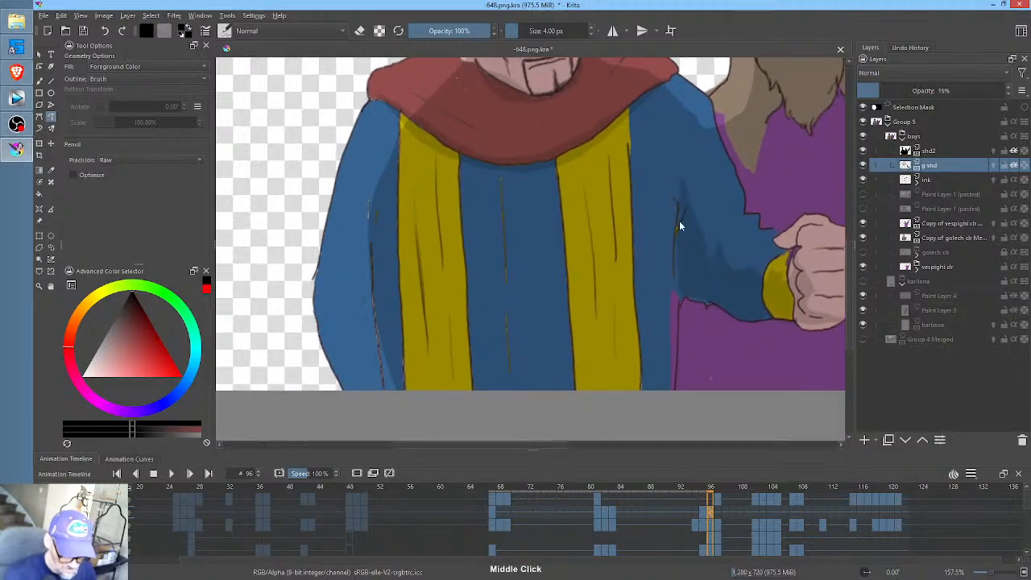
mouse_move(676, 244)
left_mouse_down()
mouse_move(669, 404)
mouse_move(676, 227)
left_mouse_up()
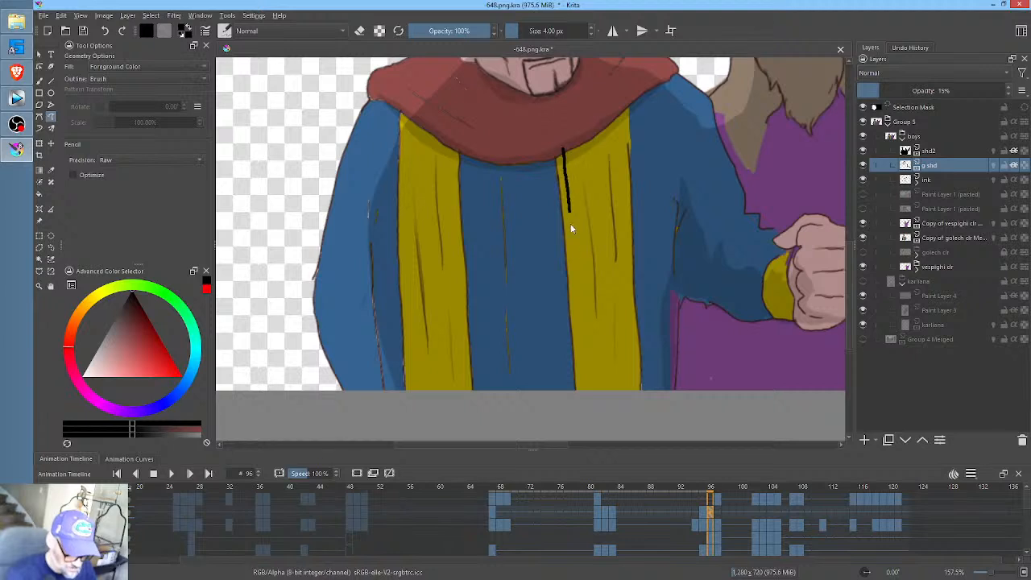
mouse_move(571, 228)
left_mouse_down()
mouse_move(580, 408)
mouse_move(562, 298)
mouse_move(558, 155)
left_mouse_up()
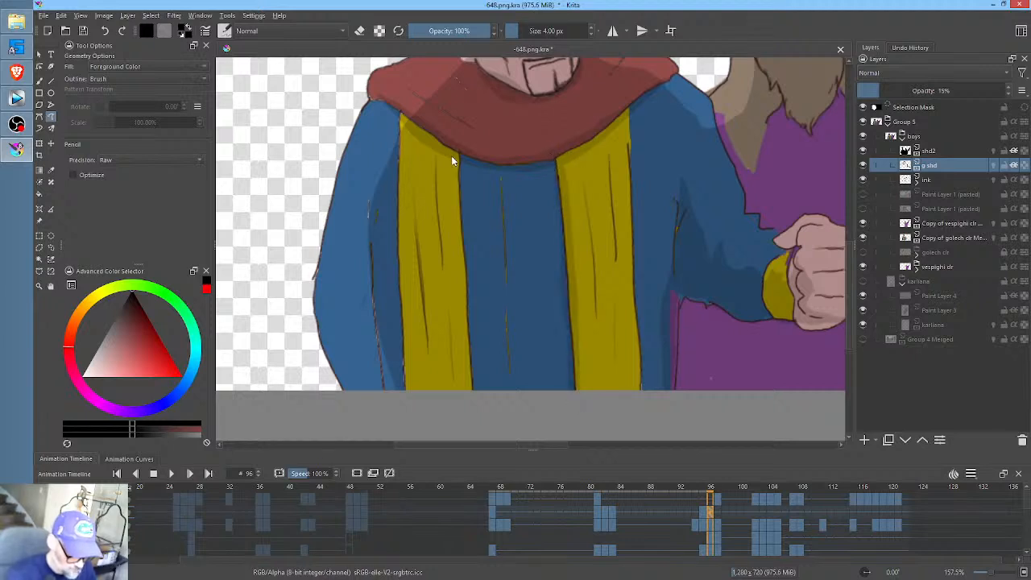
mouse_move(456, 207)
left_mouse_down()
mouse_move(467, 361)
mouse_move(480, 387)
mouse_move(475, 234)
mouse_move(456, 149)
left_mouse_up()
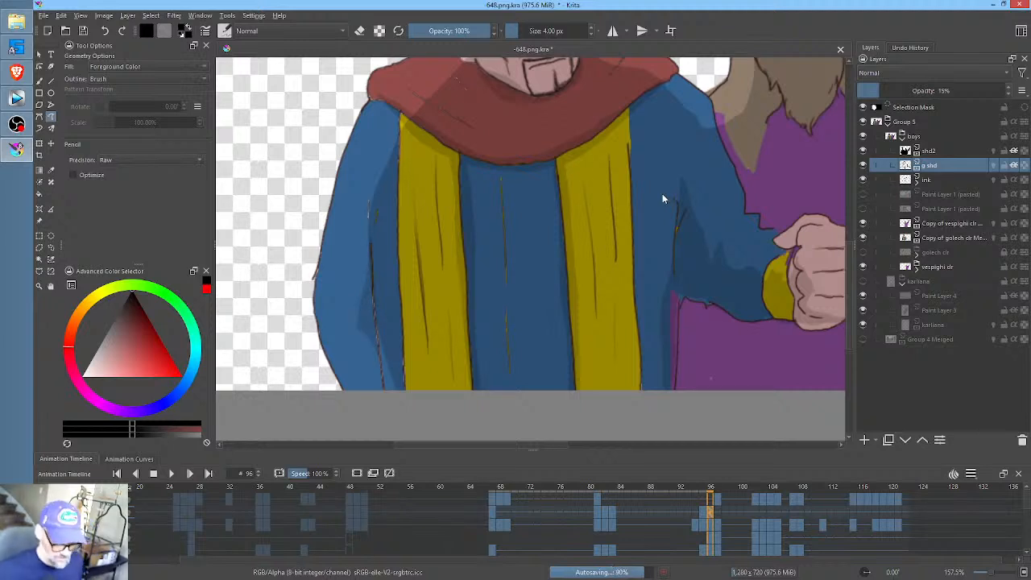
- At frame 97, shade the hatted man's eyes, nose and jaw shadow, plus the red scarf's lower edge and the robe beneath it
left_click(719, 513)
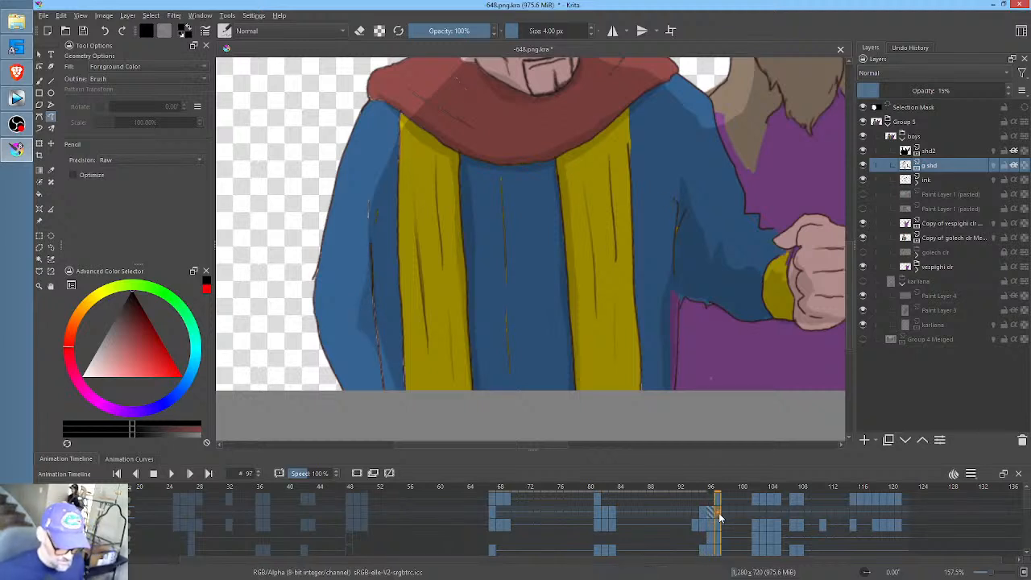
mouse_move(600, 246)
left_mouse_down()
mouse_move(591, 237)
mouse_move(480, 357)
left_mouse_up()
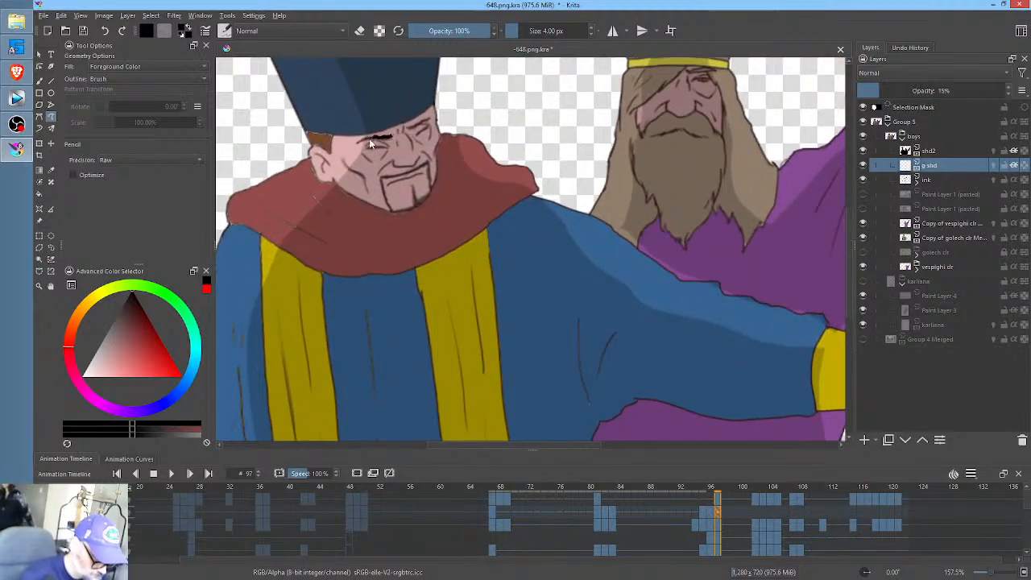
mouse_move(393, 135)
left_mouse_down()
mouse_move(378, 168)
mouse_move(395, 139)
left_mouse_up()
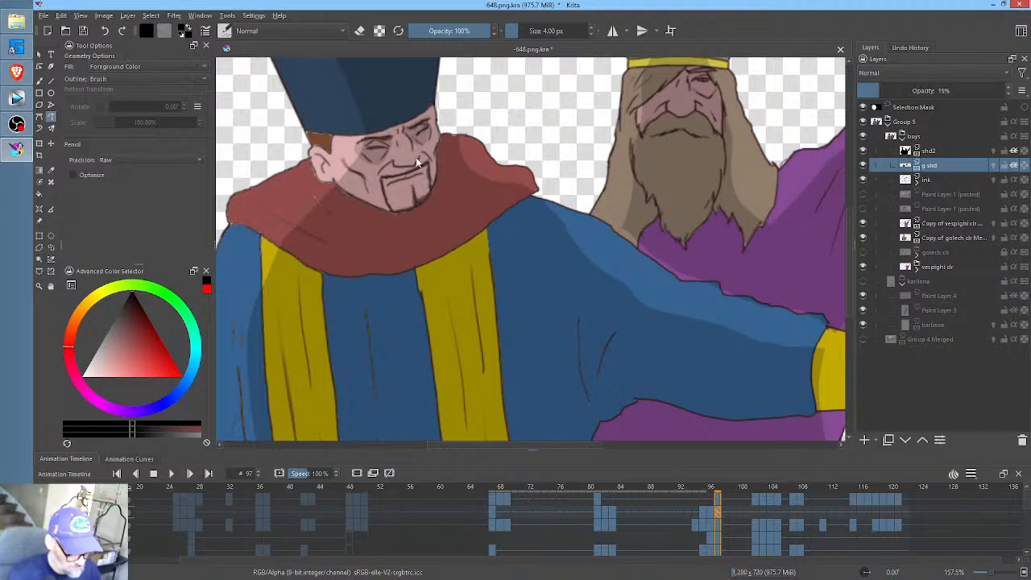
left_click_drag(416, 158, 392, 166)
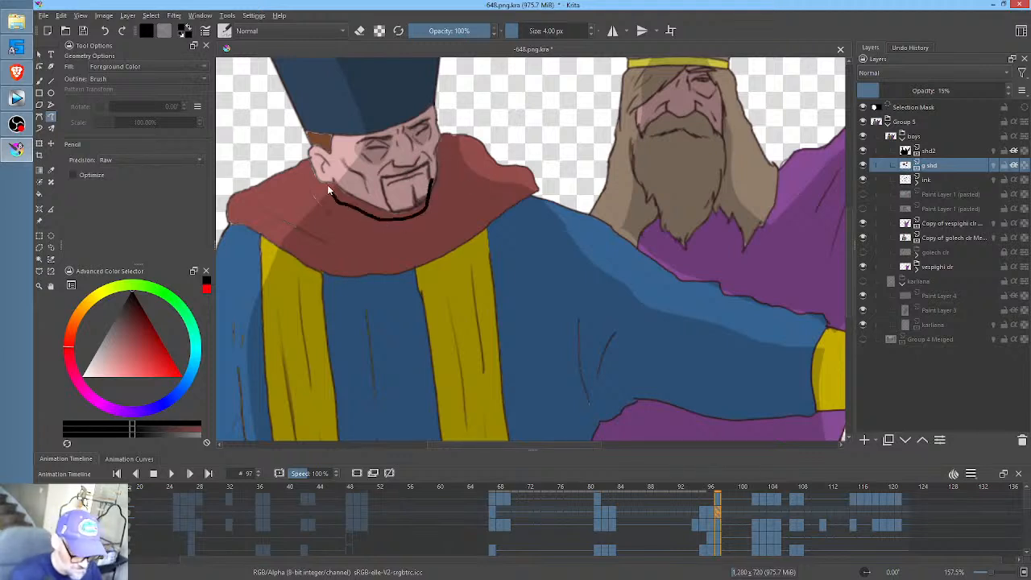
key("ctrl+z")
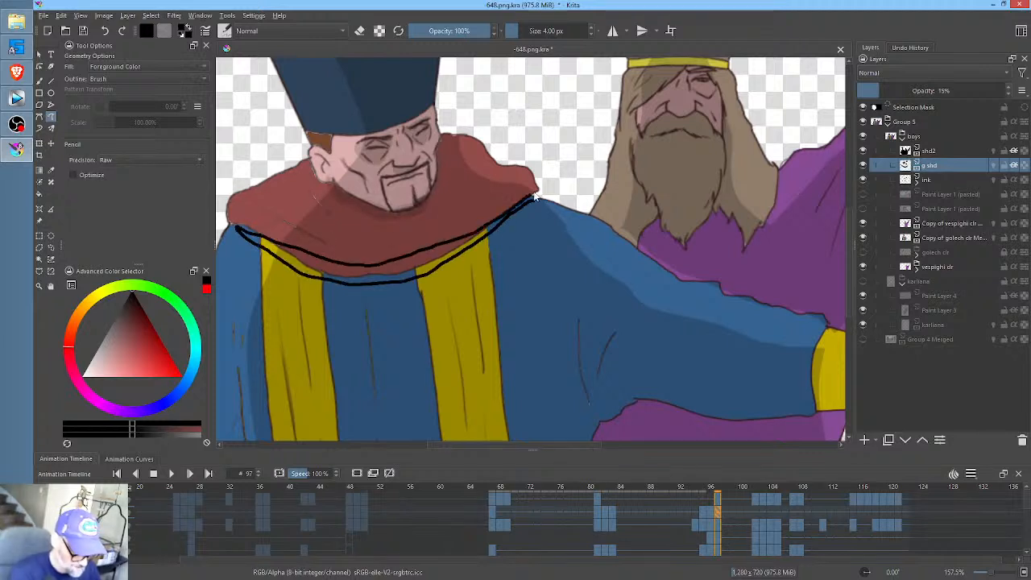
left_click_drag(535, 196, 535, 195)
- Shade the inner edges of both yellow bands and the fold of the hatted man's lowered sleeve at frame 97
left_click_drag(656, 288, 782, 171)
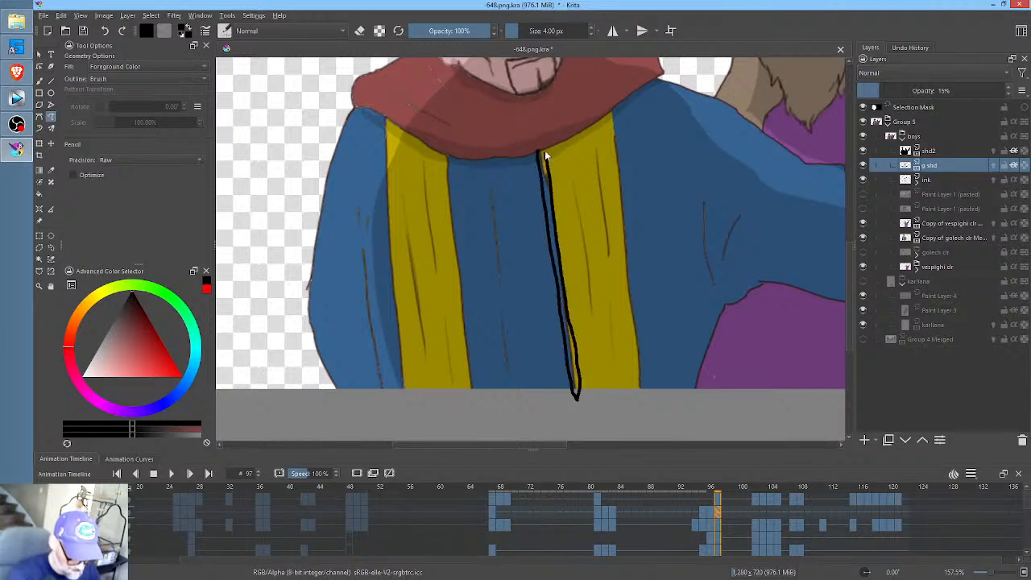
left_click_drag(544, 155, 549, 151)
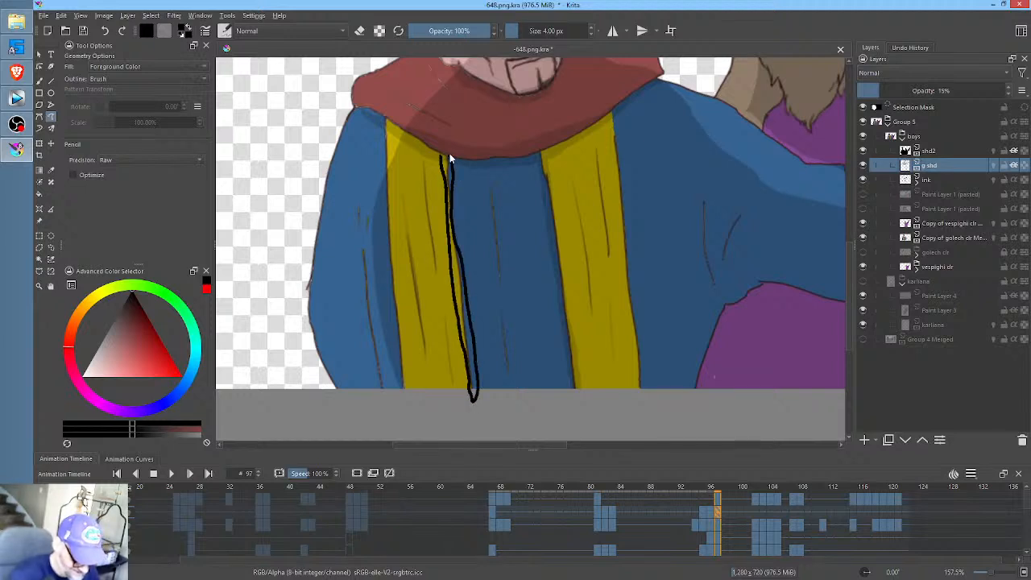
left_click_drag(450, 153, 450, 147)
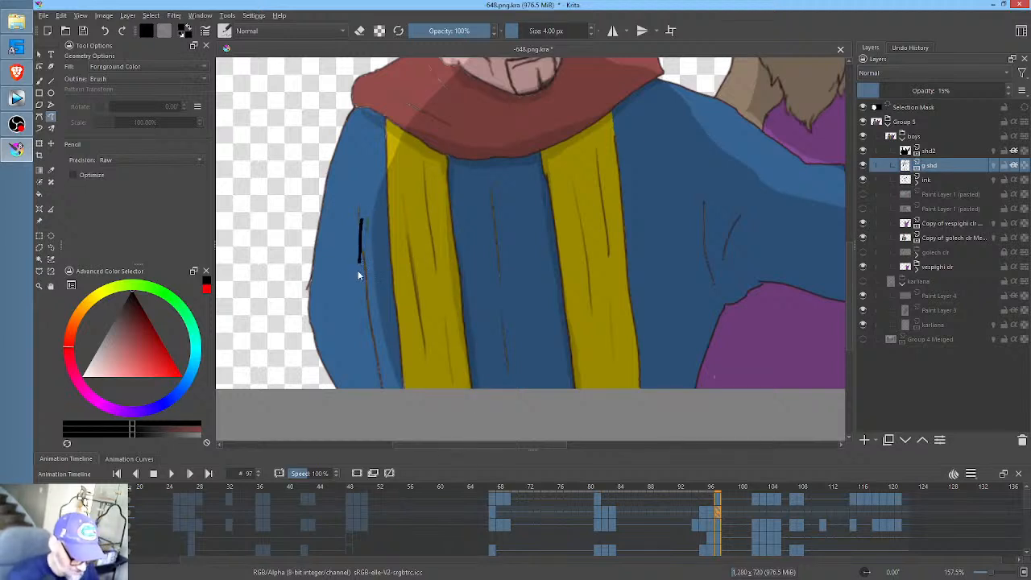
left_click_drag(372, 346, 374, 354)
- Shade the underside and folds of the hatted man's outstretched blue sleeve and the robe below its armpit at frame 97
mouse_move(712, 291)
left_mouse_down()
mouse_move(601, 331)
mouse_move(605, 300)
left_mouse_up()
key("Left")
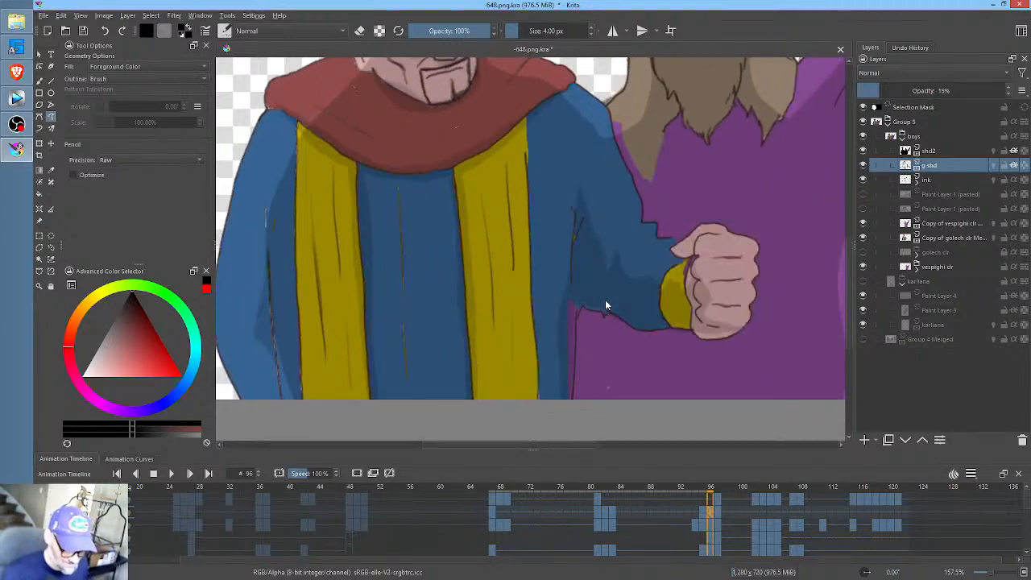
key("Right")
left_click_drag(589, 398, 612, 332)
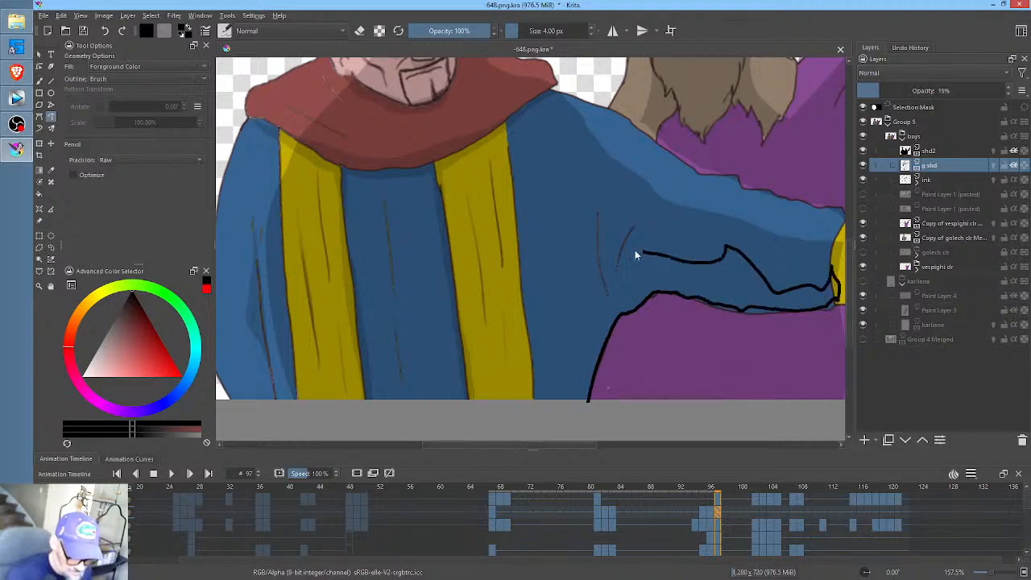
left_click_drag(570, 389, 567, 408)
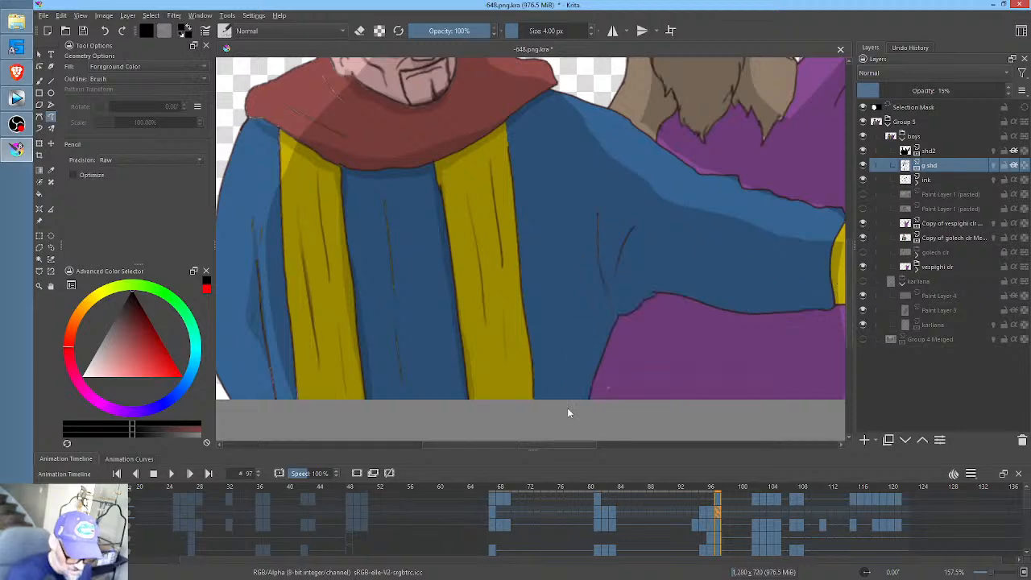
- Compare the hatted man's sleeve, hand and robe shading between frames 96 and 97
scroll(684, 226, "down", 1)
scroll(638, 221, "down", 2)
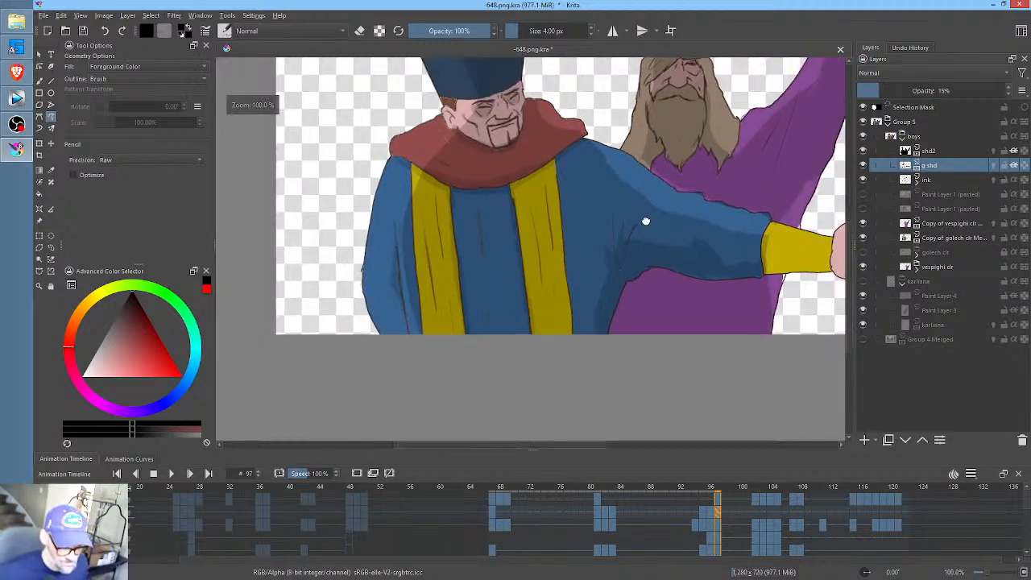
key("Left")
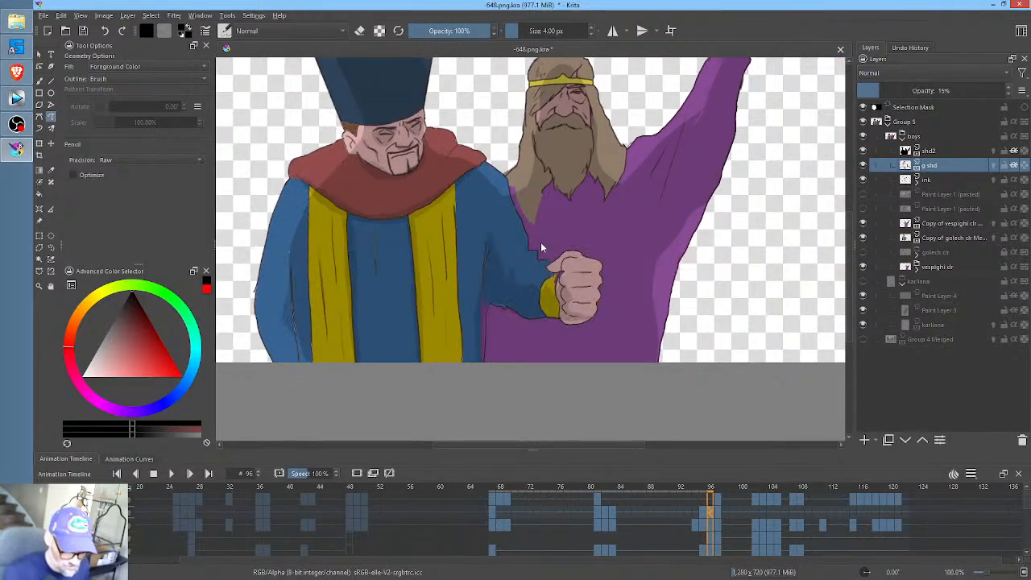
key("Right")
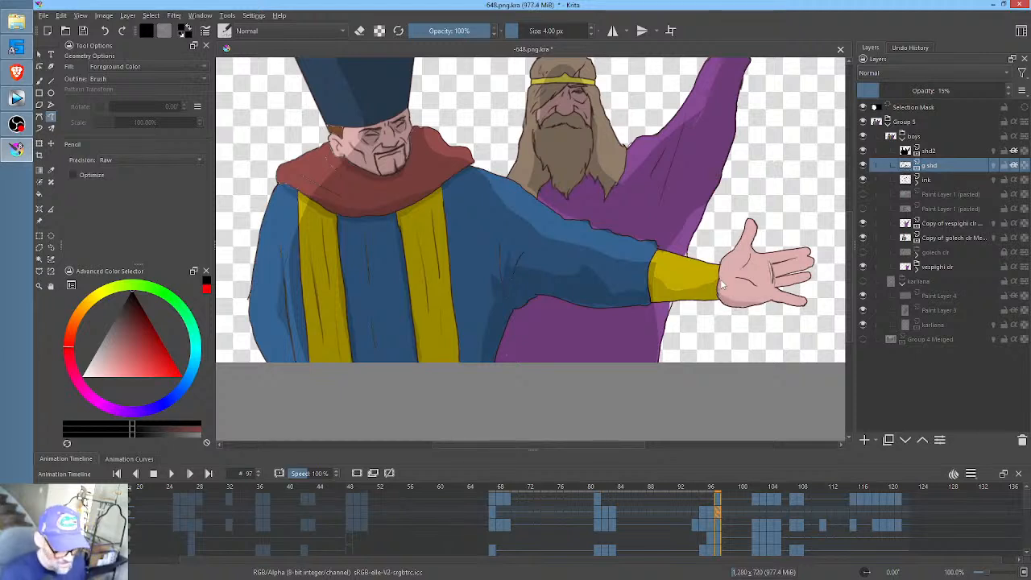
key("Left")
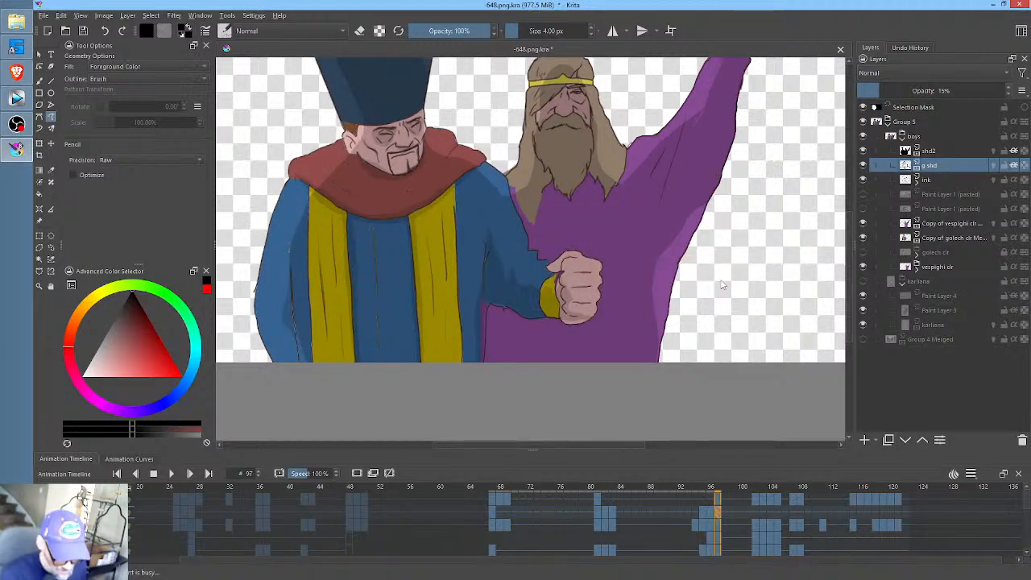
key("Right")
- Go to the g shd keyframe at frame 102 and examine the hatted man's open-handed pose in the whole scene
left_click(756, 510)
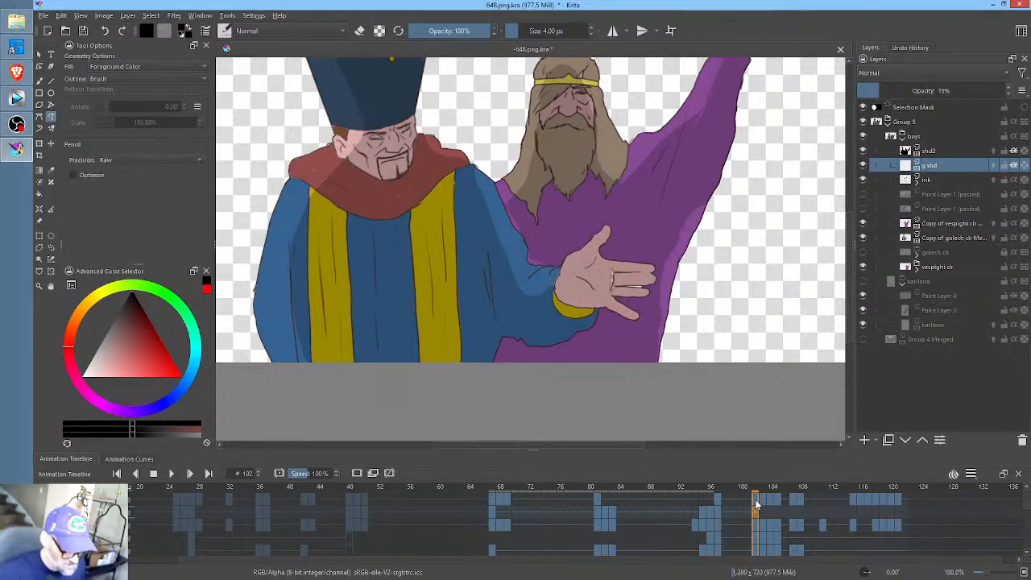
scroll(603, 124, "down", 2)
left_click_drag(596, 141, 590, 234)
scroll(591, 224, "up", 1)
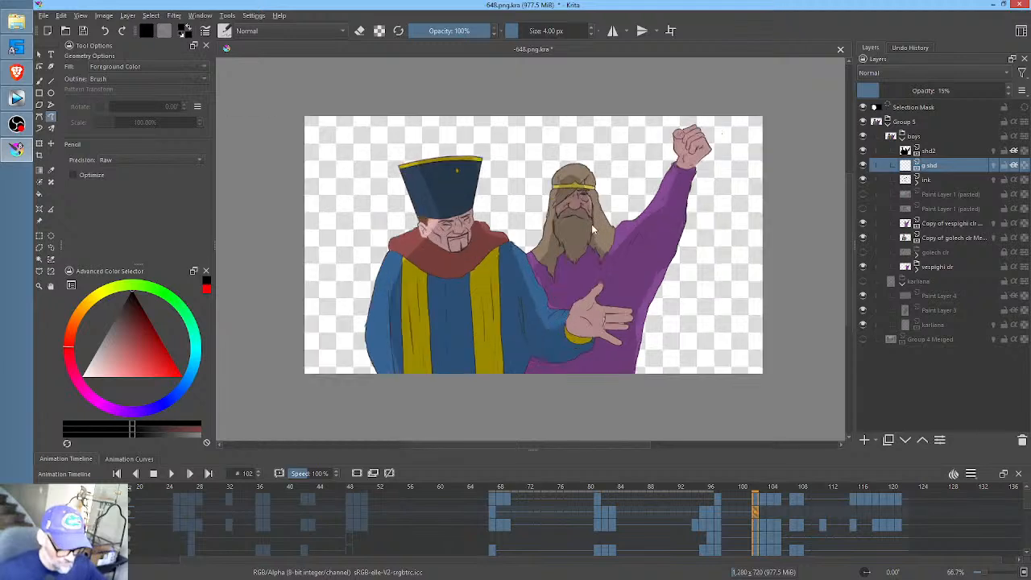
scroll(591, 222, "up", 1)
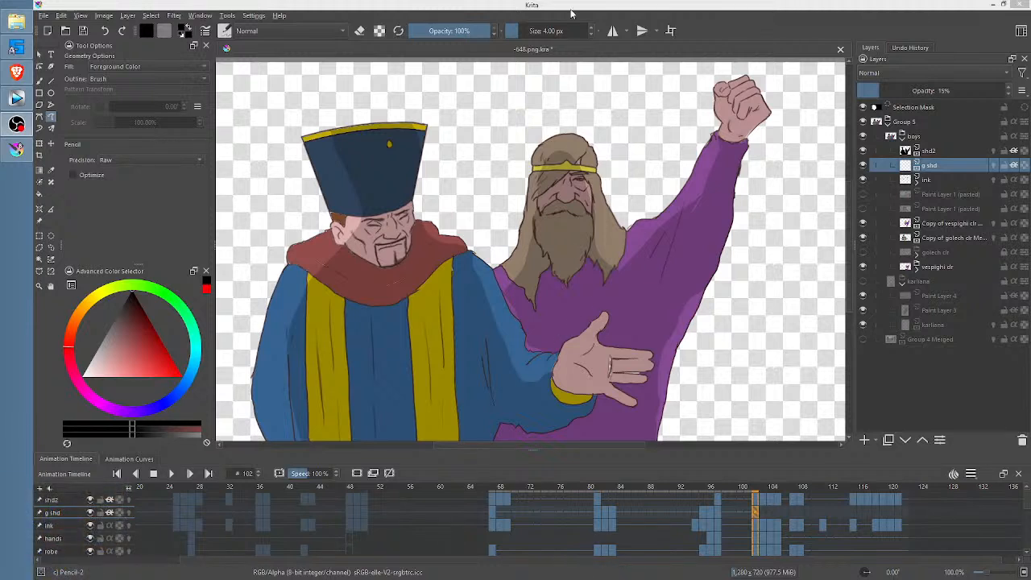
left_click(534, 10)
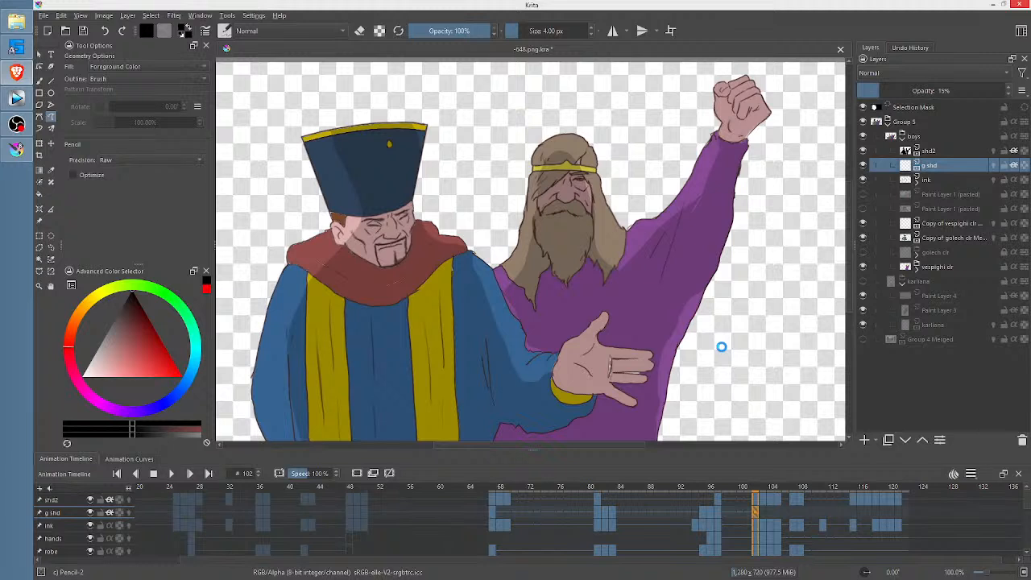
key("space")
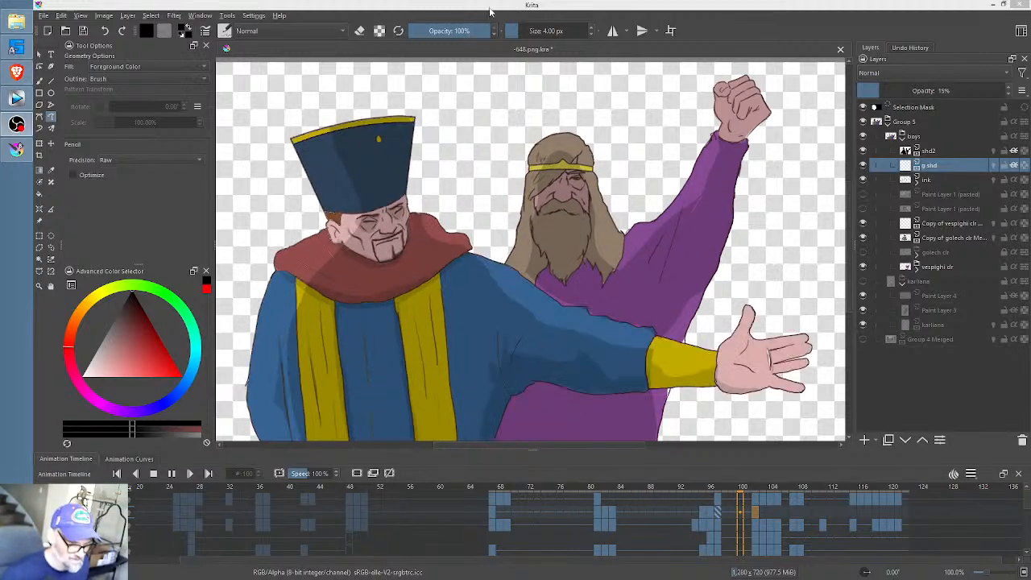
- Open the program configuration and review the General and Performance settings, including the Animation Cache options
left_click(249, 18)
left_click(255, 27)
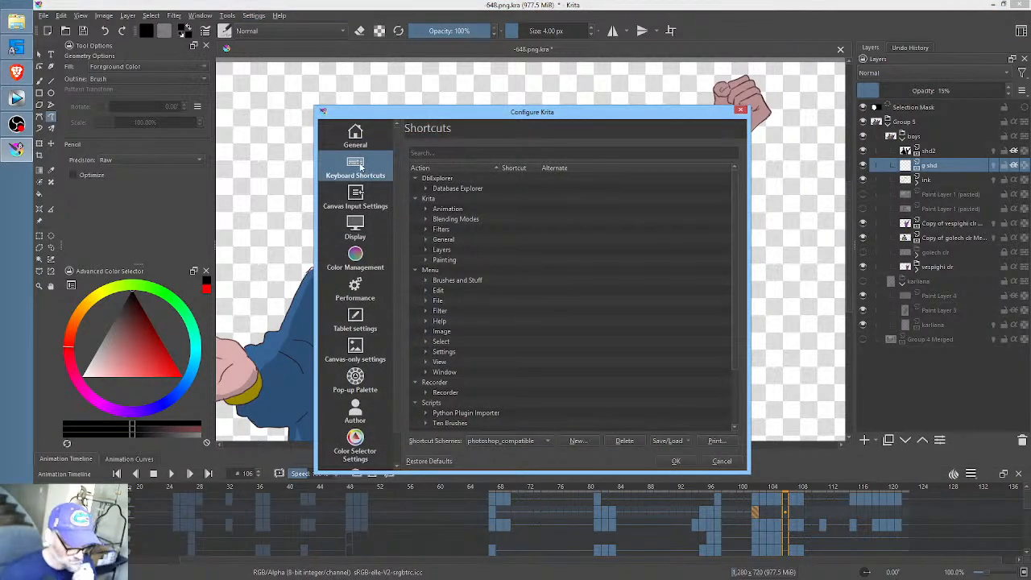
left_click(358, 139)
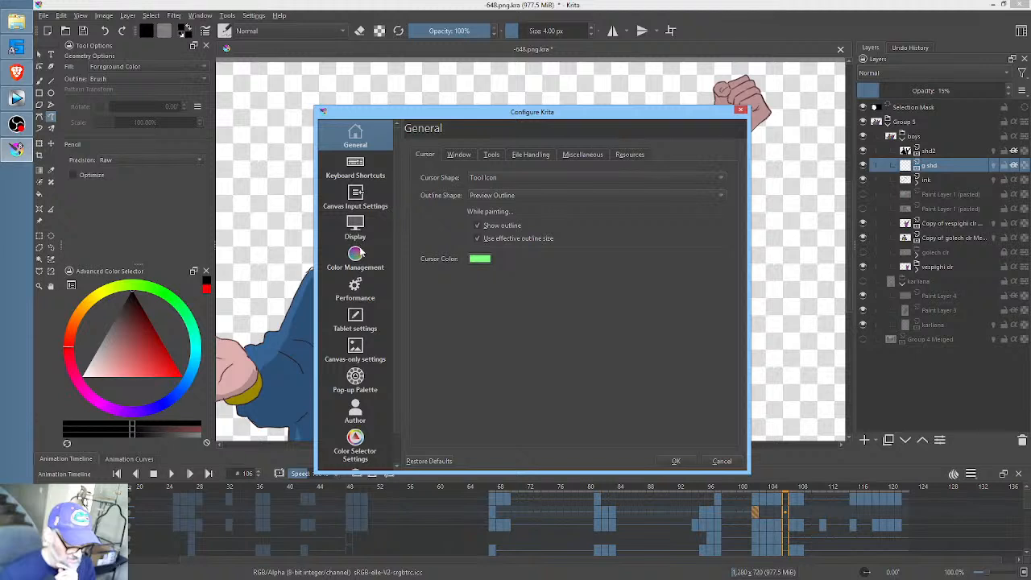
left_click(360, 287)
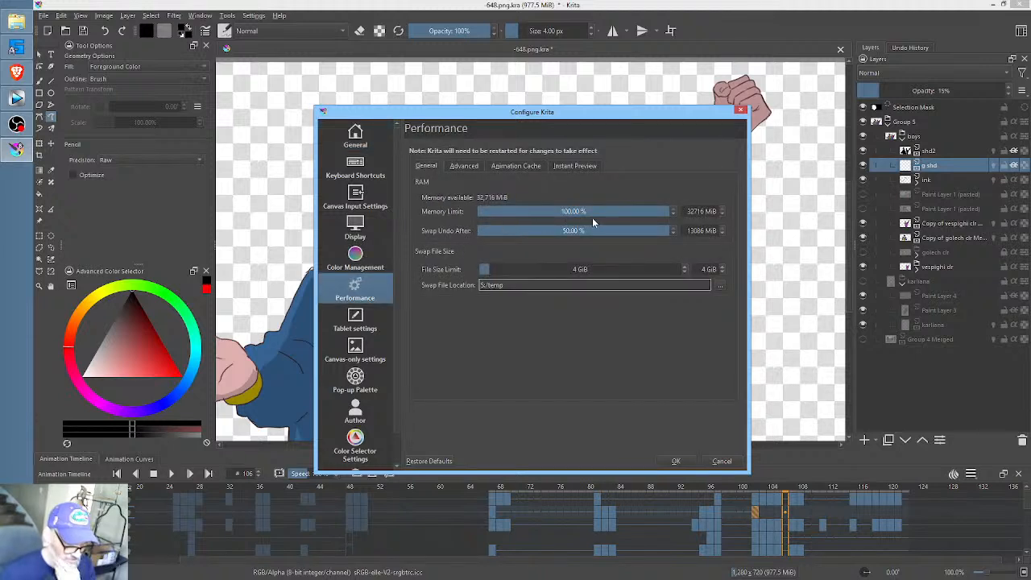
left_click(513, 166)
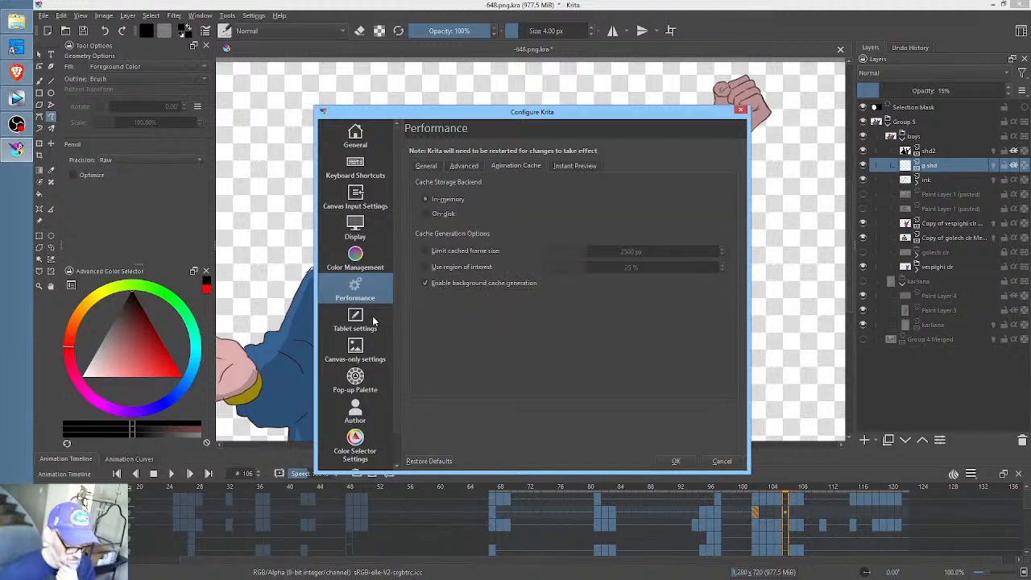
- Review the Canvas-only settings and the Preferred Renderer choices under Display, and dismiss the configuration without changing anything
left_click(358, 354)
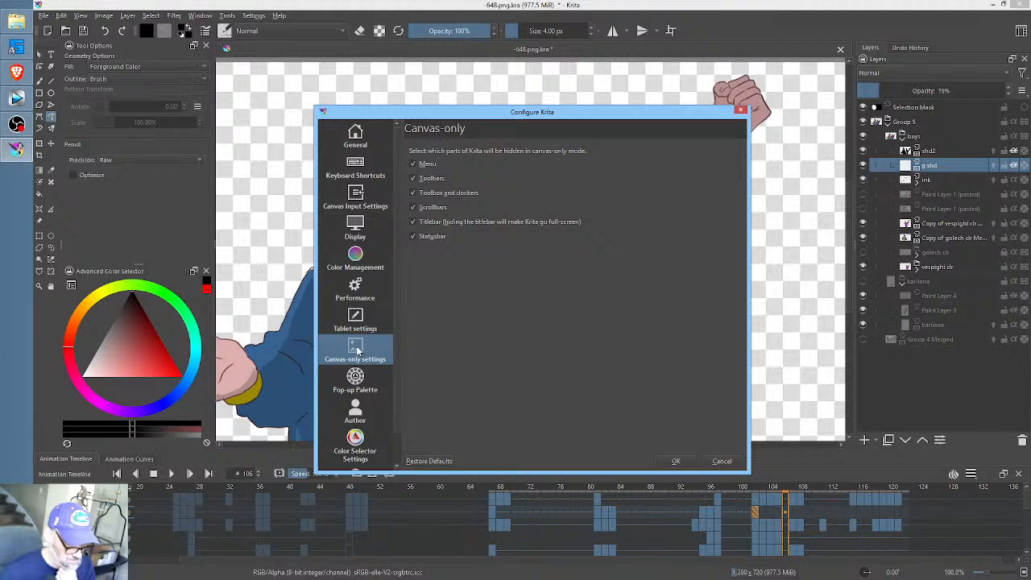
scroll(374, 376, "down", 1)
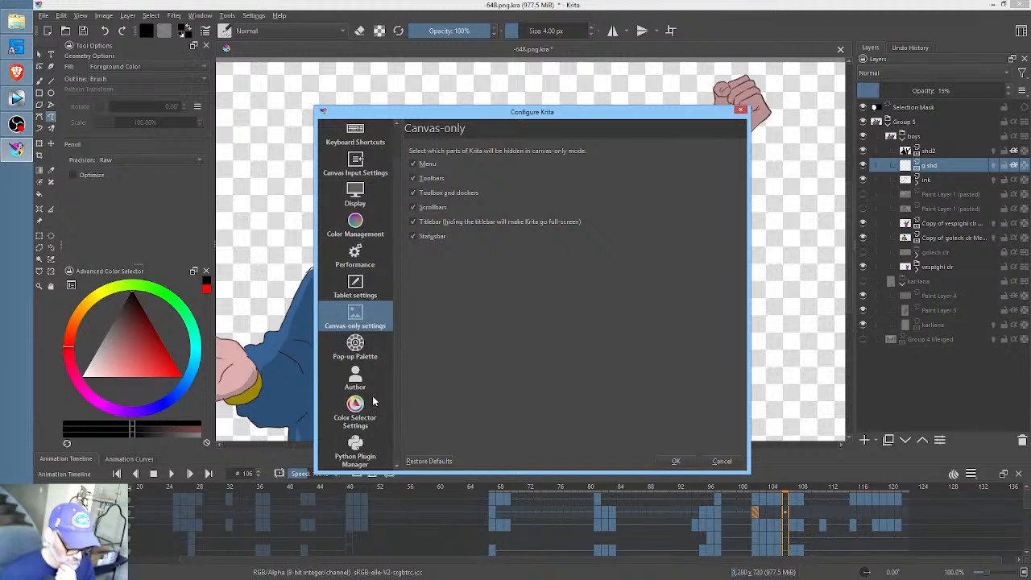
scroll(373, 401, "up", 1)
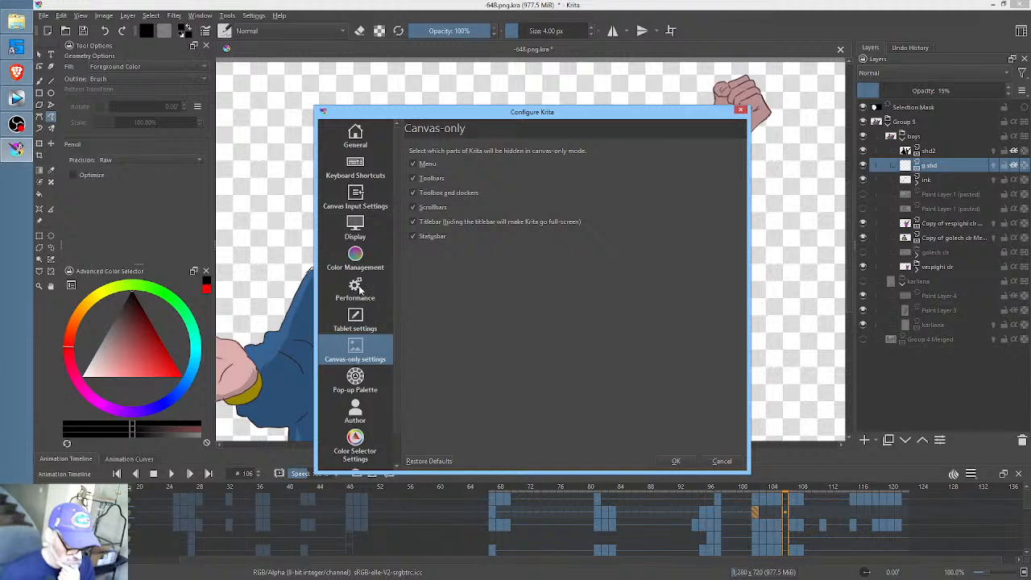
left_click(358, 233)
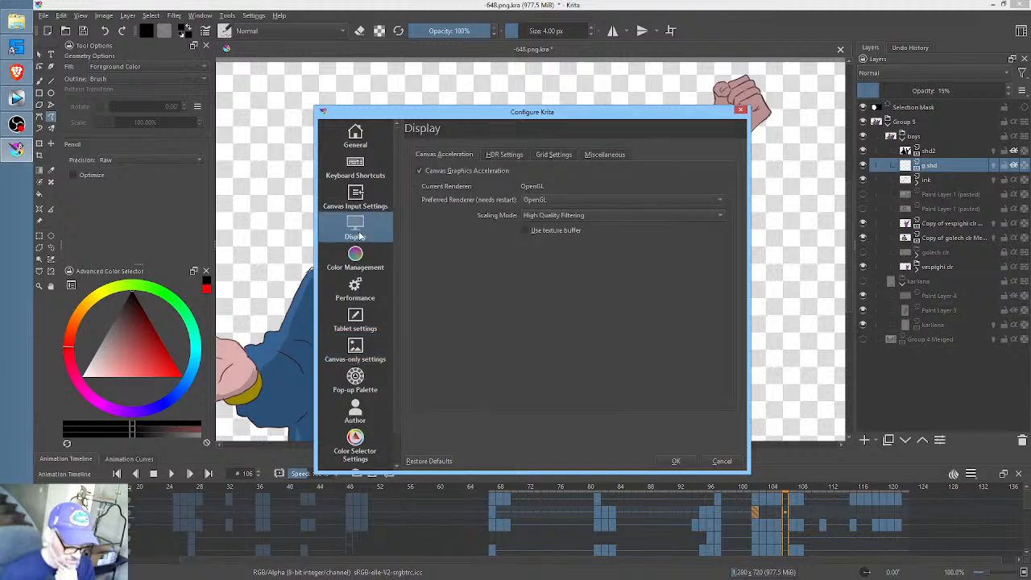
left_click(553, 202)
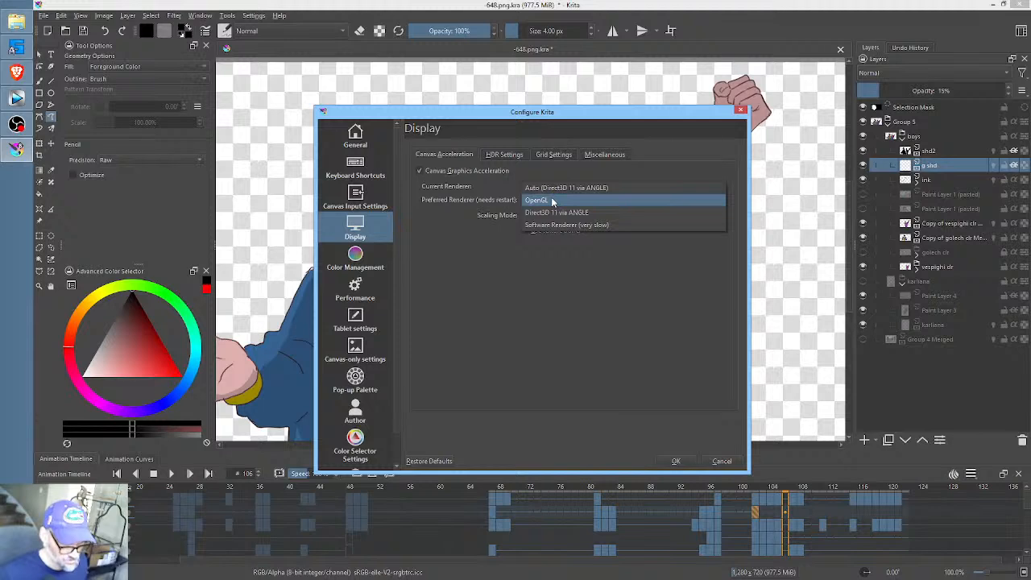
key("Escape")
key("Escape")
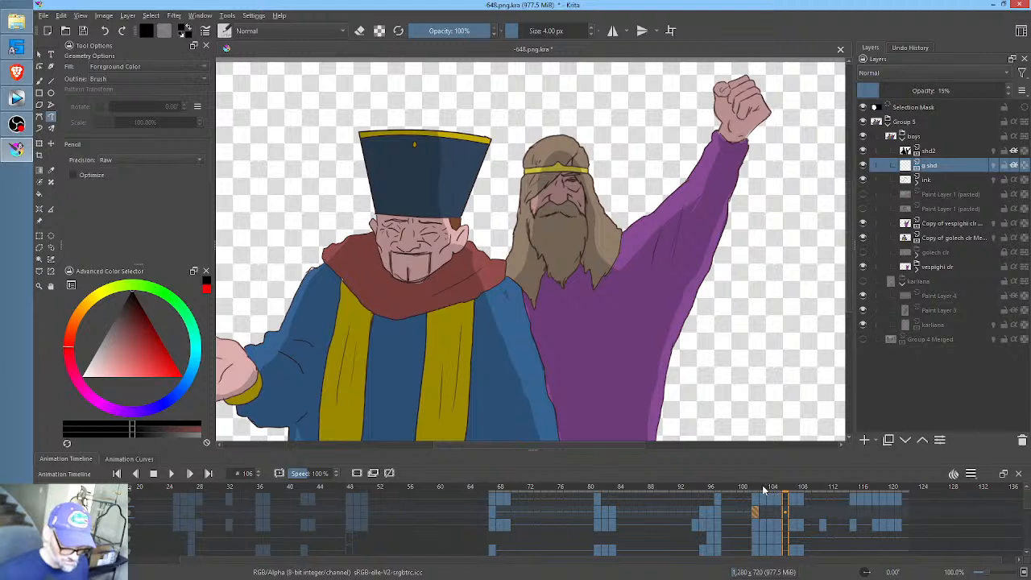
- Go to frame 101 and examine the layer stack, including the boys group, Group 5, Copy of vespighi clr Merged and Group 4 Merged
left_click(752, 487)
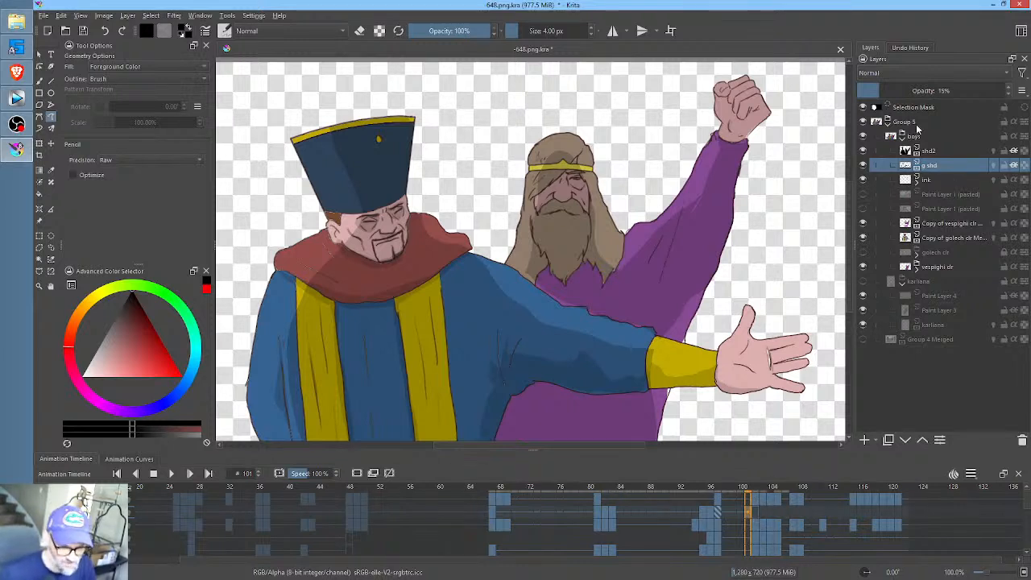
mouse_move(915, 137)
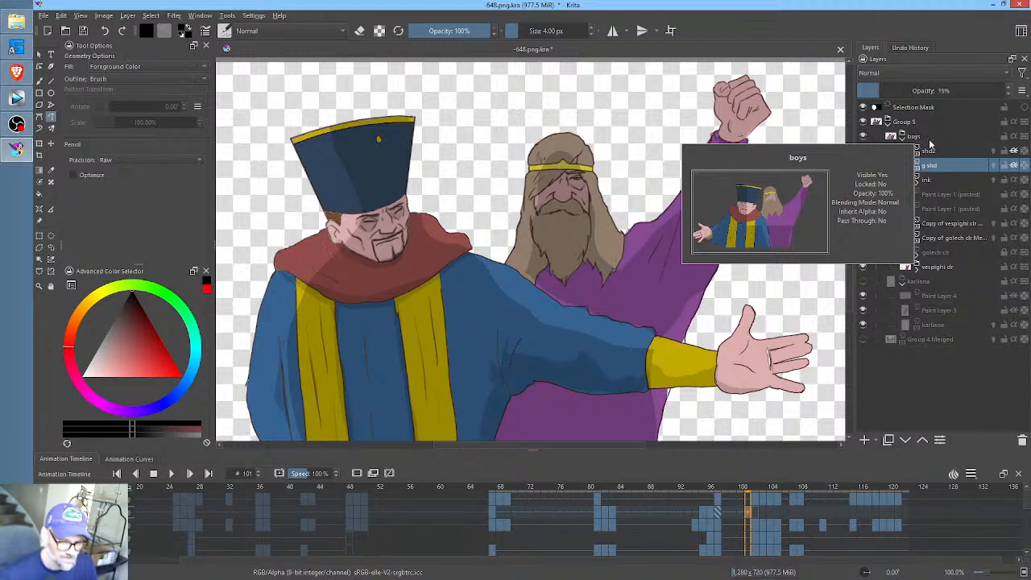
left_click(917, 137)
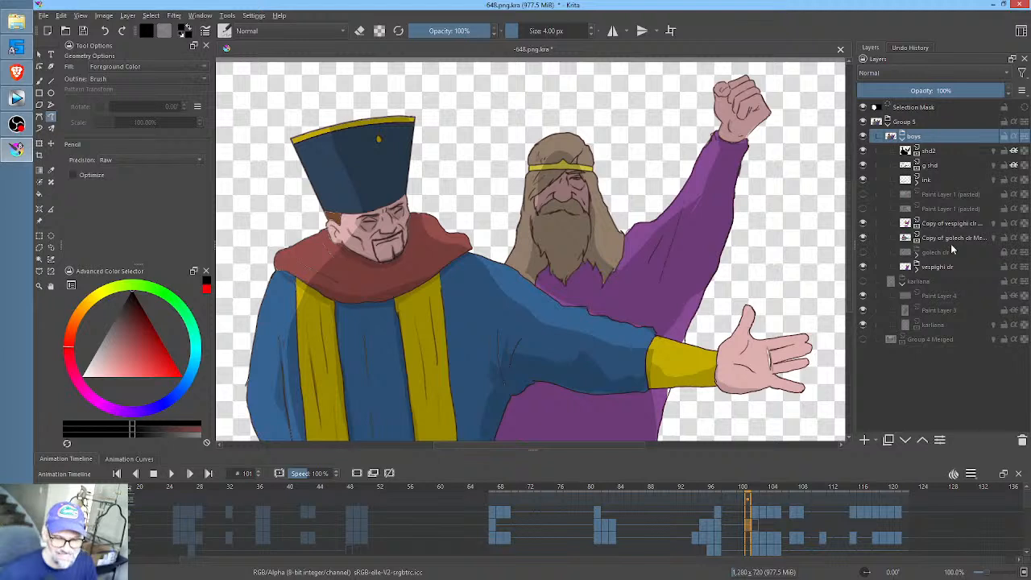
mouse_move(919, 163)
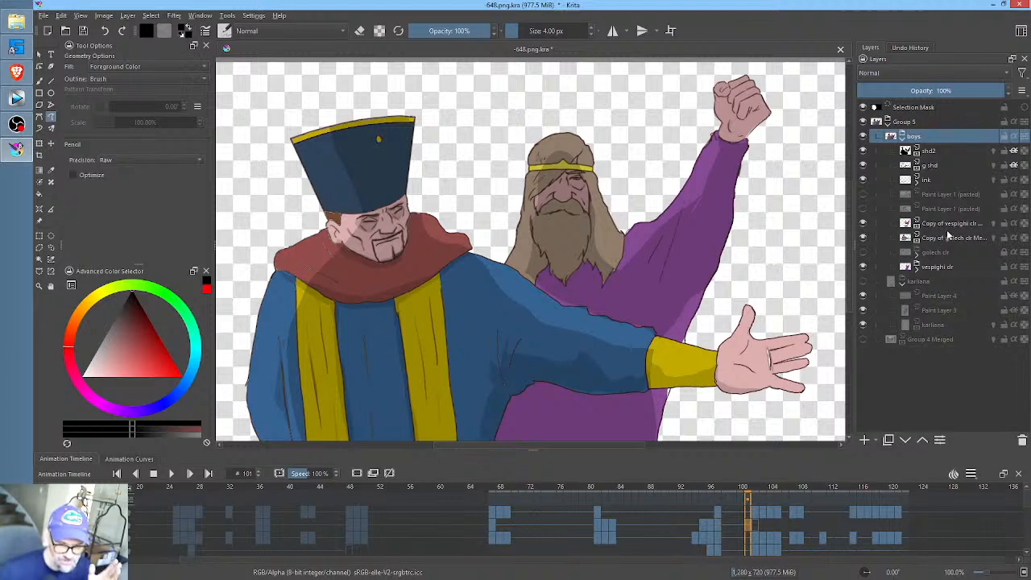
mouse_move(932, 143)
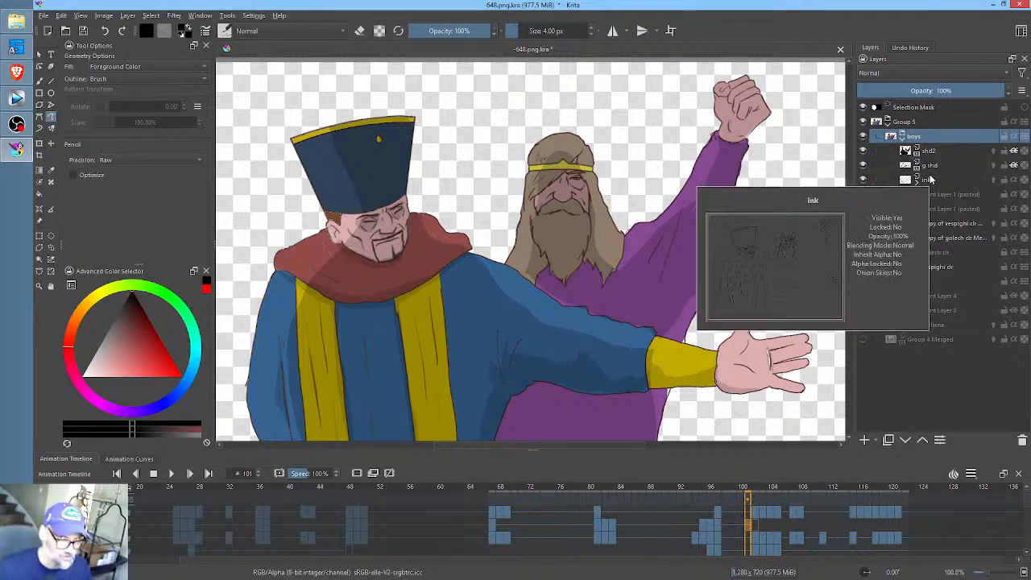
left_click(909, 122)
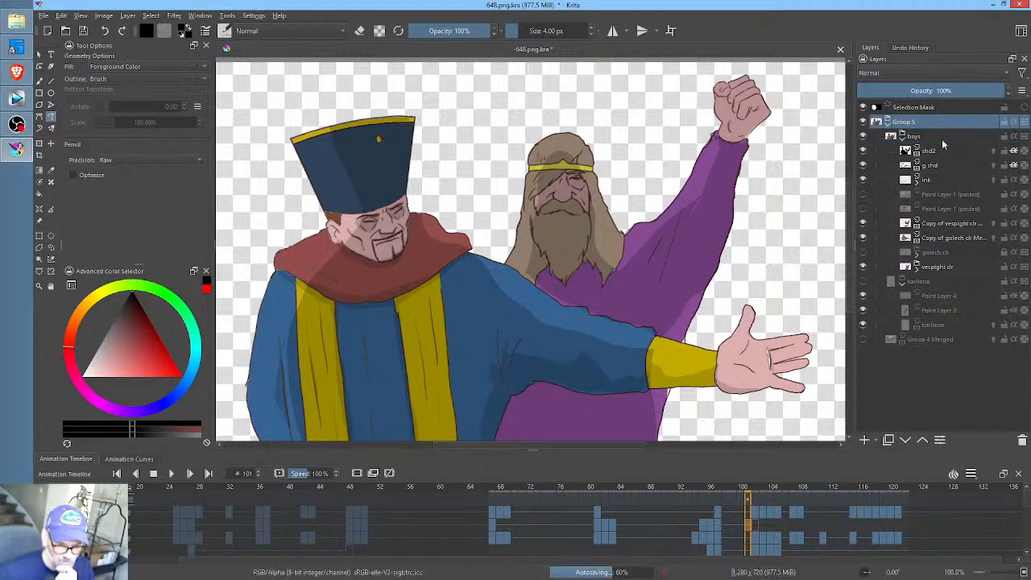
mouse_move(888, 137)
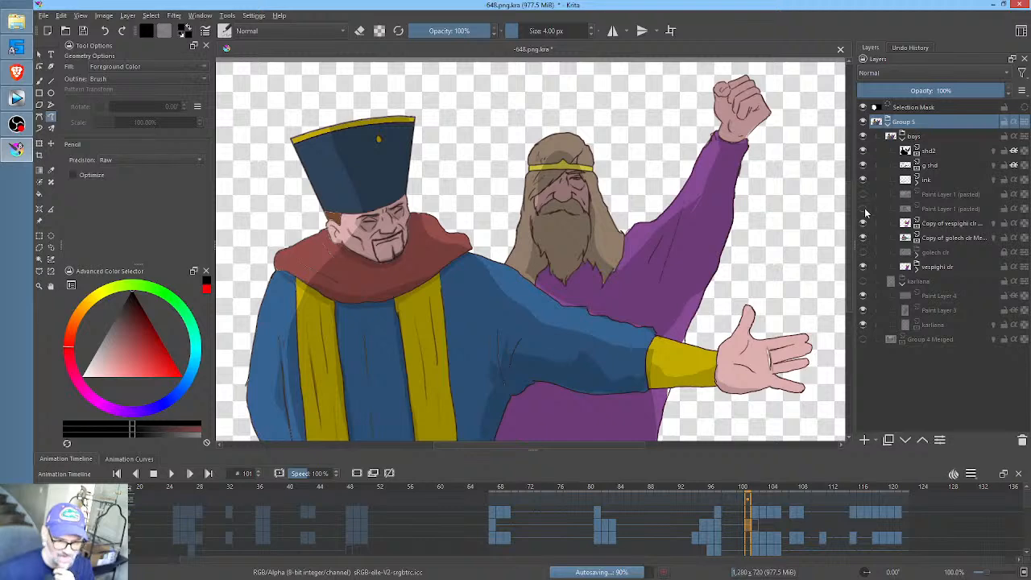
mouse_move(882, 230)
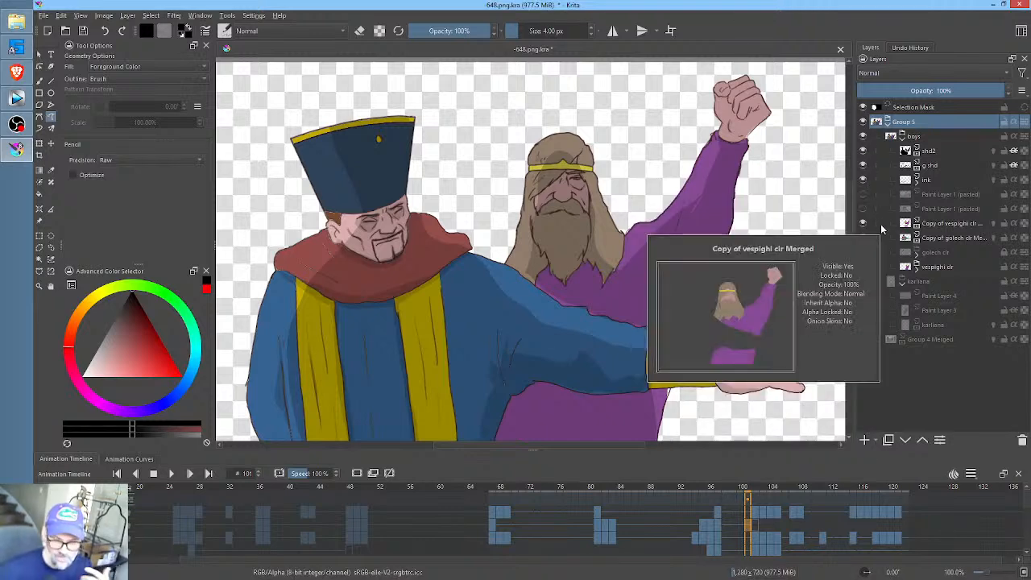
mouse_move(932, 343)
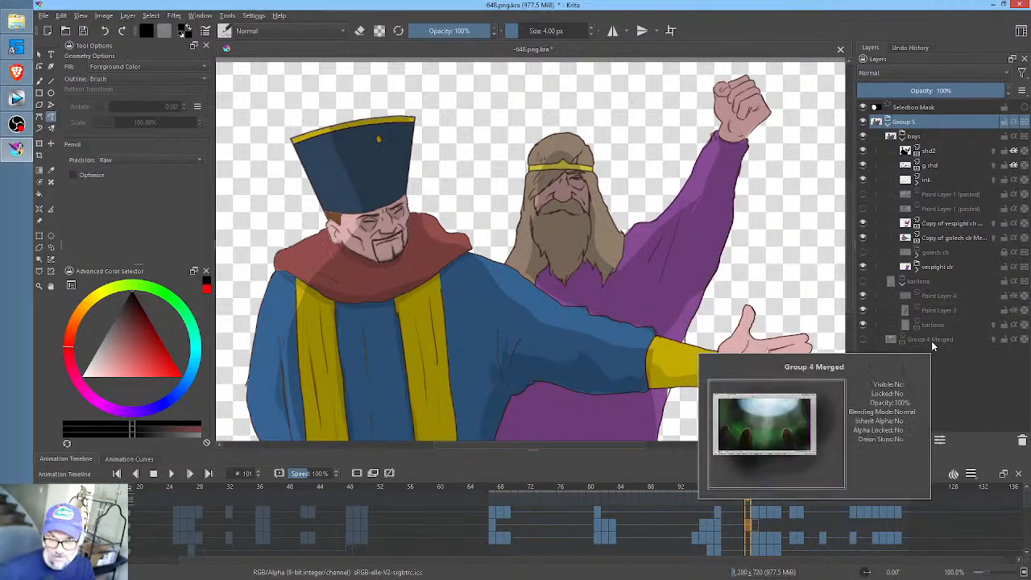
mouse_move(961, 231)
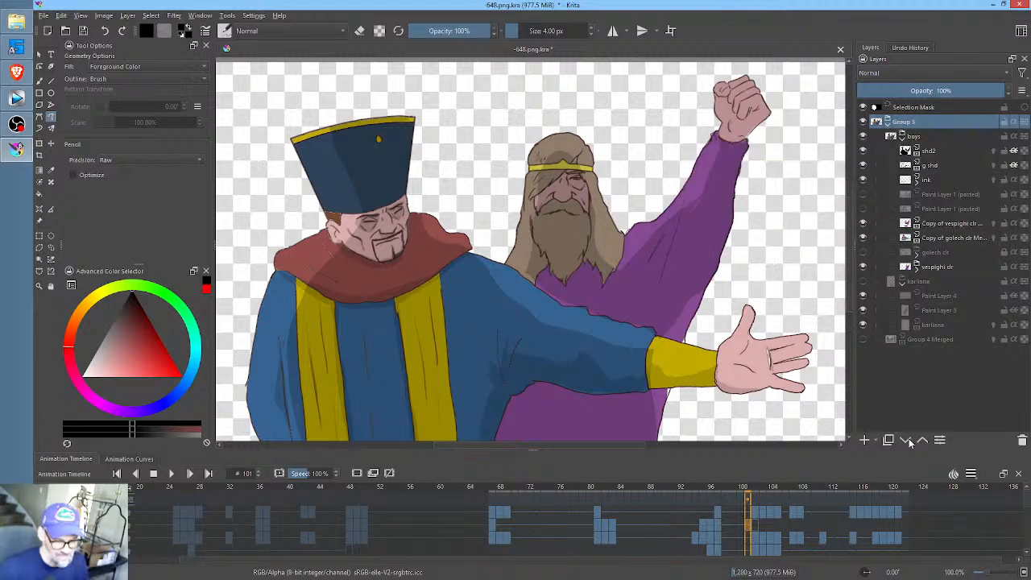
- Compare the hatted man's pose and shading between frames 97 and 102, ending on frame 102
left_click(756, 525)
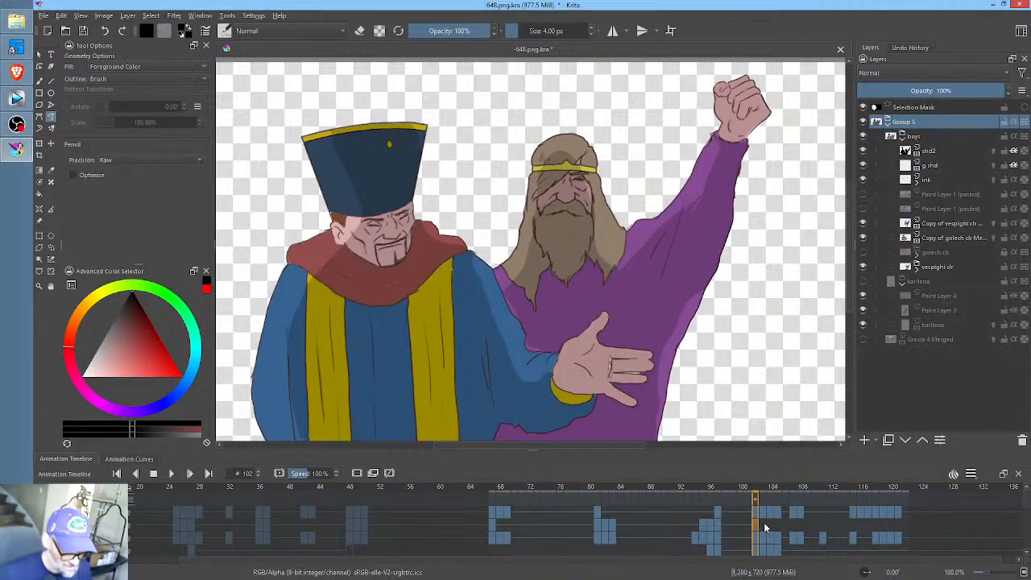
left_click(721, 524)
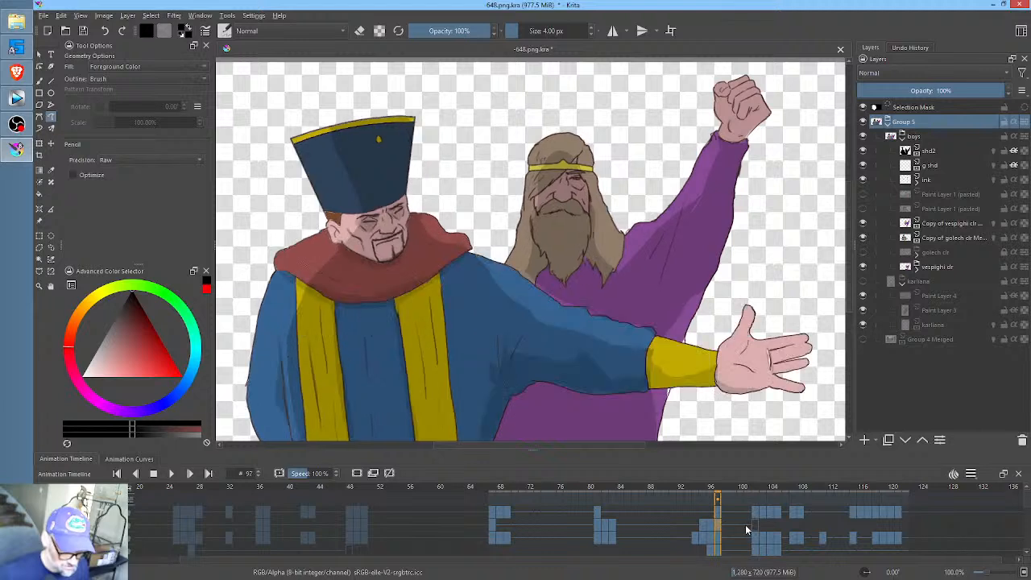
left_click(755, 527)
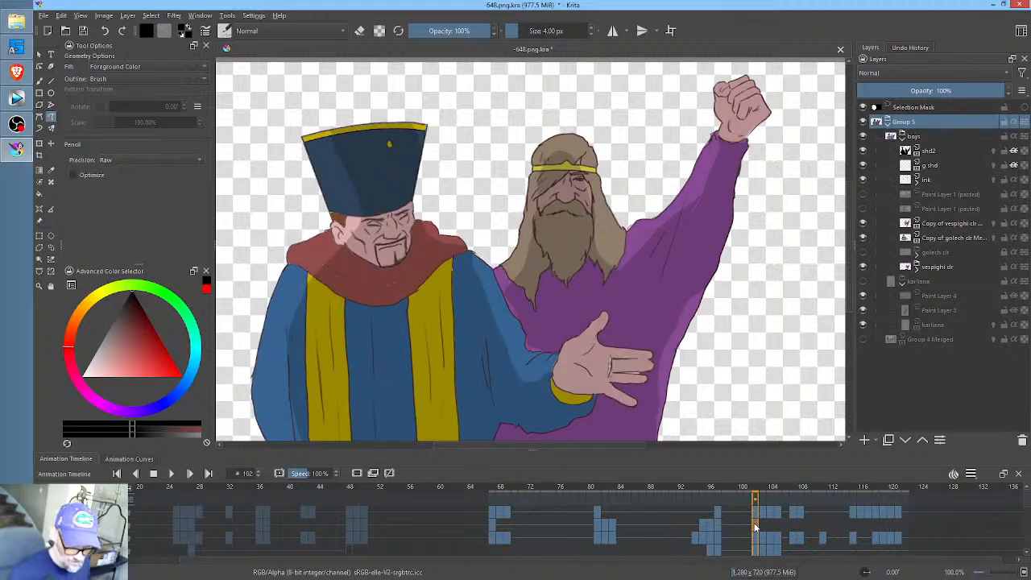
- On the g shd layer at frame 102, shade the underside of the hatted man's bent blue sleeve and its yellow cuff
left_click(935, 166)
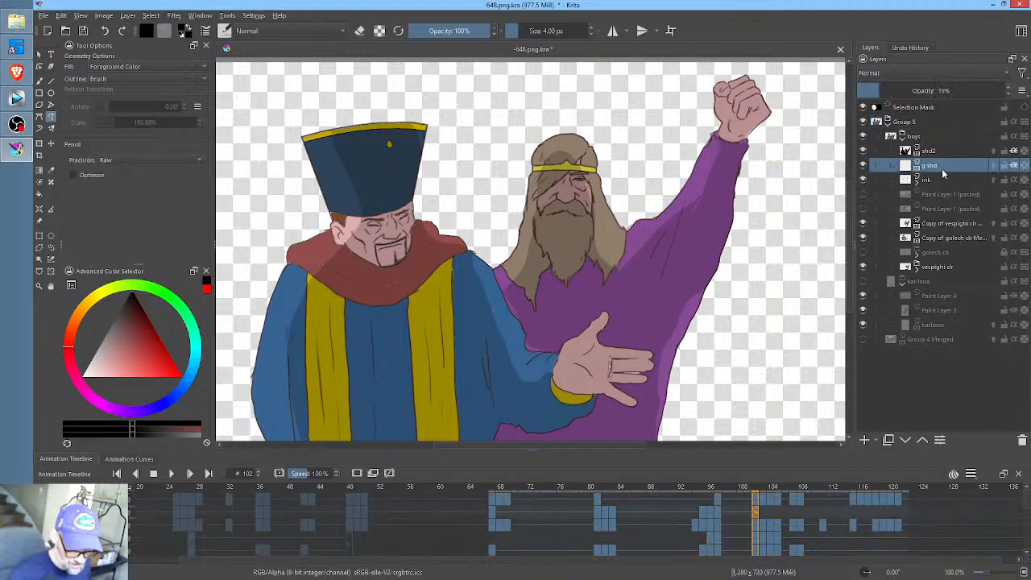
middle_click(657, 313)
left_click_drag(657, 313, 670, 267)
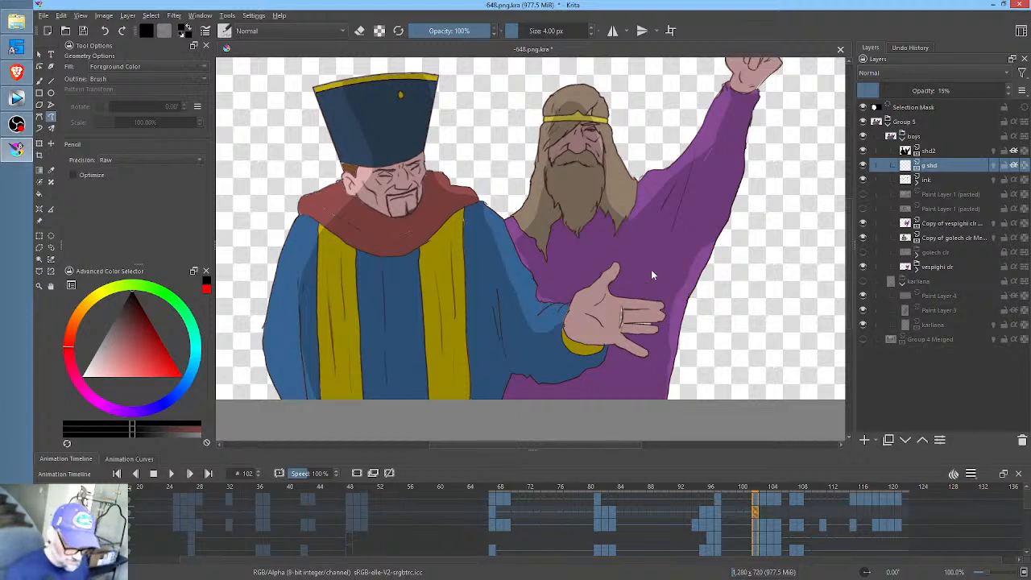
mouse_move(611, 342)
left_mouse_down()
mouse_move(571, 333)
mouse_move(571, 349)
mouse_move(549, 361)
mouse_move(524, 355)
mouse_move(497, 313)
mouse_move(490, 414)
mouse_move(517, 373)
left_mouse_up()
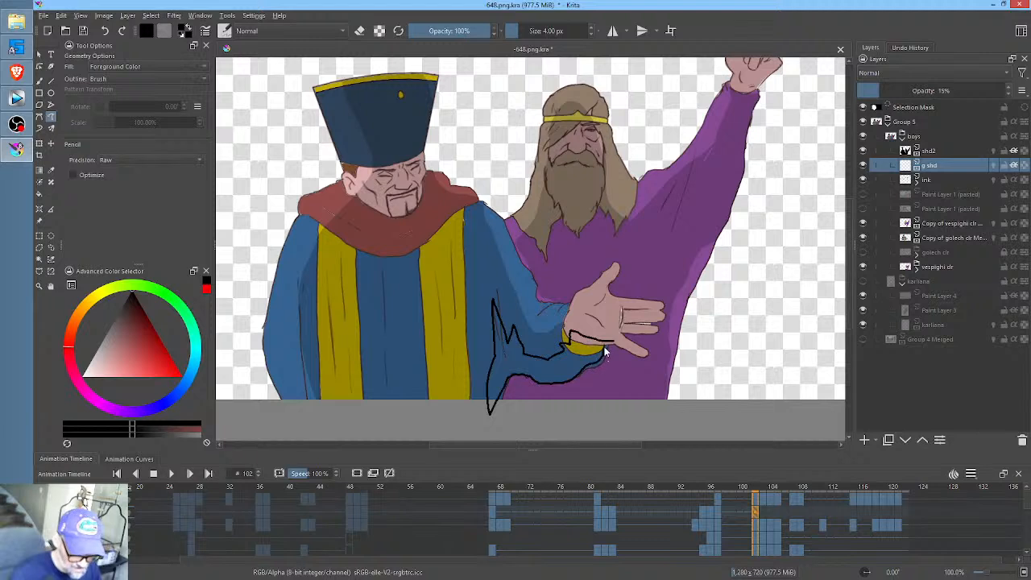
left_click_drag(604, 346, 610, 342)
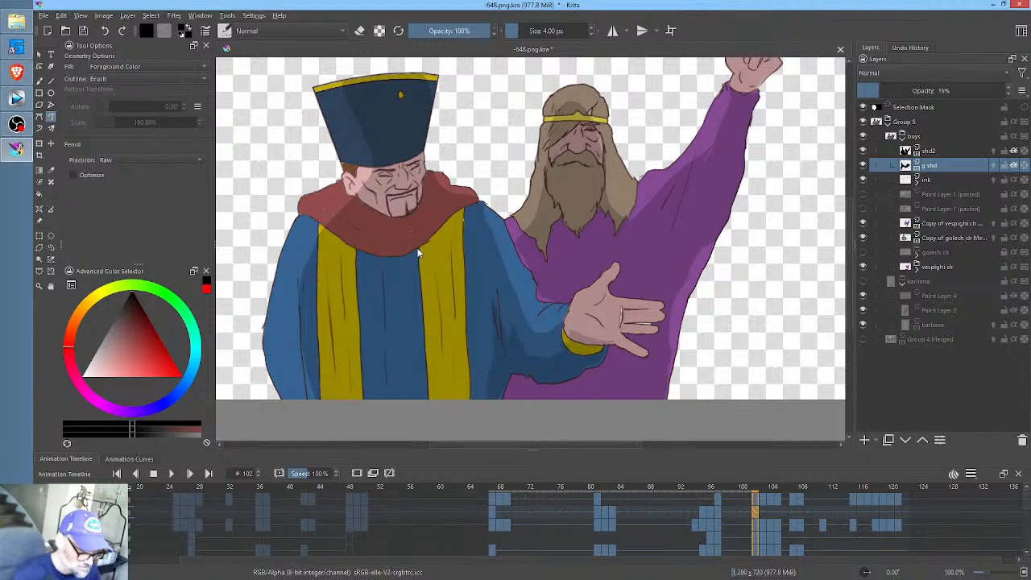
- Shade the lower edge of the hatted man's red scarf and the robe just beneath it from shoulder to shoulder at frame 102
mouse_move(479, 206)
left_mouse_down()
mouse_move(389, 253)
mouse_move(304, 215)
left_mouse_up()
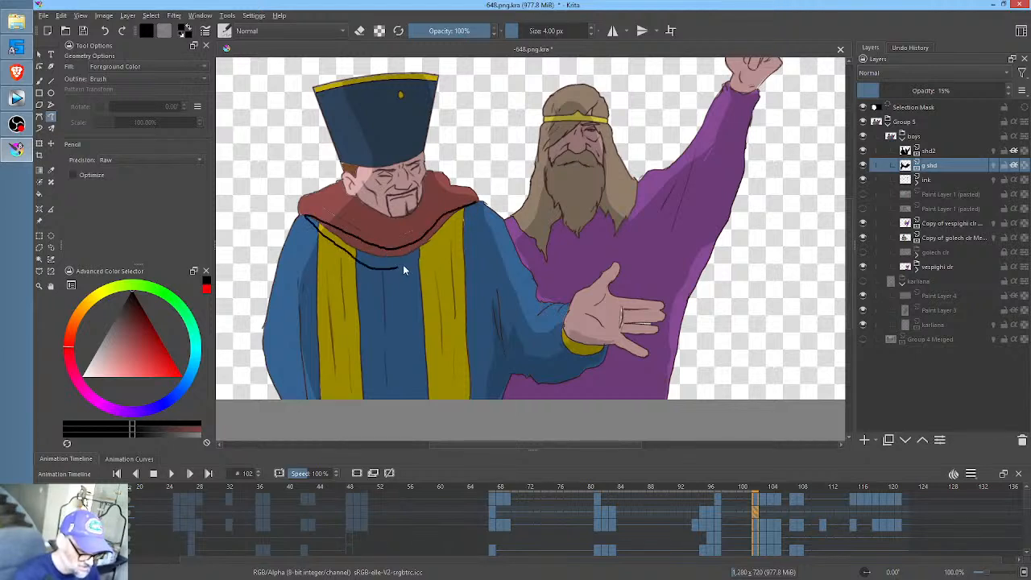
left_click_drag(484, 208, 483, 205)
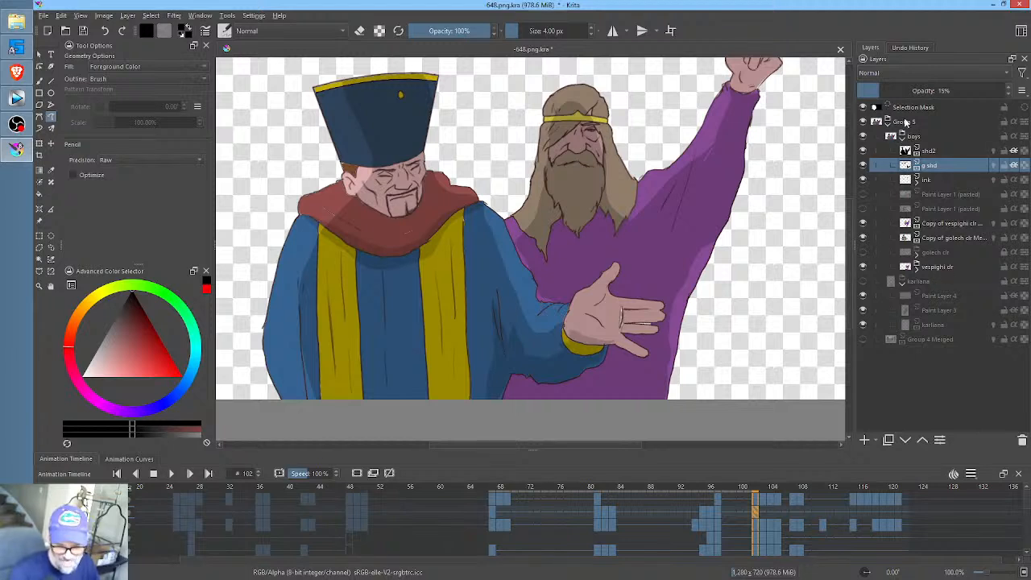
mouse_move(902, 277)
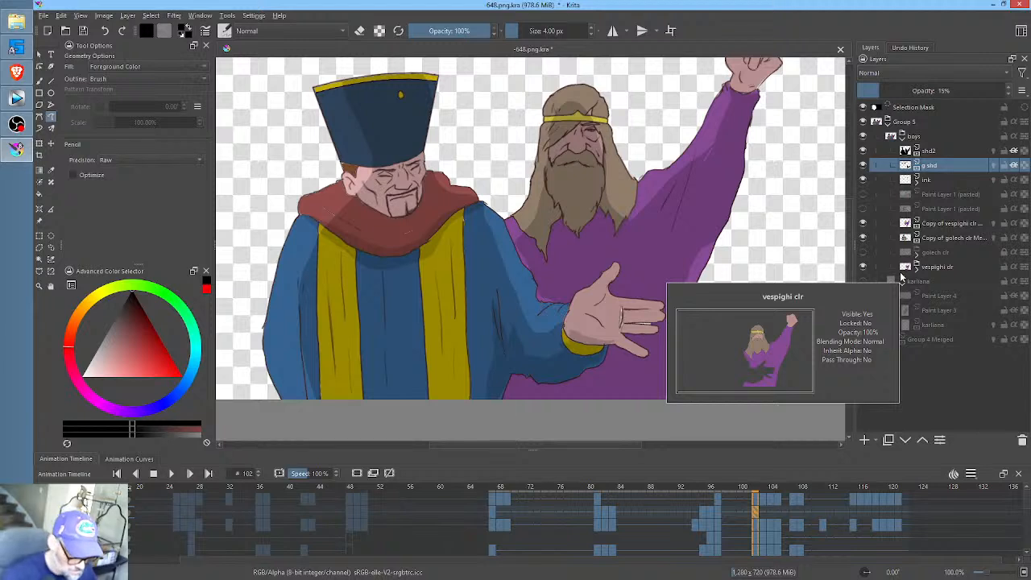
- Try shading strokes along the inner edges of both yellow bands and the fold of the hatted man's lowered sleeve at frame 102
left_click_drag(414, 253, 416, 304)
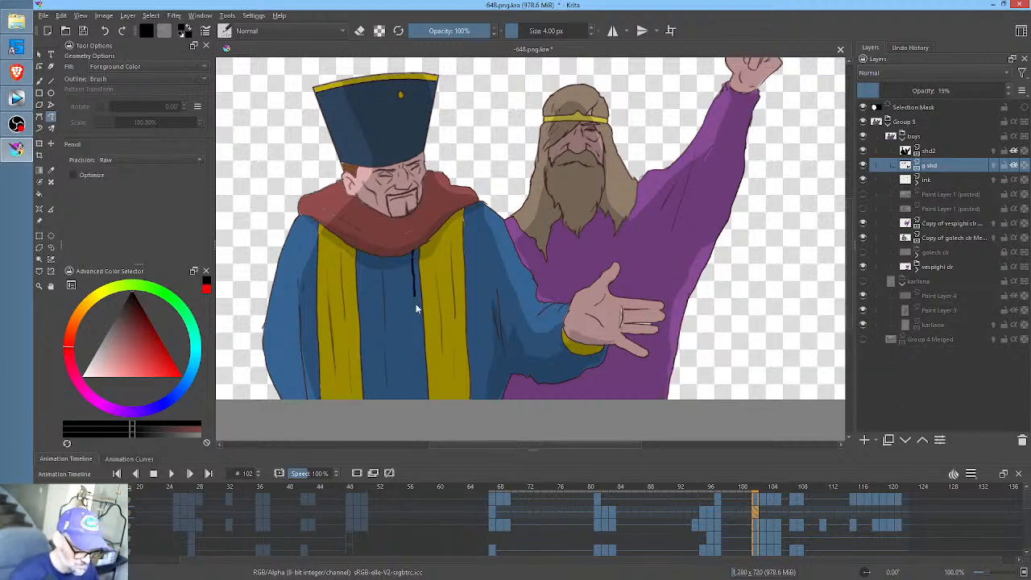
key("ctrl+z")
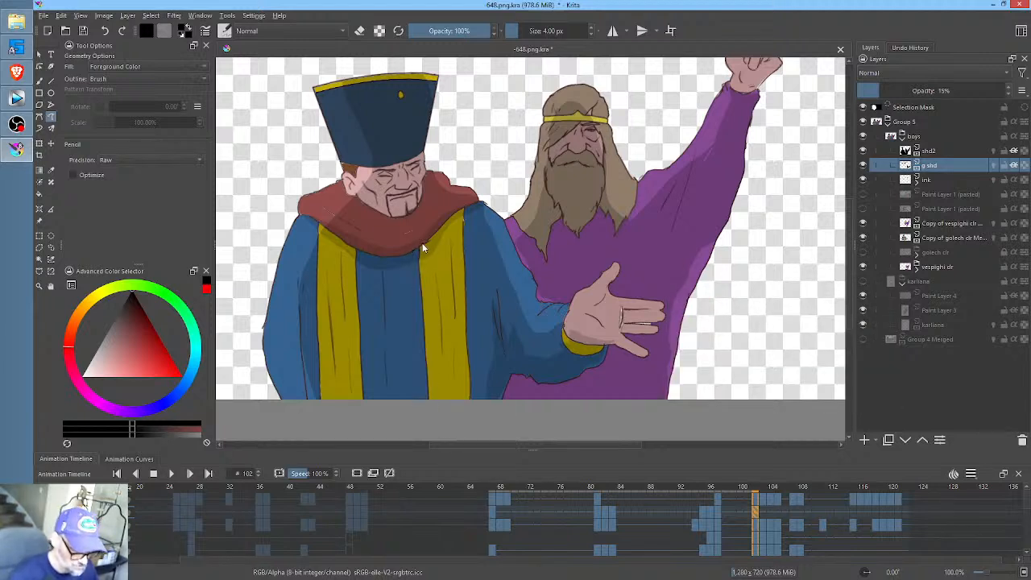
key("ctrl+z")
mouse_move(352, 252)
left_mouse_down()
mouse_move(364, 409)
mouse_move(360, 253)
left_mouse_up()
key("ctrl+z")
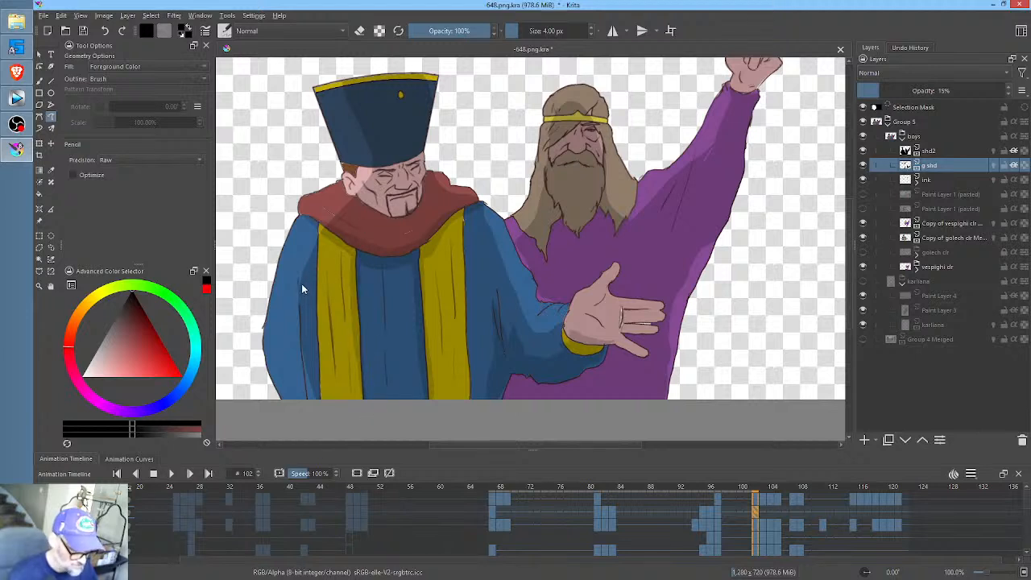
left_click_drag(301, 285, 296, 314)
key("ctrl+z")
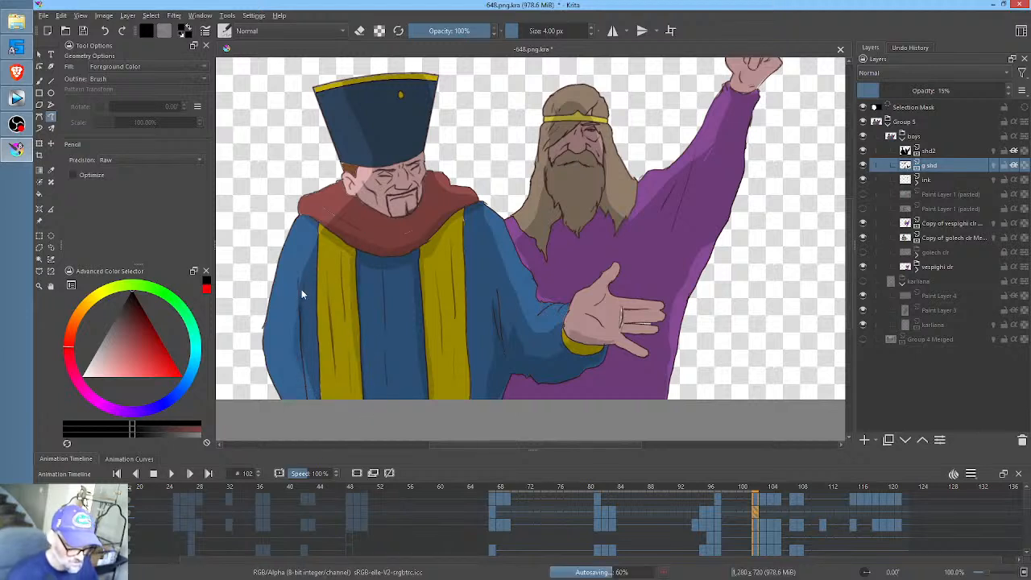
left_click_drag(424, 281, 433, 301)
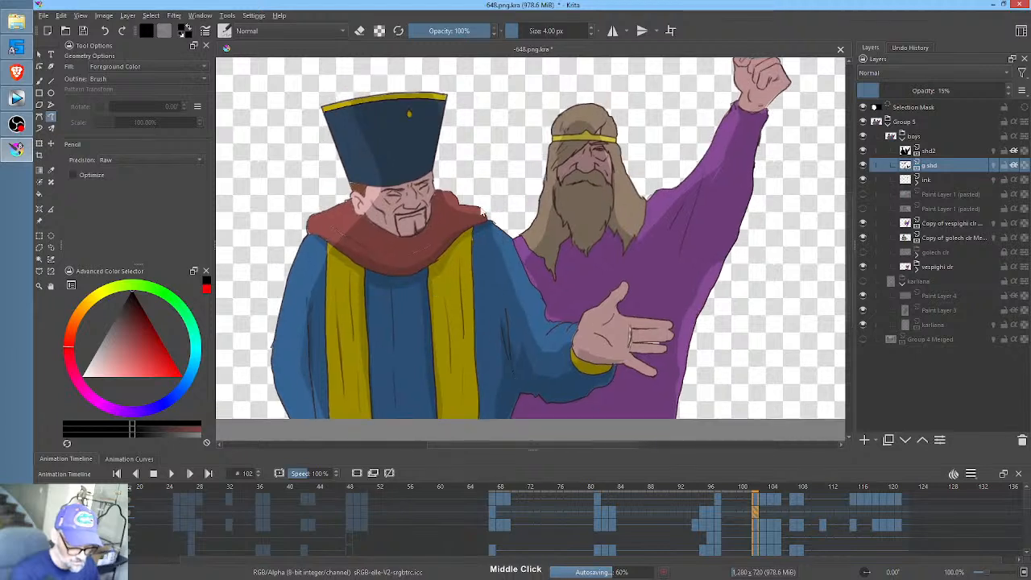
- Shade the red scarf's lower edge up to both shoulders and the hatted man's brow, mouth and jaw at frame 102
left_click_drag(483, 224, 410, 269)
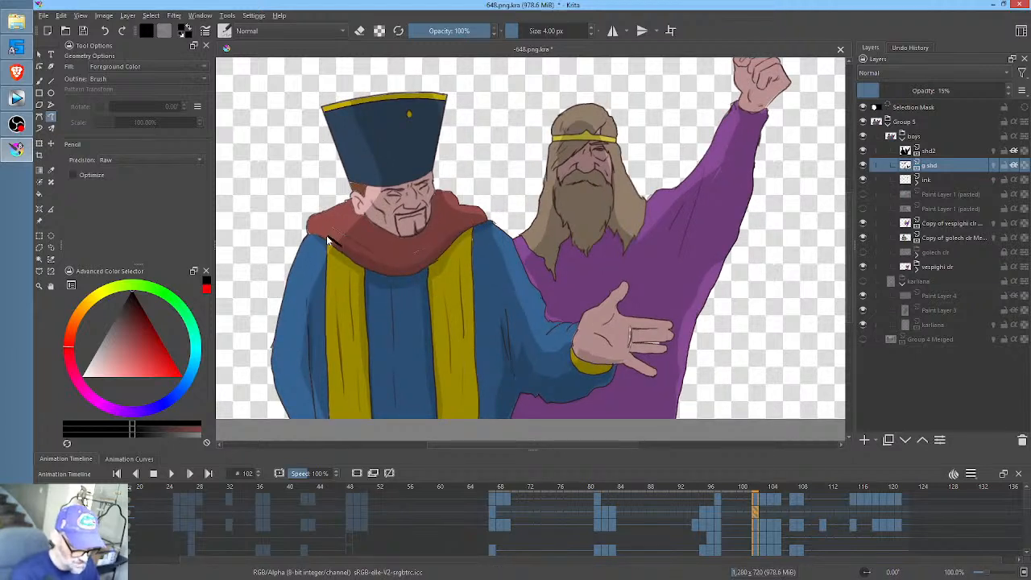
left_click_drag(316, 235, 334, 246)
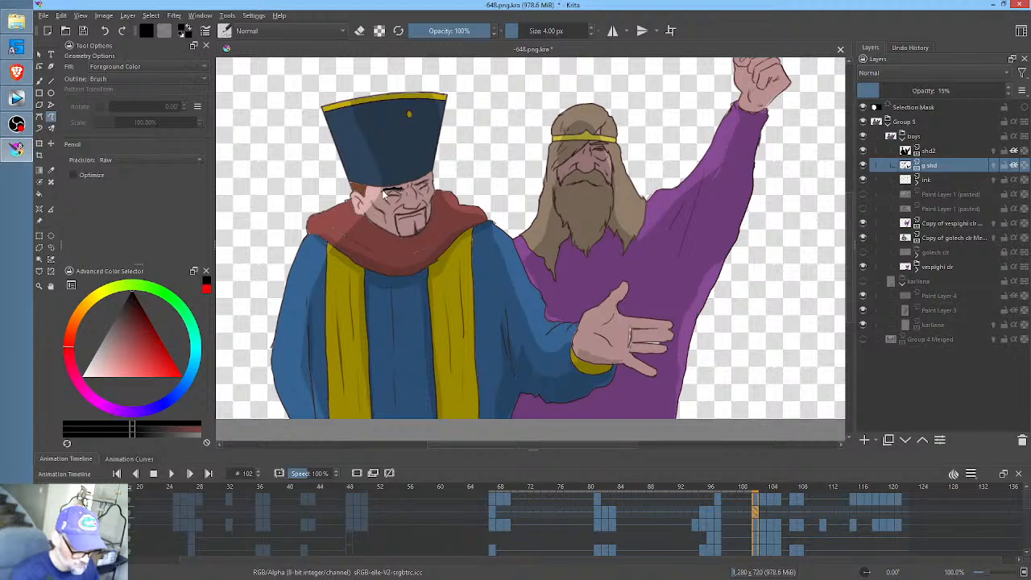
mouse_move(393, 207)
left_mouse_down()
mouse_move(432, 184)
mouse_move(402, 219)
mouse_move(425, 219)
mouse_move(428, 199)
left_mouse_up()
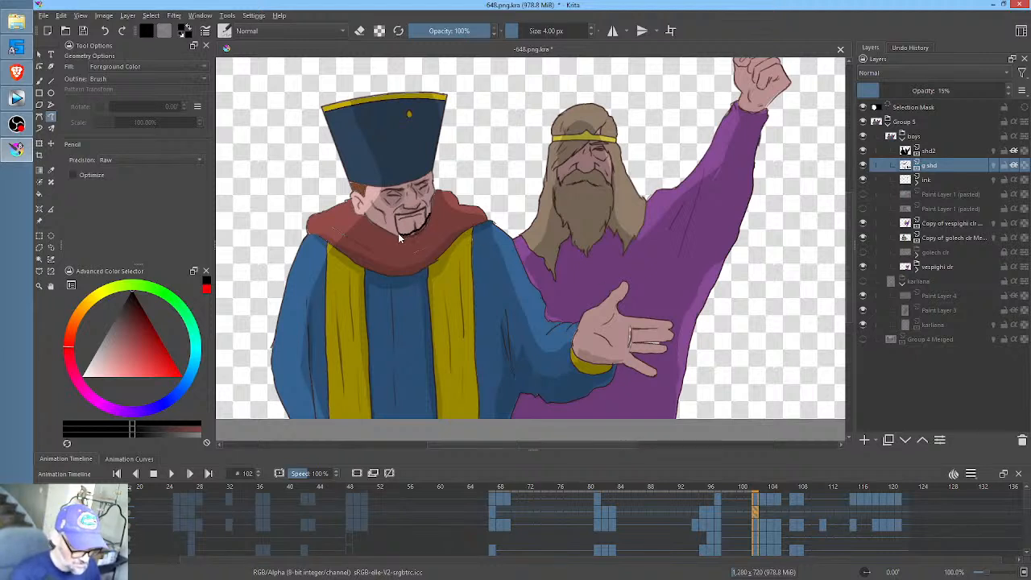
mouse_move(382, 228)
left_mouse_down()
mouse_move(367, 216)
mouse_move(435, 211)
left_mouse_up()
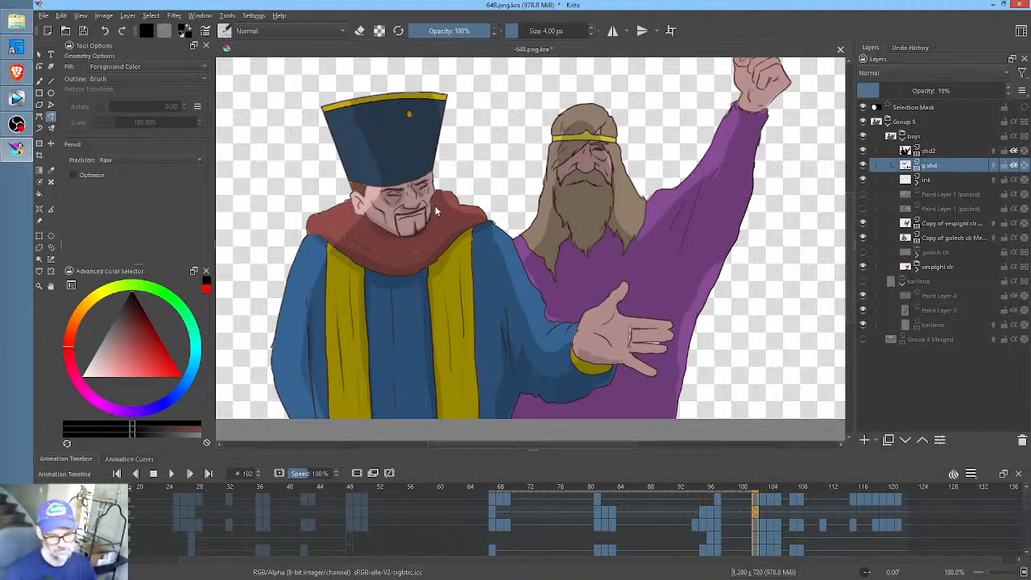
- On the g shd layer at frame 103, shade the underside of the hatted man's outstretched blue sleeve and its yellow cuff
left_click(765, 513)
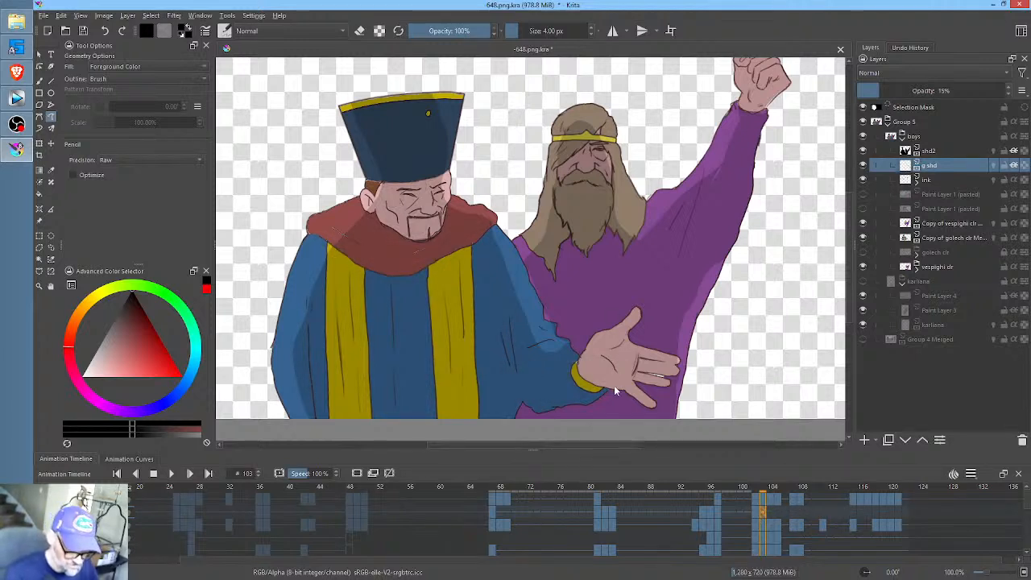
left_click_drag(603, 387, 582, 385)
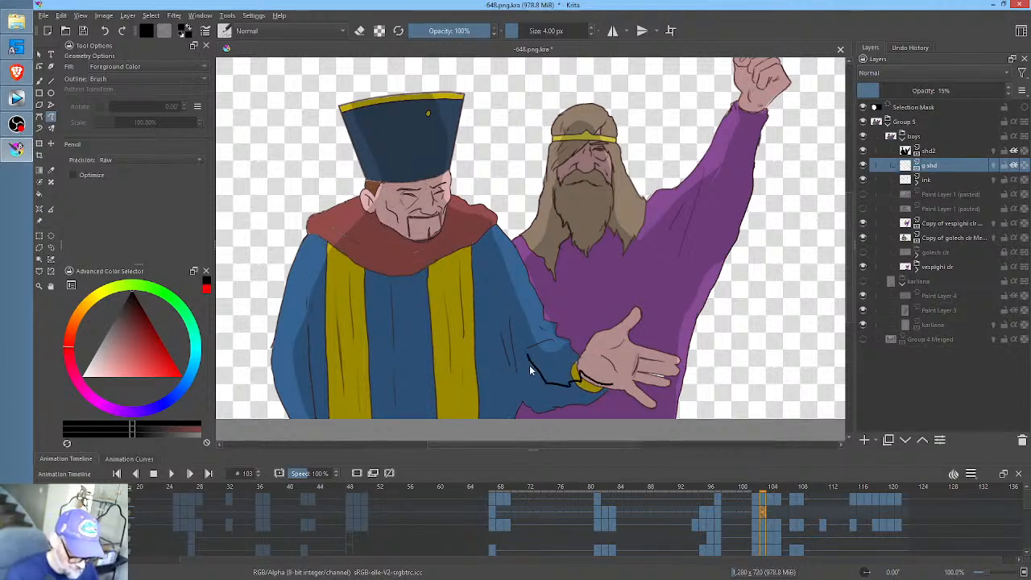
mouse_move(530, 365)
left_mouse_down()
mouse_move(509, 318)
mouse_move(502, 438)
left_mouse_up()
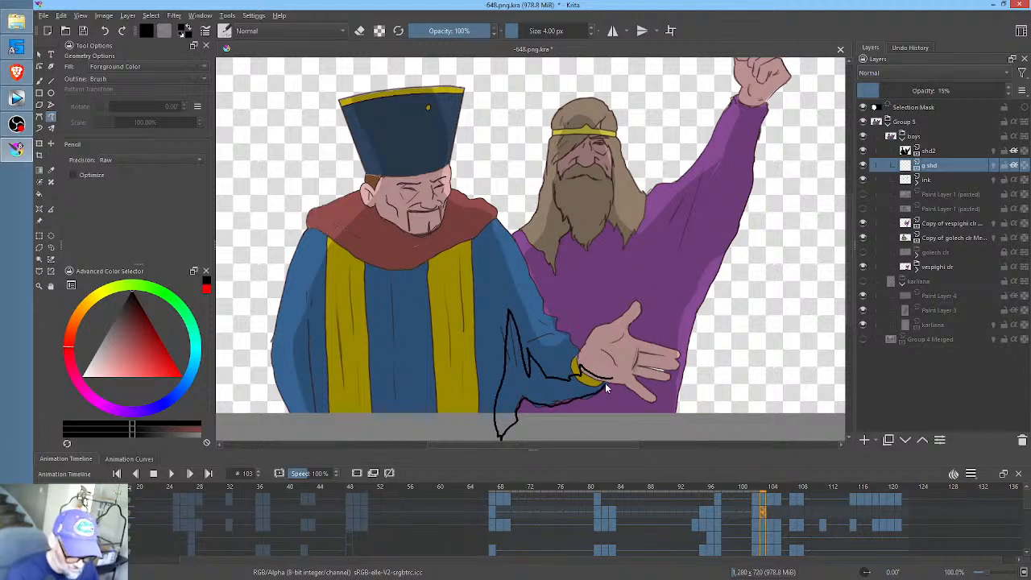
key("ctrl+z")
key("ctrl+z")
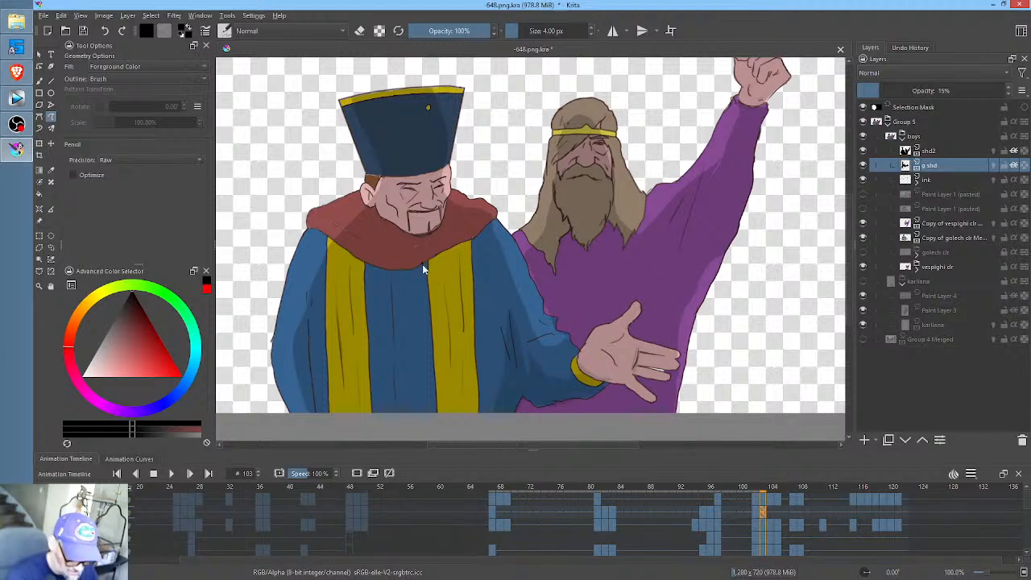
- Shade narrow strips along the inner edges of both yellow bands on the hatted man's robe at frame 103
left_click_drag(423, 264, 437, 425)
left_click_drag(436, 348, 434, 263)
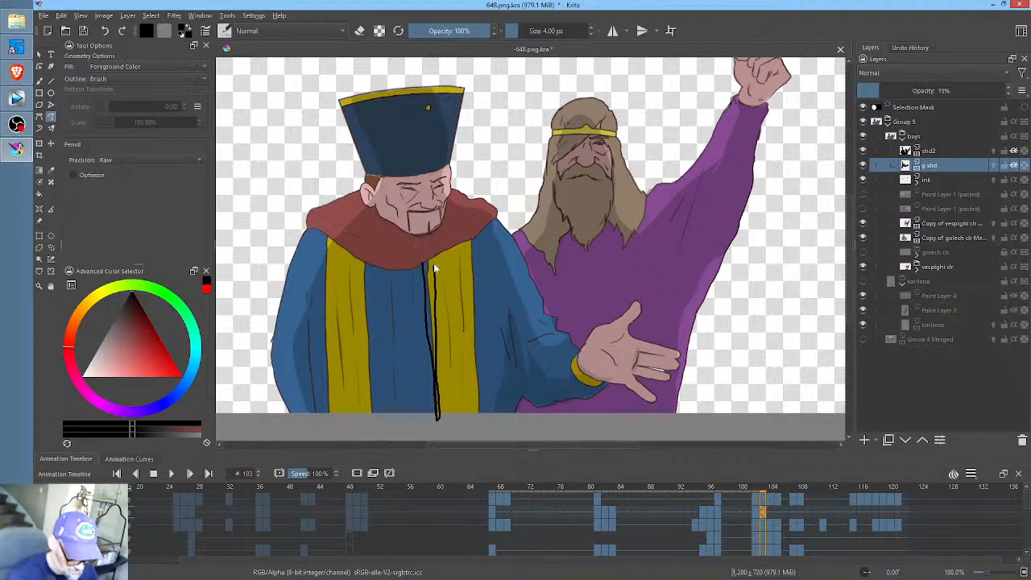
key("ctrl+z")
key("ctrl+z")
mouse_move(364, 262)
left_mouse_down()
mouse_move(373, 418)
mouse_move(364, 263)
left_mouse_up()
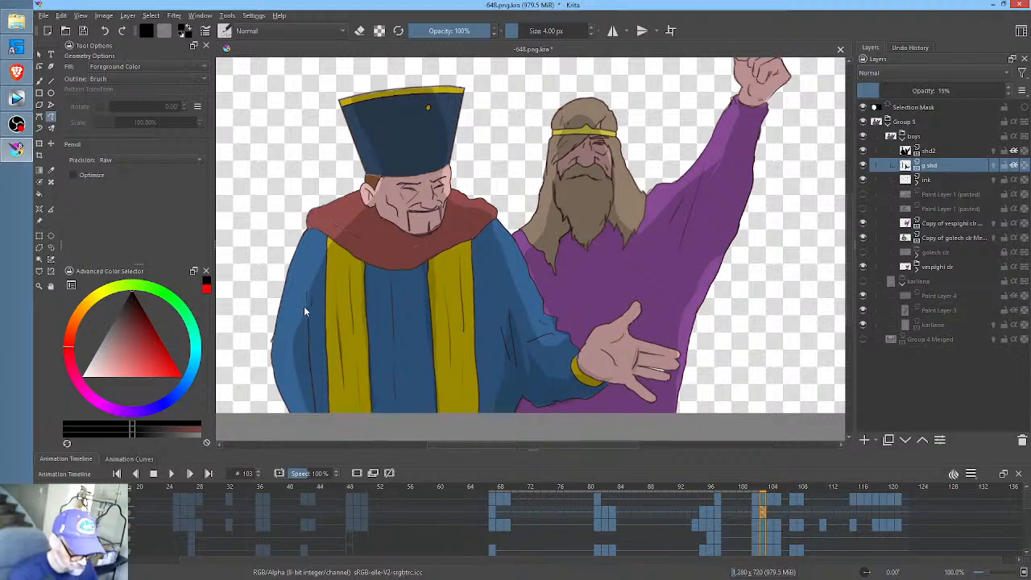
- Shade the fold of the hatted man's lowered sleeve and the lower edge of his red scarf at frame 103
mouse_move(306, 333)
left_mouse_down()
mouse_move(298, 365)
mouse_move(310, 397)
left_mouse_up()
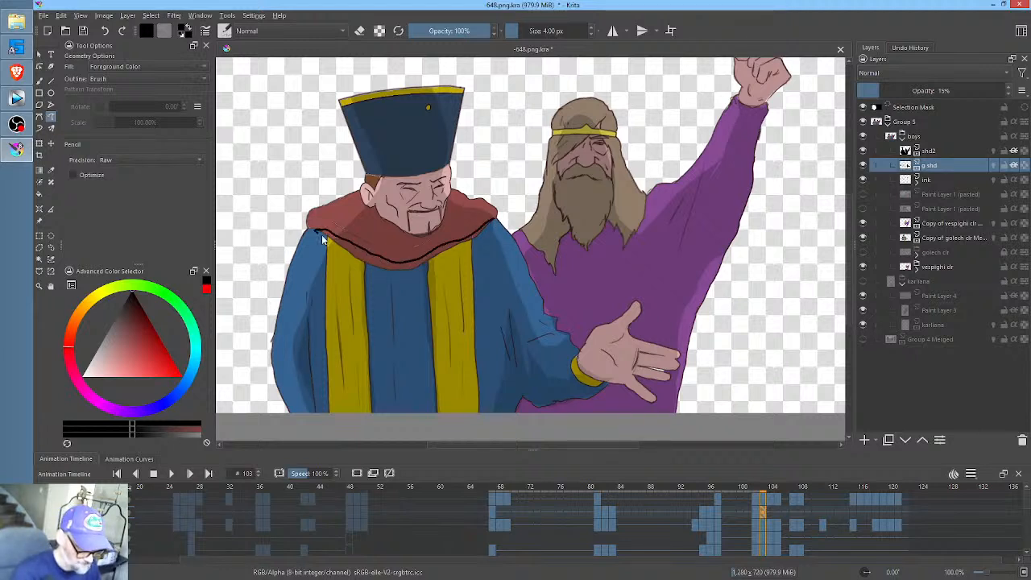
key("ctrl+z")
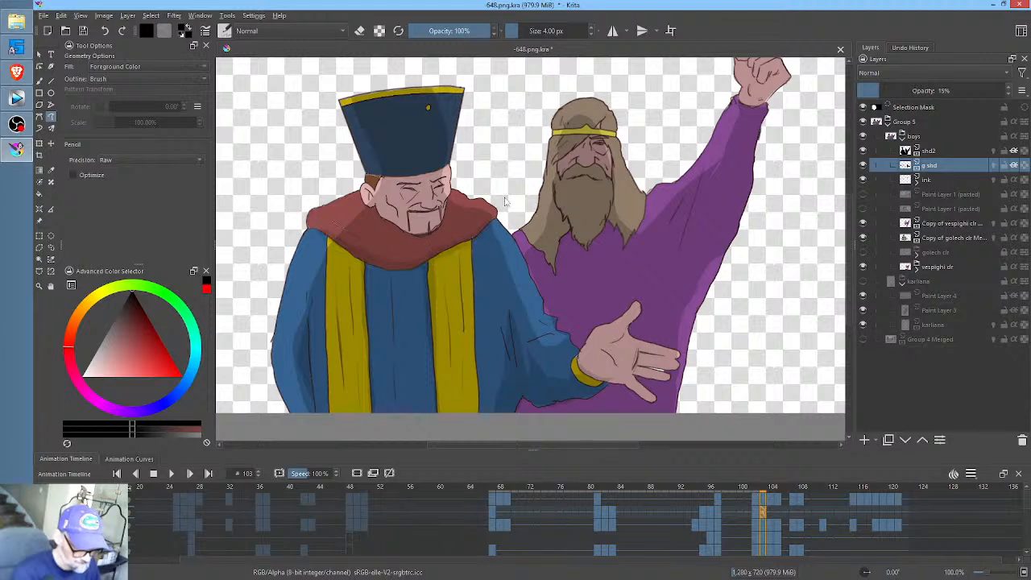
- Shade the hatted man's eyes, cheek and mouth, and the shadow beneath his jaw at frame 103
mouse_move(442, 205)
left_mouse_down()
mouse_move(434, 216)
mouse_move(445, 203)
left_mouse_up()
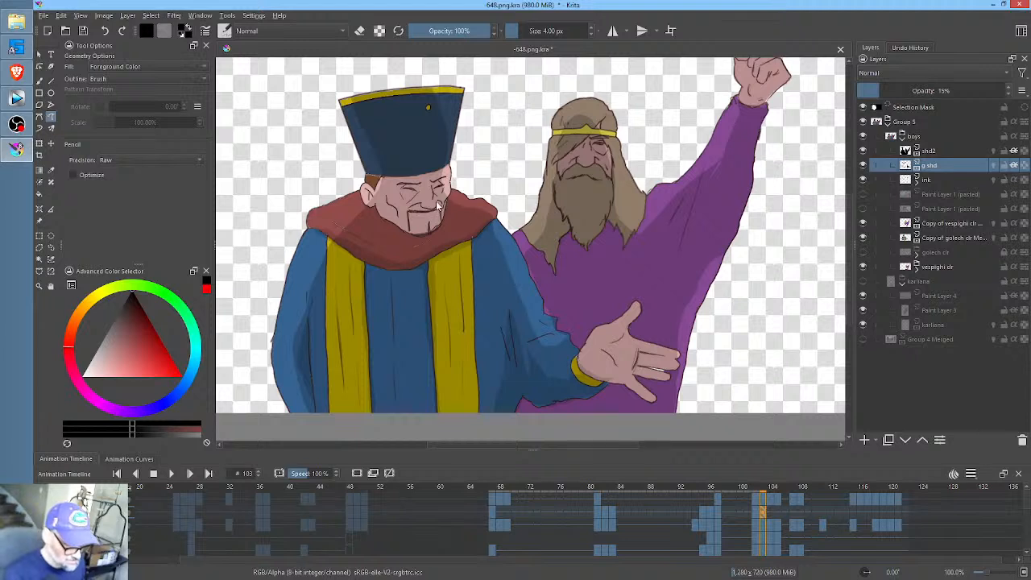
left_click_drag(426, 208, 425, 223)
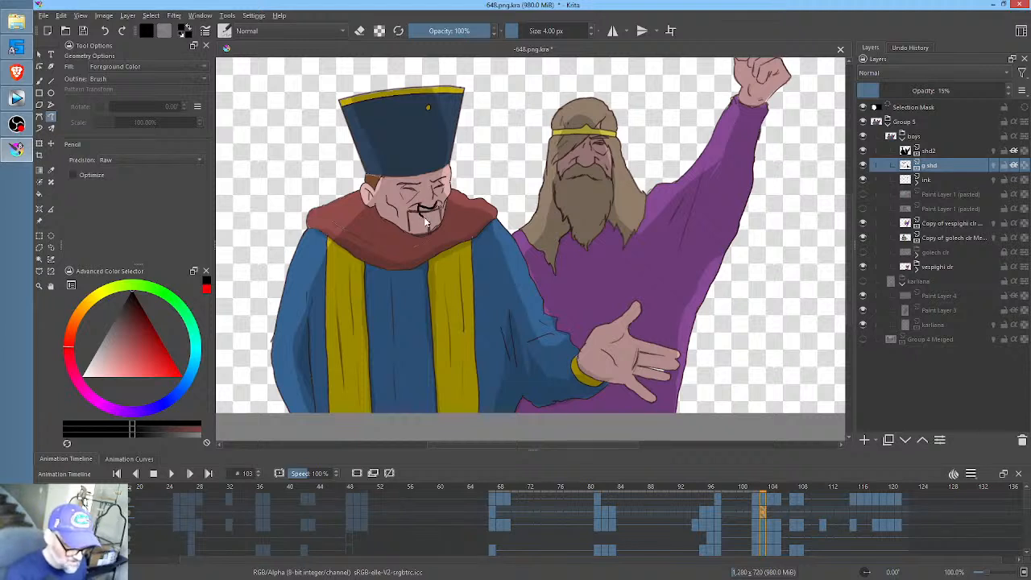
mouse_move(422, 182)
left_mouse_down()
mouse_move(402, 201)
mouse_move(420, 182)
mouse_move(440, 193)
mouse_move(444, 179)
left_mouse_up()
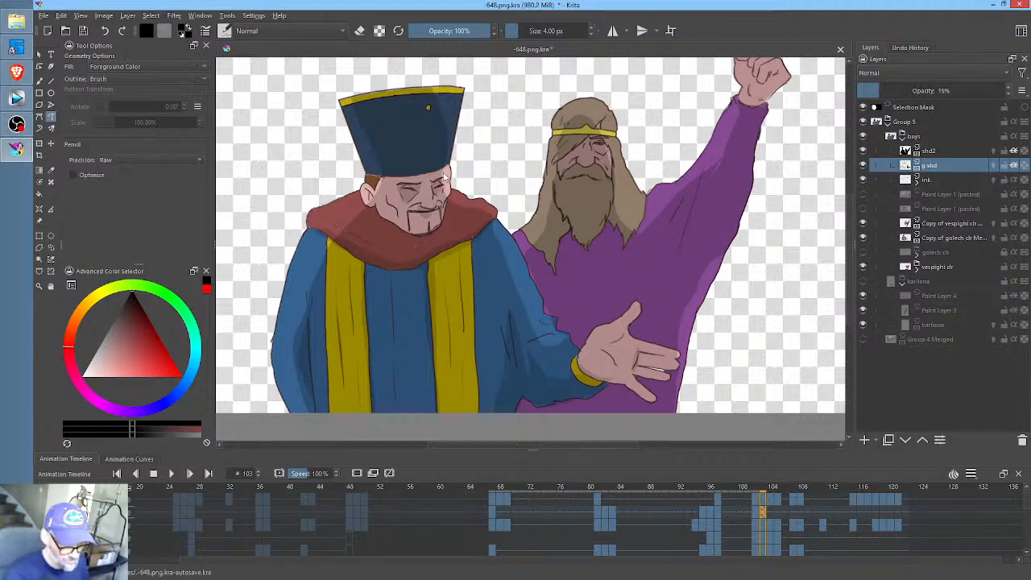
left_click_drag(435, 232, 377, 216)
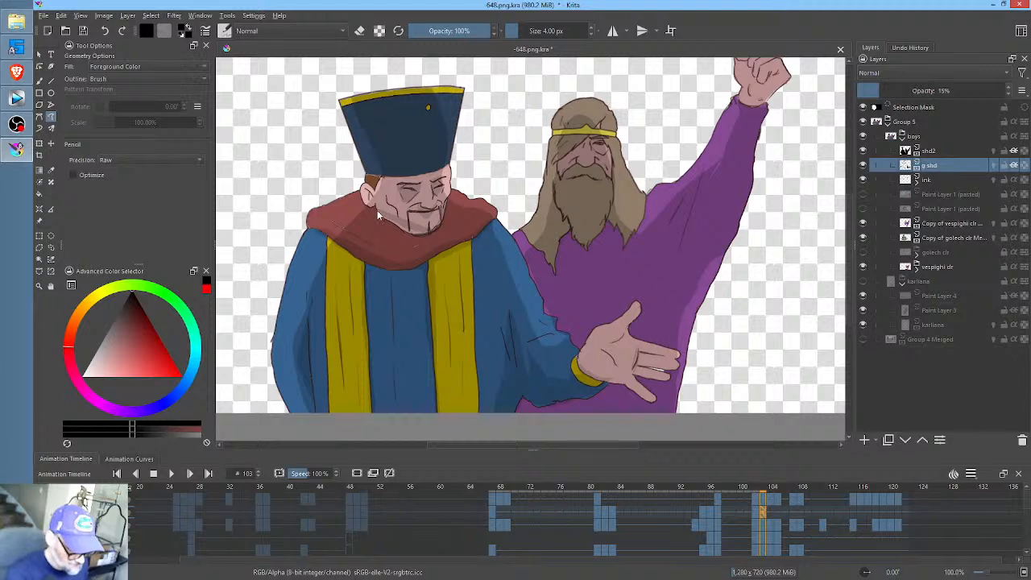
mouse_move(438, 230)
left_mouse_down()
mouse_move(386, 216)
mouse_move(441, 221)
left_mouse_up()
- Shade the scarf's bottom rim and the robe and yellow bands directly beneath it at frame 103
key("e")
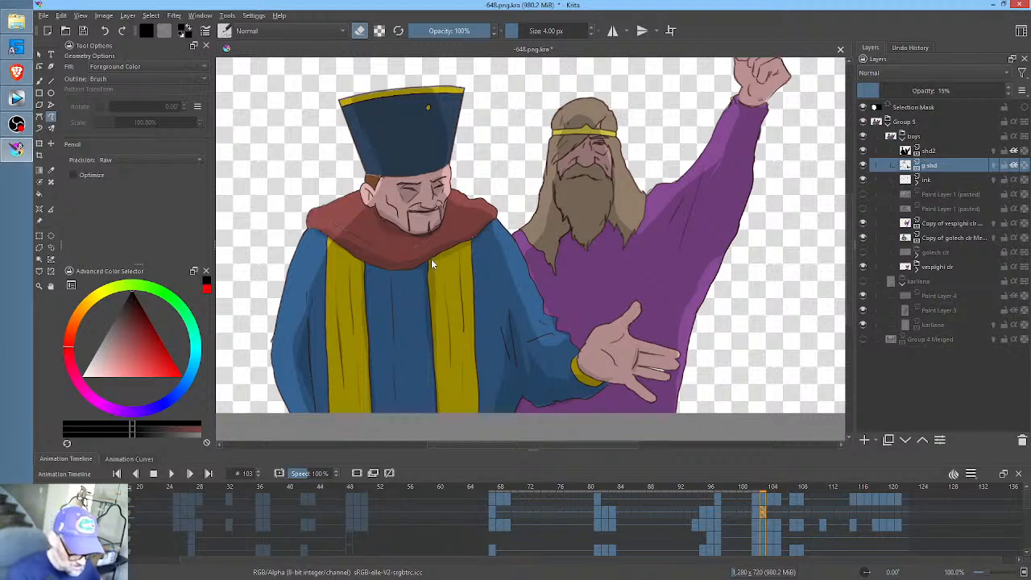
left_click_drag(359, 269, 332, 240)
key("ctrl+z")
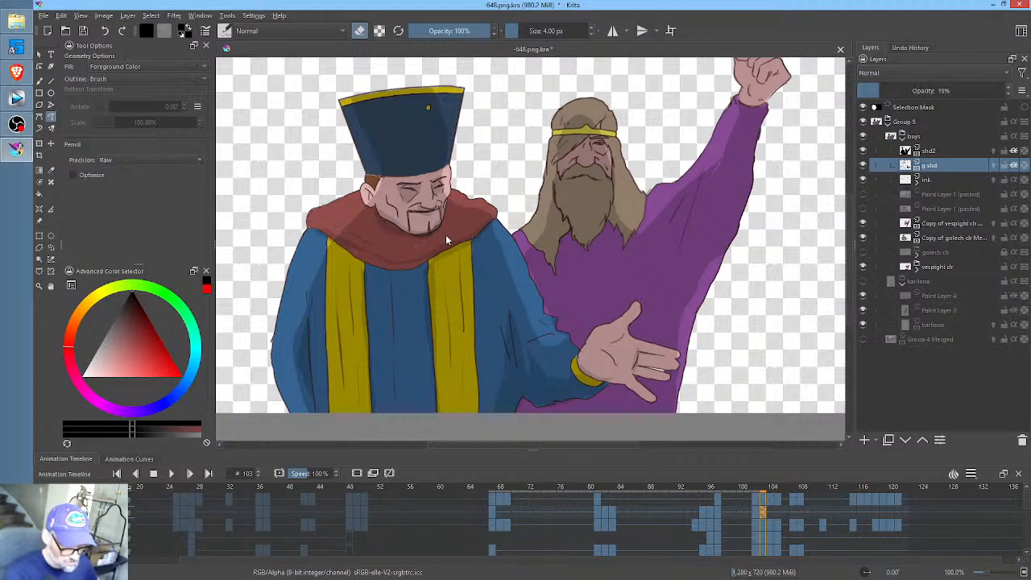
key("e")
mouse_move(464, 241)
left_mouse_down()
mouse_move(418, 262)
mouse_move(333, 245)
left_mouse_up()
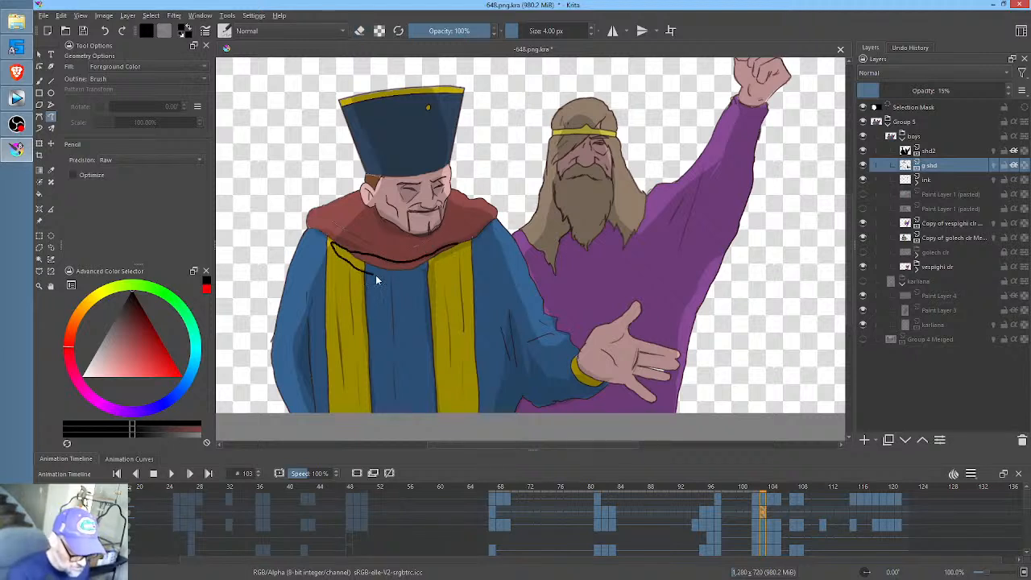
key("ctrl+z")
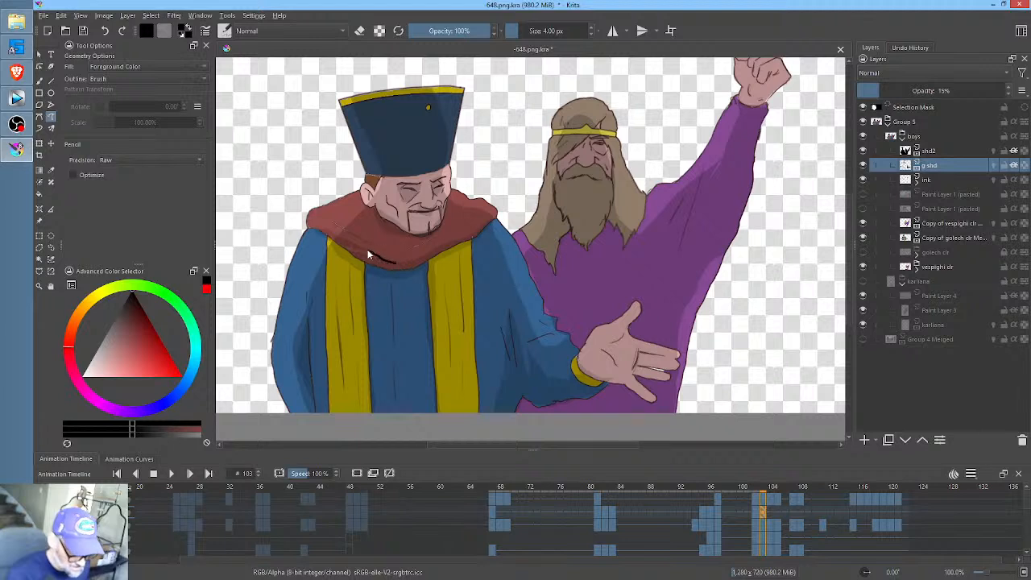
key("ctrl+z")
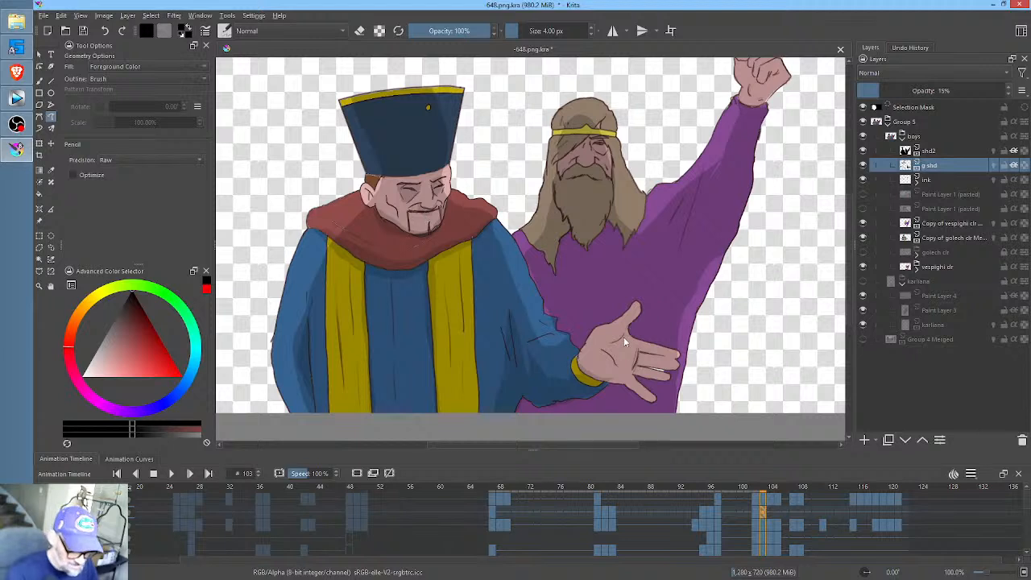
- Add small shading touches to the palm of the hatted man's open hand and to his cheek at frame 103
left_click_drag(623, 332, 615, 352)
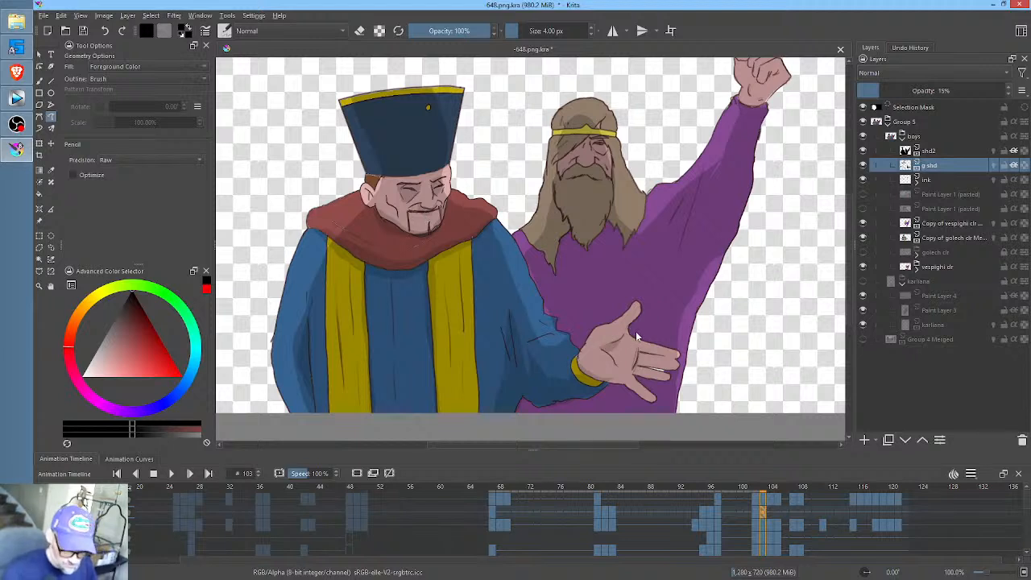
left_click(770, 510)
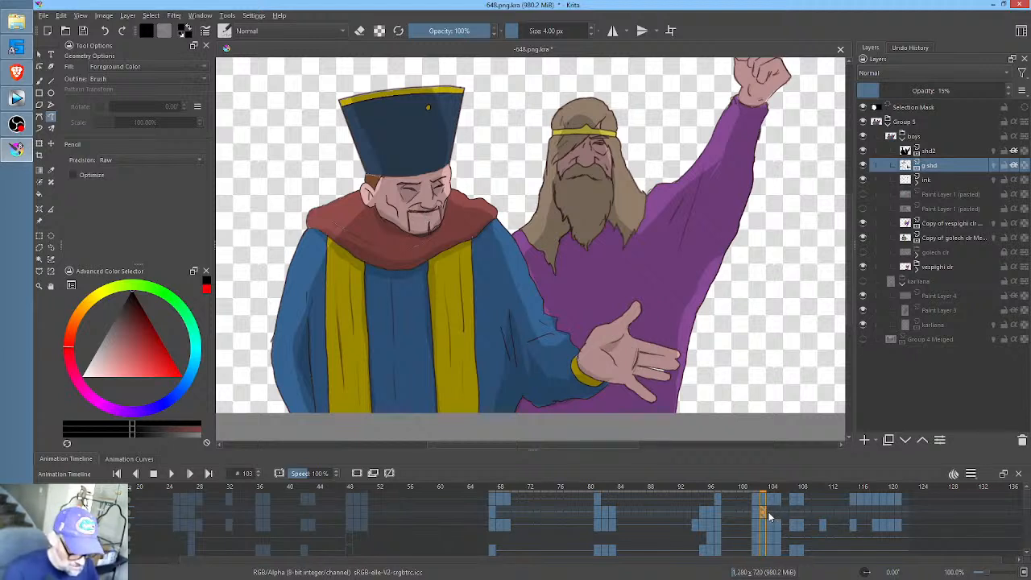
left_click(763, 512)
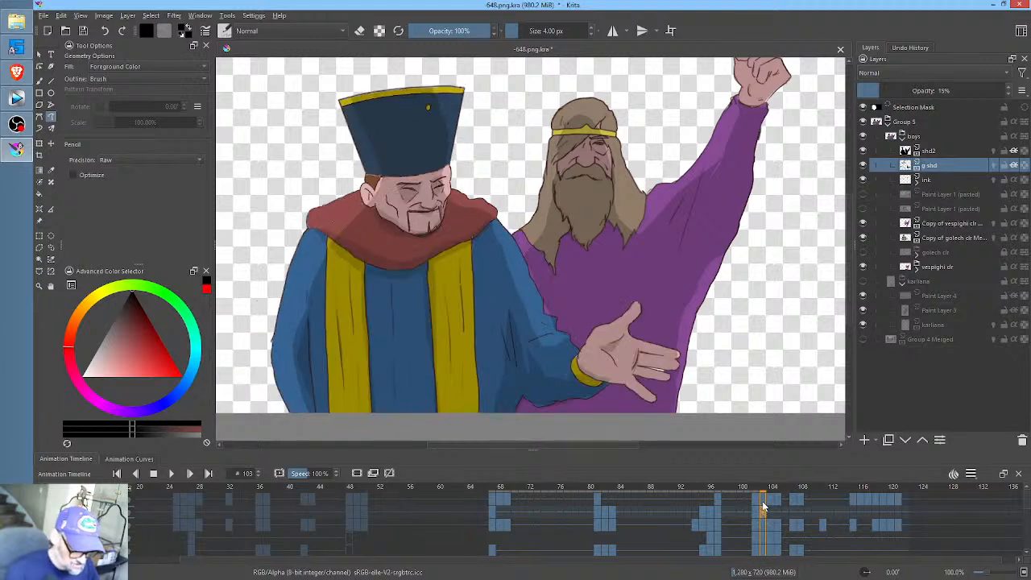
left_click_drag(396, 216, 393, 212)
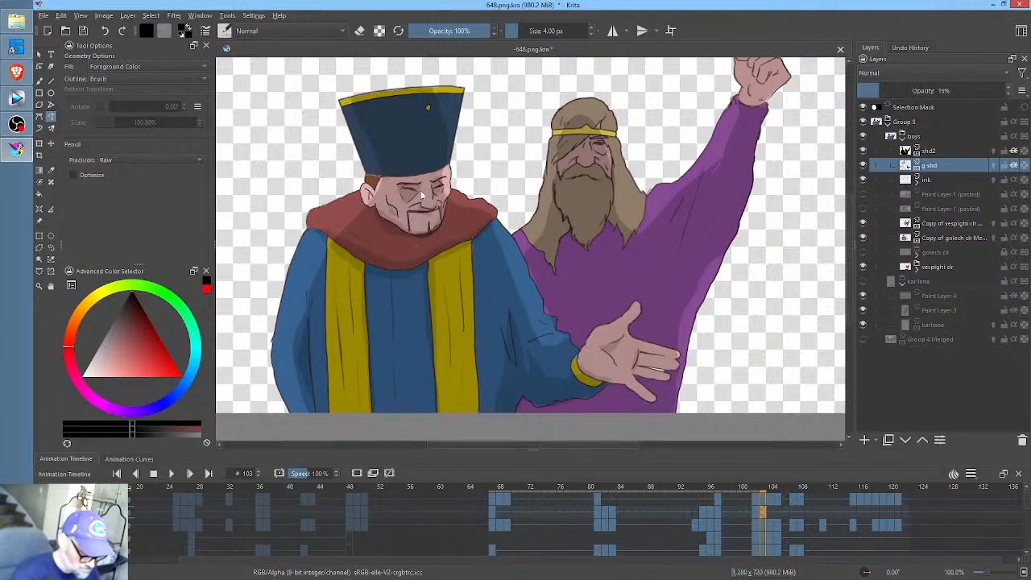
- On the g shd layer at frame 104, shade the undersides of the hatted man's two blue sleeves and their yellow cuffs
left_click(773, 510)
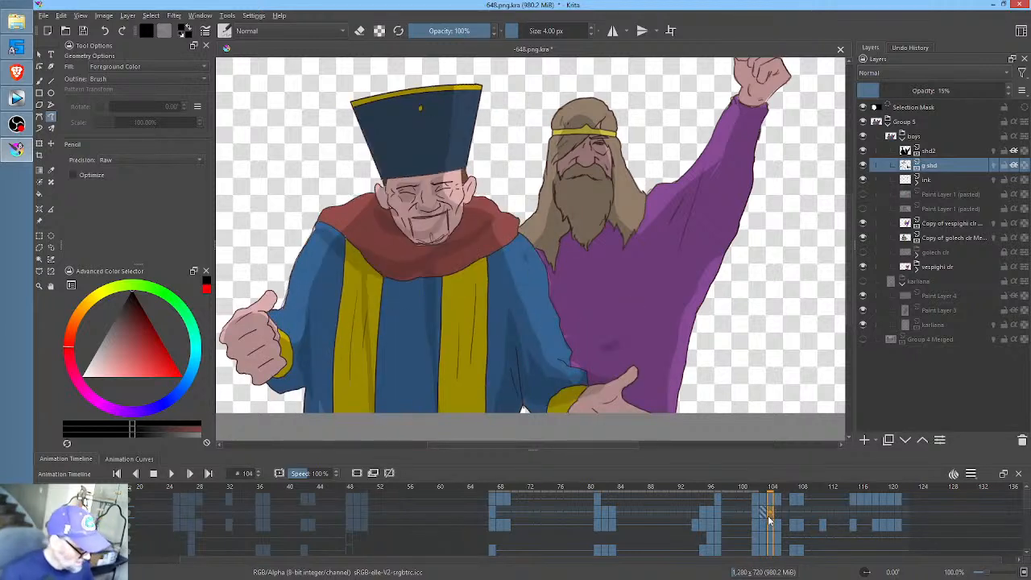
middle_click(633, 358)
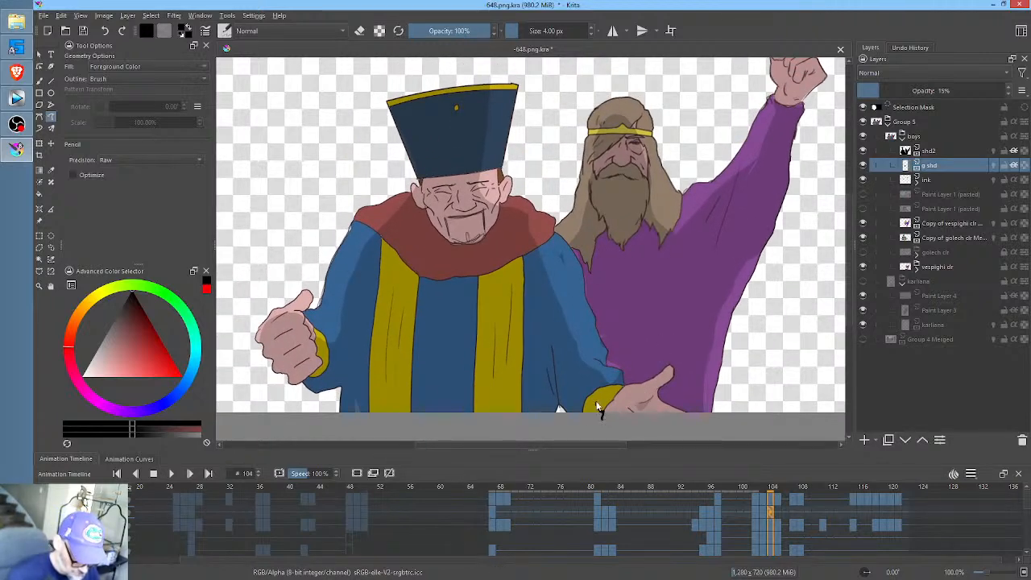
mouse_move(599, 409)
left_mouse_down()
mouse_move(550, 346)
mouse_move(543, 427)
mouse_move(562, 410)
left_mouse_up()
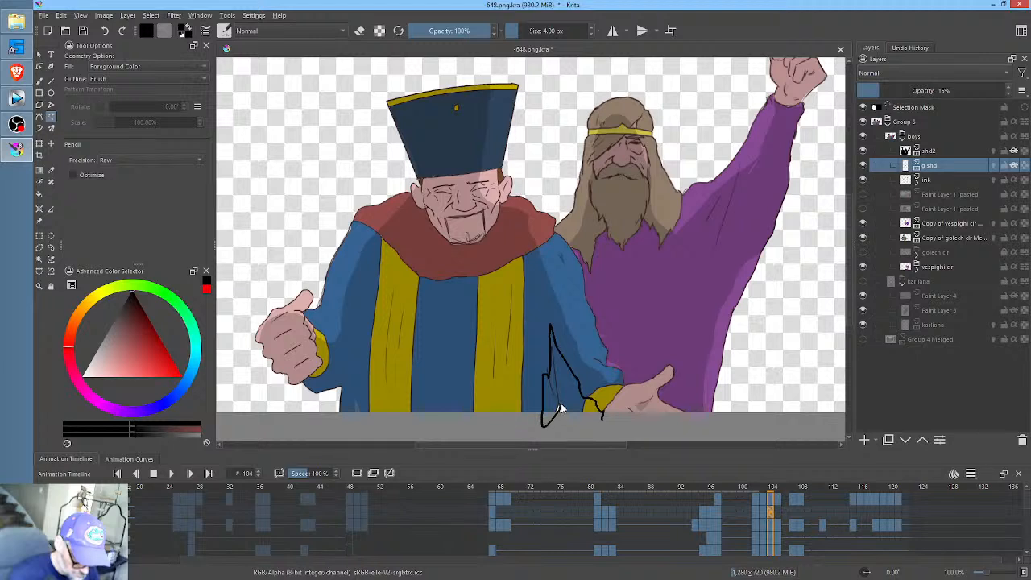
key("ctrl+z")
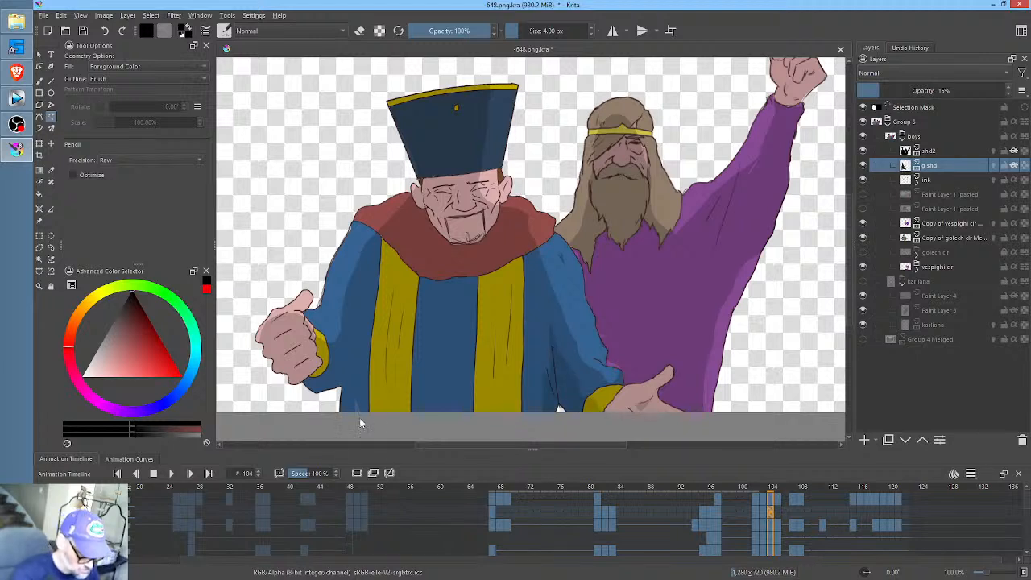
left_click_drag(359, 417, 364, 294)
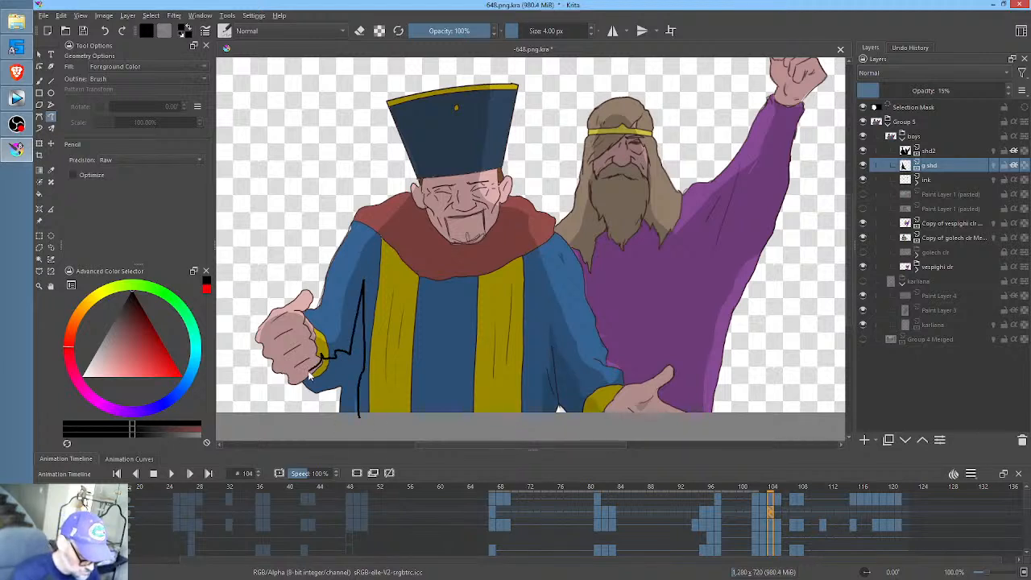
key("ctrl+z")
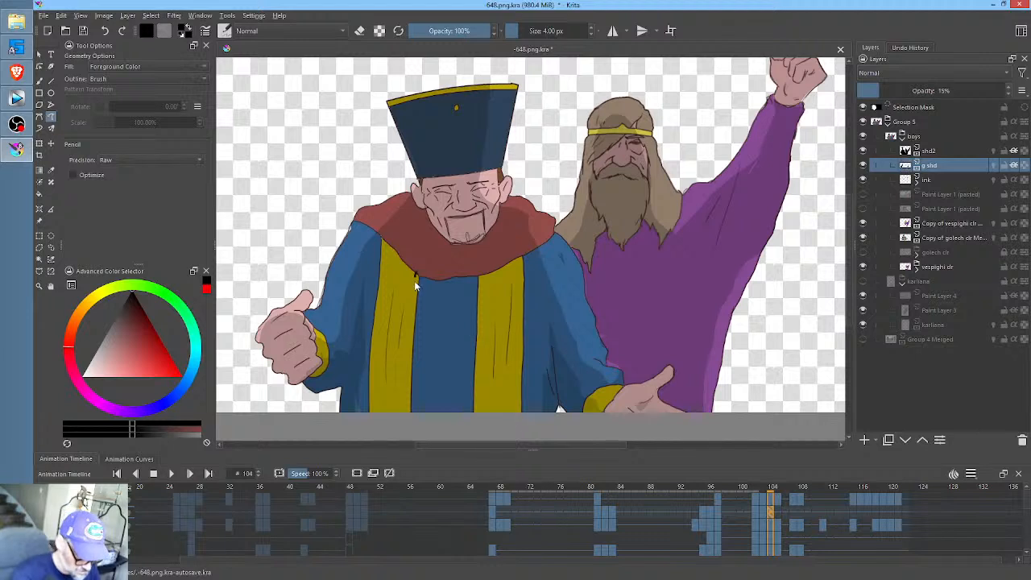
- Shade narrow strips along the inner edges of both yellow bands on the hatted man's robe at frame 104
left_click_drag(416, 274, 407, 391)
key("ctrl+z")
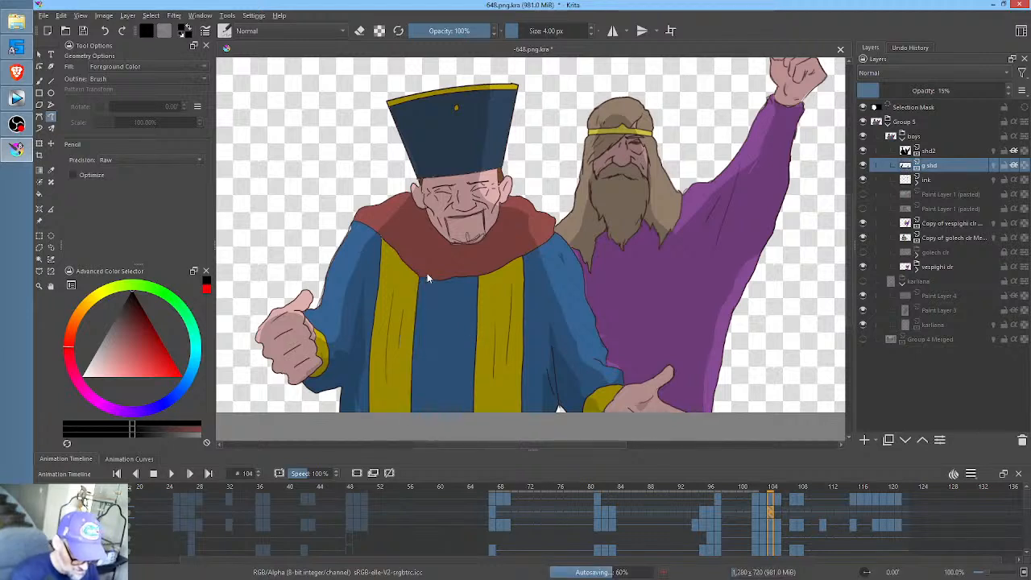
left_click_drag(476, 274, 469, 366)
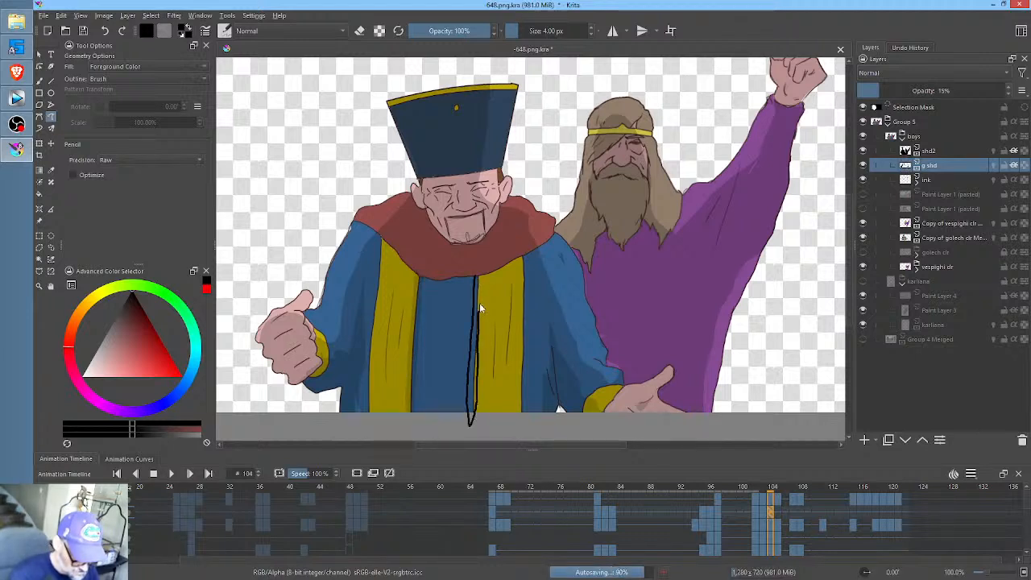
key("ctrl+z")
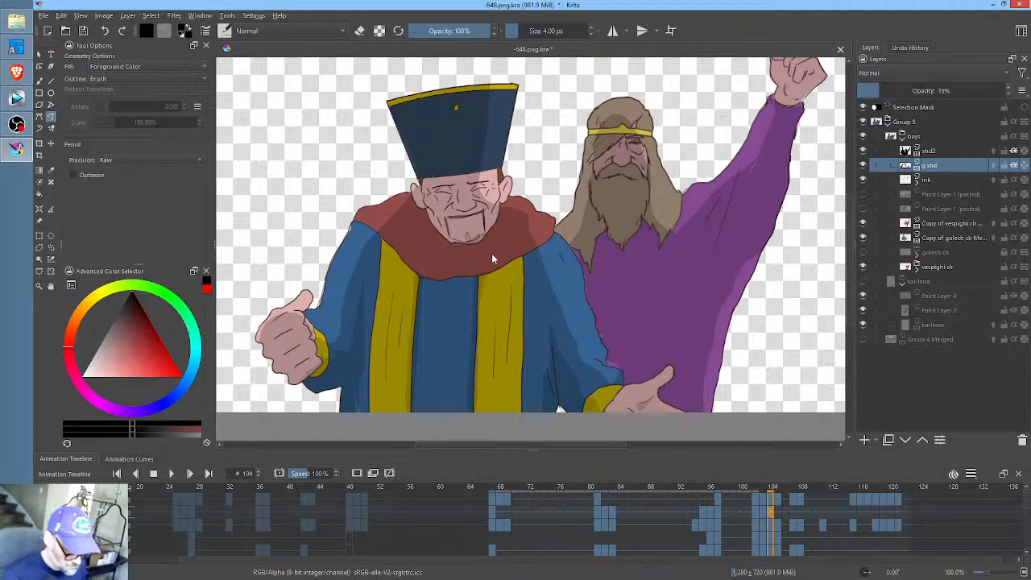
- Step back from frame 104 to frame 102 to compare the hatted man's shading
key("comma")
- Add small fold shading near the bottom of the hatted man's yellow band nearer the open side of his robe, across the keyframes from 95 to 102
key("comma")
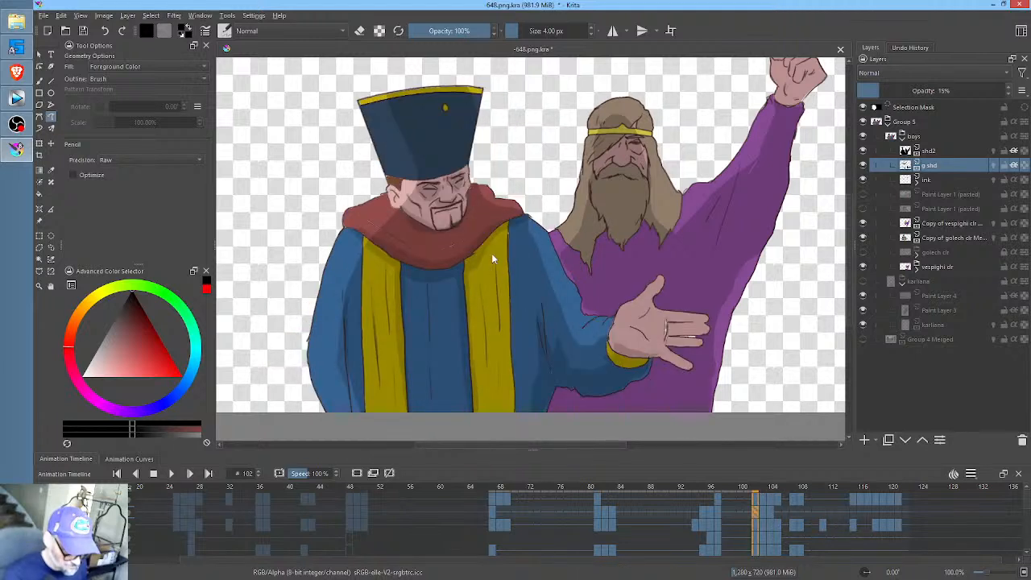
key("comma")
key("comma")
key("comma")
key("comma")
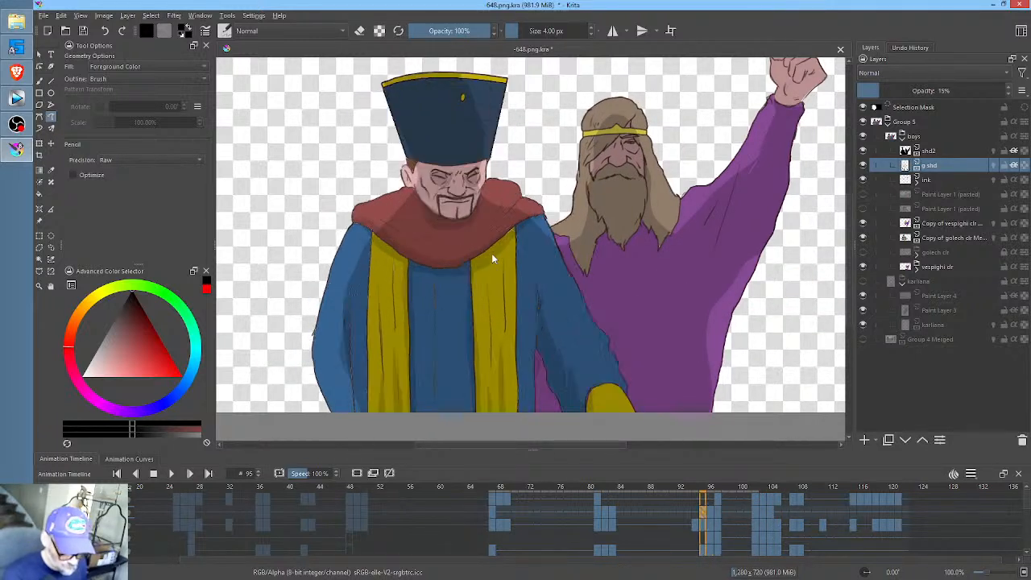
key("period")
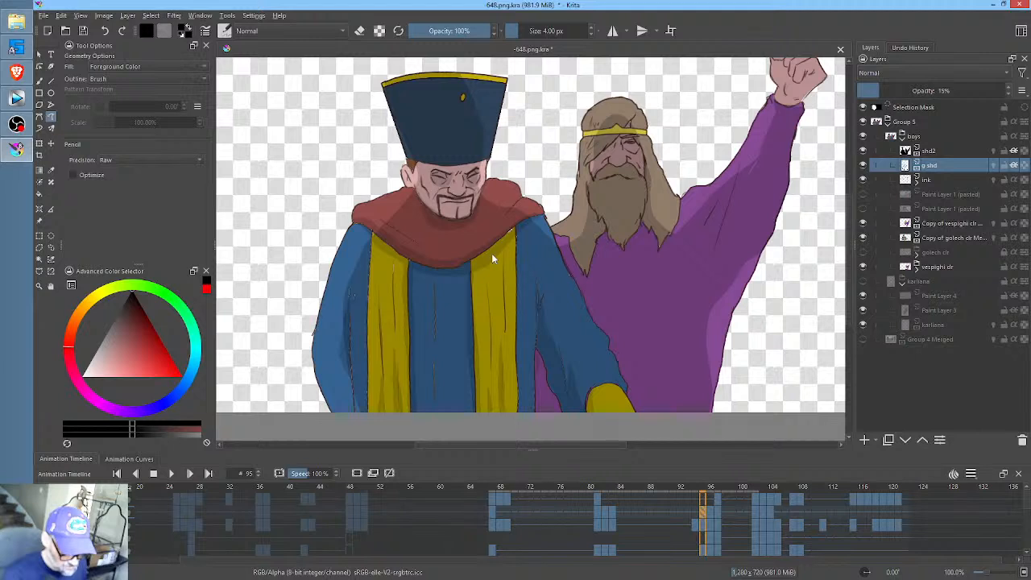
key("period")
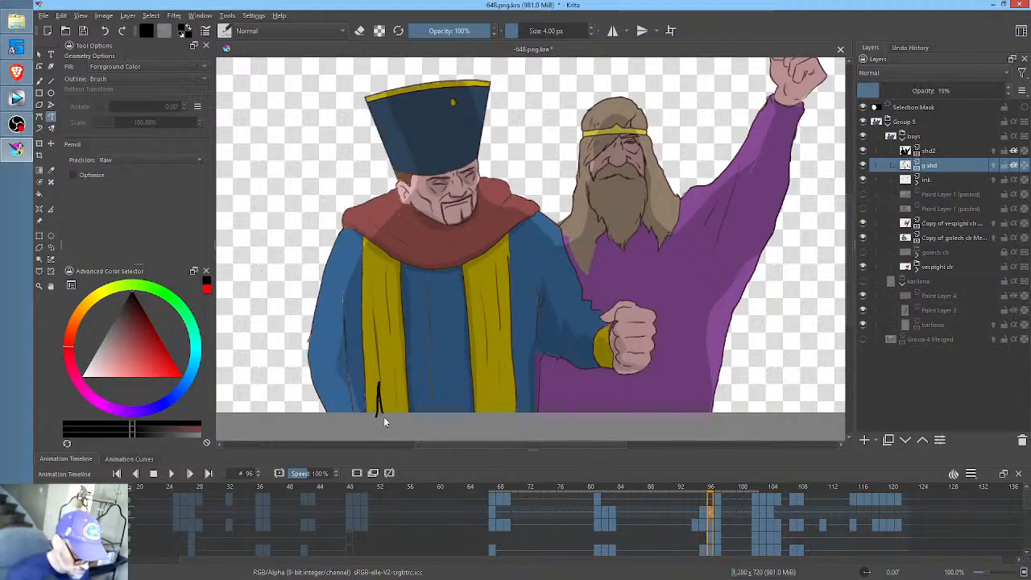
key("period")
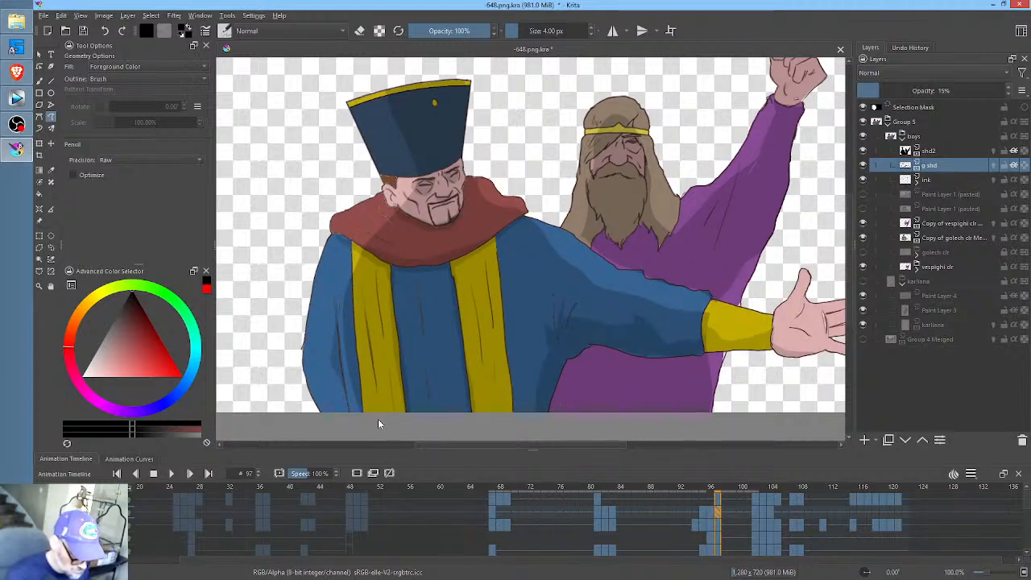
key("period")
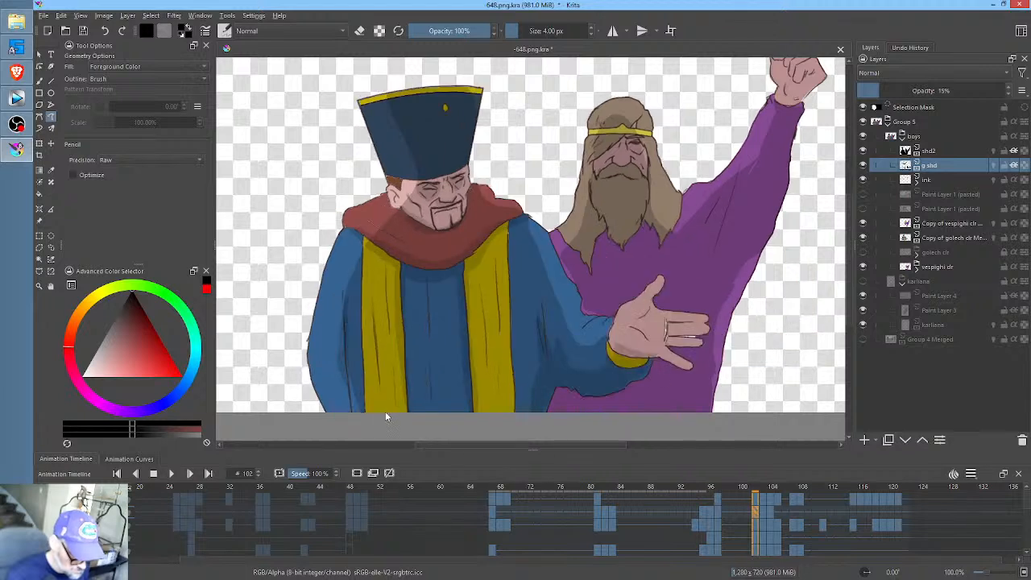
mouse_move(383, 390)
left_mouse_down()
mouse_move(392, 370)
mouse_move(401, 404)
left_mouse_up()
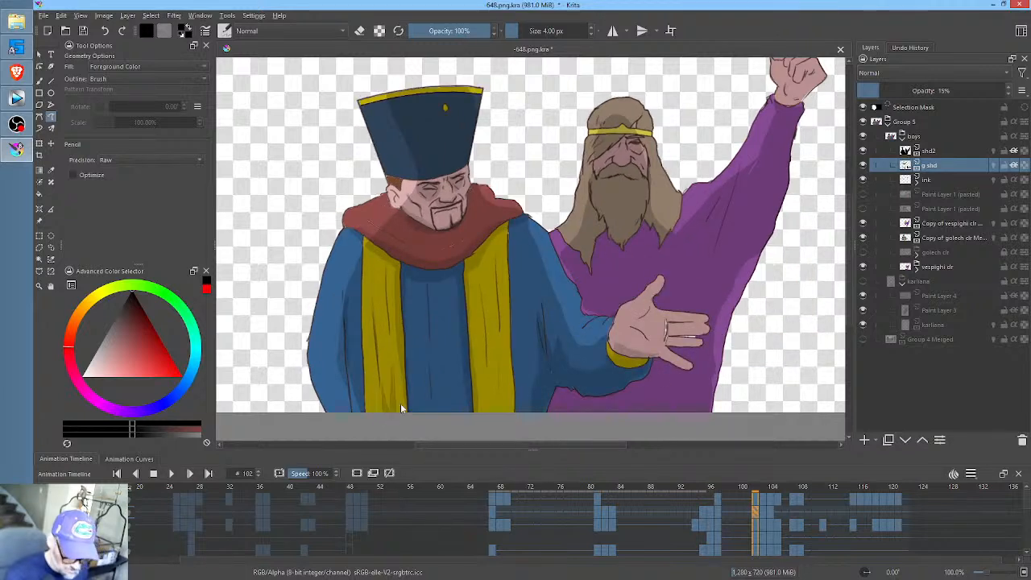
- Add matching fold shading at the bottom of the same yellow band on frames 103 and 104
key("period")
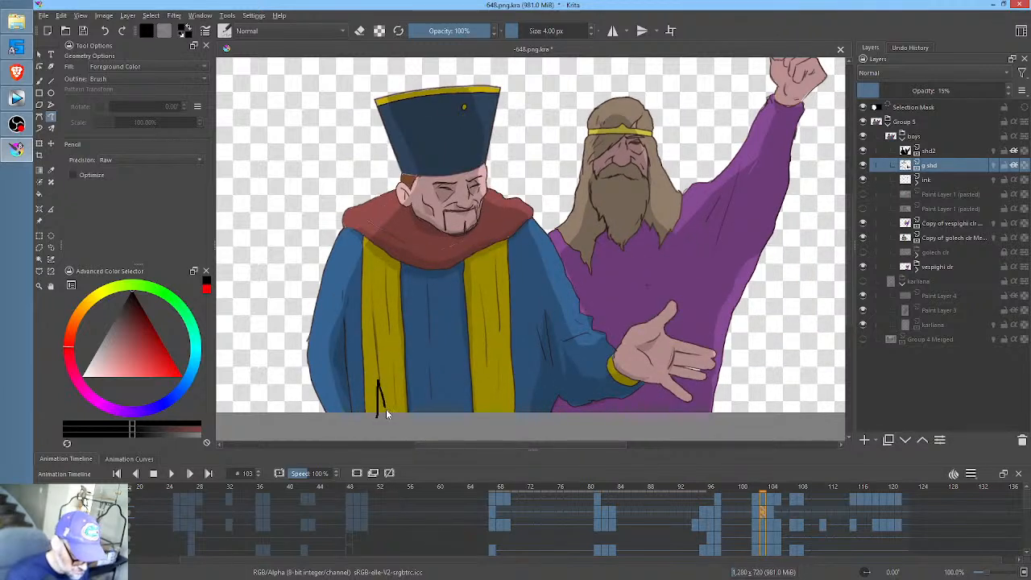
left_click_drag(396, 414, 399, 416)
key("period")
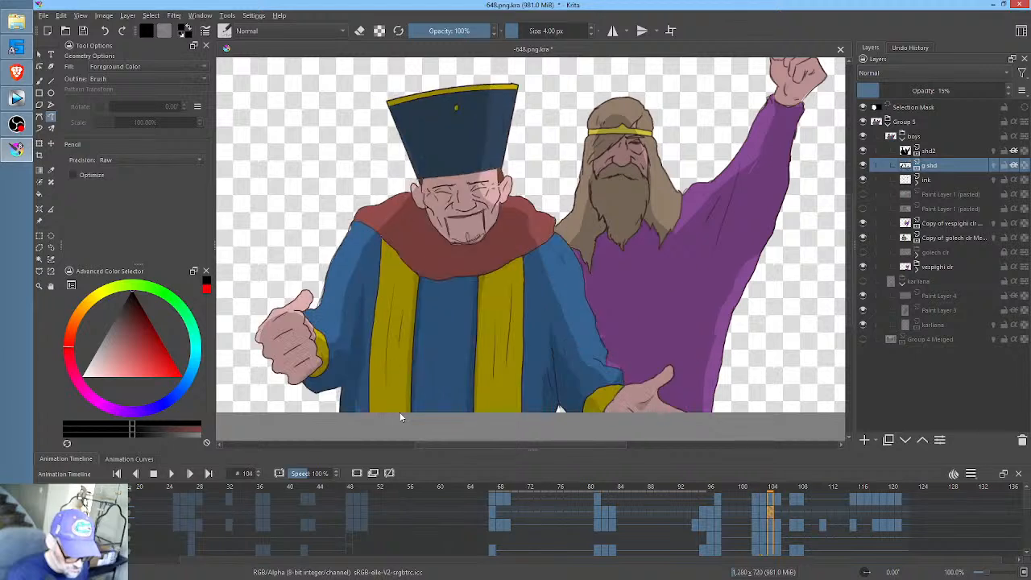
mouse_move(385, 362)
left_mouse_down()
mouse_move(397, 356)
mouse_move(398, 411)
left_mouse_up()
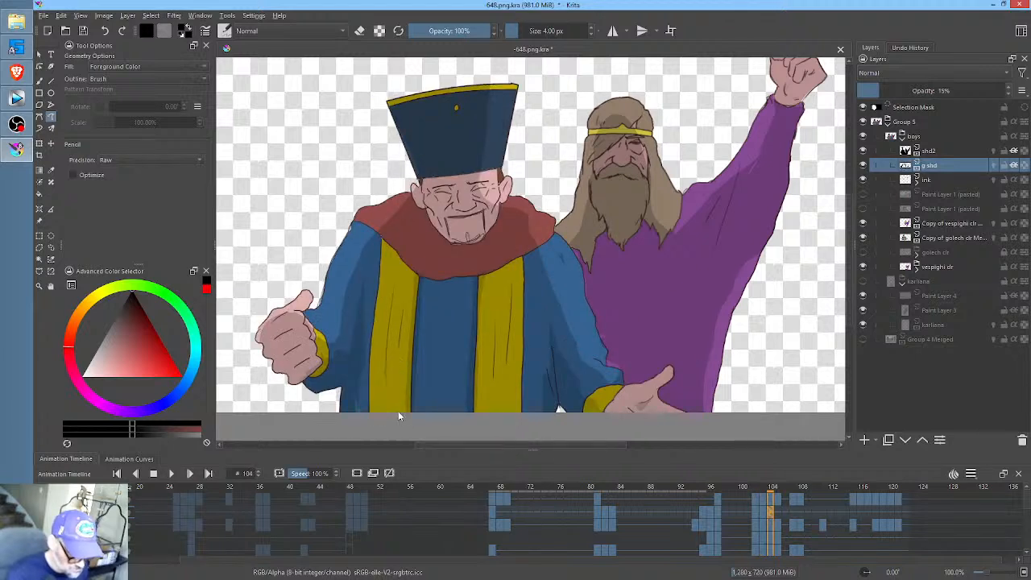
key("period")
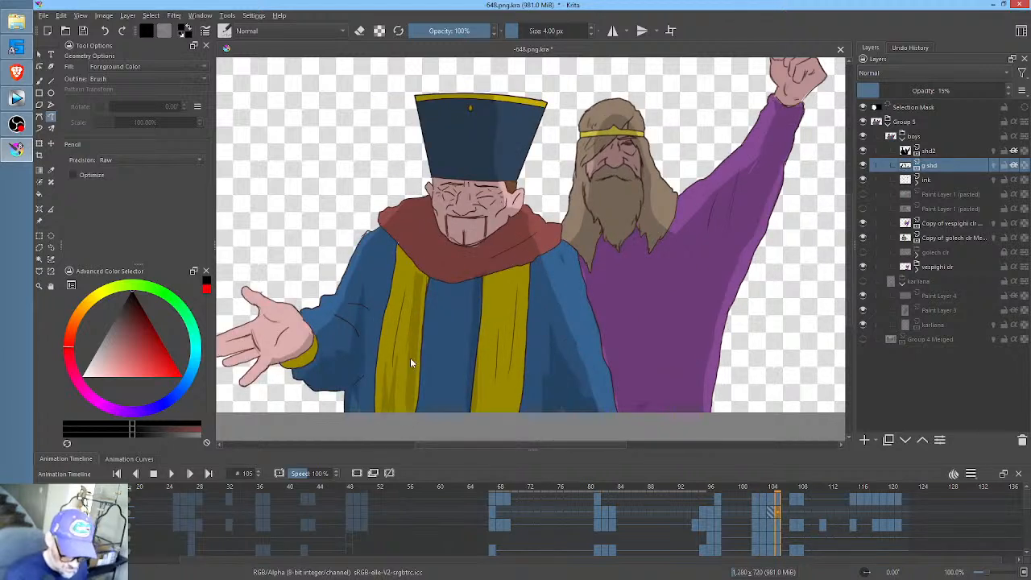
- Add small fold shading at the bottom of the hatted man's other yellow band across the keyframes from 95 to 102
key("comma")
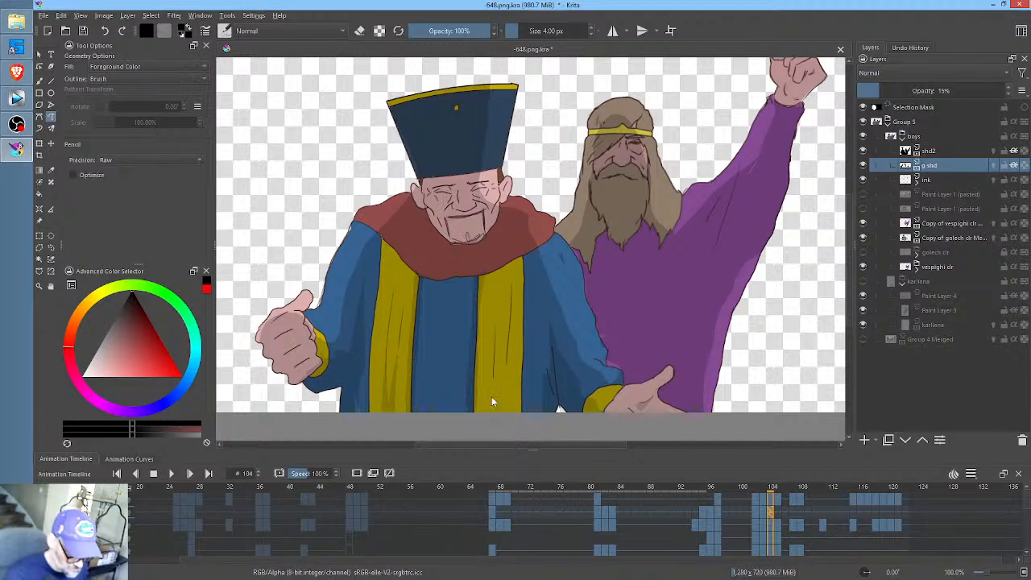
key("comma")
key("comma")
key("comma")
key("comma")
key("comma")
key("comma")
key("comma")
key("comma")
key("comma")
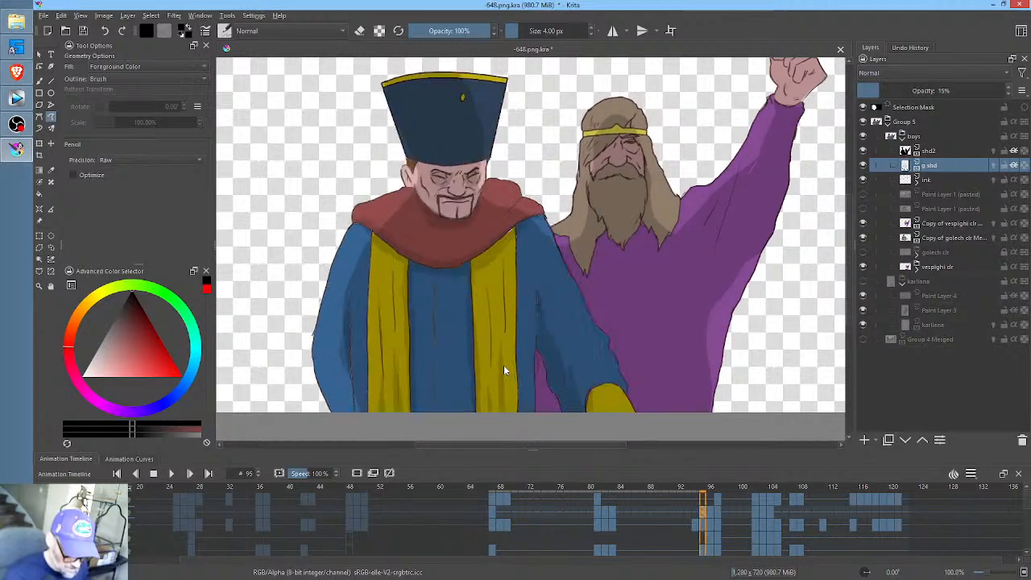
key("period")
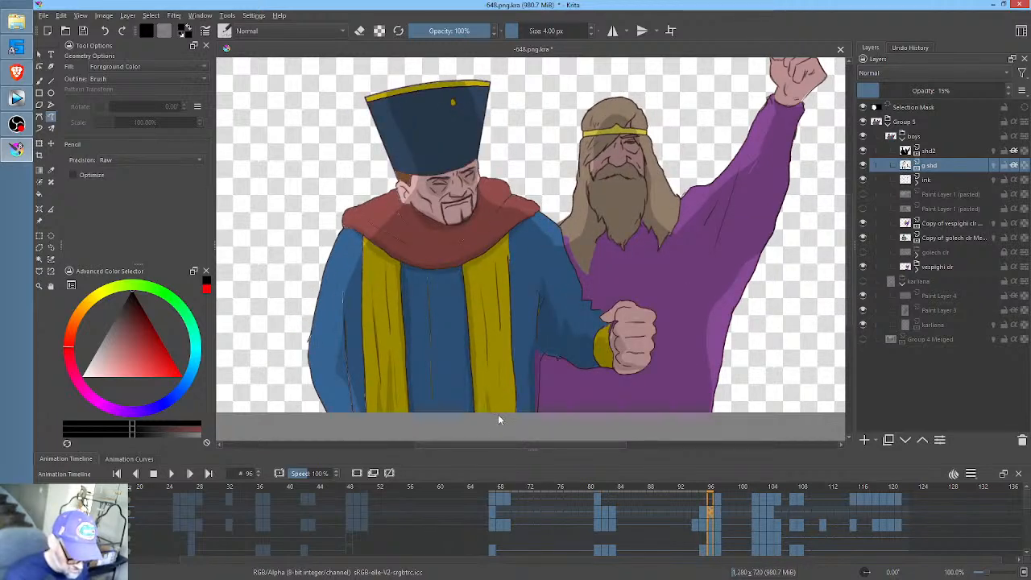
key("period")
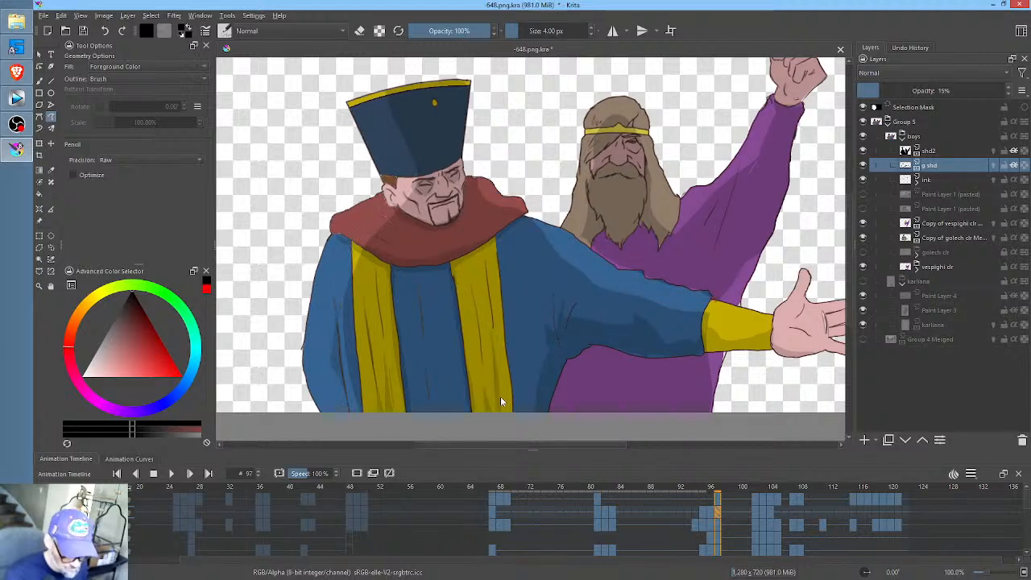
key("period")
left_click_drag(489, 401, 499, 379)
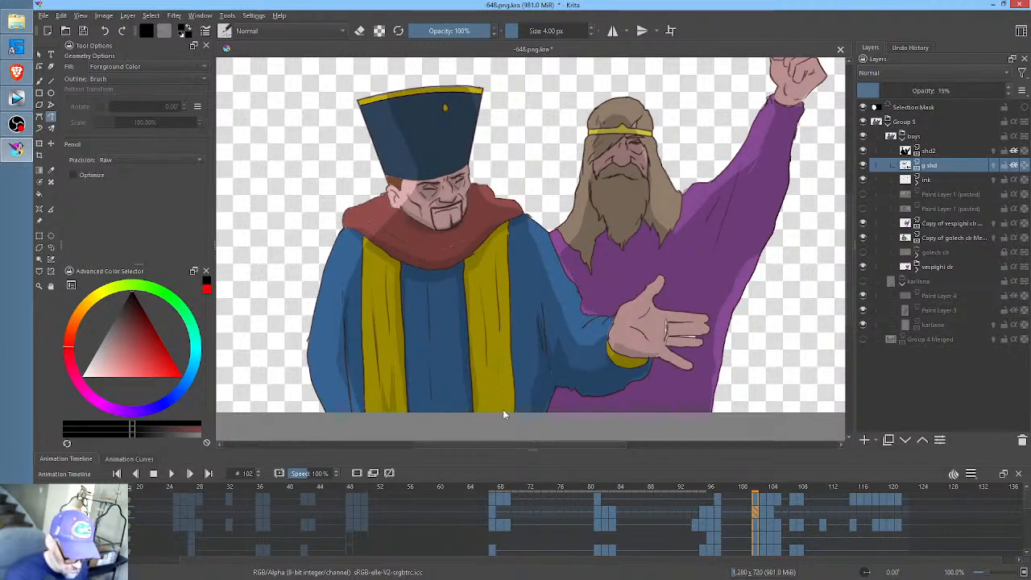
- Continue the fold shading at the bottom of the second yellow band on frames 103 and 104
key("period")
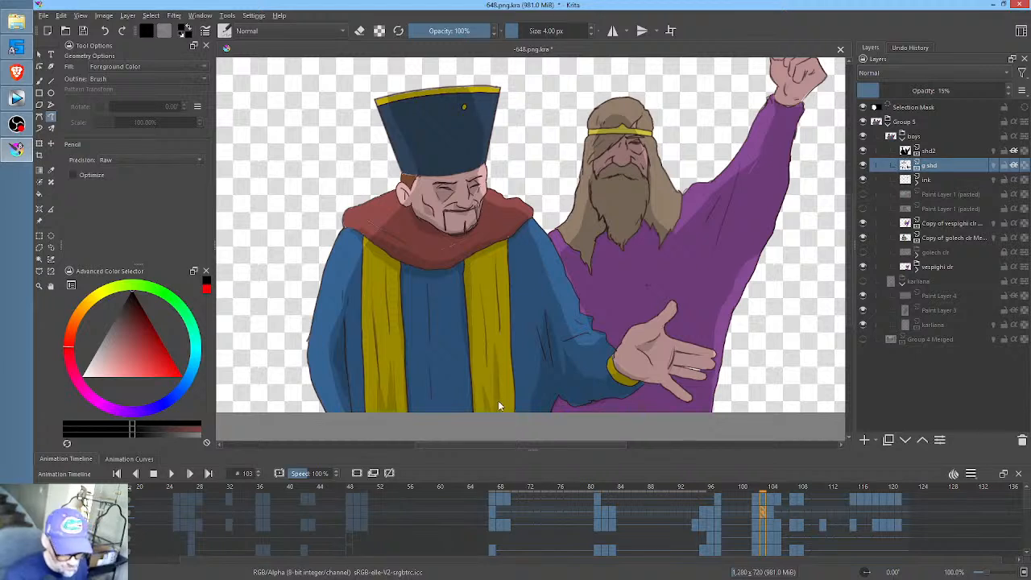
key("comma")
key("period")
key("period")
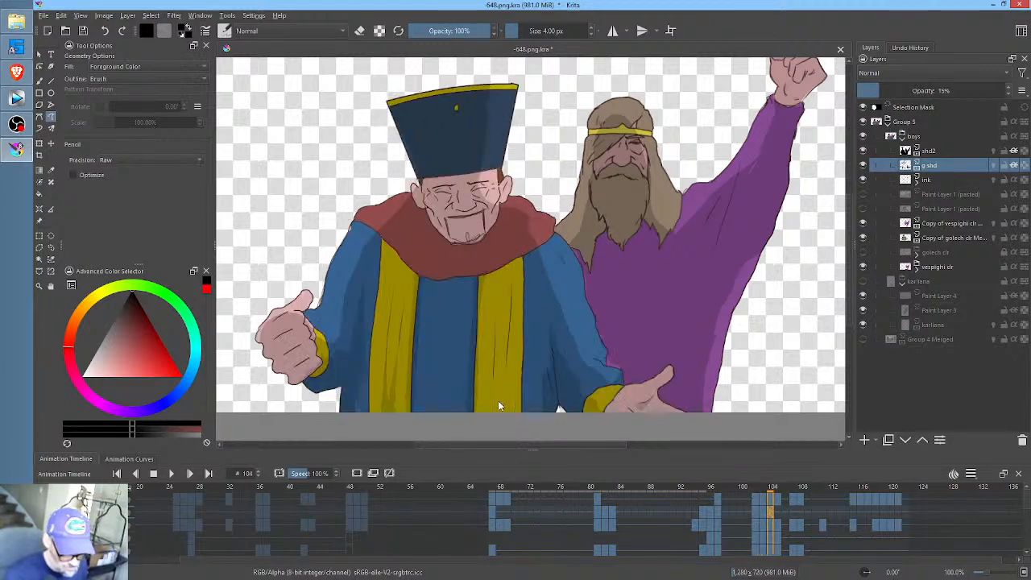
left_click_drag(486, 415, 502, 343)
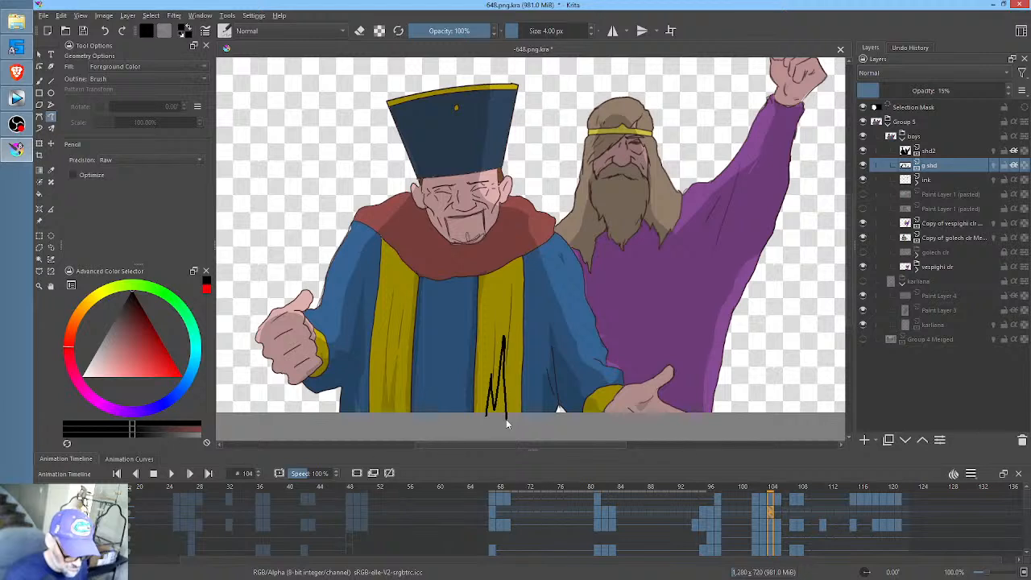
key("ctrl+z")
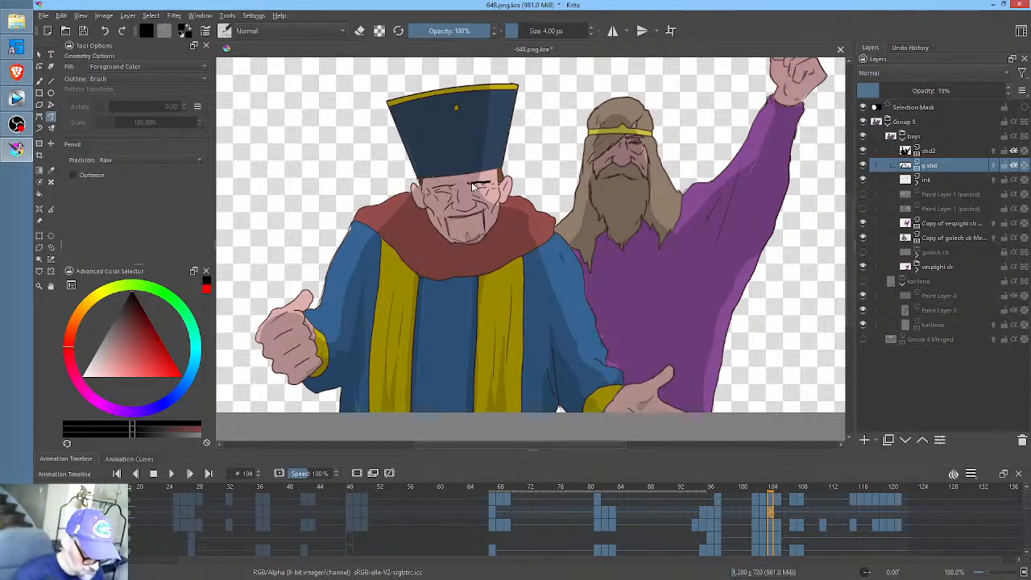
- Shade the hatted man's face and chin at frame 104, plus the red collar beneath his chin and along its lower edge
mouse_move(478, 203)
left_mouse_down()
mouse_move(438, 188)
mouse_move(445, 212)
mouse_move(456, 204)
mouse_move(484, 208)
left_mouse_up()
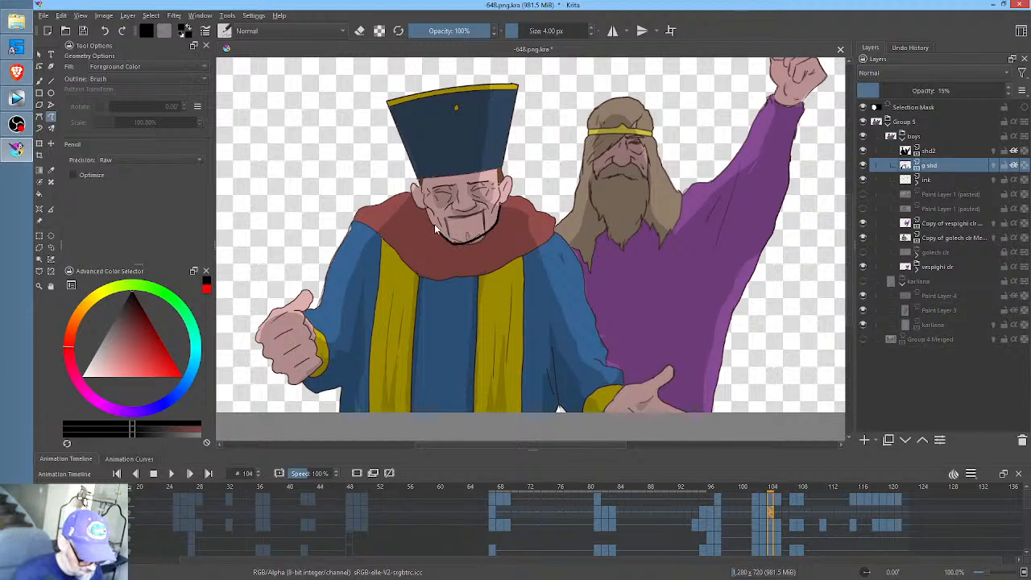
mouse_move(475, 253)
left_mouse_down()
mouse_move(500, 237)
mouse_move(503, 203)
left_mouse_up()
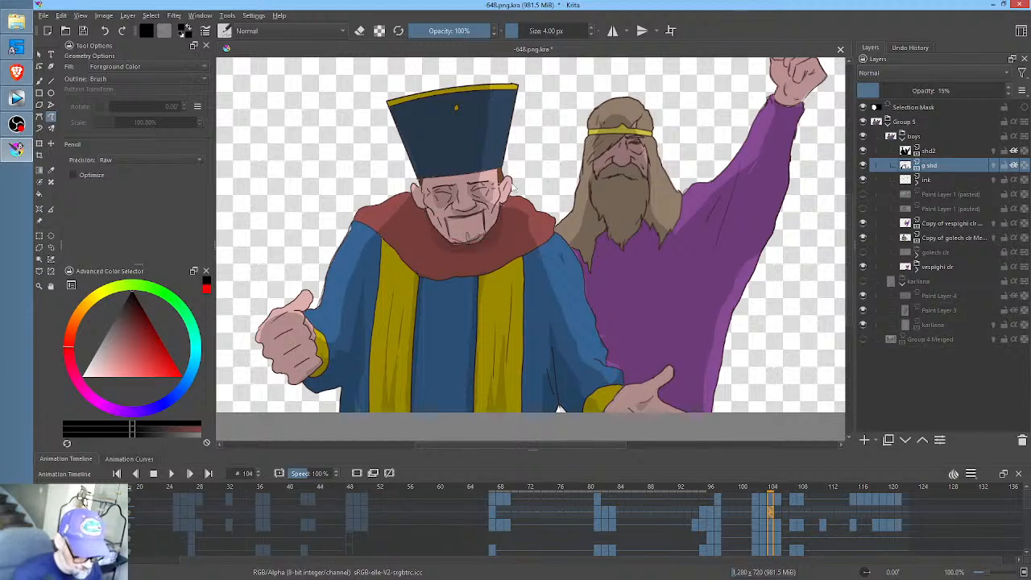
mouse_move(525, 248)
left_mouse_down()
mouse_move(472, 267)
mouse_move(393, 249)
mouse_move(357, 222)
left_mouse_up()
mouse_move(415, 286)
left_mouse_down()
mouse_move(459, 295)
mouse_move(511, 281)
mouse_move(558, 228)
left_mouse_up()
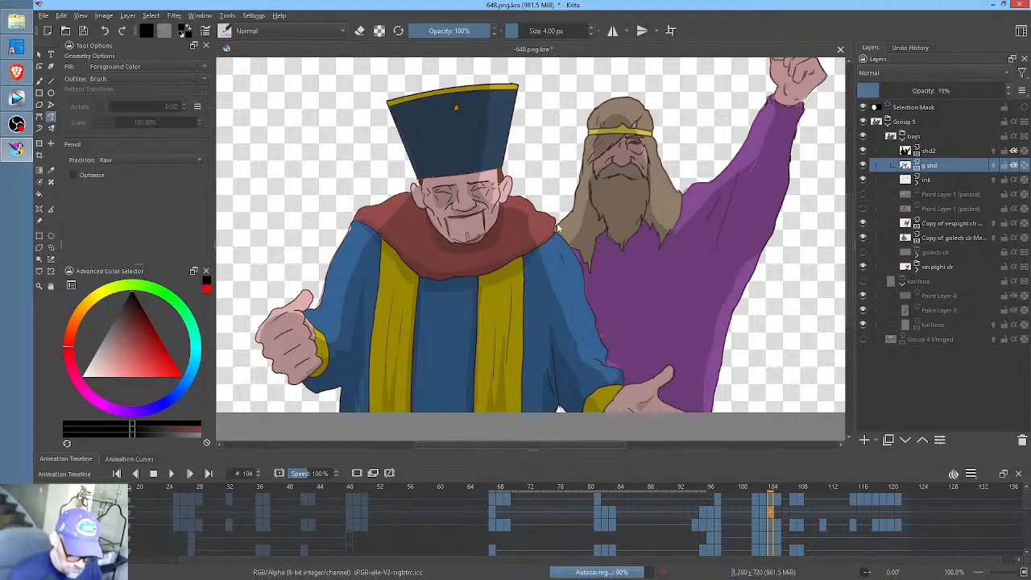
- Duplicate the g shd keyframe from frame 104 onto frame 105
left_click(778, 510)
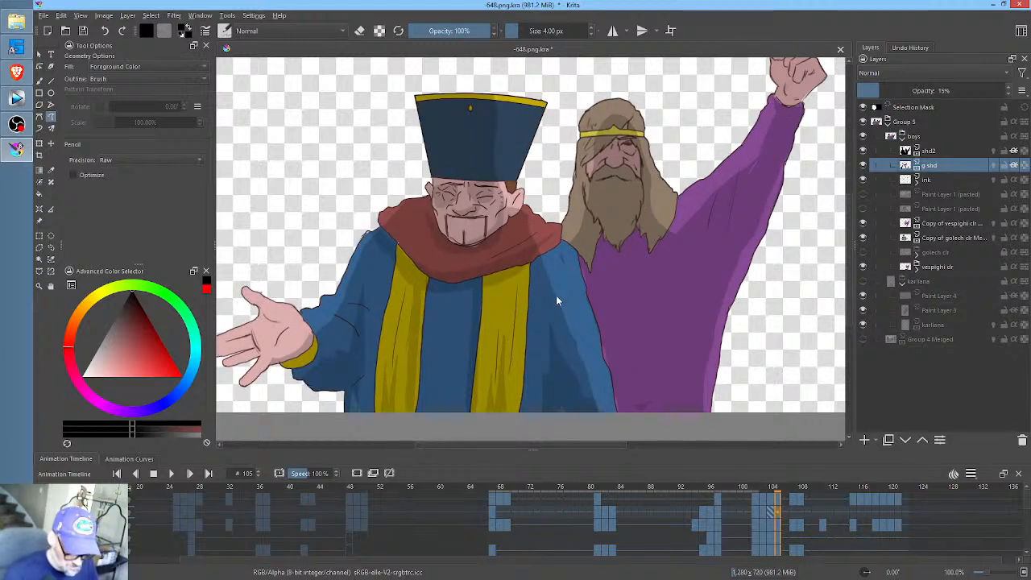
left_click(764, 512)
left_click(771, 509)
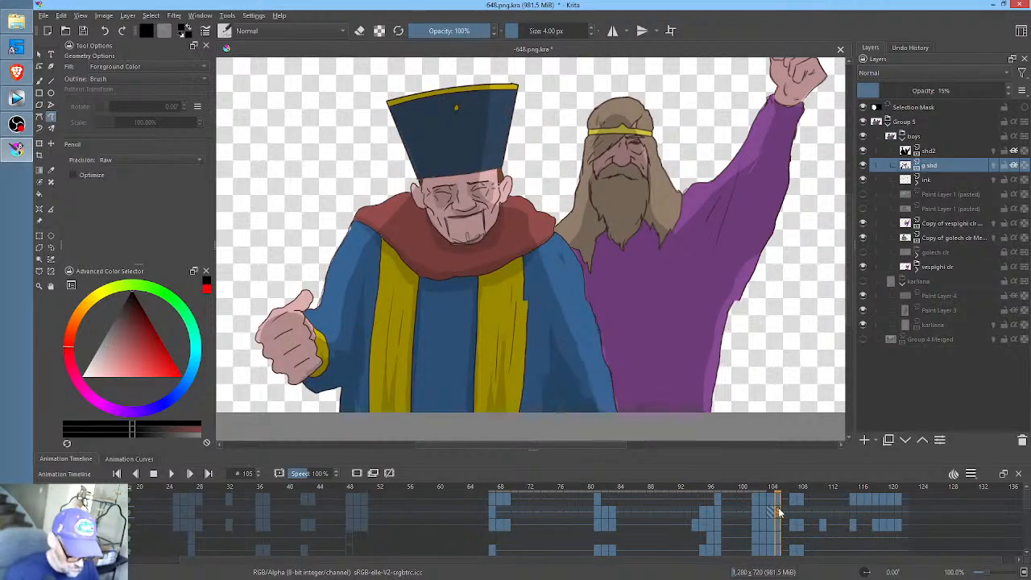
left_click(777, 511)
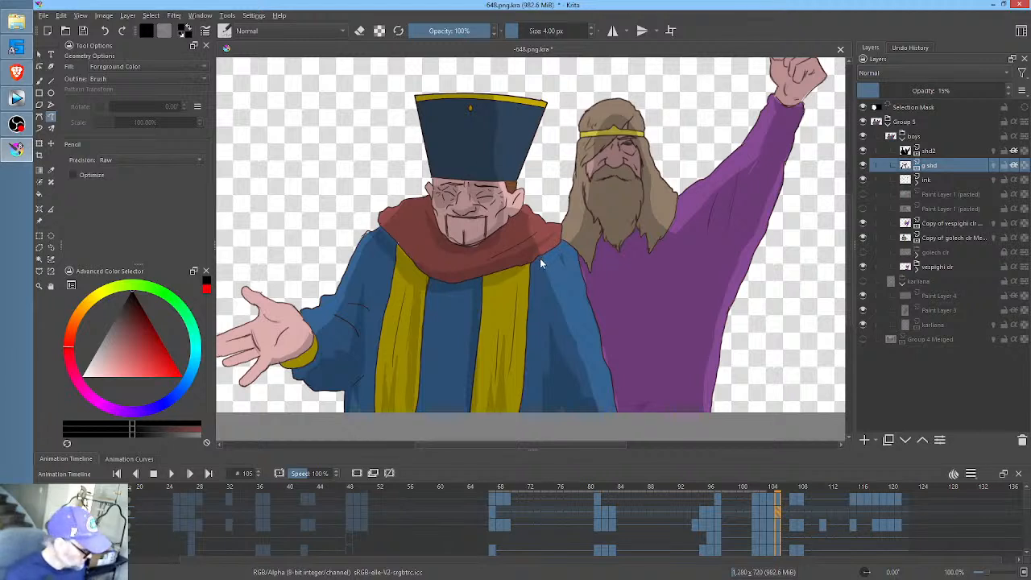
- Erase the copied shading from the hatted man's head, collar and yellow band at frame 105
key("e")
mouse_move(533, 75)
left_mouse_down()
mouse_move(449, 71)
mouse_move(349, 145)
mouse_move(370, 279)
mouse_move(514, 305)
left_mouse_up()
mouse_move(552, 250)
left_mouse_down()
mouse_move(572, 217)
mouse_move(562, 130)
left_mouse_up()
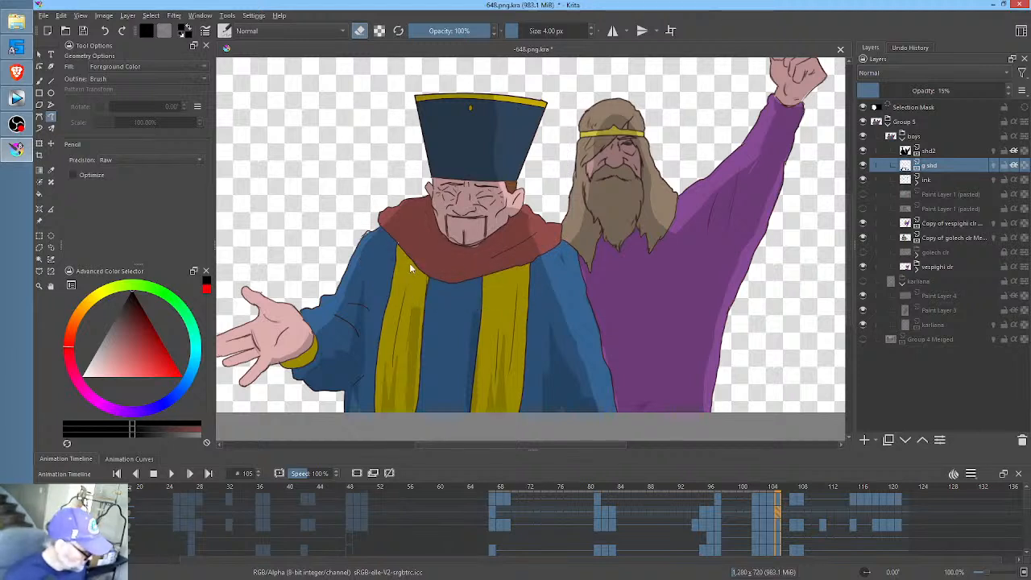
mouse_move(412, 312)
left_mouse_down()
mouse_move(424, 273)
mouse_move(417, 404)
mouse_move(426, 309)
left_mouse_up()
left_click_drag(410, 367, 425, 349)
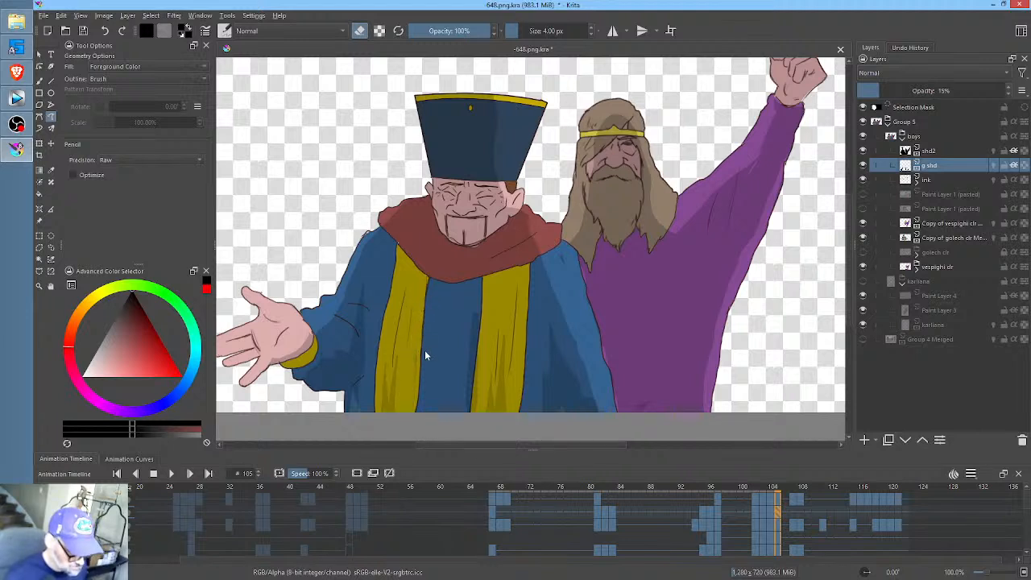
left_click_drag(426, 281, 409, 420)
key("e")
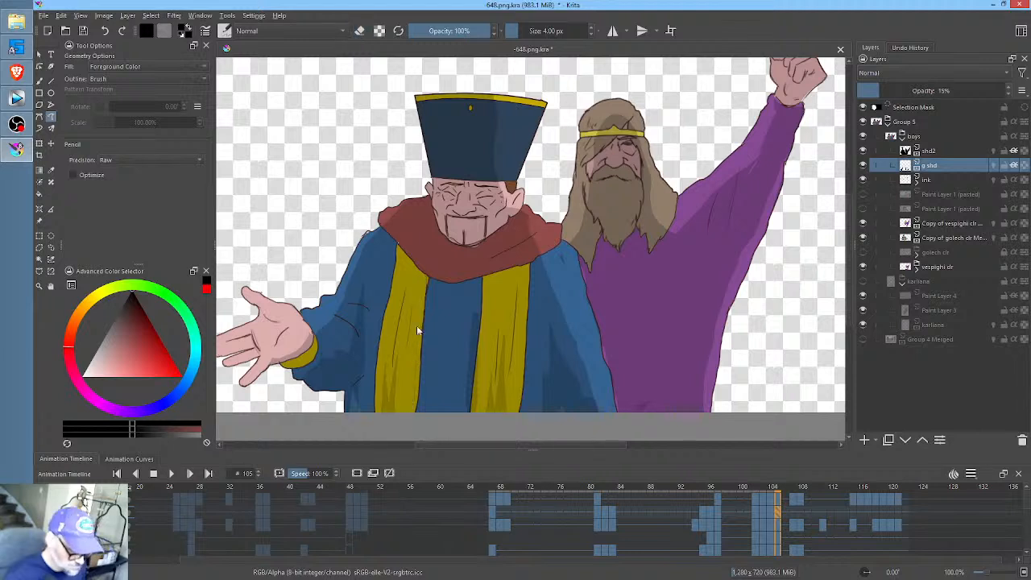
- Shade the inner edges of the hatted man's yellow bands and the robe just below his collar at frame 105
mouse_move(428, 281)
left_mouse_down()
mouse_move(411, 421)
mouse_move(429, 277)
left_mouse_up()
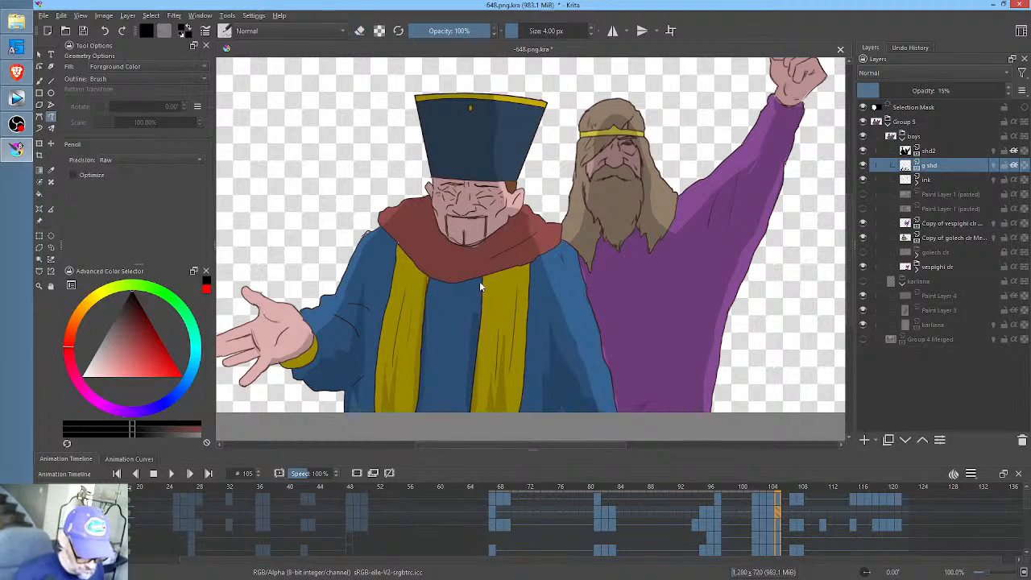
mouse_move(475, 311)
left_mouse_down()
mouse_move(483, 334)
mouse_move(478, 282)
left_mouse_up()
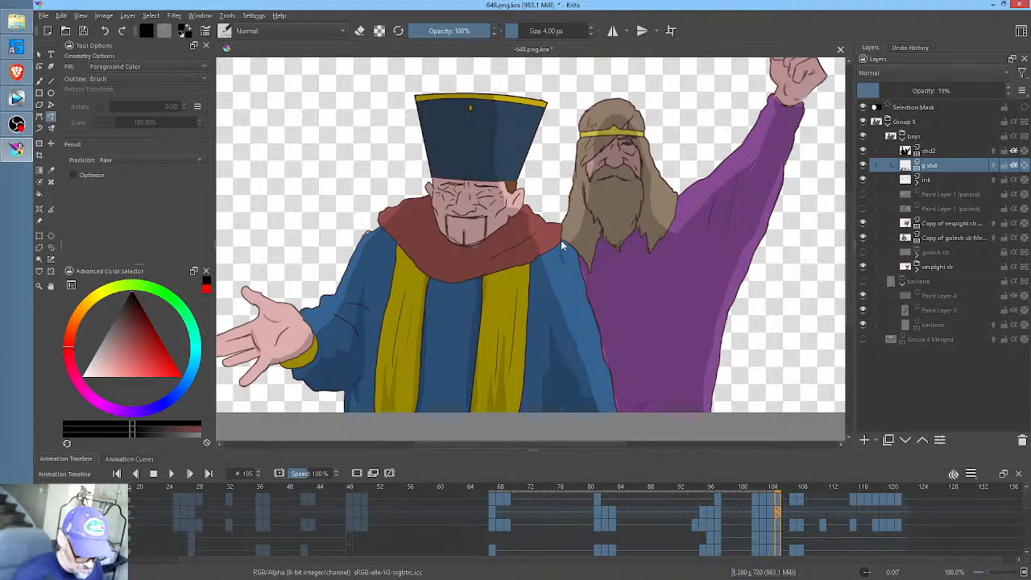
mouse_move(562, 246)
left_mouse_down()
mouse_move(470, 276)
mouse_move(421, 266)
mouse_move(467, 298)
left_mouse_up()
left_click_drag(540, 272, 564, 243)
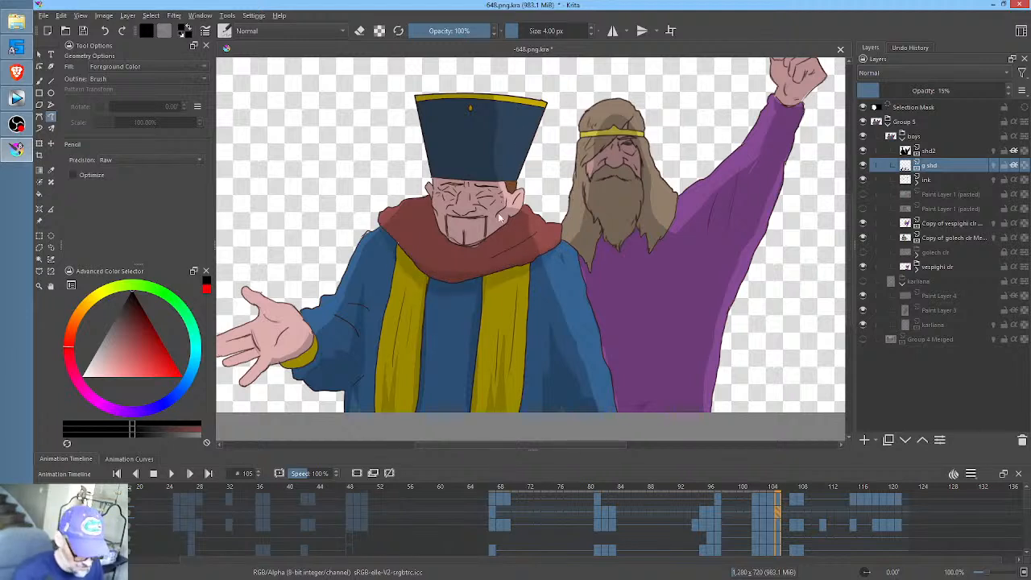
- Shade the collar beneath the hatted man's chin and rework his facial shading at frame 105, finishing on frame 107
mouse_move(485, 243)
left_mouse_down()
mouse_move(454, 239)
mouse_move(436, 221)
mouse_move(443, 252)
mouse_move(481, 255)
mouse_move(508, 236)
left_mouse_up()
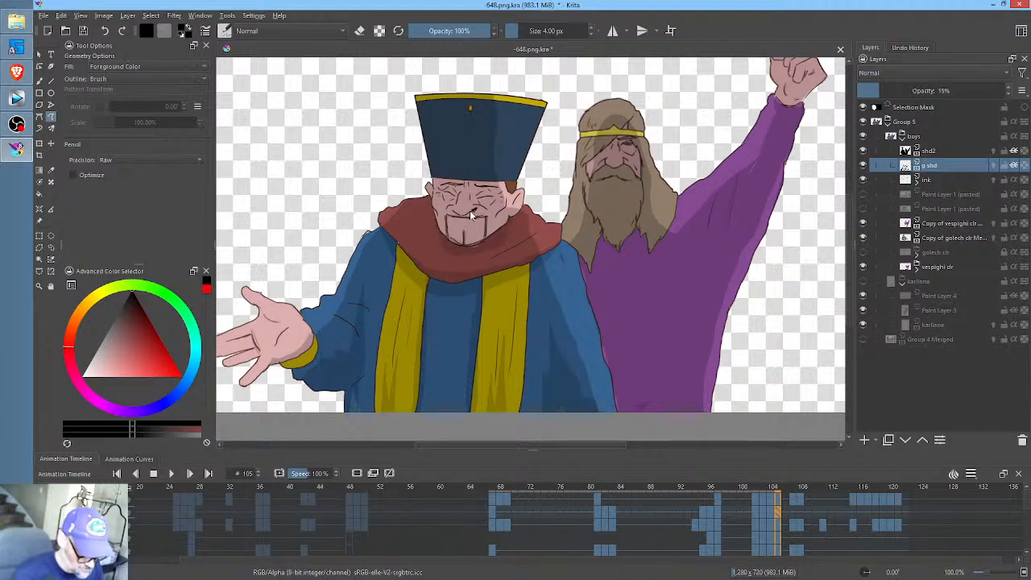
key("ctrl+z")
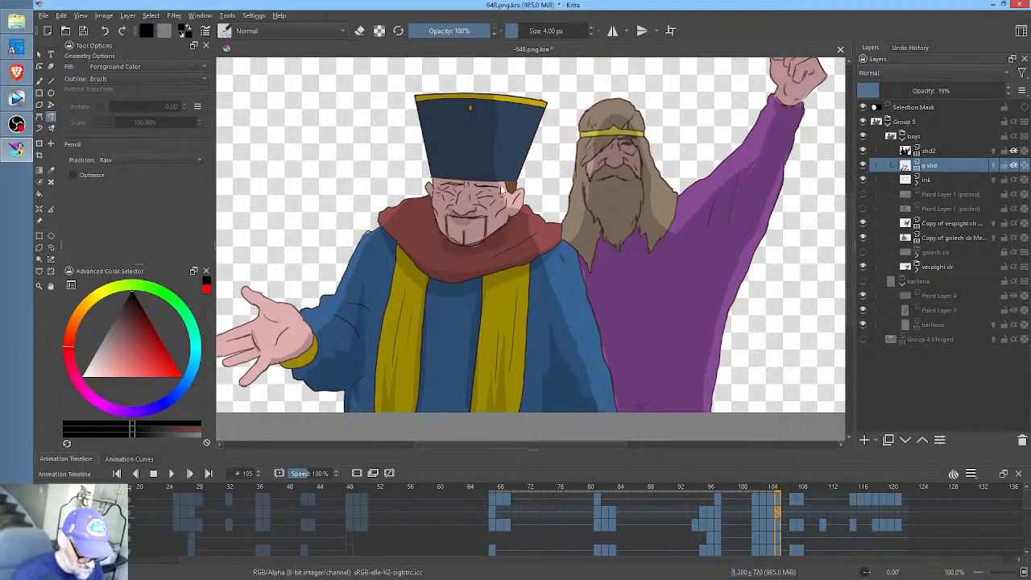
key("ctrl+z")
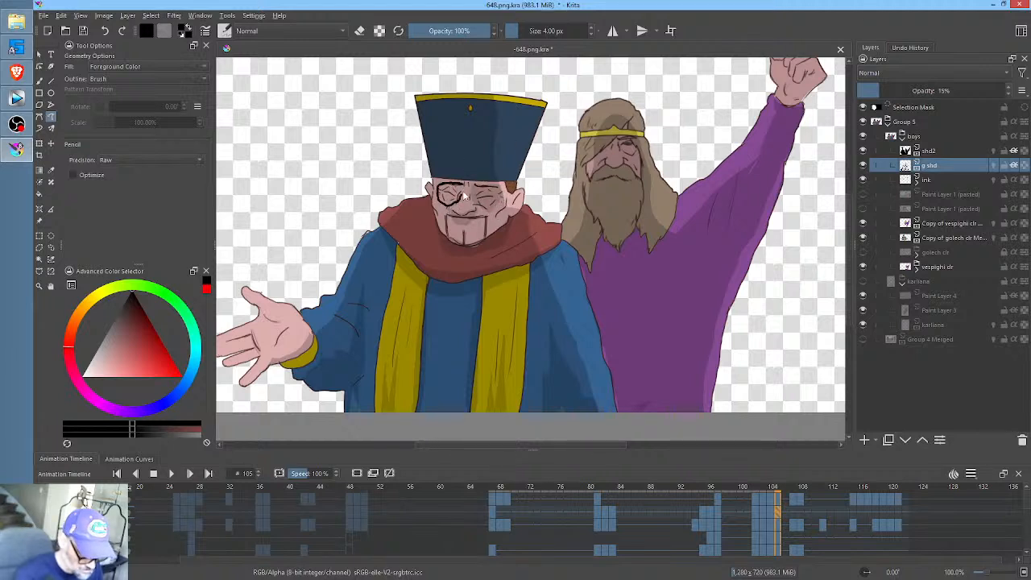
left_click(795, 513)
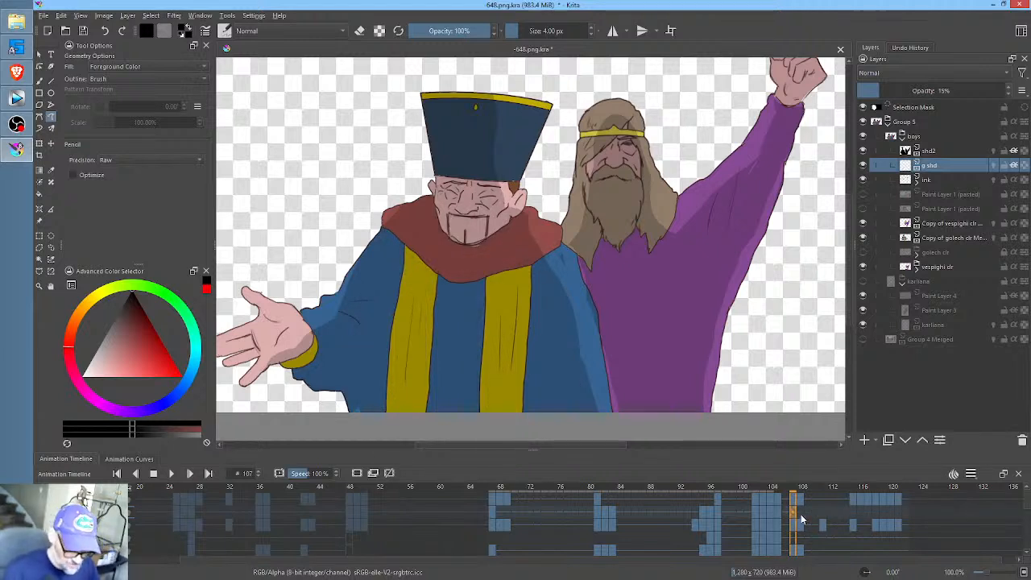
- Shade the hatted man's lower robe folds, the inner edges of his yellow bands and his outstretched sleeve at frame 107
left_click(803, 519)
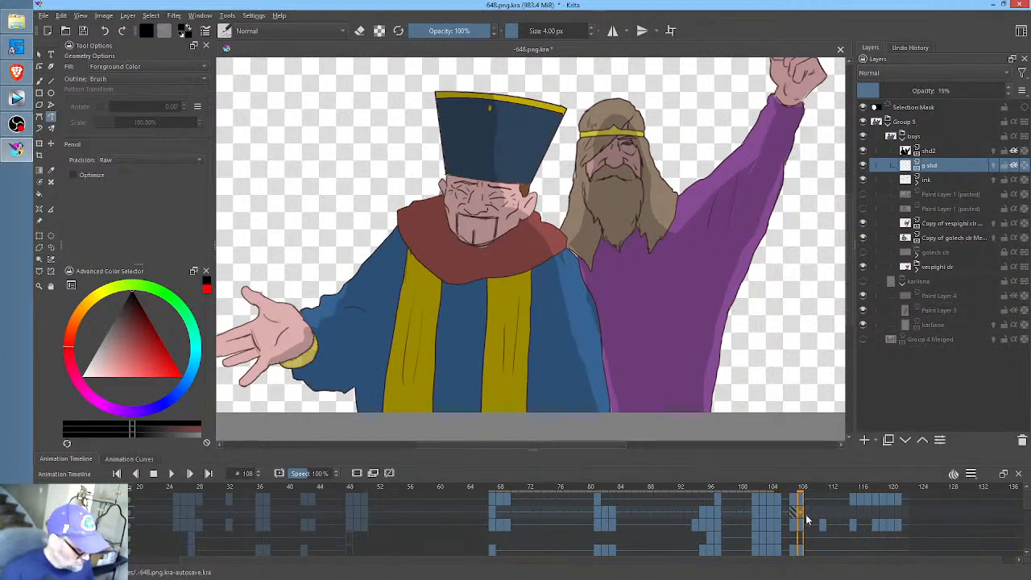
left_click_drag(822, 490, 792, 487)
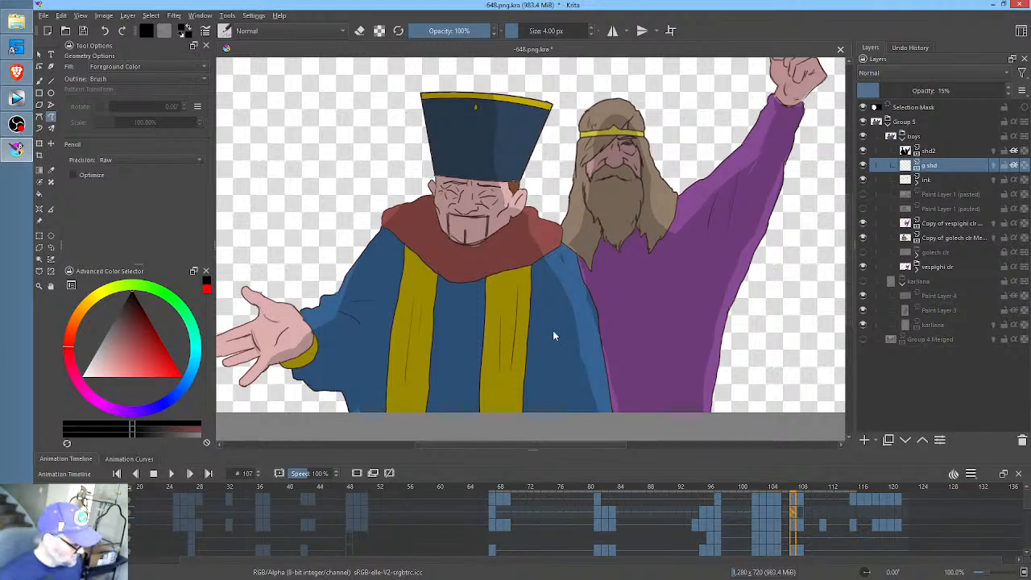
key("b")
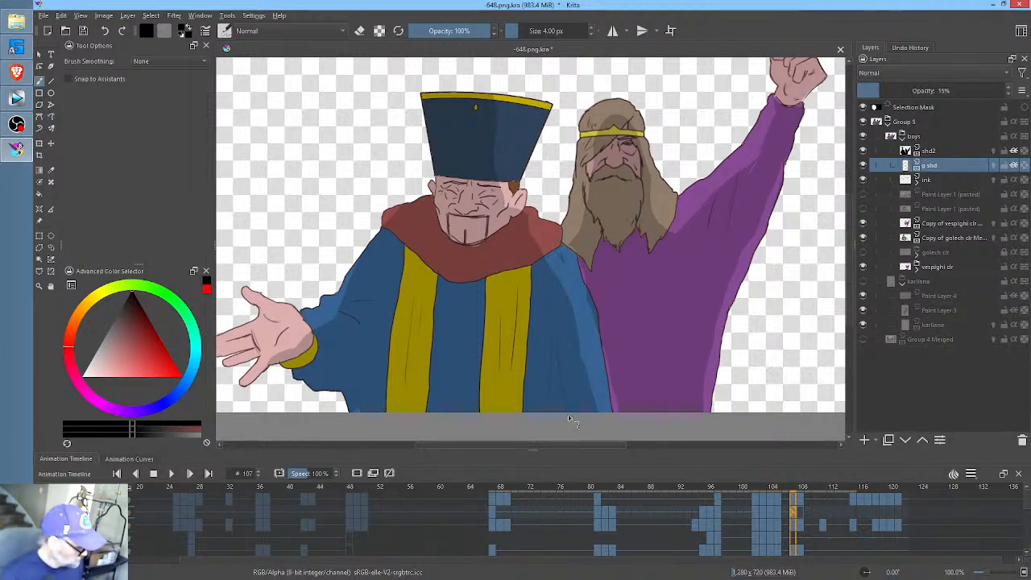
key("p")
mouse_move(574, 415)
left_mouse_down()
mouse_move(554, 319)
mouse_move(541, 415)
left_mouse_up()
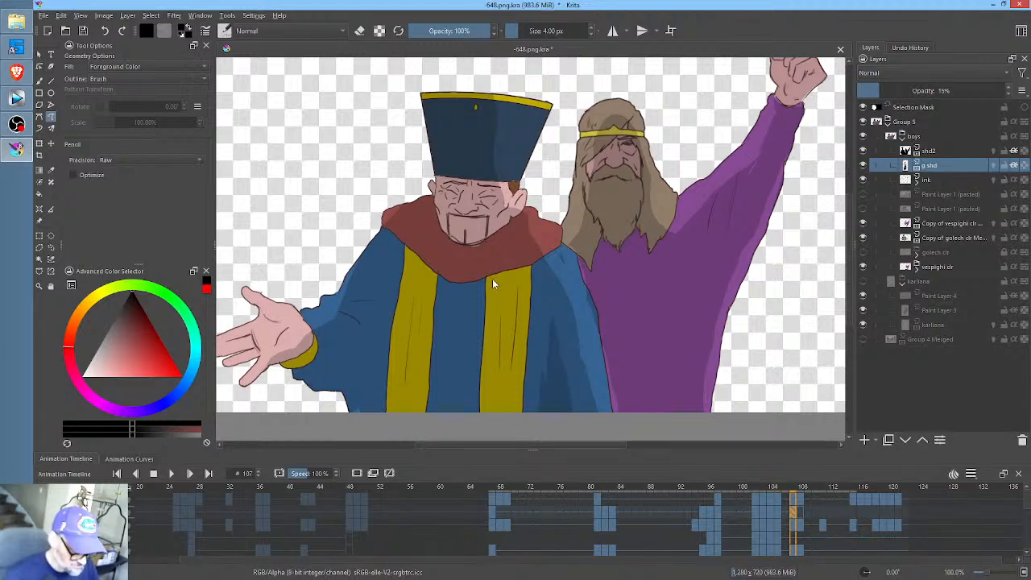
mouse_move(481, 278)
left_mouse_down()
mouse_move(477, 423)
mouse_move(489, 277)
mouse_move(435, 276)
mouse_move(428, 418)
mouse_move(435, 276)
left_mouse_up()
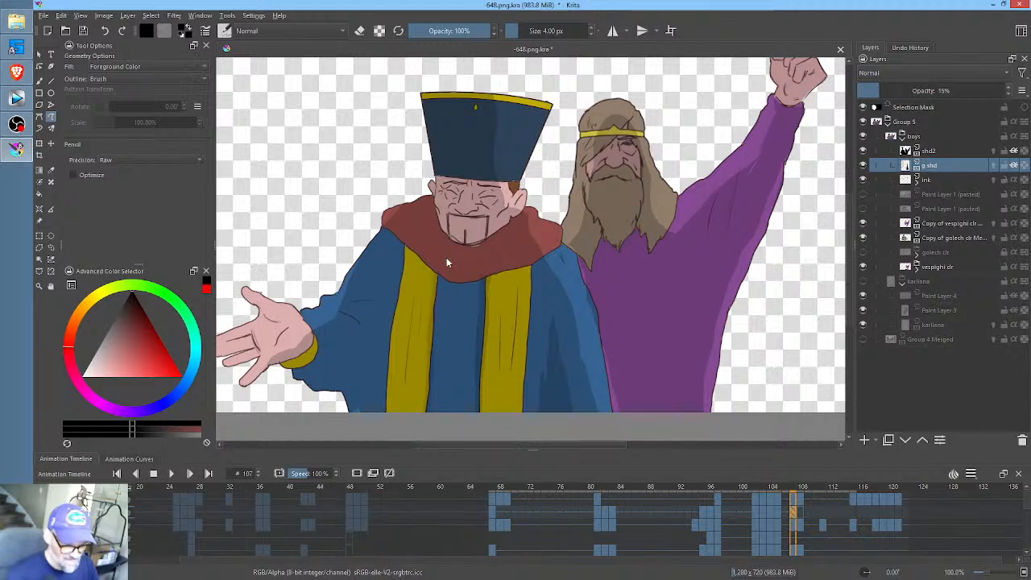
mouse_move(374, 364)
left_mouse_down()
mouse_move(379, 323)
mouse_move(368, 365)
mouse_move(368, 342)
mouse_move(351, 364)
mouse_move(311, 346)
mouse_move(292, 355)
mouse_move(316, 383)
mouse_move(343, 386)
mouse_move(376, 421)
left_mouse_up()
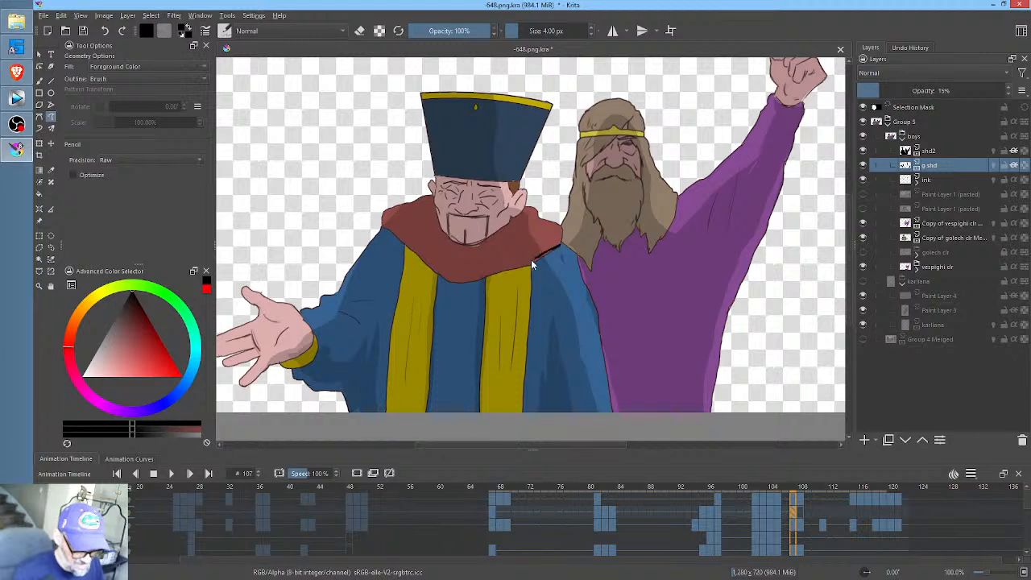
- Shade the lower rim of the hatted man's collar with the robe below it, and his face, at frame 107
left_click_drag(562, 248, 488, 272)
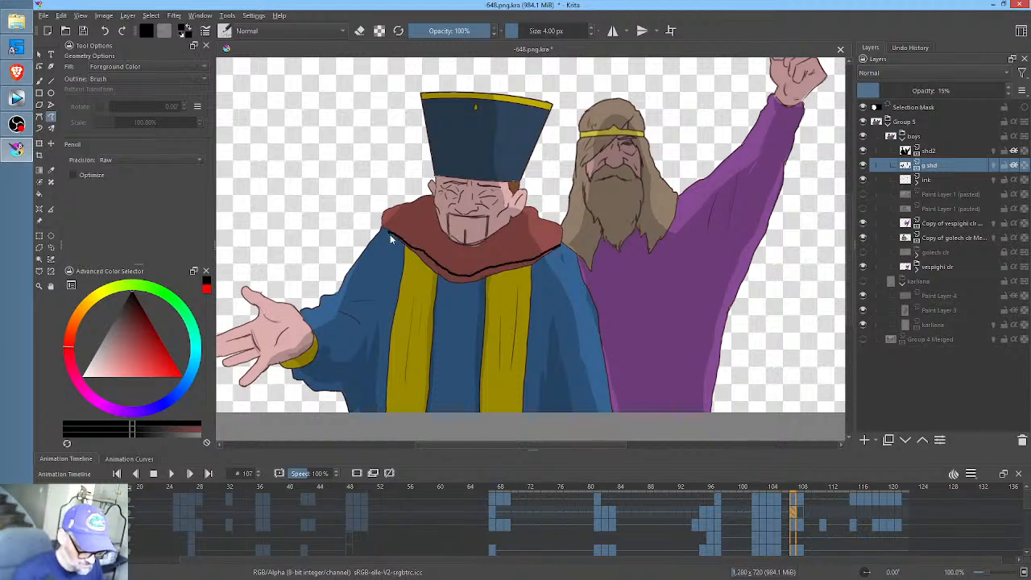
left_click_drag(538, 267, 565, 237)
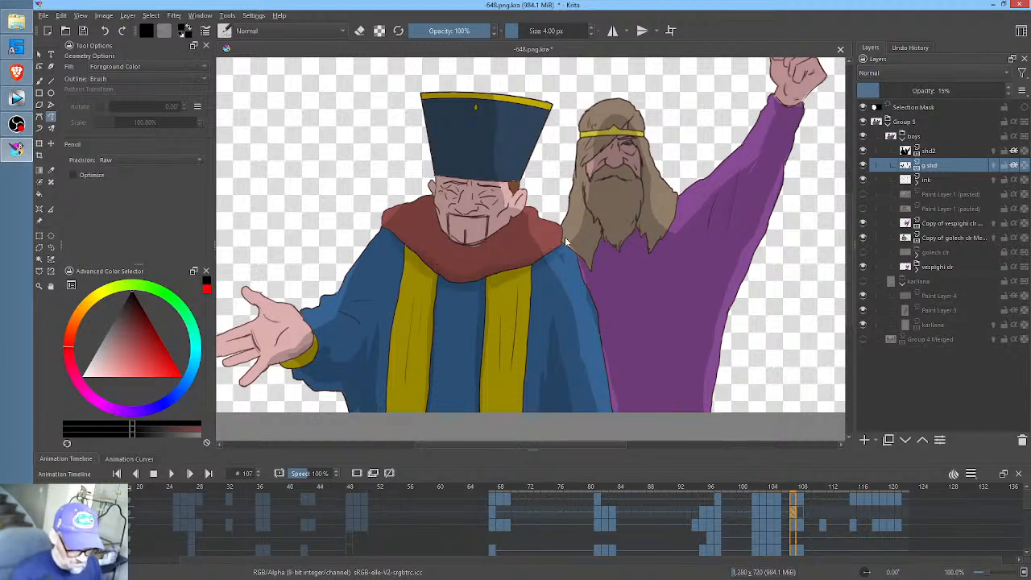
mouse_move(512, 218)
left_mouse_down()
mouse_move(468, 243)
mouse_move(444, 234)
mouse_move(437, 216)
mouse_move(449, 252)
mouse_move(473, 255)
mouse_move(504, 238)
mouse_move(474, 213)
mouse_move(450, 211)
mouse_move(467, 226)
mouse_move(481, 187)
mouse_move(476, 205)
mouse_move(495, 216)
mouse_move(504, 203)
mouse_move(438, 202)
mouse_move(465, 185)
left_mouse_up()
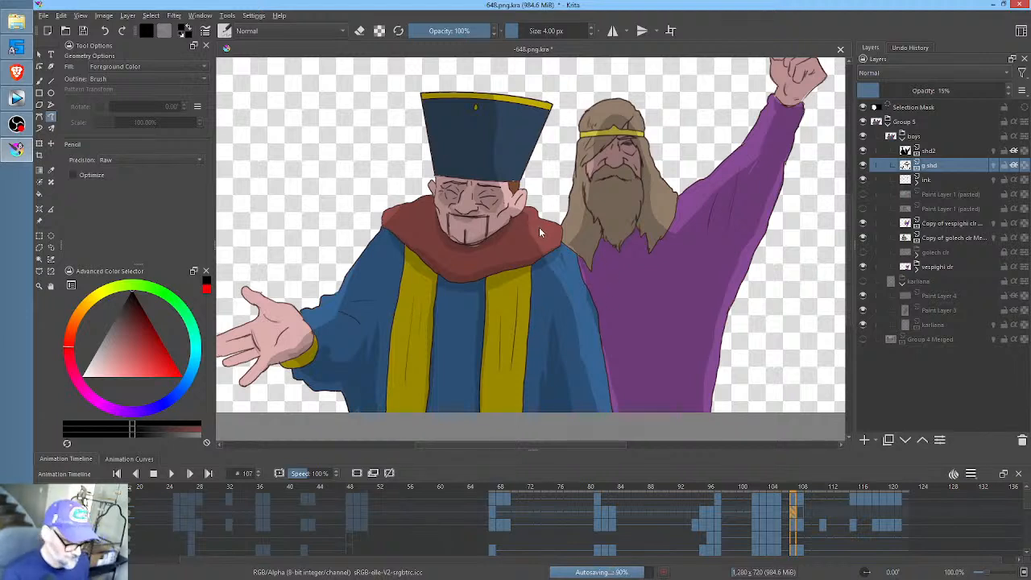
- Shade the hatted man's face, the collar beneath his chin and the strip along the collar's lower edge at frame 108
key("Left")
key("Left")
key("Left")
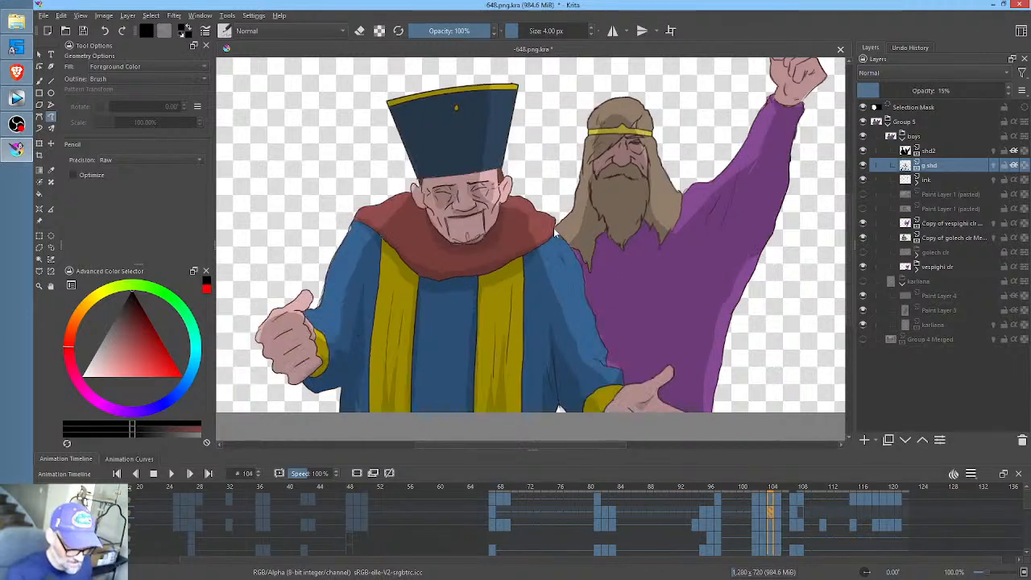
key("Right")
key("Right")
key("Right")
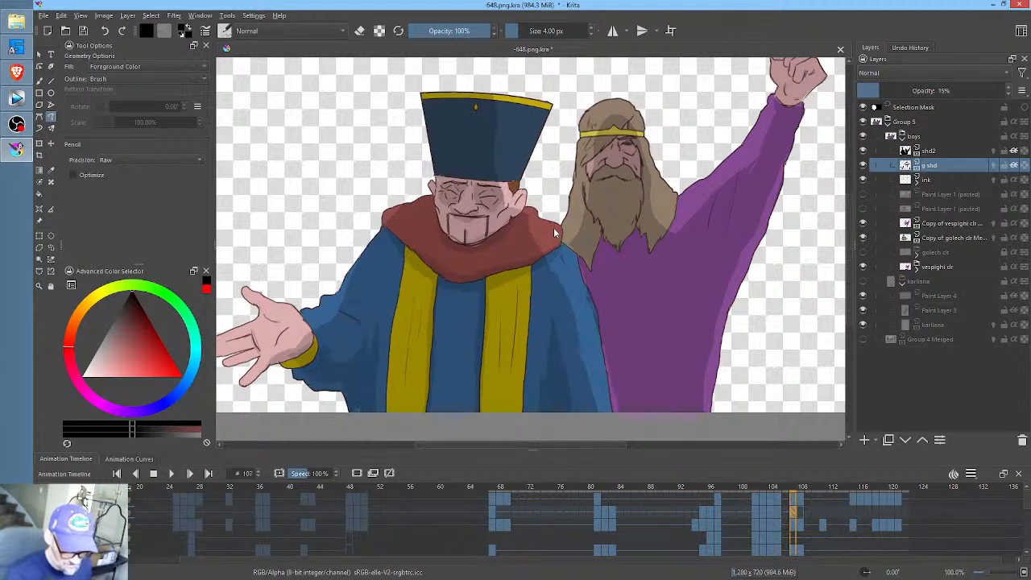
key("Right")
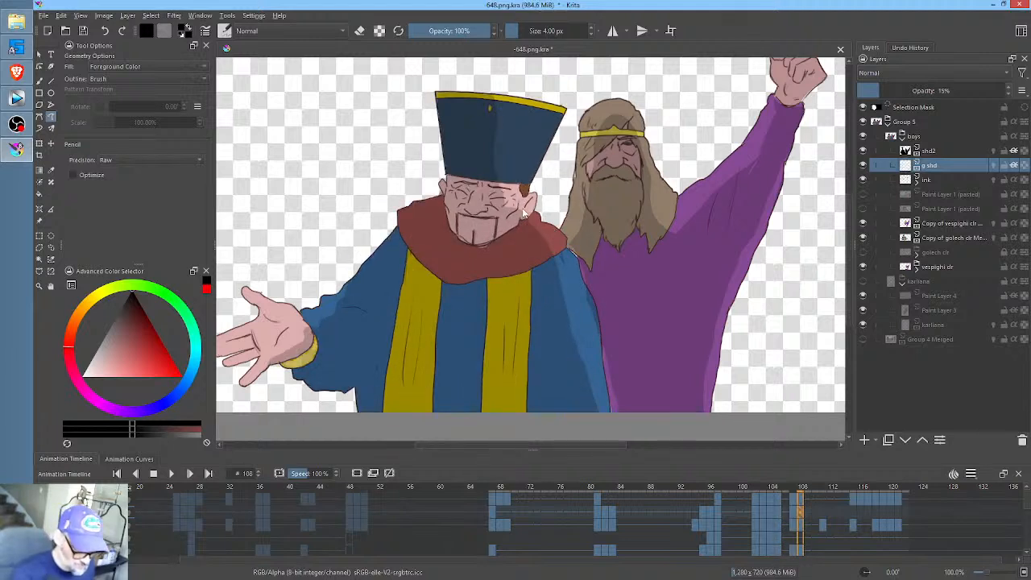
mouse_move(517, 215)
left_mouse_down()
mouse_move(462, 214)
mouse_move(477, 227)
mouse_move(510, 201)
mouse_move(453, 191)
mouse_move(458, 209)
mouse_move(483, 182)
left_mouse_up()
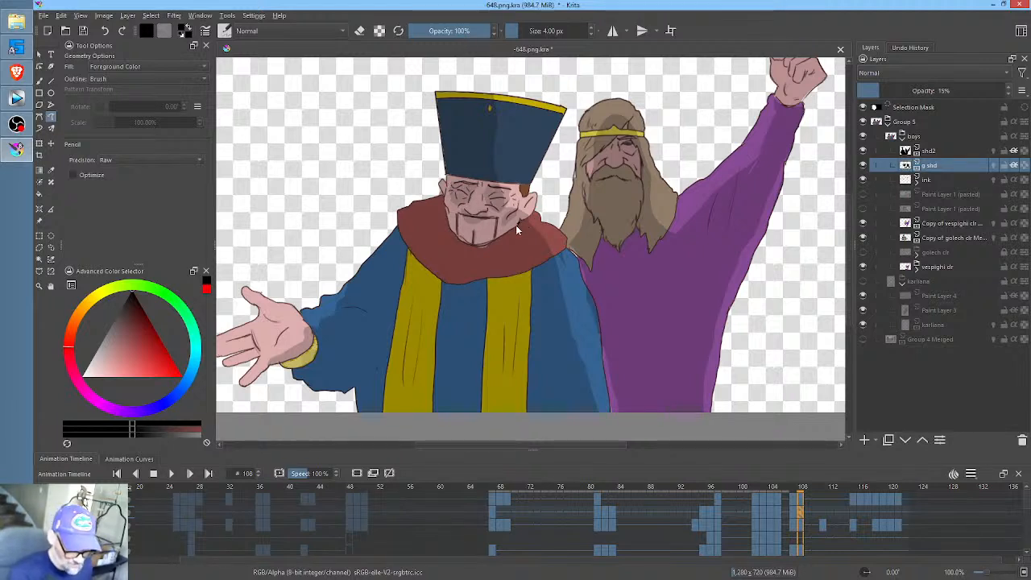
mouse_move(517, 224)
left_mouse_down()
mouse_move(470, 244)
mouse_move(444, 215)
mouse_move(448, 249)
mouse_move(462, 257)
mouse_move(495, 256)
mouse_move(528, 226)
mouse_move(510, 274)
mouse_move(460, 274)
left_mouse_up()
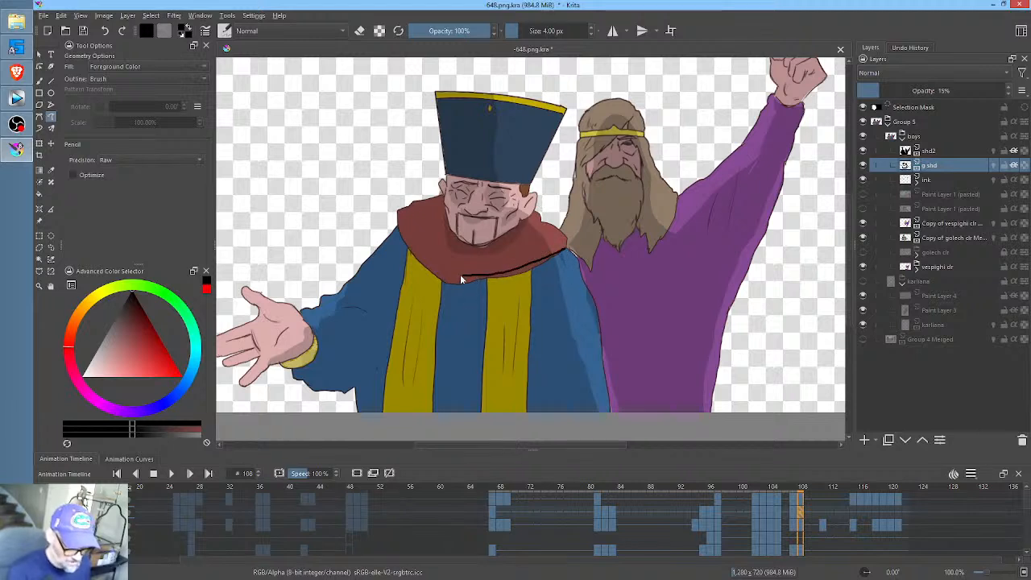
mouse_move(400, 237)
left_mouse_down()
mouse_move(415, 273)
mouse_move(446, 294)
mouse_move(524, 284)
left_mouse_up()
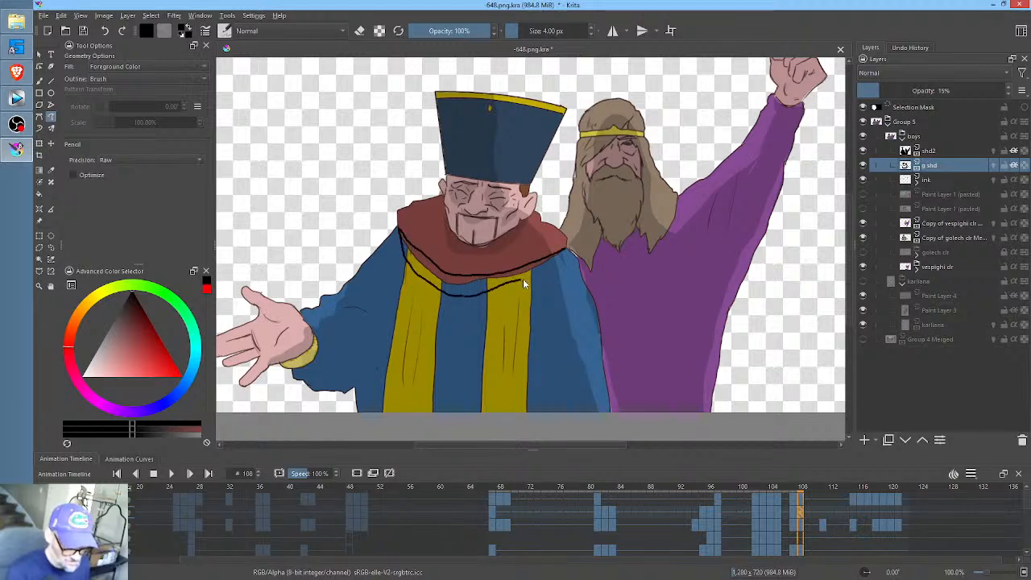
left_click_drag(563, 255, 564, 248)
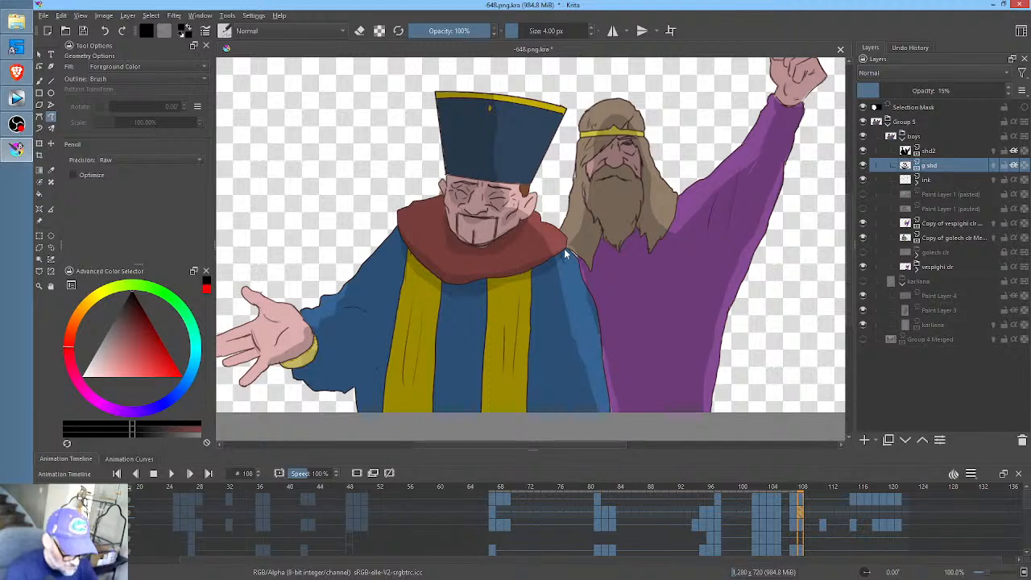
- Shade the hatted man's robe folds, yellow band edges and outstretched sleeve at frame 108, and save the document
mouse_move(549, 388)
left_mouse_down()
mouse_move(551, 403)
mouse_move(569, 396)
mouse_move(574, 413)
left_mouse_up()
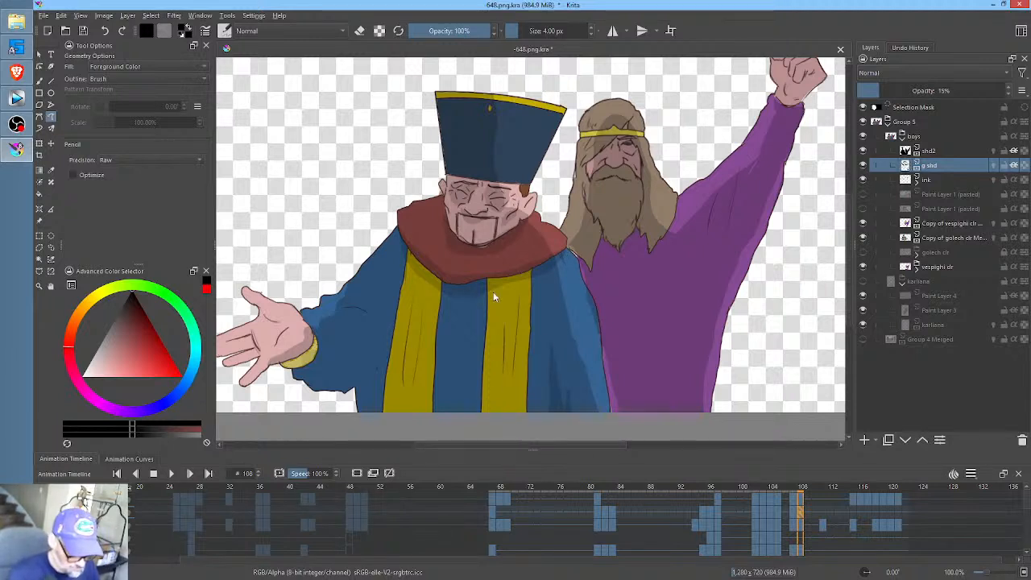
left_click_drag(484, 283, 476, 421)
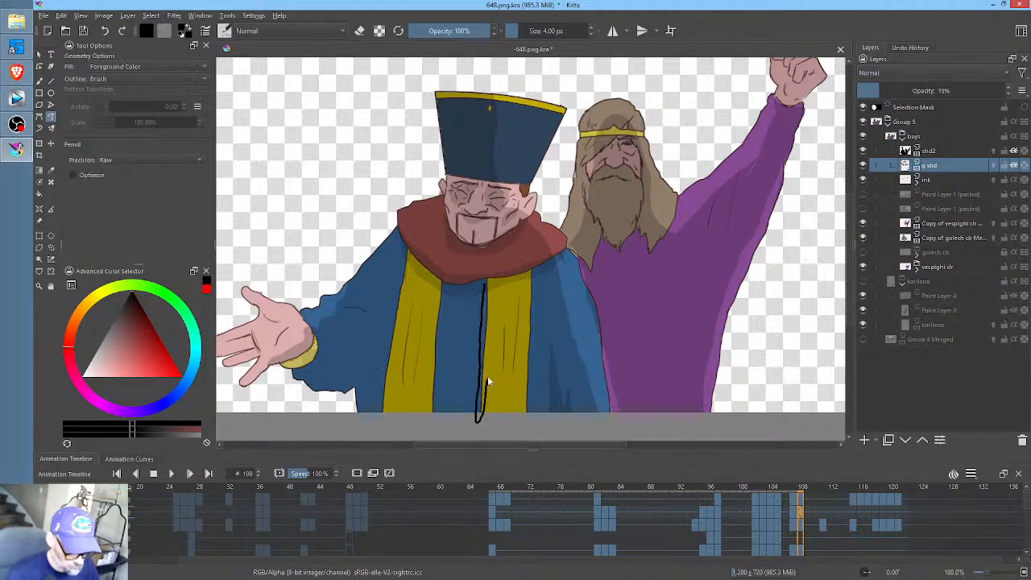
mouse_move(488, 375)
left_mouse_down()
mouse_move(490, 277)
mouse_move(434, 313)
mouse_move(427, 394)
mouse_move(448, 276)
left_mouse_up()
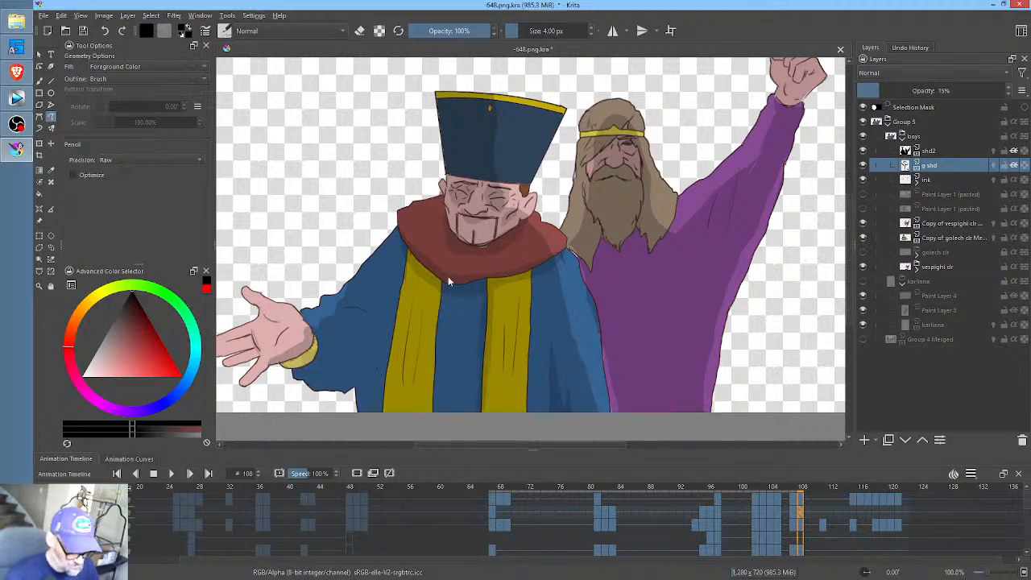
mouse_move(375, 413)
left_mouse_down()
mouse_move(388, 316)
mouse_move(370, 350)
mouse_move(344, 366)
mouse_move(313, 349)
mouse_move(294, 361)
mouse_move(317, 390)
mouse_move(360, 380)
mouse_move(358, 418)
left_mouse_up()
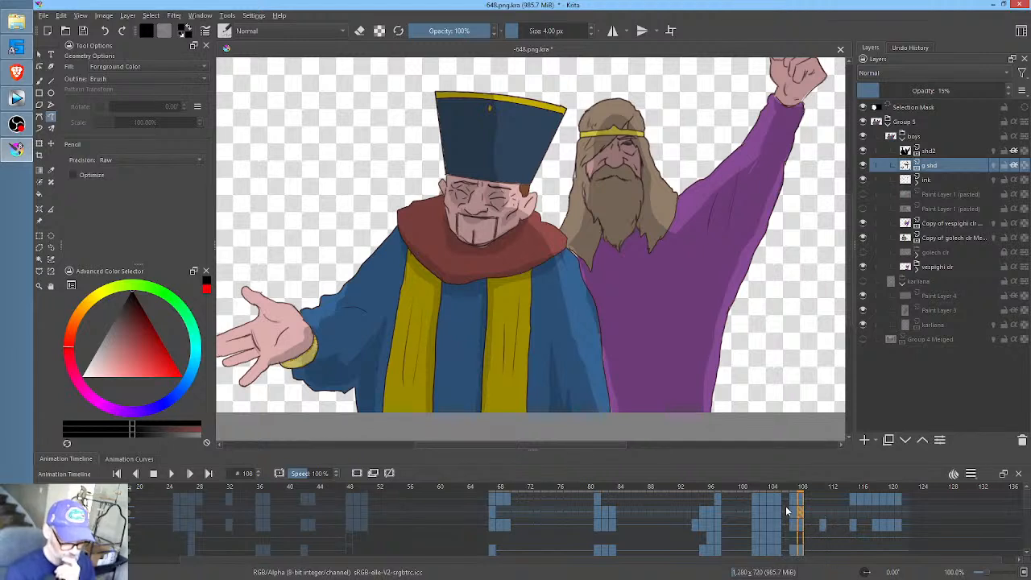
key("ctrl+s")
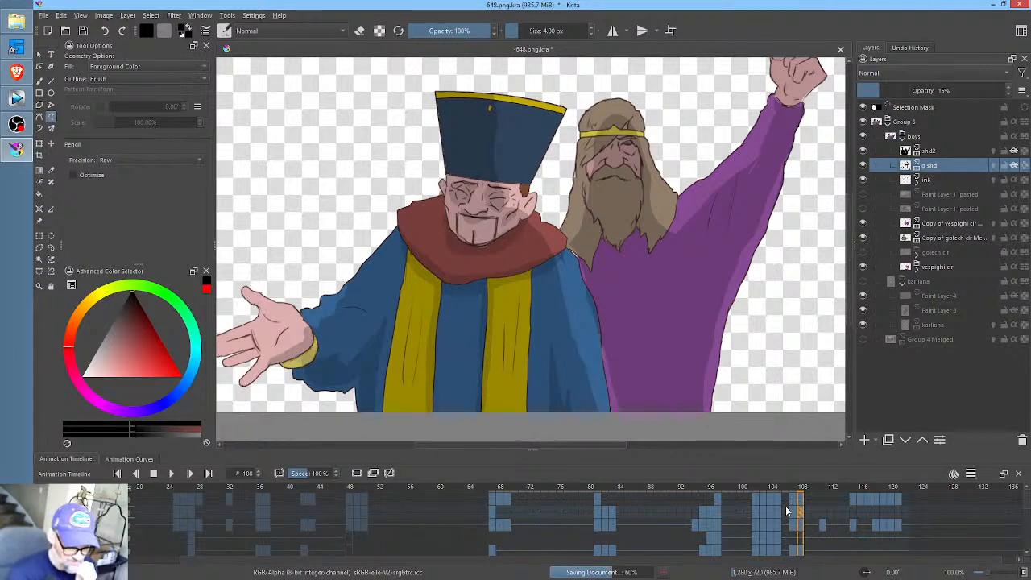
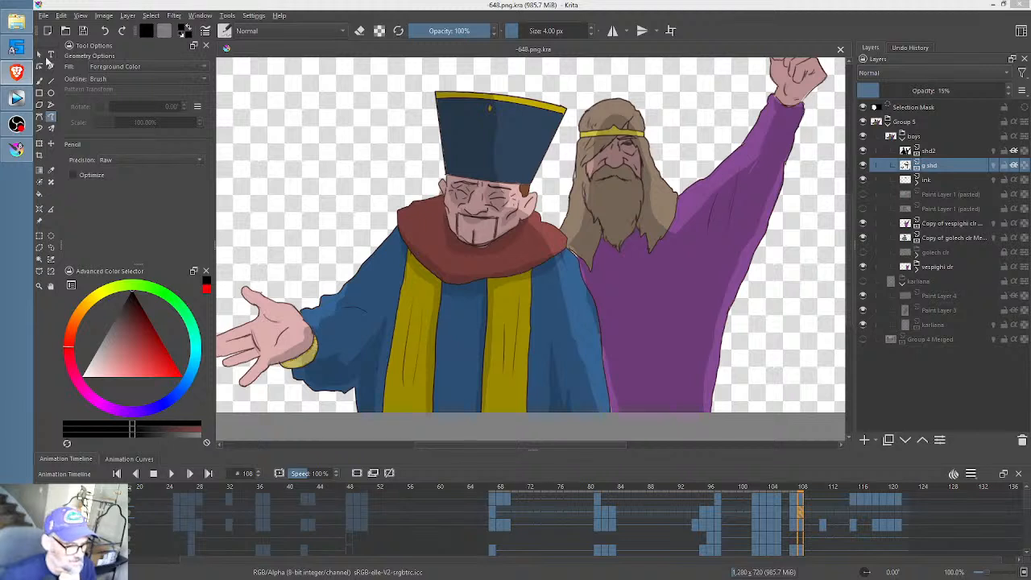
- Review the g shd shading between frames 67 and 108, return to frame 67 and save the document
left_click(83, 32)
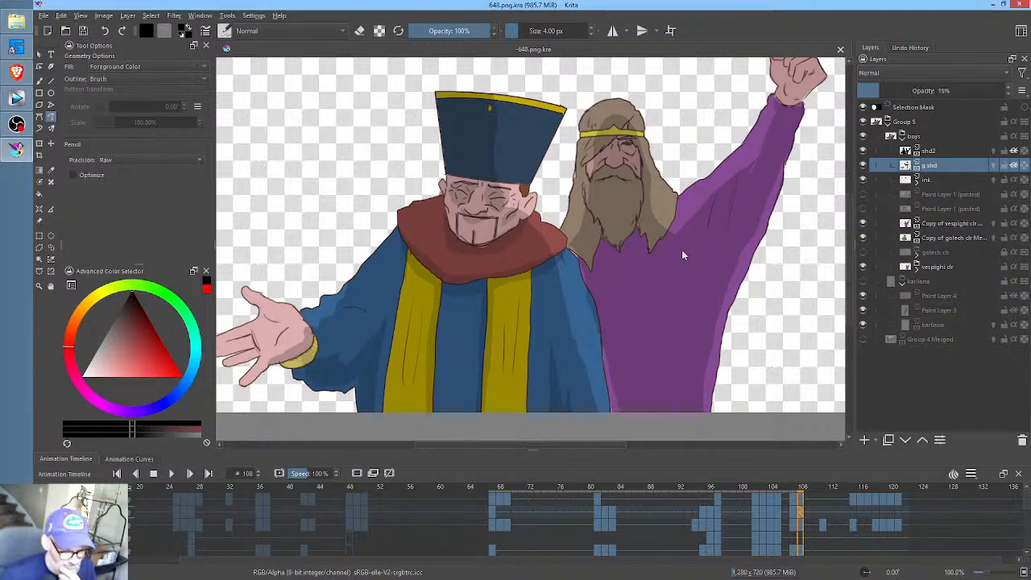
left_click(794, 489)
left_click(804, 491)
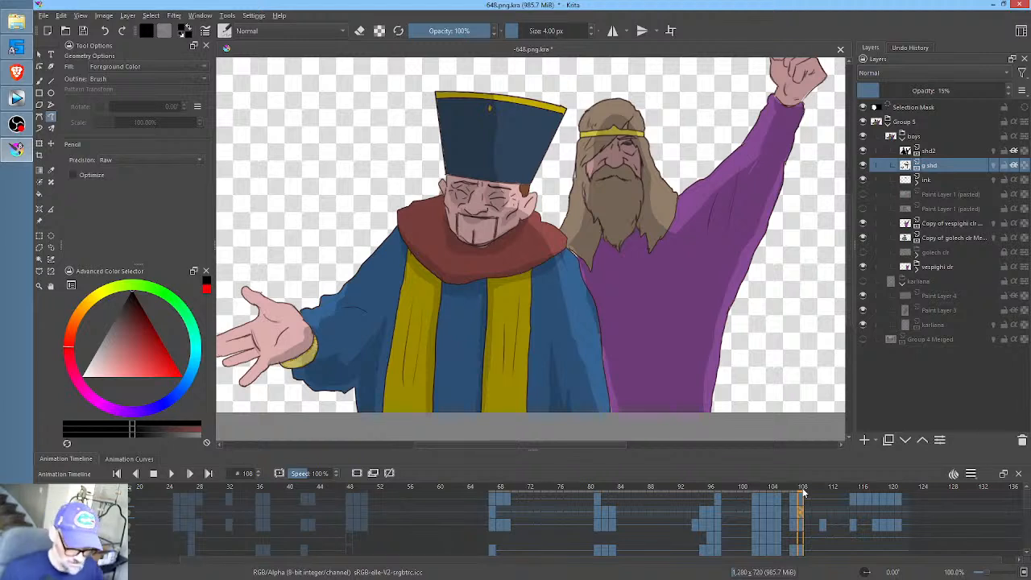
left_click(493, 490)
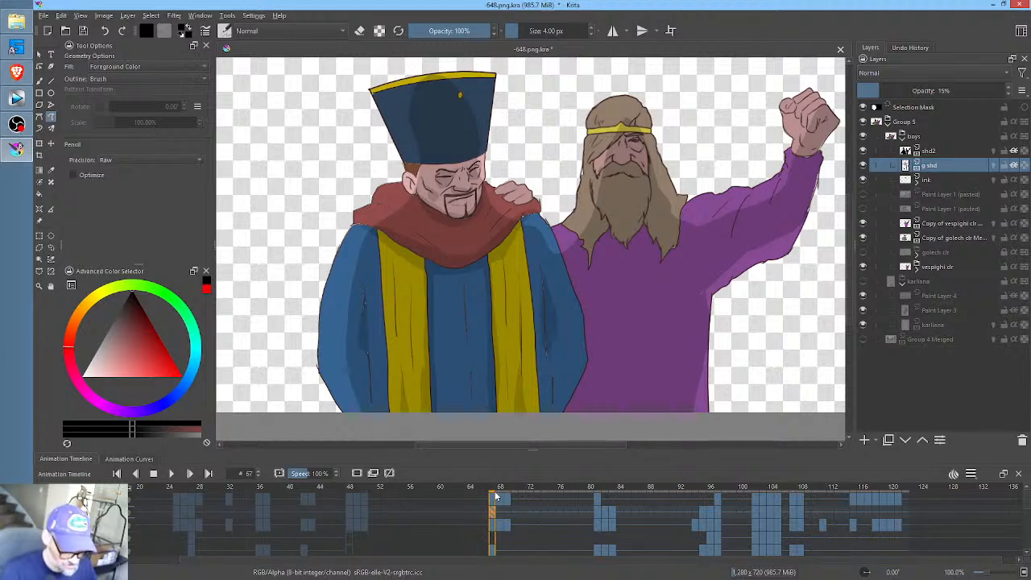
left_click_drag(500, 494, 556, 522)
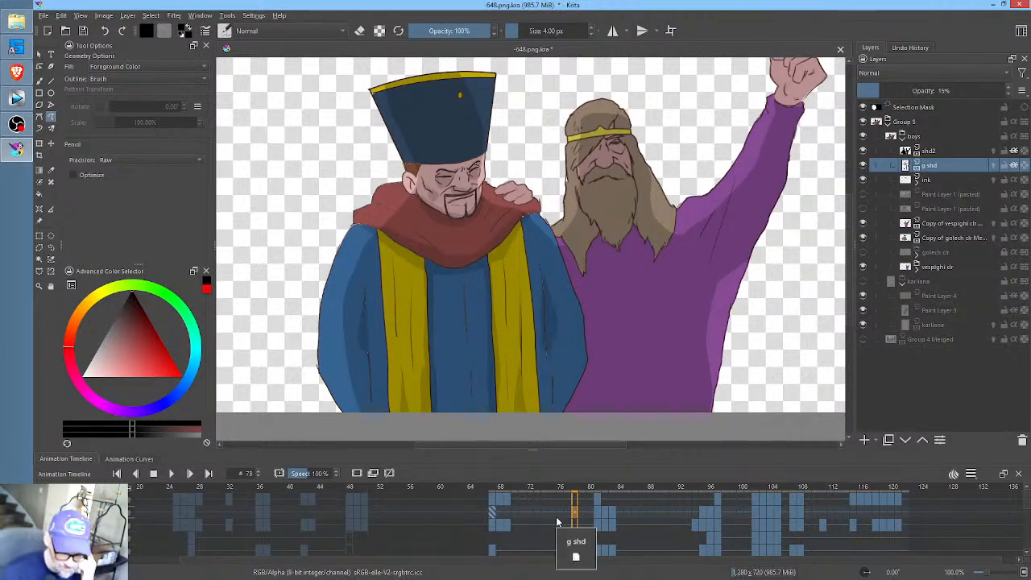
mouse_move(489, 494)
left_mouse_down()
mouse_move(703, 491)
mouse_move(491, 499)
left_mouse_up()
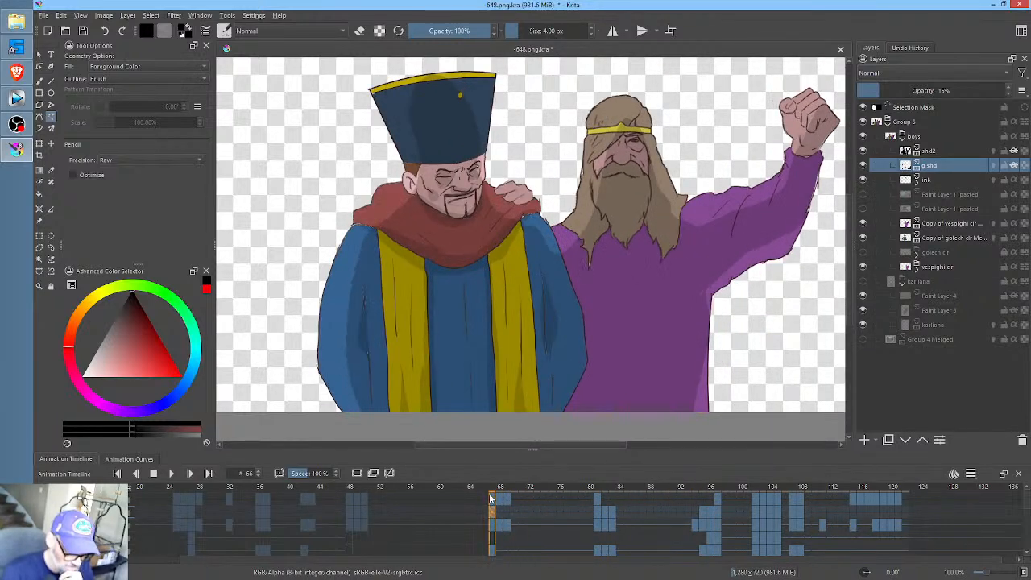
left_click(83, 31)
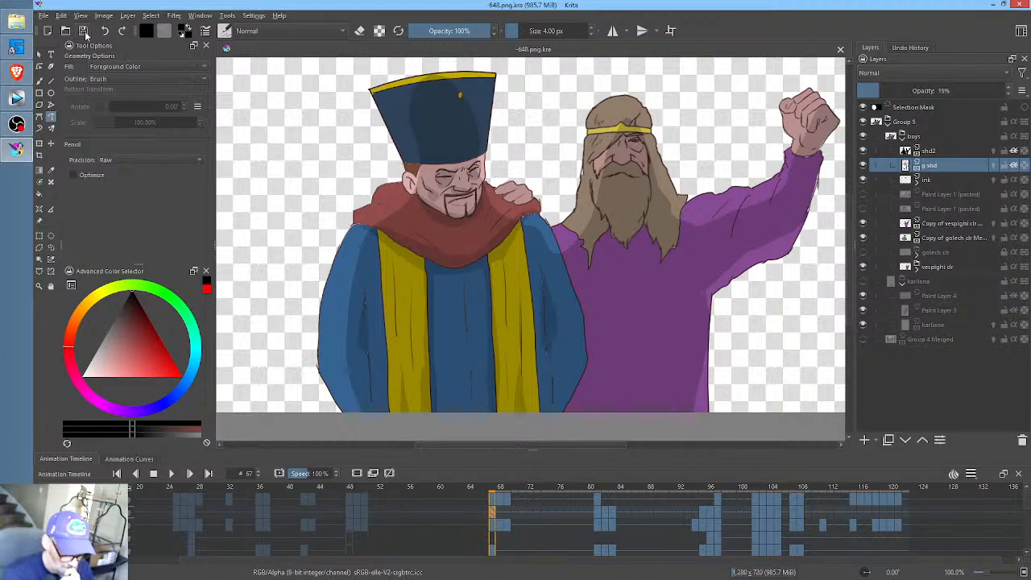
- Add a paint layer directly above g shd and rename it V shd
left_click(865, 440)
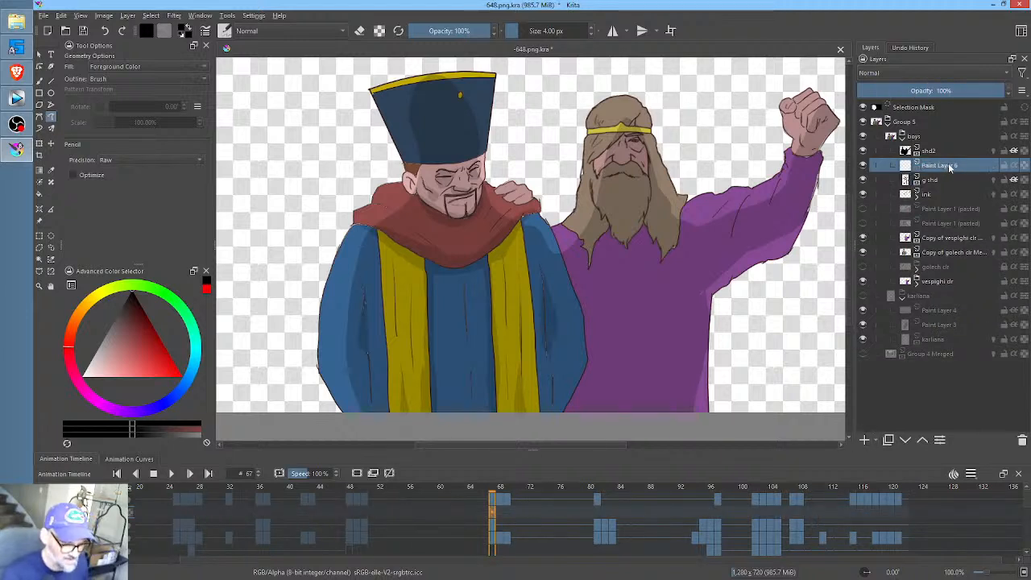
double_click(949, 166)
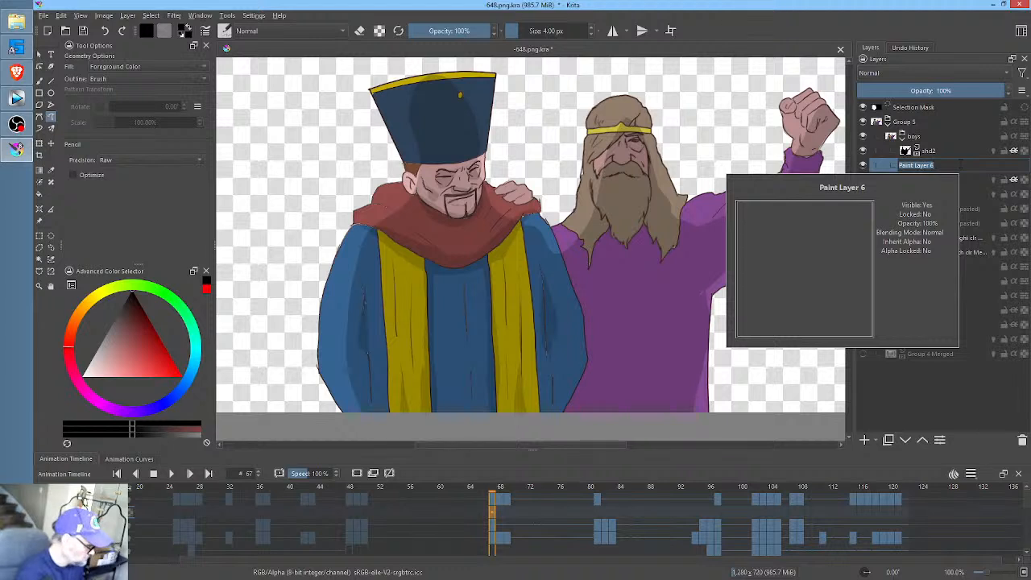
type("v shd")
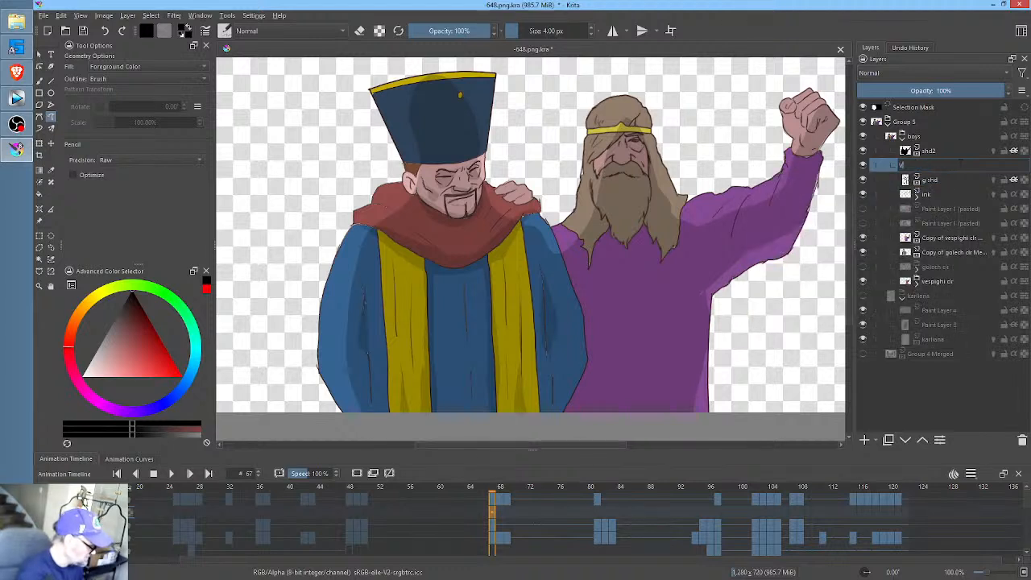
key("Return")
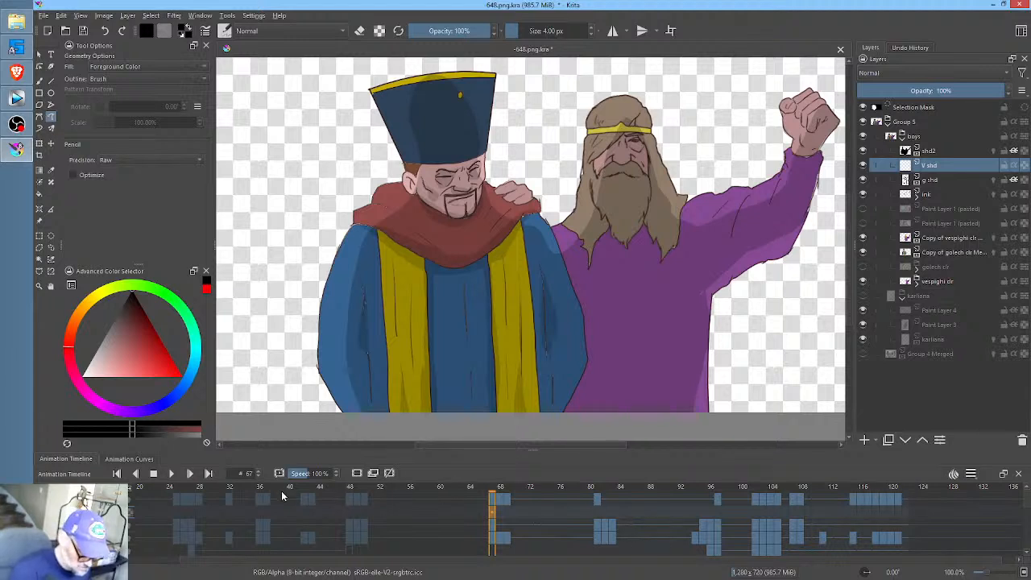
- Create a blank keyframe on the V shd layer at frame 0 and turn on the layer's alpha inheritance
left_click_drag(419, 511, 596, 516)
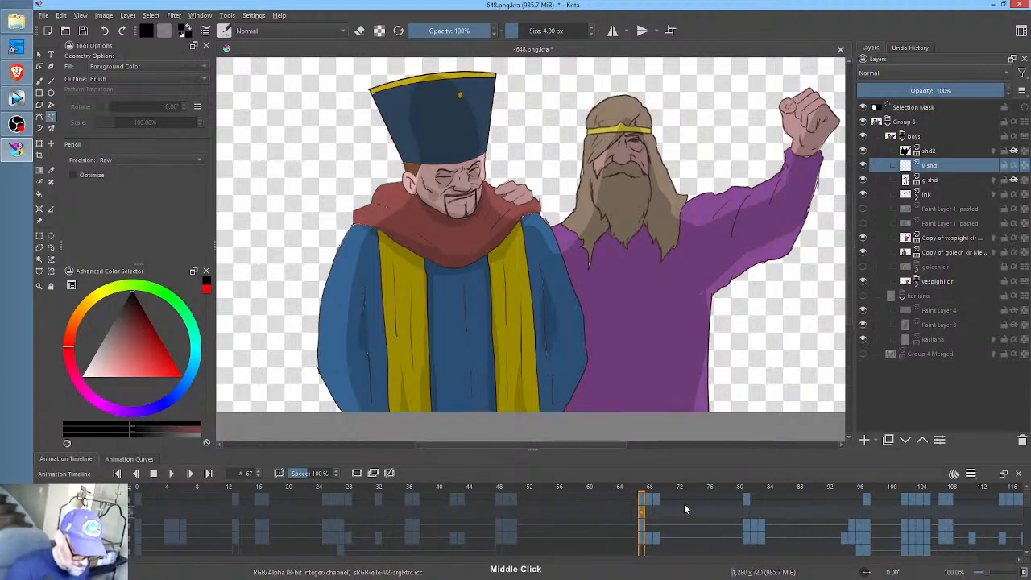
left_click(138, 486)
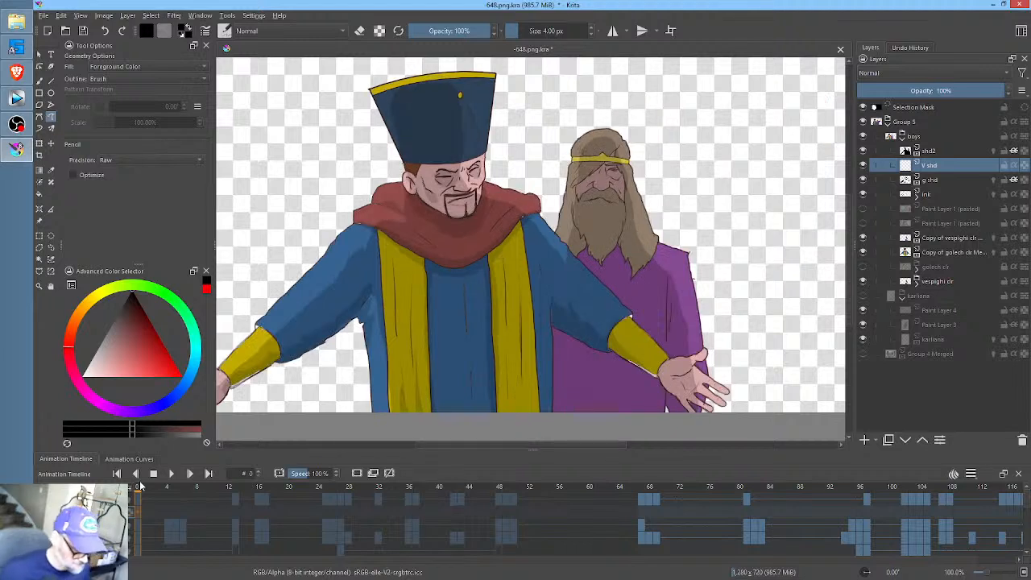
right_click(138, 511)
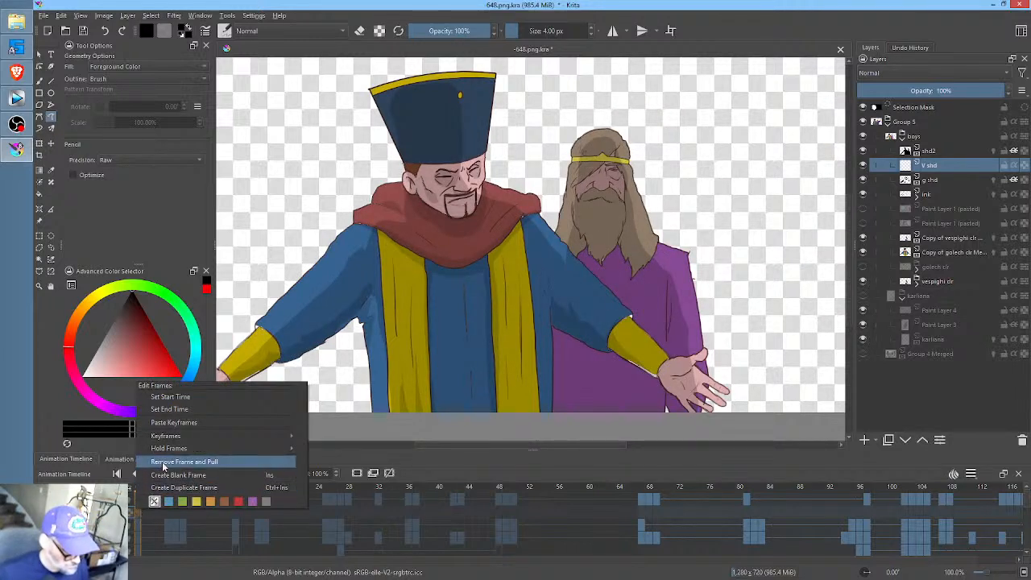
left_click(184, 400)
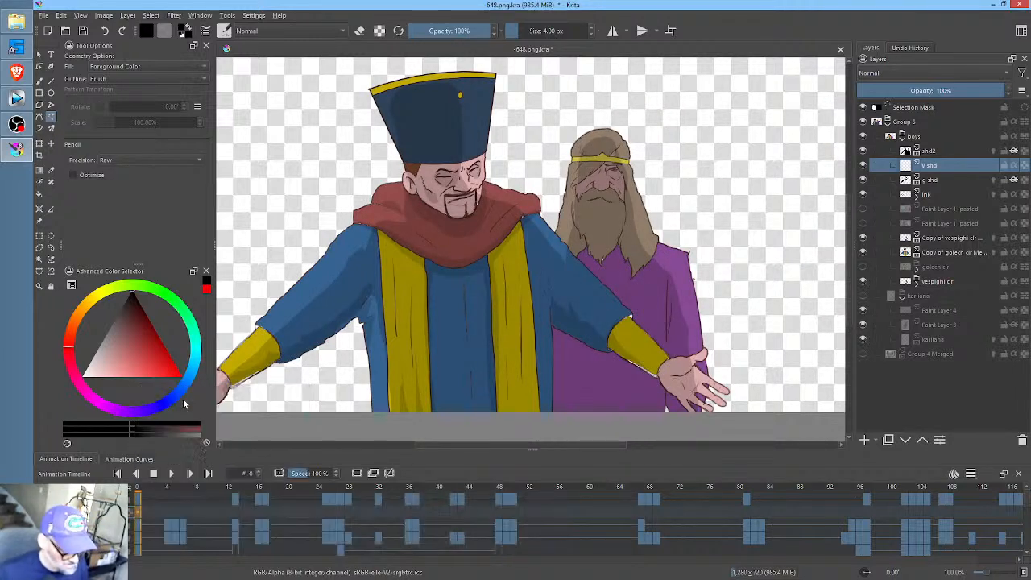
left_click(145, 516)
left_click(138, 516)
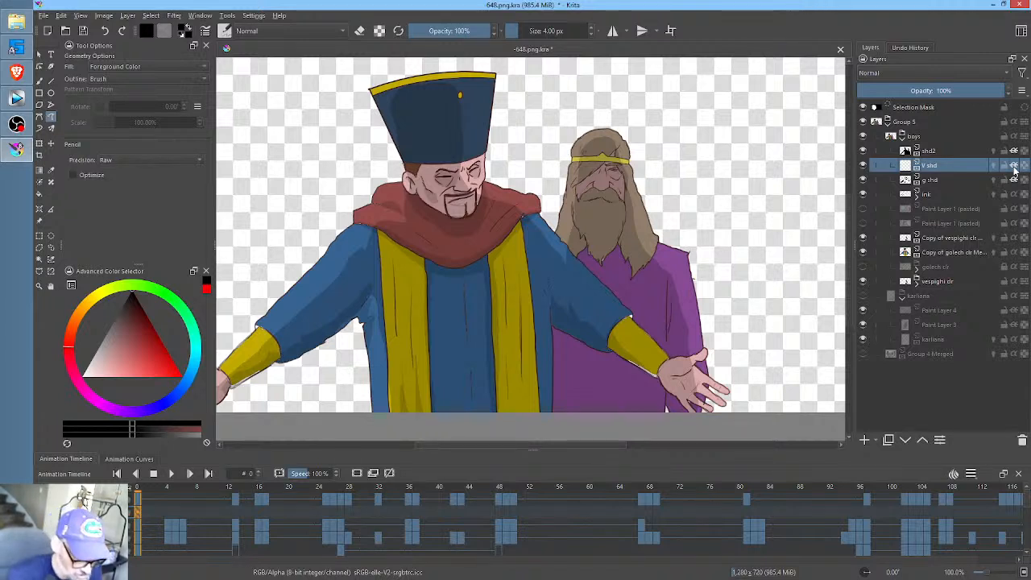
- Paint black shading under the bearded man's hair strand, around his eye, nose and mouth, and along his beard's edge at frame 0
mouse_move(609, 188)
left_mouse_down()
mouse_move(670, 126)
mouse_move(615, 120)
mouse_move(628, 106)
left_mouse_up()
left_click_drag(599, 142, 596, 140)
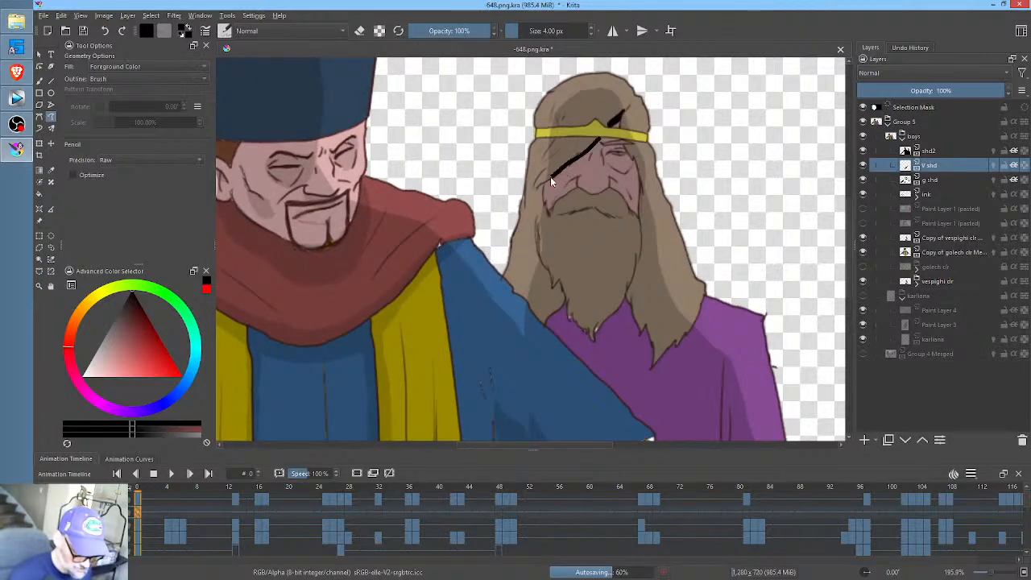
left_click_drag(551, 179, 547, 186)
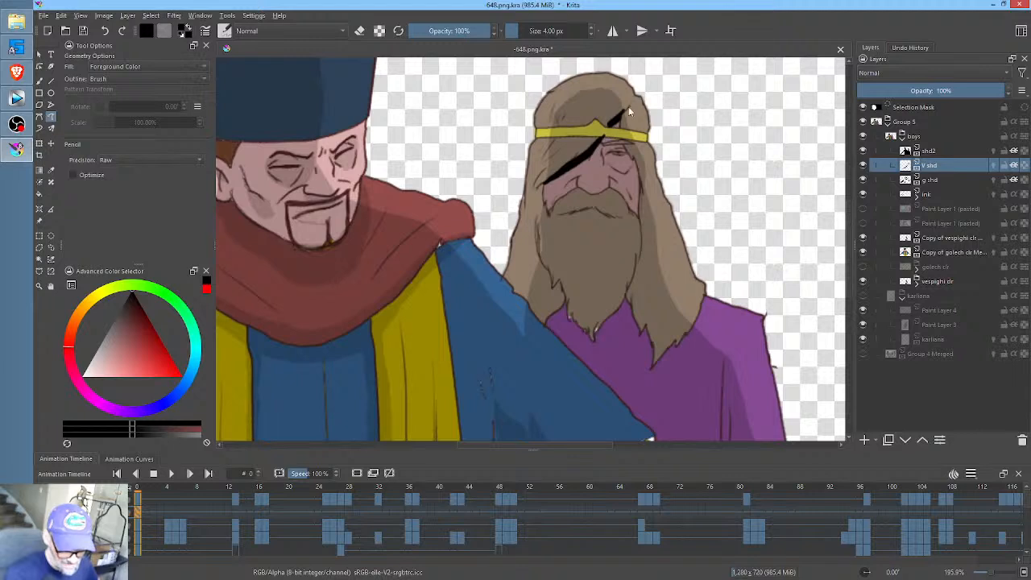
mouse_move(630, 142)
left_mouse_down()
mouse_move(611, 167)
mouse_move(641, 145)
left_mouse_up()
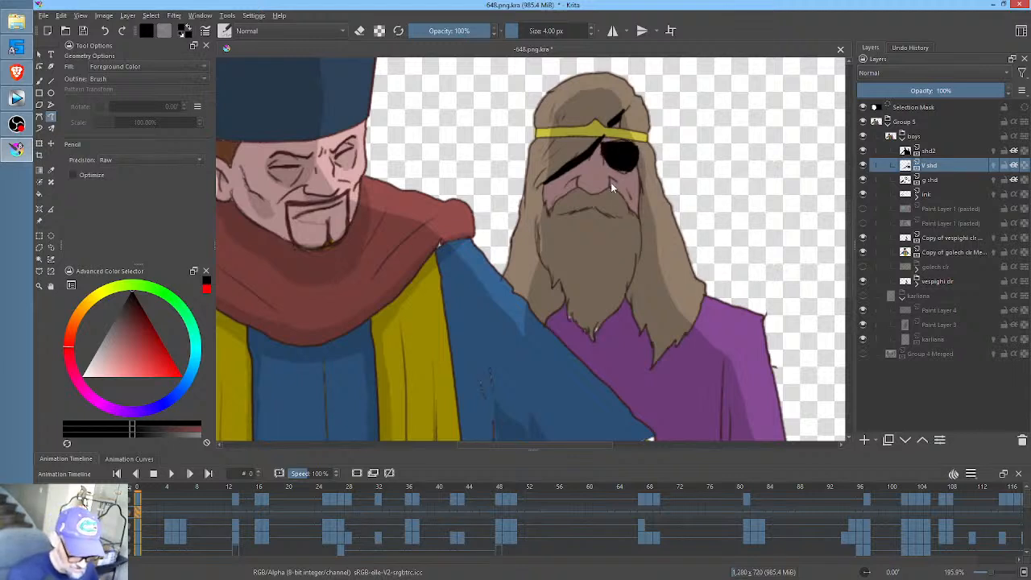
left_click_drag(589, 193, 576, 188)
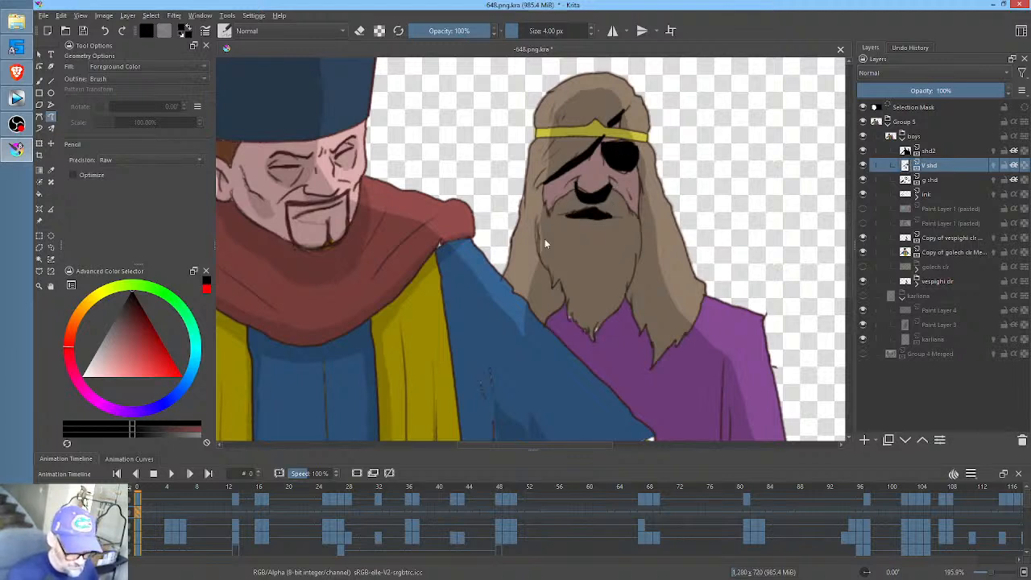
mouse_move(538, 240)
left_mouse_down()
mouse_move(541, 295)
mouse_move(561, 308)
mouse_move(548, 241)
left_mouse_up()
- Set the V shd layer's opacity to 15%
mouse_move(725, 297)
left_mouse_down()
mouse_move(717, 222)
mouse_move(733, 187)
left_mouse_up()
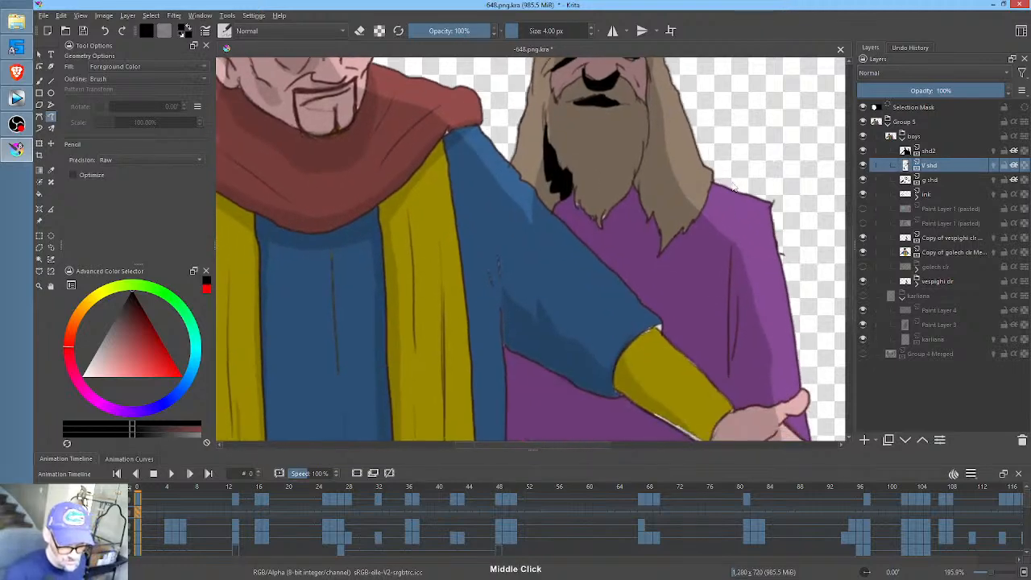
scroll(701, 241, "down", 4)
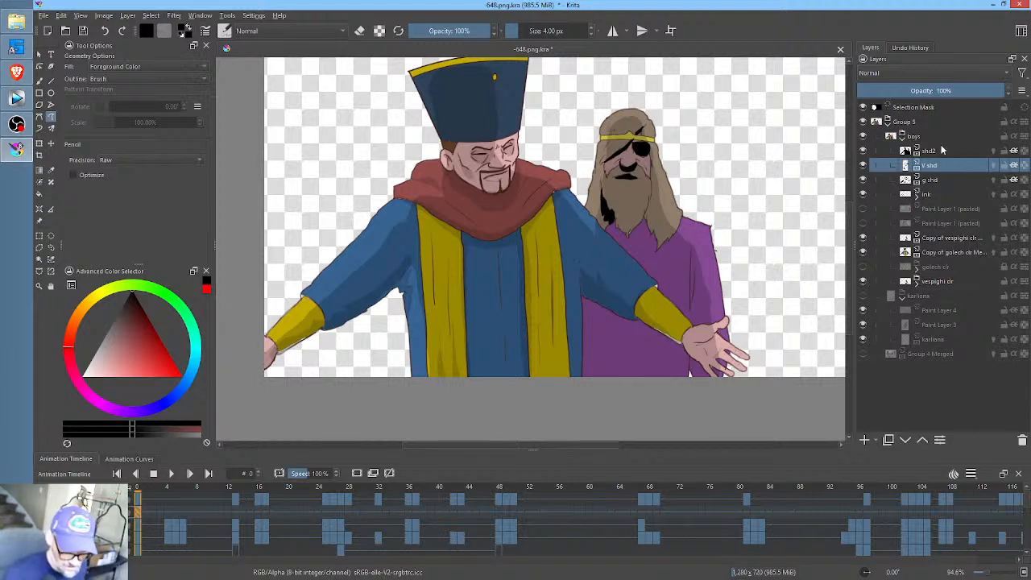
left_click(931, 90)
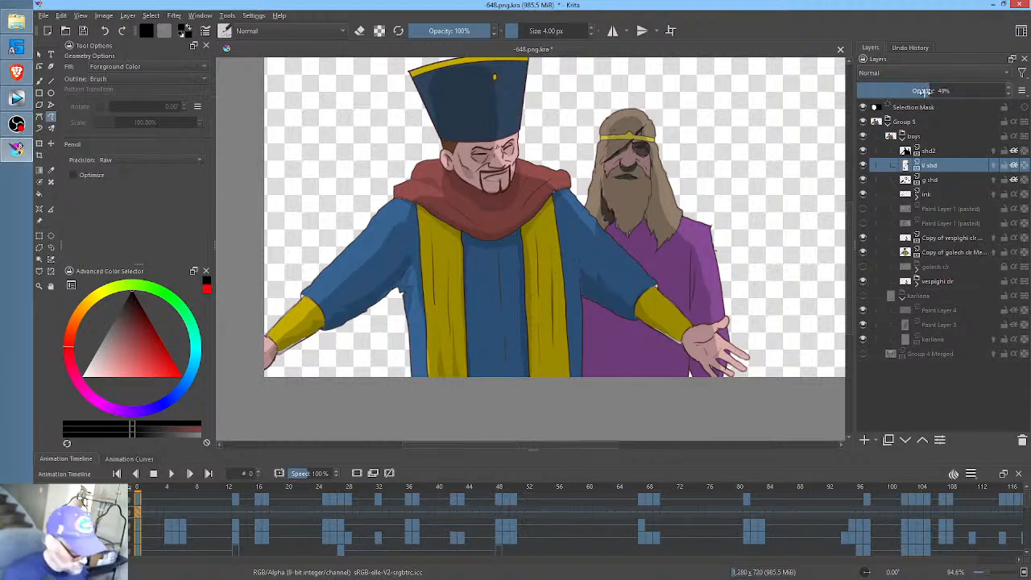
type("15")
key("Return")
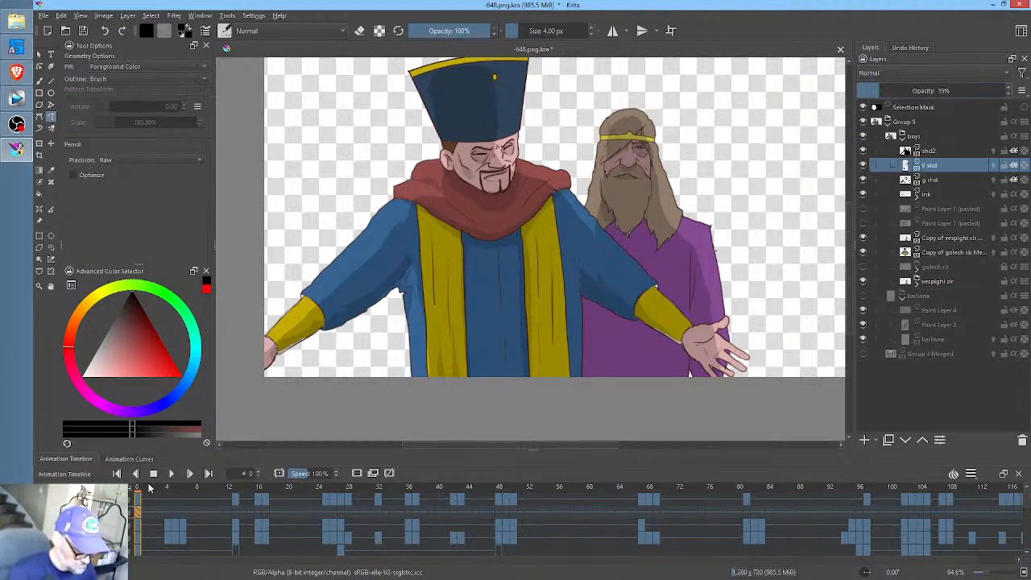
- Add a blank V shd keyframe at frame 13, copy the frame 0 keyframe to frame 27 and compare both drawings
left_click_drag(137, 488, 236, 511)
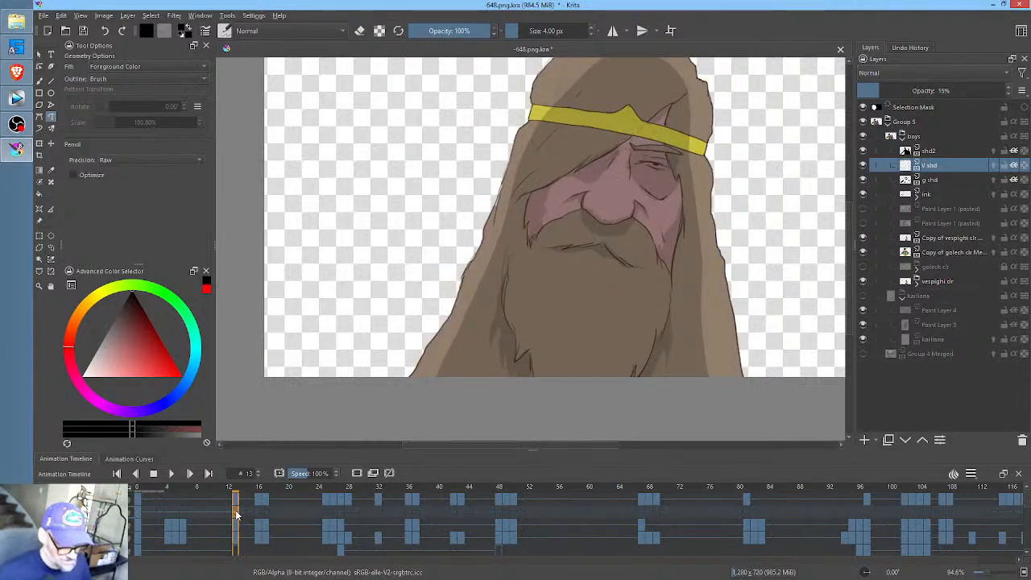
left_click(275, 489)
left_click_drag(288, 489, 340, 498)
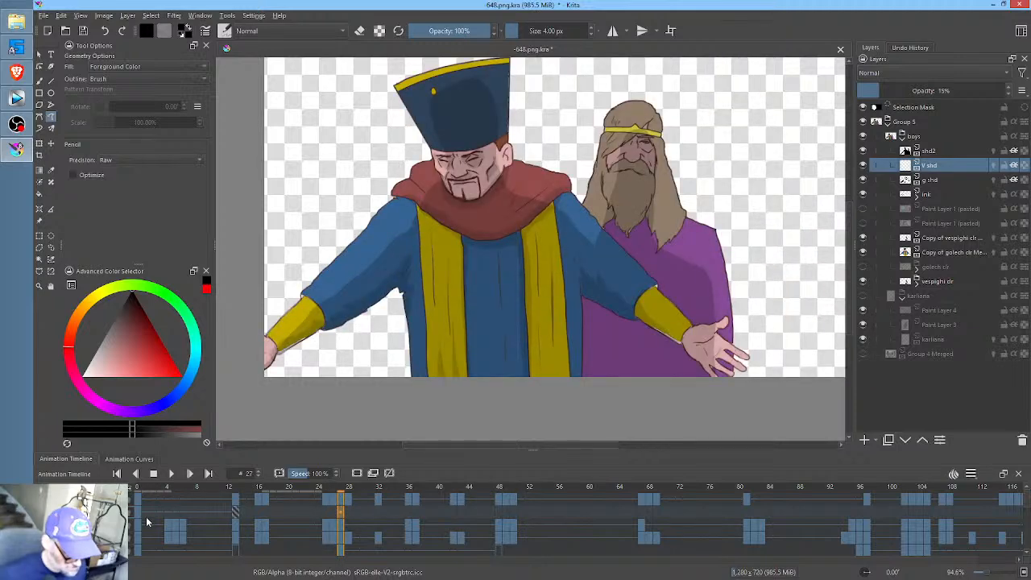
left_click(141, 512)
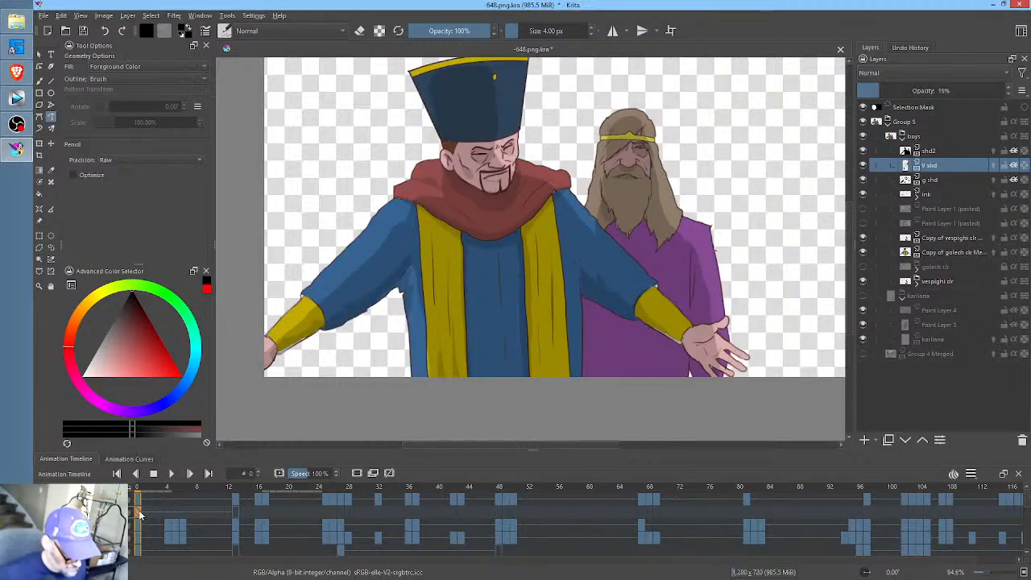
left_click_drag(142, 511, 341, 511)
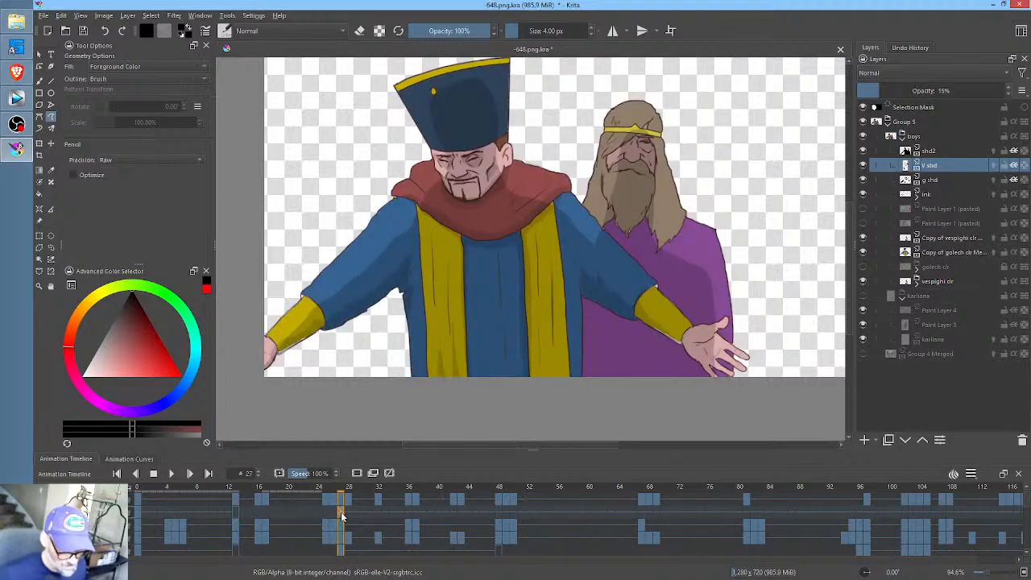
left_click(324, 512)
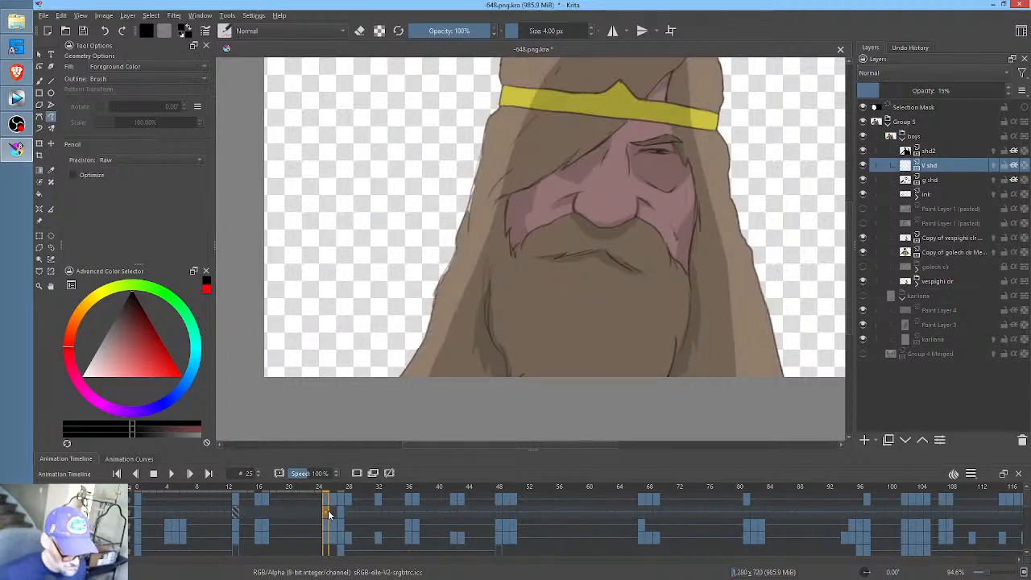
left_click(340, 510)
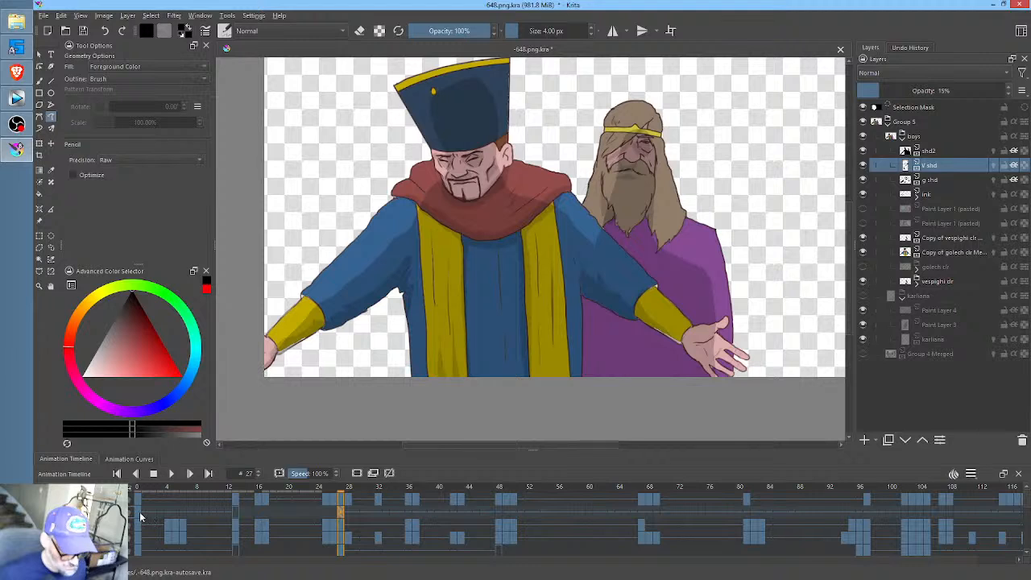
left_click(139, 511)
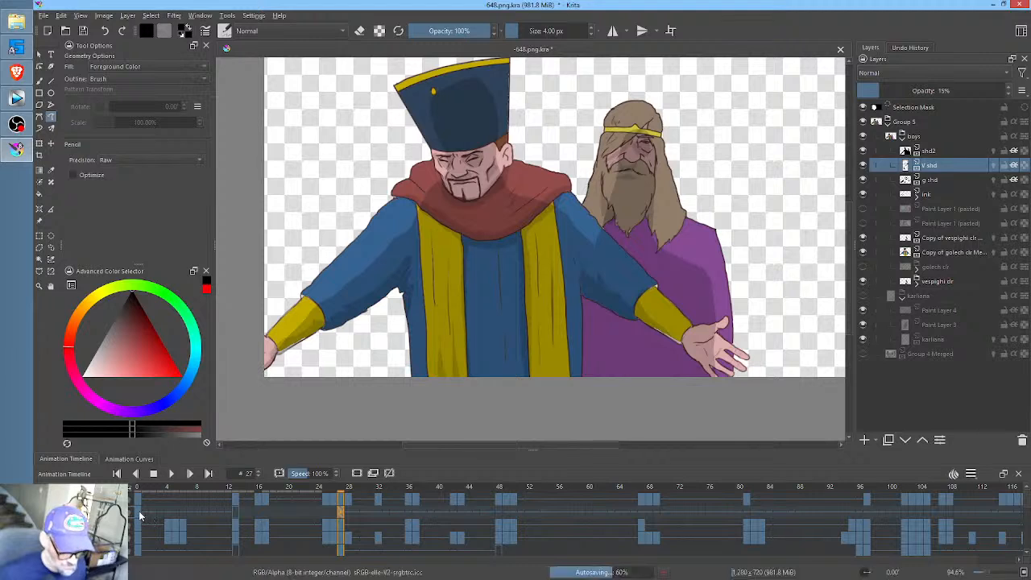
- Use the Liquify transform at size 443.67 to shift the V shd shading onto the bearded man's face at frame 27
left_click(333, 514)
left_click(339, 511)
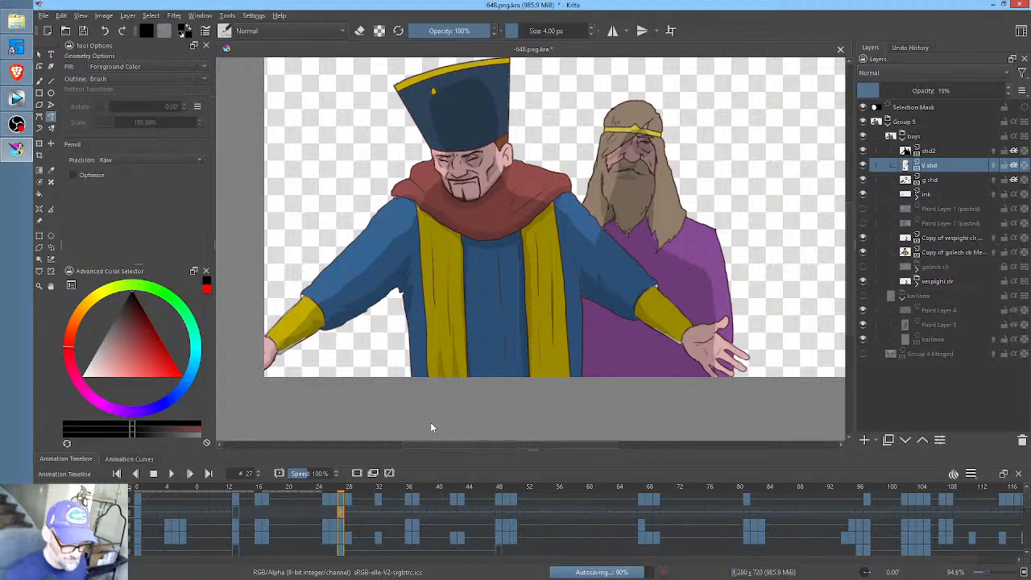
key("ctrl+t")
right_click(631, 150)
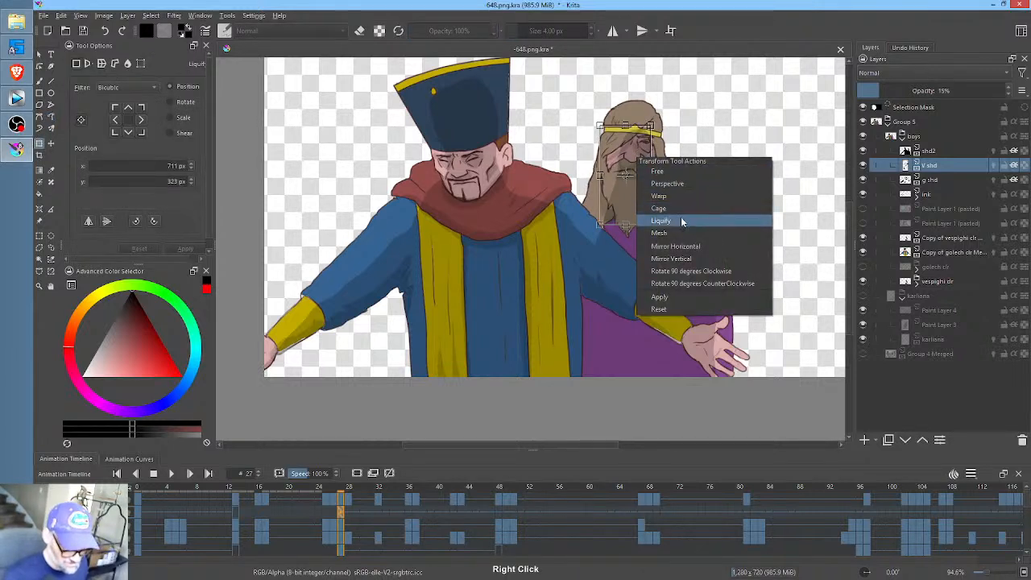
left_click(683, 221)
left_click_drag(637, 167, 752, 158)
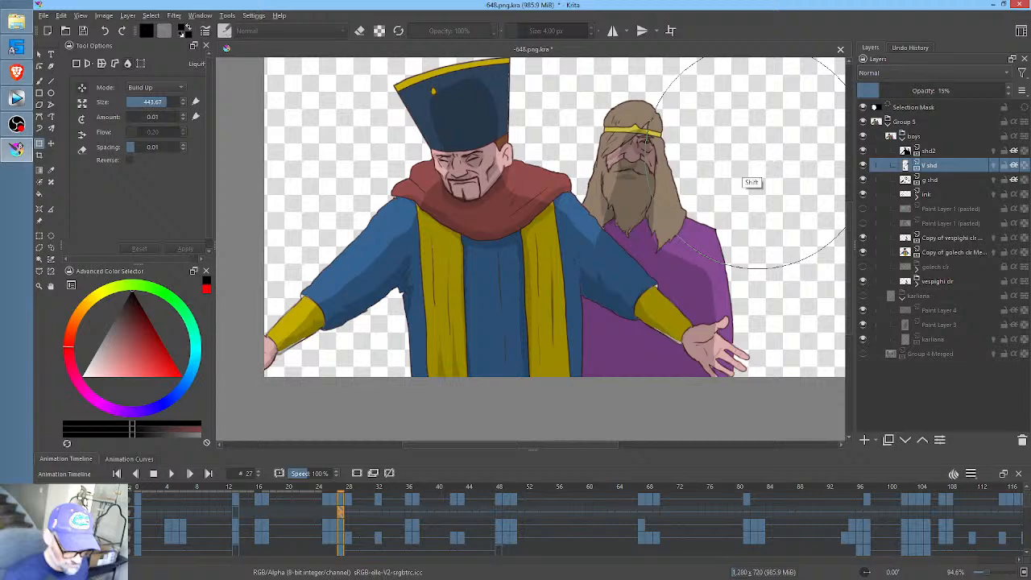
middle_click(636, 167, "ctrl")
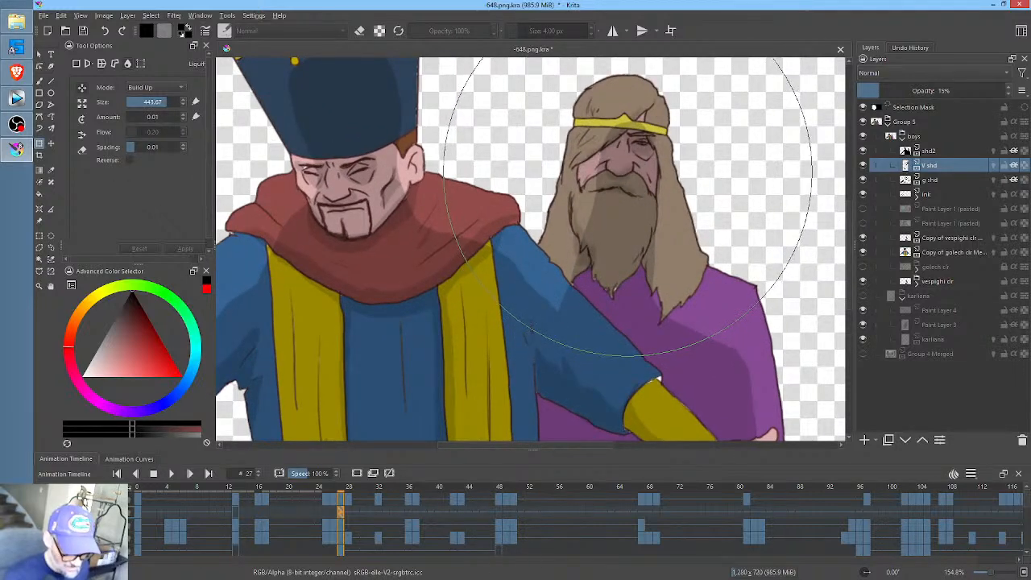
left_click_drag(628, 205, 638, 195)
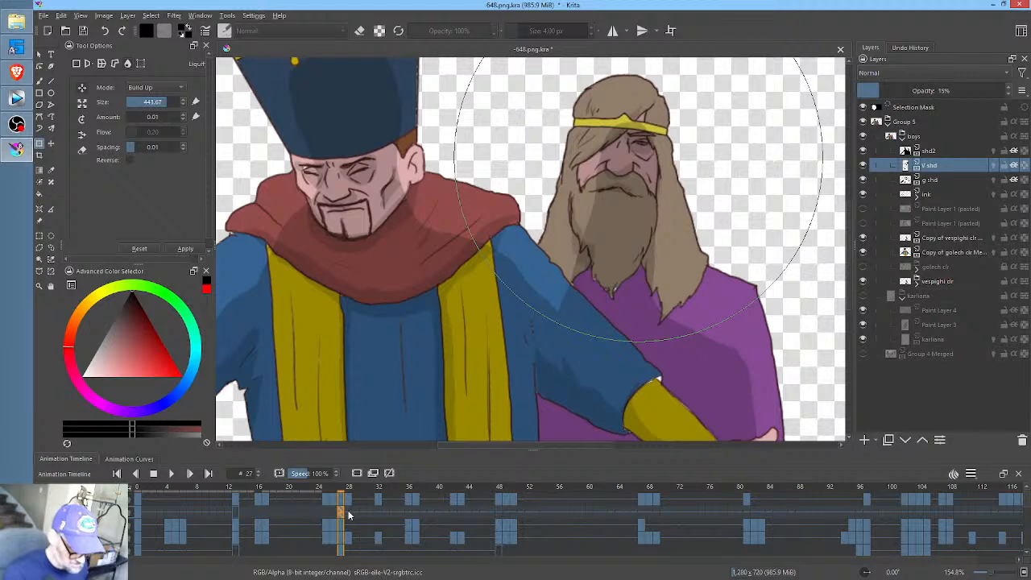
- Add a blank V shd keyframe at frame 28 and paint black shading below the bearded man's headband, beside his nose and around his eye
left_click(351, 501)
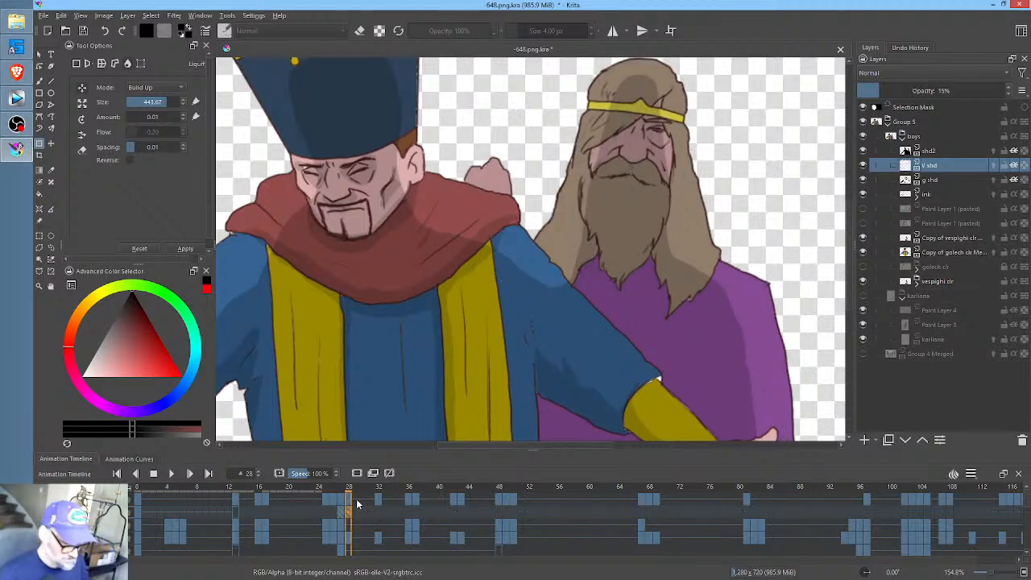
key("p")
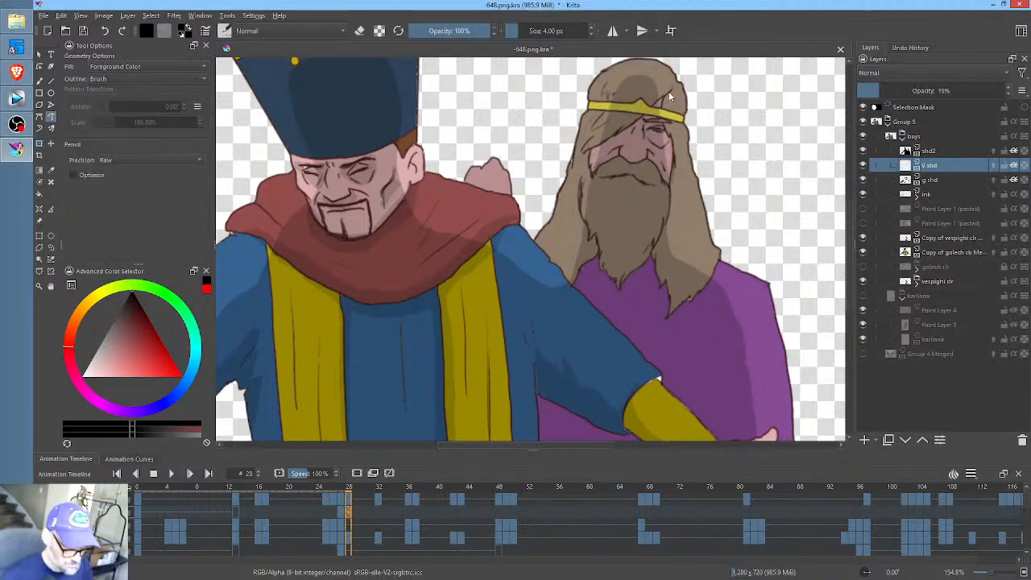
left_click_drag(650, 106, 673, 93)
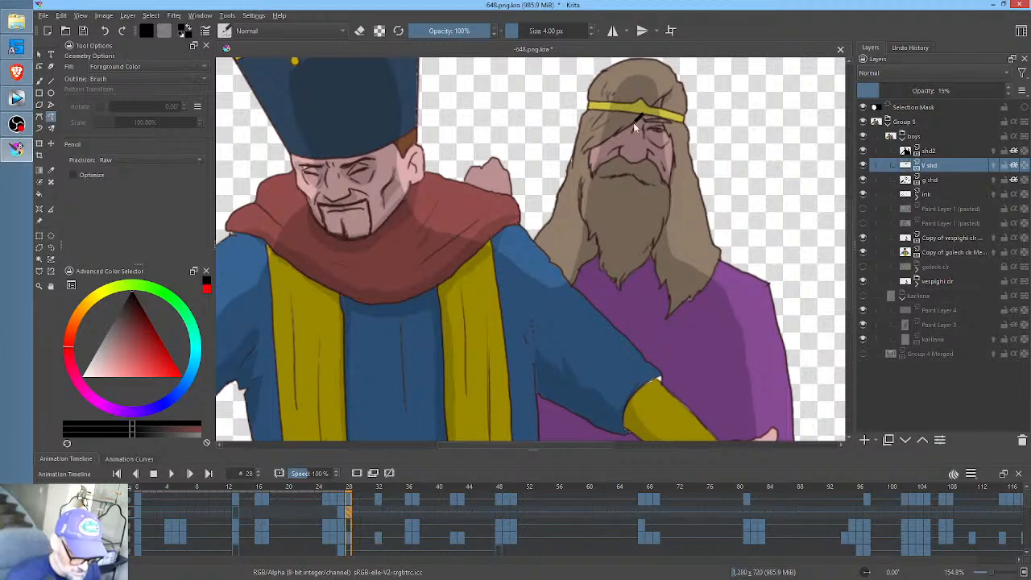
left_click_drag(635, 129, 637, 126)
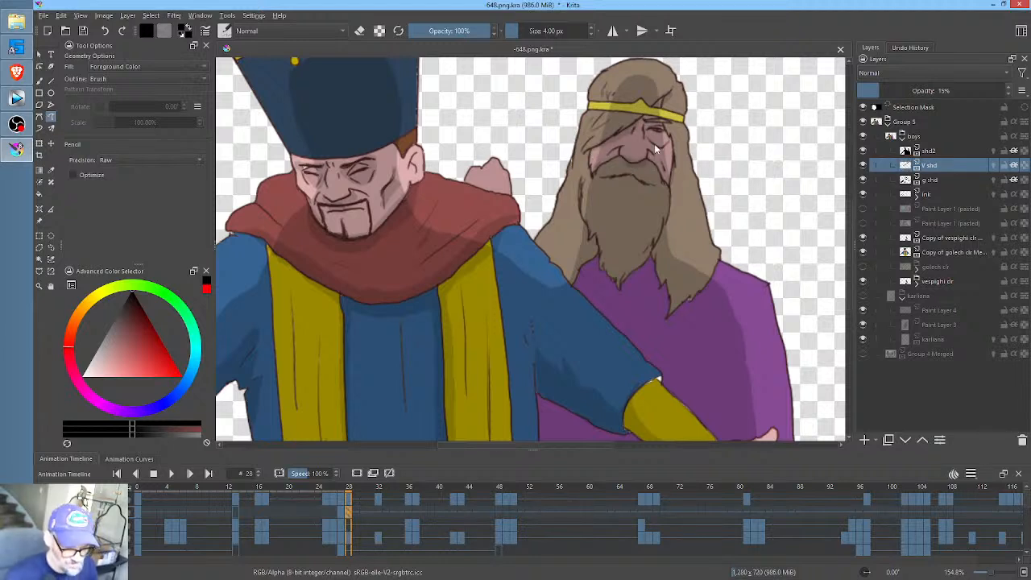
mouse_move(650, 141)
left_mouse_down()
mouse_move(666, 143)
mouse_move(670, 122)
left_mouse_up()
- Paint extra V shd shading around the bearded man's eye at frame 27
key("Left")
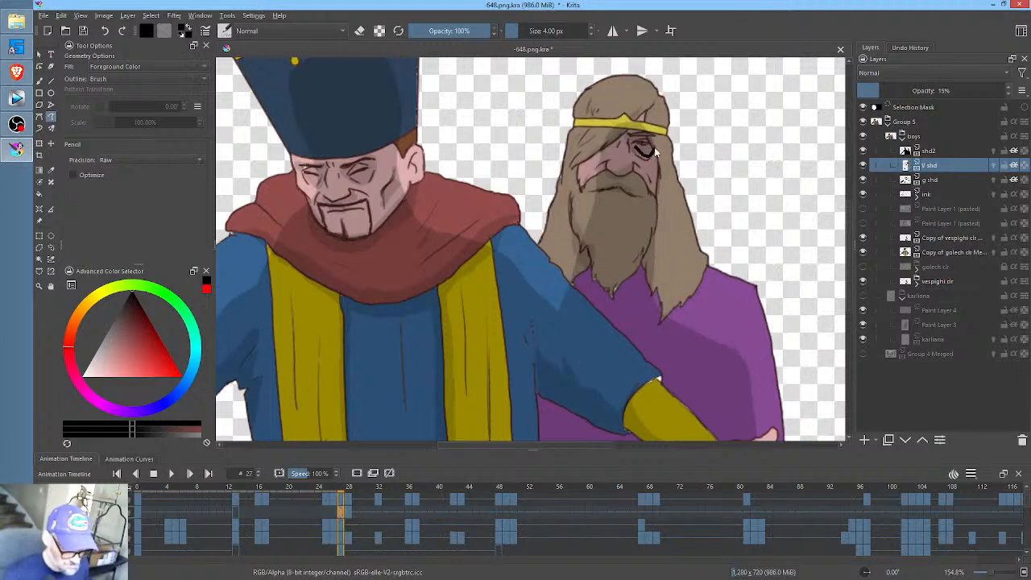
left_click_drag(654, 147, 651, 159)
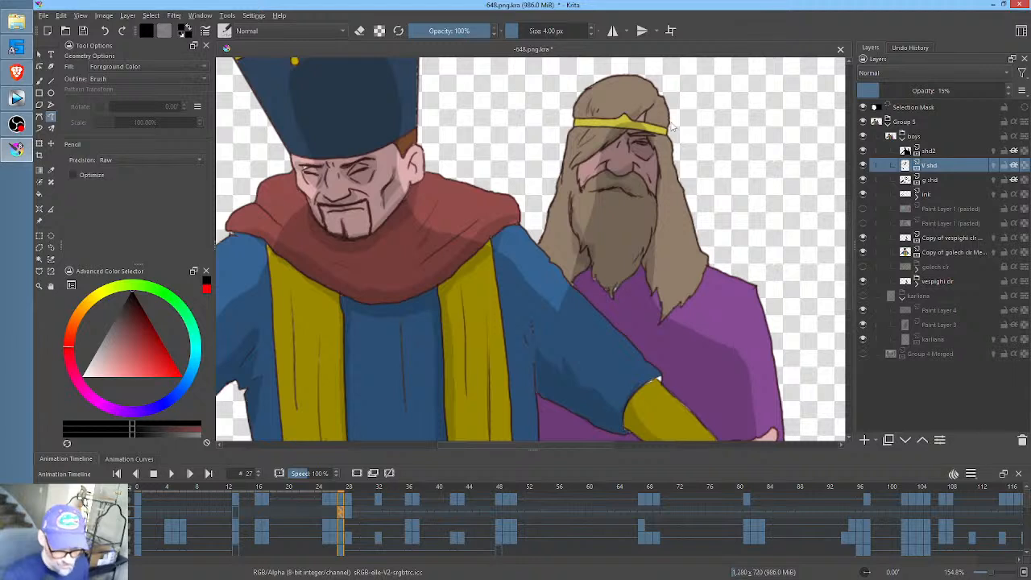
- Paint V shd shading under the bearded man's beard, on the hair beside it and around his moustache at frame 28
key("Right")
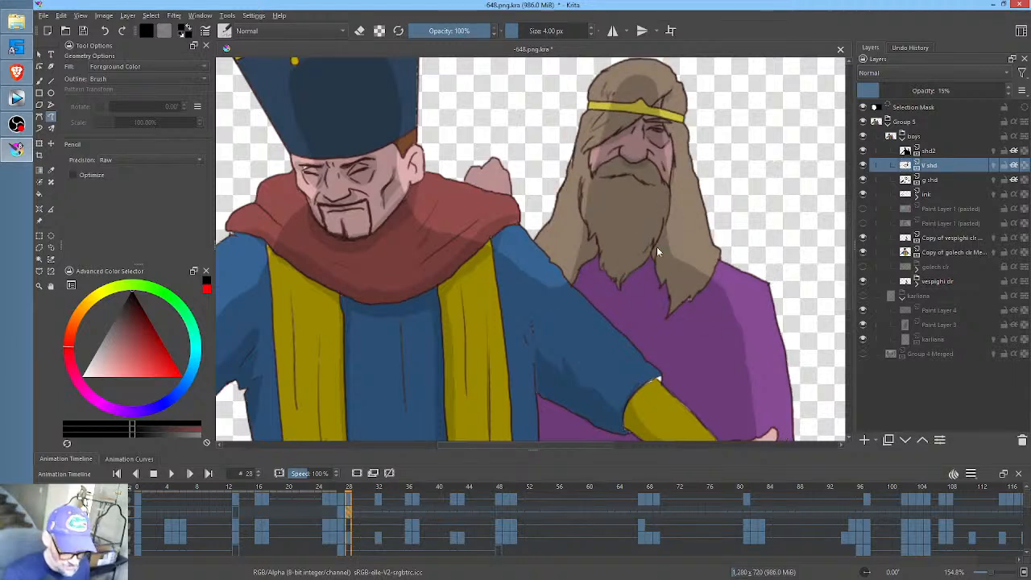
mouse_move(626, 278)
left_mouse_down()
mouse_move(600, 255)
mouse_move(575, 280)
mouse_move(596, 266)
mouse_move(621, 303)
mouse_move(656, 261)
mouse_move(668, 316)
mouse_move(664, 267)
left_mouse_up()
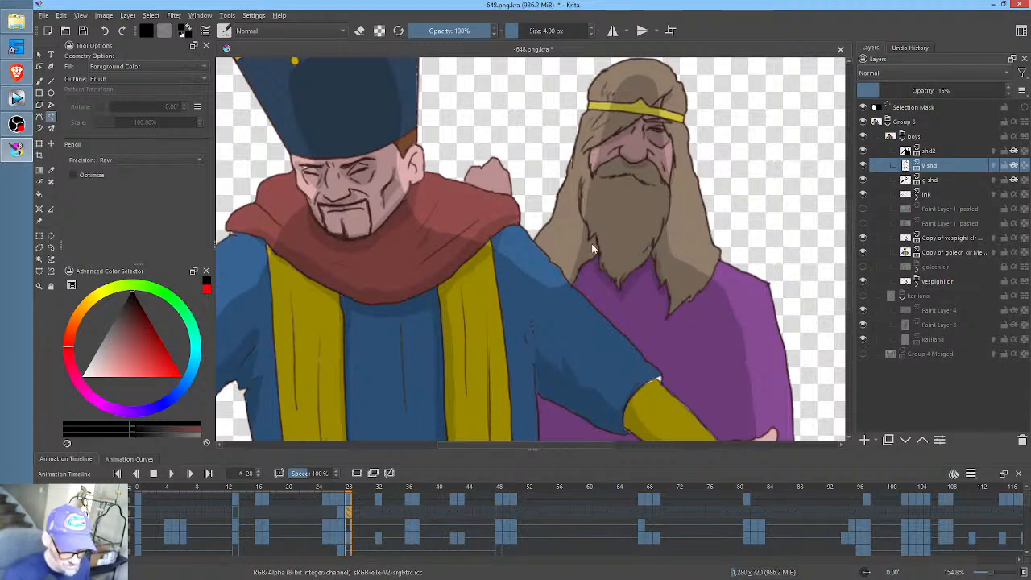
left_click_drag(591, 246, 666, 226)
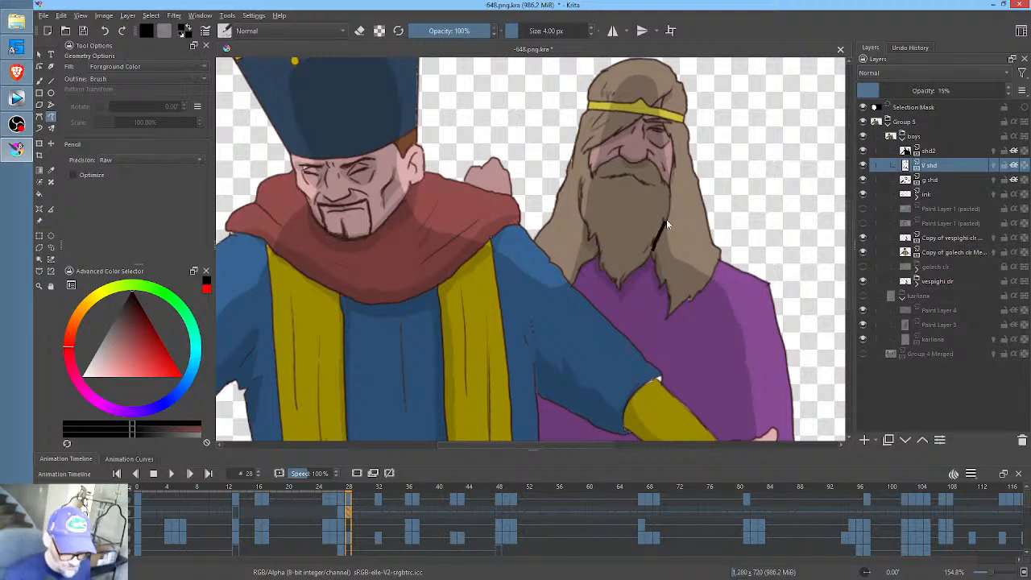
middle_click(662, 274)
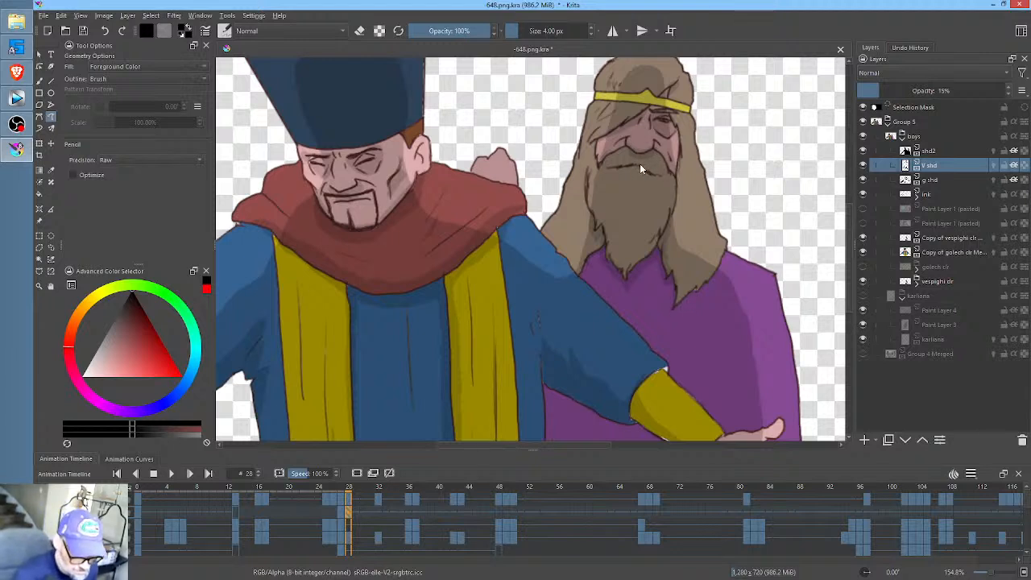
left_click_drag(646, 172, 645, 156)
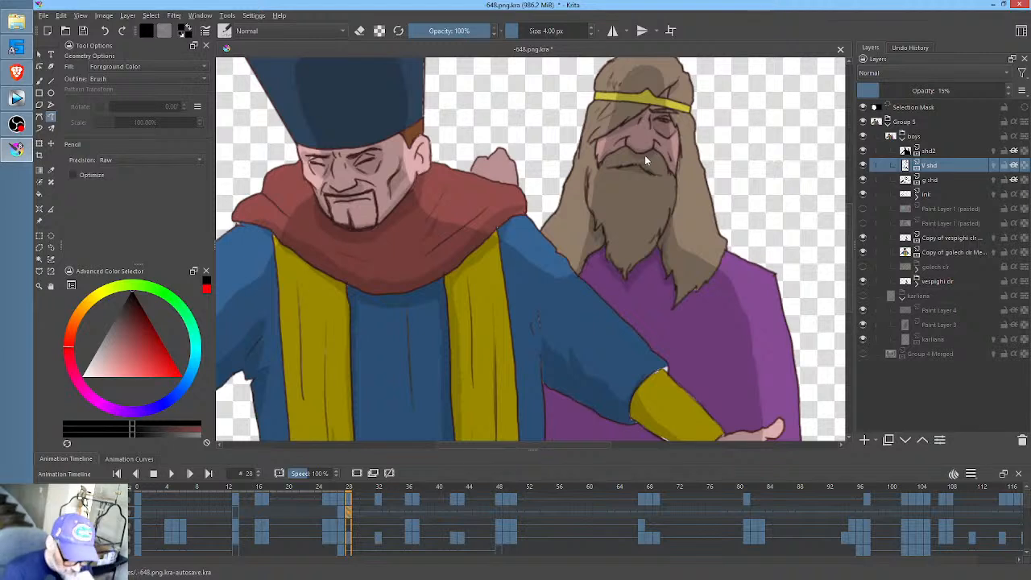
- Add a blank V shd keyframe at frame 32 and paint shading beneath the bearded man's beard onto his hair and robe
left_click_drag(359, 489, 382, 507)
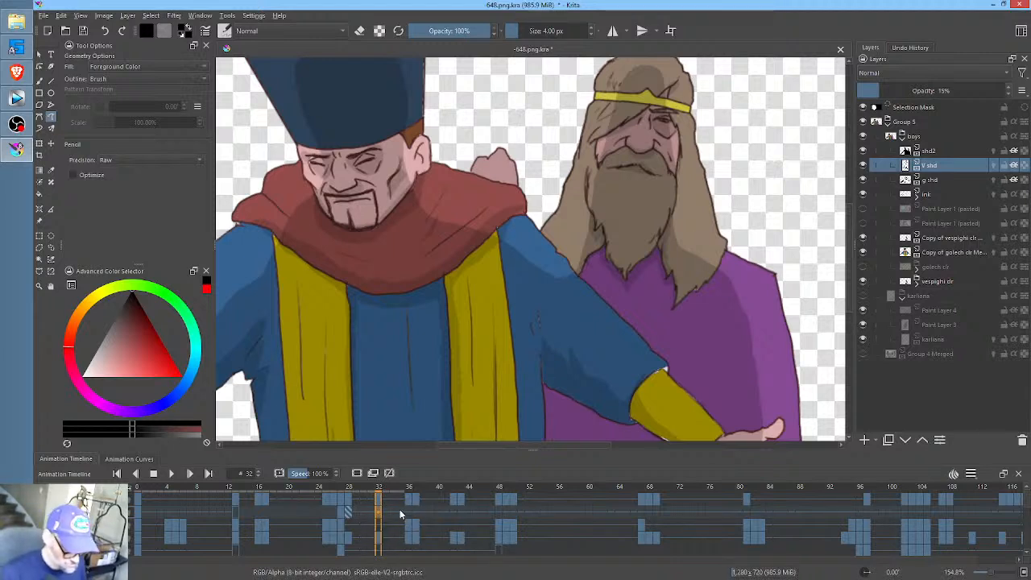
left_click(386, 508)
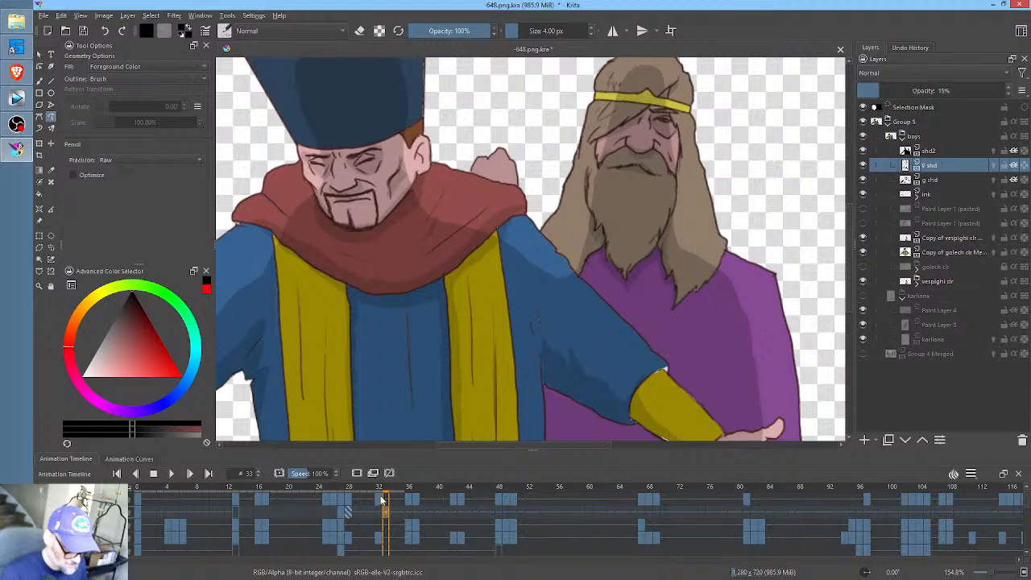
left_click_drag(349, 485, 379, 493)
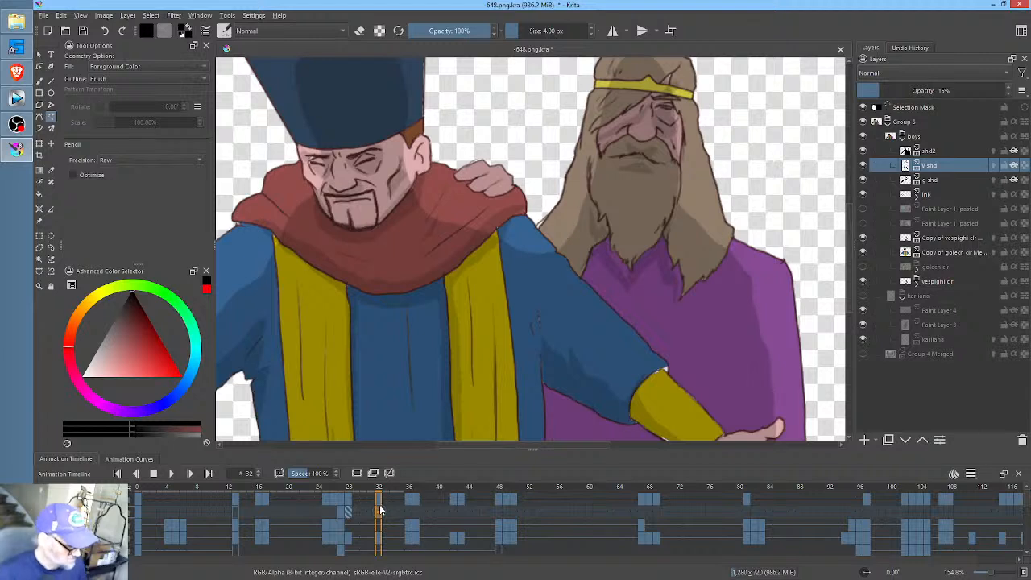
middle_click(668, 253)
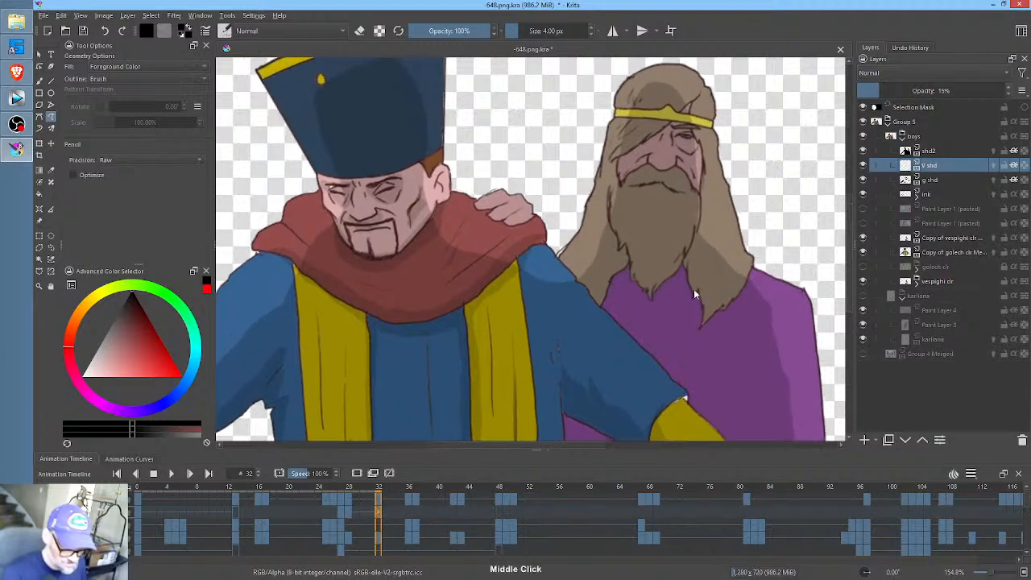
left_click_drag(623, 269, 601, 305)
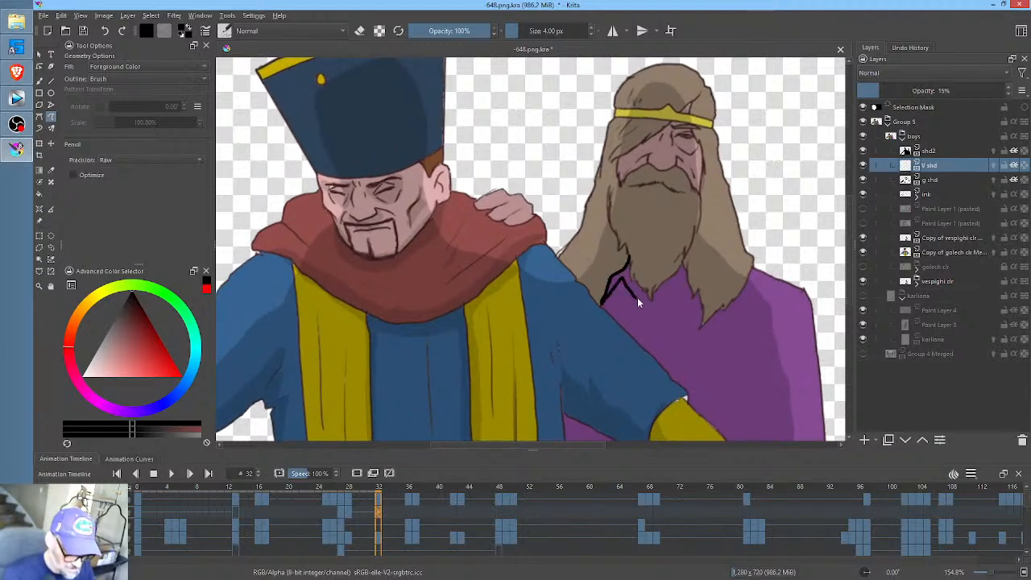
key("ctrl+z")
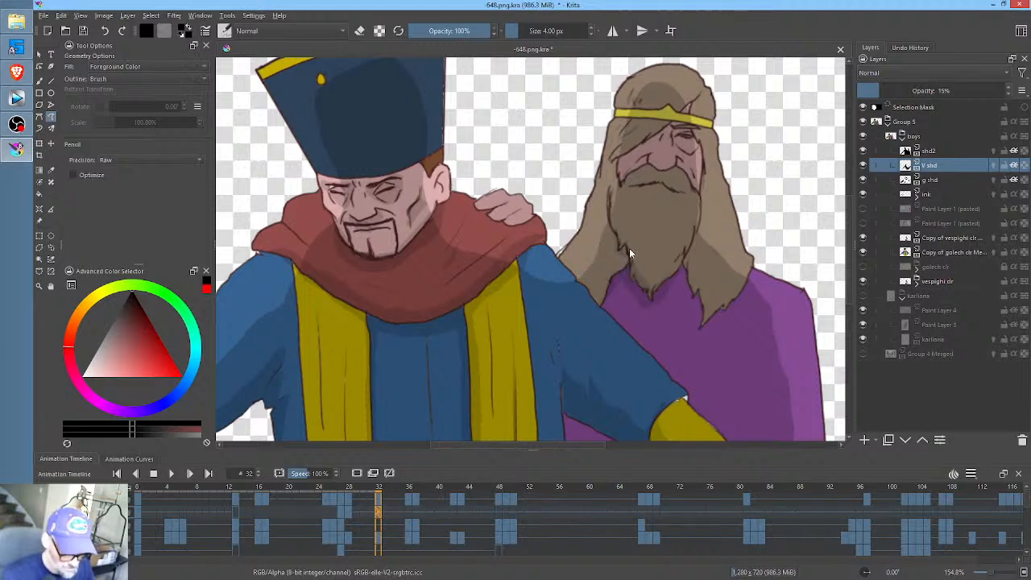
- Shade the bearded man's moustache, nose, eye, the hair at his headband and the hair tips beside his beard at frame 32
left_click_drag(641, 183, 673, 191)
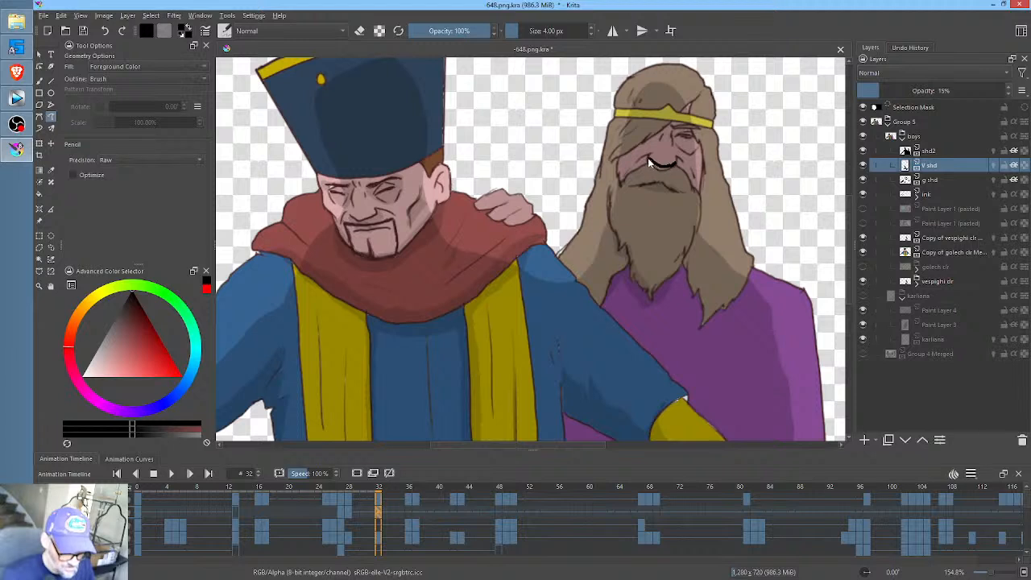
key("ctrl+z")
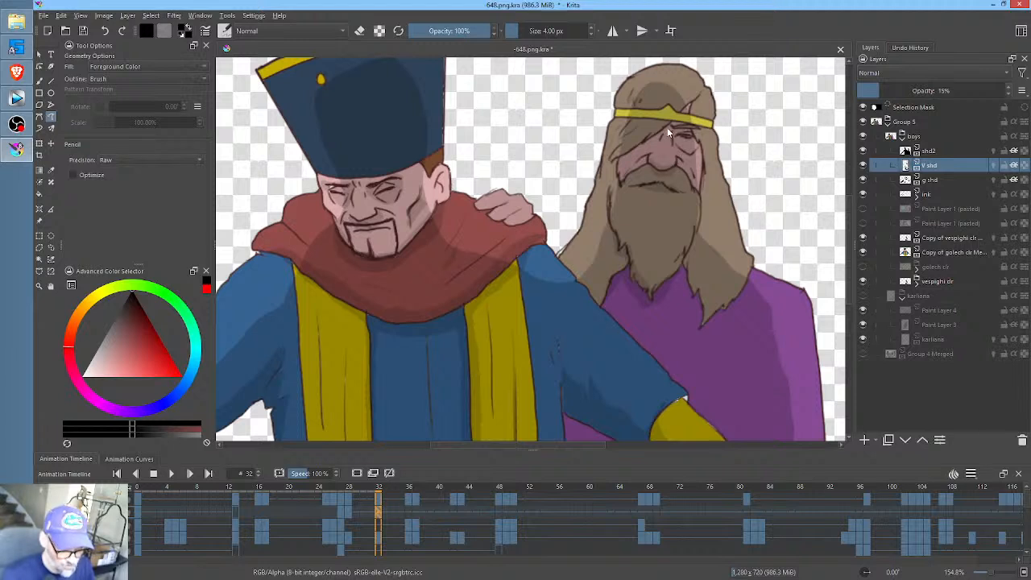
key("ctrl+z")
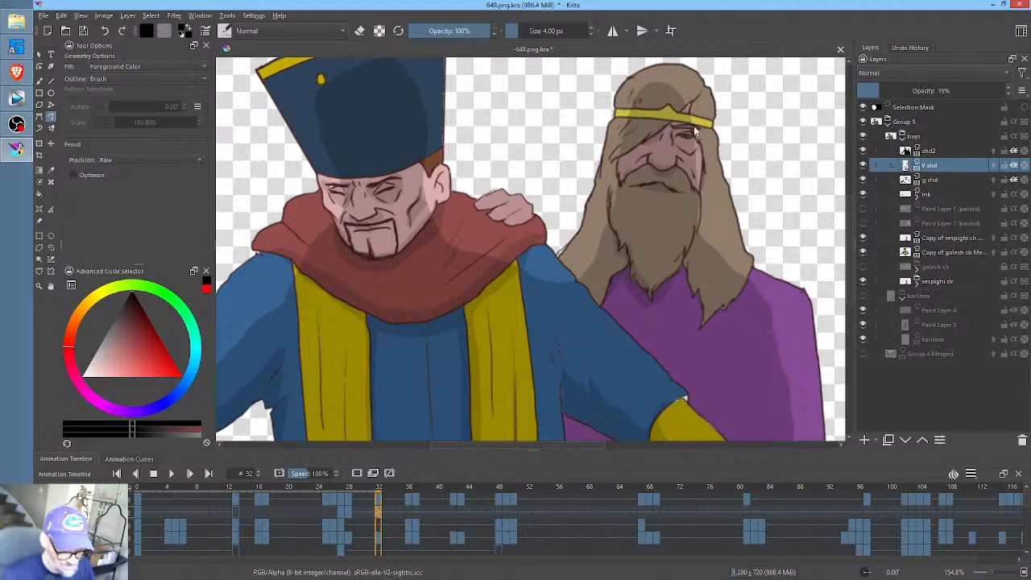
key("ctrl+z")
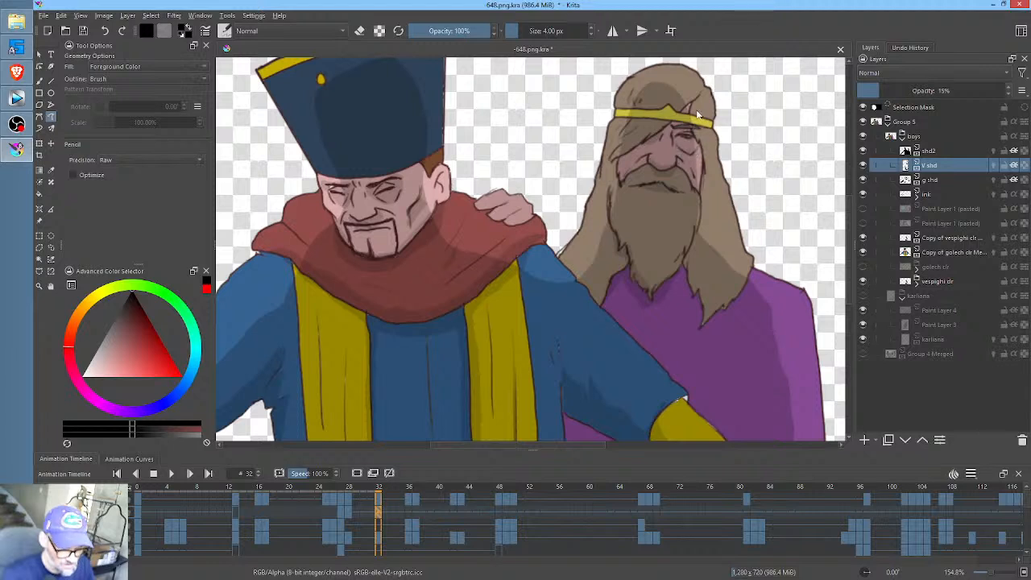
left_click_drag(679, 111, 685, 107)
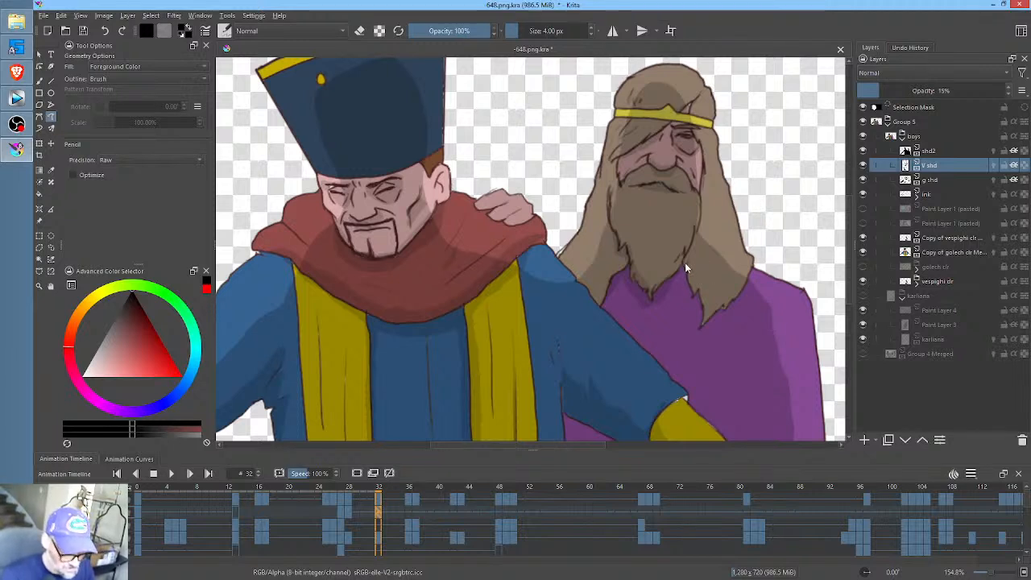
left_click_drag(685, 263, 700, 330)
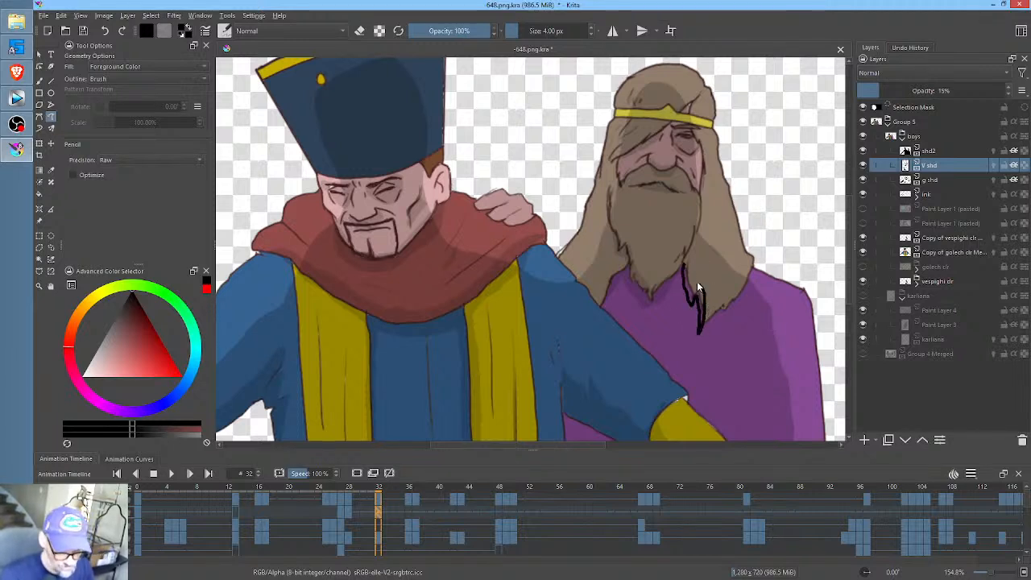
key("ctrl+z")
key("ctrl+z")
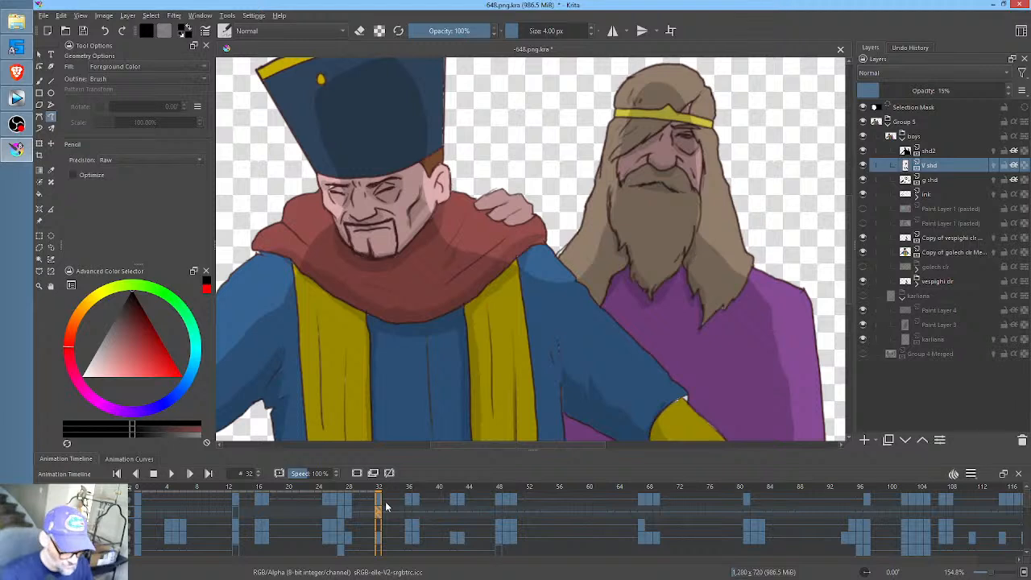
- Compare how the V shd shading fits the bearded man at frames 32, 36 and 37
mouse_move(389, 494)
left_mouse_down()
mouse_move(418, 495)
mouse_move(410, 491)
left_mouse_up()
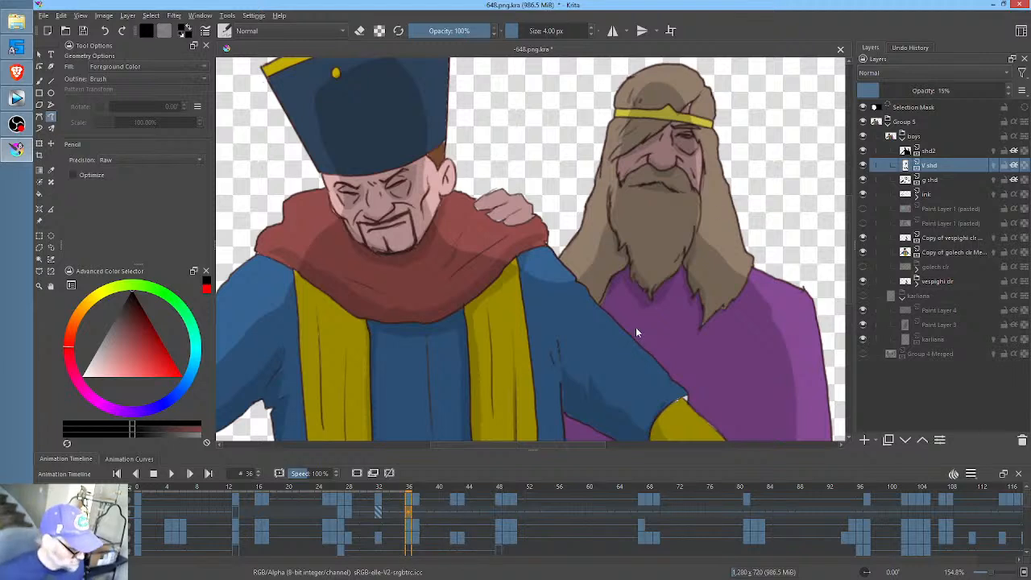
left_click(378, 512)
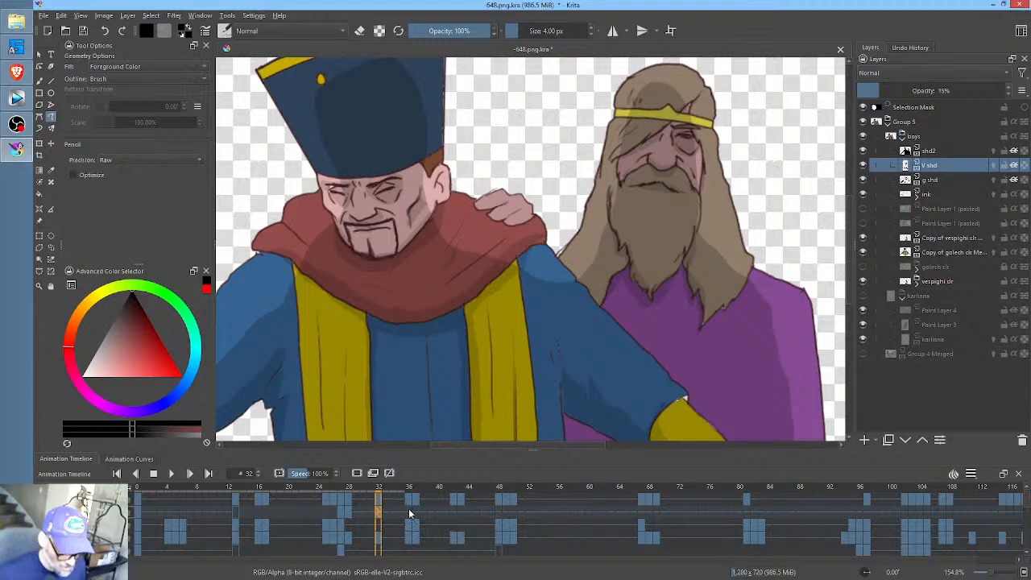
left_click(409, 513)
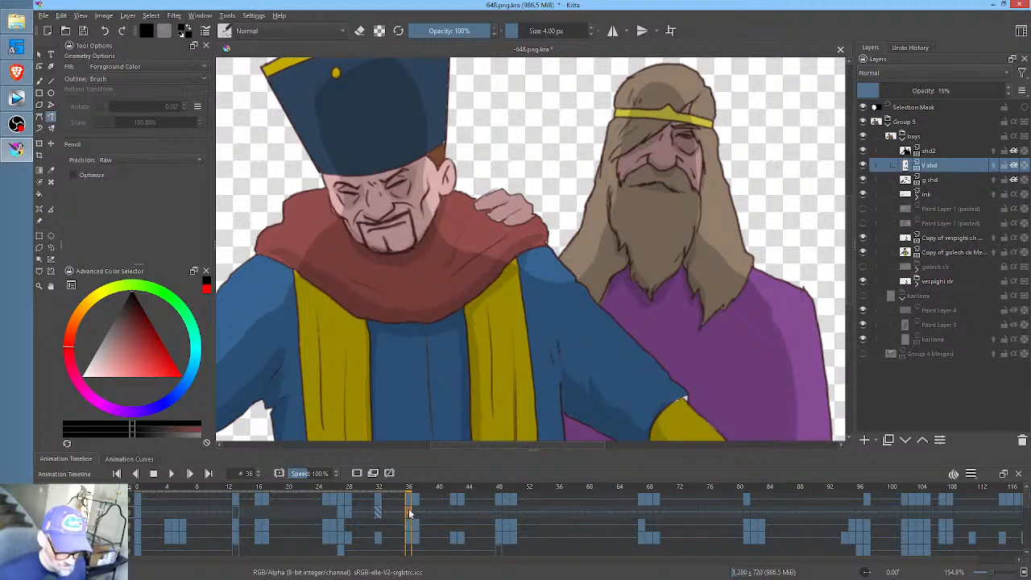
left_click(416, 510)
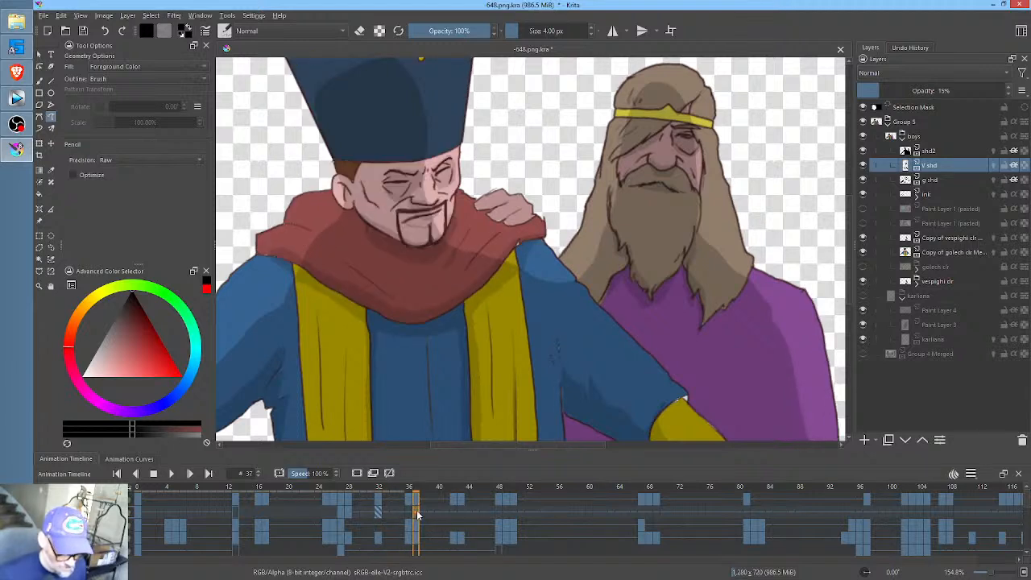
- Add a blank V shd keyframe at frame 42 and paint shading beneath the bearded man's beard and along his hair tips
left_click(452, 512)
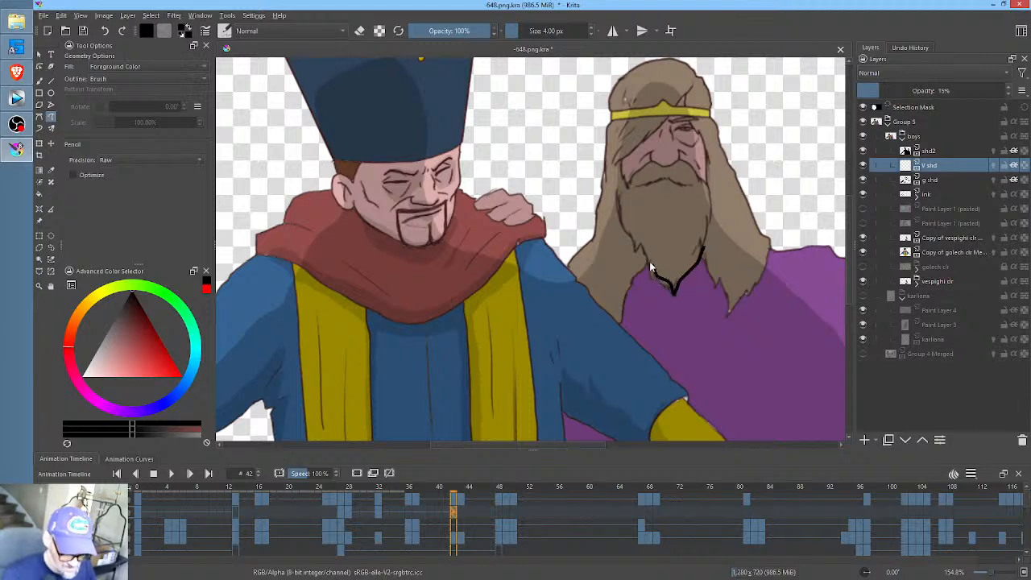
left_click_drag(651, 269, 619, 224)
left_click_drag(647, 282, 683, 307)
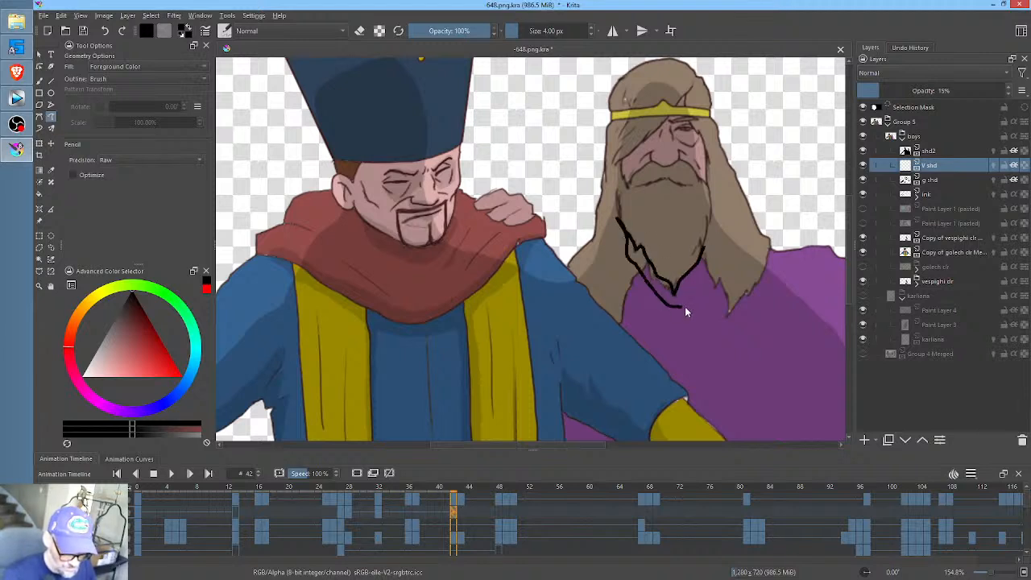
mouse_move(703, 247)
left_mouse_down()
mouse_move(630, 290)
mouse_move(626, 313)
mouse_move(701, 264)
mouse_move(715, 299)
mouse_move(706, 248)
left_mouse_up()
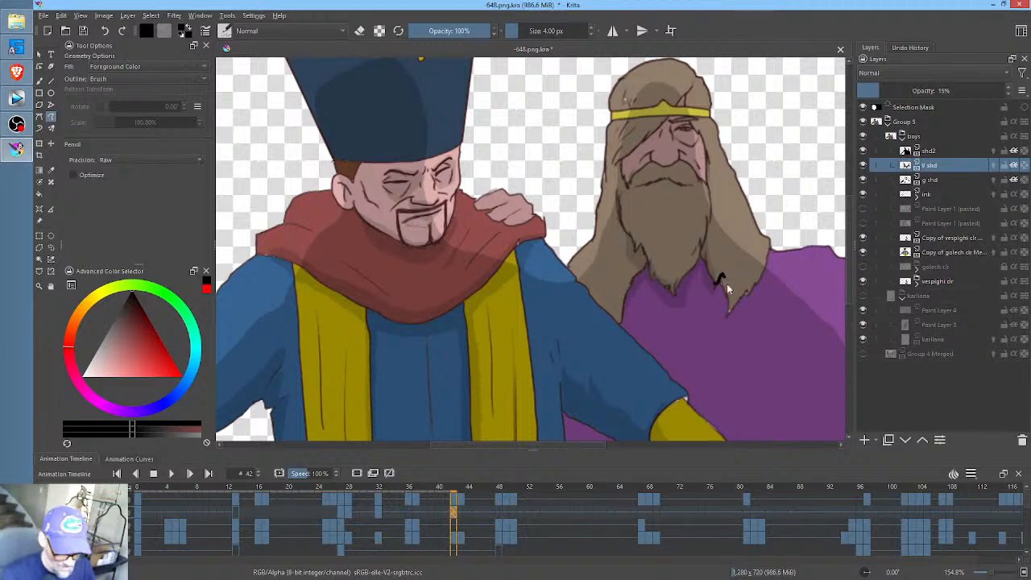
left_click_drag(728, 243, 737, 305)
- Paint shading under the bearded man's nose and around his eye at frame 42, and check it against frame 32
left_click_drag(679, 238, 659, 244)
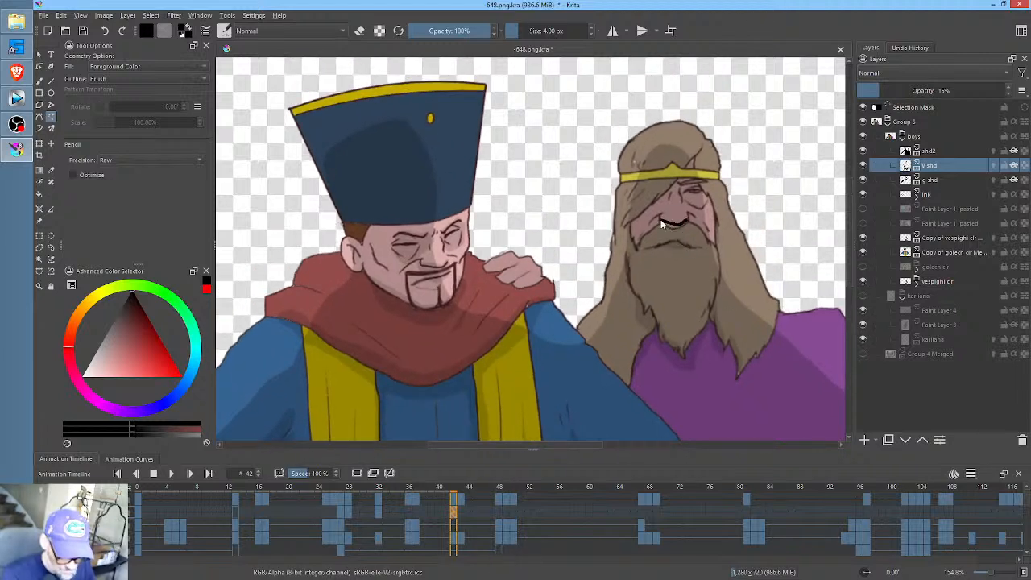
key("ctrl+z")
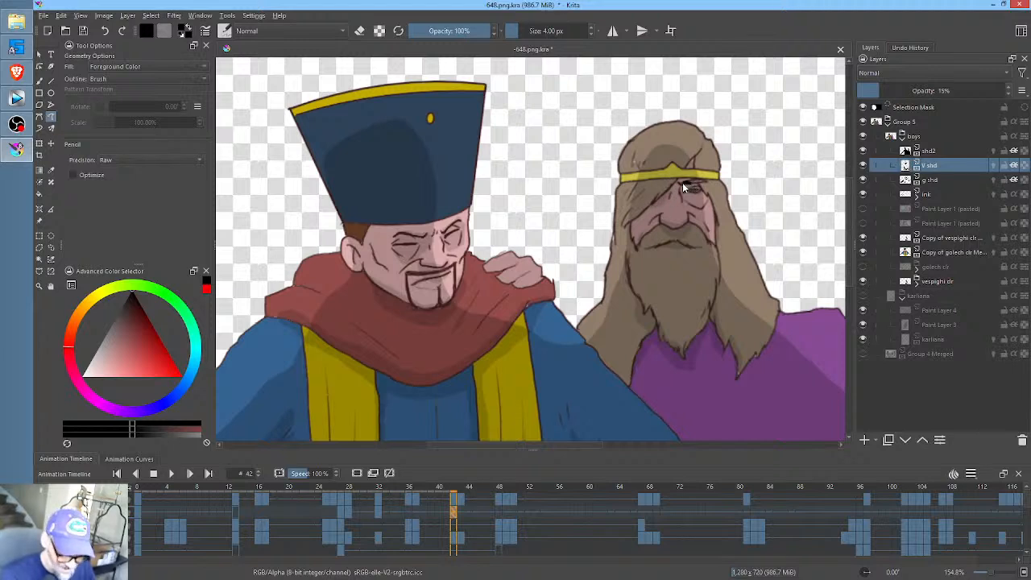
mouse_move(690, 183)
left_mouse_down()
mouse_move(686, 207)
mouse_move(700, 212)
mouse_move(714, 204)
mouse_move(700, 182)
left_mouse_up()
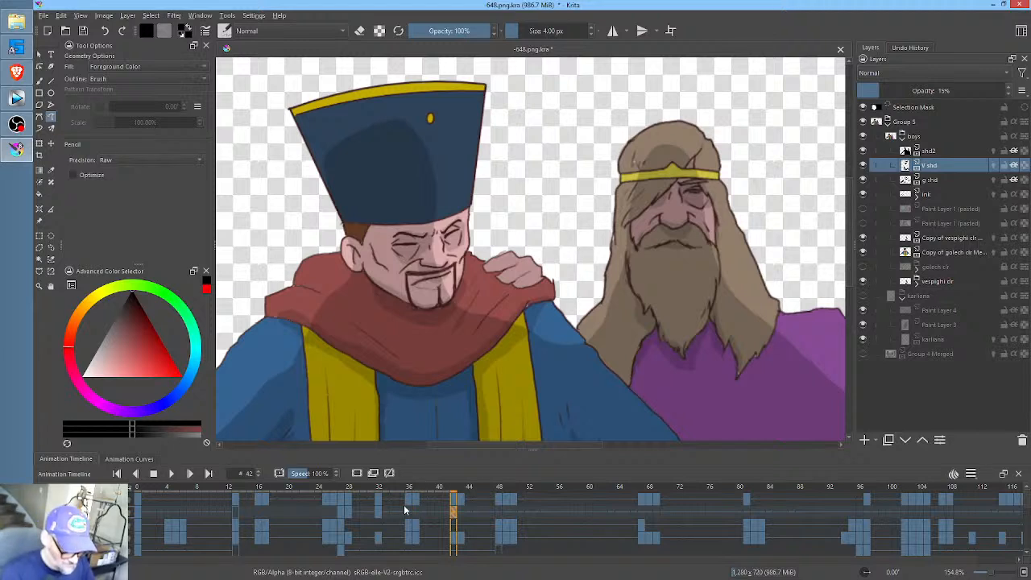
left_click(380, 513)
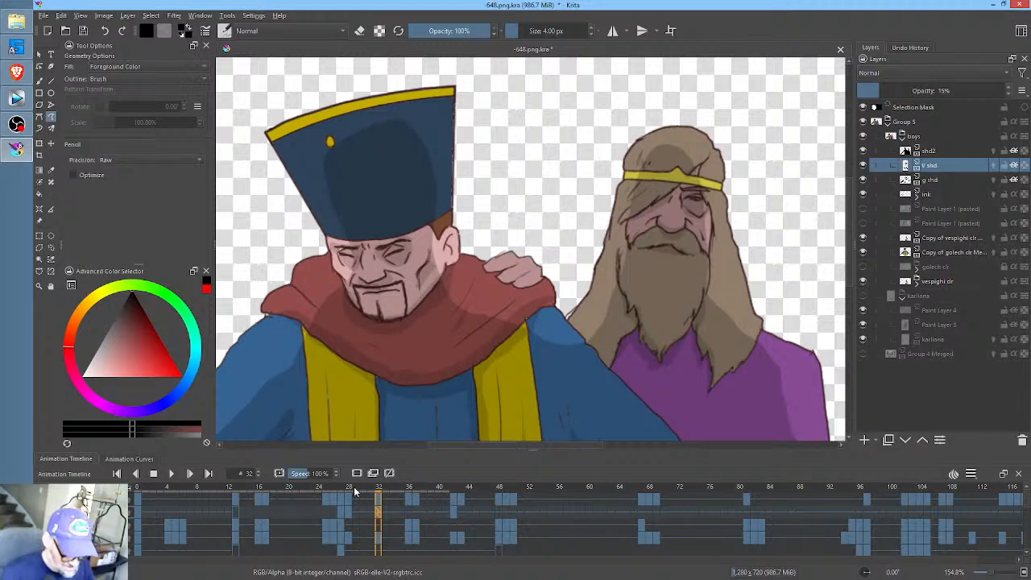
- Paint V shd shading over the hand resting on the hatted man's shoulder at frame 28
left_click(352, 487)
left_click_drag(347, 485, 349, 484)
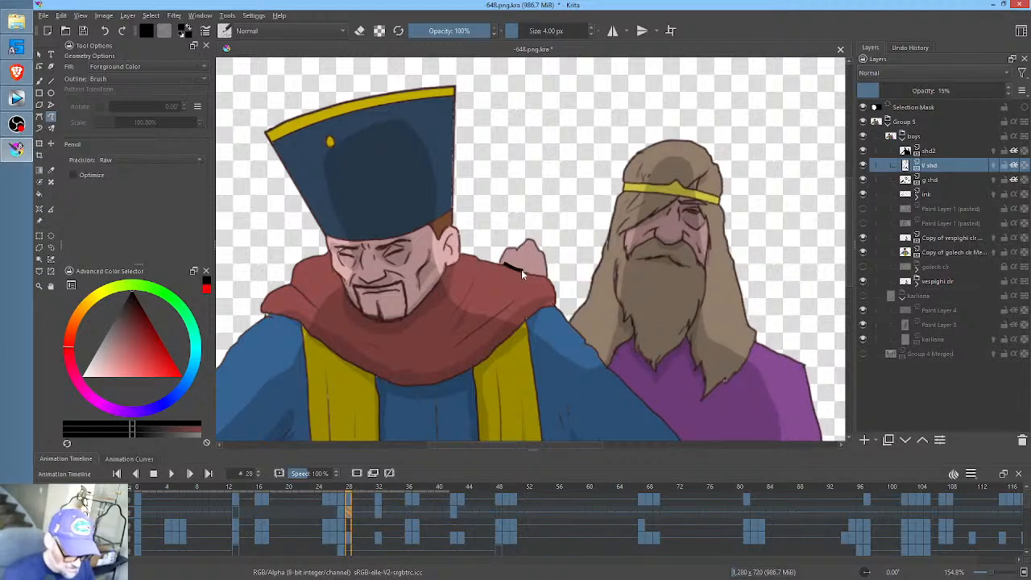
key("ctrl+z")
left_click_drag(516, 253, 528, 277)
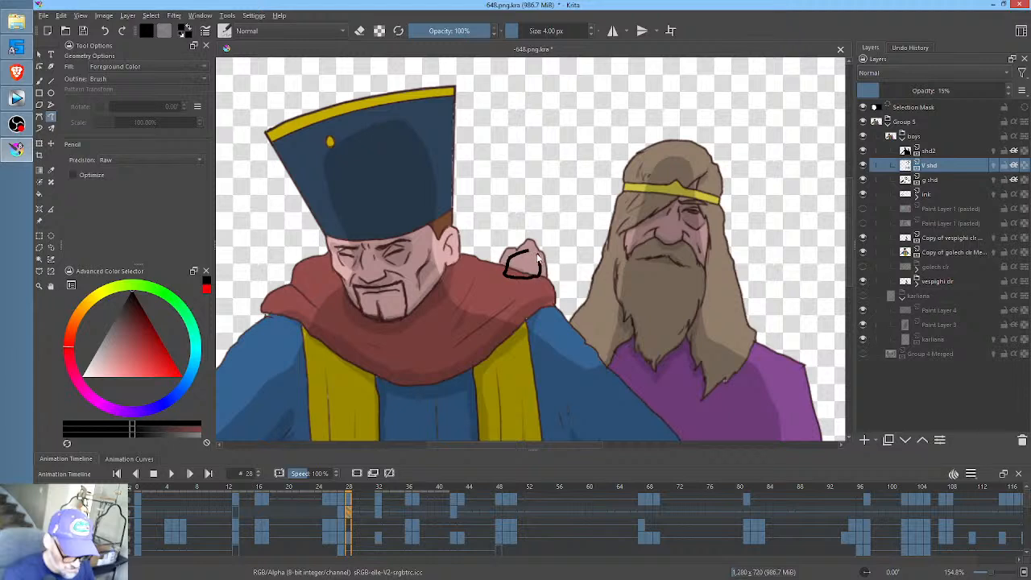
key("ctrl+z")
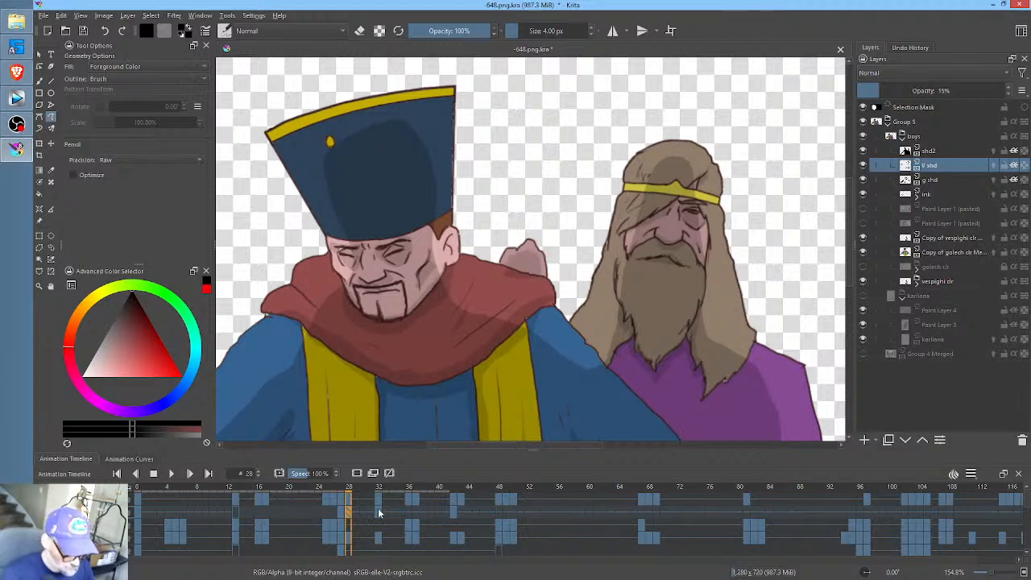
- Shade the fingers of the hand on the hatted man's shoulder at frame 32
left_click(379, 513)
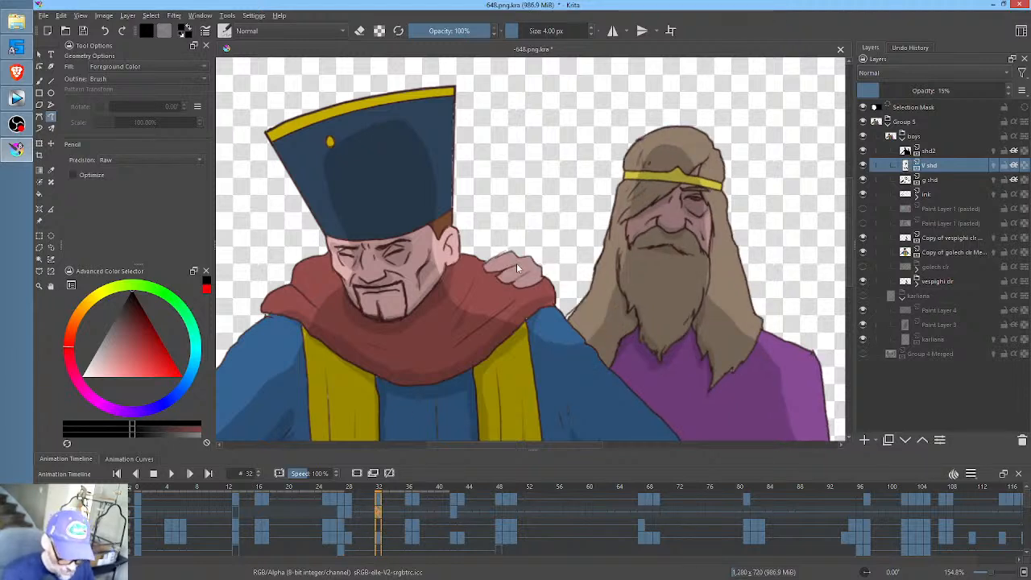
mouse_move(515, 264)
left_mouse_down()
mouse_move(484, 277)
mouse_move(492, 285)
mouse_move(511, 276)
mouse_move(494, 284)
mouse_move(542, 287)
left_mouse_up()
key("ctrl+z")
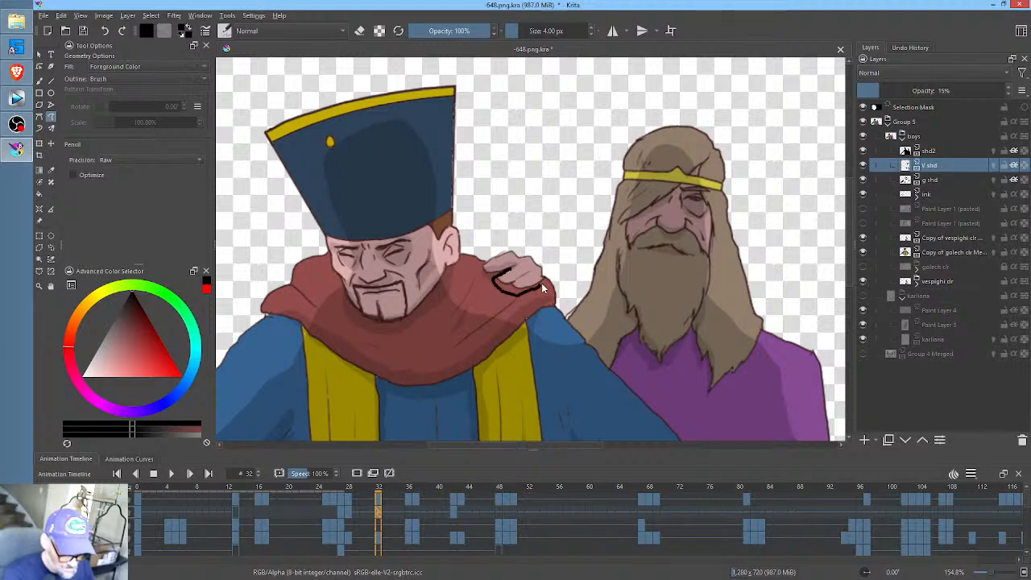
key("ctrl+z")
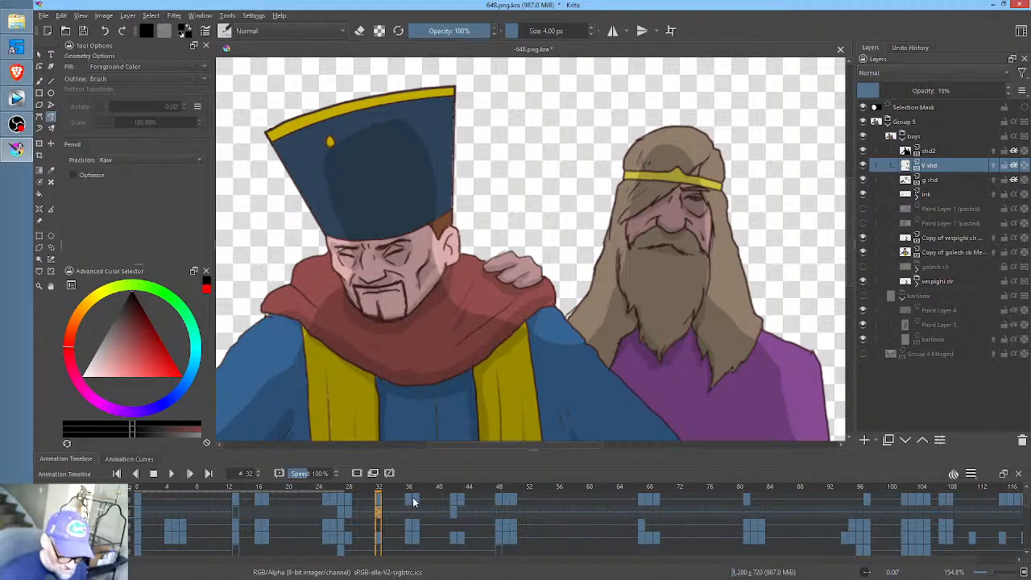
- Copy the shoulder hand's shading from frame 32 into the V shd keyframe at frame 42, and check its fit on neighbouring frames
left_click_drag(401, 488, 455, 493)
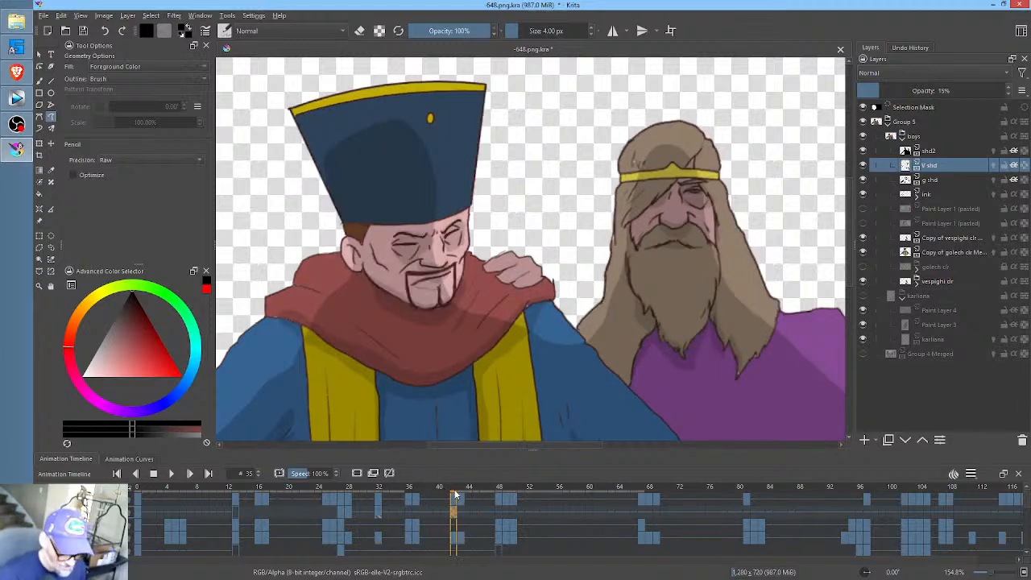
left_click(380, 509)
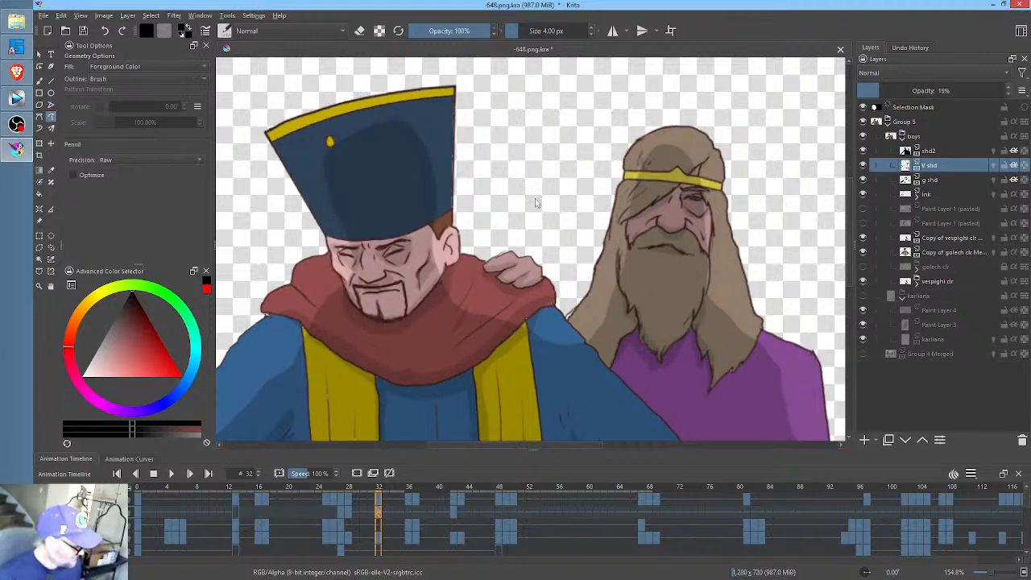
key("l")
mouse_move(538, 248)
left_mouse_down()
mouse_move(478, 276)
mouse_move(538, 302)
mouse_move(547, 250)
left_mouse_up()
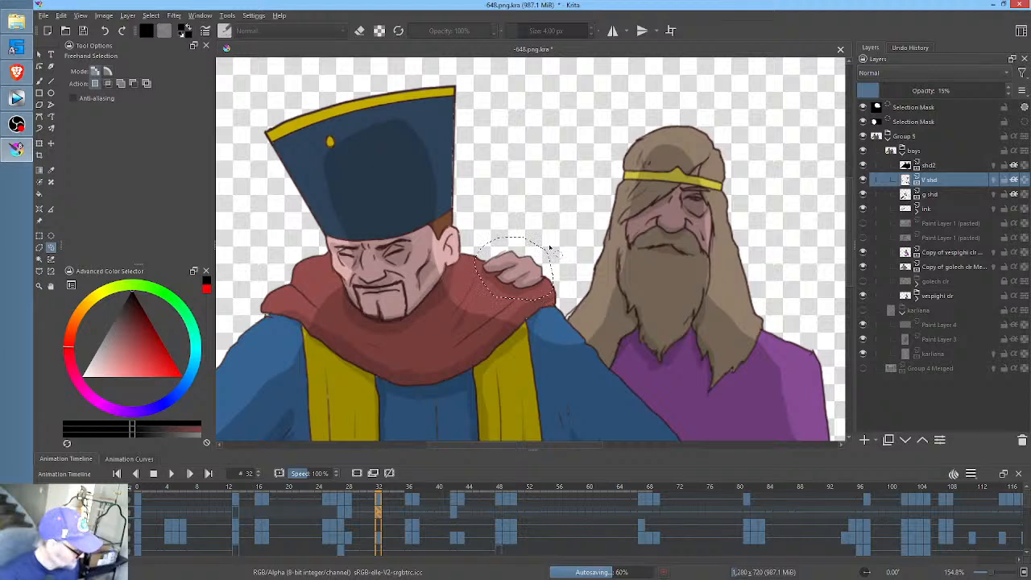
key("Up")
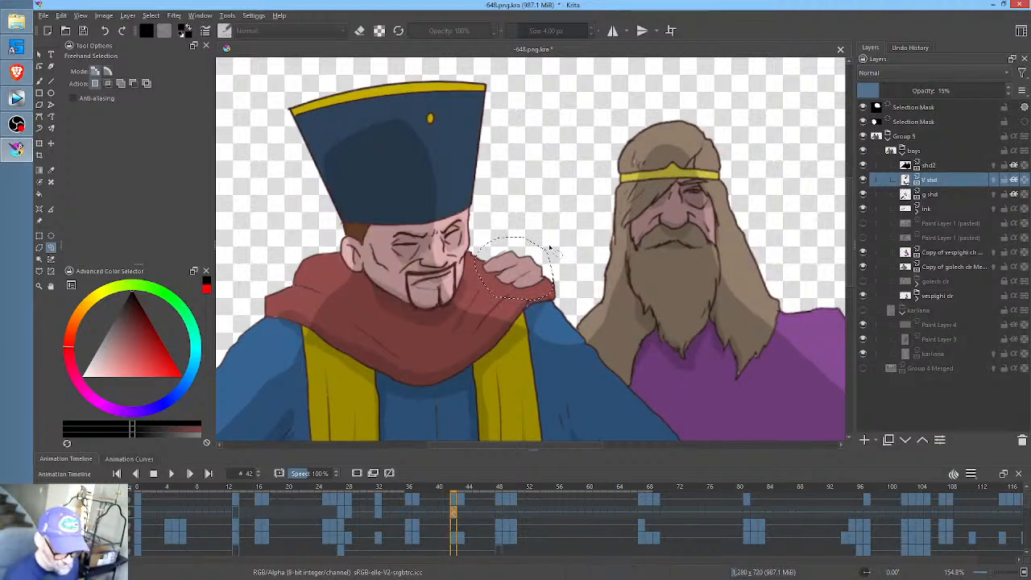
key("ctrl+t")
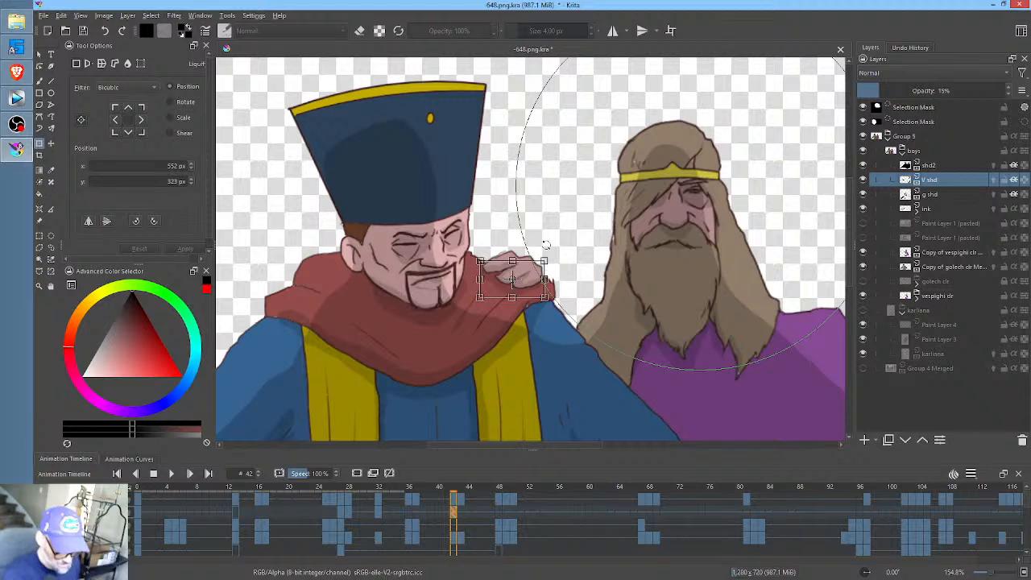
mouse_move(455, 489)
left_mouse_down()
mouse_move(483, 489)
mouse_move(467, 489)
left_mouse_up()
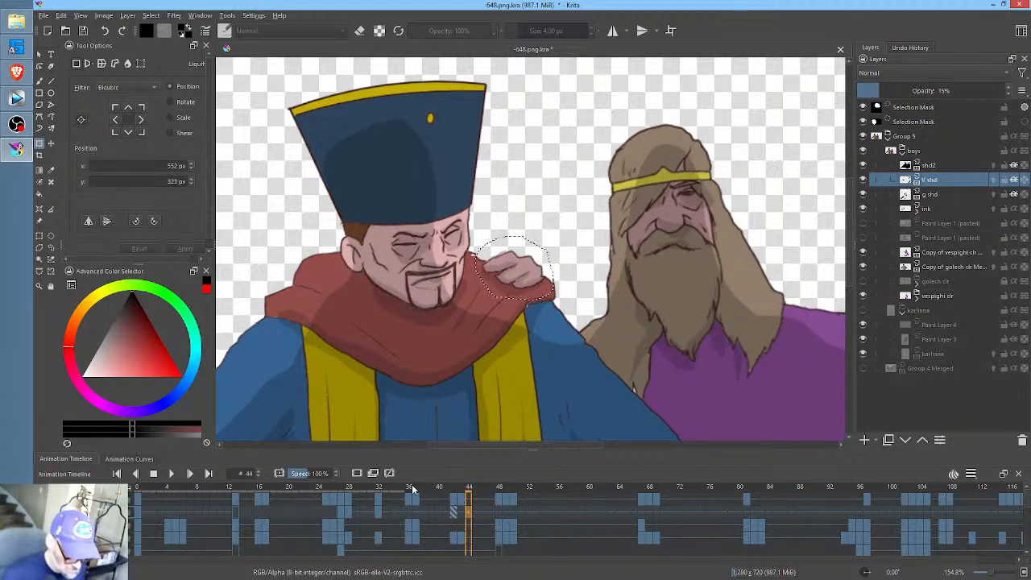
left_click(411, 506)
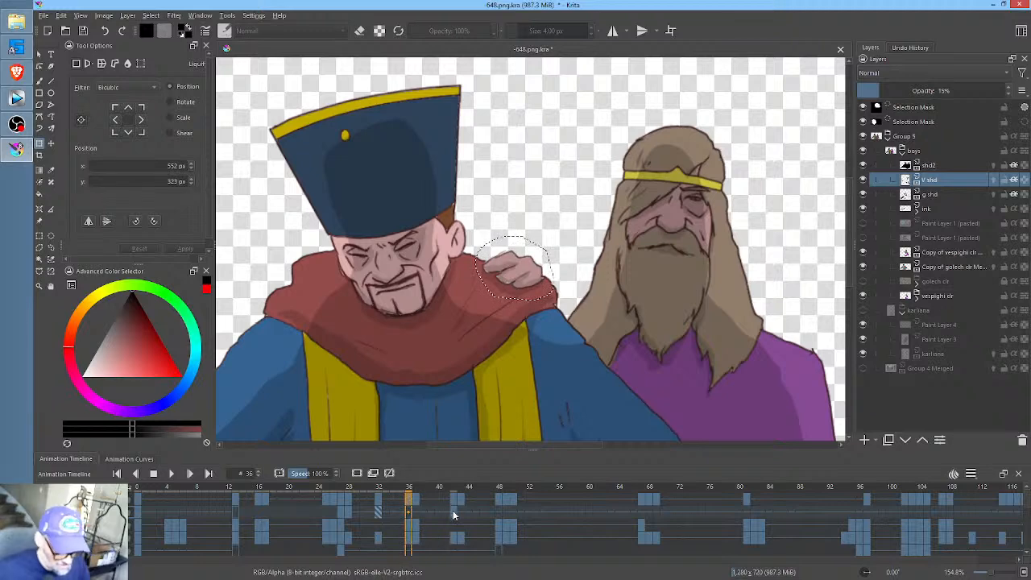
left_click(430, 491)
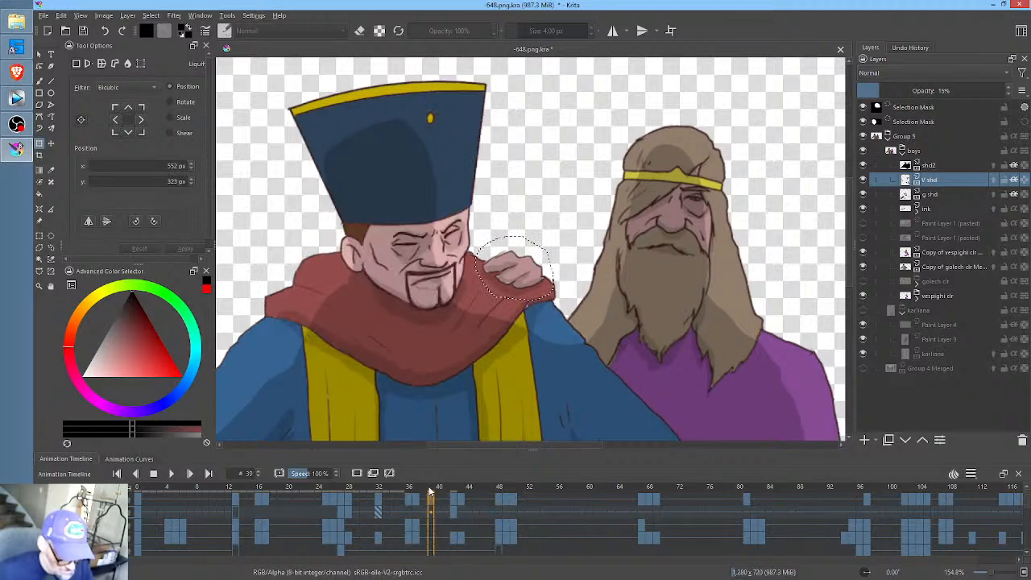
- Add a blank V shd keyframe at frame 48 to clear the held shading from the close-up
left_click_drag(431, 491, 500, 489)
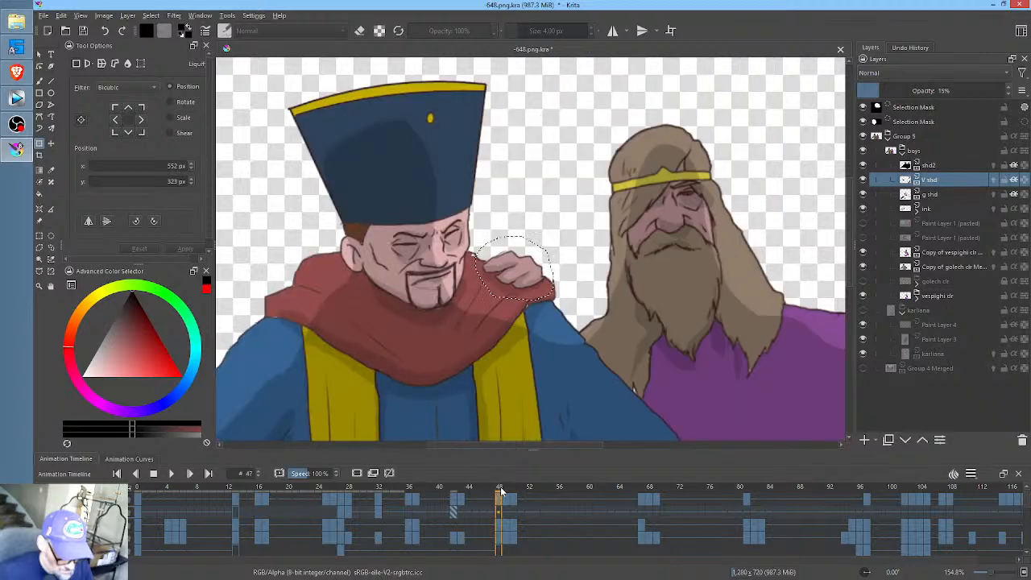
left_click(499, 512)
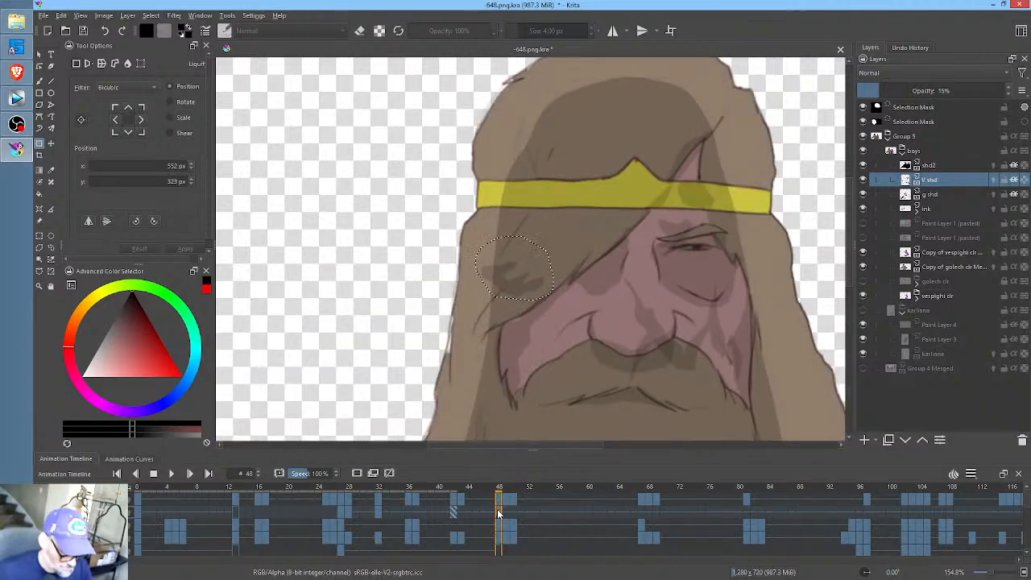
key("Delete")
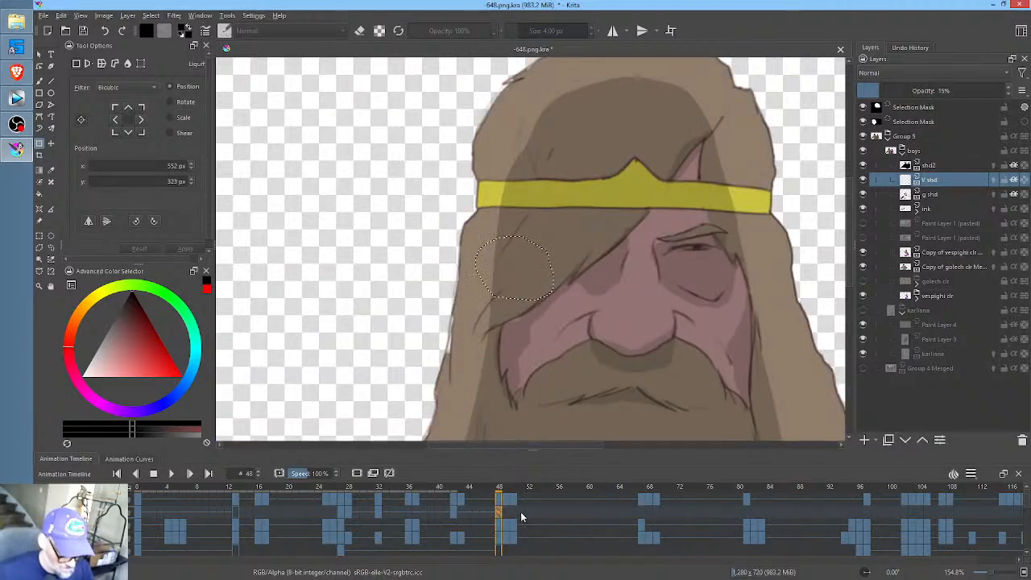
- Add a V shd keyframe at frame 67, paste the hand shading onto the shoulder hand, and clear the selection
left_click_drag(516, 493, 640, 495)
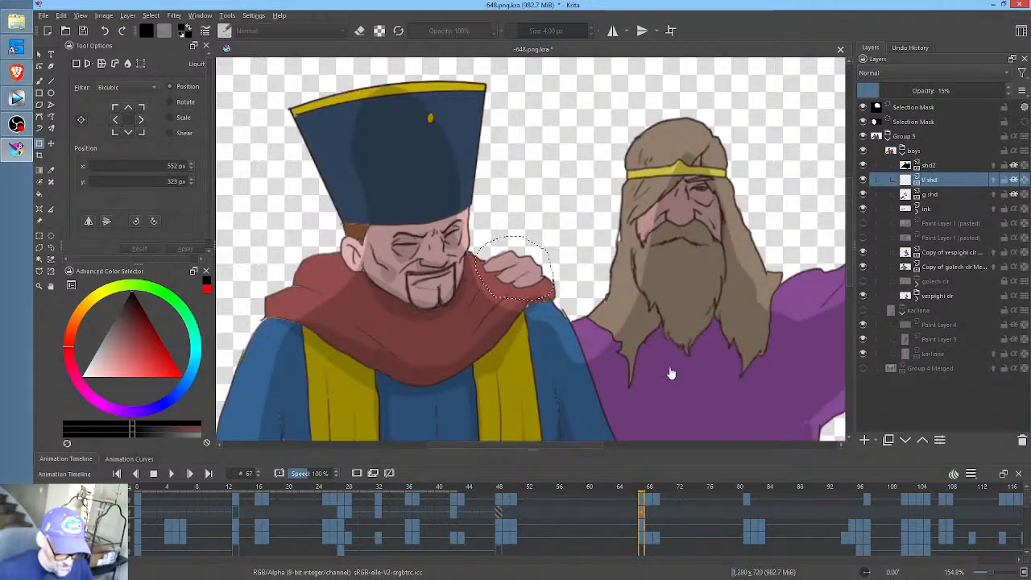
scroll(612, 342, "down", 2)
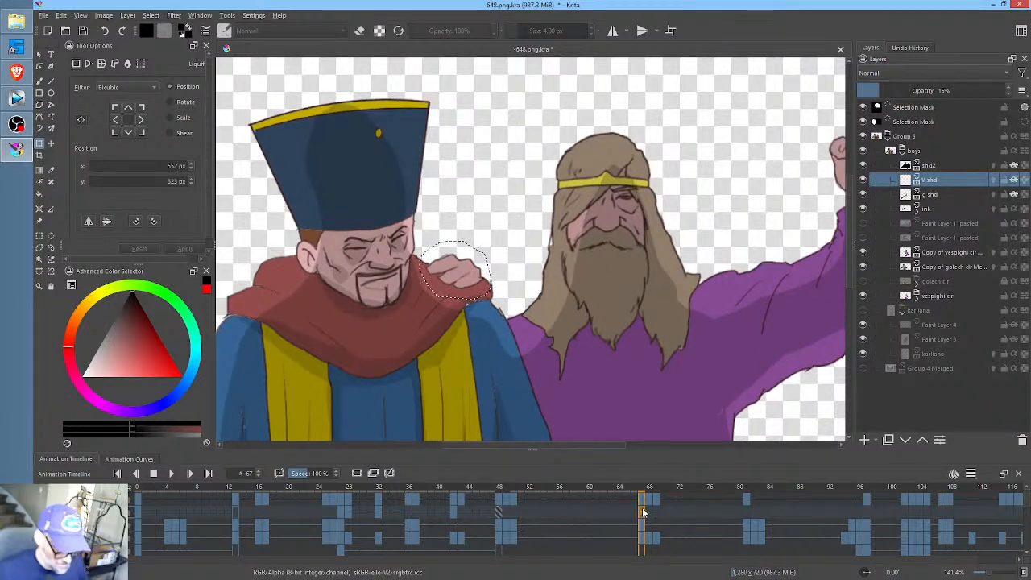
left_click(579, 344)
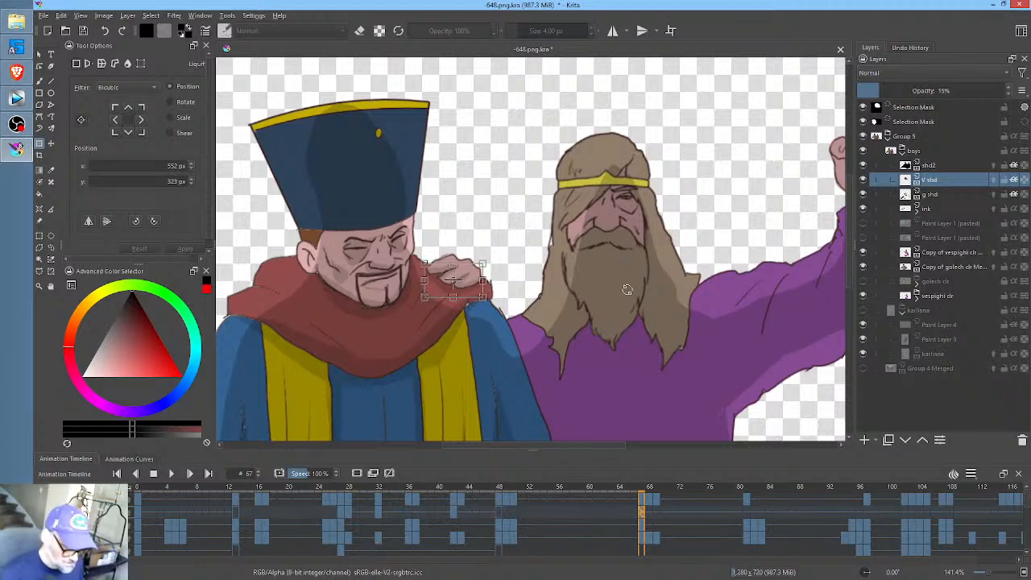
key("p")
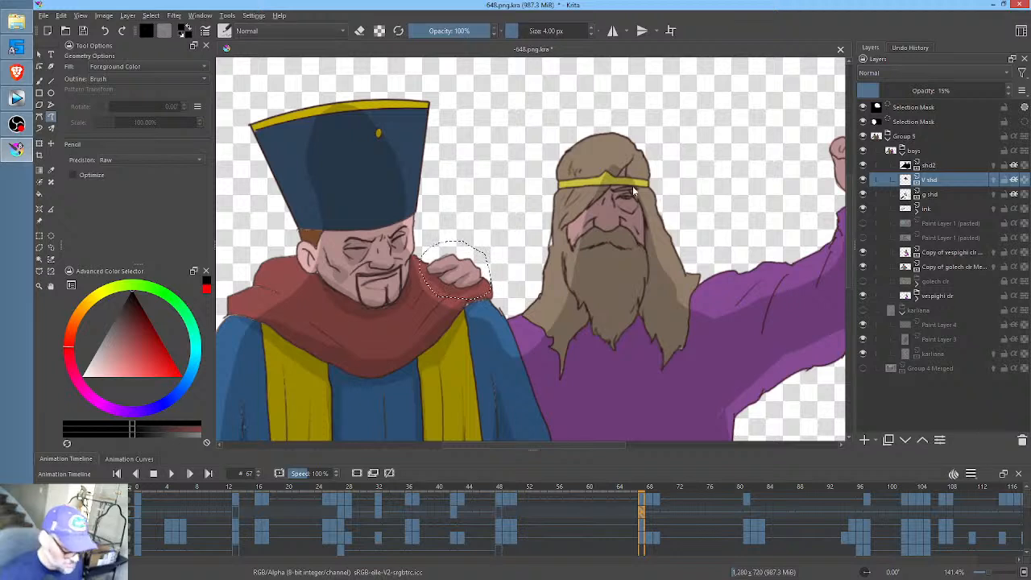
key("ctrl+shift+a")
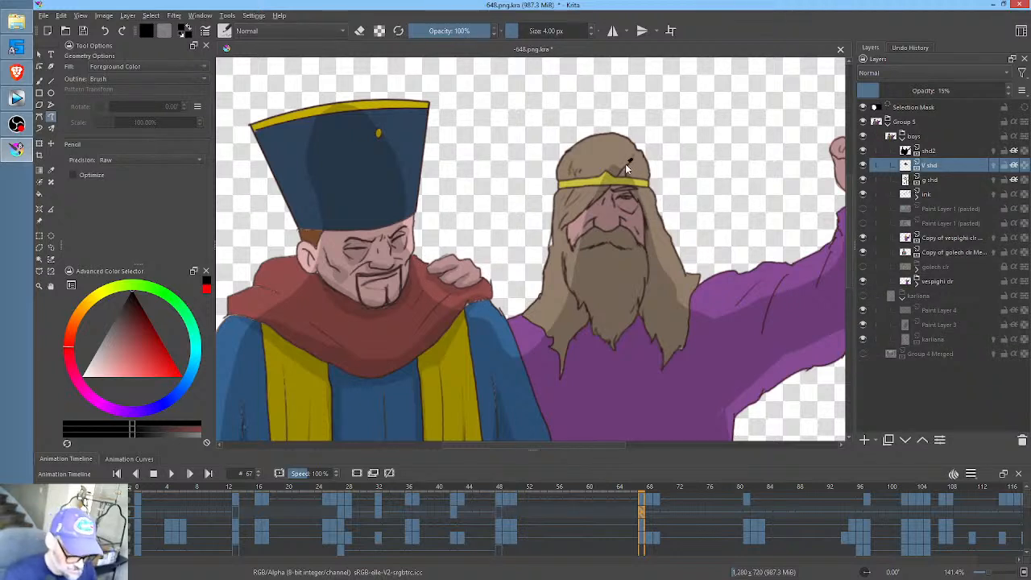
- Shade around the bearded man's eye and nose and beneath his beard at frame 67, and compare with frame 48
left_click_drag(611, 190, 606, 198)
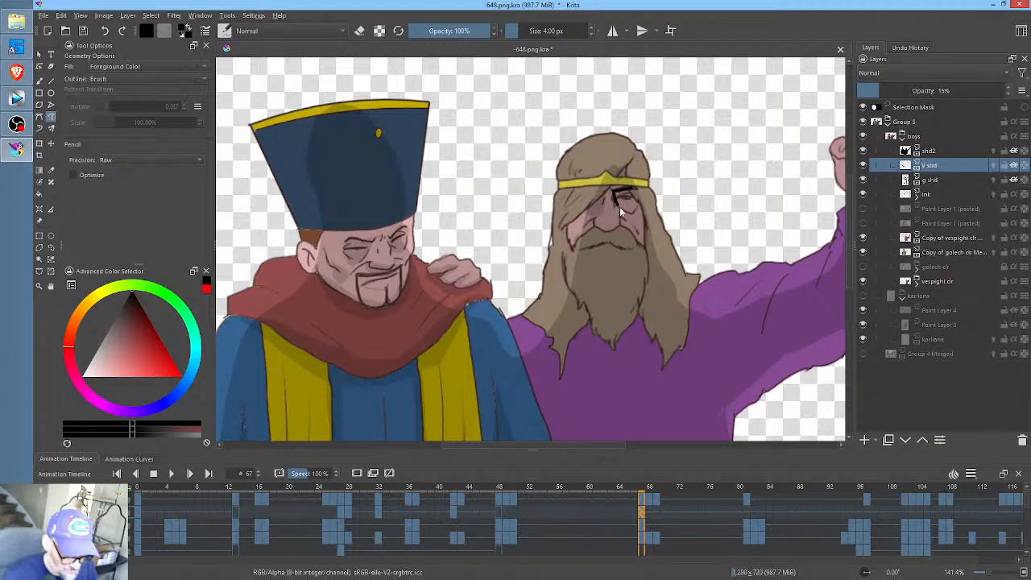
left_click_drag(642, 208, 643, 208)
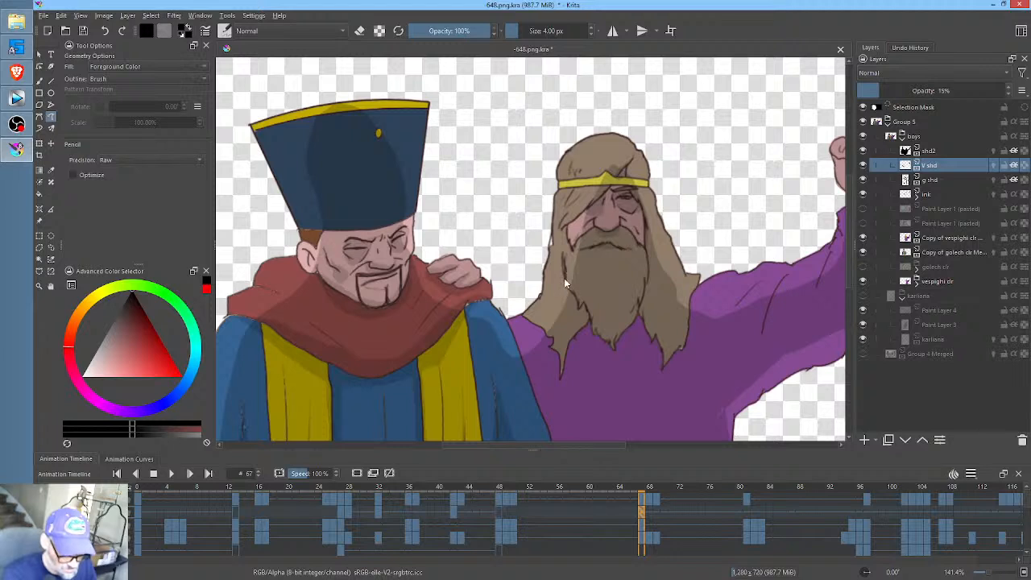
mouse_move(565, 295)
left_mouse_down()
mouse_move(579, 327)
mouse_move(601, 341)
left_mouse_up()
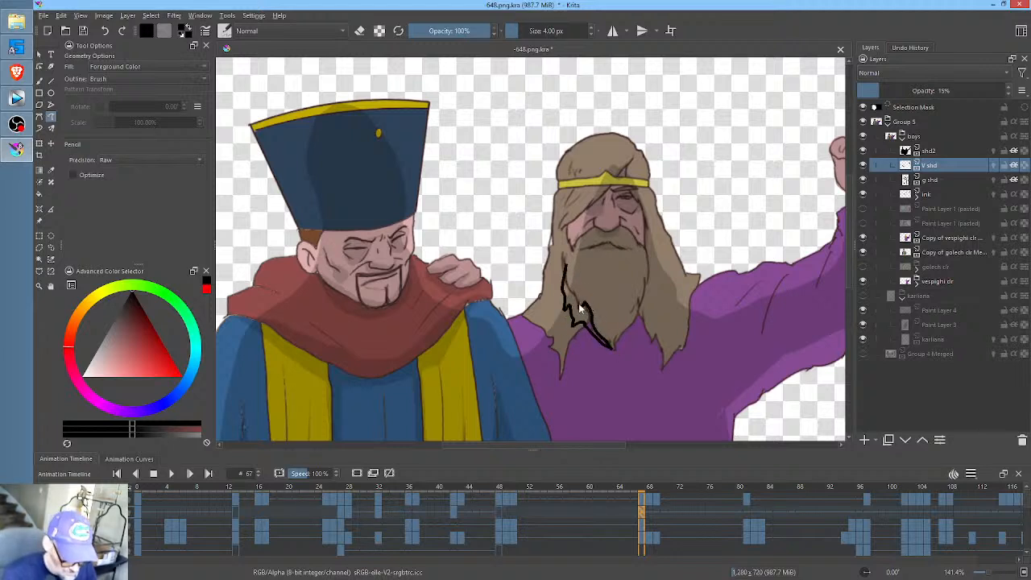
key("ctrl+z")
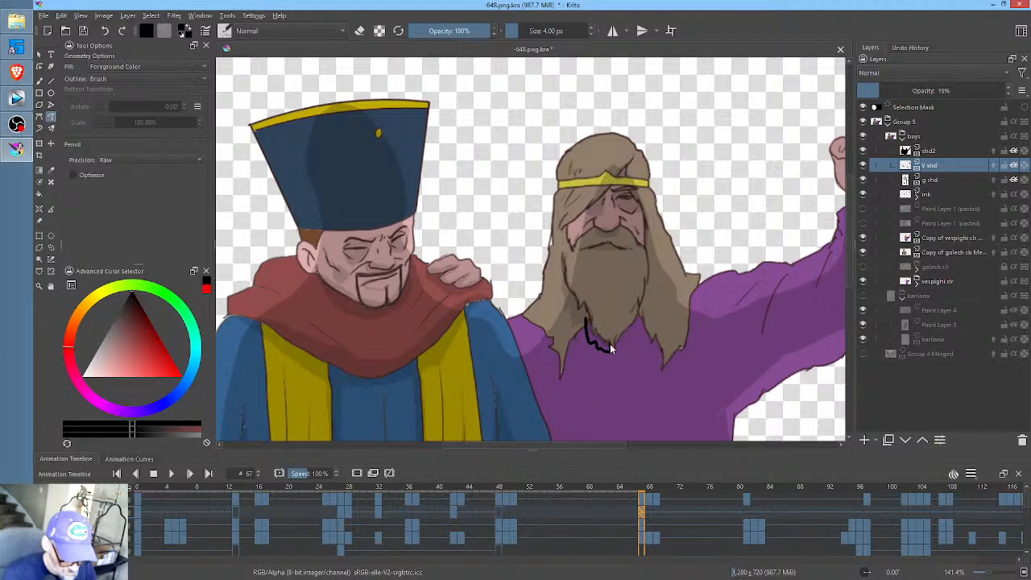
key("ctrl+z")
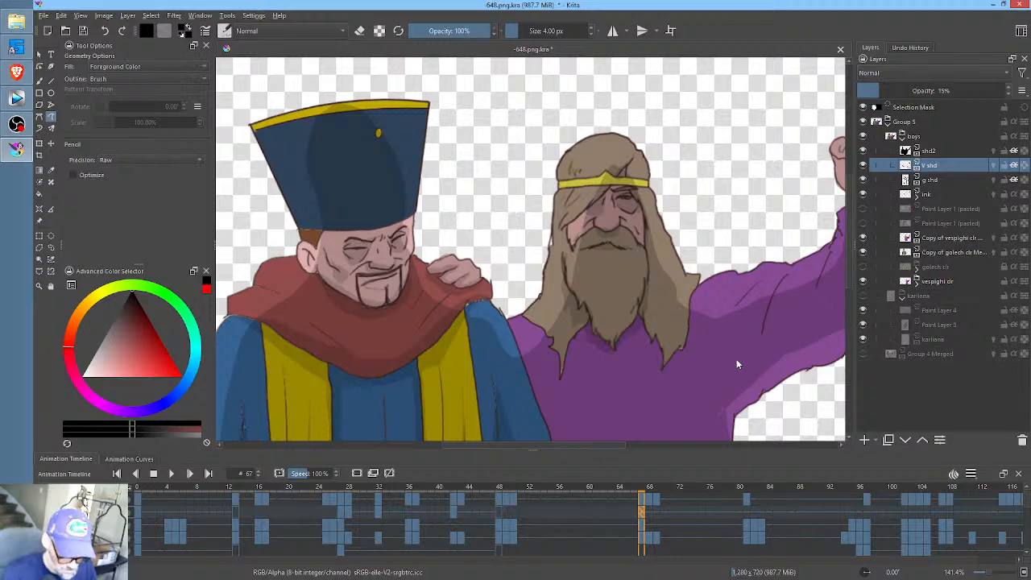
key("comma")
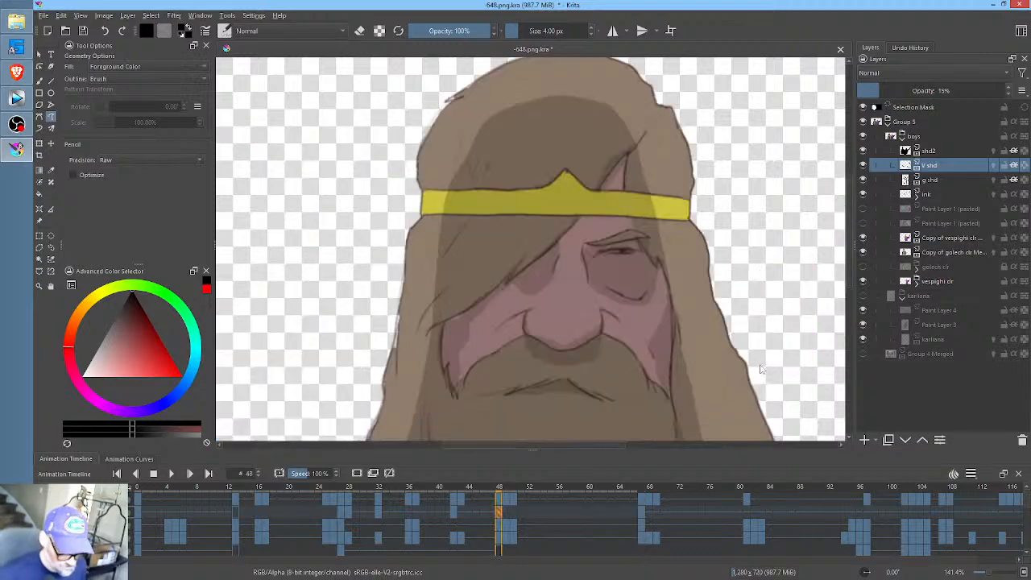
key("period")
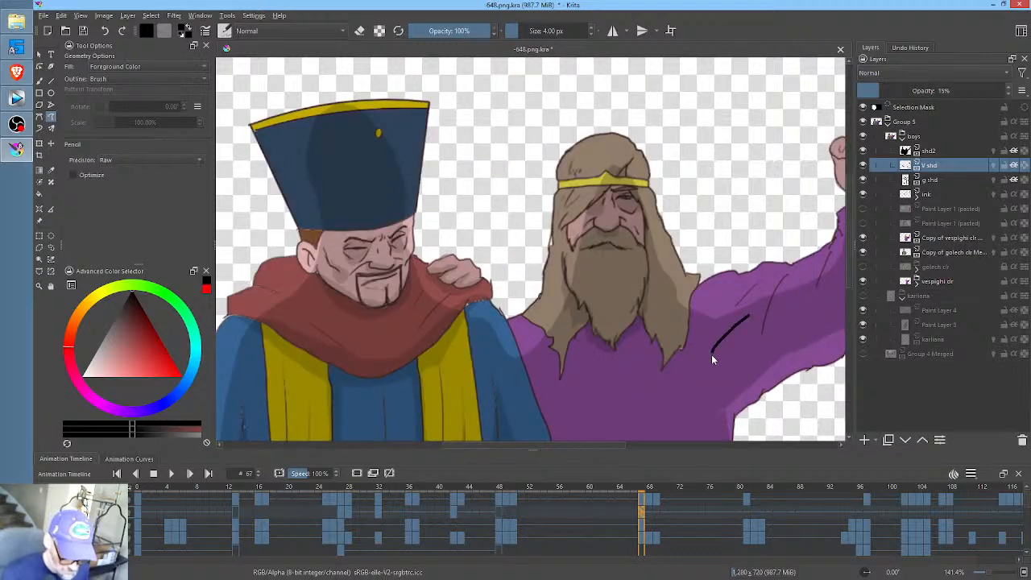
- Paint fold shading on the bearded man's purple robe from the raised arm down his side at frame 67
key("ctrl+z")
left_click_drag(754, 360, 657, 308)
left_click_drag(638, 394, 644, 302)
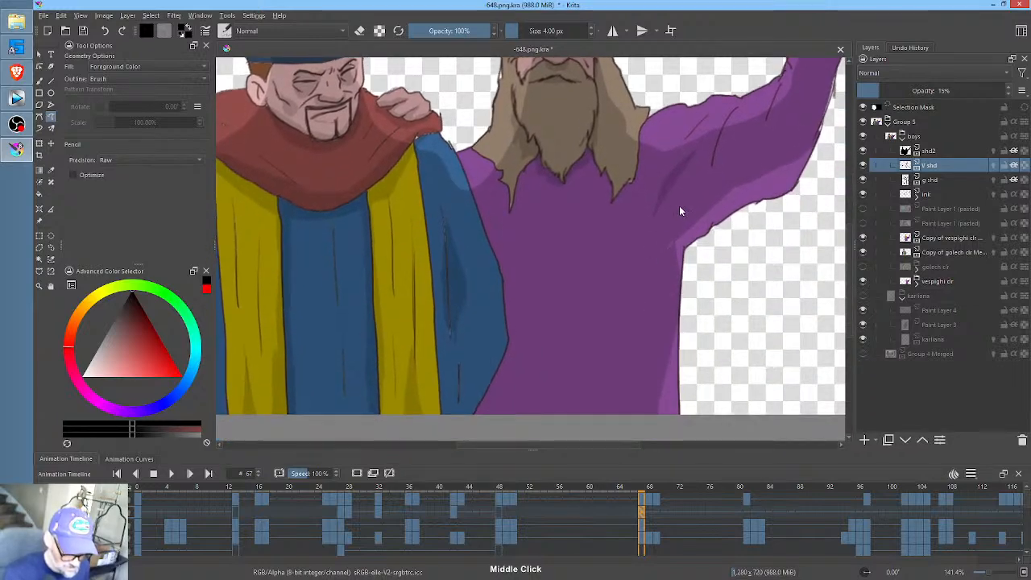
left_click_drag(684, 203, 622, 338)
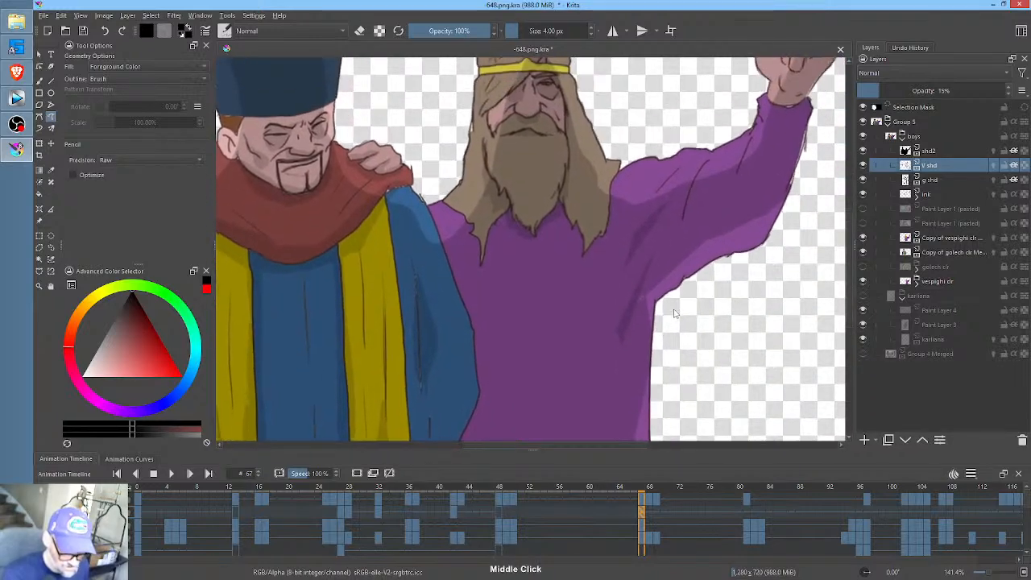
- Carry the V shd shading of frame 67 into a keyframe at frame 68, and review its fit across frames 67 to 69
left_click(651, 510)
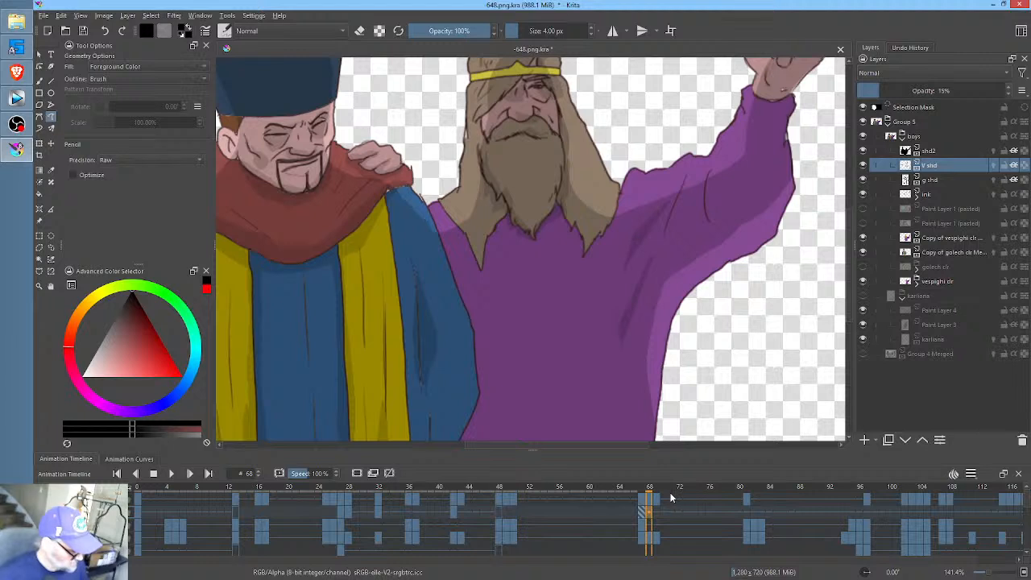
left_click(655, 512)
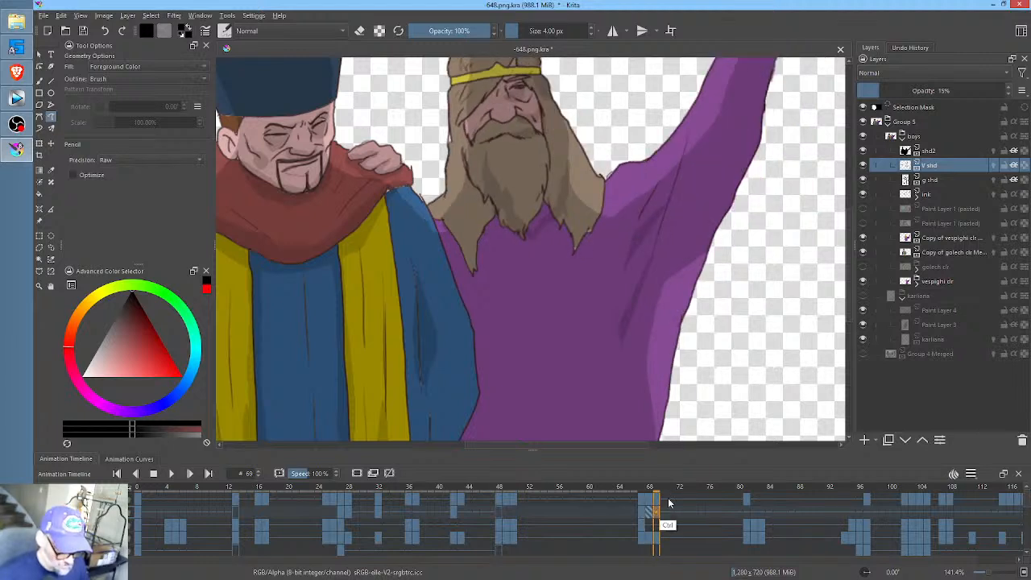
left_click_drag(719, 491, 648, 501)
left_click_drag(523, 244, 512, 307)
left_click_drag(630, 303, 615, 332)
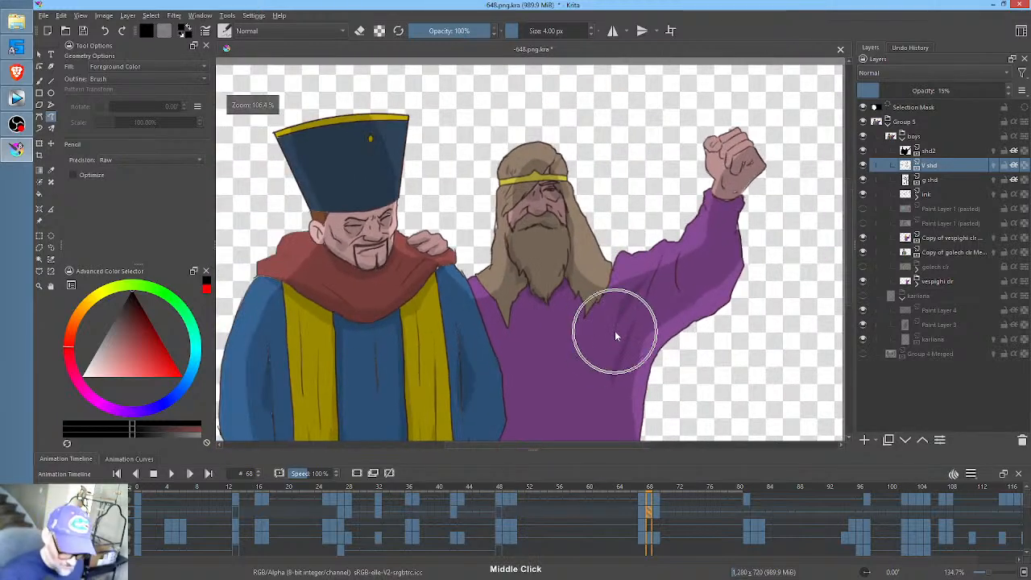
key("Left")
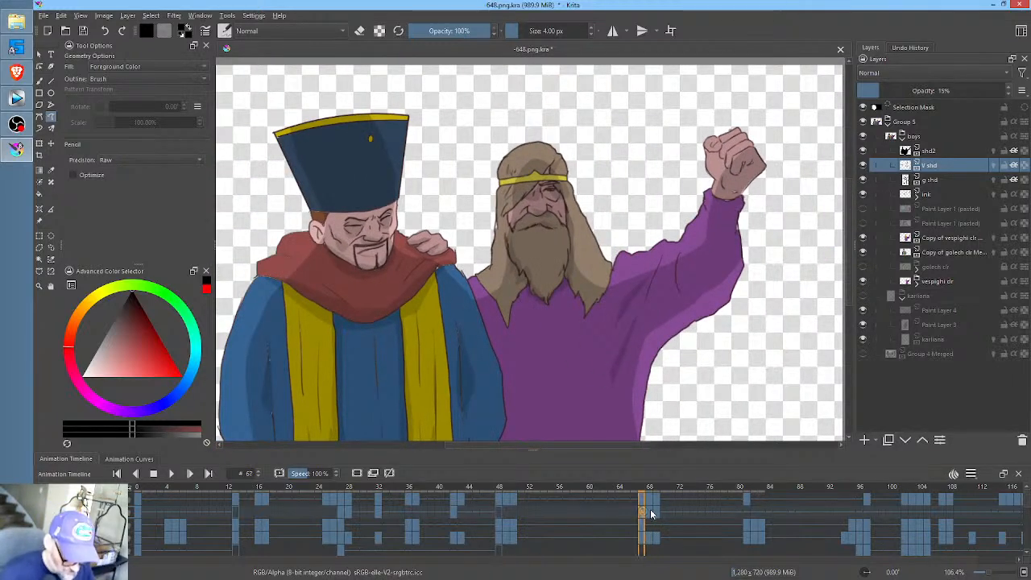
- Erase the carried-over face, beard and robe shading from V shd at frame 68, and clean up beside the raised fist at frame 69
key("Right")
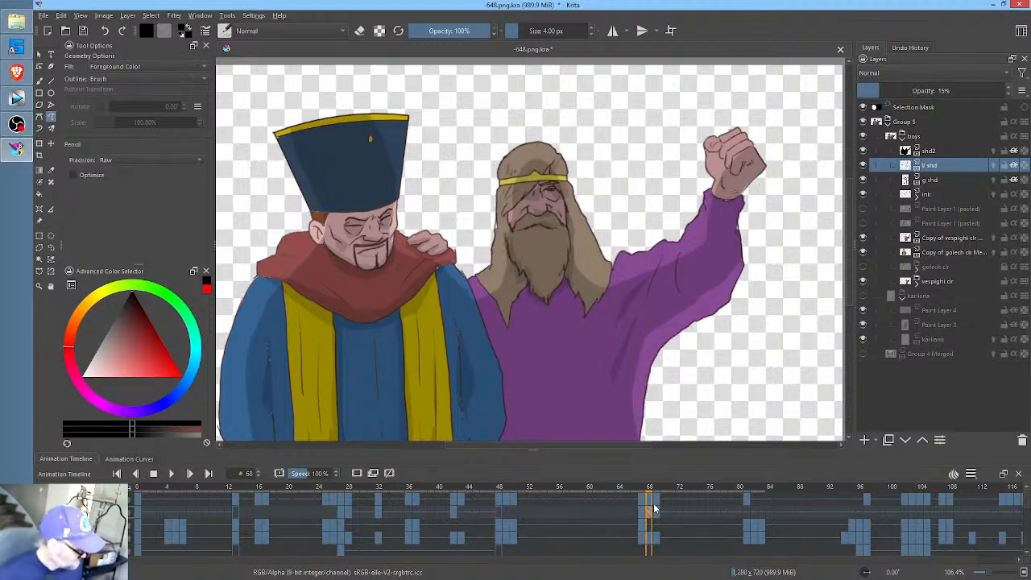
key("e")
mouse_move(595, 120)
left_mouse_down()
mouse_move(540, 101)
mouse_move(534, 299)
mouse_move(592, 266)
left_mouse_up()
mouse_move(627, 134)
left_mouse_down()
mouse_move(507, 155)
mouse_move(509, 291)
mouse_move(580, 347)
left_mouse_up()
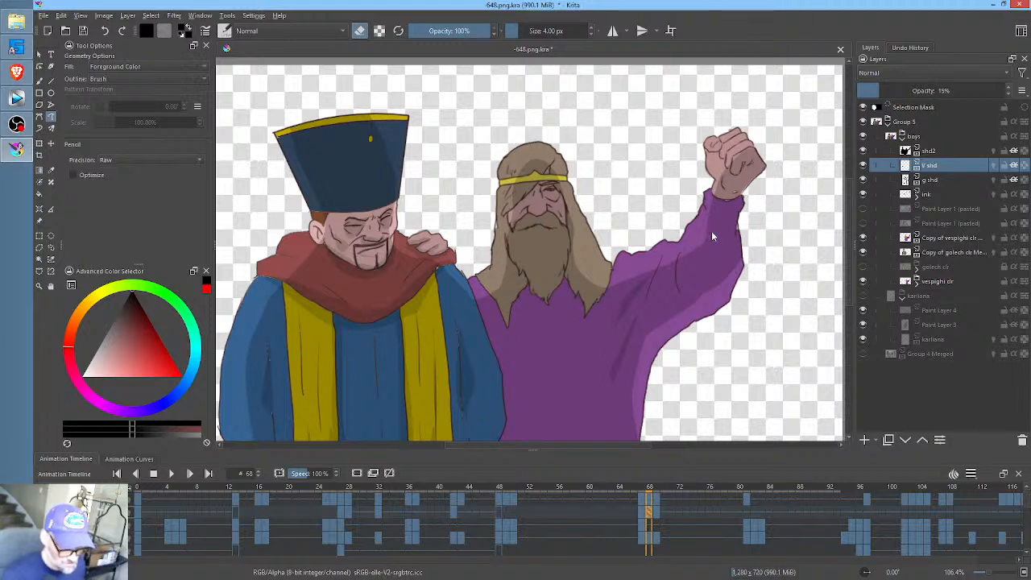
mouse_move(662, 215)
left_mouse_down()
mouse_move(616, 268)
mouse_move(637, 374)
left_mouse_up()
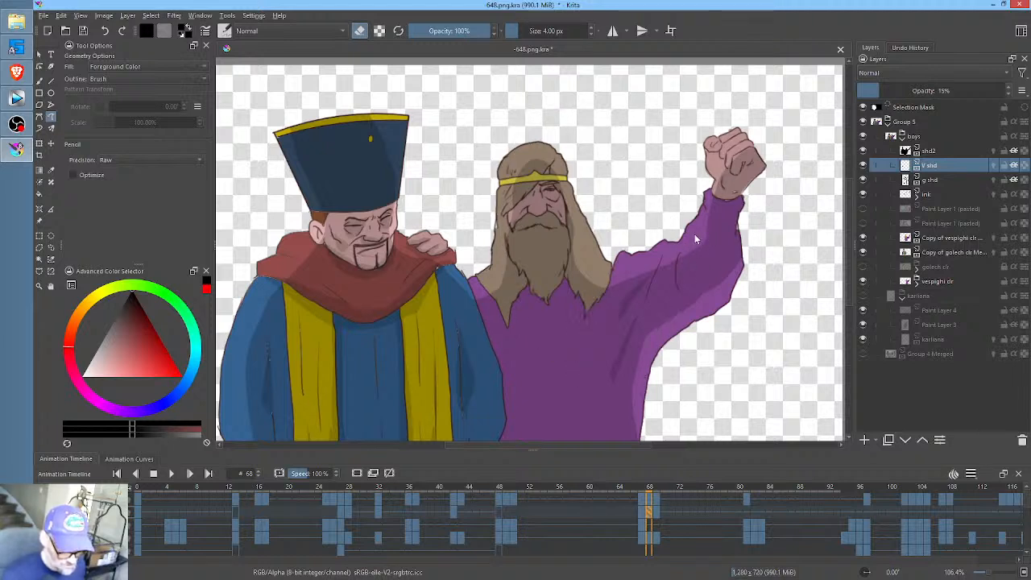
left_click(659, 516)
mouse_move(778, 159)
left_mouse_down()
mouse_move(780, 110)
mouse_move(593, 93)
mouse_move(474, 184)
mouse_move(484, 322)
mouse_move(593, 431)
mouse_move(733, 282)
mouse_move(776, 196)
left_mouse_up()
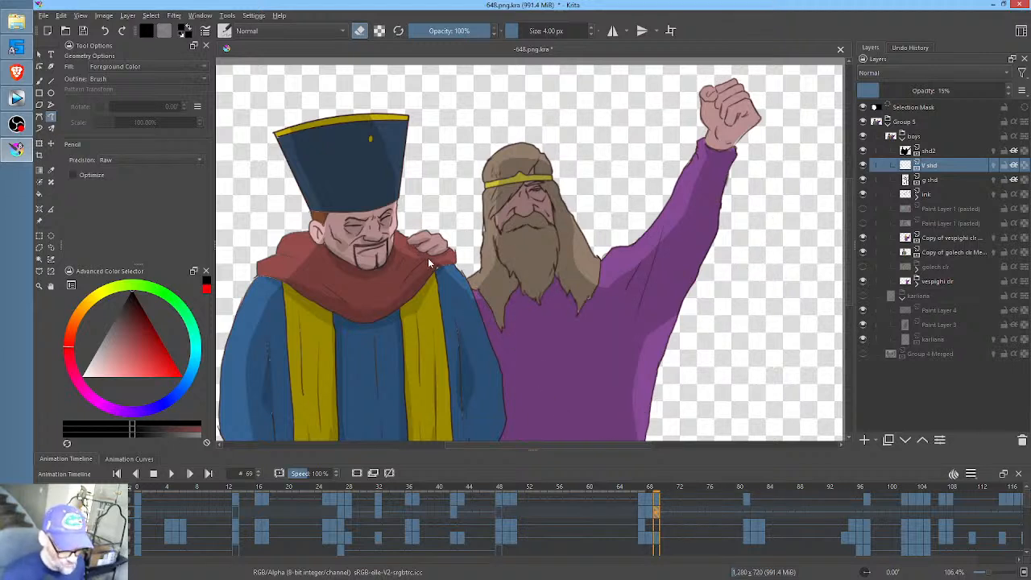
left_click(645, 514)
left_click(649, 514)
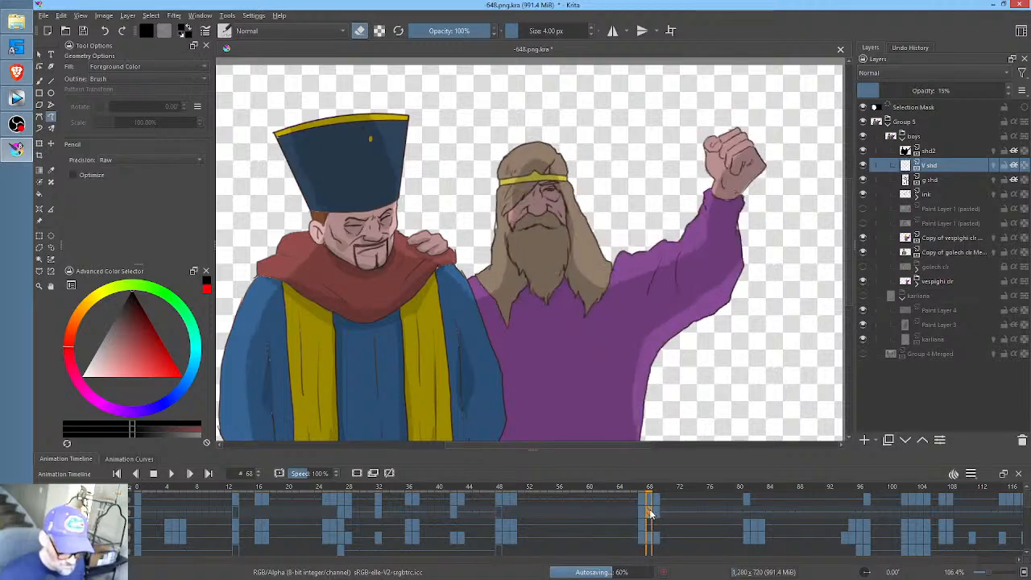
- Shade around the bearded man's eye and nose and beneath his beard and hair tips at frame 68
middle_click(566, 295, "ctrl")
left_click_drag(587, 230, 634, 372)
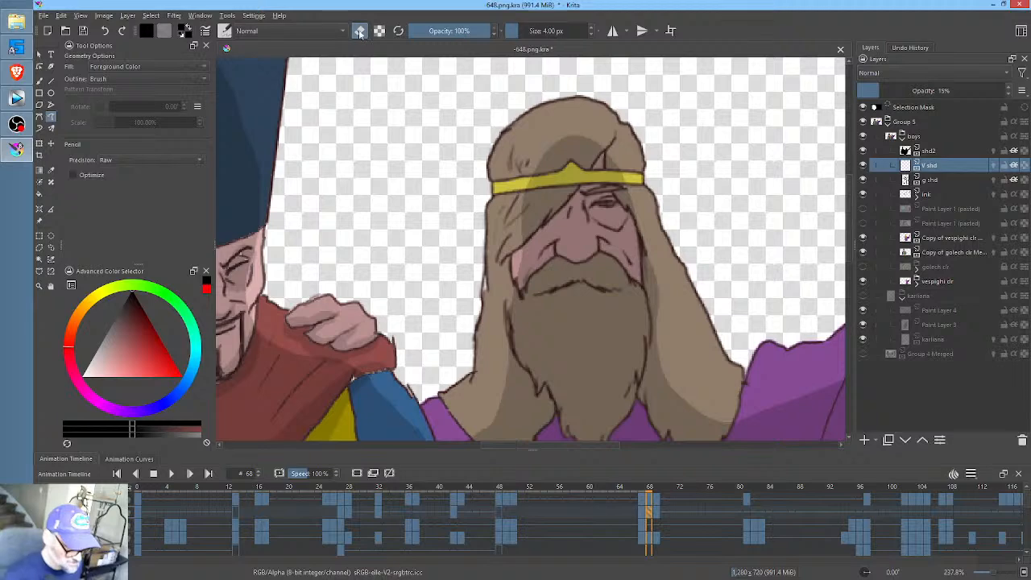
left_click_drag(637, 251, 606, 230)
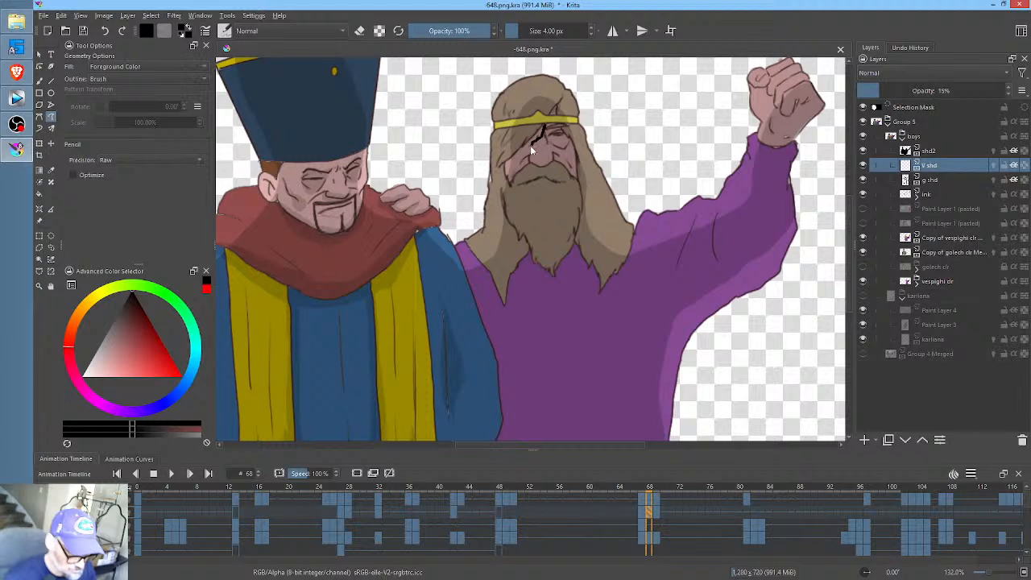
mouse_move(524, 143)
left_mouse_down()
mouse_move(545, 126)
mouse_move(560, 145)
mouse_move(569, 130)
left_mouse_up()
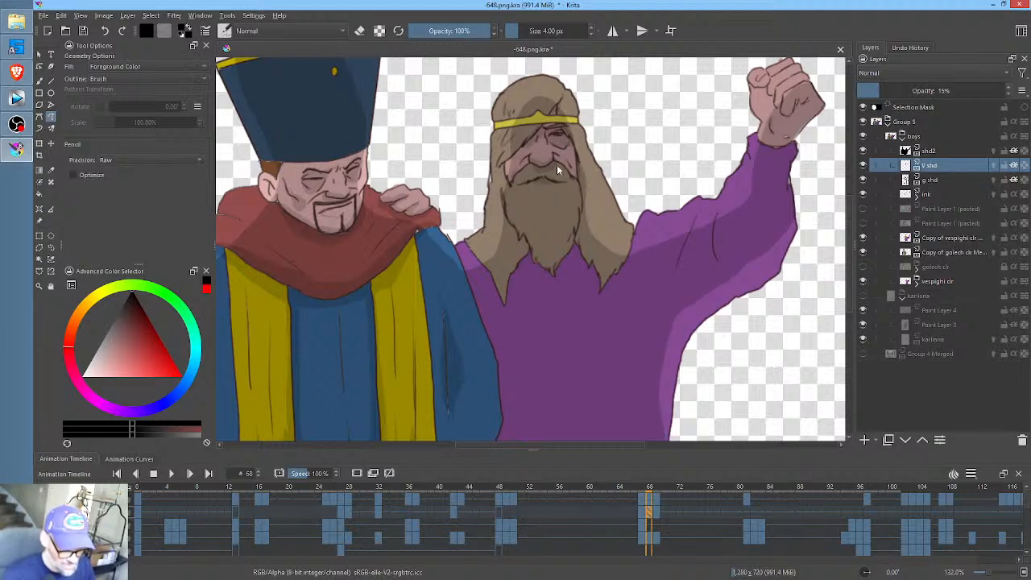
mouse_move(536, 263)
left_mouse_down()
mouse_move(532, 246)
mouse_move(505, 294)
left_mouse_up()
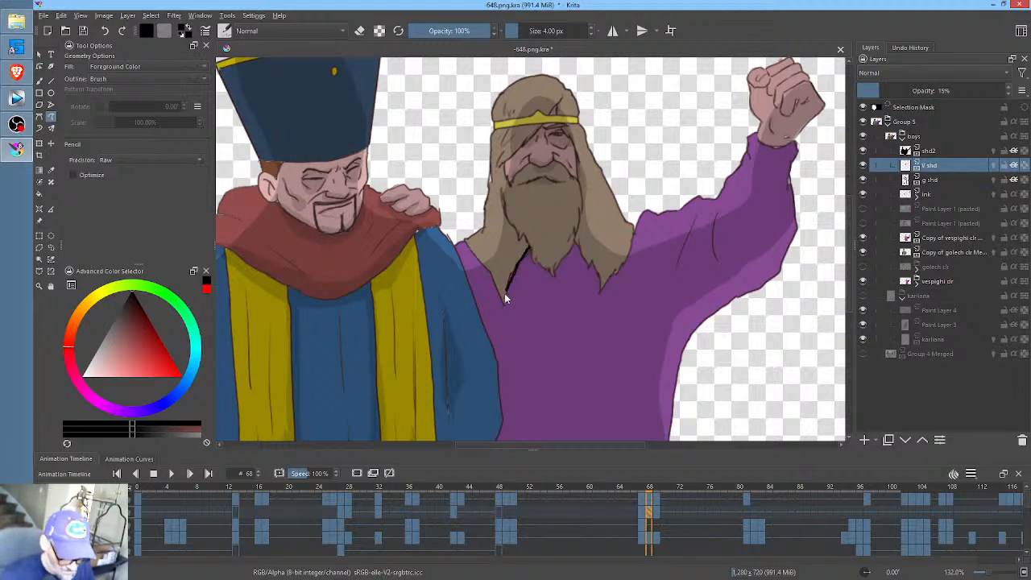
left_click_drag(543, 263, 593, 256)
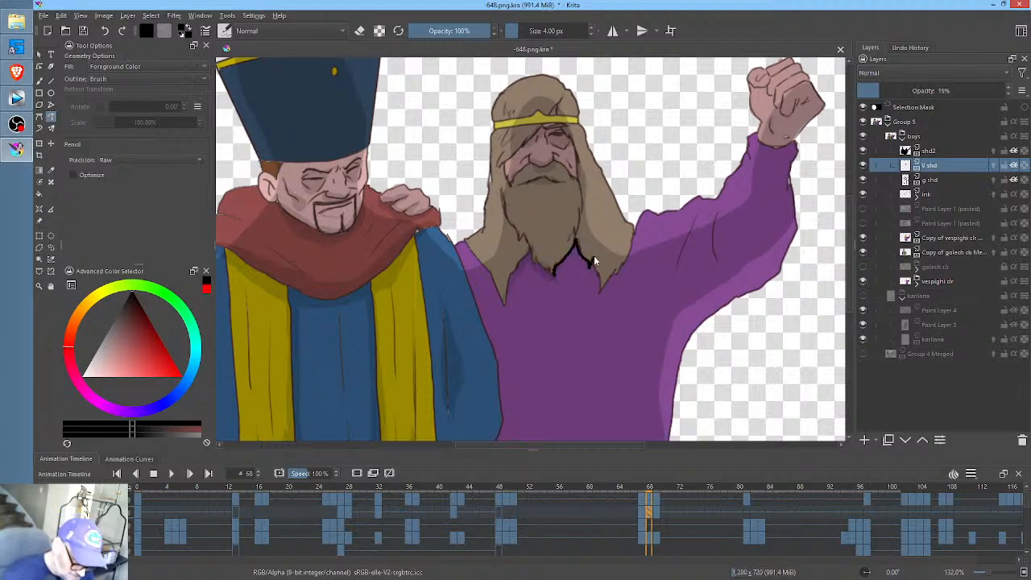
mouse_move(603, 292)
left_mouse_down()
mouse_move(582, 264)
mouse_move(562, 269)
left_mouse_up()
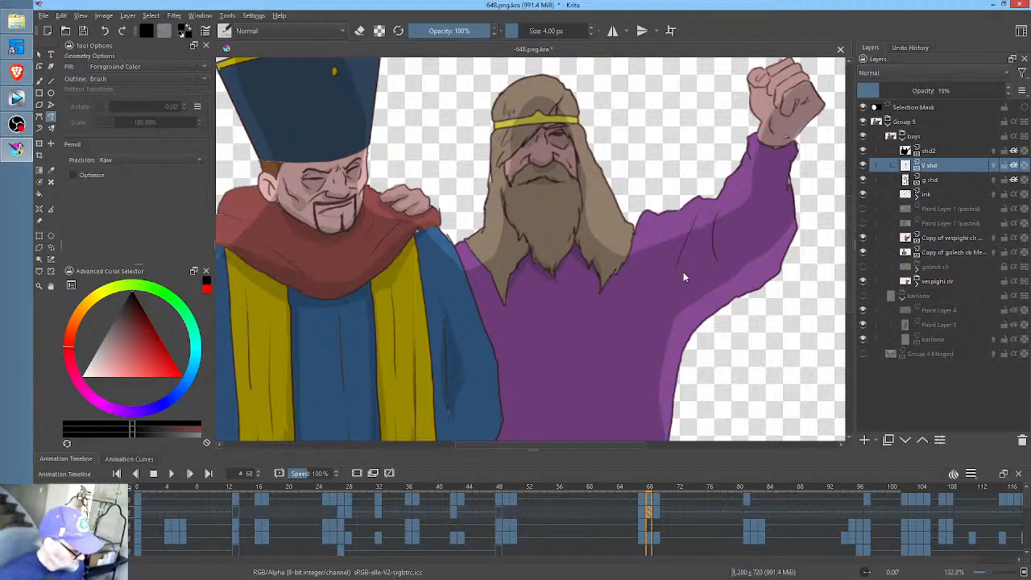
- Paint fold shading on the purple robe from the raised arm down his side at frame 68, comparing with frames 67 and 69
key("Left")
key("Right")
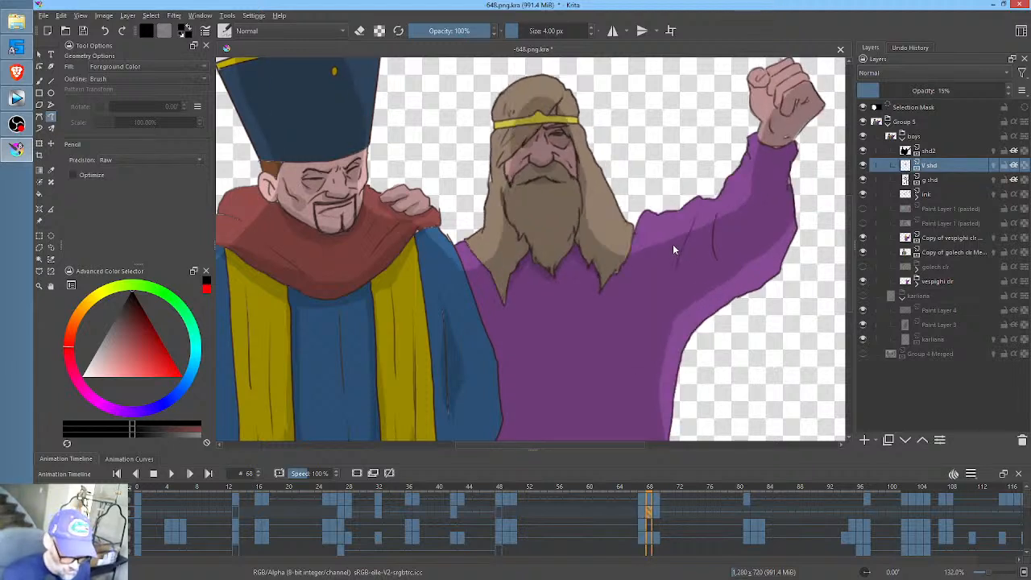
key("Left")
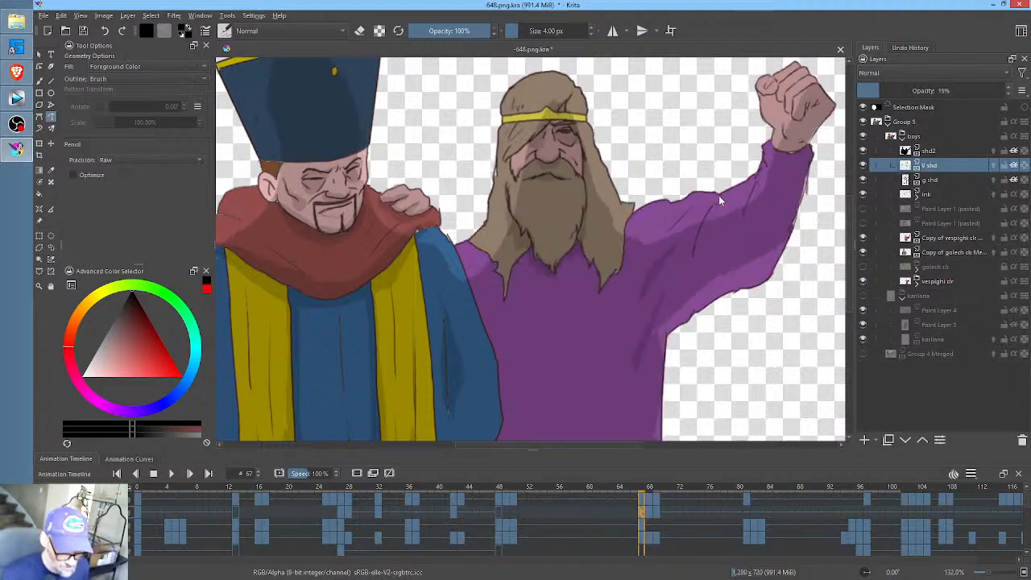
key("Right")
key("Right")
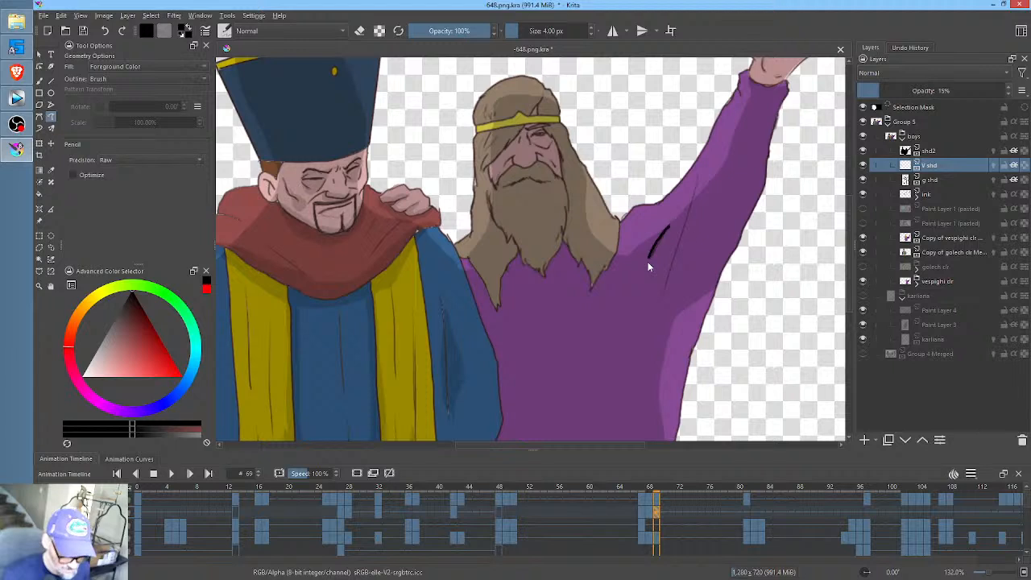
key("Left")
key("Left")
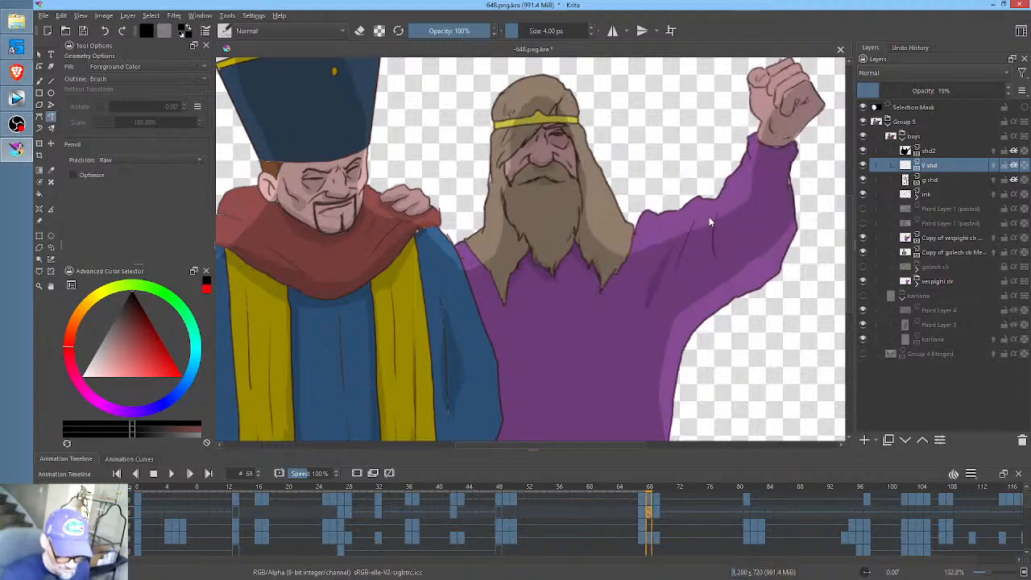
key("Right")
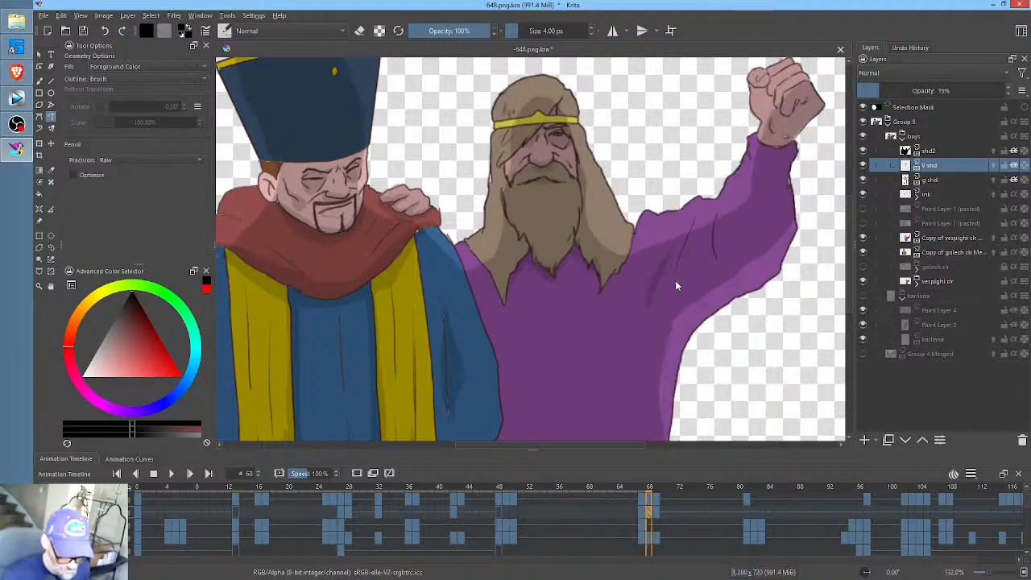
key("ctrl+z")
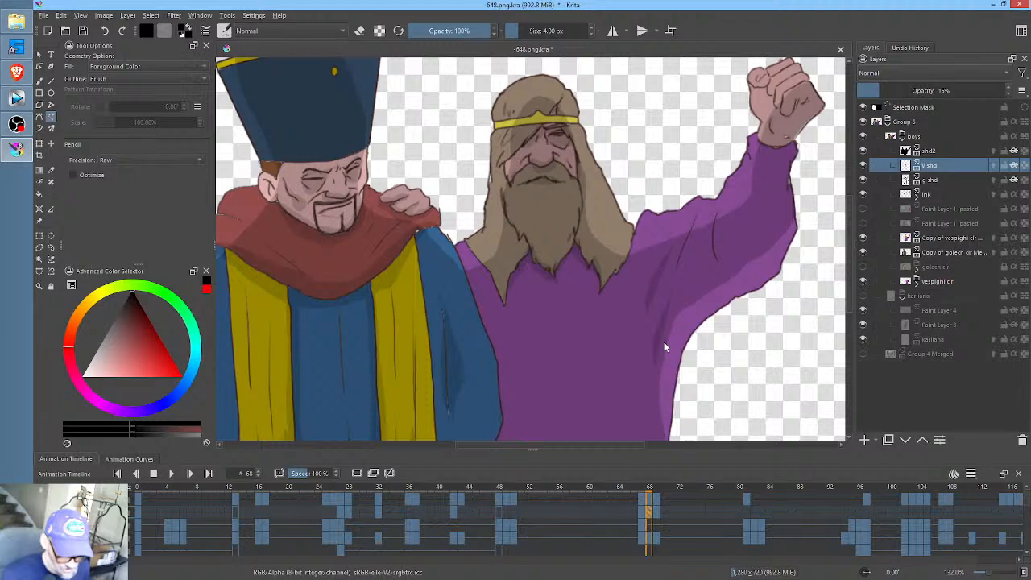
- Paint matching fold shading on the robe's raised arm and side at frame 69, and compare it with frame 68
key("Right")
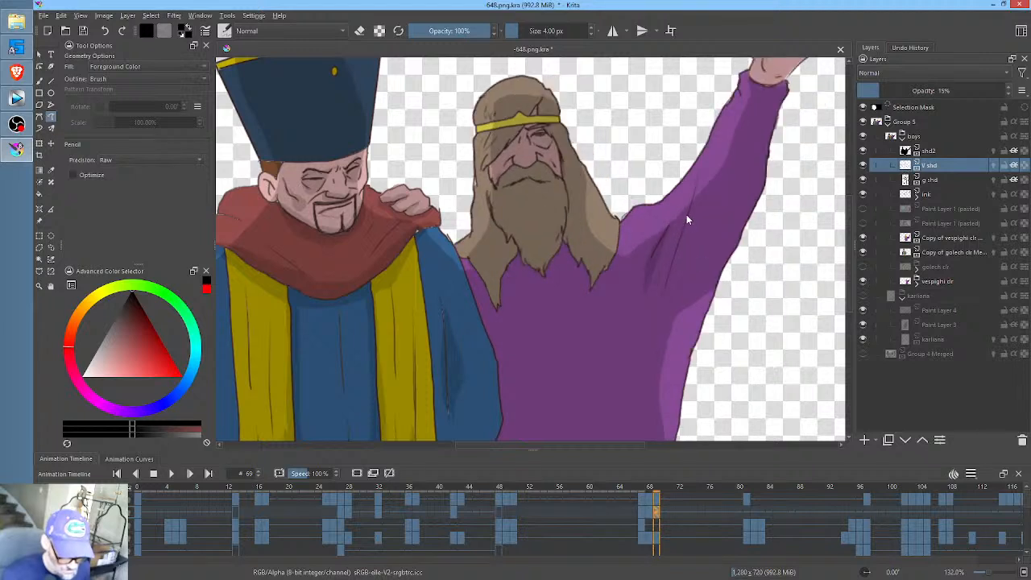
left_click_drag(684, 219, 684, 234)
key("ctrl+z")
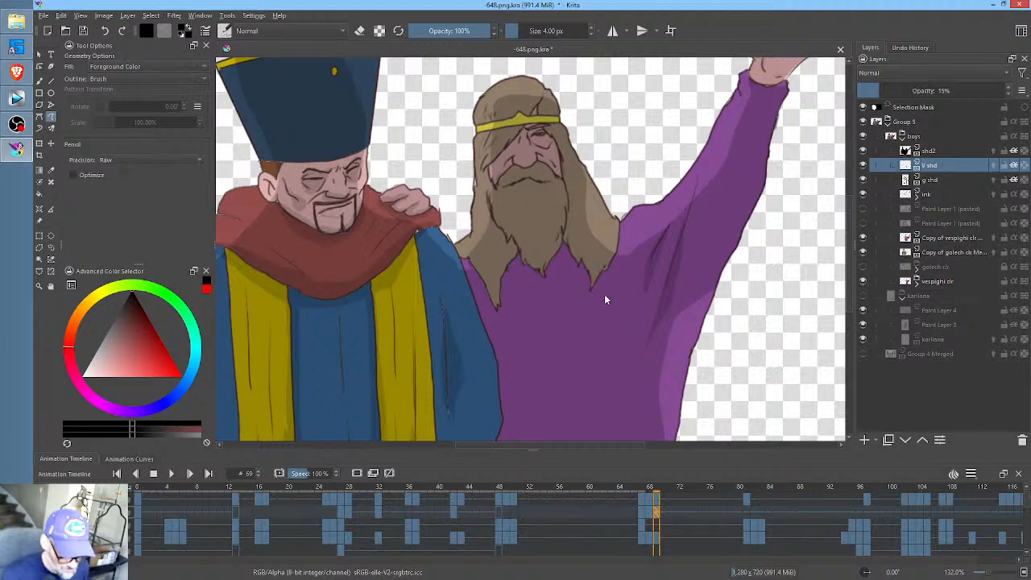
key("Left")
key("Right")
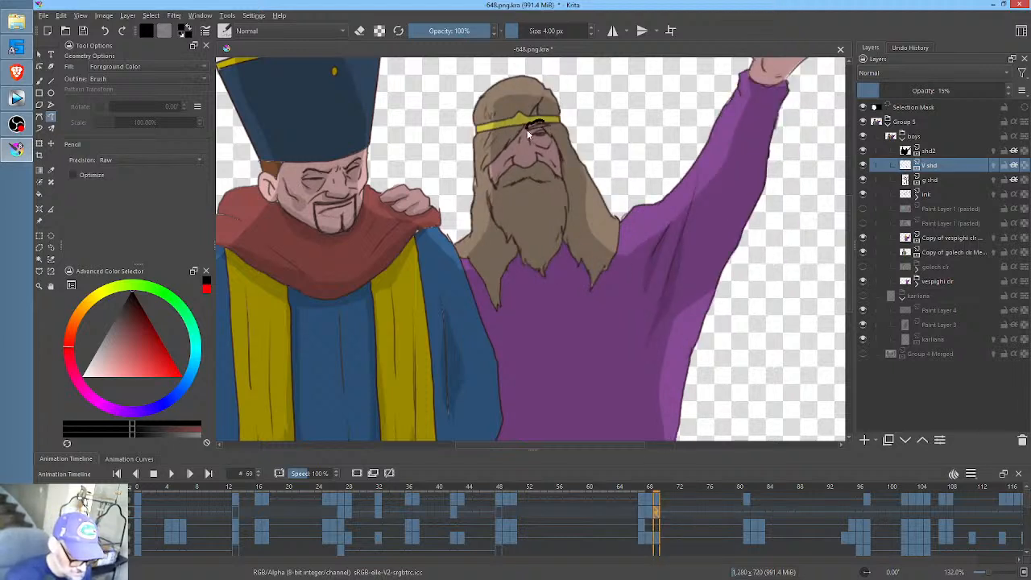
- Shade around the bearded man's eye and nose and along the underside of his beard and hair at frame 69
mouse_move(528, 135)
left_mouse_down()
mouse_move(555, 142)
mouse_move(545, 124)
mouse_move(518, 166)
left_mouse_up()
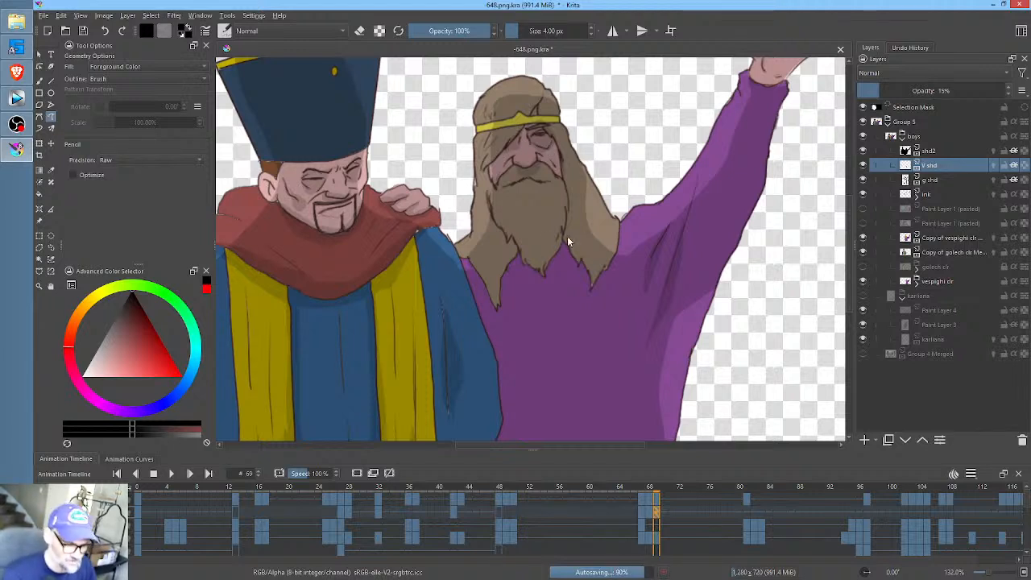
mouse_move(567, 239)
left_mouse_down()
mouse_move(543, 274)
mouse_move(521, 249)
left_mouse_up()
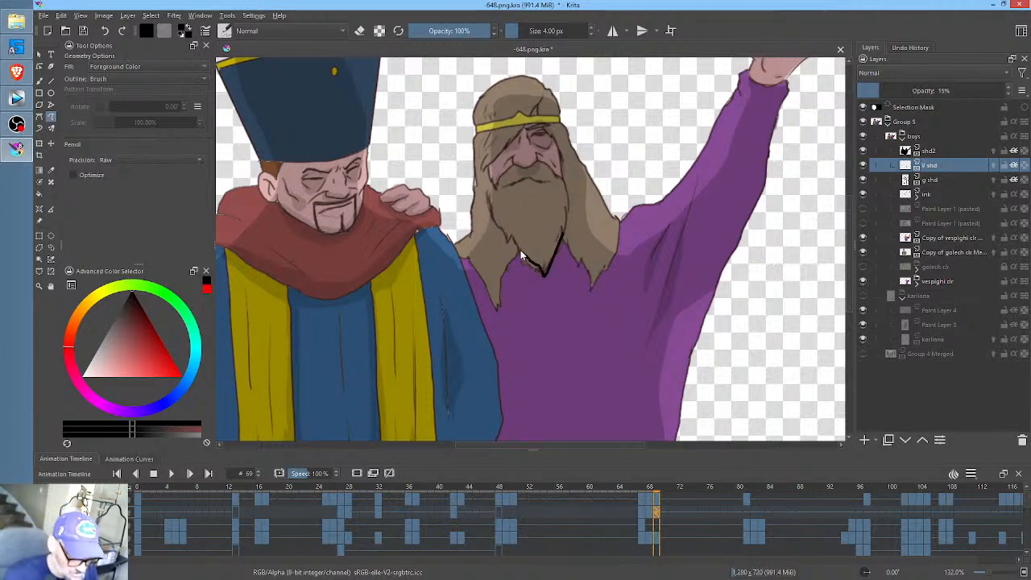
key("ctrl+z")
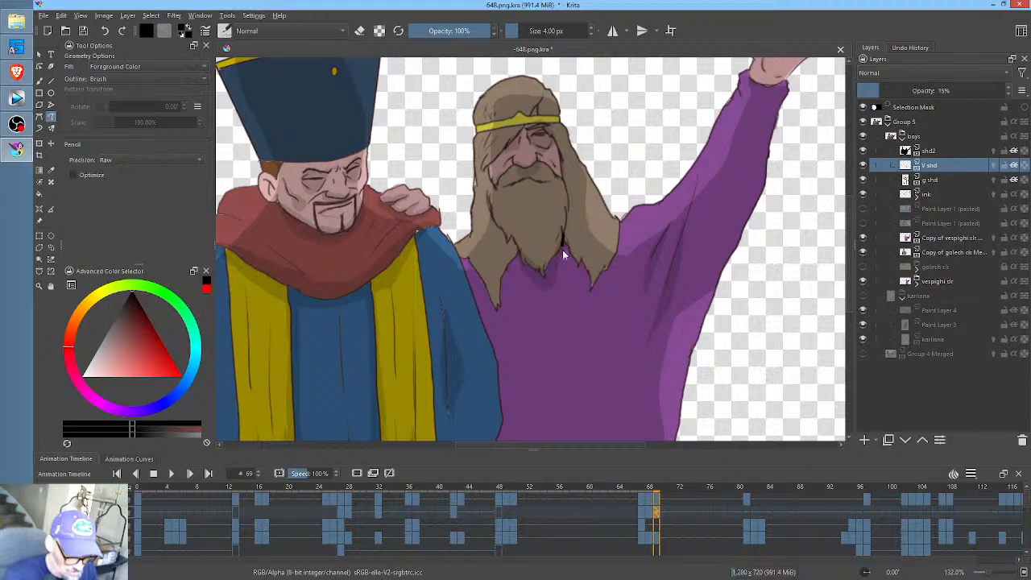
left_click_drag(566, 258, 589, 297)
key("ctrl+z")
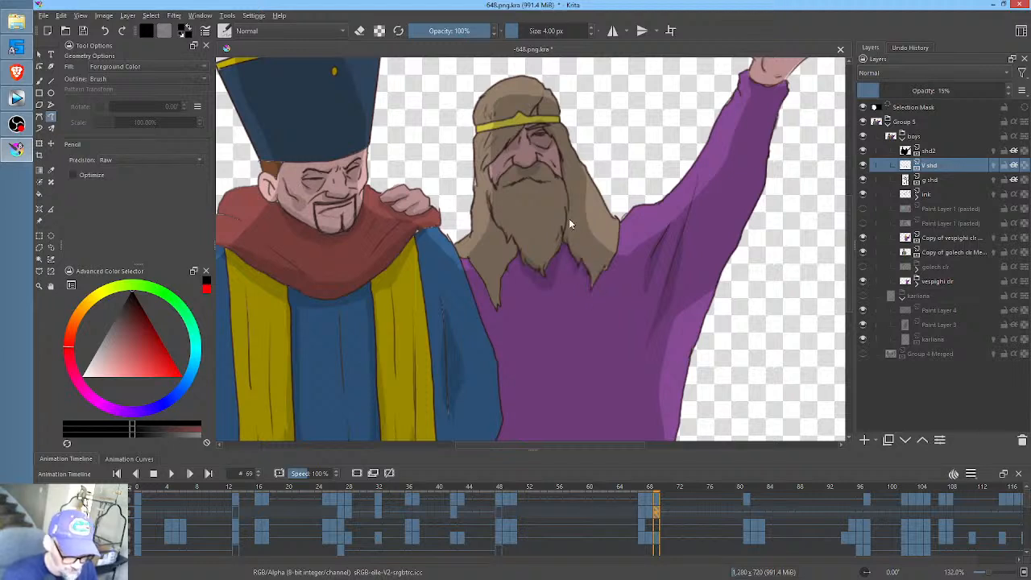
key("ctrl+z")
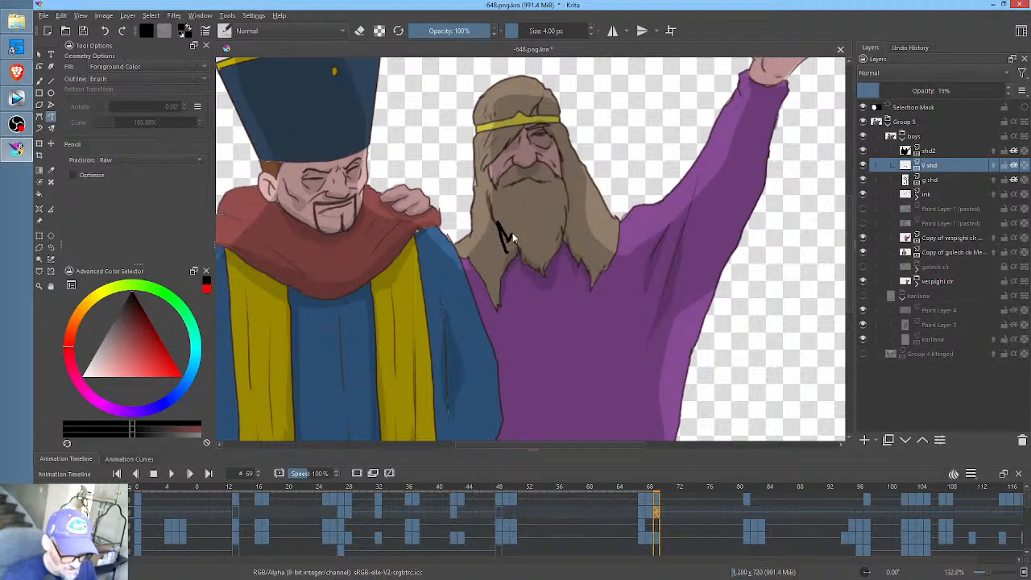
left_click_drag(513, 238, 512, 274)
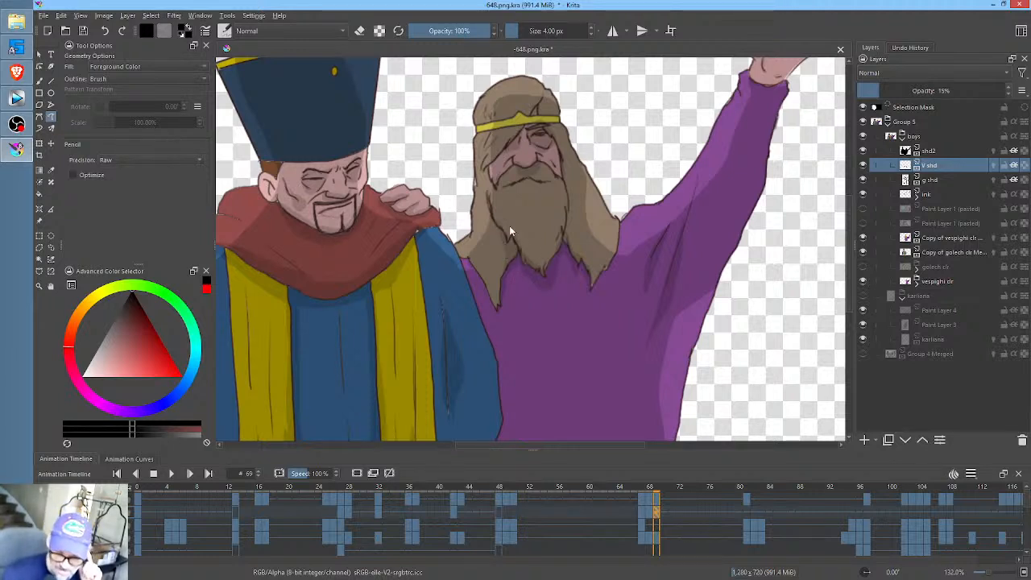
- Go to frame 81 on V shd and shade around the bearded man's eye and nose and the folds of his raised arm
left_click_drag(693, 316, 711, 276)
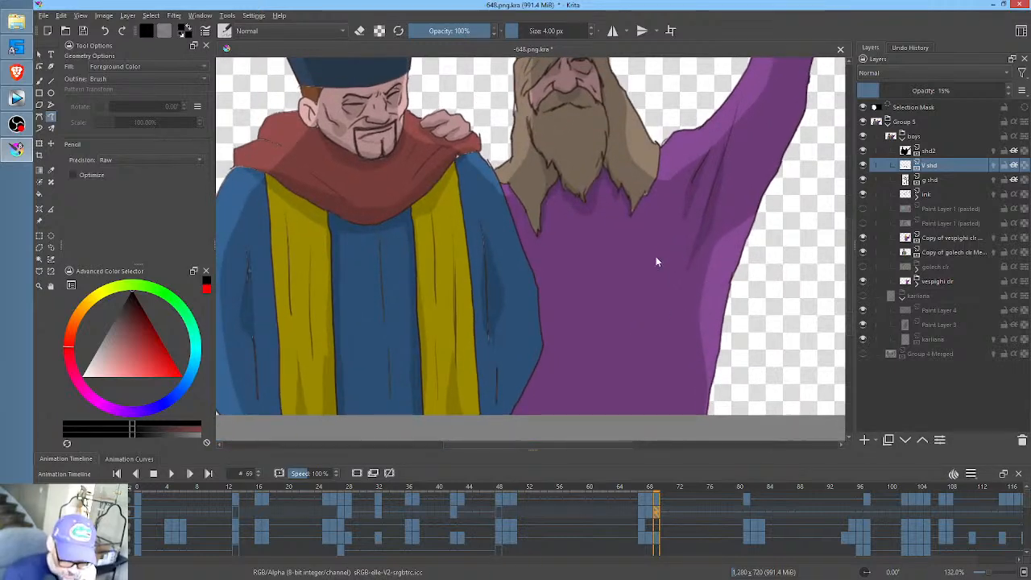
left_click_drag(656, 260, 612, 303)
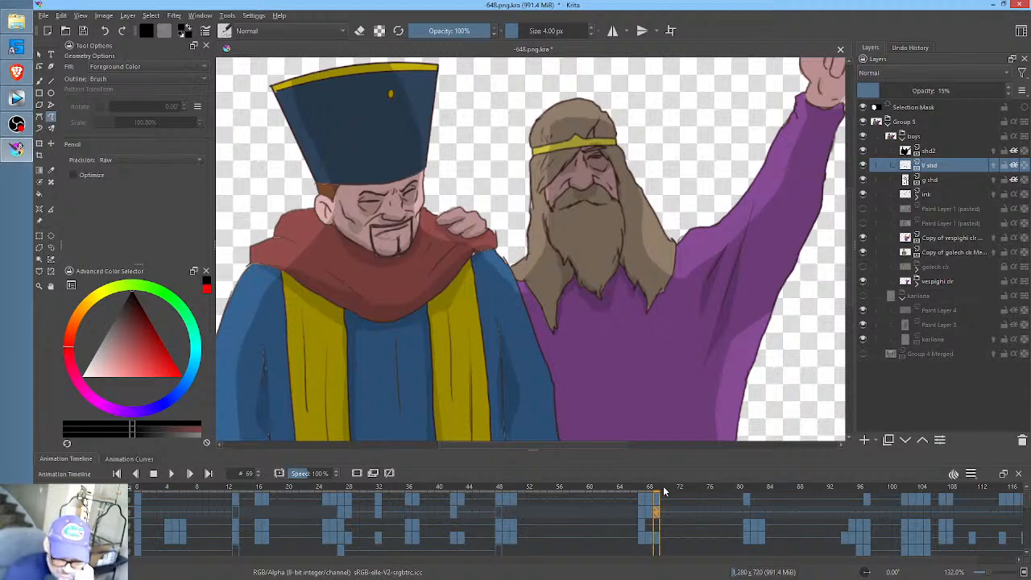
mouse_move(675, 490)
left_mouse_down()
mouse_move(755, 495)
mouse_move(741, 497)
mouse_move(751, 508)
left_mouse_up()
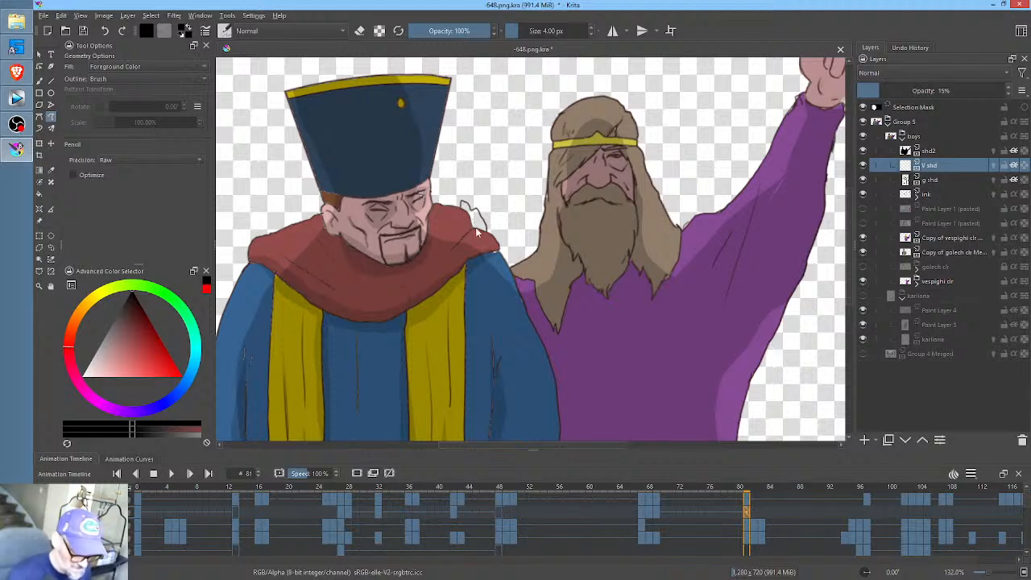
left_click_drag(611, 149, 574, 170)
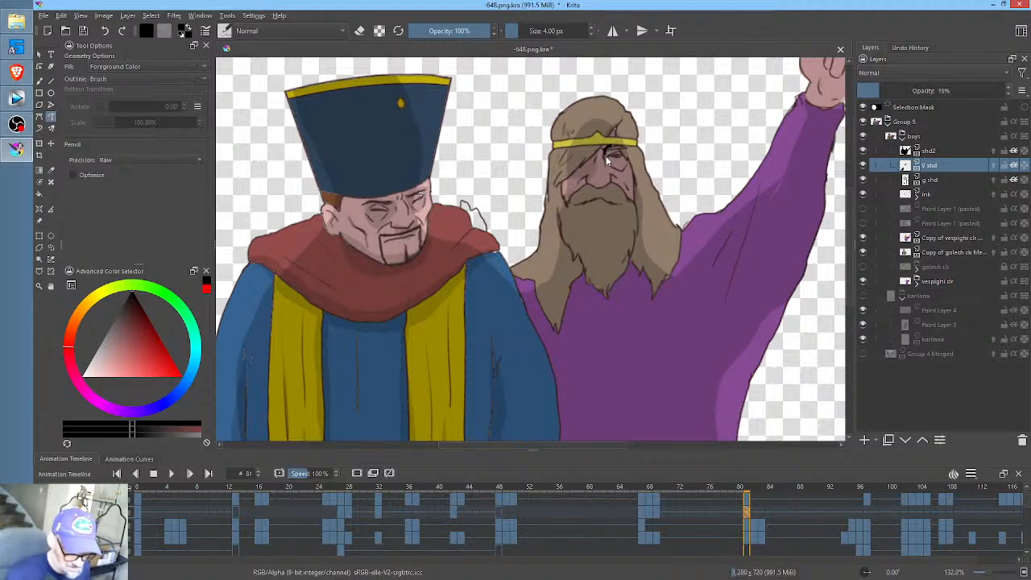
key("ctrl+z")
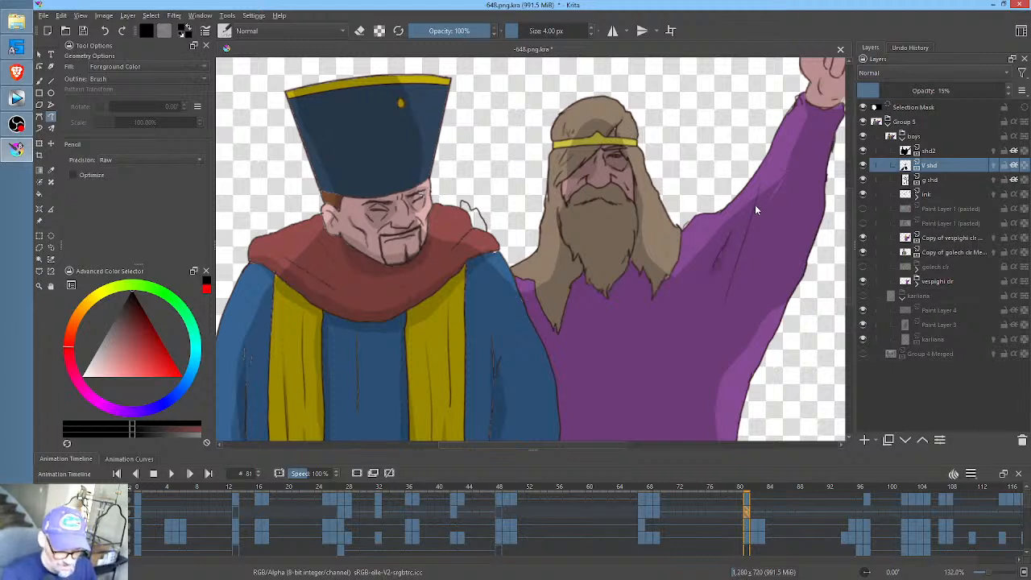
left_click_drag(752, 206, 729, 301)
key("ctrl+z")
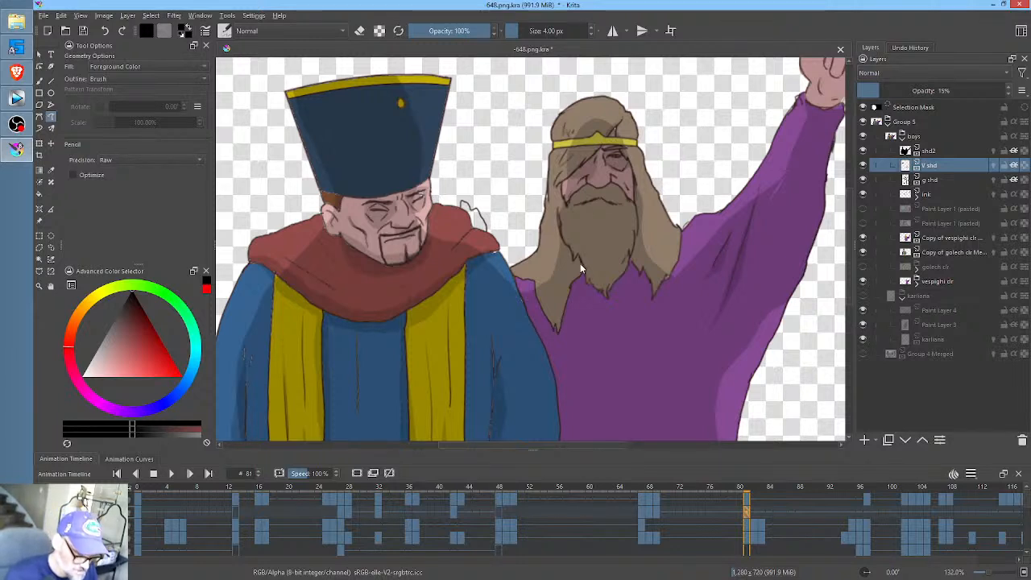
- Shade beneath the bearded man's beard and between the beard and hair at frame 81
mouse_move(584, 269)
left_mouse_down()
mouse_move(575, 254)
mouse_move(572, 262)
left_mouse_up()
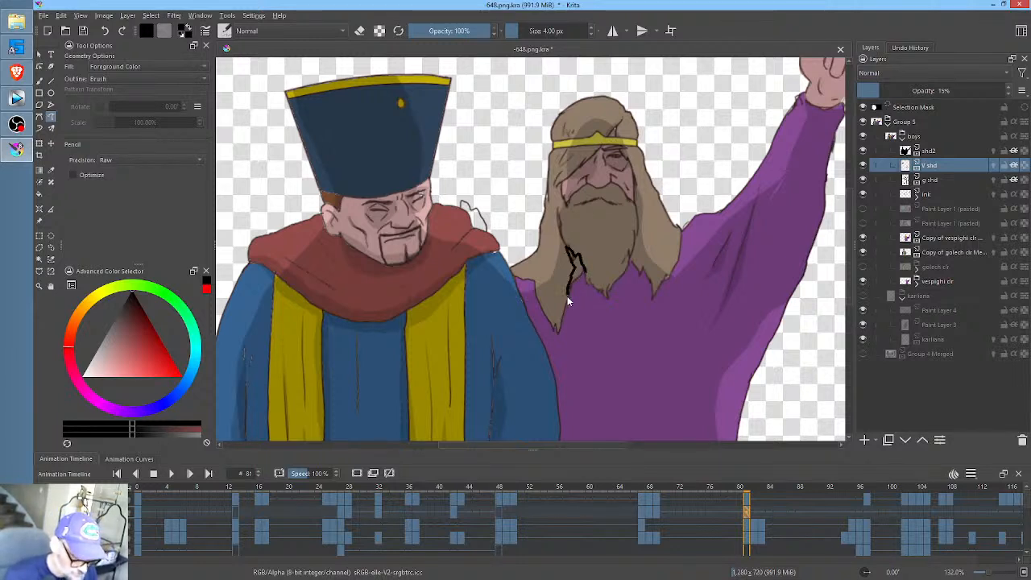
mouse_move(604, 297)
left_mouse_down()
mouse_move(588, 273)
mouse_move(622, 274)
mouse_move(609, 305)
left_mouse_up()
key("ctrl+z")
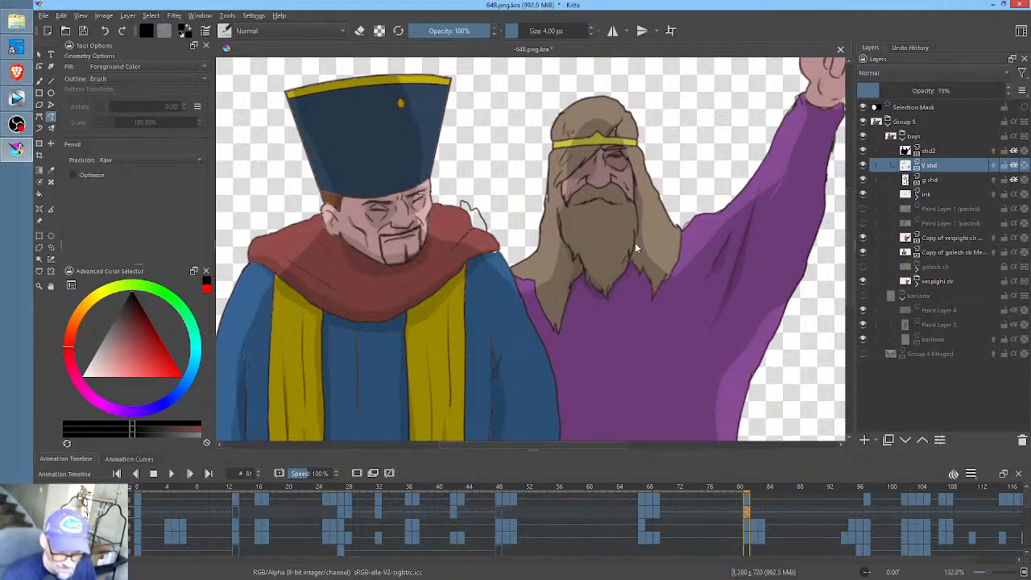
left_click_drag(635, 234, 642, 264)
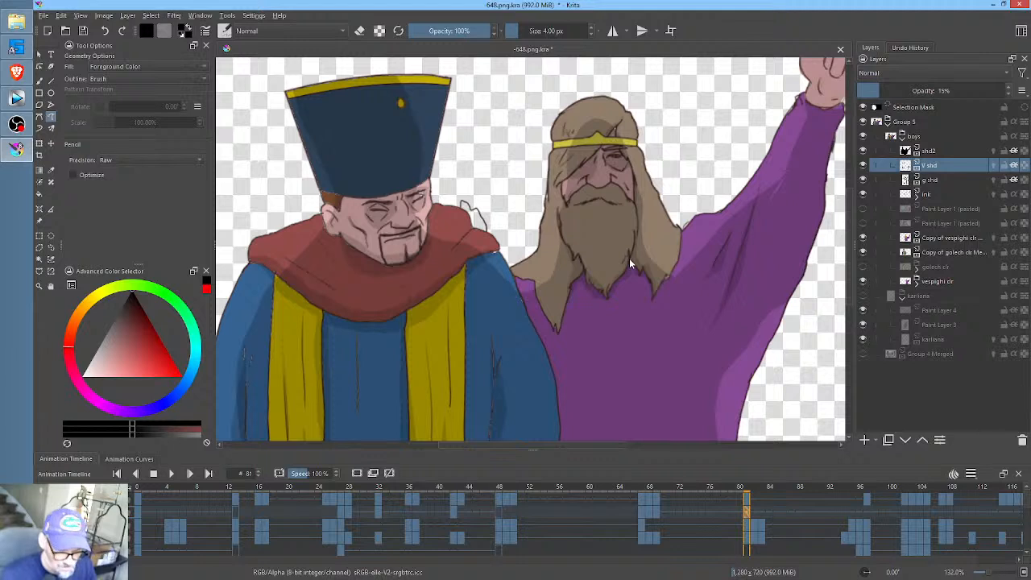
- Shade beneath the bearded man's nose and across the heel of his raised fist on V shd at frame 81
middle_click(606, 190)
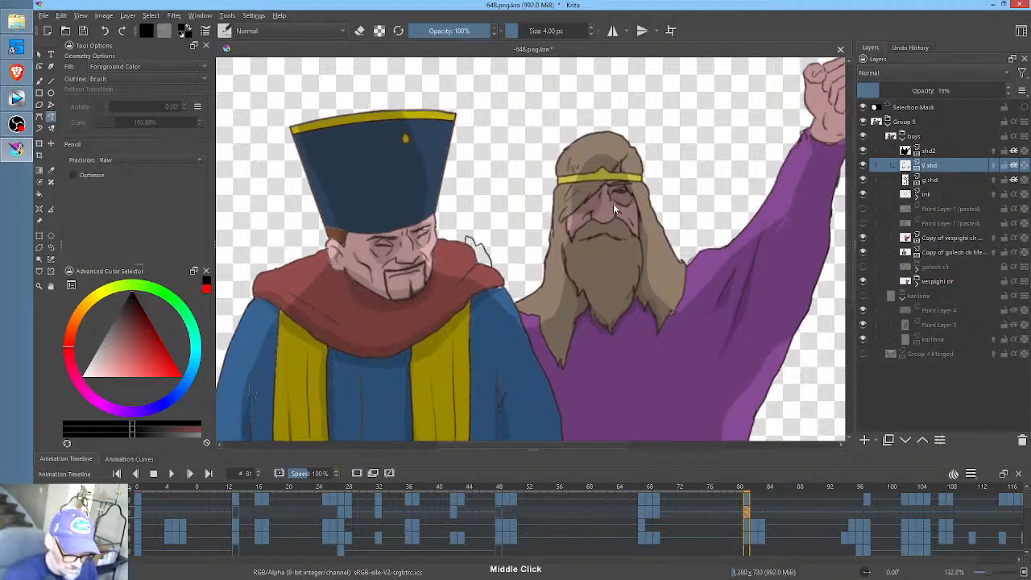
mouse_move(615, 221)
left_mouse_down()
mouse_move(591, 217)
mouse_move(597, 235)
left_mouse_up()
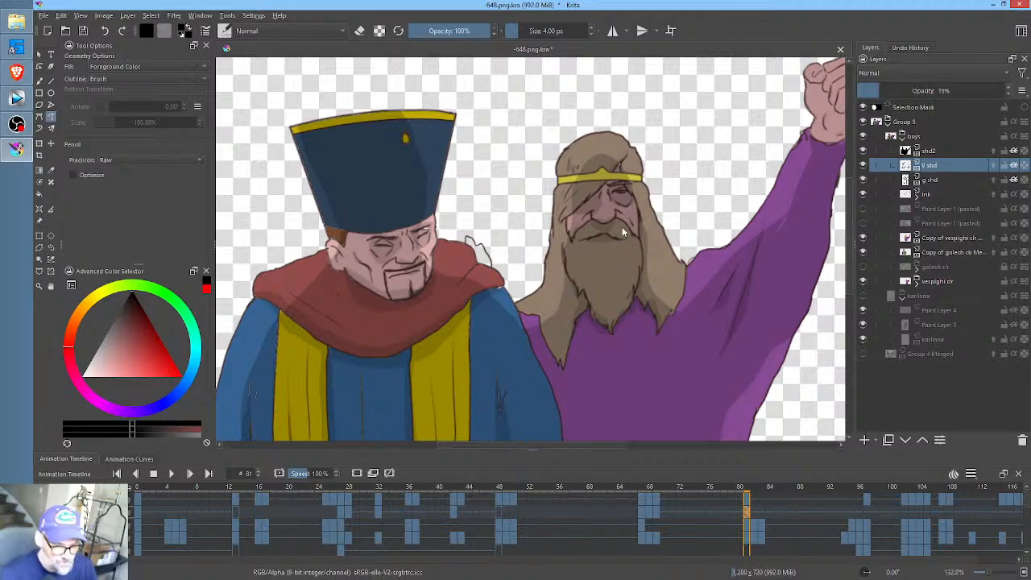
middle_click(622, 232)
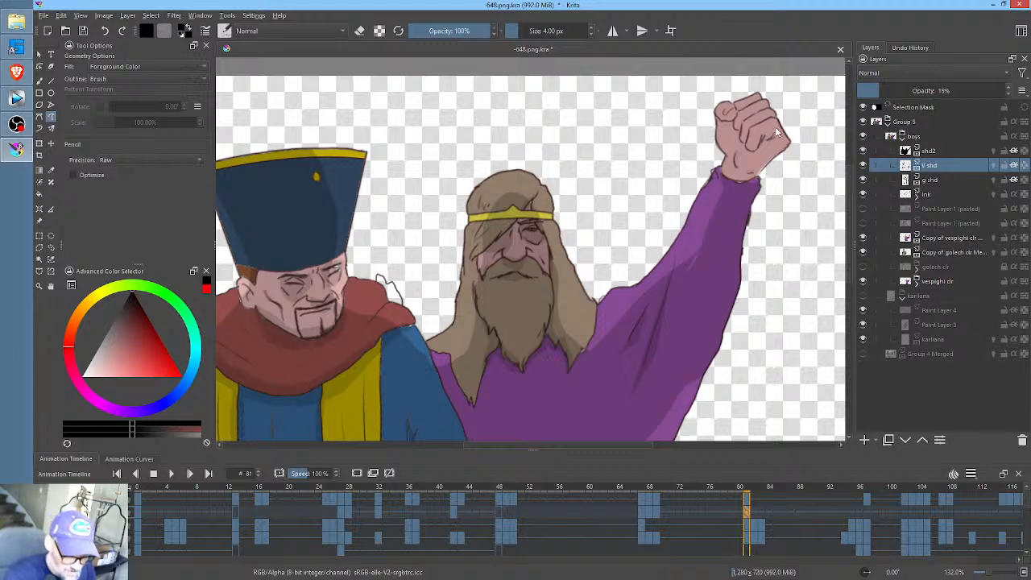
mouse_move(767, 135)
left_mouse_down()
mouse_move(746, 157)
mouse_move(756, 175)
left_mouse_up()
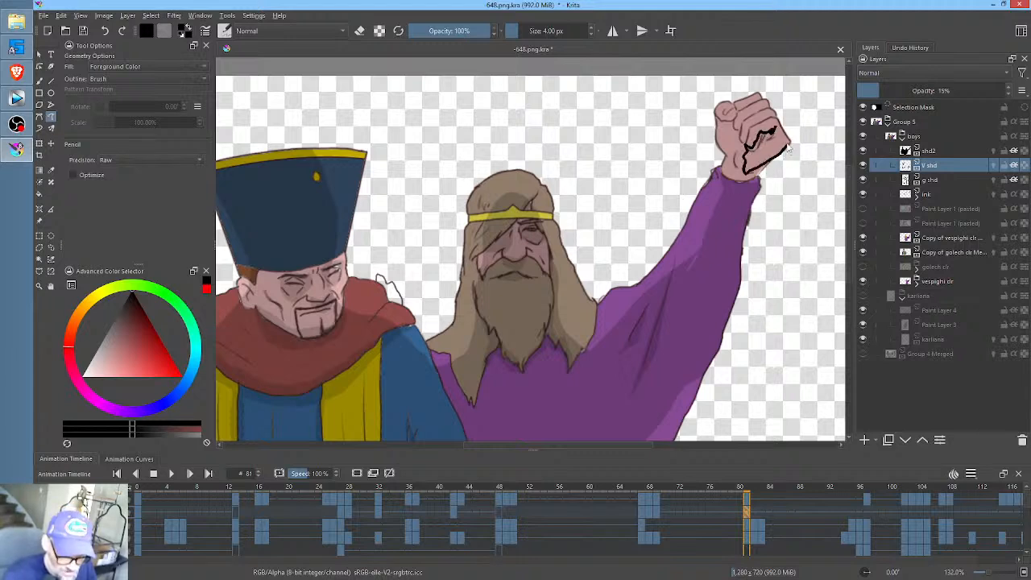
key("ctrl+z")
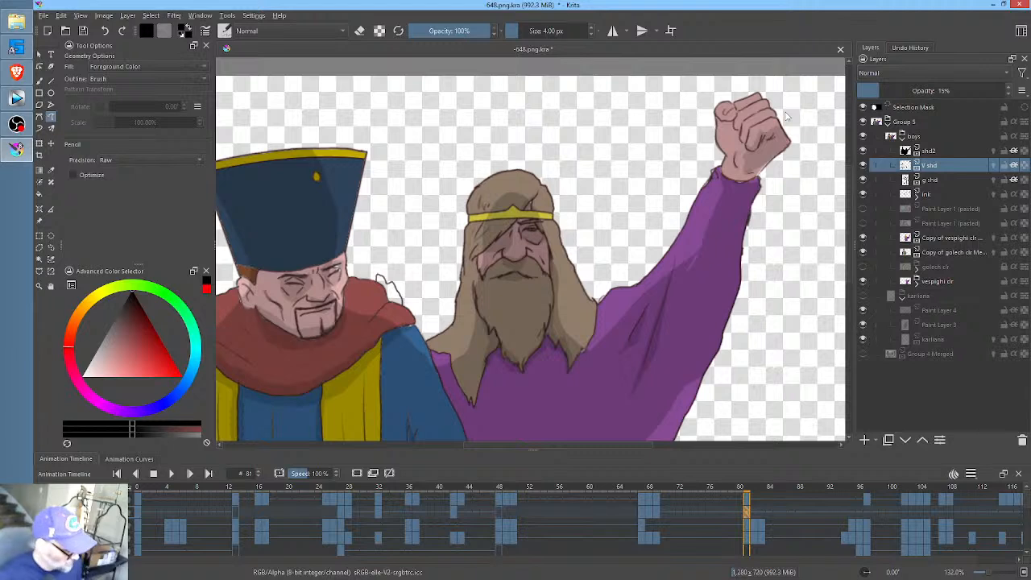
- Paint the matching shading on the raised fist at frame 69, and compare it with frames 68 and 67
key("Left")
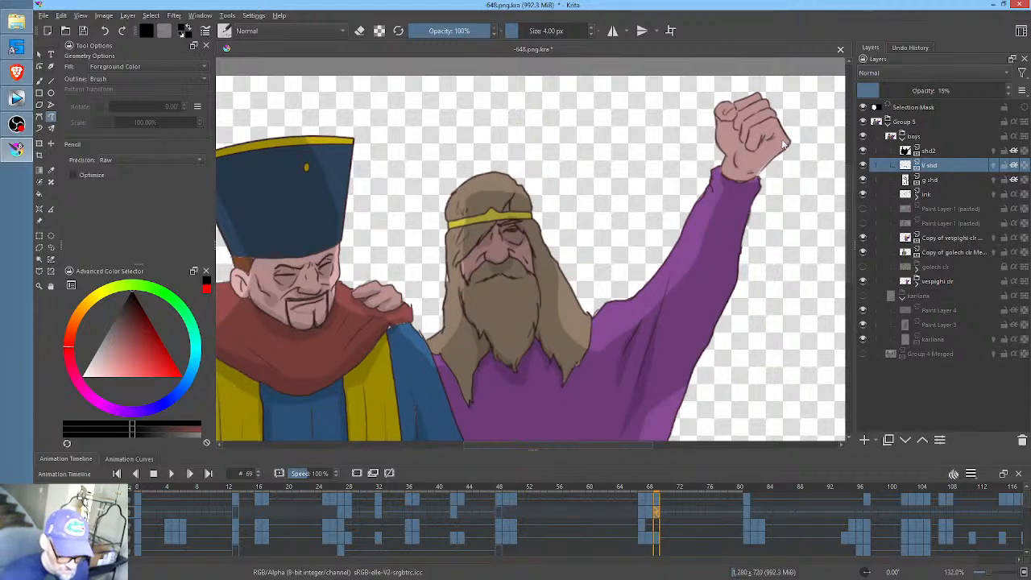
mouse_move(789, 144)
left_mouse_down()
mouse_move(770, 130)
mouse_move(744, 159)
mouse_move(754, 171)
mouse_move(788, 142)
left_mouse_up()
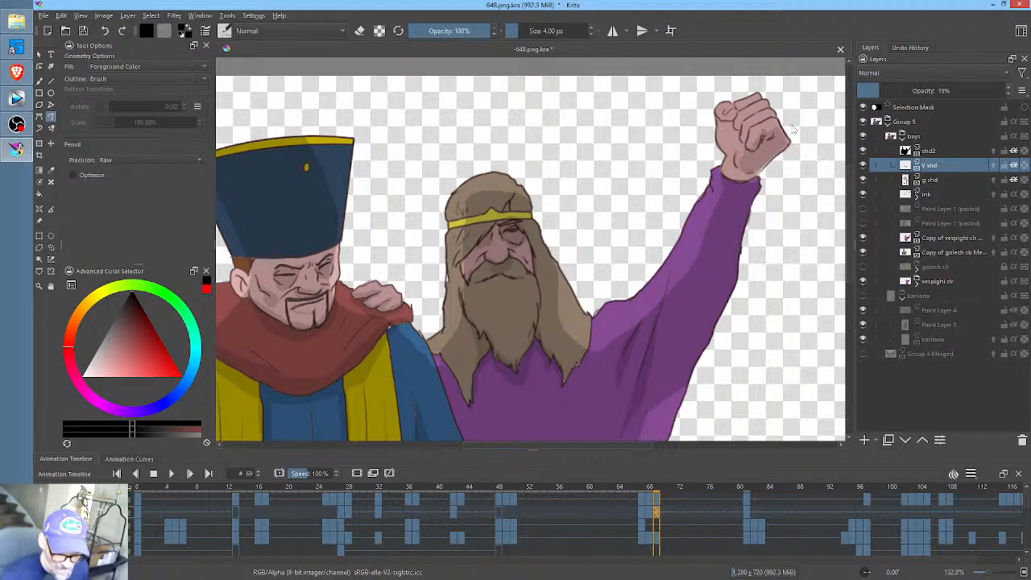
key("Left")
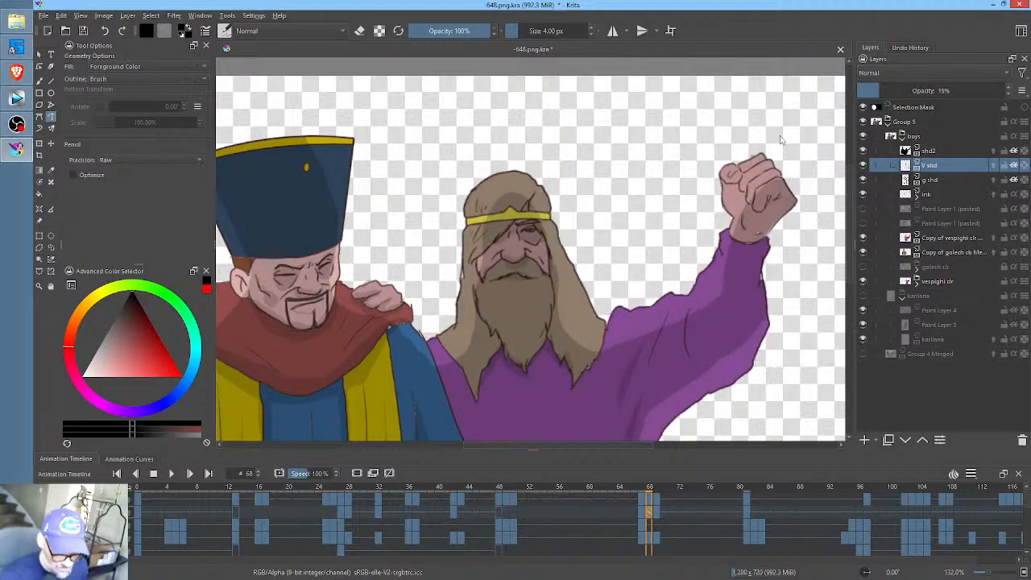
key("Left")
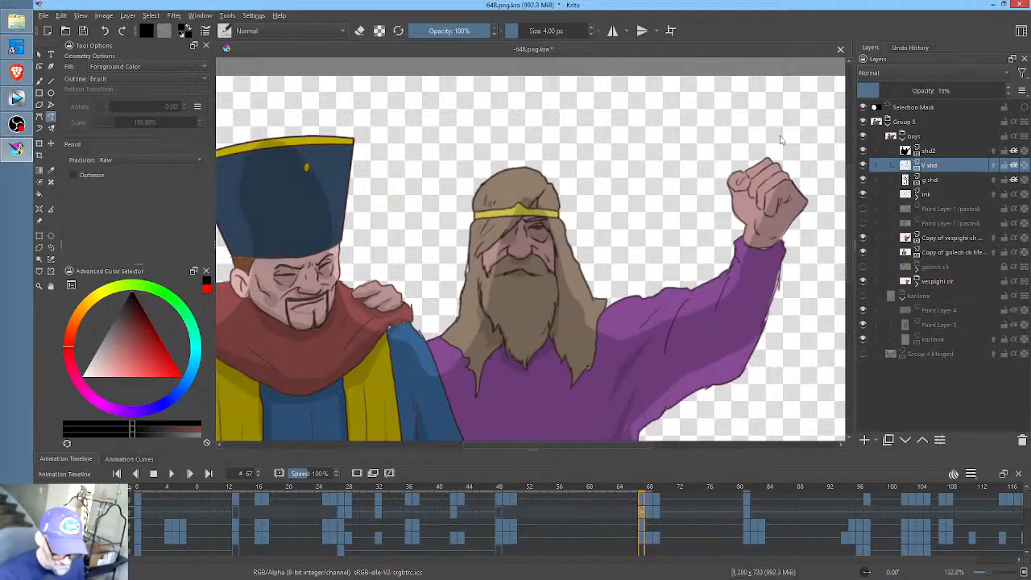
key("Right")
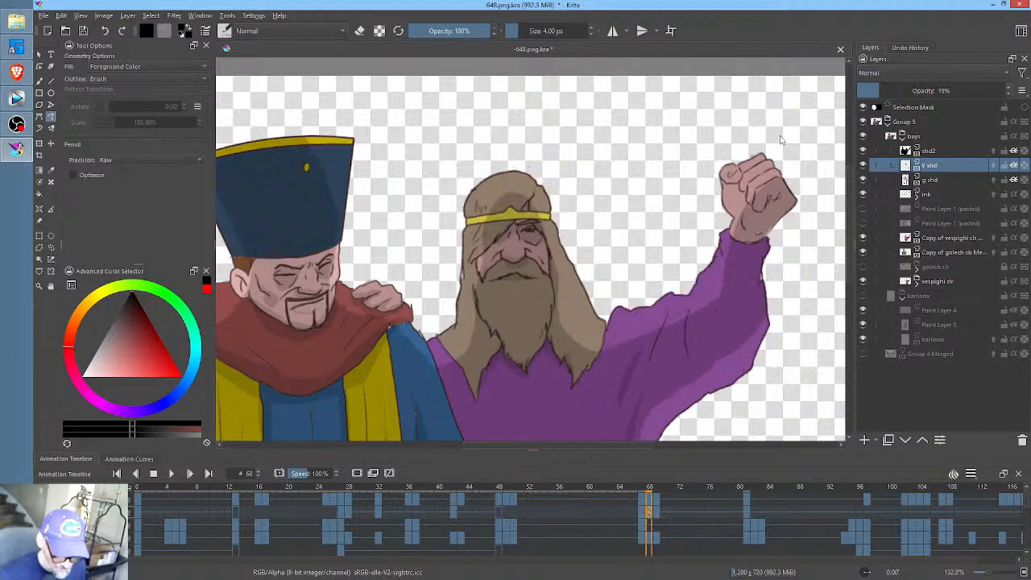
key("Right")
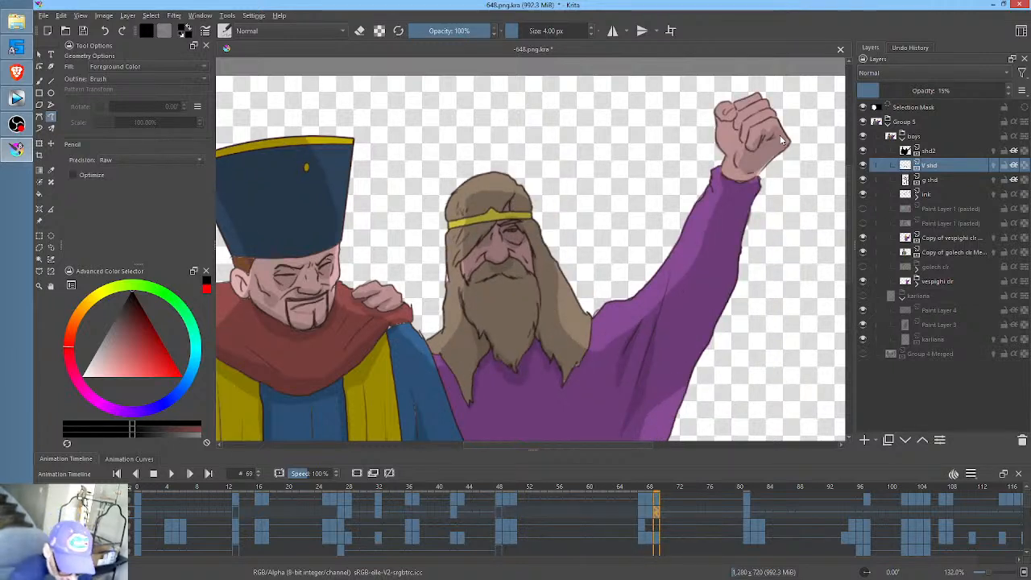
- Flip between frames 69 and 81 to compare the shading on the bearded man's fist and arm
key("Right")
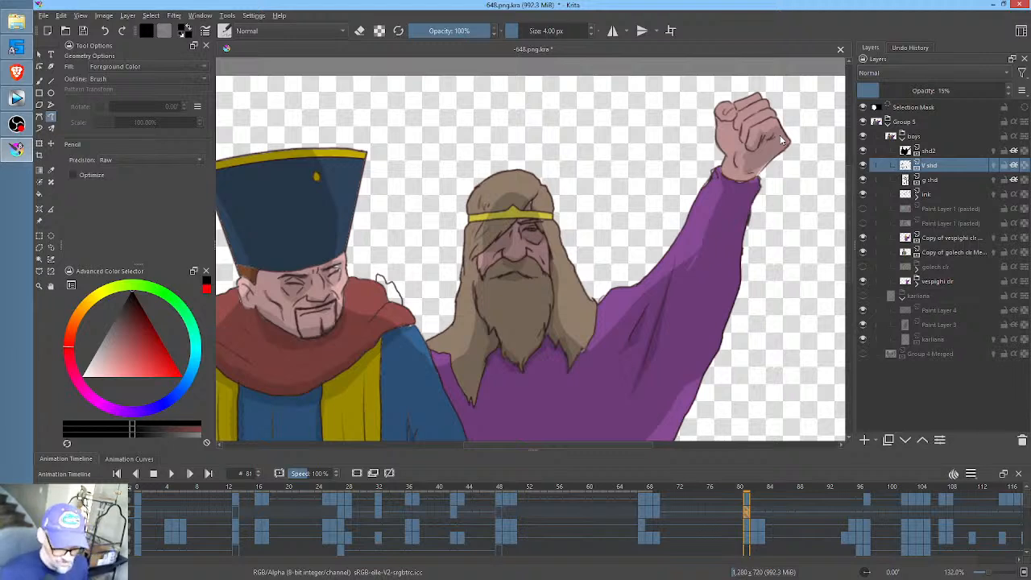
key("Left")
key("Right")
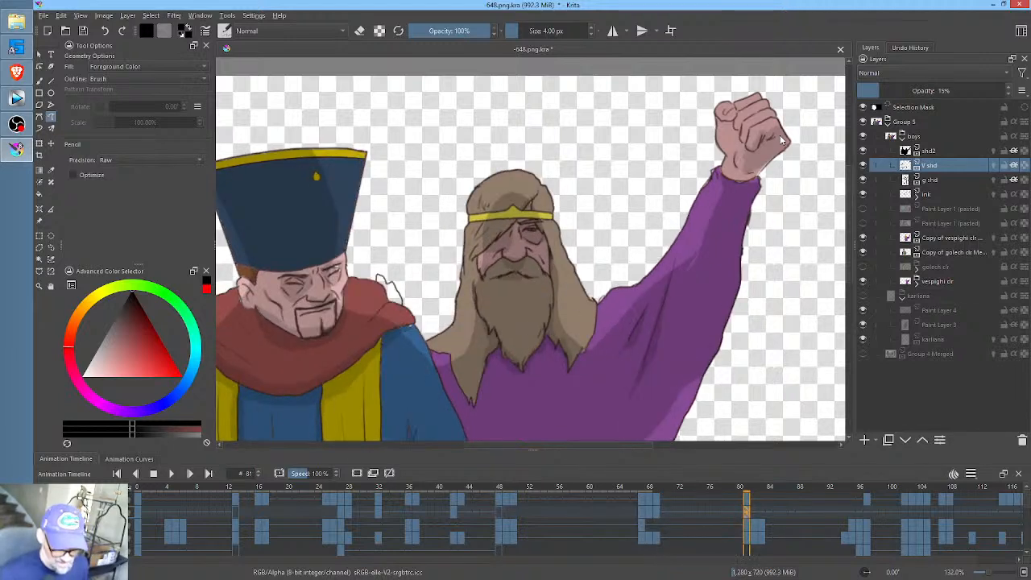
key("Left")
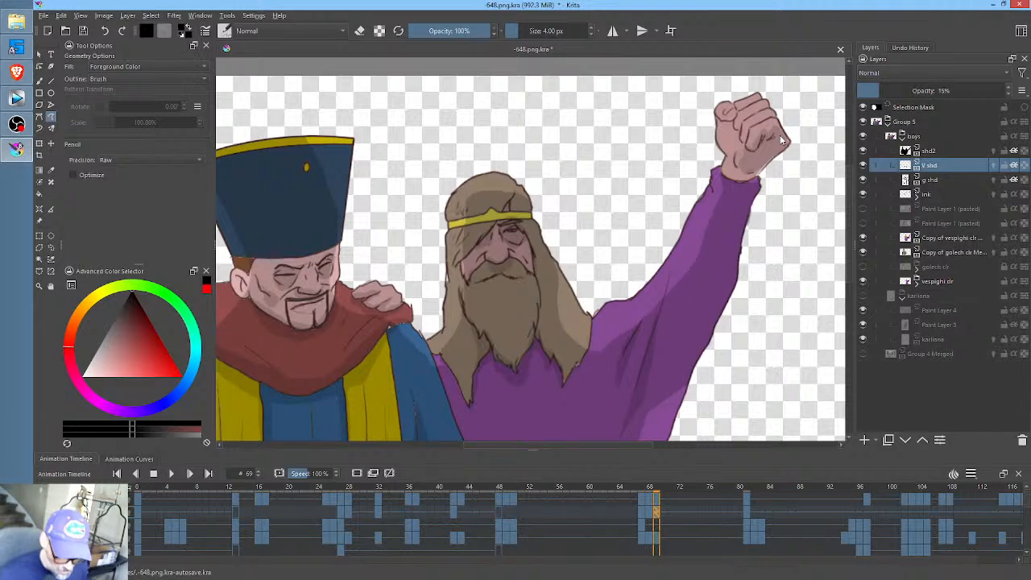
key("Right")
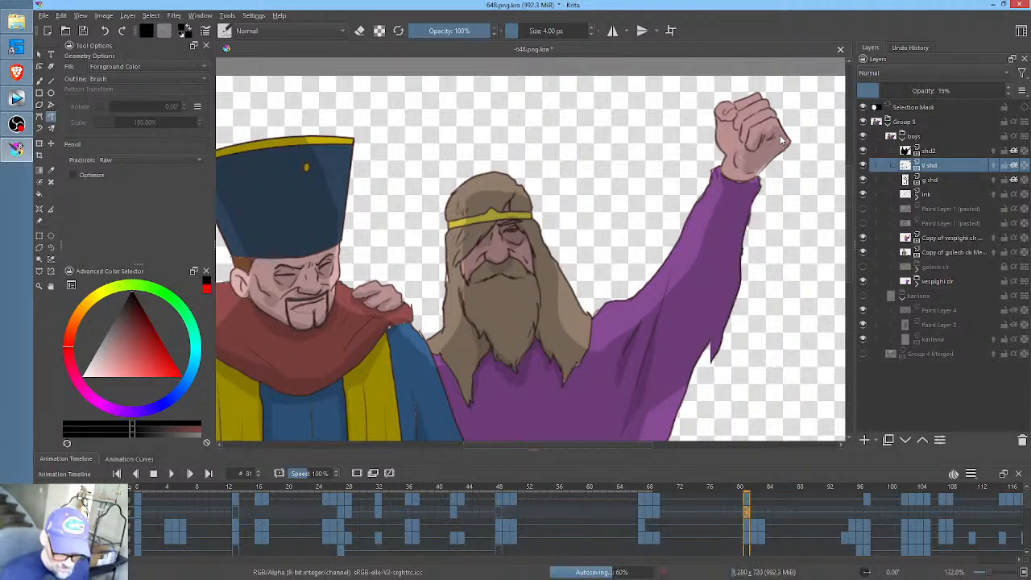
- Hide and reshow the copied vespighi and golech colour layers one at a time, and select the Copy of golech clr layer
left_click(864, 240)
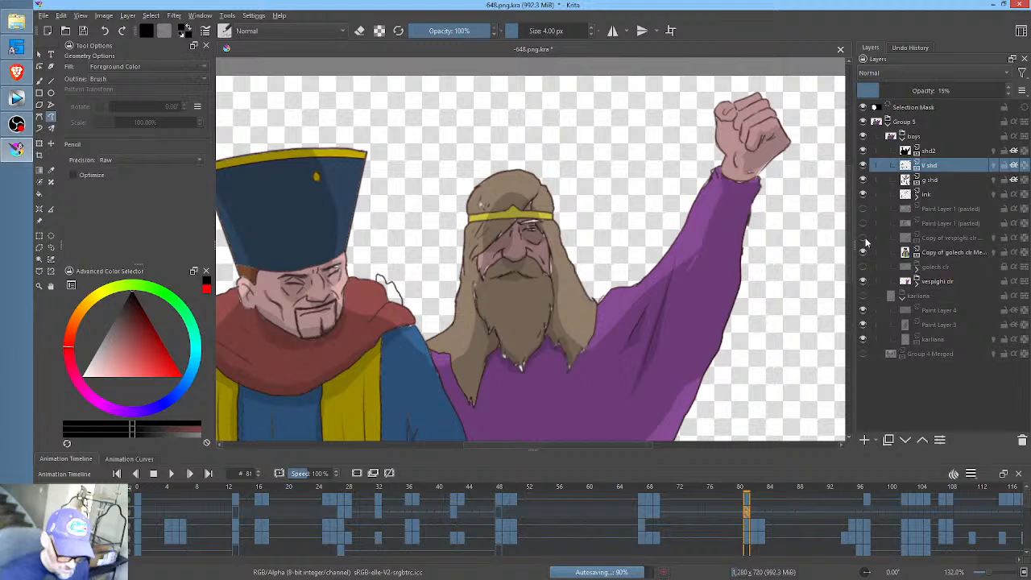
left_click(863, 238)
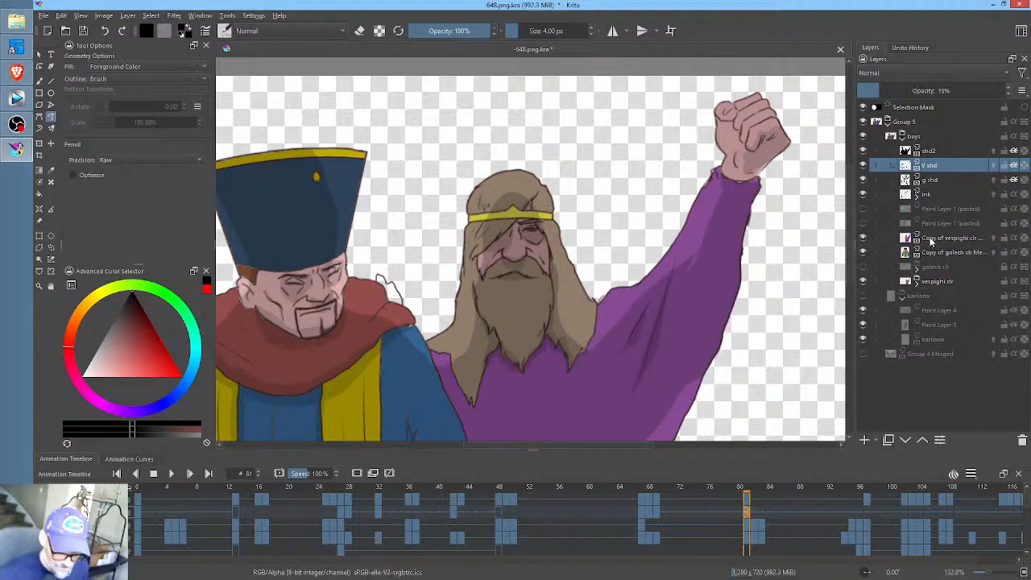
left_click(865, 252)
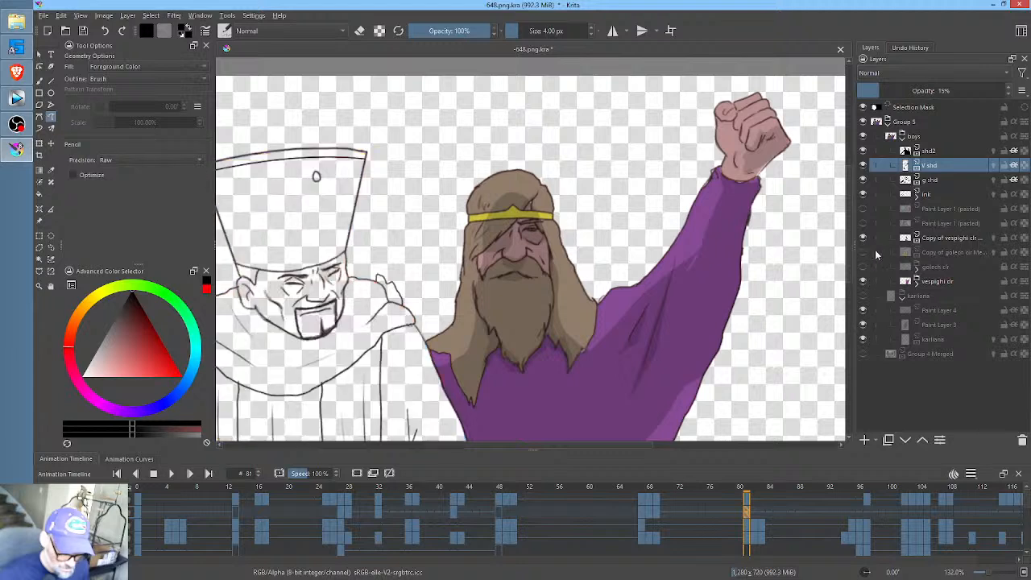
left_click(864, 253)
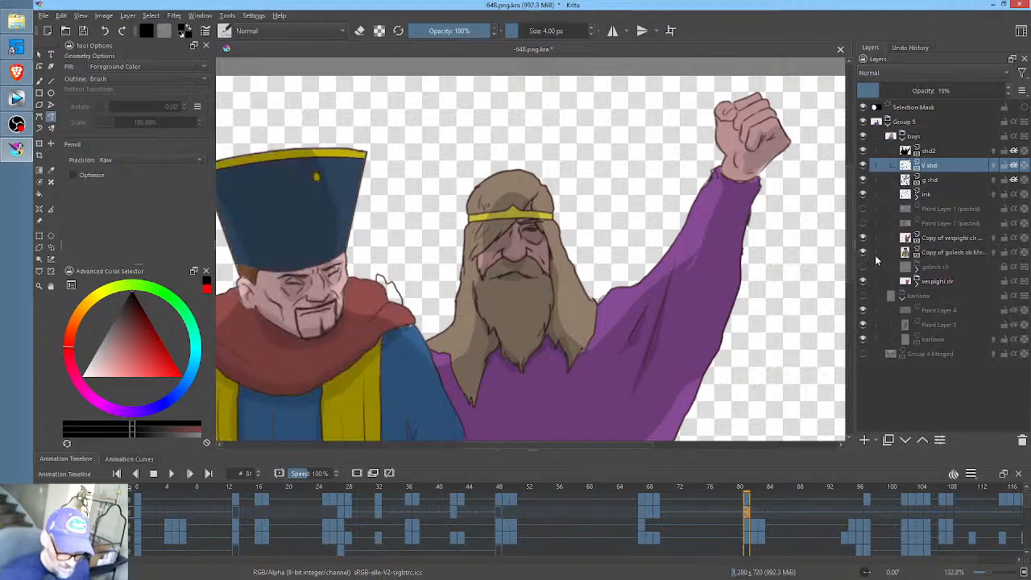
left_click(957, 253)
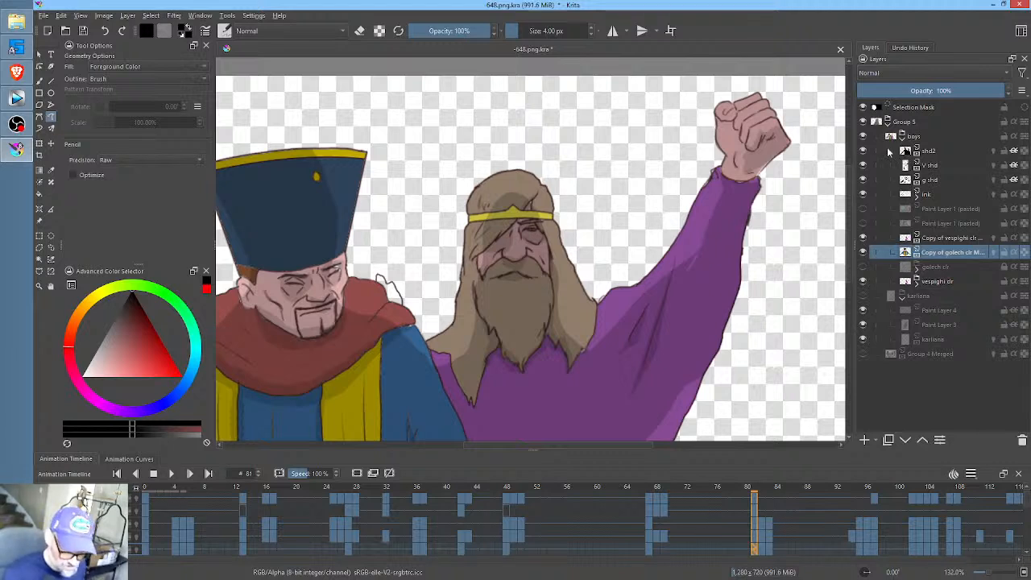
- Hide shd2 and V shd to view the colours without that shading, and show both layers again
left_click(864, 150)
left_click(864, 165)
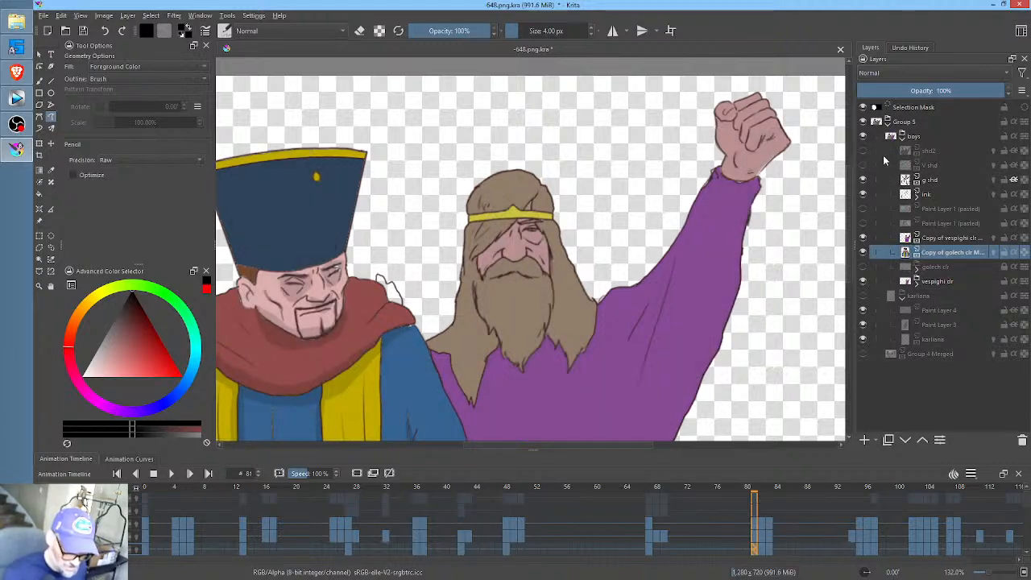
left_click(863, 165)
left_click(864, 150)
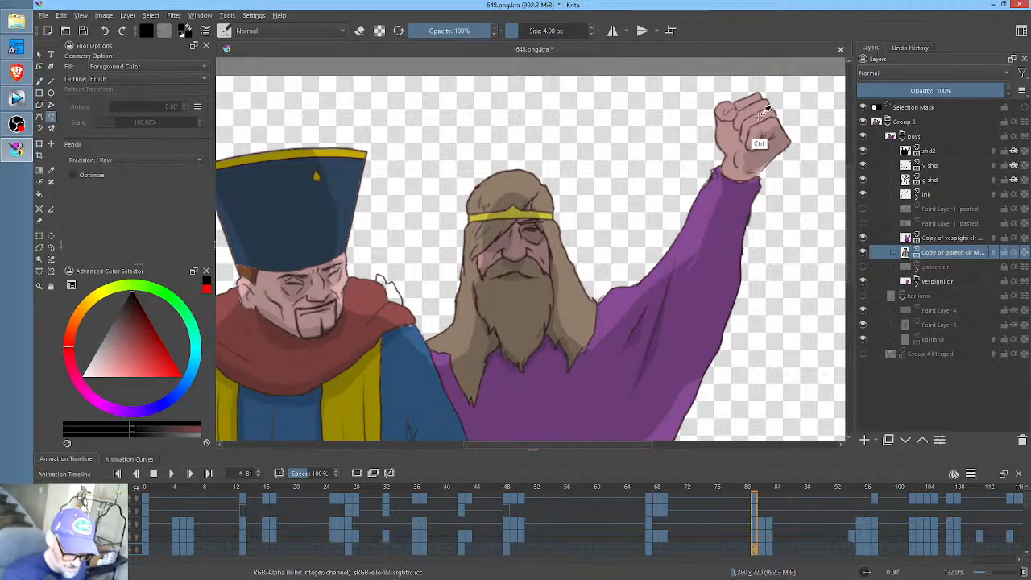
- Sample the raised fist's skin colour and fill the uncoloured hand on the hatted man's shoulder at frame 81, using Behind blending
left_click(765, 112, "ctrl")
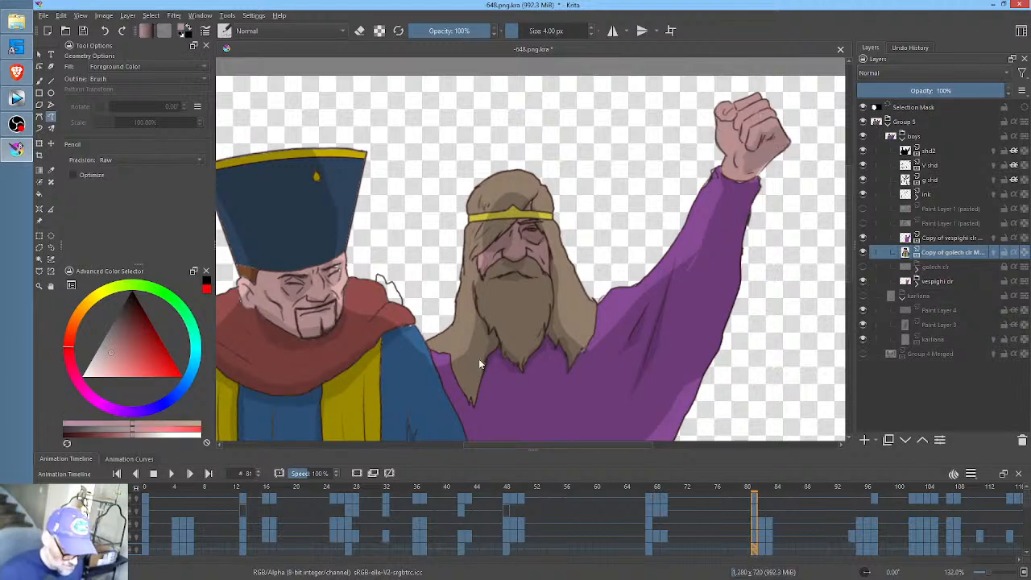
key("f")
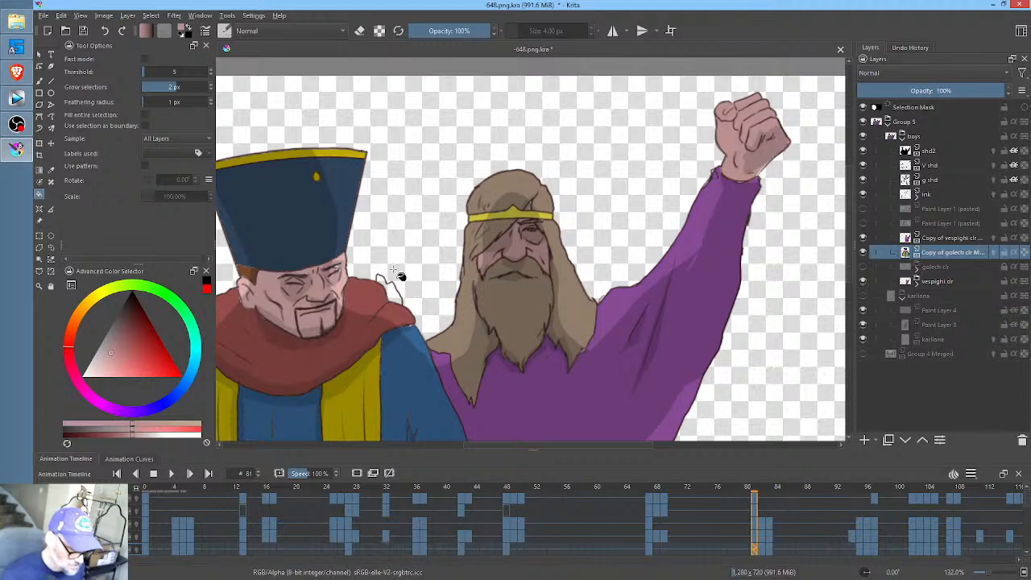
left_click(295, 30)
left_click(294, 19)
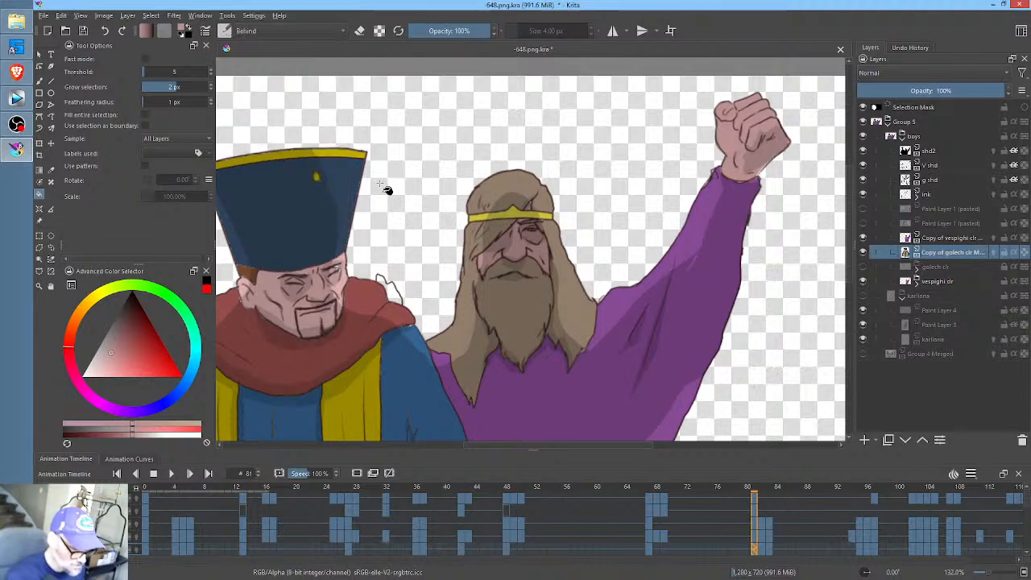
left_click(394, 296)
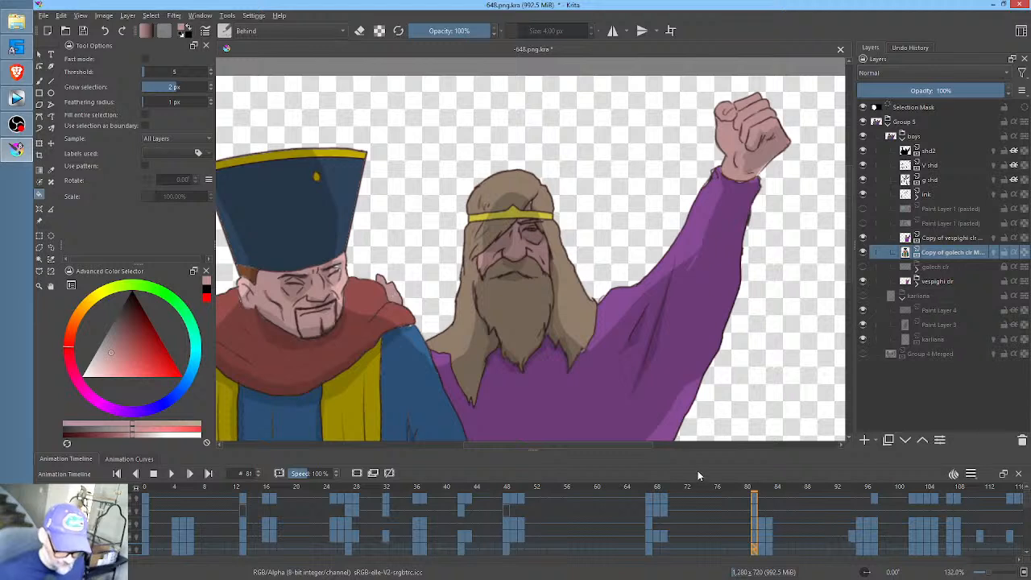
- Scrub through frames 81 to 97 to check the colouring and shading on both men
left_click(761, 552)
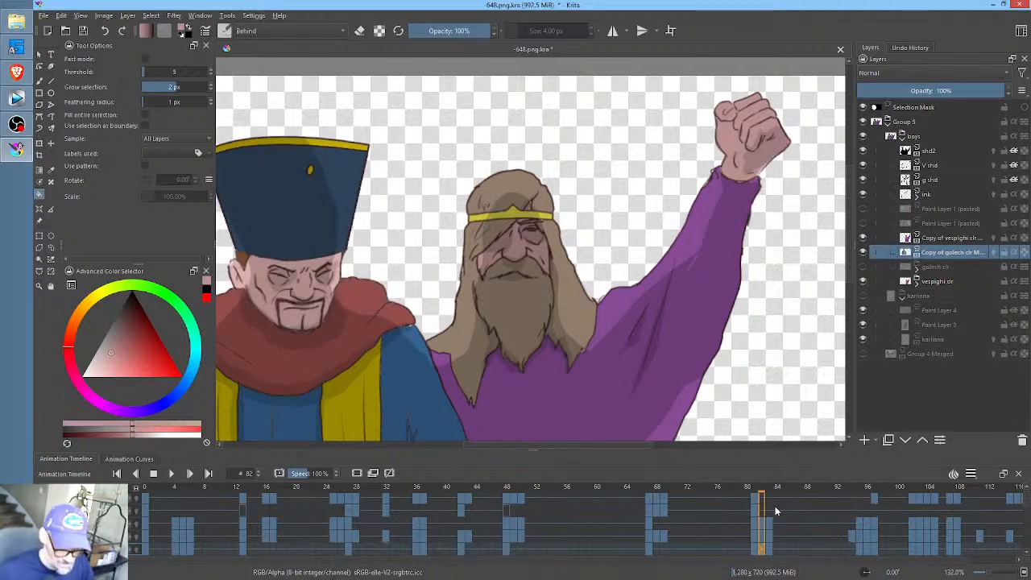
scroll(727, 514, "right", 2)
scroll(727, 514, "right", 4)
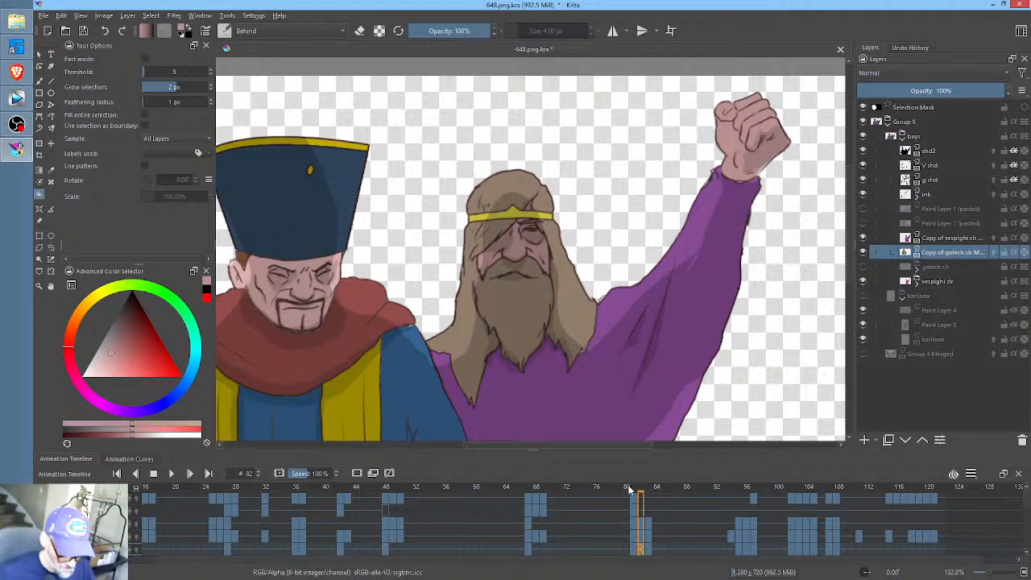
left_click(630, 489)
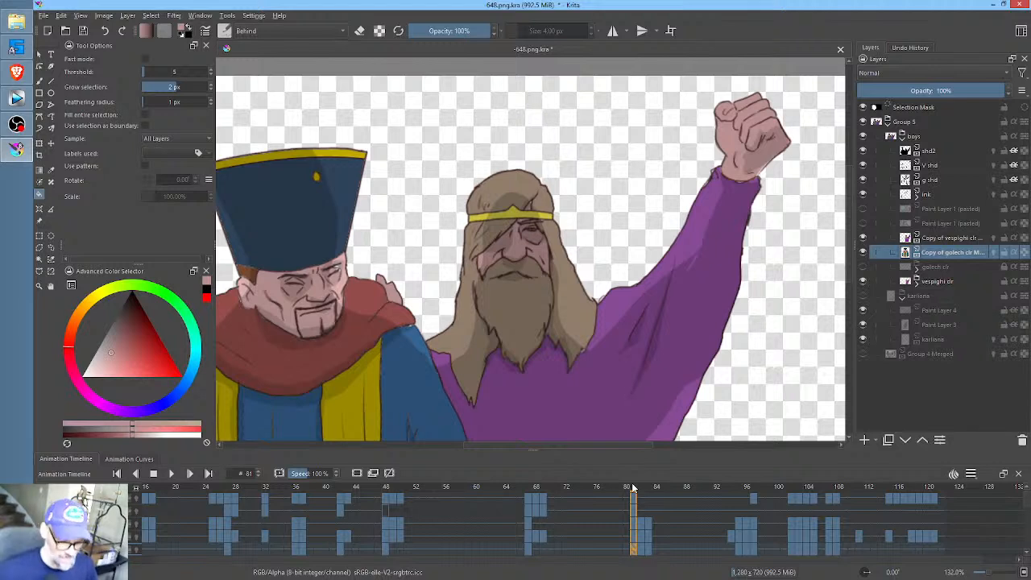
left_click(652, 489)
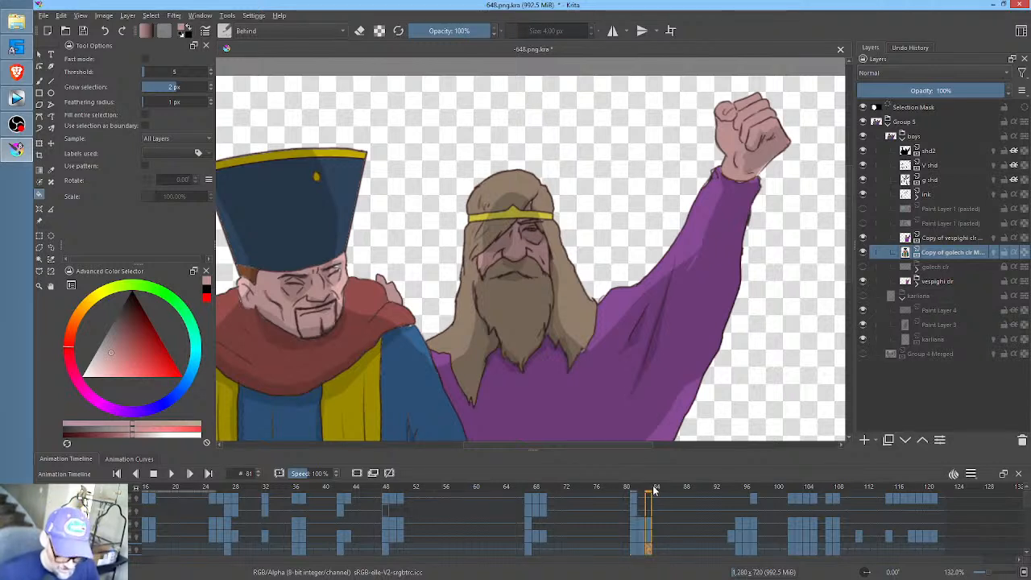
left_click_drag(654, 489, 732, 489)
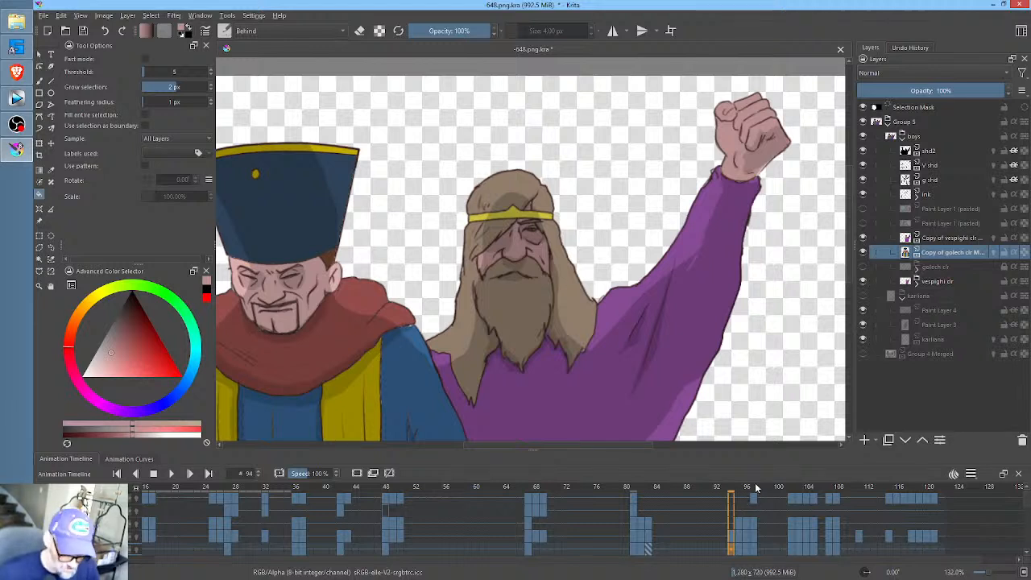
left_click(755, 487)
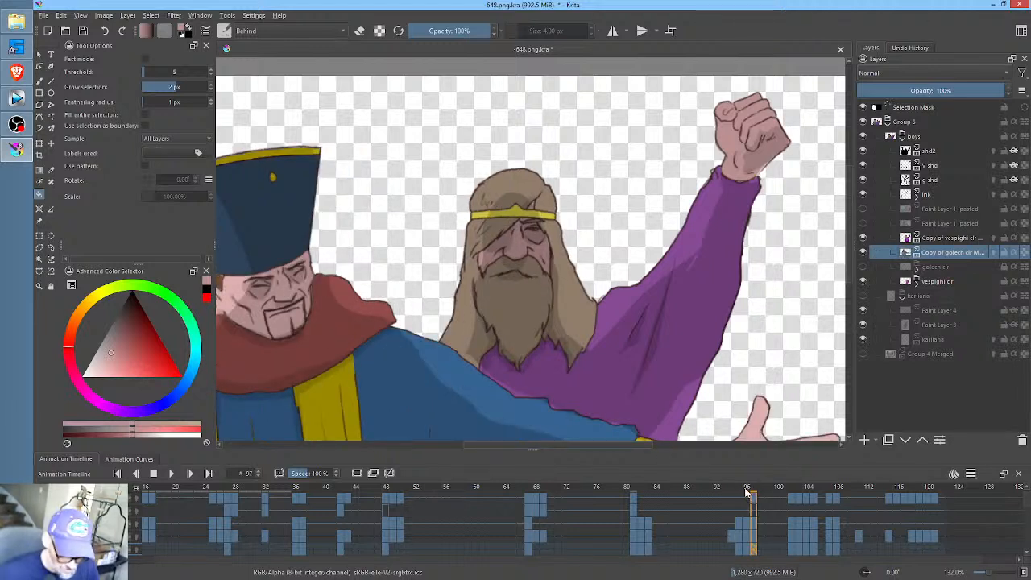
left_click(732, 489)
left_click(742, 488)
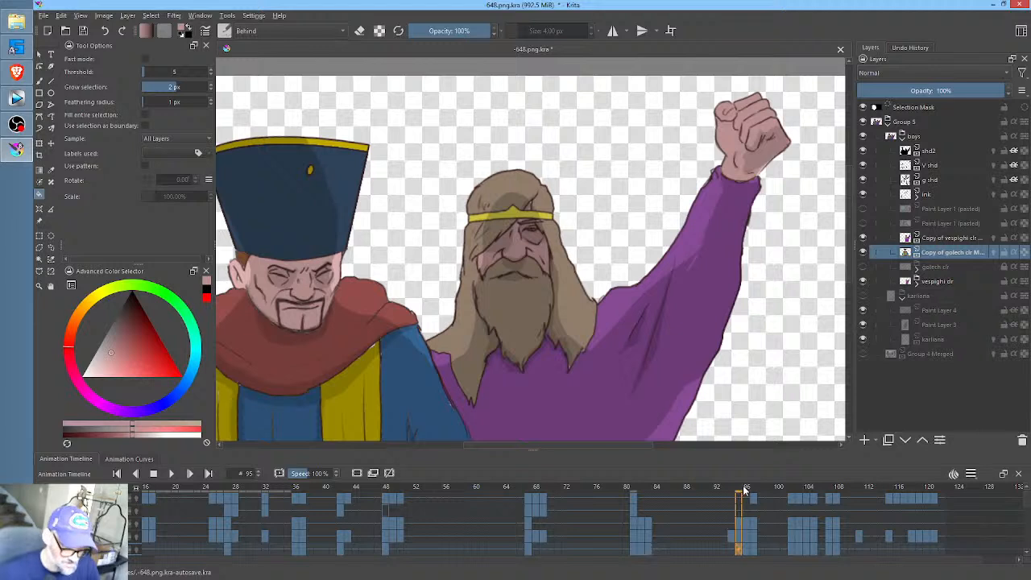
left_click(755, 487)
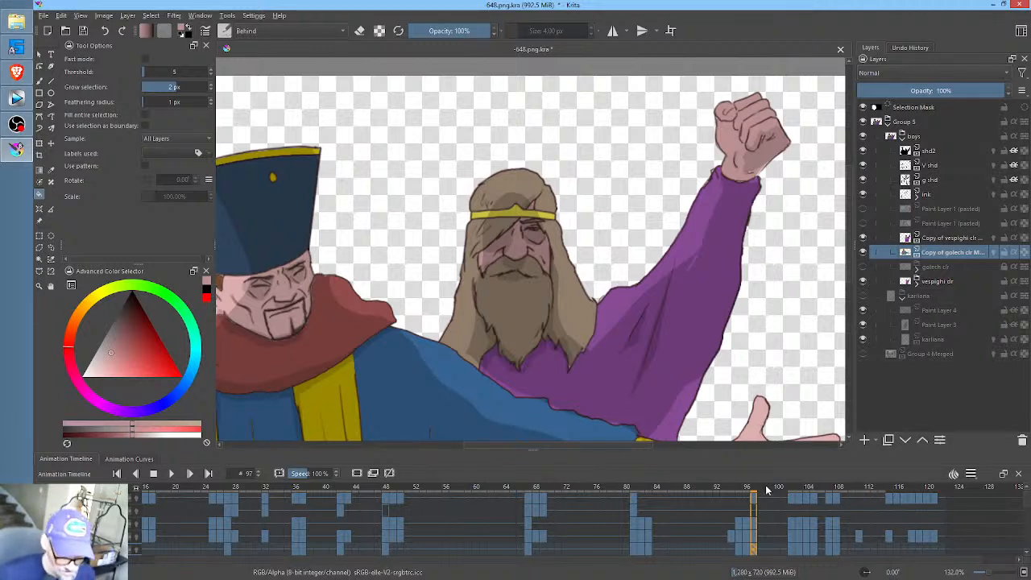
left_click_drag(743, 493, 707, 493)
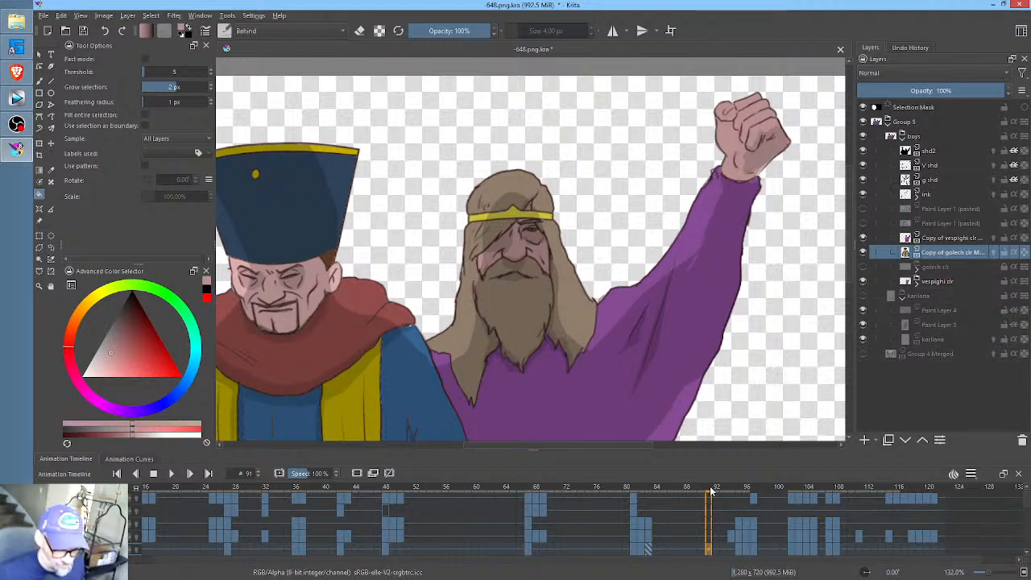
- Save the -648 file and play the animation onward from frame 91 to check the colouring and shading
key("space")
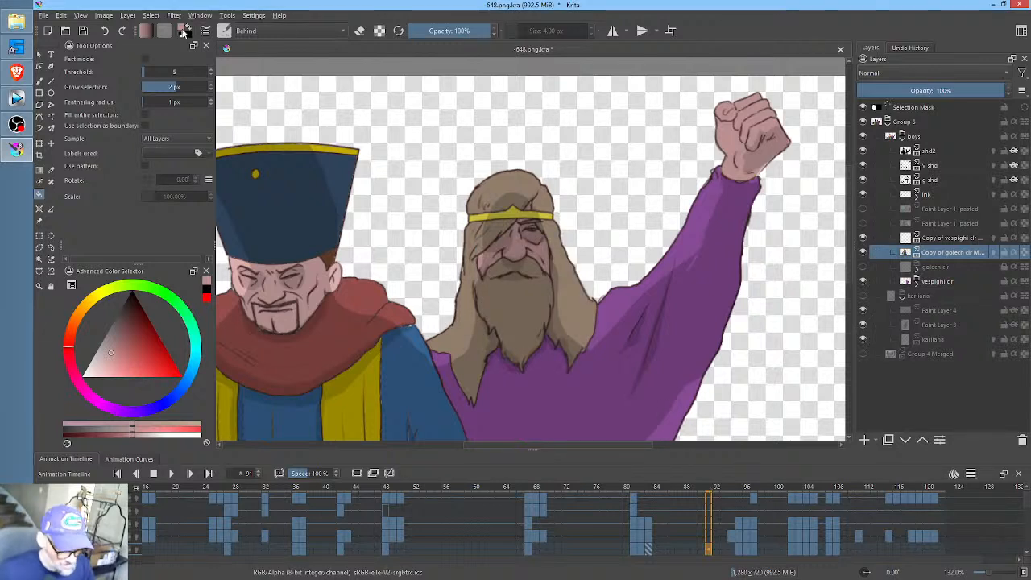
left_click(84, 32)
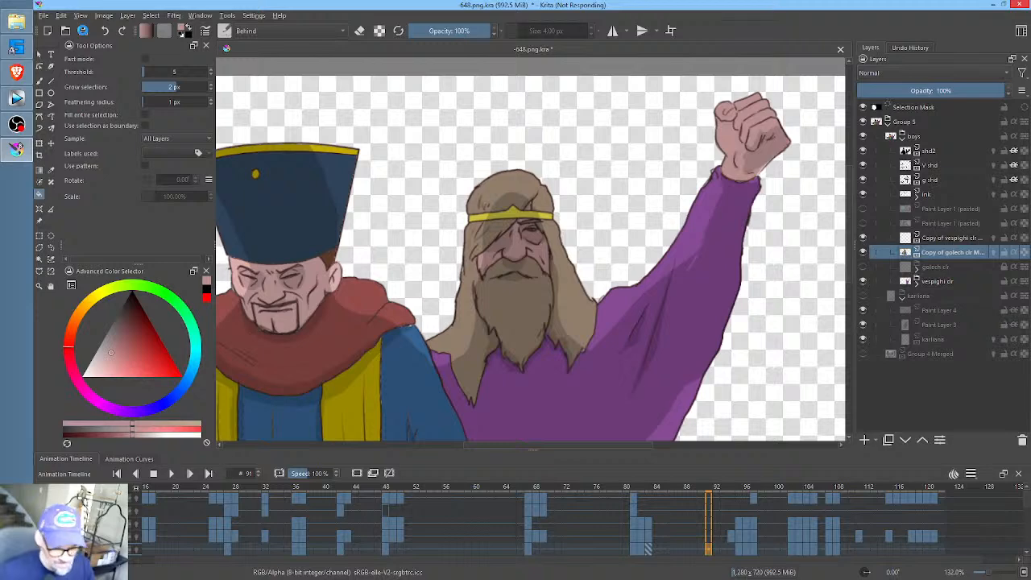
key("space")
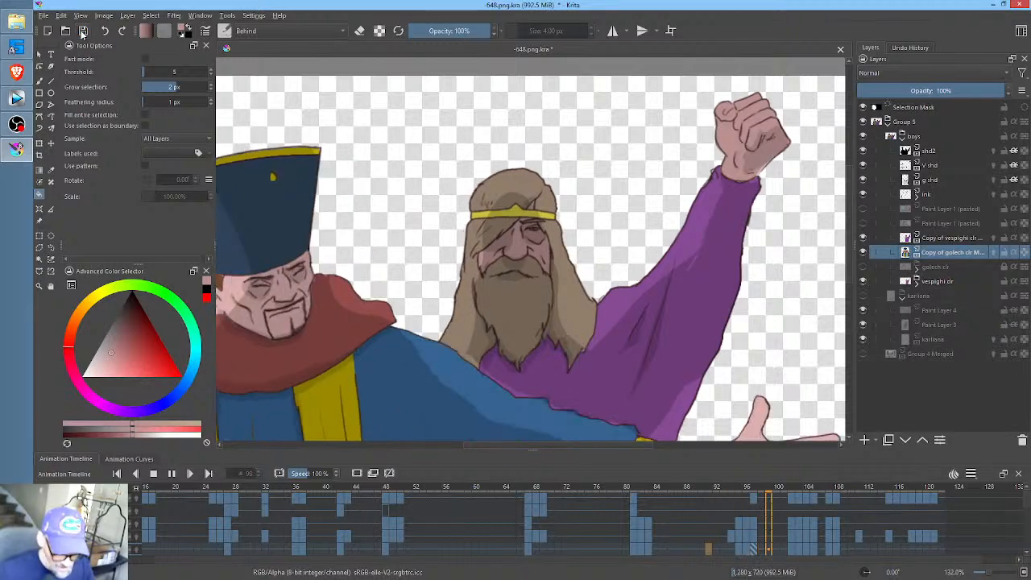
key("space")
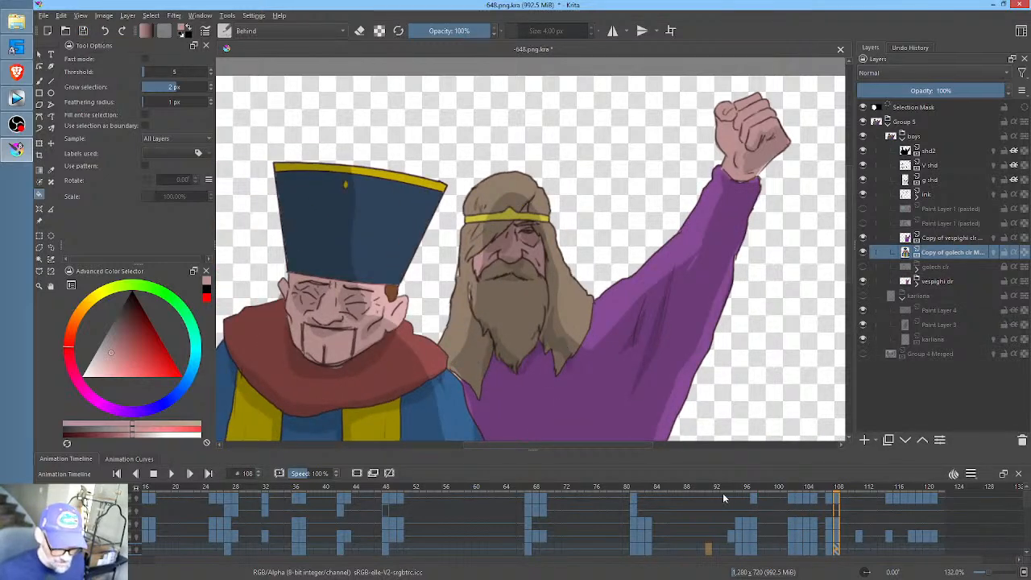
- On the V shd layer at frame 102, adjust the bearded man's face shading with a Liquify transform of brush size 443.67
left_click(721, 487)
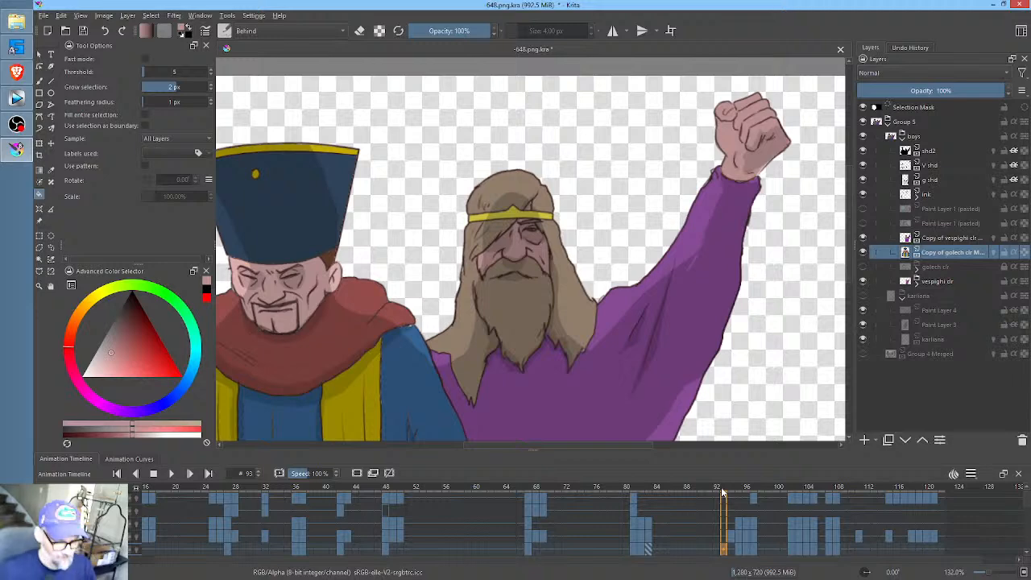
left_click(731, 488)
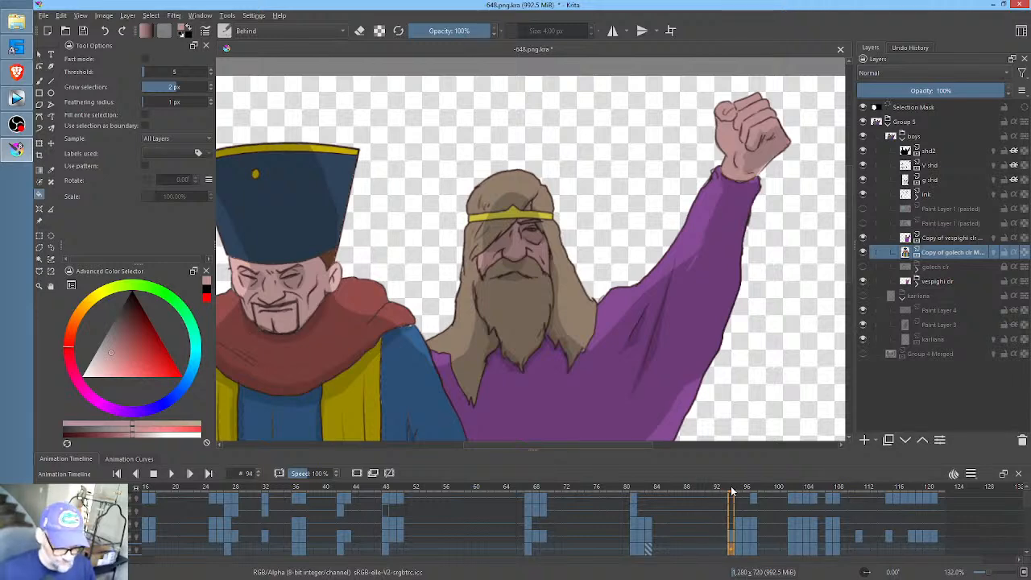
left_click_drag(731, 489, 789, 487)
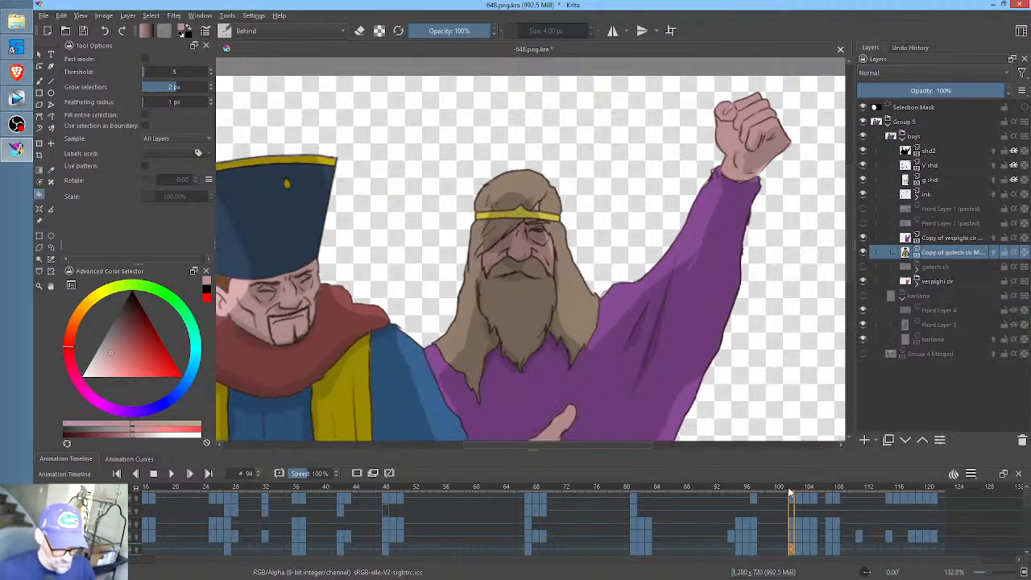
left_click(938, 167)
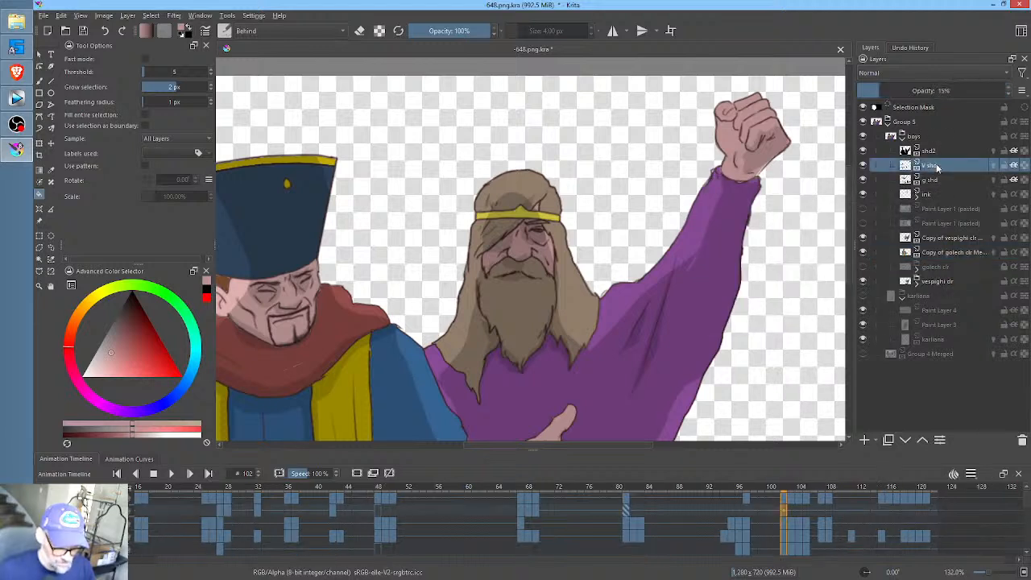
key("ctrl+t")
right_click(524, 236)
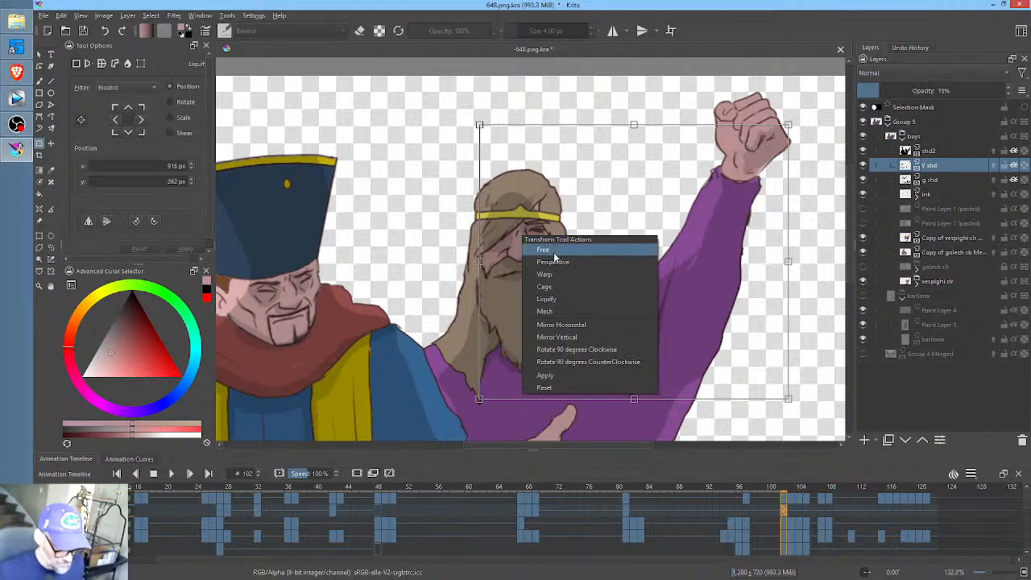
left_click(561, 299)
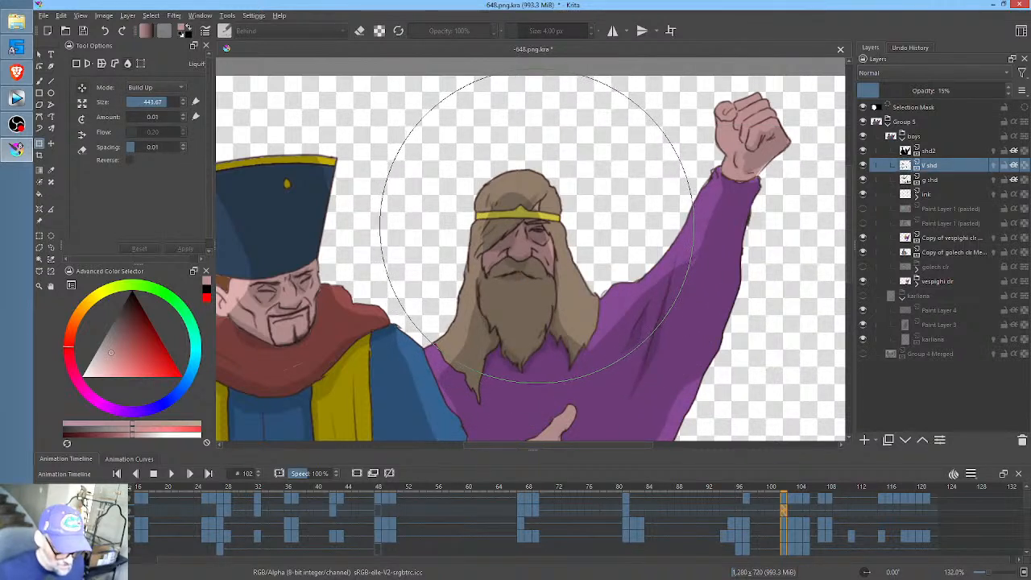
left_click(537, 229)
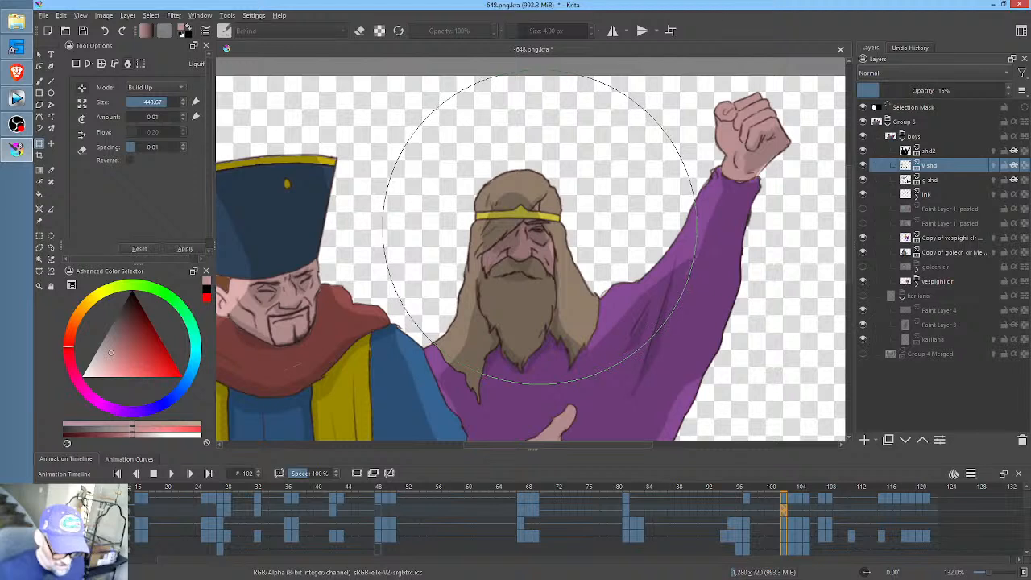
- Compare frames 101 to 103 and Liquify the bearded man's face shading on V shd at frame 103
left_click(790, 510)
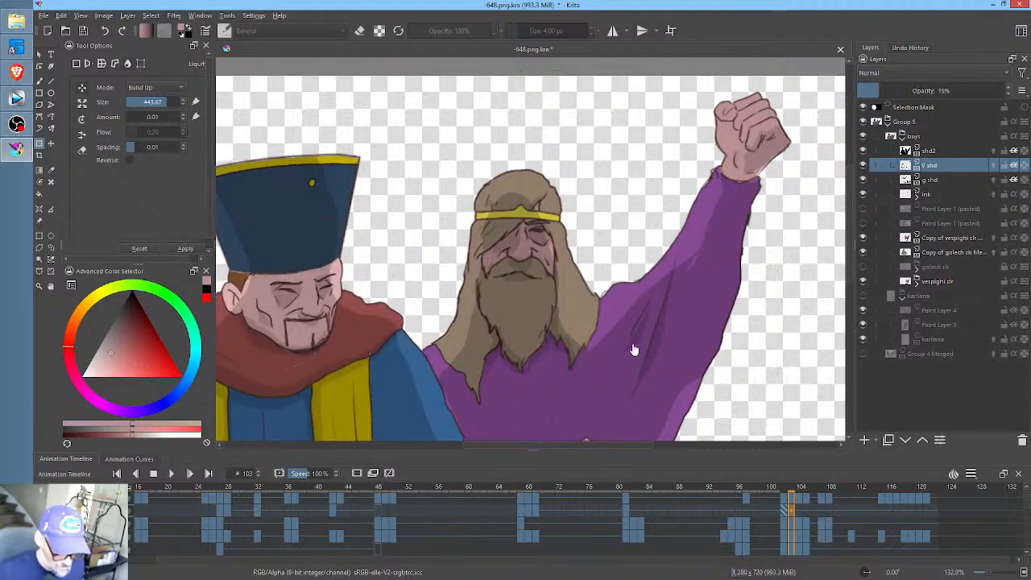
left_click(783, 511)
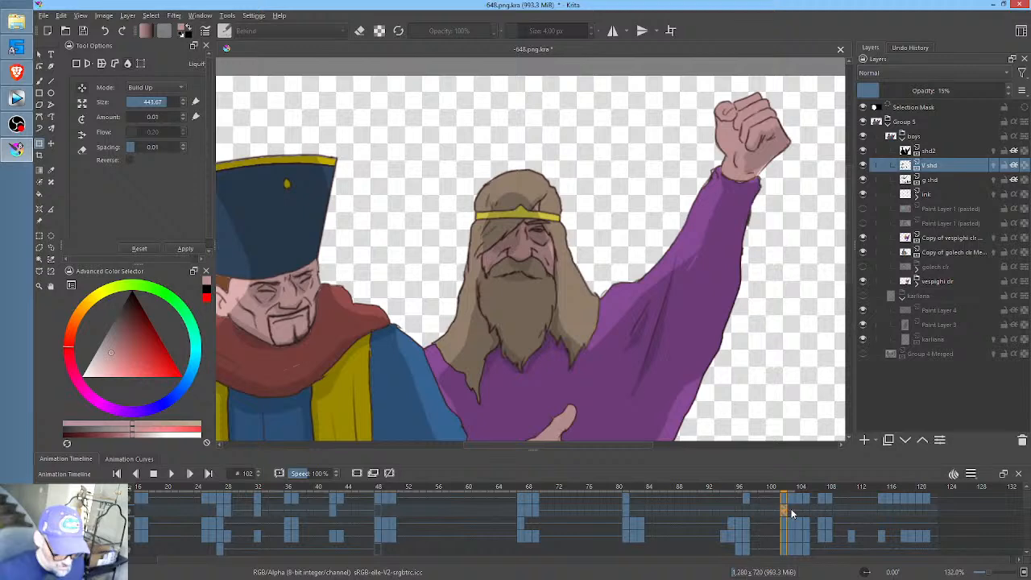
left_click(776, 493)
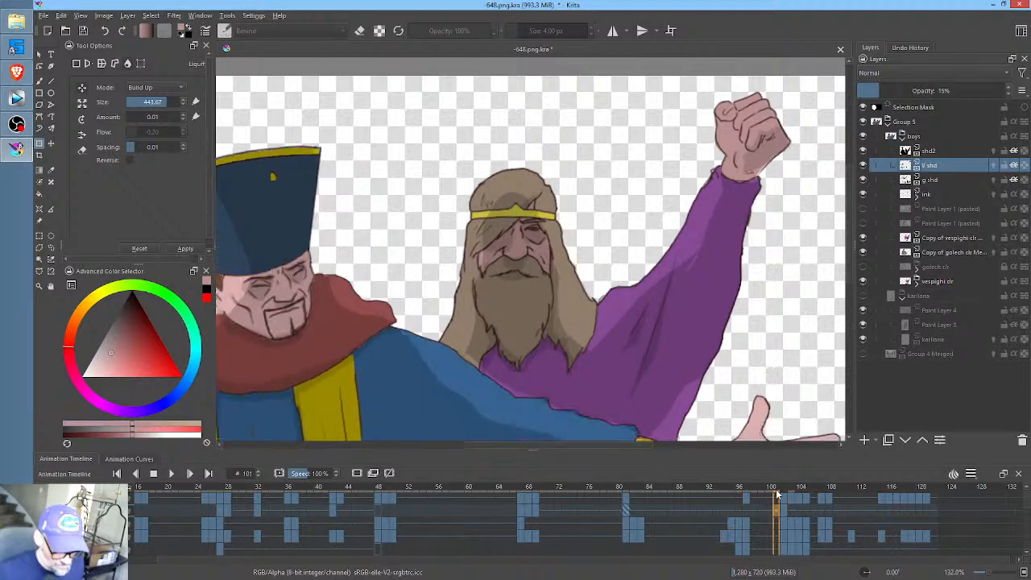
mouse_move(787, 491)
left_mouse_down()
mouse_move(819, 489)
mouse_move(783, 488)
left_mouse_up()
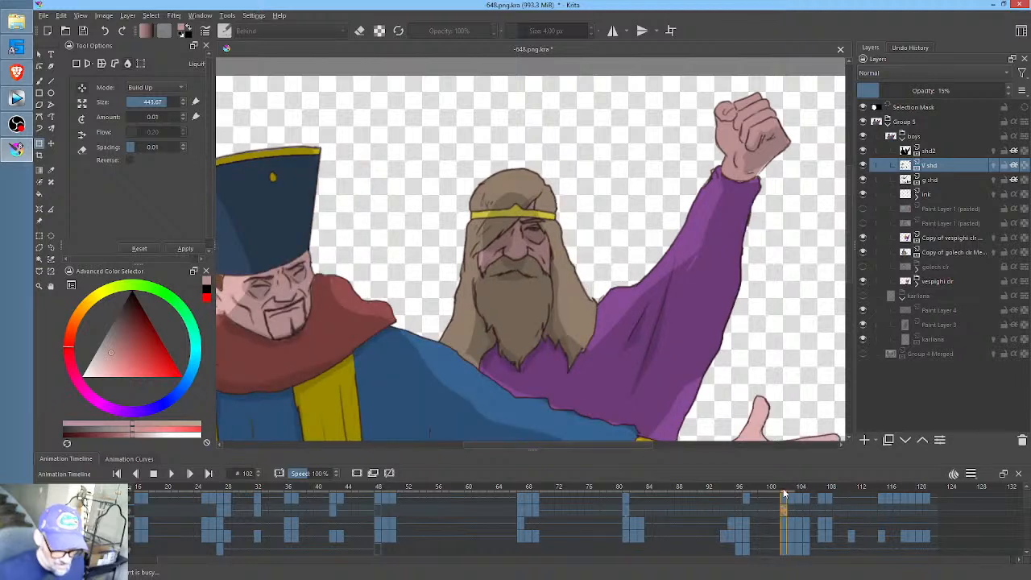
left_click(794, 506)
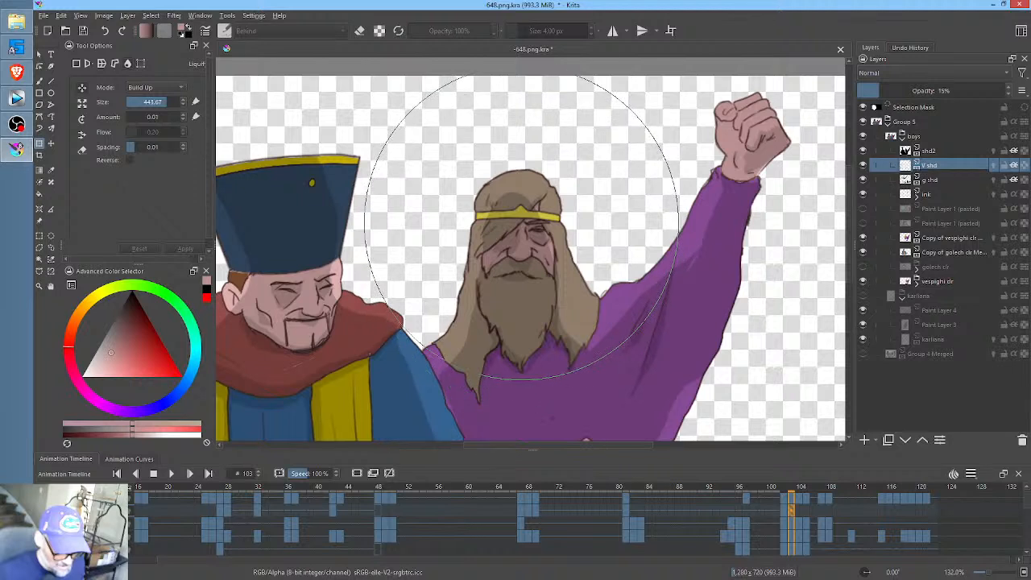
left_click(523, 223)
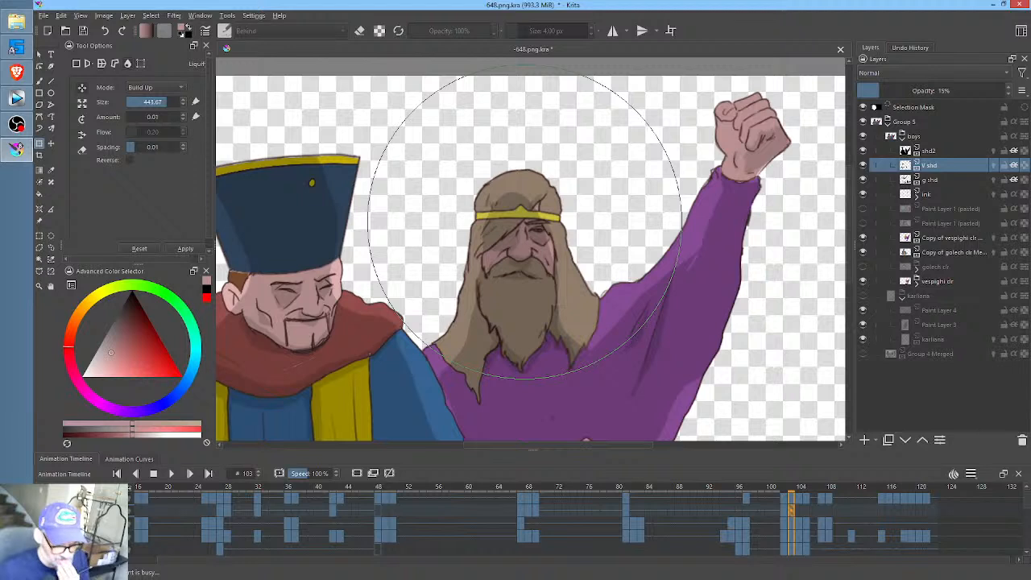
- Check the bearded man's adjusted shading across frames 97 to 105 by stepping, playing and scrubbing
left_click(786, 510)
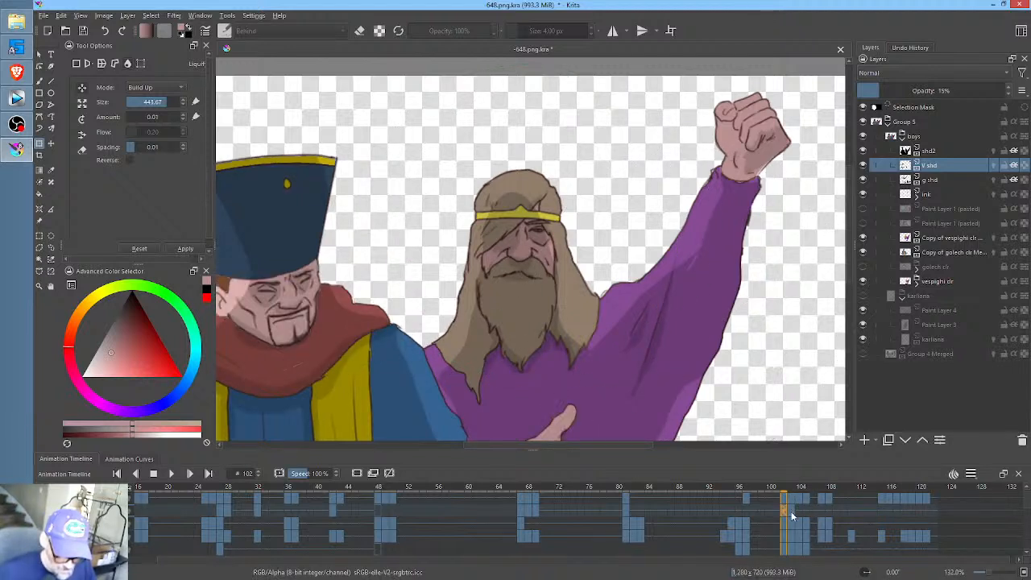
left_click(795, 510)
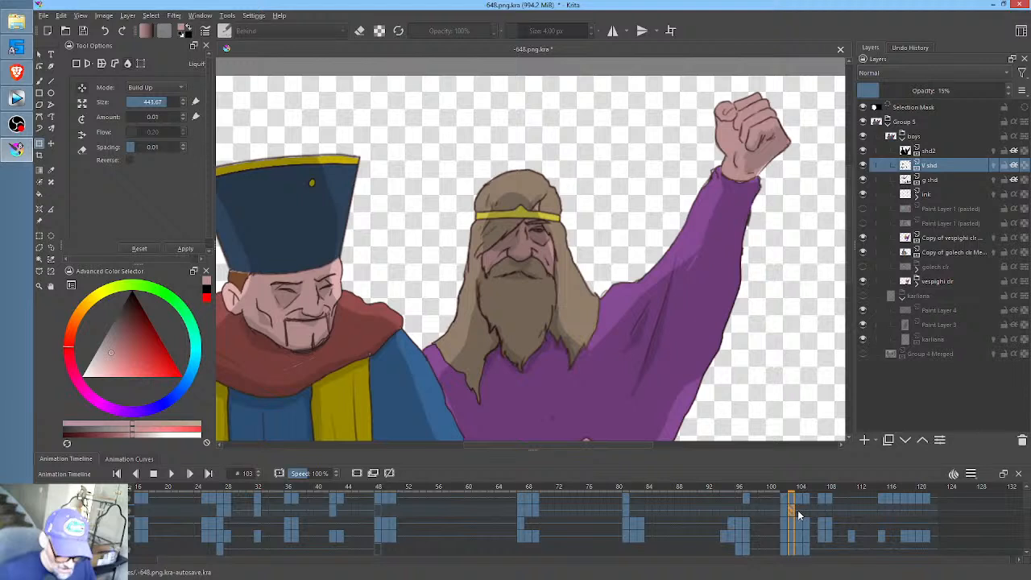
left_click(798, 510)
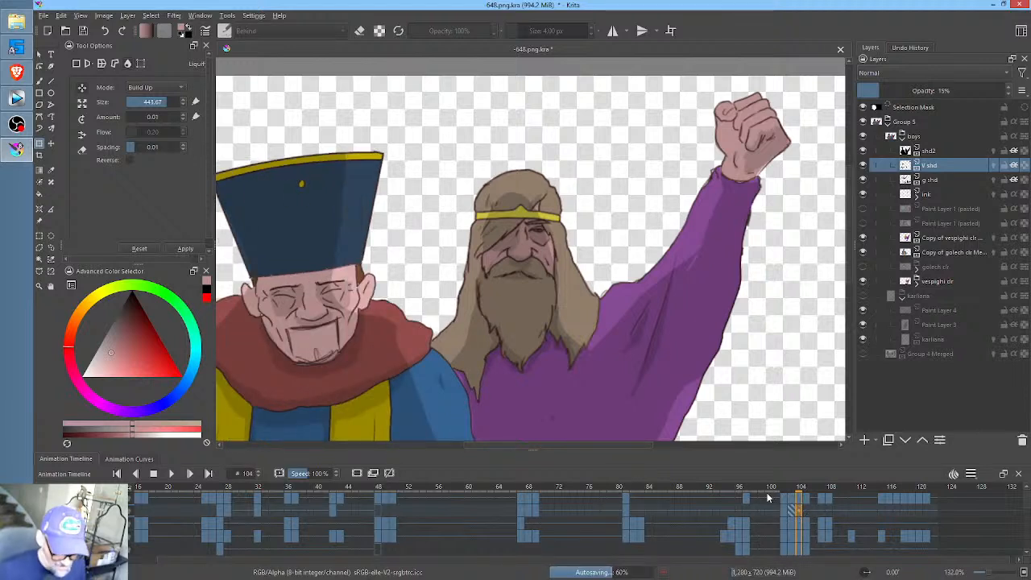
left_click(770, 494)
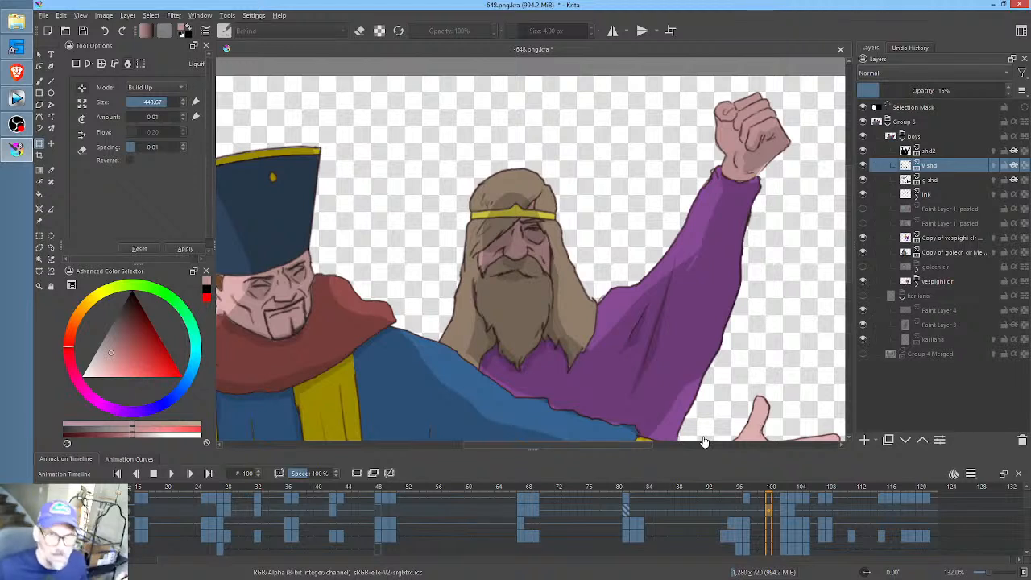
left_click(748, 489)
key("space")
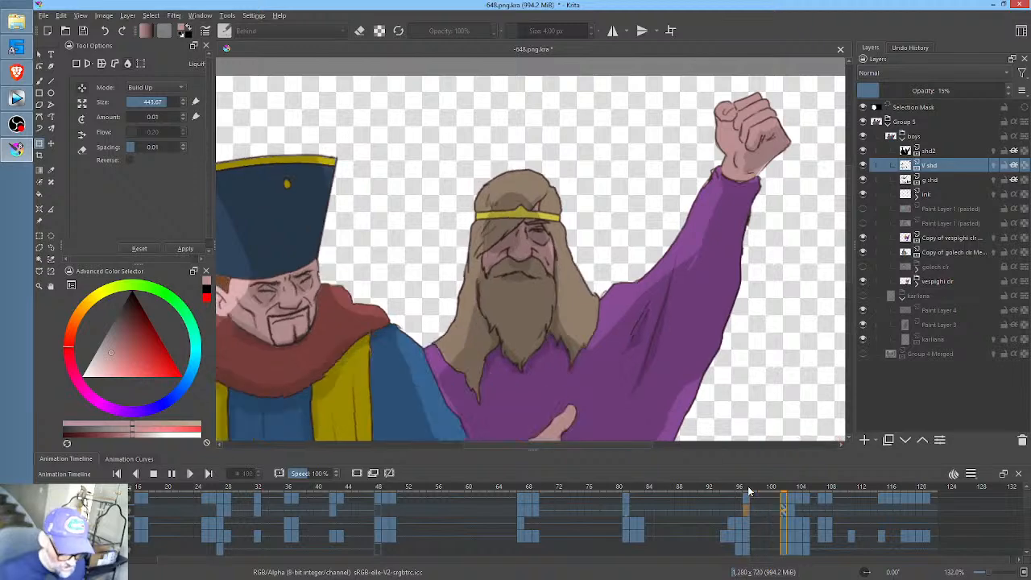
left_click_drag(776, 487, 806, 489)
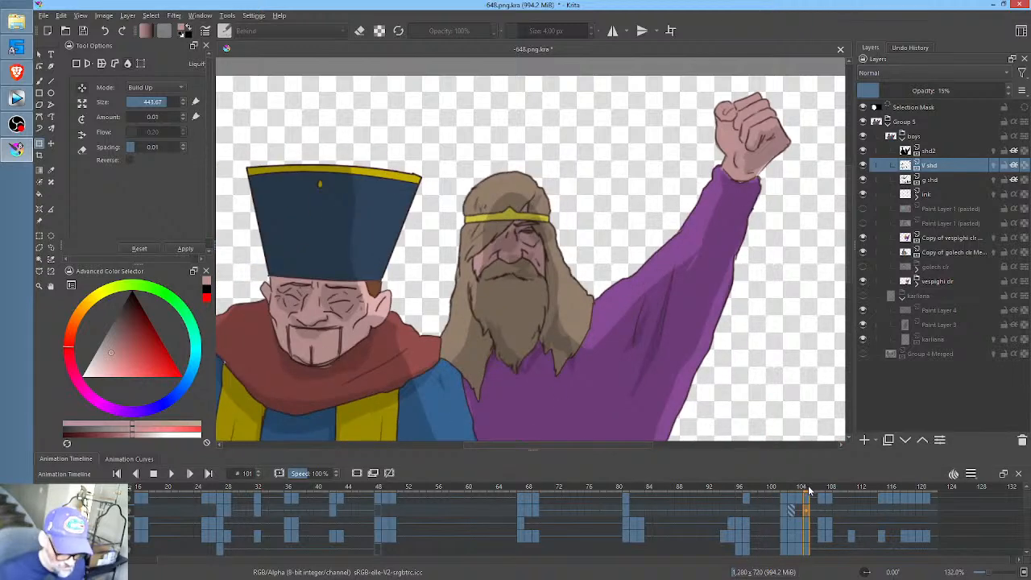
- Liquify the bearded man's face shading on V shd at frame 105, reducing the brush size to about 168
left_click(807, 510)
left_click(529, 235)
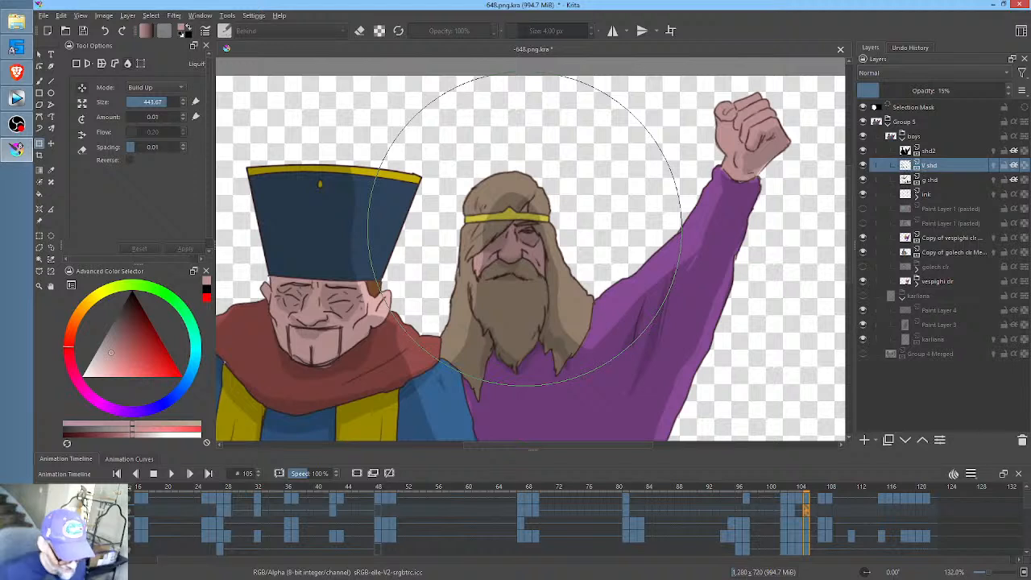
left_click_drag(525, 229, 527, 229)
left_click_drag(609, 307, 411, 308)
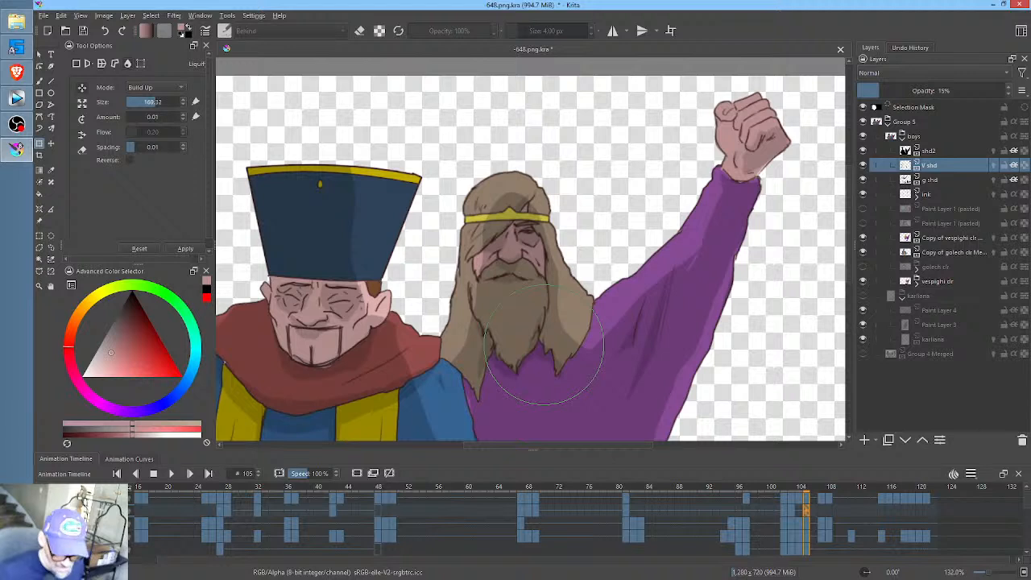
- Step through frames 103 to 110 to examine how the shading follows the bearded man's face and beard
key("Left")
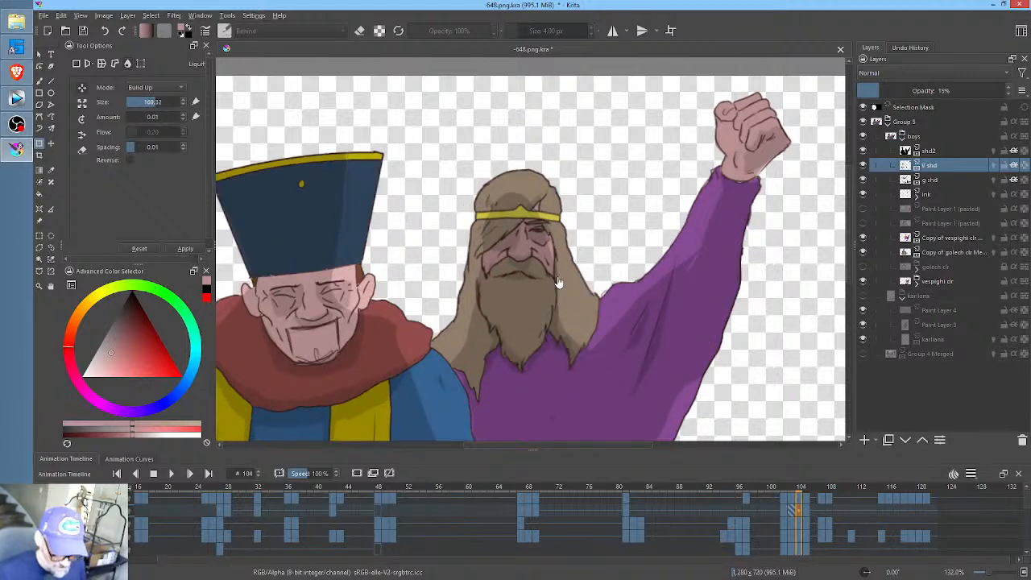
key("Left")
key("Right")
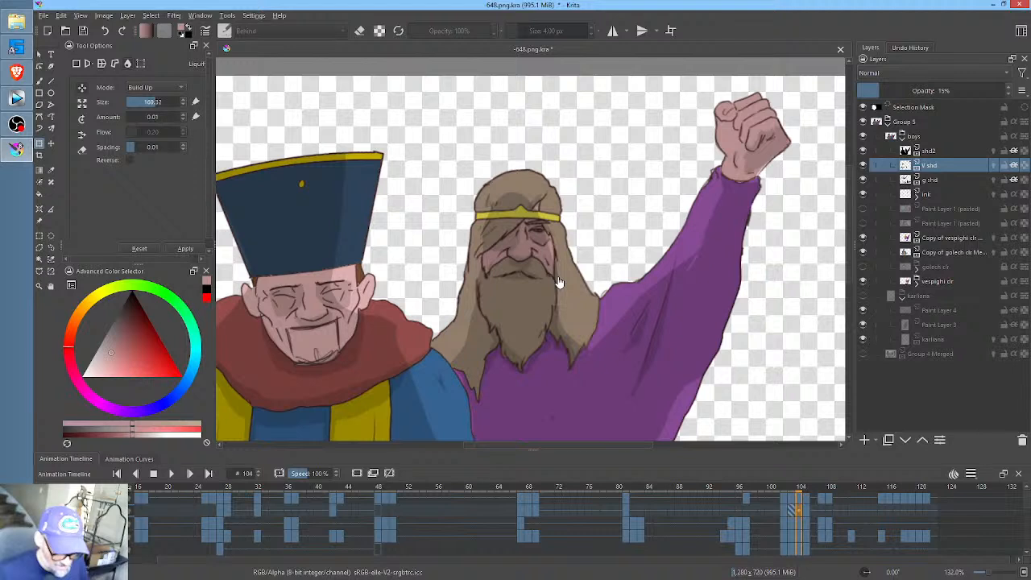
key("Right")
key("Right")
key("Right")
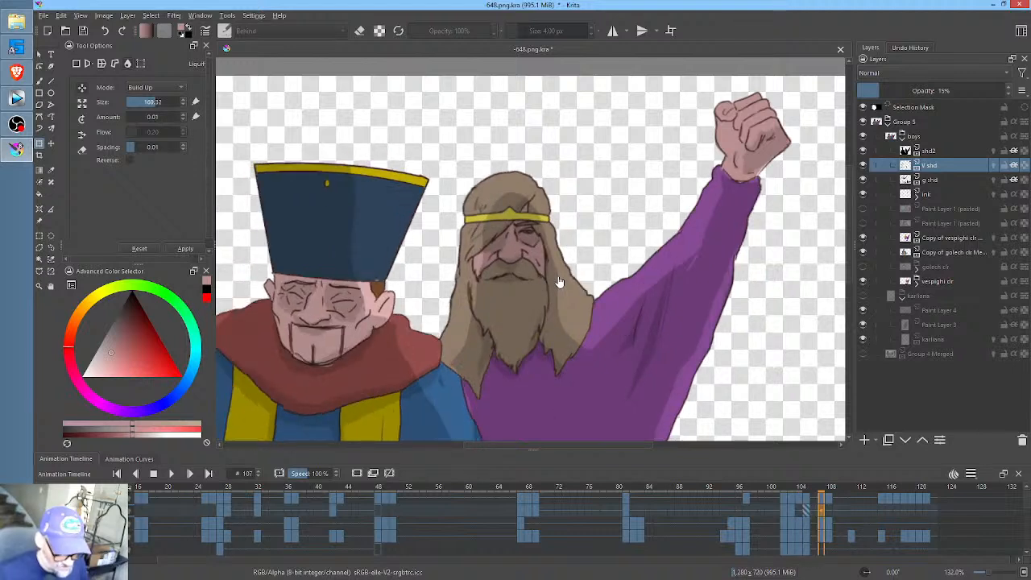
key("Right")
key("Right")
key("Right")
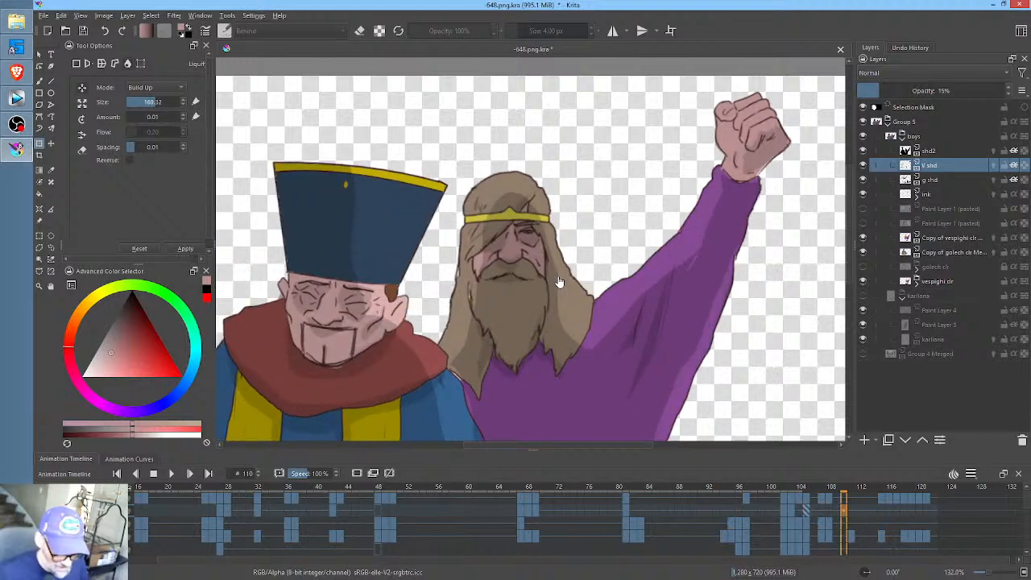
- At frame 111, reduce the Liquify brush to about 155 and nudge the V shd shading beneath the bearded man's beard
key("Right")
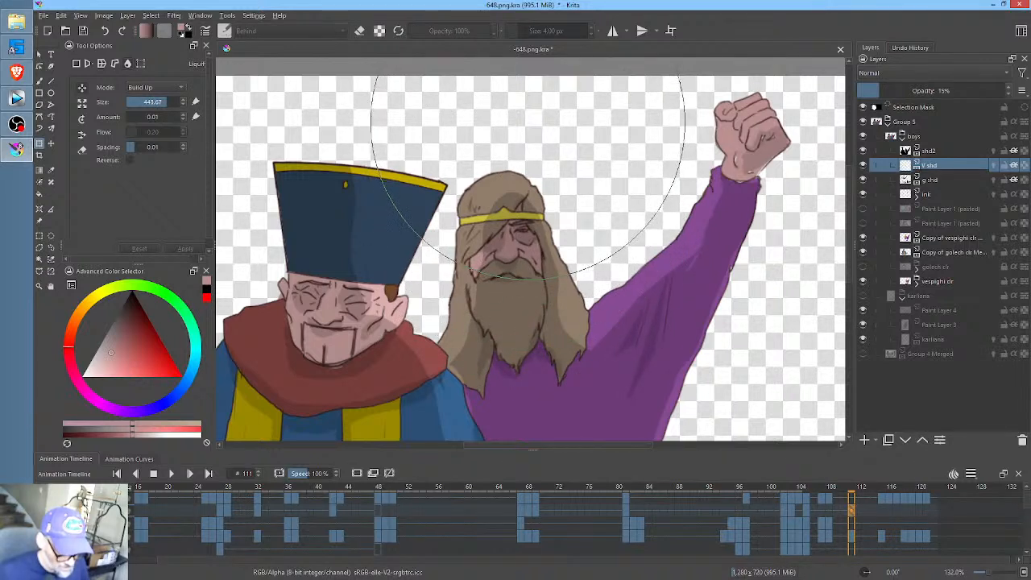
mouse_move(528, 121)
left_mouse_down()
mouse_move(536, 318)
mouse_move(451, 333)
mouse_move(331, 332)
left_mouse_up()
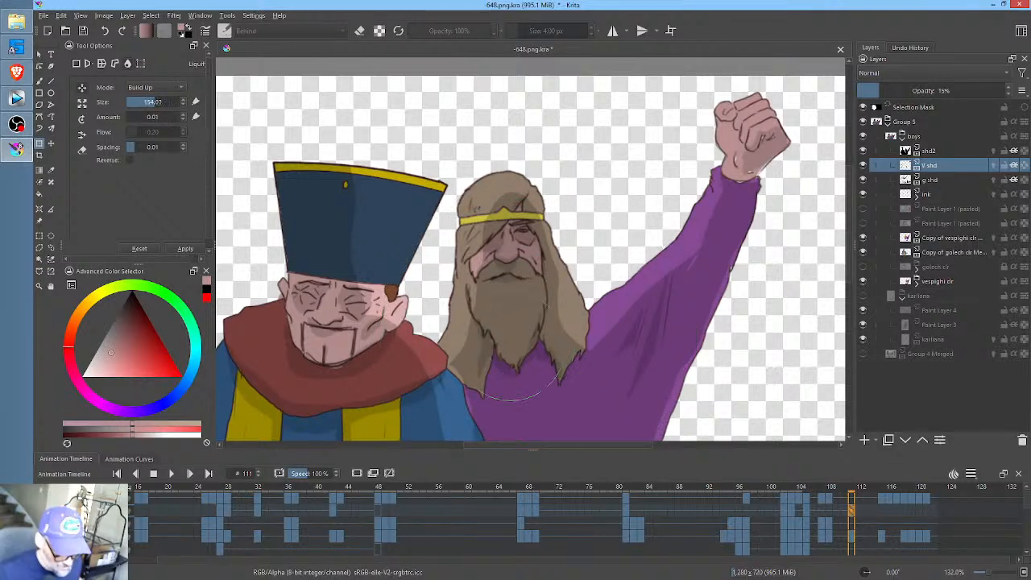
left_click_drag(511, 346, 507, 354)
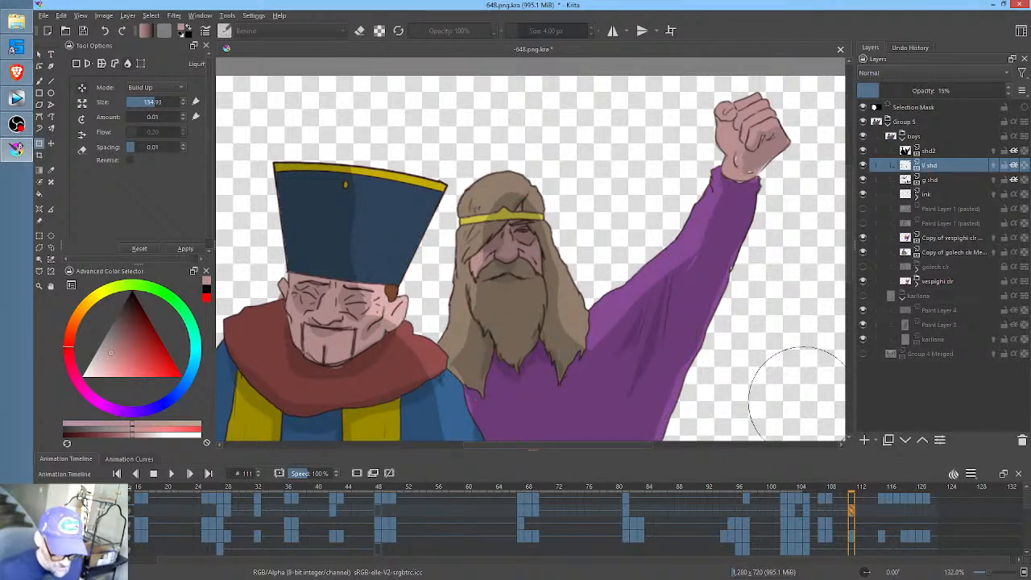
- Apply the transform and Liquify the V shd shading by the bearded man's hair and shoulder at frame 115
left_click(881, 509)
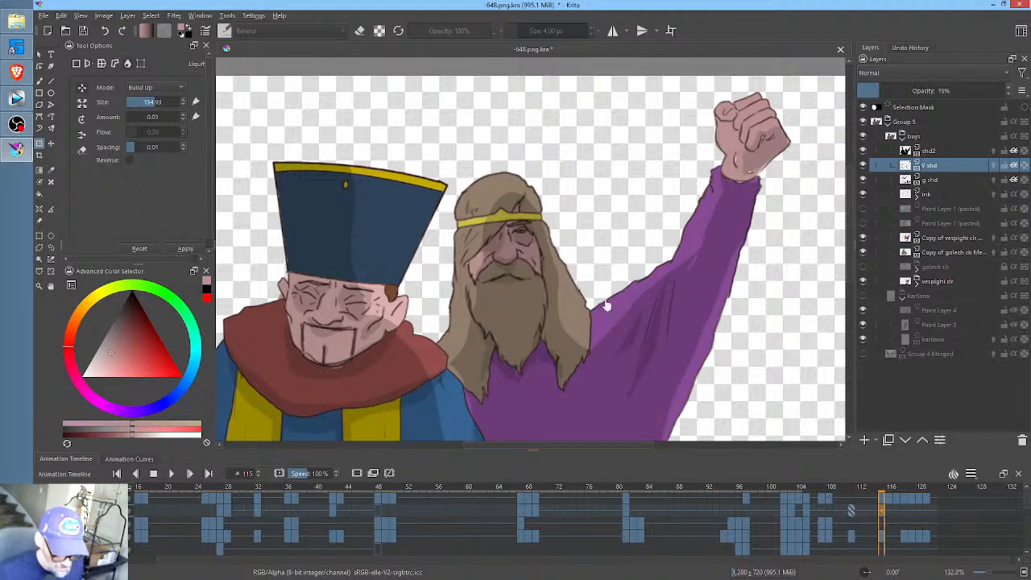
key("Return")
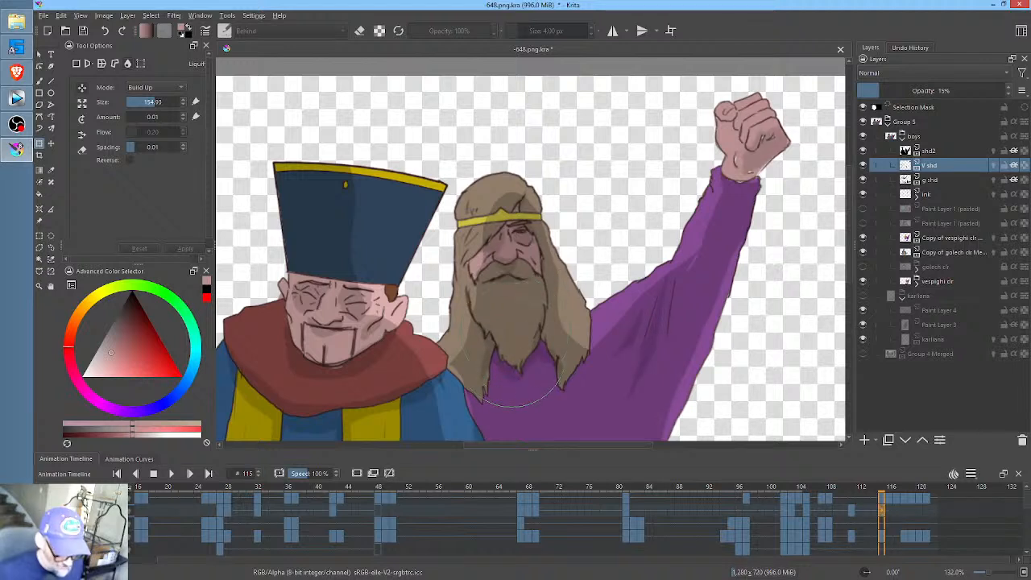
left_click(453, 367)
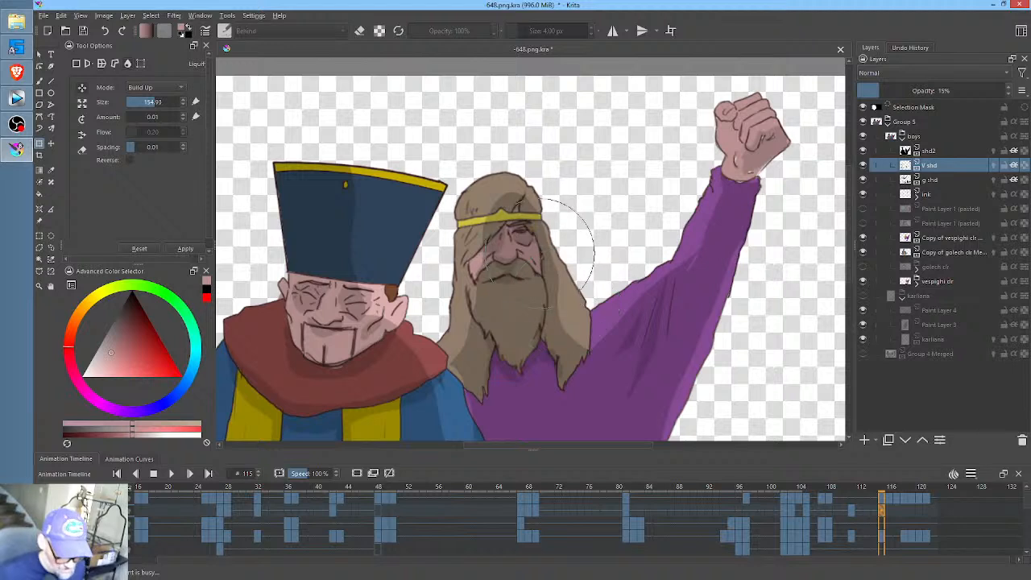
- Set the playback range to start at frame 102 and end at frame 122, and save the document
left_click(890, 508)
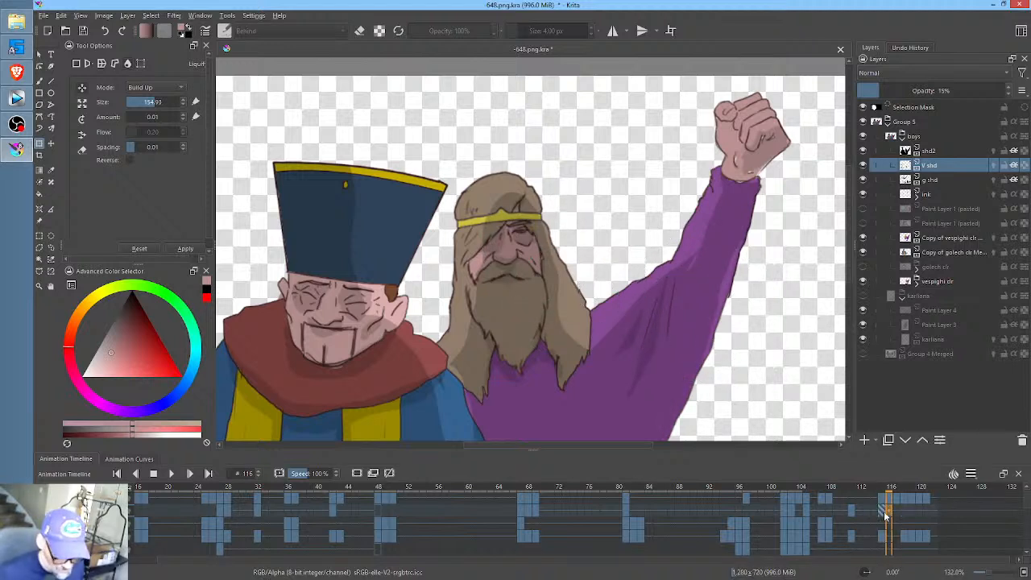
left_click(875, 497)
left_click(872, 489)
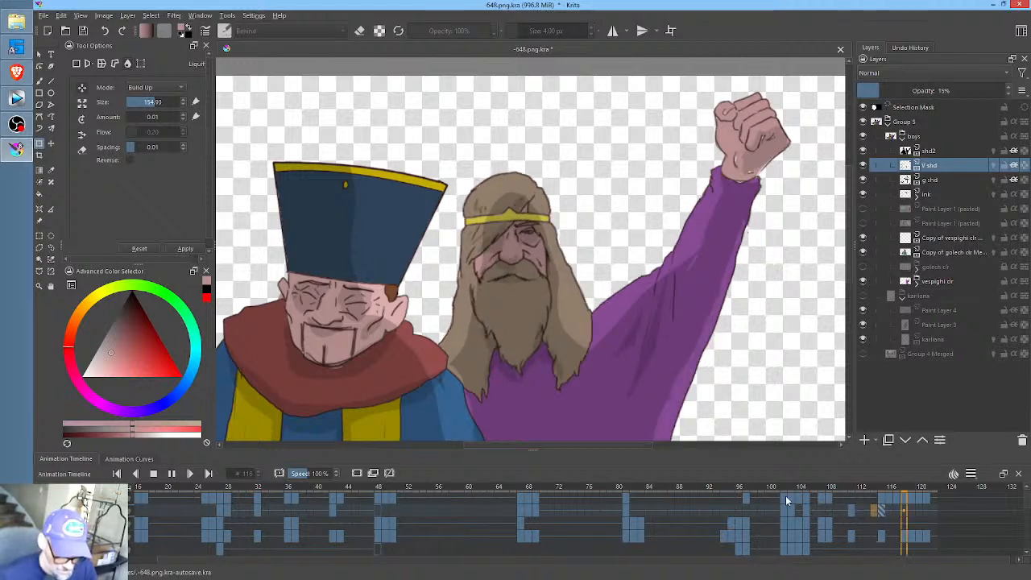
left_click(784, 494)
right_click(785, 501)
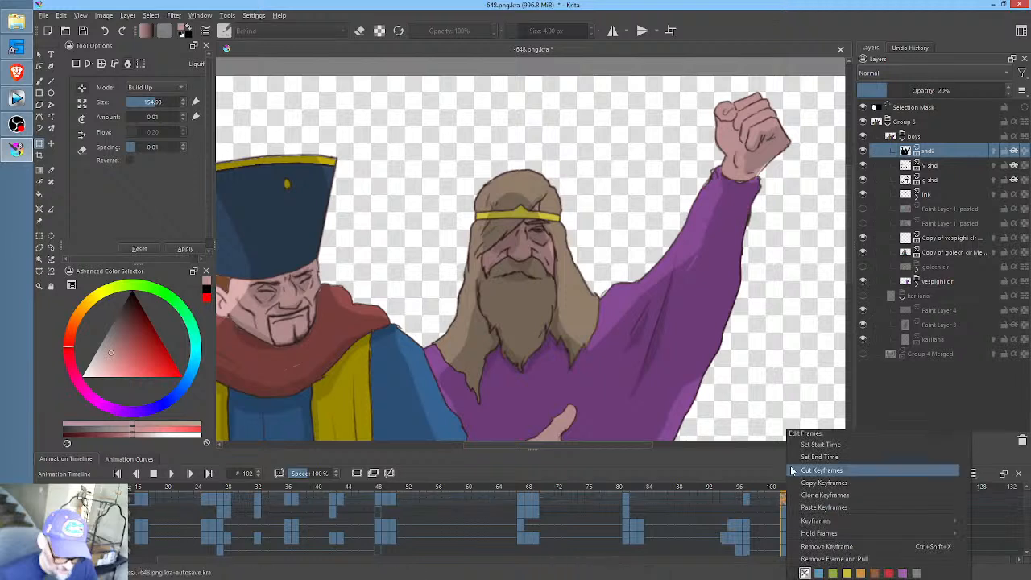
left_click(820, 444)
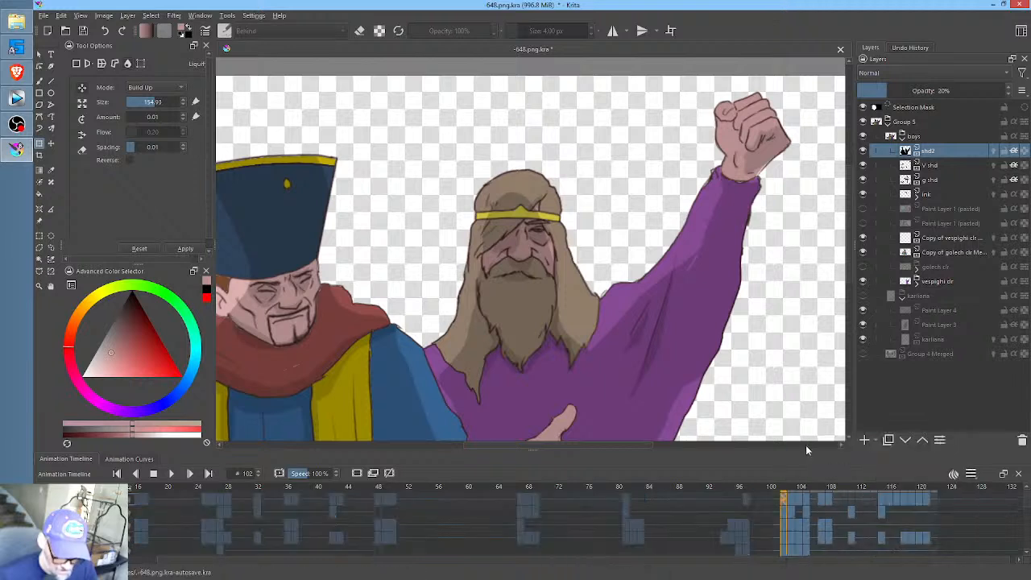
left_click(937, 501)
right_click(935, 496)
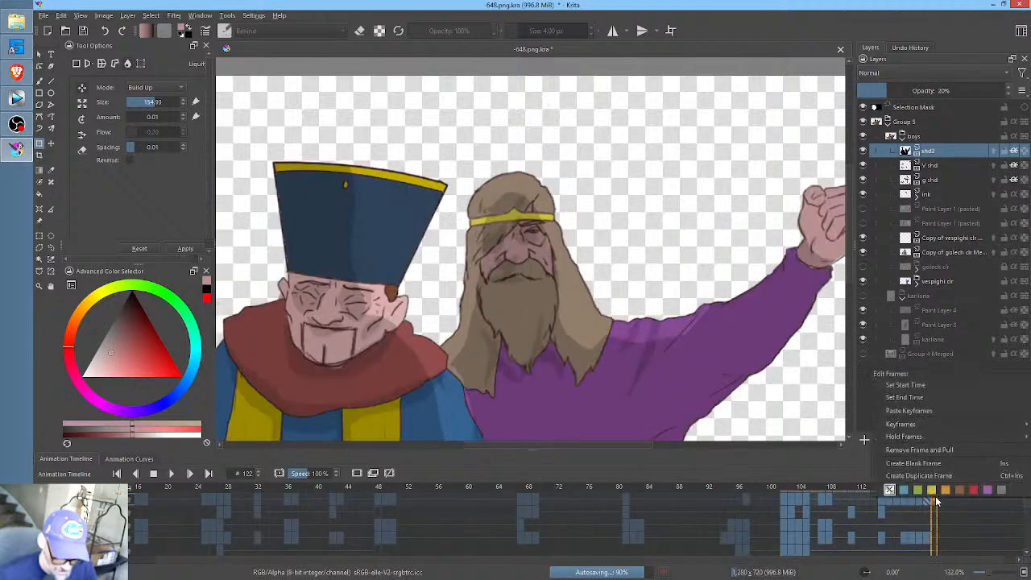
left_click(916, 398)
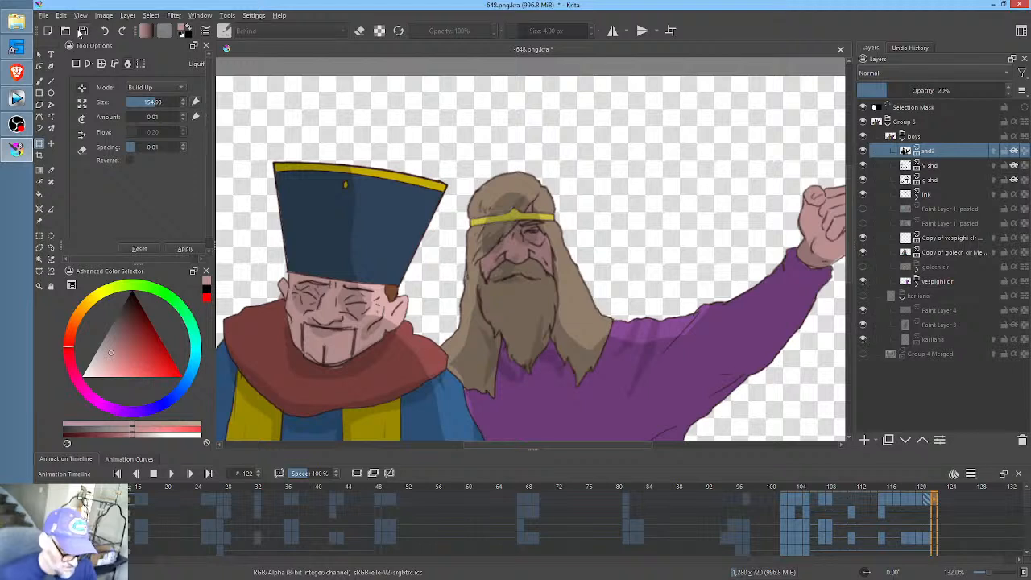
key("ctrl+s")
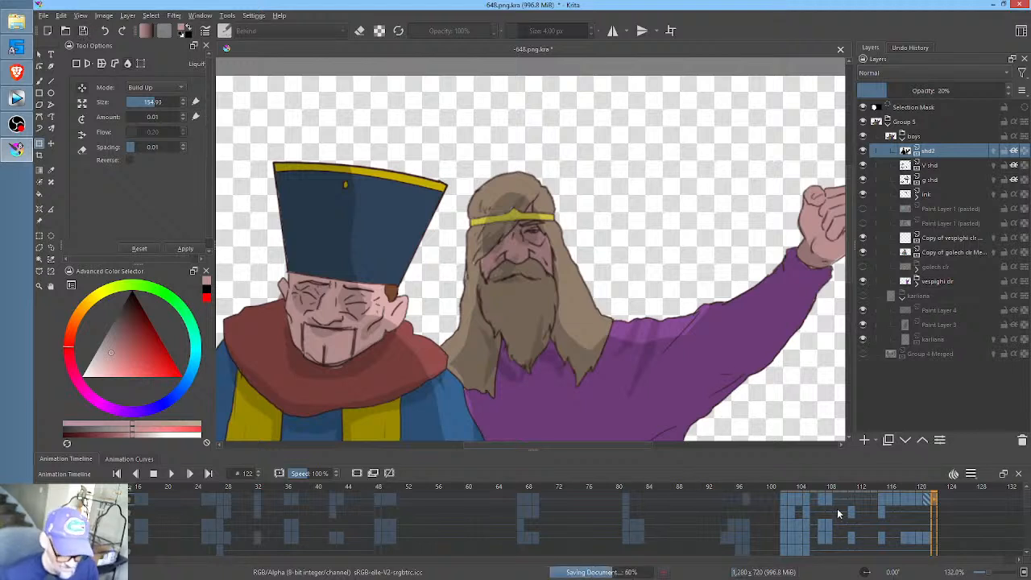
- Play back the frame 102 to 122 range to examine how the shading moves on both men
left_click(783, 495)
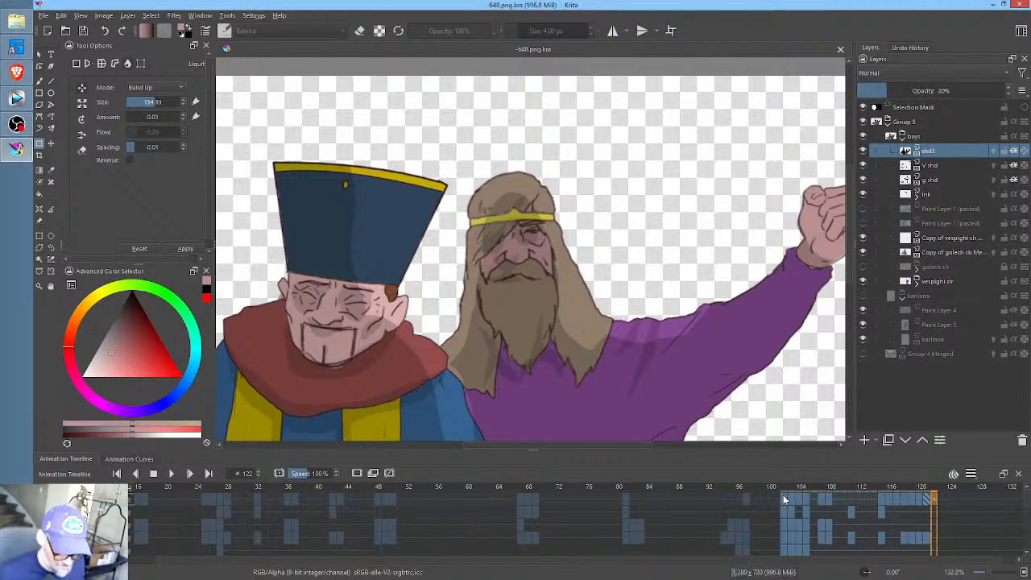
left_click_drag(854, 535, 710, 527)
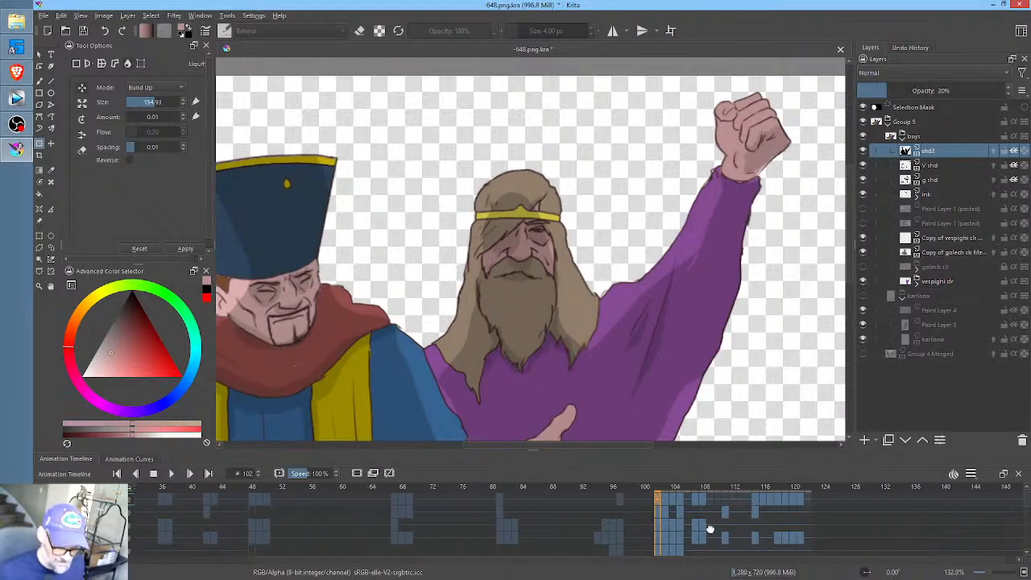
left_click(713, 487)
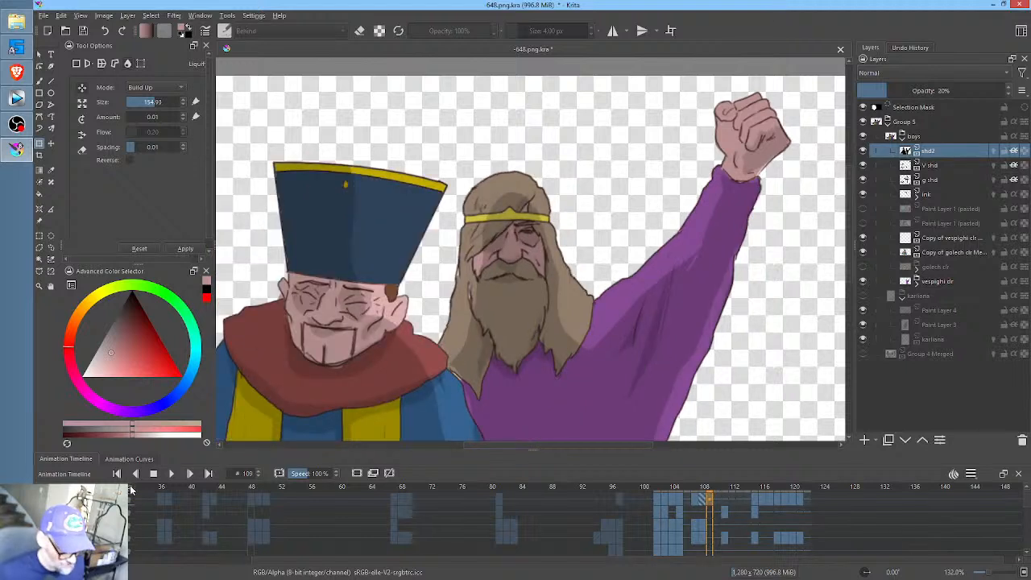
scroll(131, 489, "up", 10)
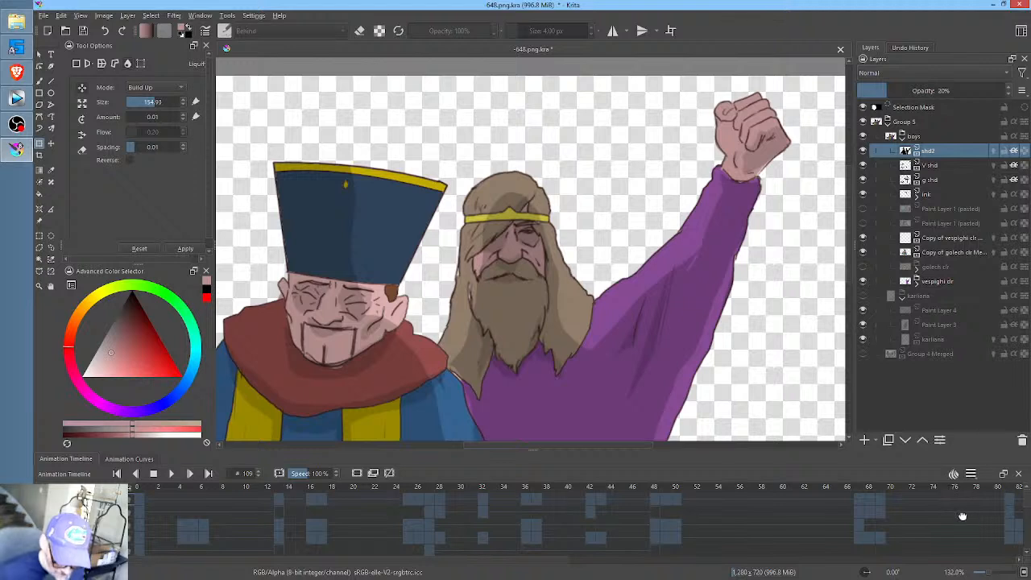
scroll(963, 515, "down", 10)
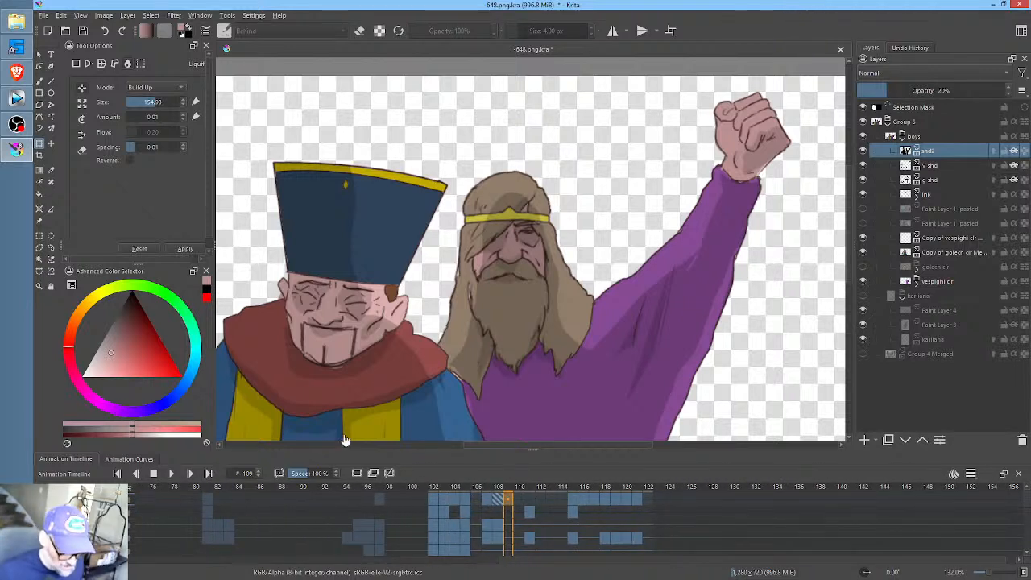
key("space")
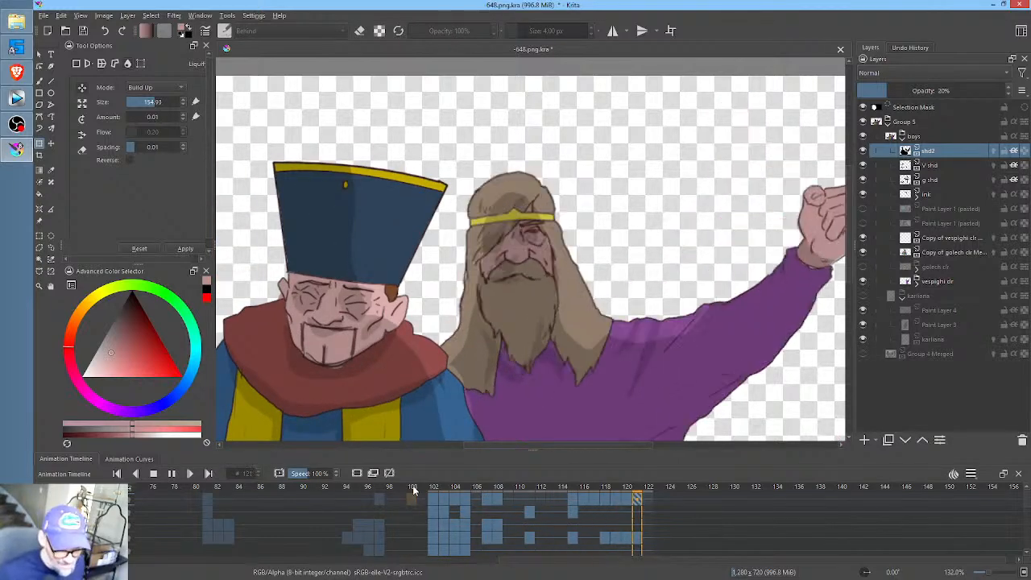
key("space")
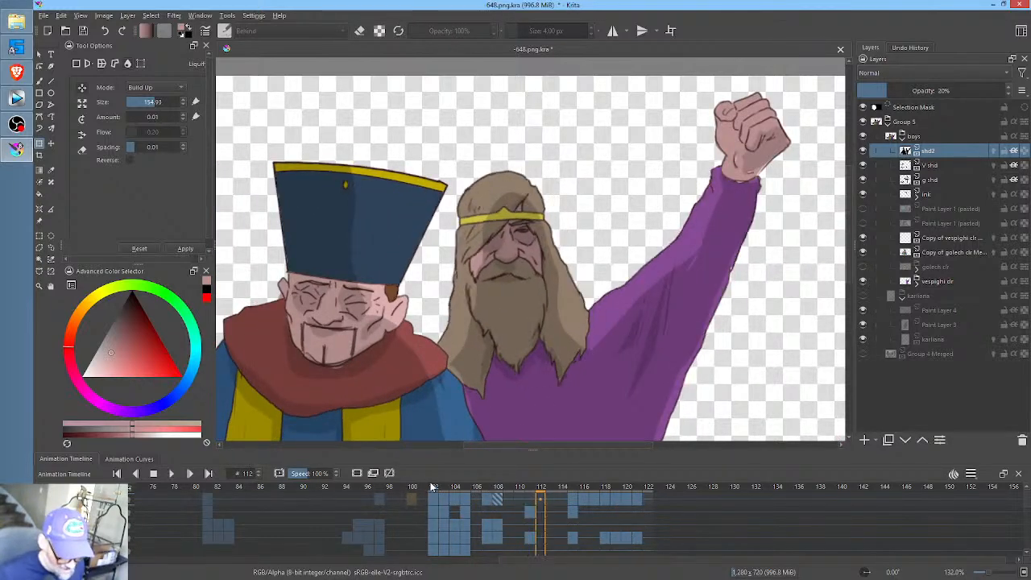
left_click(427, 489)
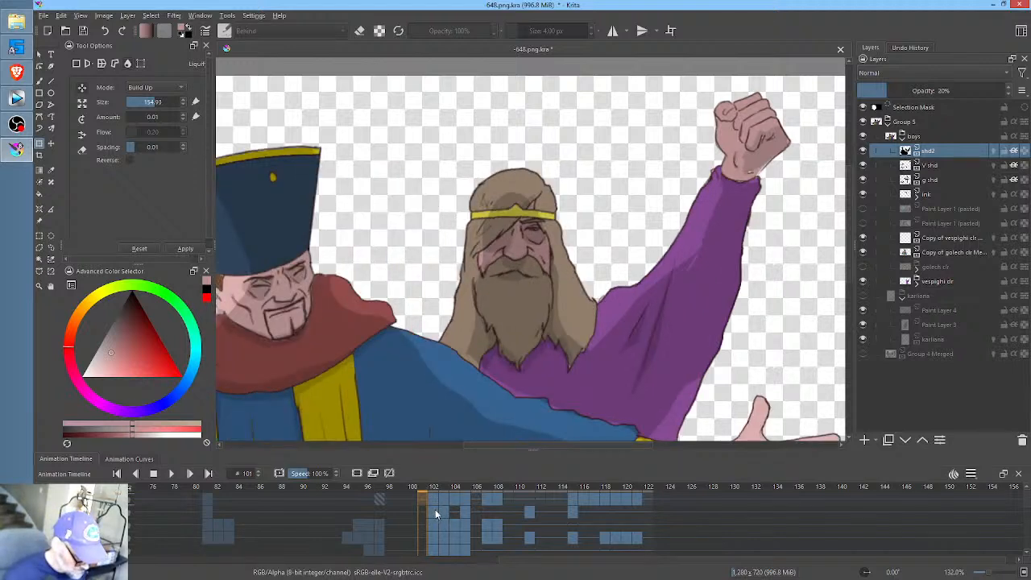
- Step through the V shd keyframes from frame 102 to 111 to examine the bearded man's shading
left_click(435, 509)
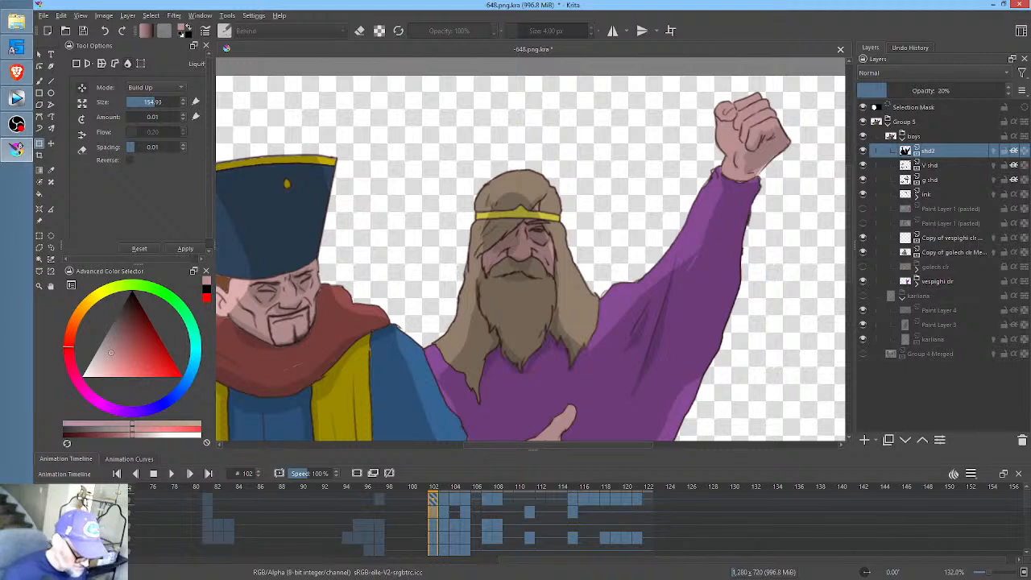
left_click(931, 165)
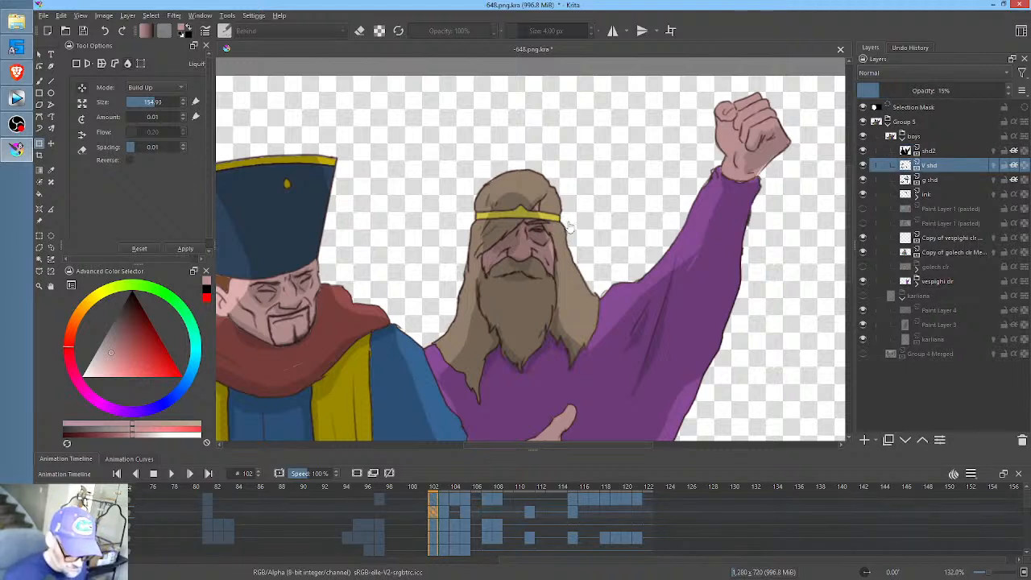
left_click(444, 510)
left_click(455, 511)
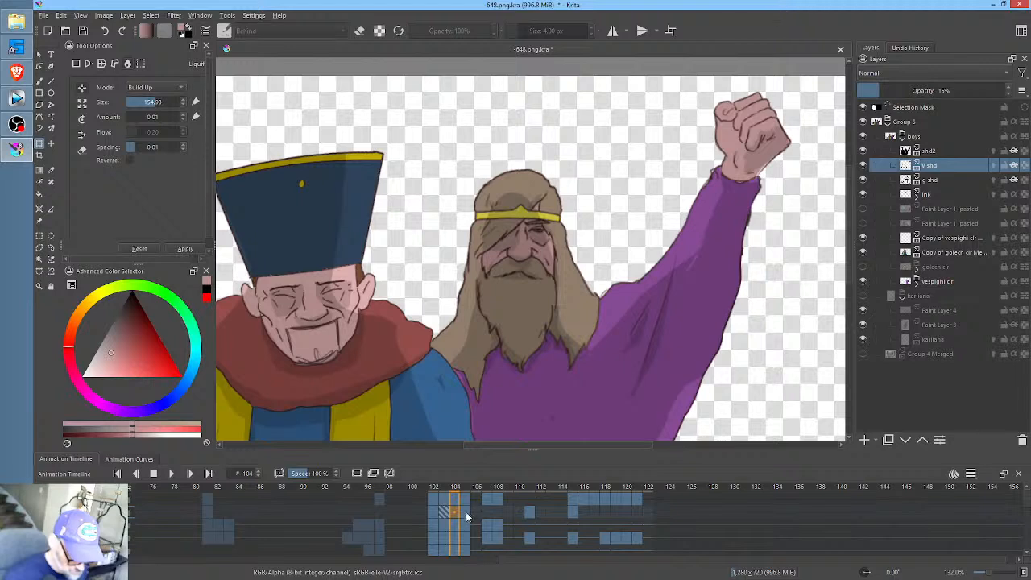
left_click(466, 512)
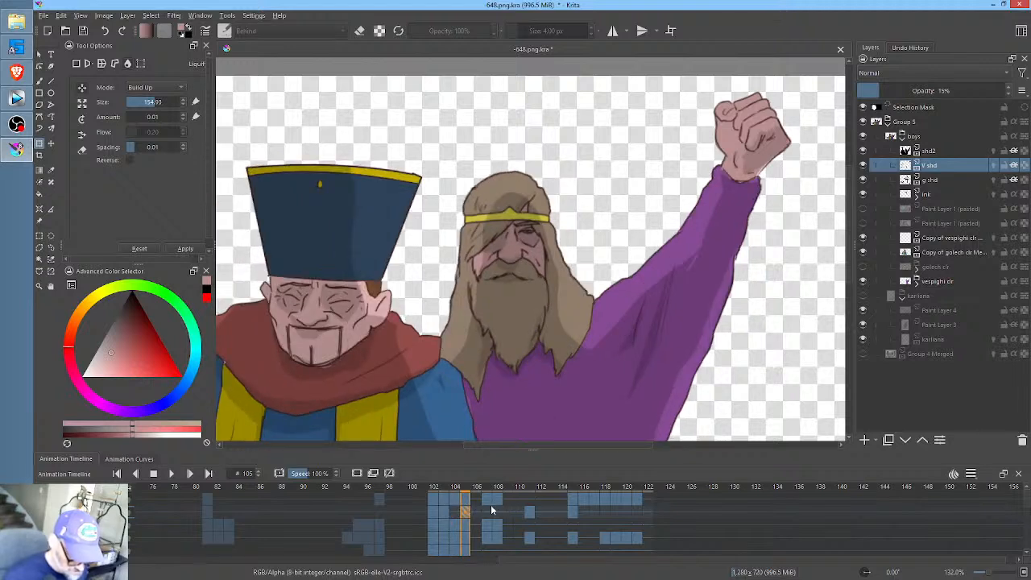
left_click(487, 510)
left_click(496, 511)
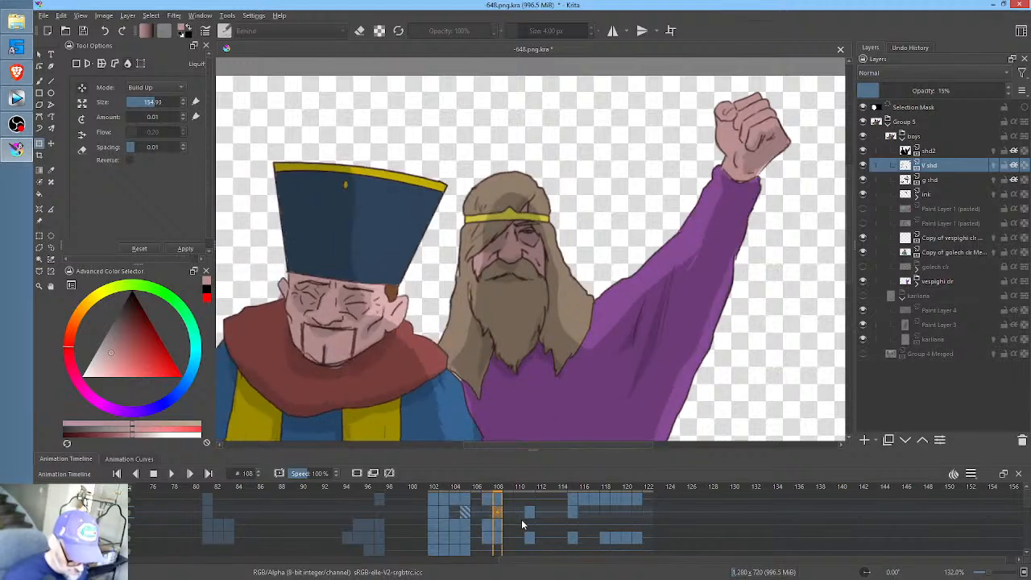
left_click(531, 513)
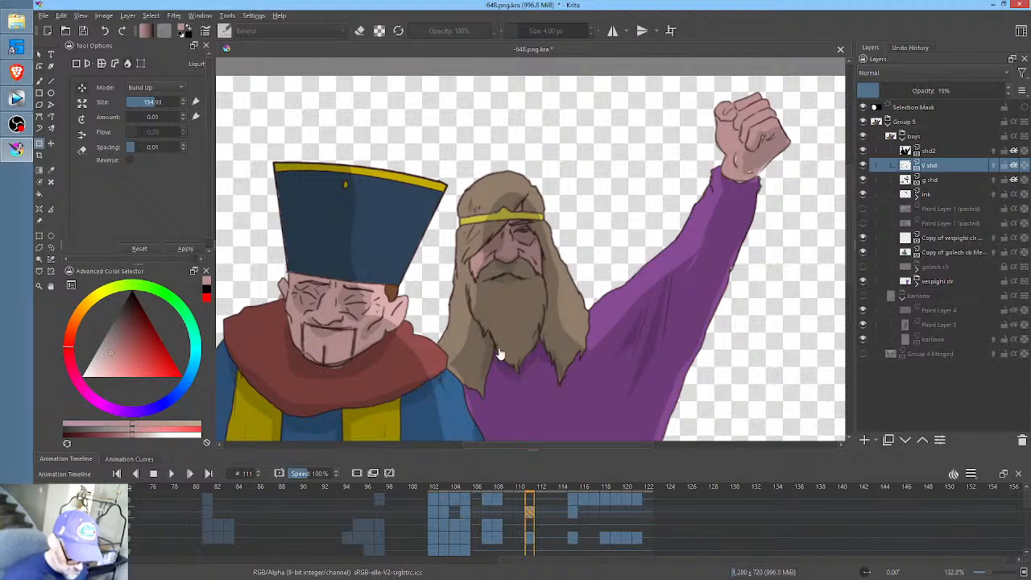
- At frame 111, reduce the Liquify brush to about 81 and nudge the shd2 shading beside the bearded man's lower hair
left_click(939, 151)
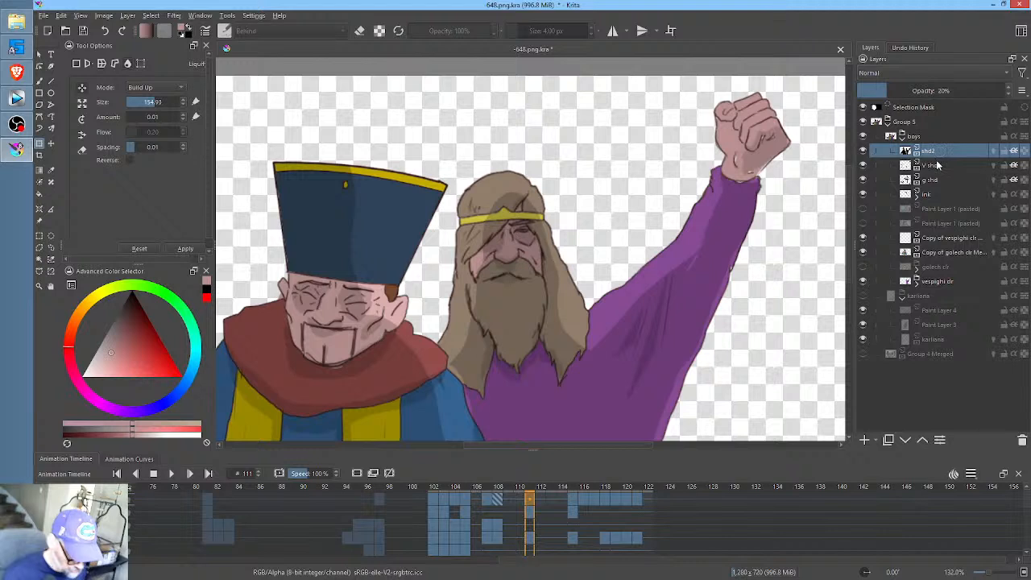
left_click(472, 376)
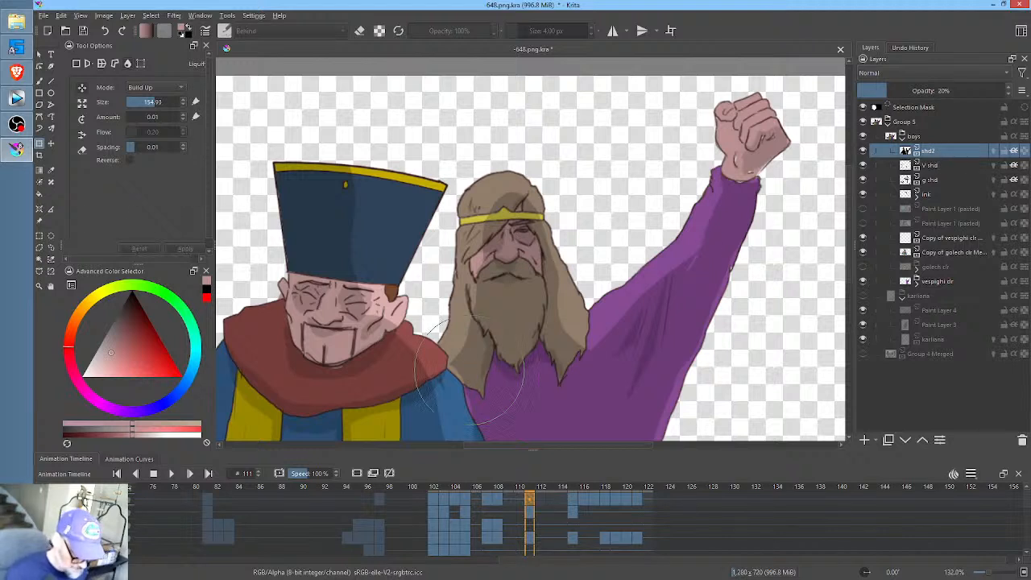
mouse_move(473, 378)
left_mouse_down()
mouse_move(382, 465)
mouse_move(467, 371)
left_mouse_up()
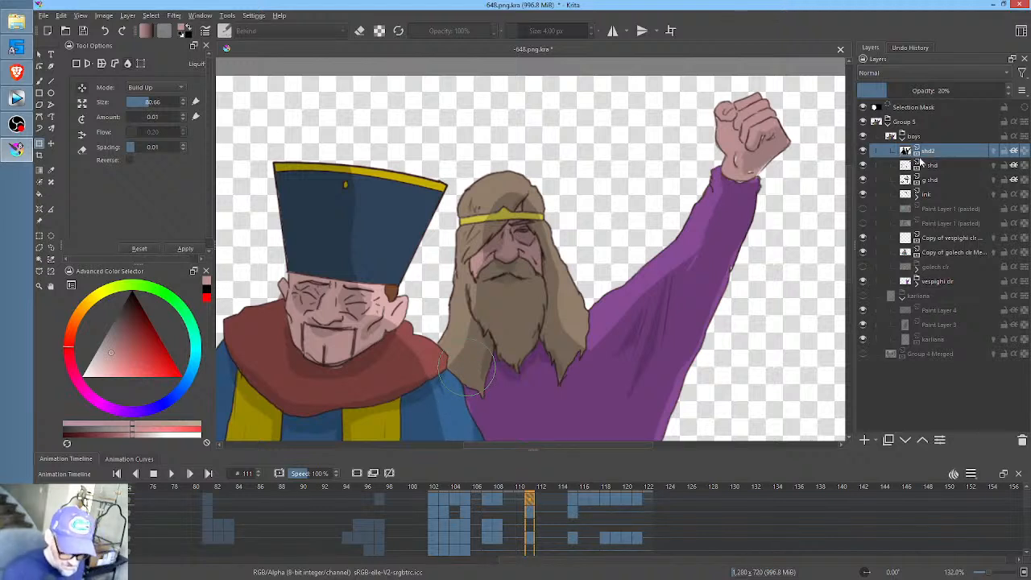
- Liquify the shd2 shading at frame 115 where the bearded man's hair meets the hatted man's shoulder
left_click(941, 165)
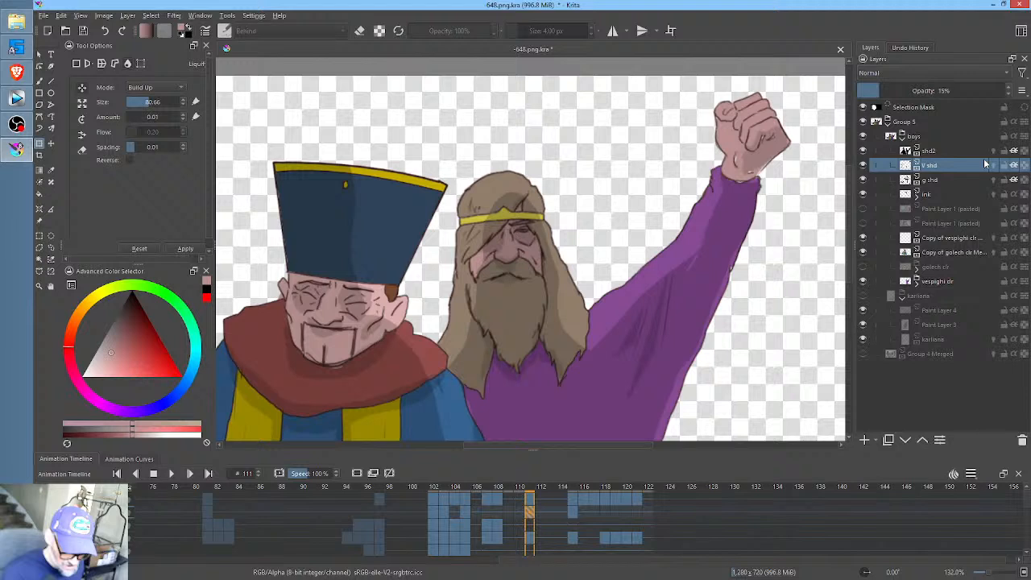
left_click(573, 511)
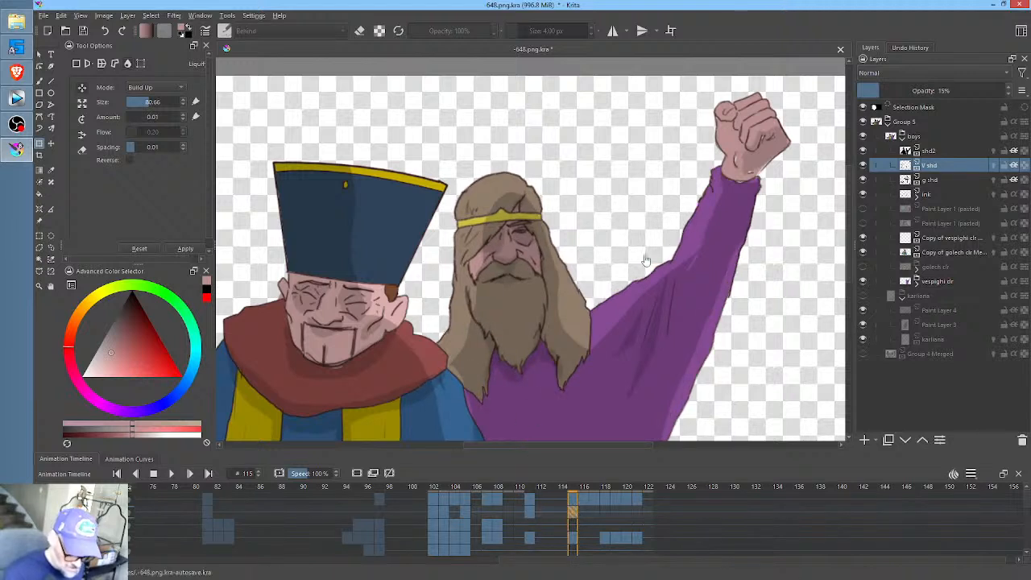
left_click(947, 146)
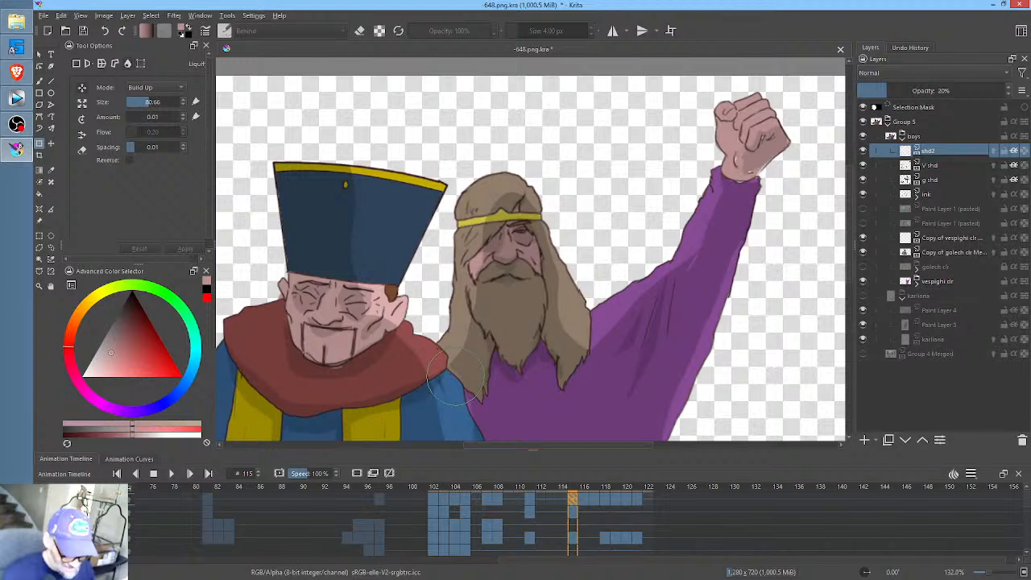
left_click_drag(455, 377, 452, 378)
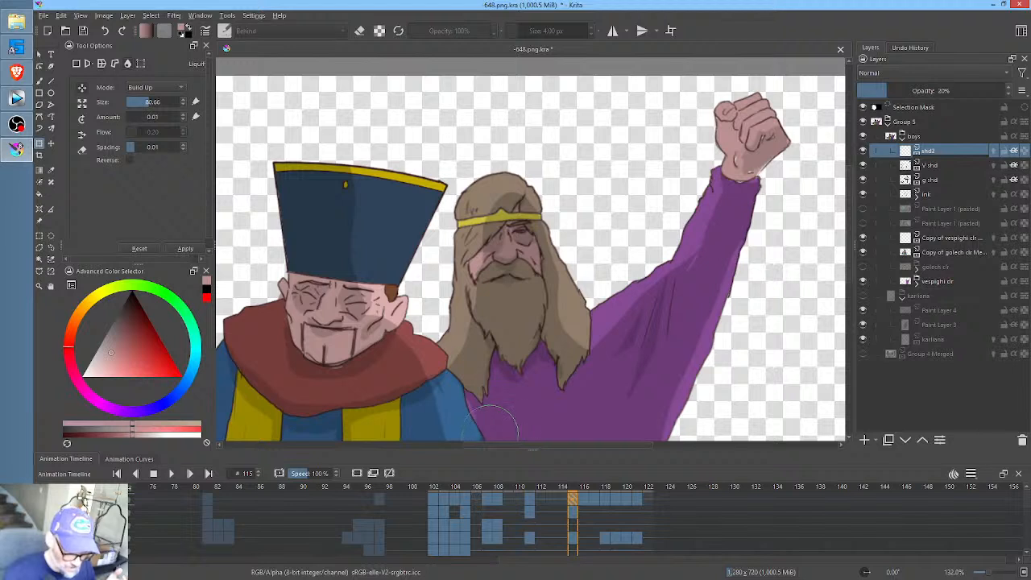
left_click_drag(495, 401, 481, 403)
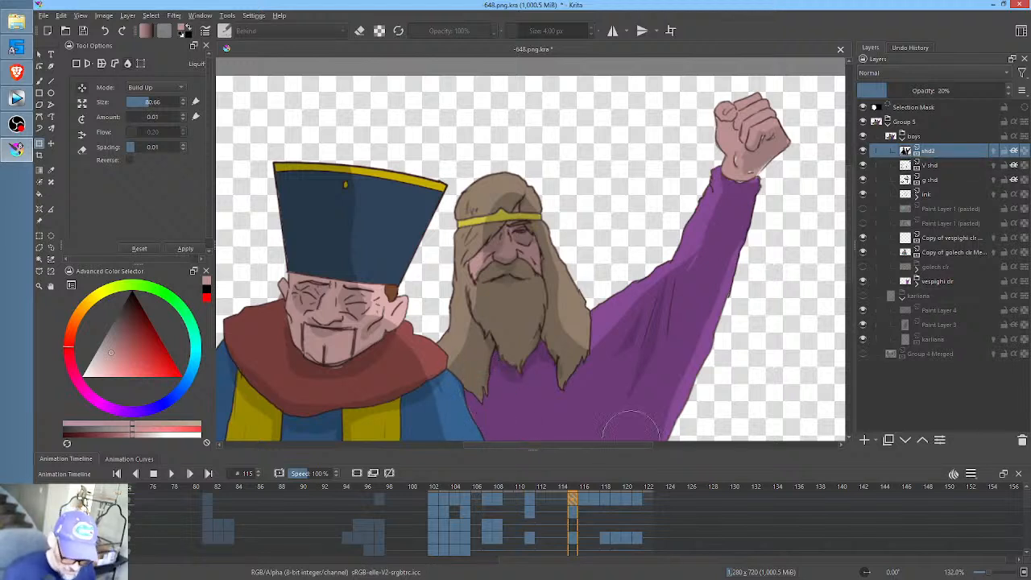
- Liquify the shd2 shading at frame 116 along the hatted man's shoulder and upper arm, beside the bearded man's hair
left_click(939, 166)
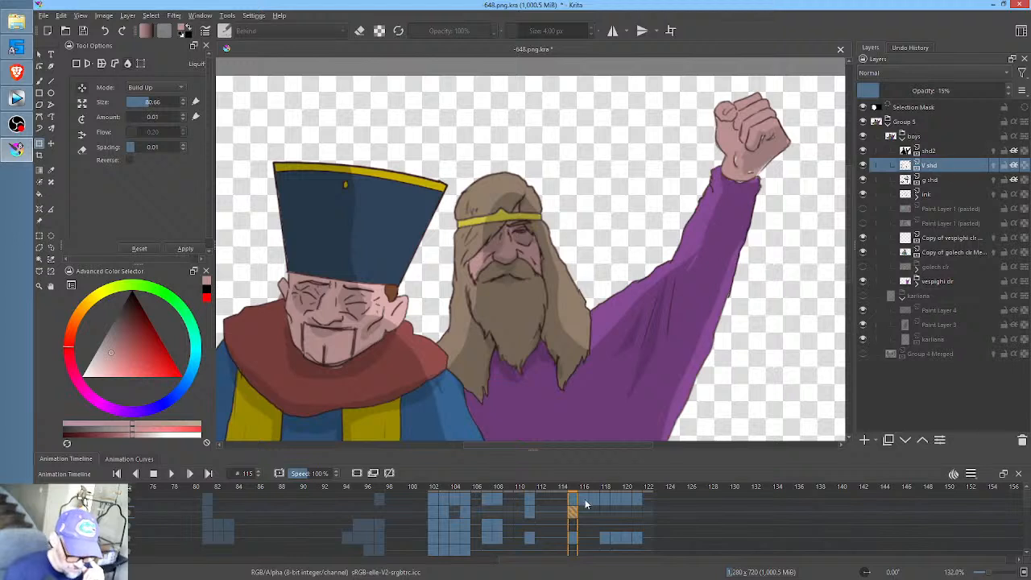
left_click(587, 510)
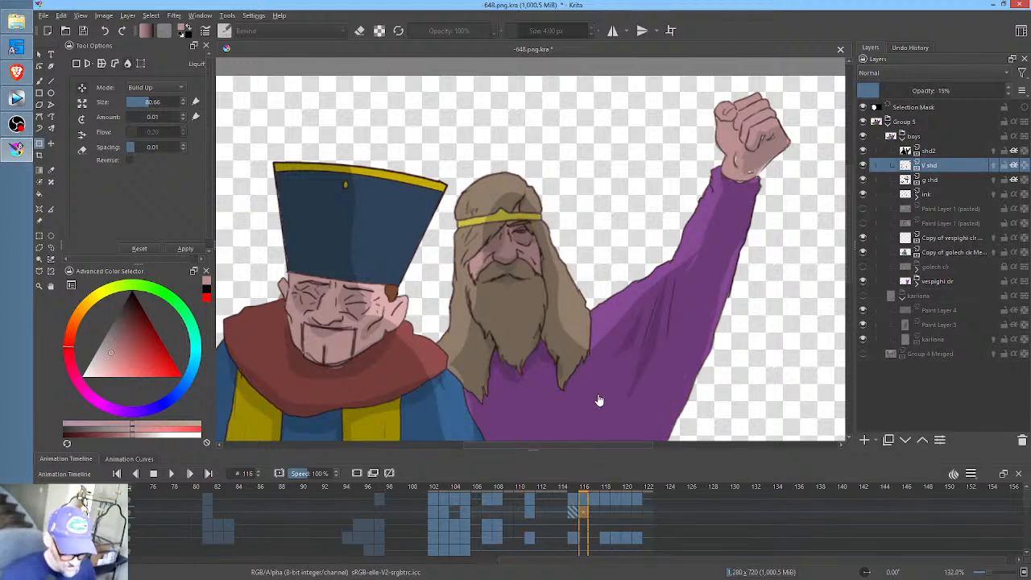
left_click(949, 149)
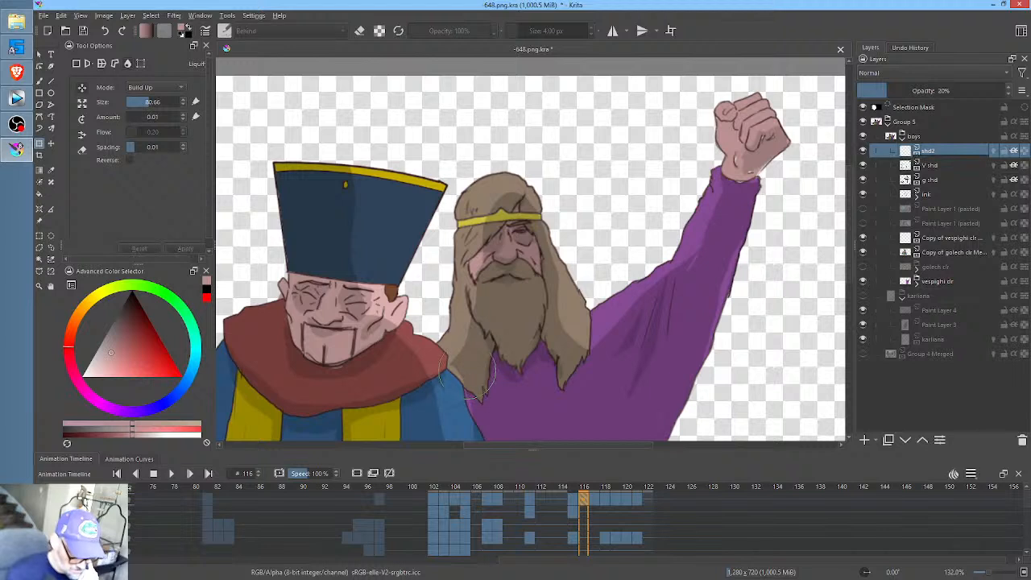
left_click_drag(456, 377, 460, 375)
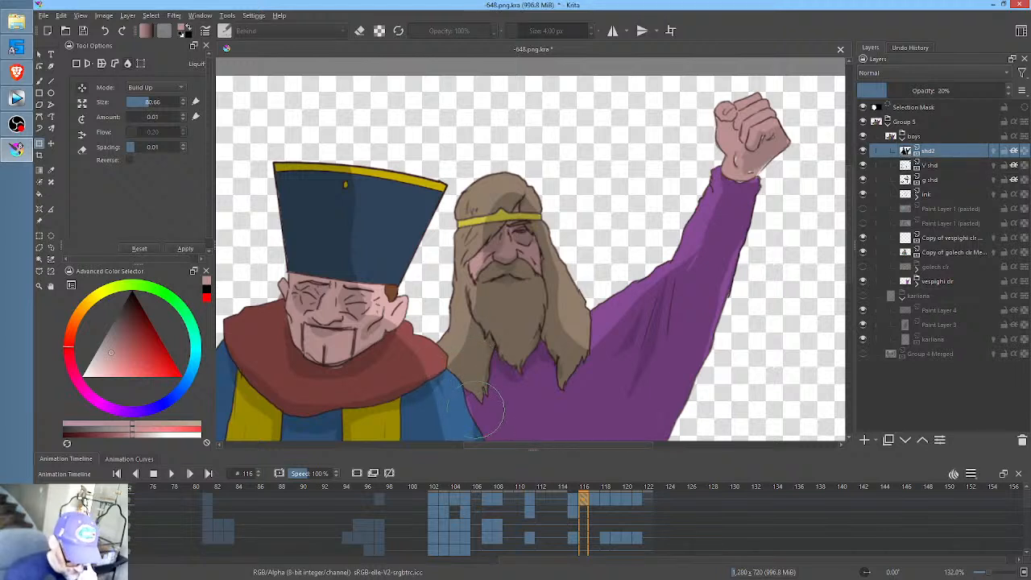
left_click_drag(478, 411, 479, 410)
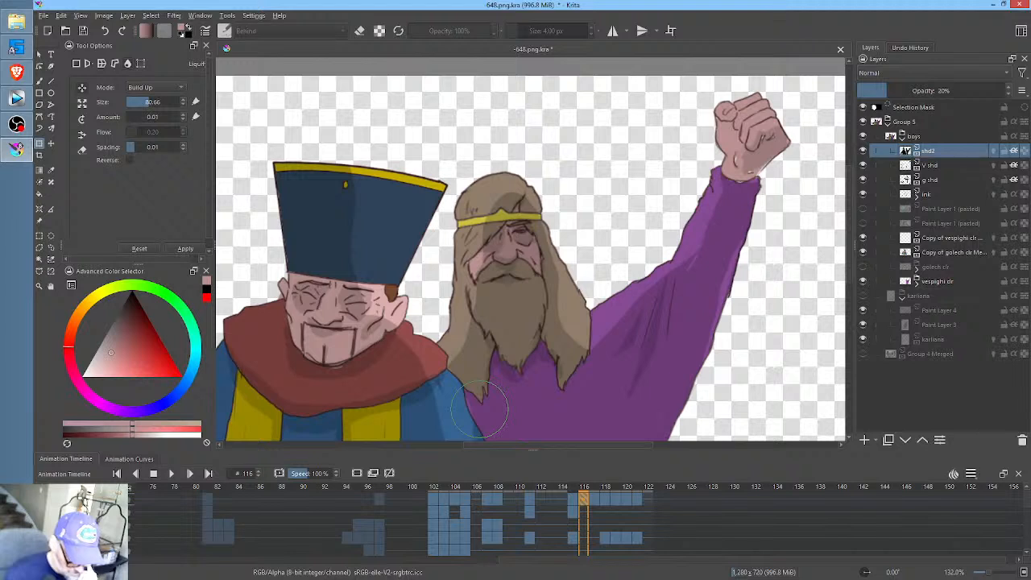
left_click_drag(567, 351, 587, 284)
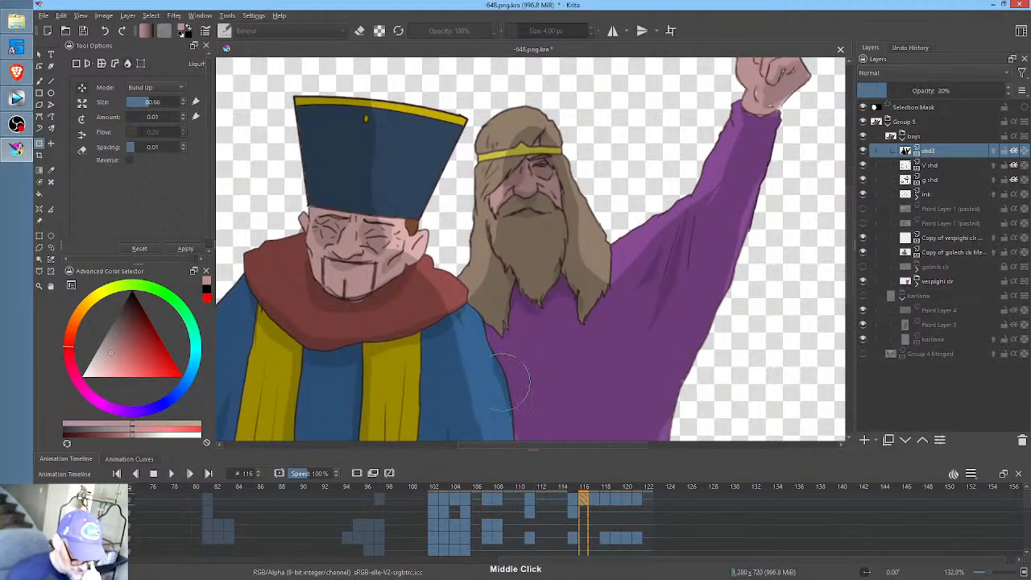
left_click_drag(502, 378, 470, 425)
left_click_drag(505, 361, 503, 369)
left_click_drag(501, 371, 505, 380)
mouse_move(501, 386)
left_mouse_down()
mouse_move(514, 409)
mouse_move(521, 402)
mouse_move(501, 364)
mouse_move(513, 404)
left_mouse_up()
- At frames 117 and 118, nudge the shd2 shading along the hatted man's shoulder edge with a Liquify brush of about 47
left_click(597, 501)
left_click_drag(501, 334, 485, 300)
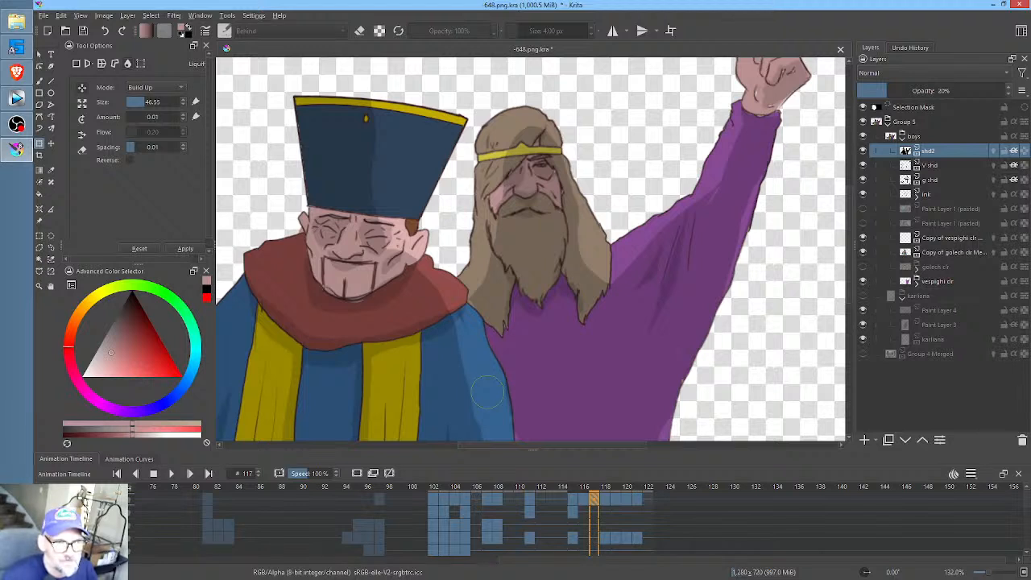
mouse_move(476, 303)
left_mouse_down()
mouse_move(468, 308)
mouse_move(478, 298)
mouse_move(472, 311)
mouse_move(496, 340)
mouse_move(501, 411)
left_mouse_up()
key("Right")
left_click_drag(506, 374, 501, 385)
- Liquify the shd2 shading at frame 119 along the hatted man's shoulder and around the tips of the bearded man's hair
key(".")
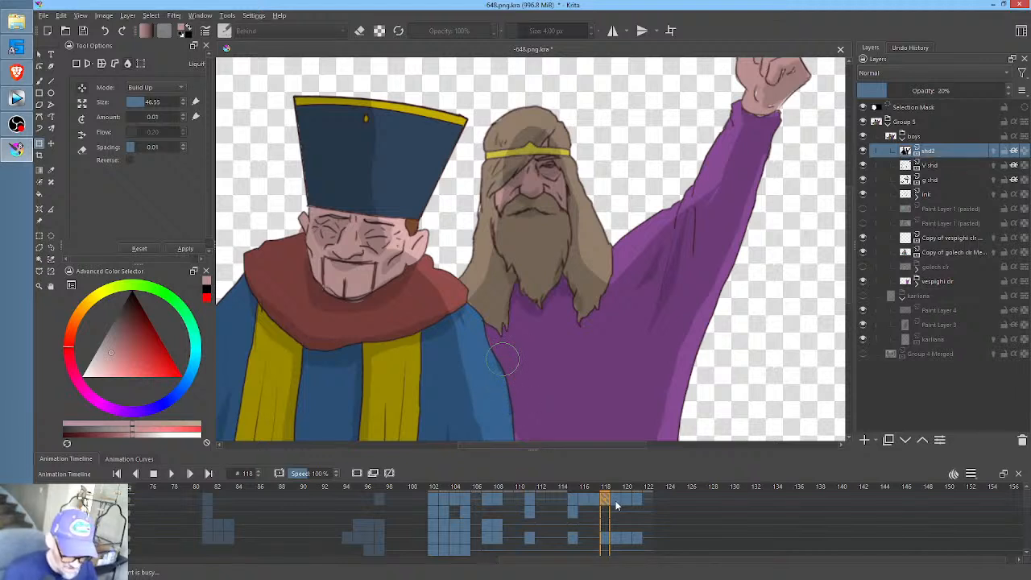
left_click(493, 388)
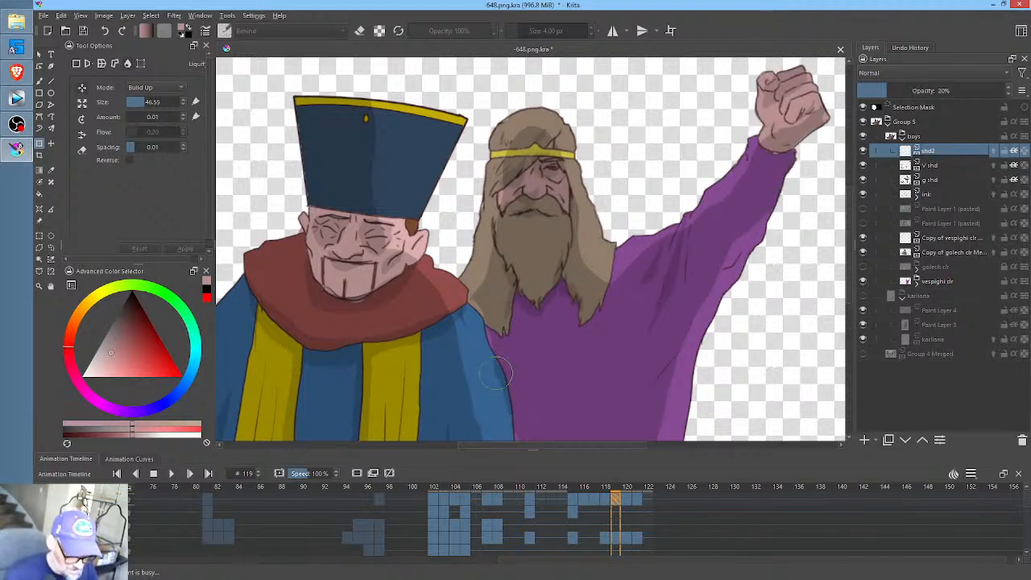
left_click_drag(501, 376, 512, 398)
left_click_drag(486, 335, 485, 332)
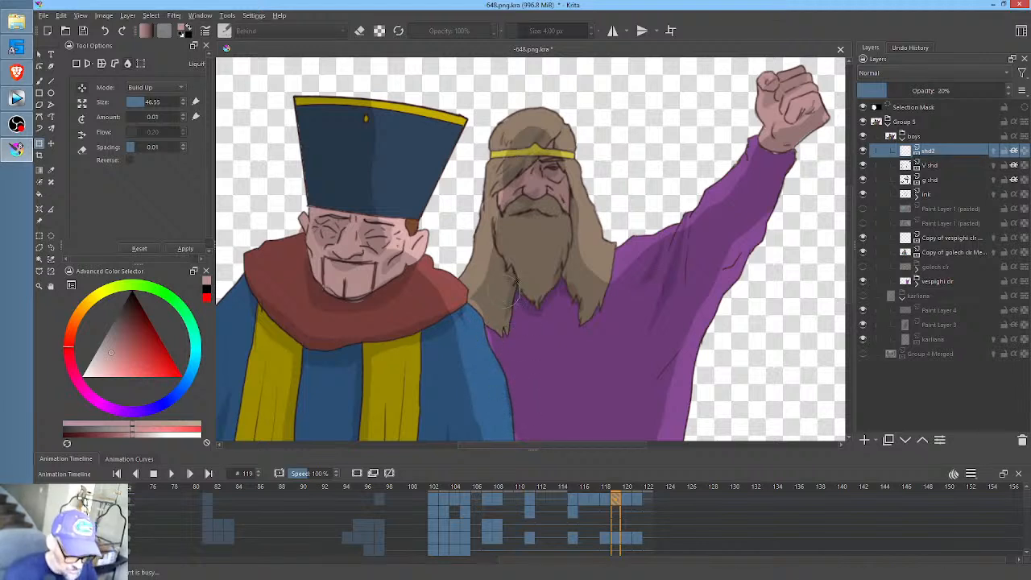
left_click_drag(479, 297, 475, 313)
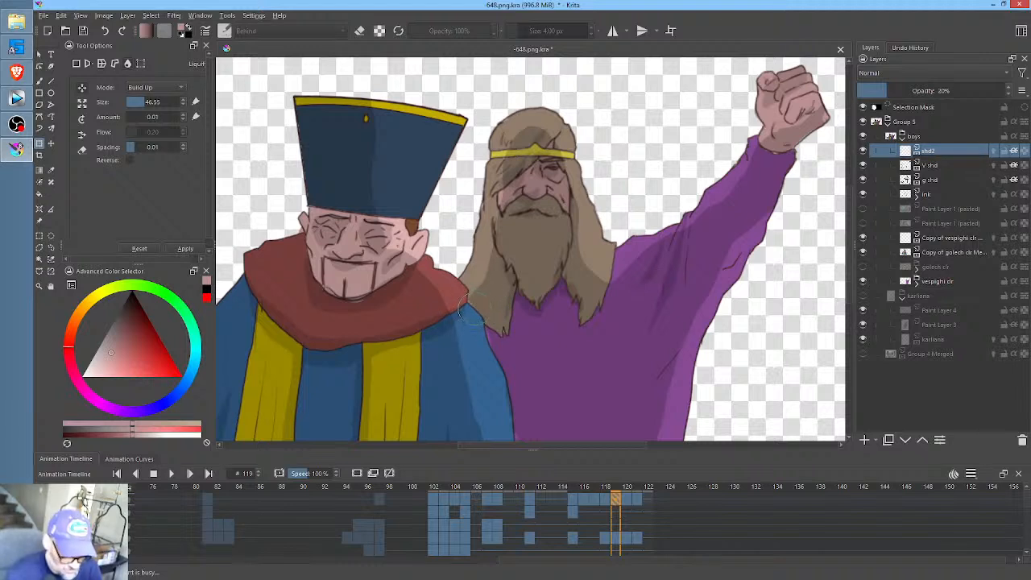
left_click_drag(488, 316, 483, 308)
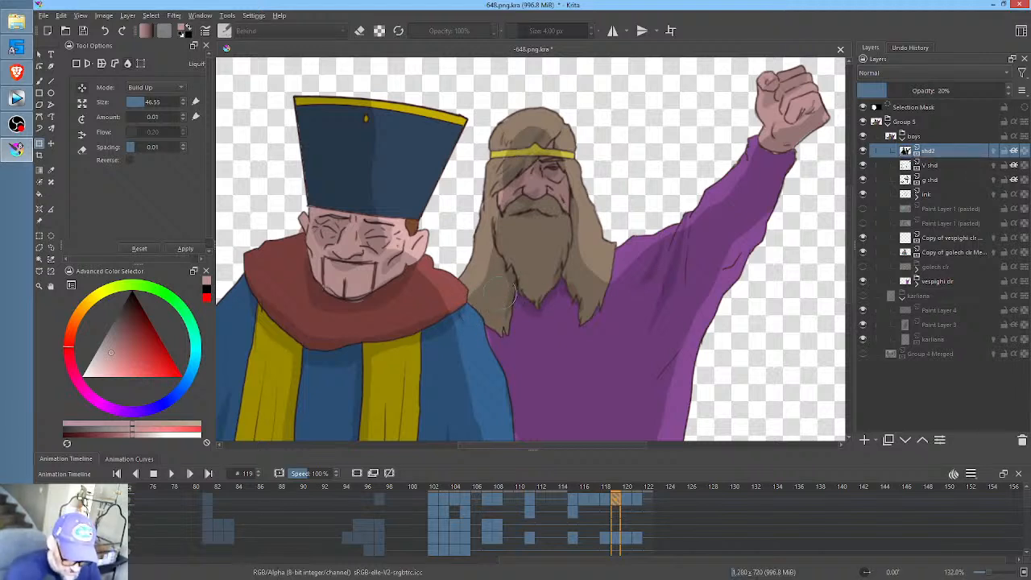
- Liquify the shd2 shading at frame 120 along the hatted man's shoulder and upper arm
key("Right")
left_click(498, 299)
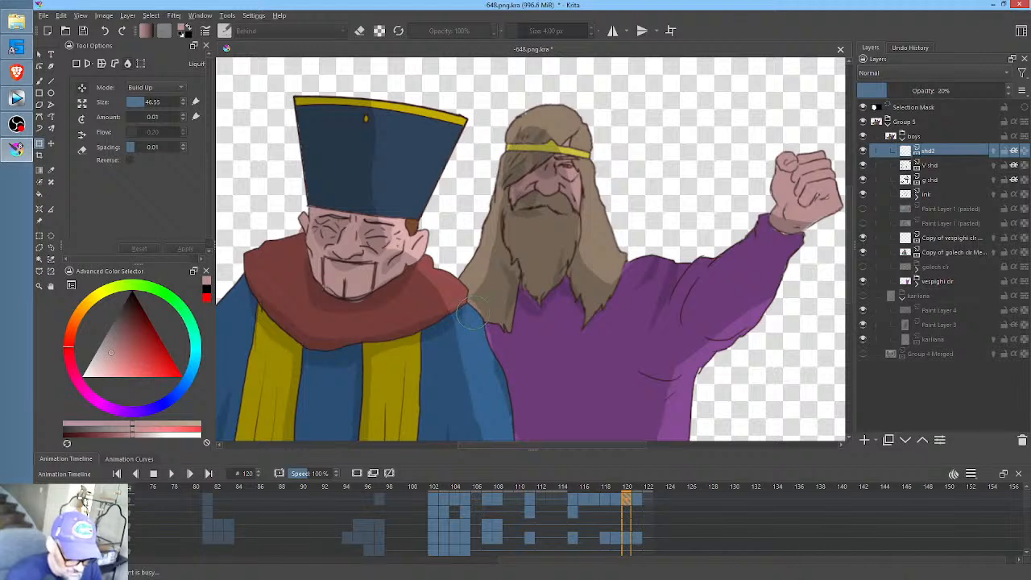
left_click_drag(473, 321, 494, 338)
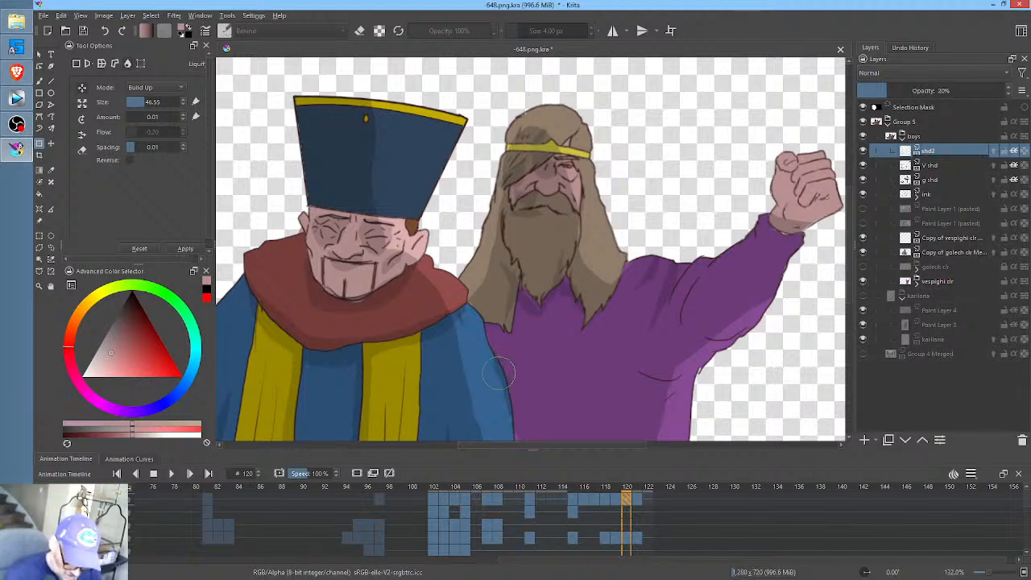
left_click_drag(494, 375, 506, 381)
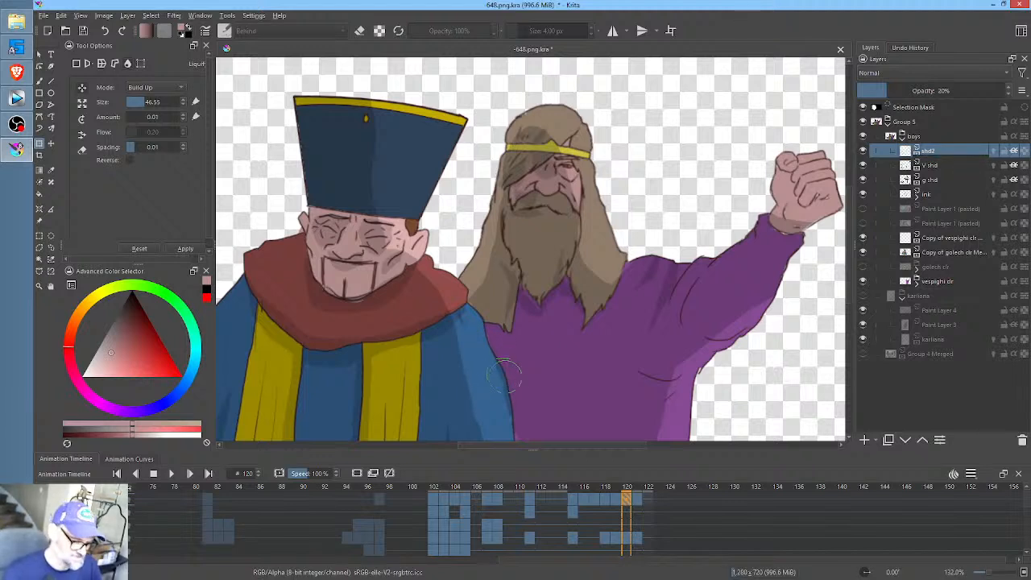
- Push the shd2 shading at frame 121 into place along the hatted man's arm and beside his collar with Liquify
left_click(637, 495)
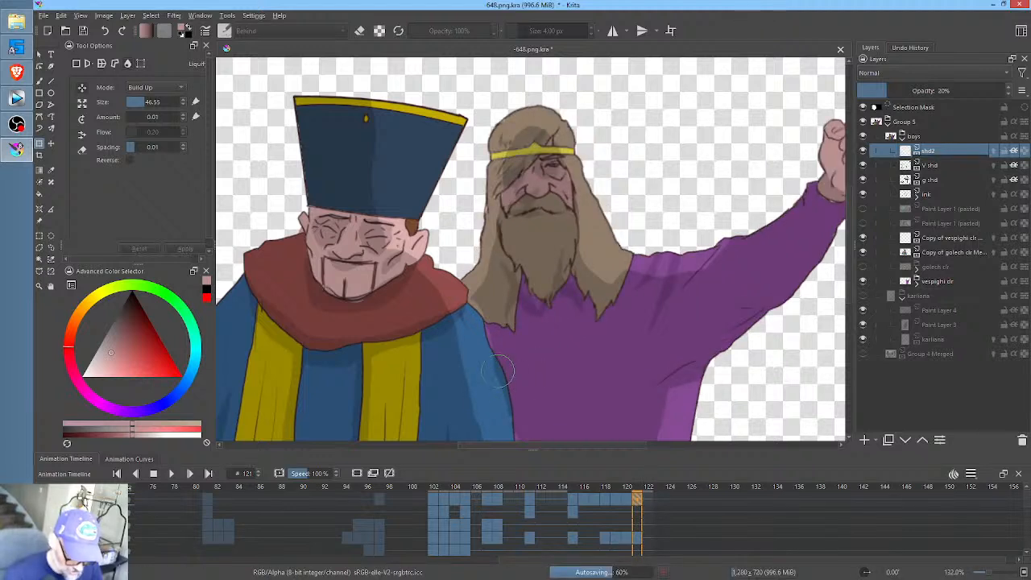
left_click_drag(501, 374, 502, 396)
mouse_move(503, 351)
left_mouse_down()
mouse_move(505, 258)
mouse_move(497, 339)
left_mouse_up()
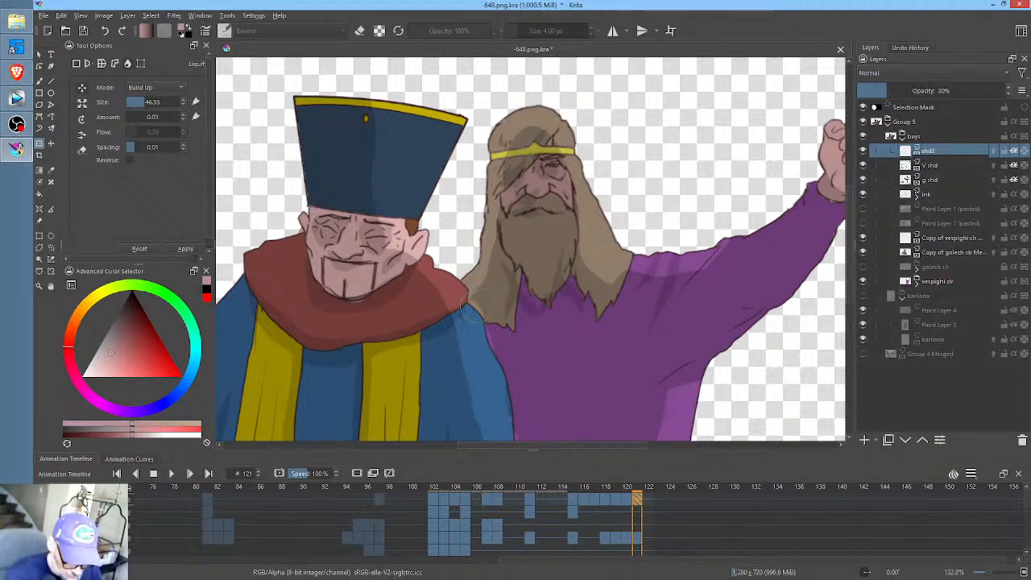
mouse_move(467, 299)
left_mouse_down()
mouse_move(462, 309)
mouse_move(475, 301)
left_mouse_up()
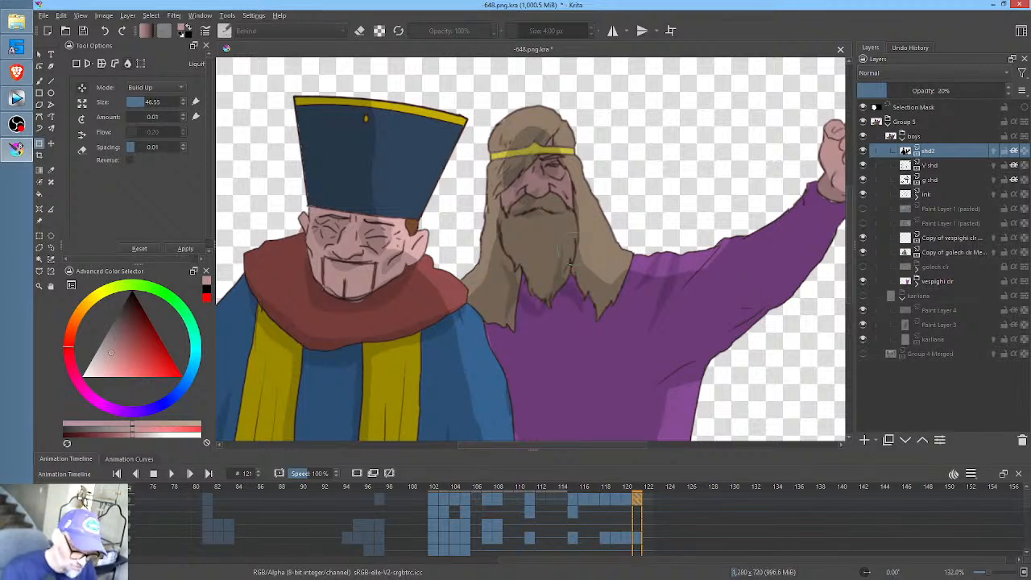
- Compare the bearded man's V shd shading at frames 111, 115 and 116
left_click(943, 166)
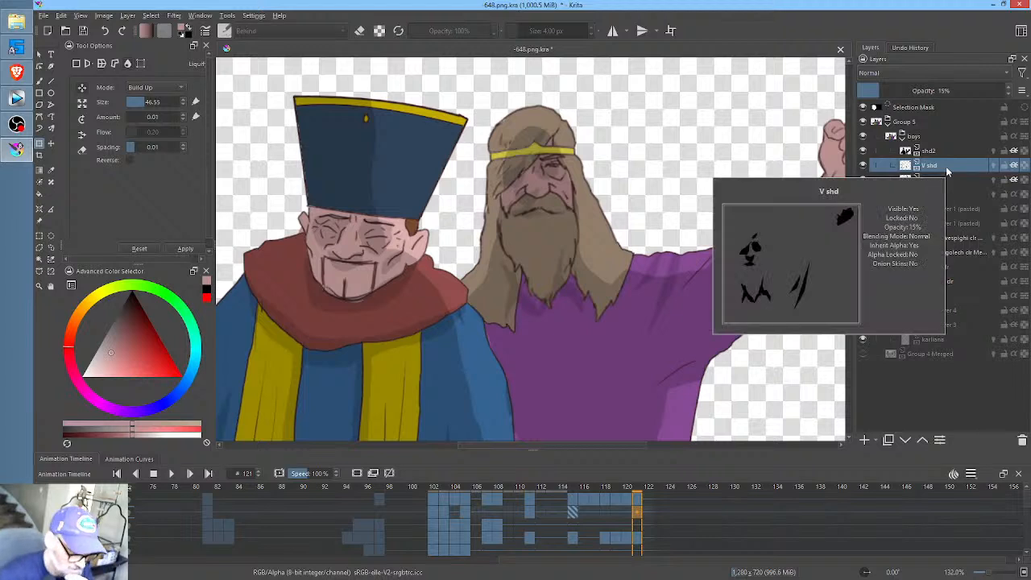
left_click(575, 511)
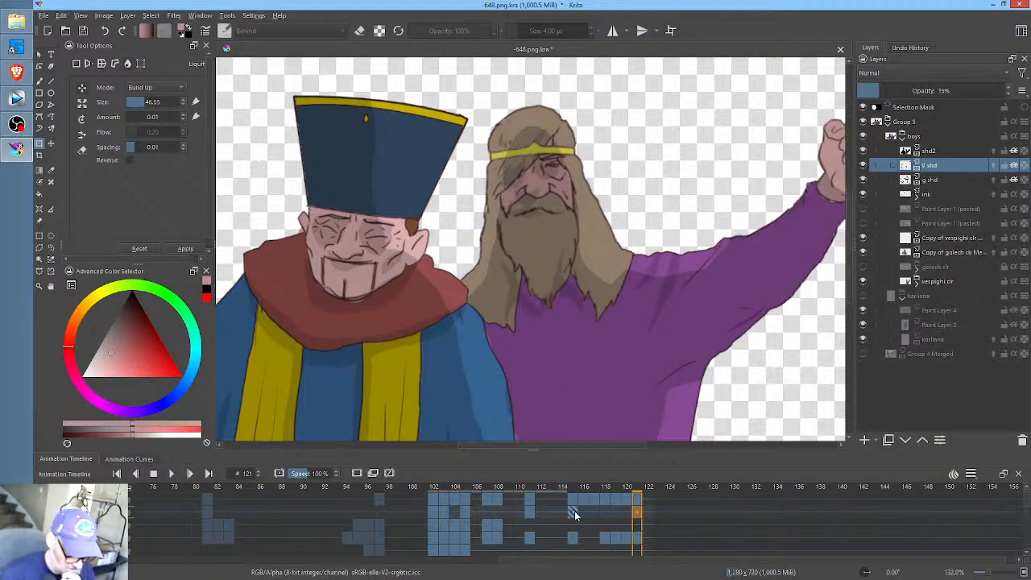
left_click(531, 512)
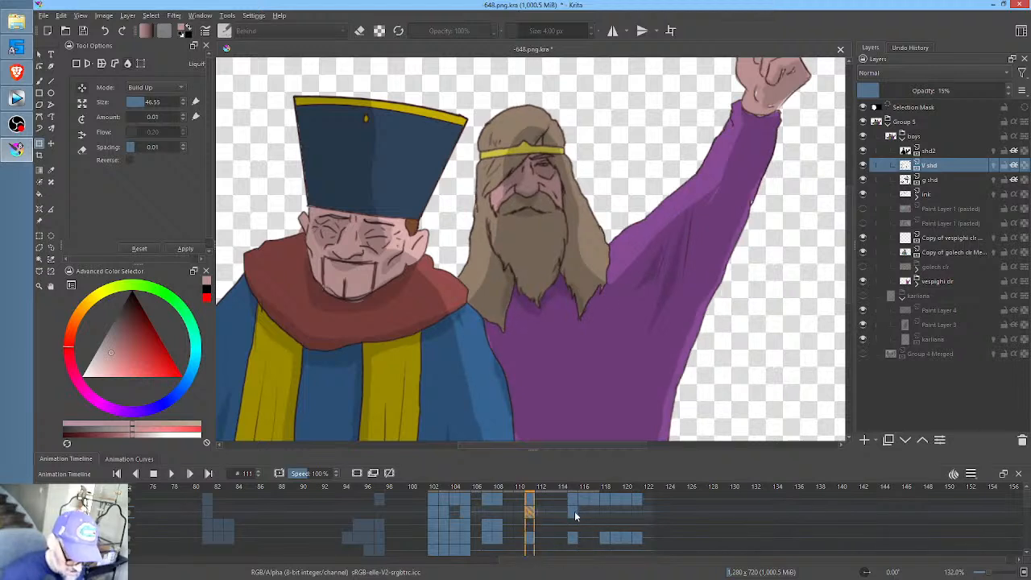
left_click(574, 511)
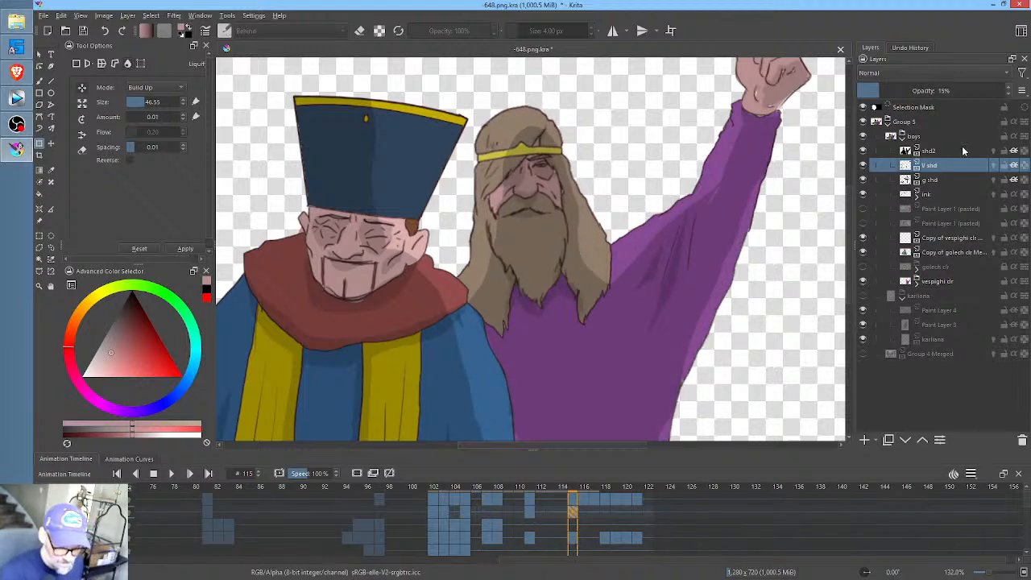
key("p")
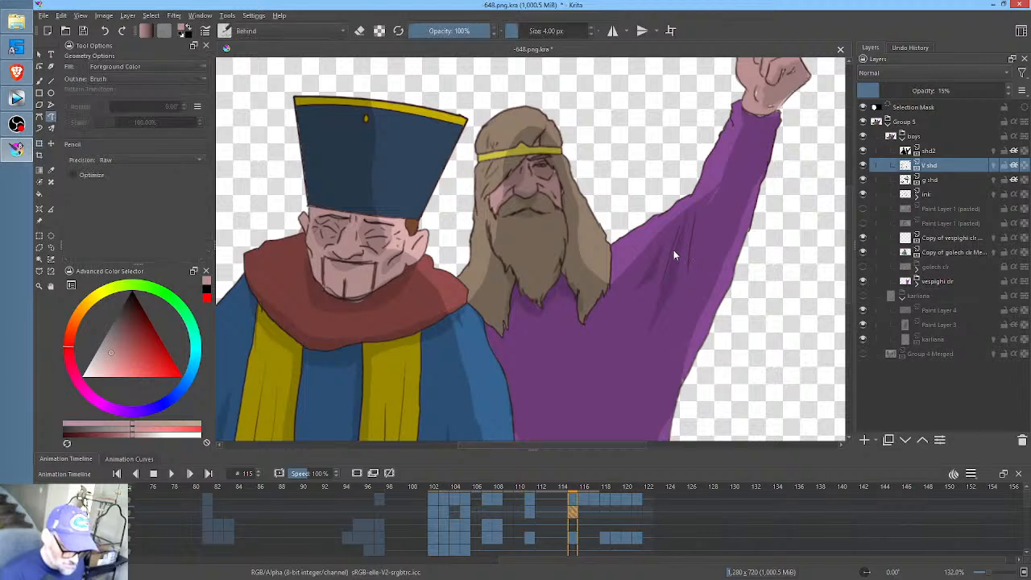
left_click(584, 510)
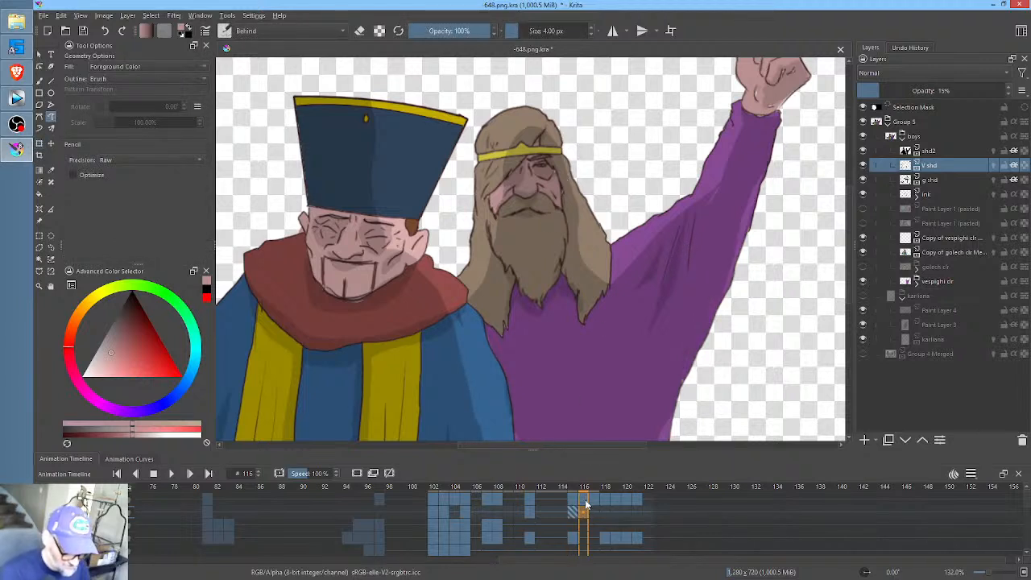
- Set the animation's playback start time to frame 114
left_click(574, 499)
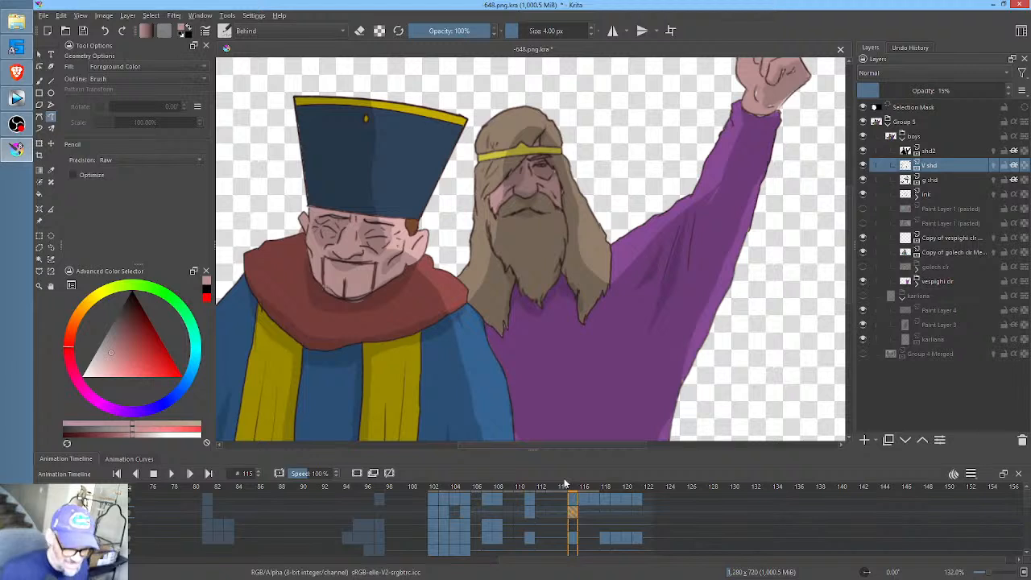
left_click(561, 505)
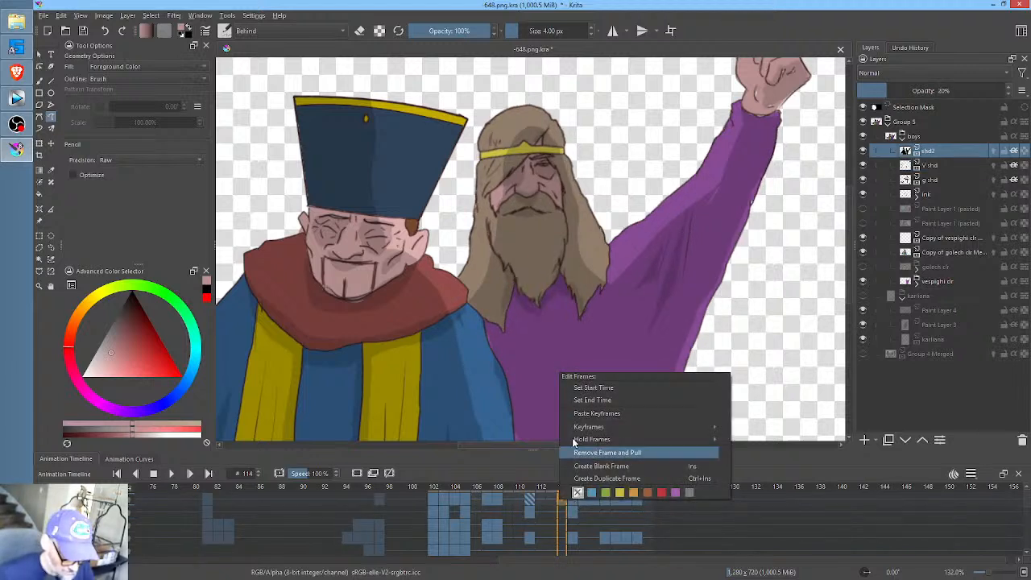
left_click(595, 390)
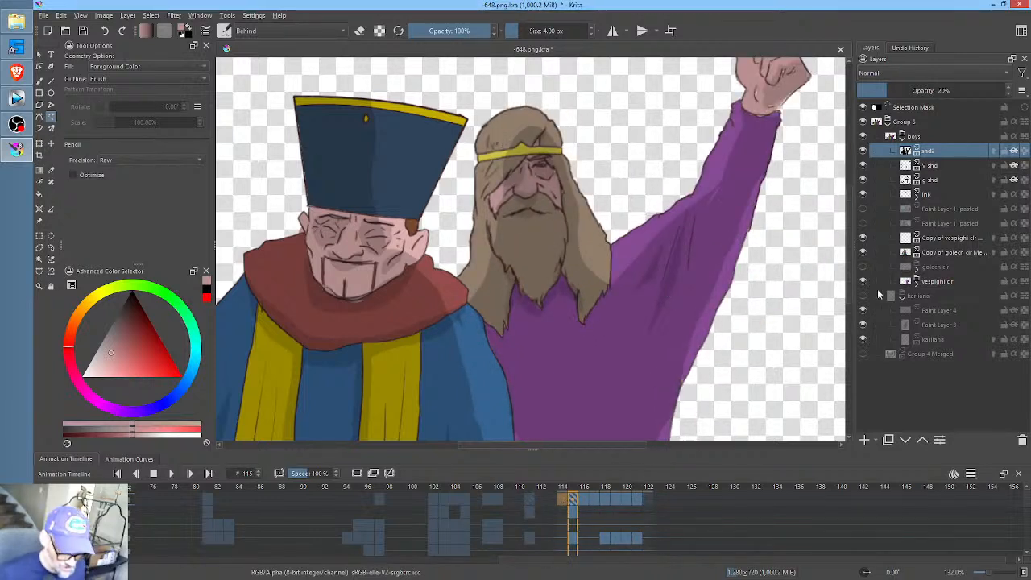
- Liquify the V shd sleeve folds of the bearded man at frame 116 with brush size 186, and compare with frame 115
left_click(958, 165)
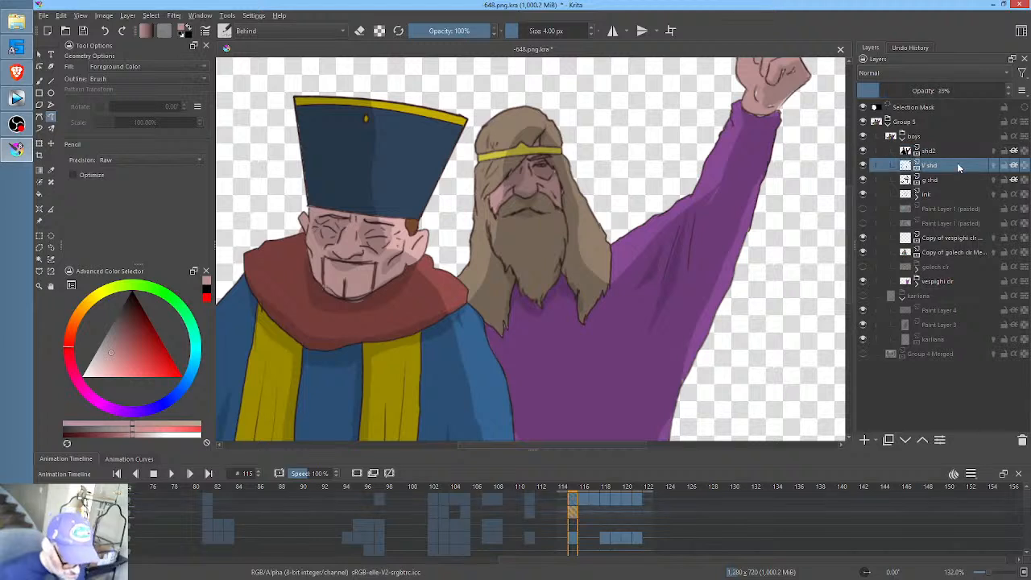
left_click(586, 512)
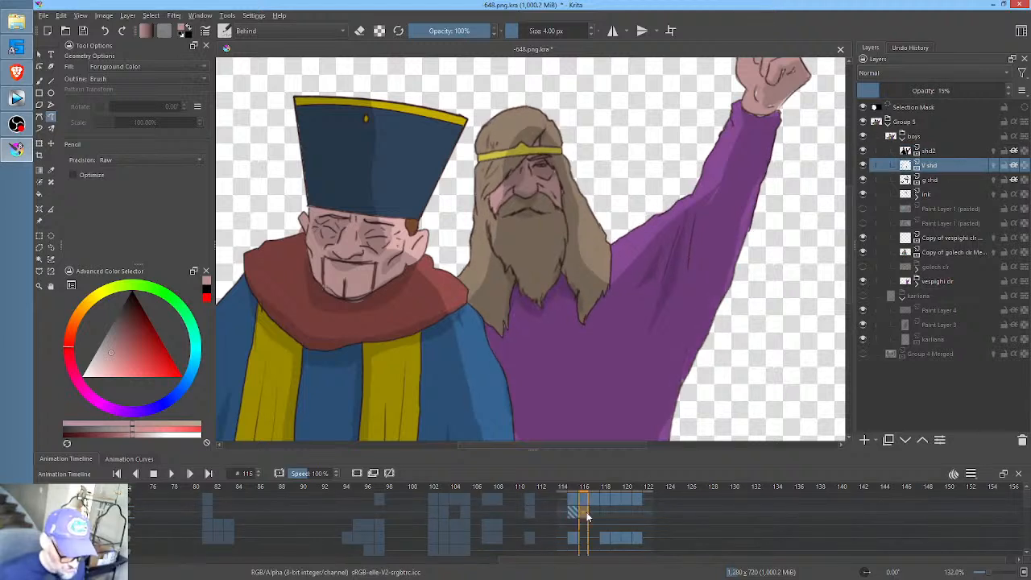
key("ctrl+t")
right_click(679, 269)
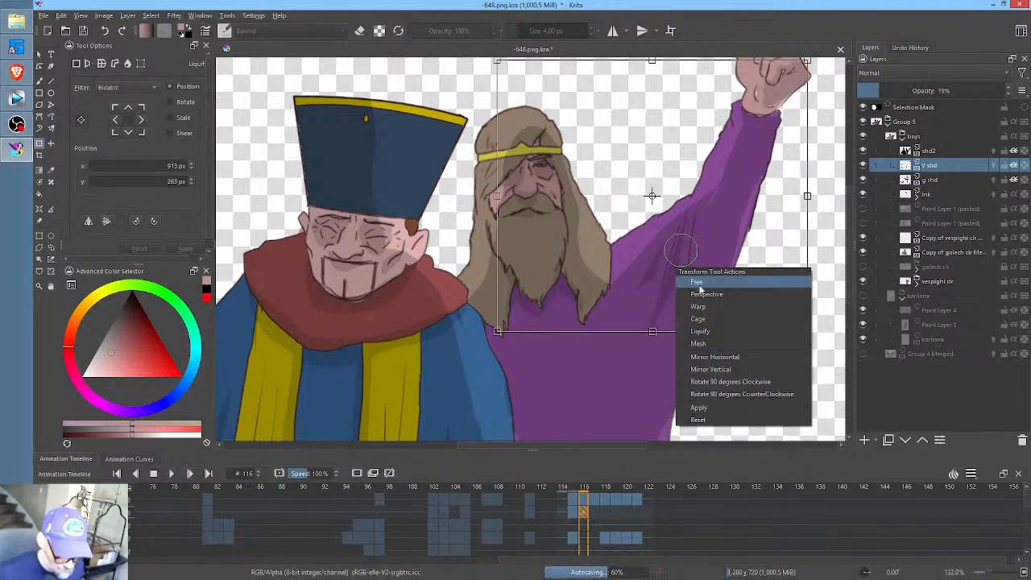
left_click(709, 331)
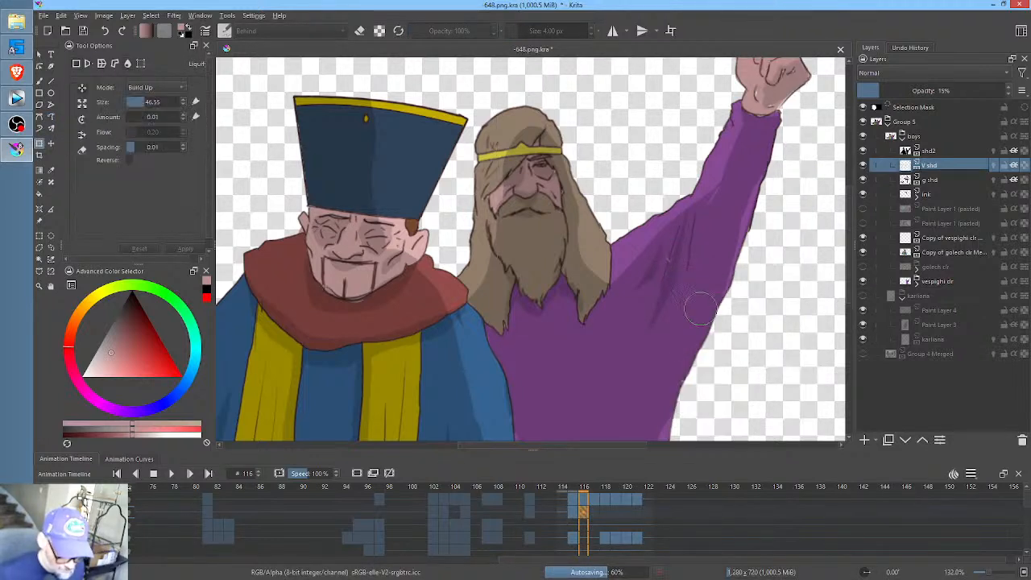
left_click_drag(668, 275, 743, 275)
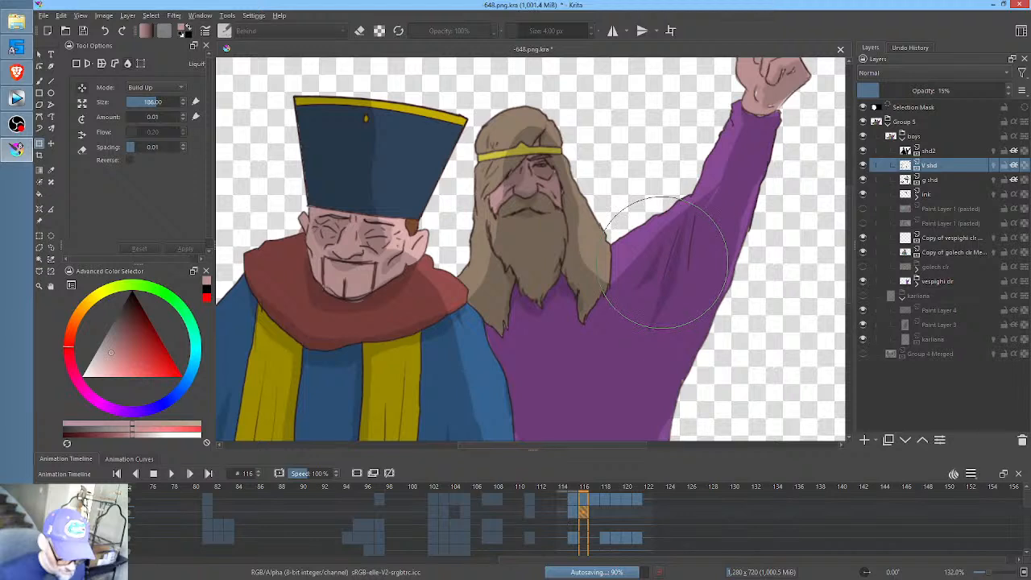
left_click_drag(663, 263, 669, 267)
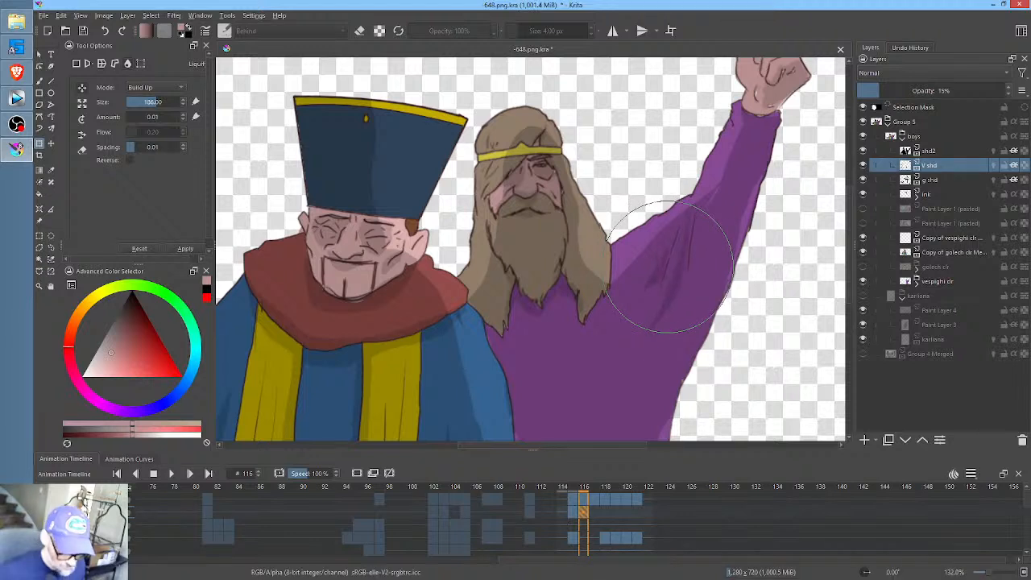
key("Left")
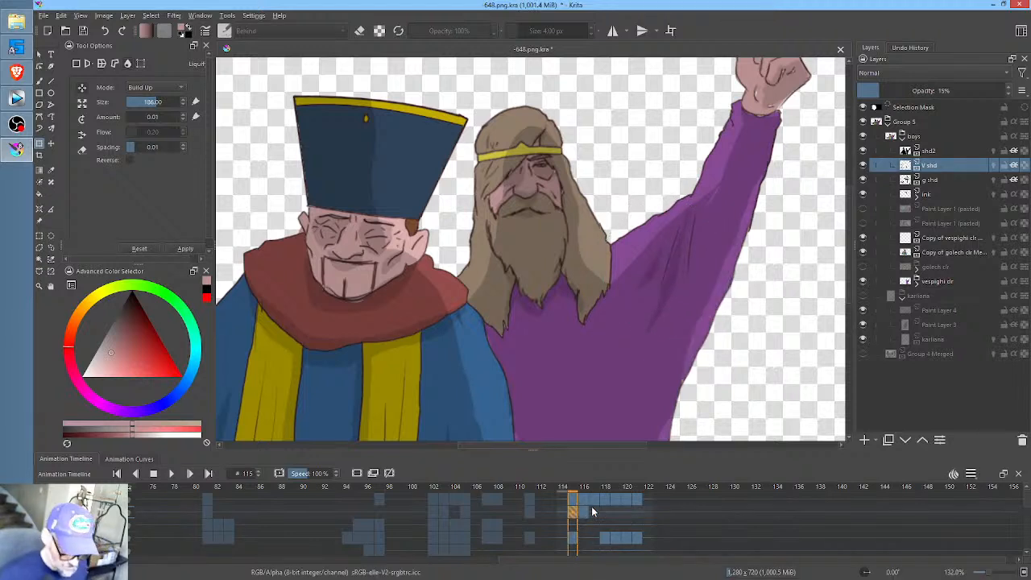
key("Right")
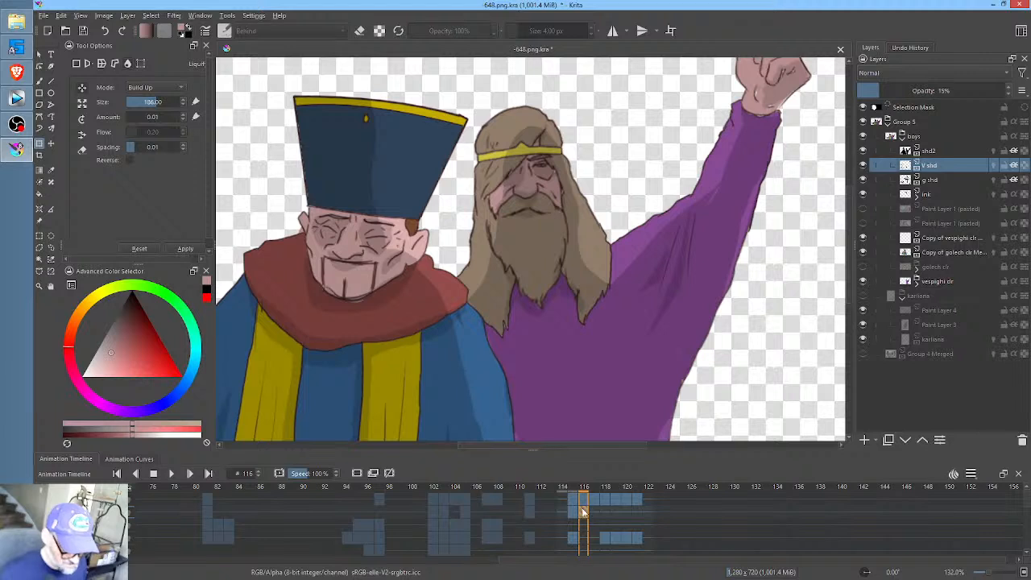
- Compare the bearded man's V shd shading across frames 115, 116 and 117
left_click(574, 512)
left_click(585, 513)
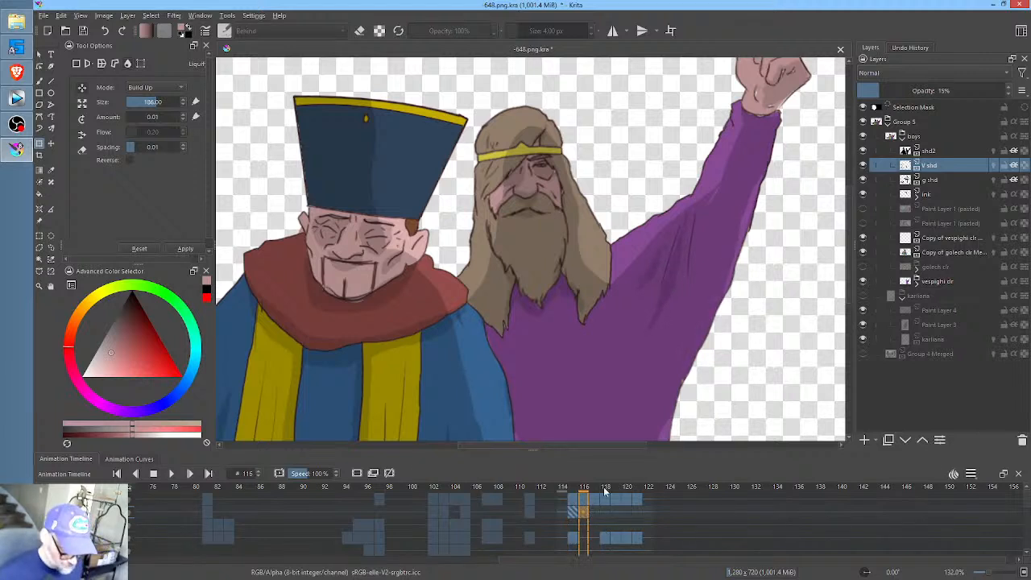
left_click(575, 513)
left_click(584, 512)
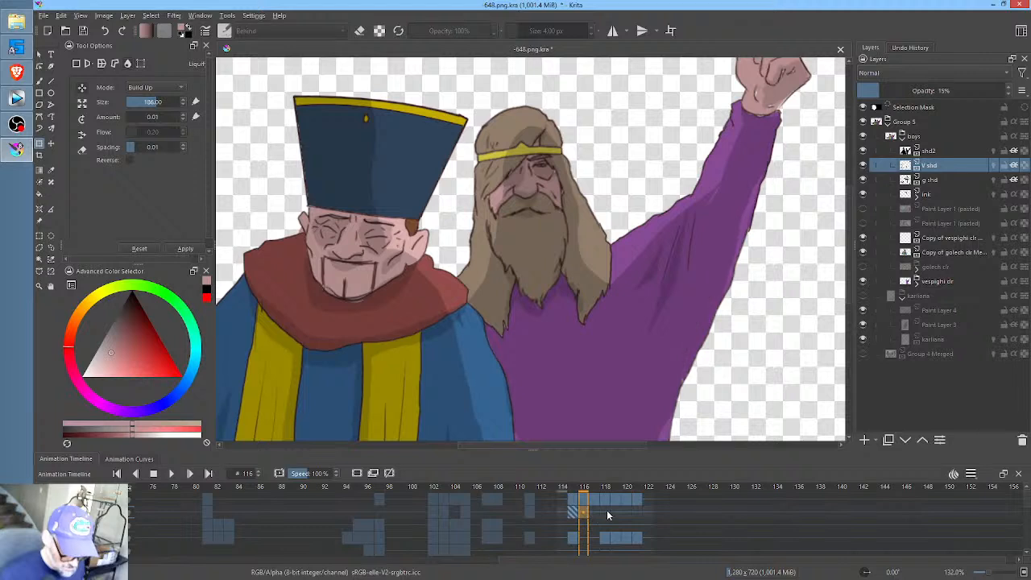
left_click(574, 513)
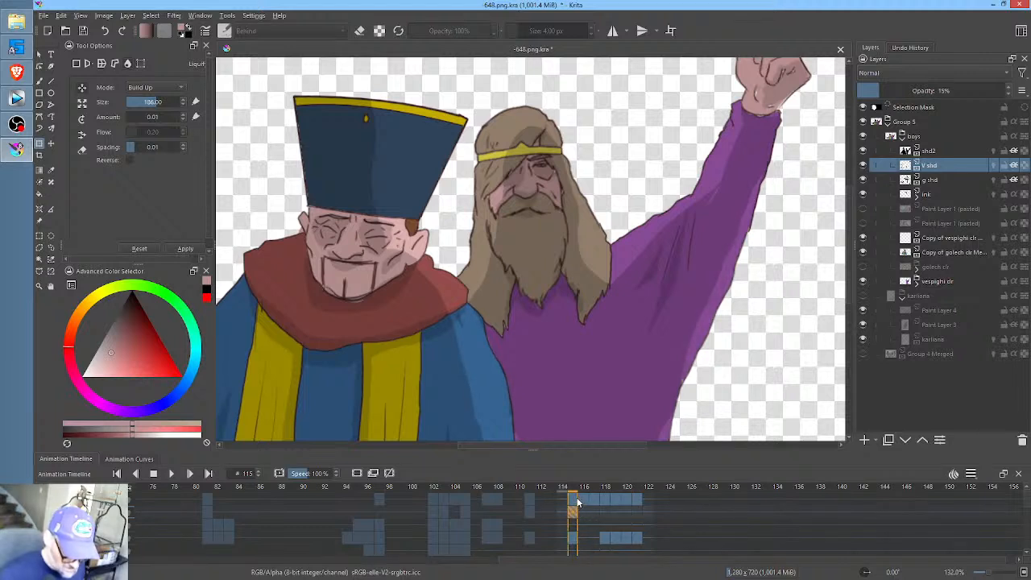
left_click(585, 505)
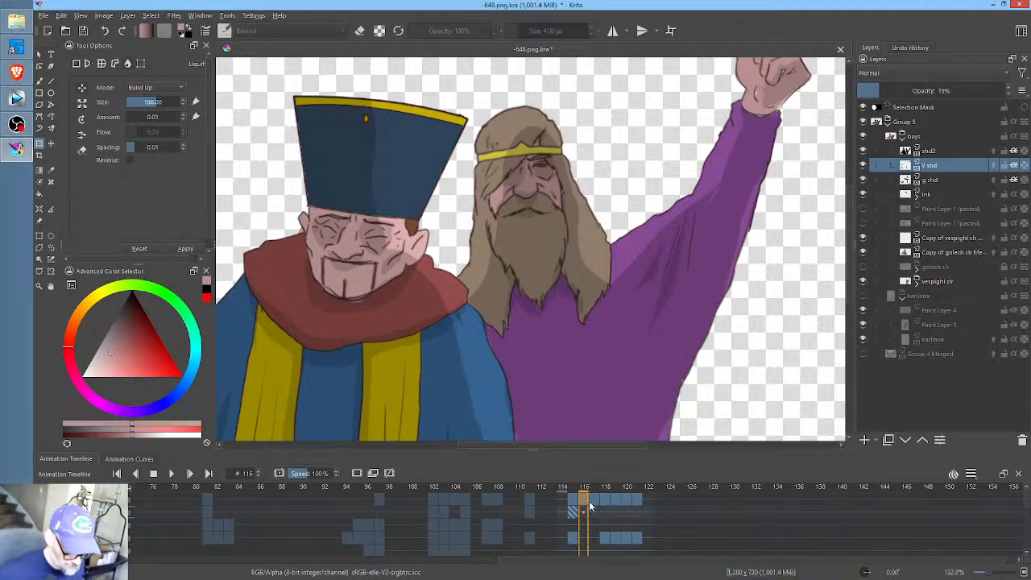
scroll(640, 278, "down", 4)
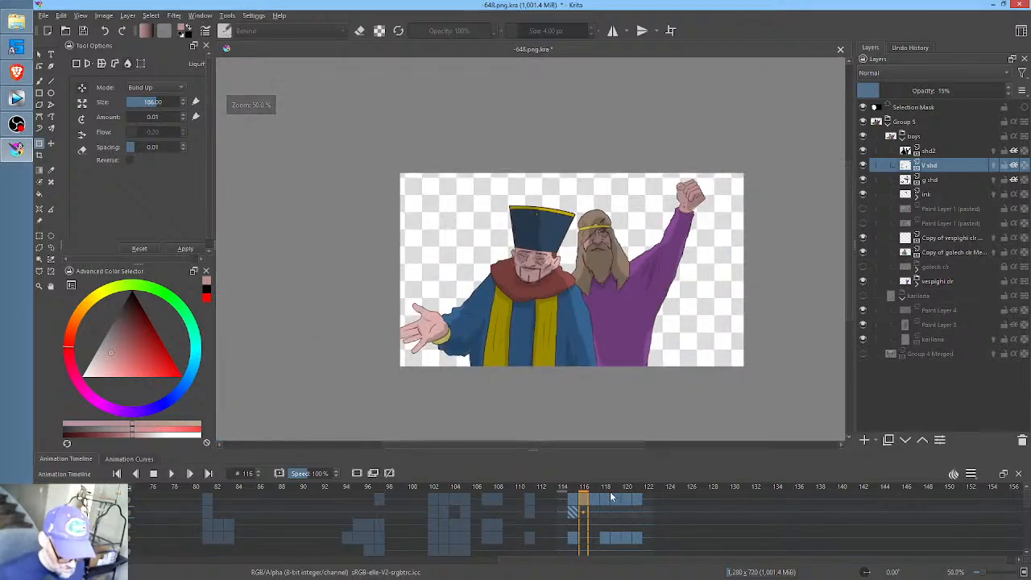
left_click(576, 501)
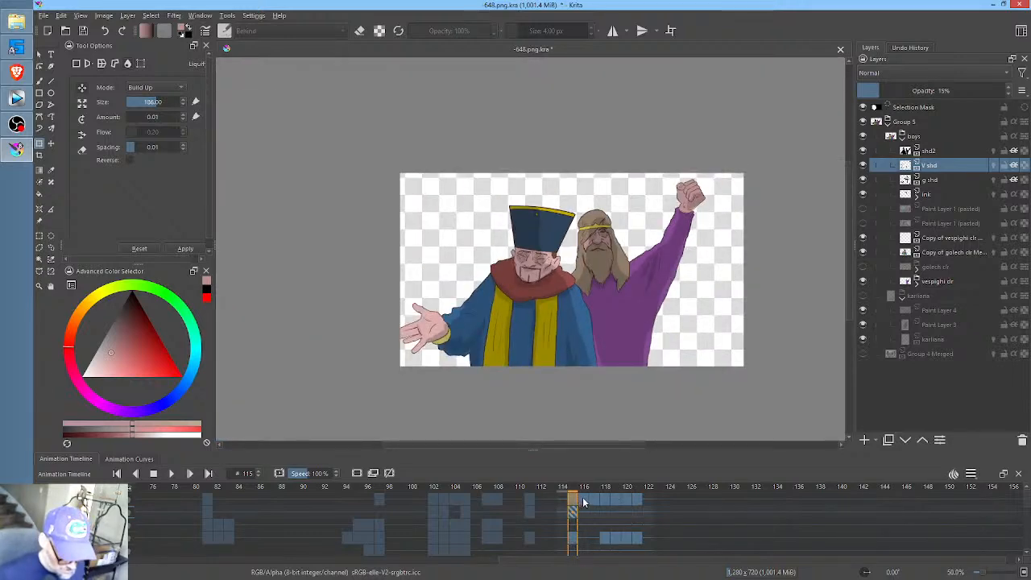
left_click(585, 504)
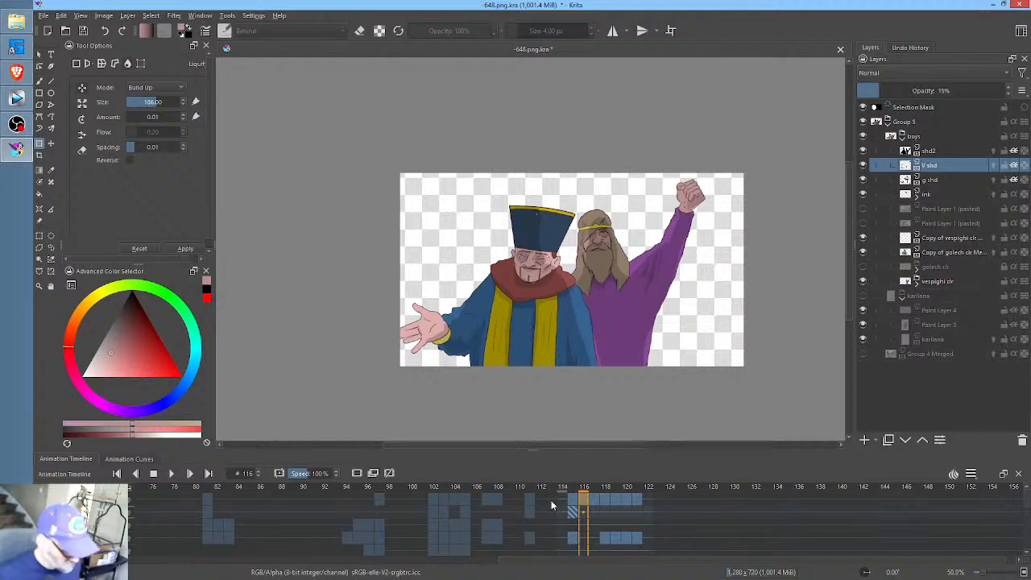
left_click(572, 505)
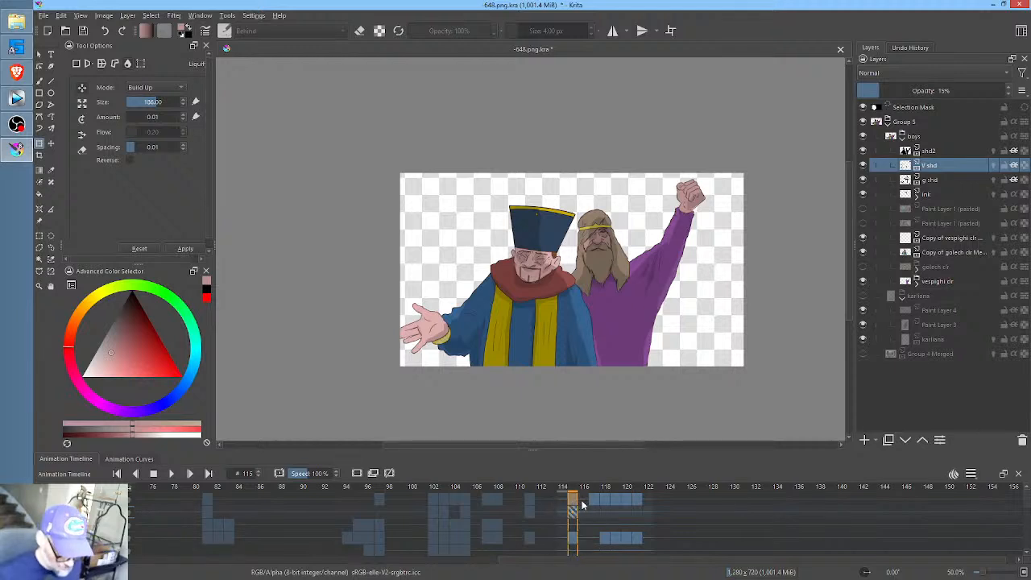
left_click(586, 504)
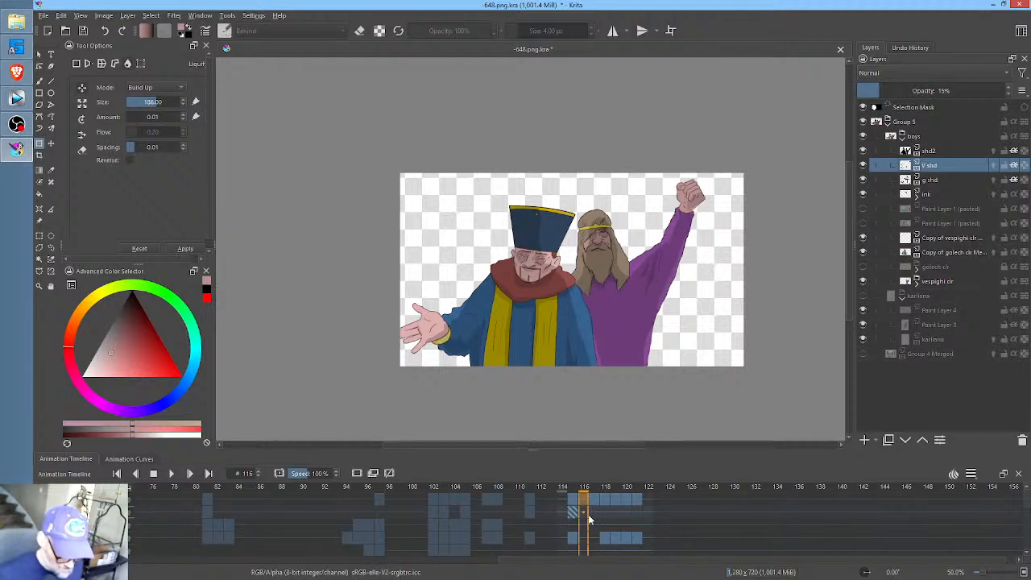
left_click(594, 513)
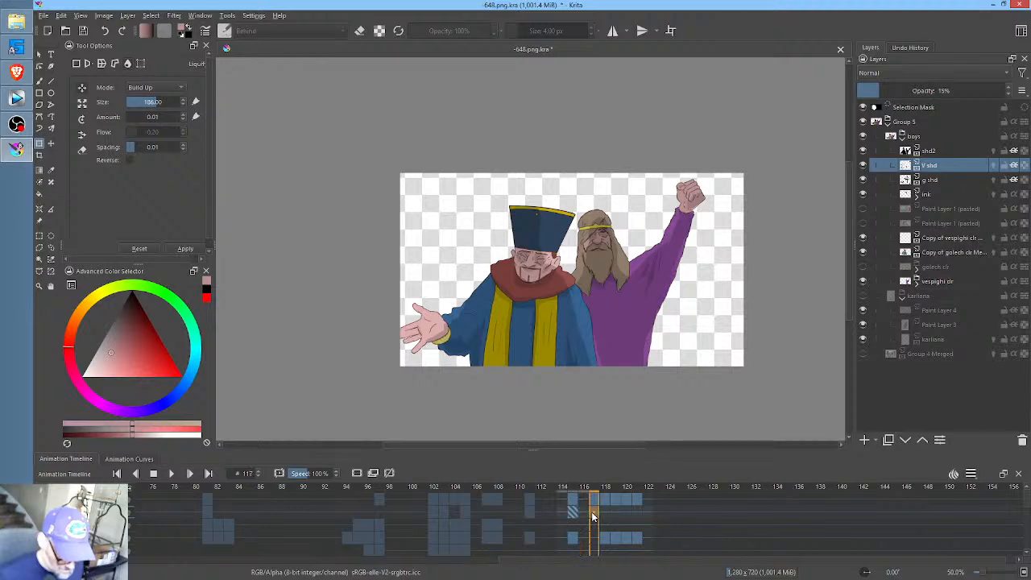
scroll(698, 251, "up", 1)
scroll(693, 256, "up", 1)
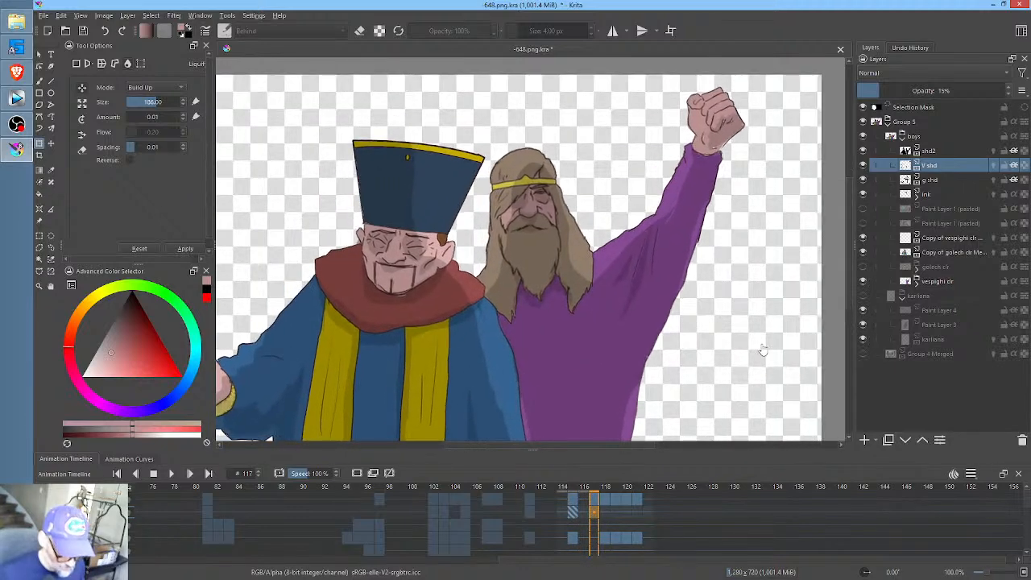
left_click(574, 514)
left_click(594, 514)
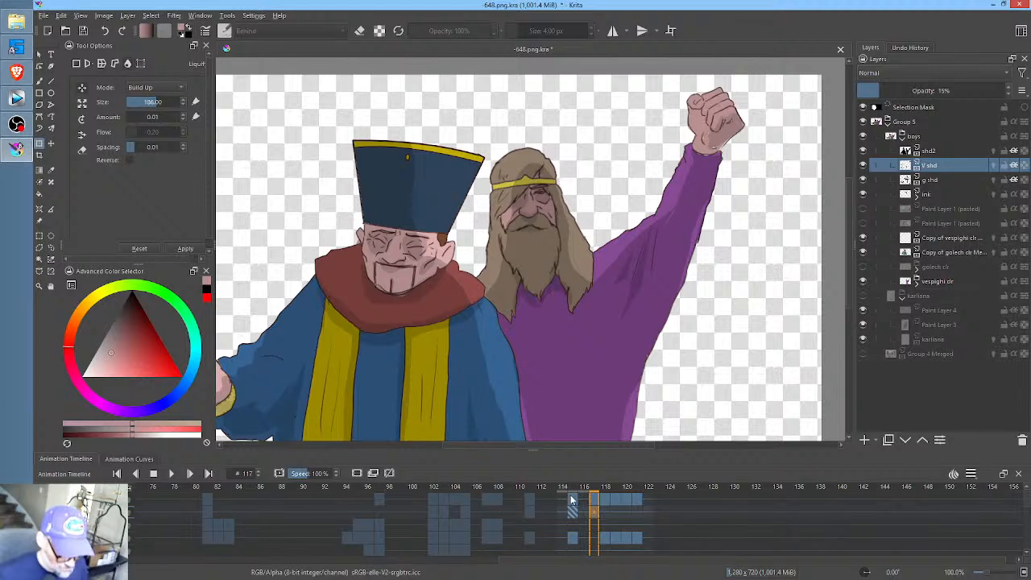
- Liquify the shd2 shading at frame 115 along the lower purple robe beside the hatted man with brush size 103, and compare frames 117 and 118
left_click(572, 501)
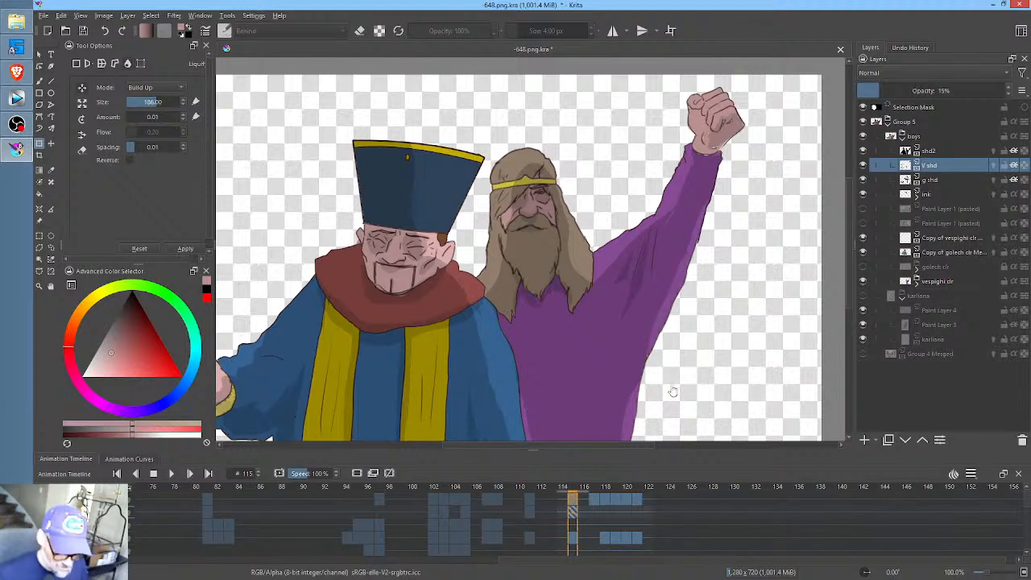
left_click(937, 151)
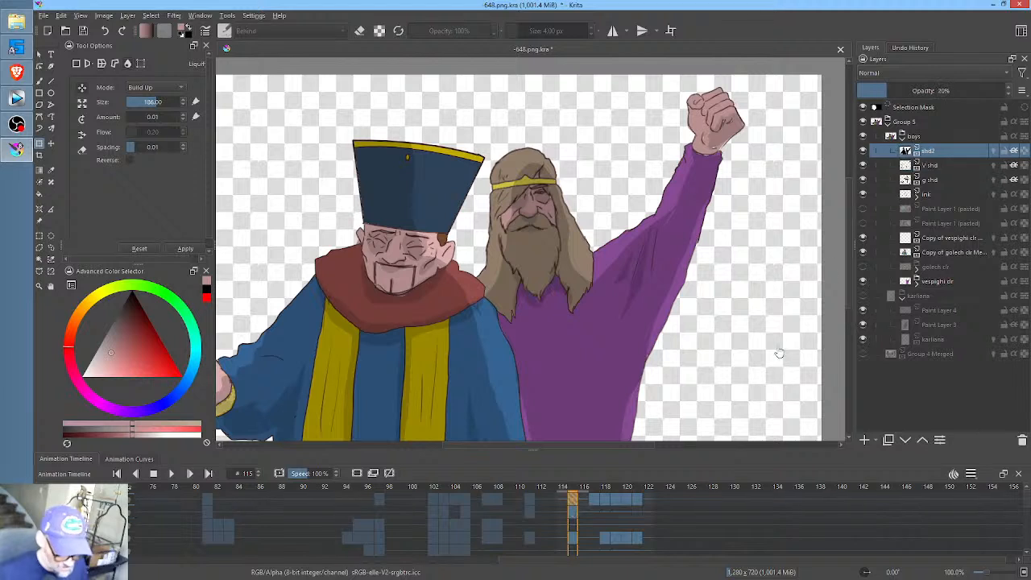
mouse_move(536, 375)
left_mouse_down()
mouse_move(546, 392)
mouse_move(605, 413)
mouse_move(562, 403)
mouse_move(559, 386)
mouse_move(531, 387)
mouse_move(570, 392)
mouse_move(537, 418)
left_mouse_up()
left_click(594, 499)
left_click(604, 501)
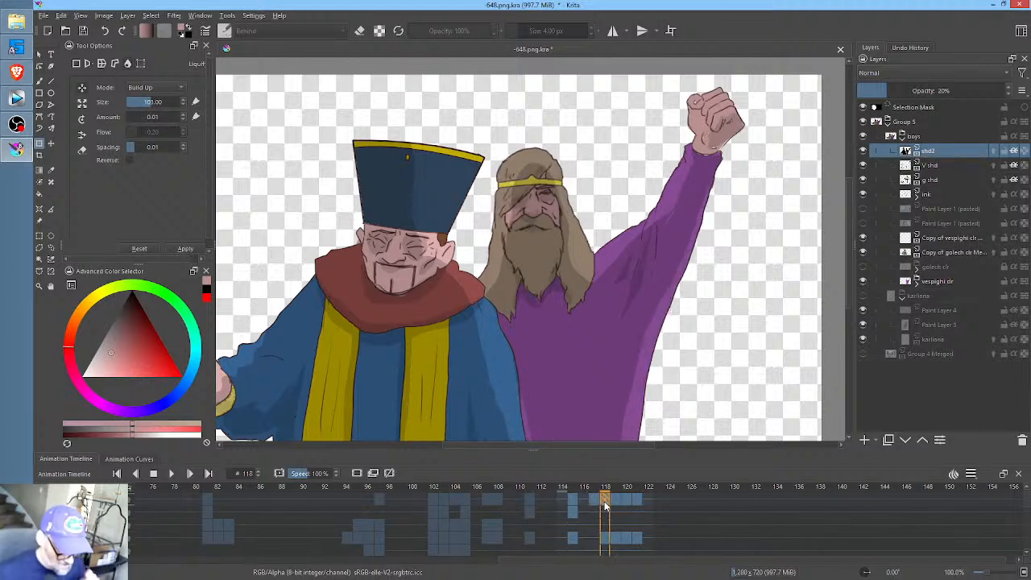
left_click(594, 501)
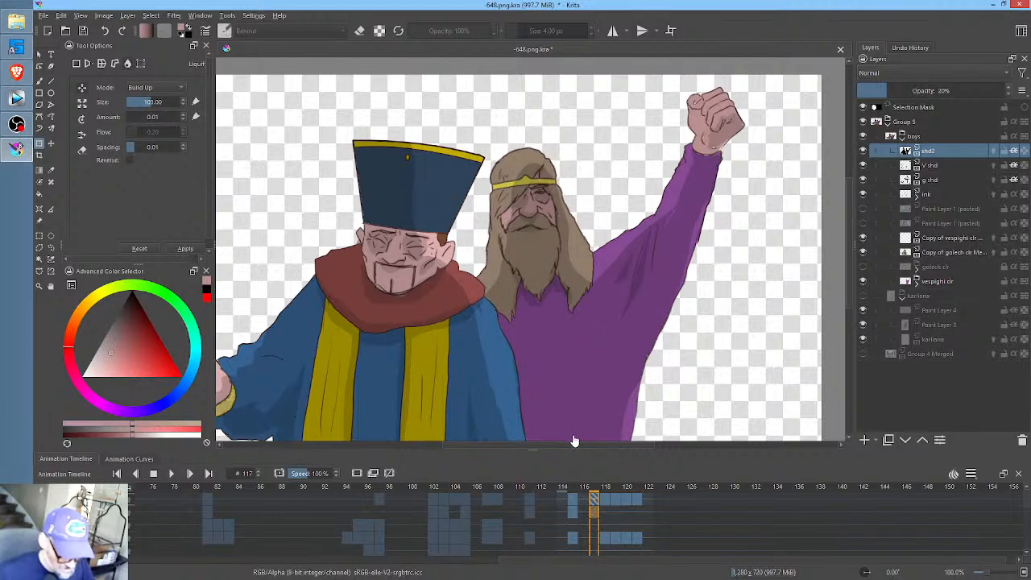
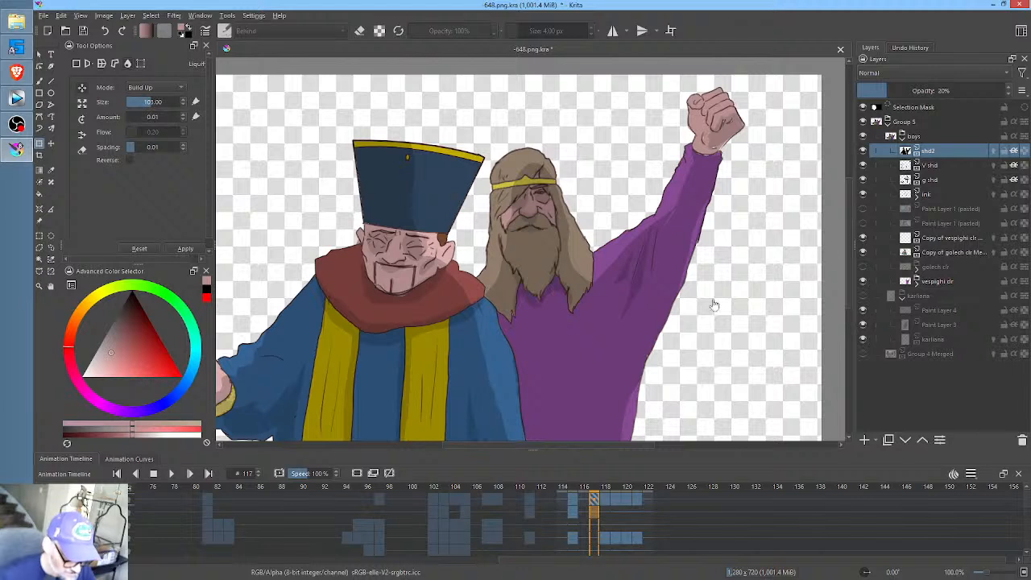
- Compare the shd2 shading on the two characters across frames 115, 117 and 118
left_click(606, 515)
left_click(594, 513)
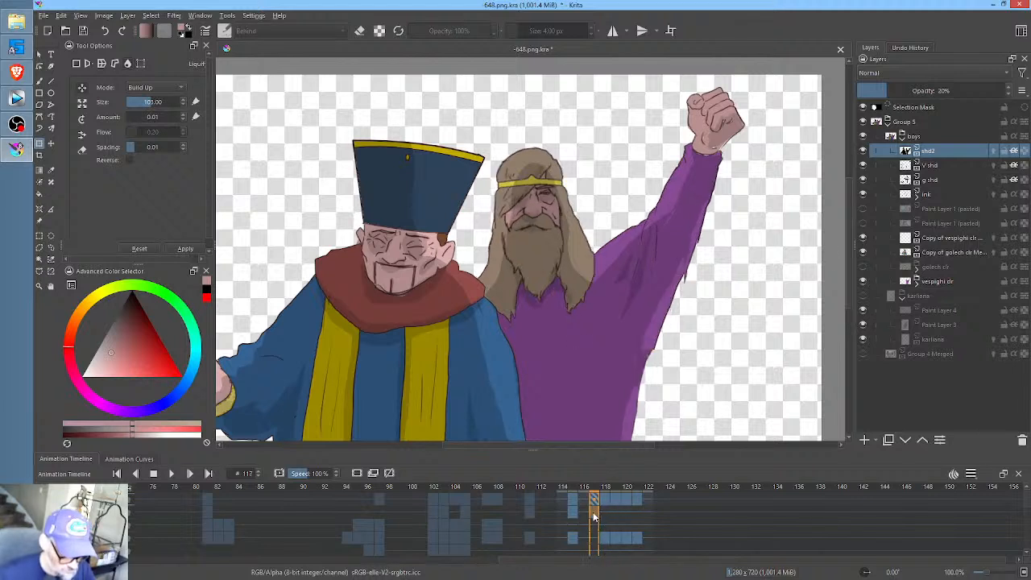
left_click(604, 510)
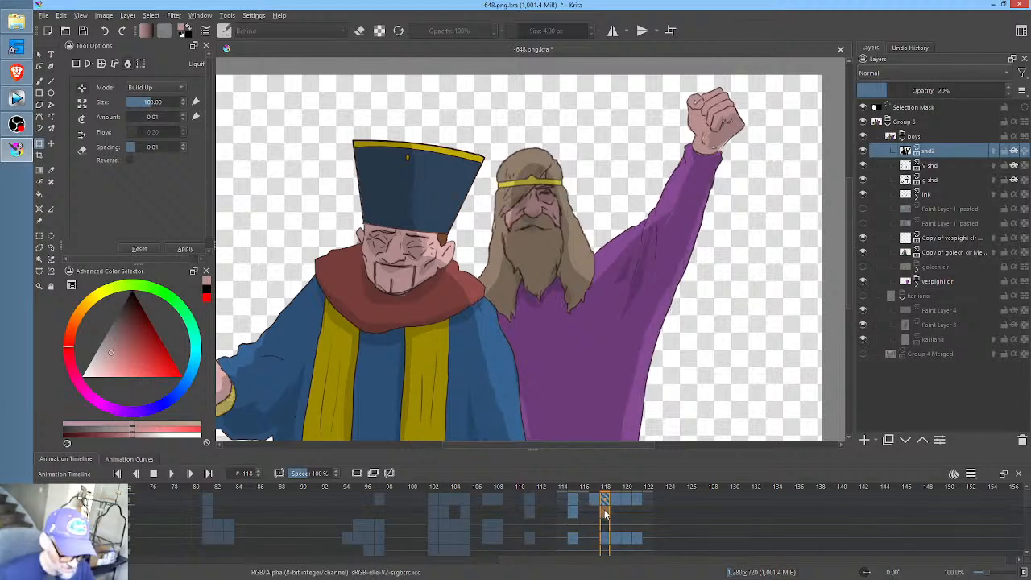
left_click(597, 511)
scroll(599, 346, "down", 2)
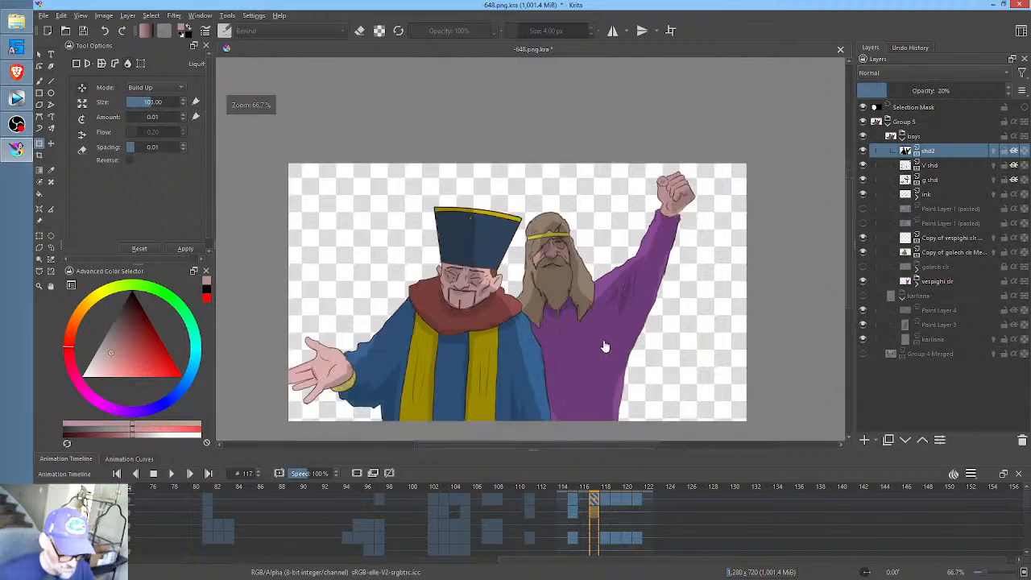
left_click(575, 513)
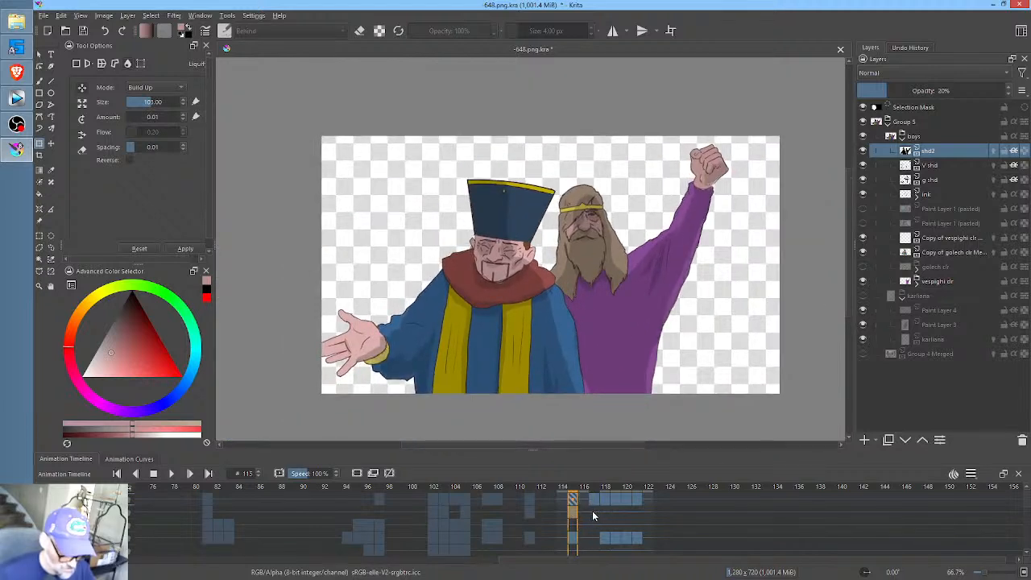
left_click(593, 511)
- Liquify the shd2 shading on the lower purple robe beside the blue robe at frames 118 and 119
left_click(604, 512)
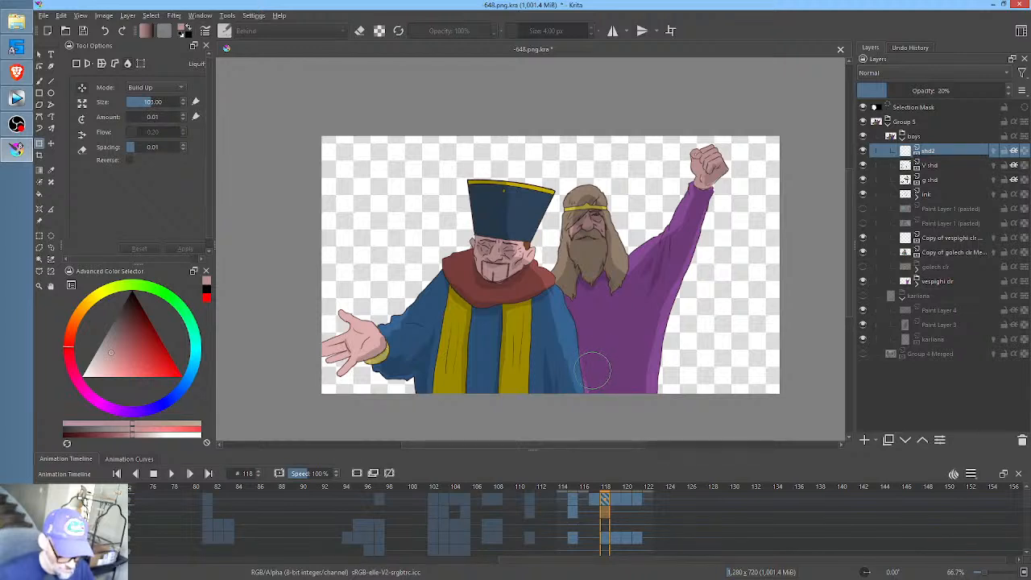
left_click(599, 375)
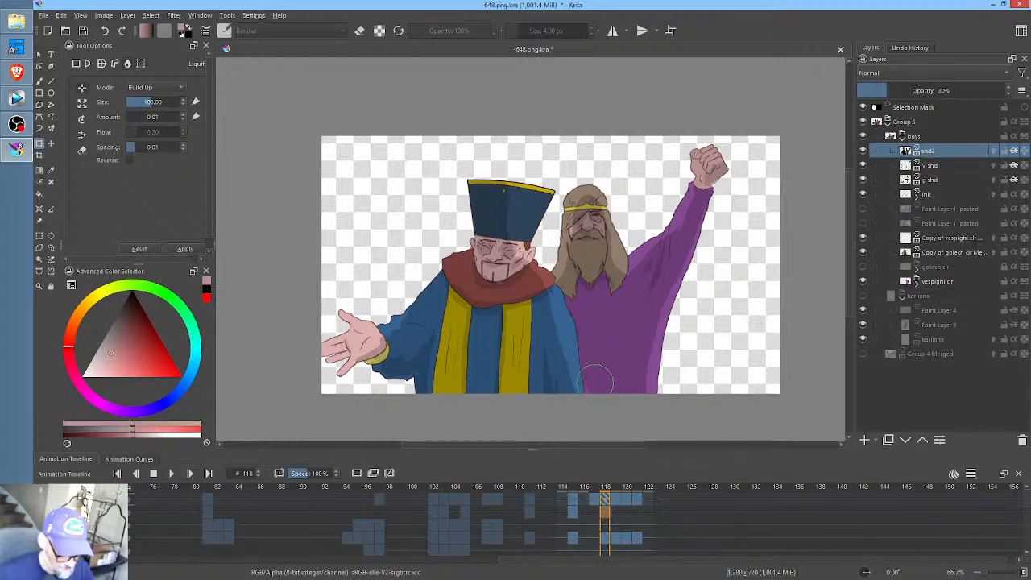
left_click(615, 501)
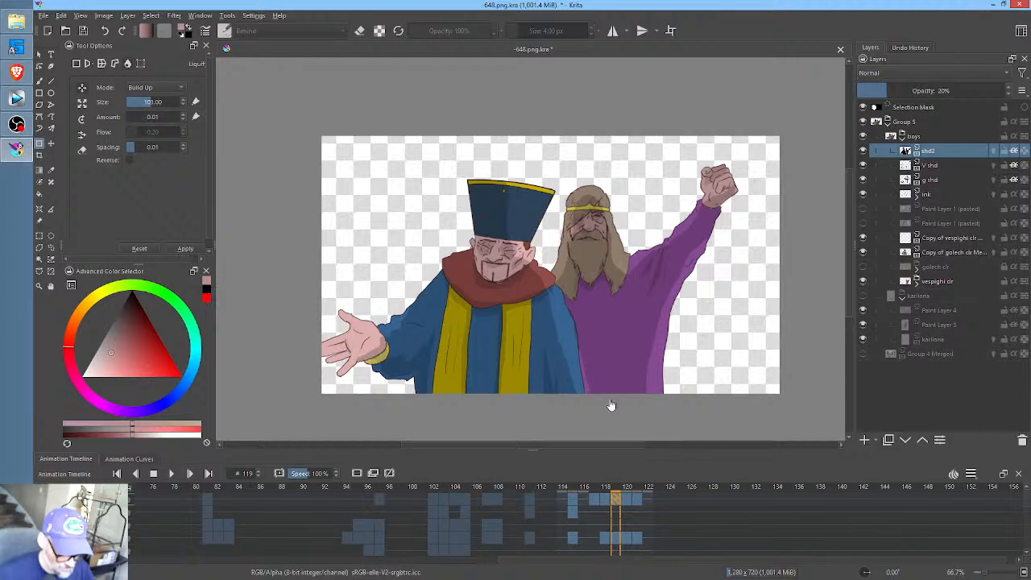
left_click(592, 367)
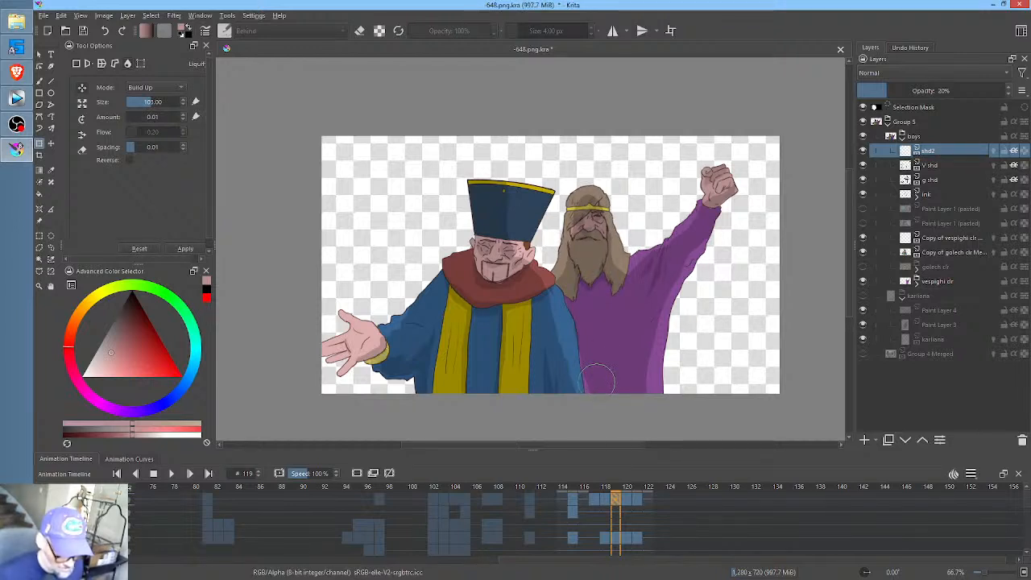
- Liquify the same shd2 shading upward on the lower purple robe at frames 120 and 121
left_click(627, 500)
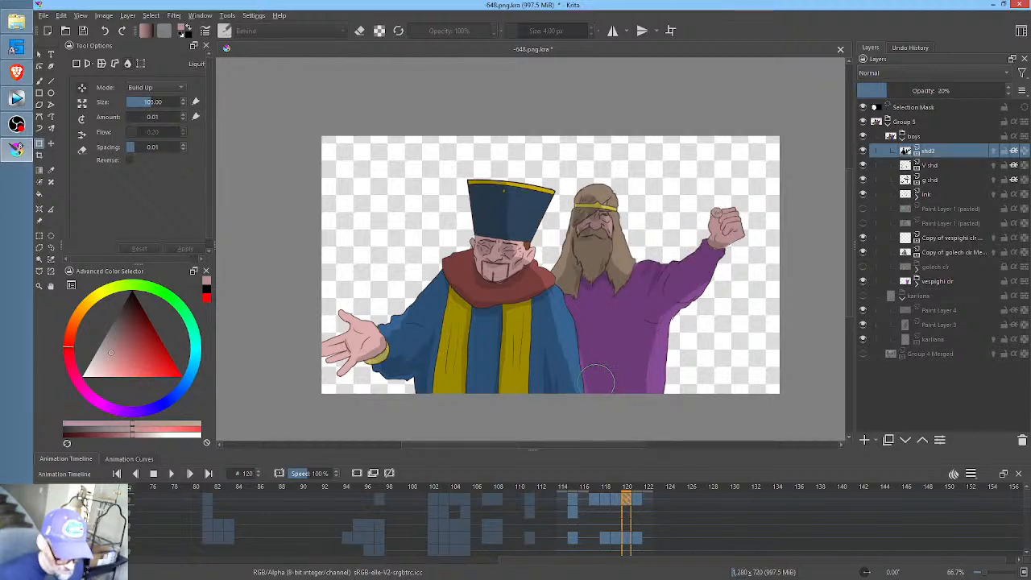
left_click_drag(598, 383, 596, 361)
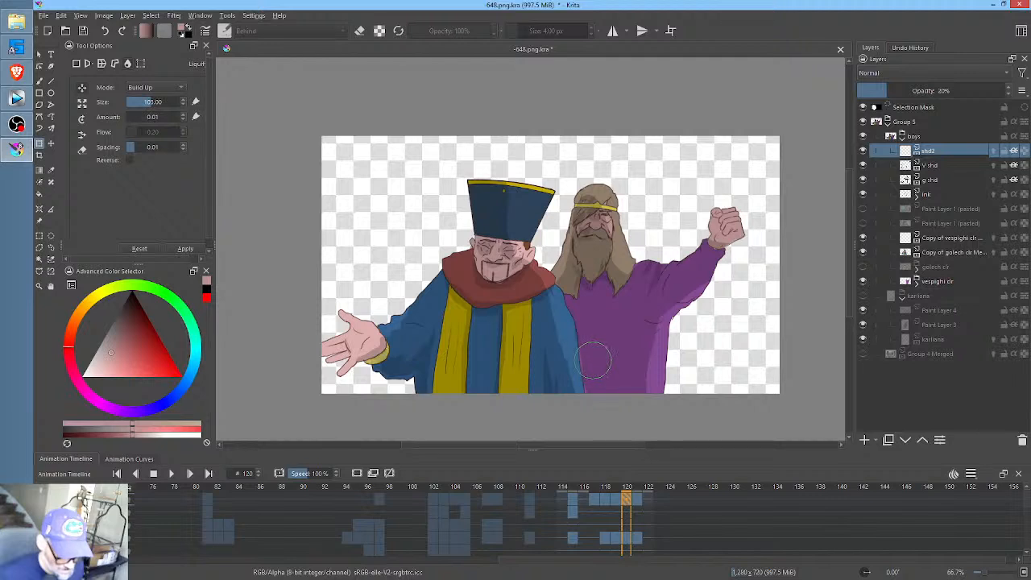
key("period")
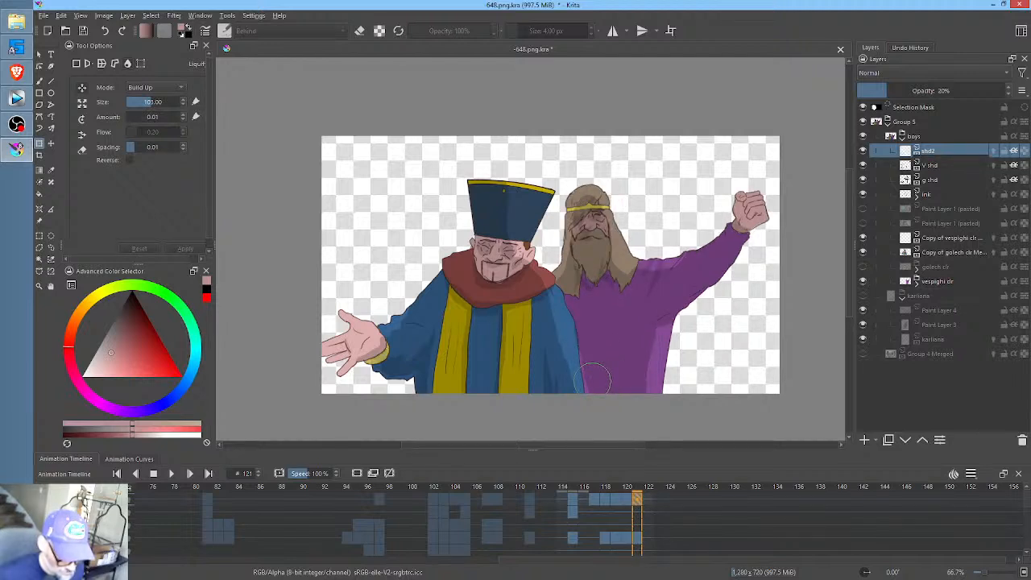
left_click_drag(593, 377, 598, 358)
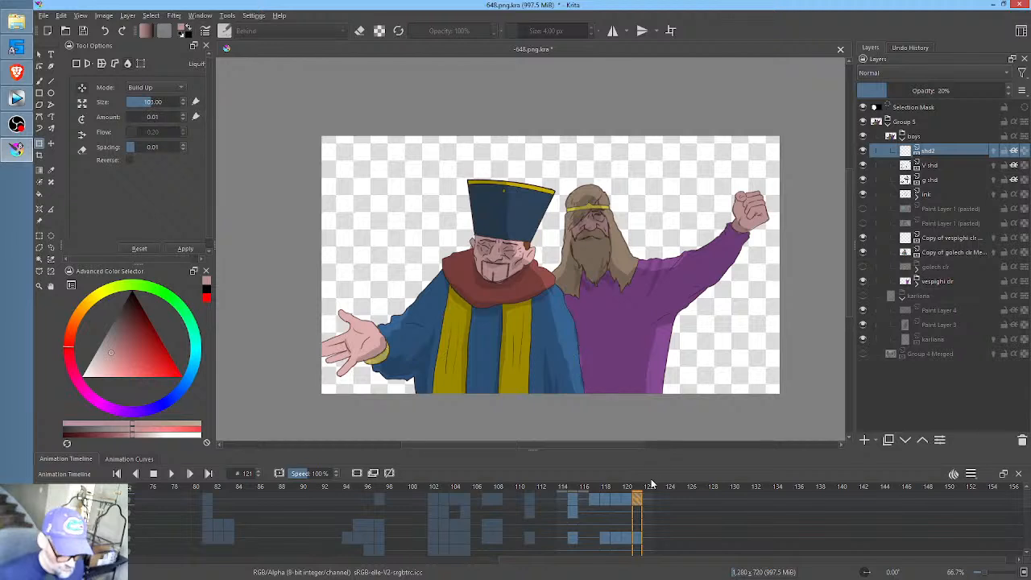
- Compare frames 115 and 117 on the V shd layer and preview the animation from frame 114
left_click(596, 503)
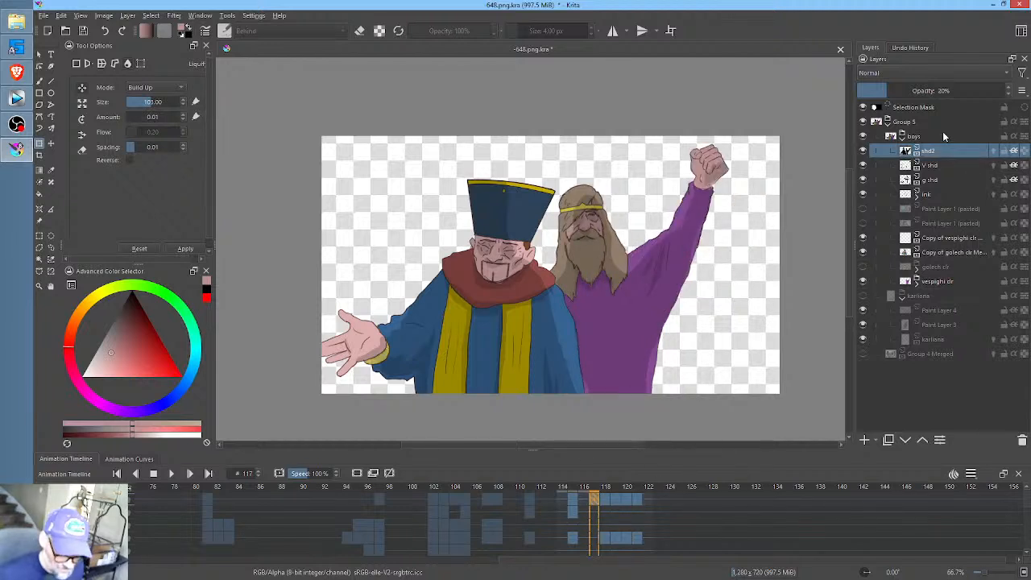
left_click(935, 165)
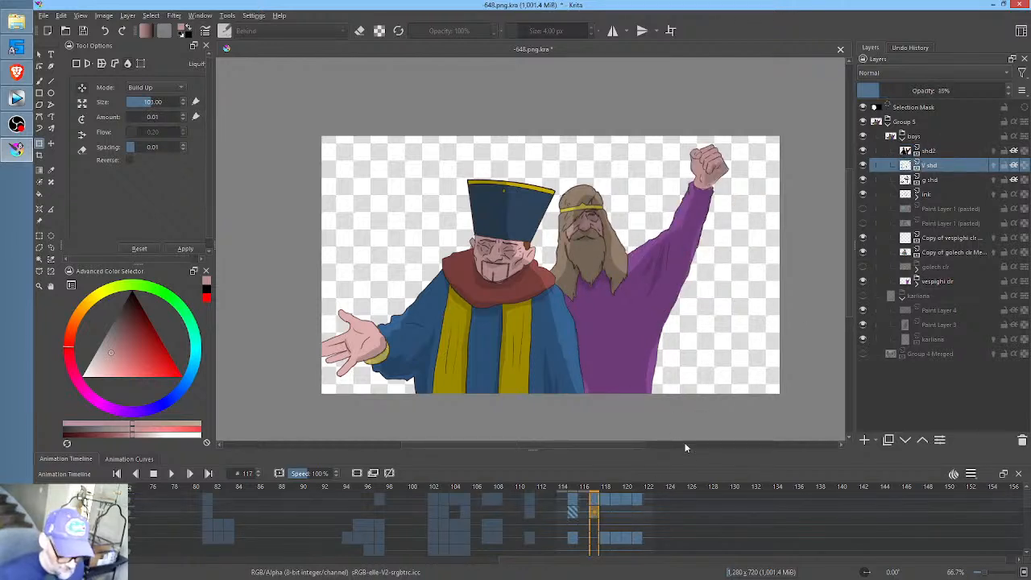
left_click(573, 513)
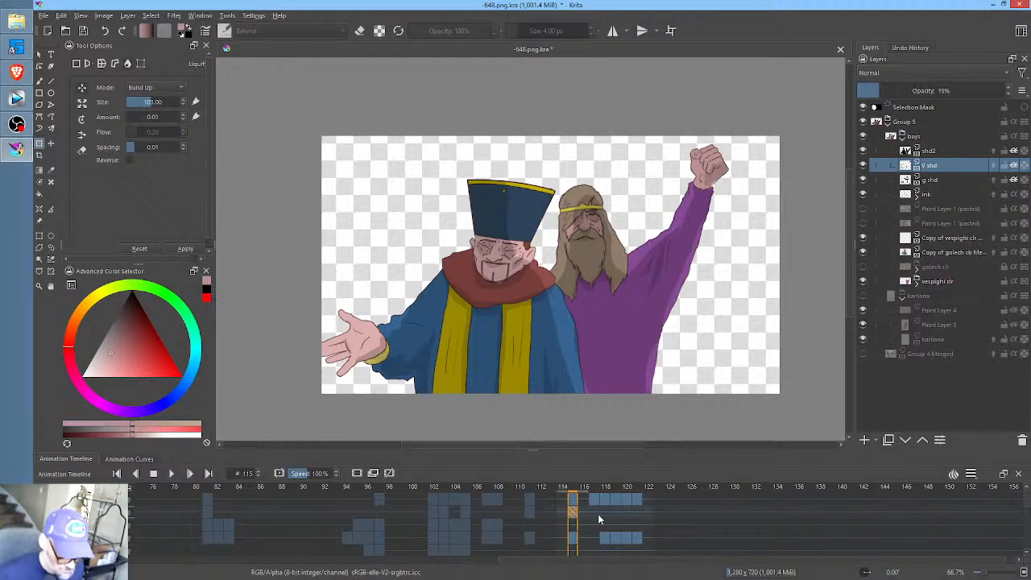
left_click(597, 513)
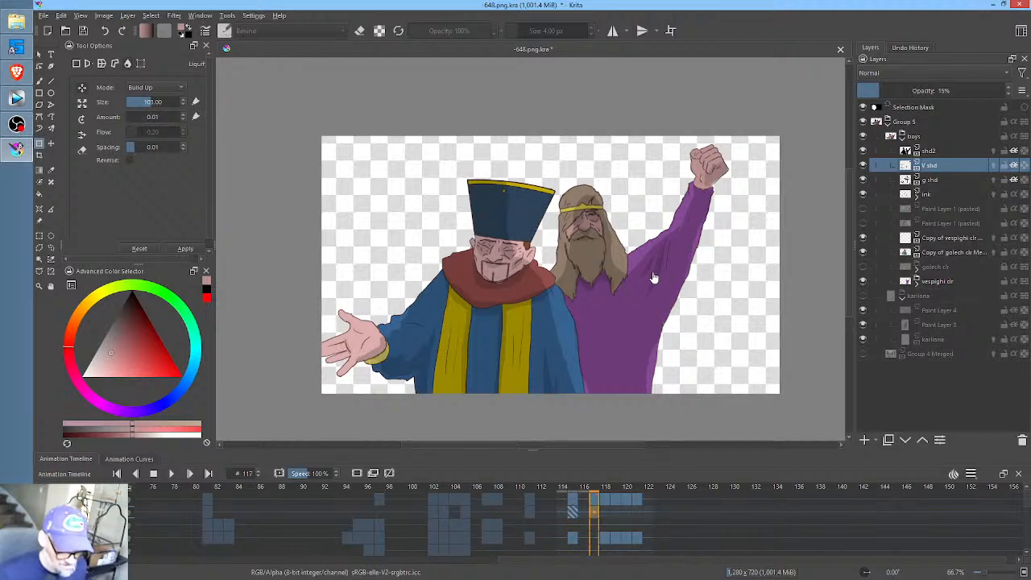
left_click(564, 491)
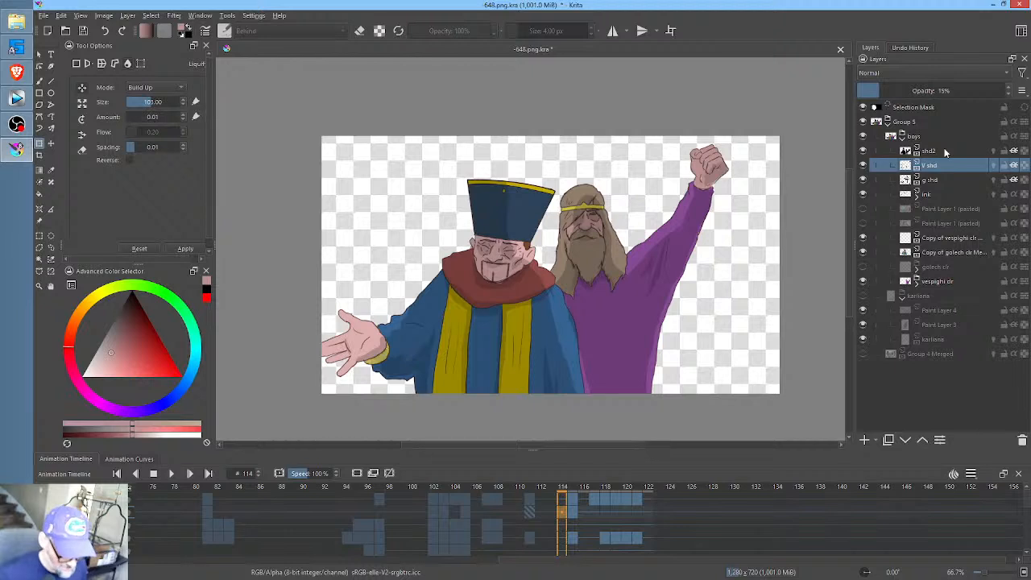
key("space")
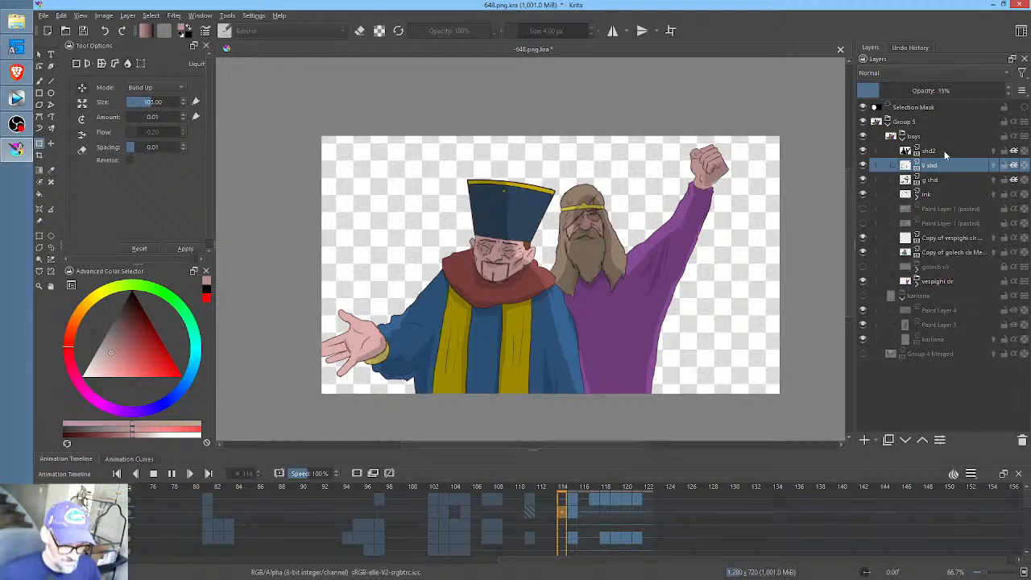
left_click(934, 150)
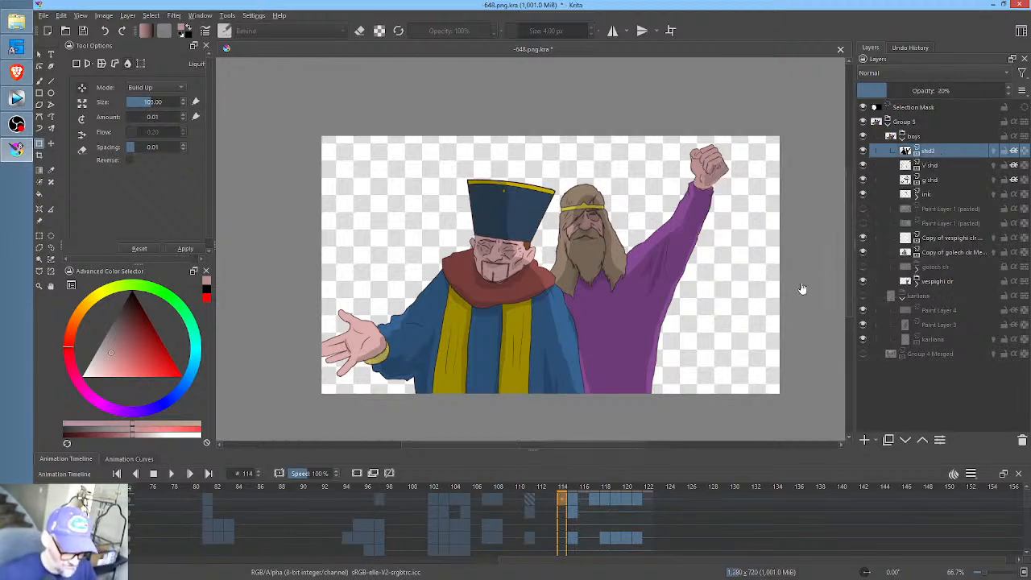
key("space")
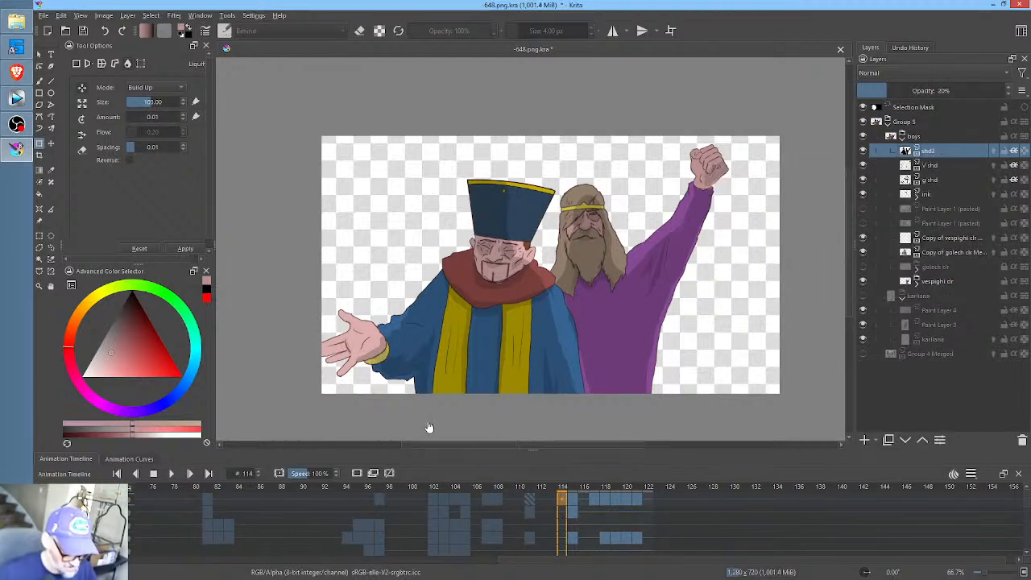
- Set the playback start time to frame 111 and liquify the shd2 shading on the lower purple robe there
left_click(532, 497)
right_click(533, 495)
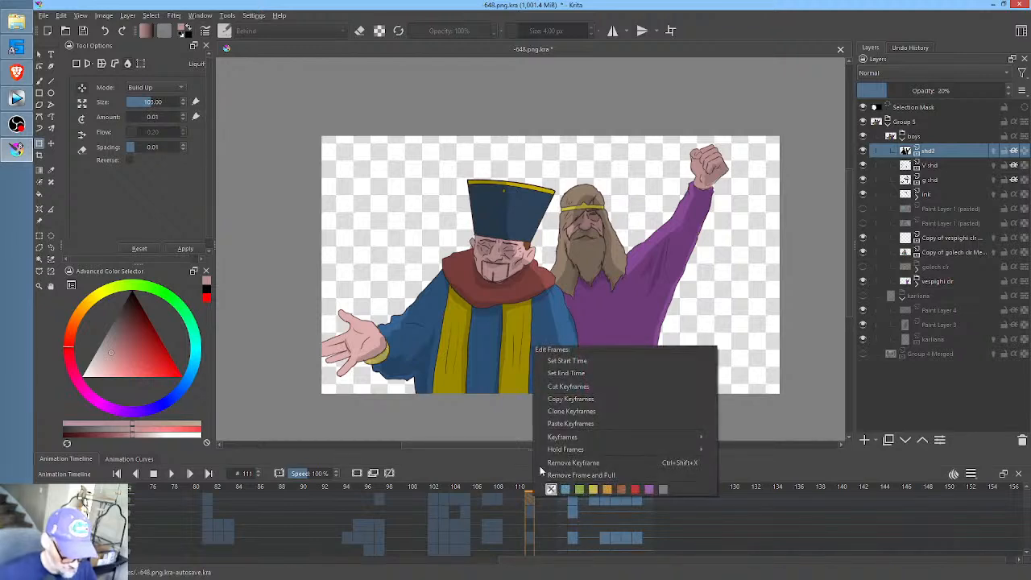
left_click(560, 371)
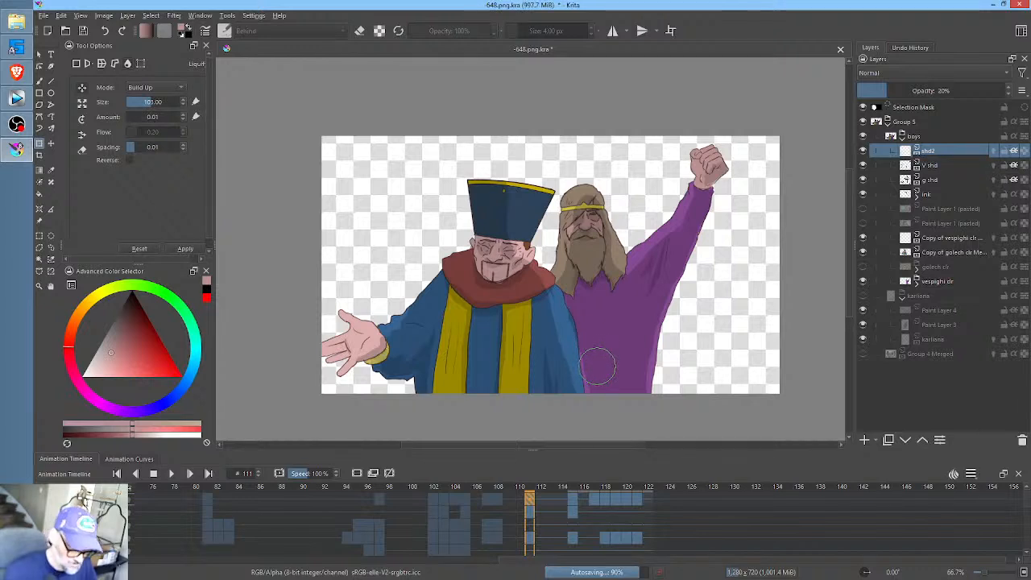
mouse_move(600, 377)
left_mouse_down()
mouse_move(593, 382)
mouse_move(609, 388)
left_mouse_up()
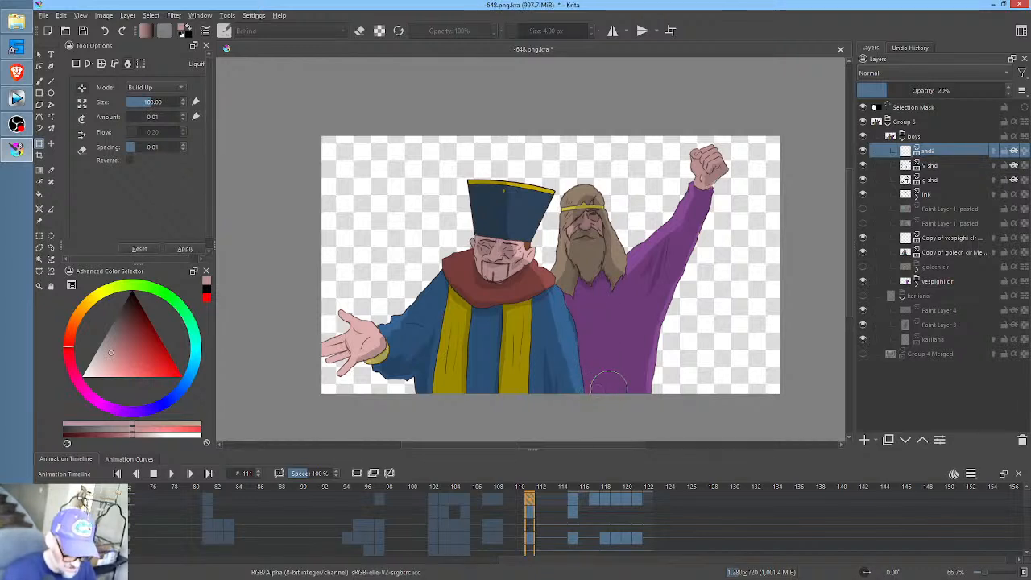
- Scrub from frame 108 to 117, and compare the V shd shading on the bearded man at frames 115 and 117
left_click(499, 501)
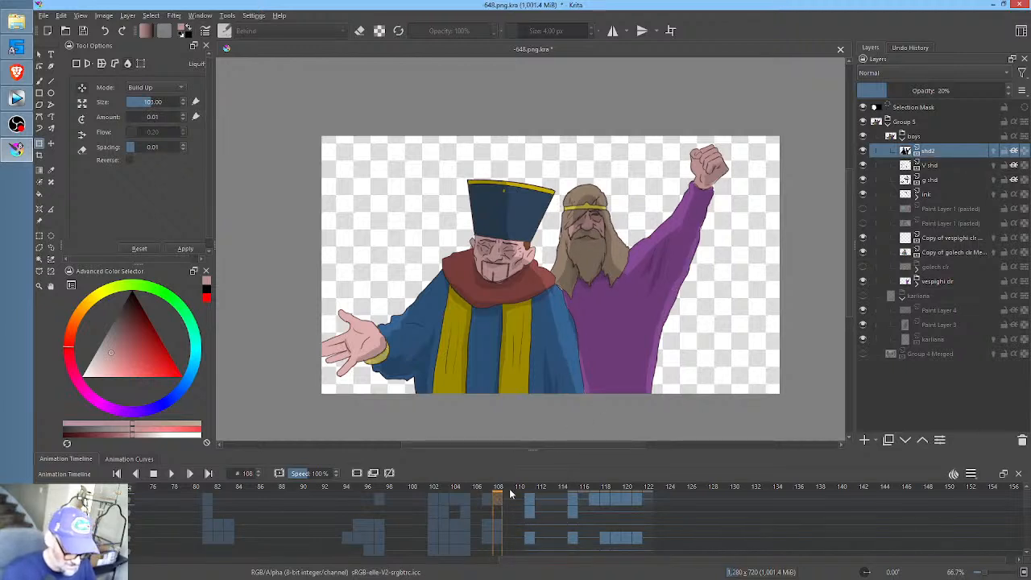
mouse_move(510, 494)
left_mouse_down()
mouse_move(596, 494)
mouse_move(466, 489)
mouse_move(641, 502)
mouse_move(521, 508)
mouse_move(615, 509)
mouse_move(598, 498)
left_mouse_up()
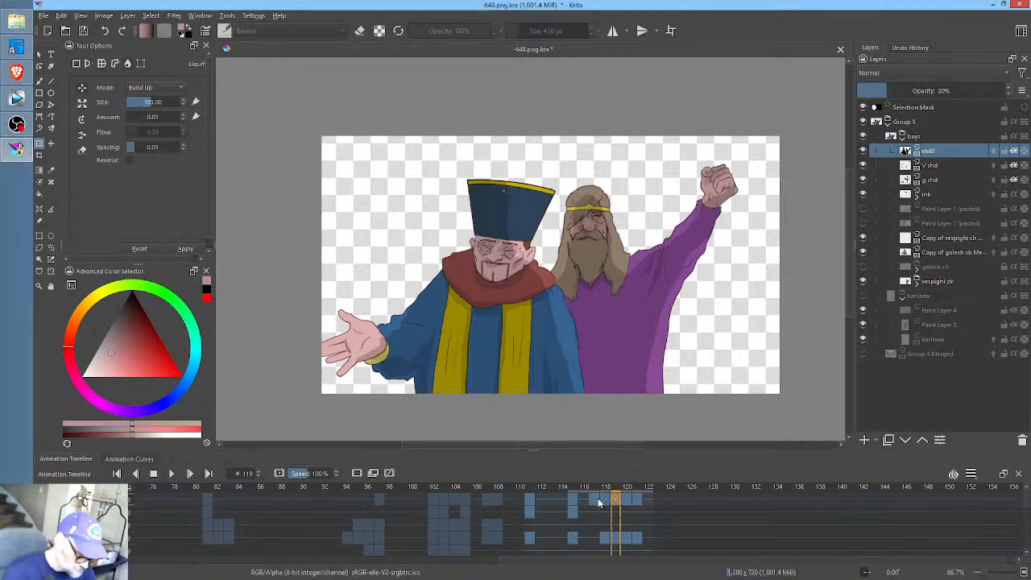
left_click(941, 166)
mouse_move(939, 174)
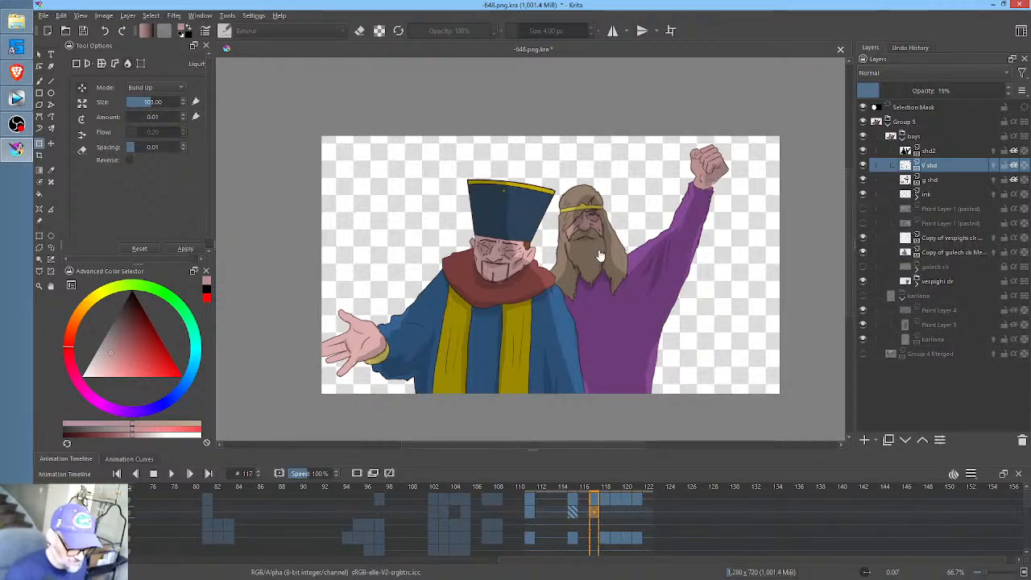
left_click_drag(641, 224, 641, 266)
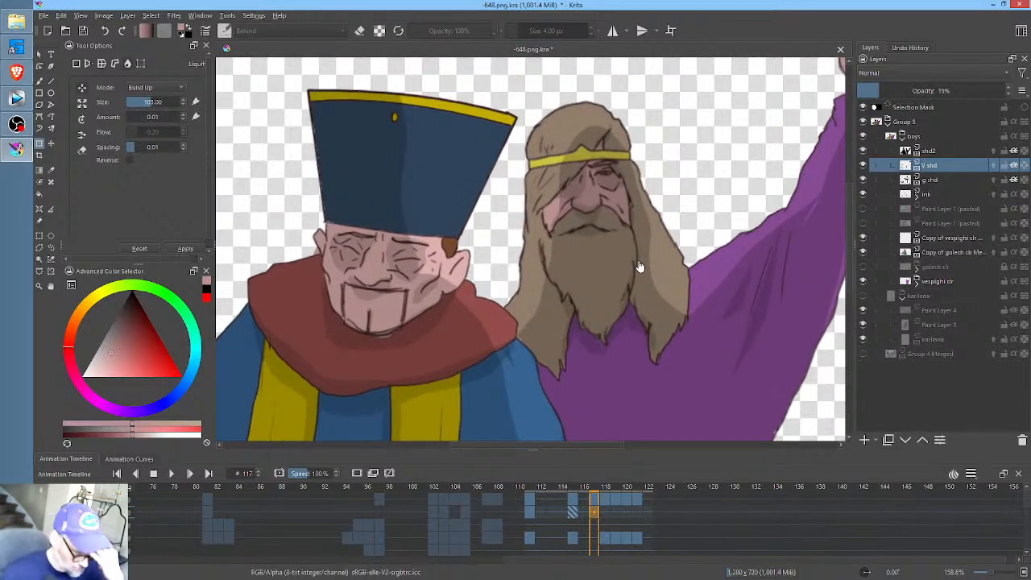
left_click(573, 511)
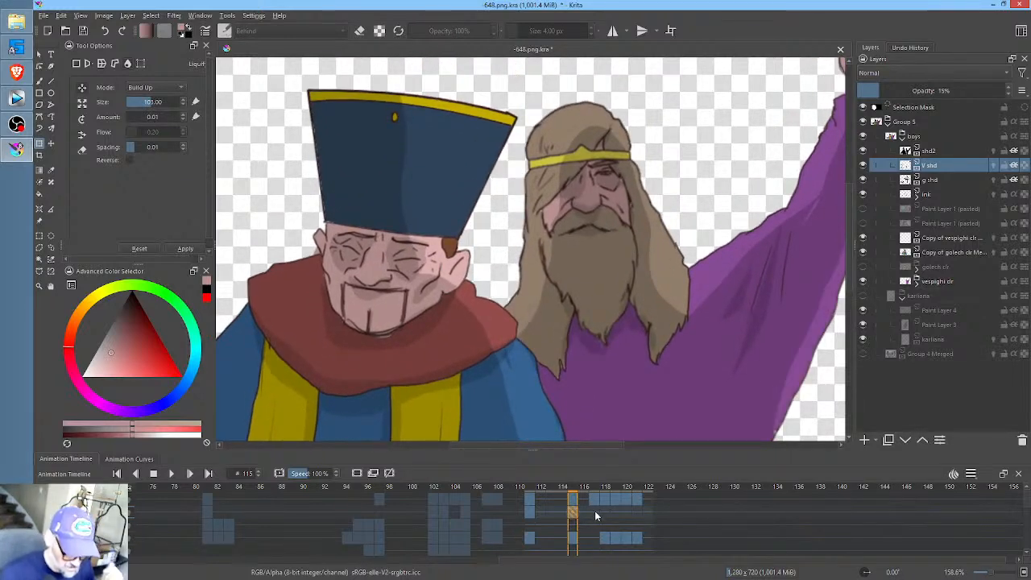
left_click(592, 511)
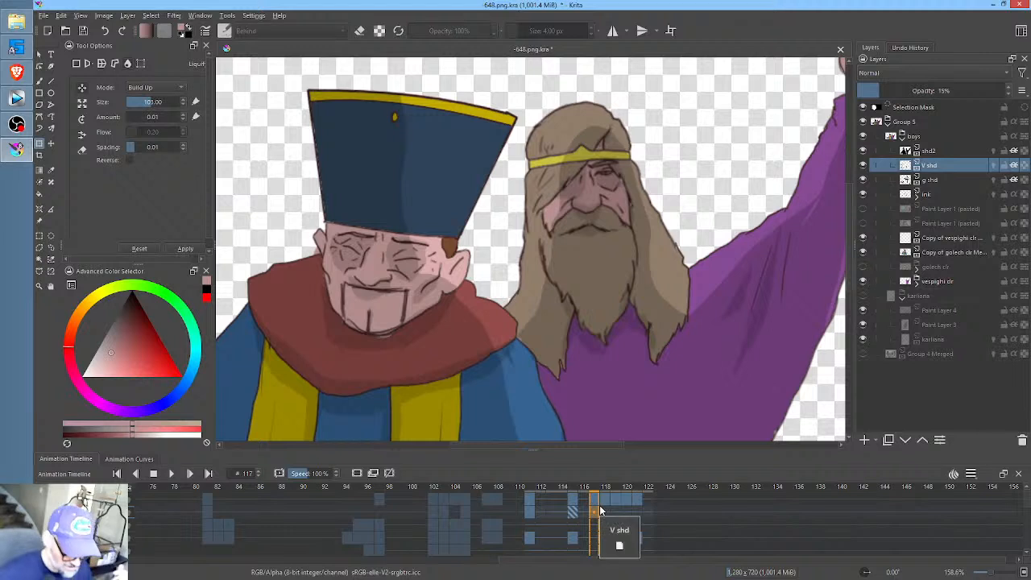
- Compare the V shd layer at frames 117 and 118, and liquify the shading on the bearded man's face at frame 118
left_click_drag(748, 284, 691, 299)
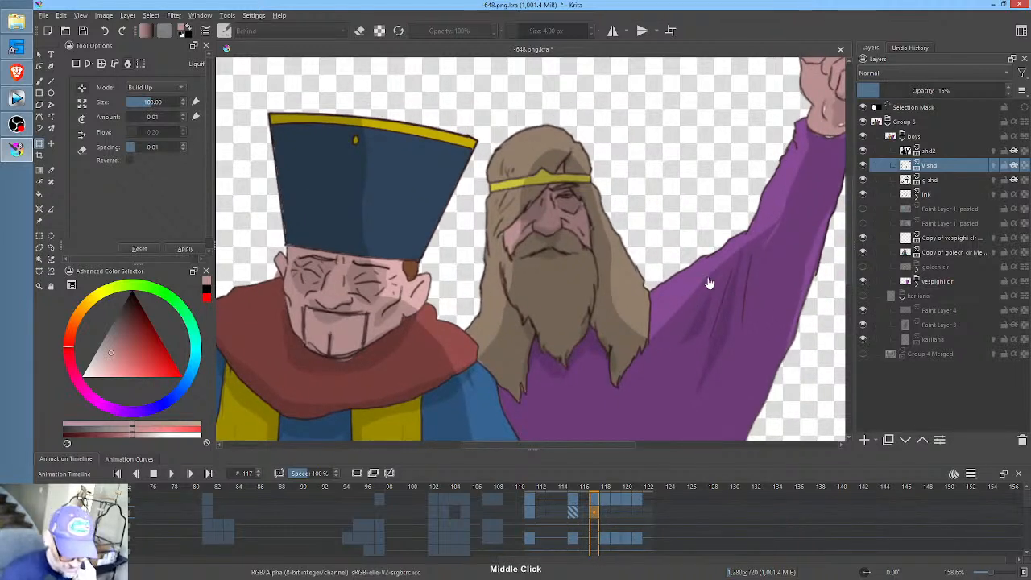
left_click(608, 511)
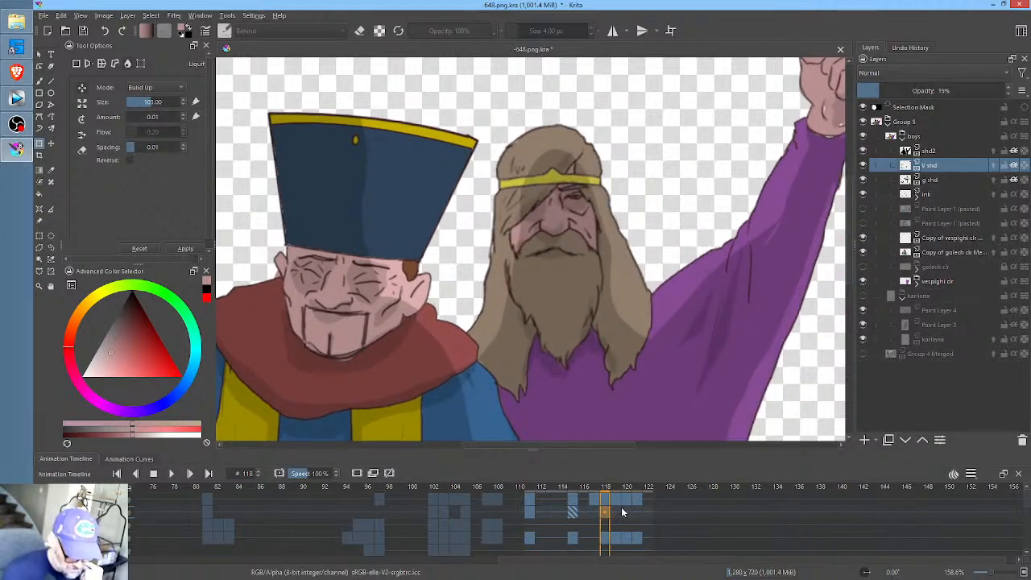
left_click(594, 512)
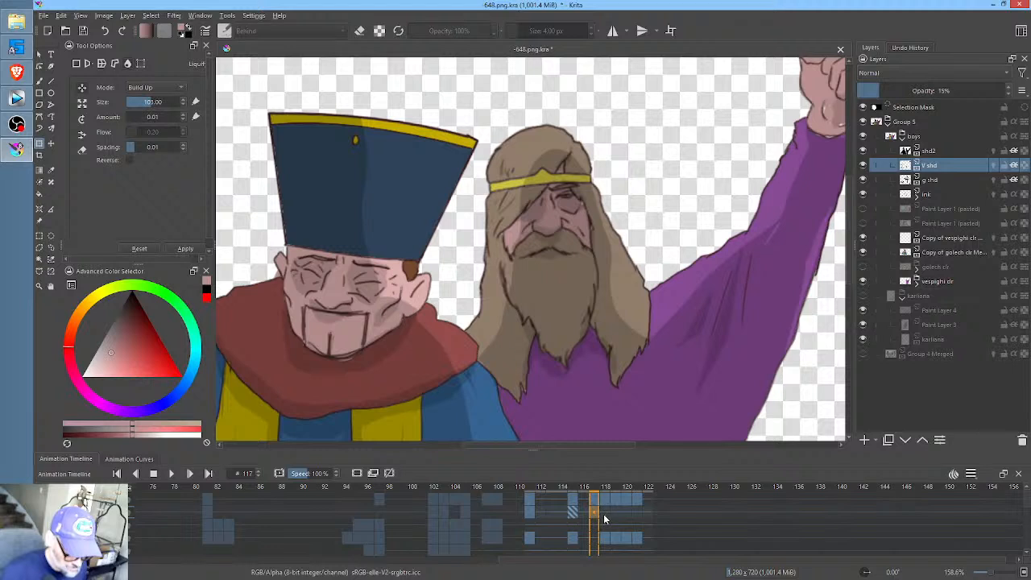
left_click(606, 513)
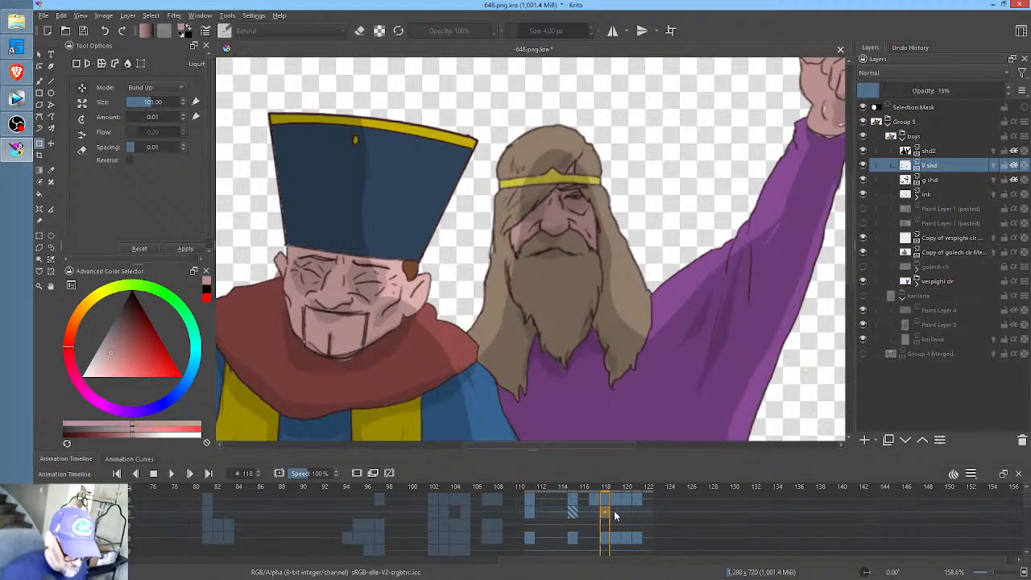
left_click(595, 511)
left_click(607, 510)
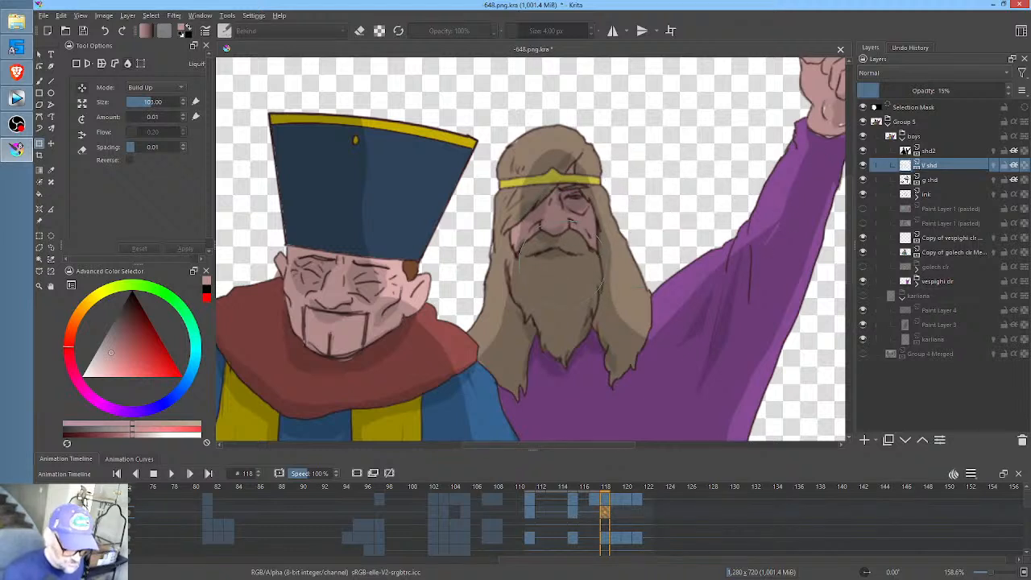
mouse_move(609, 245)
left_mouse_down()
mouse_move(562, 246)
mouse_move(556, 232)
left_mouse_up()
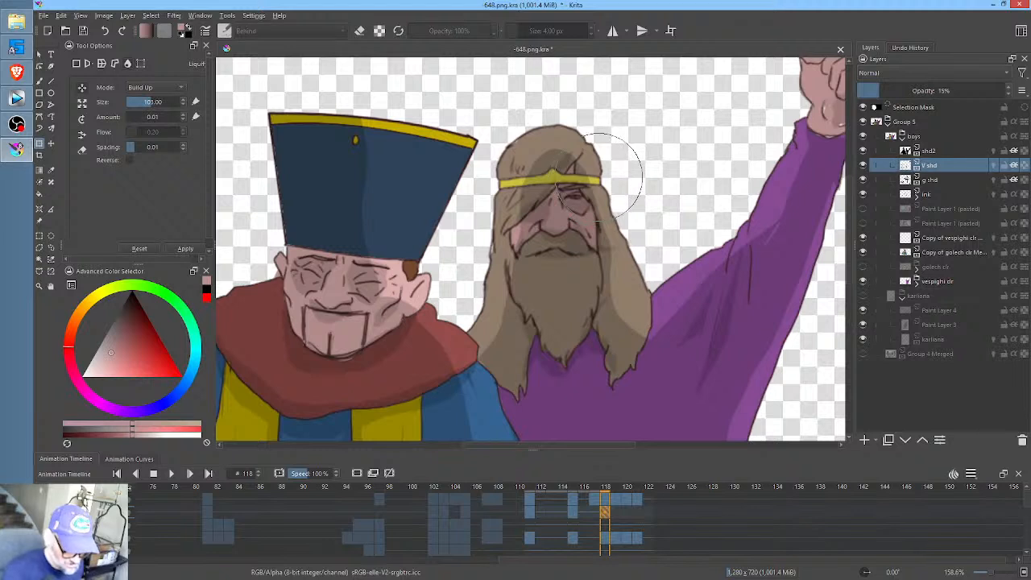
- Reduce the Liquify size to about 55 and reshape the V shd shading beside the bearded man's face at frame 119
left_click(617, 513)
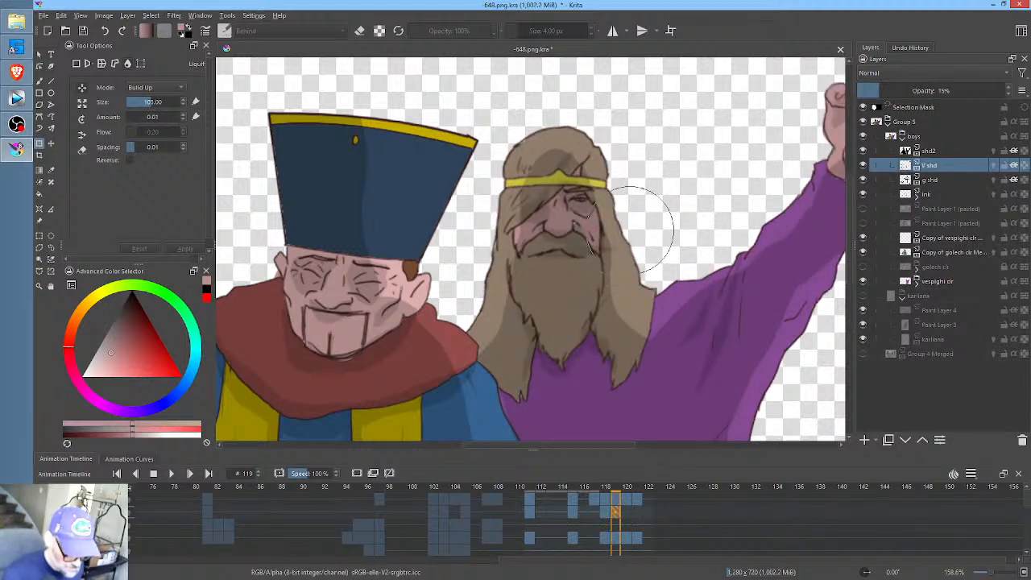
left_click(597, 194)
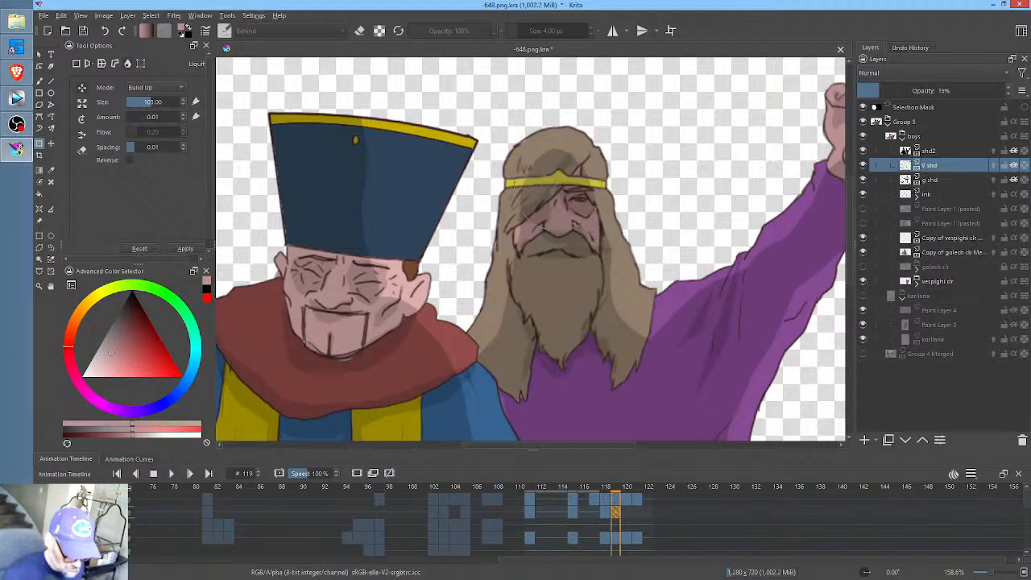
left_click_drag(629, 243, 555, 298, "shift")
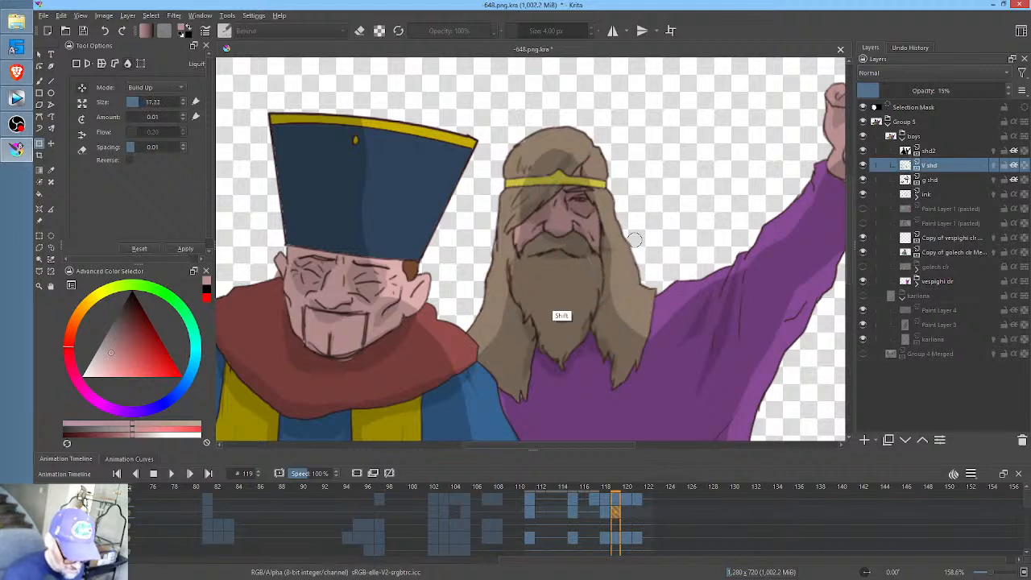
mouse_move(606, 256)
left_mouse_down("shift")
mouse_move(637, 247)
mouse_move(624, 243)
mouse_move(622, 254)
left_mouse_up("shift")
- Erase stray V shd shading along the edge of the beard with filled freehand shapes at frames 118 and 119
left_click(609, 514)
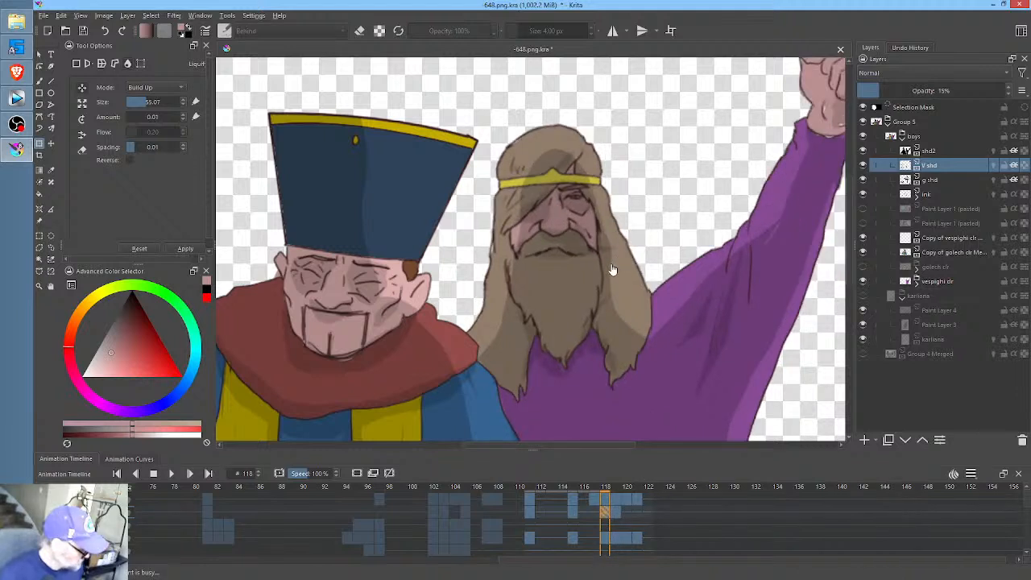
key("p")
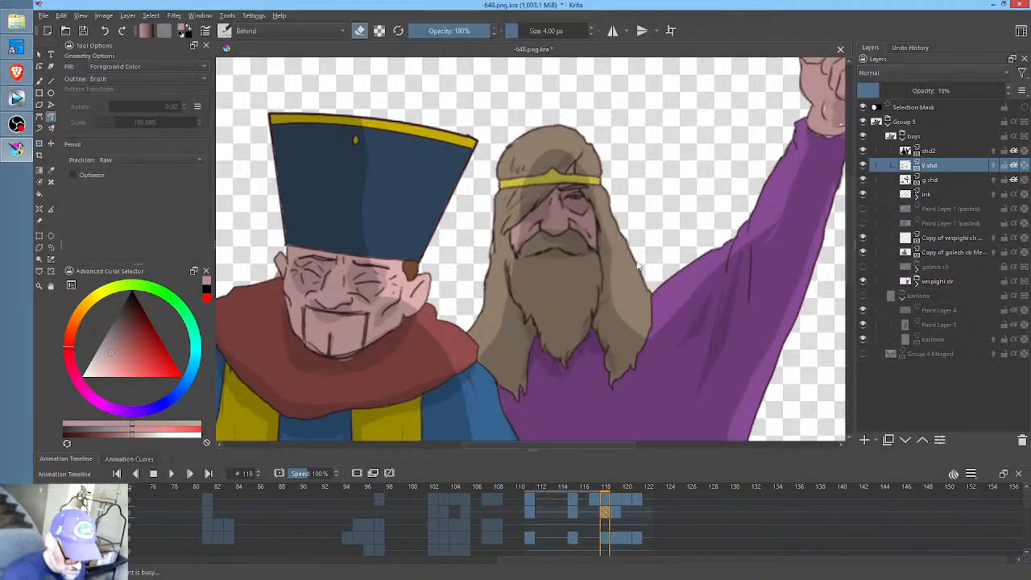
left_click_drag(607, 310, 620, 287)
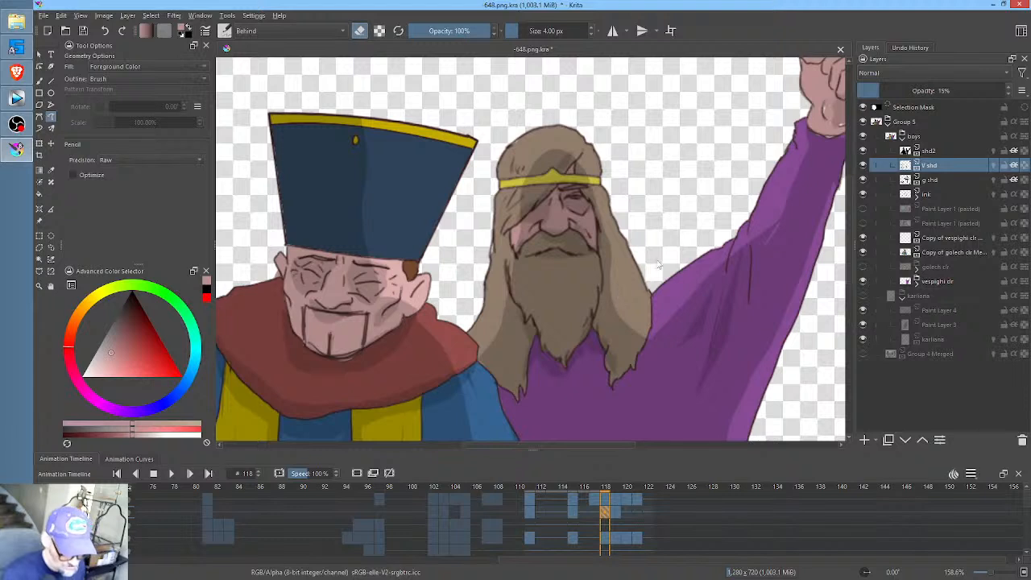
left_click(617, 510)
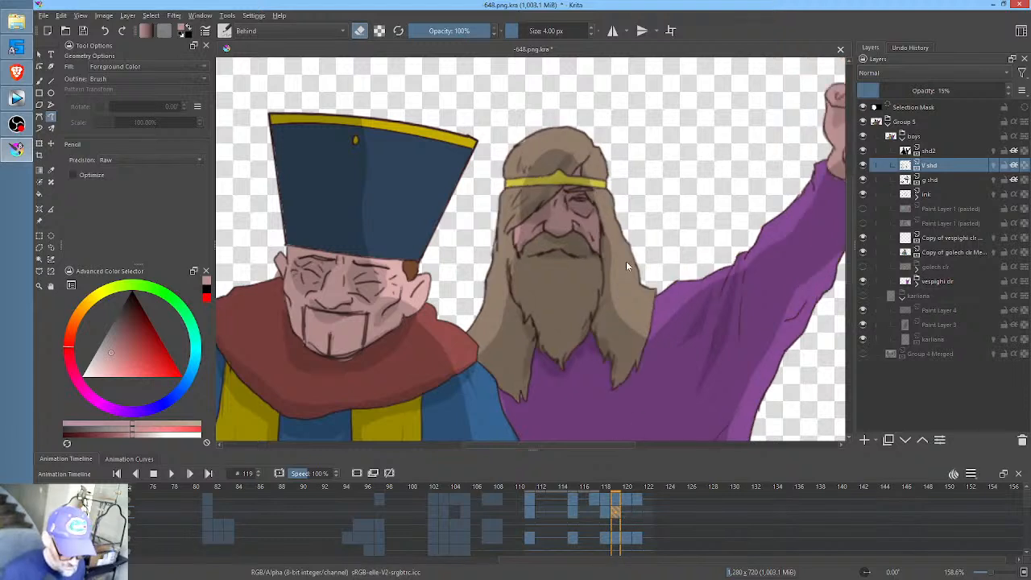
left_click_drag(603, 299, 589, 328)
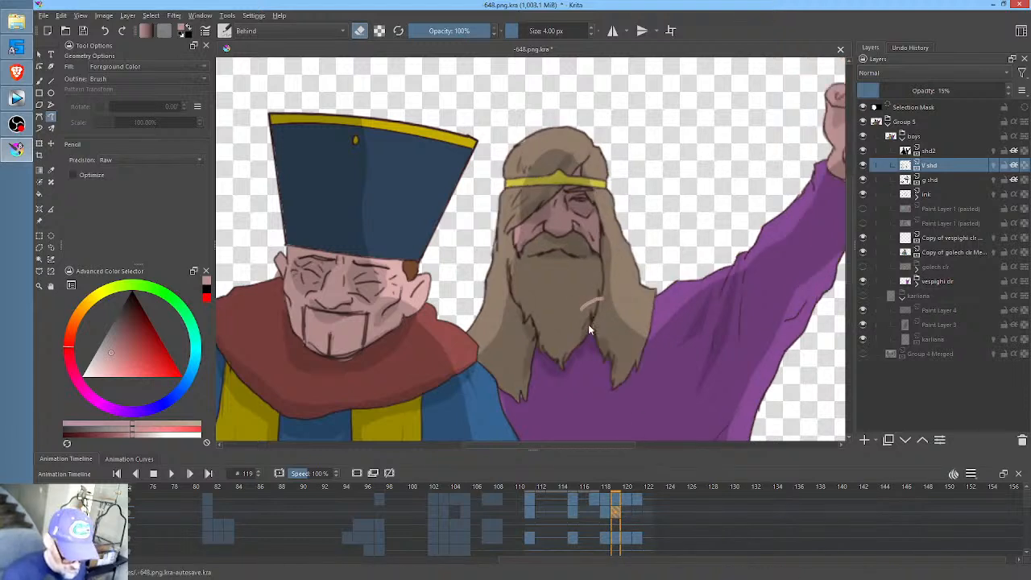
- Go to frame 120 on the V shd layer and set the foreground colour to black with the Multiply blending mode
left_click(628, 509)
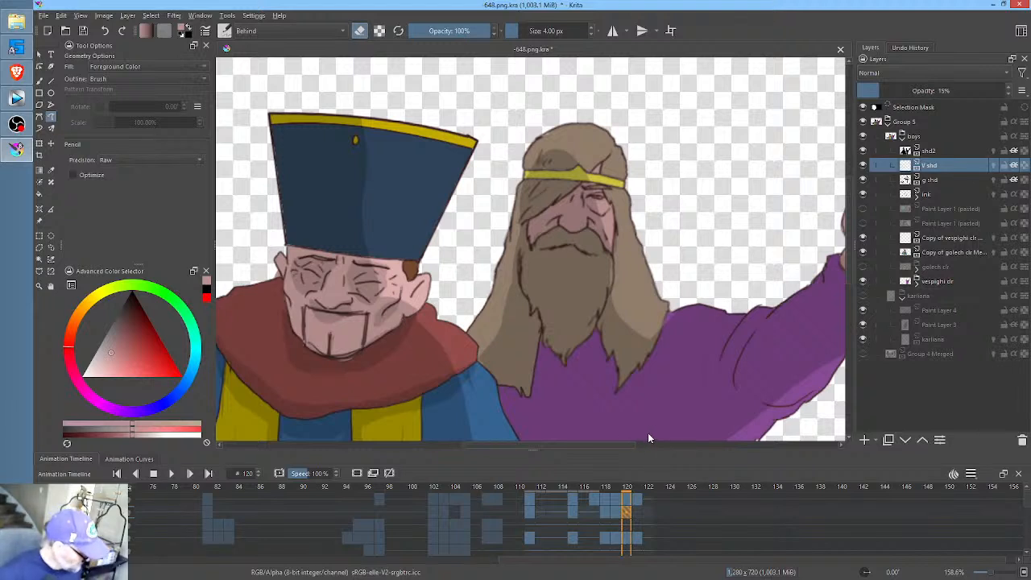
middle_click(622, 256)
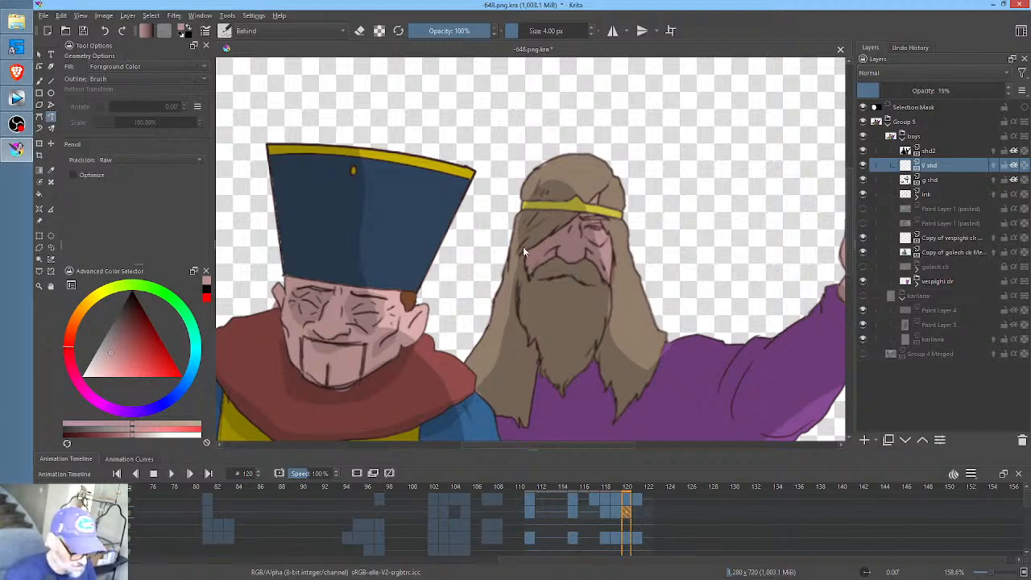
left_click(130, 296)
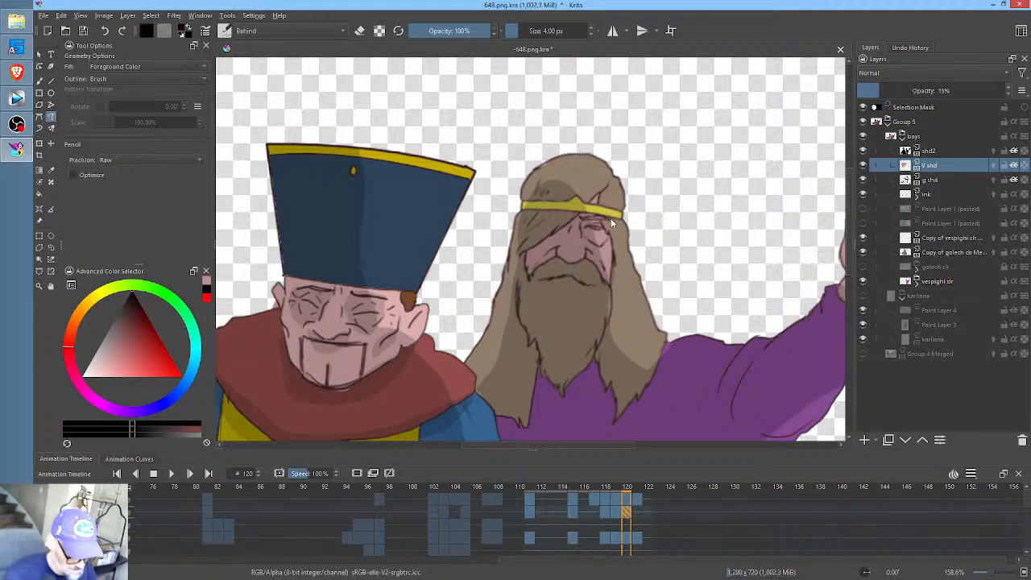
left_click(296, 27)
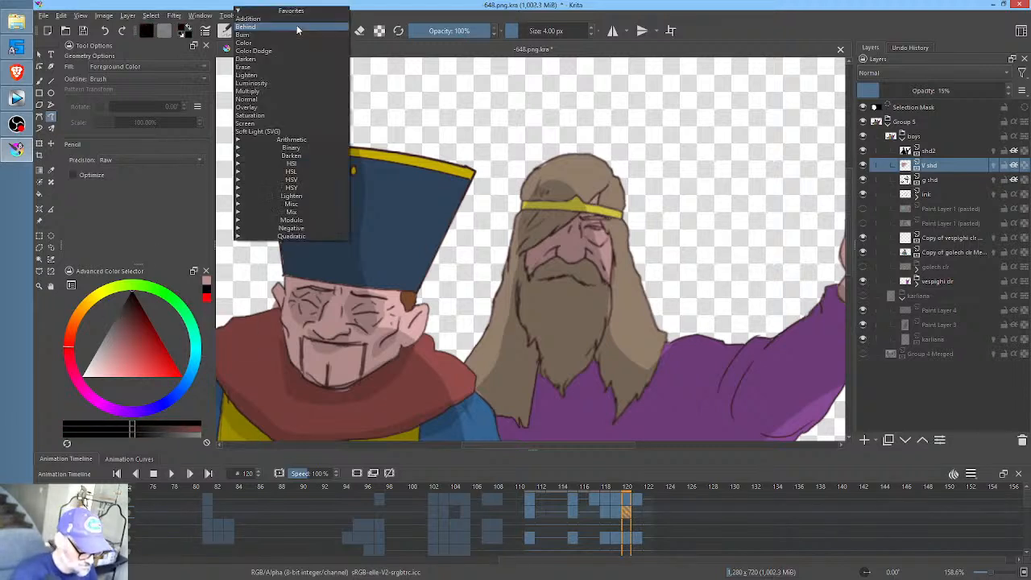
left_click(293, 91)
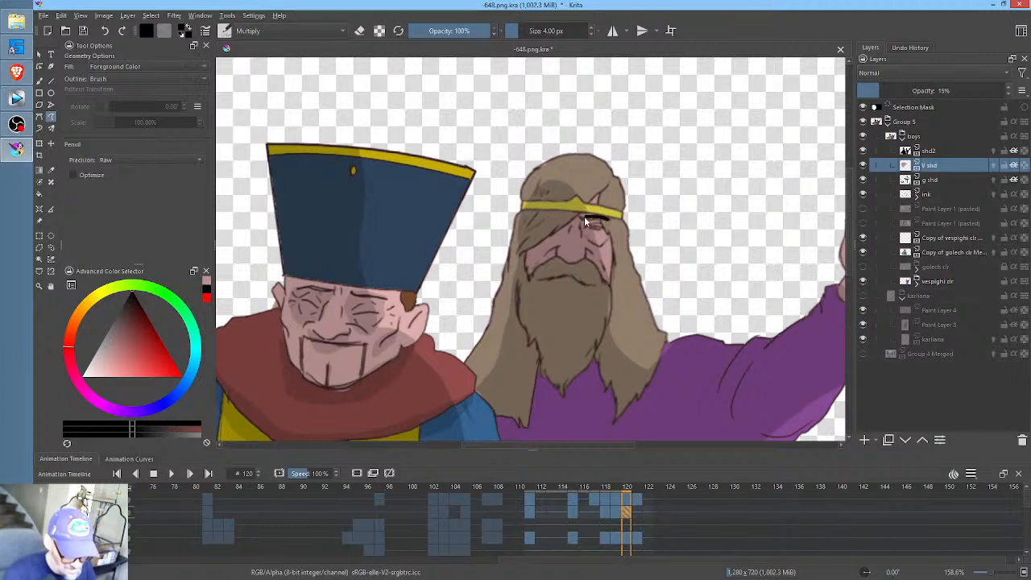
- Draw filled black V shd shading on the bearded man's face and on the robe beneath his beard and hair at frame 120
left_click_drag(589, 243, 610, 239)
key("ctrl+z")
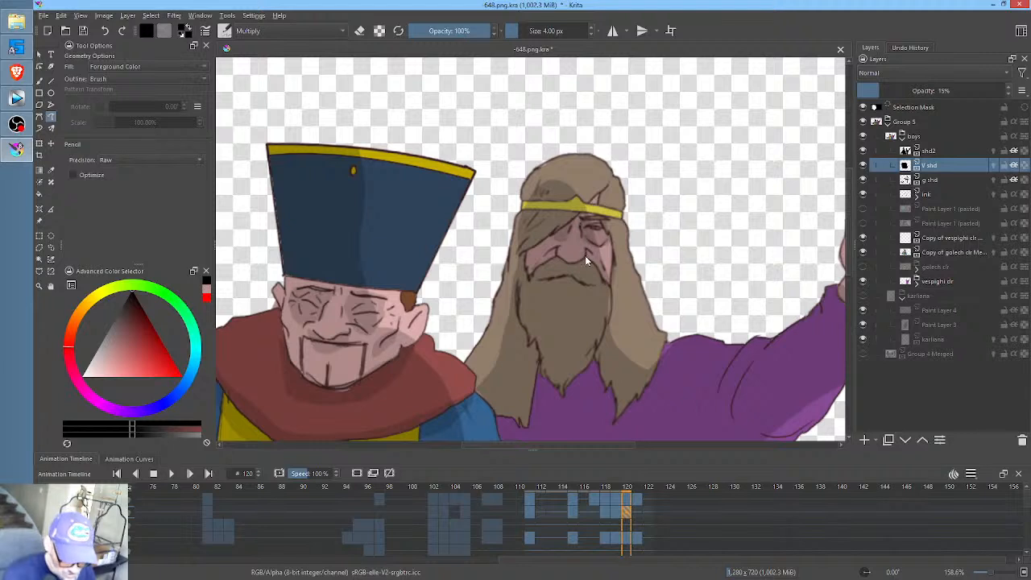
mouse_move(584, 257)
left_mouse_down()
mouse_move(575, 261)
mouse_move(585, 263)
left_mouse_up()
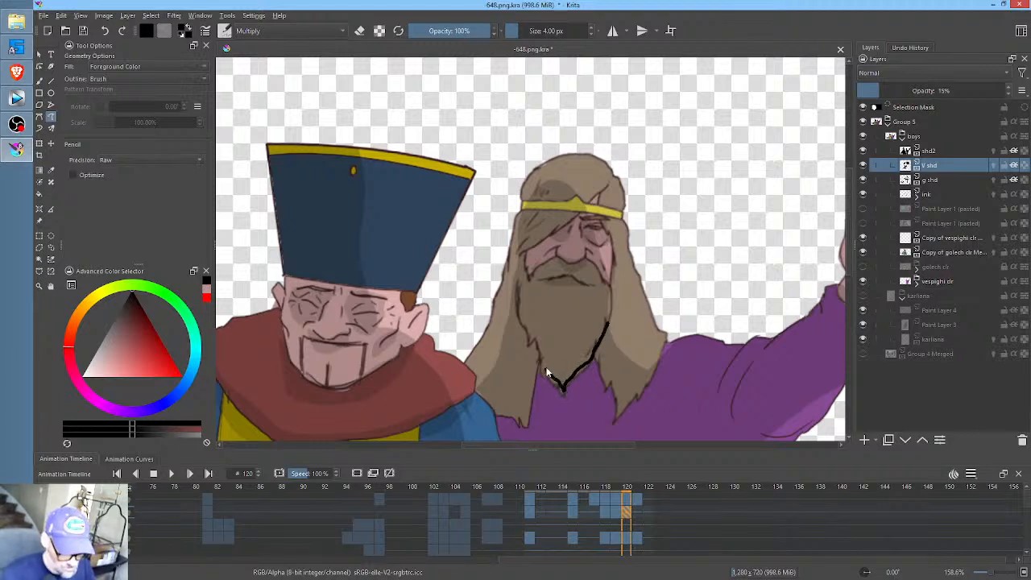
left_click_drag(546, 372, 537, 344)
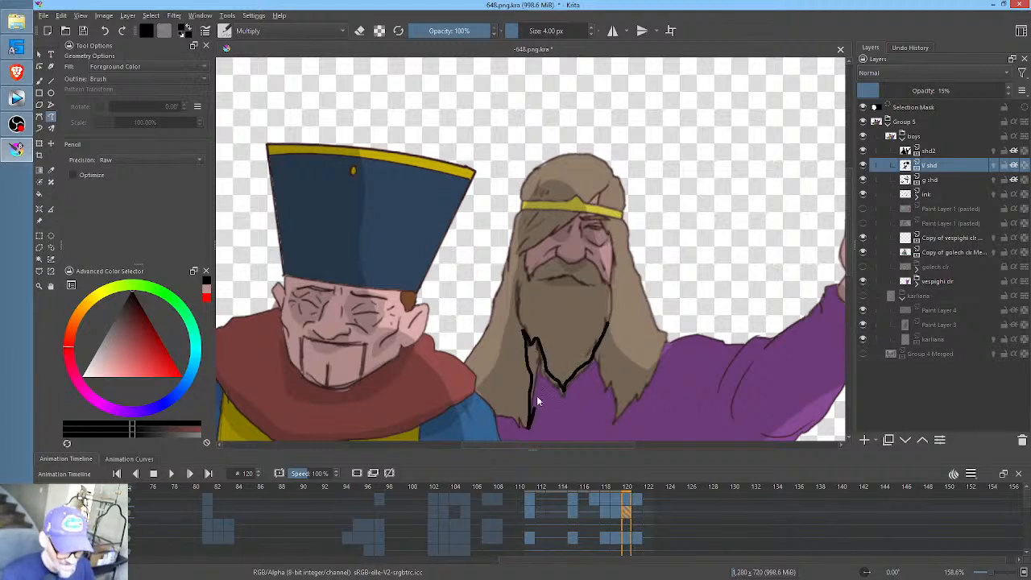
mouse_move(528, 427)
left_mouse_down()
mouse_move(583, 385)
mouse_move(612, 423)
mouse_move(617, 385)
mouse_move(606, 345)
left_mouse_up()
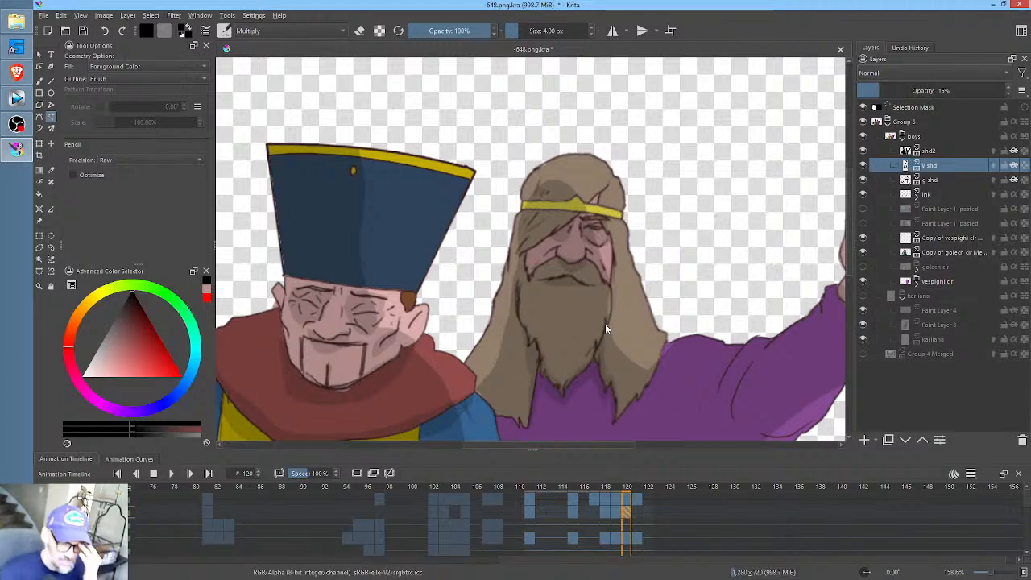
- Draw V shd fold shading near the raised arm's shoulder on the purple robe at frame 120, comparing it with frame 119
left_click_drag(713, 392, 696, 285)
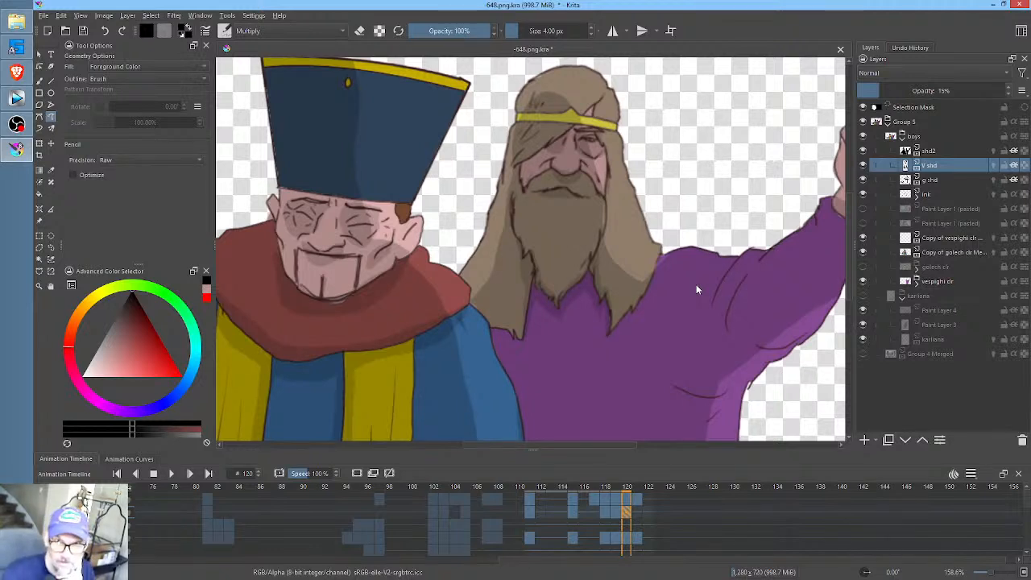
left_click_drag(696, 284, 658, 274)
key("Left")
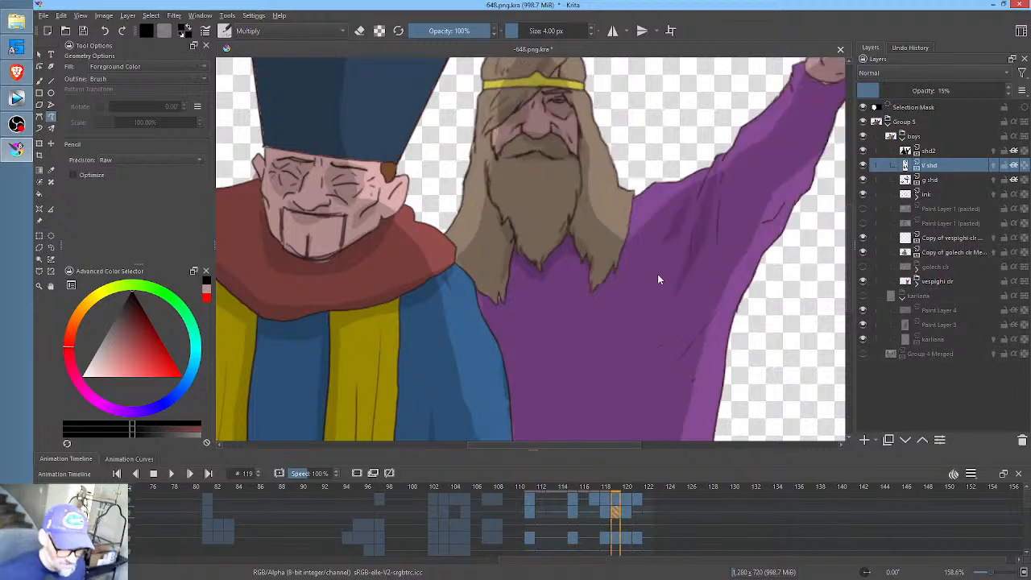
key("Right")
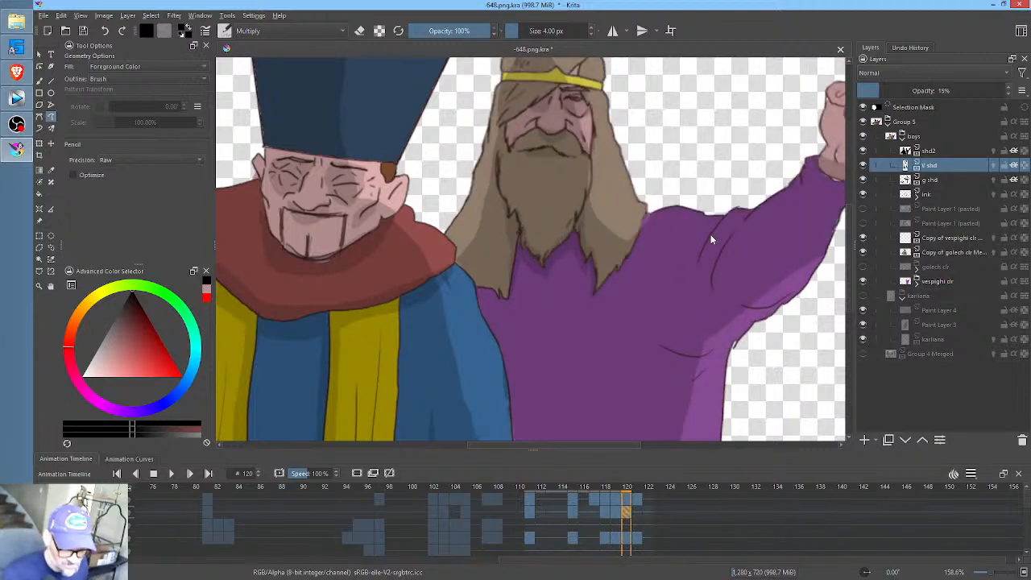
key("ctrl+z")
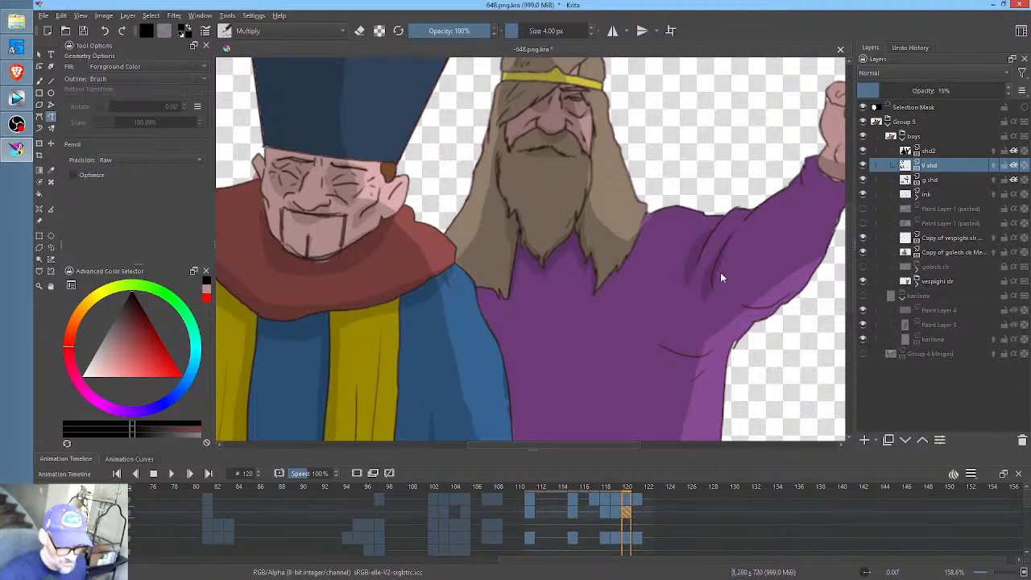
key("Left")
key("Right")
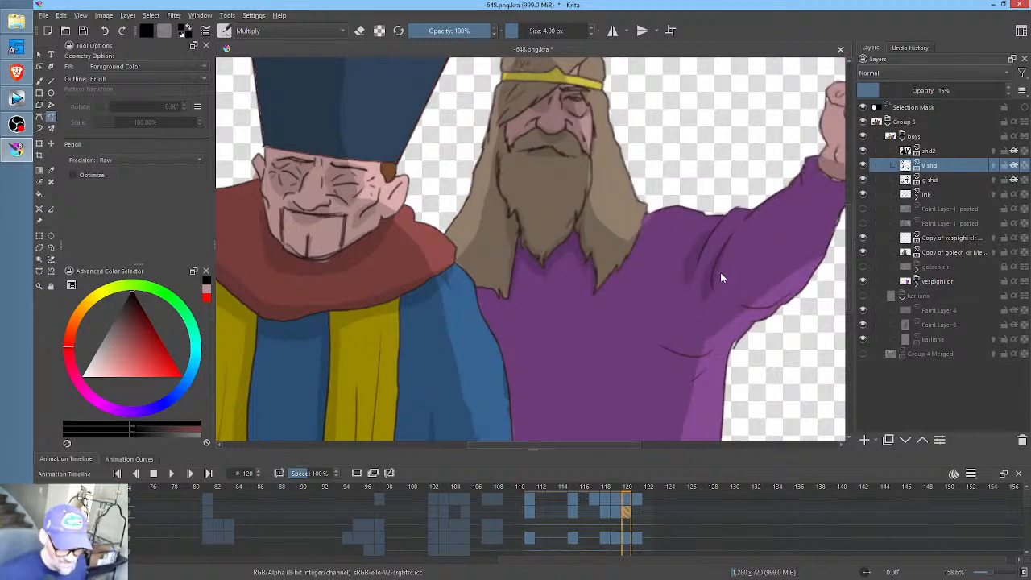
- Compare the whole figure at frames 119 and 120, and erase V shd shading around the raised fist at frame 119
scroll(699, 286, "down", 4)
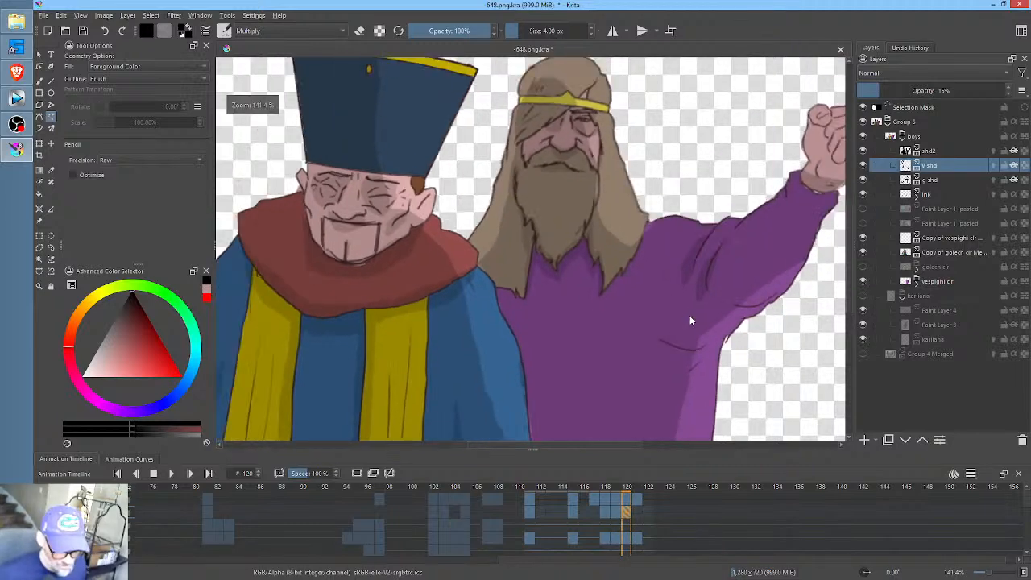
scroll(689, 319, "up", 2)
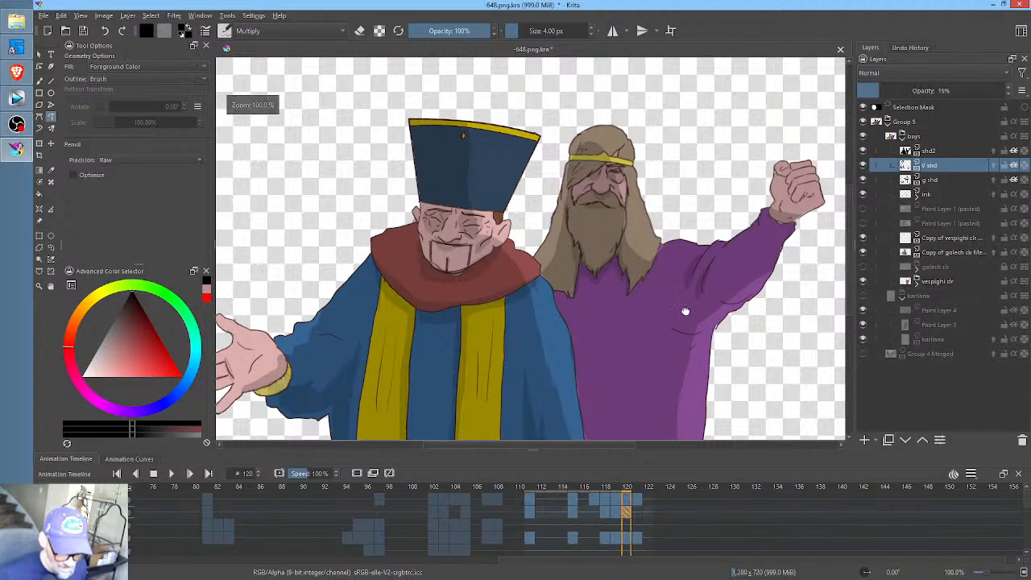
key("Left")
key("Left")
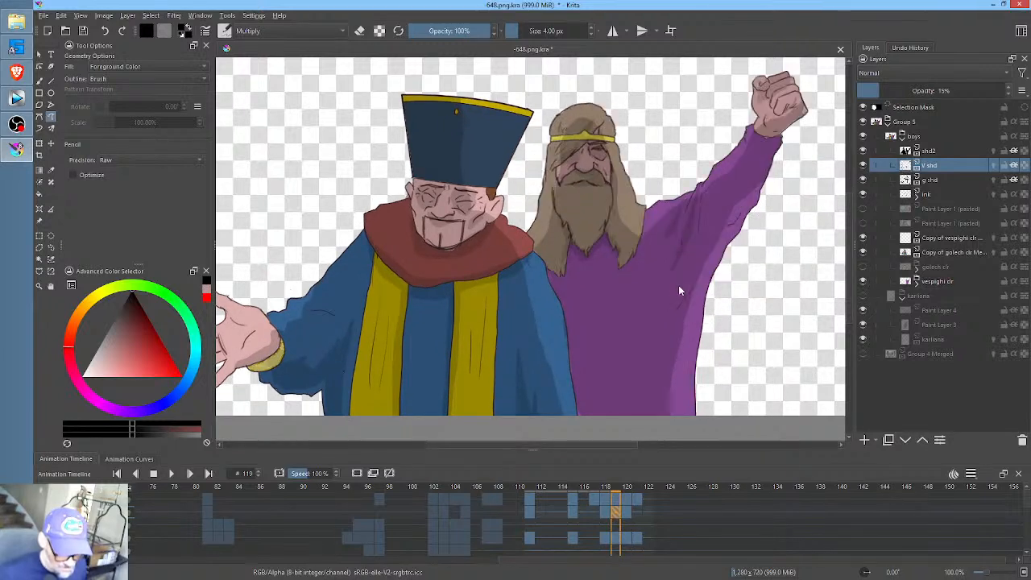
key("Right")
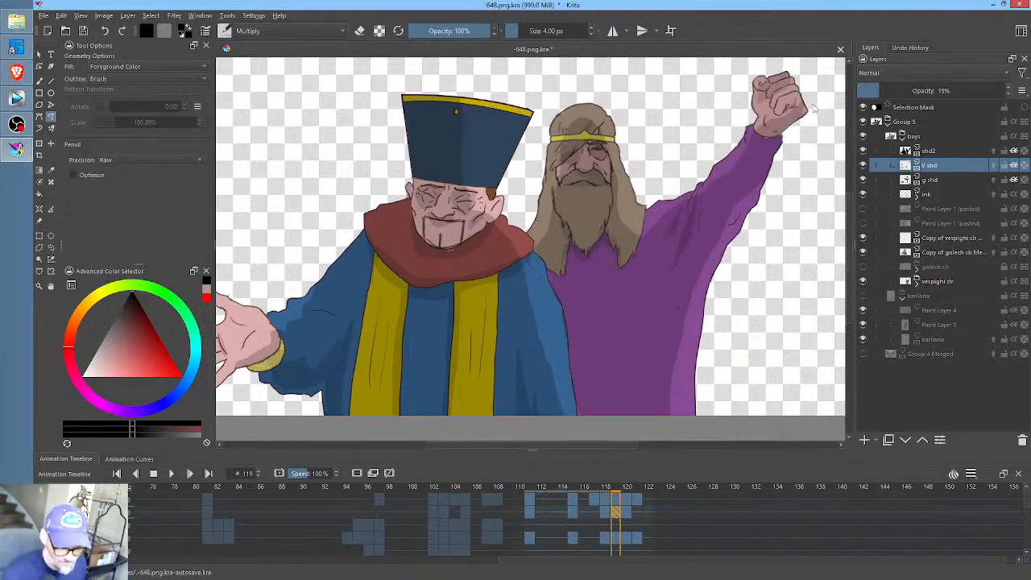
left_click_drag(759, 137, 730, 178)
key("e")
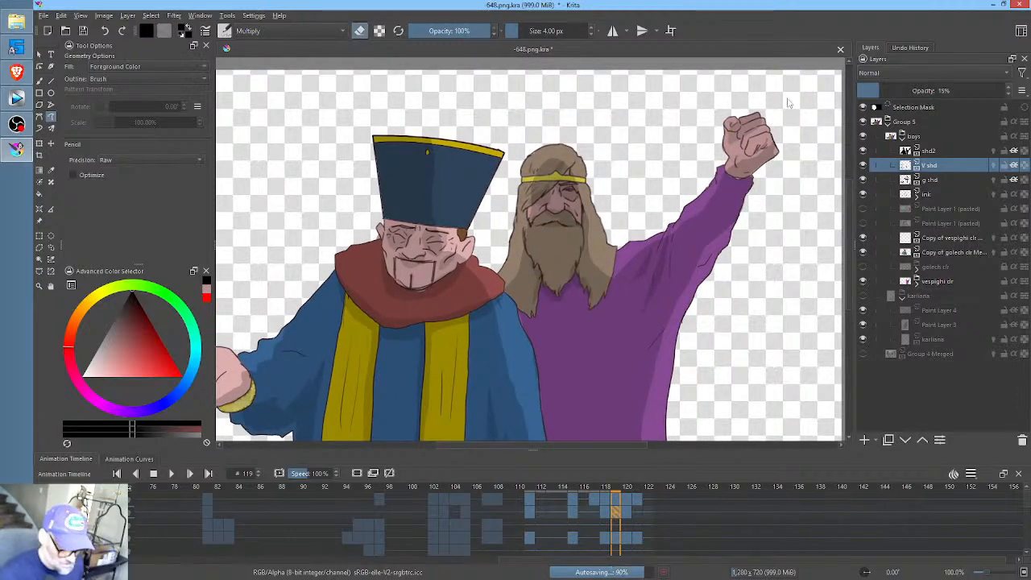
left_click_drag(788, 98, 719, 160)
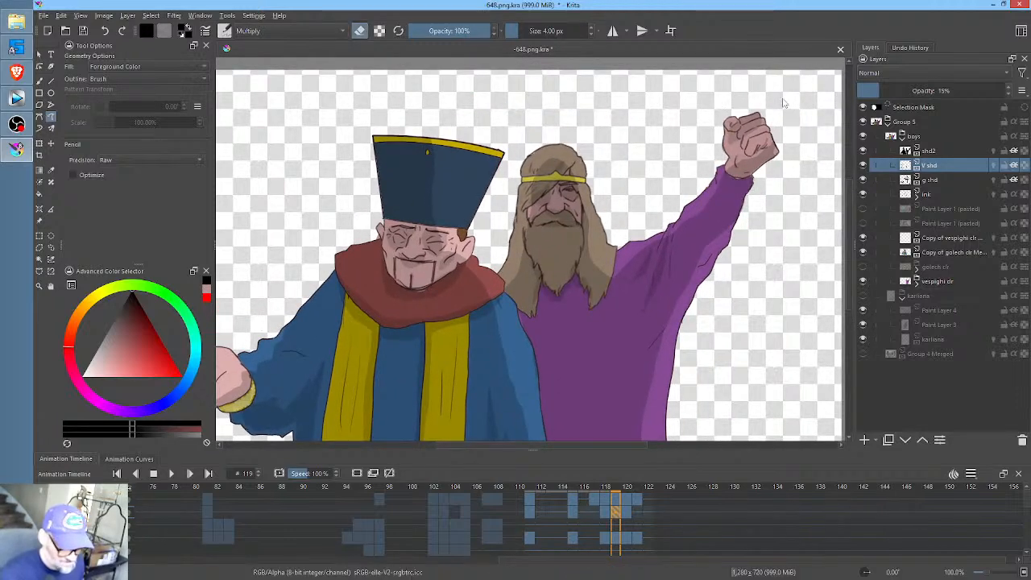
mouse_move(782, 98)
left_mouse_down()
mouse_move(719, 181)
mouse_move(786, 173)
left_mouse_up()
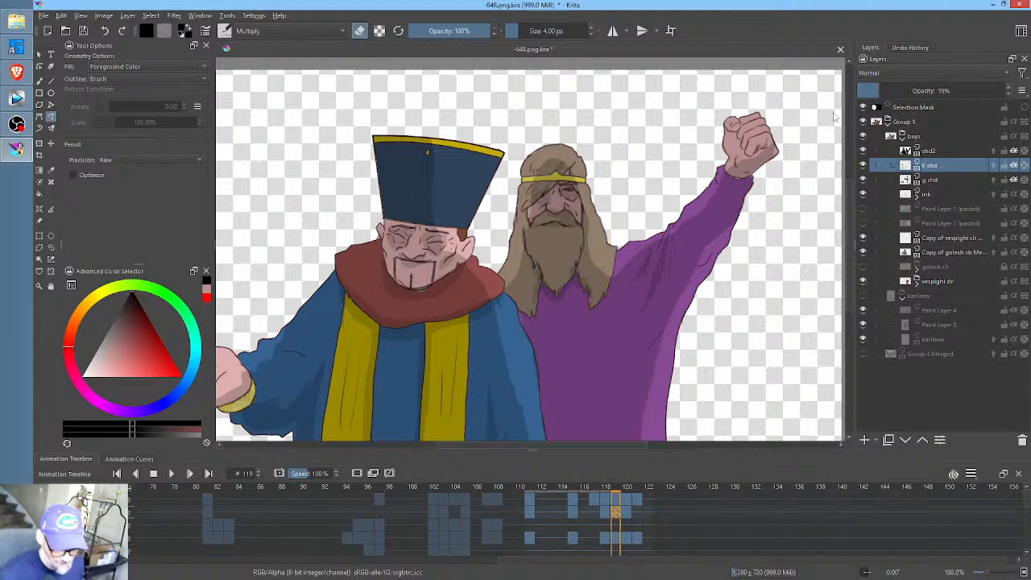
- Compare the raised fist across frames 118 to 120, and draw filled V shd shading on the fist at frame 120 with erasing switched off
left_click(606, 512)
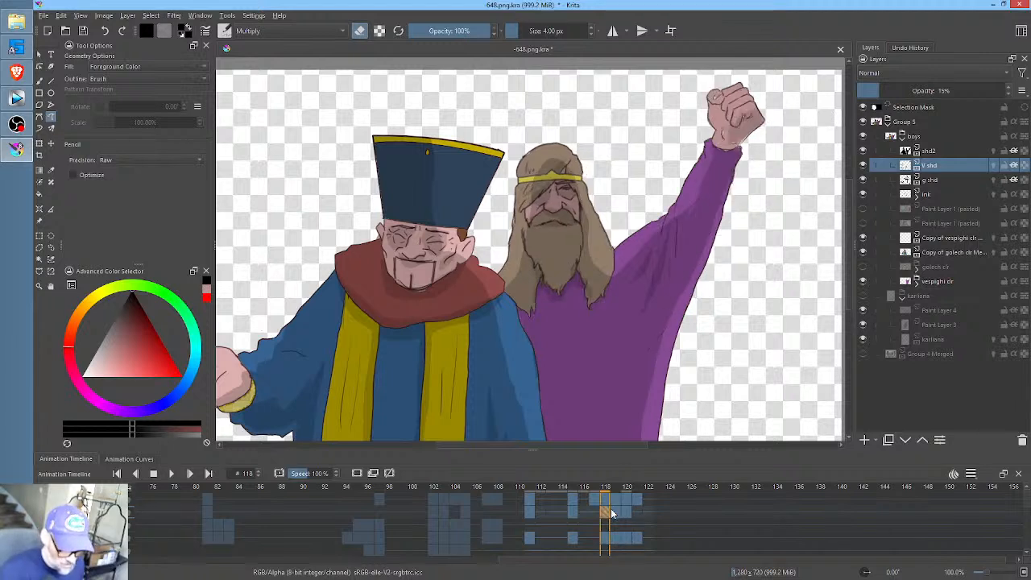
left_click(617, 512)
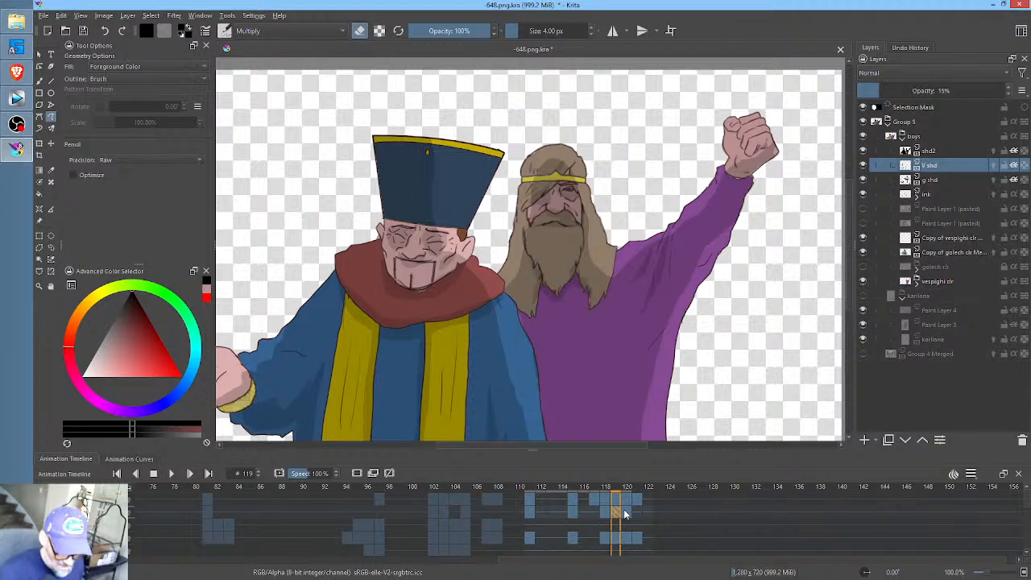
left_click(628, 512)
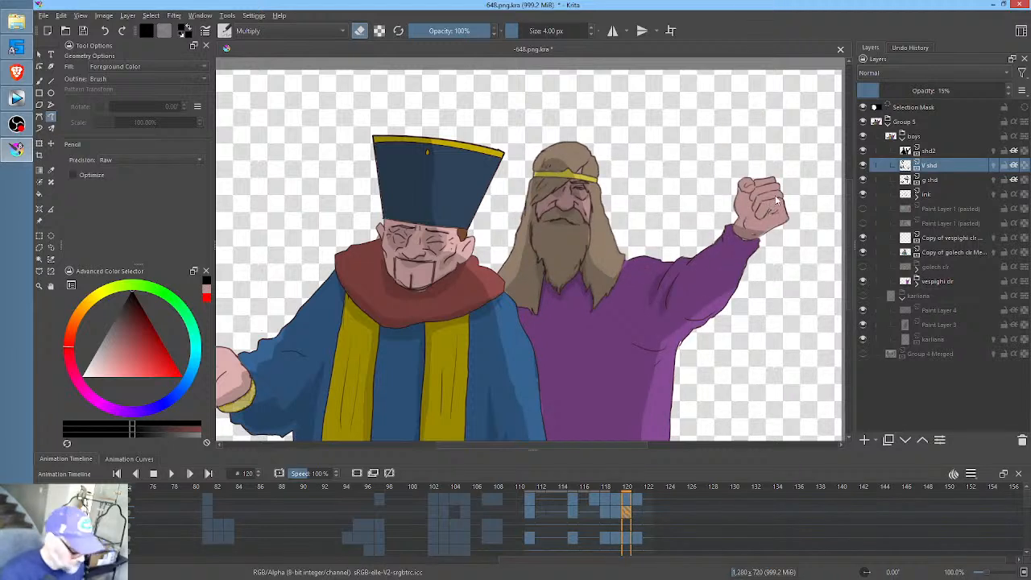
key("e")
mouse_move(786, 208)
left_mouse_down()
mouse_move(749, 229)
mouse_move(784, 224)
mouse_move(787, 206)
left_mouse_up()
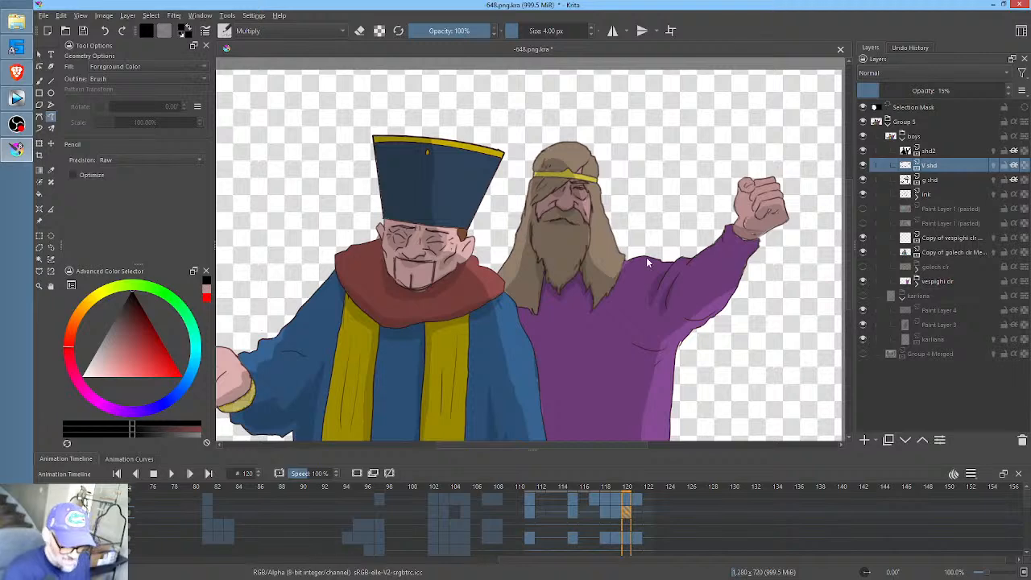
- Add V shd shading on the robe beneath the bearded man's hair tip, on the hair above the headband and on his face at frame 120
scroll(619, 278, "up", 5)
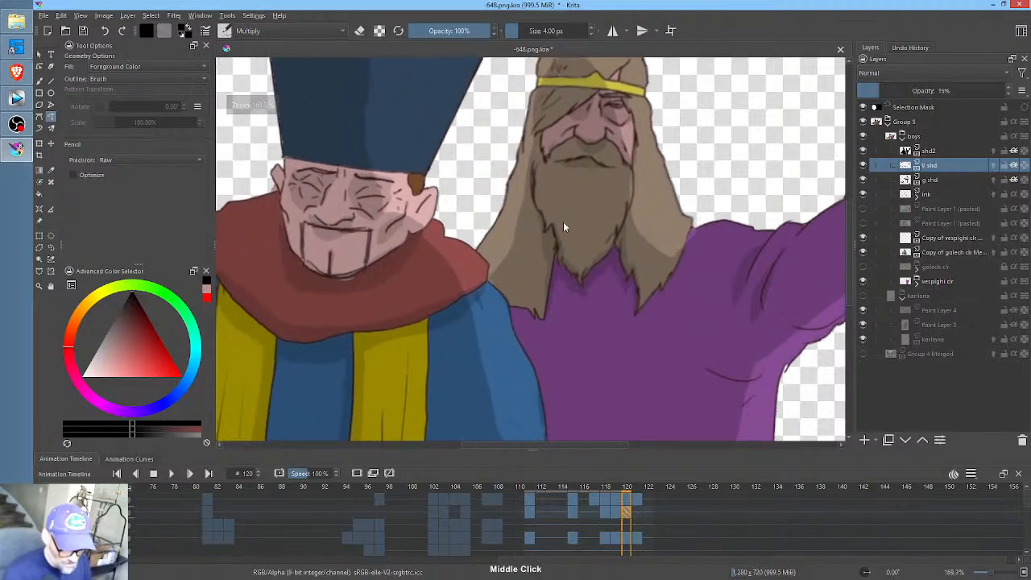
left_click_drag(541, 319, 522, 308)
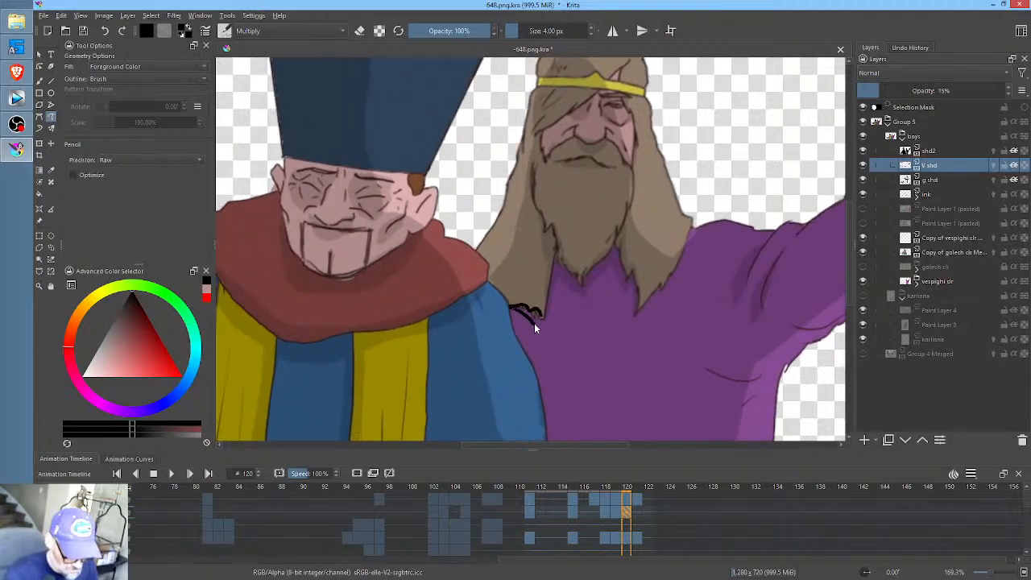
left_click_drag(612, 264, 615, 374)
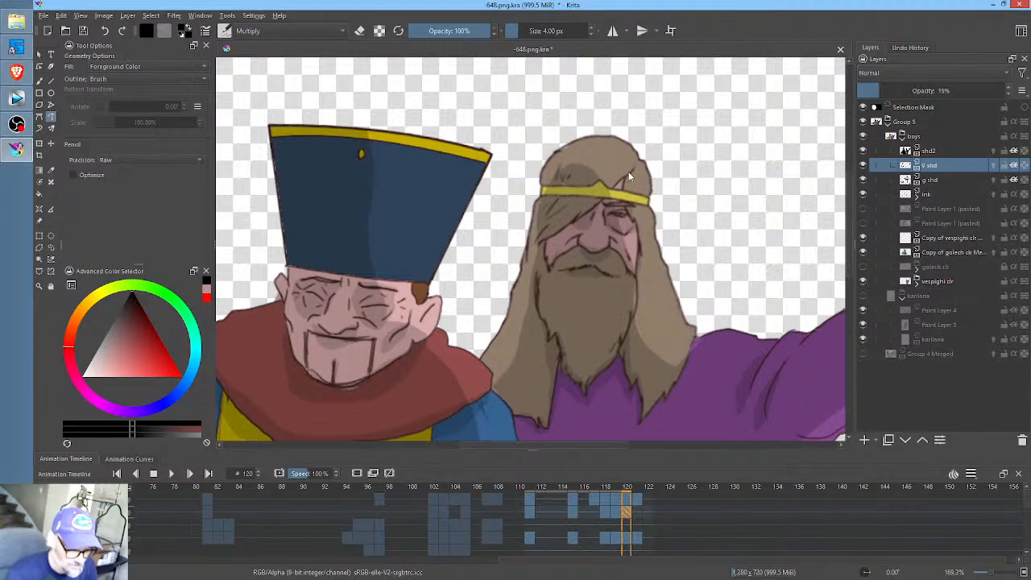
mouse_move(628, 172)
left_mouse_down()
mouse_move(609, 190)
mouse_move(631, 172)
left_mouse_up()
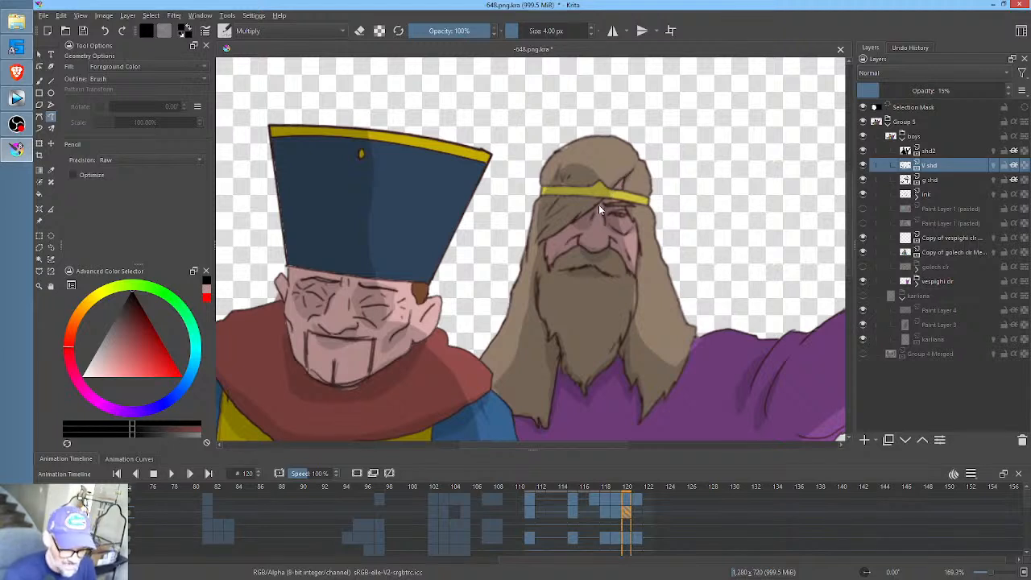
left_click_drag(567, 225, 551, 240)
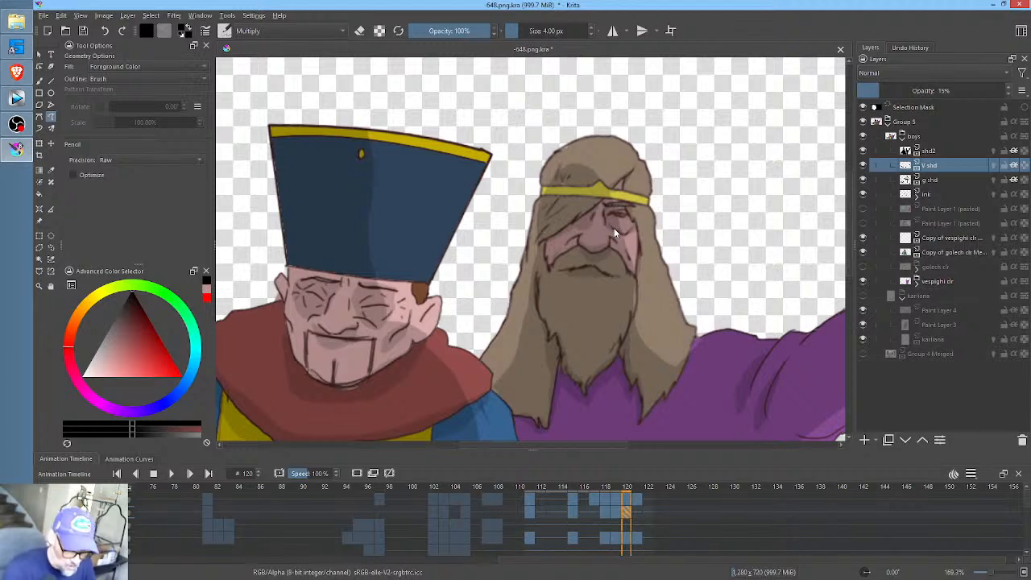
- Go to frame 121 on the V shd layer and draw filled shading on the raised fist, using frame 120 as reference
left_click(640, 509)
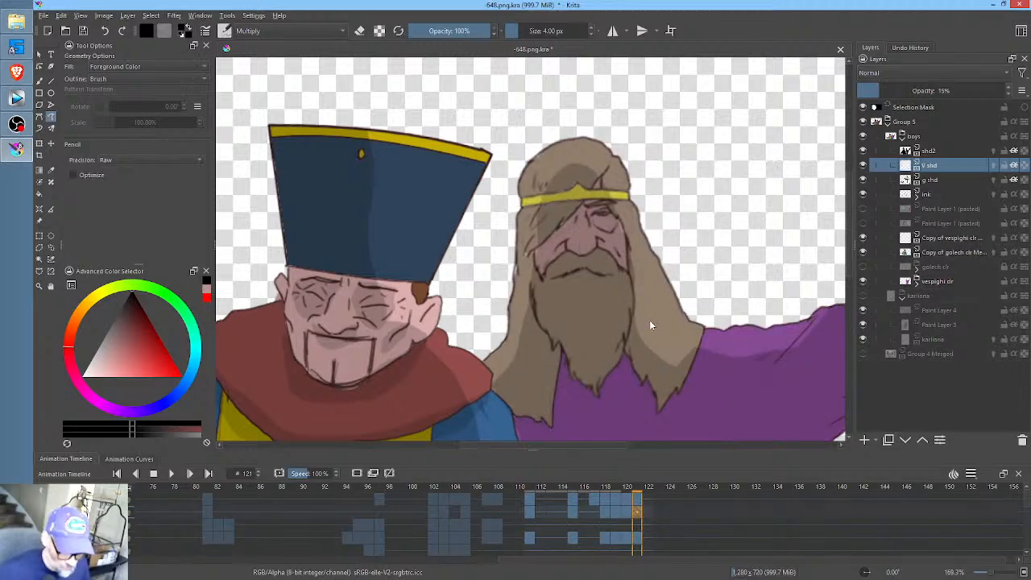
left_click_drag(655, 310, 518, 263)
scroll(517, 259, "down", 1)
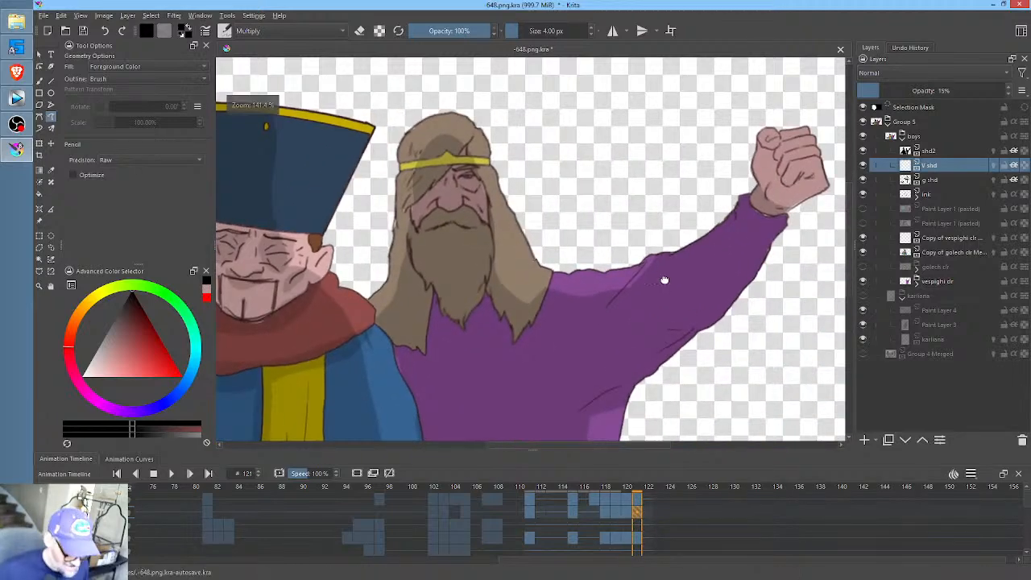
left_click_drag(658, 259, 667, 281)
key("Left")
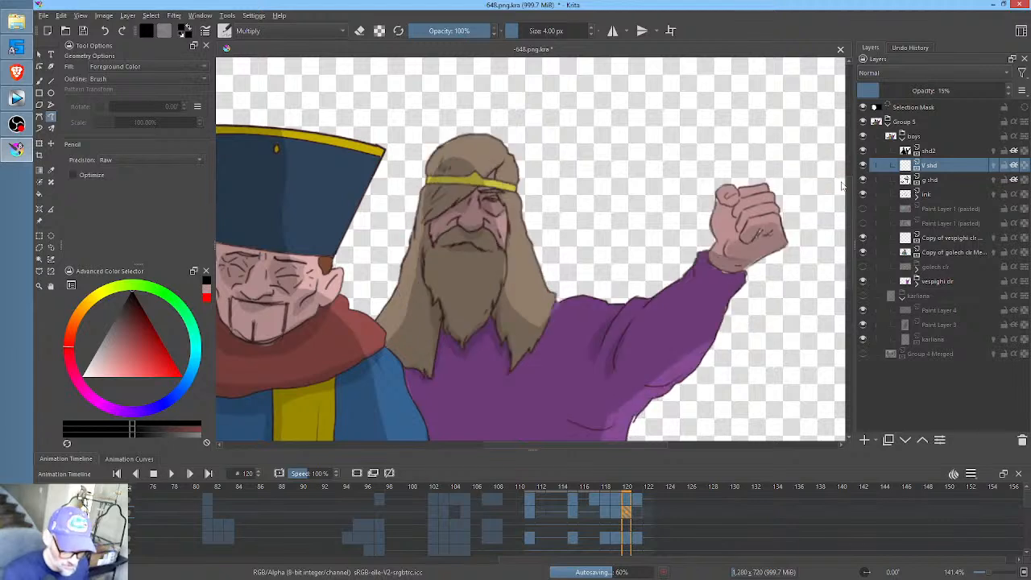
key("Right")
mouse_move(836, 208)
left_mouse_down()
mouse_move(804, 193)
mouse_move(785, 222)
mouse_move(802, 228)
mouse_move(833, 207)
mouse_move(797, 234)
left_mouse_up()
key("ctrl+z")
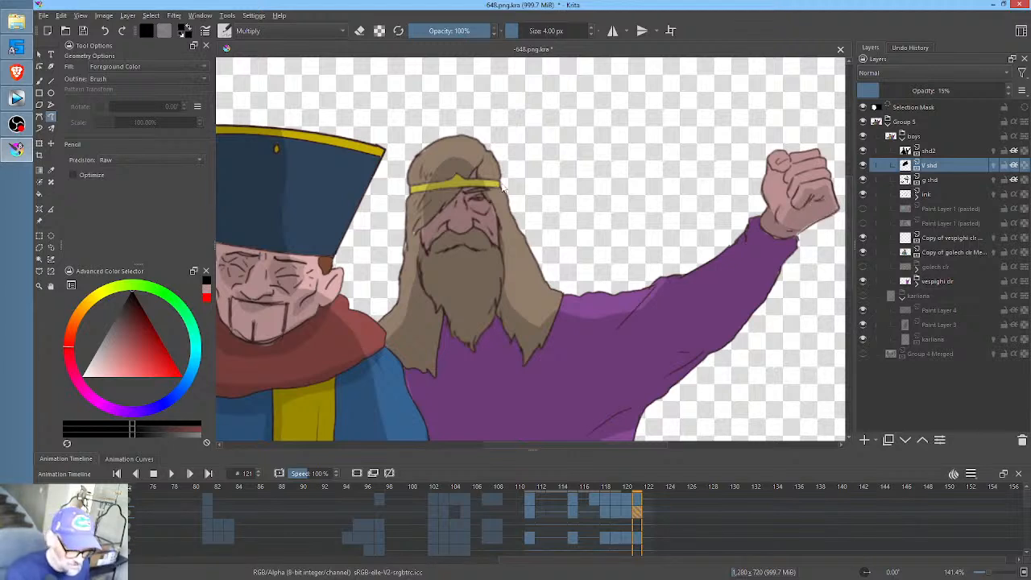
- Draw filled V shd shading on the bearded man's face and on the robe beneath his beard and hair at frame 121
mouse_move(475, 212)
left_mouse_down()
mouse_move(439, 214)
mouse_move(446, 221)
mouse_move(458, 195)
left_mouse_up()
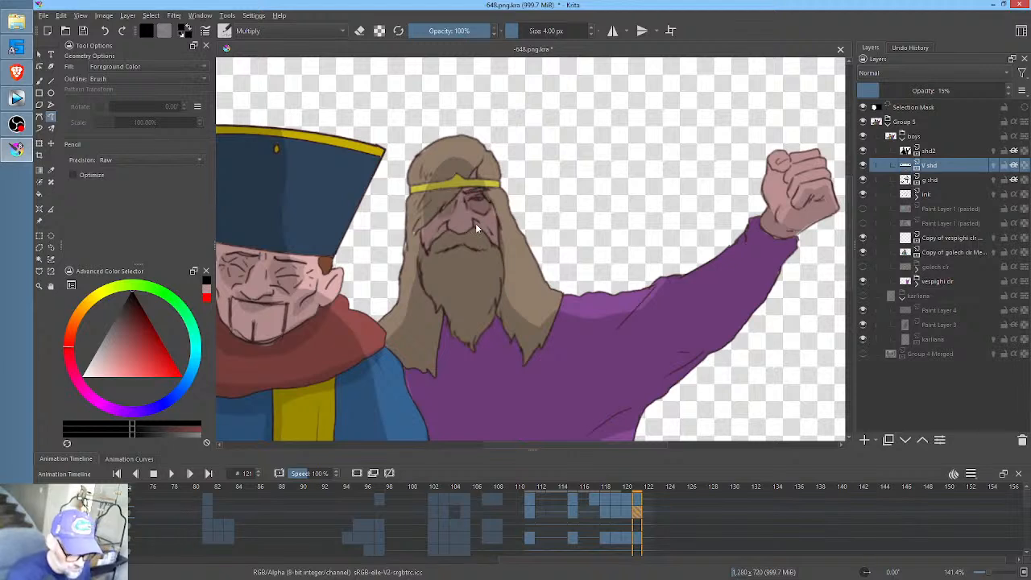
mouse_move(445, 231)
left_mouse_down()
mouse_move(480, 228)
mouse_move(439, 254)
mouse_move(486, 249)
left_mouse_up()
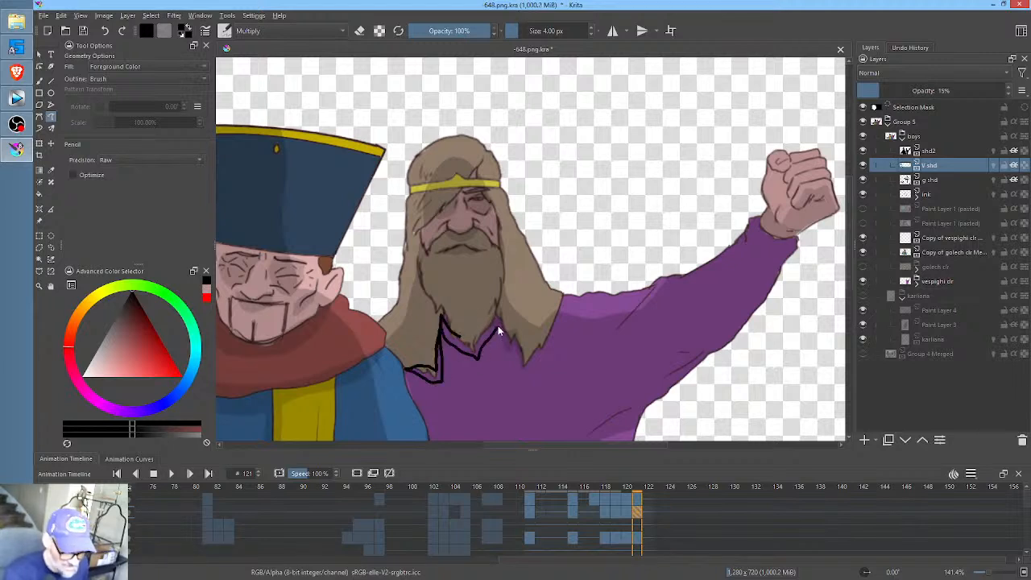
left_click_drag(475, 341, 465, 320)
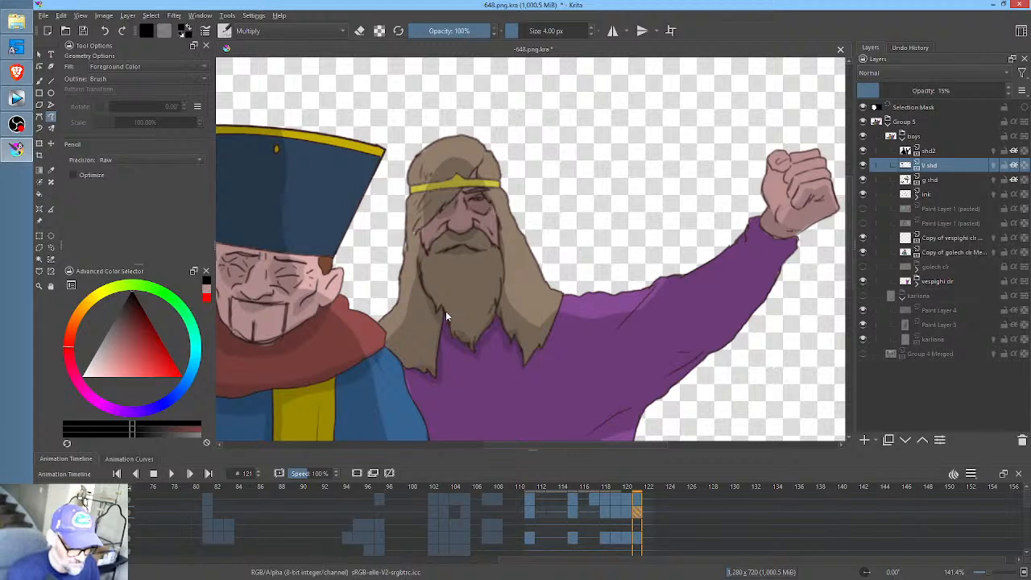
- Draw V shd fold shading near the raised arm's shoulder at frame 121, comparing it with frame 120 and undoing the stray stroke
left_click_drag(668, 301, 687, 290)
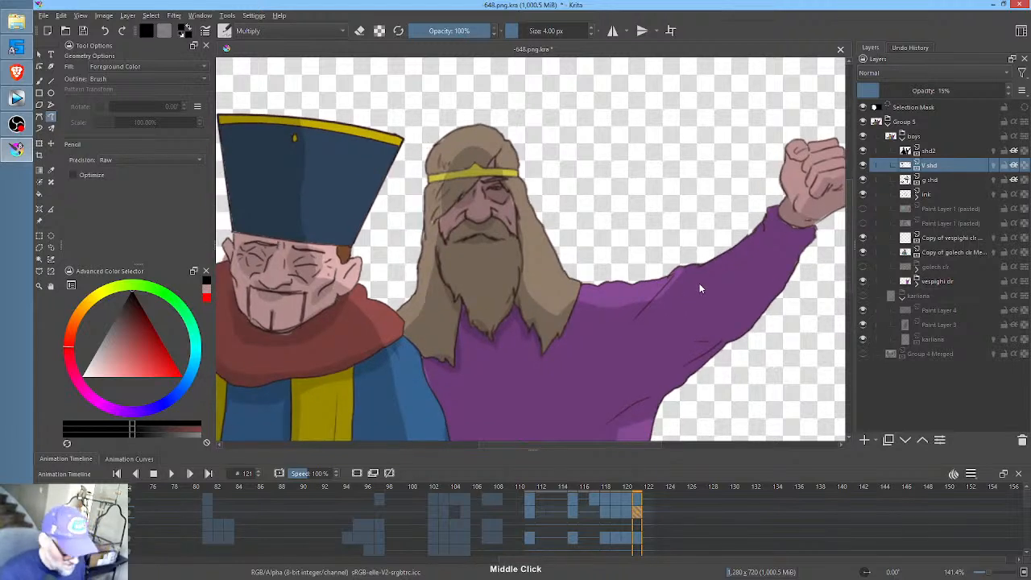
key("Left")
key("Right")
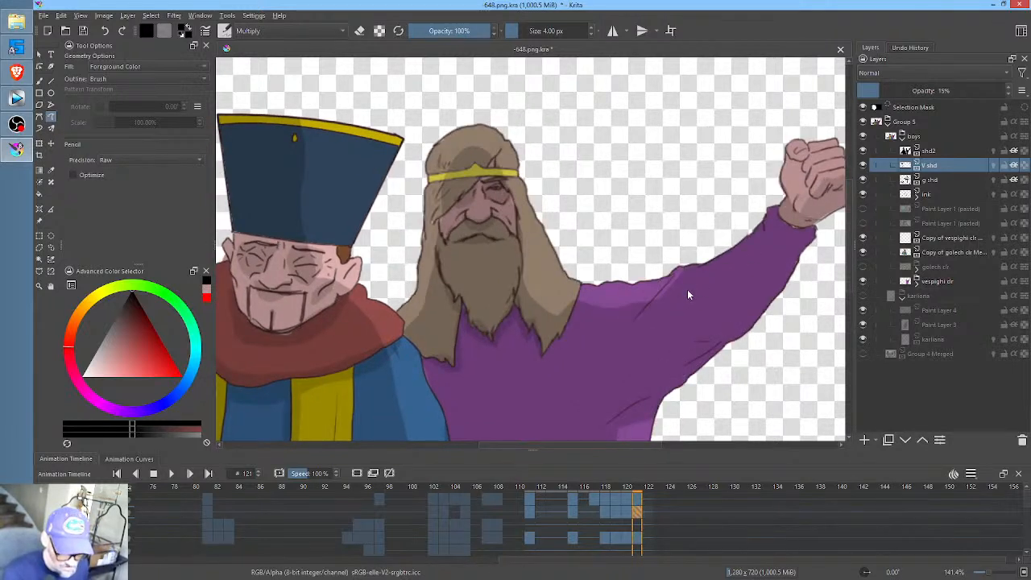
key("Left")
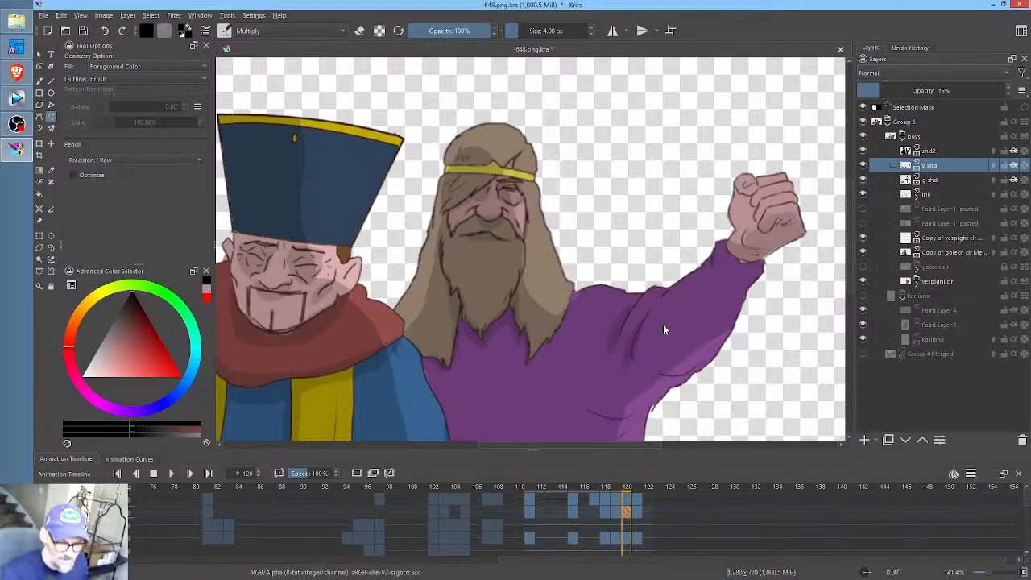
key("Right")
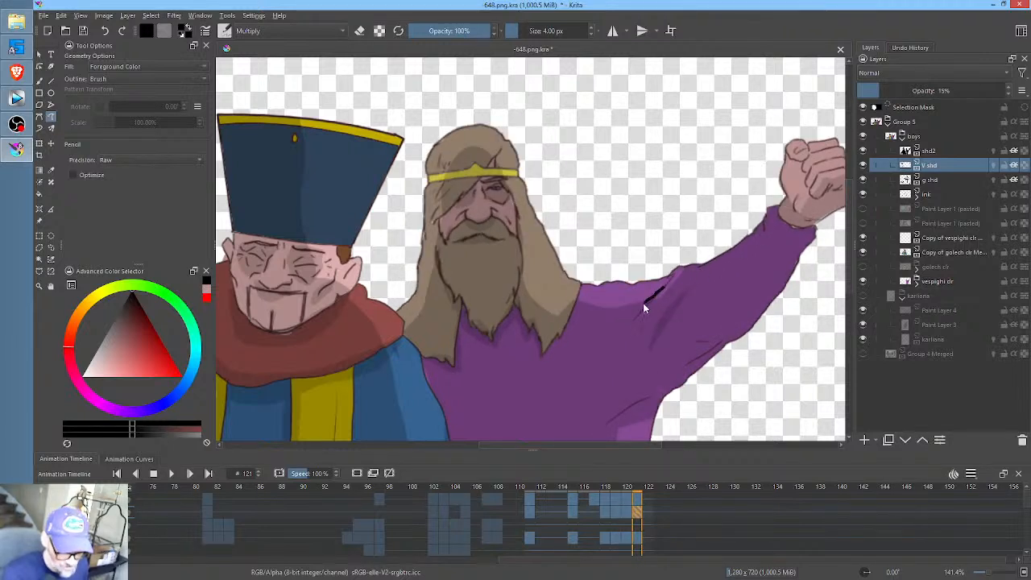
key("ctrl+z")
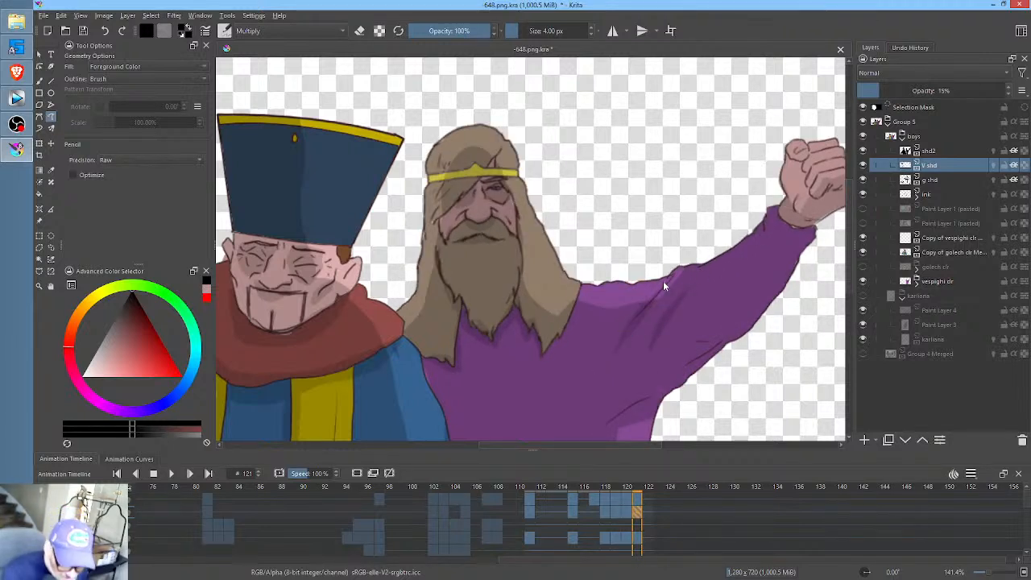
- Go to frame 0 and set the animation's start time there so the playback range covers the earlier frames
left_click_drag(688, 386, 722, 264)
scroll(721, 263, "down", 1)
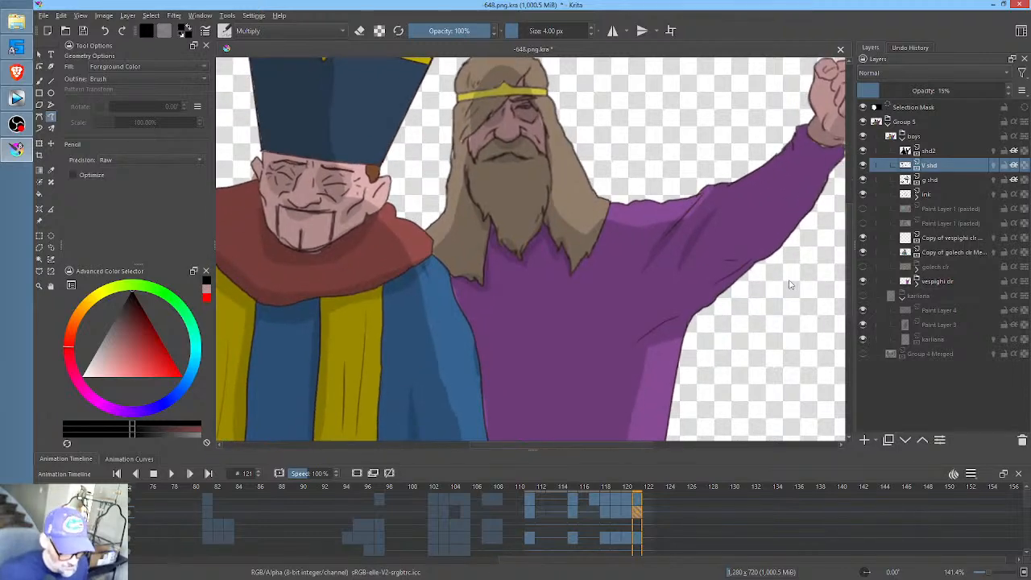
scroll(785, 286, "down", 1)
left_click_drag(772, 330, 662, 309)
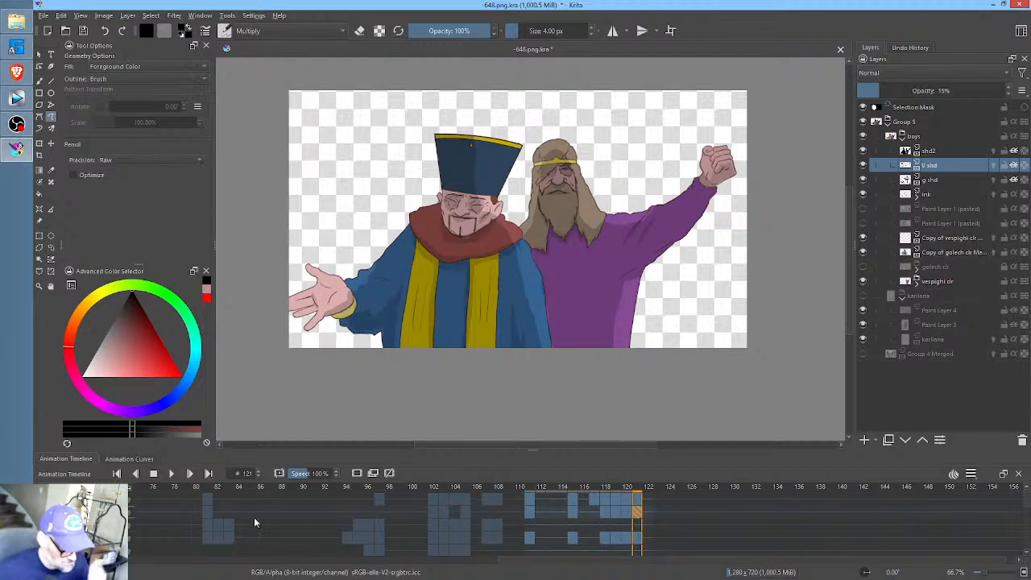
left_click_drag(254, 523, 831, 526)
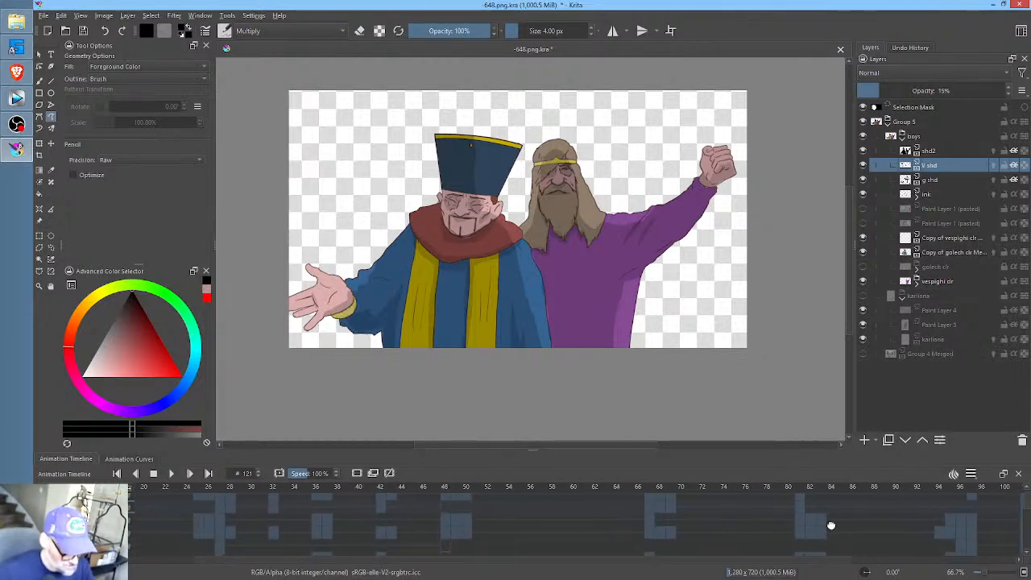
left_click_drag(377, 518, 588, 517)
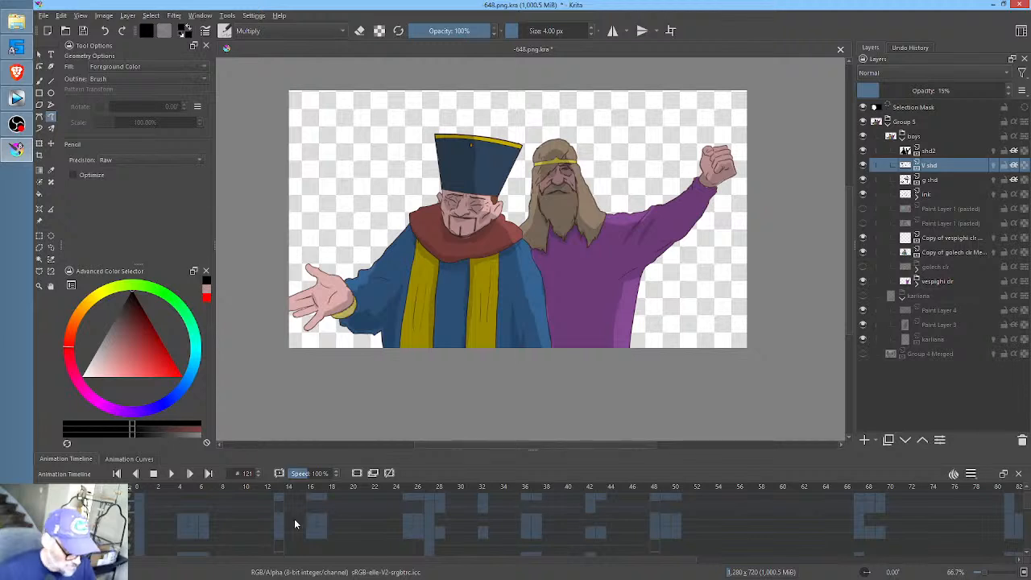
left_click(138, 489)
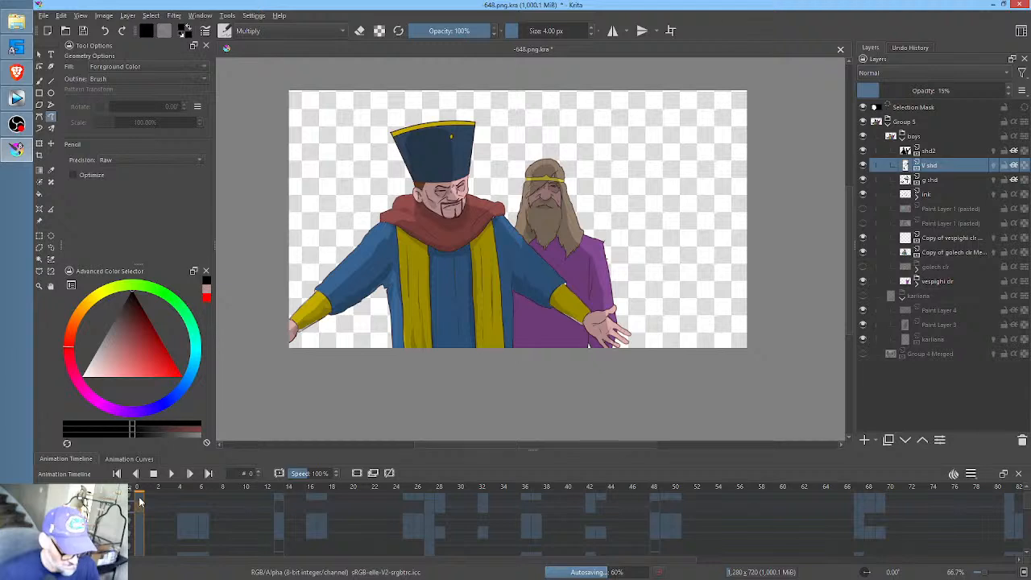
right_click(139, 501)
left_click(183, 368)
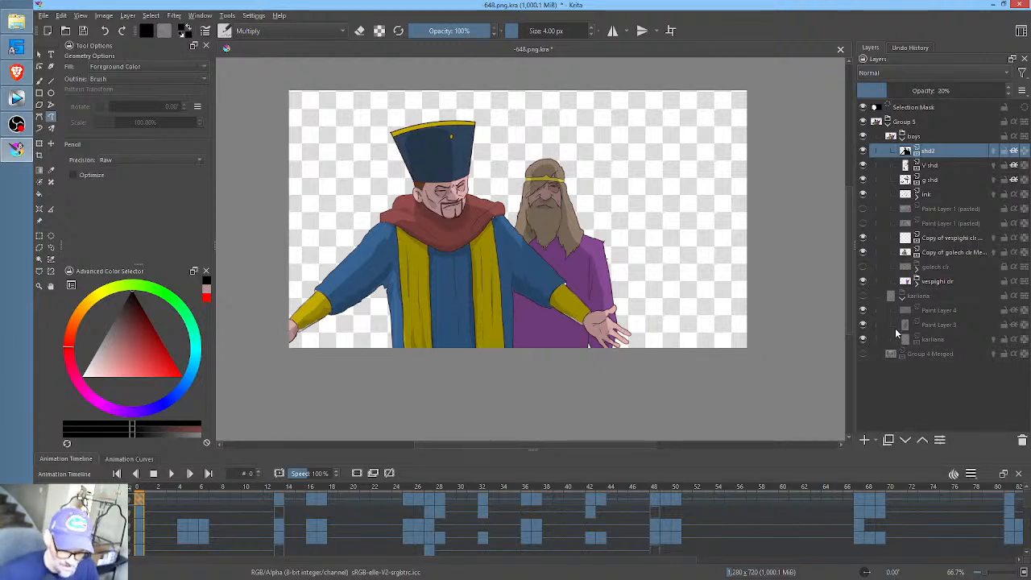
- Show the karliana group and the Group 4 Merged background layer, and save the file
left_click(864, 296)
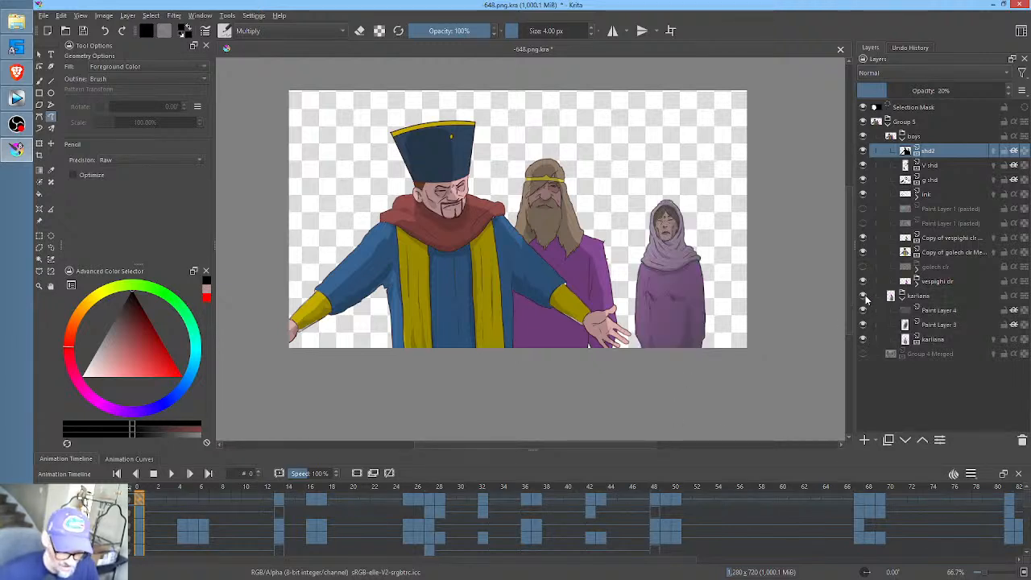
left_click(863, 355)
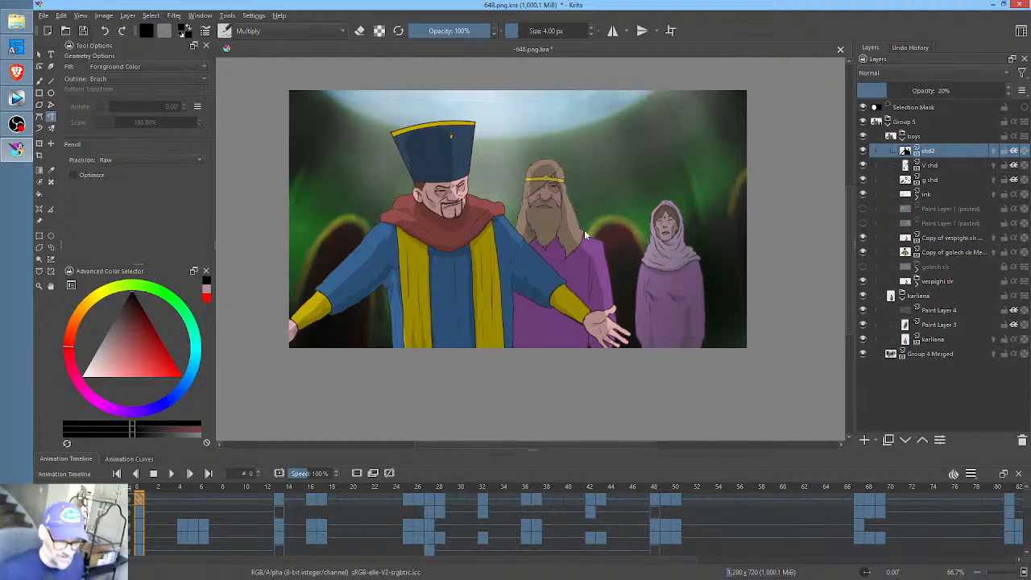
key("ctrl+s")
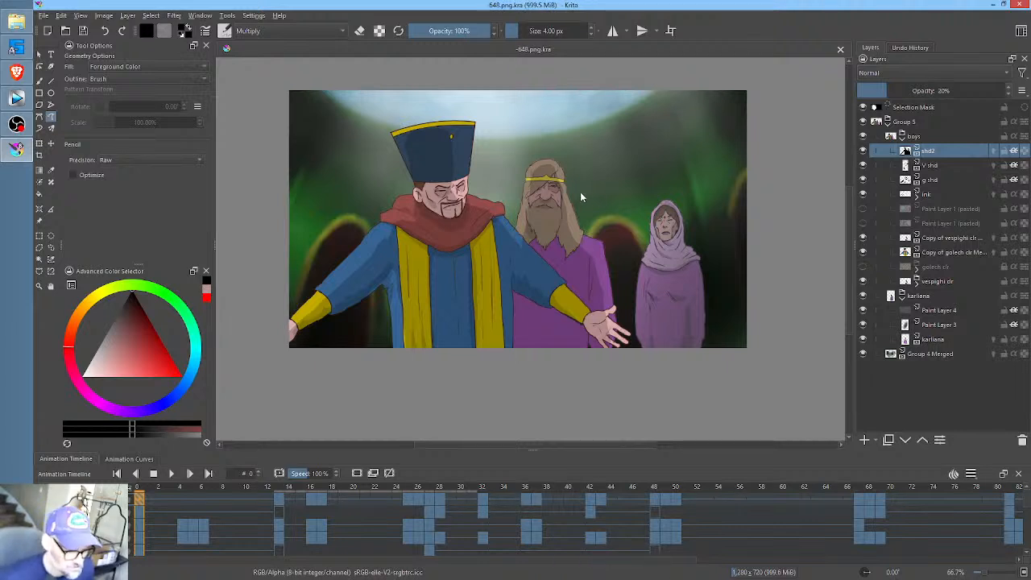
- Scrub the opening frames of the full scene, save the file again, and play the whole animation from frame 0
left_click_drag(580, 192, 610, 209)
scroll(589, 220, "up", 1)
scroll(589, 219, "down", 1)
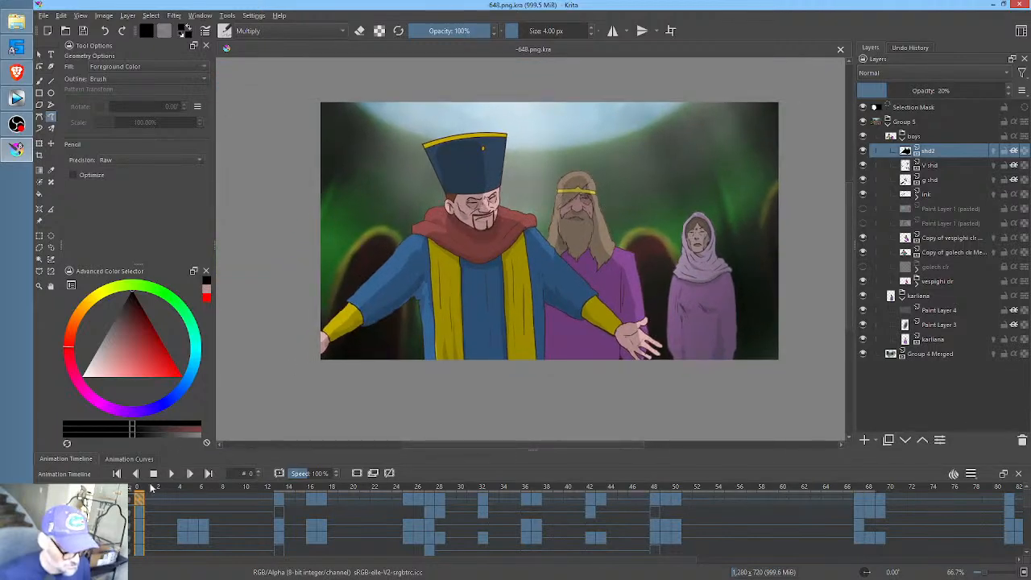
mouse_move(151, 489)
left_mouse_down()
mouse_move(507, 487)
mouse_move(133, 486)
left_mouse_up()
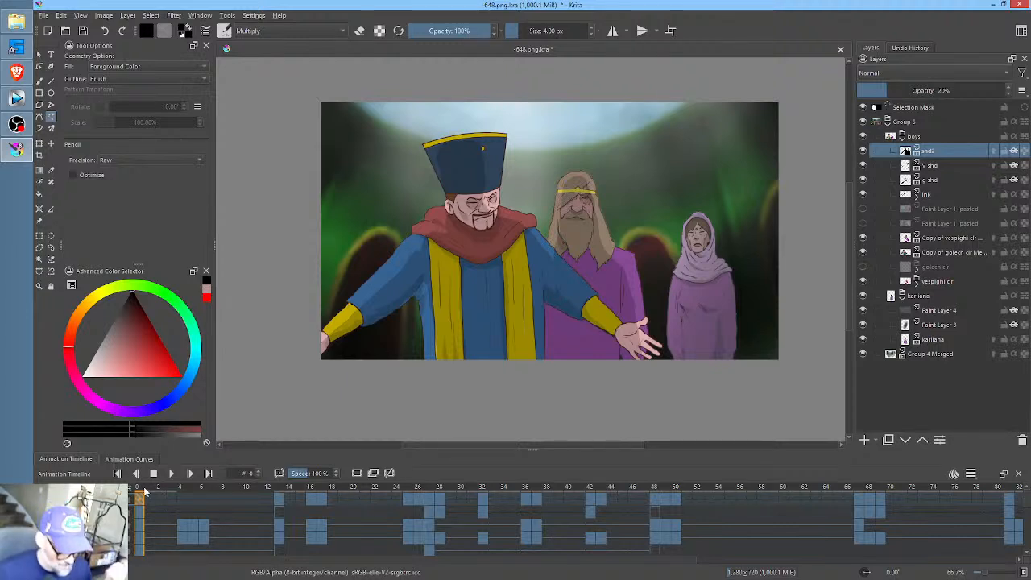
mouse_move(141, 489)
left_mouse_down()
mouse_move(740, 490)
mouse_move(153, 501)
left_mouse_up()
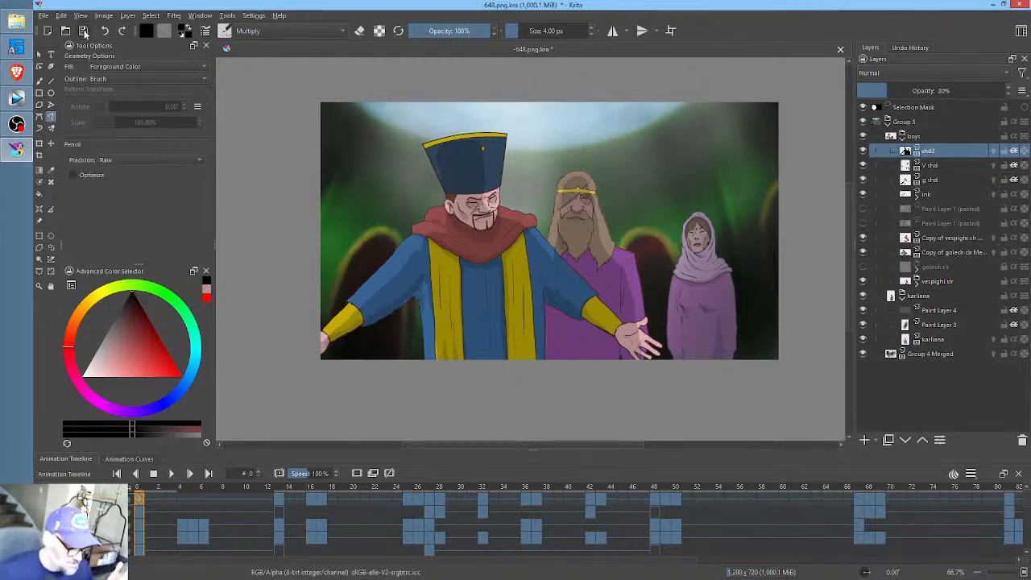
key("ctrl+s")
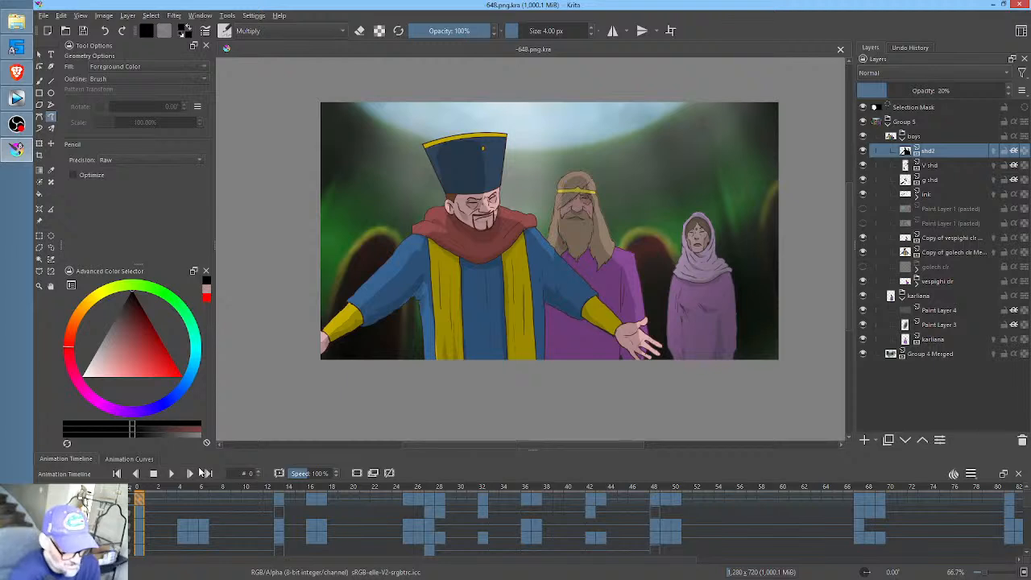
key("space")
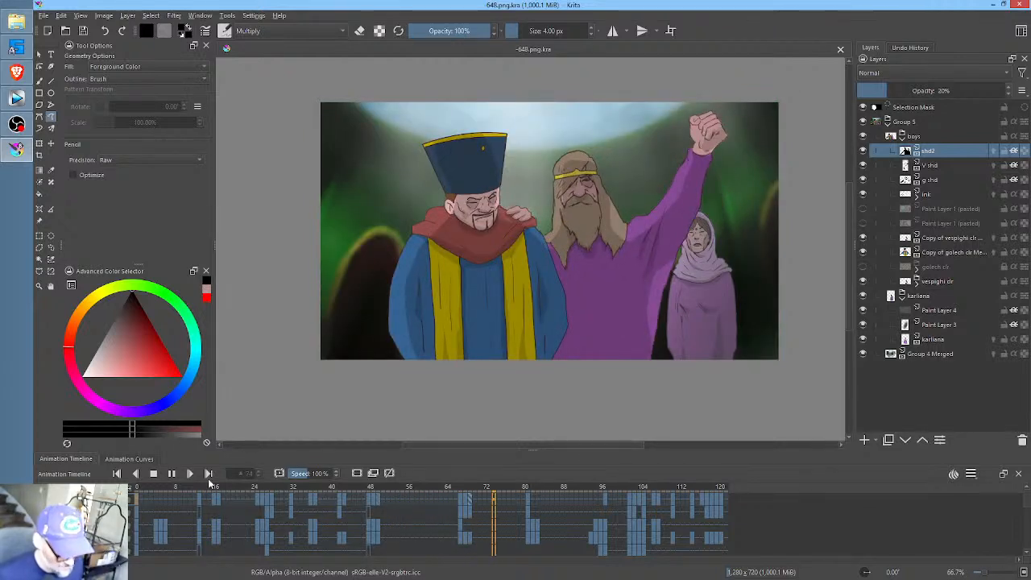
- Play the full scene from frame 0 through about frame 106, and return to frame 0
left_click(138, 486)
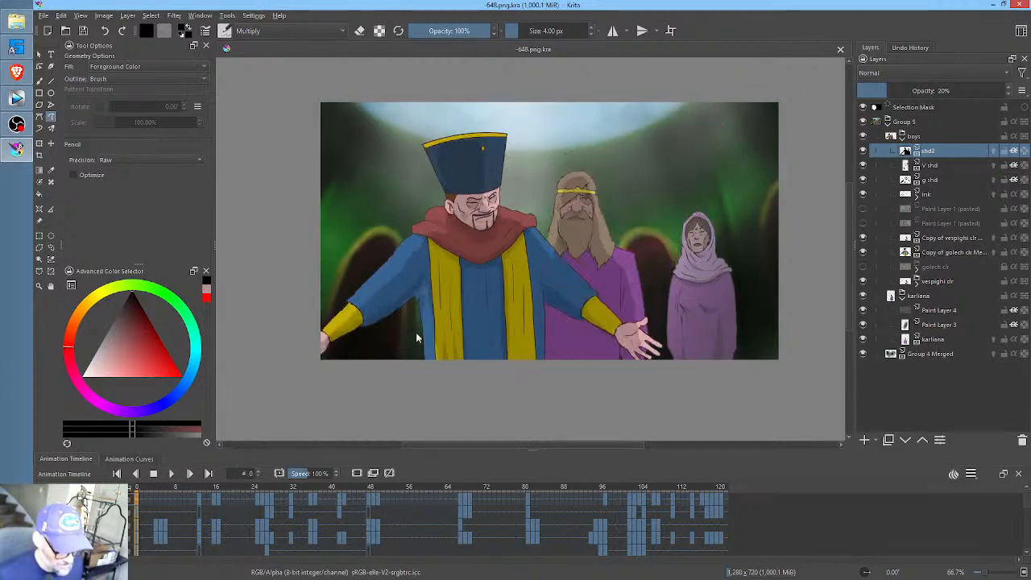
key("ctrl+z")
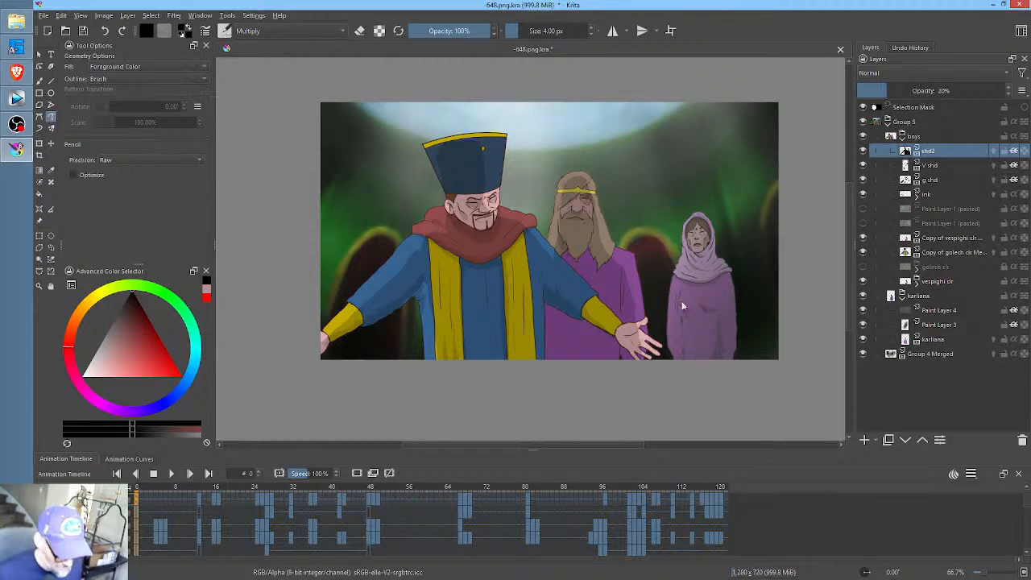
left_click(171, 473)
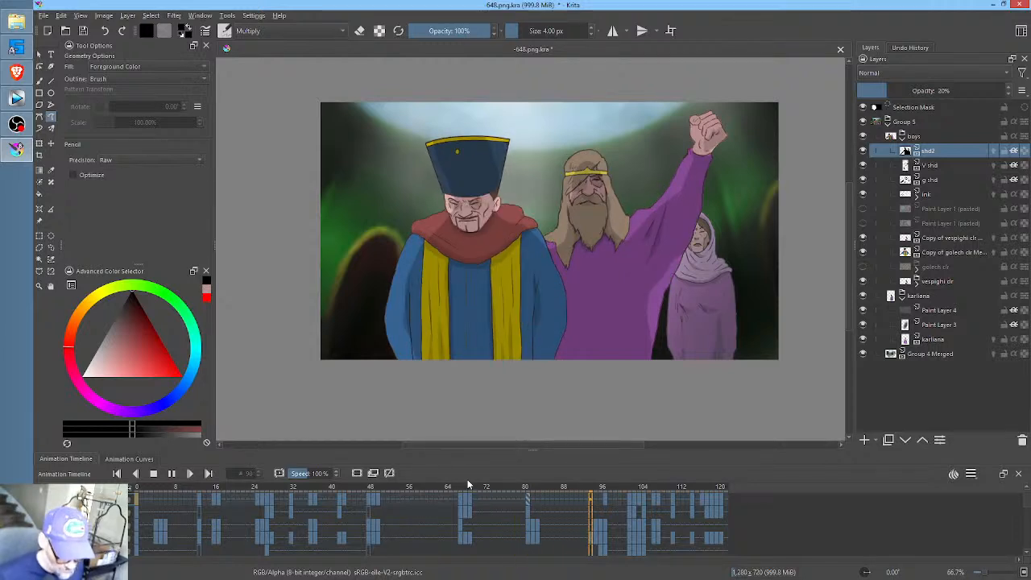
key("space")
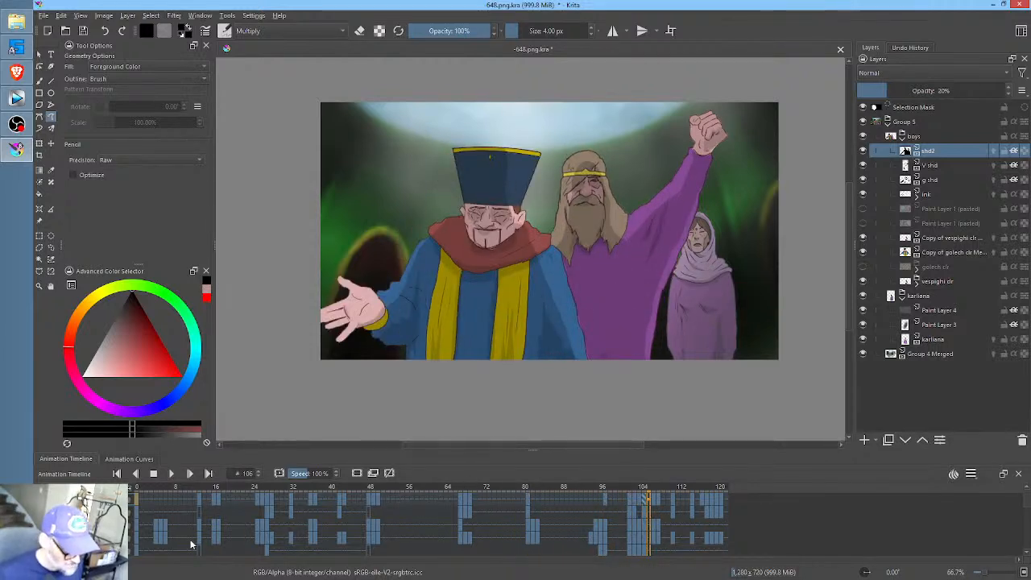
left_click(138, 485)
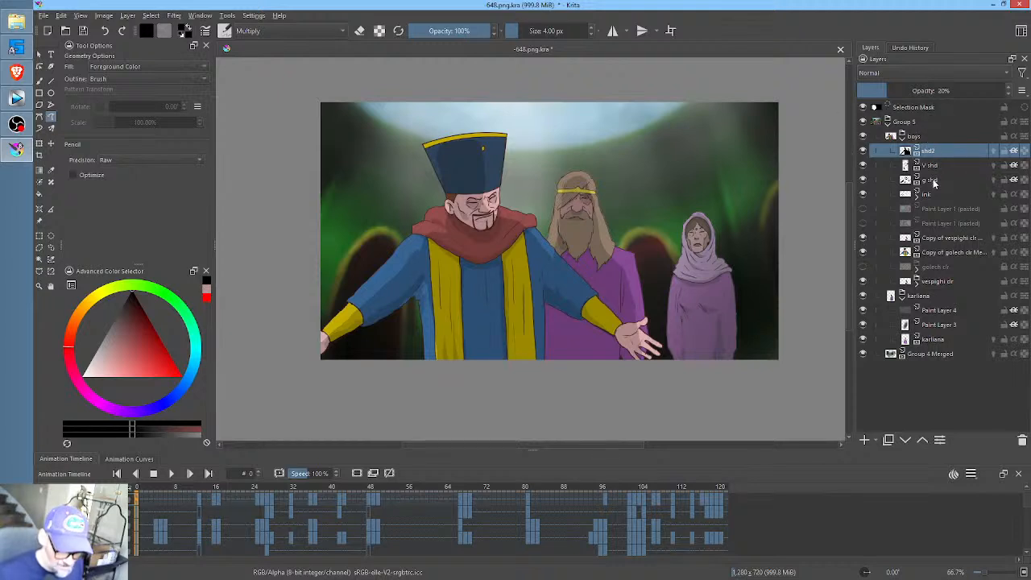
- Add a new paint layer named mouth directly above the ink layer, and save the file
left_click(934, 183)
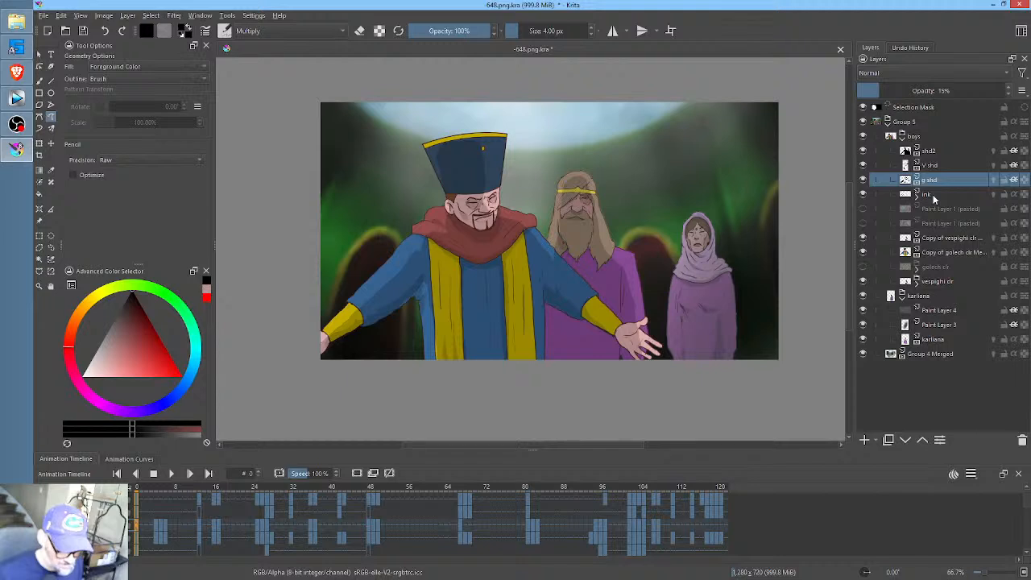
left_click(934, 196)
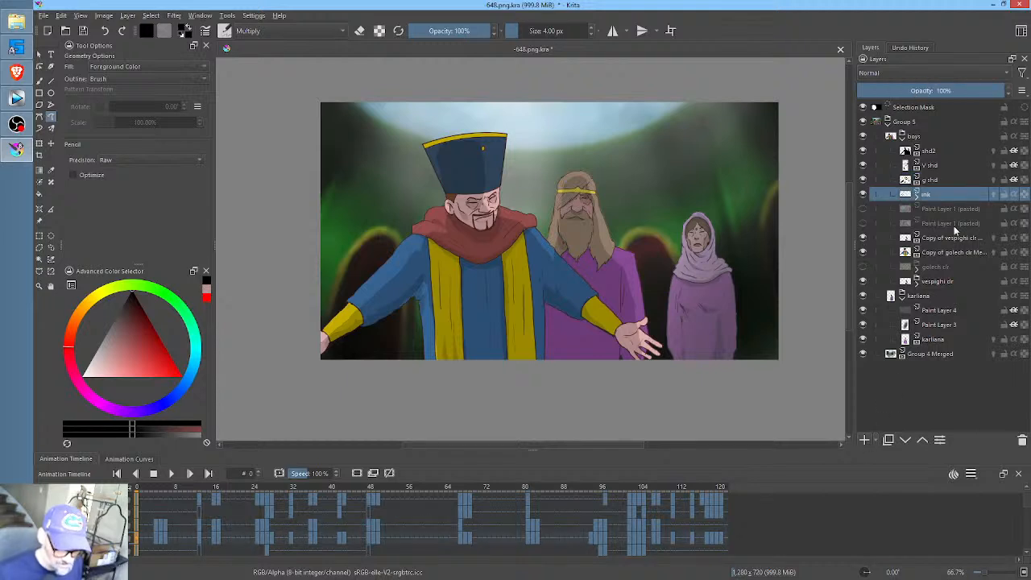
key("Insert")
double_click(955, 194)
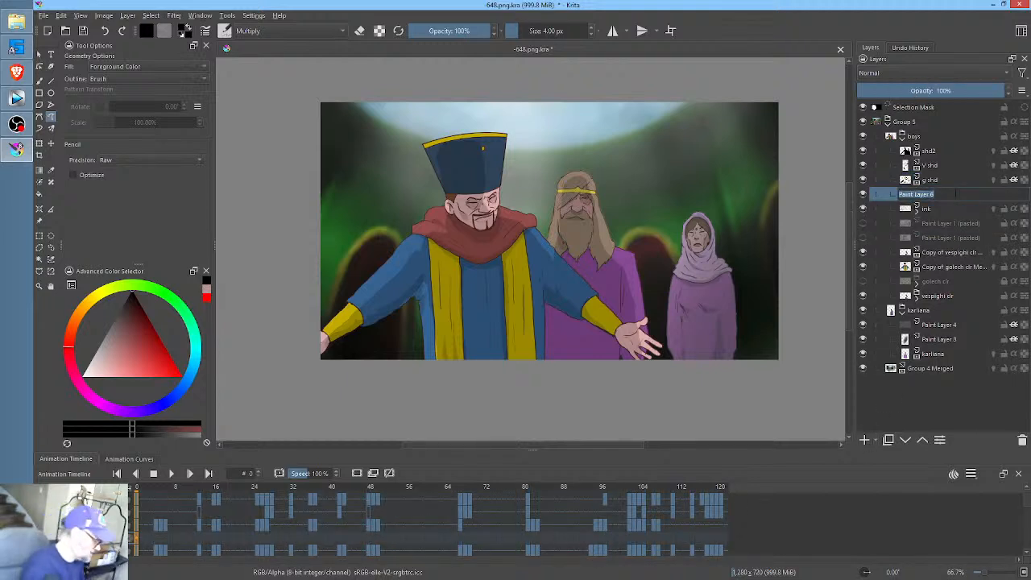
type("mouth")
key("Return")
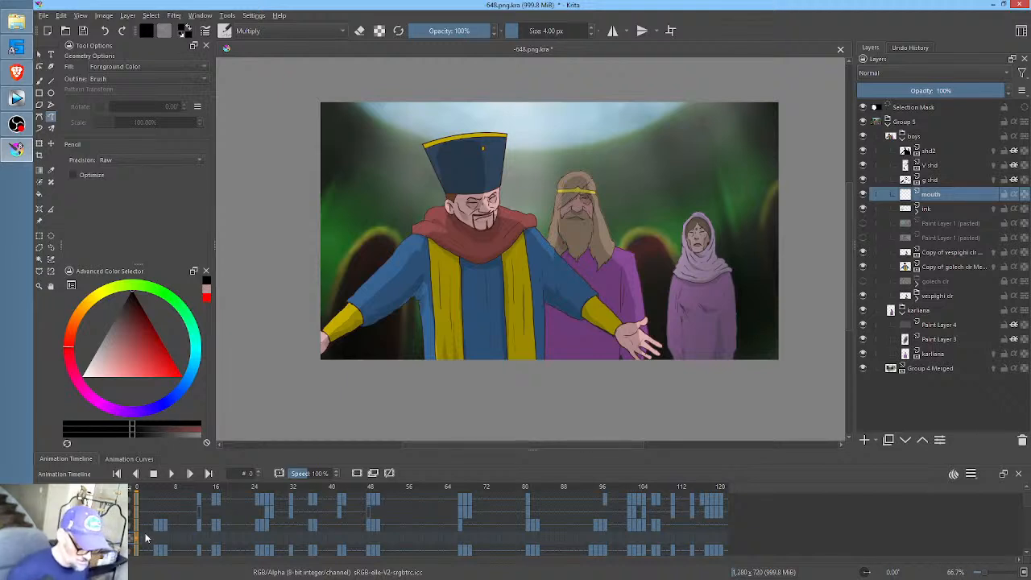
key("F7")
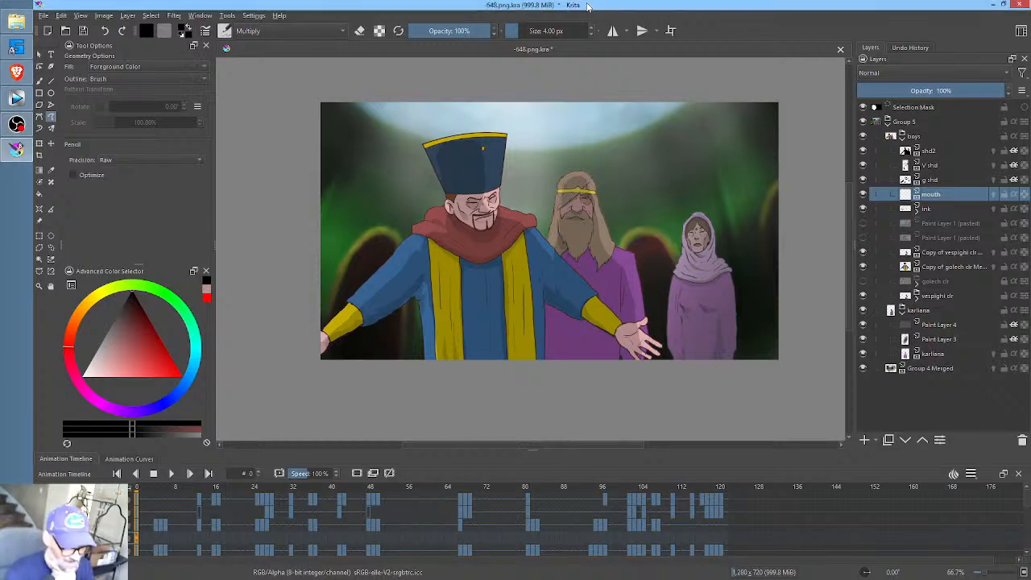
left_click(84, 30)
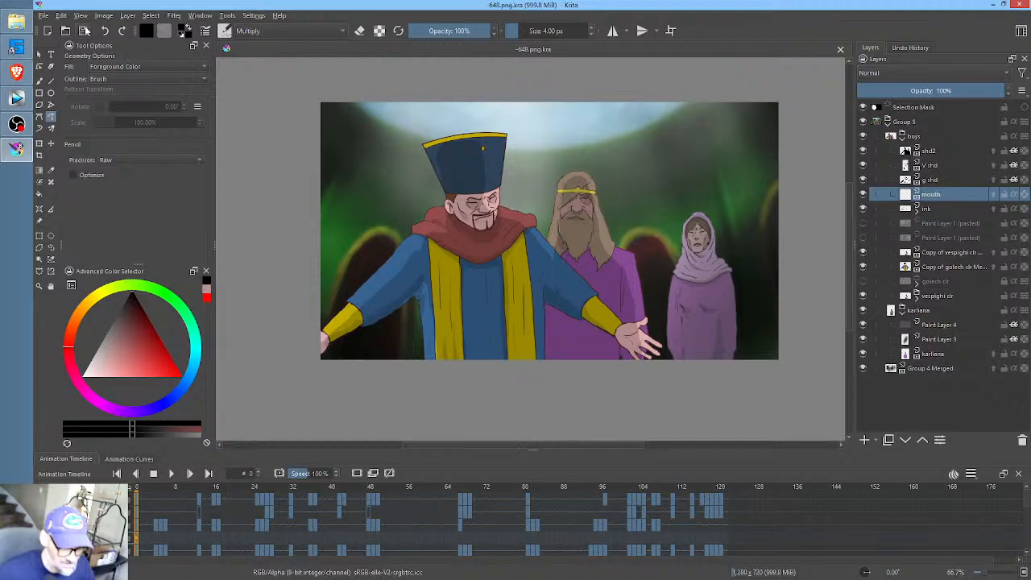
- Scrub to frame 24, play the animation to review the character close-up, and return to the opening frames on the mouth layer
mouse_move(146, 493)
left_mouse_down()
mouse_move(370, 488)
mouse_move(243, 477)
left_mouse_up()
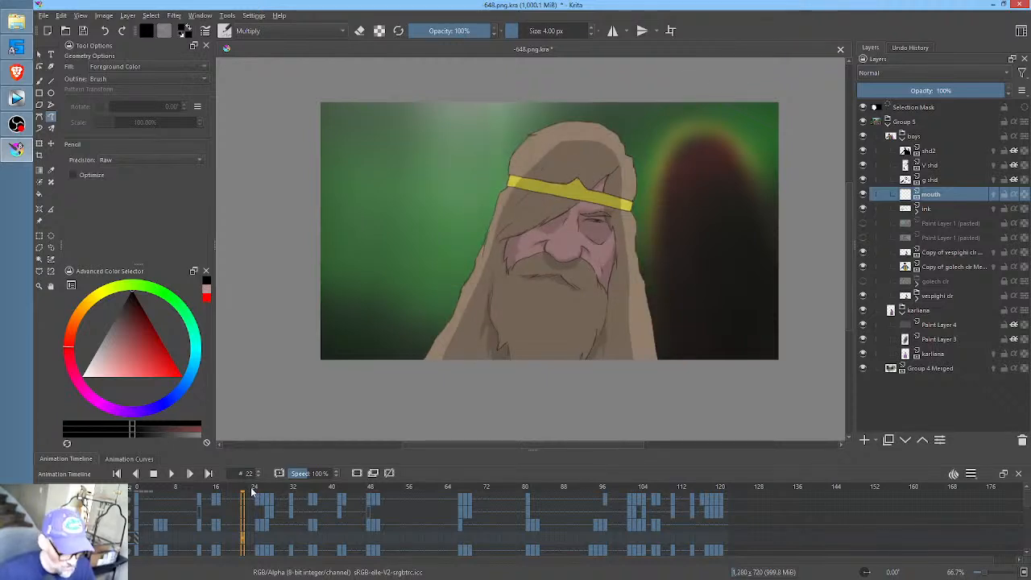
left_click(253, 490)
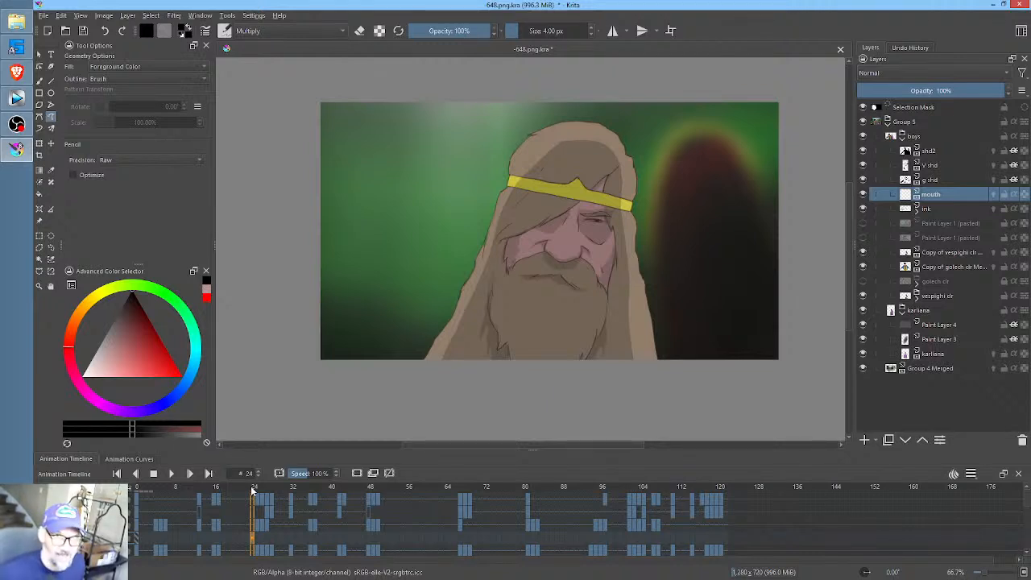
key("space")
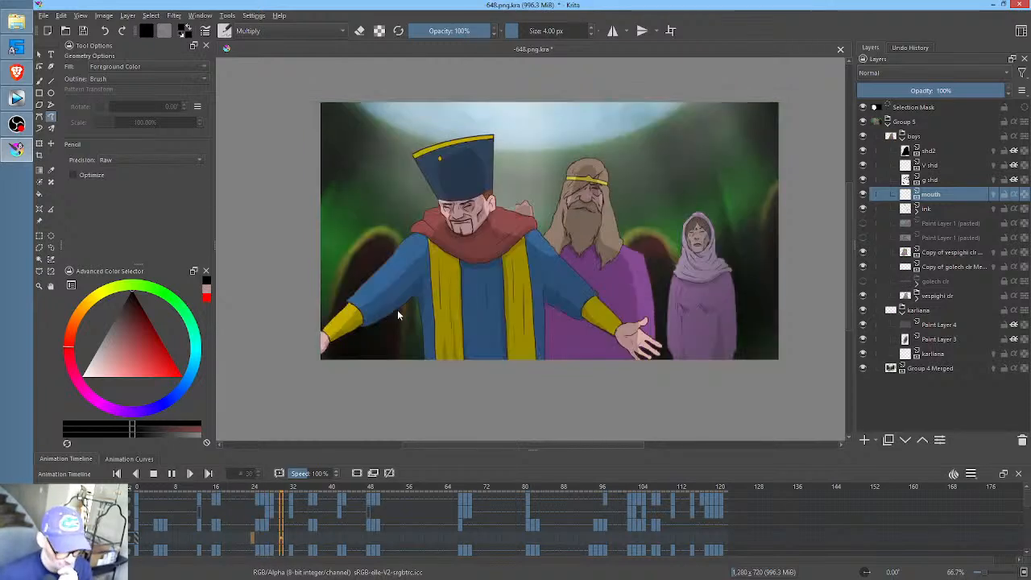
left_click(171, 473)
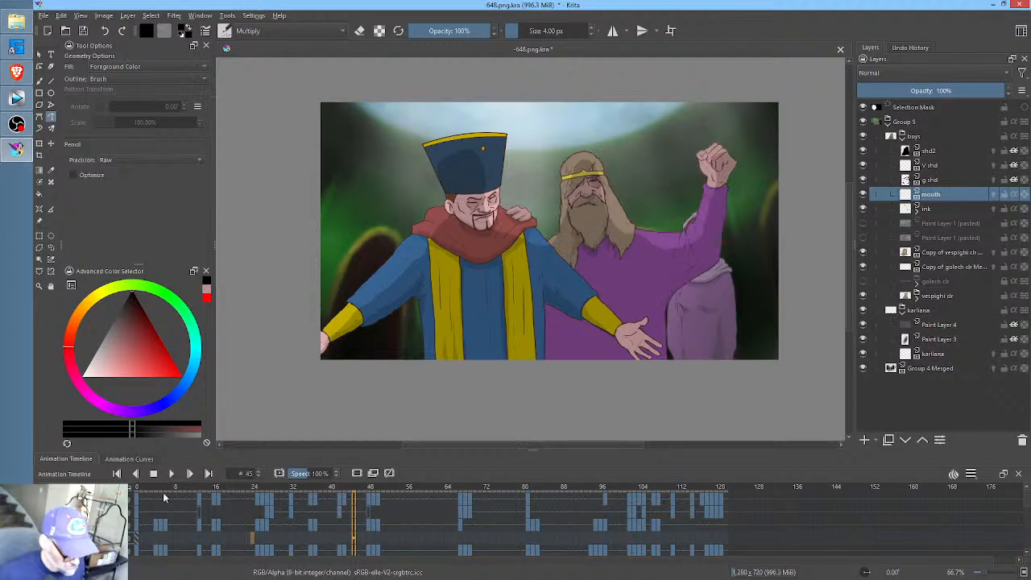
left_click(137, 540)
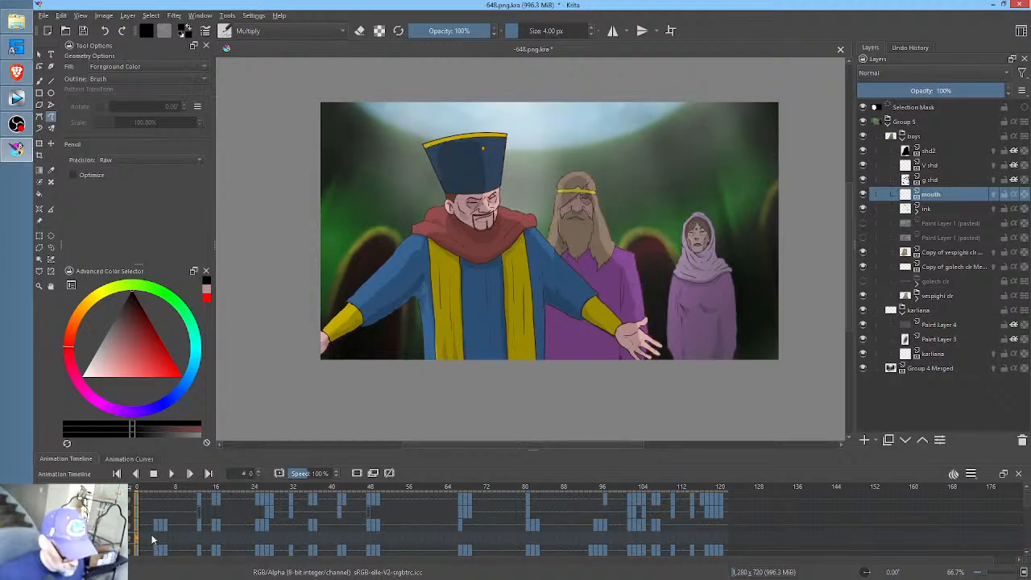
left_click(153, 539)
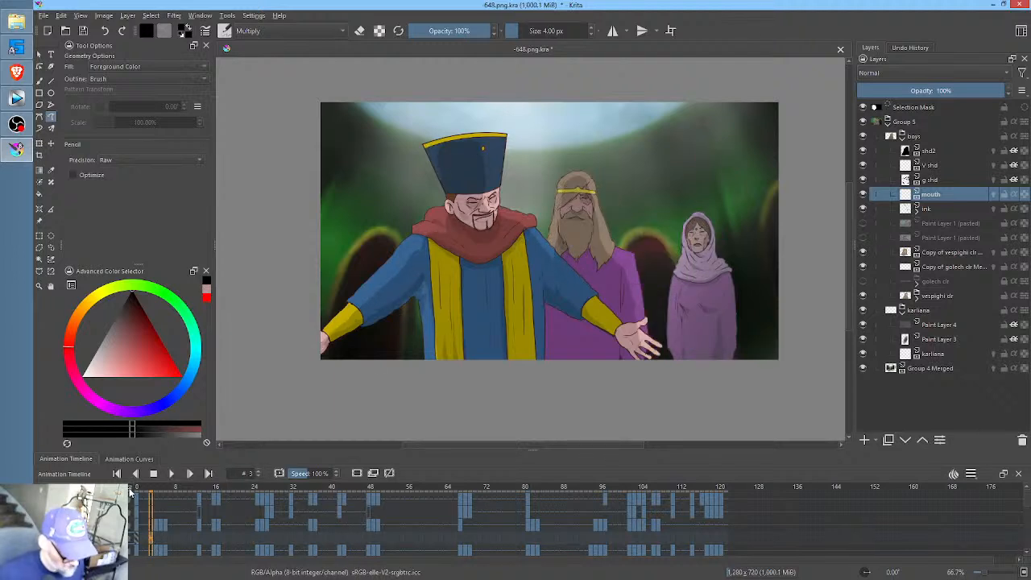
scroll(212, 493, "up", 5)
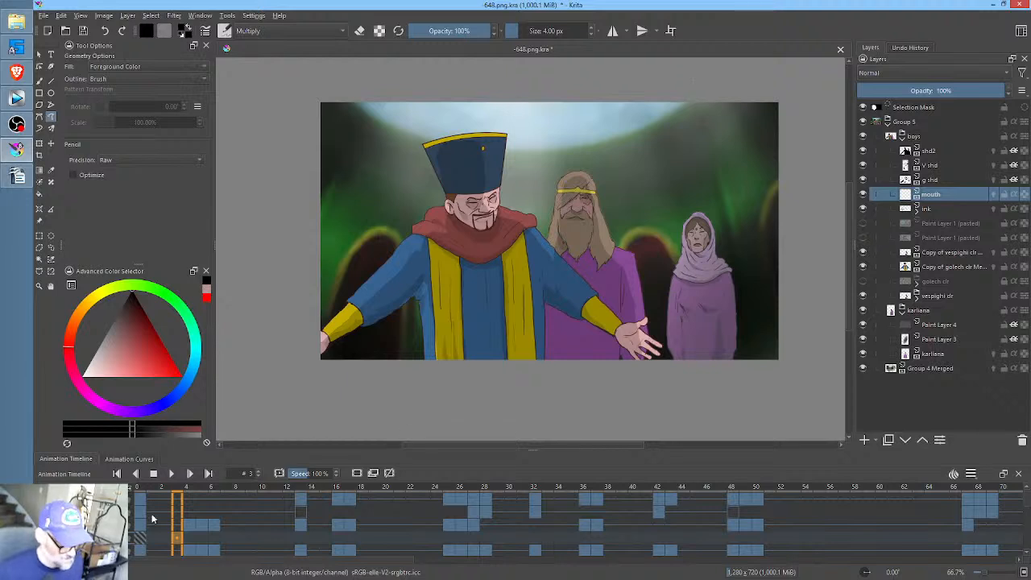
- On the mouth layer, fill a narrow black mouth opening on the bearded man at frame 43 and a wider one at frame 45
left_click_drag(141, 487, 977, 477)
left_click_drag(876, 493, 674, 489)
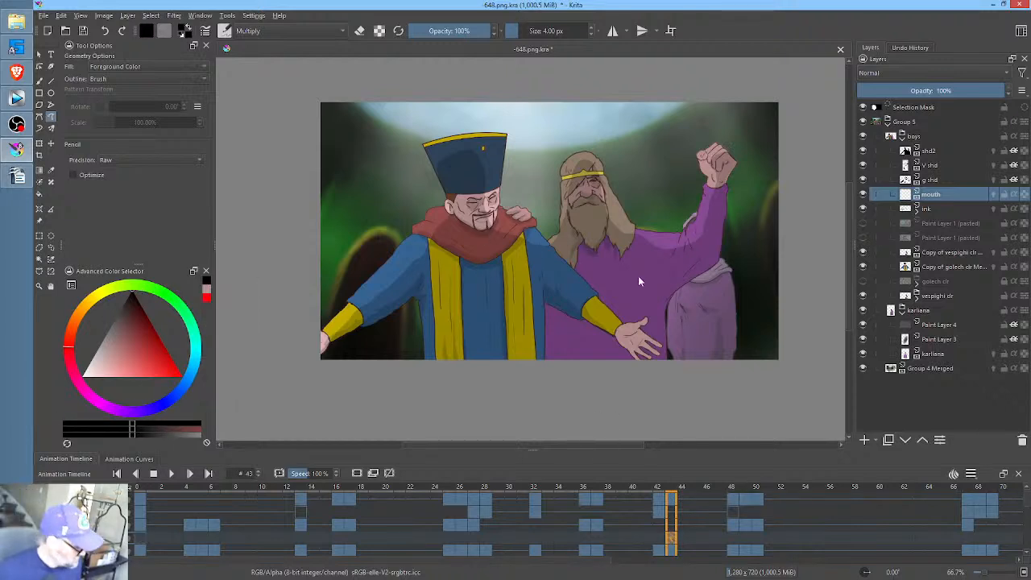
scroll(628, 200, "up", 5)
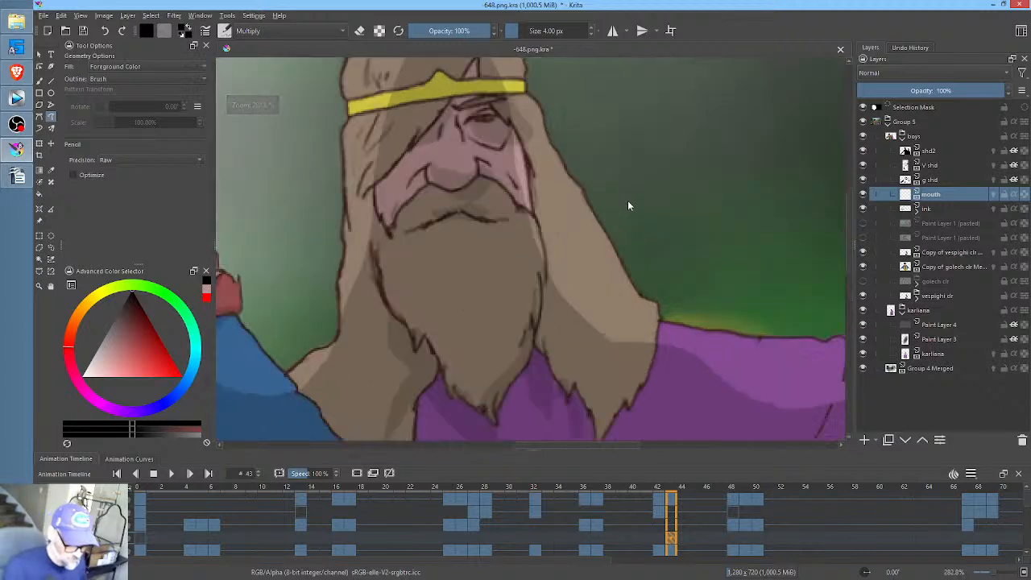
mouse_move(487, 216)
left_mouse_down()
mouse_move(458, 213)
mouse_move(432, 227)
mouse_move(491, 213)
left_mouse_up()
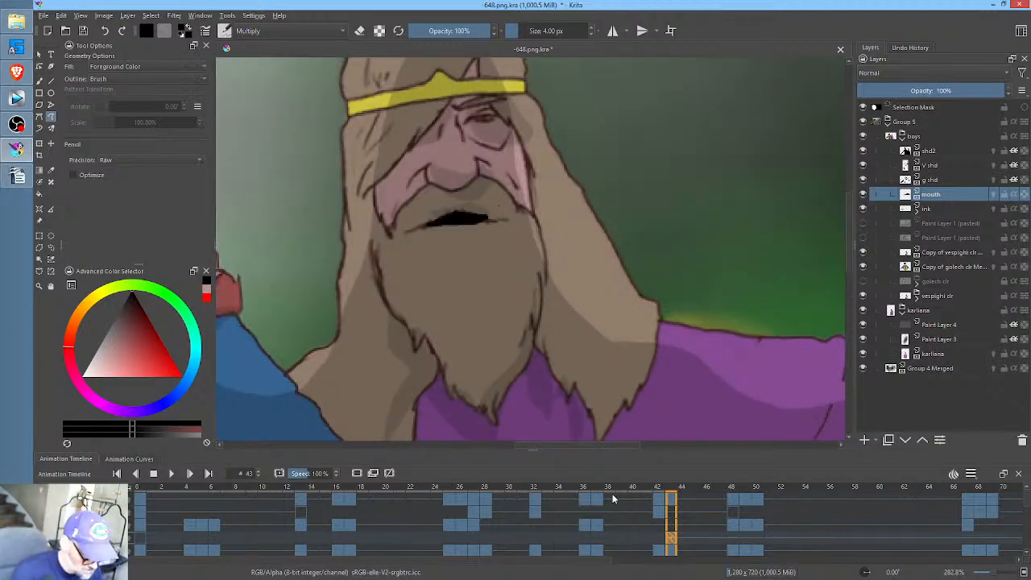
left_click(695, 540)
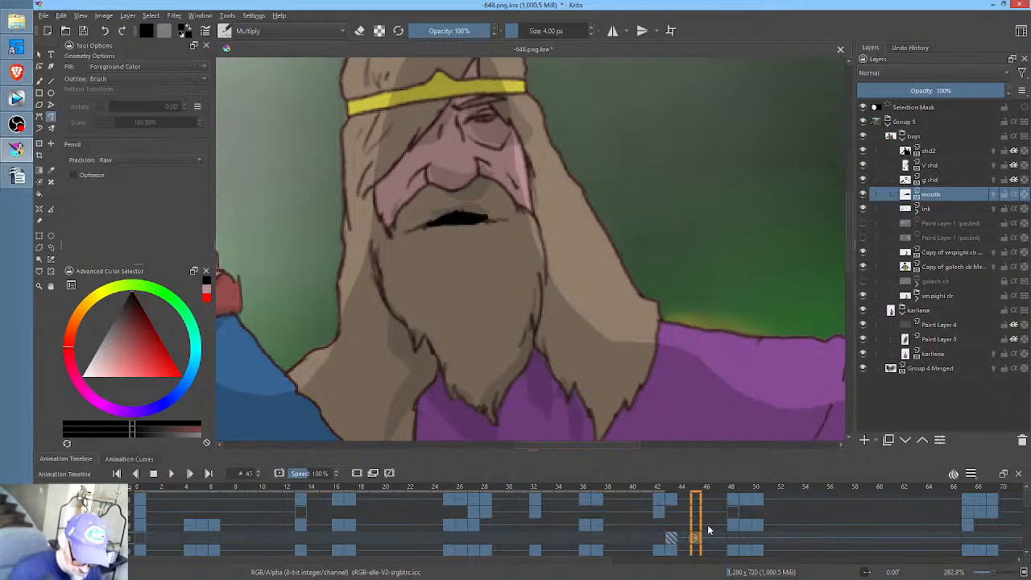
left_click_drag(491, 216, 425, 228)
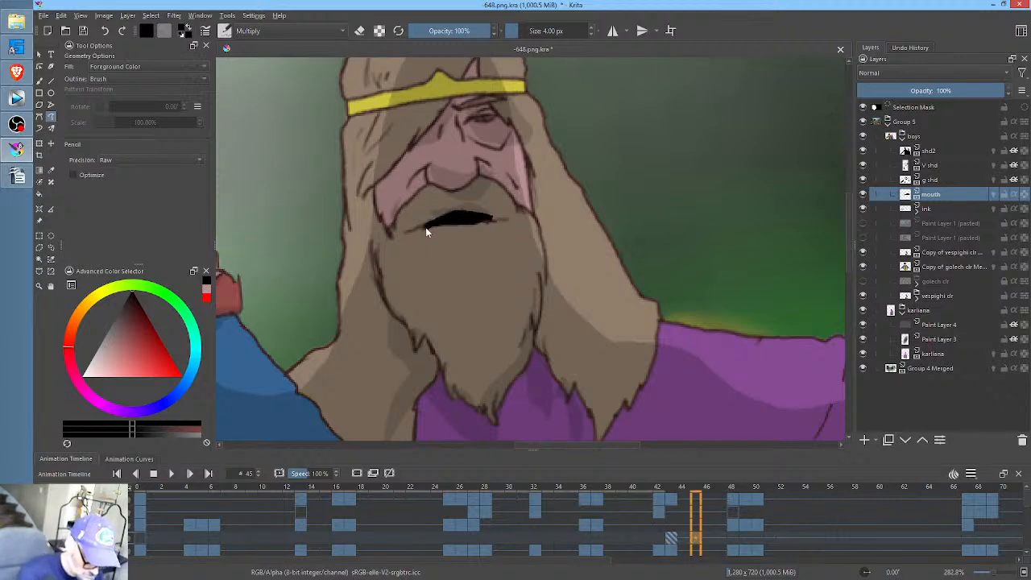
left_click_drag(495, 219, 496, 218)
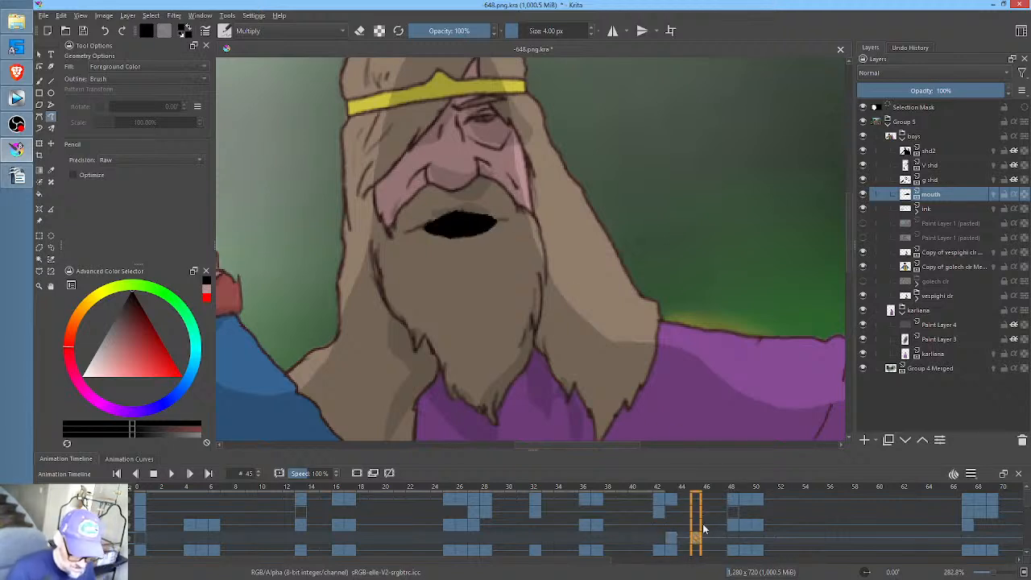
- Copy the narrow mouth drawing from frame 43 to frames 47 and 49, and make frame 48 a blank keyframe
left_click(675, 539)
left_click(693, 546)
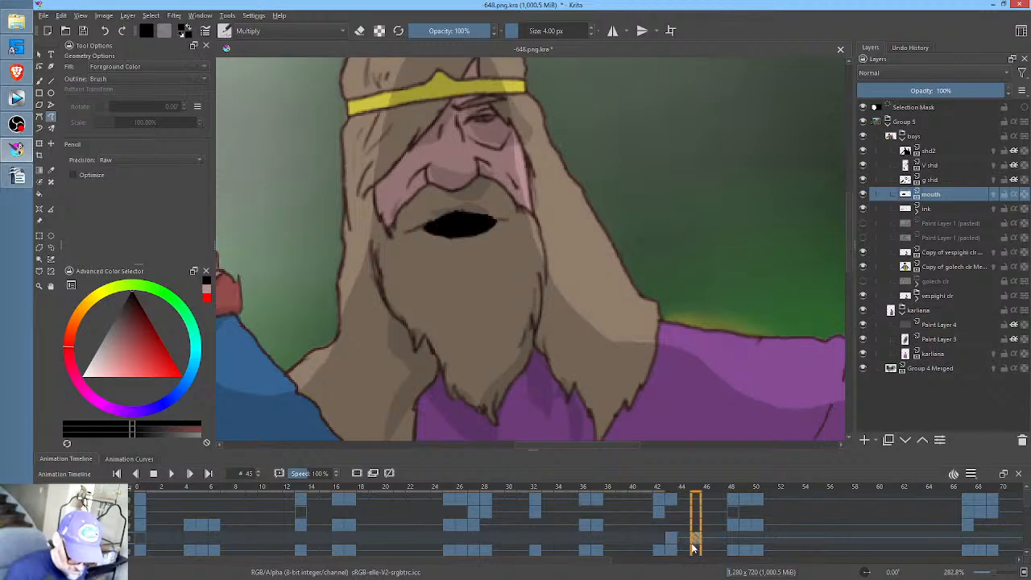
left_click_drag(674, 542, 746, 541)
left_click(699, 540)
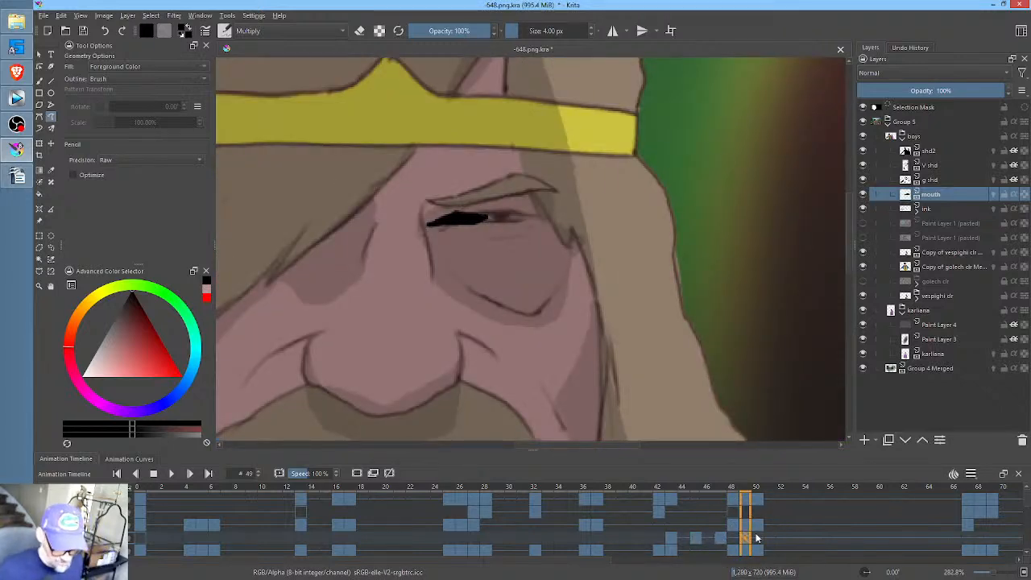
left_click(722, 542)
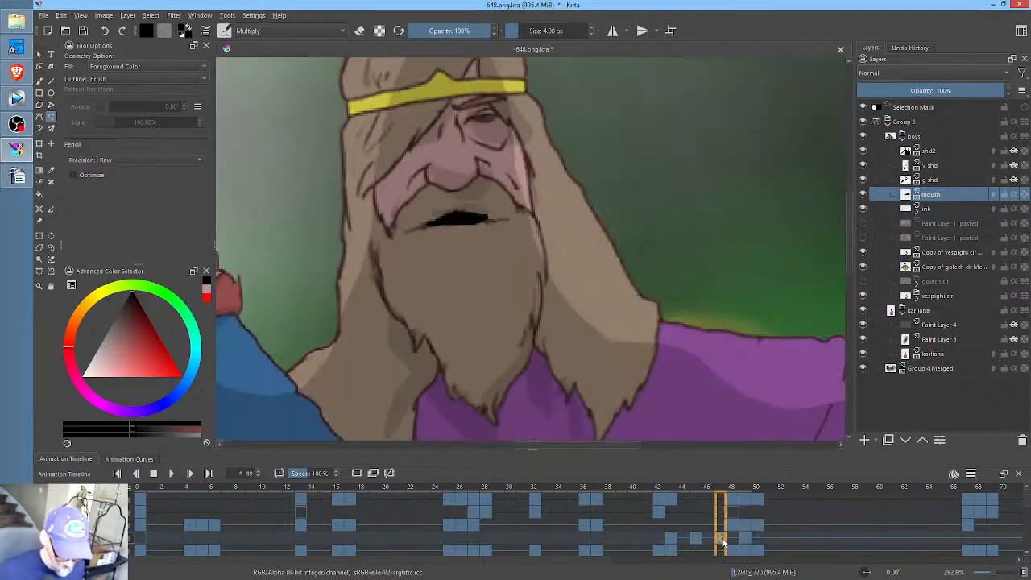
left_click(736, 542)
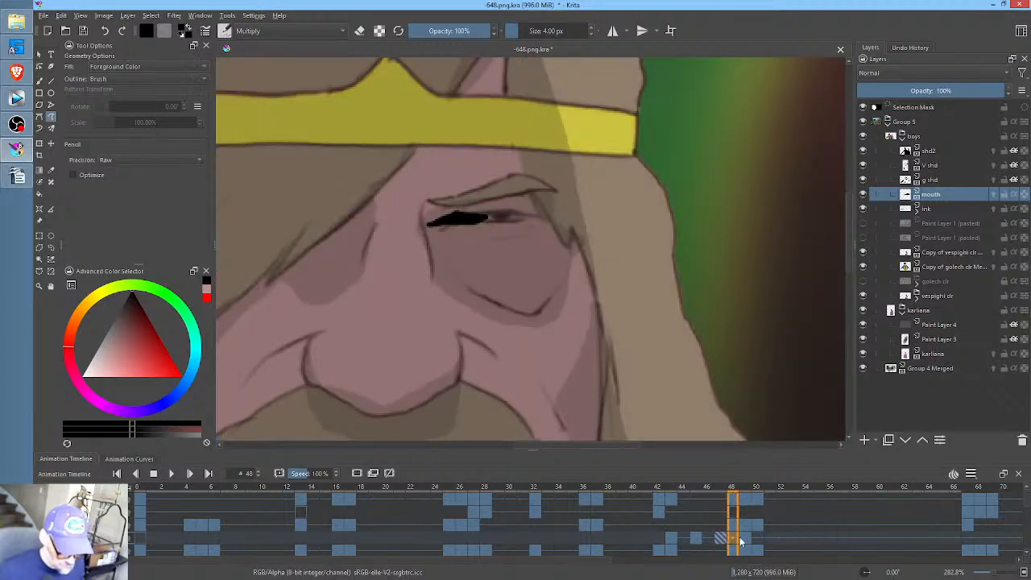
key("Delete")
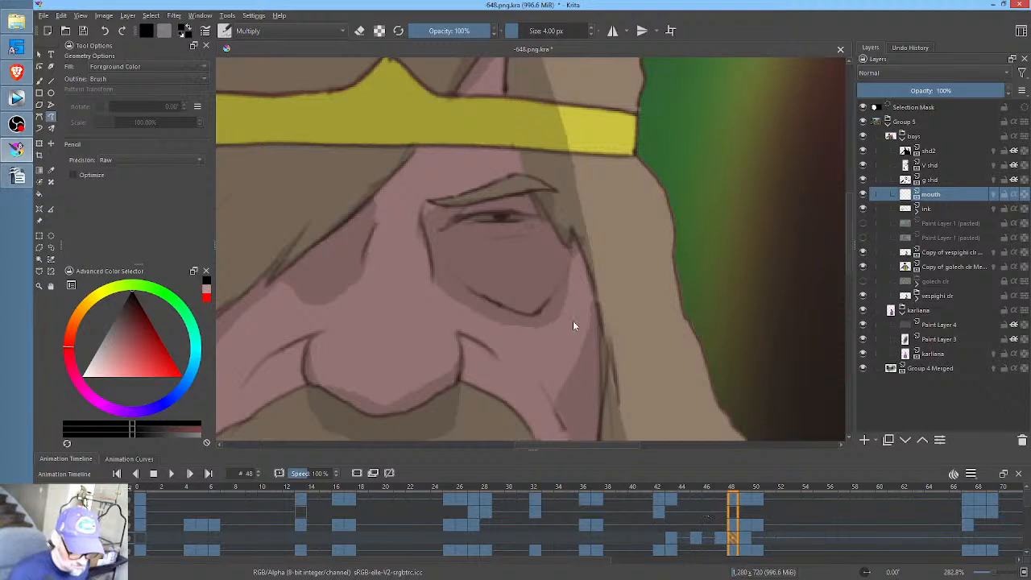
- Delete the mouth layer's keyframes from frame 43 through frame 51, and go to frame 31
left_click_drag(573, 325, 664, 159)
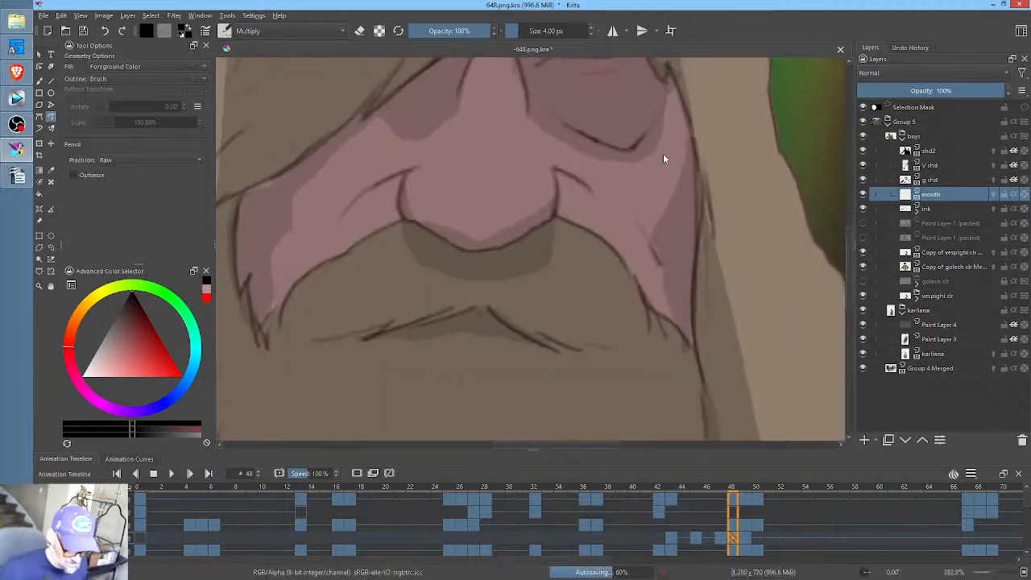
scroll(564, 161, "down", 3)
left_click_drag(569, 187, 570, 220)
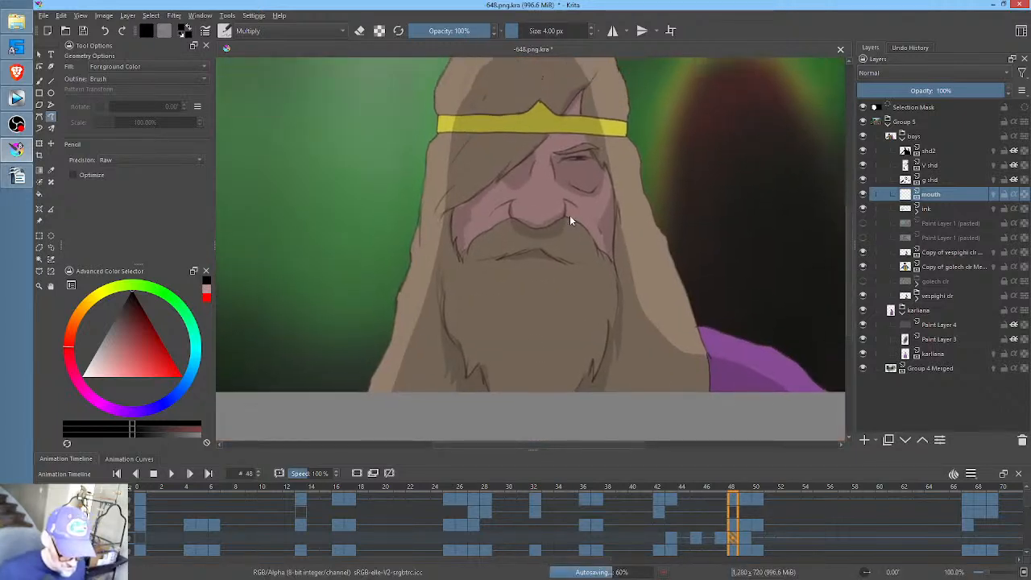
left_click_drag(527, 490, 572, 489)
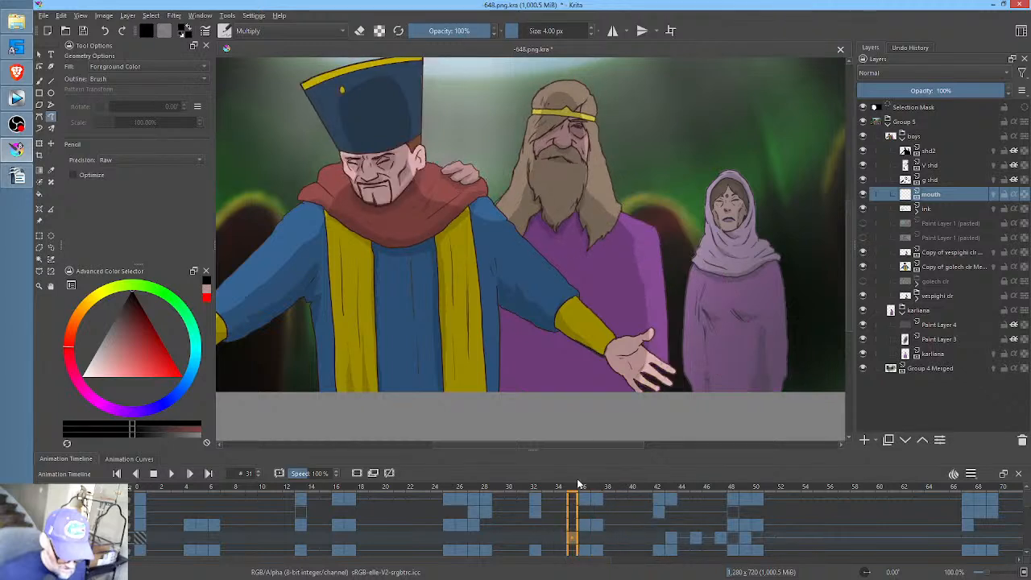
left_click(672, 538)
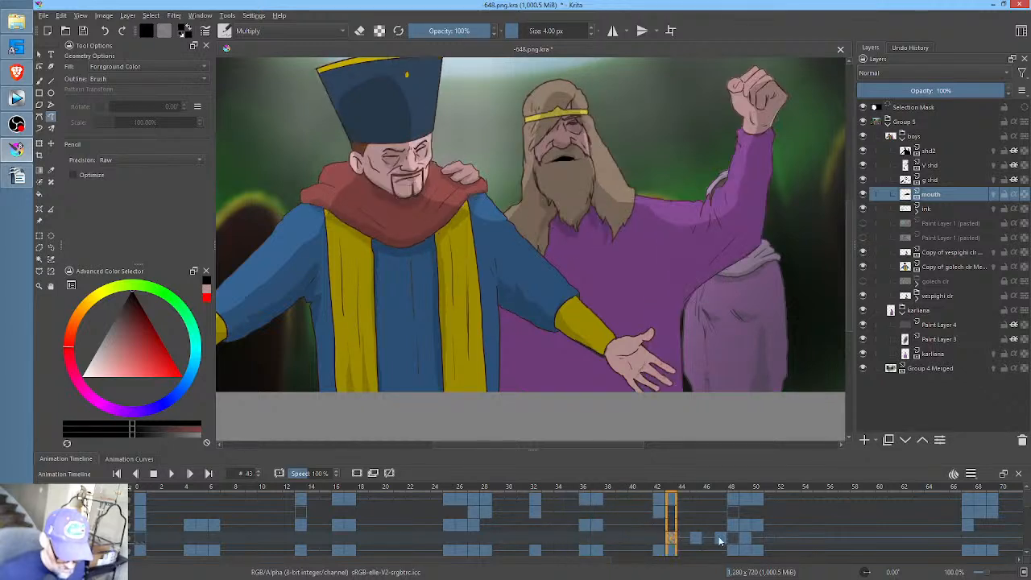
left_click(767, 545, "shift")
key("Delete")
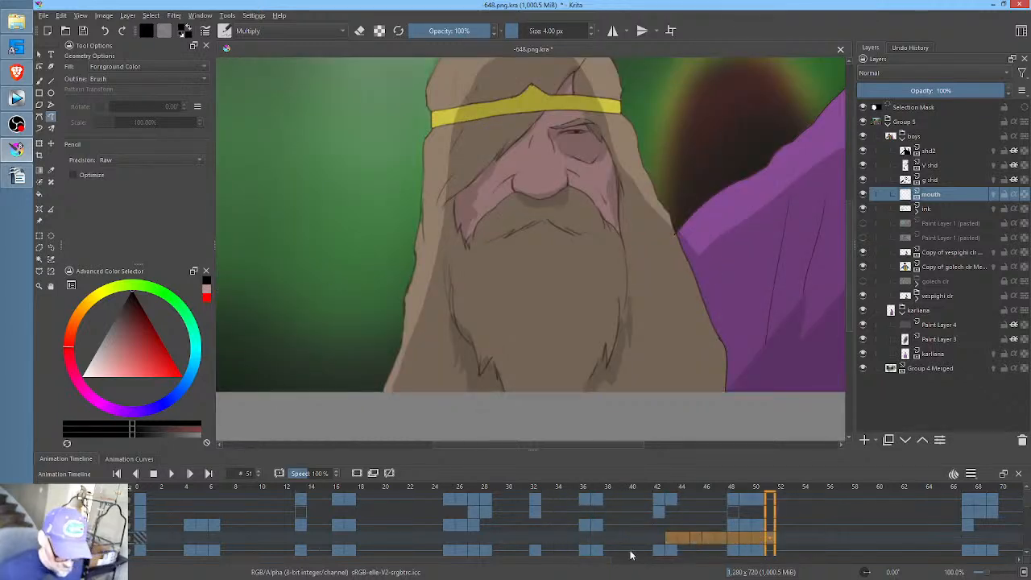
left_click(529, 539)
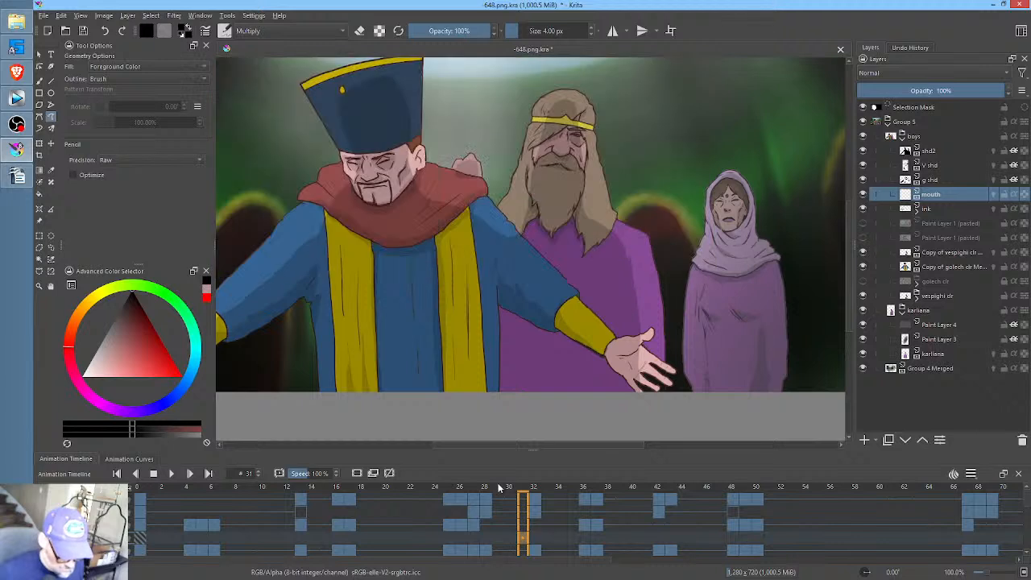
- On the mouth layer, fill a narrow black mouth opening on the bearded man at frame 33 and a wider one at frame 35
left_click_drag(504, 492, 551, 499)
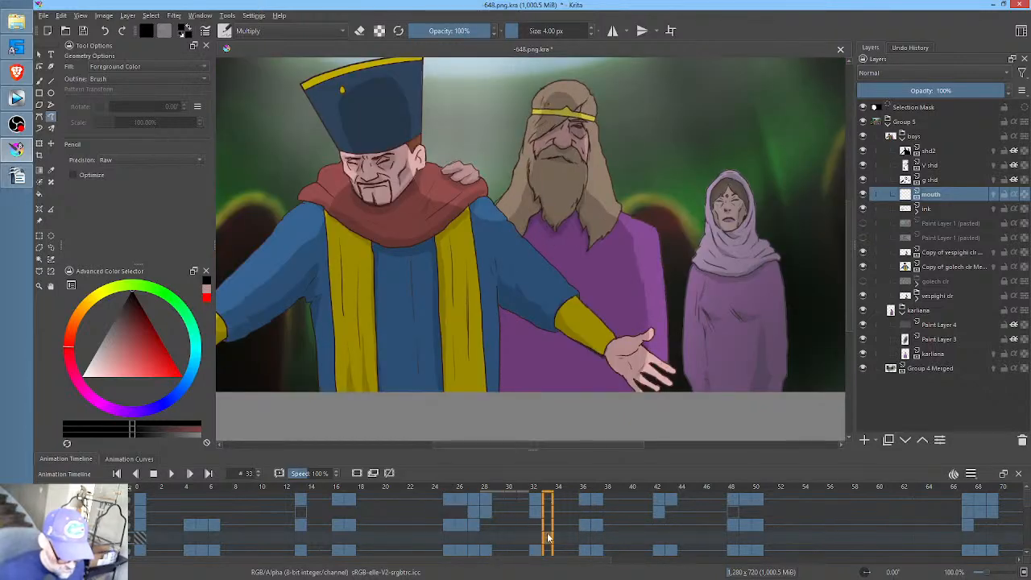
left_click_drag(588, 171, 644, 169)
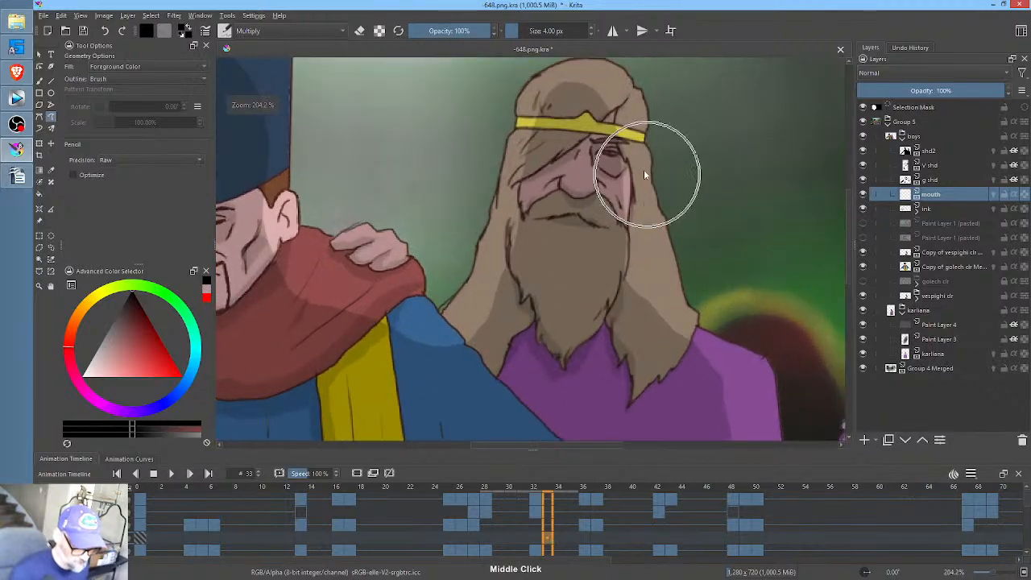
left_click(589, 224)
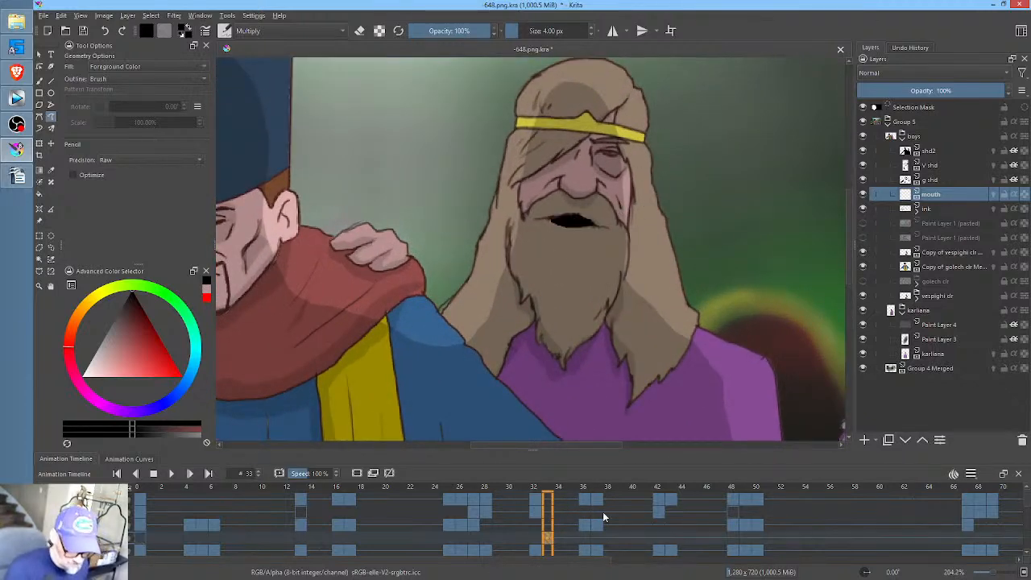
left_click(573, 538)
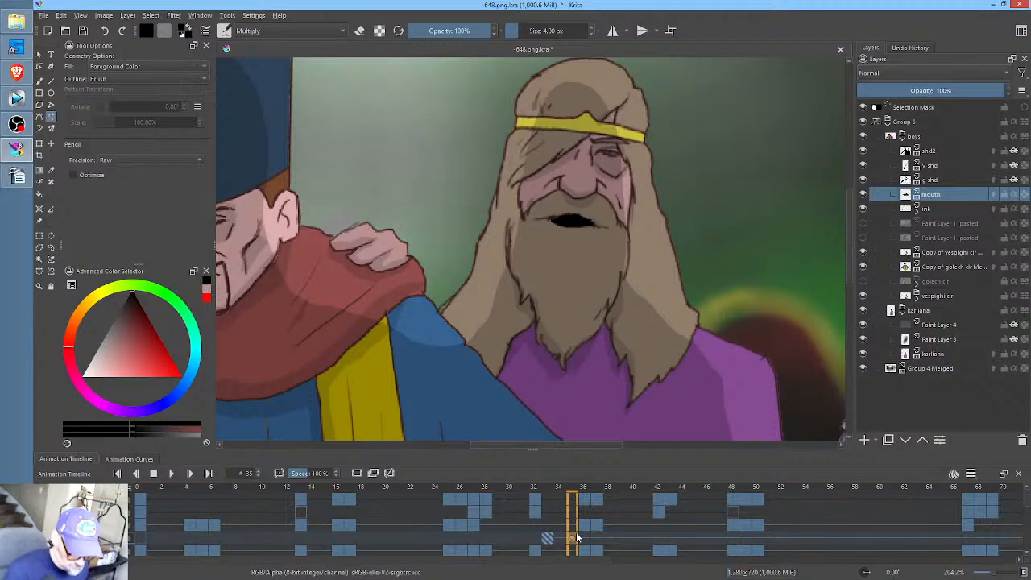
left_click(598, 225)
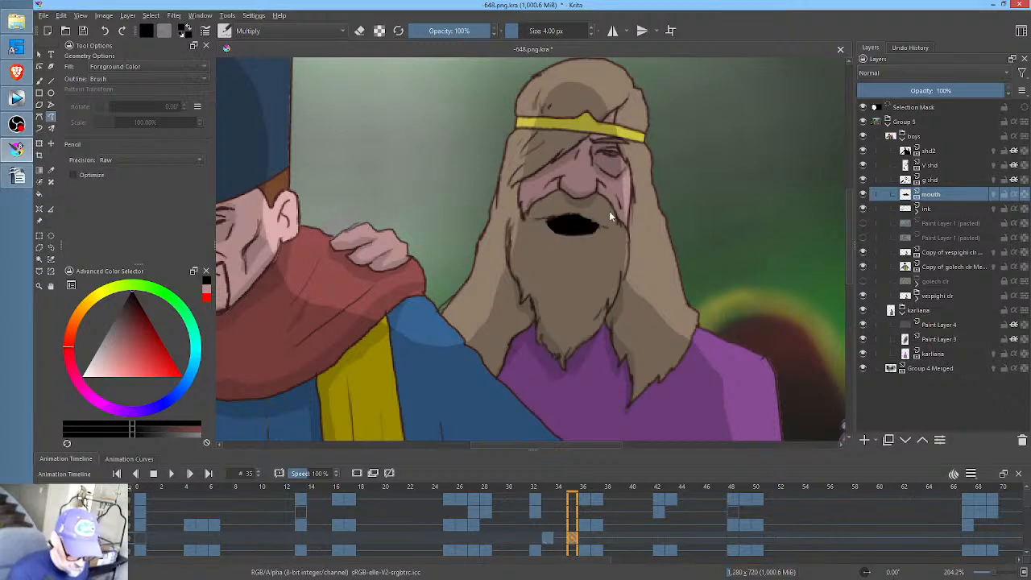
- Copy the narrow mouth drawing from frame 33 to frame 37, keeping the original keyframe in place
left_click_drag(548, 539, 602, 539)
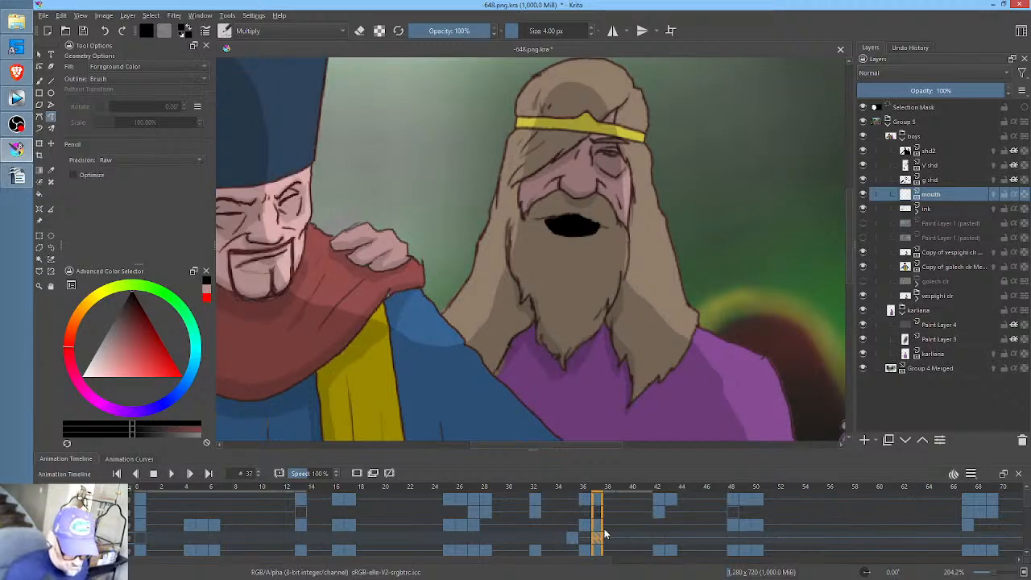
left_click_drag(576, 538, 595, 543)
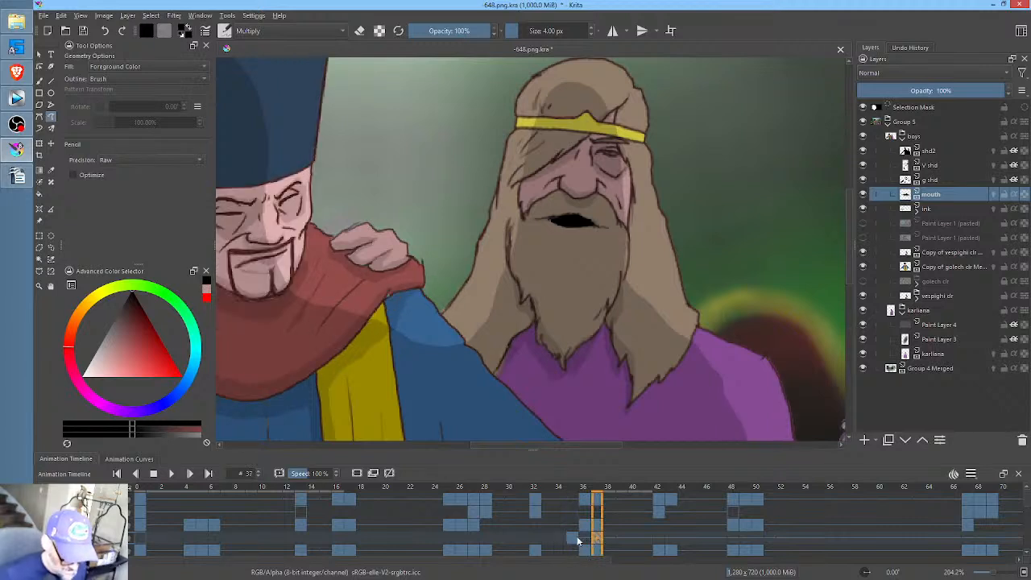
left_click(578, 541)
left_click(598, 540)
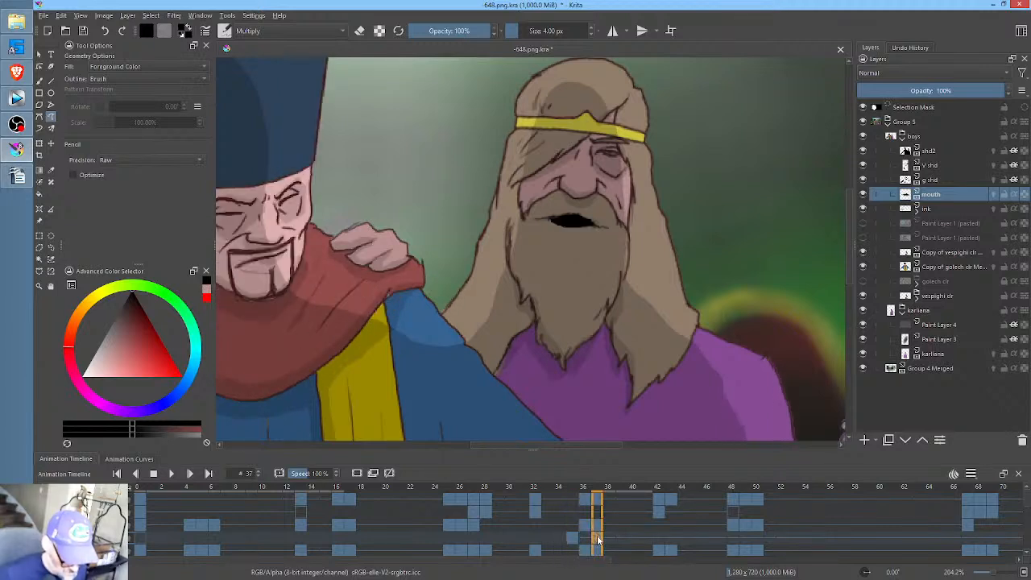
left_click(579, 538)
left_click(549, 542)
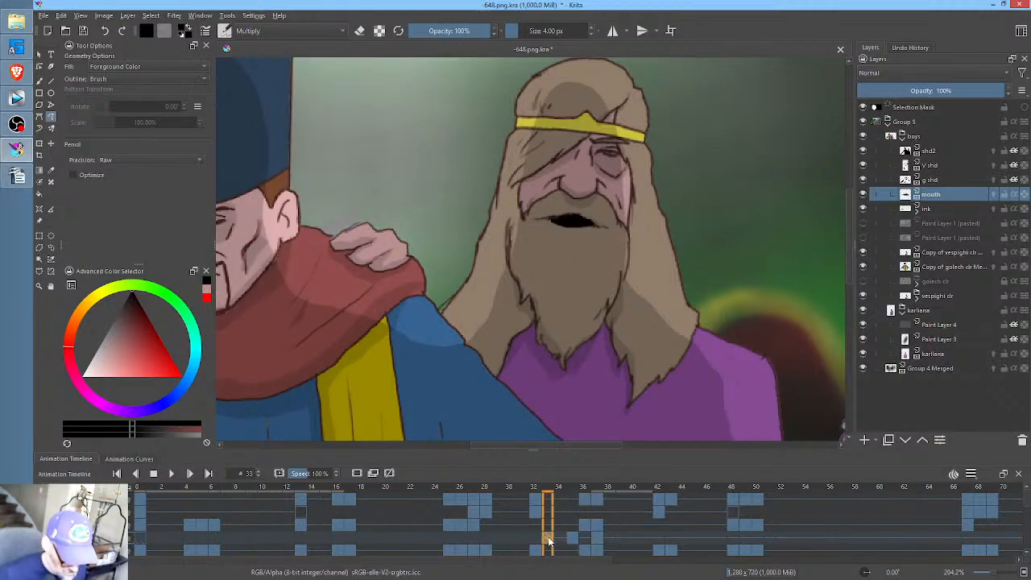
- Play frames 30 through 39 to review the bearded man's mouth movement with the whole scene in view
left_click(532, 538)
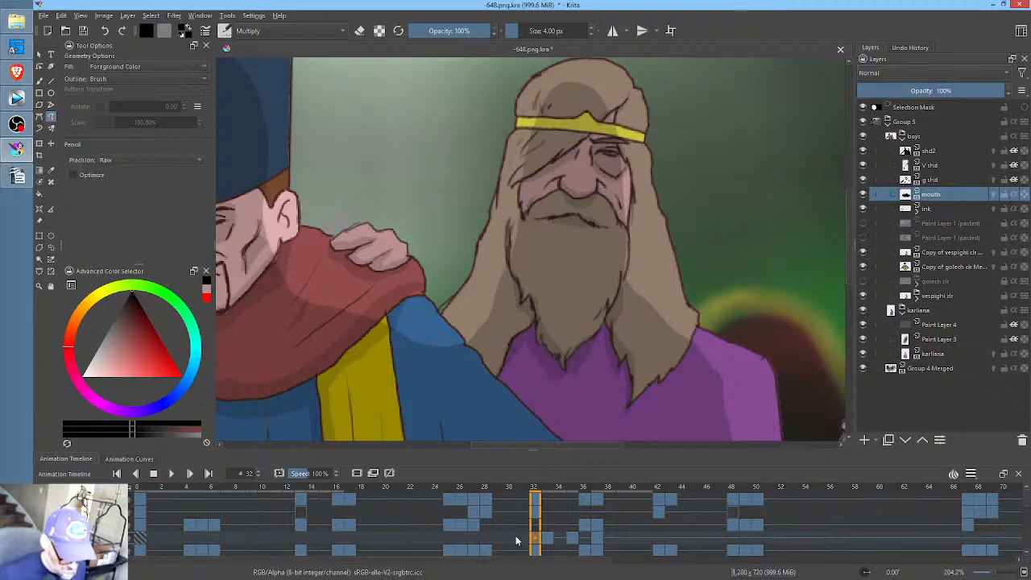
left_click_drag(516, 541, 623, 537)
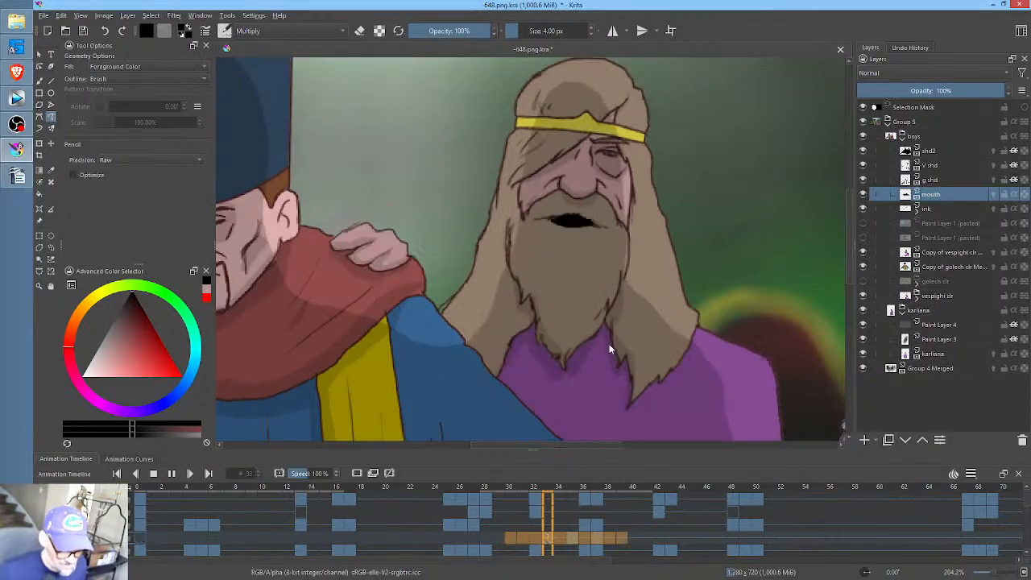
scroll(609, 344, "down", 5)
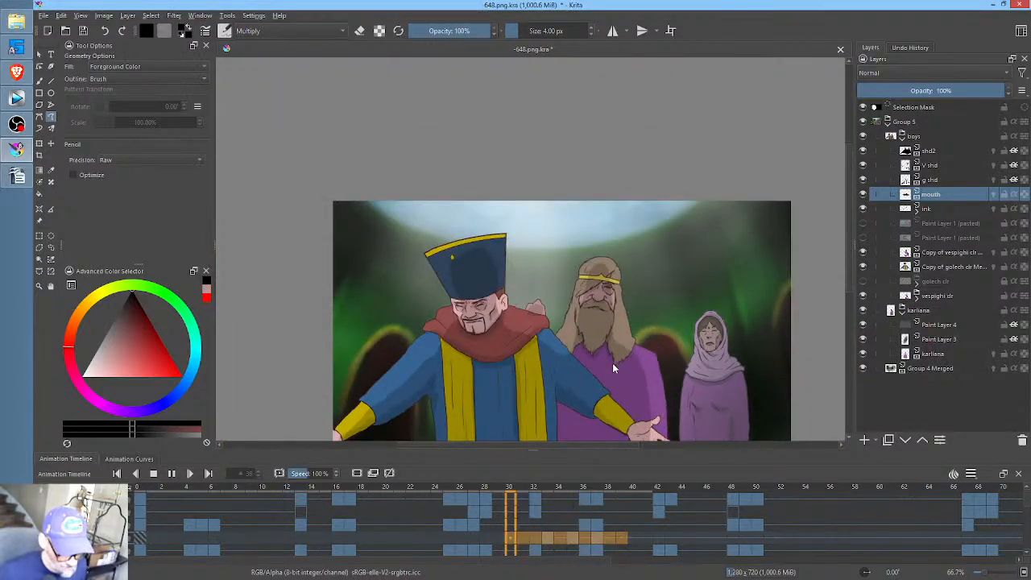
left_click(593, 539)
- Clone the wide-open mouth keyframe from frame 35 to frame 39 on the mouth layer
left_click(573, 541)
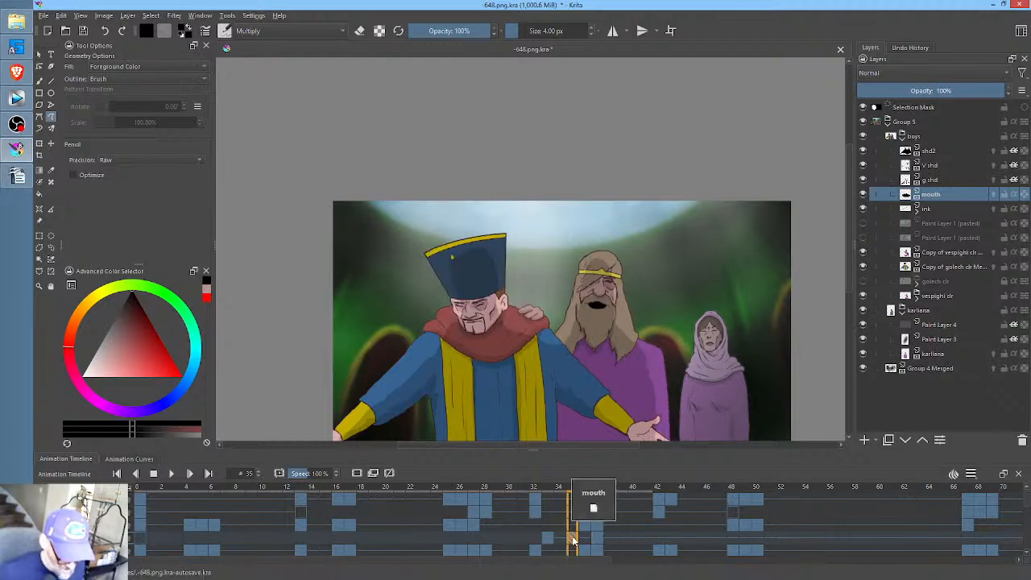
right_click(573, 542)
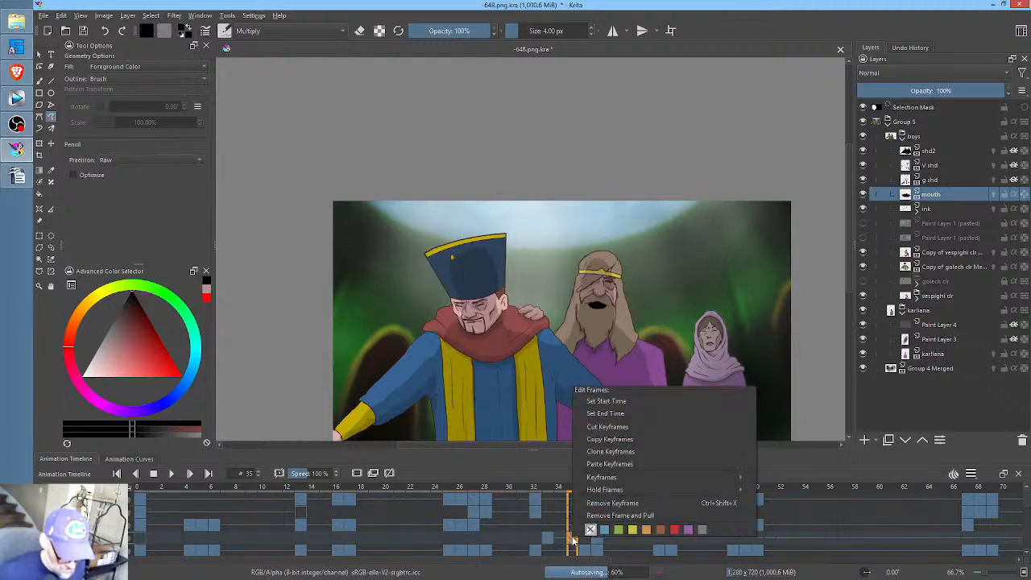
left_click(609, 451)
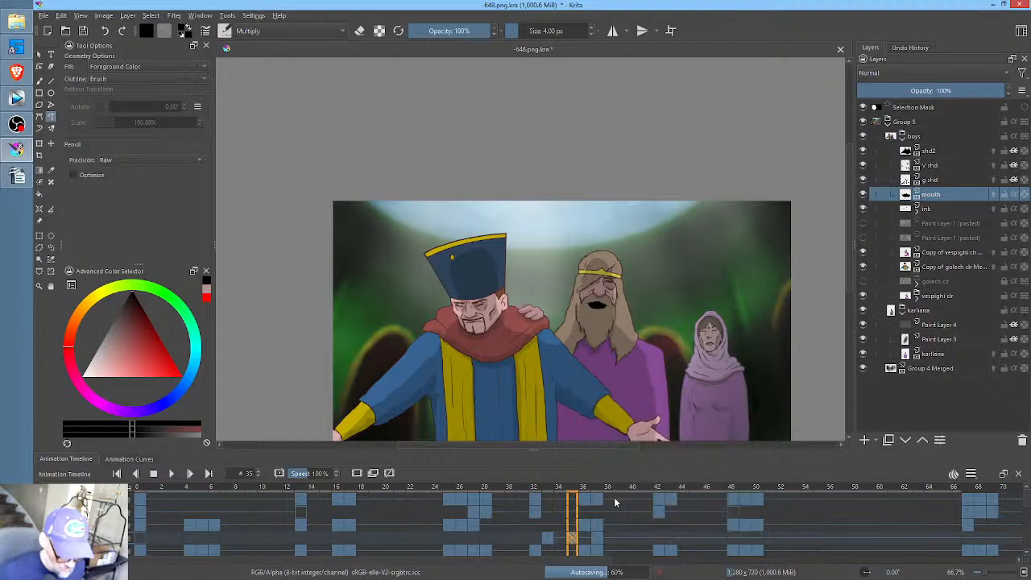
left_click(623, 541)
right_click(623, 542)
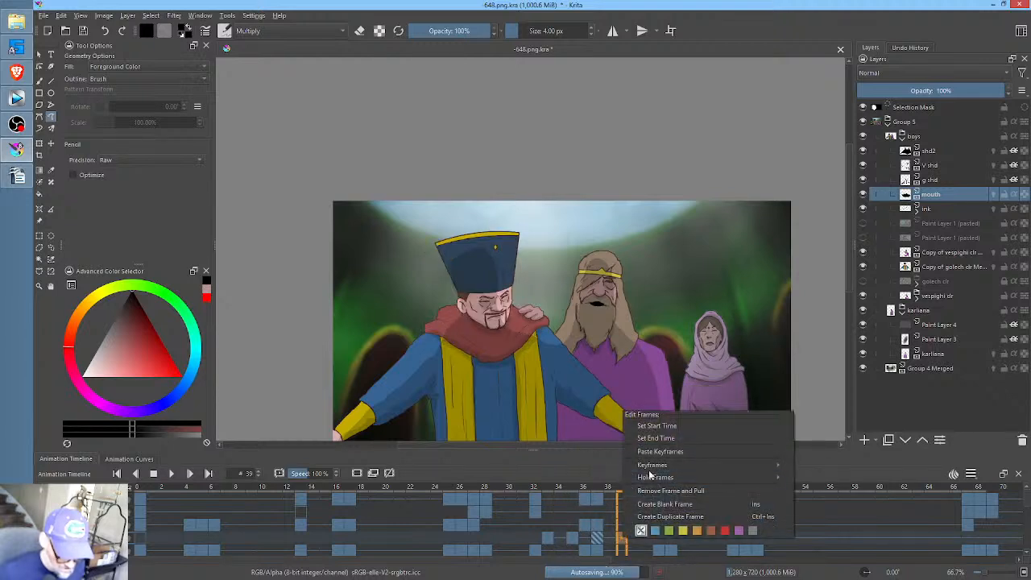
mouse_move(652, 465)
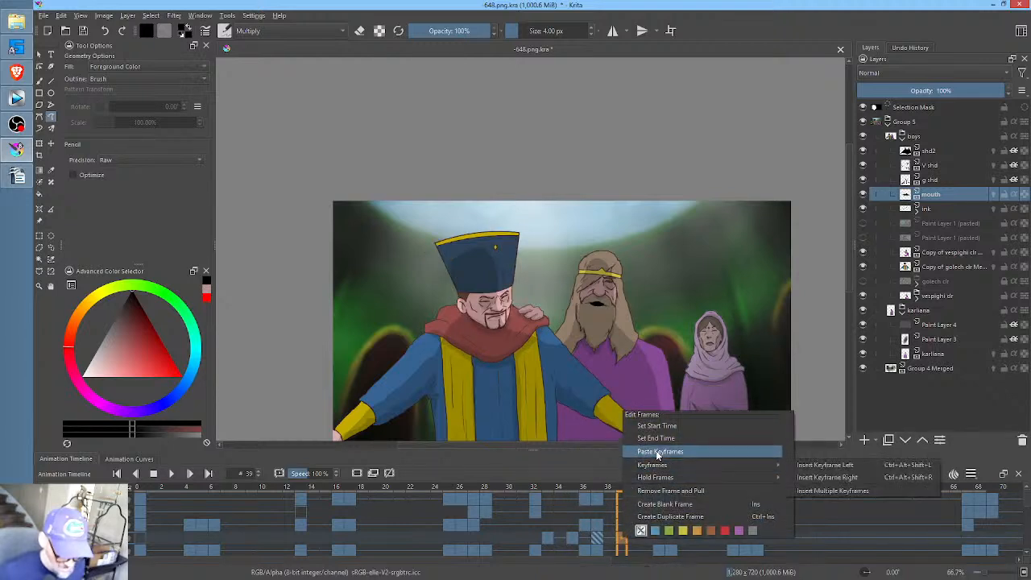
left_click(656, 451)
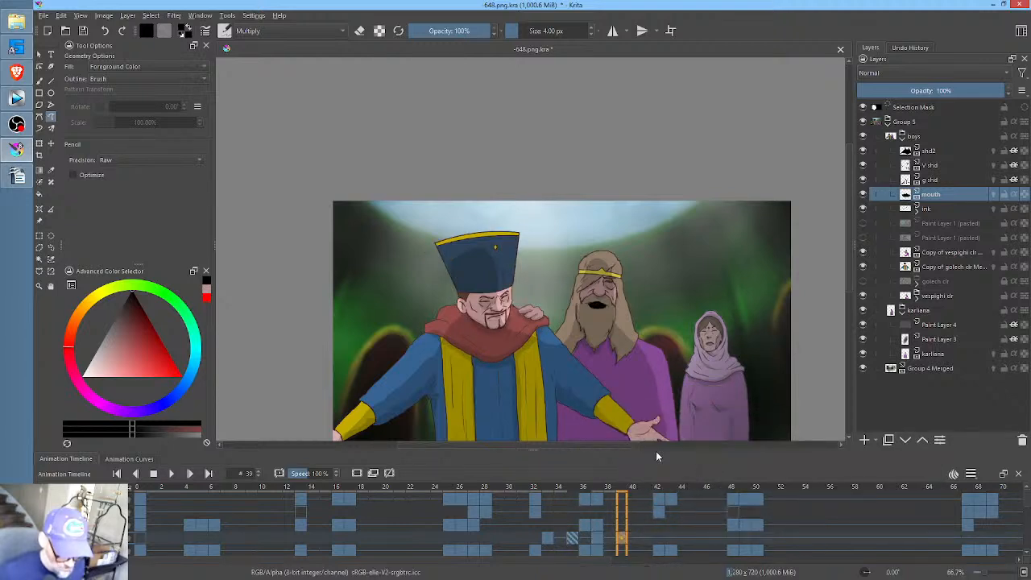
- At frame 41, transform the wide mouth by squashing it vertically into a thin slit and shifting it slightly up onto the lip line
left_click(573, 542)
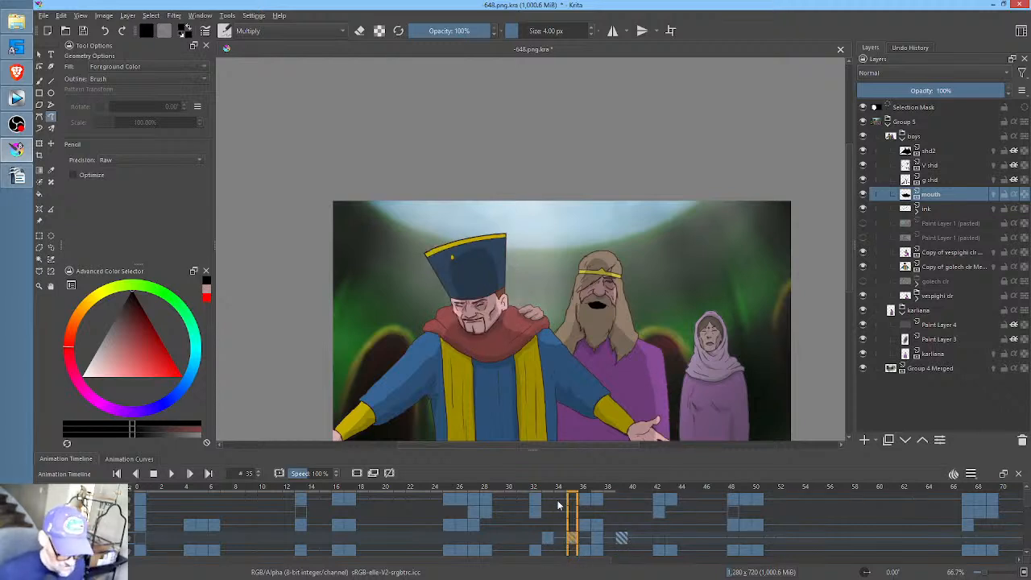
left_click_drag(573, 489, 648, 493)
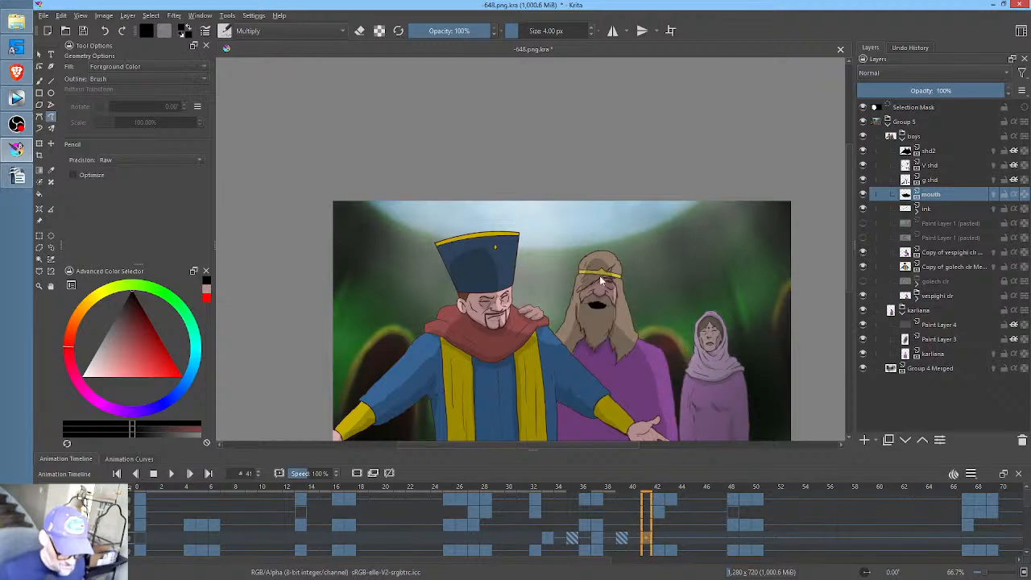
scroll(599, 275, "up", 5)
key("ctrl+t")
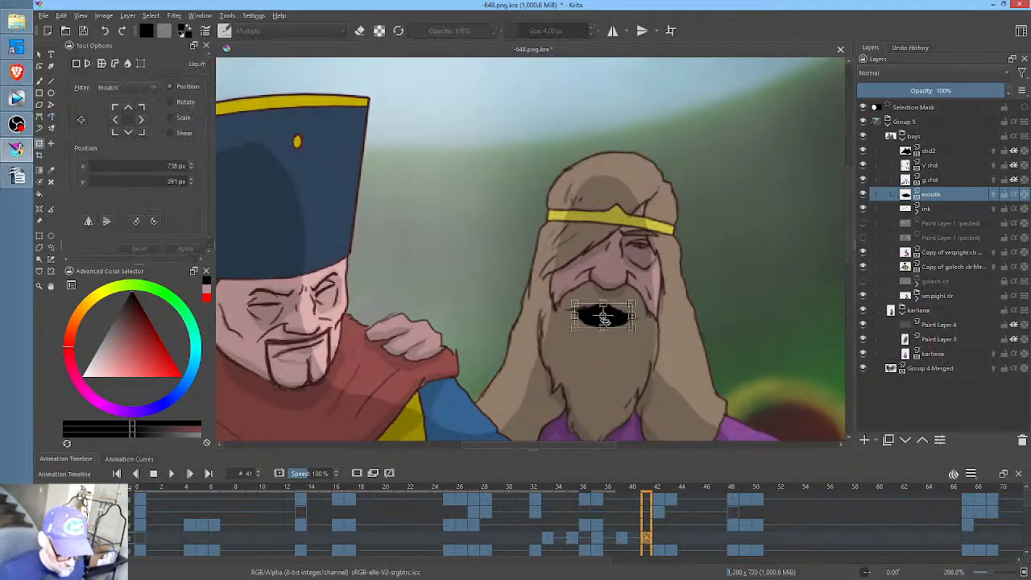
left_click_drag(604, 325, 603, 319)
key("Return")
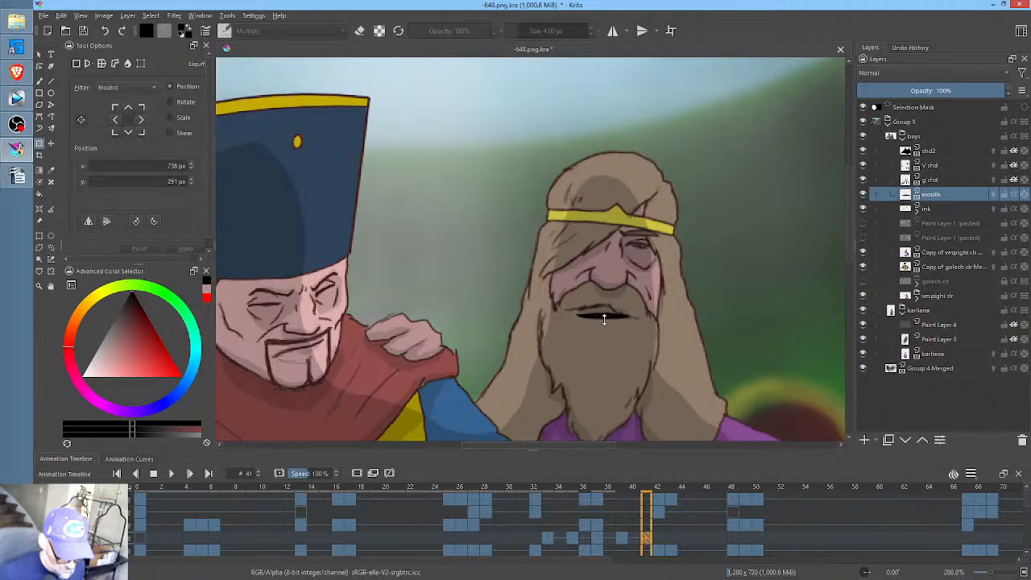
key("ctrl+t")
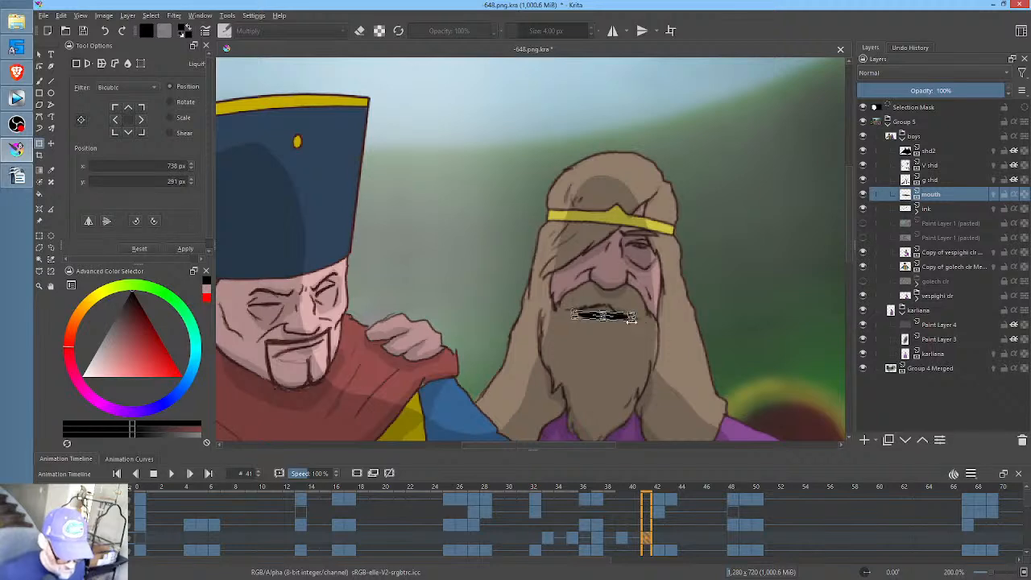
scroll(631, 318, "up", 6)
left_click_drag(572, 215, 564, 181)
scroll(568, 193, "down", 6)
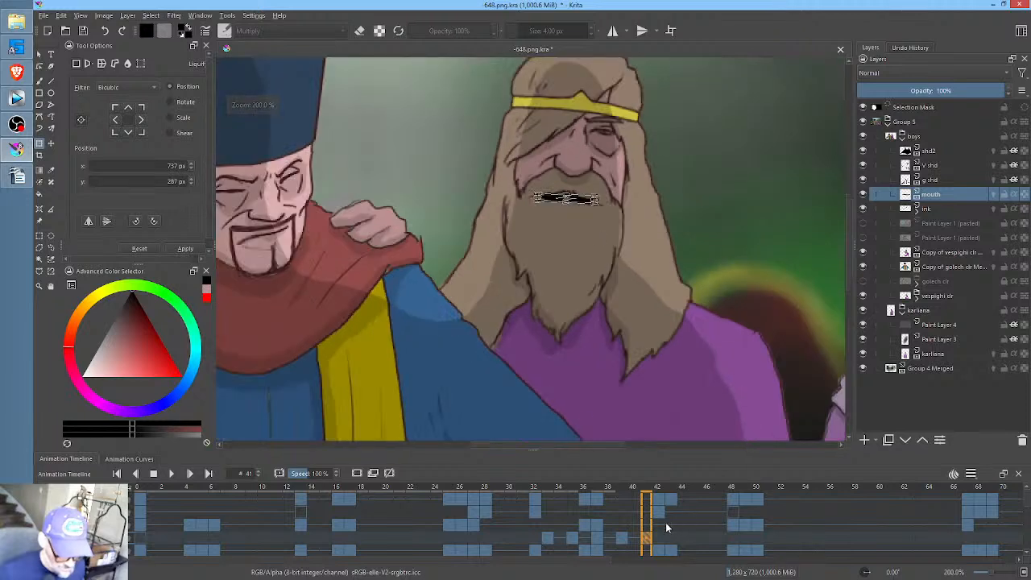
- Fill a narrow black mouth opening under the mustache at frame 42 and clear the mouth drawing at frame 43
left_click(670, 539)
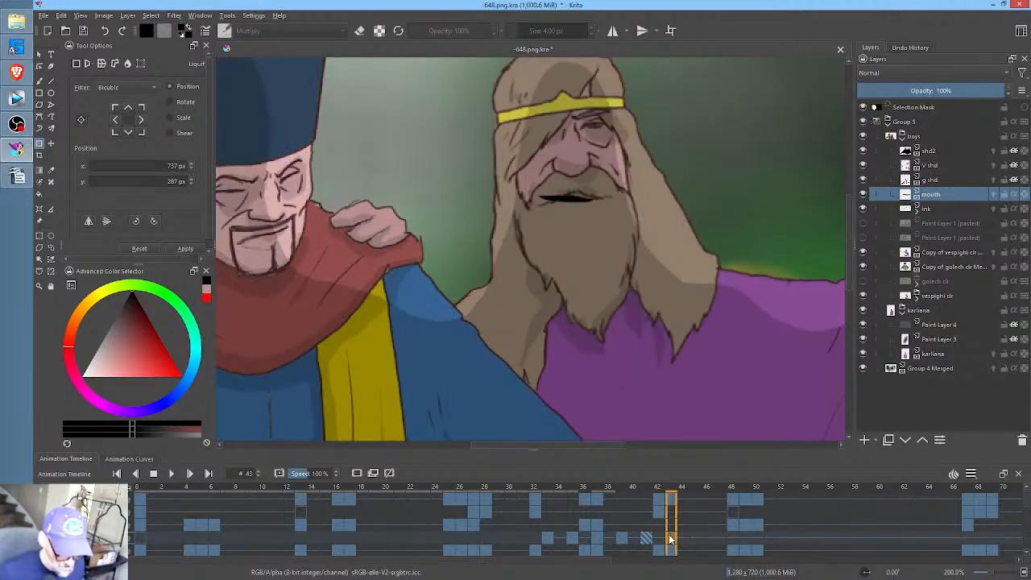
left_click(660, 539)
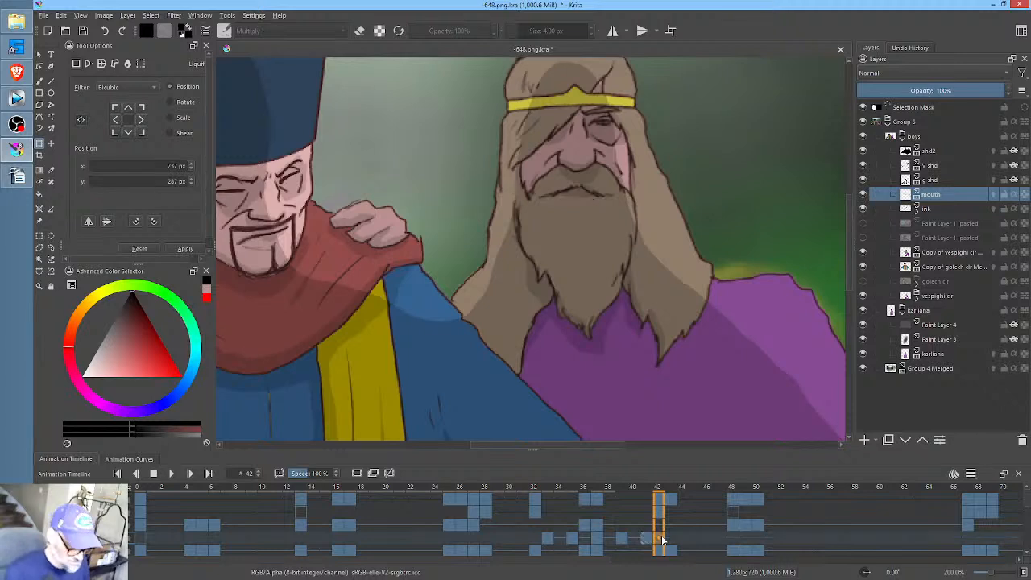
key("p")
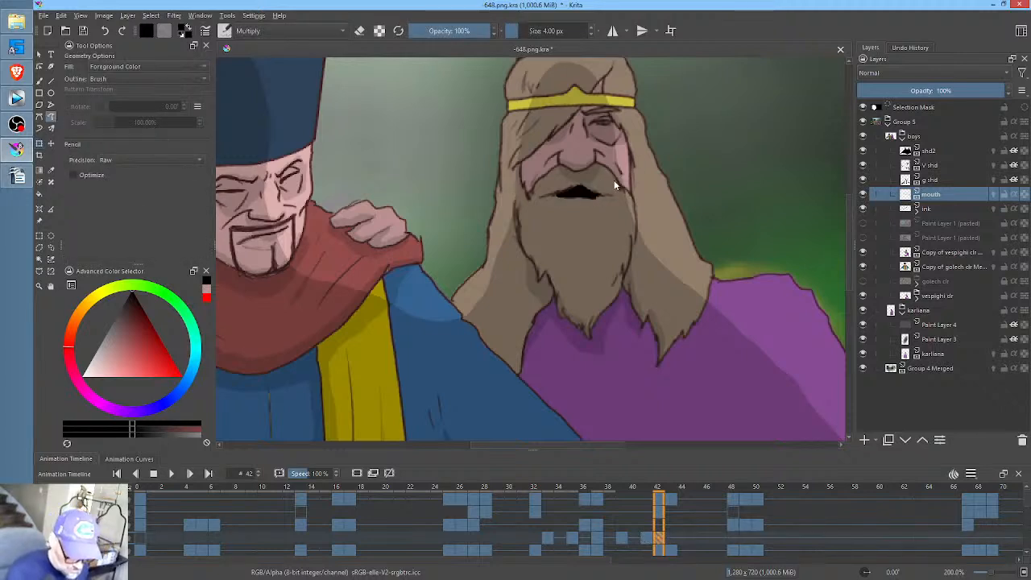
left_click(675, 506)
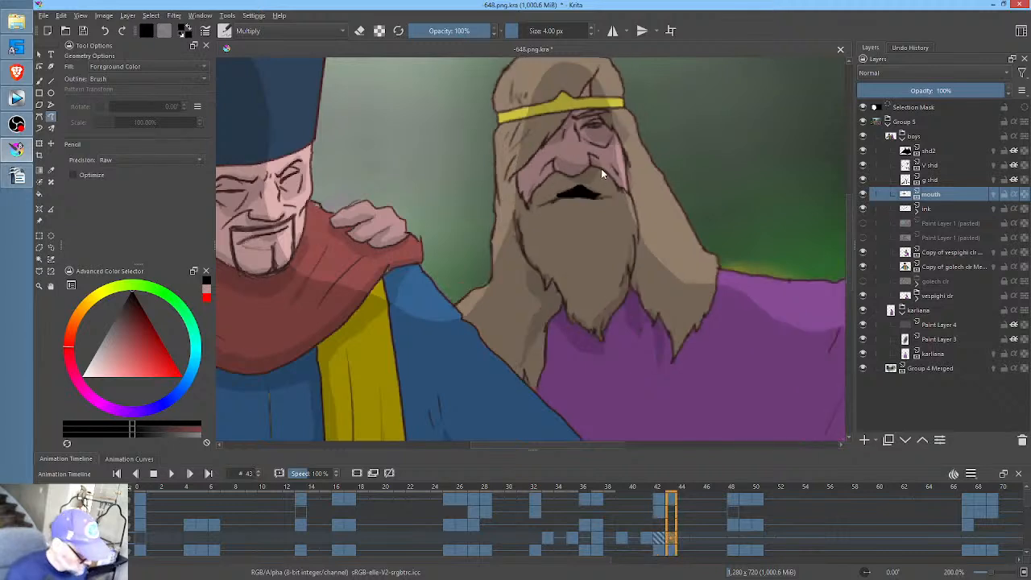
key("Delete")
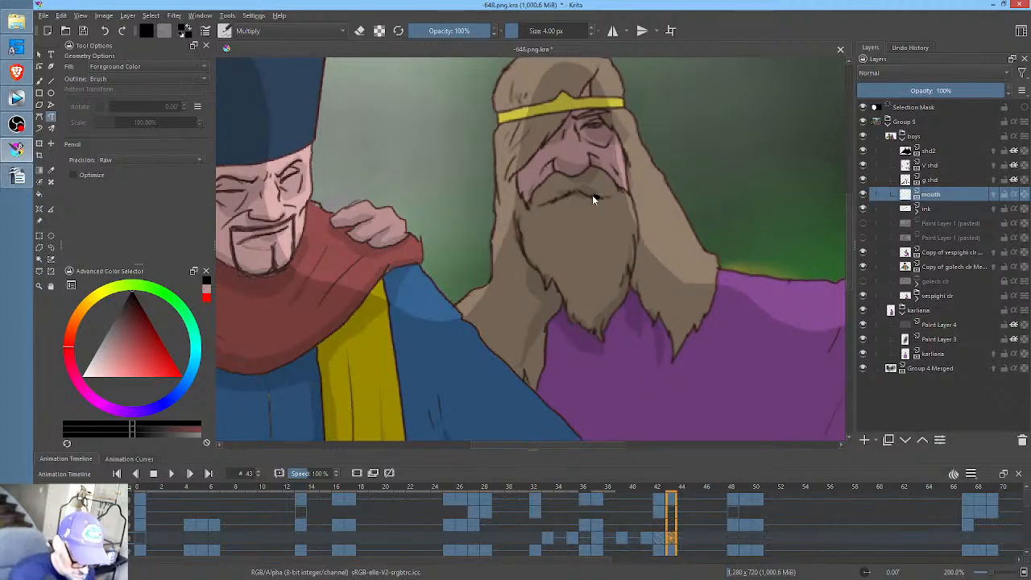
- Fill a wide black mouth opening on the bearded man at frame 45 and a smaller, narrower one at frame 47
left_click(693, 544)
key("Delete")
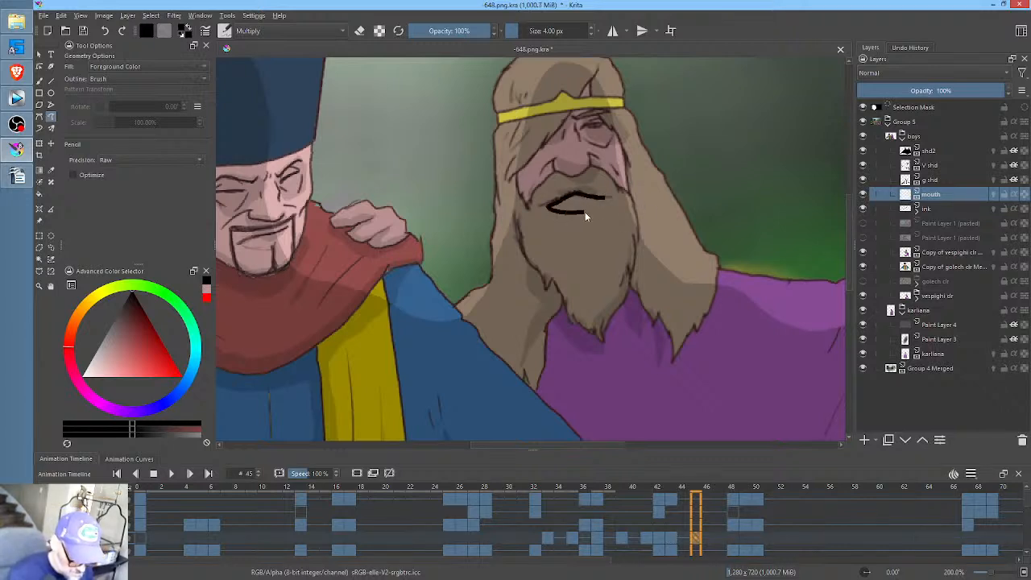
left_click_drag(610, 195, 611, 196)
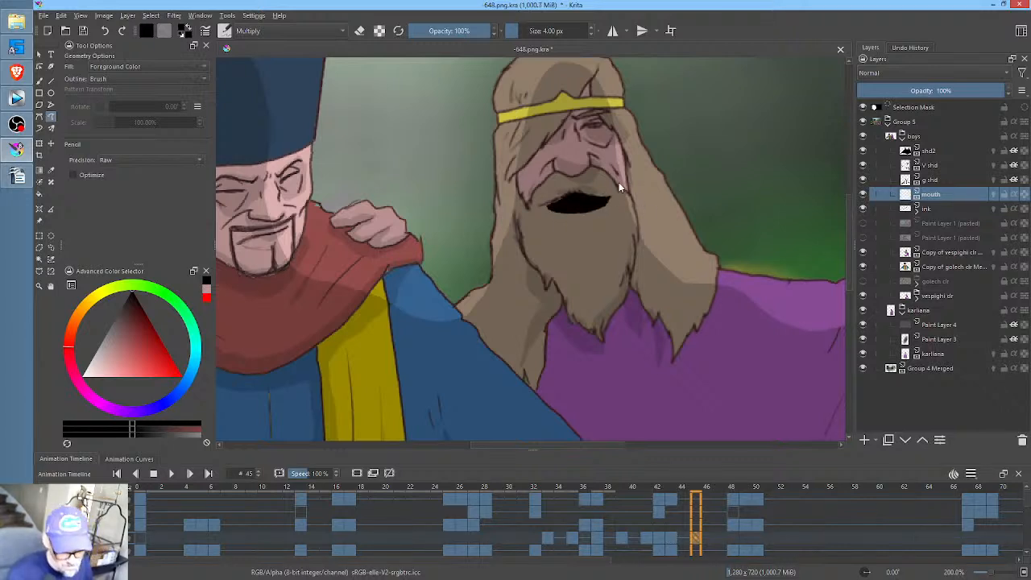
left_click(720, 539)
key("Delete")
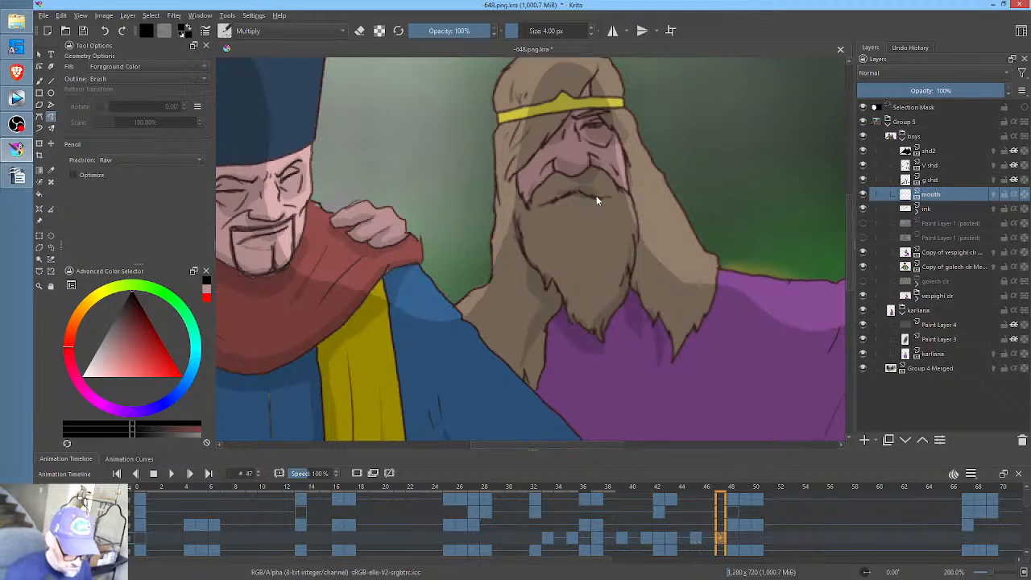
left_click_drag(586, 198, 608, 182)
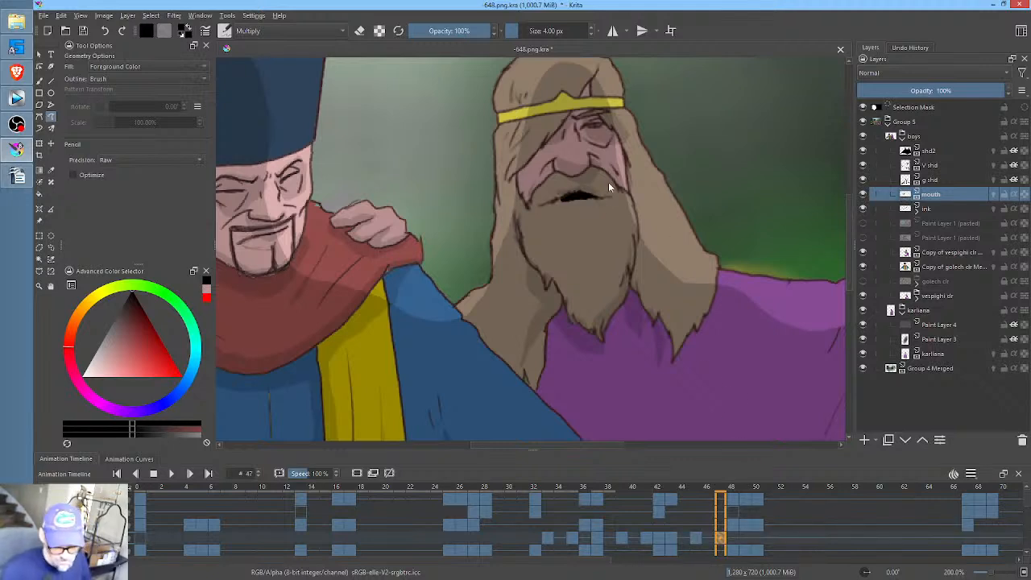
- Draw a narrow black mouth opening along the lip line of the bearded man's close-up at frame 48, and go to frame 49
left_click(737, 535)
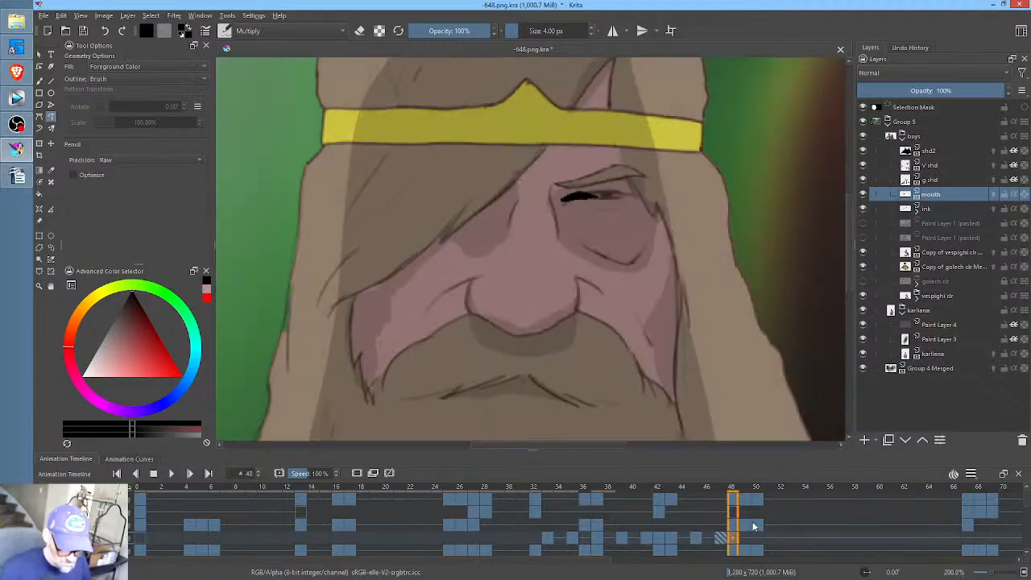
left_click_drag(639, 354, 674, 263)
mouse_move(597, 317)
left_mouse_down()
mouse_move(578, 305)
mouse_move(525, 307)
mouse_move(586, 298)
left_mouse_up()
left_click(748, 537)
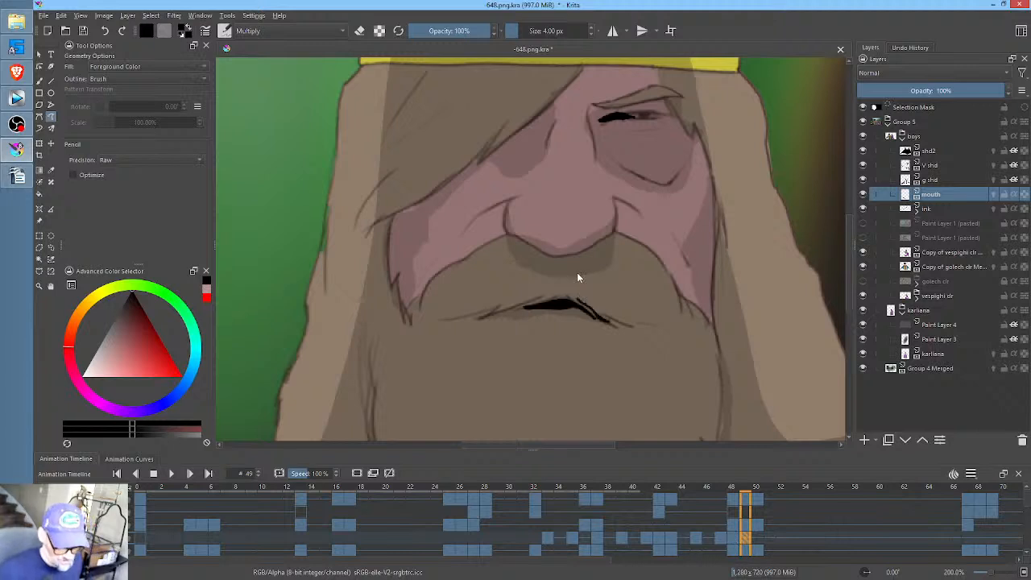
- Clear the previous mouth drawing at frames 48 and 49, and fill a small triangular black mouth opening under the mustache at frame 48
scroll(576, 273, "down", 2)
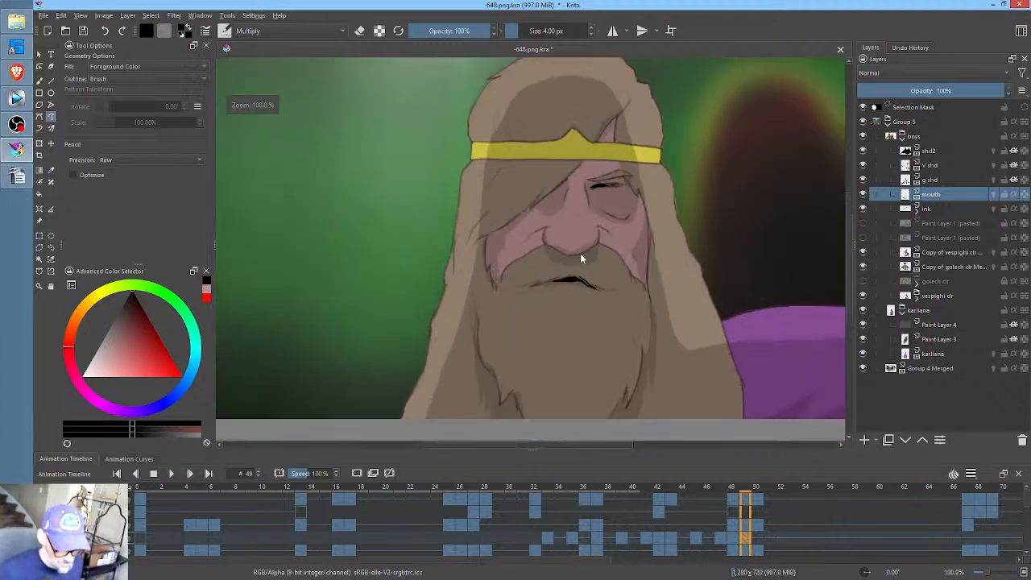
left_click(736, 540)
left_click(746, 540)
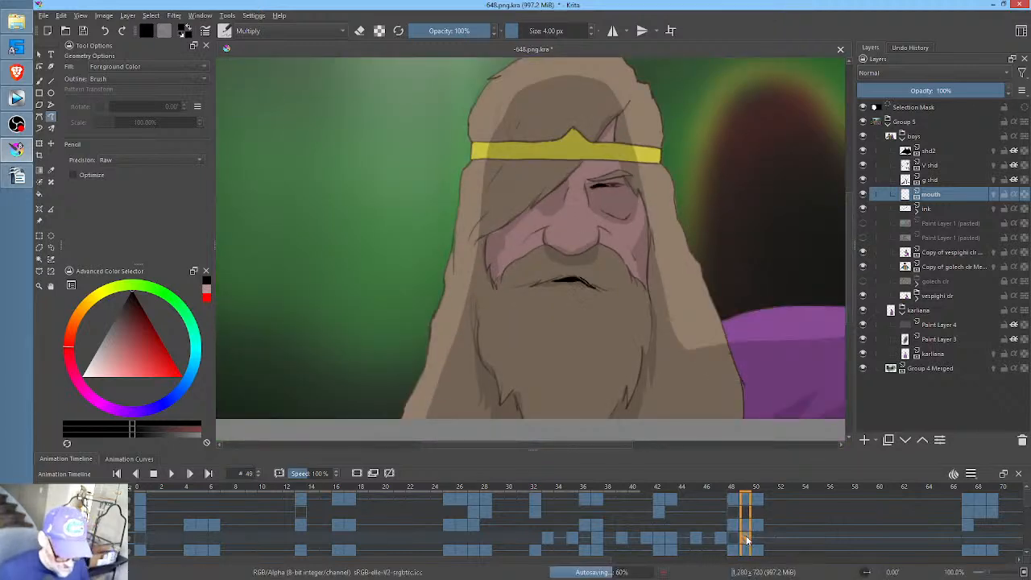
left_click(736, 540)
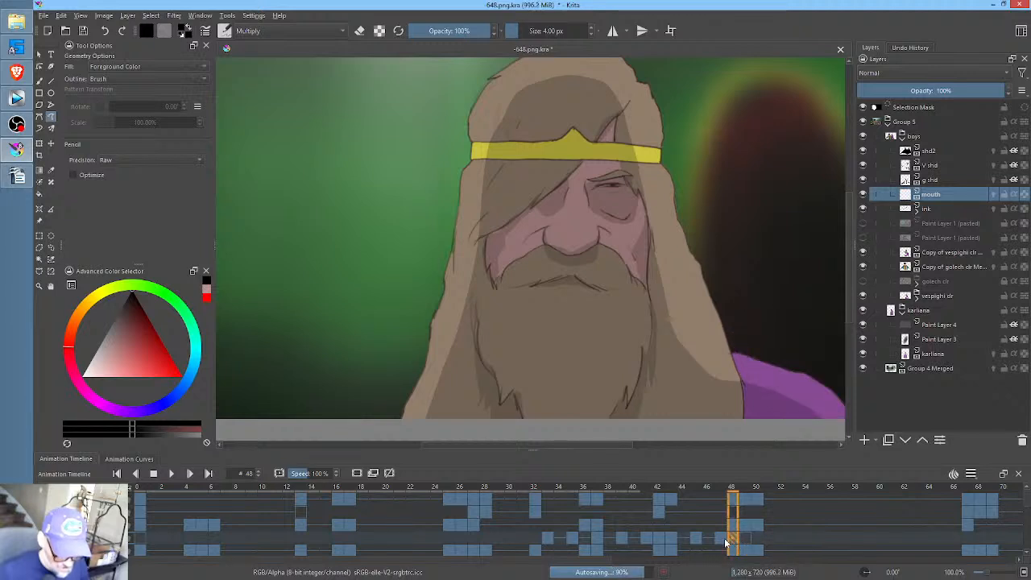
left_click(724, 541)
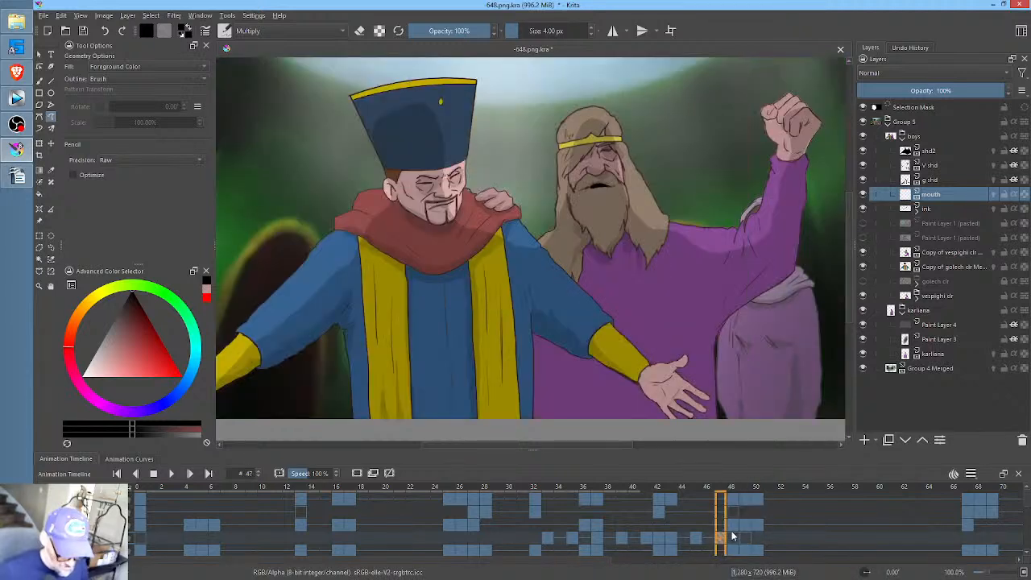
left_click(733, 537)
scroll(684, 268, "up", 1, "ctrl")
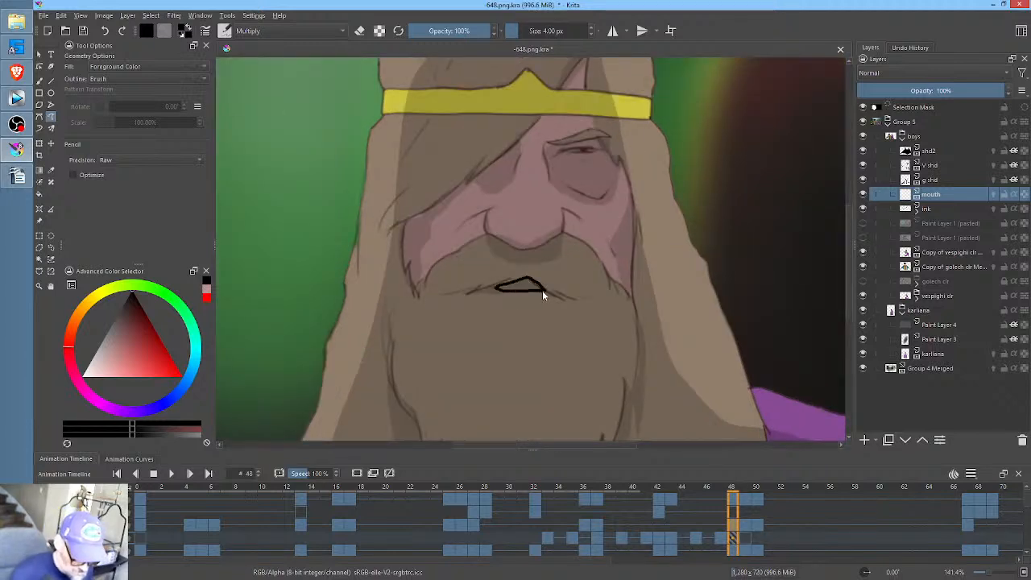
- At frame 49, fill a wide diamond-shaped black mouth opening along the bearded man's lip line
left_click(748, 538)
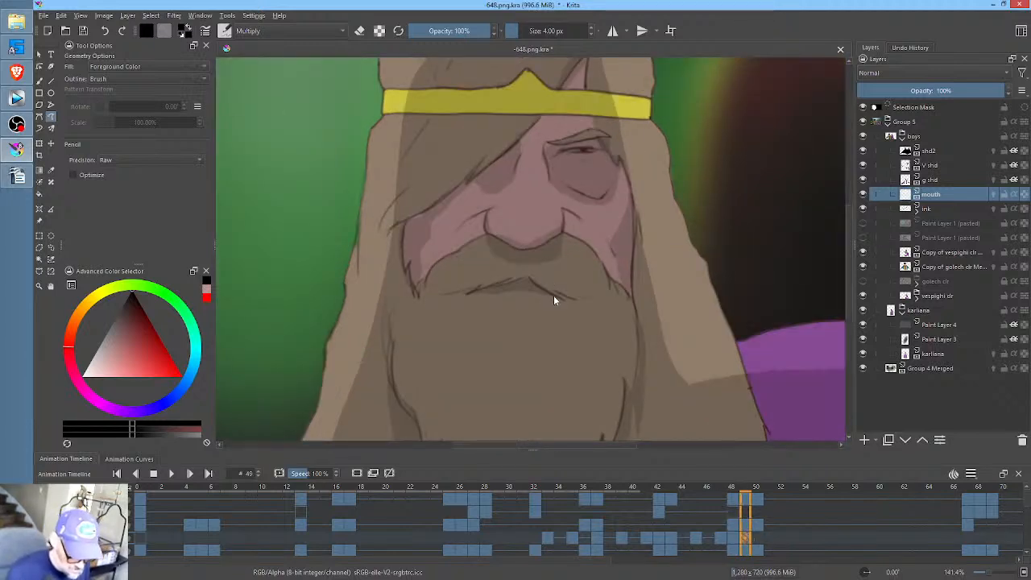
left_click_drag(530, 284, 476, 297)
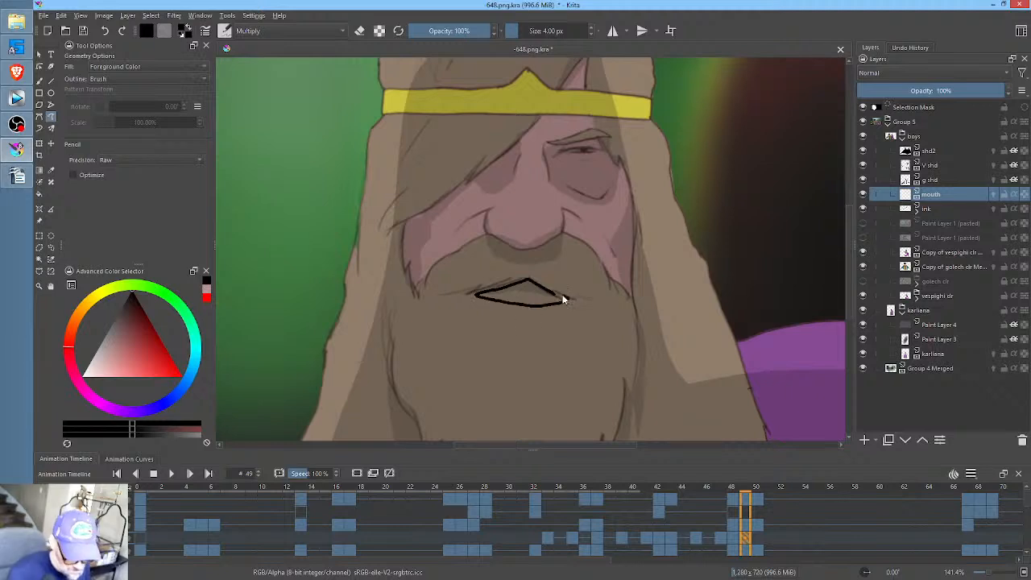
left_click_drag(563, 300, 567, 299)
- At frame 50, transform the mouth by moving it up onto the lip line and rotating it slightly to match the head's tilt
left_click(757, 537)
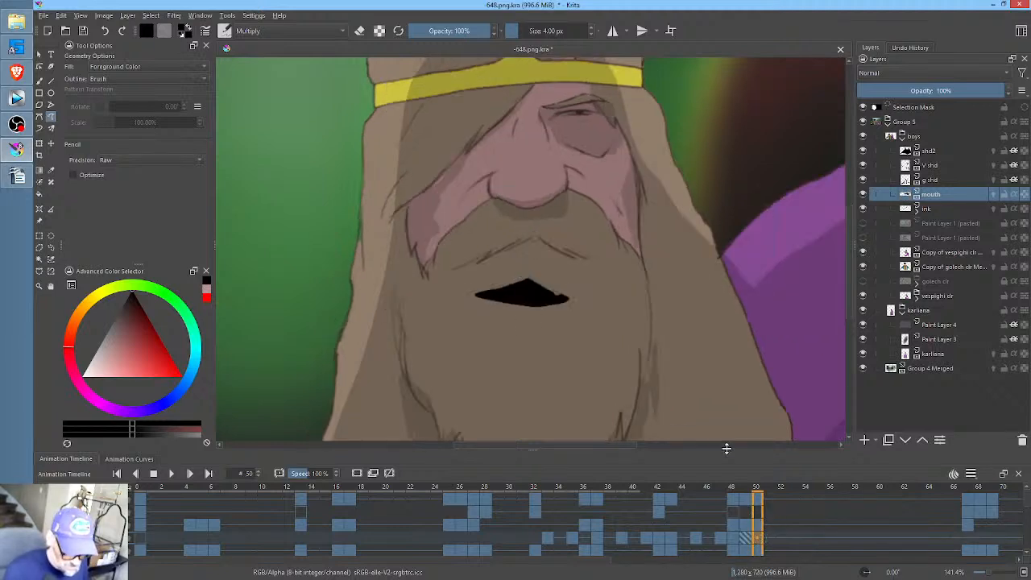
key("ctrl+t")
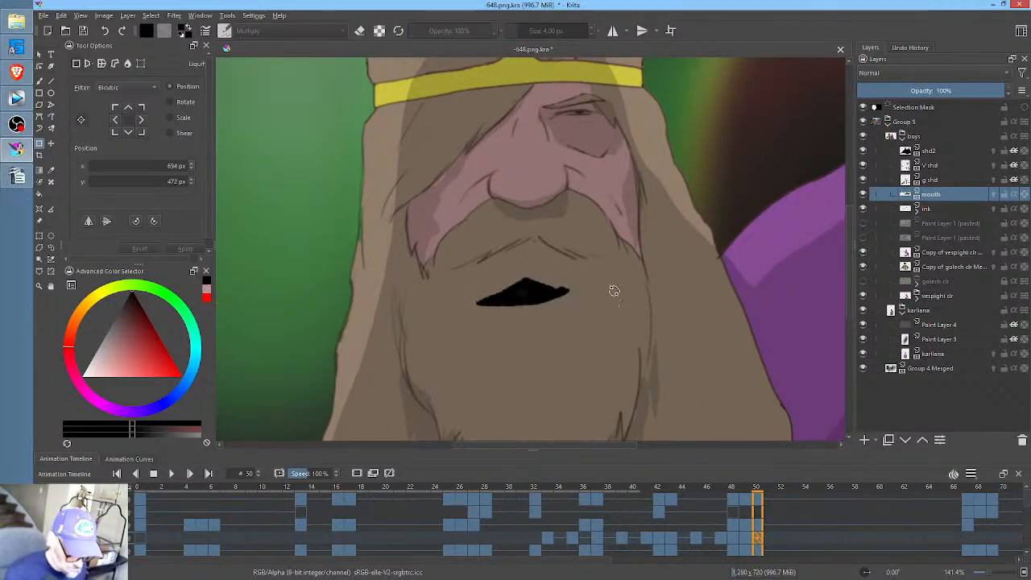
left_click_drag(529, 288, 533, 252)
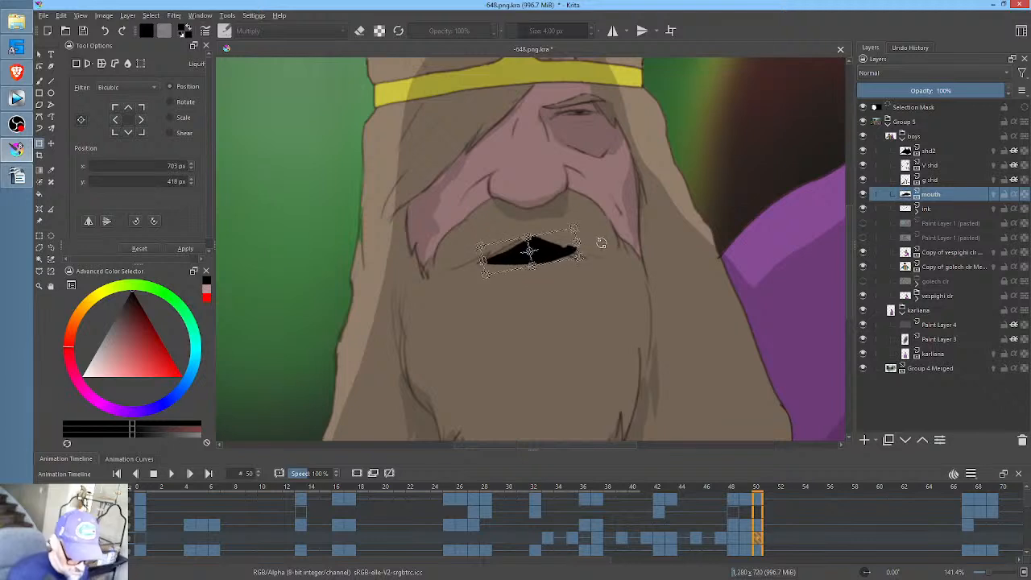
left_click_drag(601, 243, 603, 249)
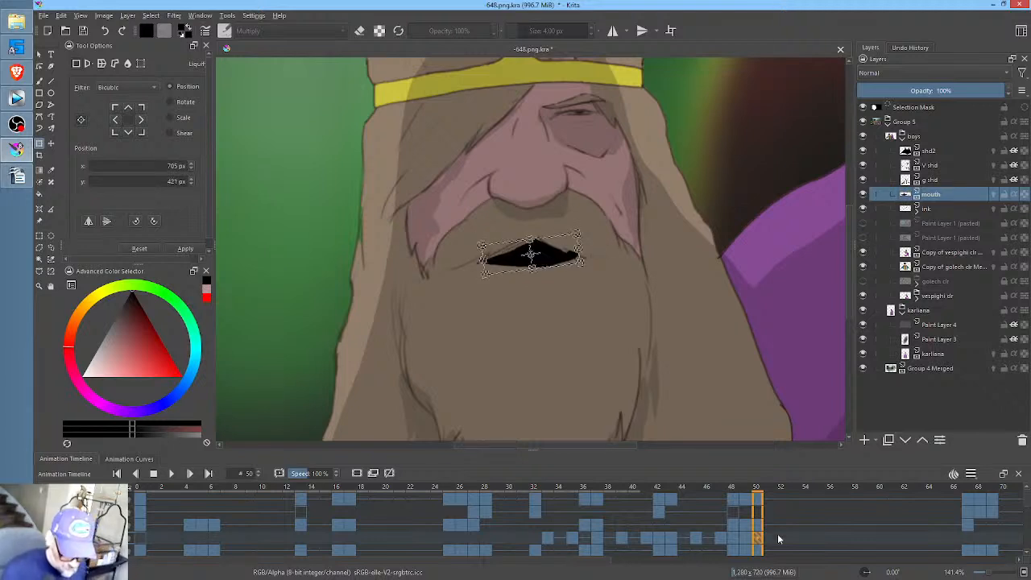
- At frame 52, enlarge the black mouth opening downward into a wide, open shape that follows the lip line
left_click(783, 537)
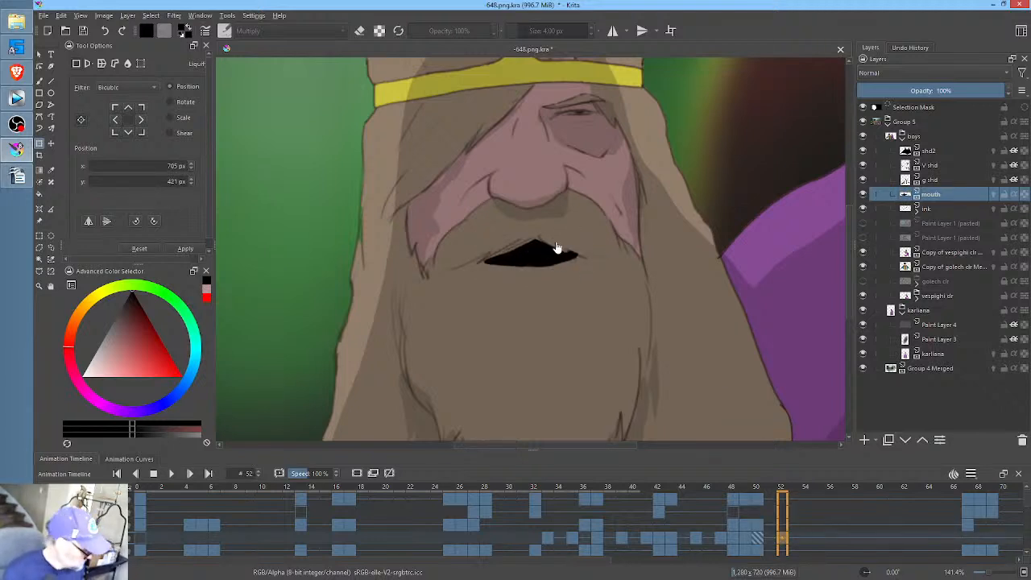
key("p")
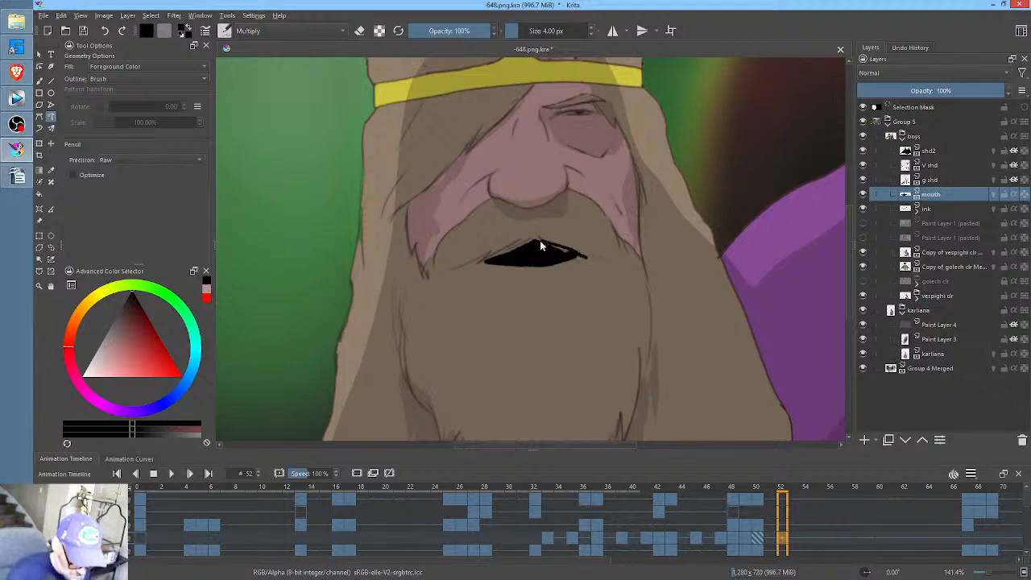
mouse_move(490, 272)
left_mouse_down()
mouse_move(558, 279)
mouse_move(586, 251)
left_mouse_up()
- At frame 54, erase the lower and outer edges of the wide mouth, leaving a smaller, narrower opening
left_click(808, 539)
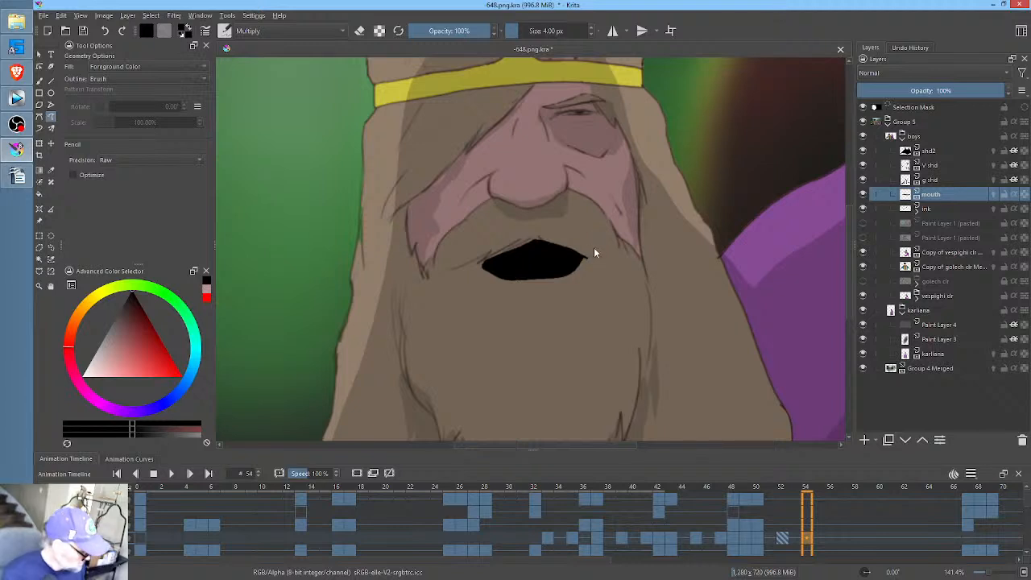
key("e")
mouse_move(601, 250)
left_mouse_down()
mouse_move(537, 267)
mouse_move(472, 259)
left_mouse_up()
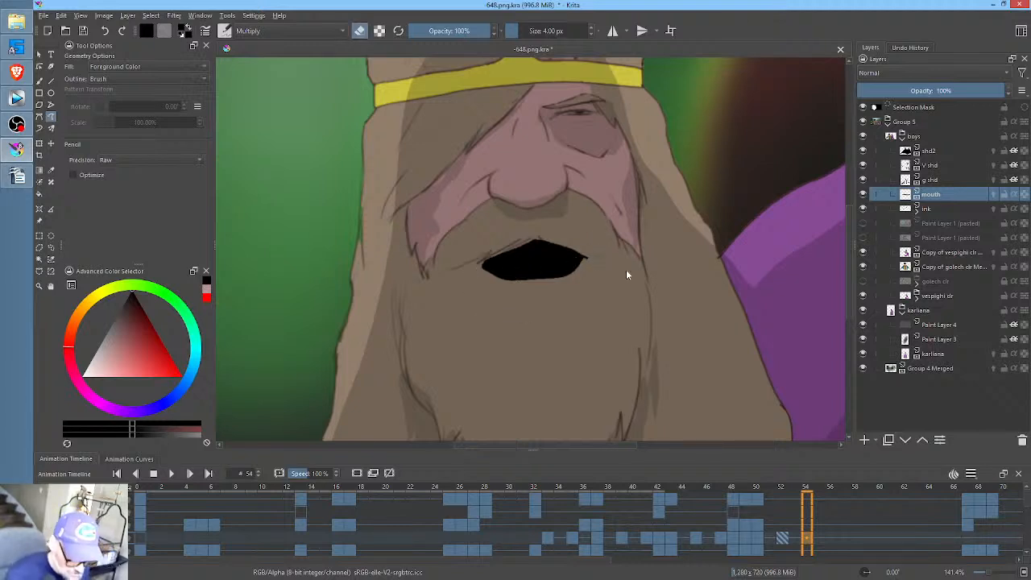
- Copy the wide-open mouth keyframe from frame 52 to frame 56
left_click(832, 539)
left_click(782, 538)
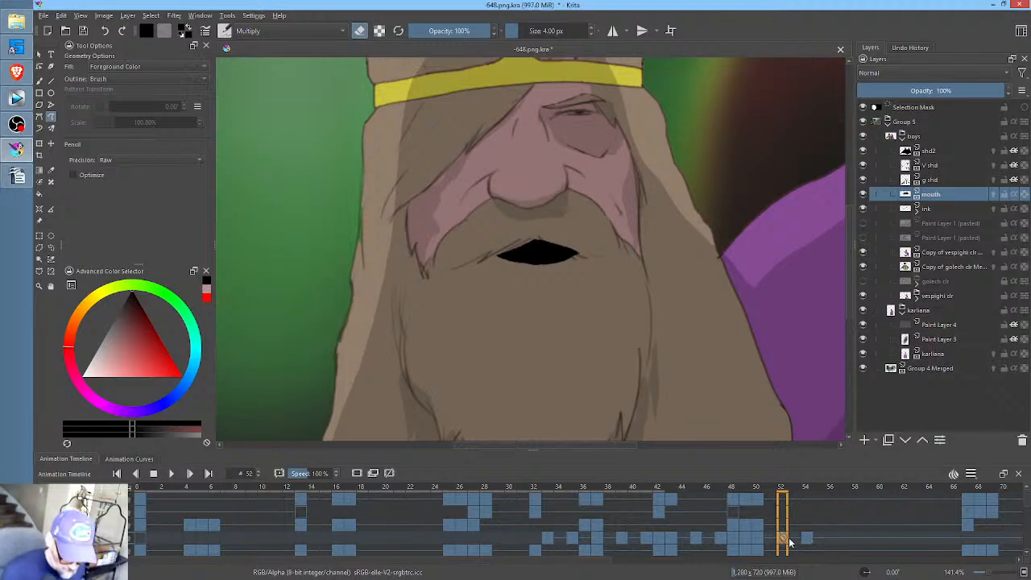
left_click(833, 539, "ctrl")
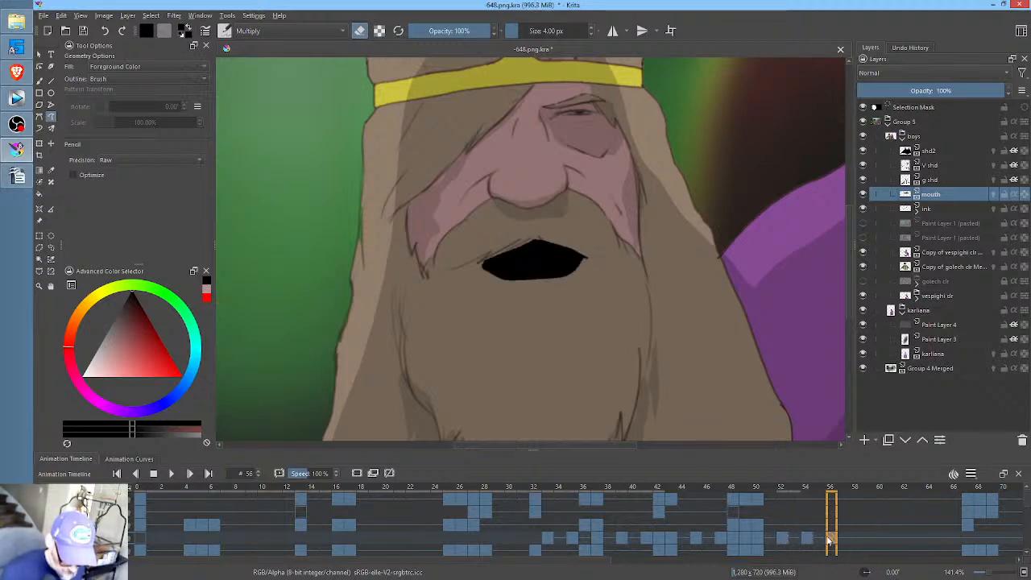
left_click(811, 540)
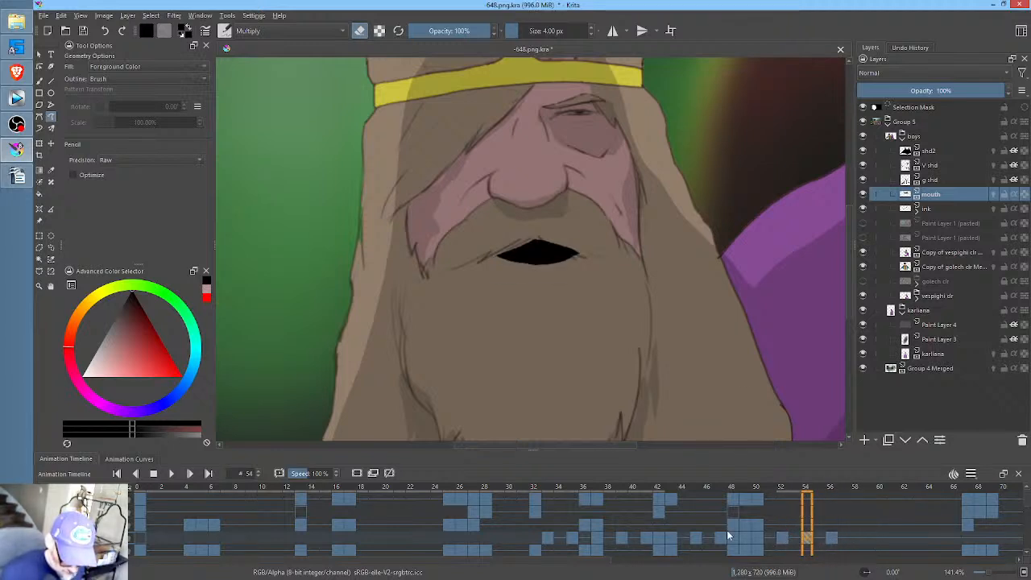
left_click_drag(808, 547, 860, 536)
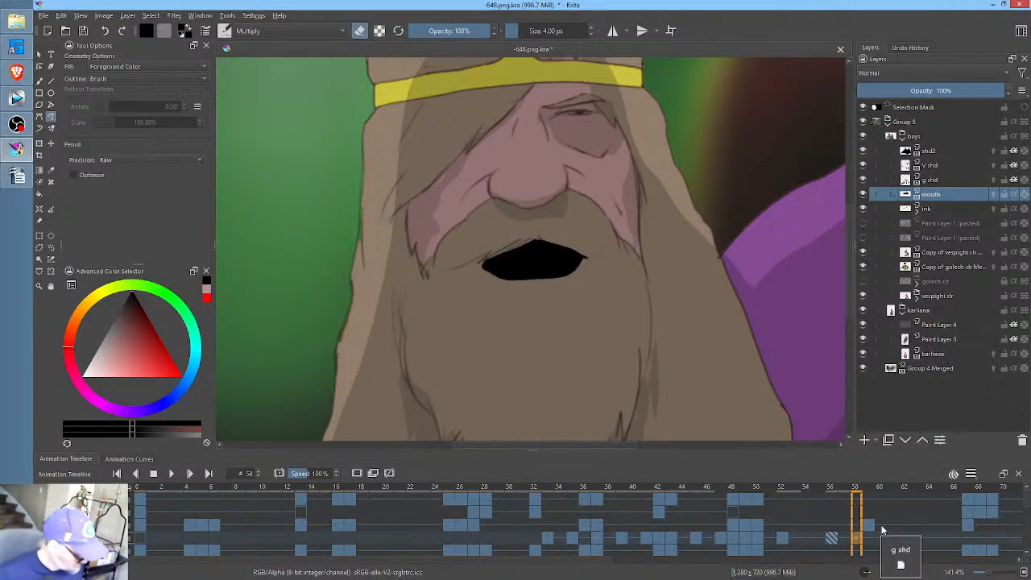
key("ctrl+z")
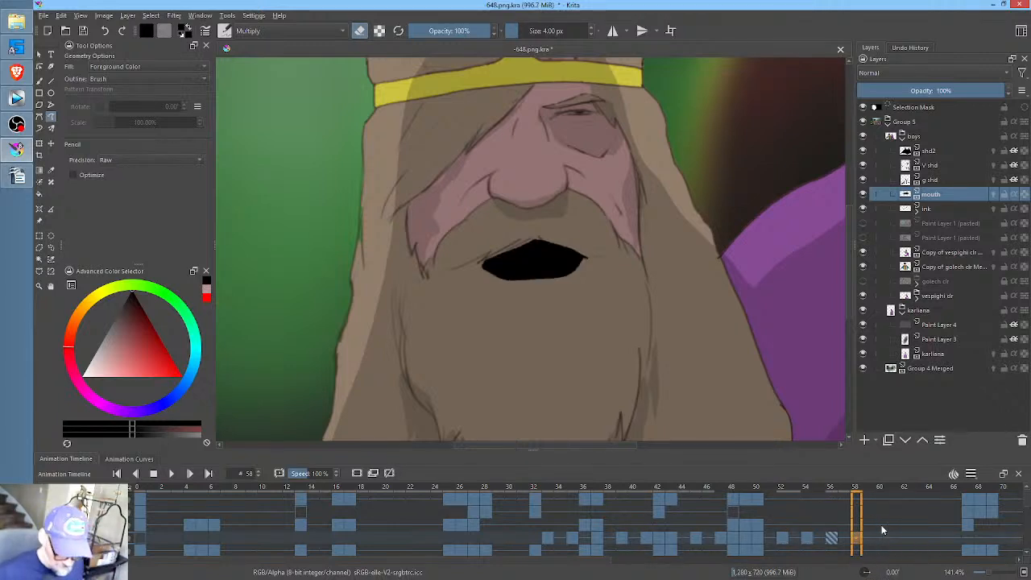
- Copy the narrower mouth keyframe from frame 54 to frame 58 on the mouth layer
left_click(830, 539)
left_click(808, 539)
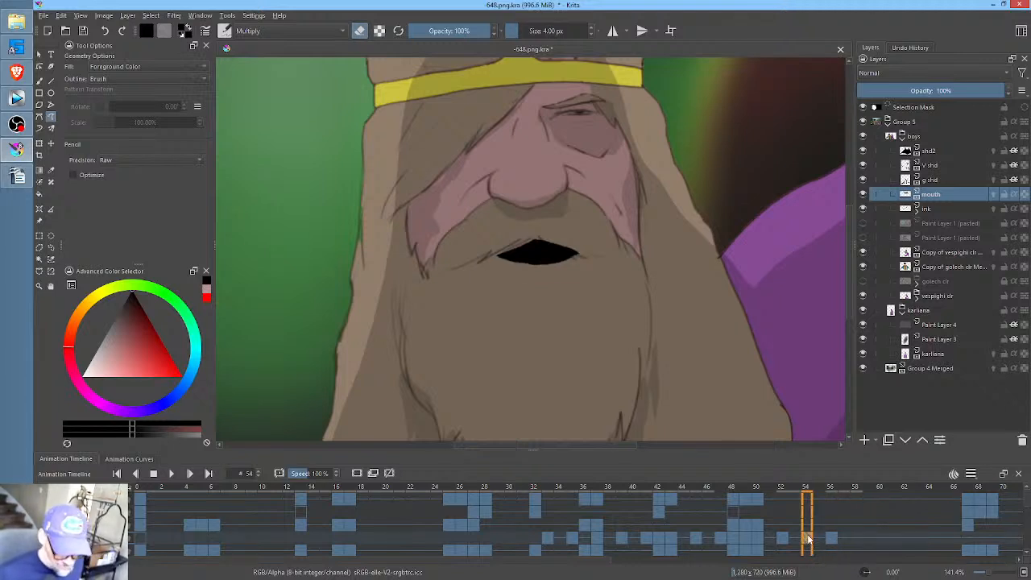
left_click(830, 539)
left_click(856, 539)
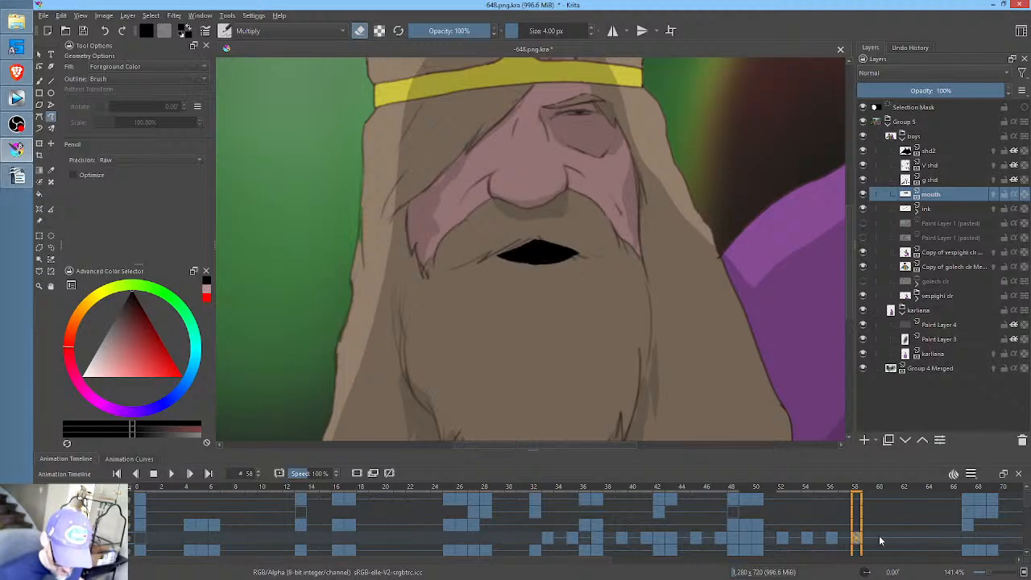
- At frame 60, transform the mouth by squashing it vertically into a thin slit centered on the lip line
left_click(881, 539)
key("ctrl+t")
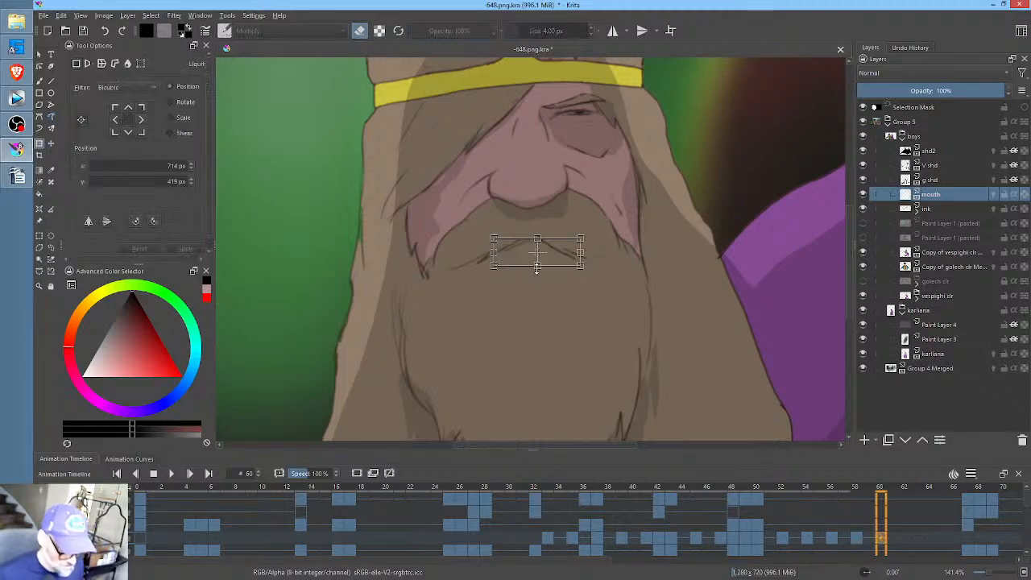
mouse_move(537, 266)
left_mouse_down()
mouse_move(536, 255)
mouse_move(551, 252)
left_mouse_up()
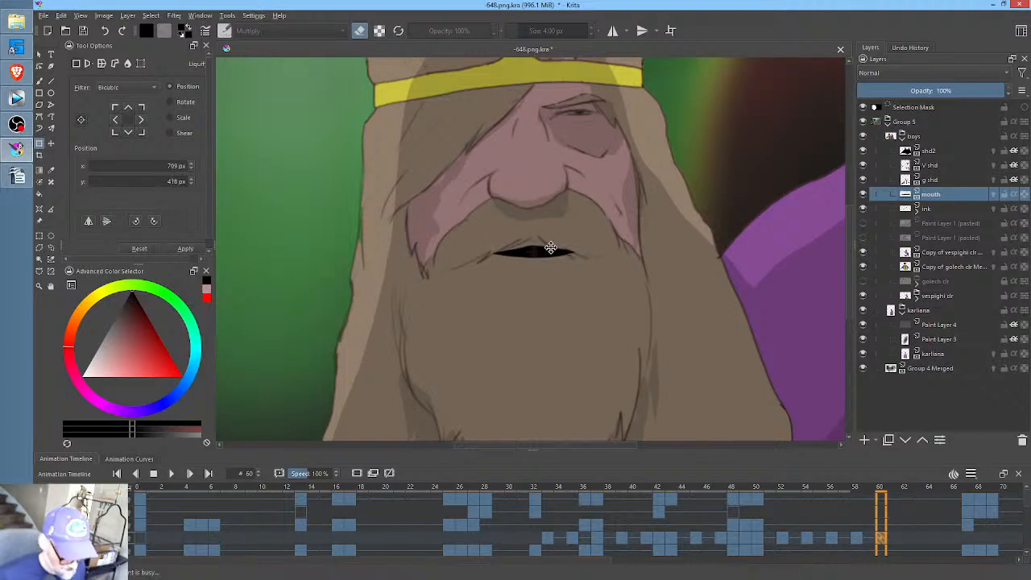
- Copy the wide mouth keyframe from frame 52 to frame 62 and the narrower one from frame 54 to frame 64
left_click(783, 538)
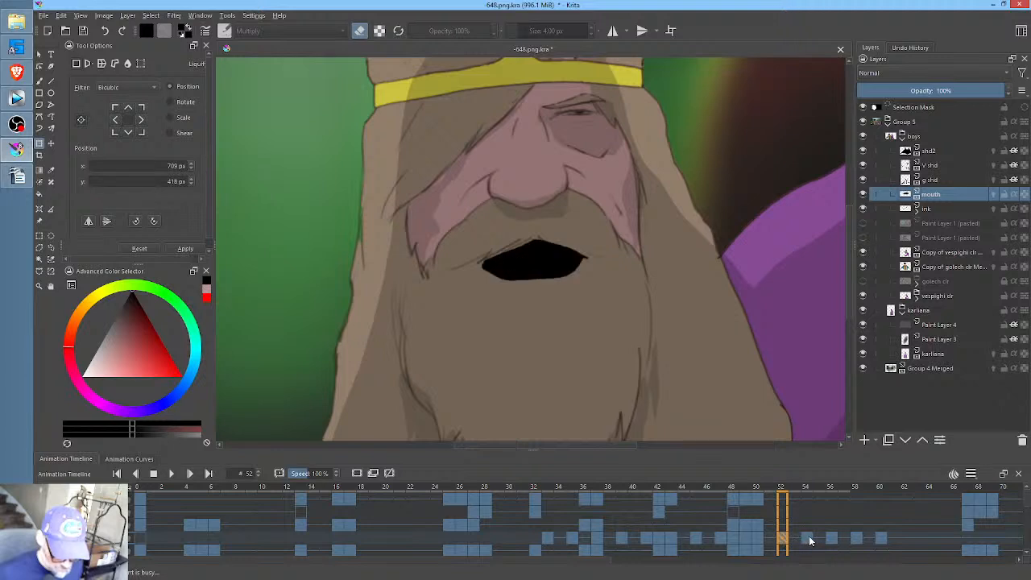
left_click(807, 538, "shift")
left_click_drag(780, 541, 934, 541)
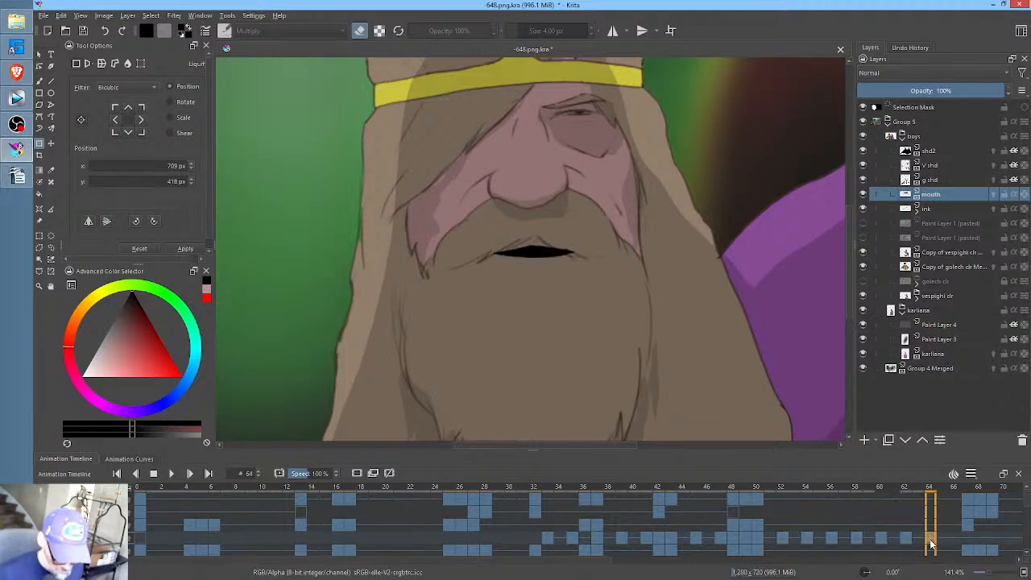
- Copy the thin-slit mouth keyframe from frame 60 to frame 66, and leave the mouth layer blank at frame 67
left_click(858, 543)
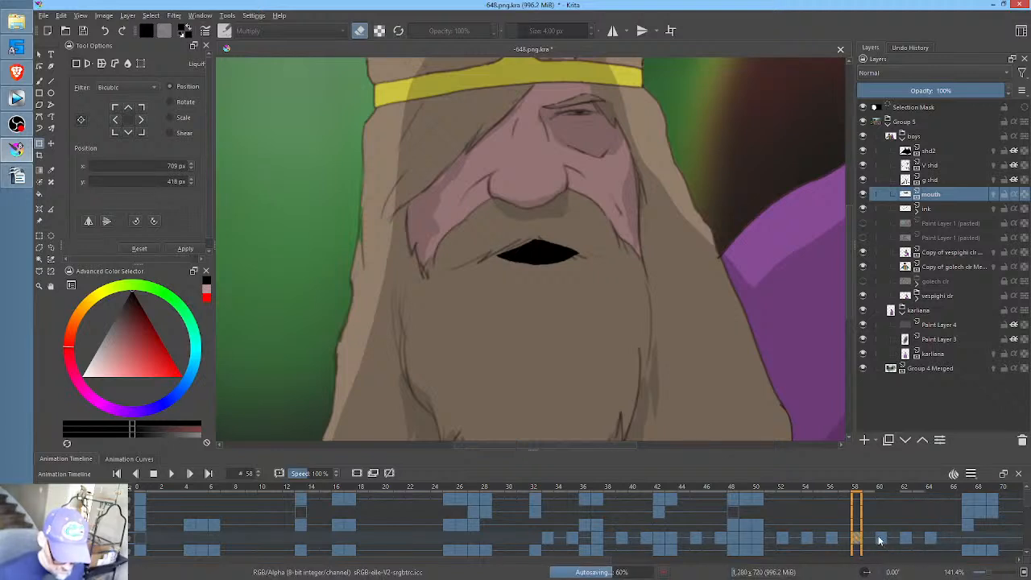
left_click(881, 540)
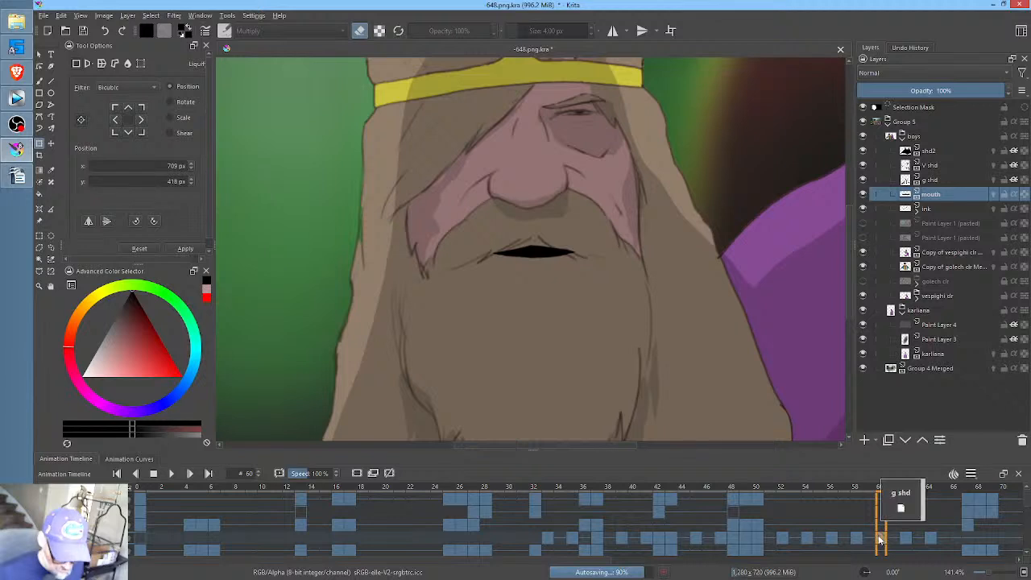
left_click_drag(881, 547, 967, 541)
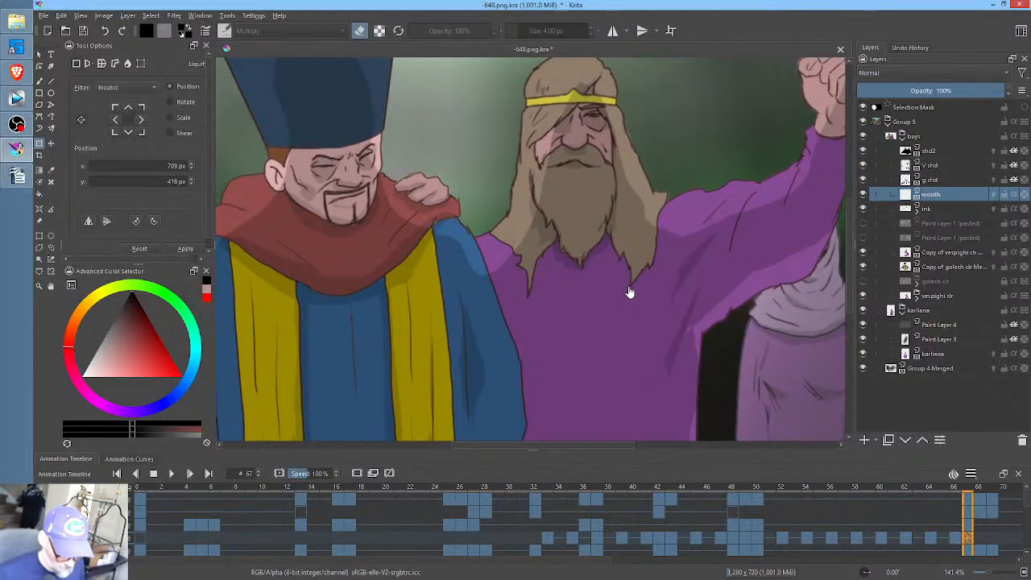
- Go to frame 68 with the whole scene in view and save the animation document
scroll(628, 292, "down", 3)
left_click_drag(595, 284, 577, 276)
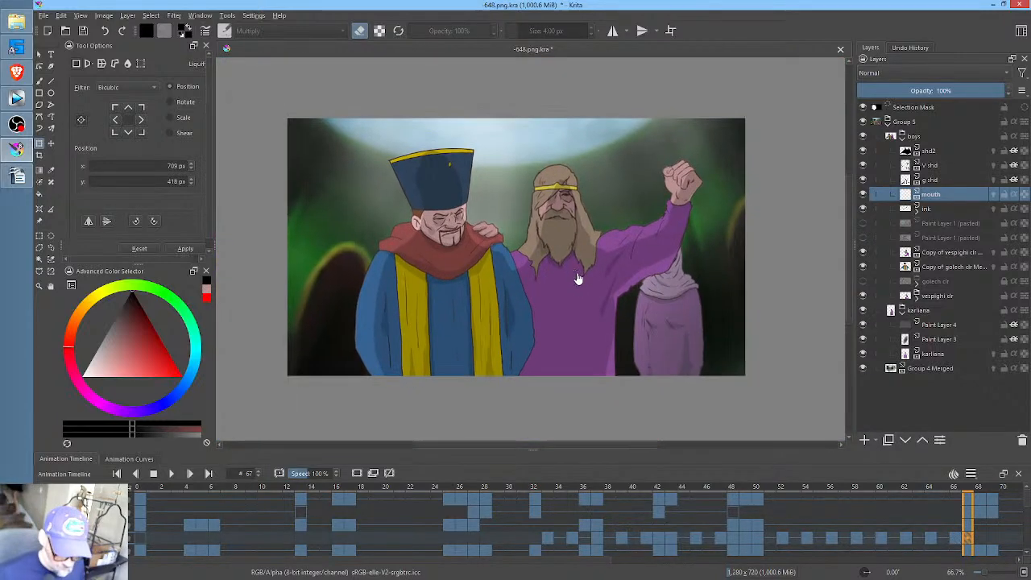
left_click_drag(877, 511, 326, 463)
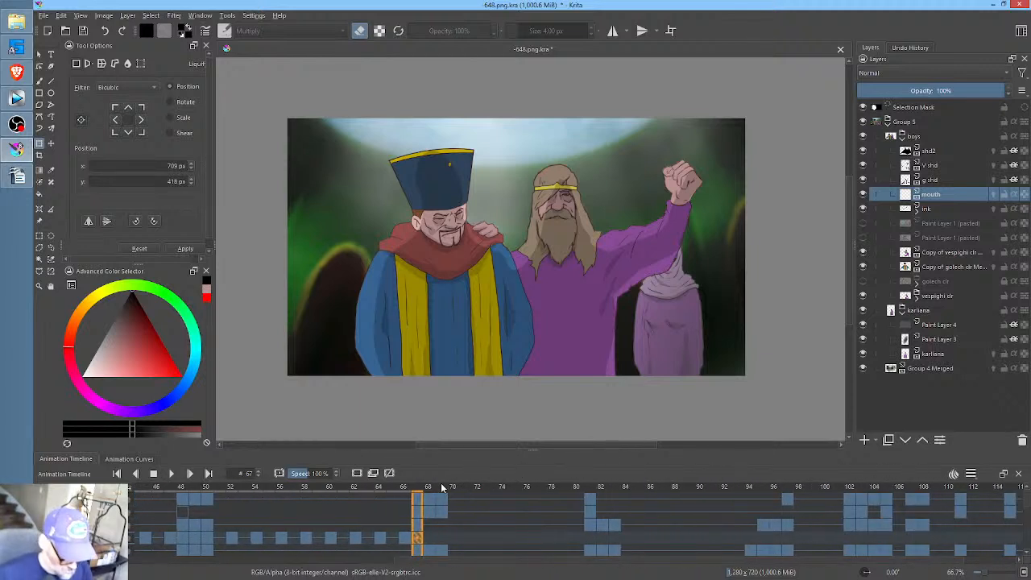
mouse_move(422, 489)
left_mouse_down()
mouse_move(490, 490)
mouse_move(374, 490)
mouse_move(454, 500)
mouse_move(405, 500)
mouse_move(428, 501)
left_mouse_up()
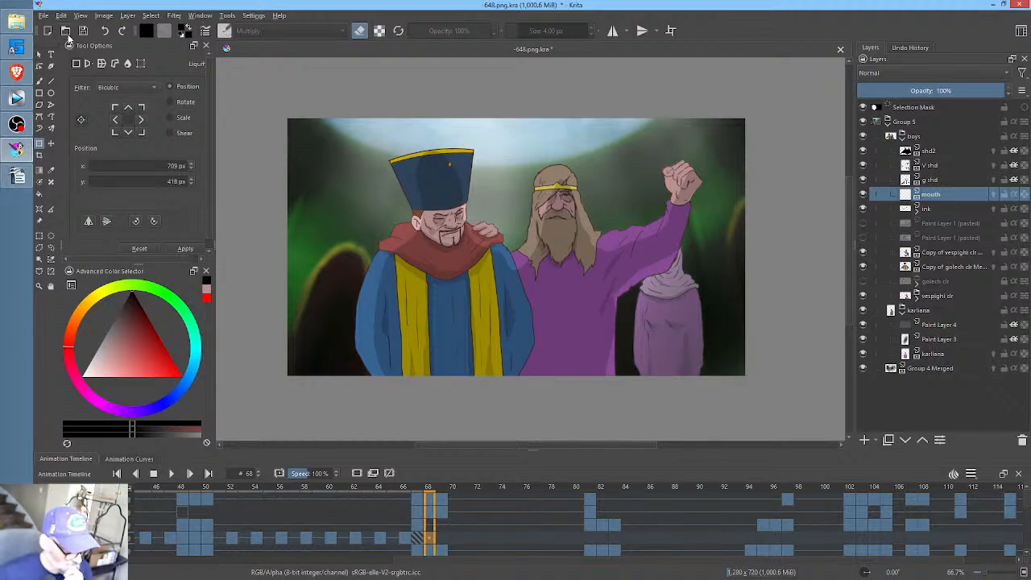
key("ctrl+s")
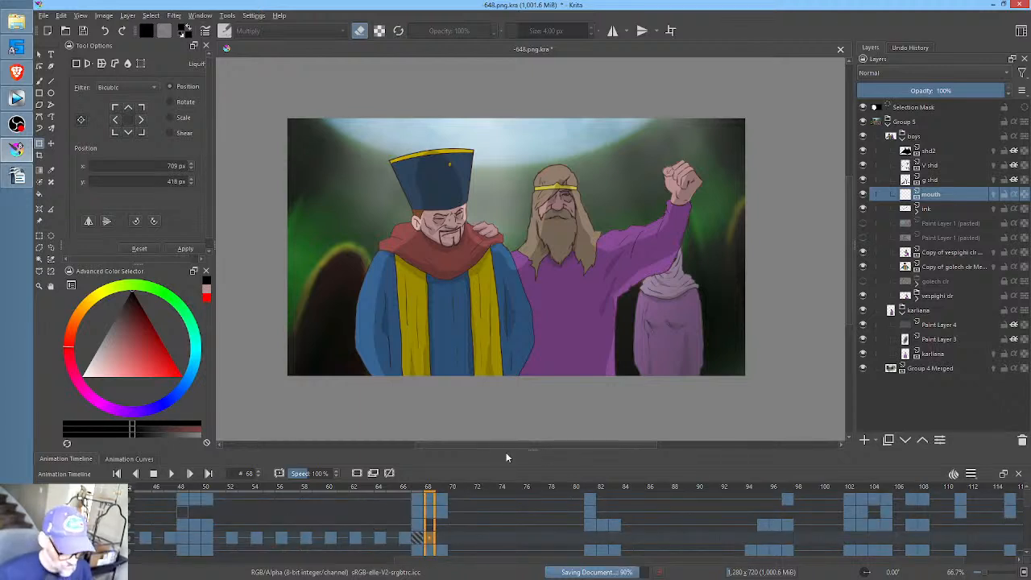
- Go back to frame 44 and lower the mouth layer's opacity to 67%
left_click_drag(430, 490, 137, 489)
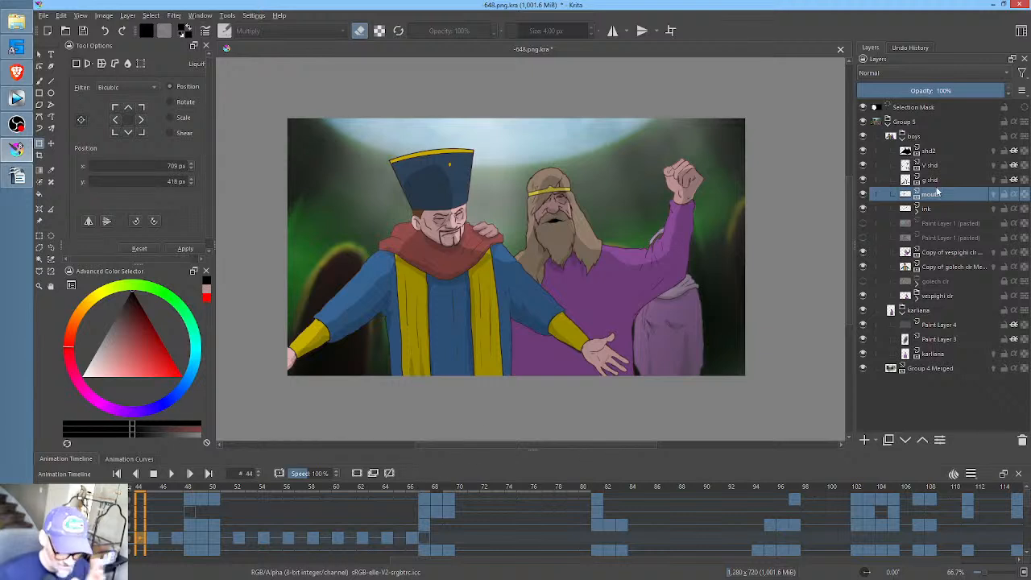
left_click_drag(963, 86, 959, 87)
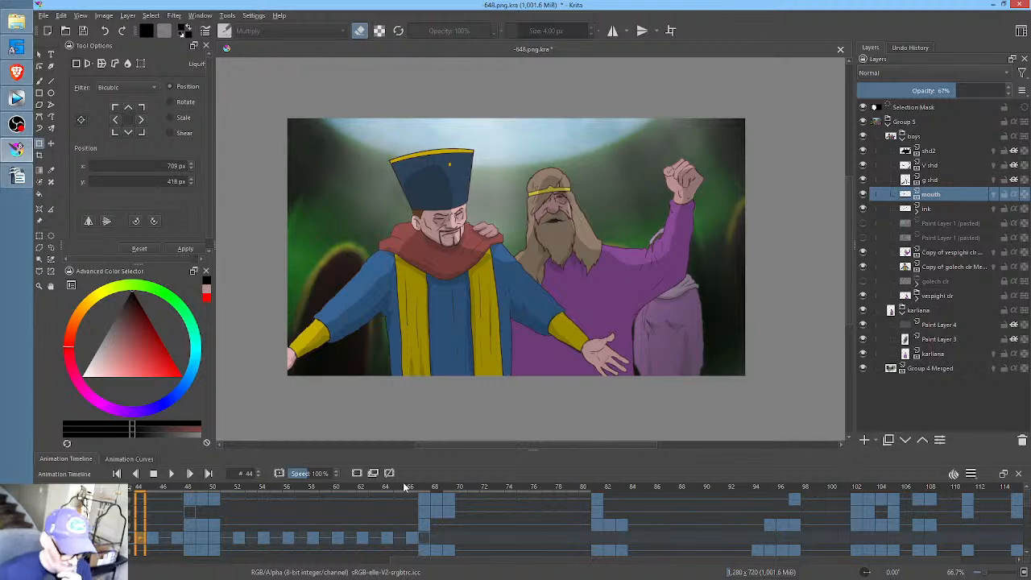
- Examine the softened mouth shapes in the close-up around frames 54 to 58 and the surrounding frames up to 93
left_click(386, 490)
left_click_drag(510, 508, 677, 506)
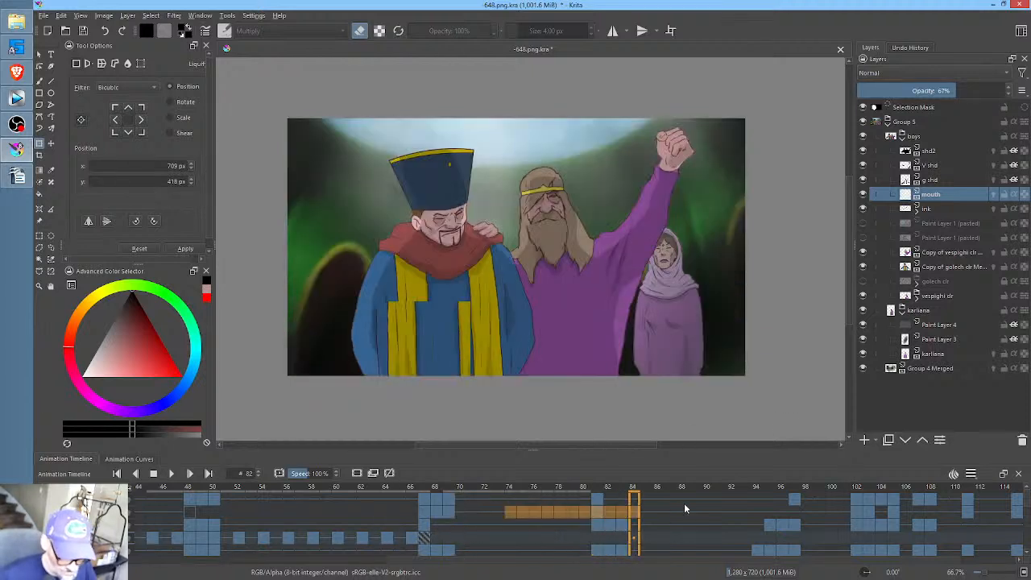
left_click_drag(510, 512, 315, 514)
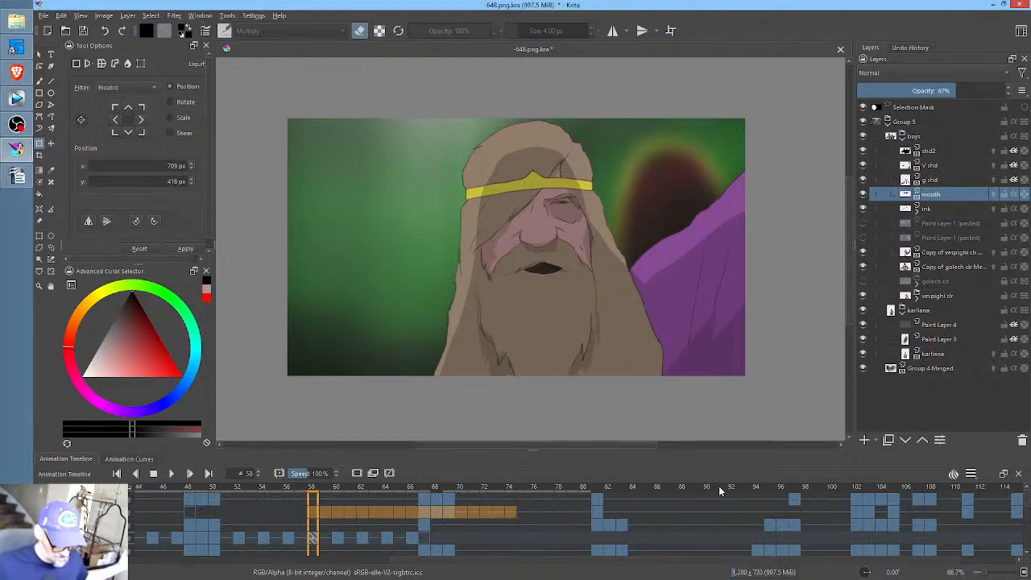
left_click(745, 490)
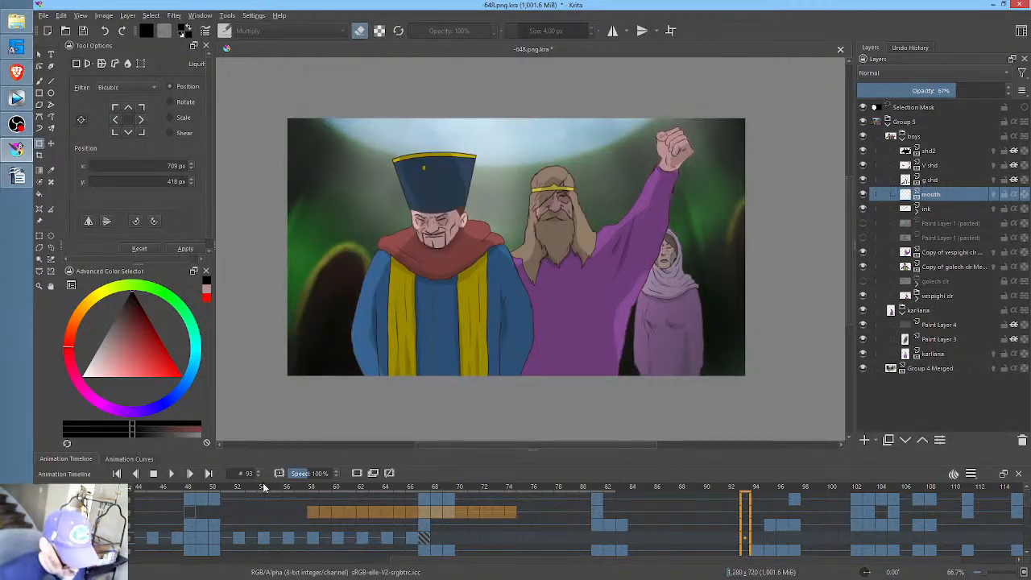
scroll(594, 330, "up", 1)
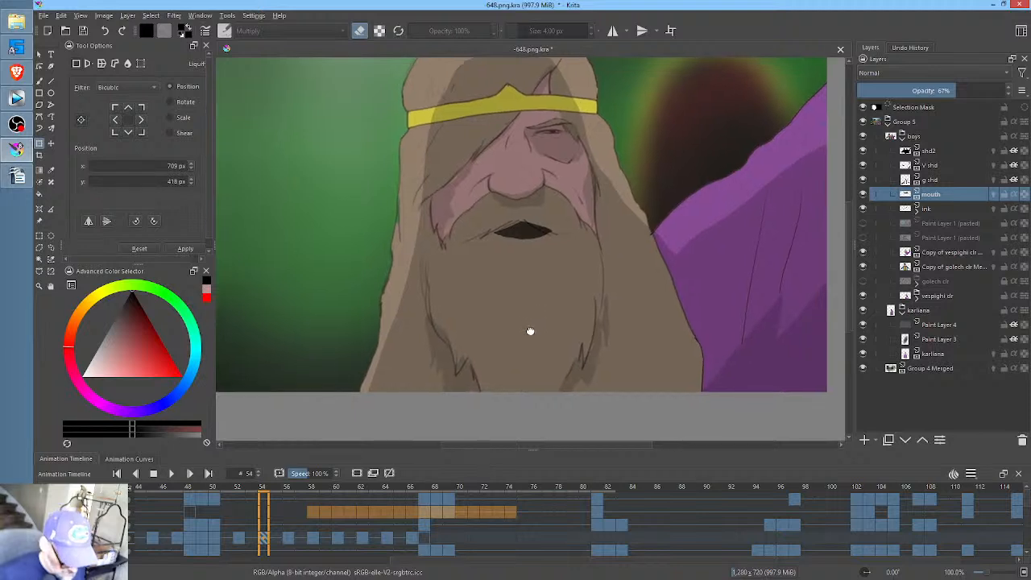
scroll(542, 355, "down", 1)
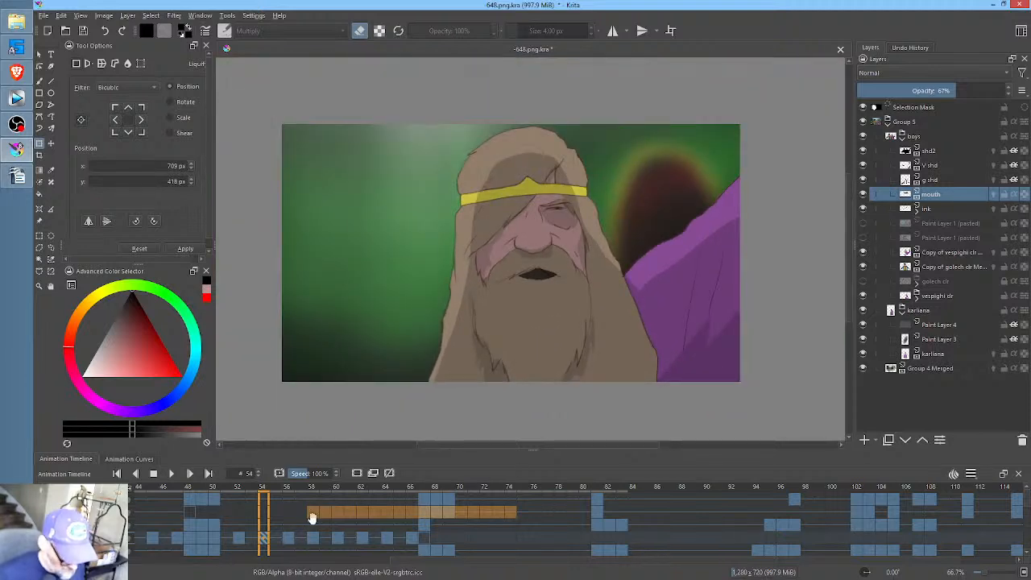
scroll(379, 522, "up", 3)
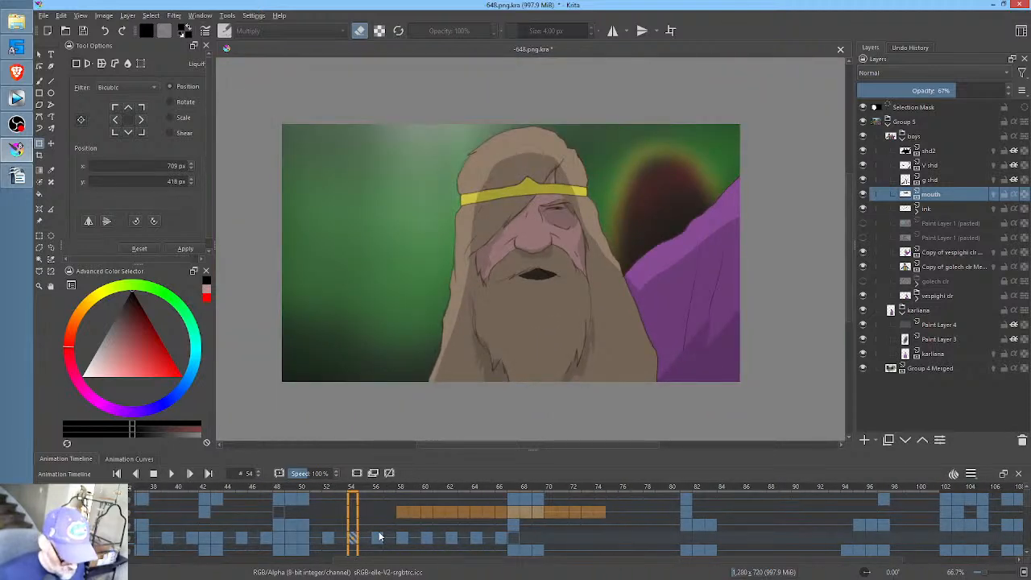
left_click(376, 538)
mouse_move(955, 94)
left_mouse_down()
mouse_move(898, 94)
mouse_move(956, 94)
left_mouse_up()
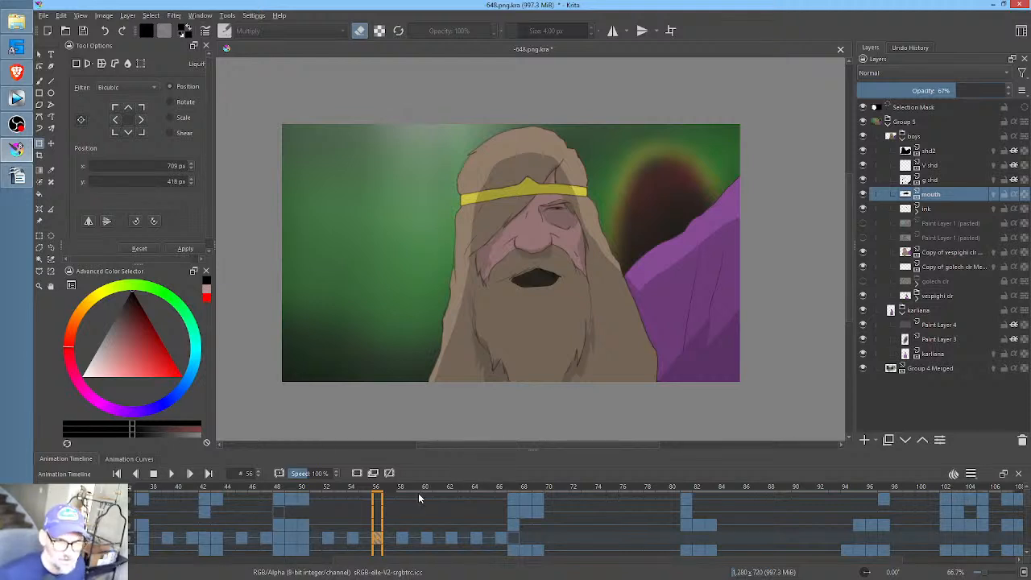
- Play the animation from frame 30 and again from frame 57 to check the mouth movement
scroll(415, 522, "left", 5)
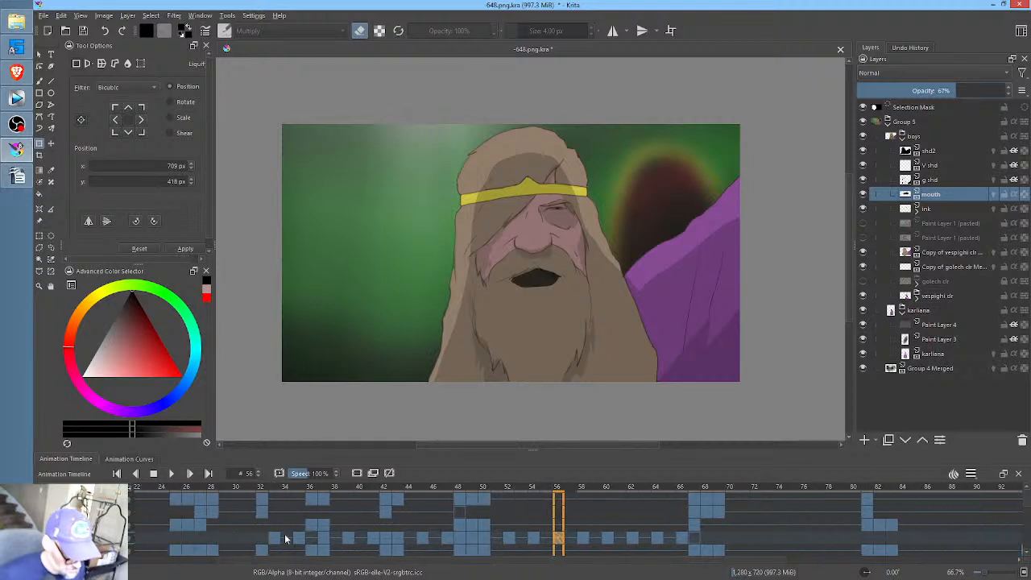
left_click(236, 531)
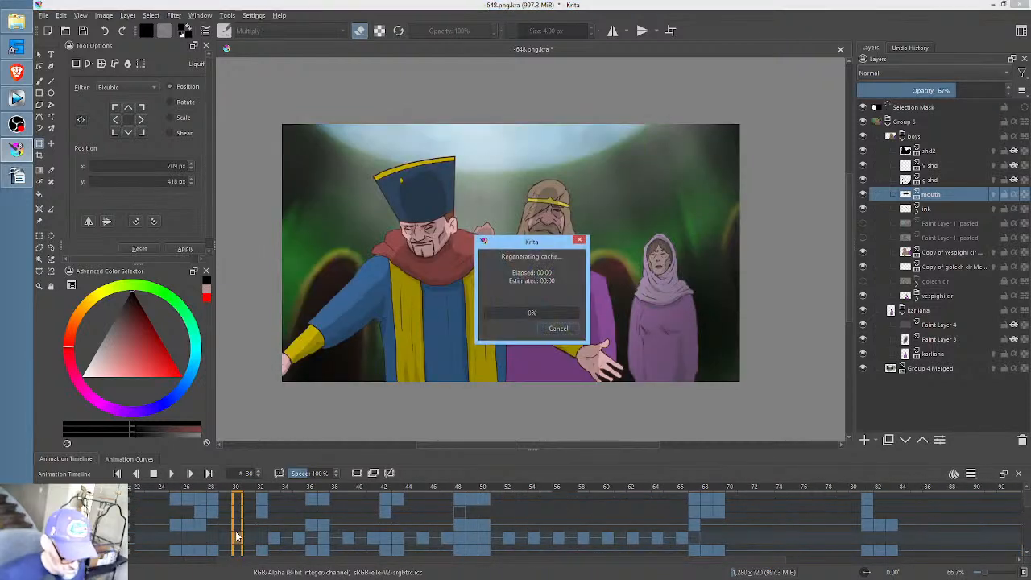
key("space")
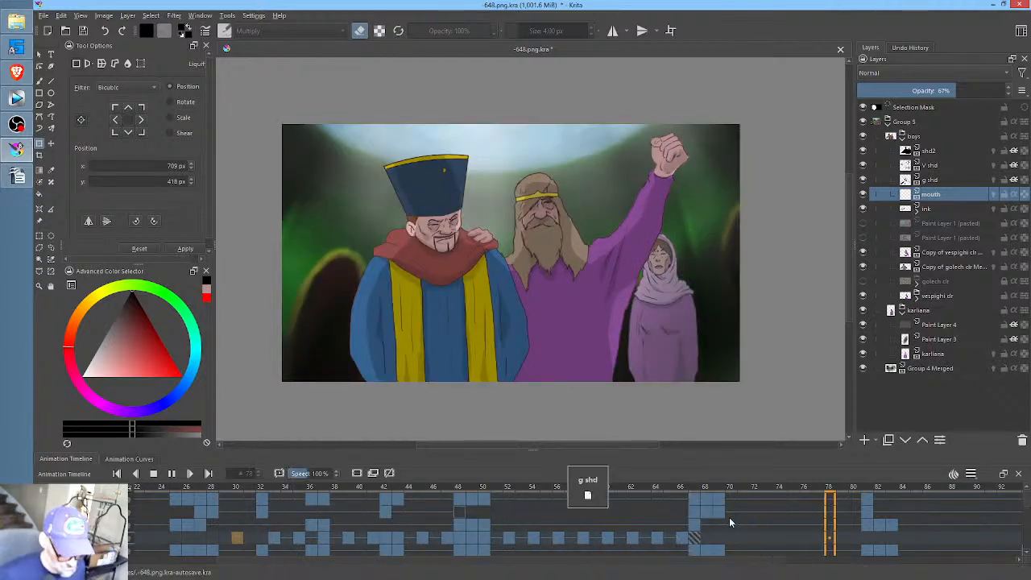
left_click(619, 490)
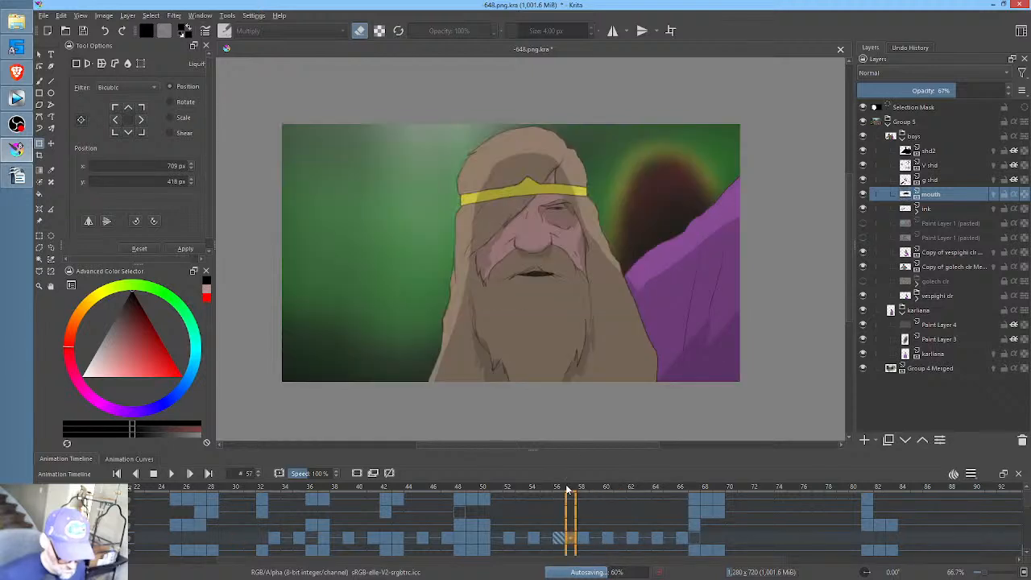
left_click(568, 489)
key("space")
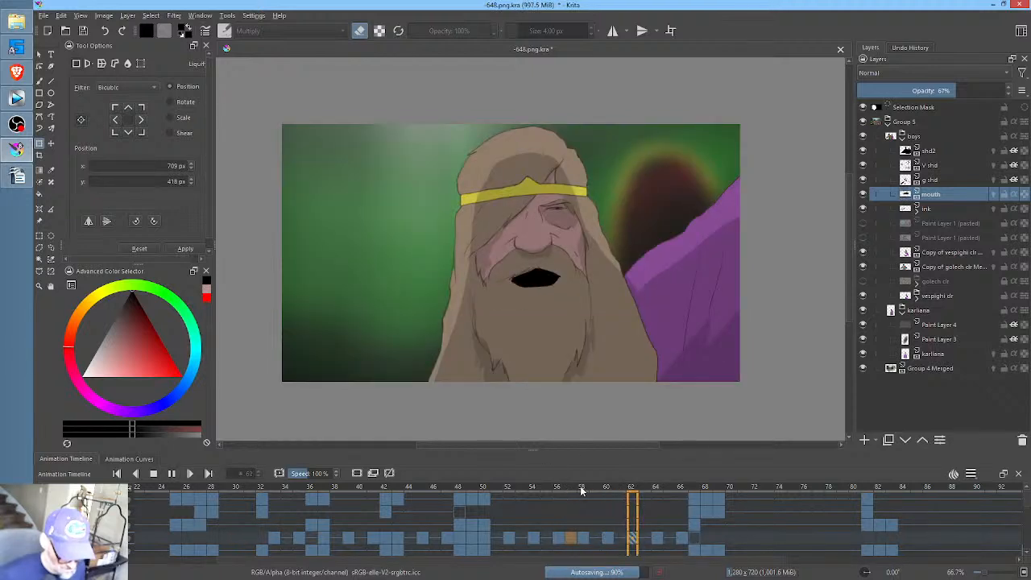
key("space")
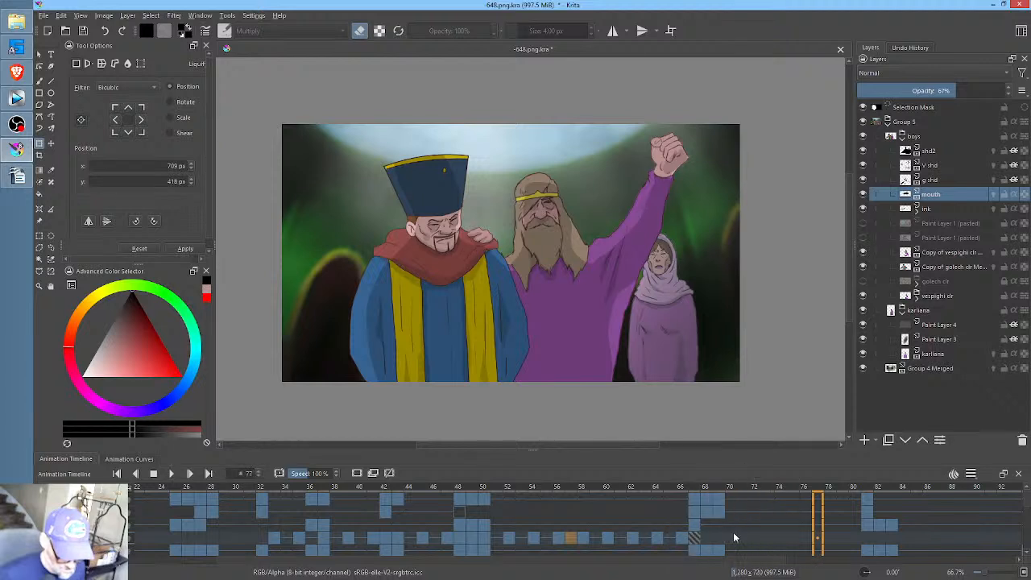
- Draw a dark open mouth for the bearded man on the mouth layer at frame 68 and trim its edge with the eraser
left_click(719, 538)
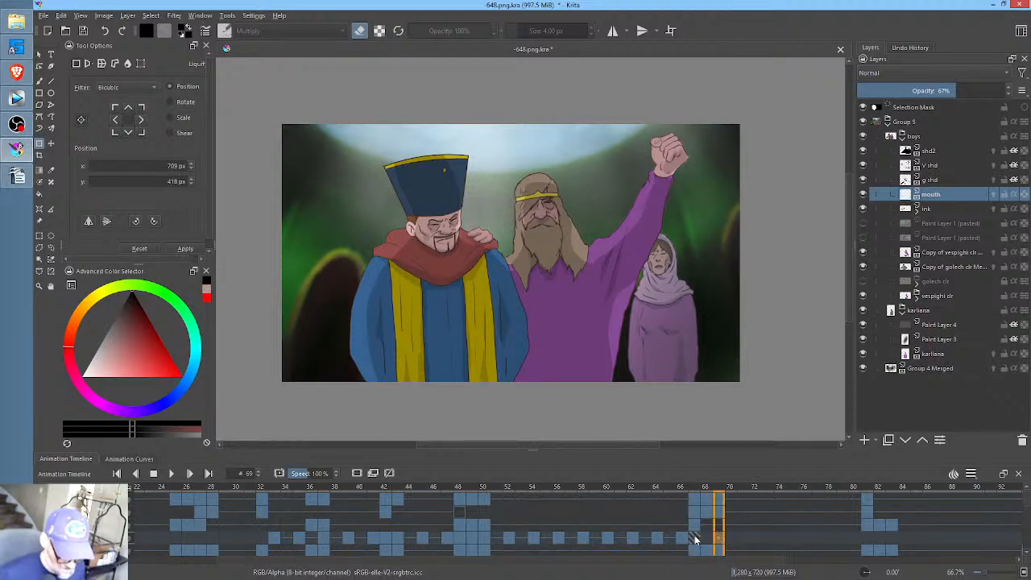
left_click(694, 538)
left_click(705, 539)
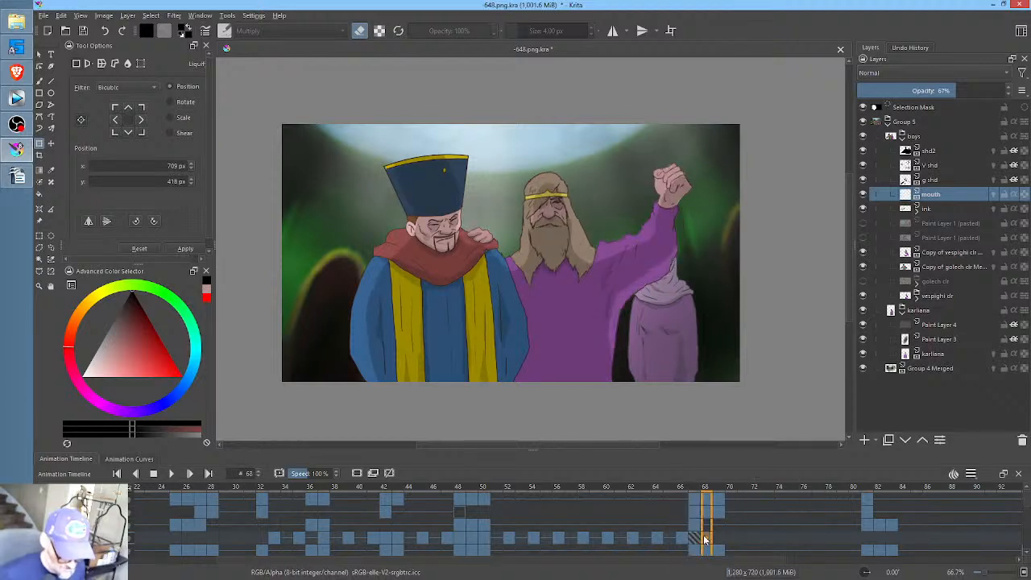
scroll(537, 295, "up", 4)
middle_click(617, 223)
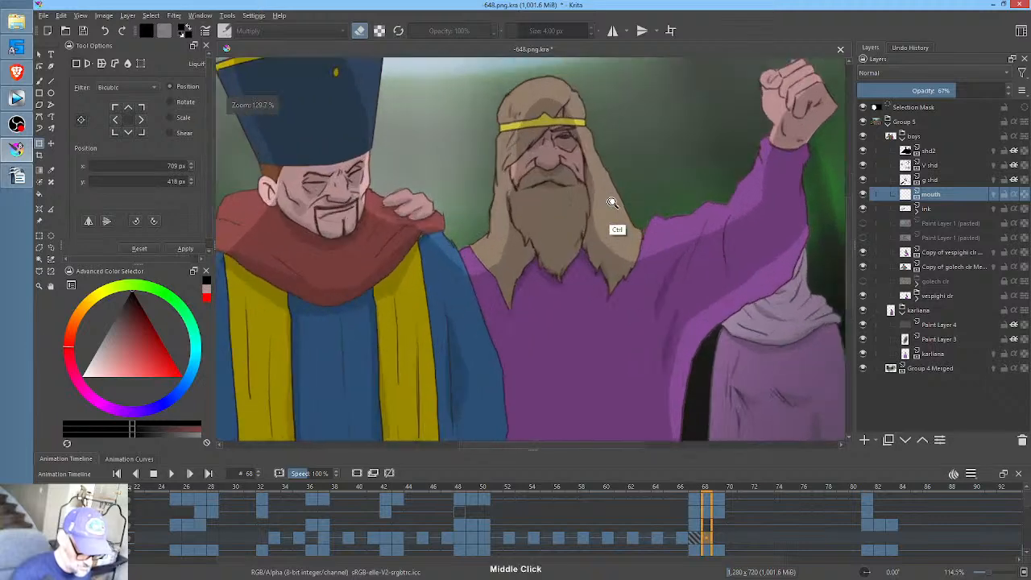
left_click_drag(614, 236, 638, 292)
key("p")
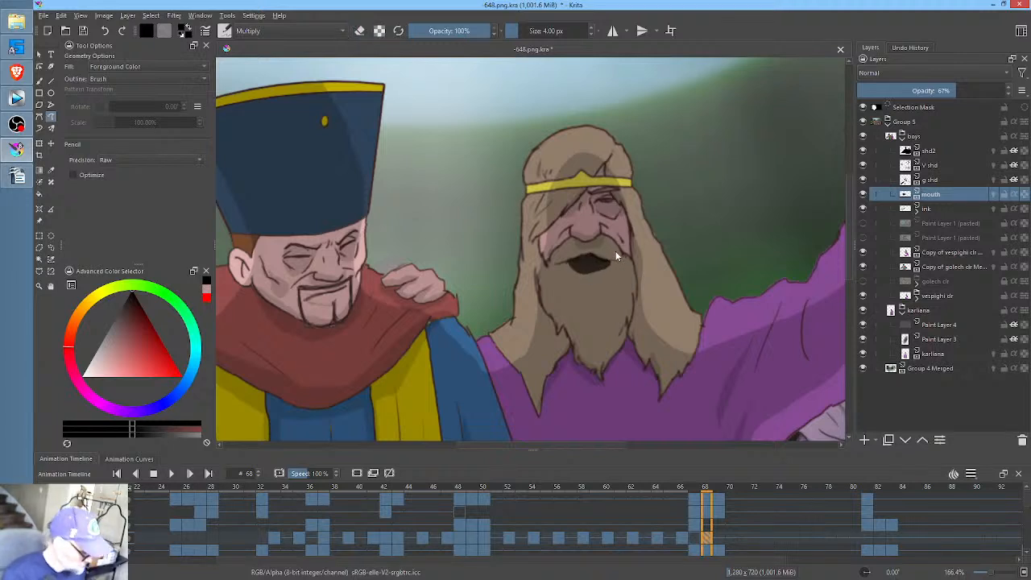
key("e")
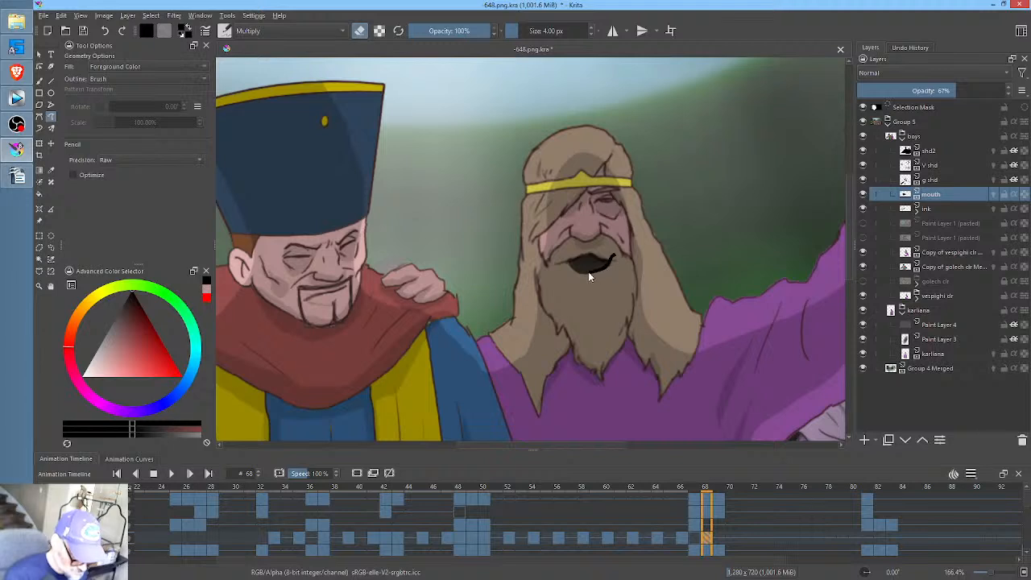
left_click_drag(572, 278, 632, 266)
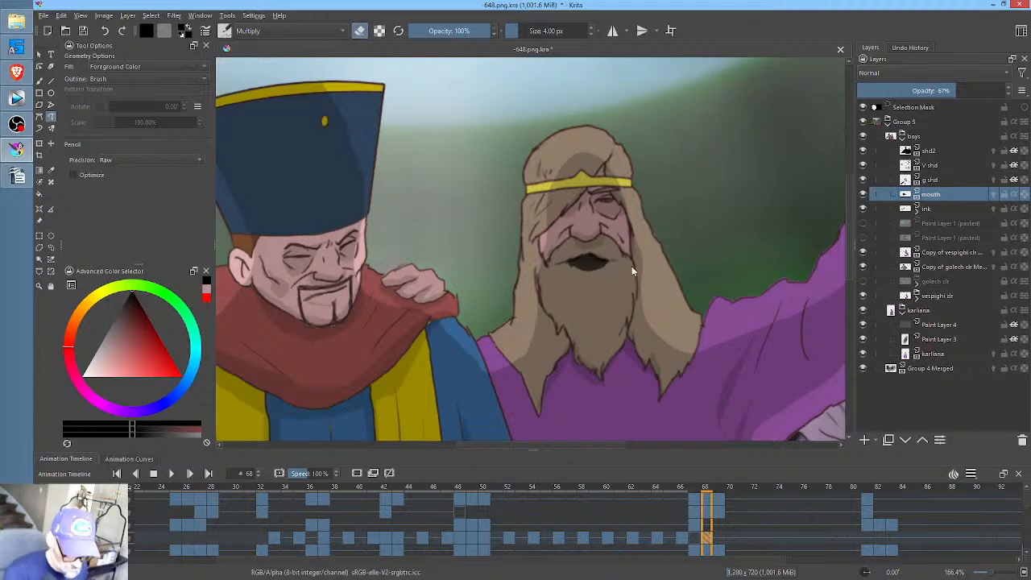
- Draw a thin mouth at frame 69 in place of the held one, and a fuller open mouth at frame 71
left_click(720, 537)
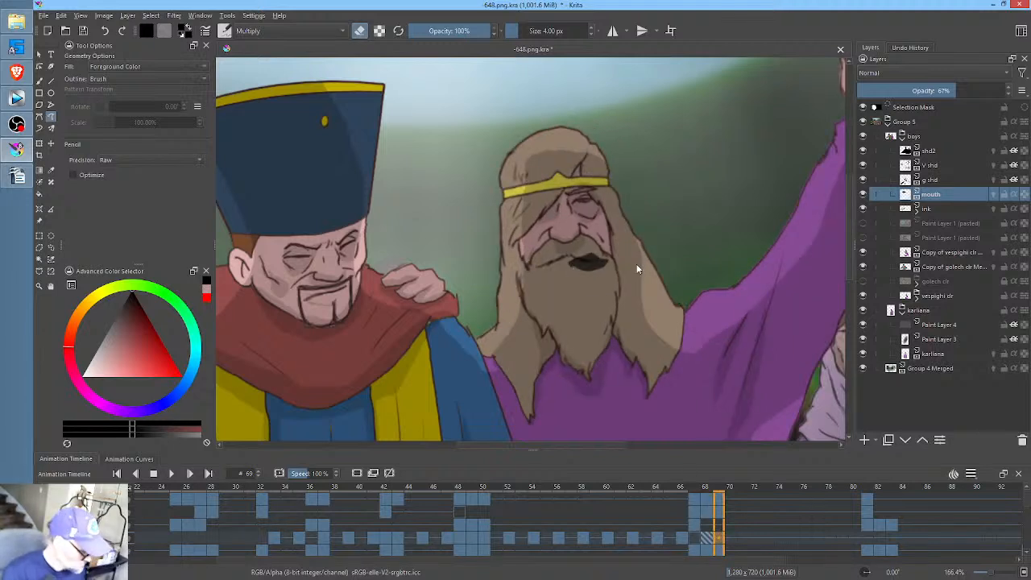
key("Delete")
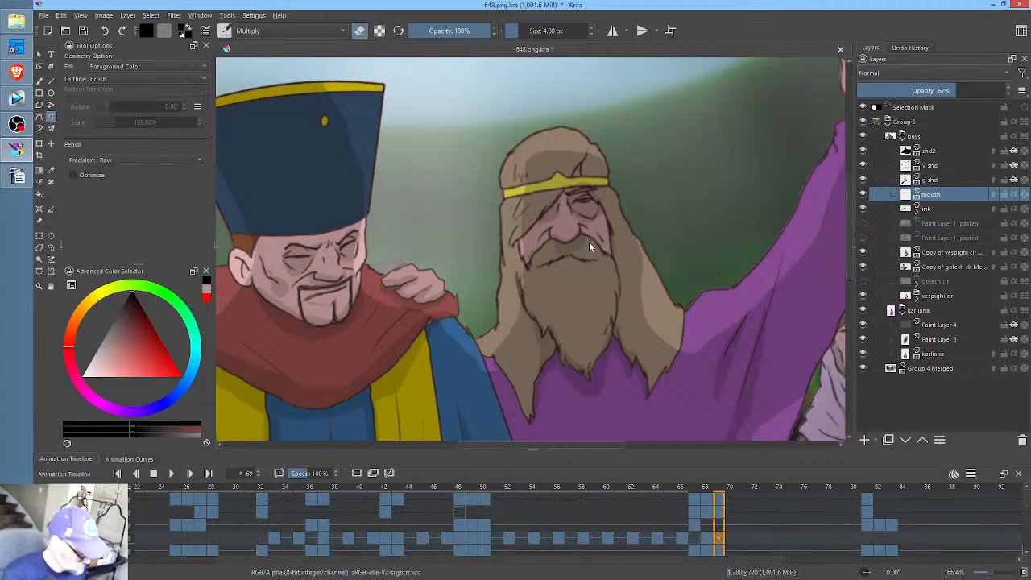
key("e")
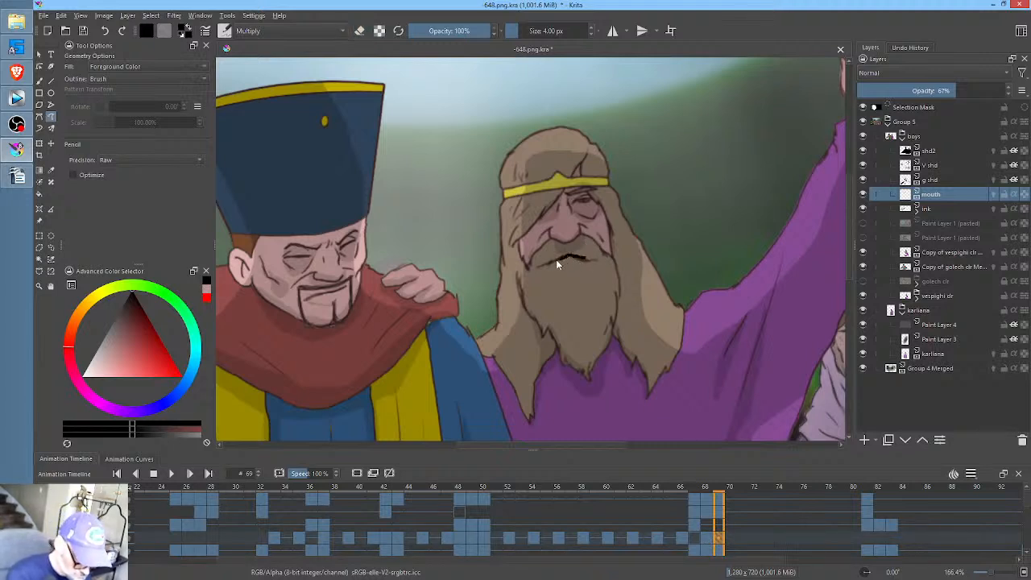
left_click(744, 544)
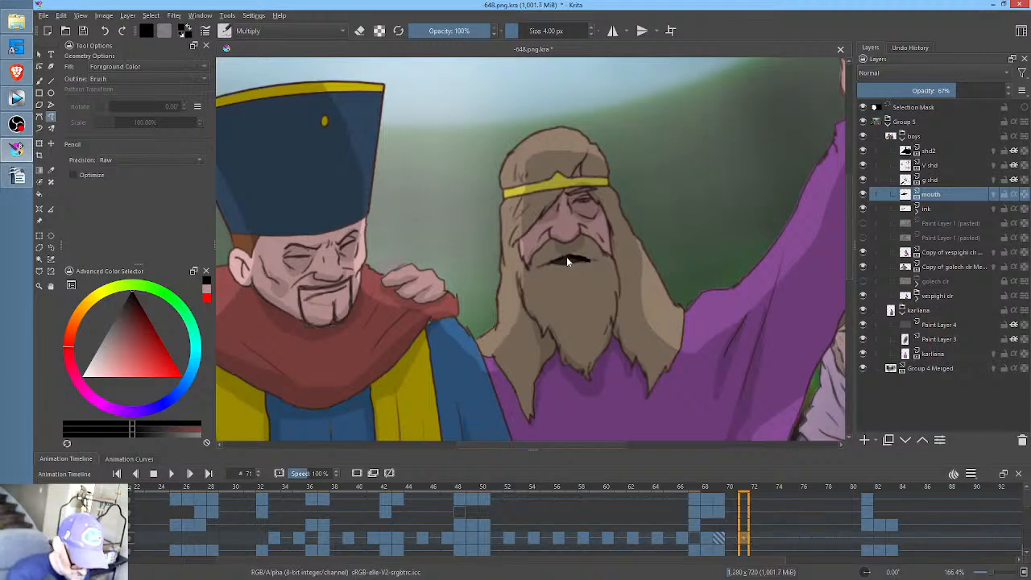
left_click_drag(584, 269, 592, 260)
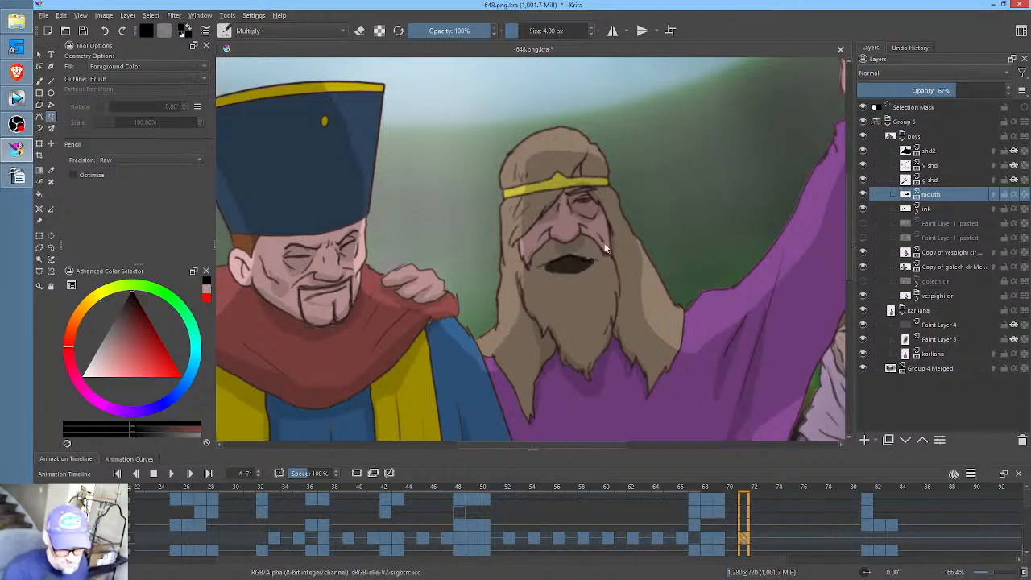
- Replace the held mouth with a small one at frame 73, and leave the mouth layer blank at frame 74
left_click(768, 546)
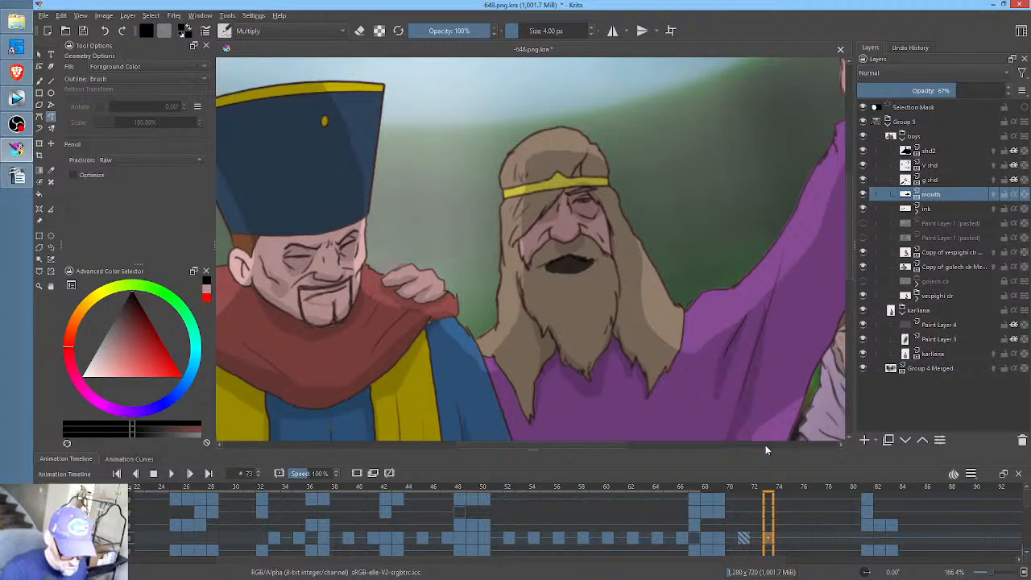
key("Delete")
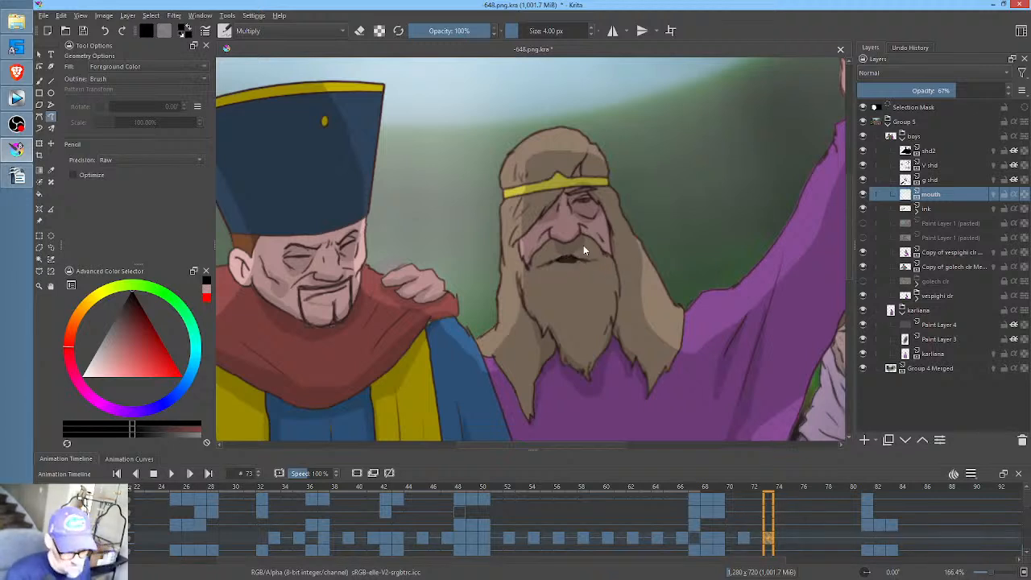
left_click(780, 516)
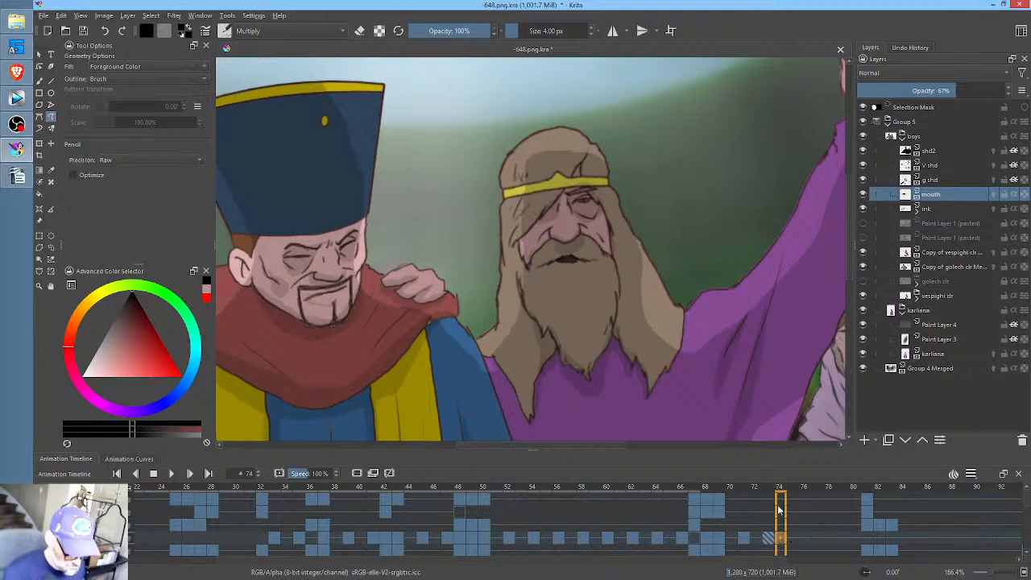
scroll(592, 257, "down", 3)
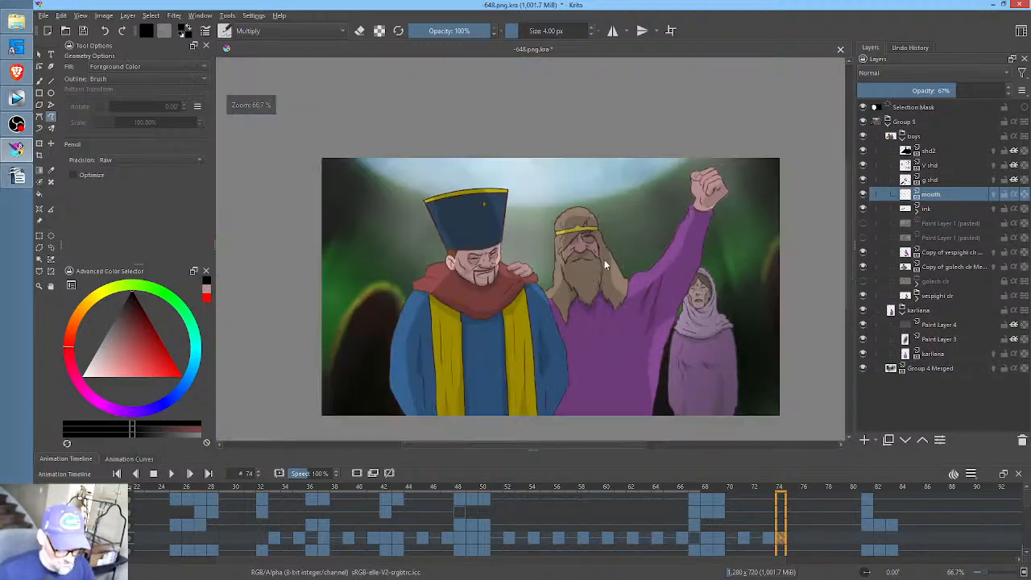
- Scrub ahead to frame 97 and save the animation document
left_click_drag(831, 522, 538, 518)
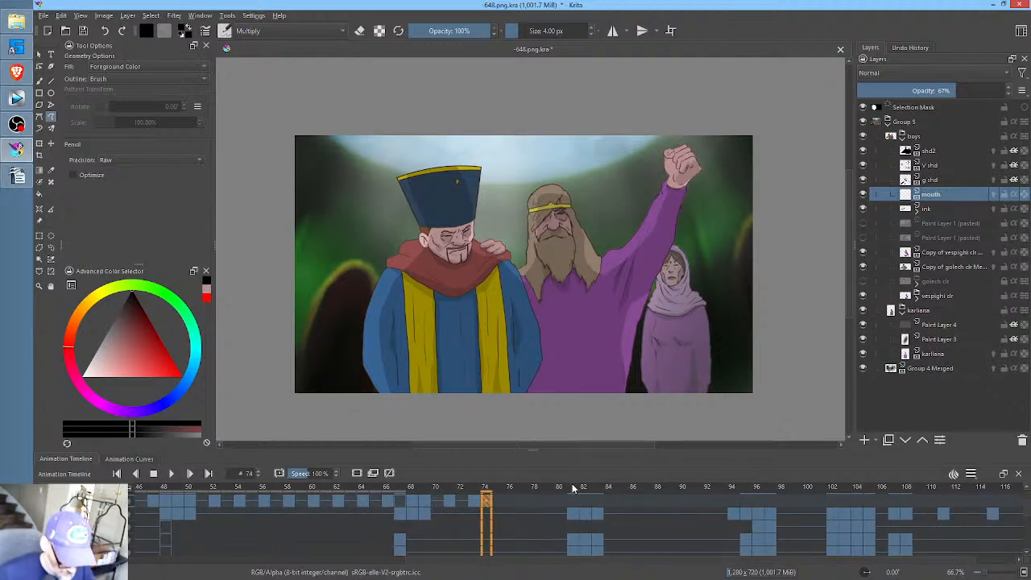
left_click_drag(572, 484, 771, 497)
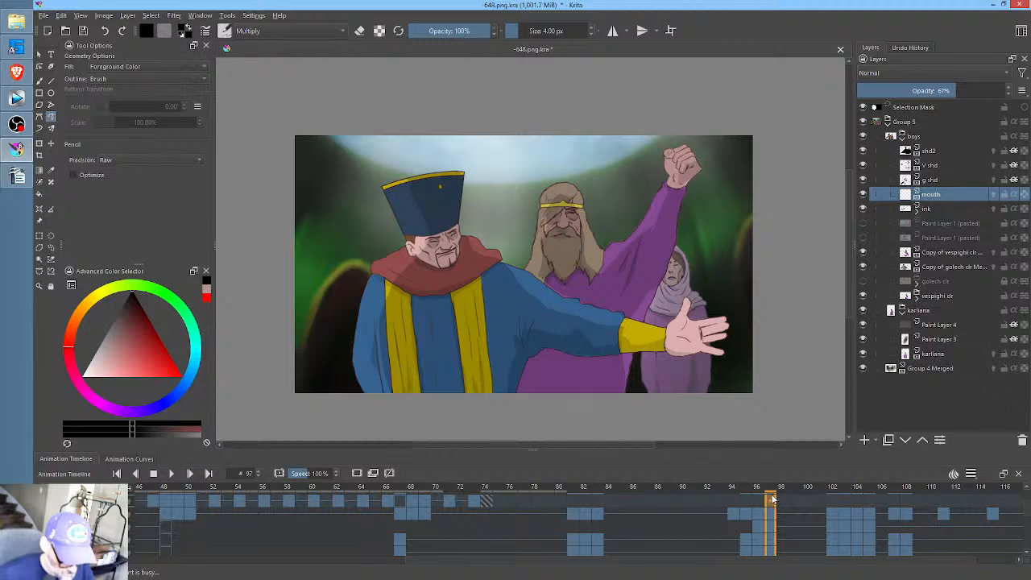
left_click(84, 32)
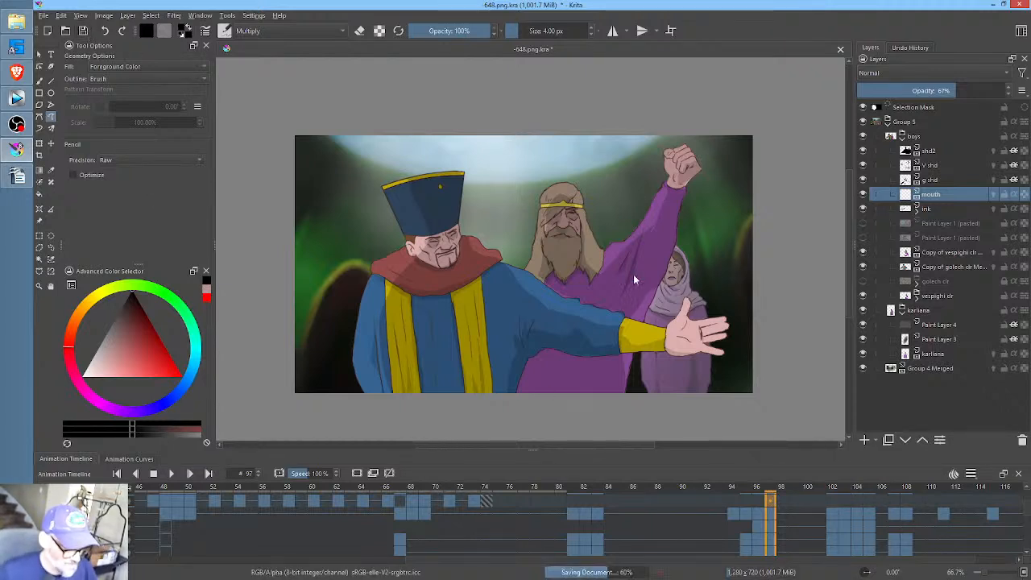
- Draw a slanted dark open mouth for the man in the blue hat on the mouth layer at frame 97
mouse_move(470, 263)
left_mouse_down()
mouse_move(505, 265)
mouse_move(475, 265)
left_mouse_up()
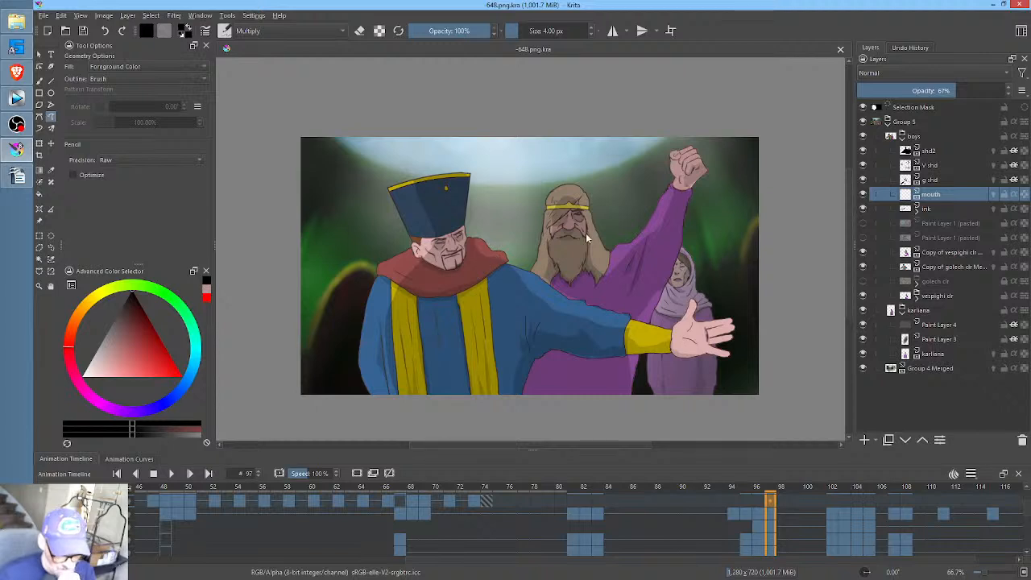
scroll(436, 253, "up", 1)
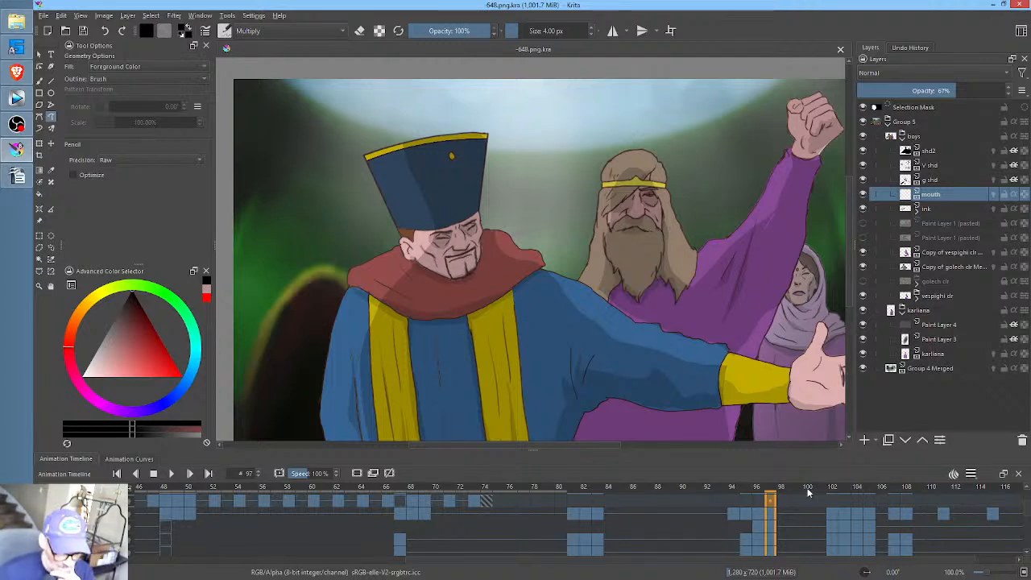
left_click_drag(912, 497, 597, 474)
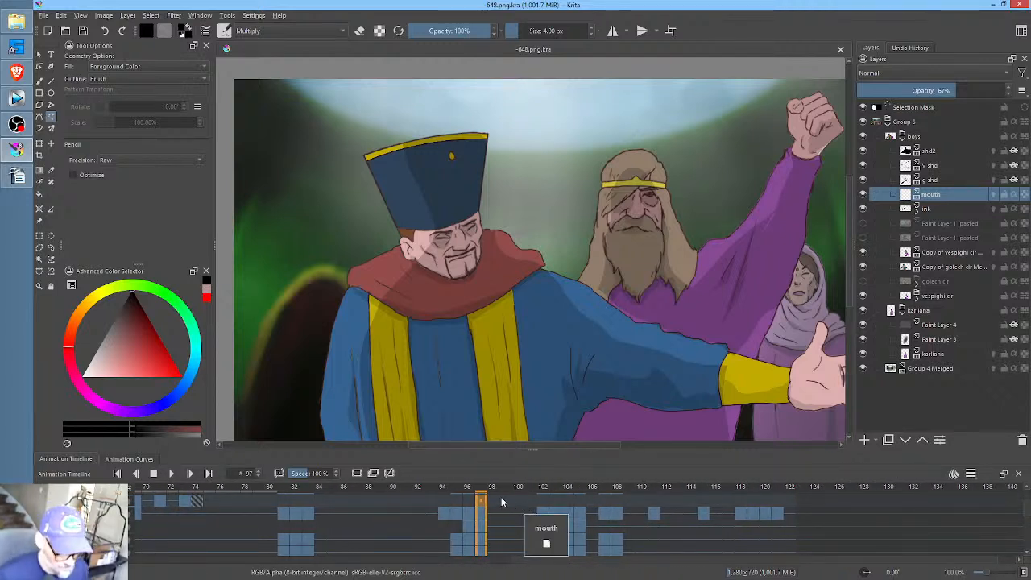
left_click_drag(445, 486, 488, 500)
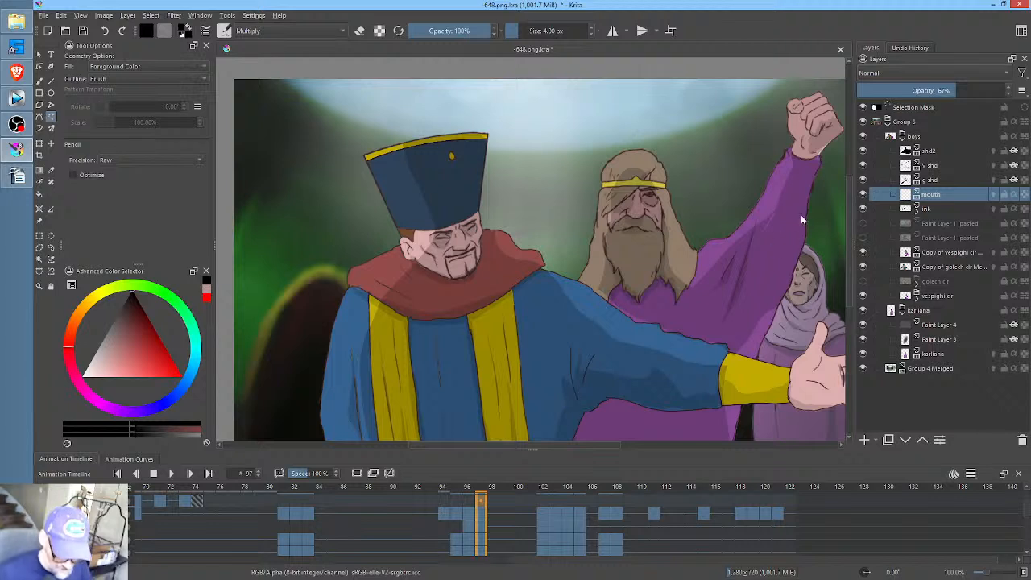
middle_click(494, 245)
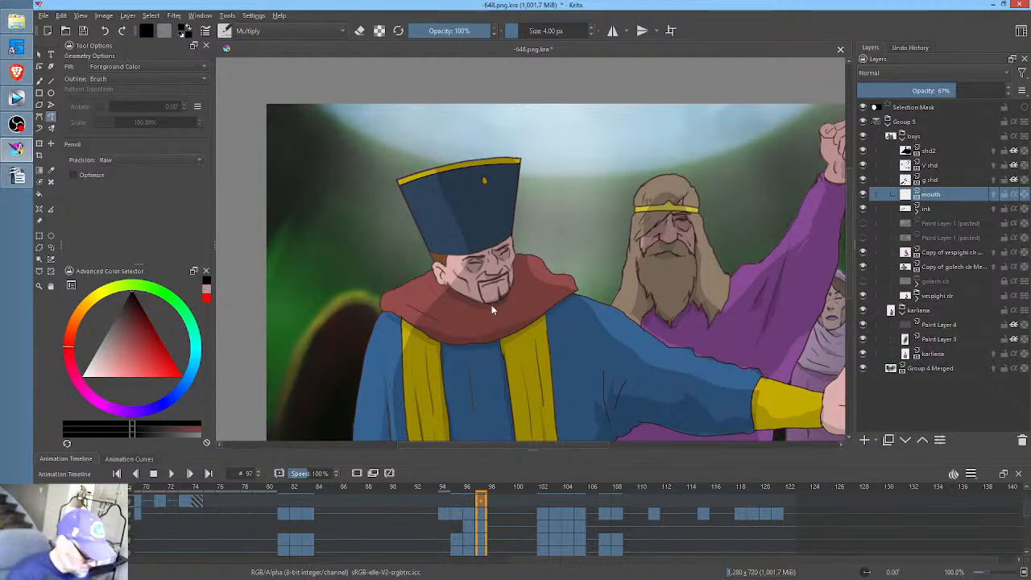
middle_click(478, 318, "ctrl")
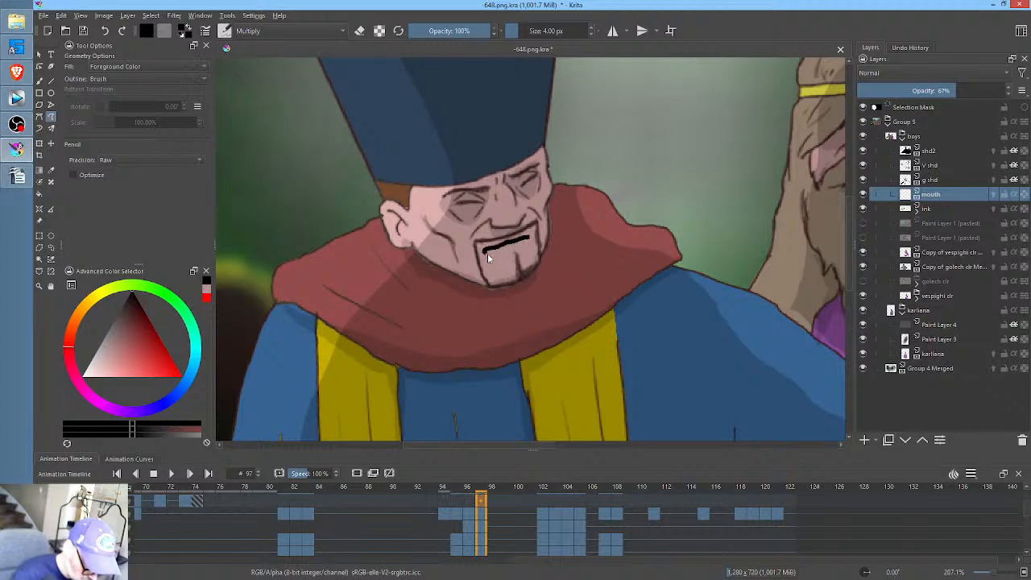
left_click_drag(527, 245, 528, 244)
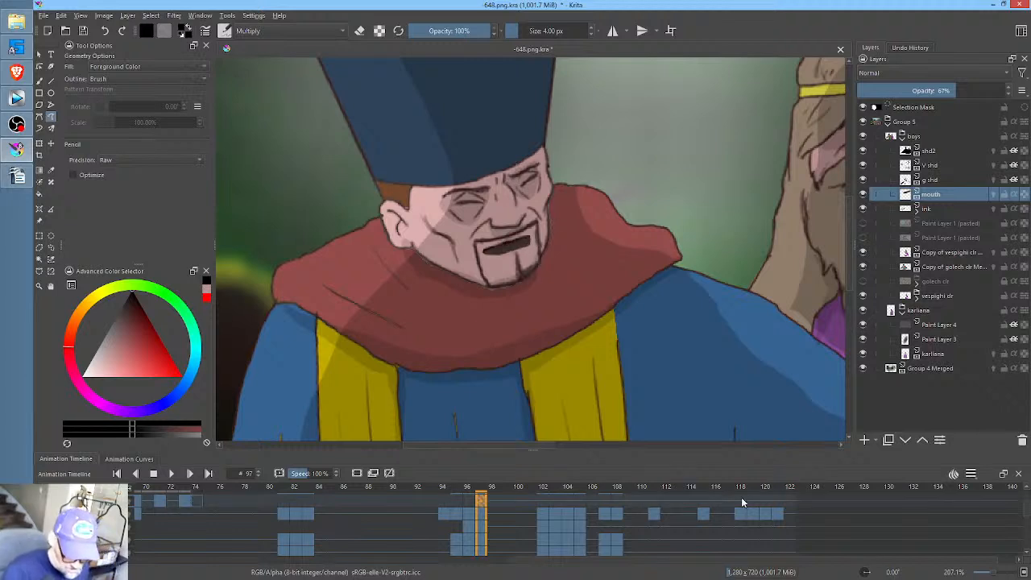
- Draw a wider open mouth for the hatted man at frame 99, and a thin slanted one in place of the held mouth at frame 101
left_click(507, 504)
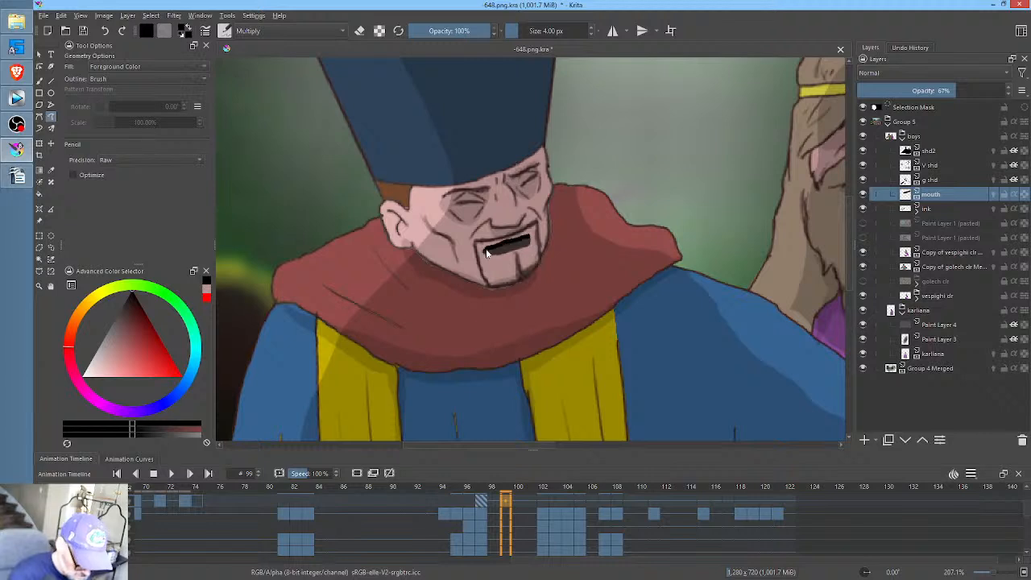
mouse_move(504, 255)
left_mouse_down()
mouse_move(530, 256)
mouse_move(499, 256)
left_mouse_up()
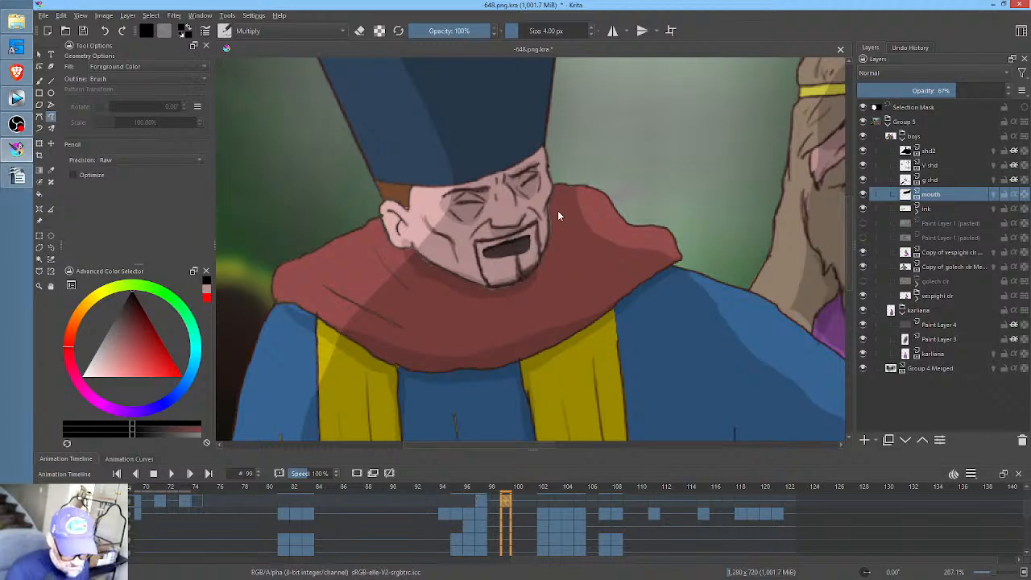
left_click(529, 504)
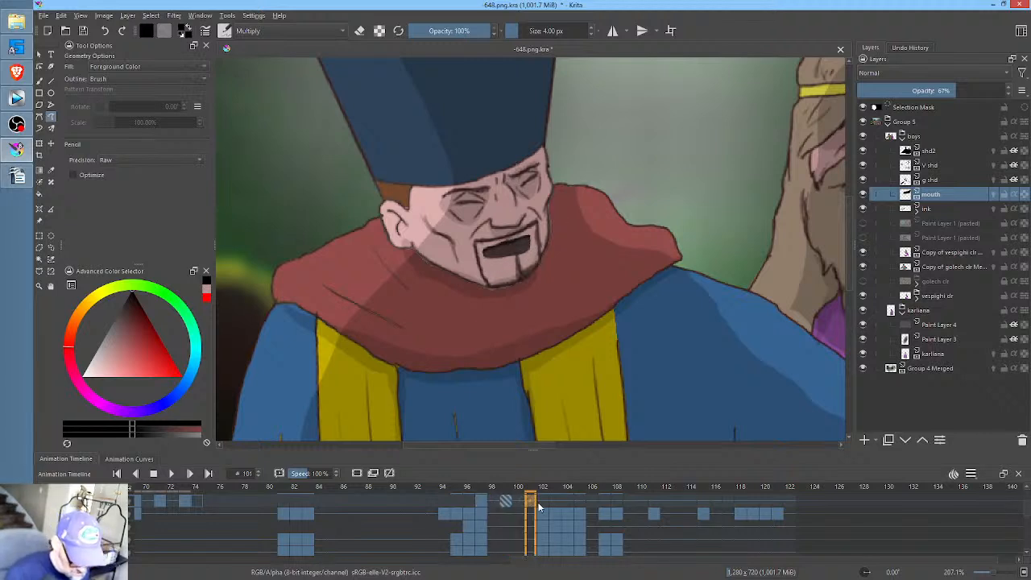
key("Delete")
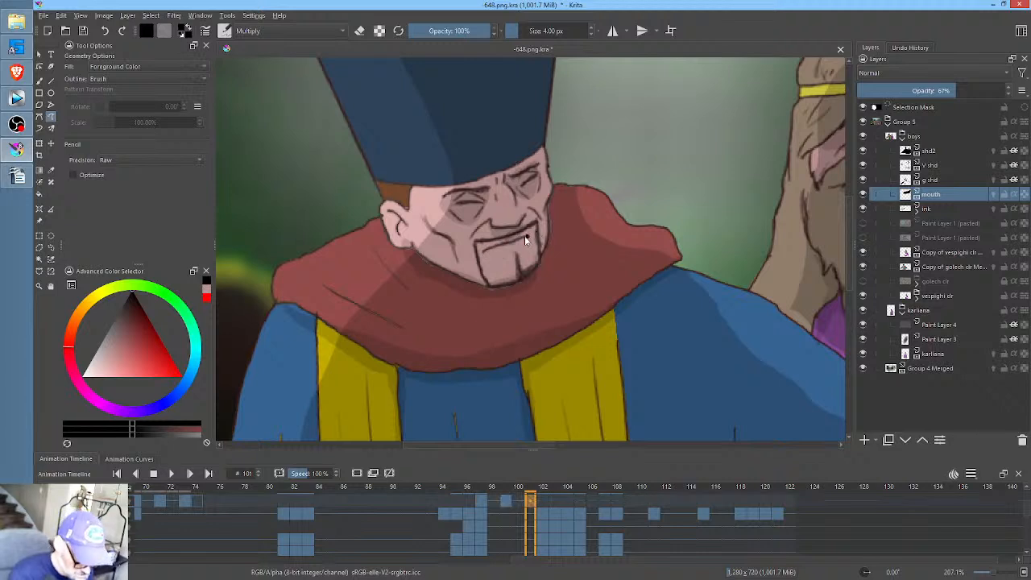
left_click_drag(523, 244, 525, 244)
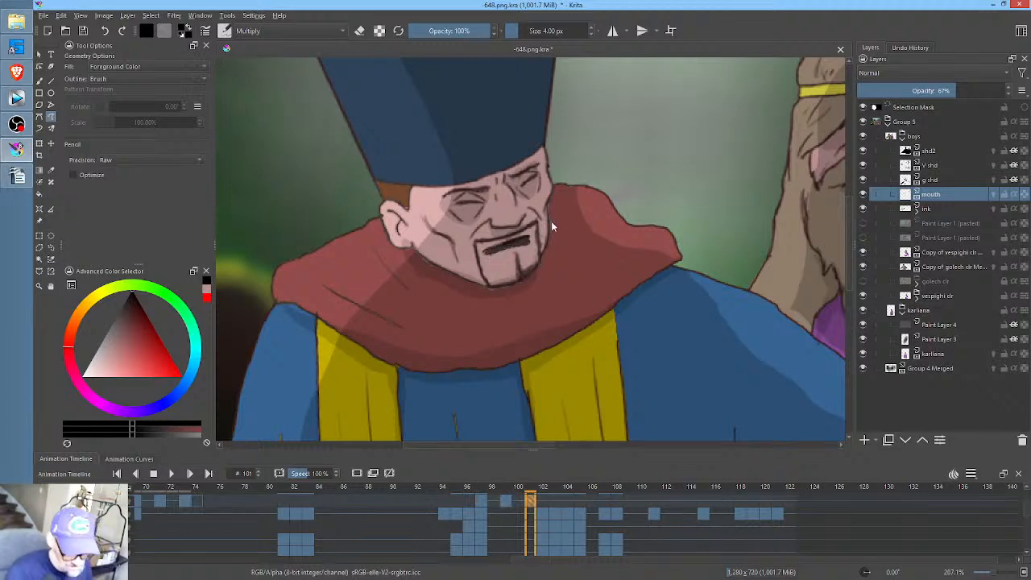
- Draw a thin, nearly closed mouth at frame 102 and a fuller open mouth at frame 103, following the turning head
left_click(556, 504)
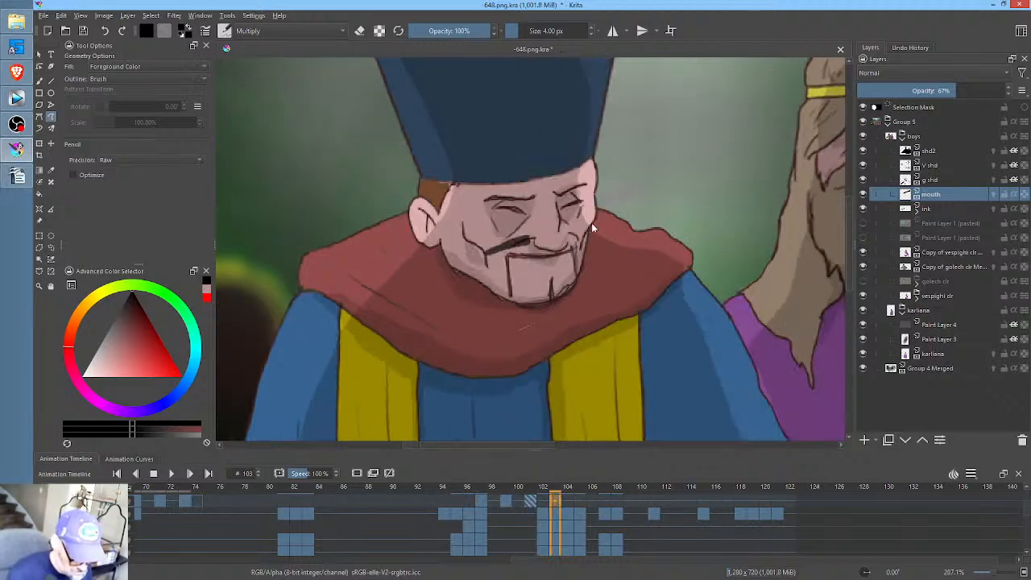
left_click(548, 505)
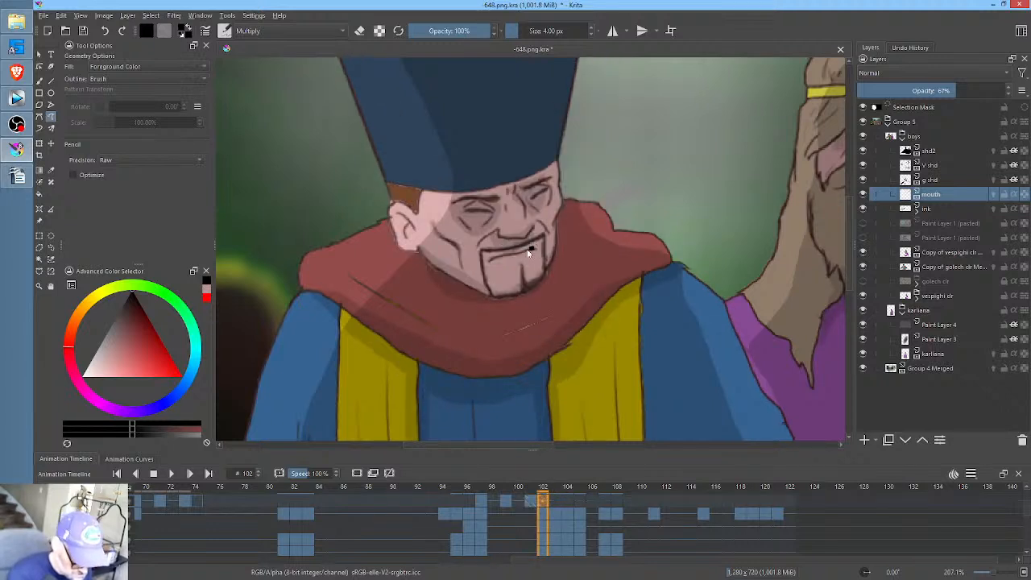
left_click_drag(533, 249, 493, 258)
key("ctrl+z")
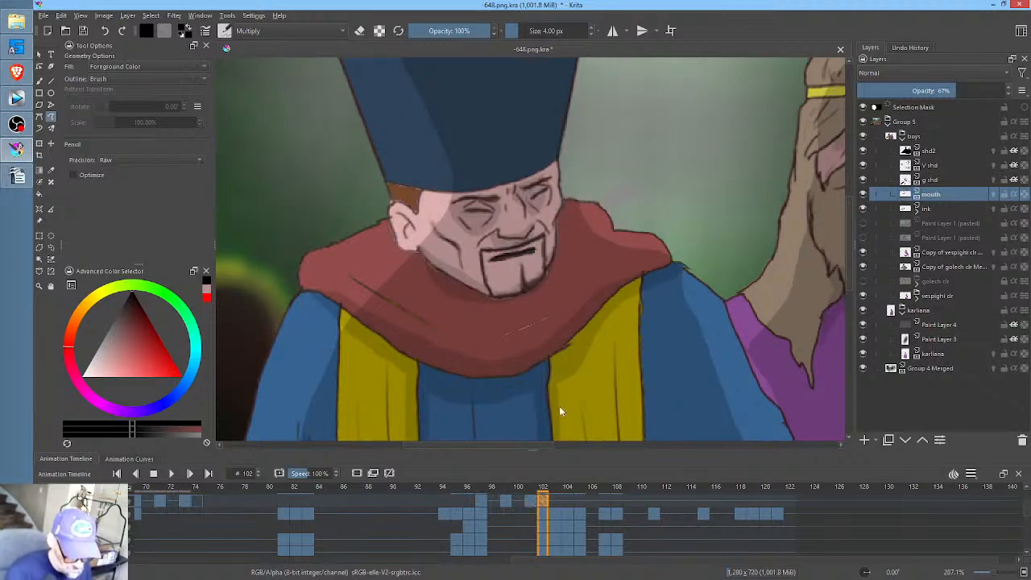
left_click(556, 481)
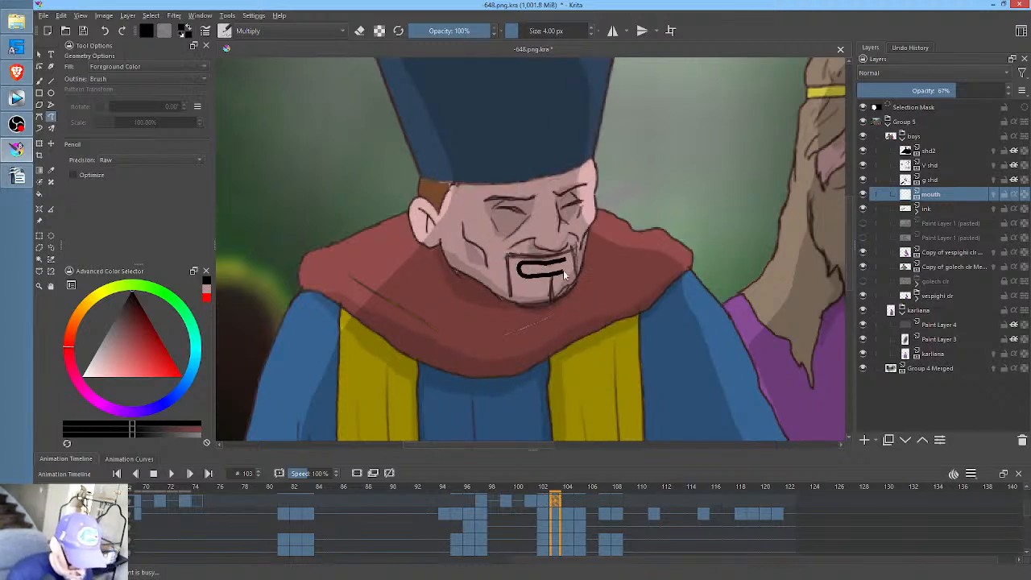
- Draw a narrow slanted mouth at frame 104, trim its upper edge with the eraser, and rebuild its shape with the brush
left_click(566, 500)
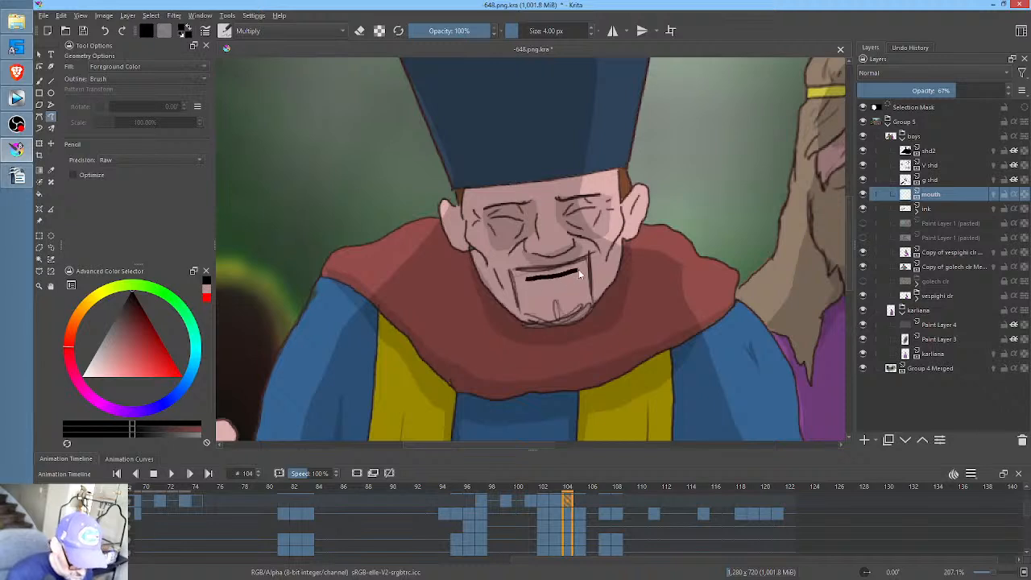
mouse_move(541, 285)
left_mouse_down()
mouse_move(522, 278)
mouse_move(578, 273)
left_mouse_up()
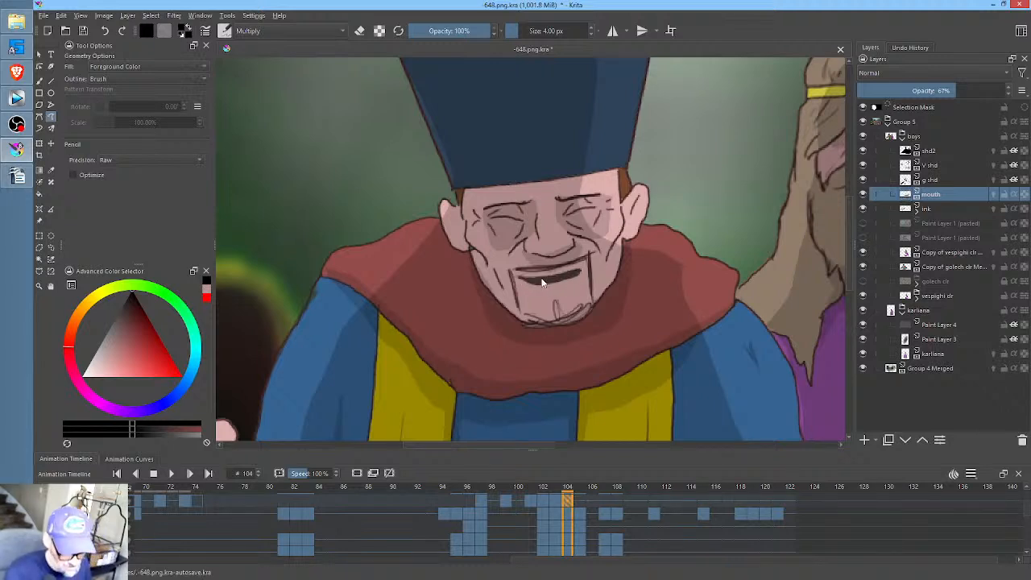
key("e")
left_click_drag(543, 276, 522, 282)
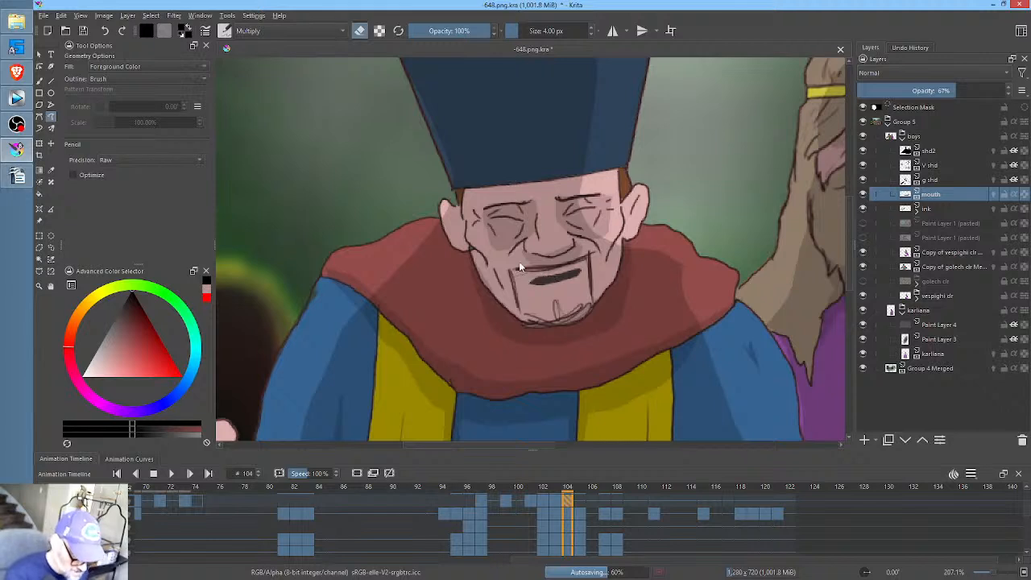
key("e")
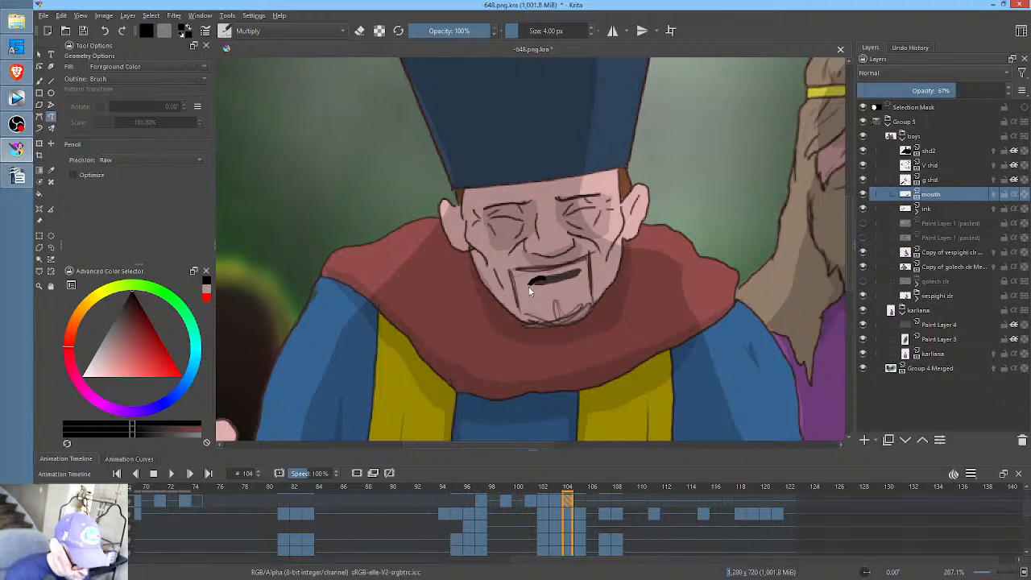
left_click_drag(529, 291, 589, 278)
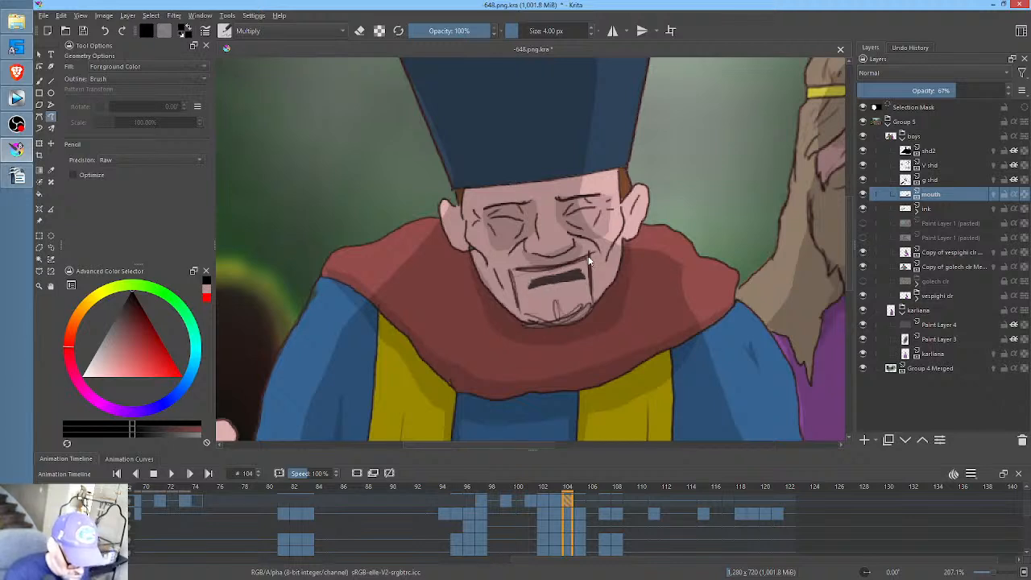
- Replace the held mouth with a flat rectangular opening at frame 105 and a larger rounded open mouth at frame 107
left_click(581, 499)
key("Delete")
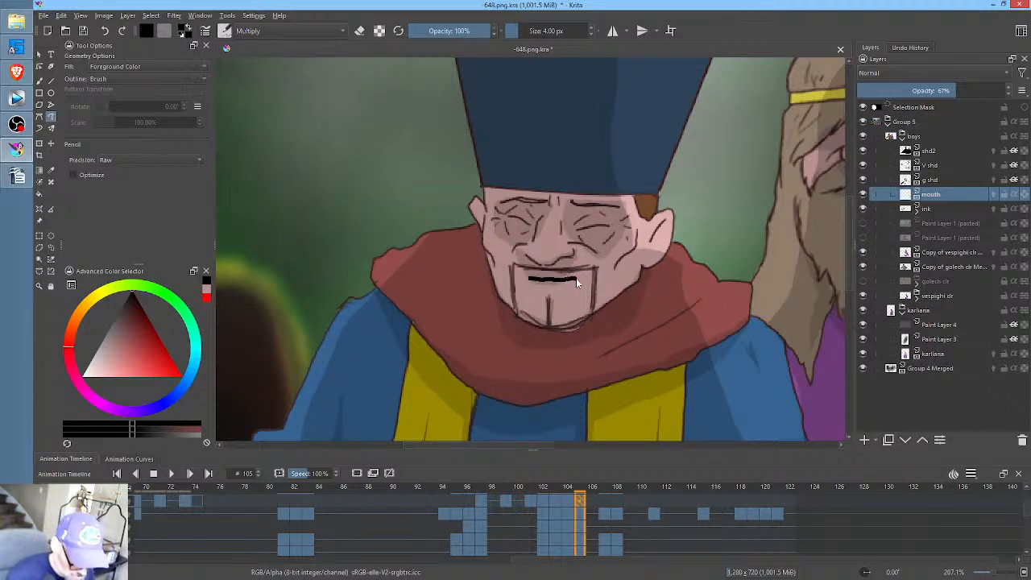
left_click_drag(530, 288, 531, 287)
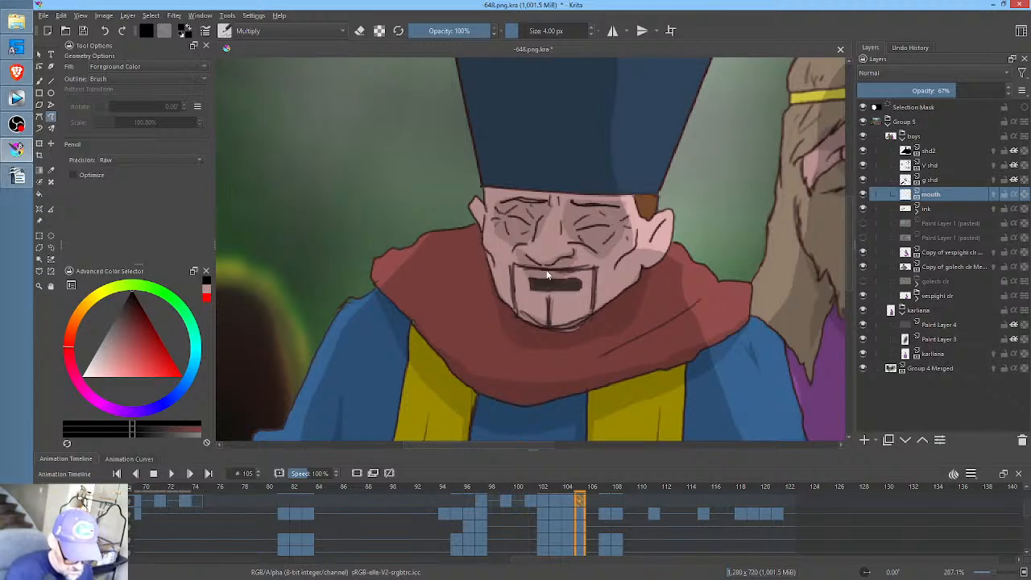
left_click(596, 501)
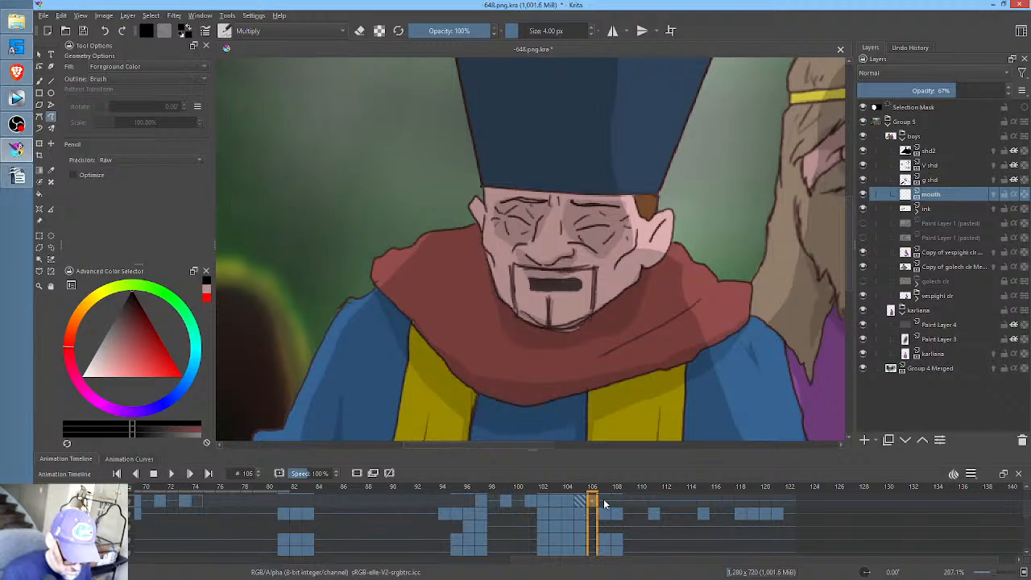
left_click(603, 499)
key("Delete")
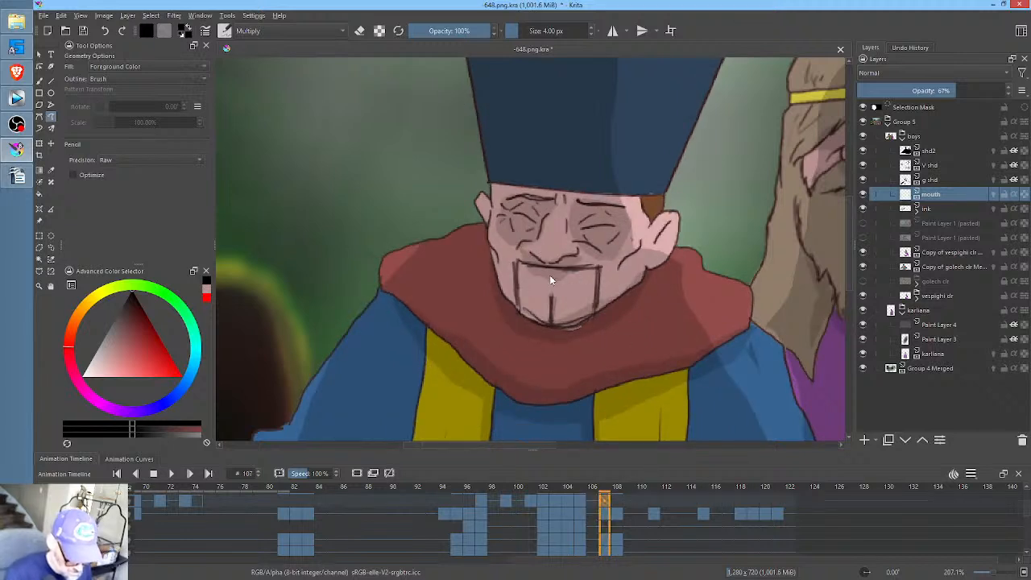
mouse_move(577, 297)
left_mouse_down()
mouse_move(544, 300)
mouse_move(528, 276)
left_mouse_up()
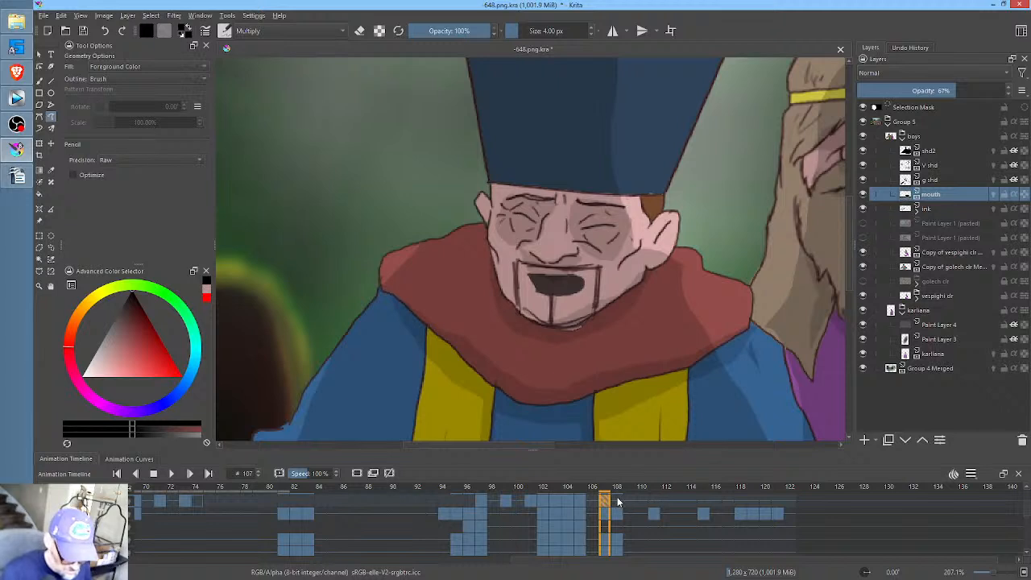
- Draw a thin down-slanted mouth at frame 108 in place of the held one, and a blocky open mouth at frame 110
left_click(619, 502)
key("Delete")
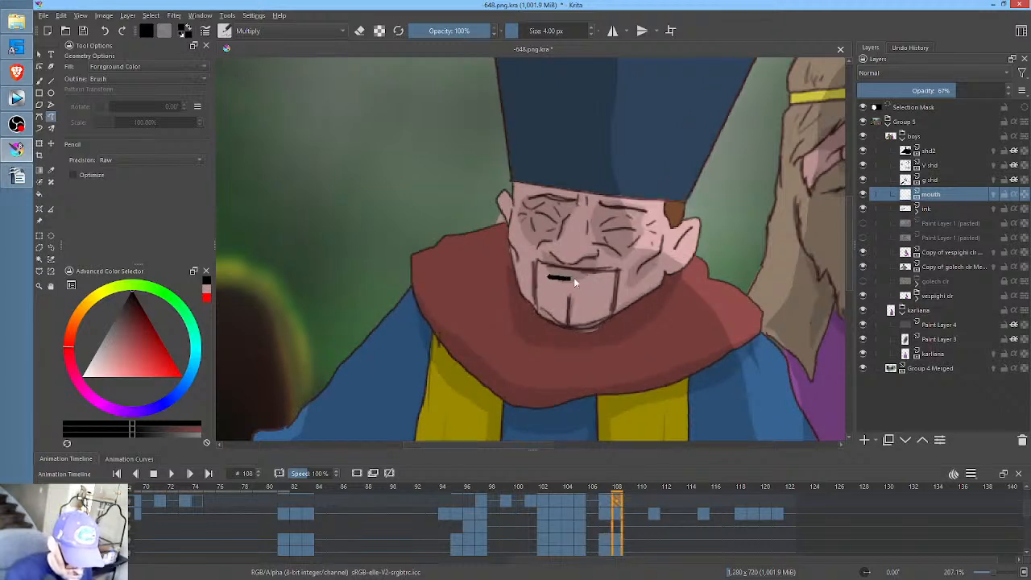
left_click_drag(600, 294, 555, 283)
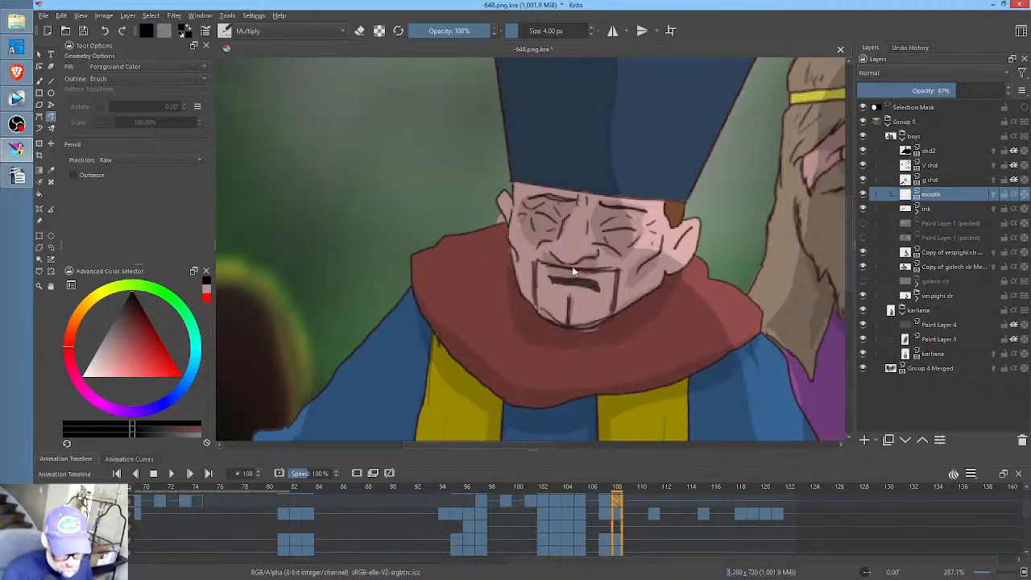
left_click(630, 498)
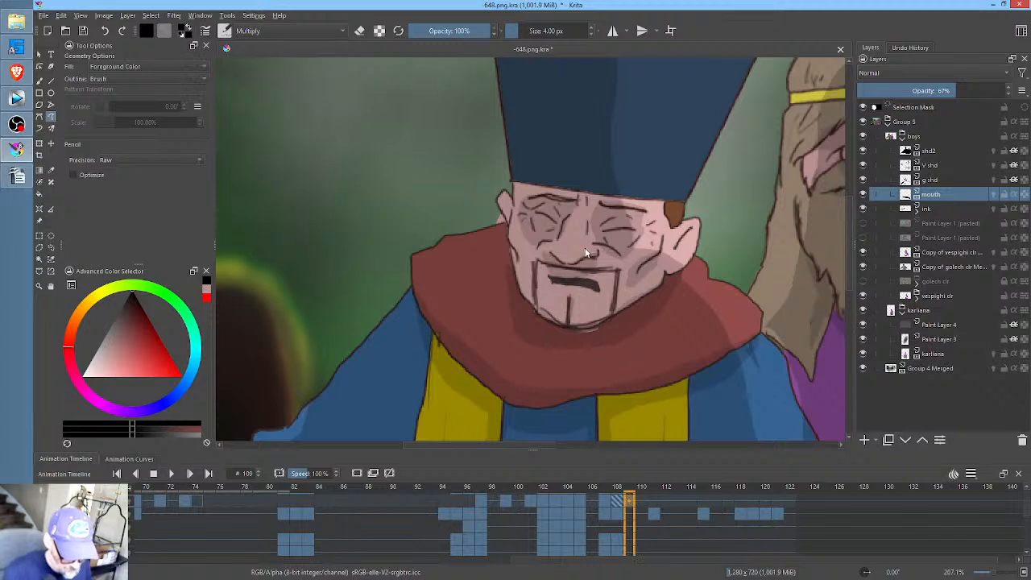
left_click(642, 501)
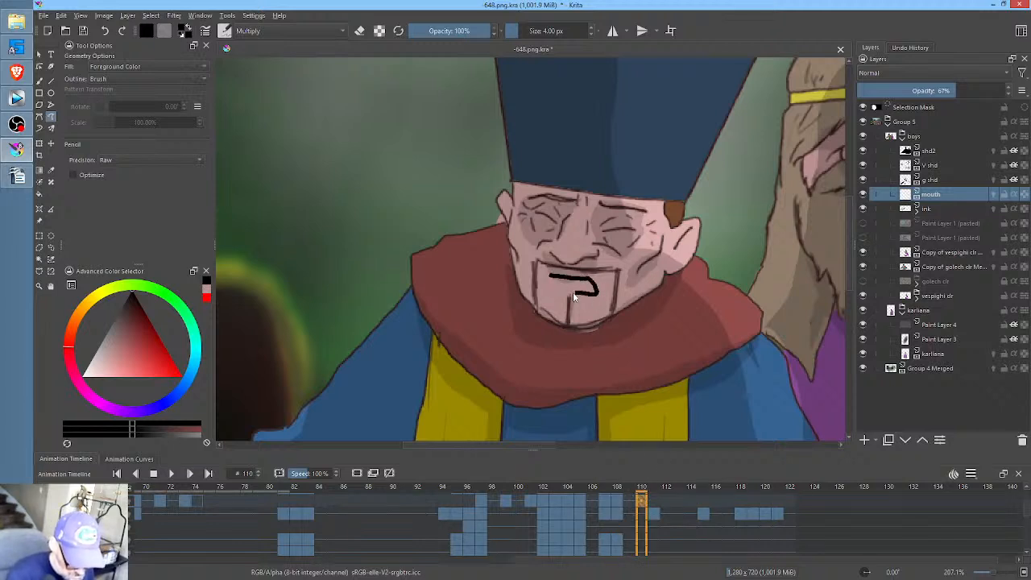
left_click_drag(550, 290, 551, 284)
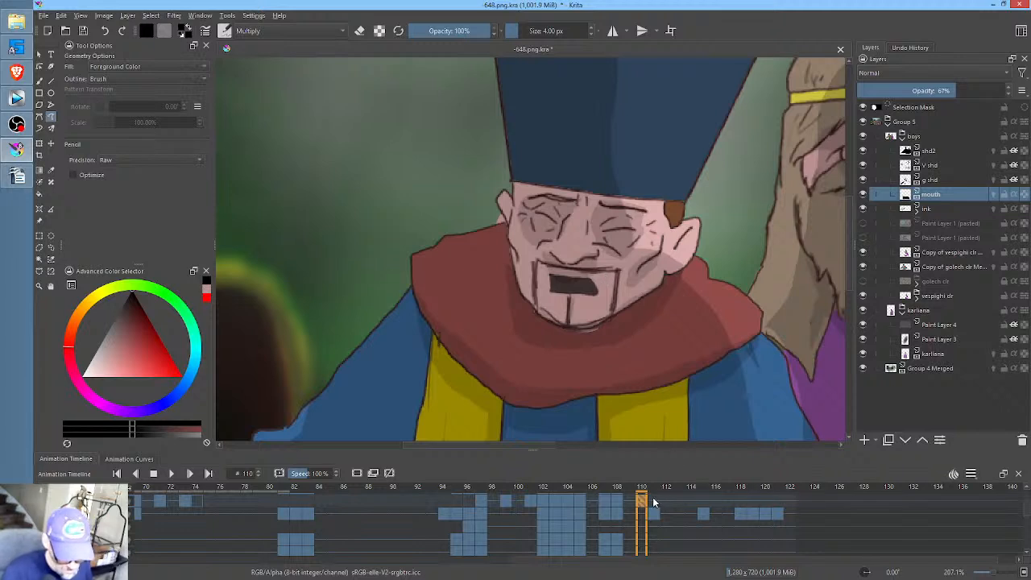
- Draw a small round mouth at frame 112 and a thin curved mouth line at frame 114
left_click(654, 503)
left_click(667, 503)
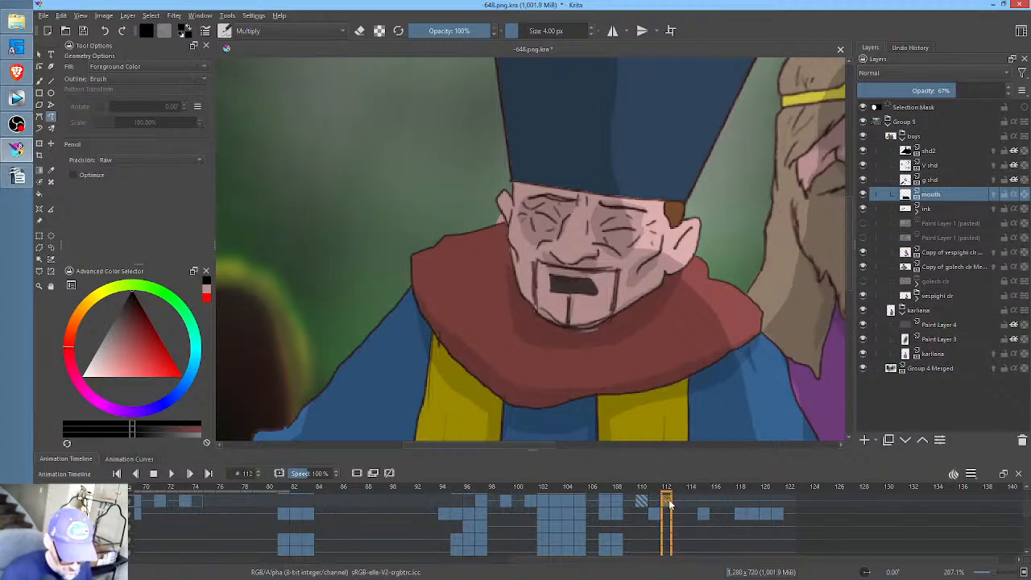
mouse_move(562, 280)
left_mouse_down()
mouse_move(571, 279)
mouse_move(562, 282)
left_mouse_up()
left_click_drag(653, 341, 568, 308)
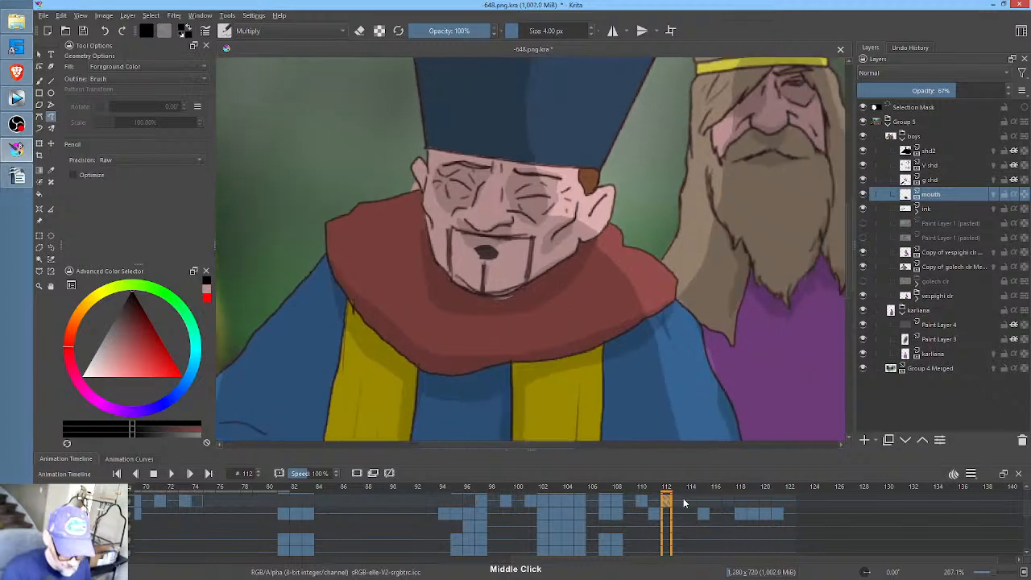
left_click(680, 503)
left_click(692, 503)
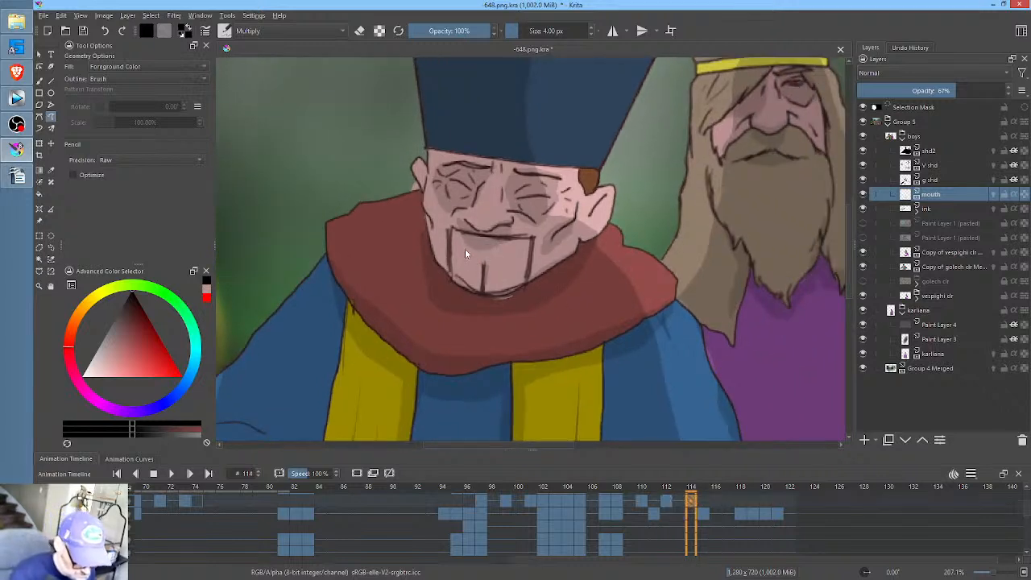
left_click_drag(509, 258, 465, 249)
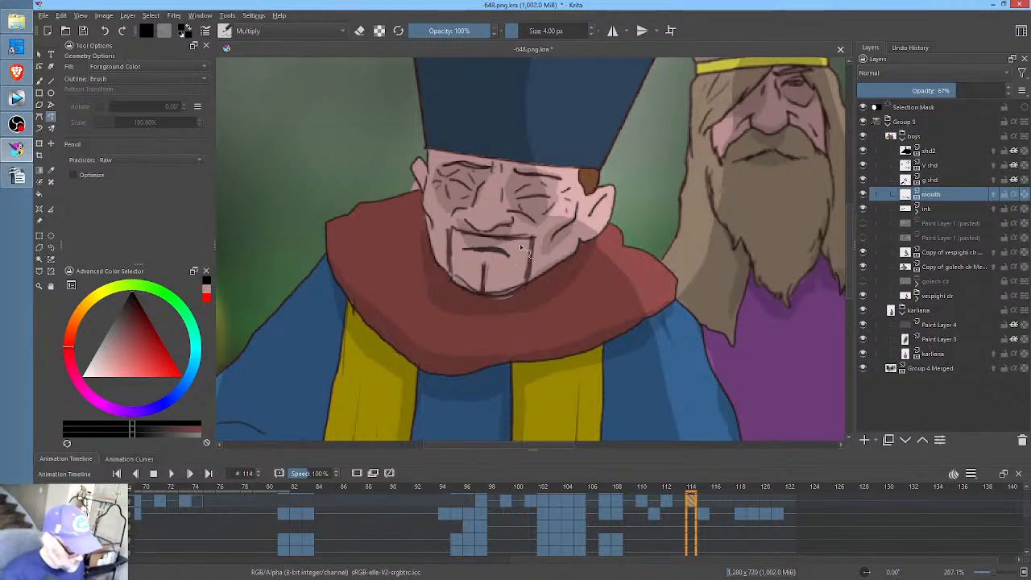
- Thicken the curved mouth line at frame 114 with the brush and trim its lower edge into a clean taper with the eraser
key("b")
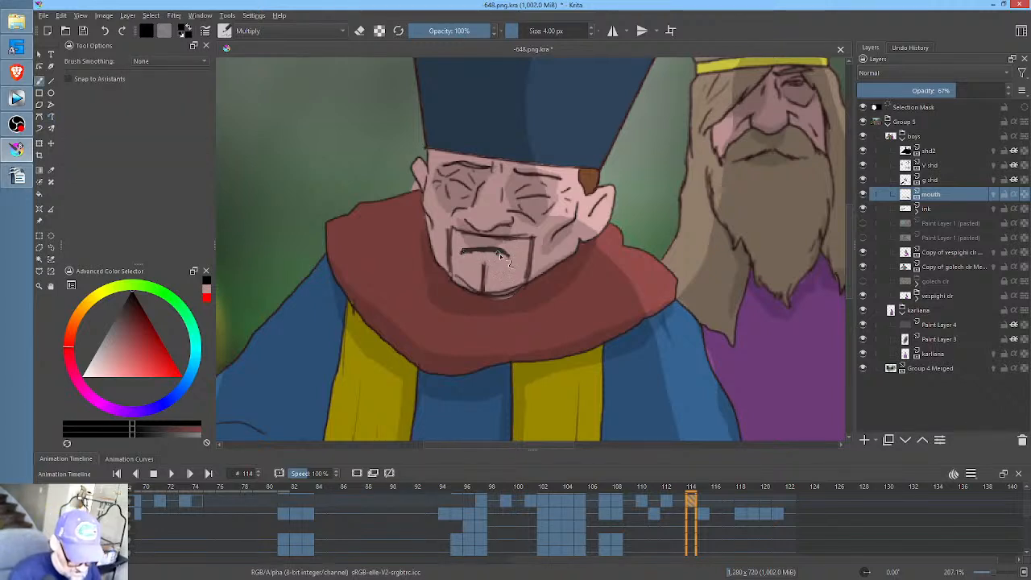
left_click_drag(464, 251, 514, 254)
mouse_move(604, 207)
left_mouse_down()
mouse_move(617, 234)
mouse_move(669, 172)
left_mouse_up()
mouse_move(508, 236)
left_mouse_down()
mouse_move(523, 253)
mouse_move(652, 226)
left_mouse_up()
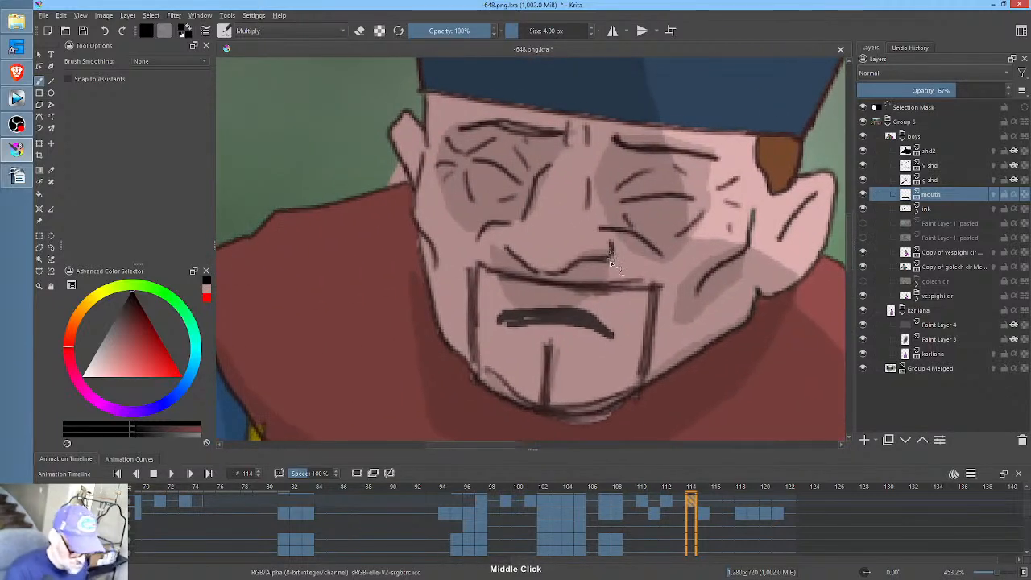
key("e")
mouse_move(582, 330)
left_mouse_down()
mouse_move(498, 330)
mouse_move(498, 318)
mouse_move(585, 314)
mouse_move(561, 306)
mouse_move(615, 330)
left_mouse_up()
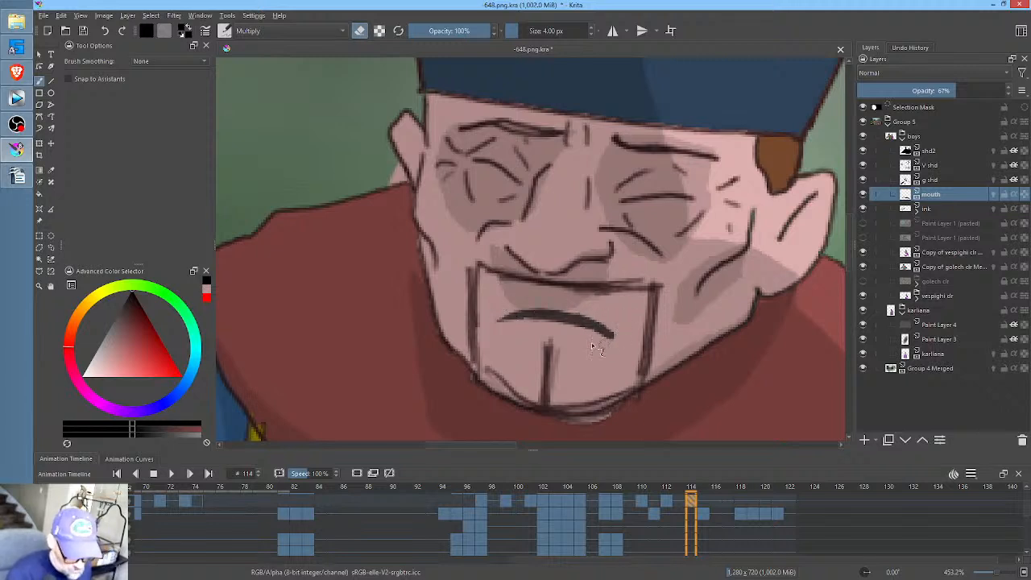
left_click_drag(576, 331, 602, 331)
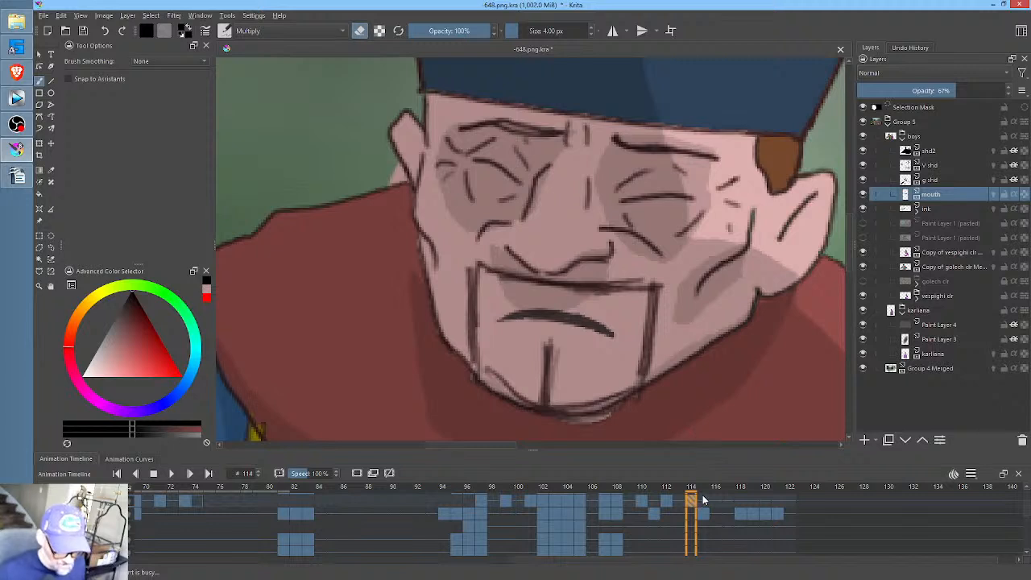
- Move to frame 116 on the mouth layer and save the document
left_click(703, 500)
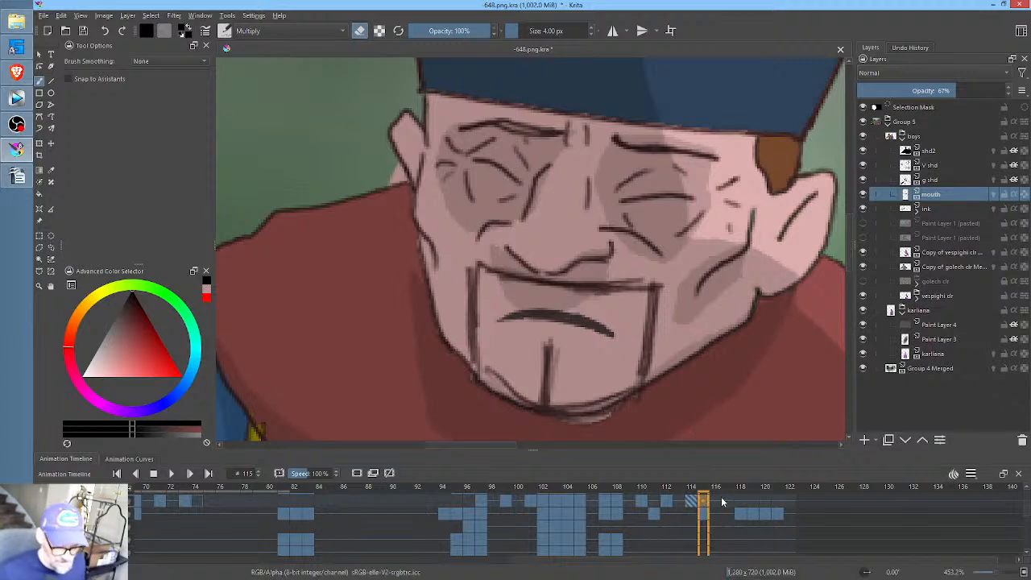
left_click(716, 500)
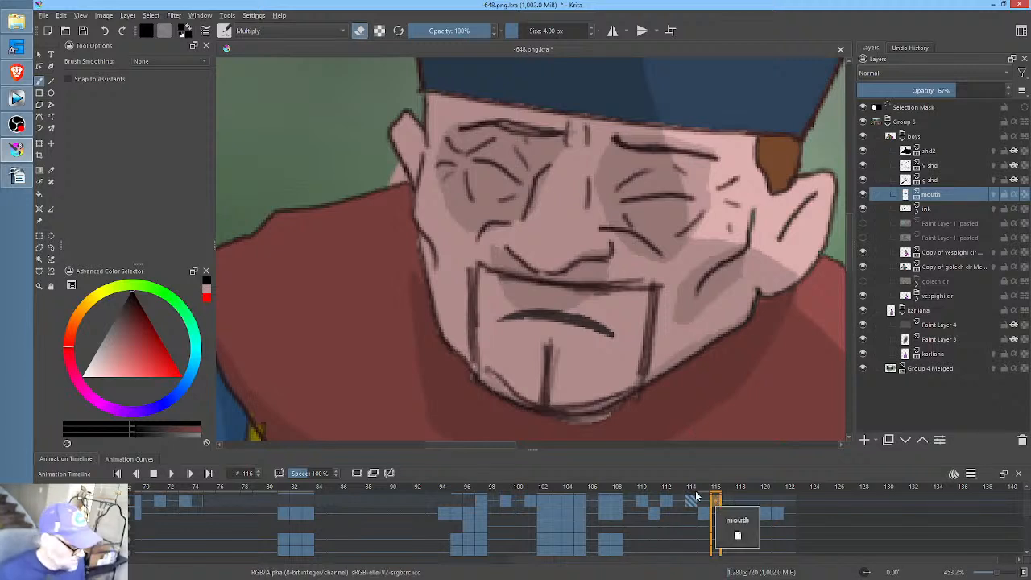
scroll(643, 307, "down", 4)
scroll(642, 307, "down", 1)
left_click_drag(660, 305, 541, 271)
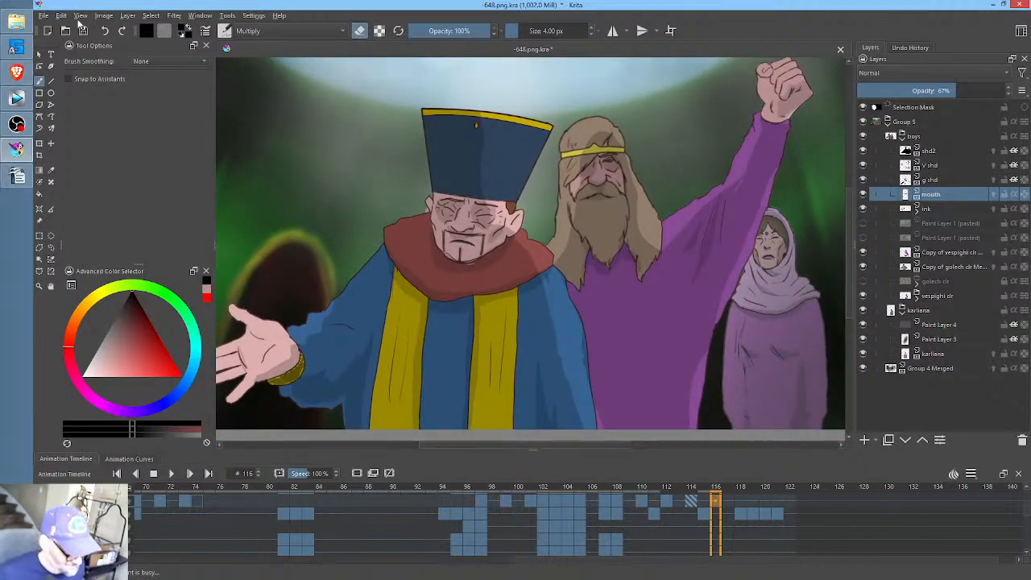
left_click(84, 31)
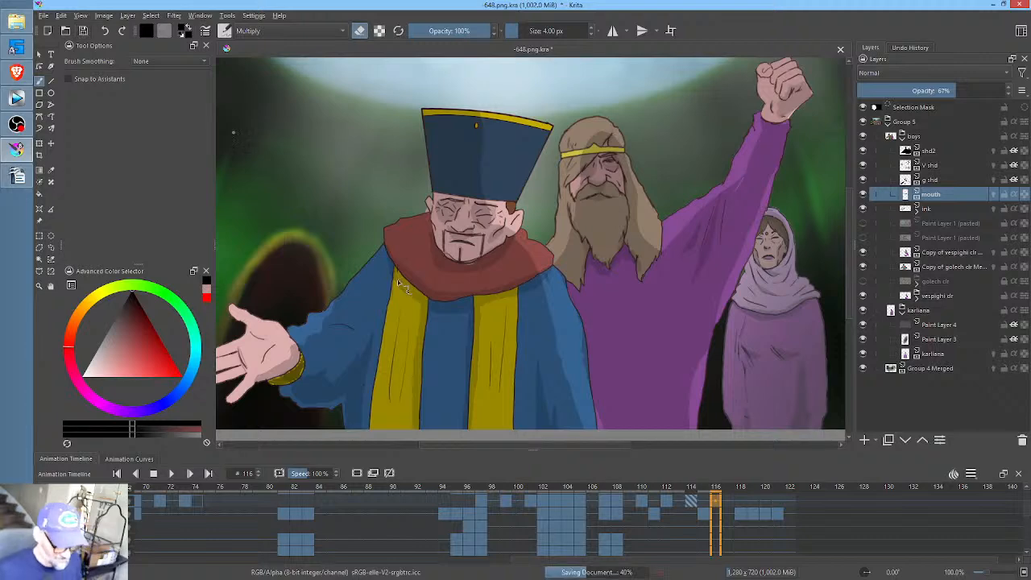
- Render frames 0 to 122 as a PNG image sequence into the scene's RENDER folder, replacing the old frames, and close Krita
key("minus")
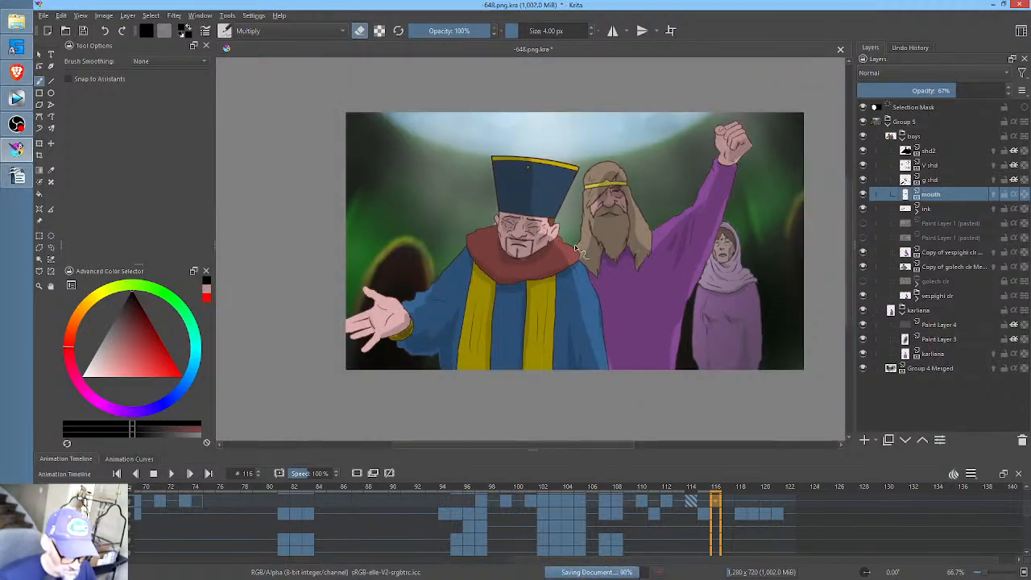
key("1")
left_click_drag(699, 278, 649, 288)
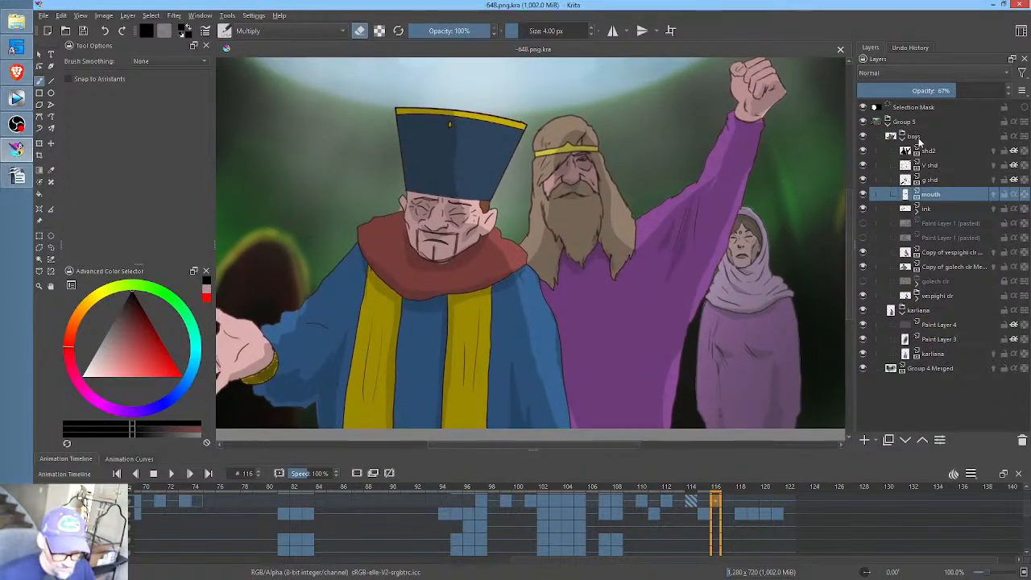
mouse_move(920, 141)
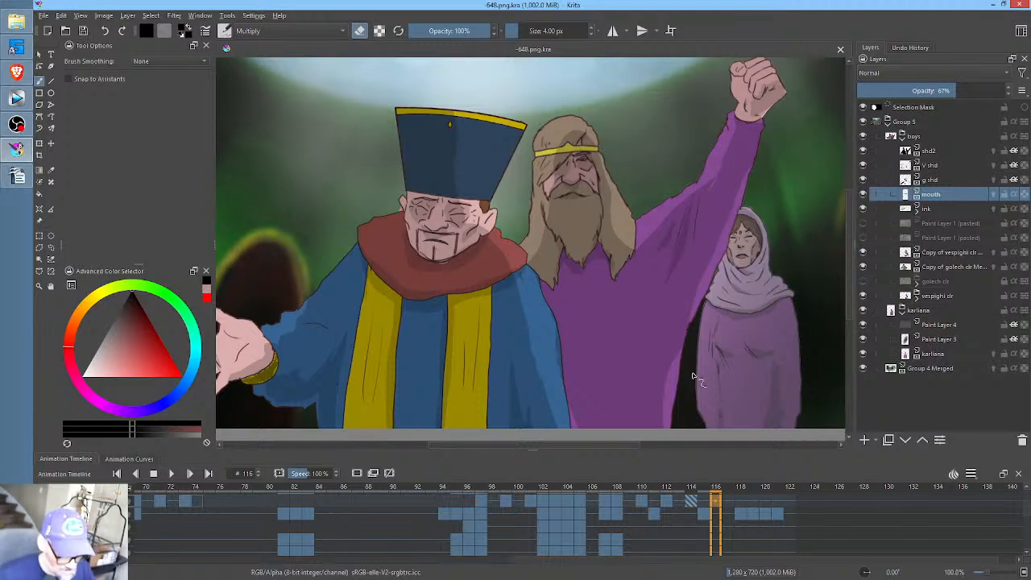
mouse_move(712, 336)
left_mouse_down()
mouse_move(718, 320)
mouse_move(705, 349)
left_mouse_up()
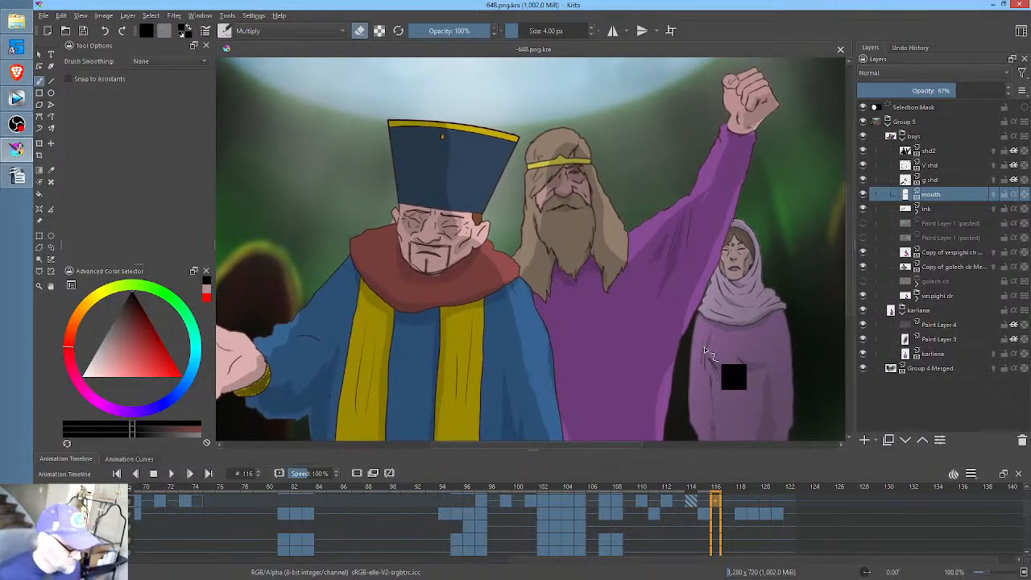
key("ctrl+r")
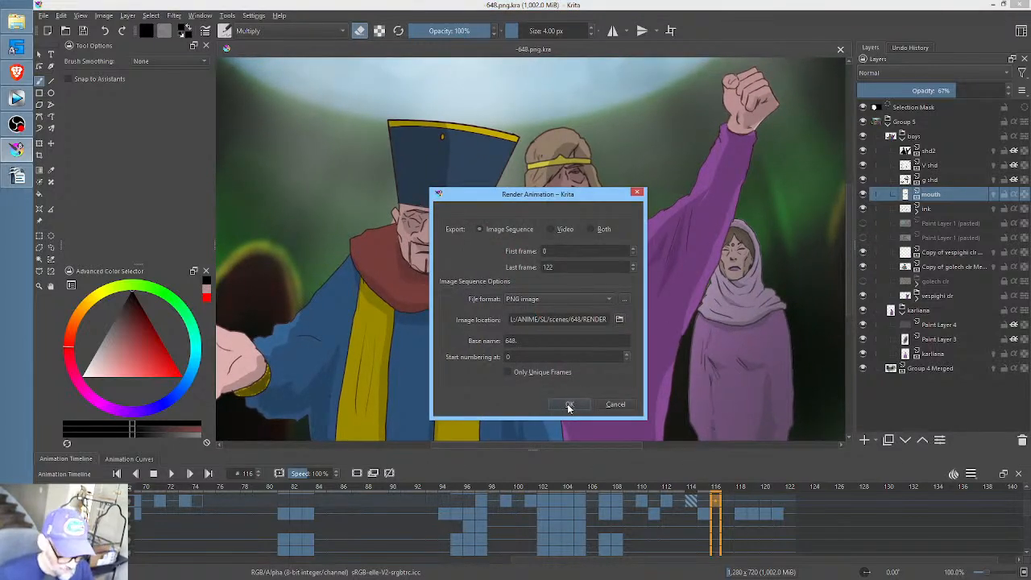
left_click(569, 405)
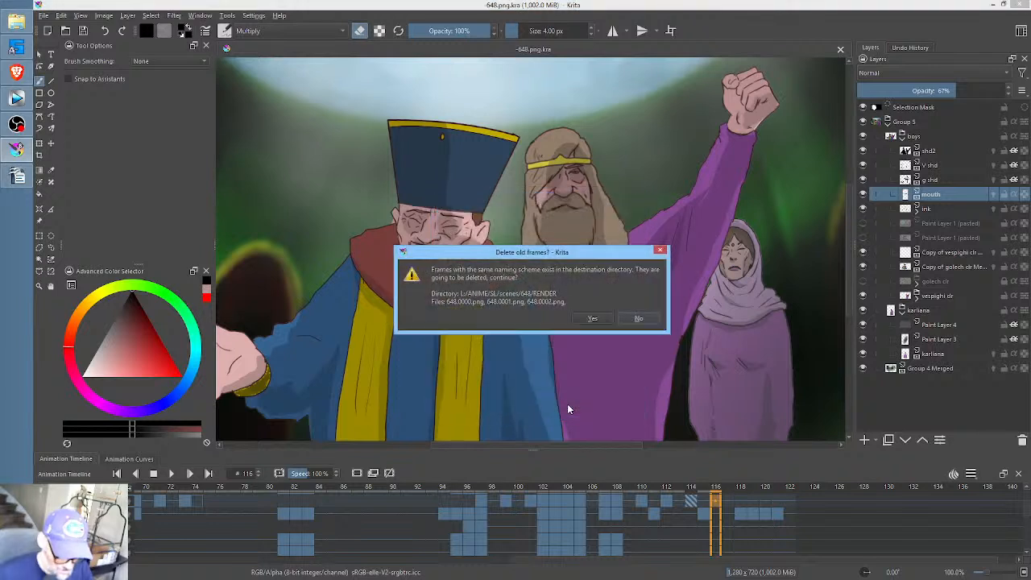
left_click(594, 318)
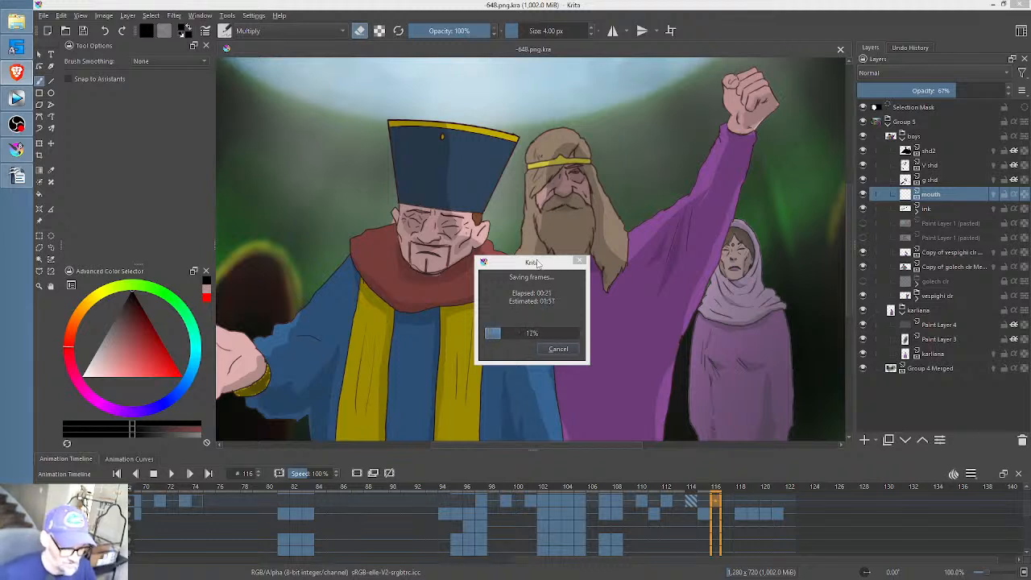
left_click_drag(536, 263, 531, 264)
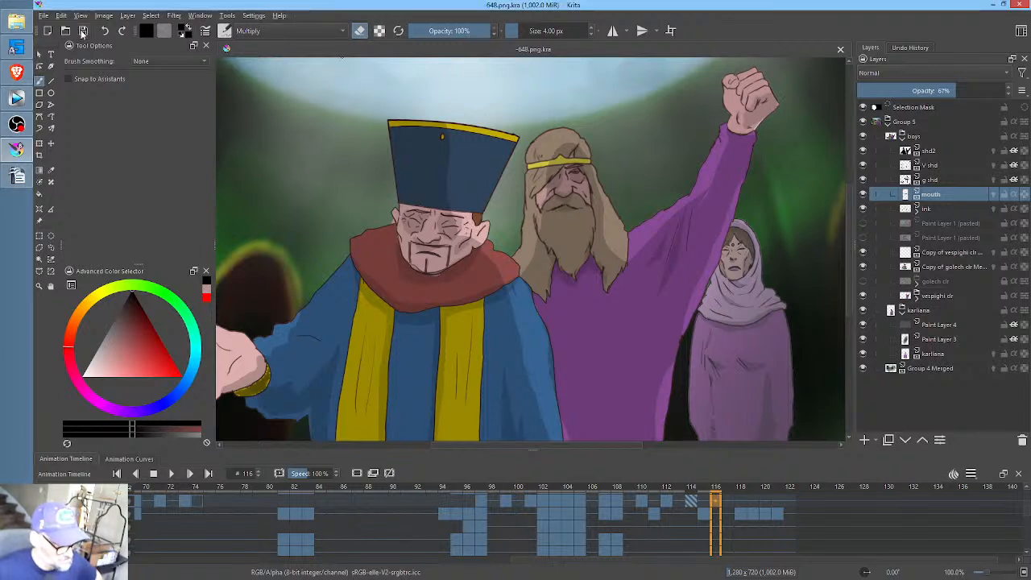
left_click(1020, 7)
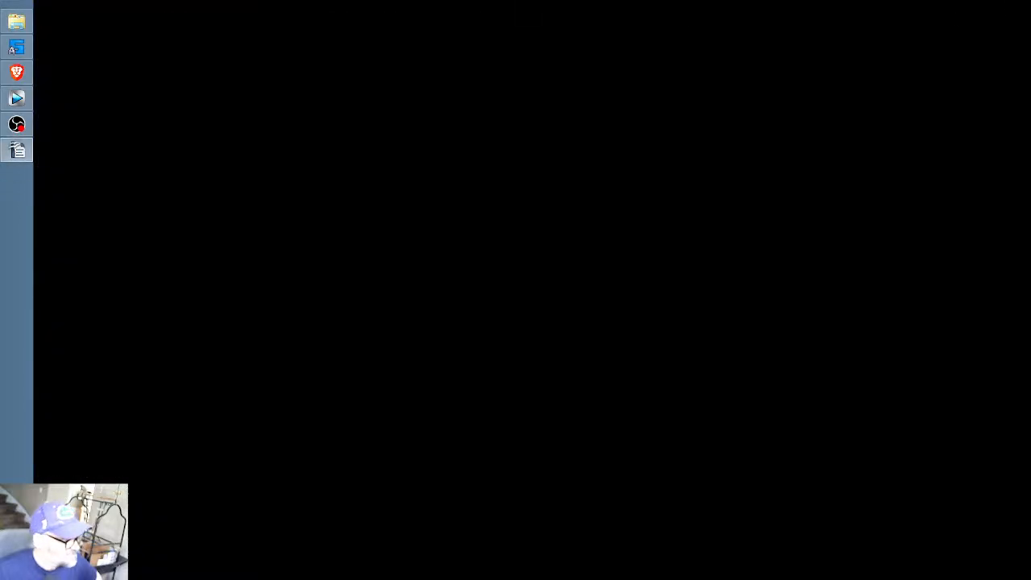
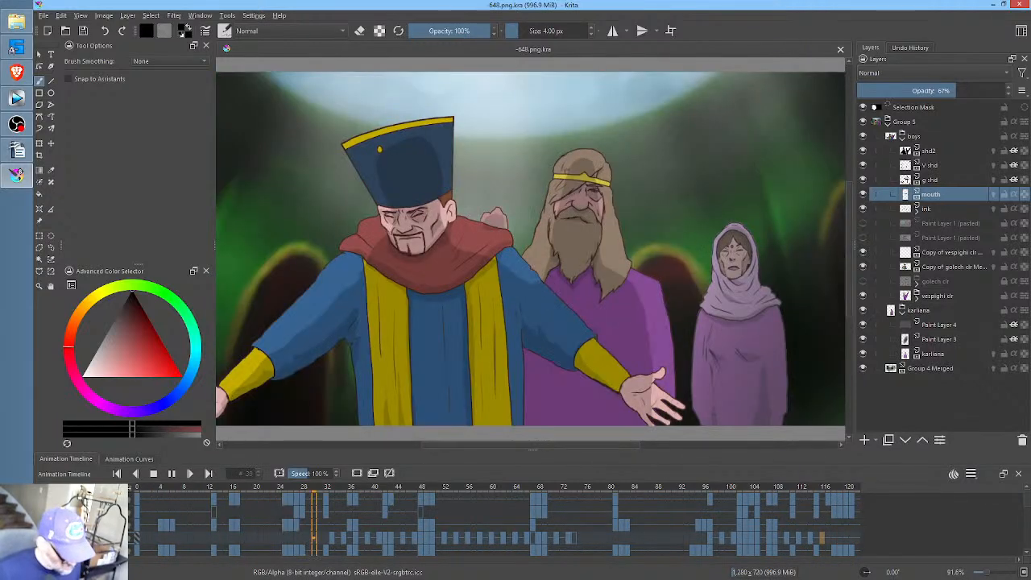
- Play back the scene from frame 31, and remove the mouth layer's keyframes at frames 49 and 48
left_click(811, 540)
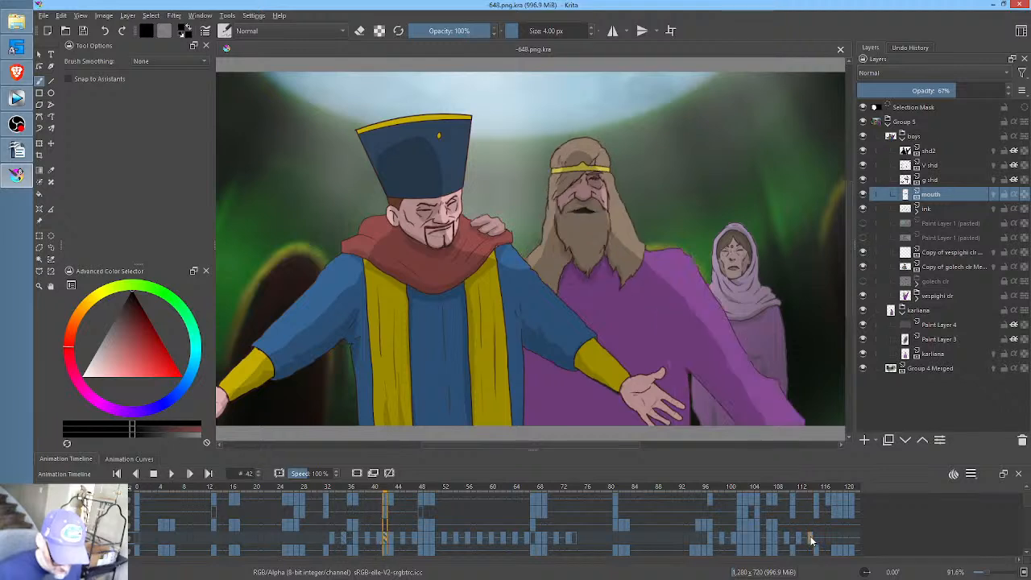
left_click(321, 534)
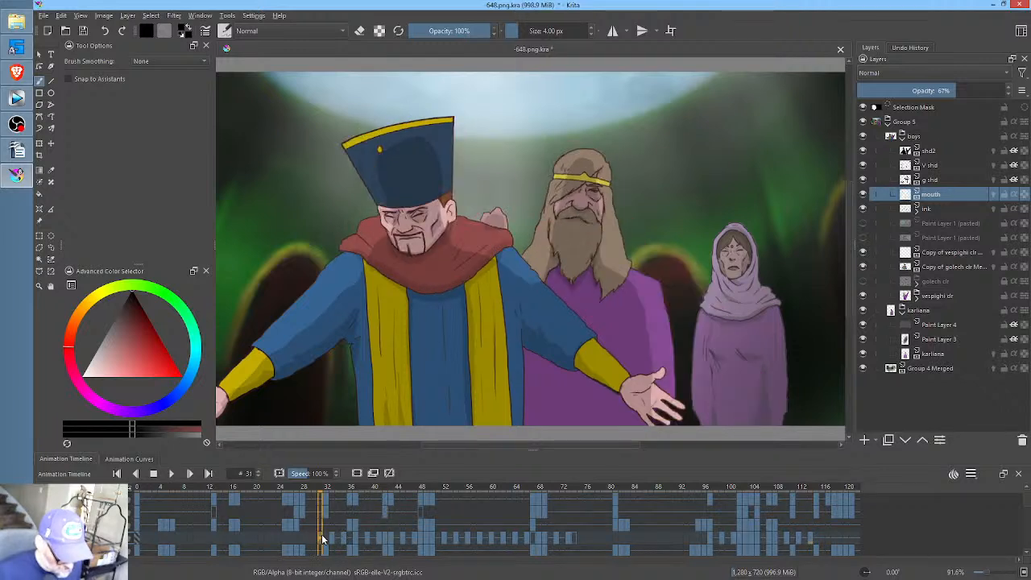
key("space")
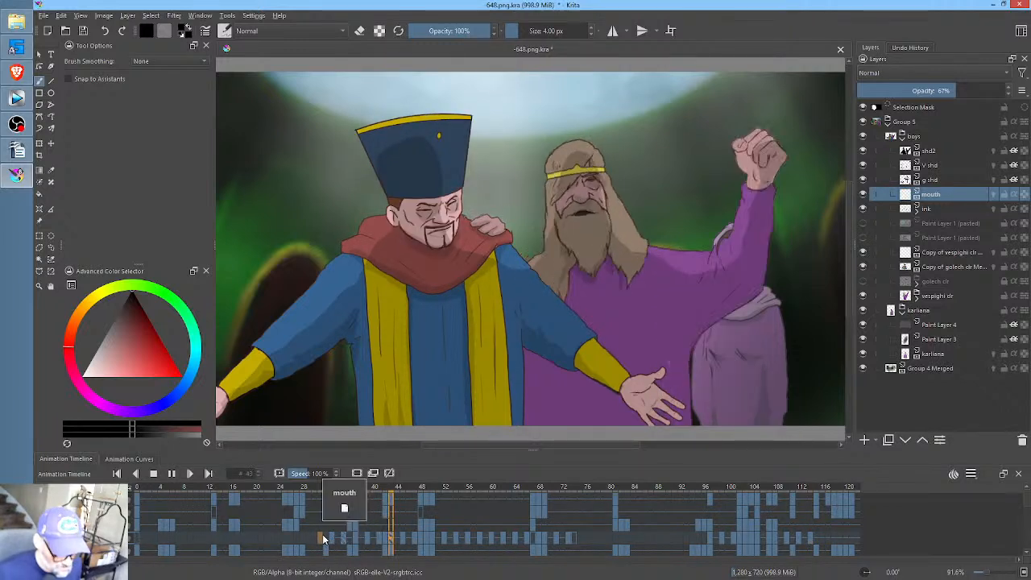
key("space")
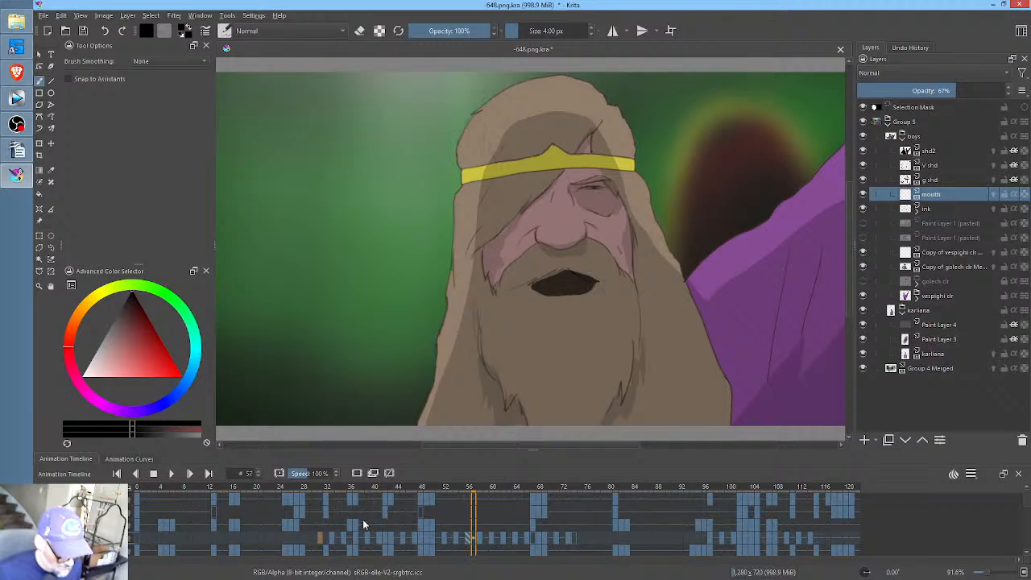
left_click_drag(352, 486, 424, 497)
left_click(426, 545)
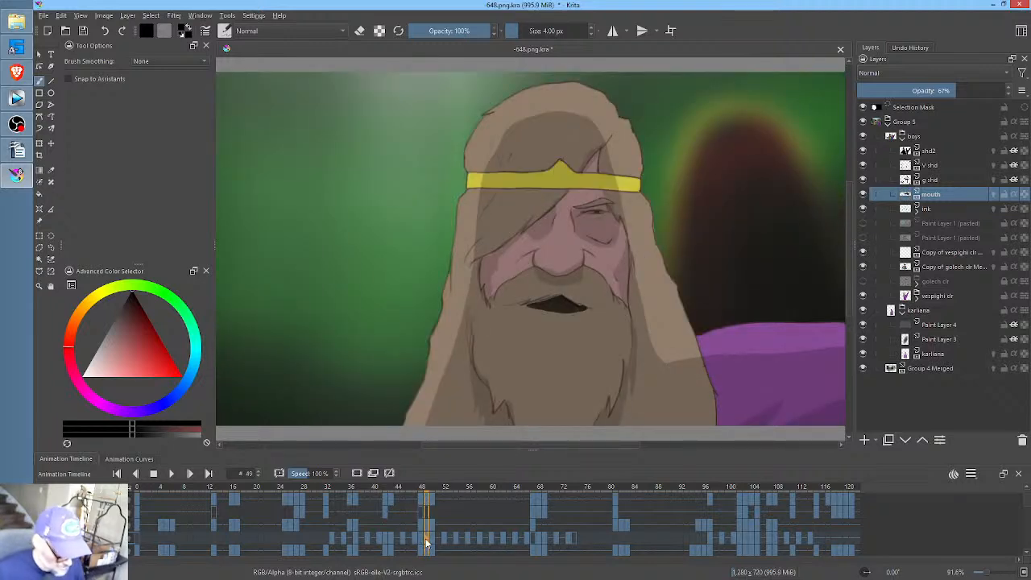
key("ctrl+v")
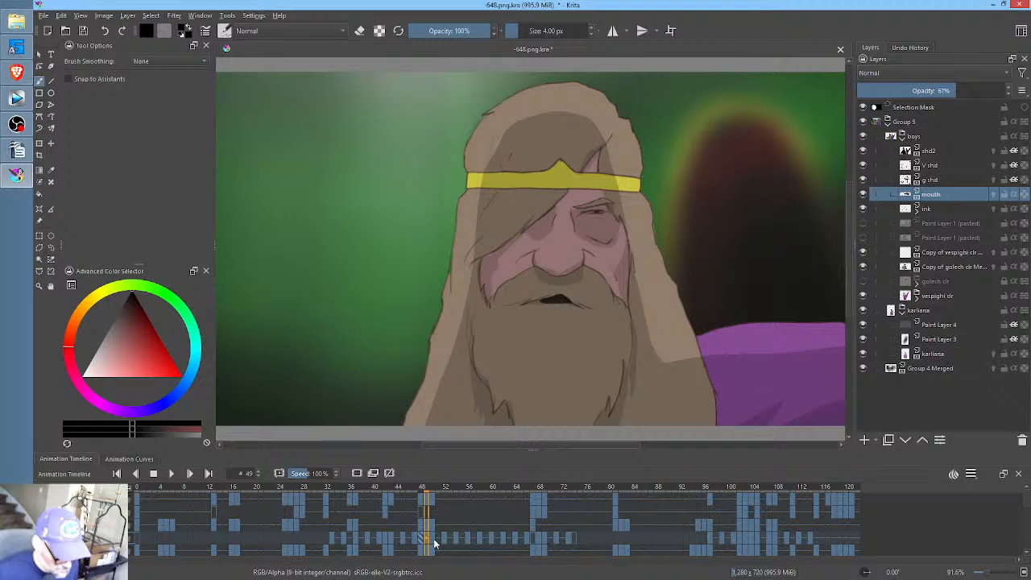
left_click(433, 545)
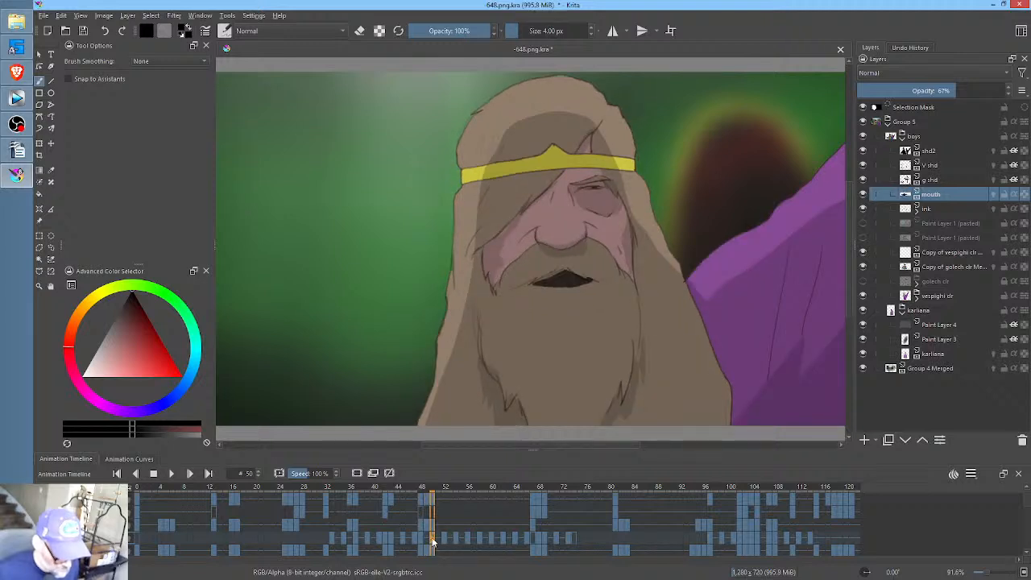
left_click(422, 541)
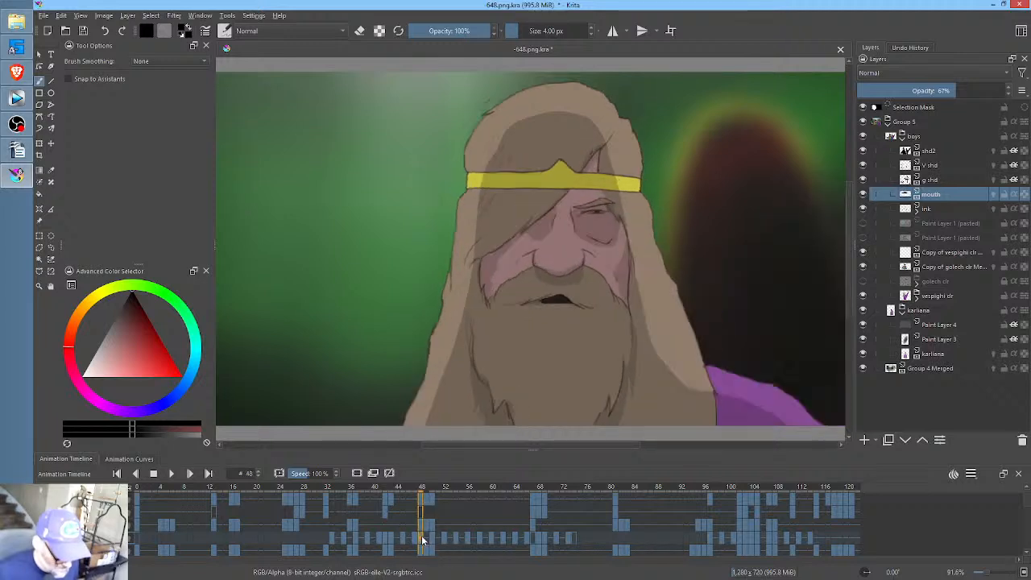
key("ctrl+v")
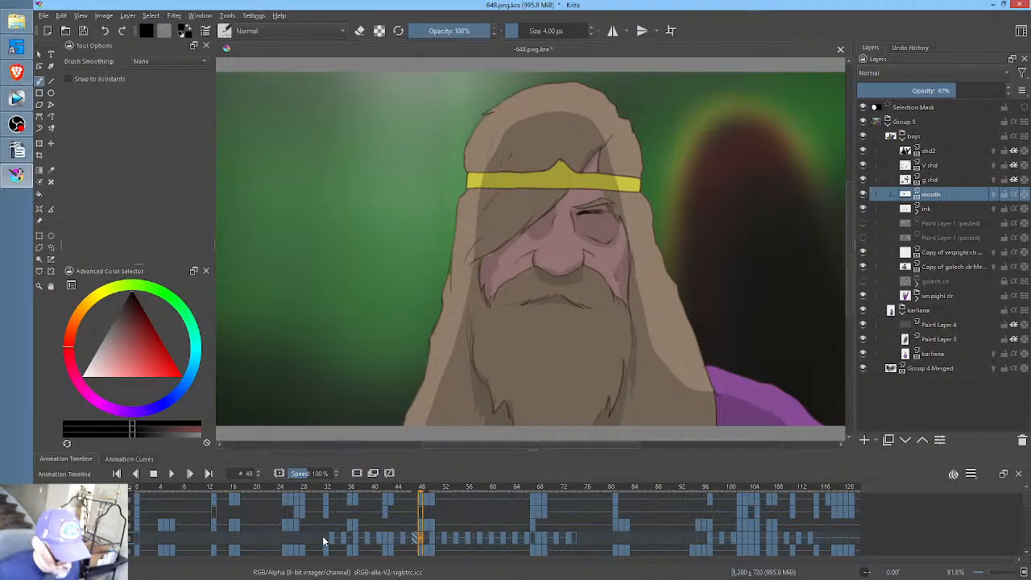
- Replay the animation repeatedly from frames between 24 and 46 to check the timing of the talking mouth
left_click(324, 541)
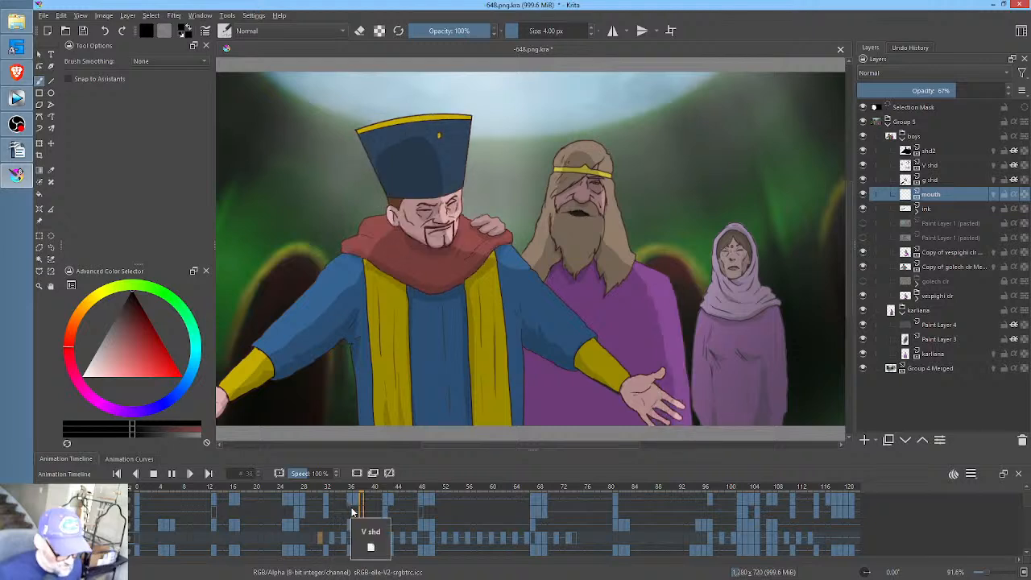
key("space")
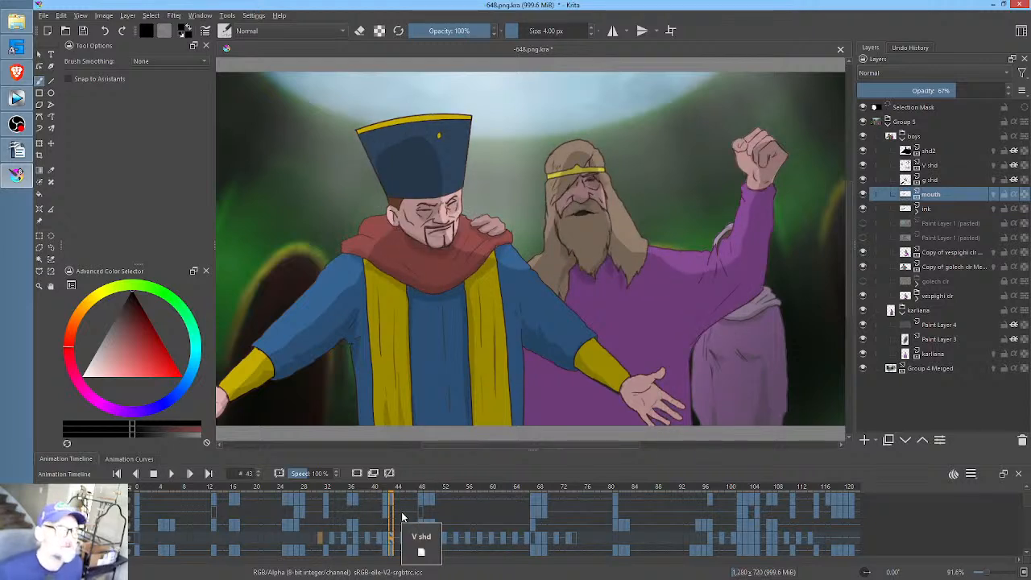
left_click(311, 542)
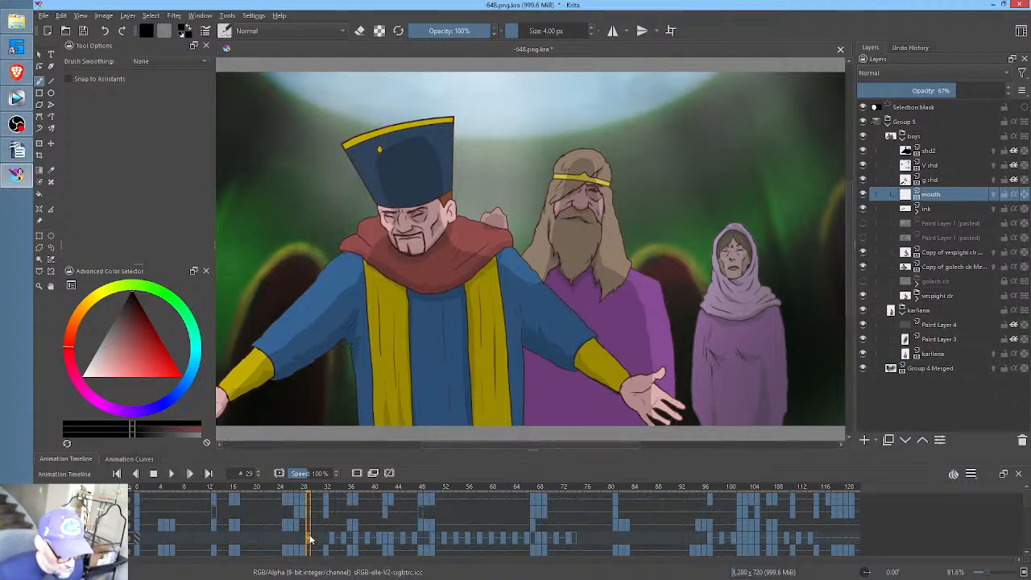
key("space")
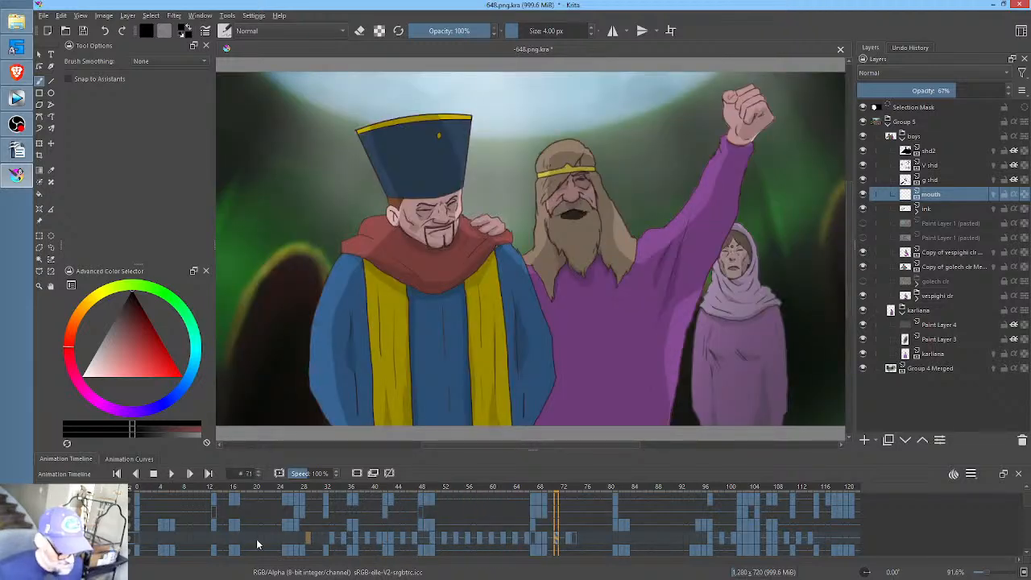
left_click(279, 541)
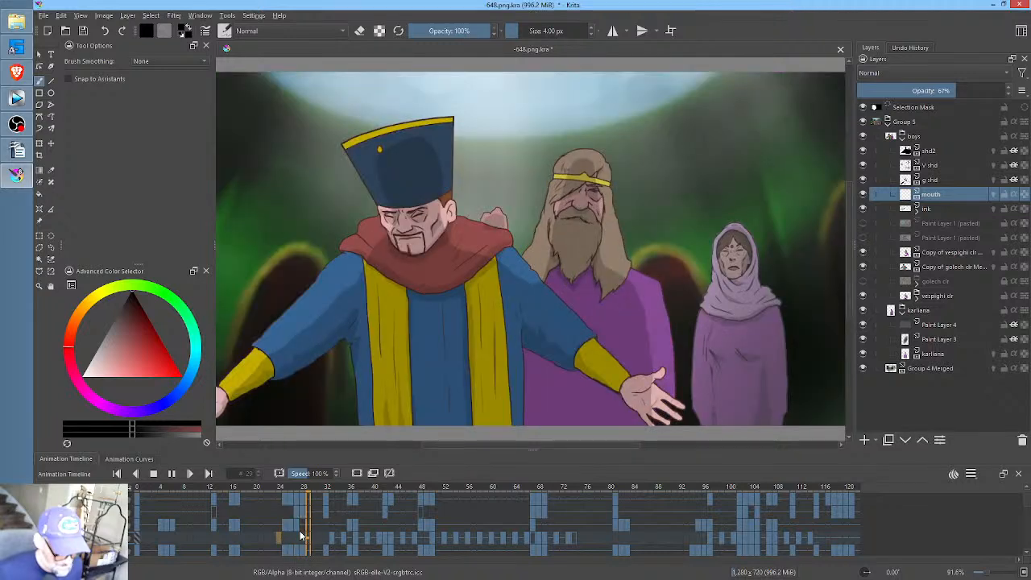
key("space")
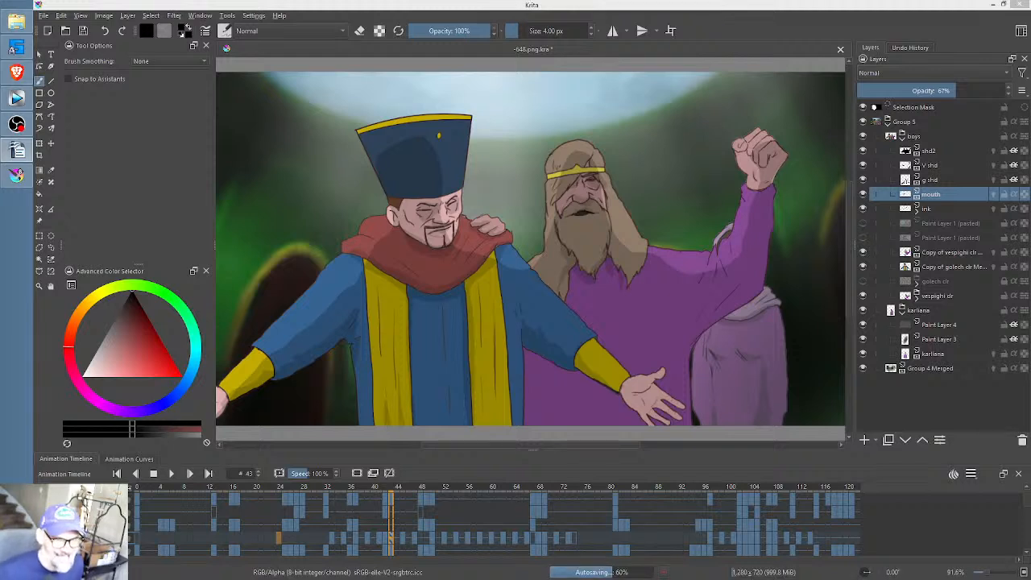
left_click(321, 538)
key("space")
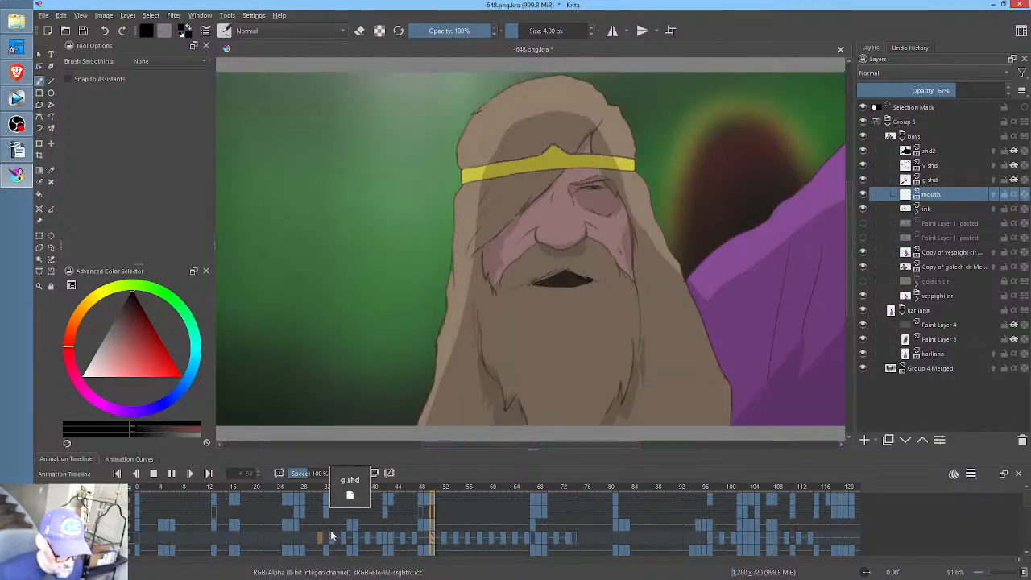
left_click_drag(302, 535, 323, 538)
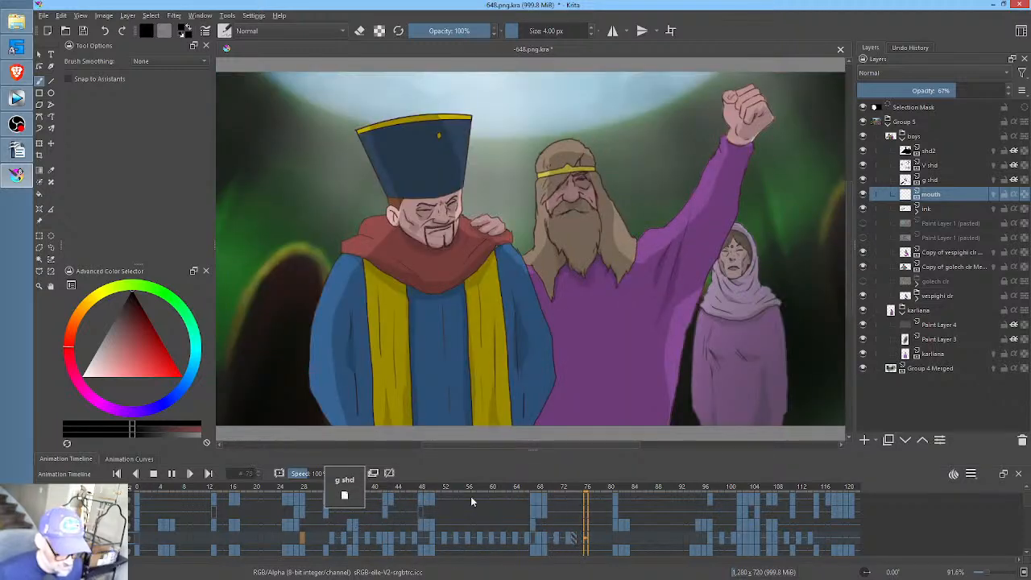
key("space")
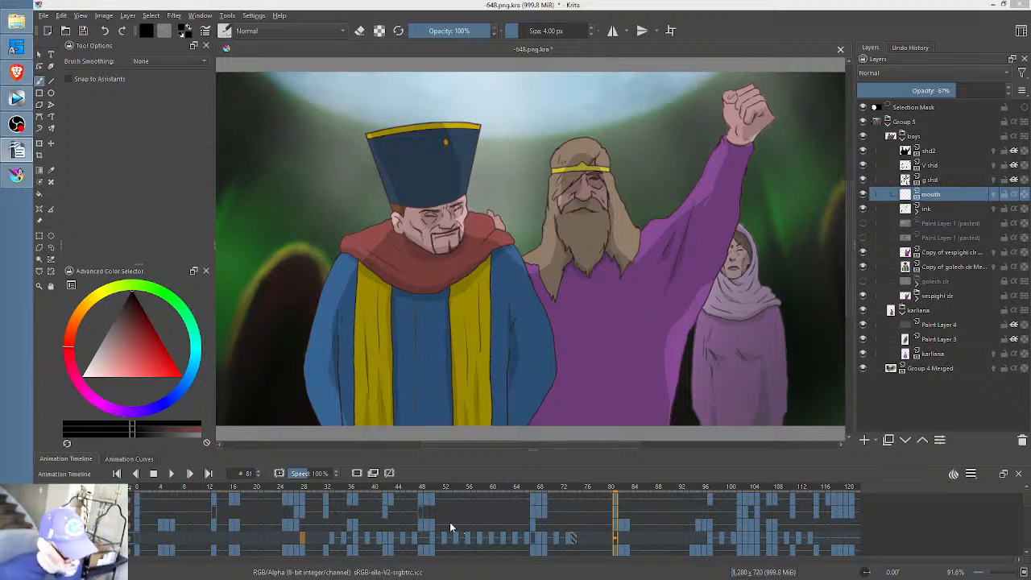
left_click(312, 538)
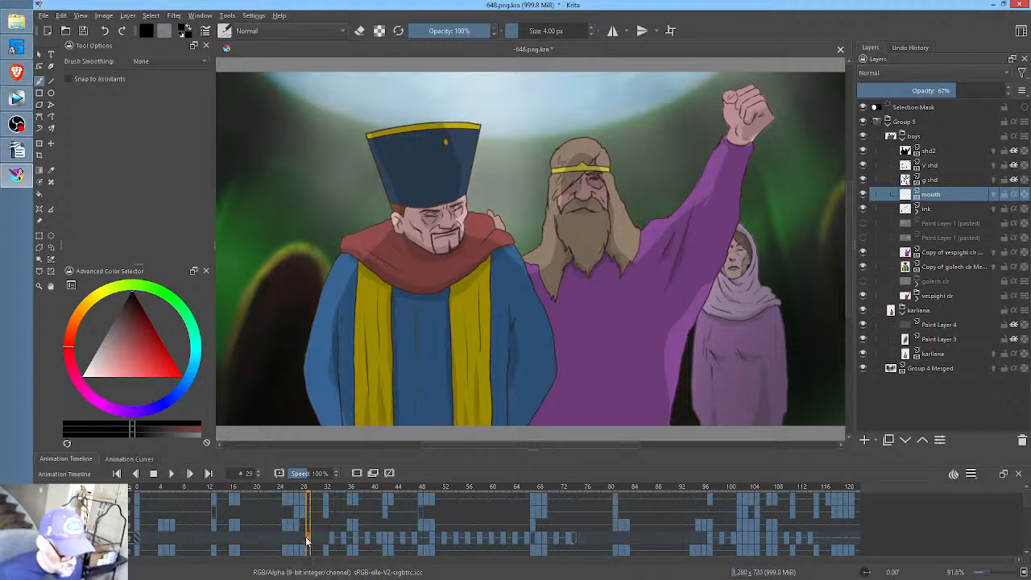
key("space")
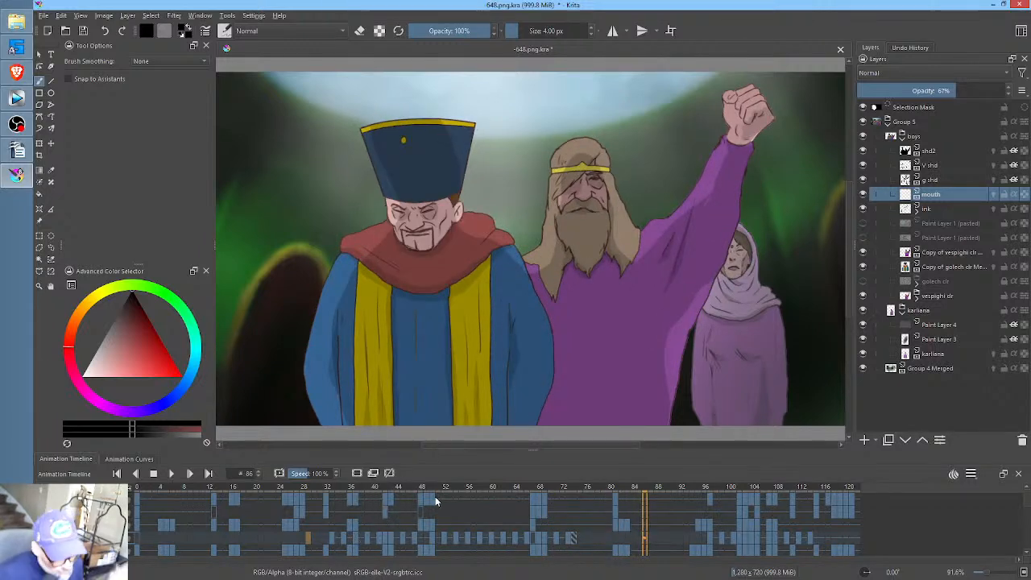
left_click(409, 488)
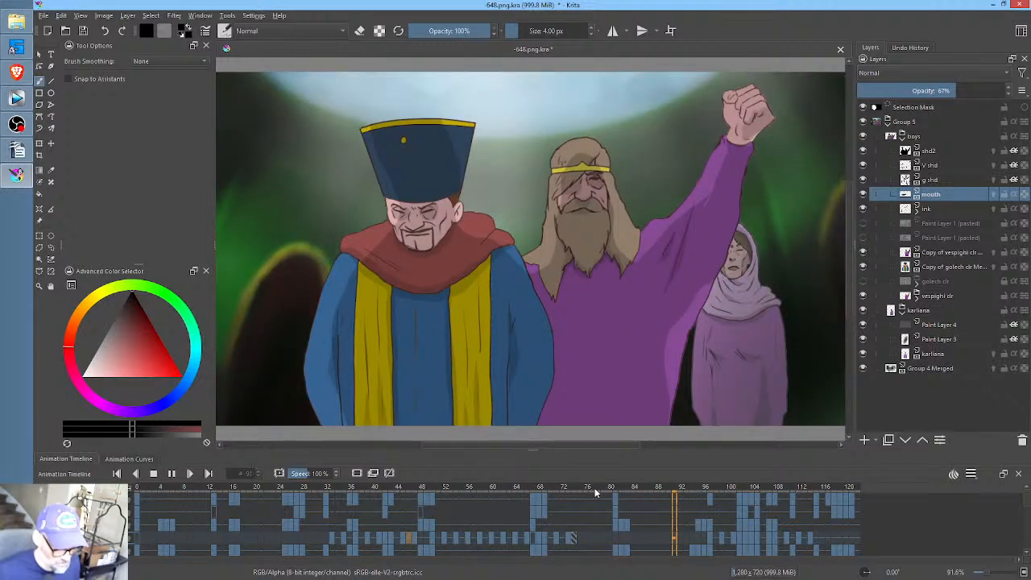
key("space")
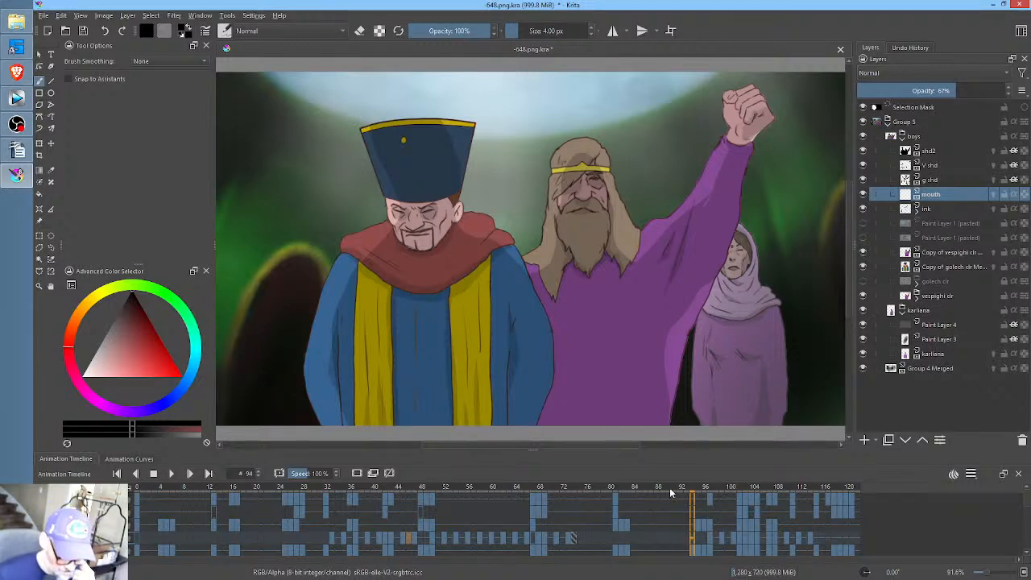
- Go to frame 118 on the mouth layer and enlarge the bearded man's face for drawing
left_click_drag(676, 489, 869, 486)
left_click_drag(811, 487, 834, 486)
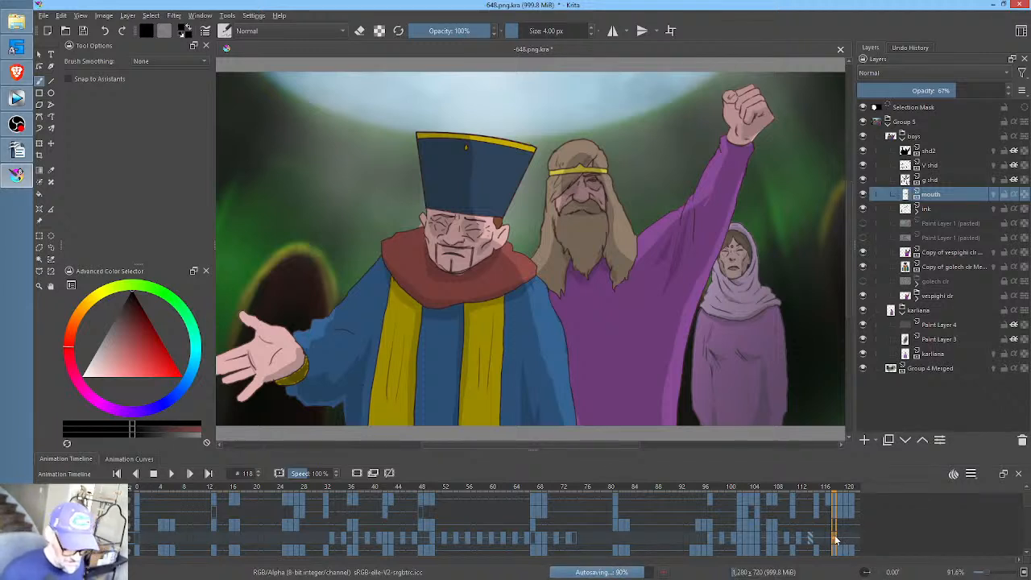
left_click_drag(591, 230, 583, 235)
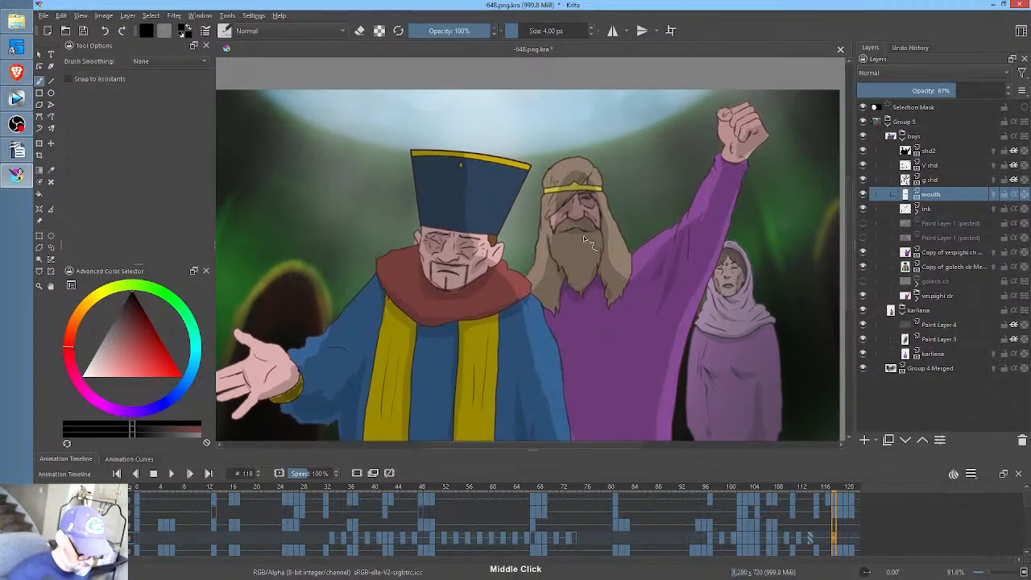
scroll(610, 260, "up", 5)
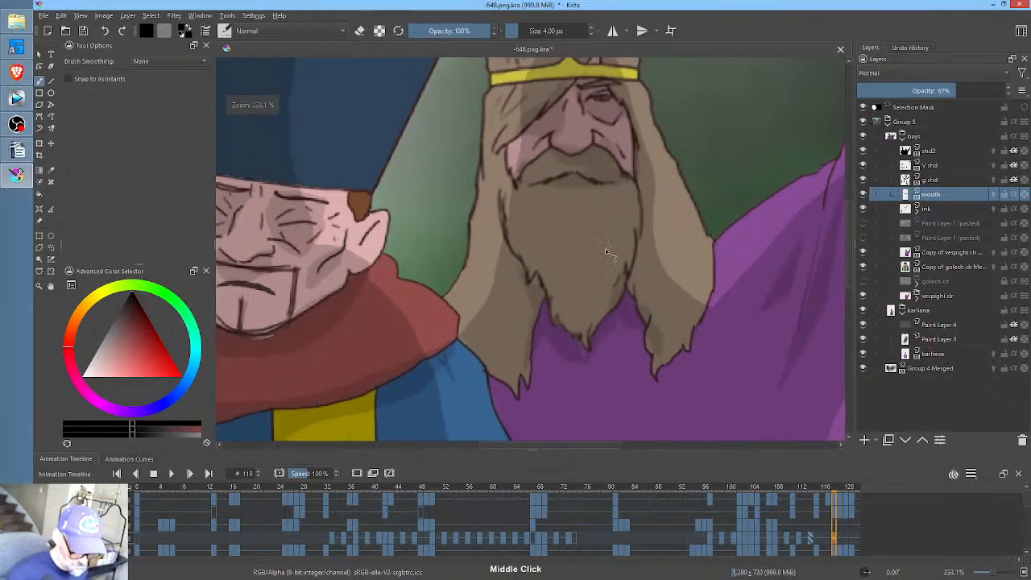
- Disable autosaving in the general file handling preferences and apply the change
left_click(254, 16)
left_click(258, 29)
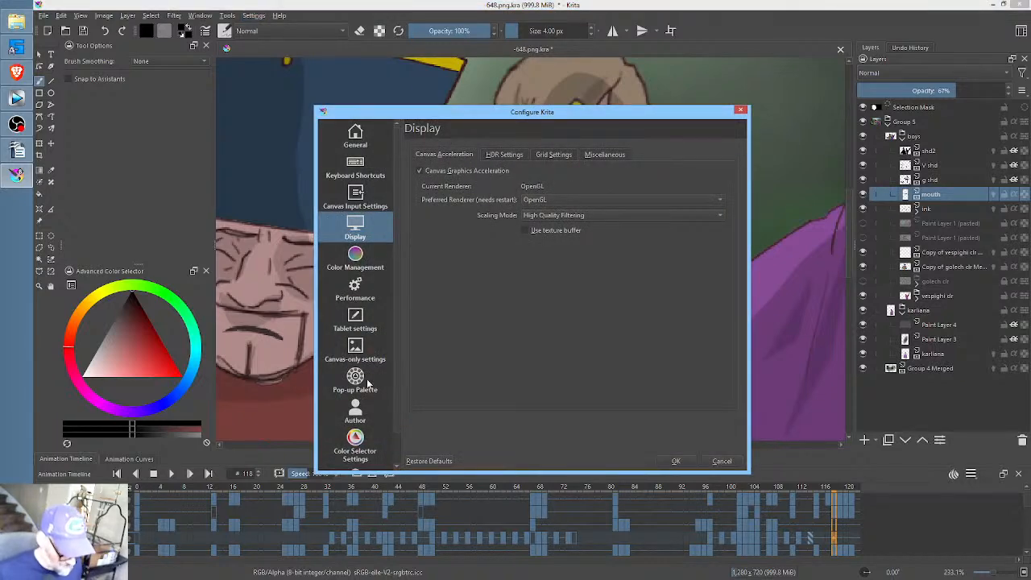
scroll(368, 384, "down", 1)
scroll(362, 239, "up", 1)
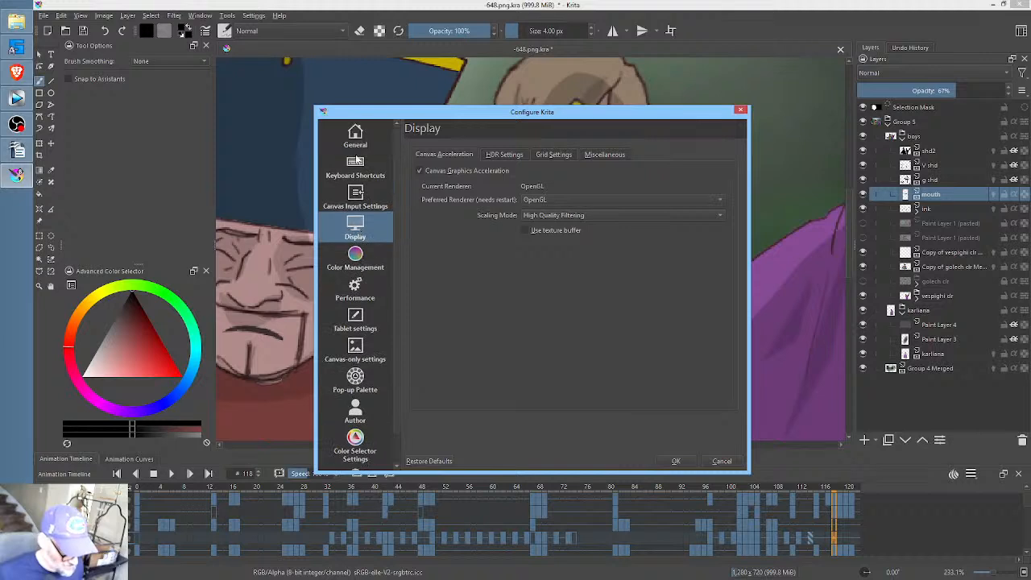
left_click(355, 142)
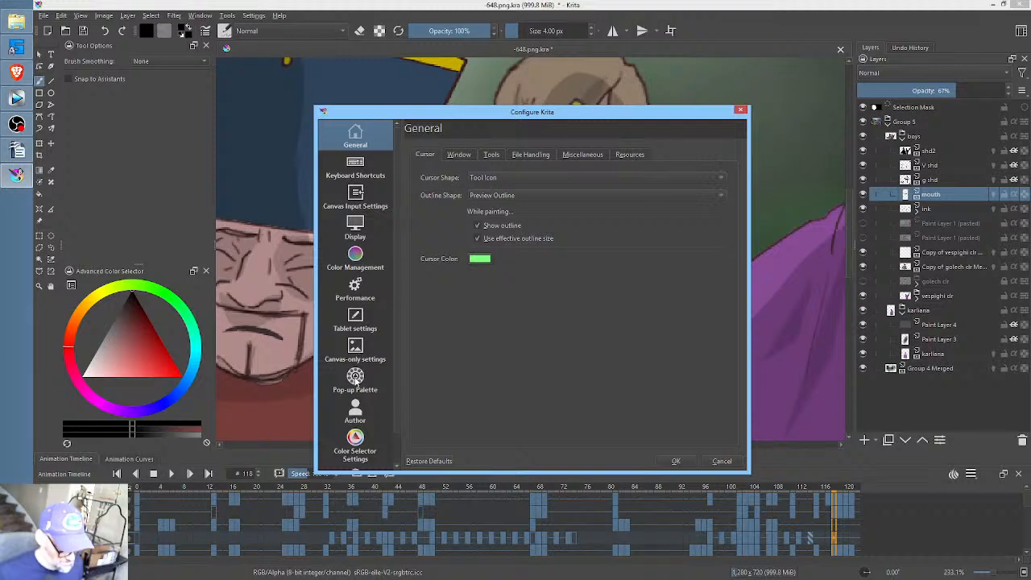
scroll(373, 412, "down", 1)
scroll(369, 387, "up", 1)
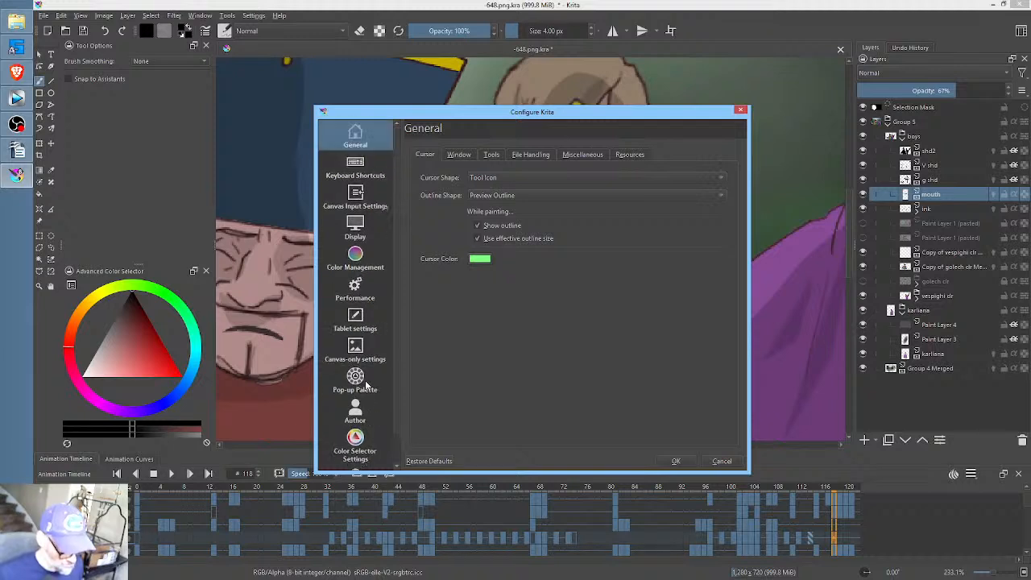
left_click(456, 156)
left_click(499, 158)
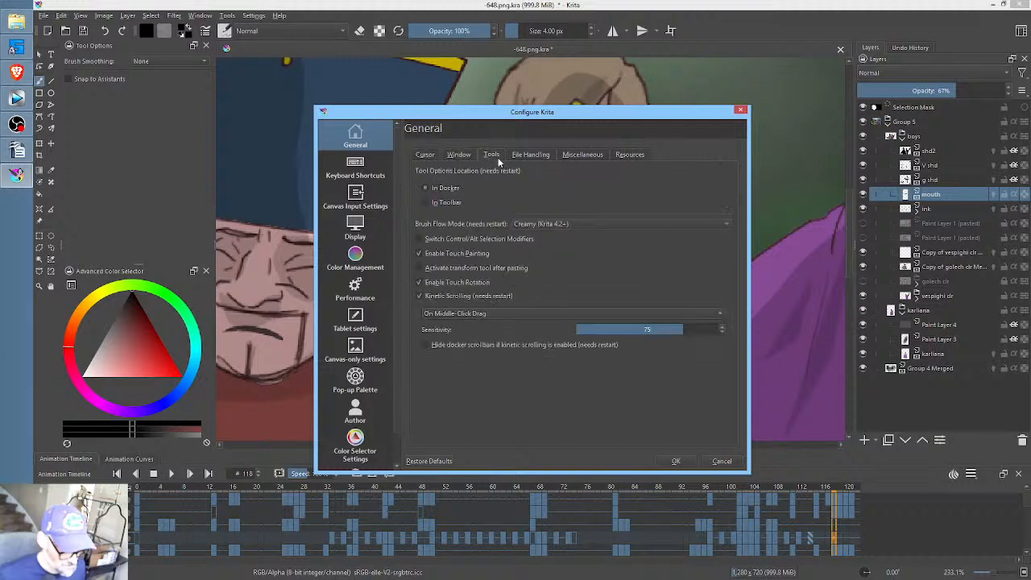
left_click(538, 156)
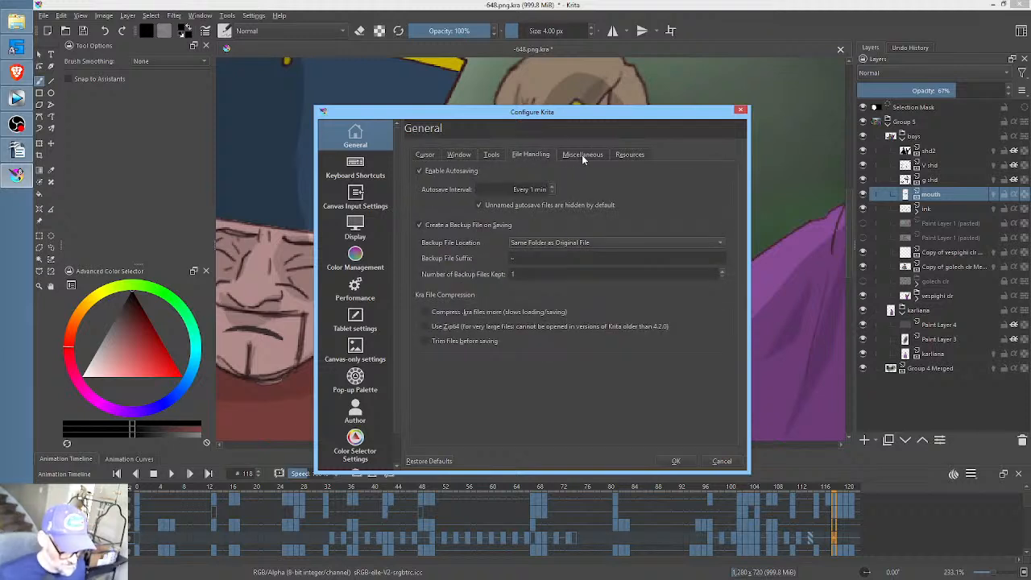
left_click(432, 173)
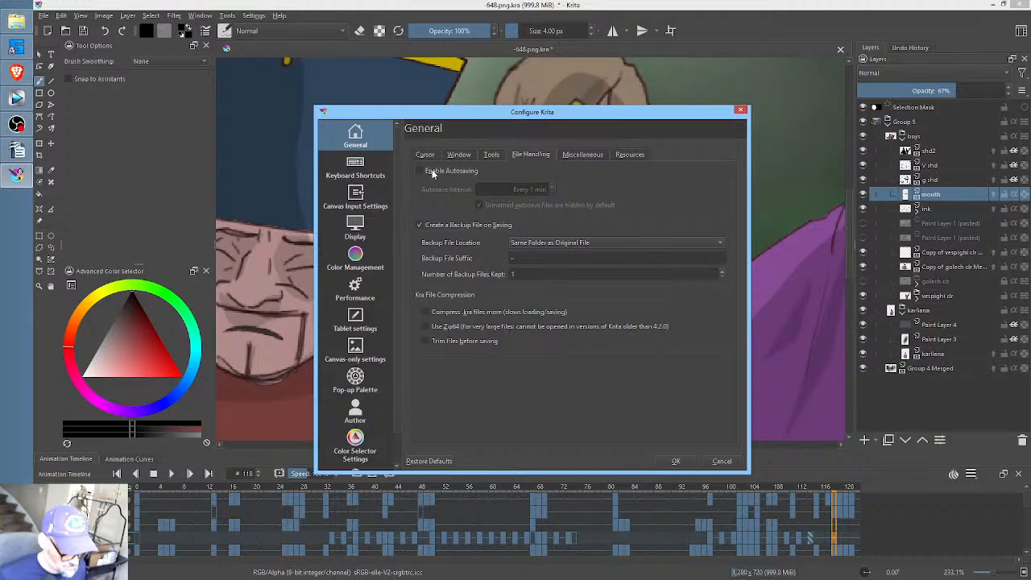
left_click(678, 462)
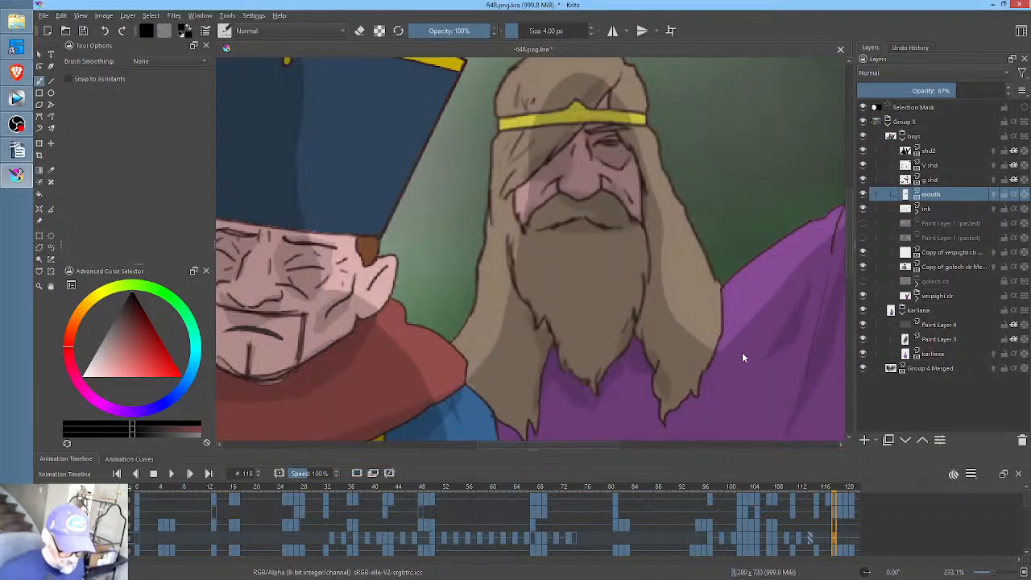
- Compare frames 114 and 118, and draw a small filled black open mouth on the bearded man at frame 118 of the mouth layer
middle_click(675, 276)
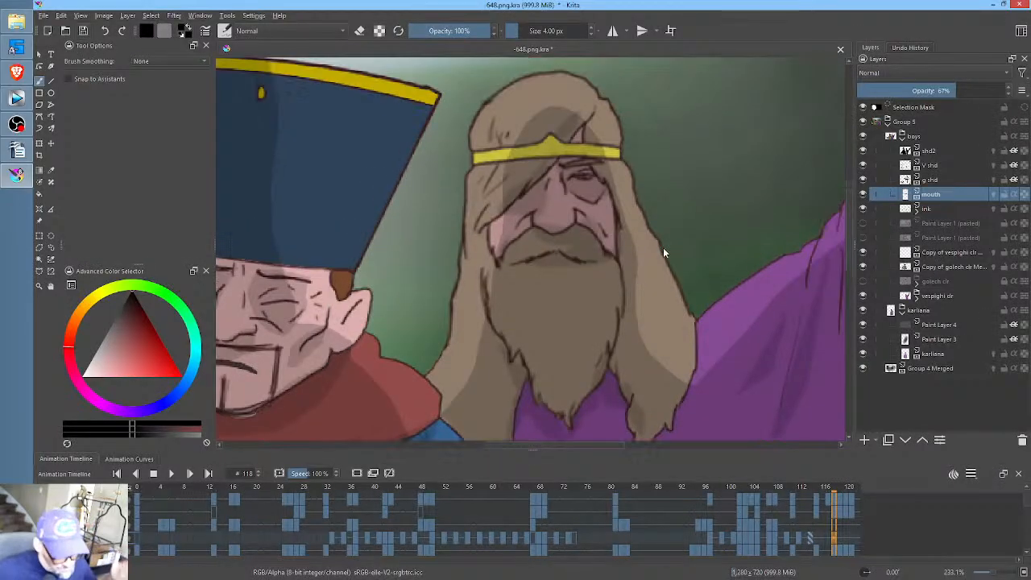
left_click(813, 535)
left_click(835, 538)
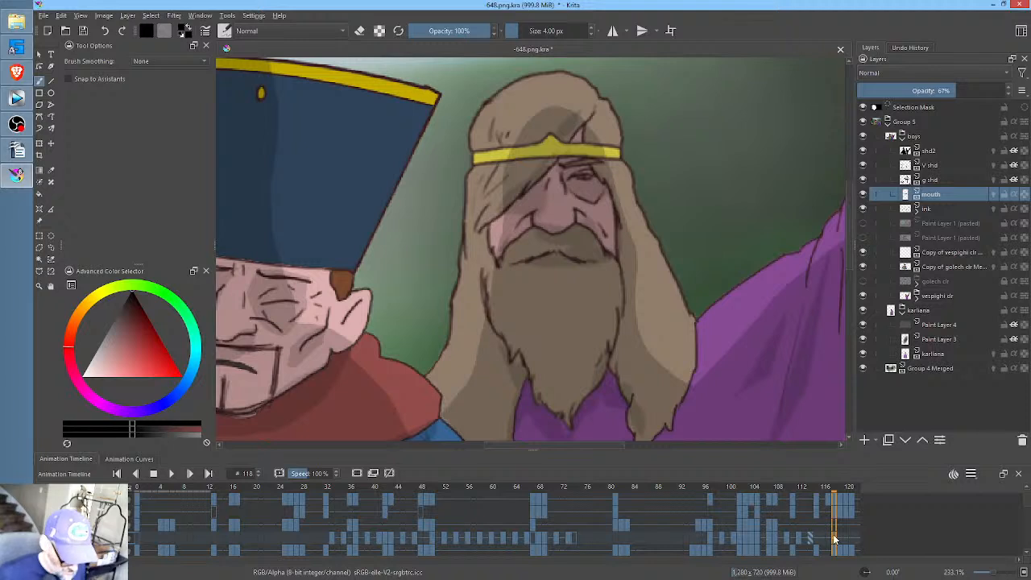
left_click(812, 538)
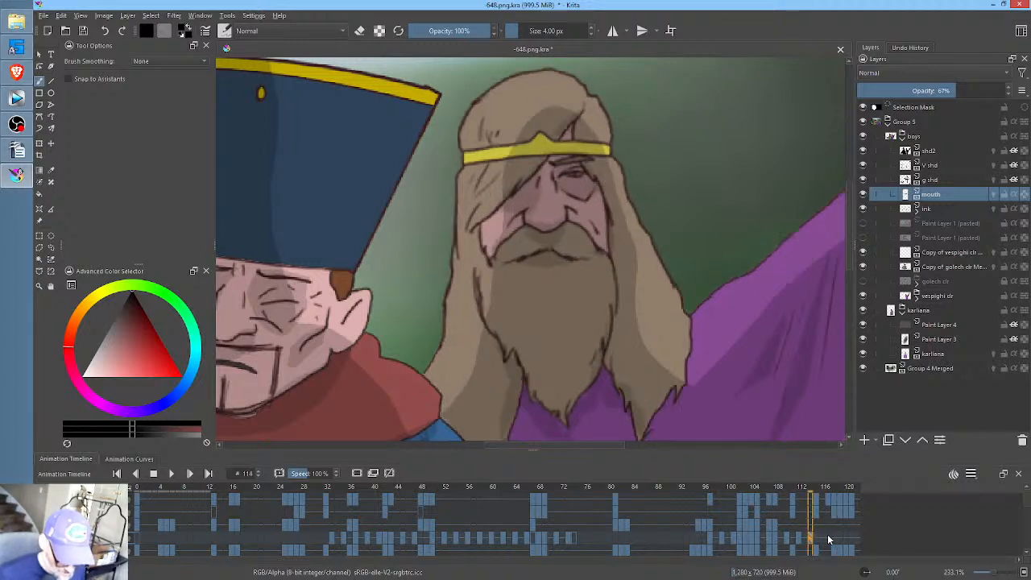
left_click(835, 539)
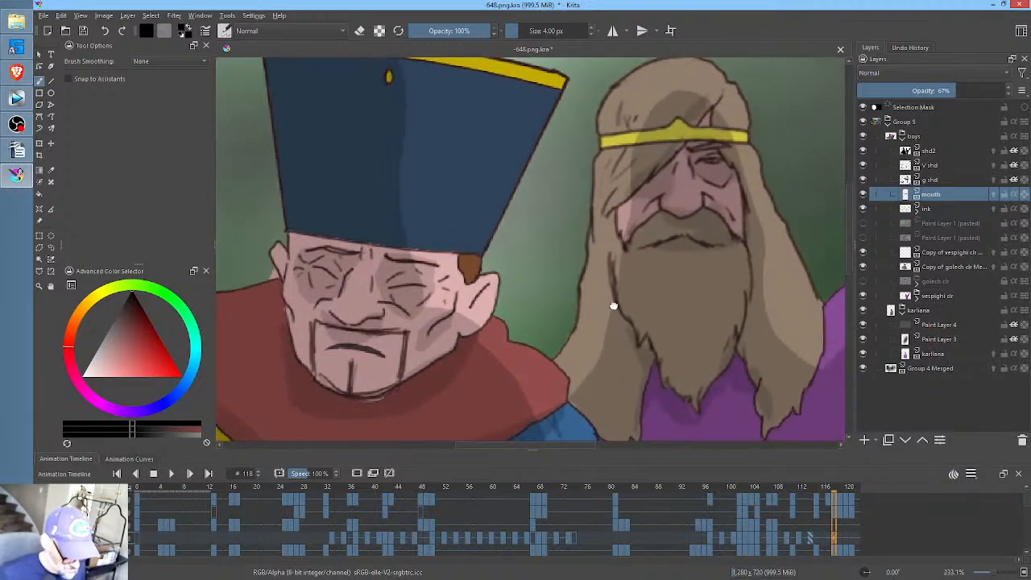
left_click_drag(614, 306, 593, 316)
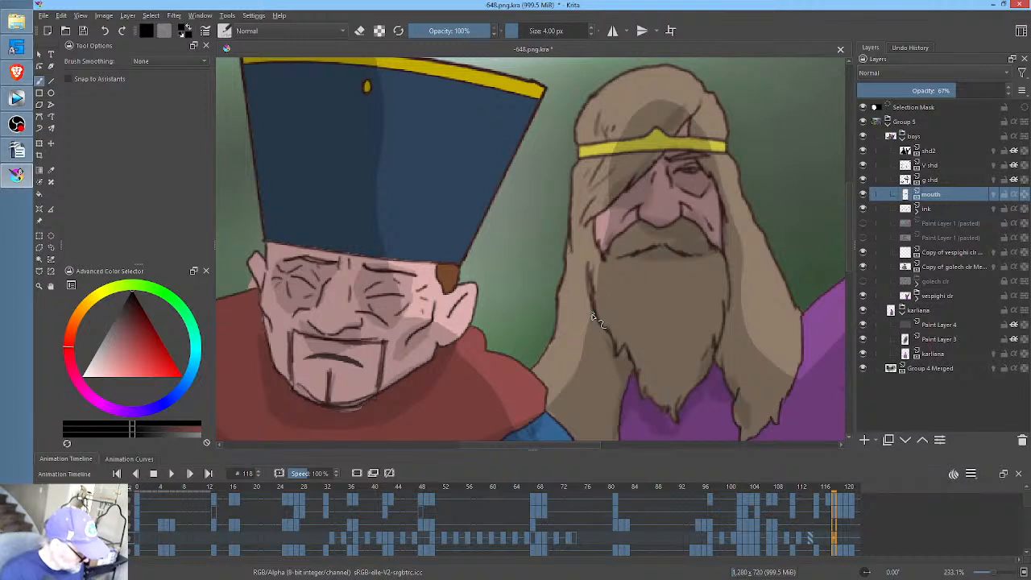
key("p")
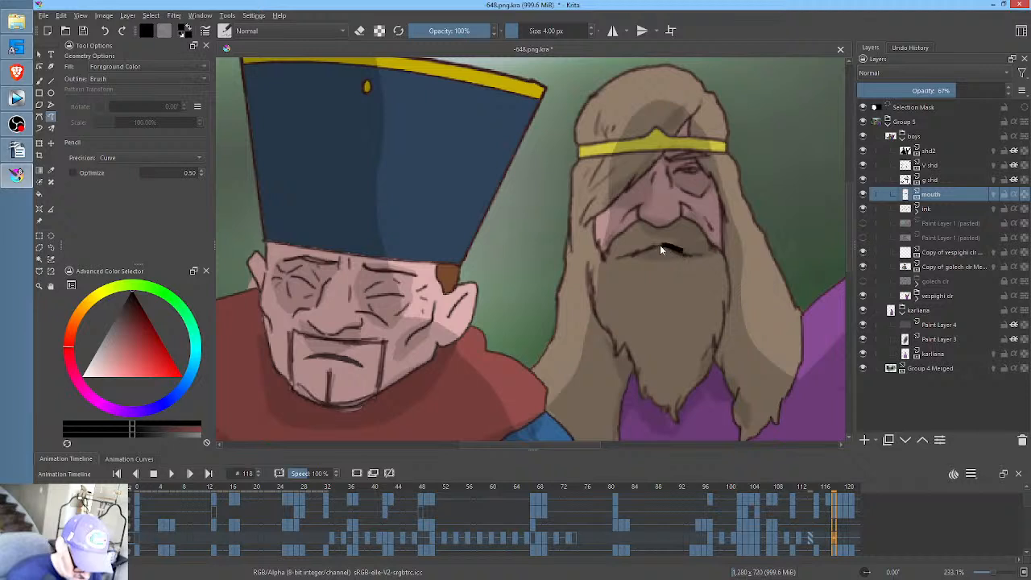
left_click_drag(664, 255, 691, 246)
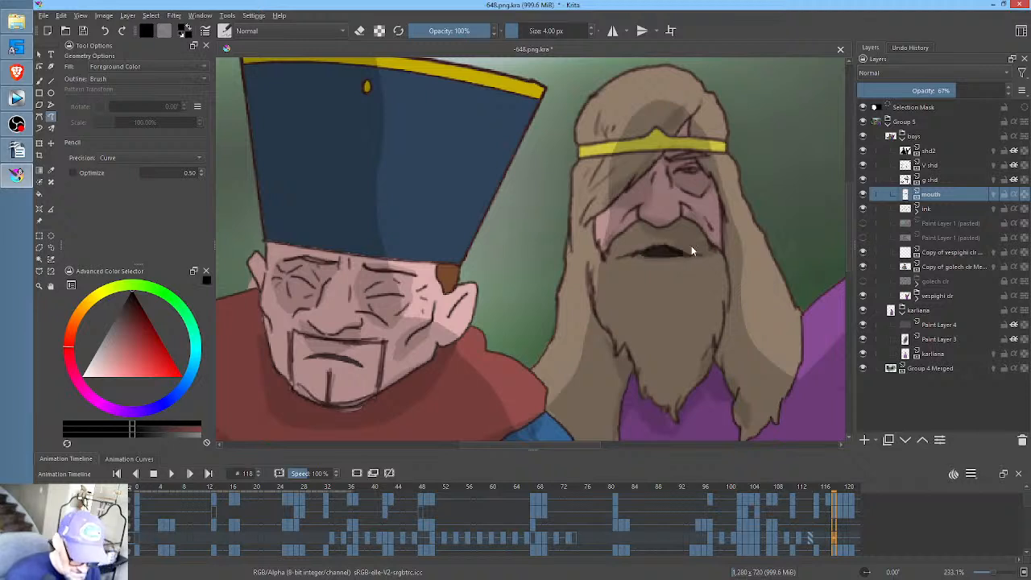
- On frame 119, select the bearded man's mouth, stretch it taller and lower it, and broaden its upper part with a filled freehand path
left_click(841, 536)
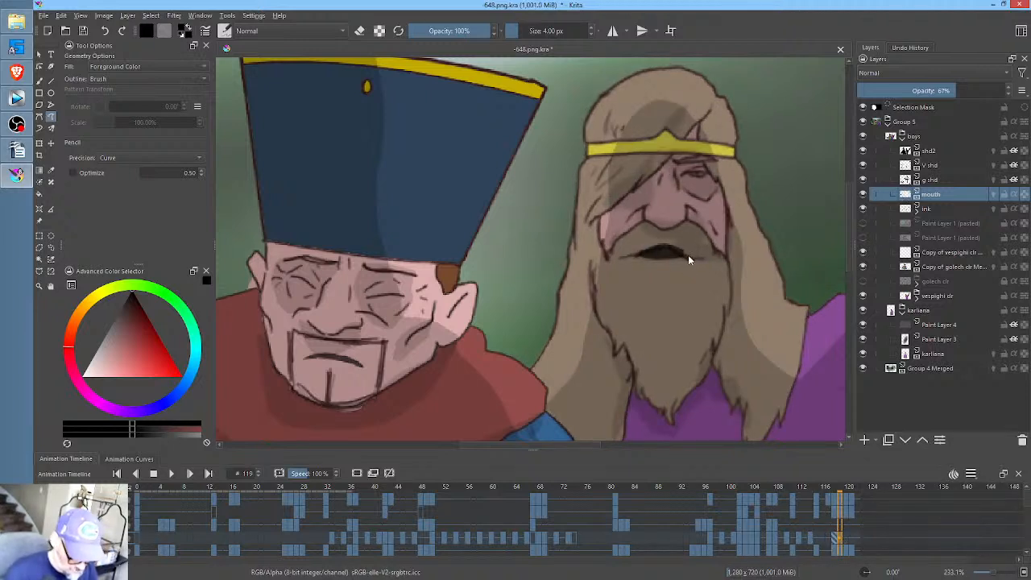
key("l")
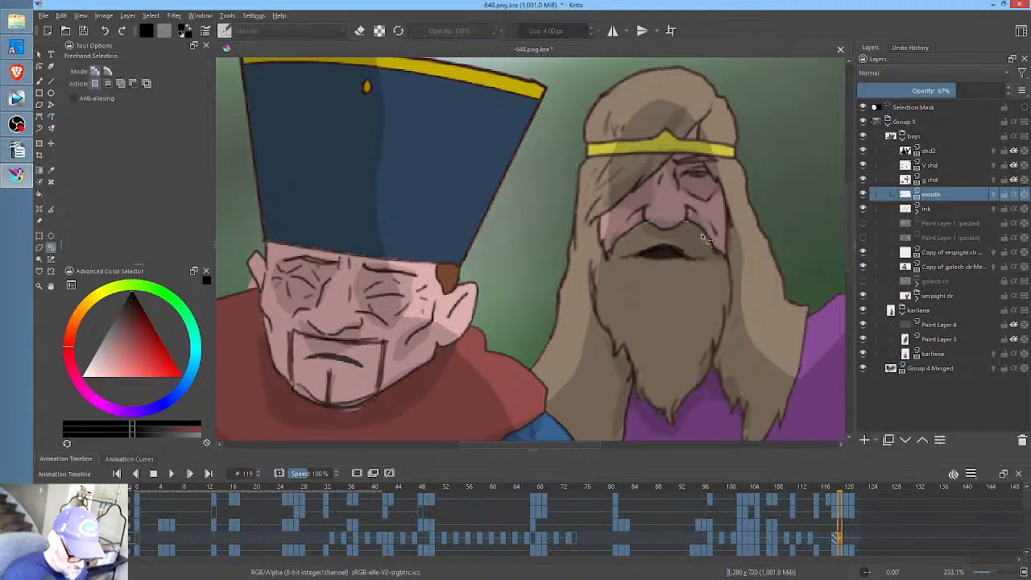
mouse_move(698, 229)
left_mouse_down()
mouse_move(709, 241)
mouse_move(703, 260)
left_mouse_up()
key("ctrl+t")
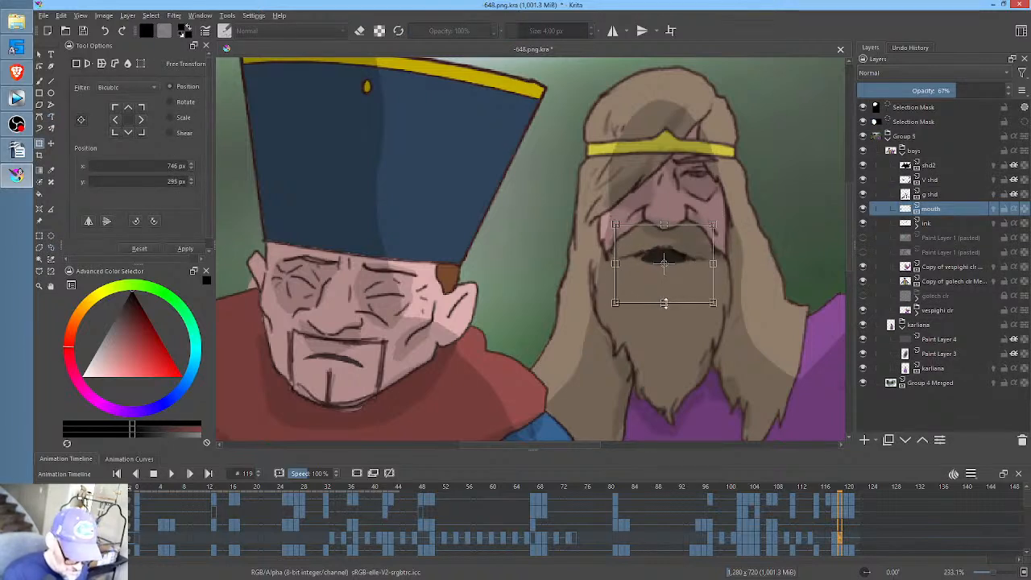
left_click_drag(667, 303, 665, 325)
left_click_drag(678, 266, 677, 275)
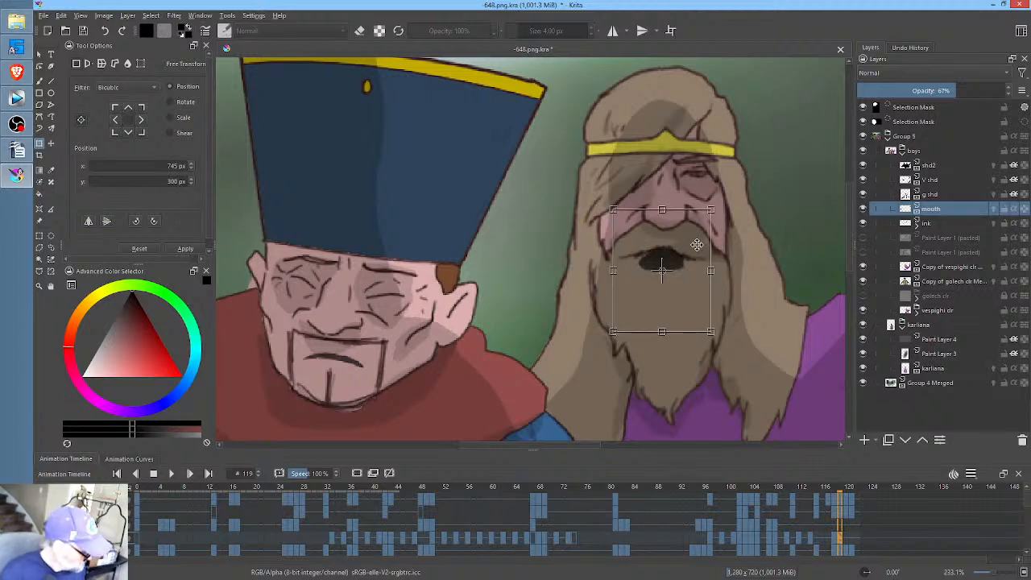
key("Return")
key("p")
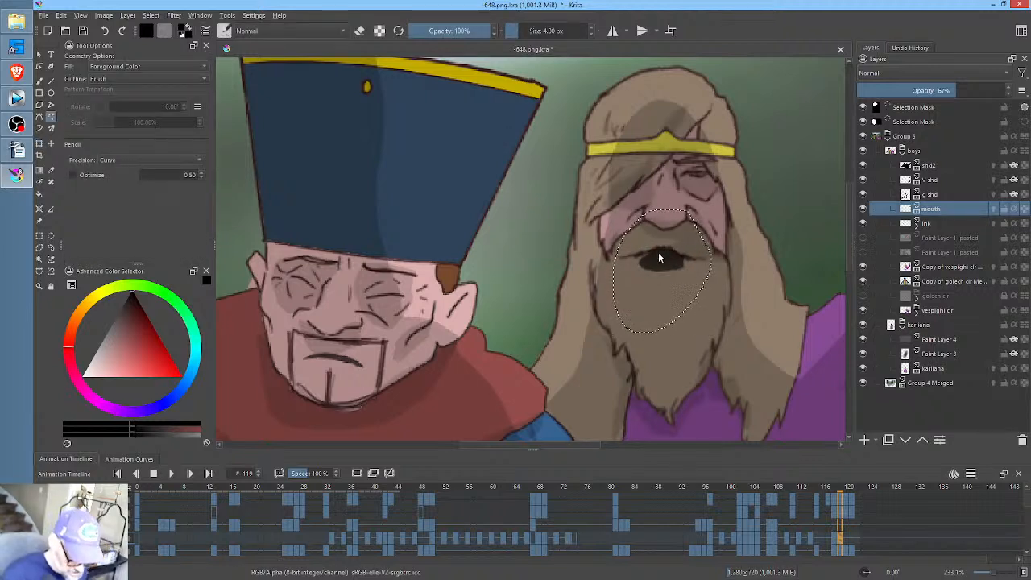
mouse_move(660, 252)
left_mouse_down()
mouse_move(640, 256)
mouse_move(639, 269)
mouse_move(668, 272)
mouse_move(683, 257)
left_mouse_up()
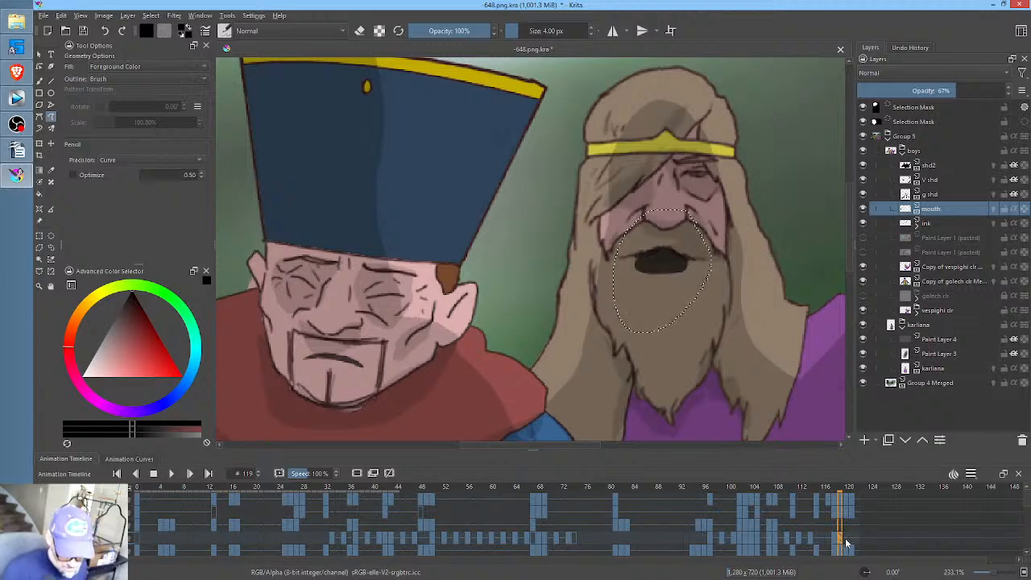
- On frame 120 of the mouth layer, clear the carried-over mouth and draw a narrow filled mouth along the bearded man's lip line
left_click(848, 505)
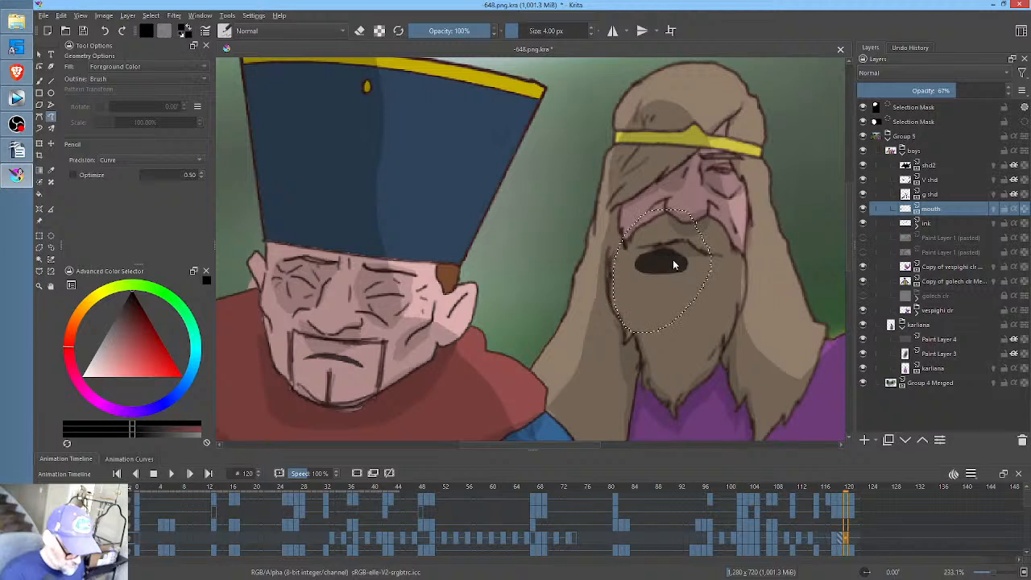
key("Delete")
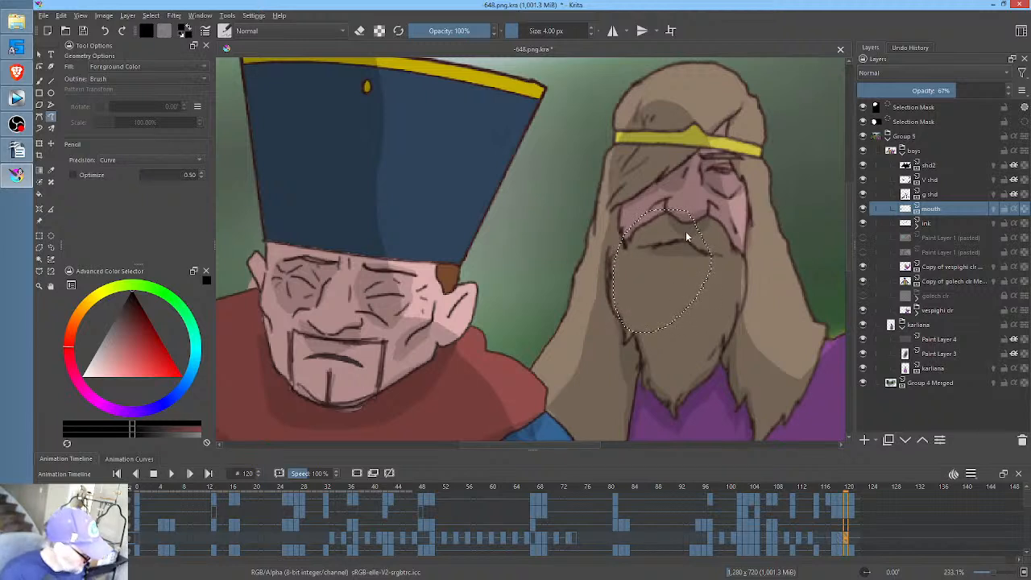
mouse_move(703, 253)
left_mouse_down()
mouse_move(657, 249)
mouse_move(708, 254)
left_mouse_up()
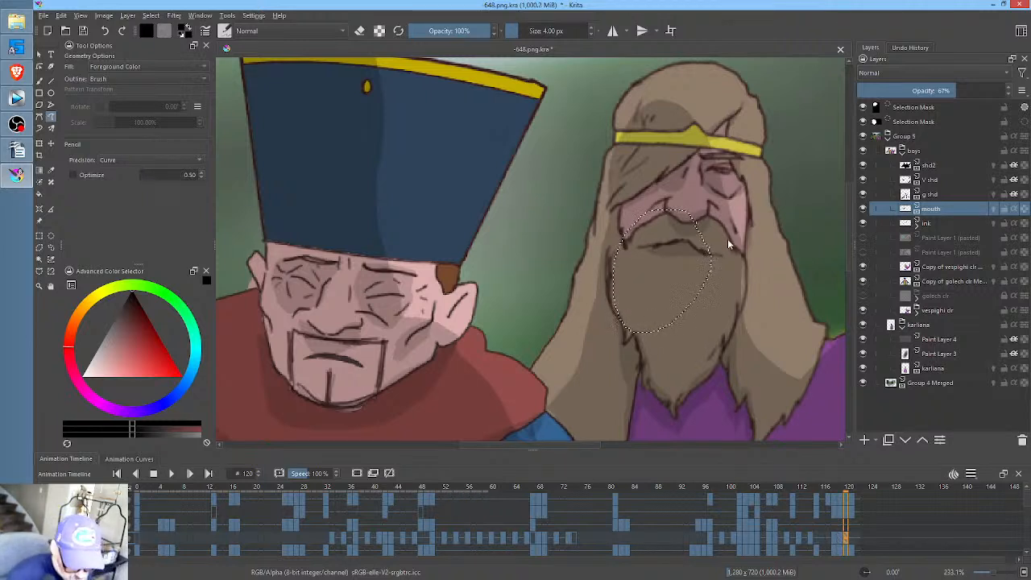
- Clear the bearded man's open mouth on frame 121 of the mouth layer and remove the selection
left_click(858, 539)
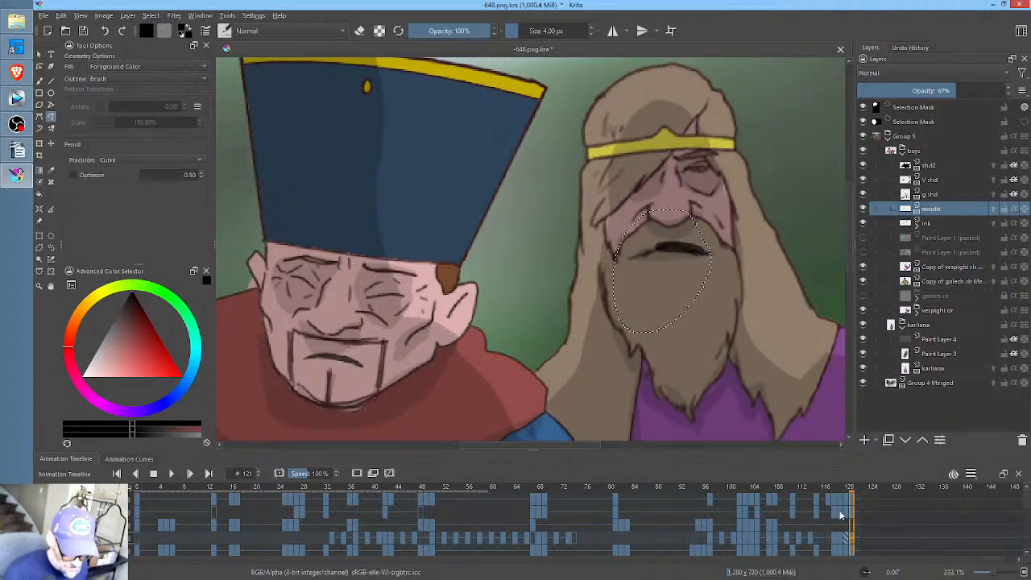
key("Delete")
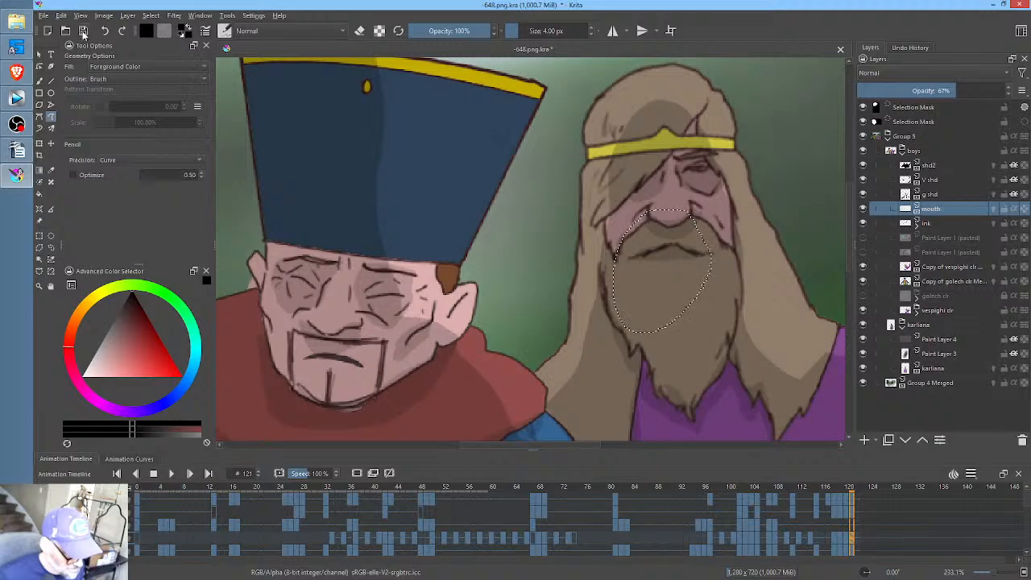
key("ctrl+shift+a")
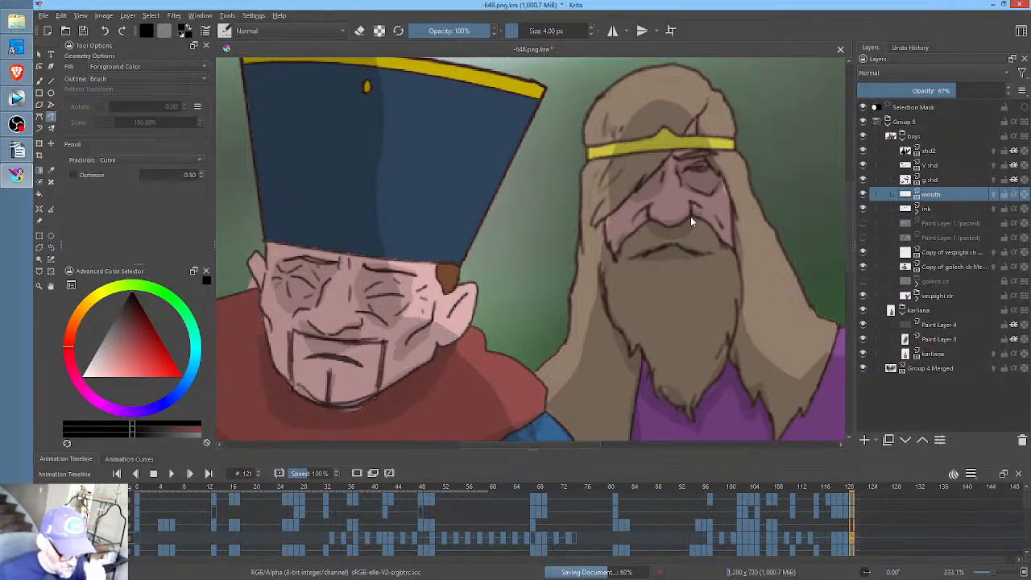
- Bring the whole scene into view and save the document
scroll(691, 216, "down", 5)
left_click_drag(705, 227, 641, 220)
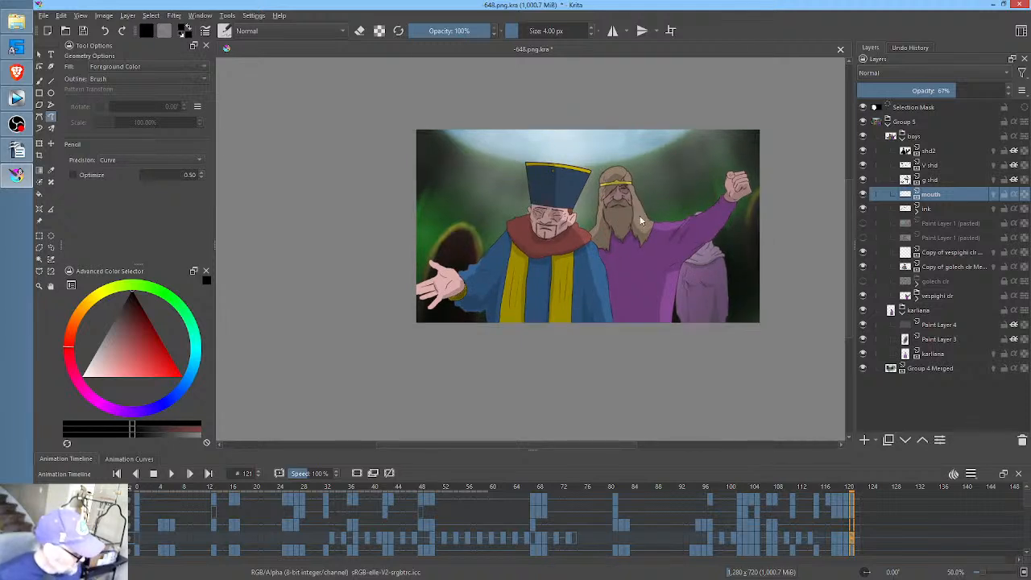
key("ctrl+s")
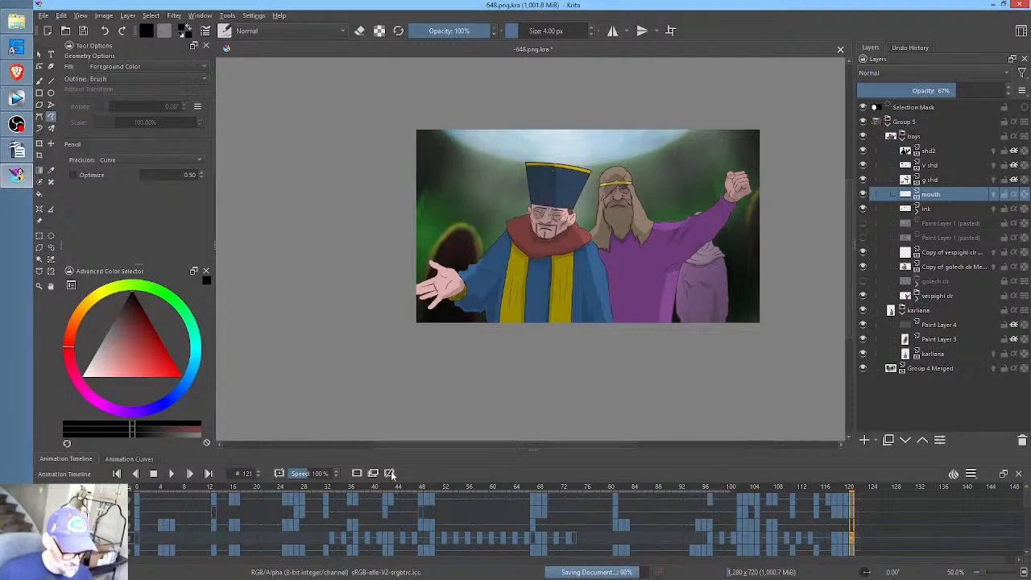
- Enlarge the timeline and render frames 0 to 122 as a PNG image sequence with base name 648., replacing the old frames
left_click_drag(139, 488, 292, 510)
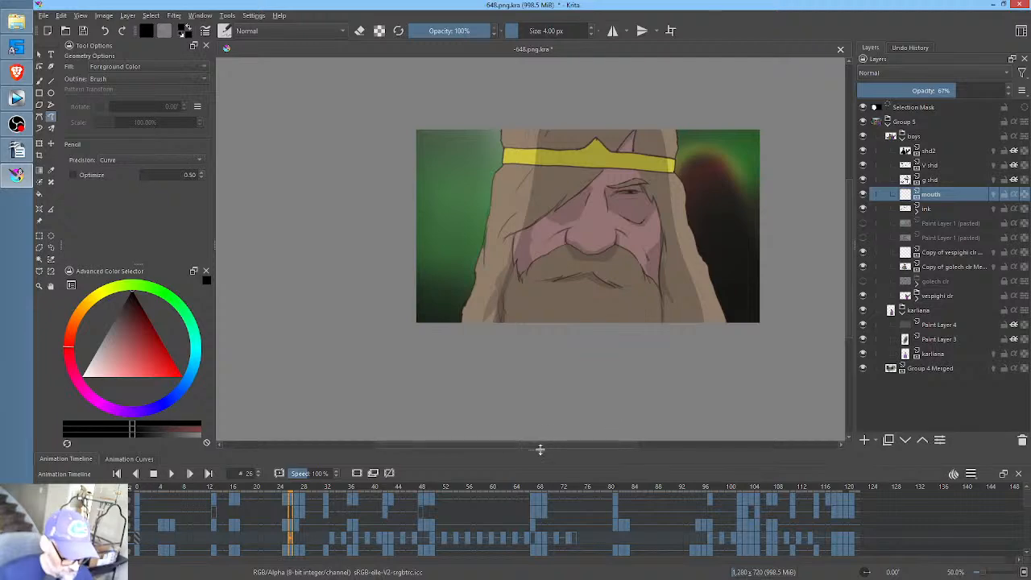
left_click_drag(532, 448, 541, 315)
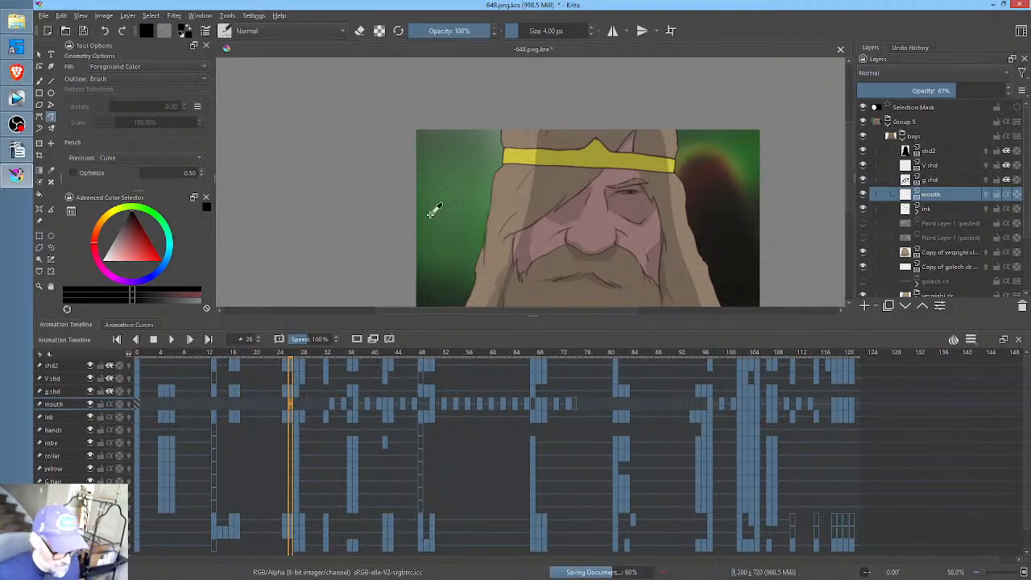
key("ctrl+shift+r")
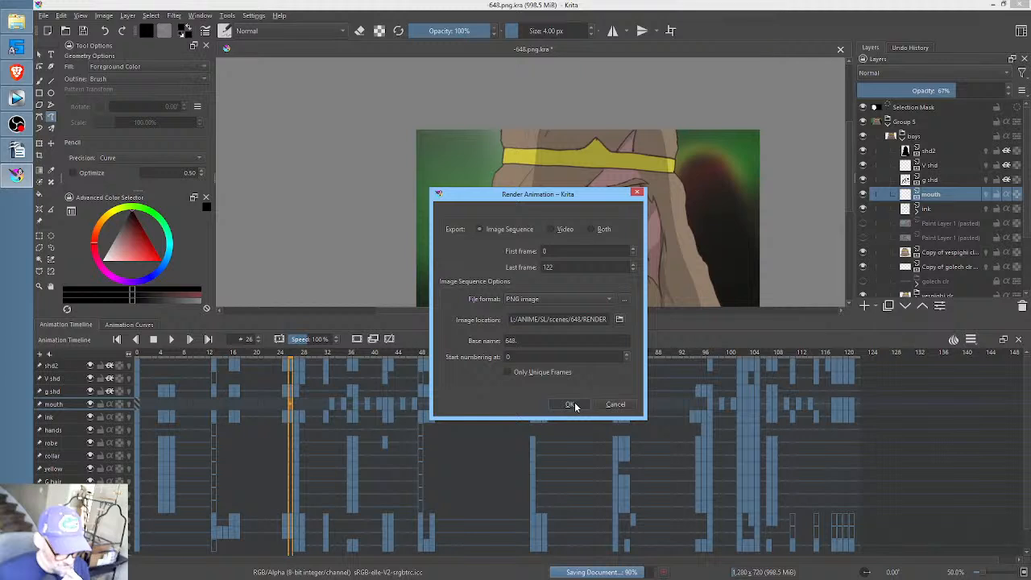
left_click(571, 405)
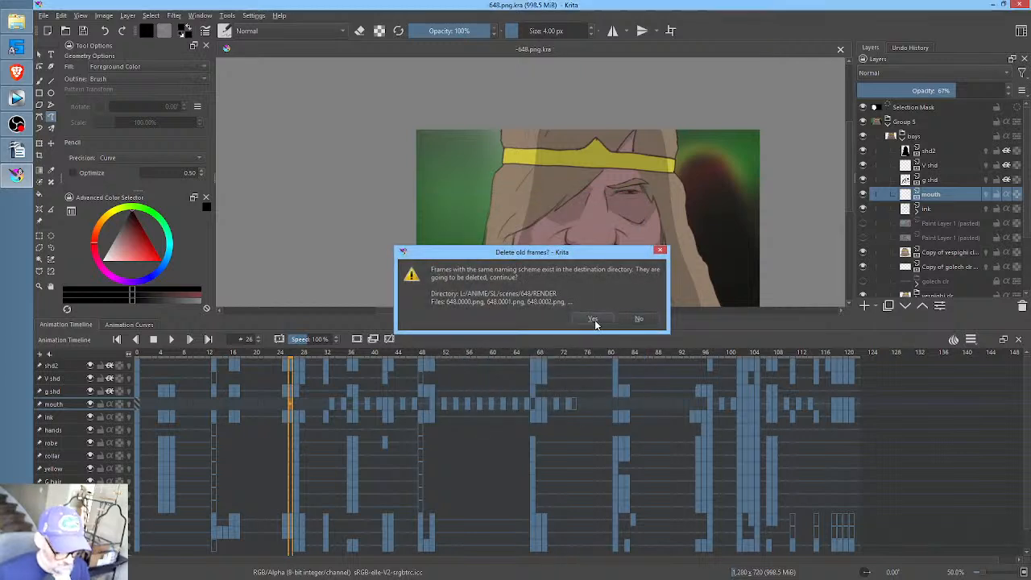
left_click(595, 324)
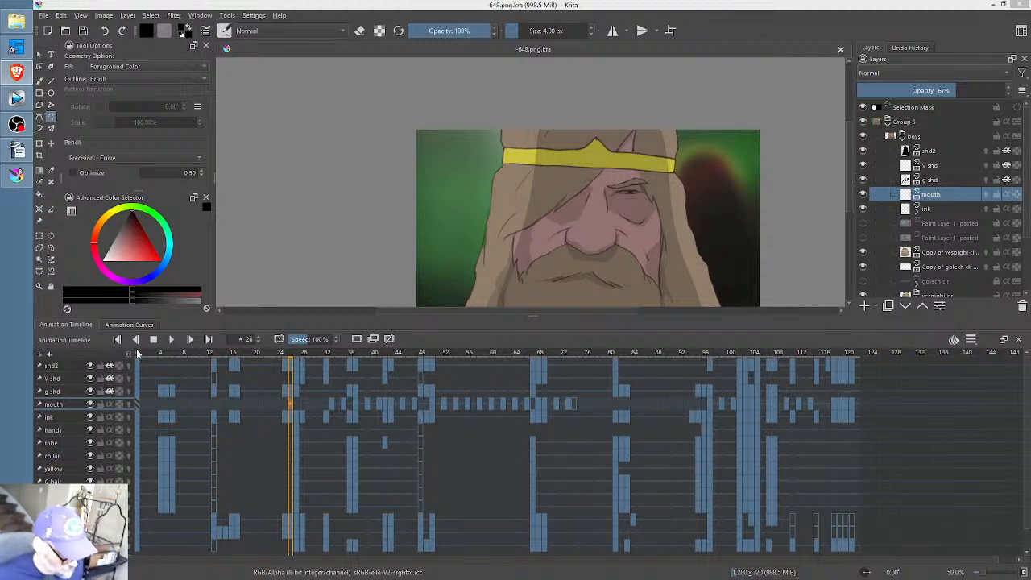
- Scrub the animation from frame 0 to frame 119 to check the mouths, and shrink the timeline area
left_click_drag(137, 352, 841, 378)
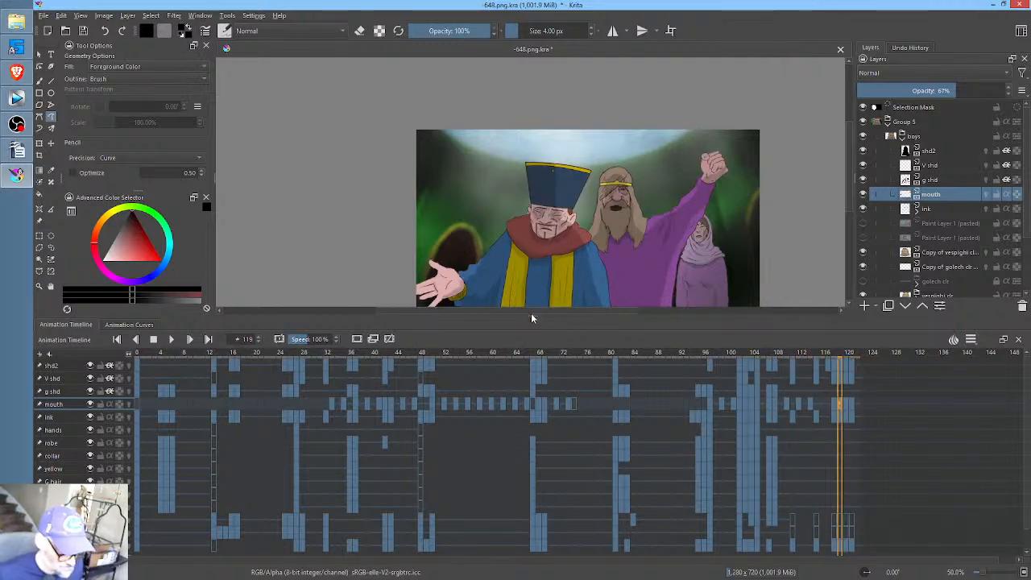
left_click_drag(532, 318, 533, 389)
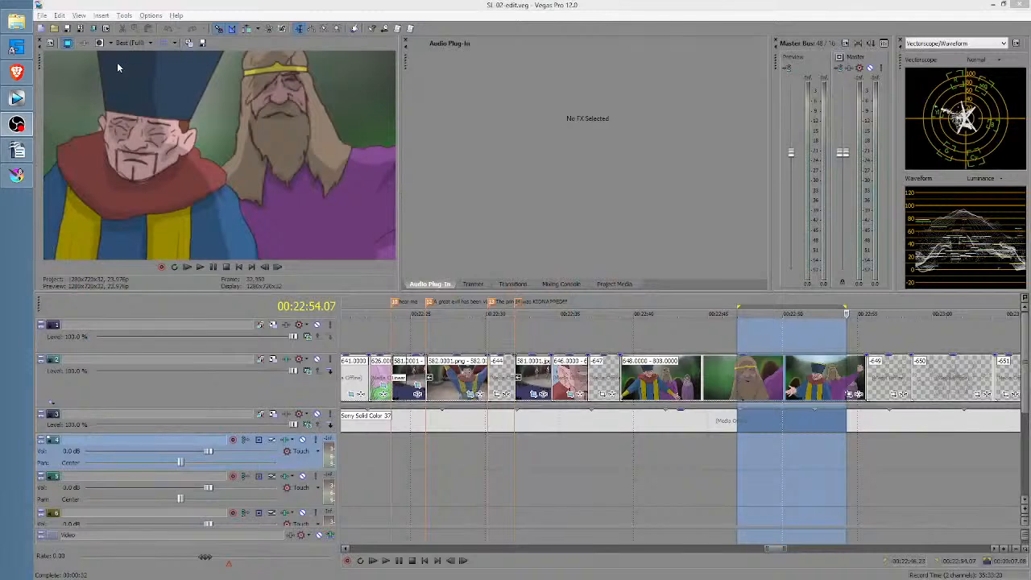
- Switch to the SL-02-edit project in Vegas Pro and set the video preview quality to Best (Auto)
left_click(133, 42)
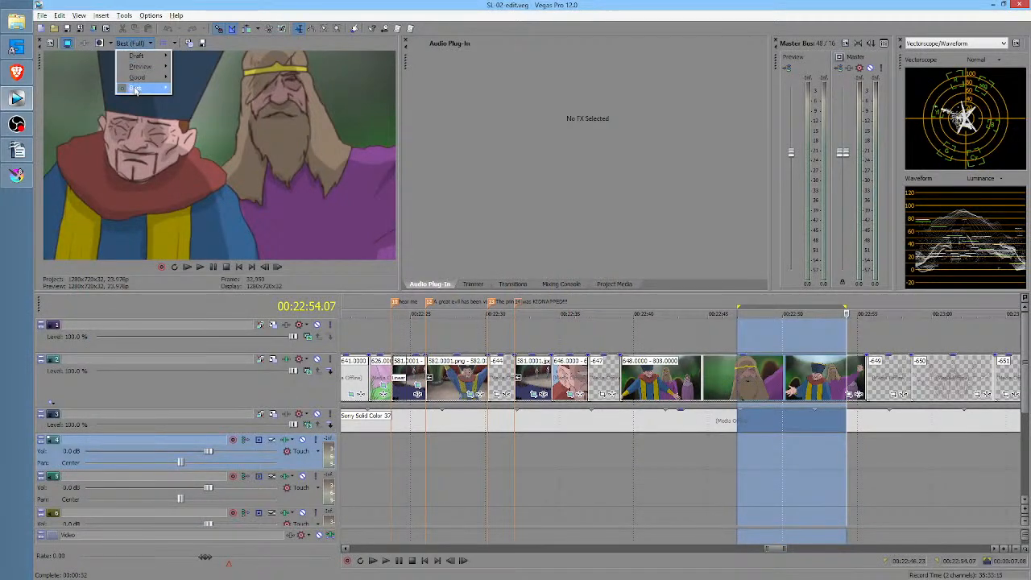
left_click(189, 89)
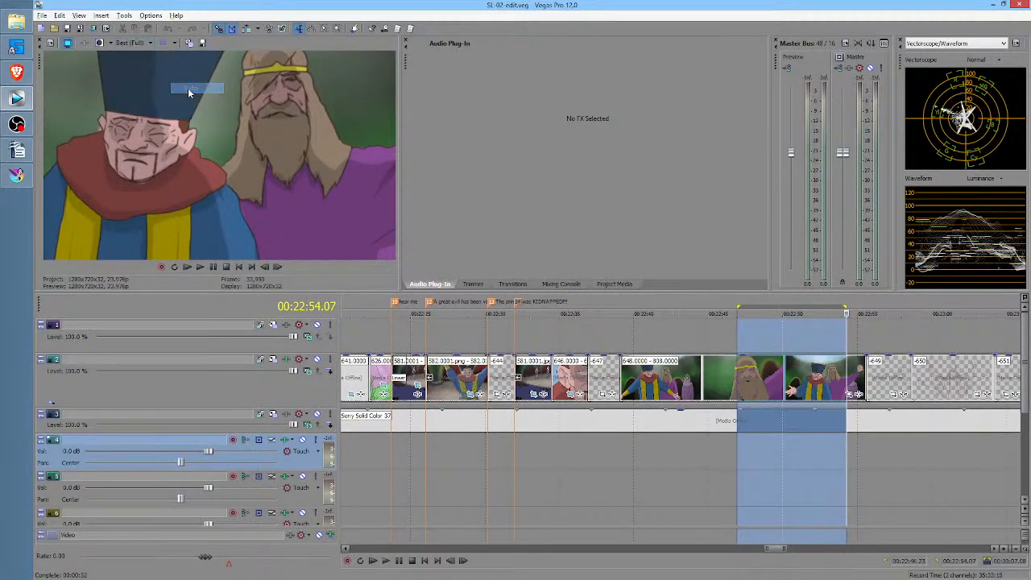
left_click(68, 44)
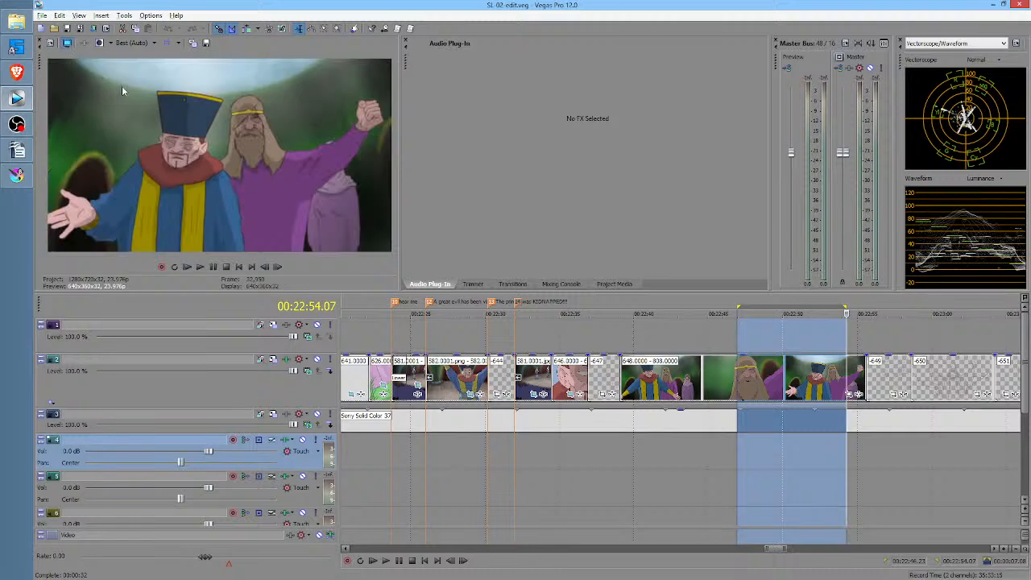
- Play the edit from 00:22:38.18, just before the 648 clip, to review the rendered scene in context
left_click(617, 456)
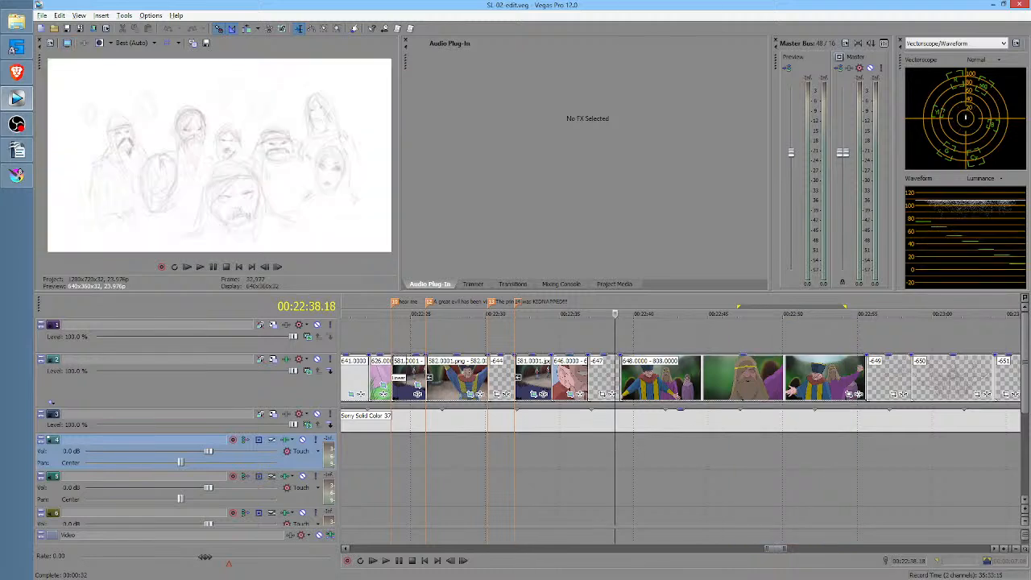
key("alt+Tab")
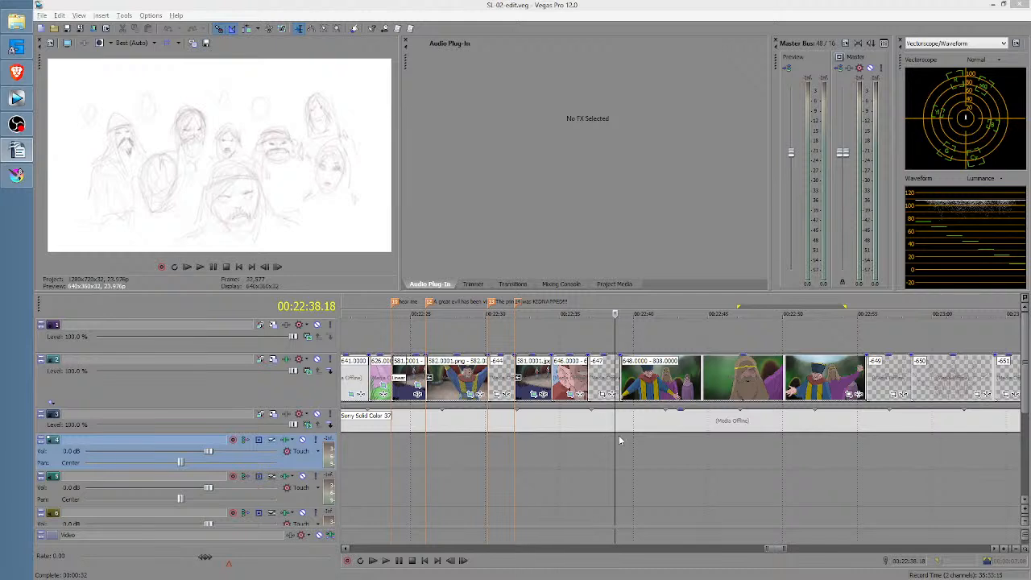
key("alt+Tab")
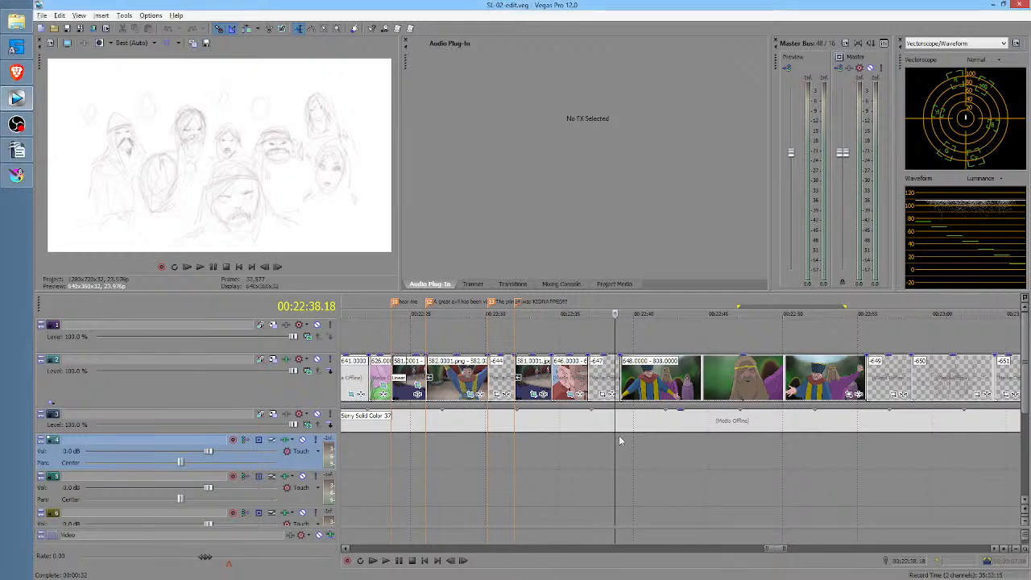
key("space")
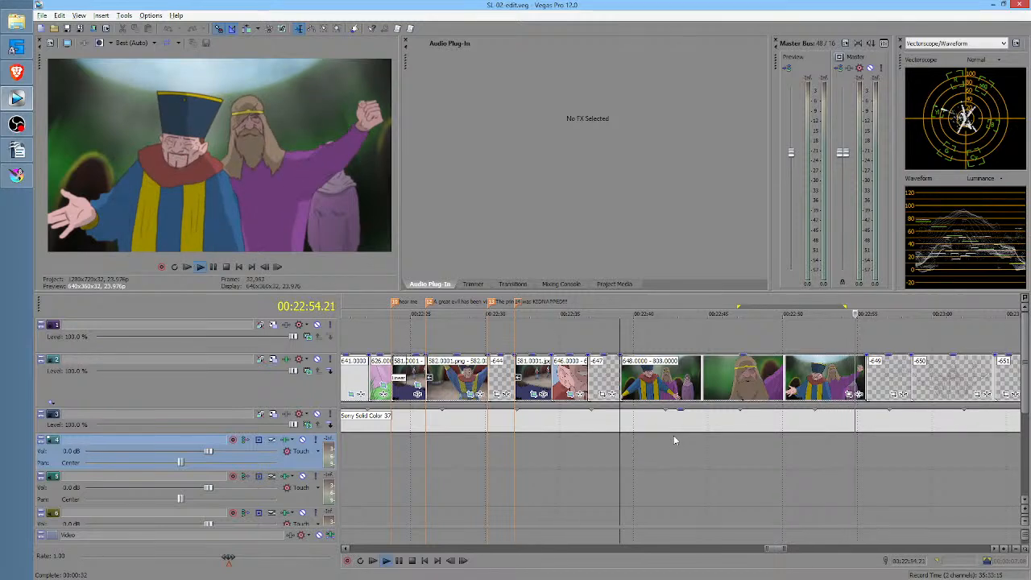
- Replay the end of the 648 clip from 00:22:51.08 and mark the range 00:22:52.15 to 00:22:54.09 for a closer check
key("space")
left_click(802, 440)
key("space")
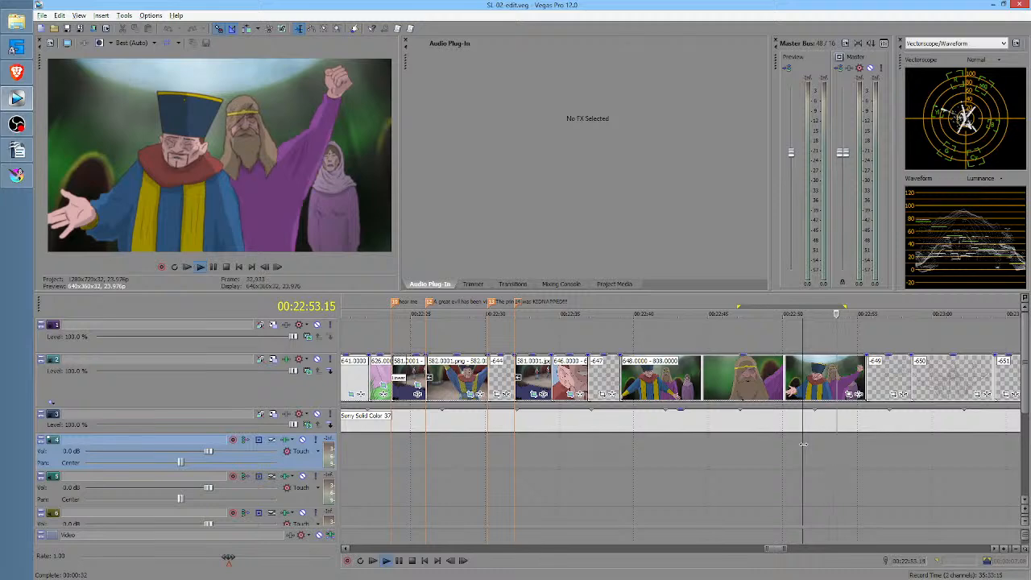
key("space")
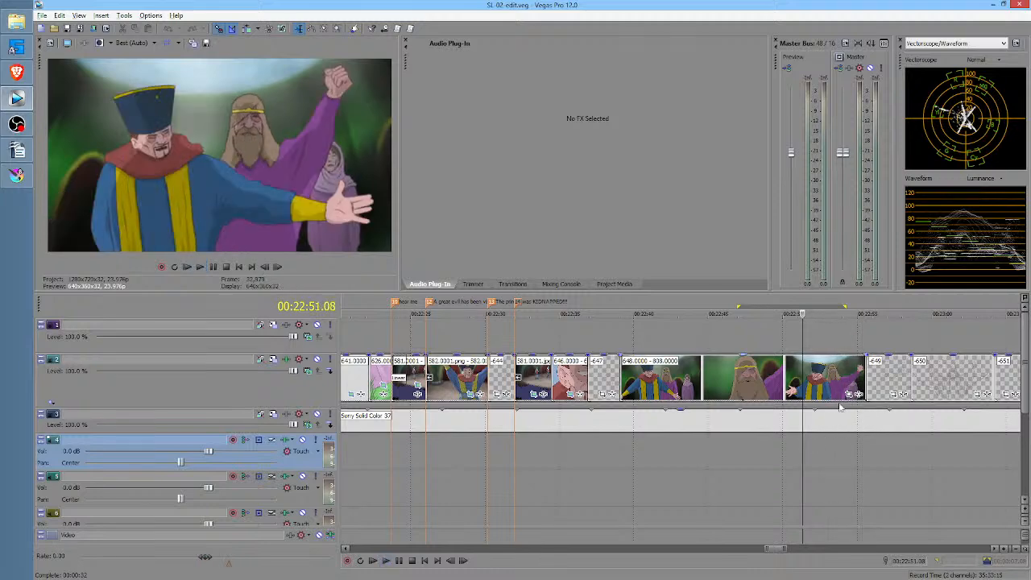
left_click(832, 457)
scroll(831, 456, "up", 4)
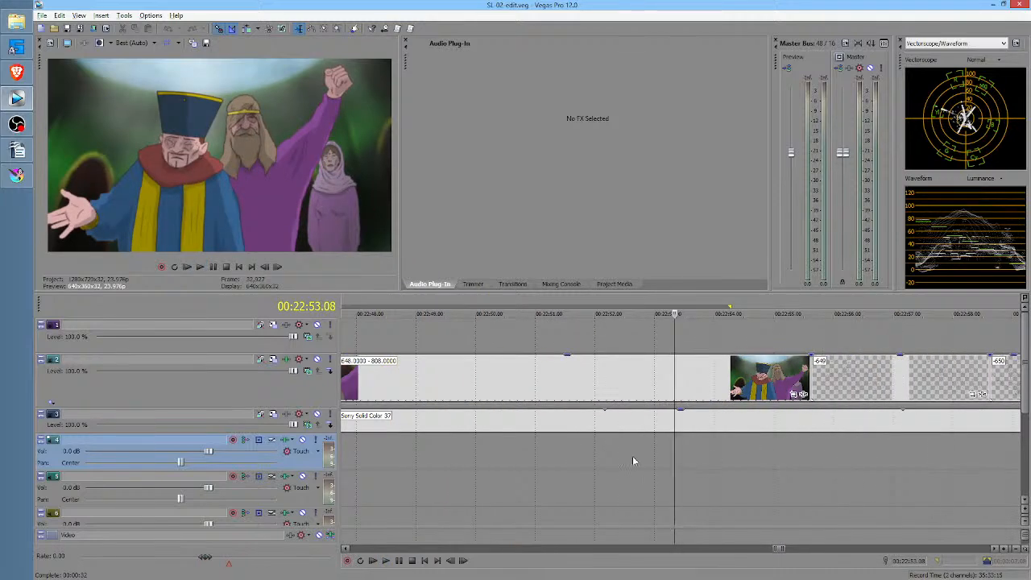
left_click_drag(632, 456, 736, 460)
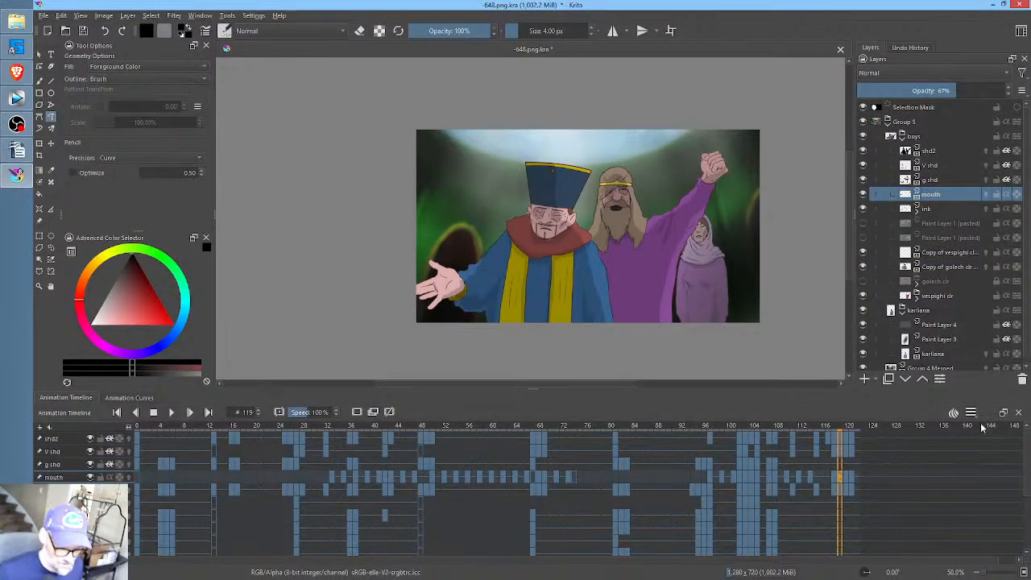
- Switch to Krita, select the g shd layer, and examine the keyframes along the timeline and the drawings around frames 118 and 119
left_click(948, 181)
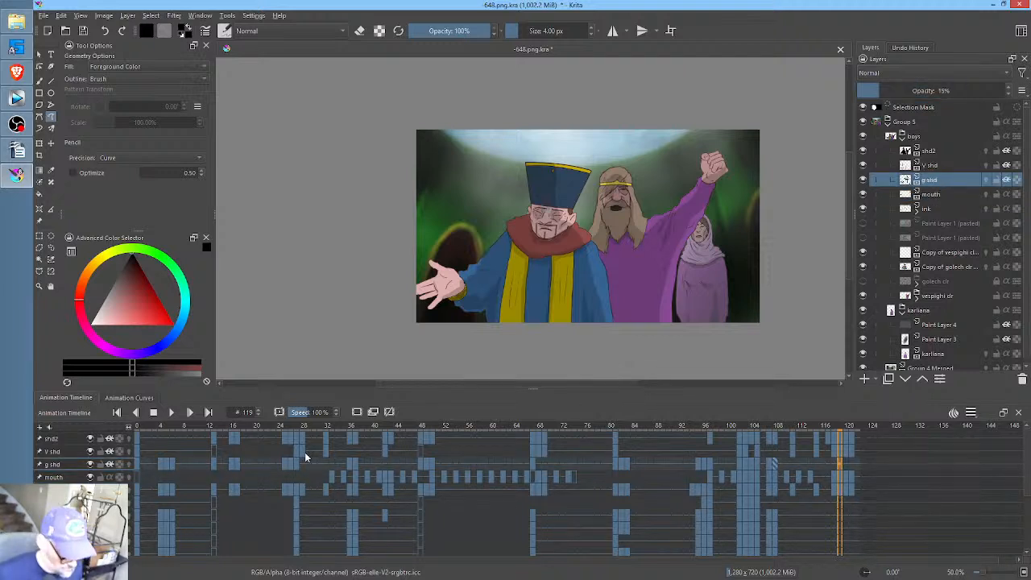
left_click_drag(130, 427, 230, 464)
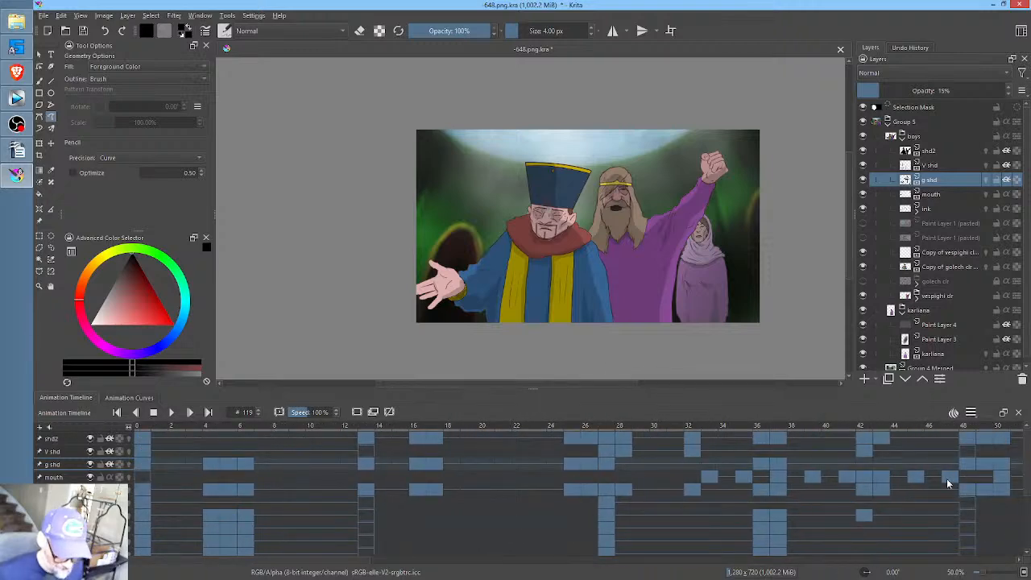
scroll(927, 476, "right", 2)
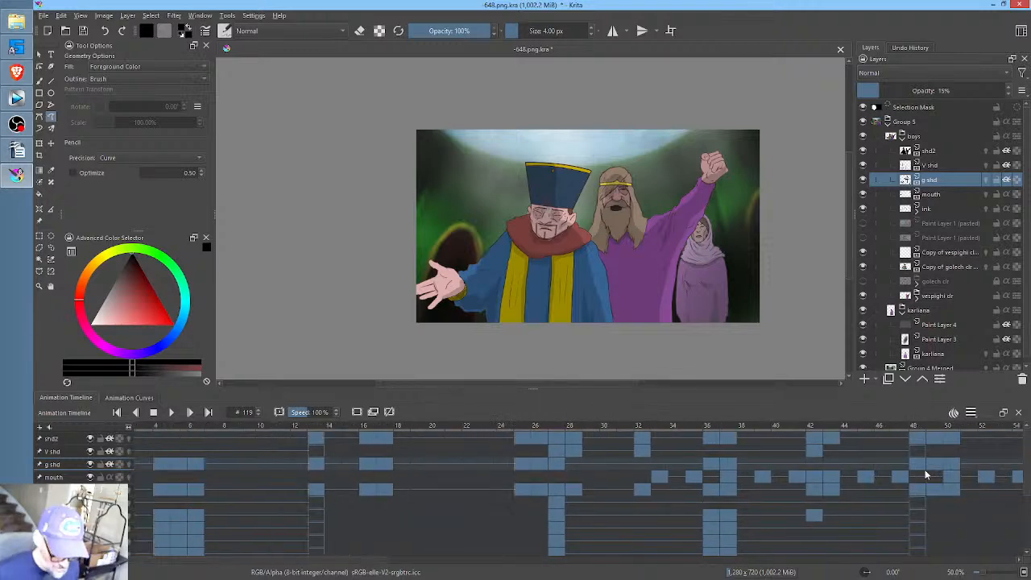
scroll(909, 474, "left", 2)
scroll(909, 475, "right", 20)
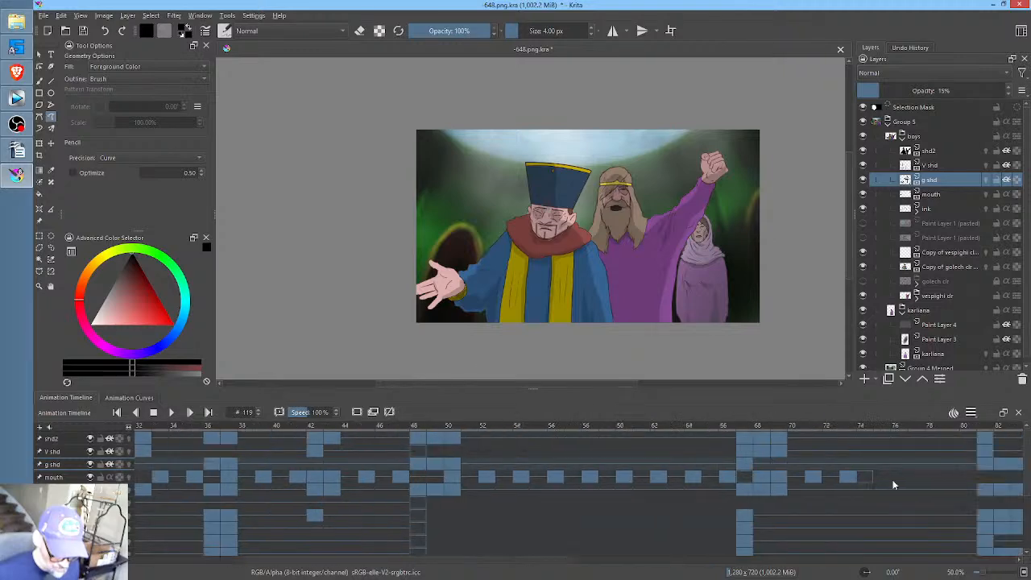
scroll(883, 481, "right", 10)
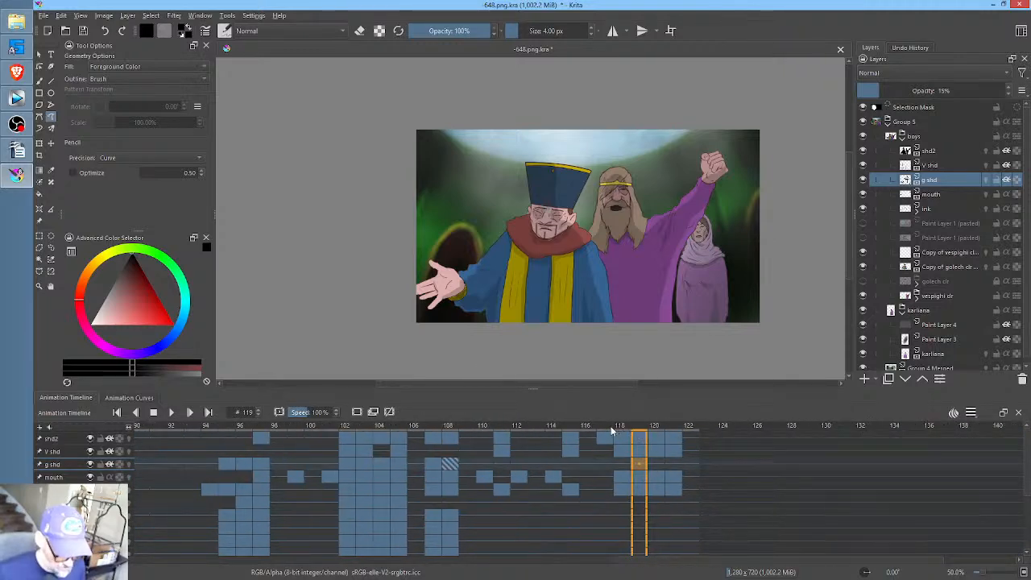
scroll(543, 264, "up", 1)
scroll(544, 264, "up", 1)
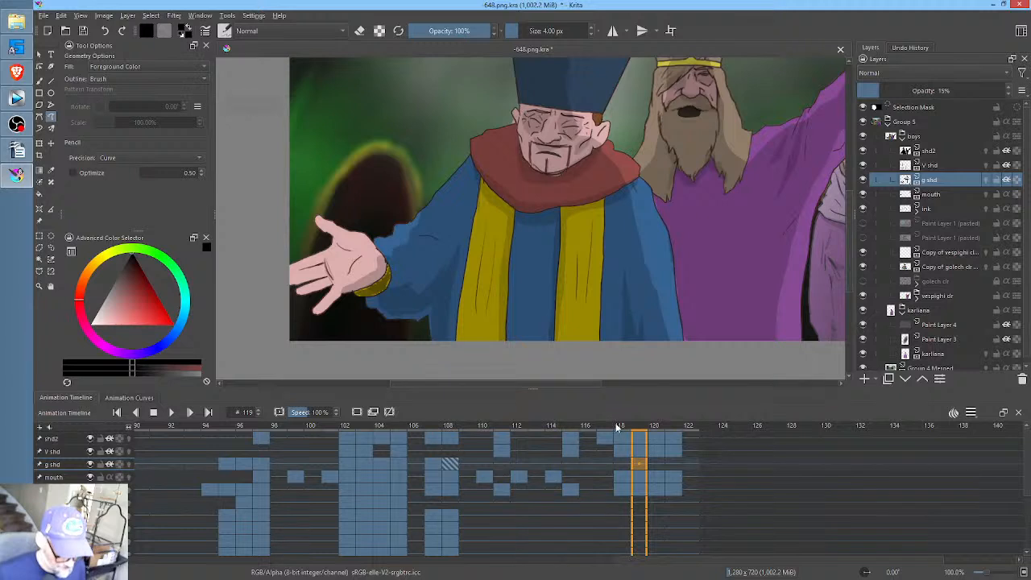
left_click(620, 427)
left_click_drag(649, 427, 620, 444)
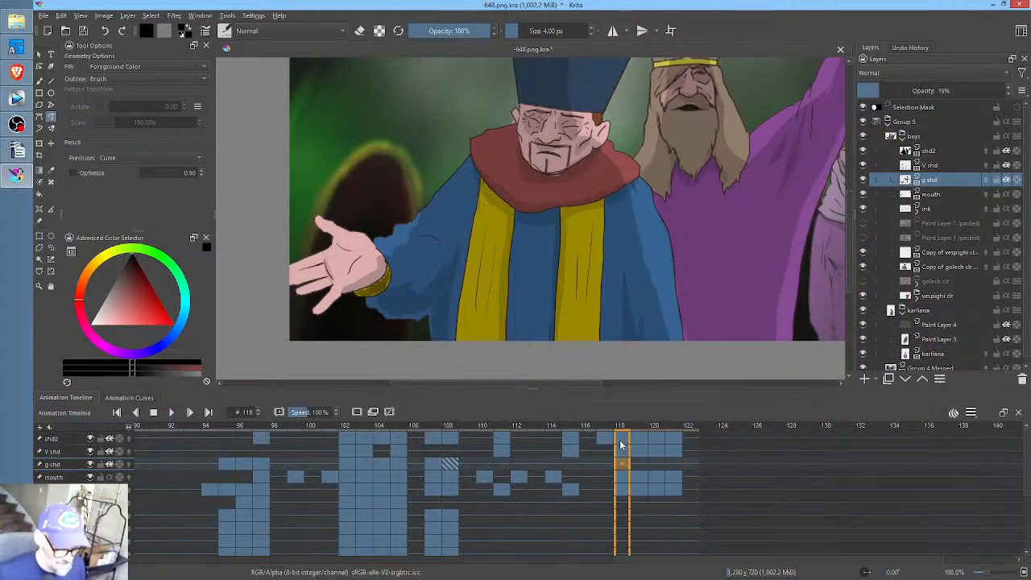
- Set the animation's end time to frame 132 and render frames 0 to 132 as a PNG image sequence with base name 648., replacing the old frames
left_click(859, 430)
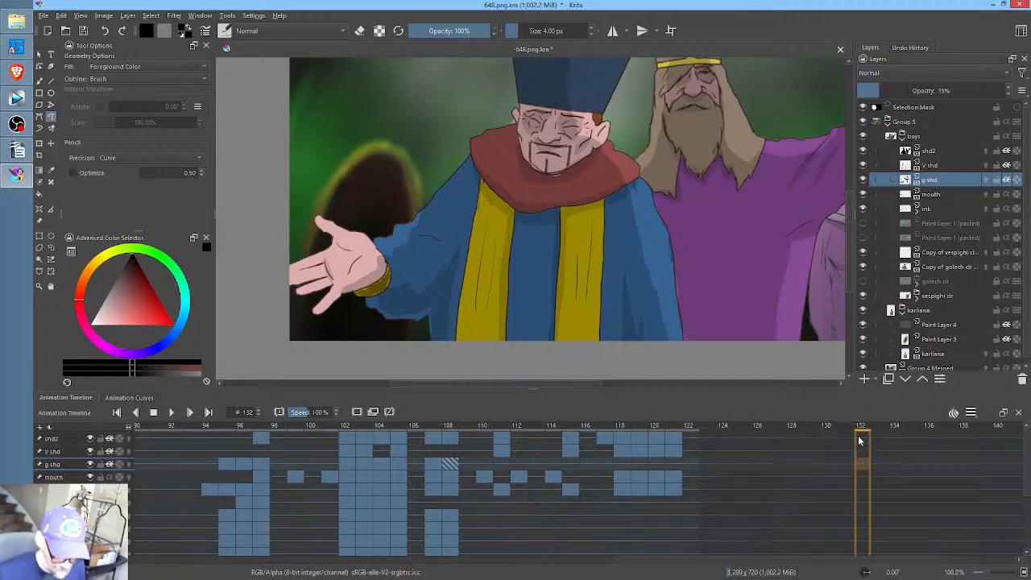
right_click(859, 441)
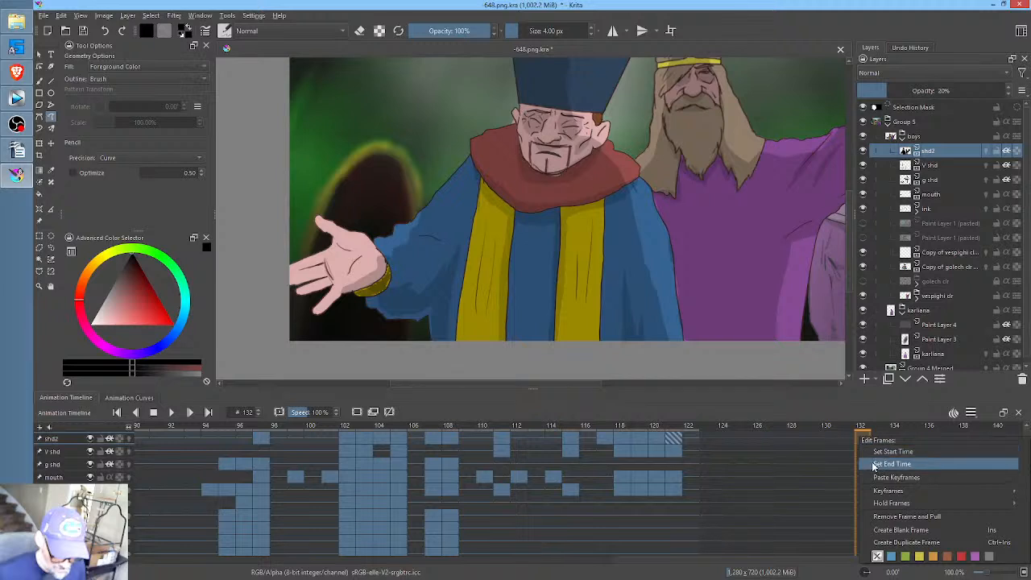
left_click(875, 465)
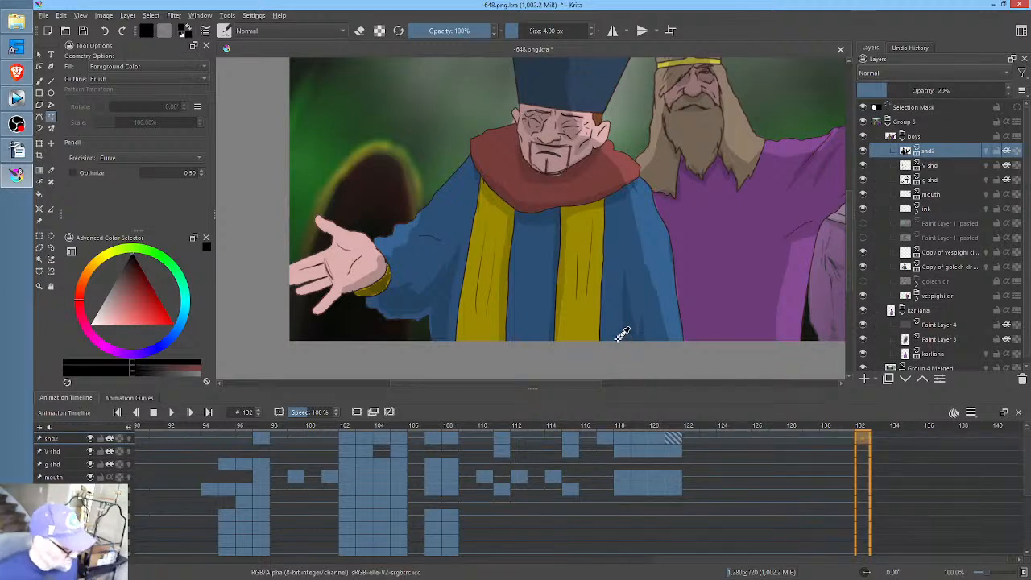
key("ctrl+r")
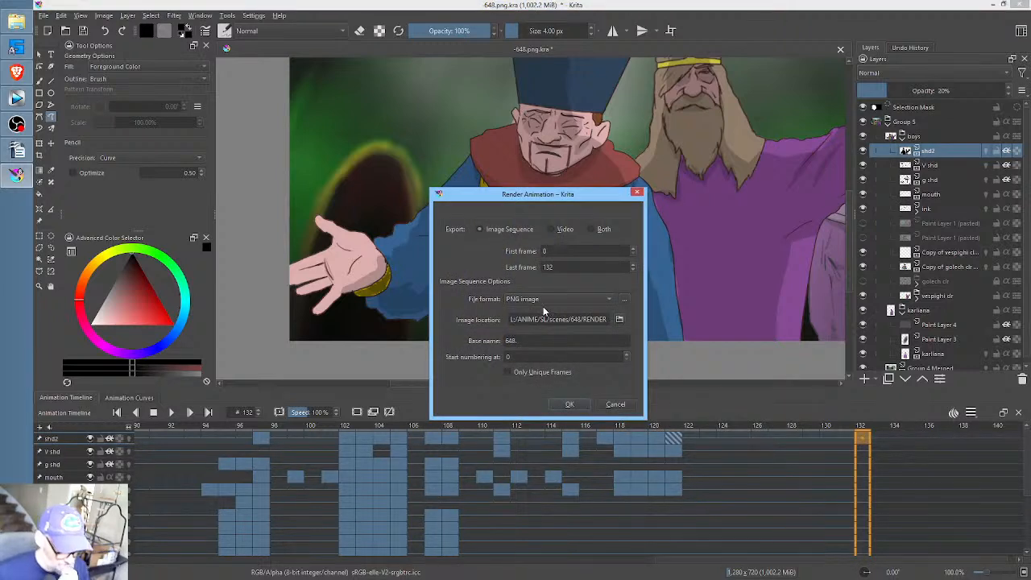
left_click(567, 403)
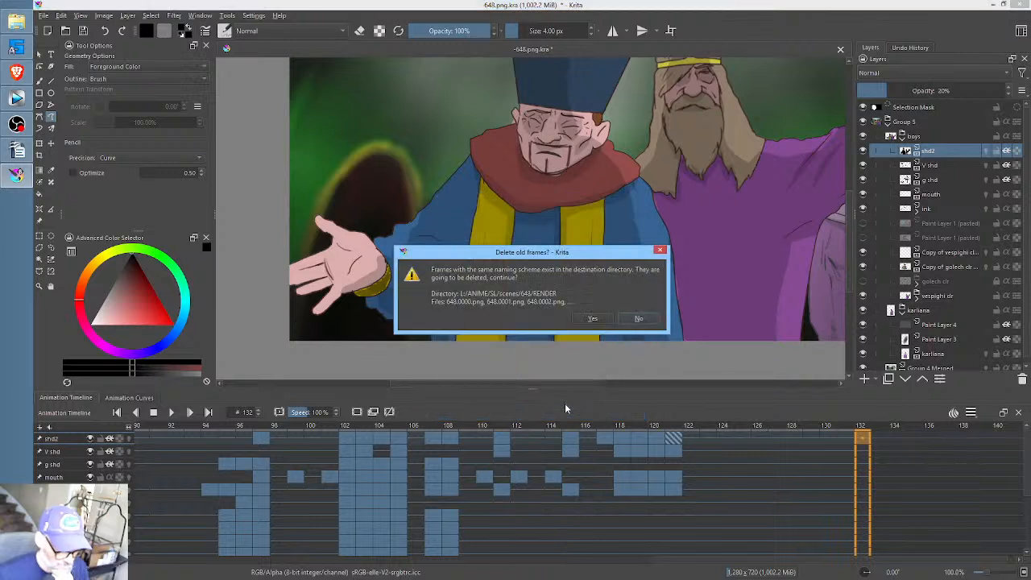
left_click(600, 319)
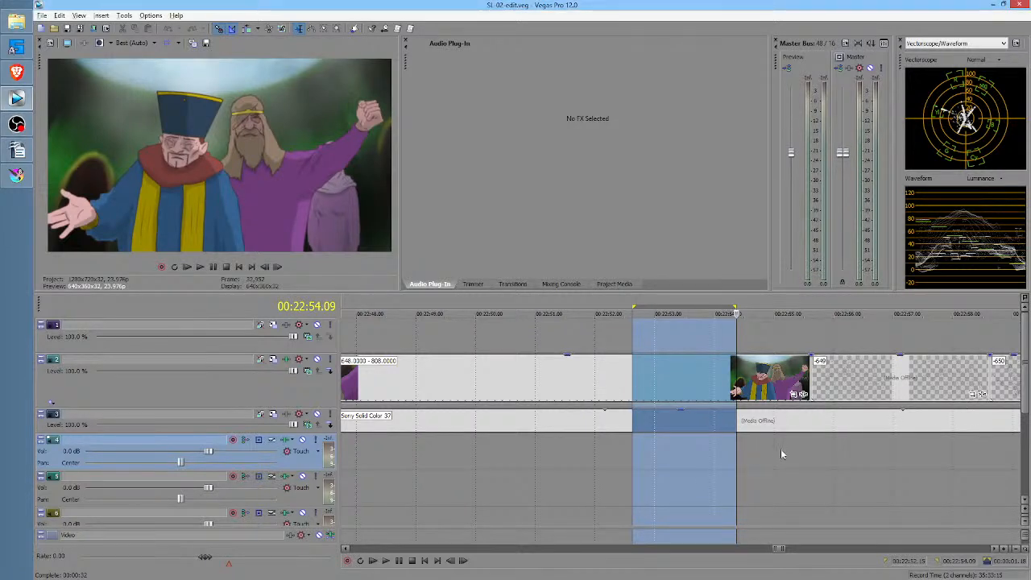
- Switch to Vegas Pro and play the end of the re-rendered 648 clip from 00:22:52.11 and again from 00:22:48.07
left_click(747, 448)
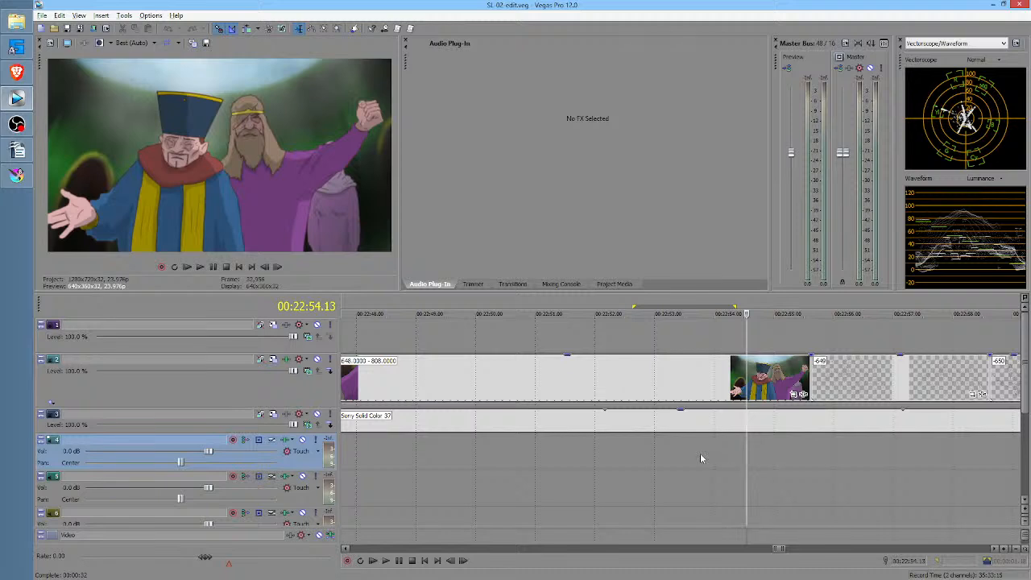
left_click(700, 453)
scroll(709, 454, "down", 3)
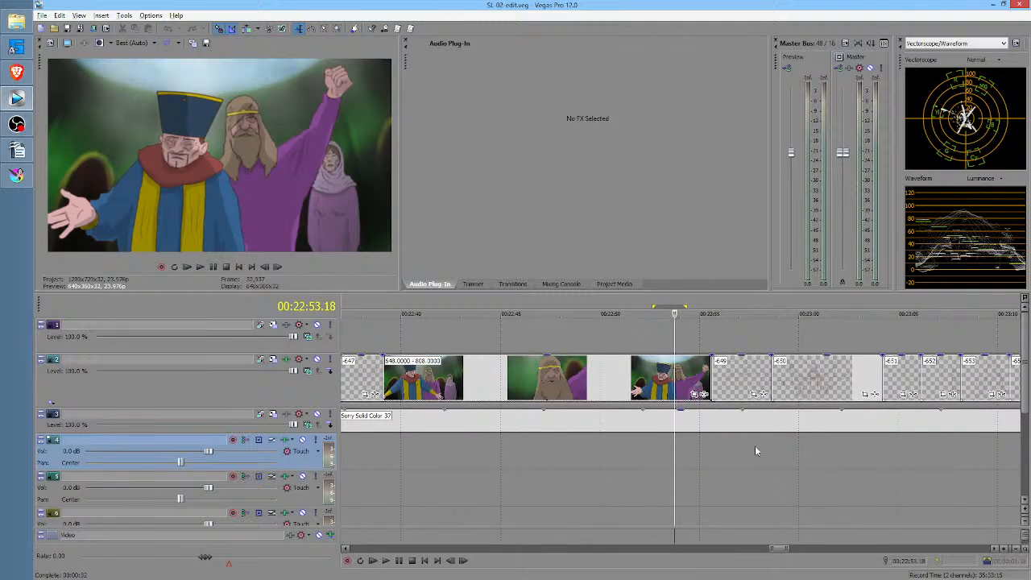
left_click(650, 448)
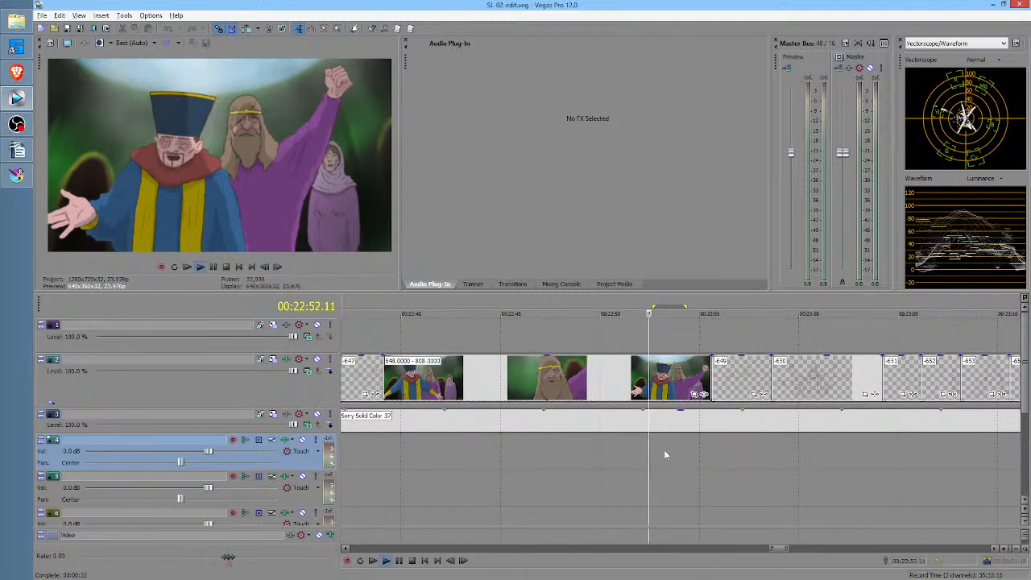
key("space")
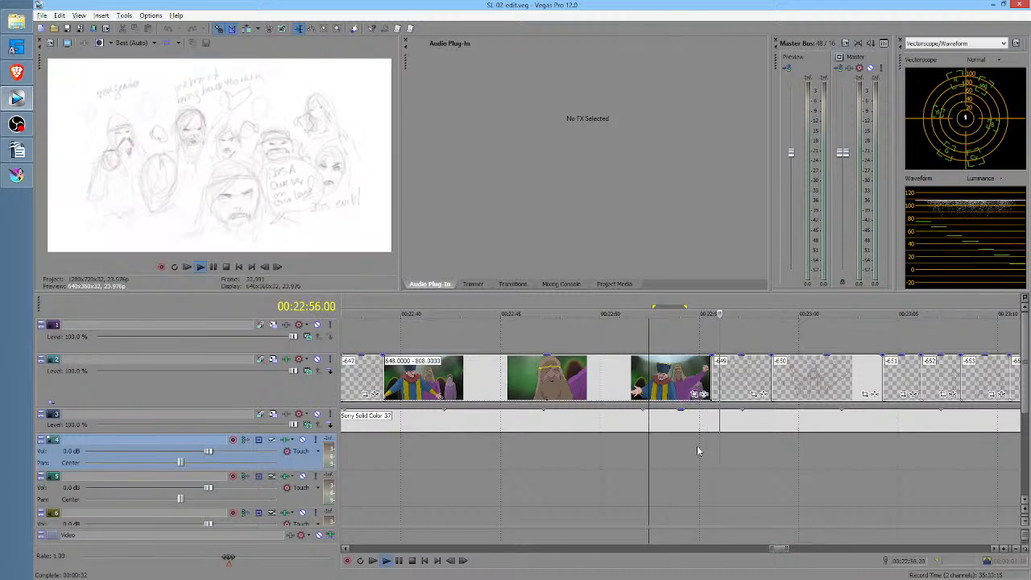
left_click(566, 453)
key("space")
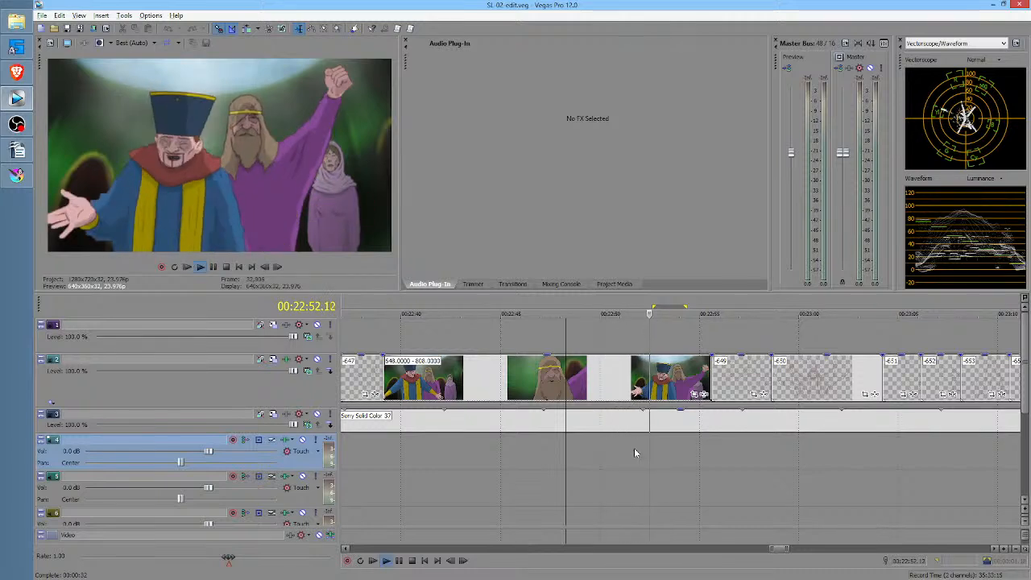
key("space")
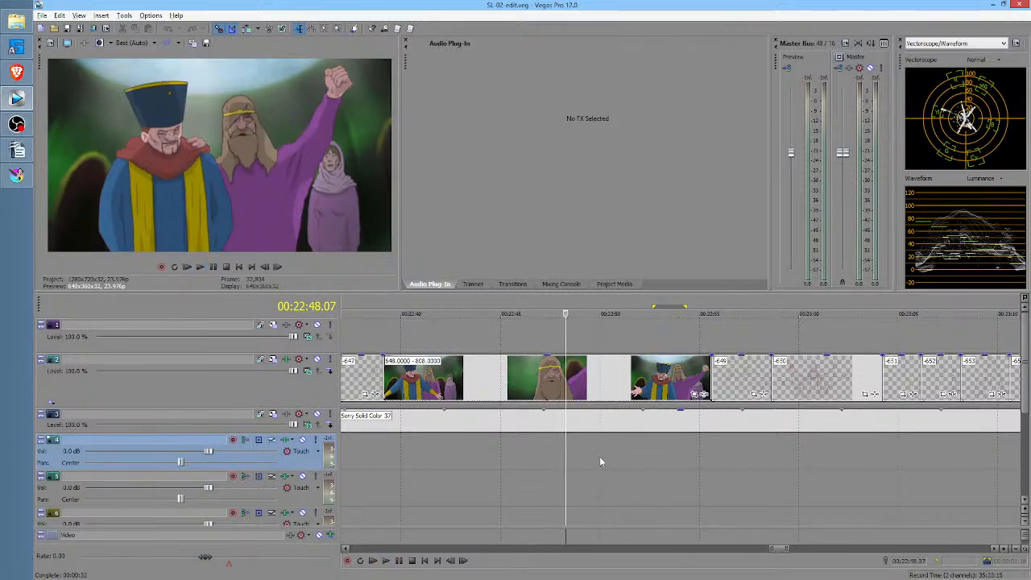
- Compare the closing and opening sections of the 648 clip, marking the range 00:22:39.23 to 00:22:44.14 and viewing the frame at 00:22:43.18
left_click_drag(599, 457, 503, 460)
left_click(695, 466)
scroll(693, 460, "up", 3)
scroll(553, 462, "down", 3)
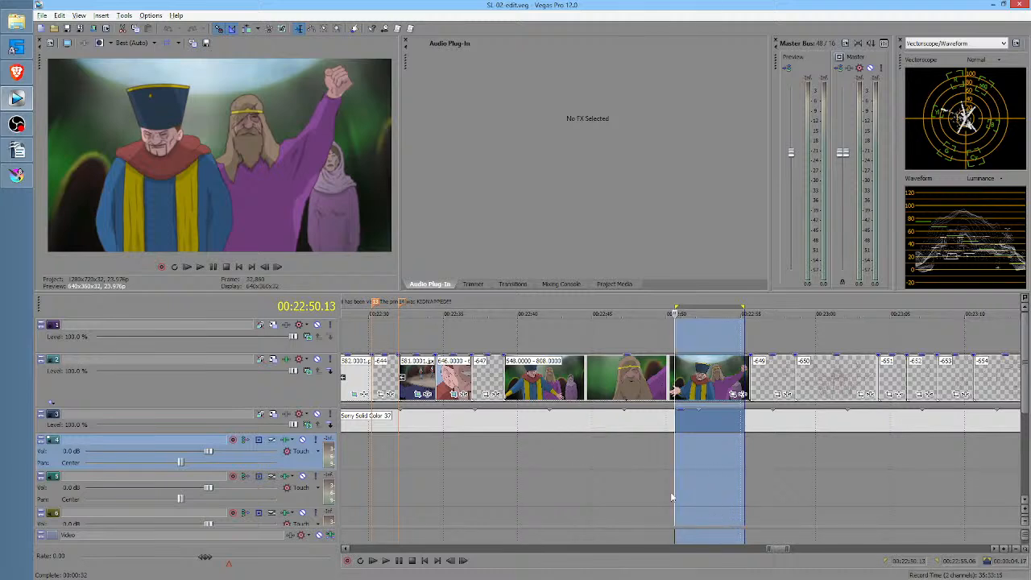
left_click_drag(518, 459, 585, 456)
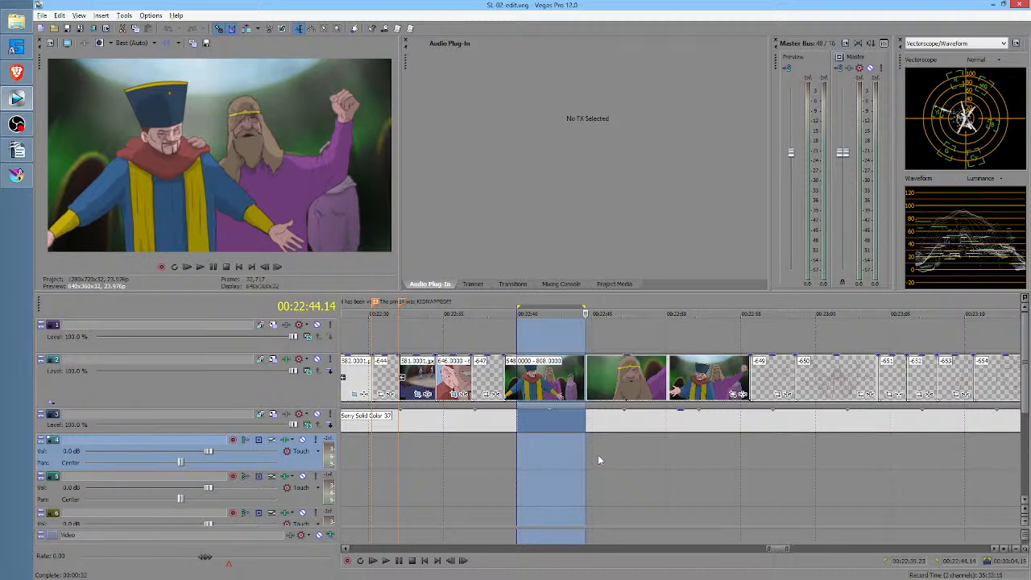
left_click(572, 452)
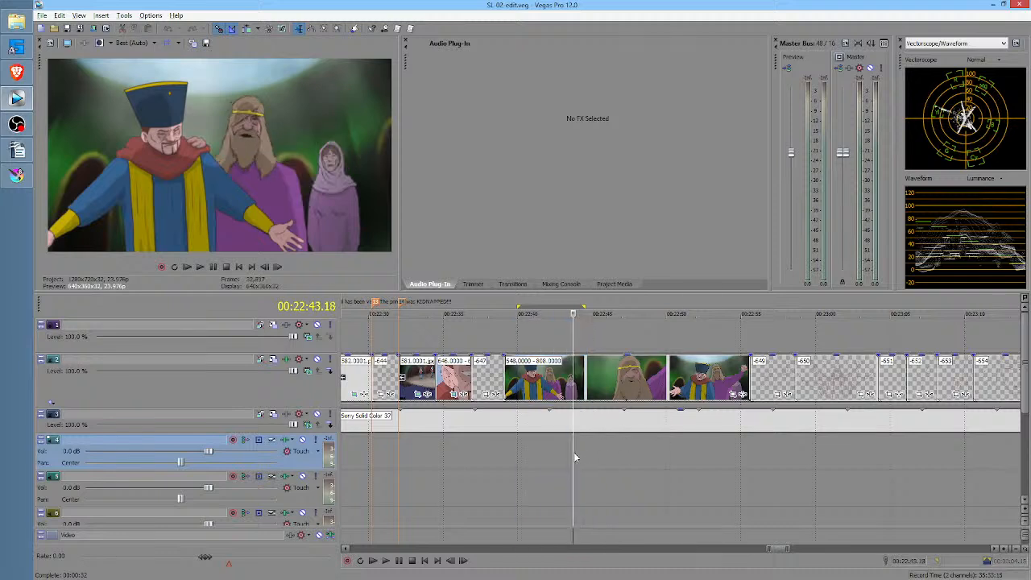
left_click_drag(553, 453, 740, 441)
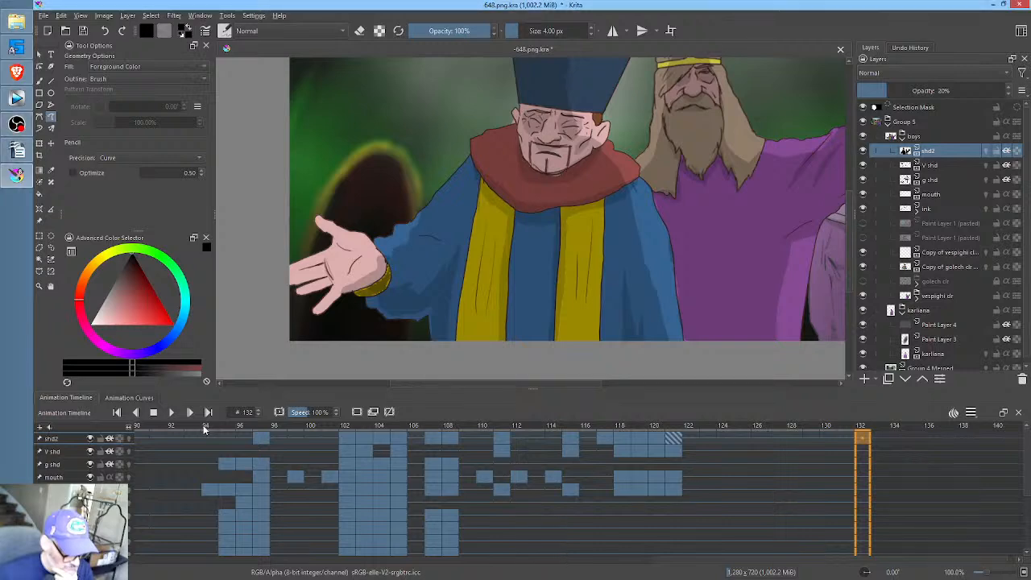
- Switch to Krita, scrub the animation from frame 94 to frame 126 to check the ending, and save the document
left_click_drag(204, 429, 689, 435)
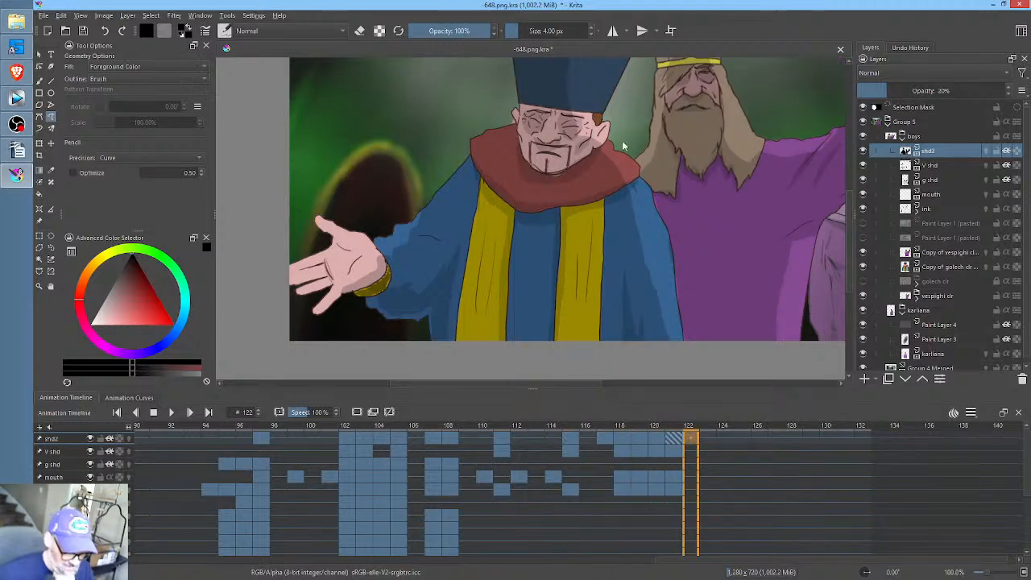
scroll(623, 145, "down", 3)
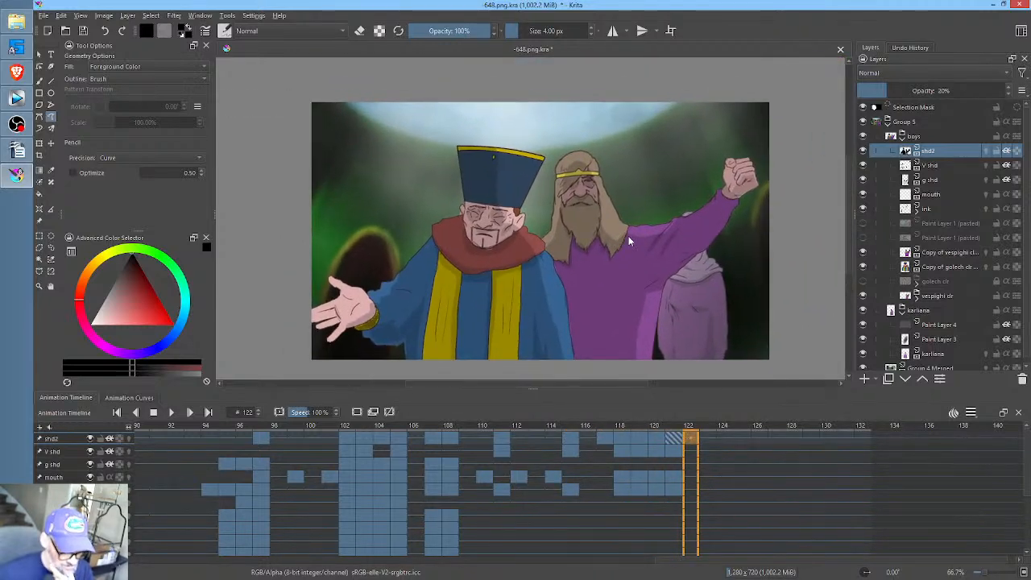
scroll(628, 236, "up", 2)
left_click(725, 432)
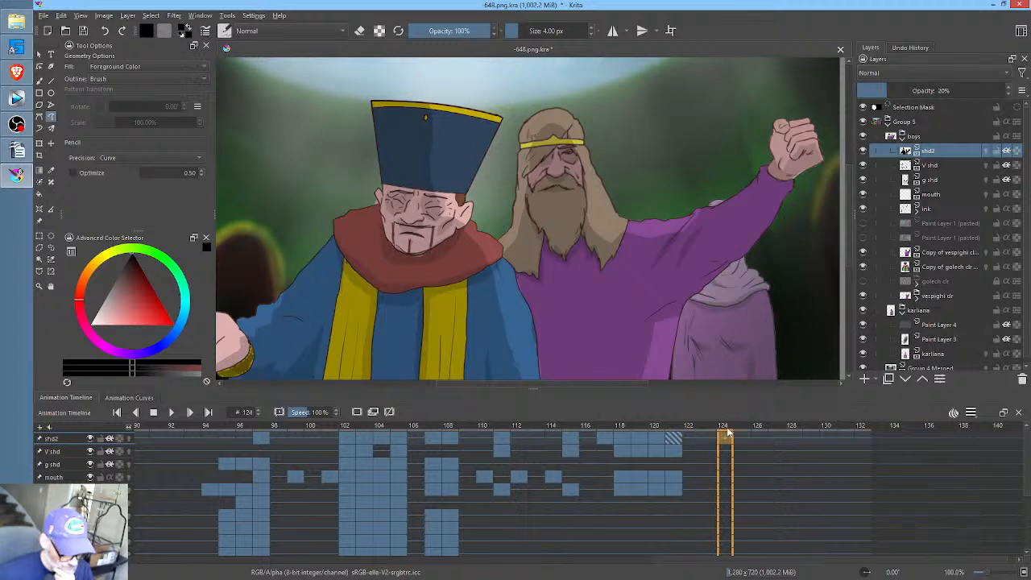
left_click_drag(728, 433, 757, 432)
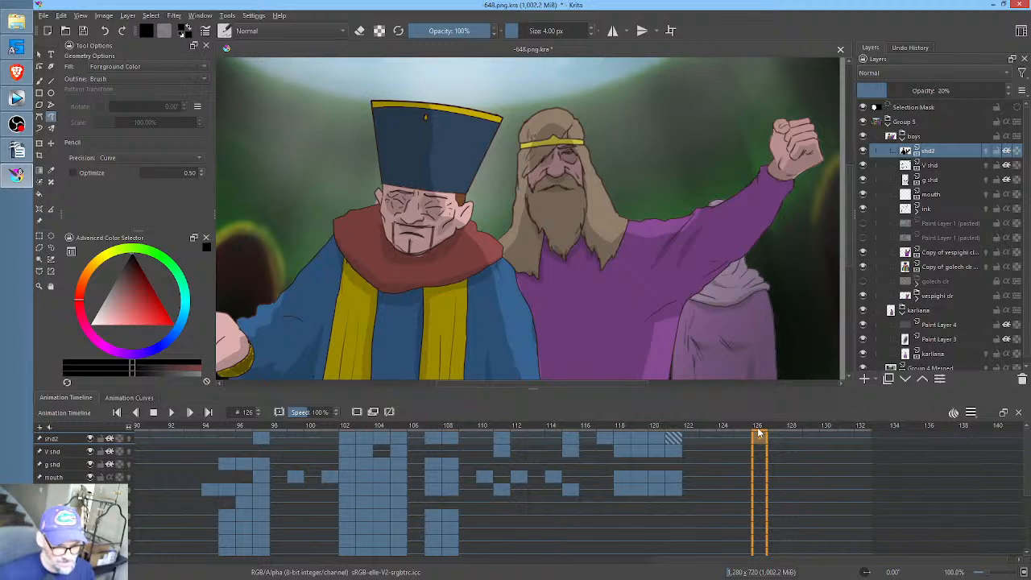
left_click(85, 31)
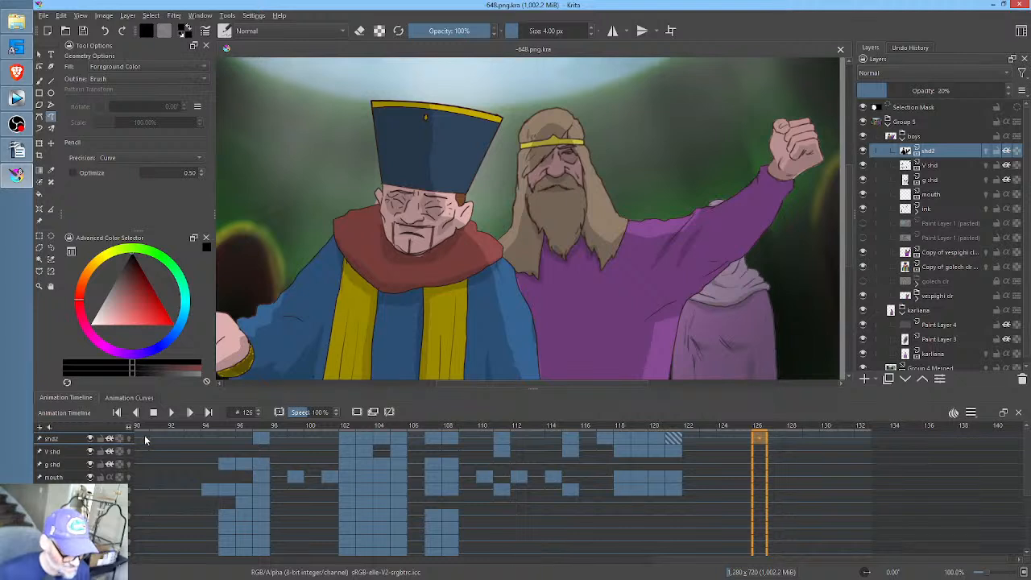
- Examine the timeline's keyframes from frame 126 back to frame 0, ending with the whole animation range in view
left_click_drag(276, 475, 391, 477)
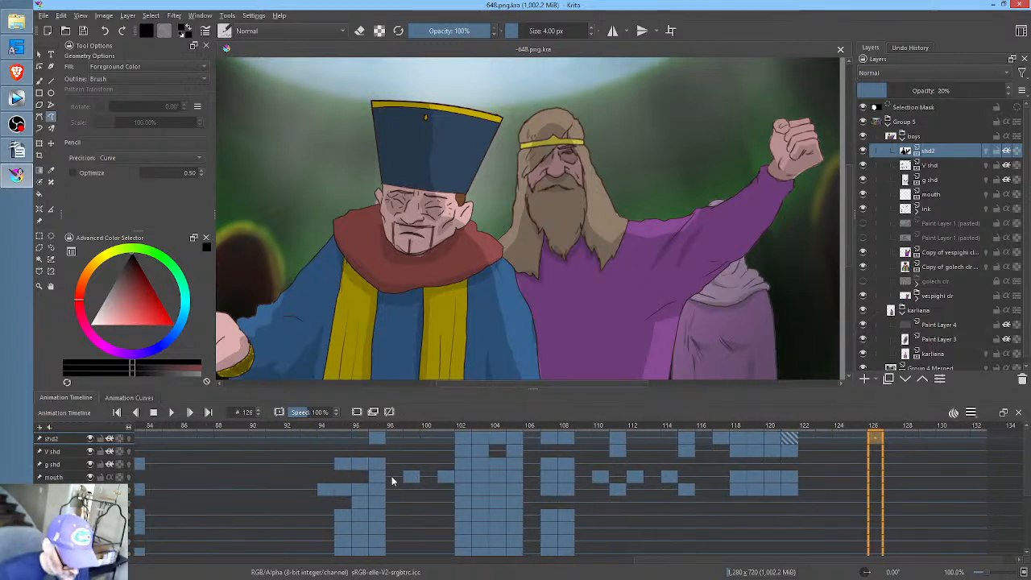
left_click_drag(129, 427, 76, 427)
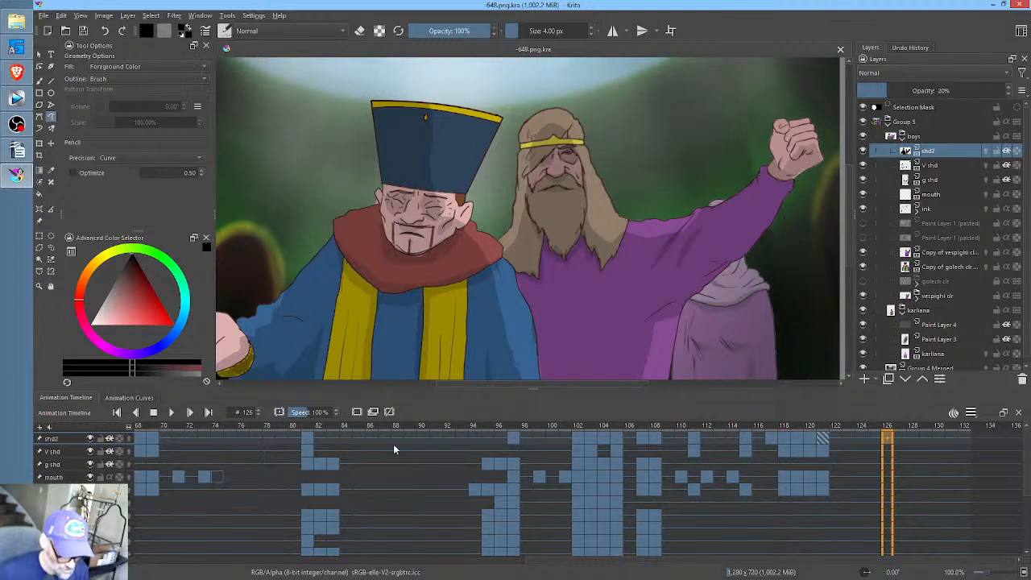
left_click_drag(428, 456, 703, 450)
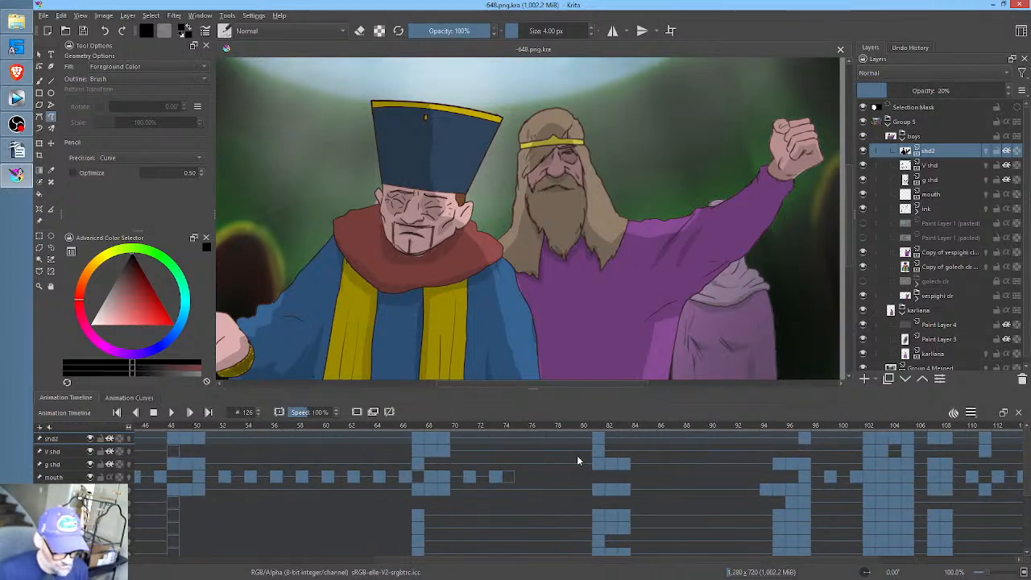
left_click_drag(520, 457, 801, 453)
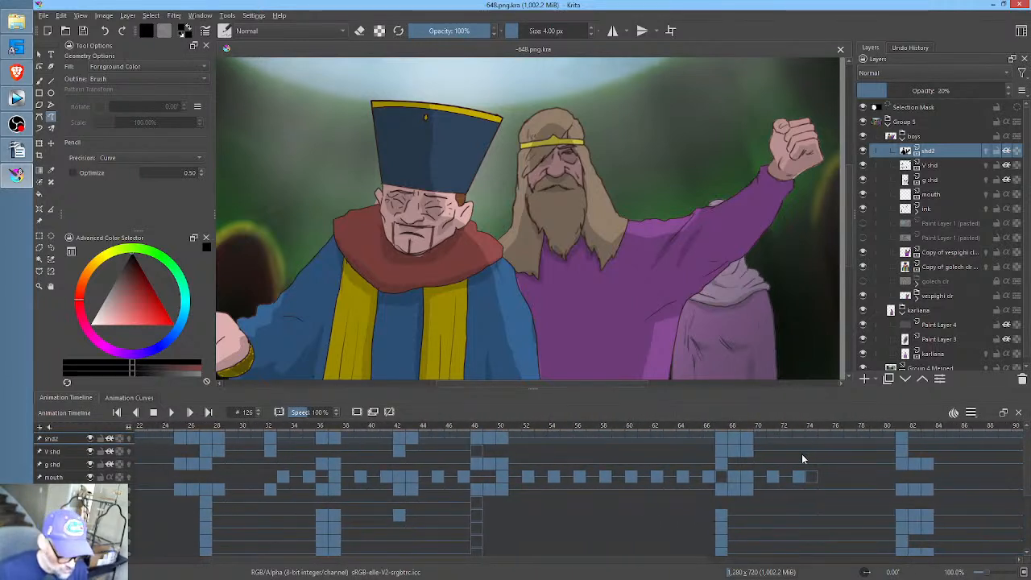
left_click_drag(512, 529, 818, 519)
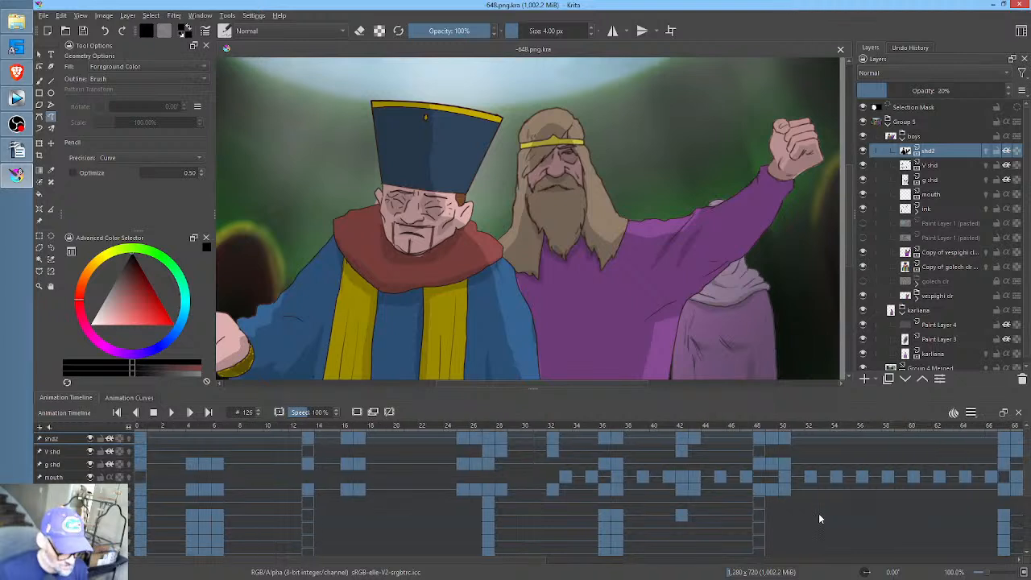
left_click_drag(128, 425, 65, 435)
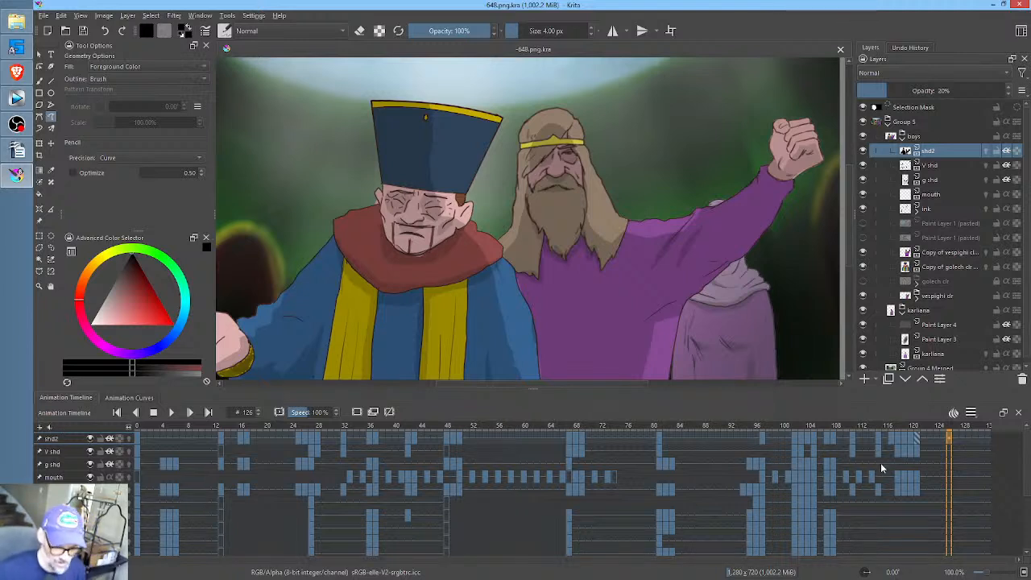
- Scrub the animation back to the bearded man's close-up, stop on frame 58, and save the document
left_click_drag(985, 426, 497, 469)
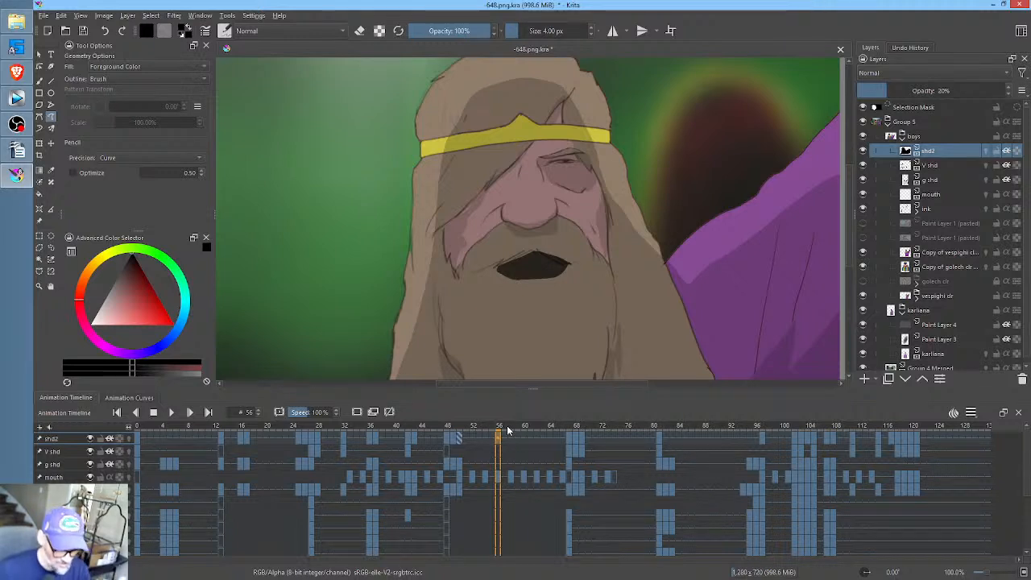
left_click(511, 431)
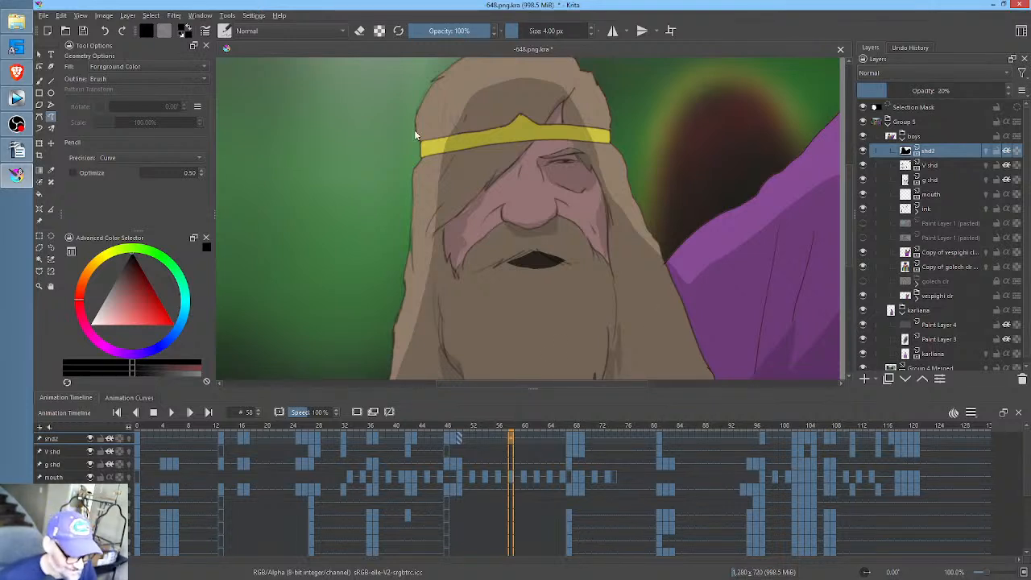
left_click(84, 34)
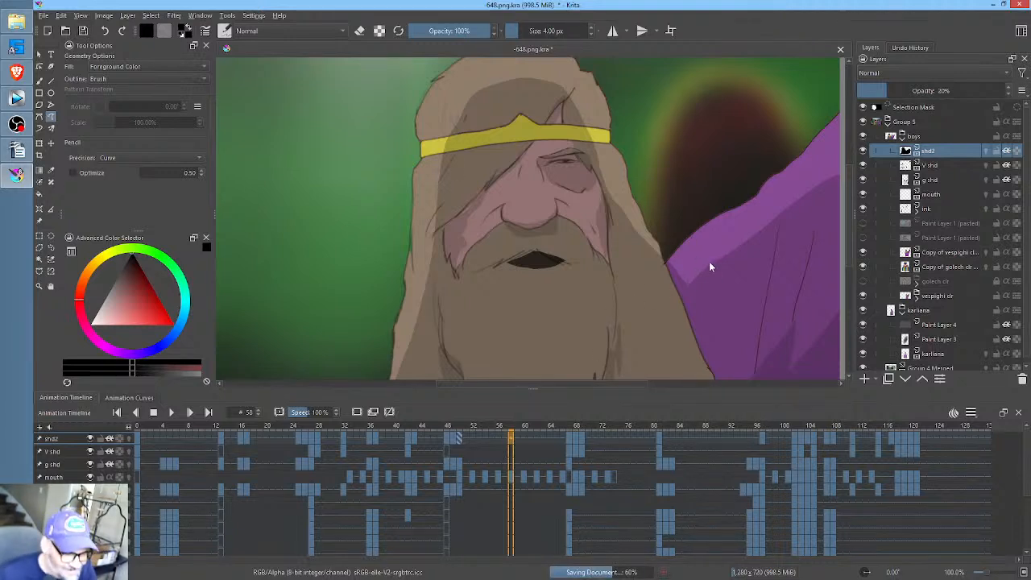
- Fit the whole image inside the canvas view at about 74.5% zoom
left_click_drag(676, 233, 665, 252)
scroll(675, 262, "down", 2)
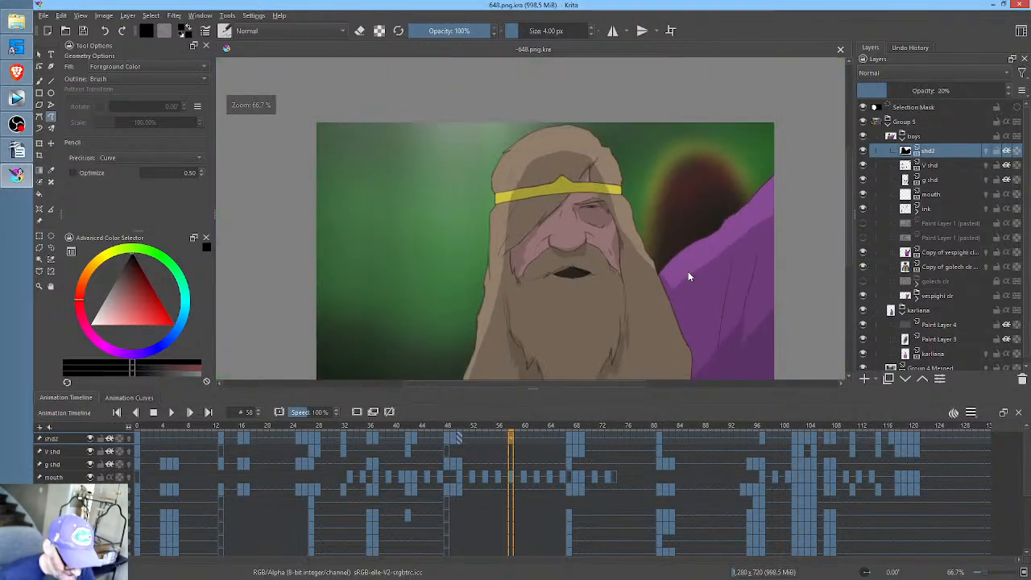
scroll(652, 226, "up", 3)
scroll(651, 222, "down", 2)
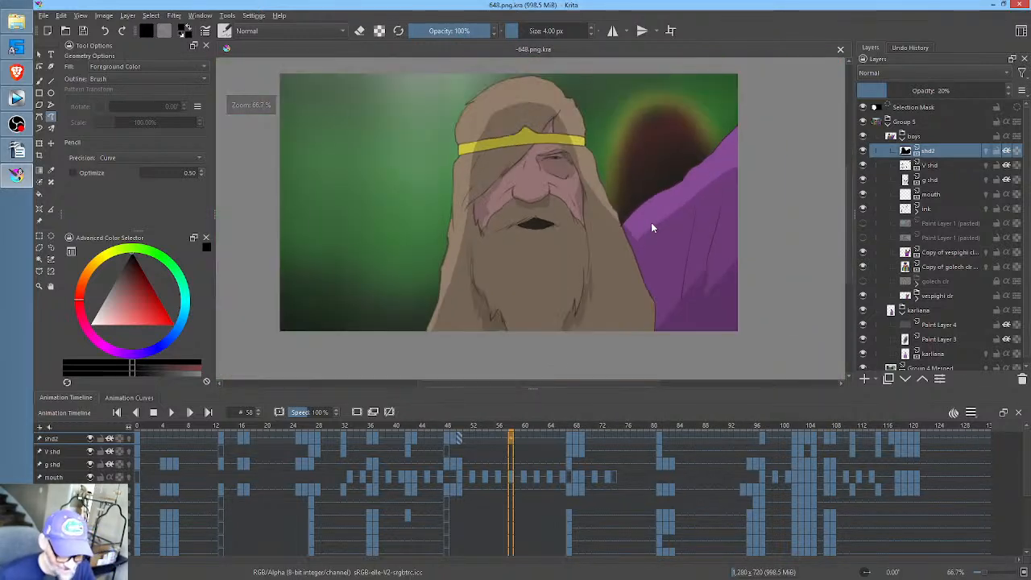
scroll(670, 232, "up", 1)
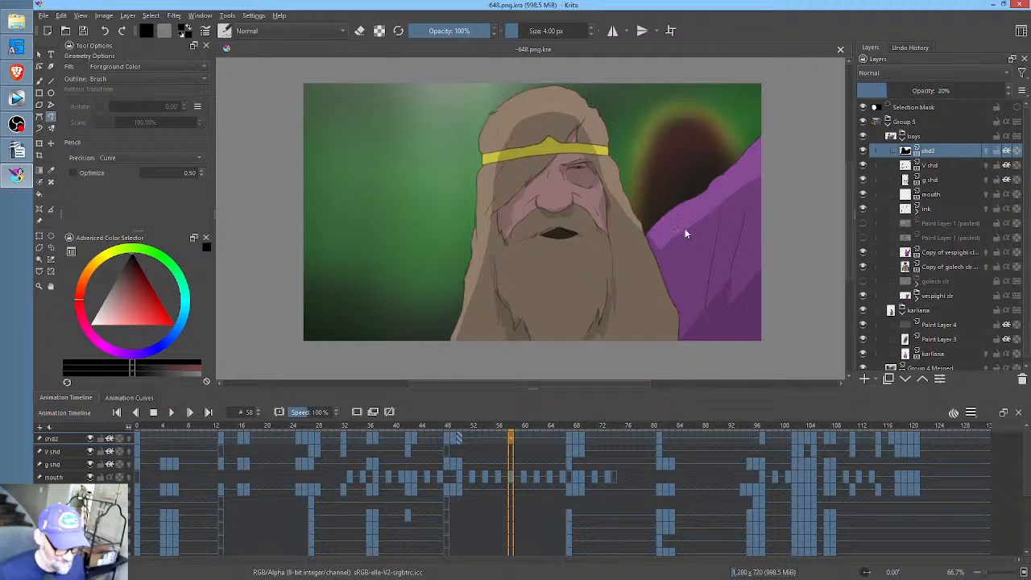
scroll(637, 212, "up", 1)
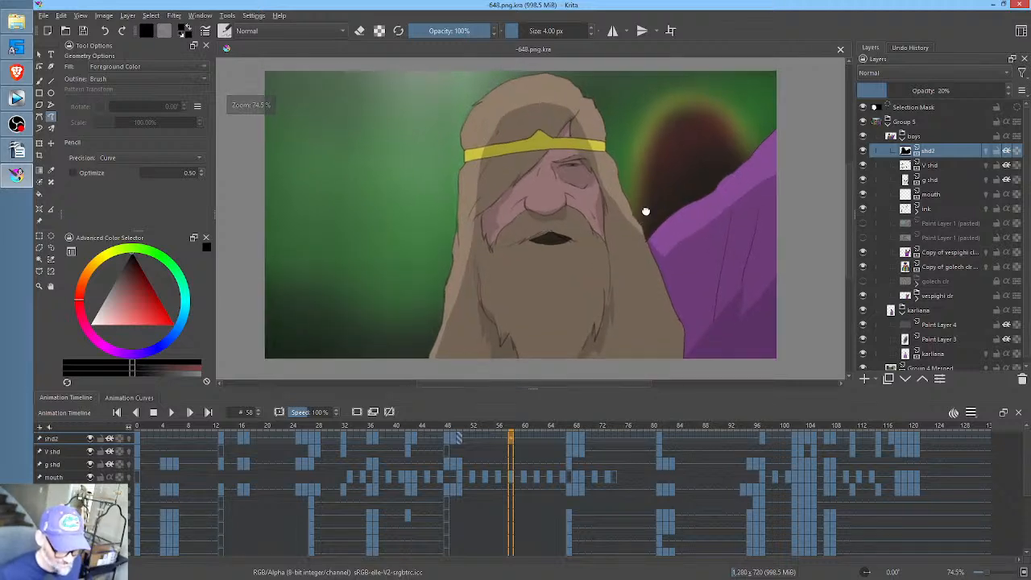
left_click_drag(647, 213, 650, 217)
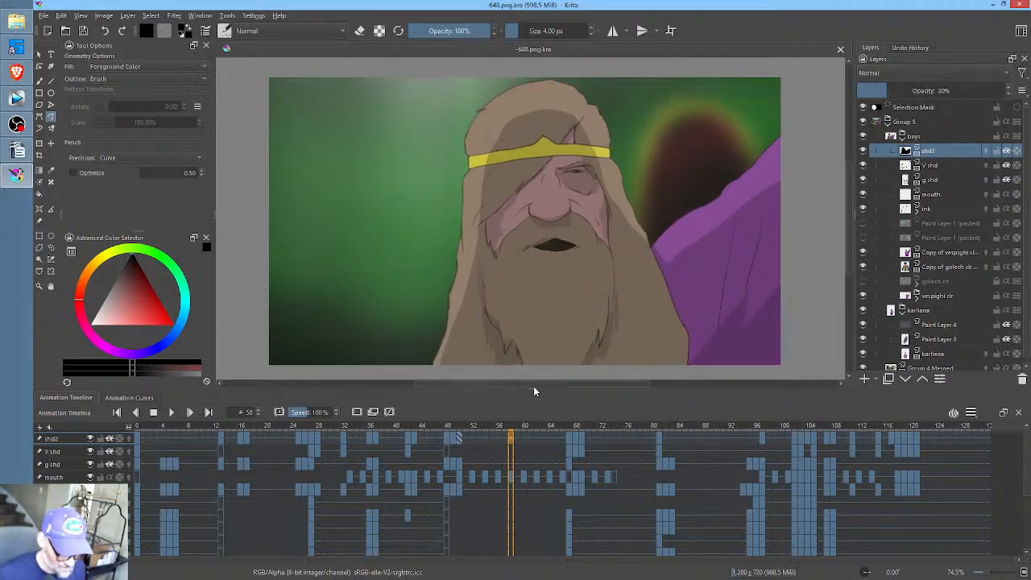
- Reduce the Animation Timeline's height and widen the Tool Options and Advanced Color Selector dockers, keeping the whole image framed
left_click_drag(533, 388, 533, 428)
left_click_drag(559, 199, 564, 219)
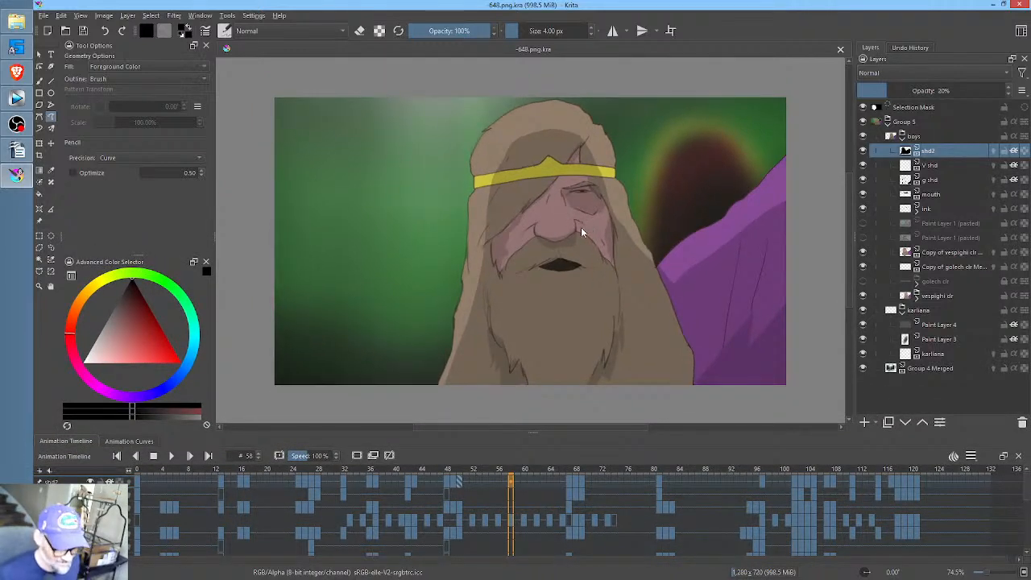
scroll(584, 222, "up", 2)
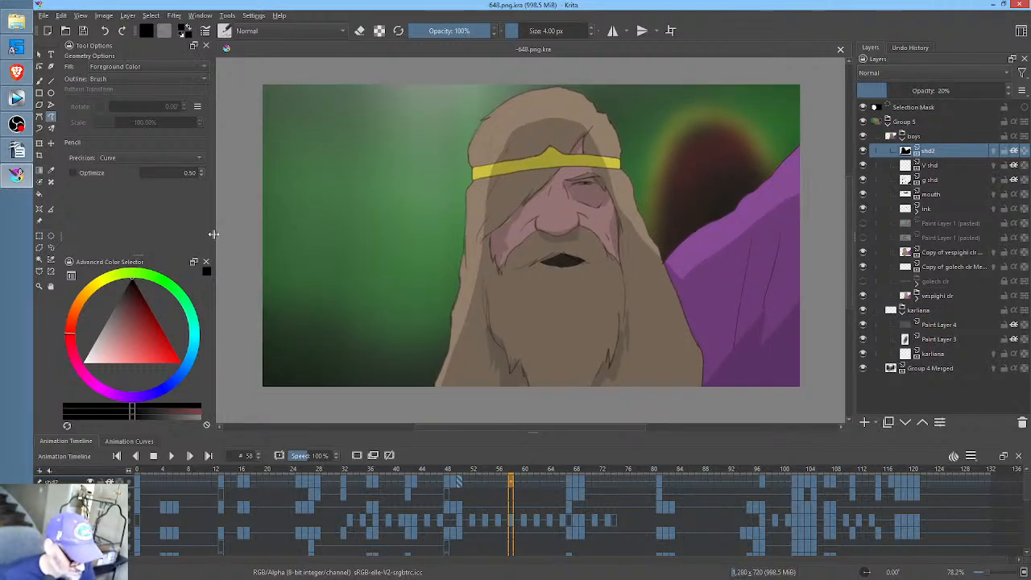
left_click_drag(213, 236, 234, 235)
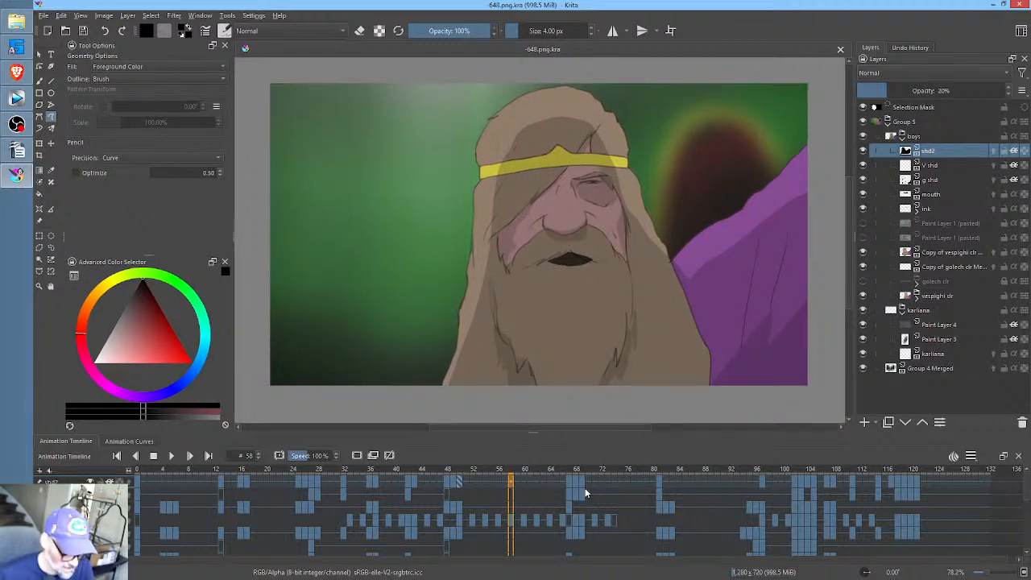
- Scrub the animation from around frame 66 to frame 124 to check the ending, and switch to the YouTube video in the Brave browser
left_click_drag(564, 477, 936, 505)
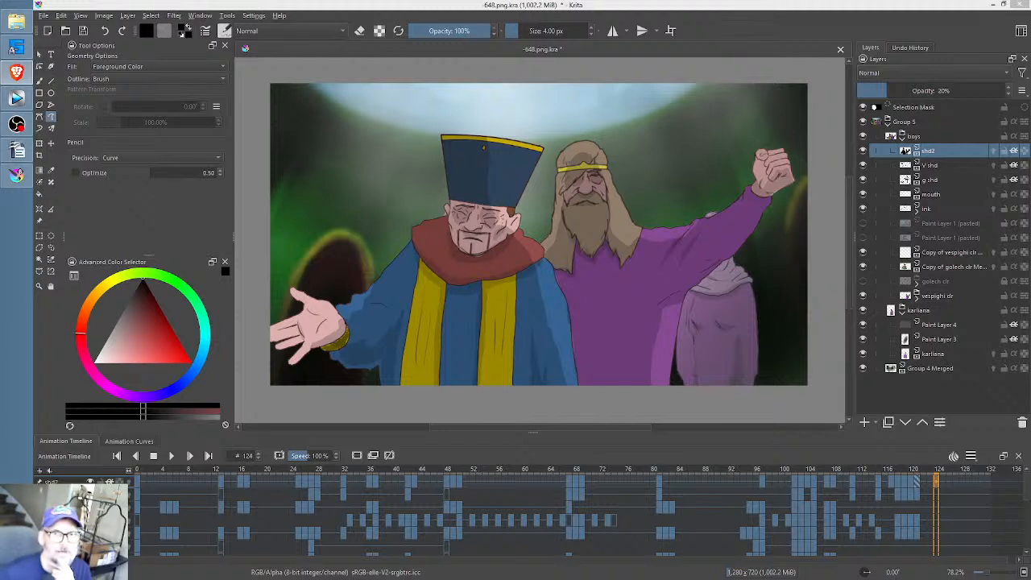
left_click_drag(1030, 0, 389, 37)
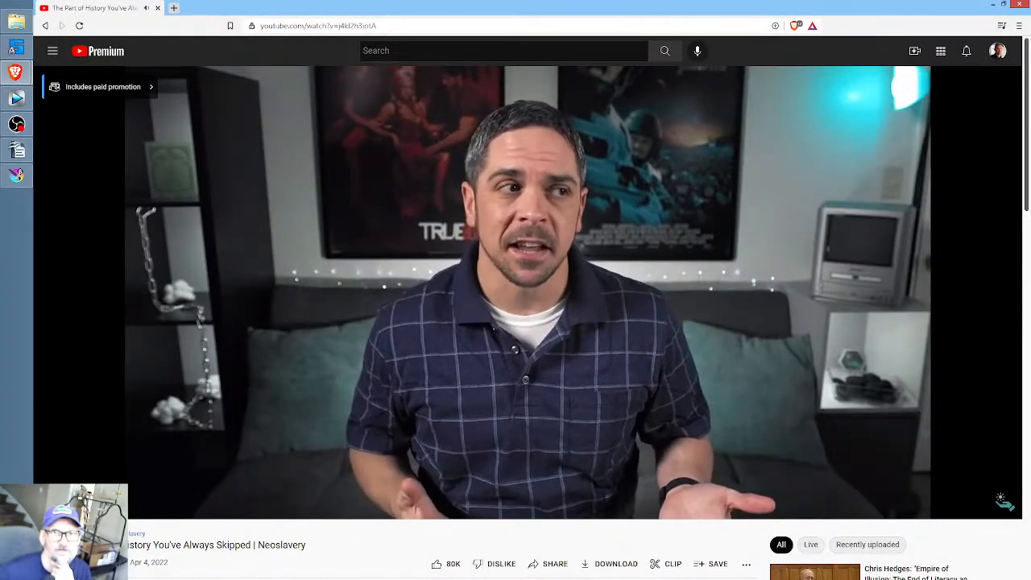